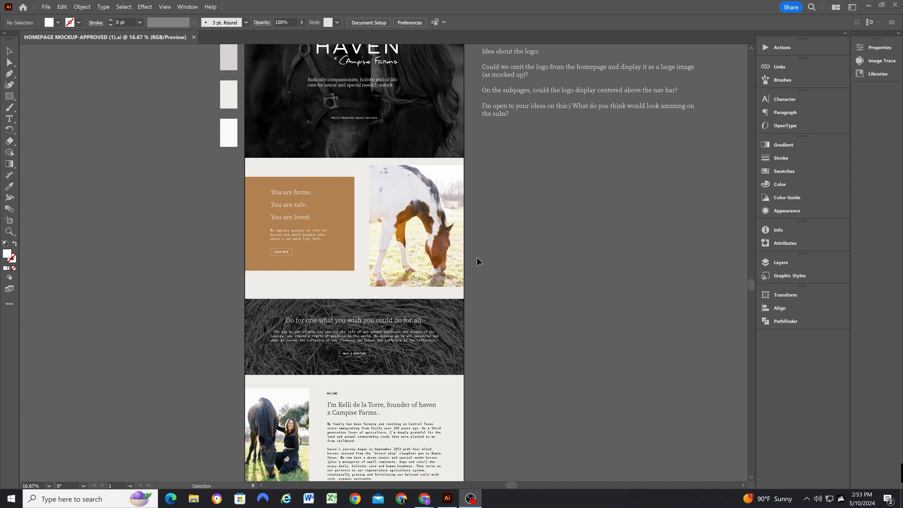
Review the homepage mockup's sections from the hero image to the Instagram footer, including the notes on the image hover effect
scroll(311, 126, down, 2)
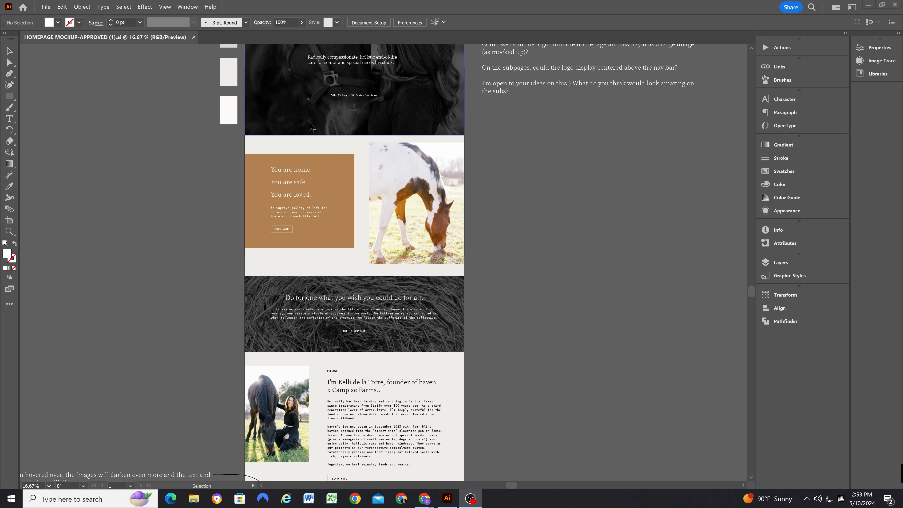
scroll(312, 126, up, 7)
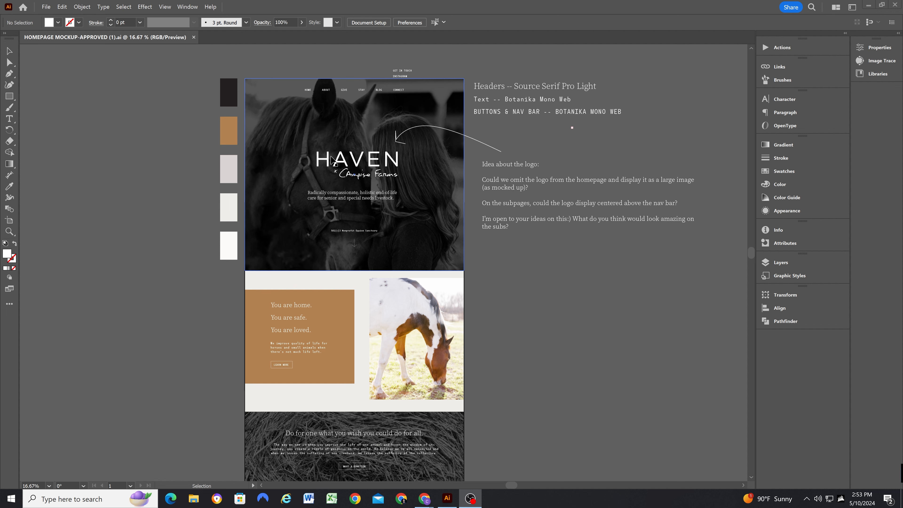
scroll(342, 162, down, 3)
scroll(342, 222, down, 2)
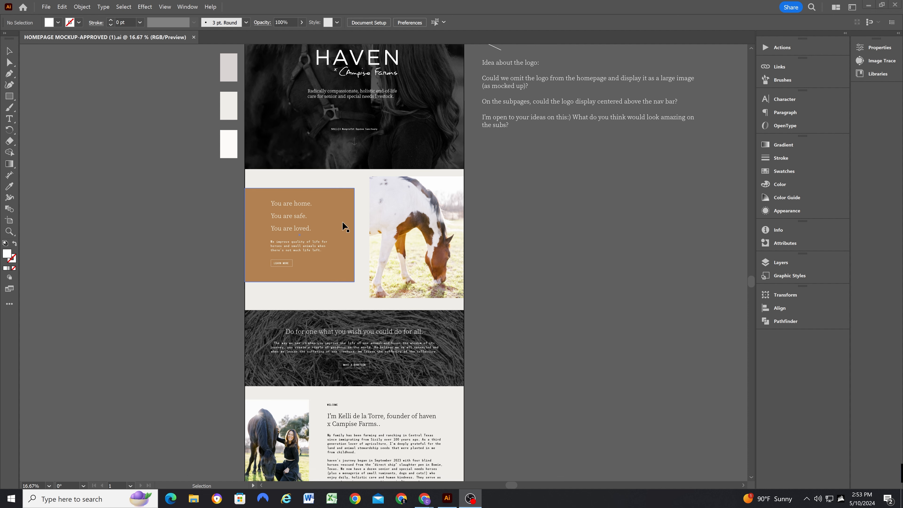
scroll(358, 223, down, 4)
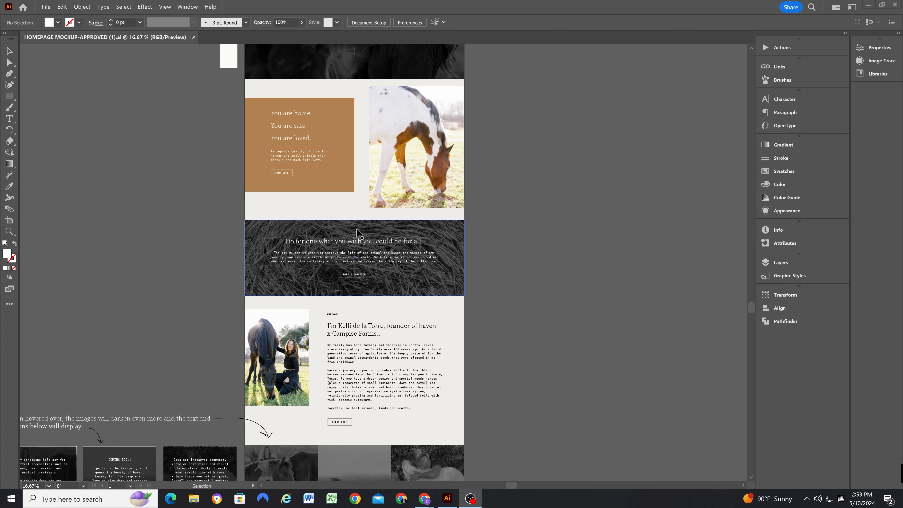
scroll(393, 259, down, 6)
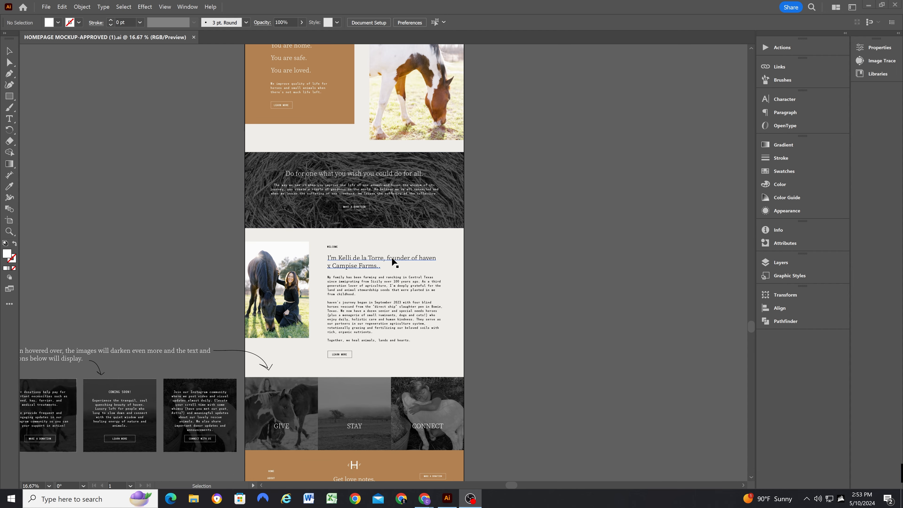
scroll(321, 238, down, 5)
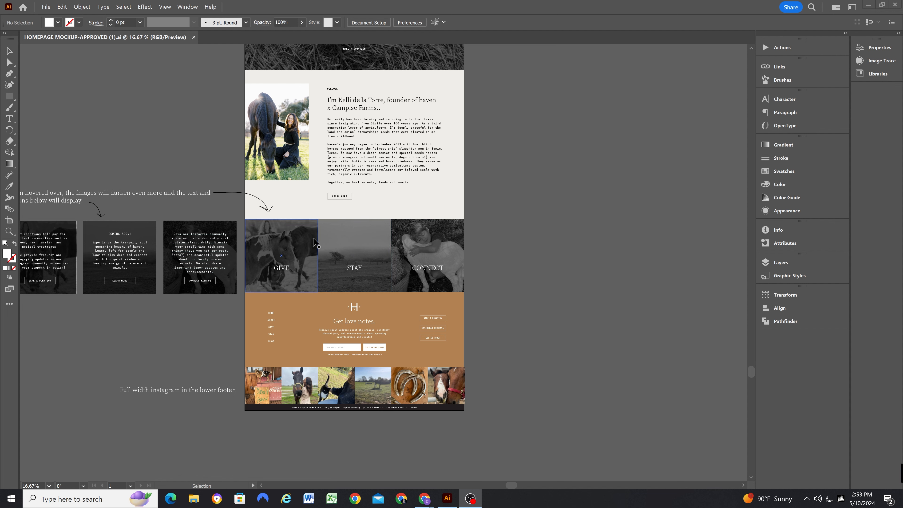
scroll(393, 232, down, 1)
scroll(393, 232, right, 1)
scroll(393, 232, left, 7)
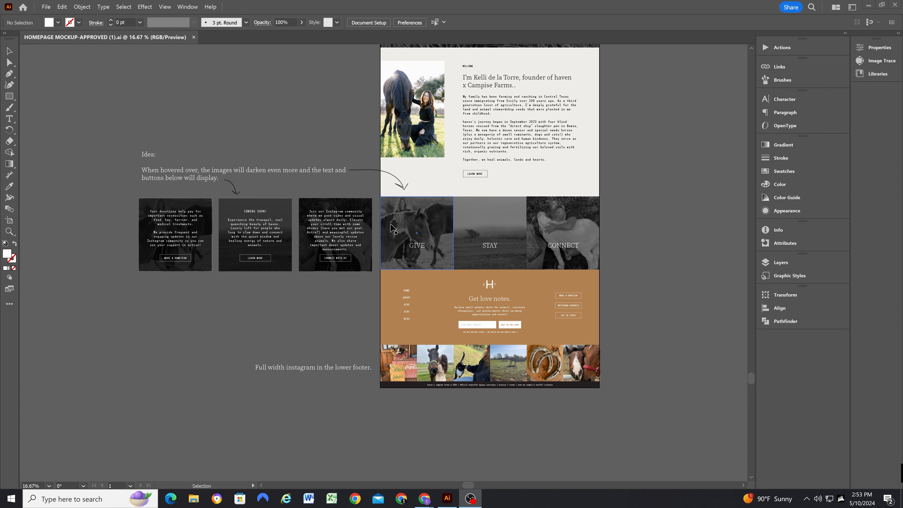
scroll(408, 235, up, 1)
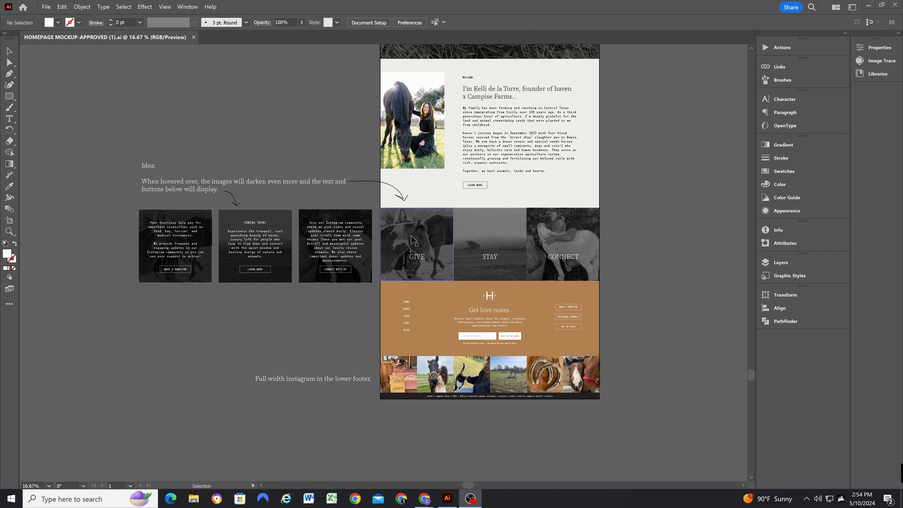
scroll(349, 314, down, 2)
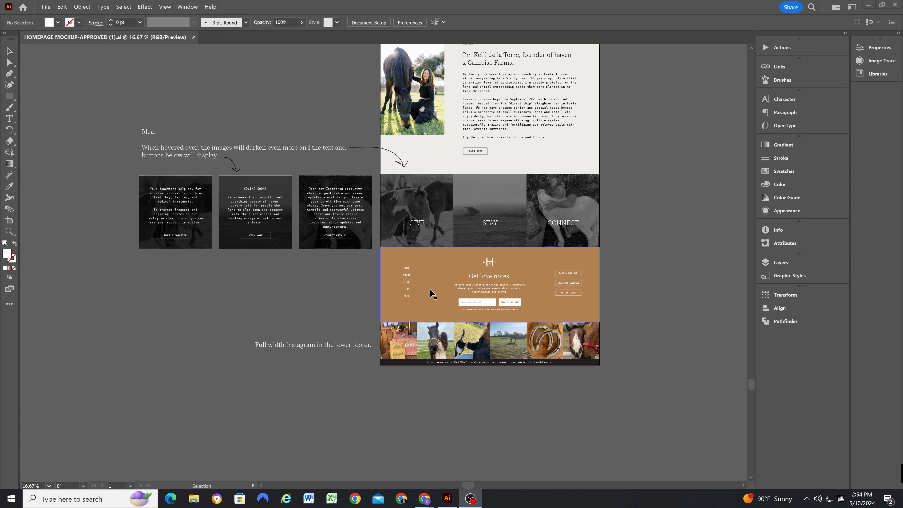
scroll(430, 290, down, 3)
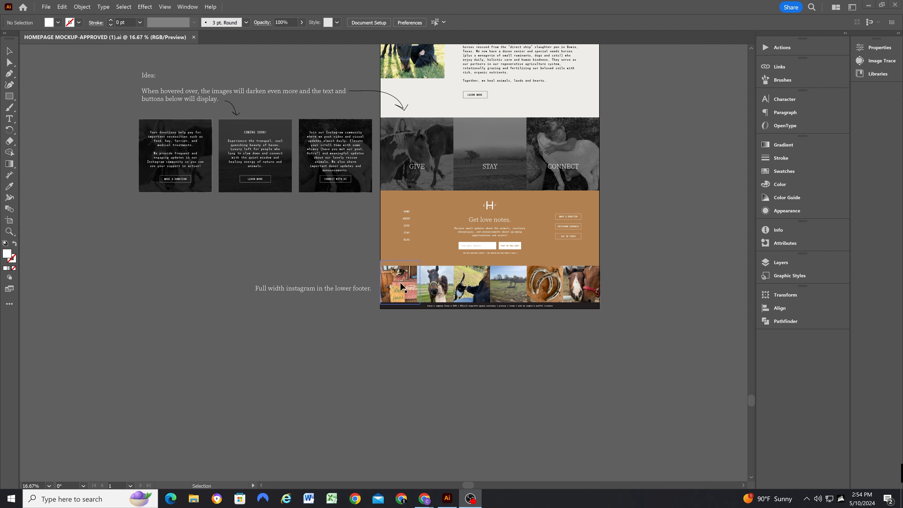
scroll(439, 286, down, 1)
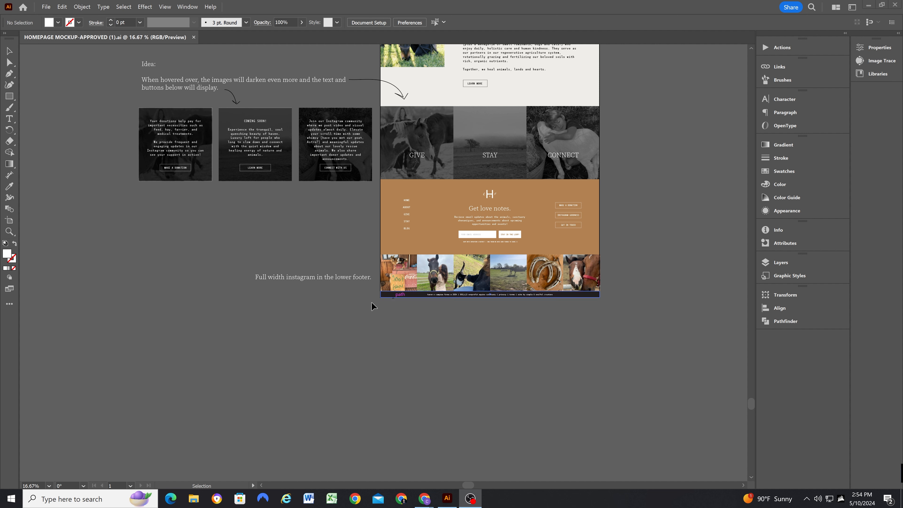
Examine the hero section again with its colour swatches, font notes and the logo placement idea beside it
scroll(352, 366, up, 5)
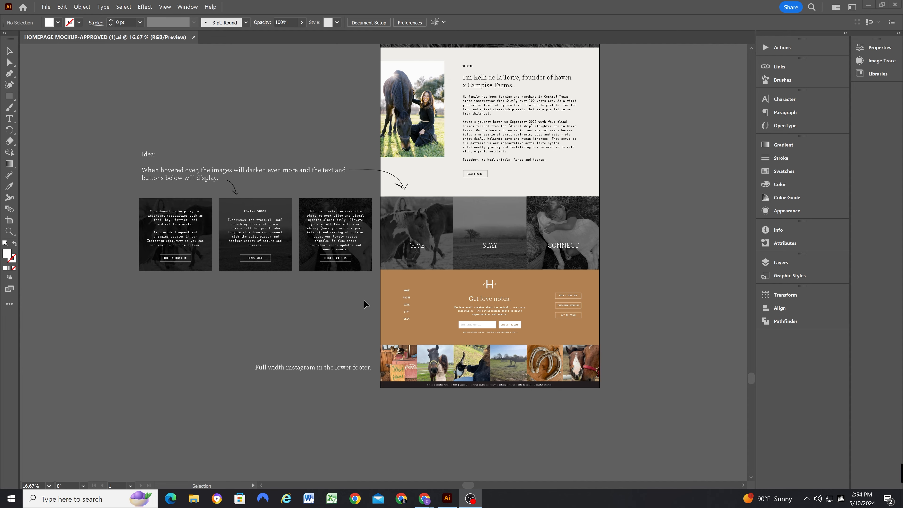
scroll(364, 300, up, 20)
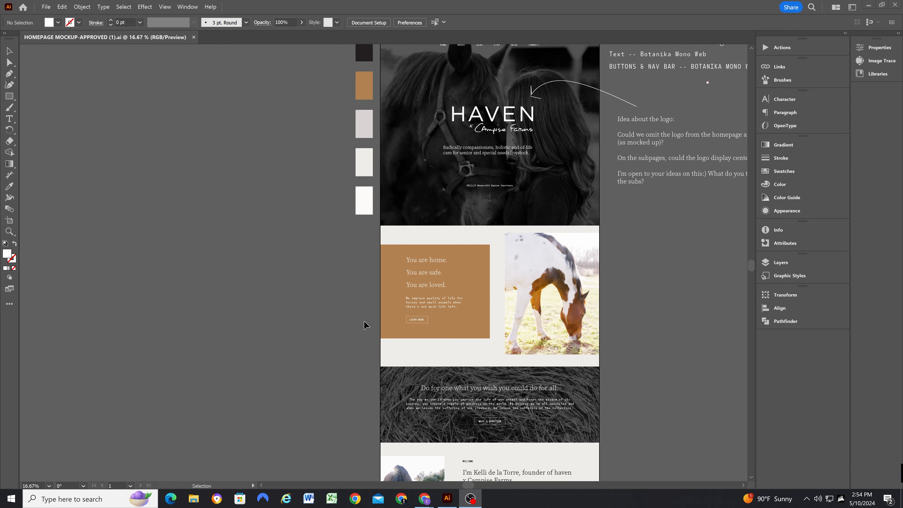
scroll(359, 320, up, 7)
scroll(316, 301, left, 5)
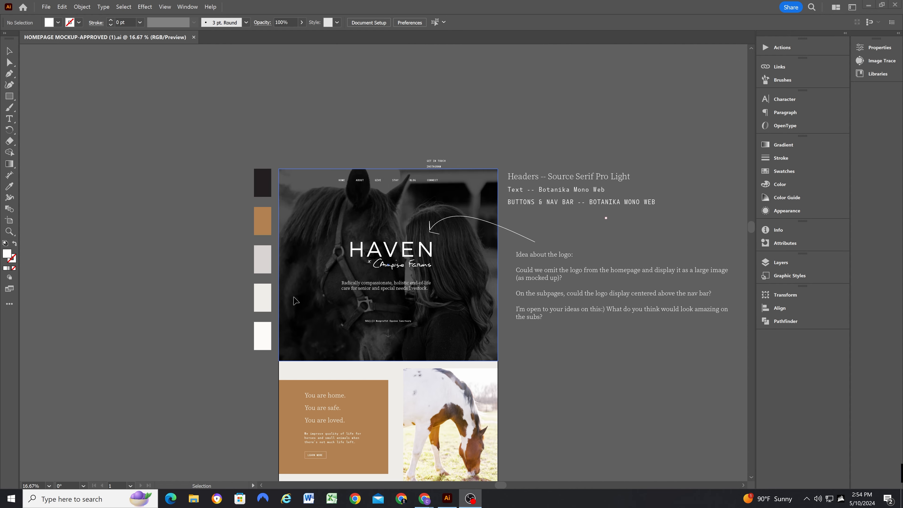
scroll(294, 301, right, 5)
scroll(294, 300, left, 2)
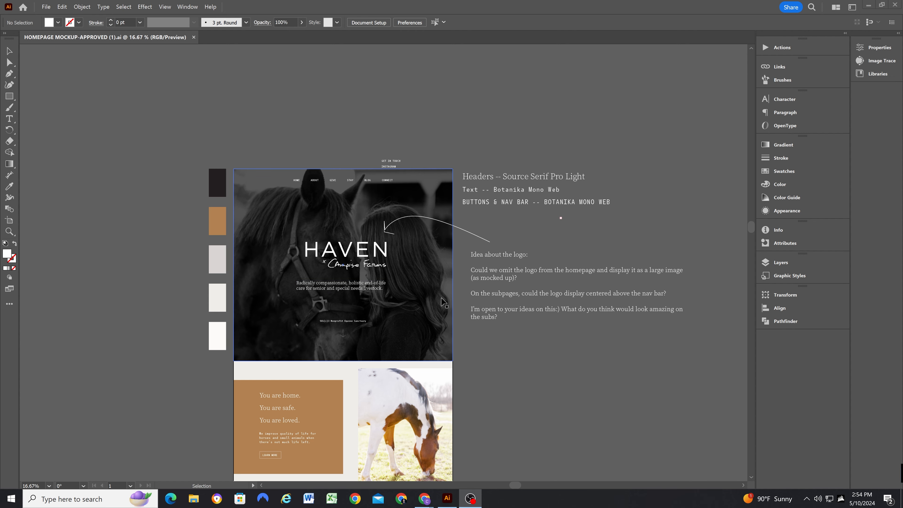
scroll(553, 360, up, 1)
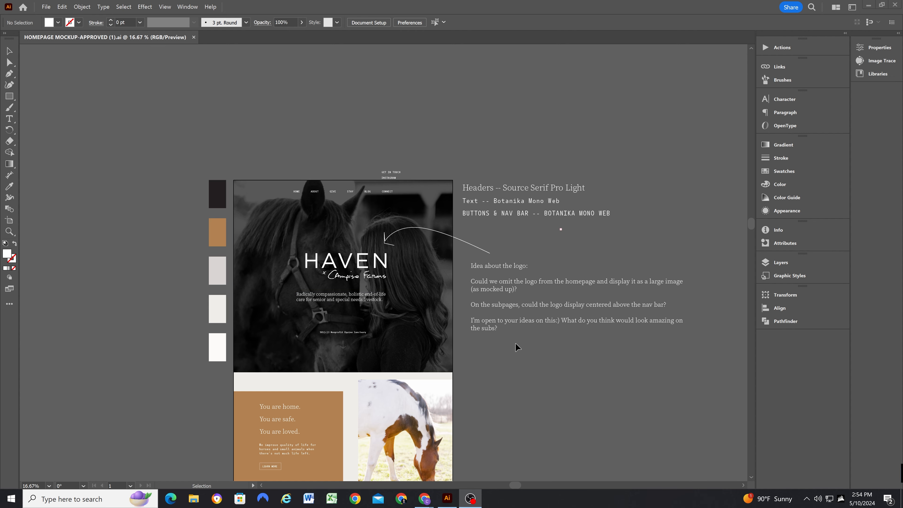
scroll(495, 367, up, 1)
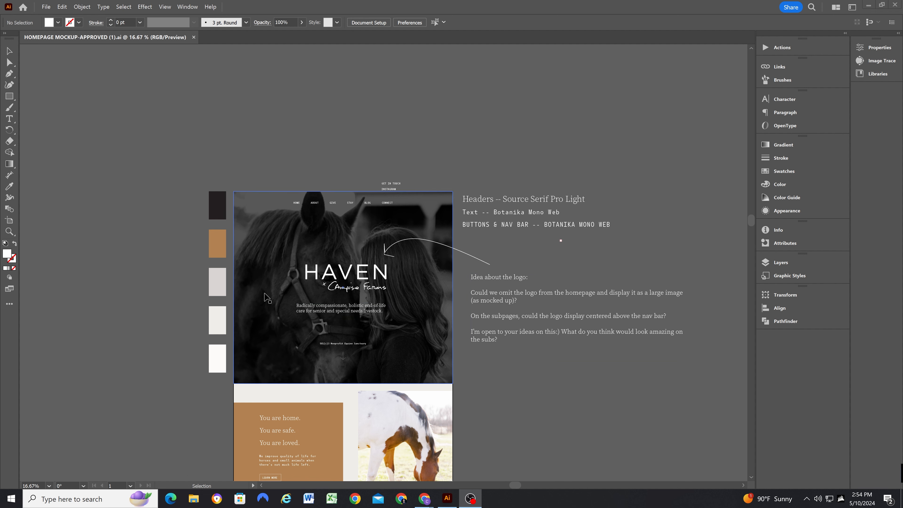
scroll(267, 298, down, 4)
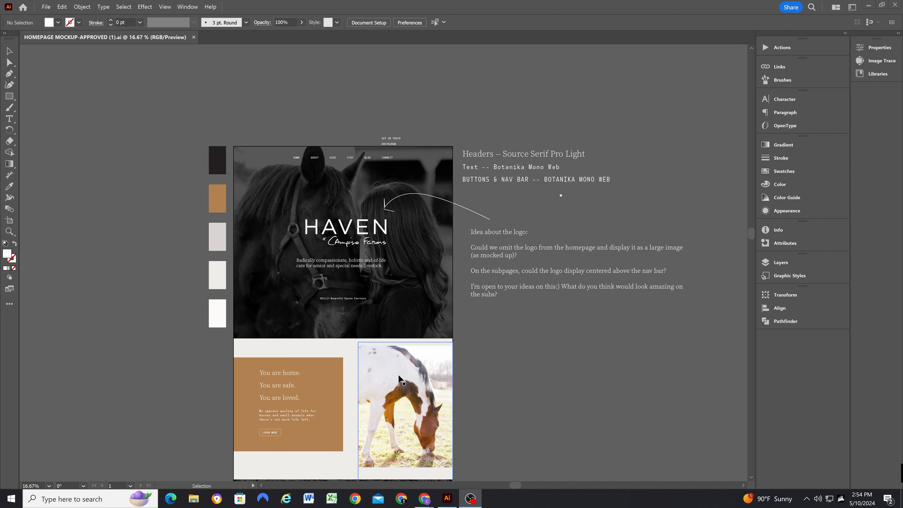
scroll(398, 374, down, 2)
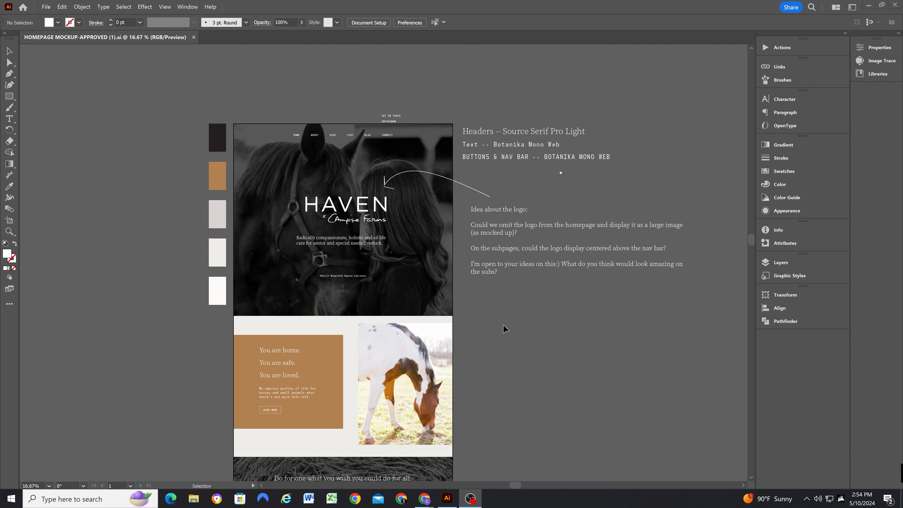
scroll(506, 342, down, 3)
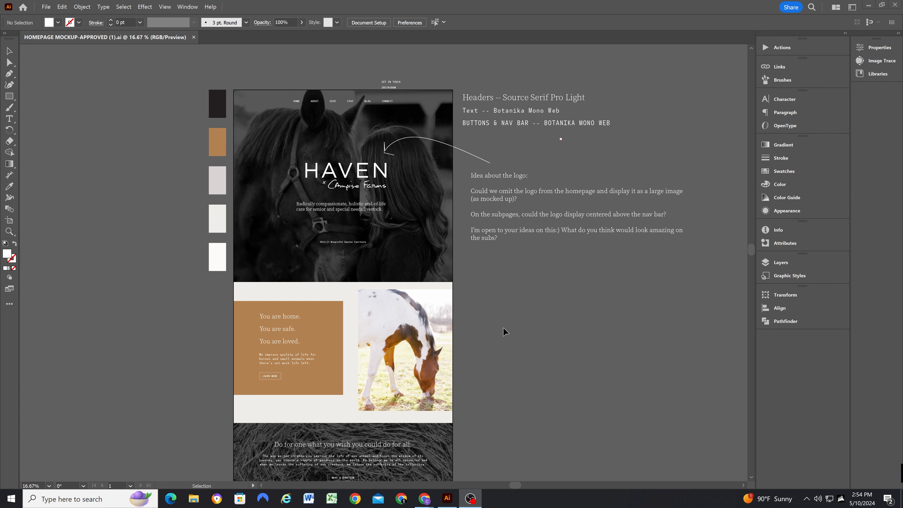
scroll(503, 327, down, 3)
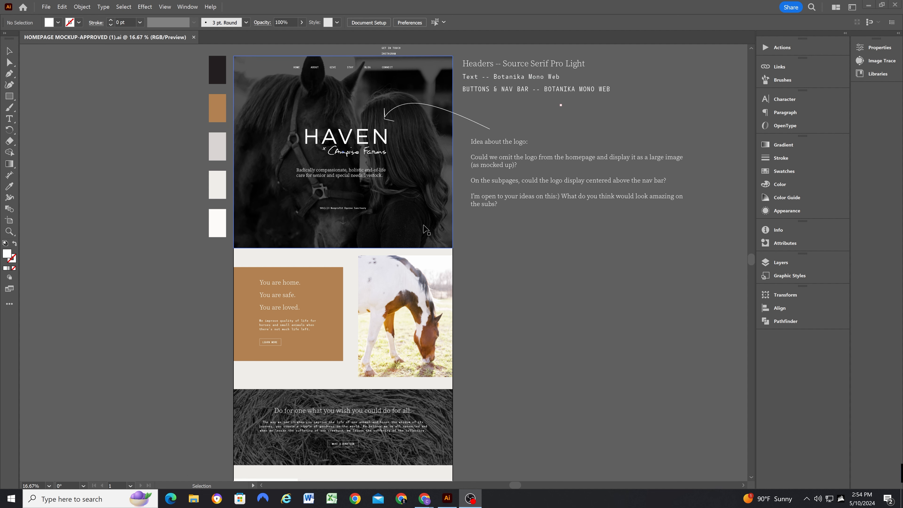
Select the hero image group, expand it in the layer list, and hide the dark overlay covering the photo
click(426, 229)
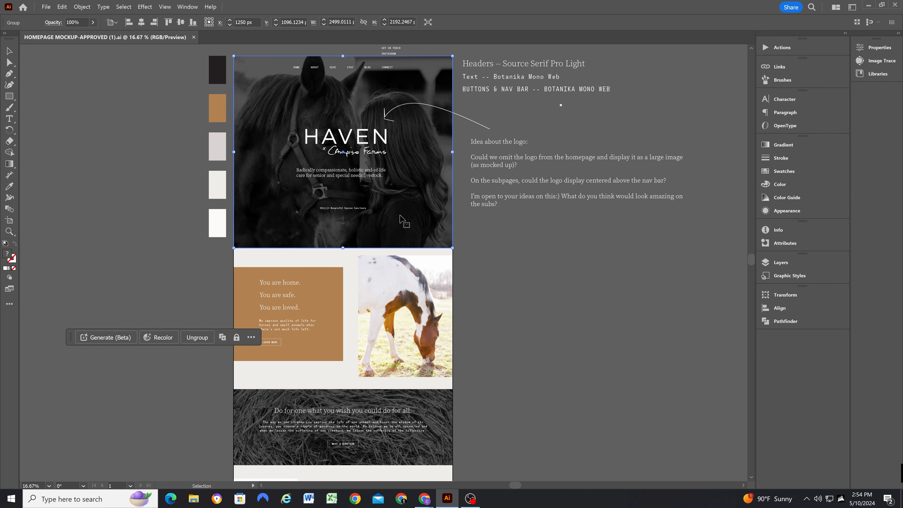
scroll(401, 218, up, 3)
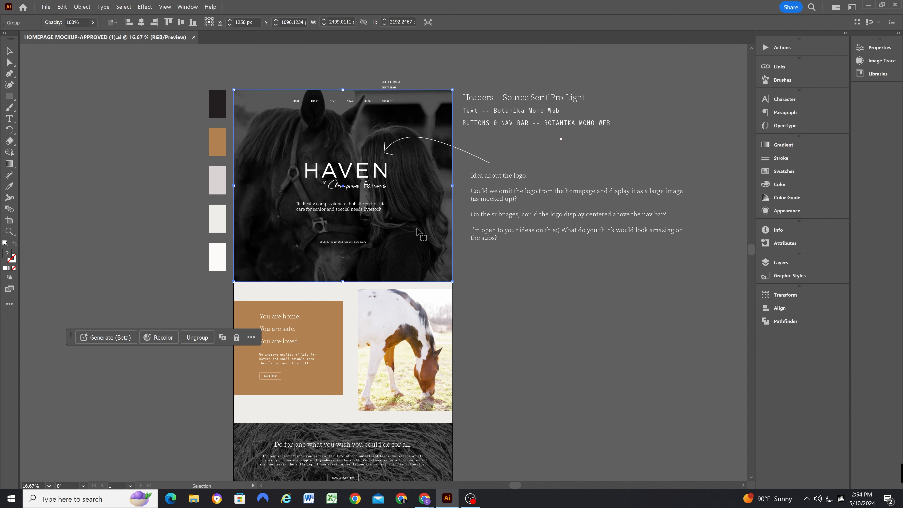
click(781, 263)
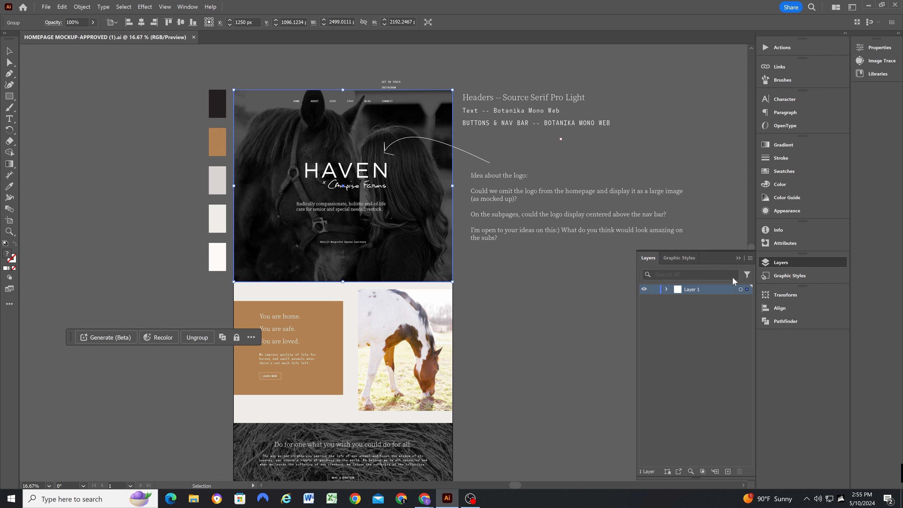
click(666, 290)
scroll(716, 342, down, 5)
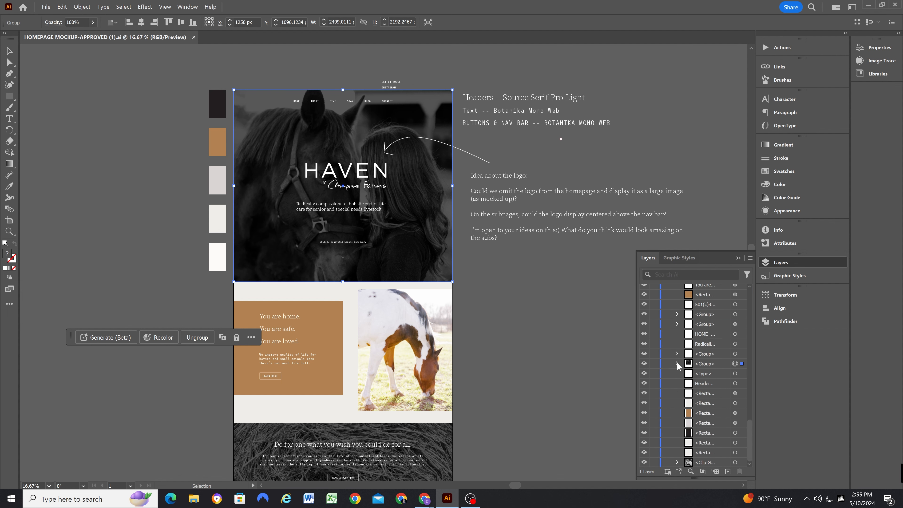
click(678, 364)
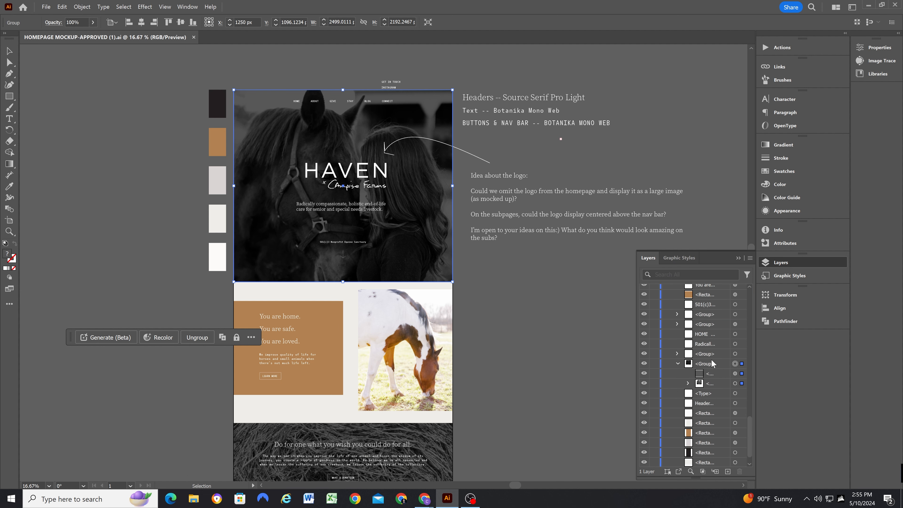
click(644, 374)
click(644, 373)
click(644, 373)
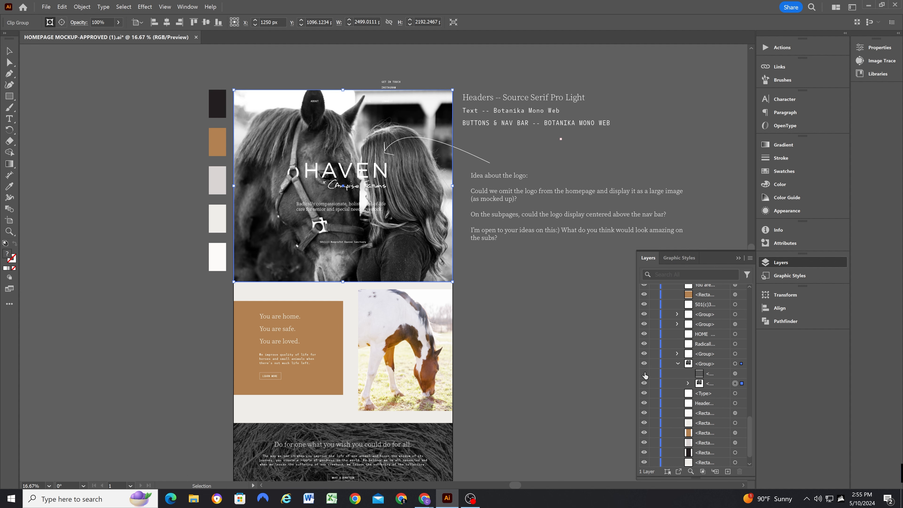
Select the hero photo's clip group and start exporting the selection as an asset
click(715, 385)
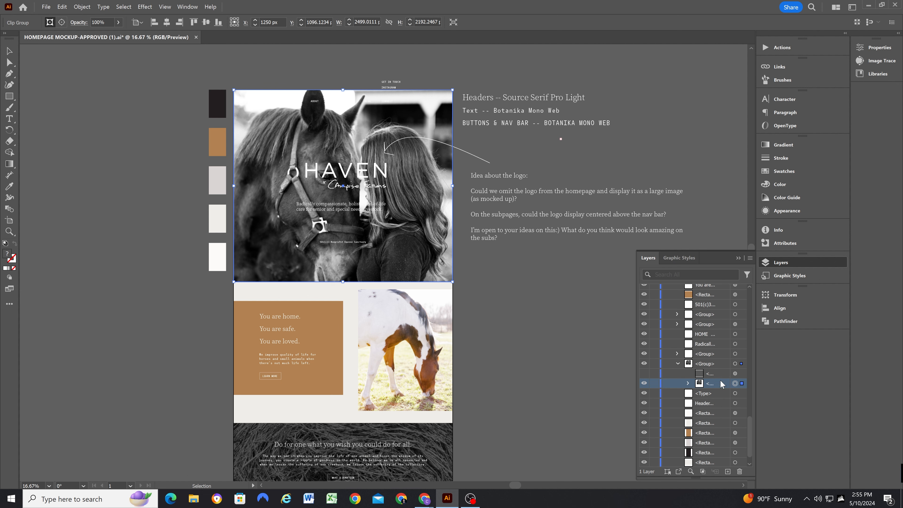
right_click(426, 255)
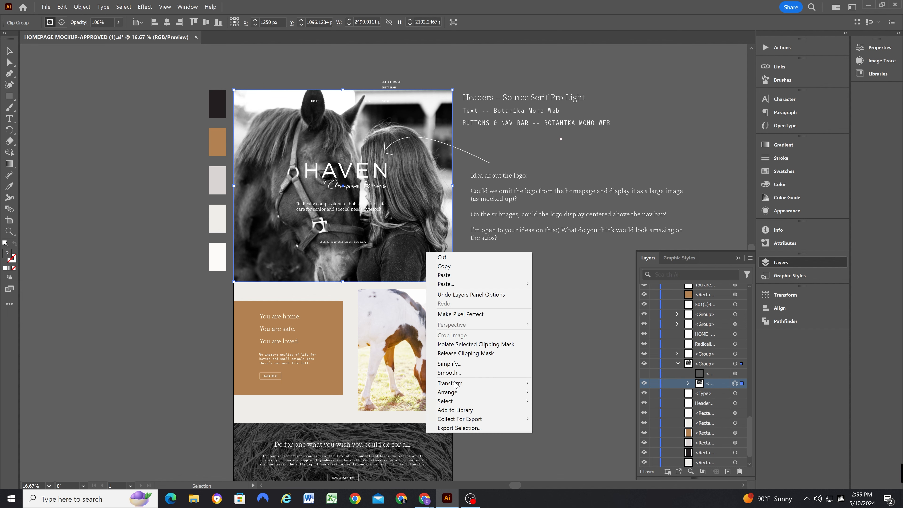
click(474, 428)
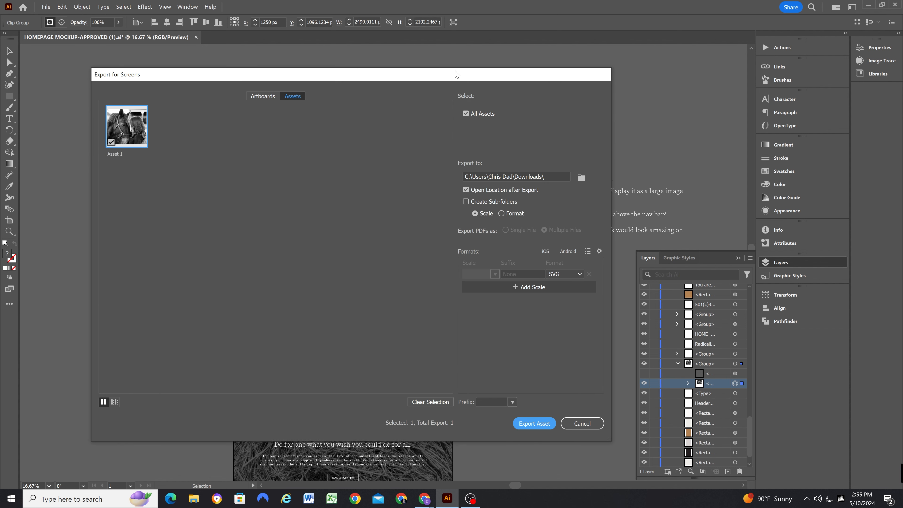
Set the asset export destination to the Haven folder inside Downloads
drag(458, 74, 520, 74)
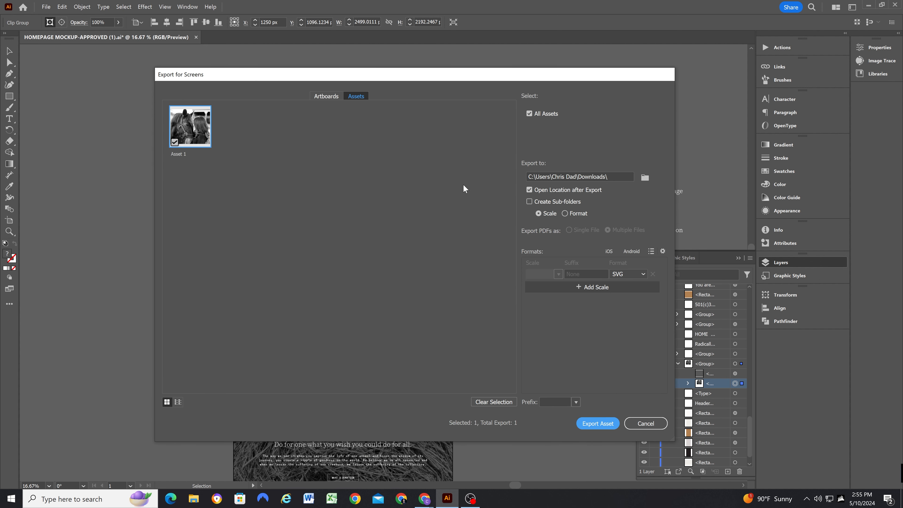
click(645, 177)
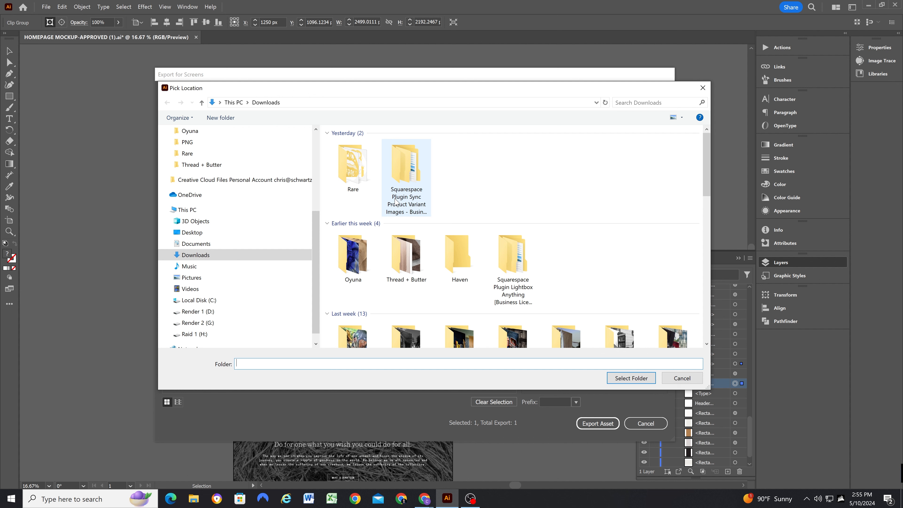
double_click(460, 254)
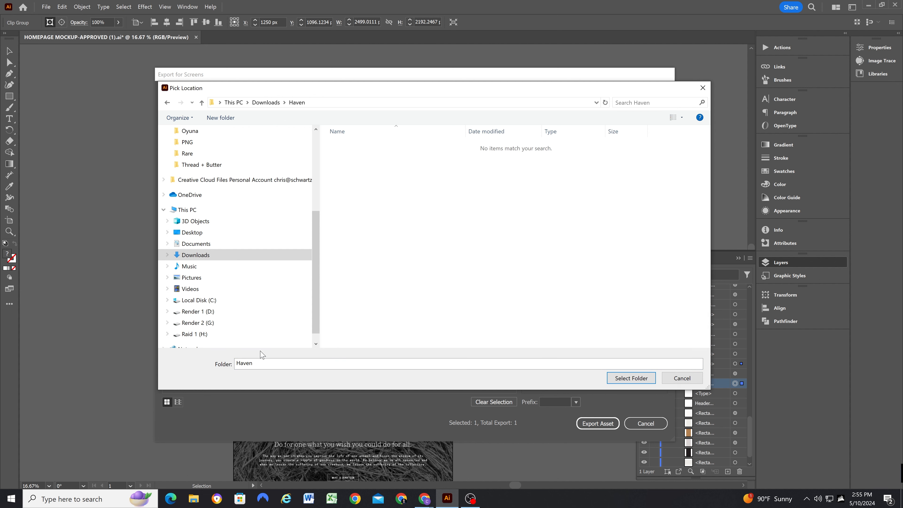
click(631, 377)
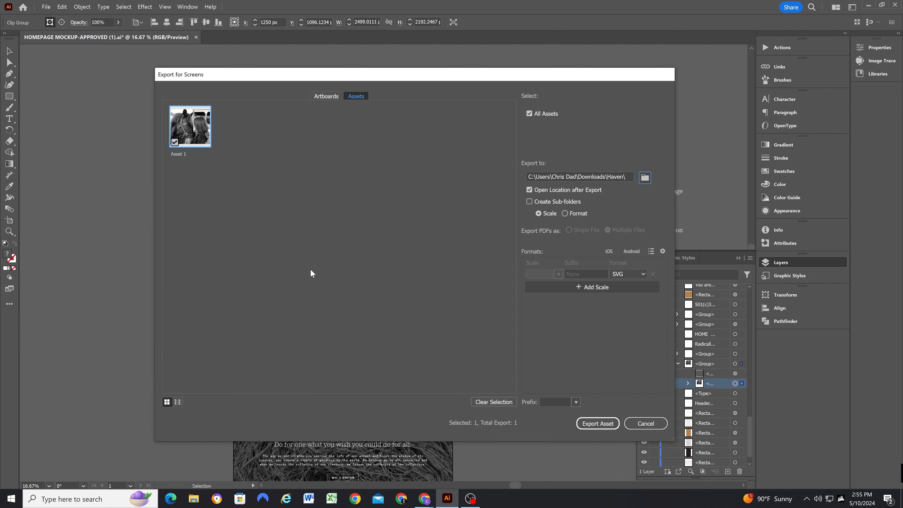
Rename the hero photo's export asset as Homepage Hero Image
double_click(185, 154)
text(Homepage)
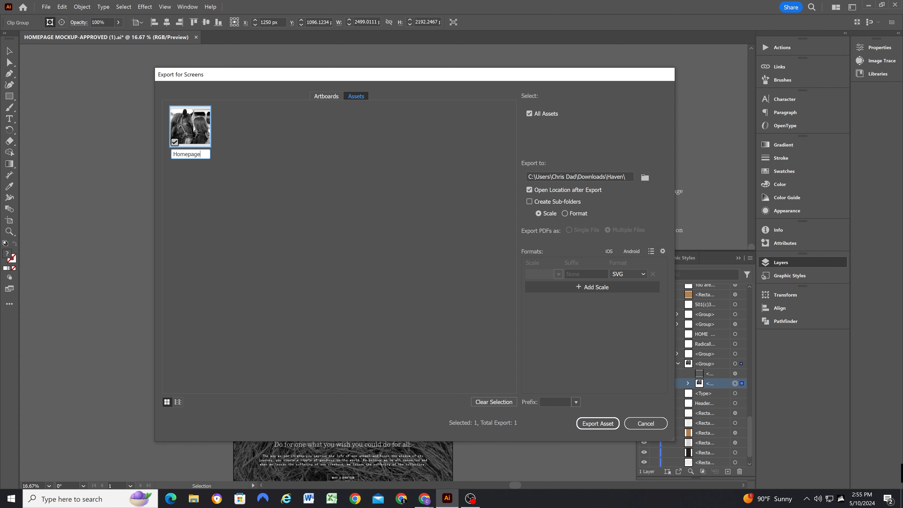
text( Hero Image)
key(Return)
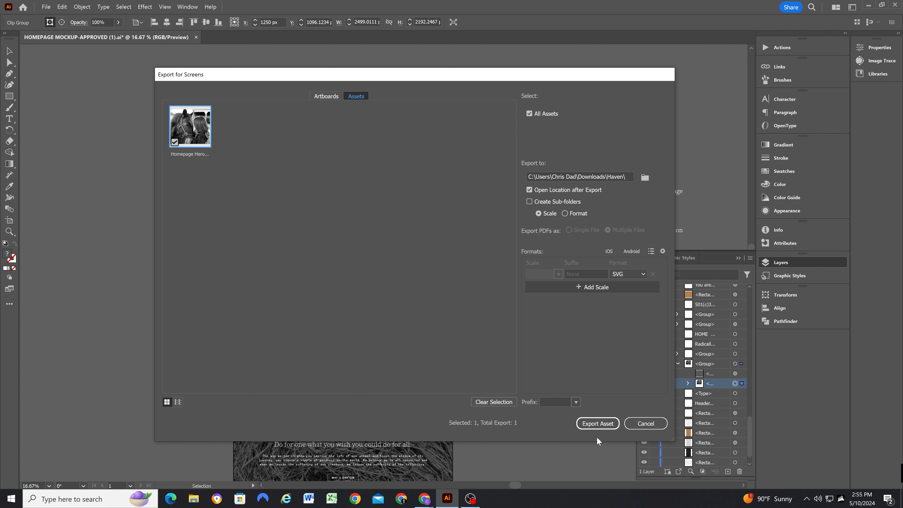
Set the export format to JPG 100 at 1x scale and export the hero image asset
click(642, 274)
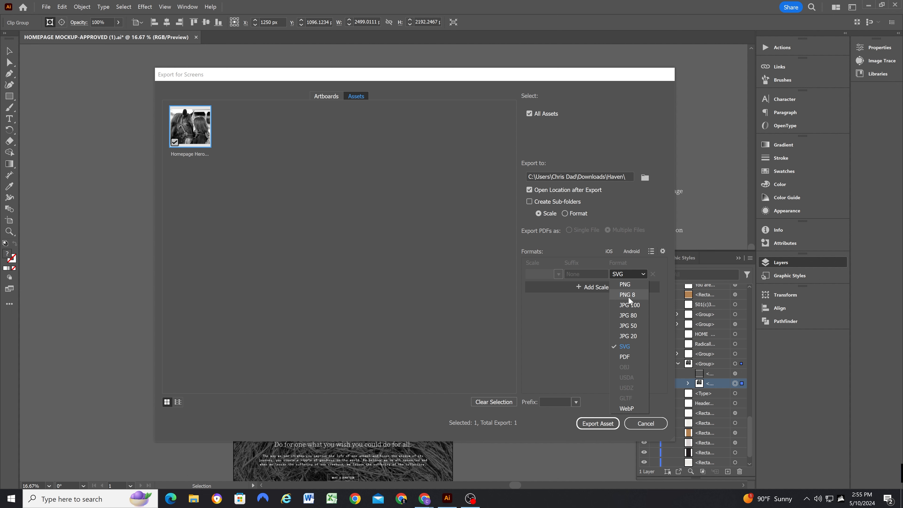
click(637, 308)
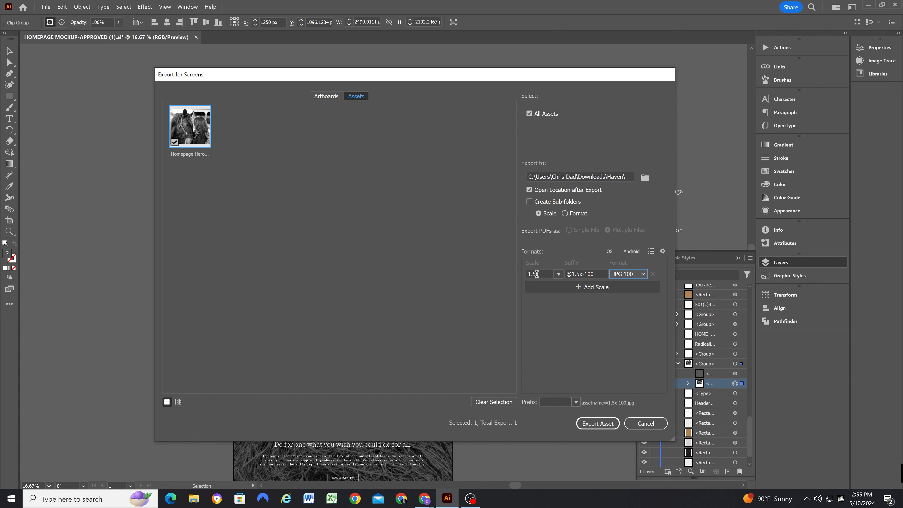
drag(490, 77, 523, 104)
drag(438, 104, 409, 153)
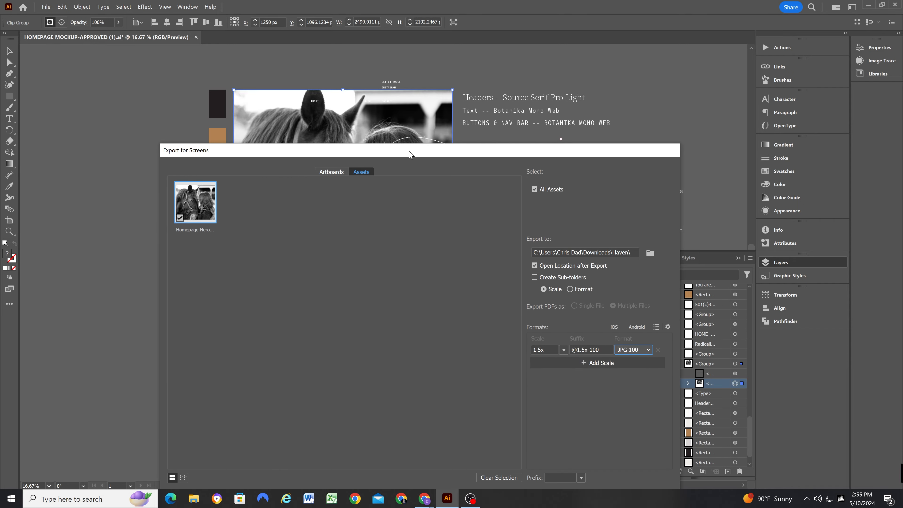
click(534, 349)
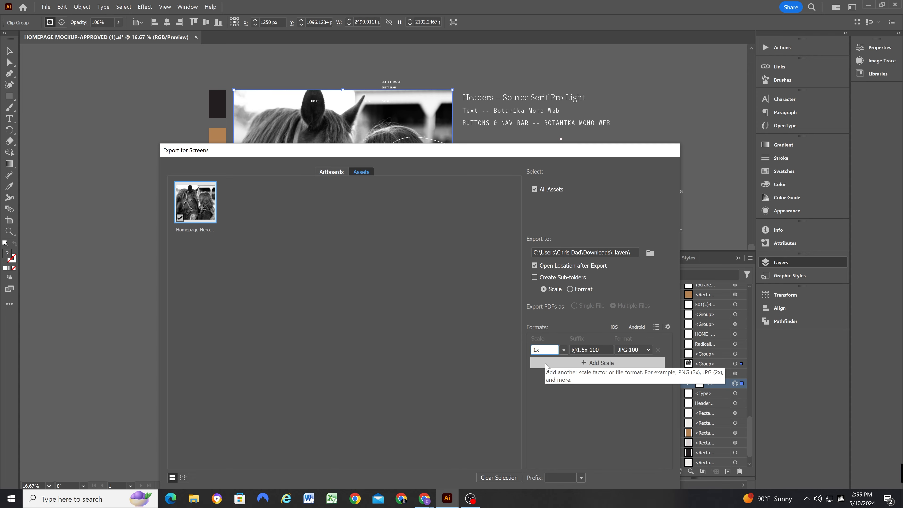
click(568, 435)
drag(541, 149, 551, 31)
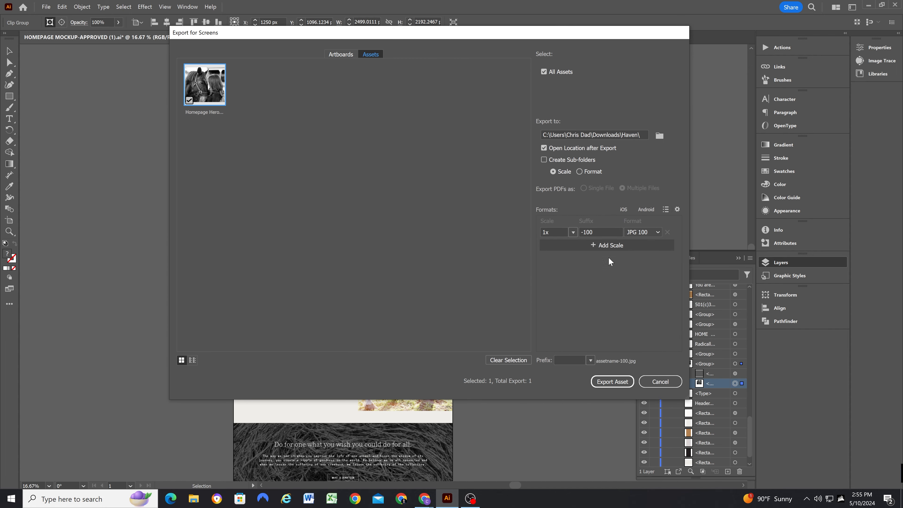
click(612, 382)
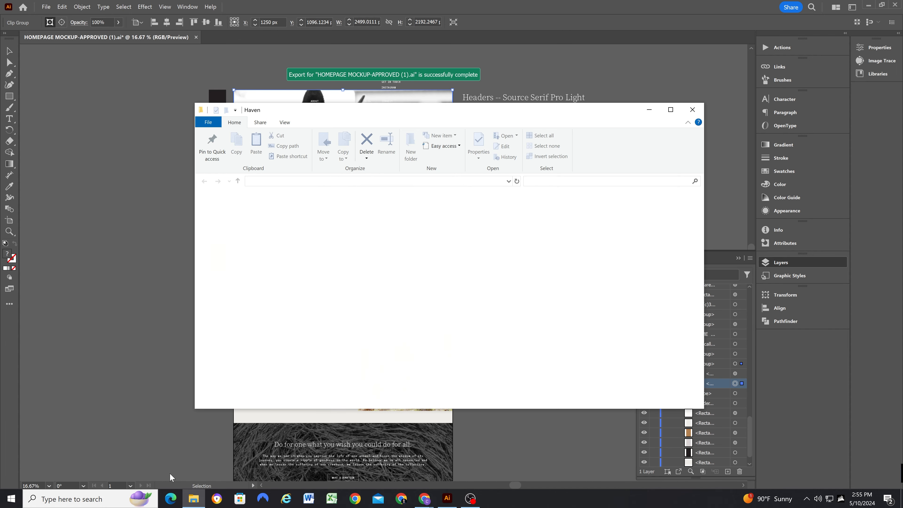
Check the dimensions and file size of the exported Homepage Hero Image-100 file in its properties
click(343, 219)
right_click(345, 220)
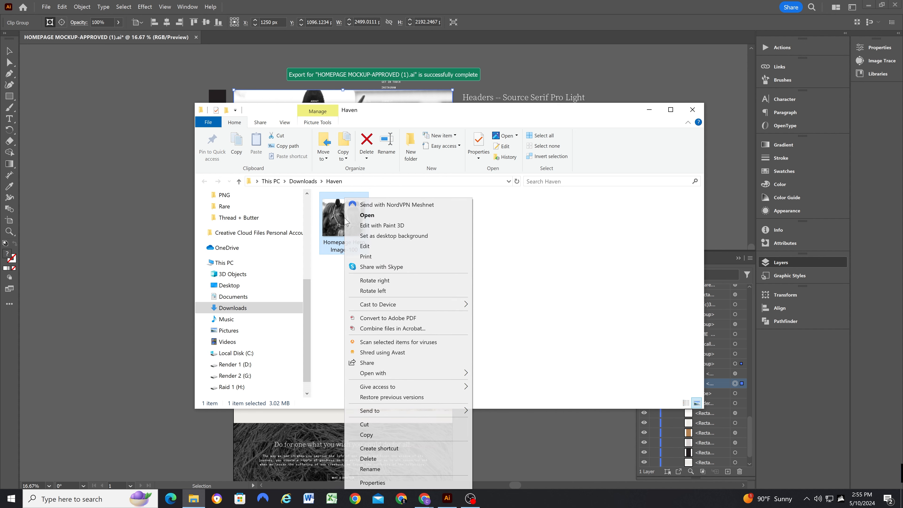
click(373, 482)
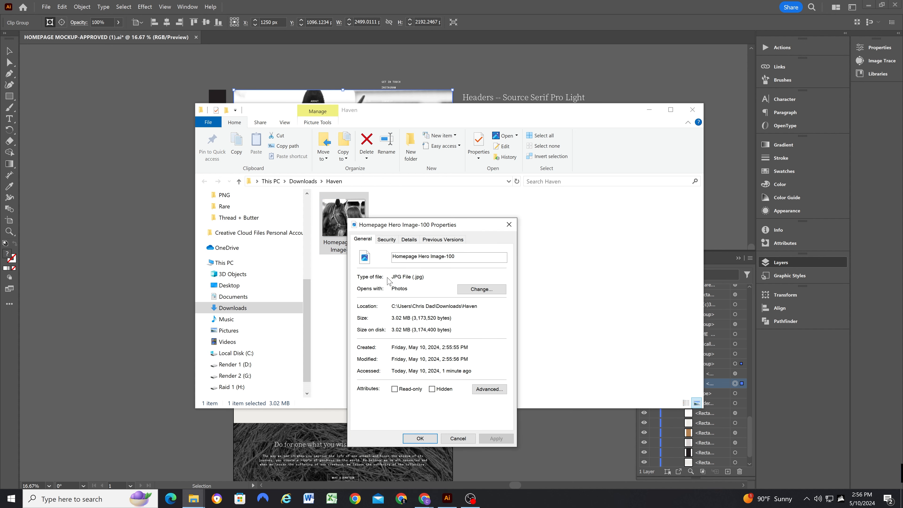
click(411, 241)
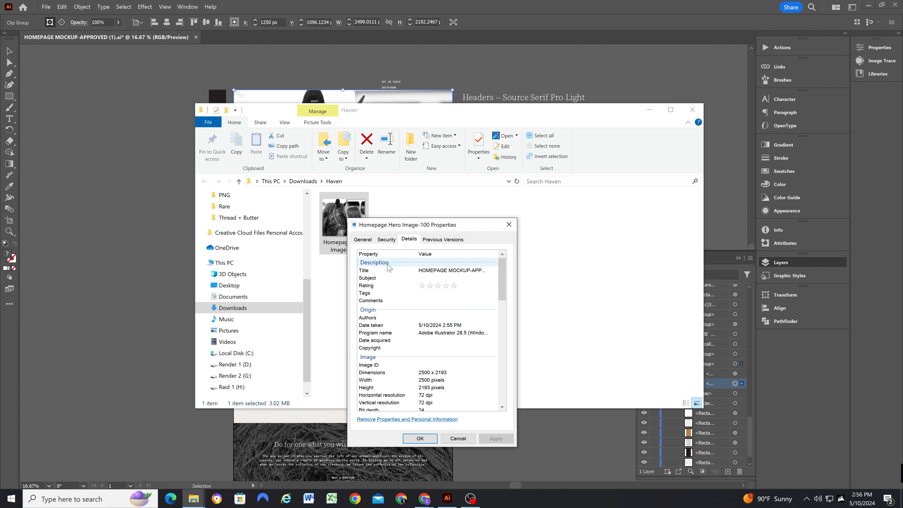
drag(415, 224, 422, 180)
click(371, 196)
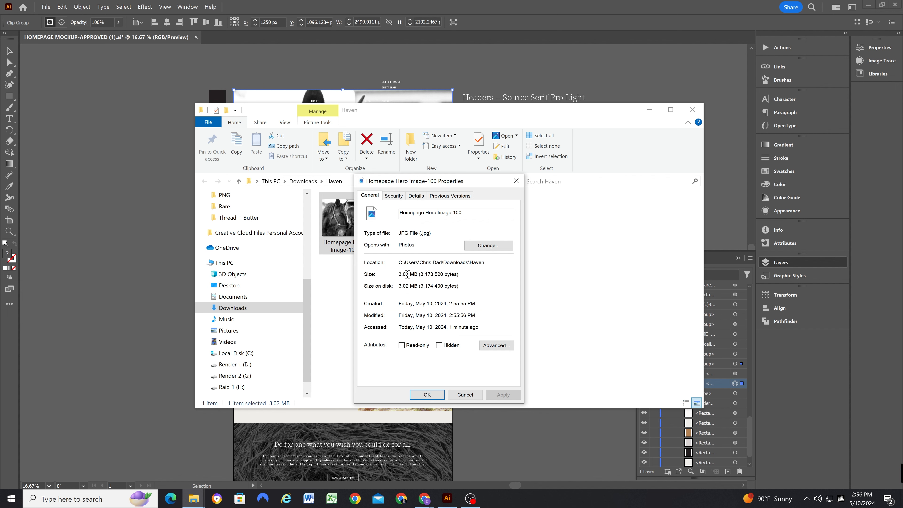
click(438, 393)
click(369, 301)
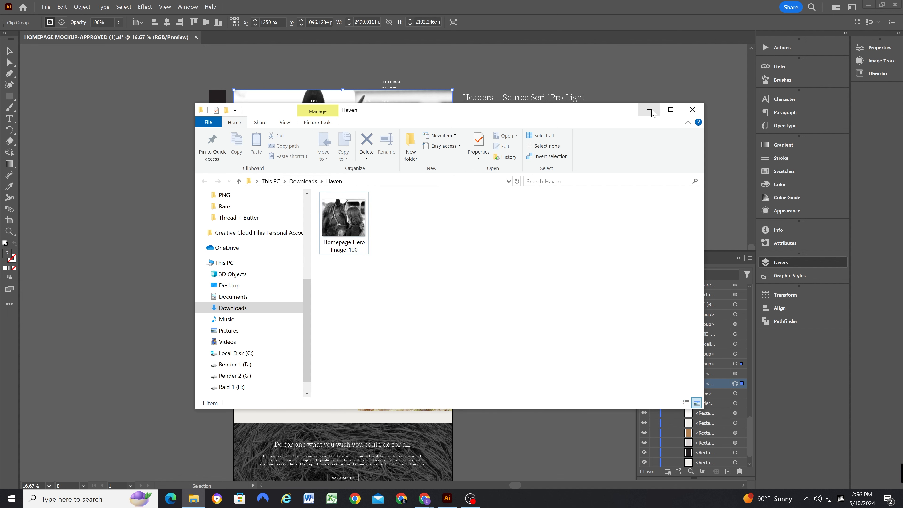
Start another export of the selected hero photo and set its format to JPG 80
click(390, 94)
right_click(389, 94)
click(434, 272)
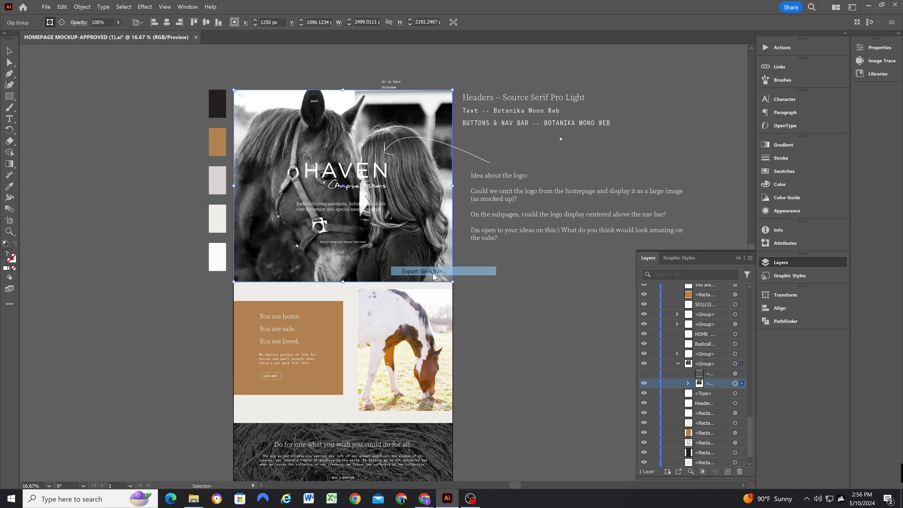
click(658, 254)
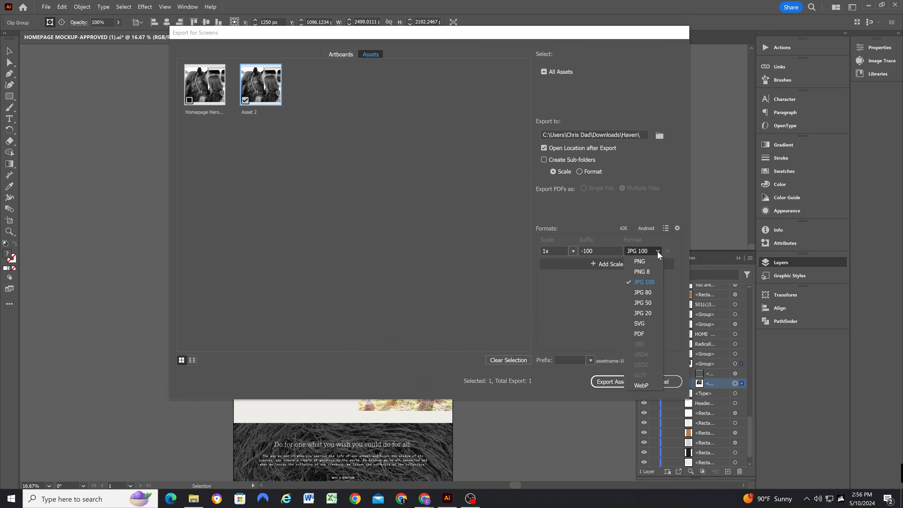
click(651, 289)
Copy the first asset's name, Homepage Hero Image, to the new asset and export it
double_click(214, 112)
key(ctrl+c)
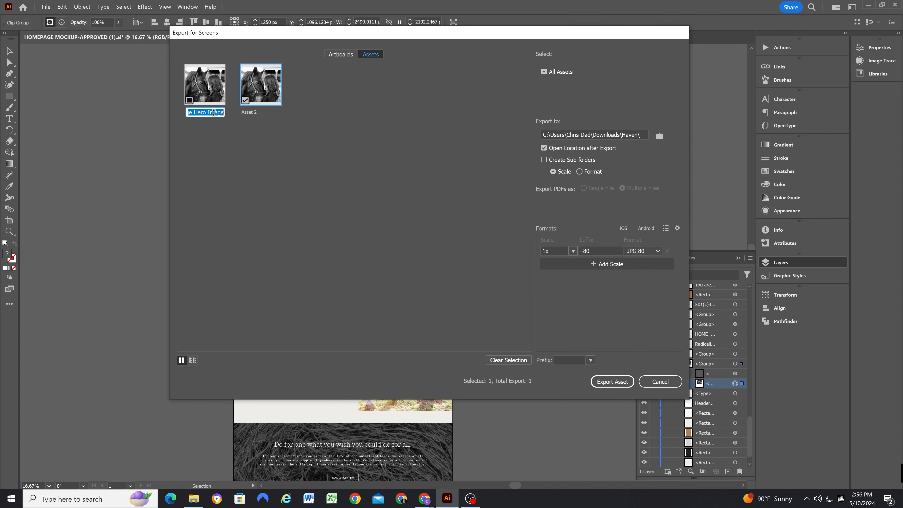
double_click(249, 112)
key(ctrl+v)
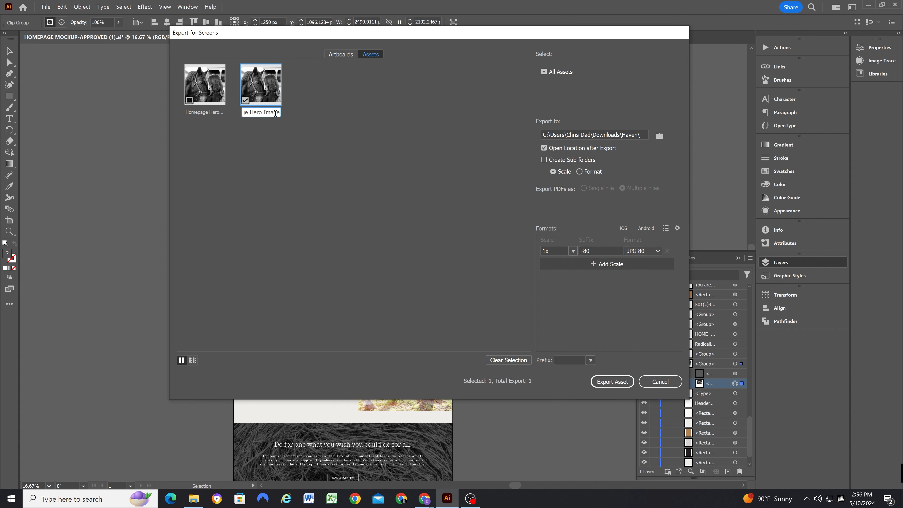
key(Return)
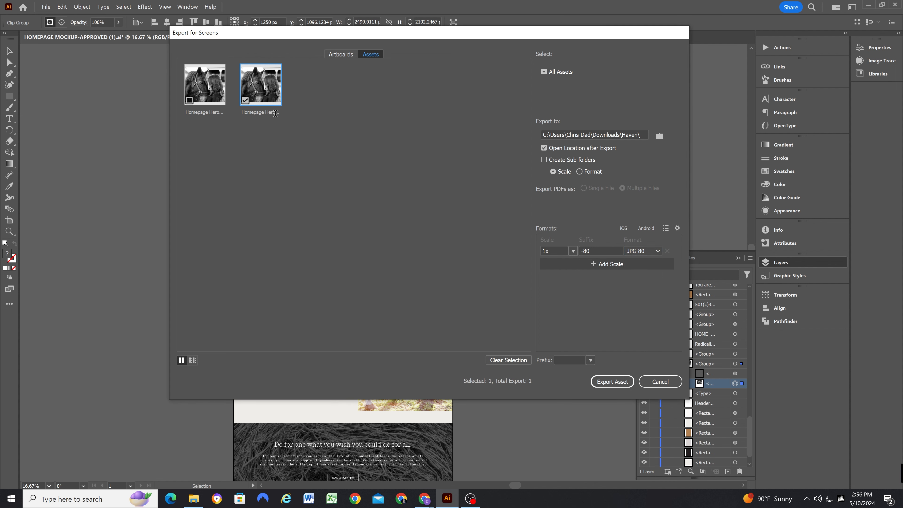
click(614, 381)
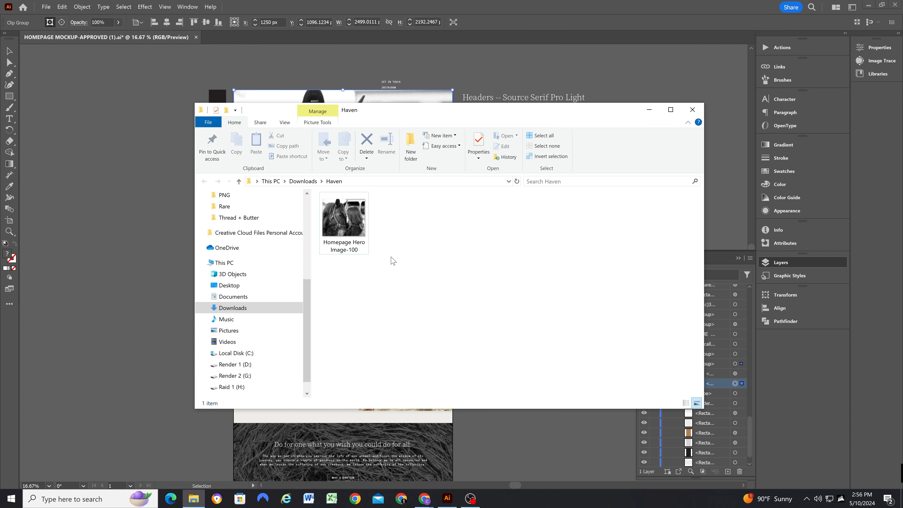
Check the dimensions and file size of the exported Homepage Hero Image_2-80 file in its properties
double_click(335, 219)
right_click(336, 220)
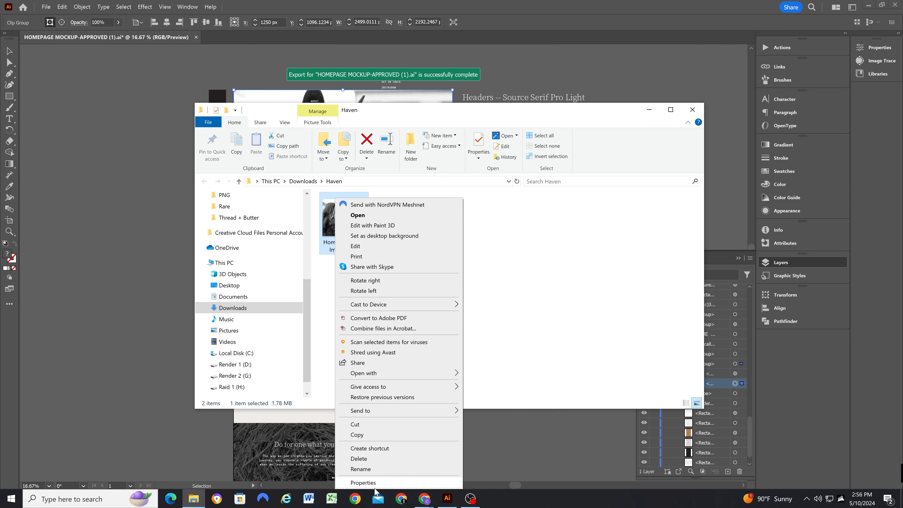
click(364, 482)
click(386, 242)
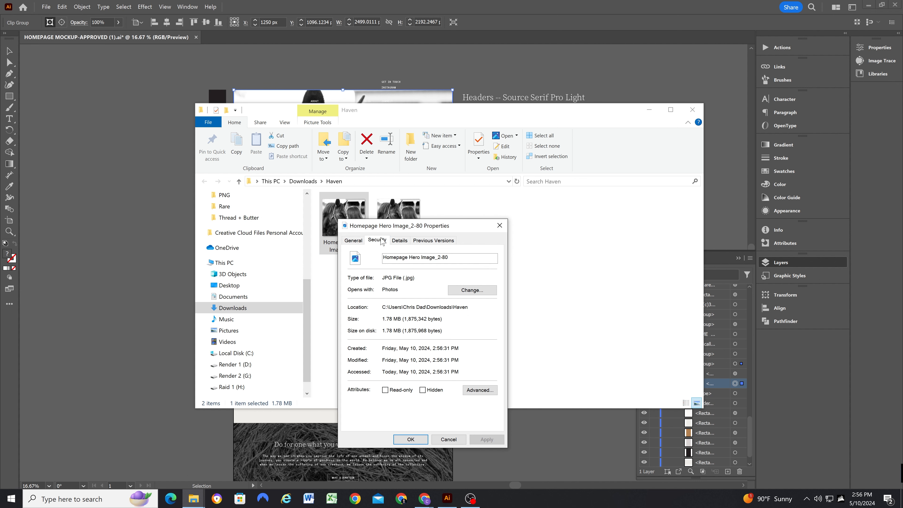
click(405, 240)
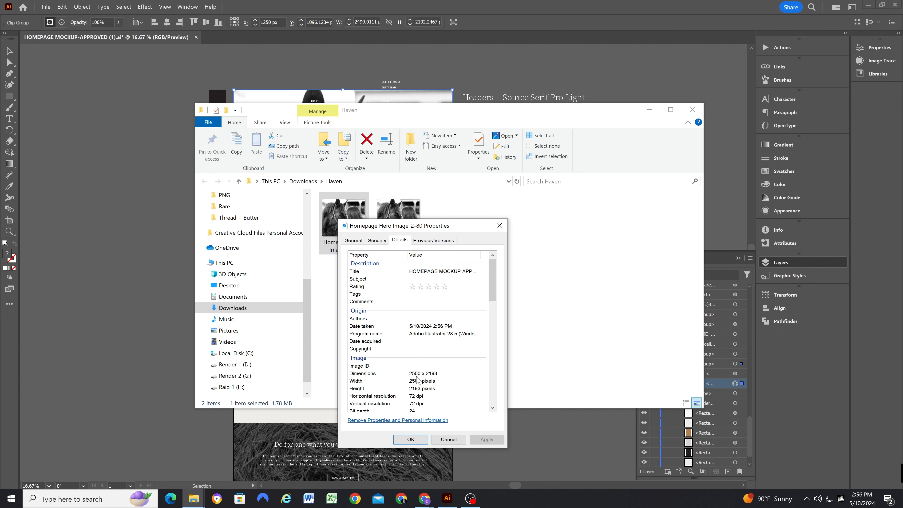
click(355, 241)
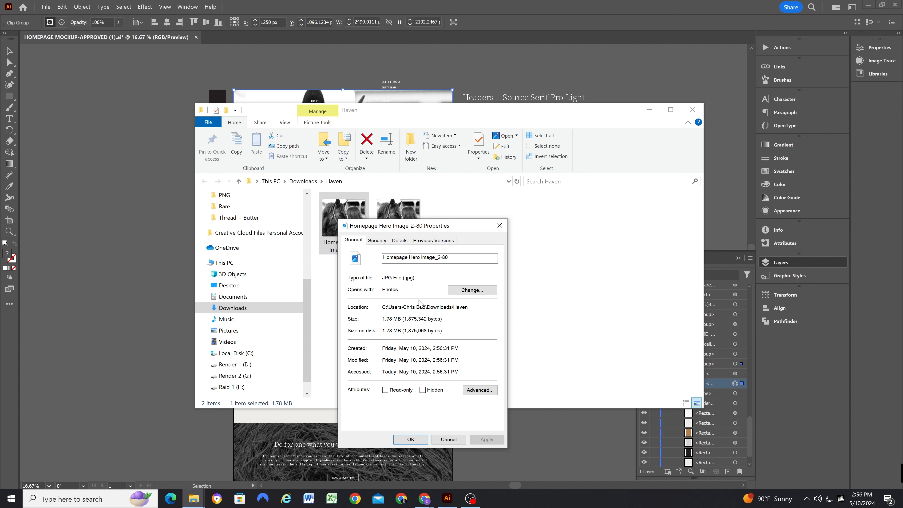
click(500, 225)
Open the exported hero images in the photo viewer and compare the quality of the JPG 80 and JPG 100 versions
click(393, 227)
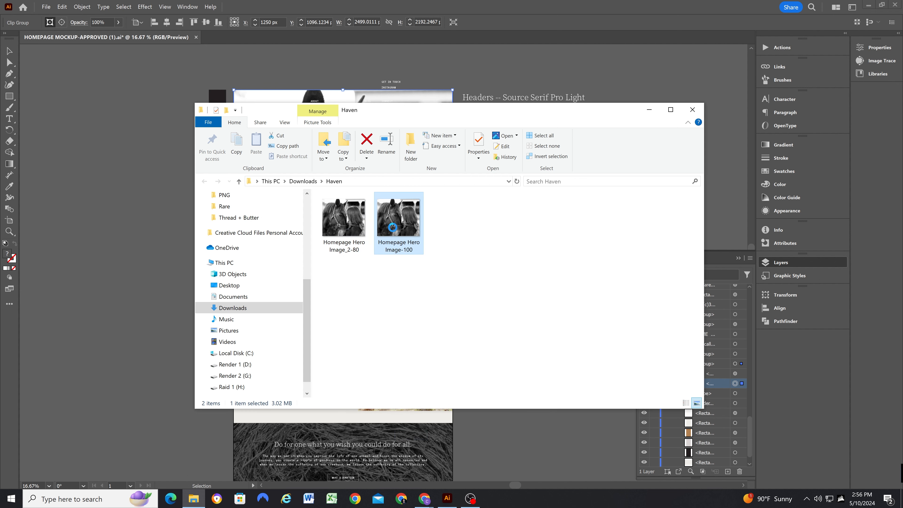
click(341, 226)
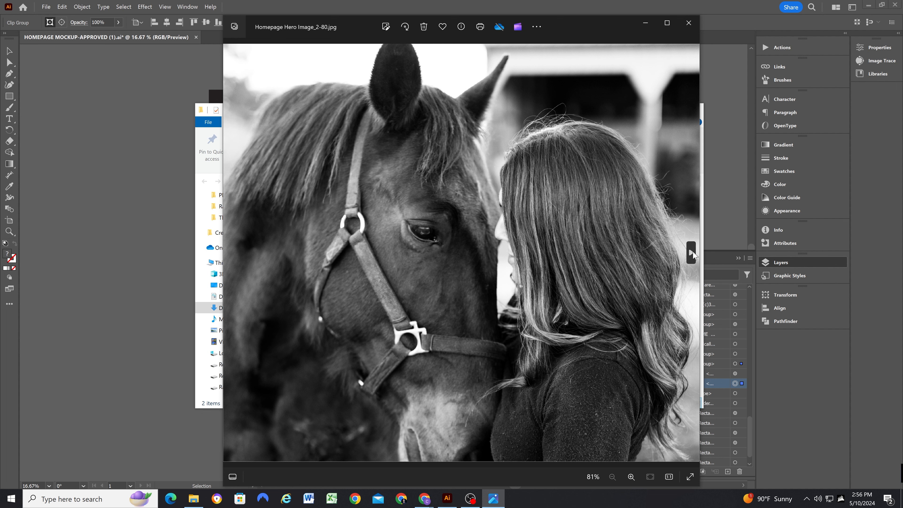
click(692, 253)
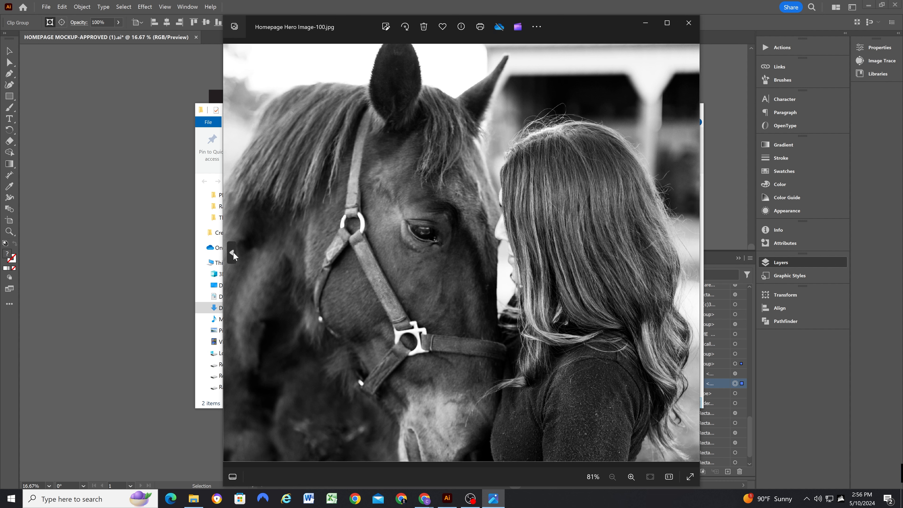
click(233, 253)
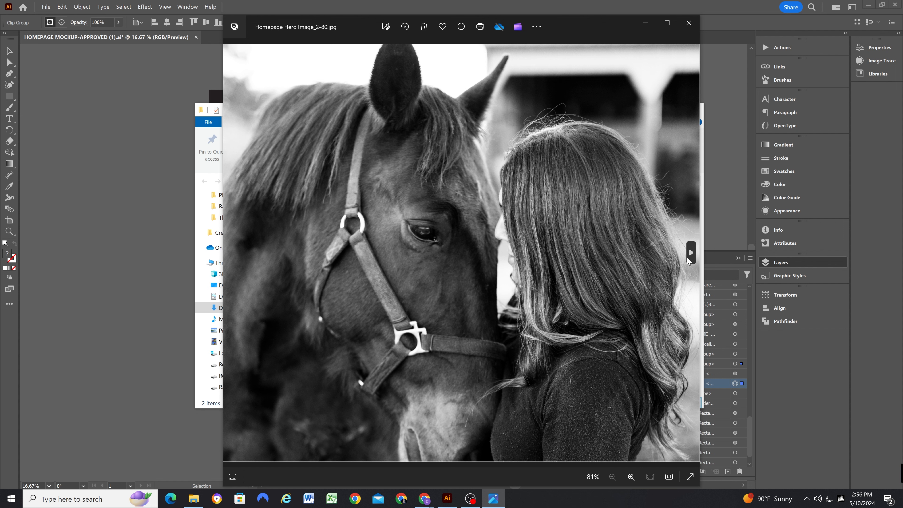
click(690, 256)
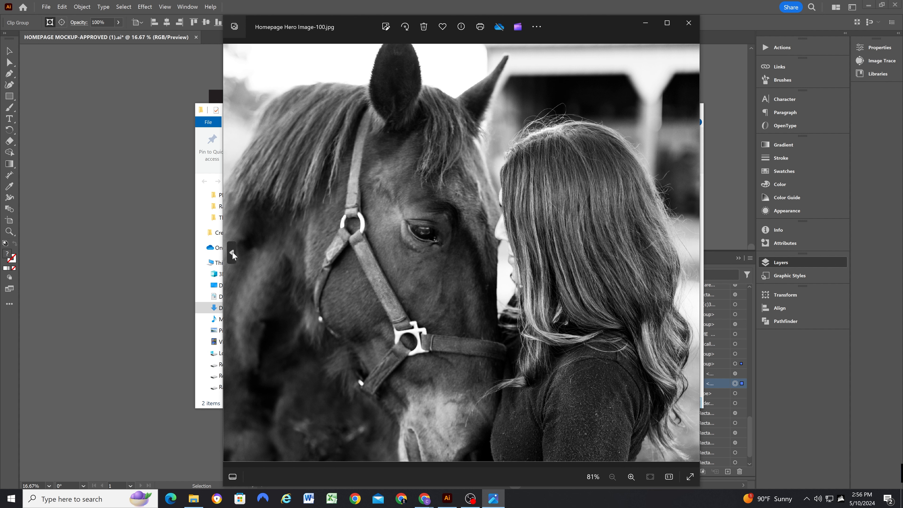
click(232, 253)
click(691, 256)
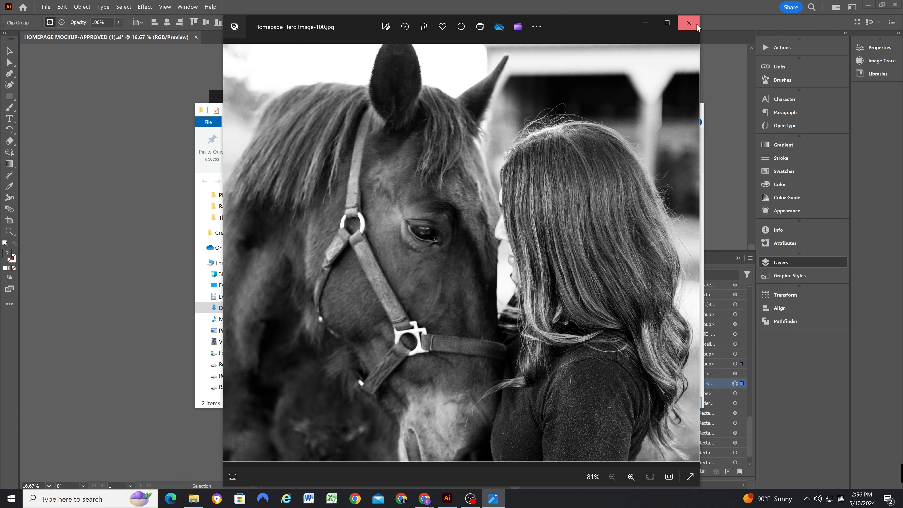
click(689, 23)
Delete the Homepage Hero Image-100 file from the Haven folder
double_click(400, 223)
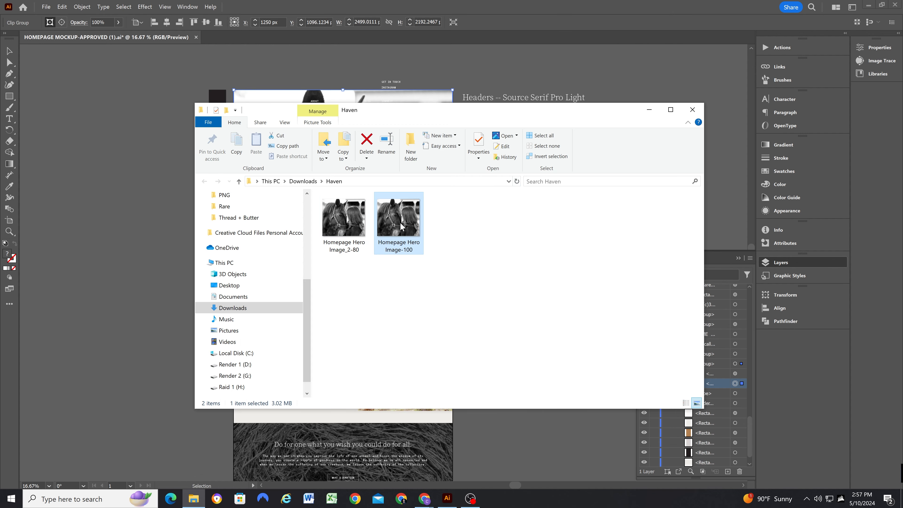
key(Delete)
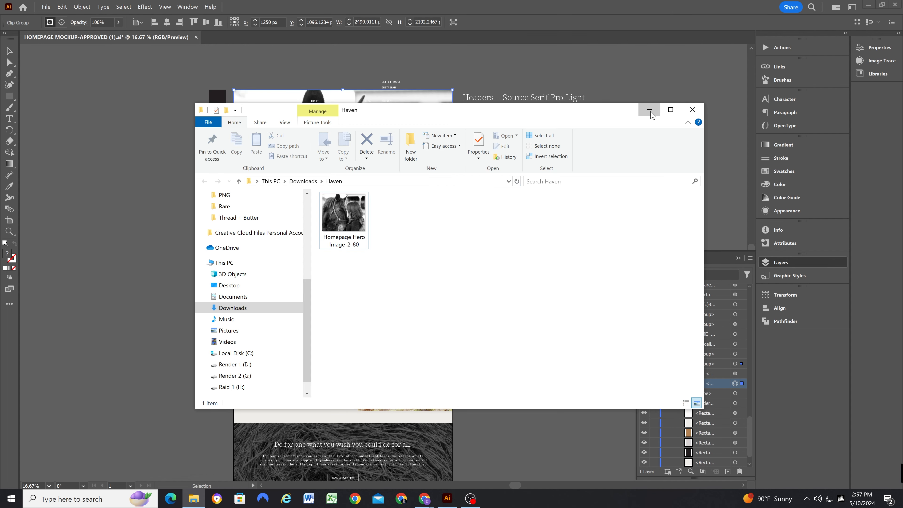
Export the selected hero photo once more as JPG 50, naming the new asset Homepage Hero Image
click(650, 111)
right_click(416, 264)
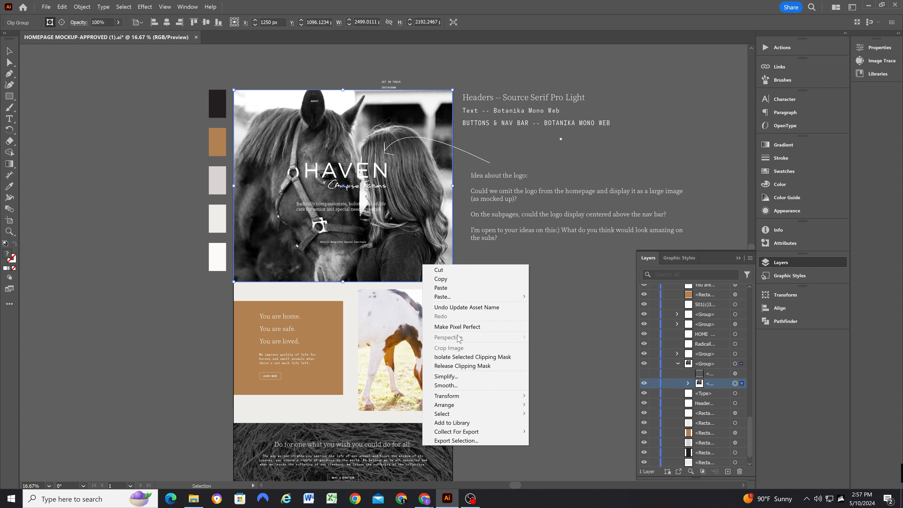
click(479, 440)
click(642, 250)
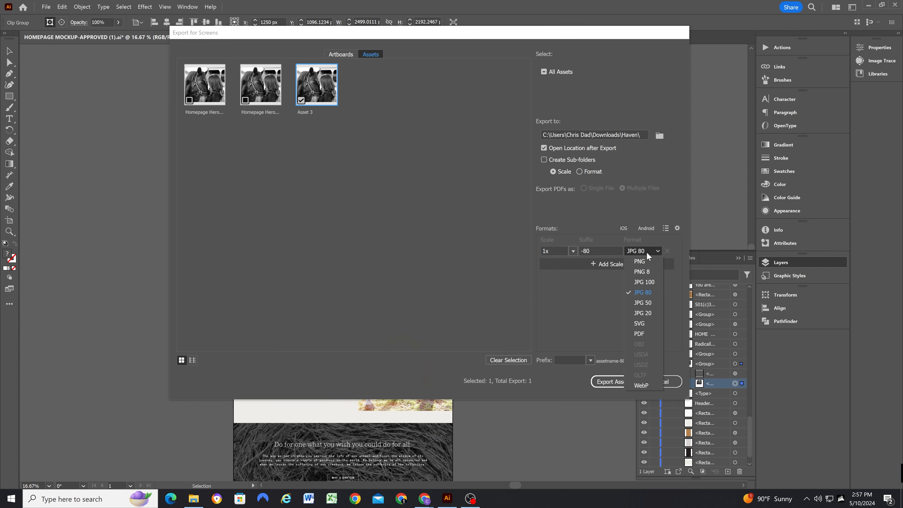
click(643, 303)
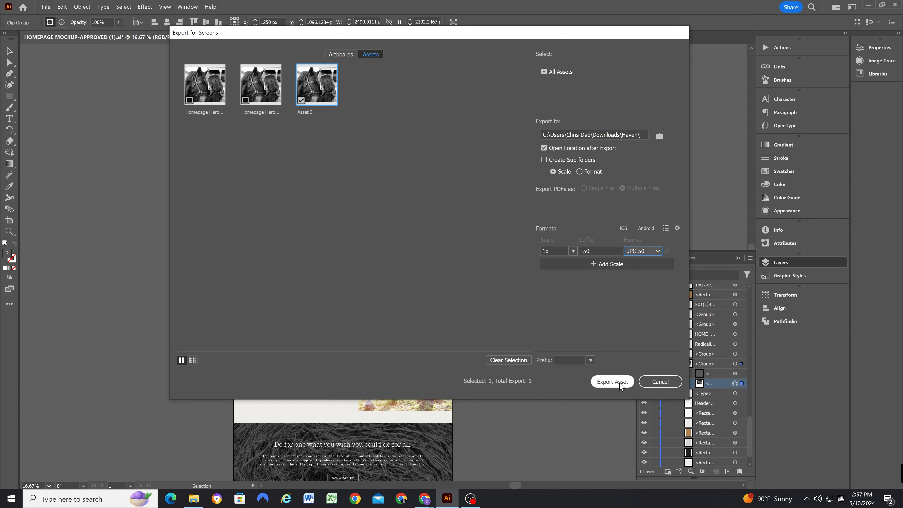
double_click(312, 111)
key(ctrl+v)
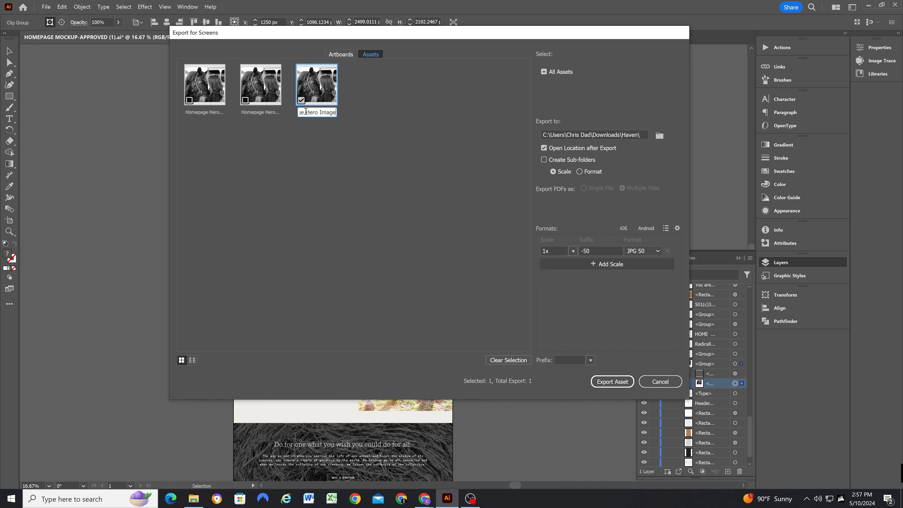
key(Return)
click(612, 382)
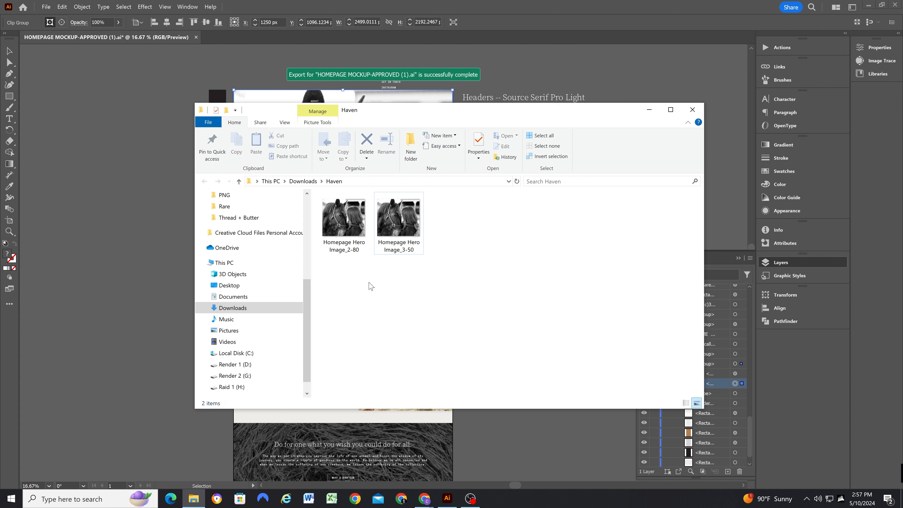
Check the dimensions and file size of the exported Homepage Hero Image_3-50 file in its properties
click(398, 224)
right_click(403, 227)
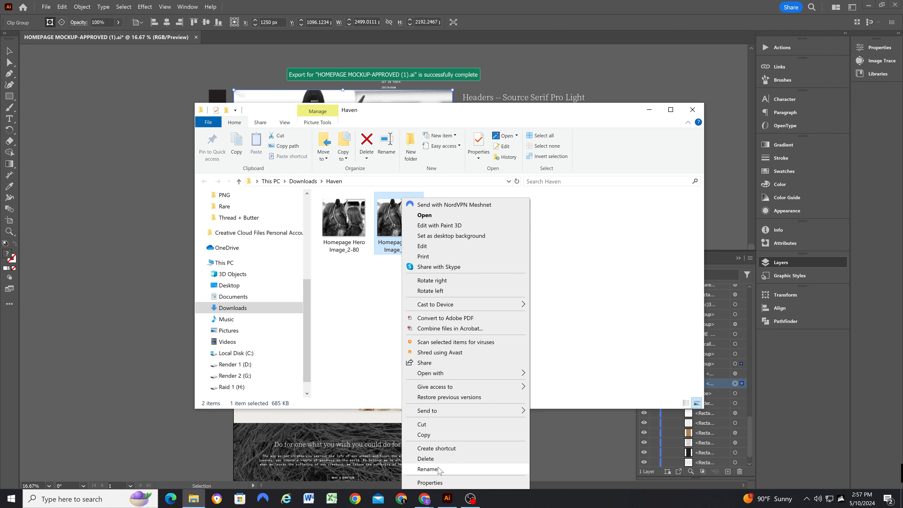
click(430, 482)
click(466, 244)
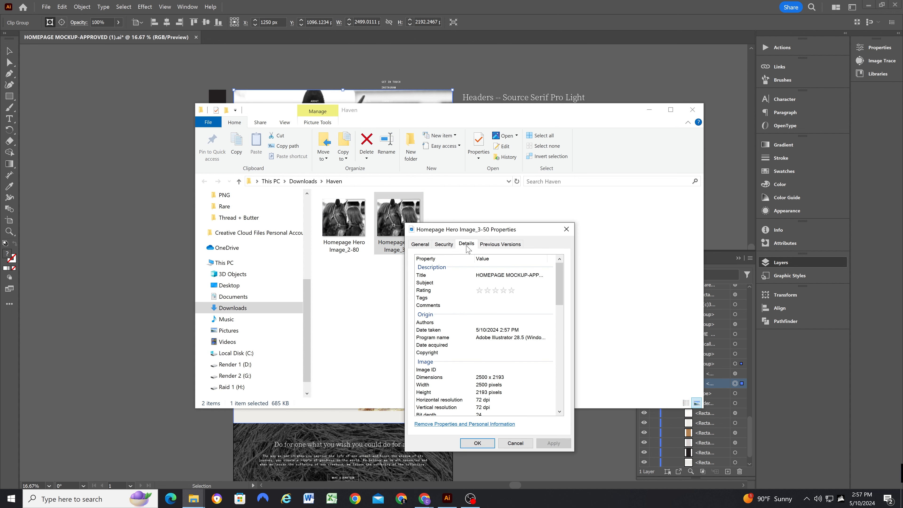
click(420, 244)
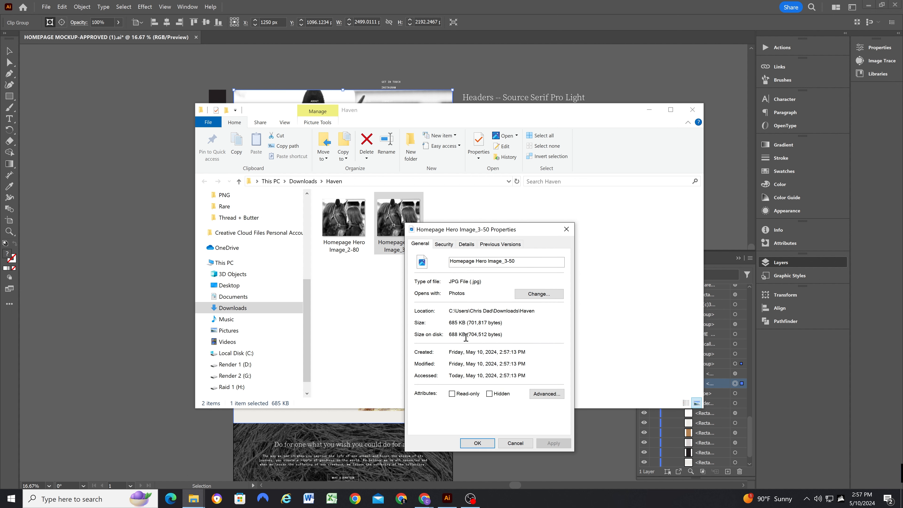
click(477, 443)
Open the Homepage Hero Image_3-50 file in the photo viewer and compare its quality with the JPG 80 version
double_click(393, 220)
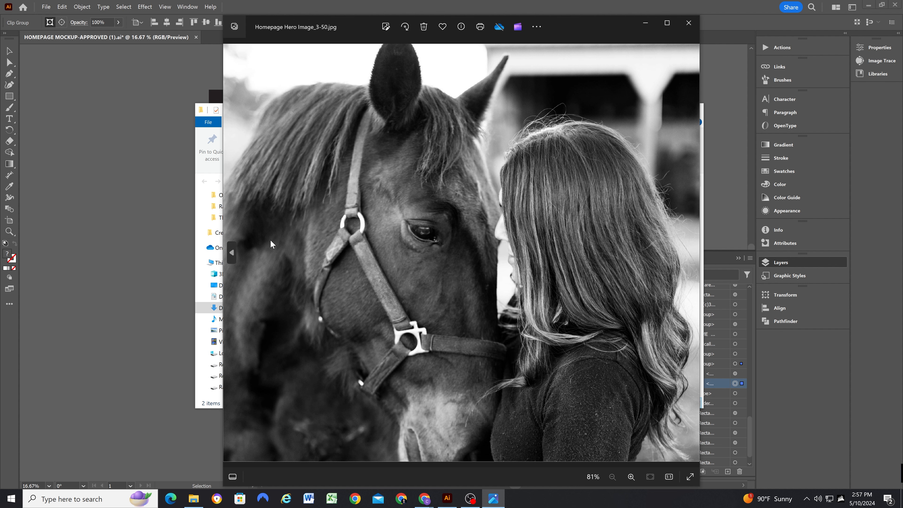
click(232, 252)
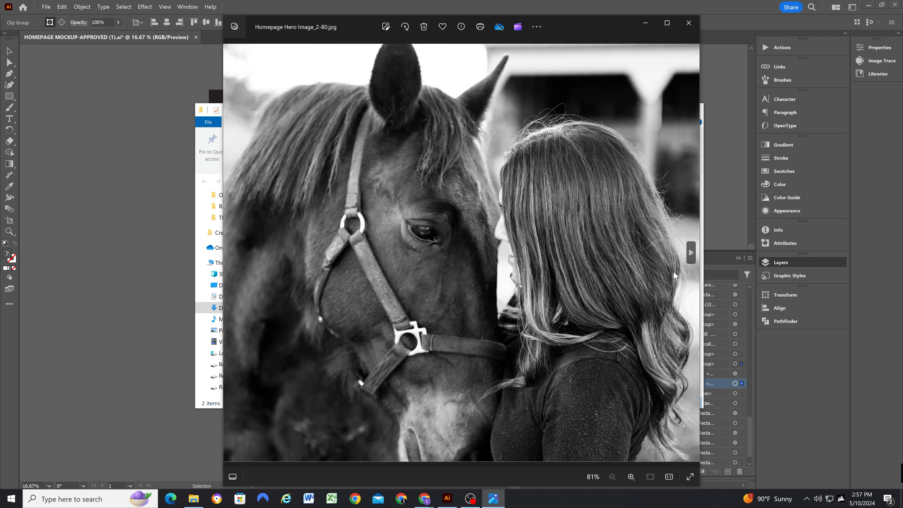
click(691, 253)
click(232, 253)
click(694, 255)
click(231, 254)
click(692, 256)
click(689, 23)
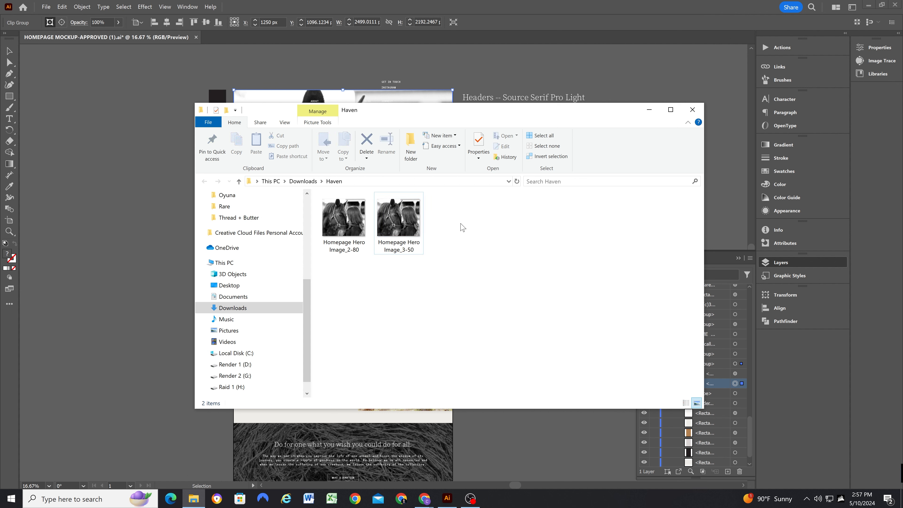
Compare the file sizes of the two hero images and delete Homepage Hero Image_3-50 from the Haven folder
click(380, 217)
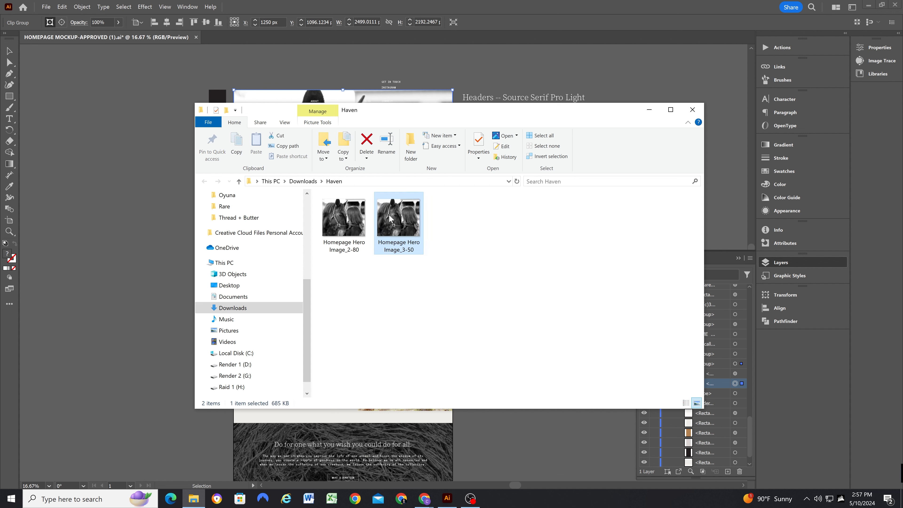
click(351, 218)
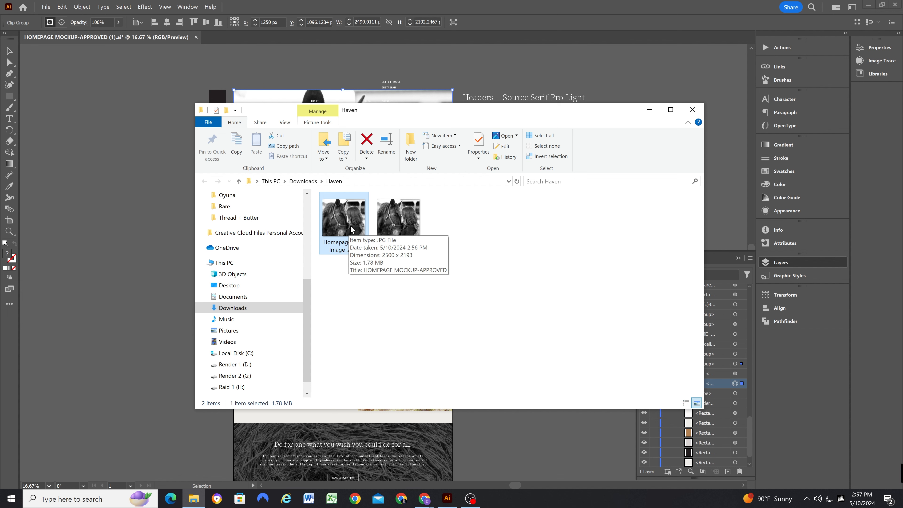
click(411, 218)
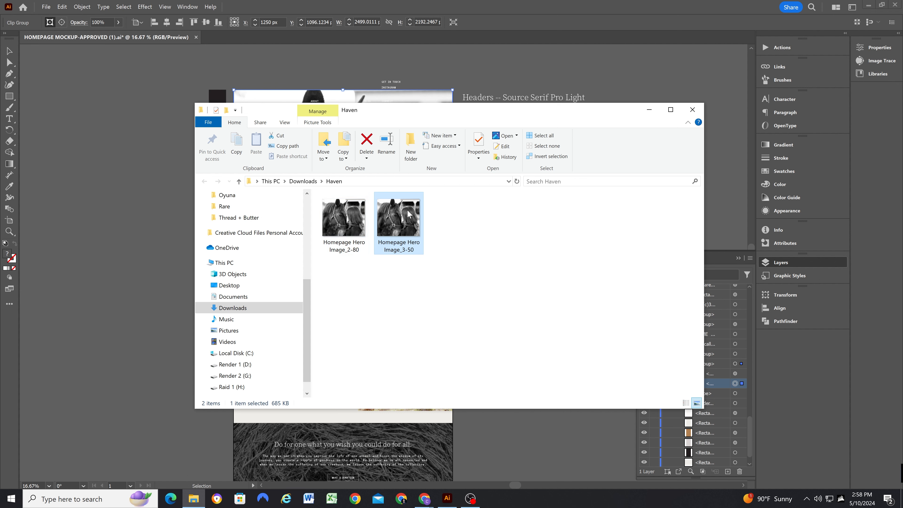
key(Delete)
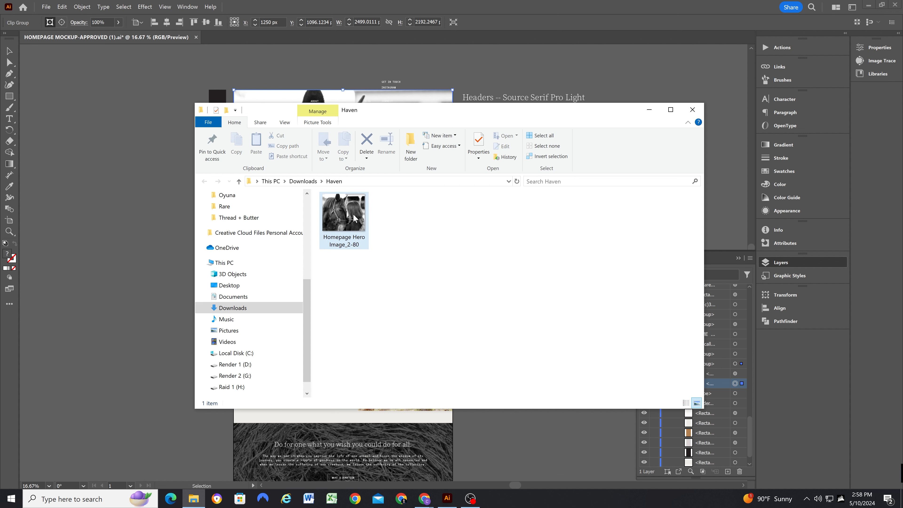
click(649, 109)
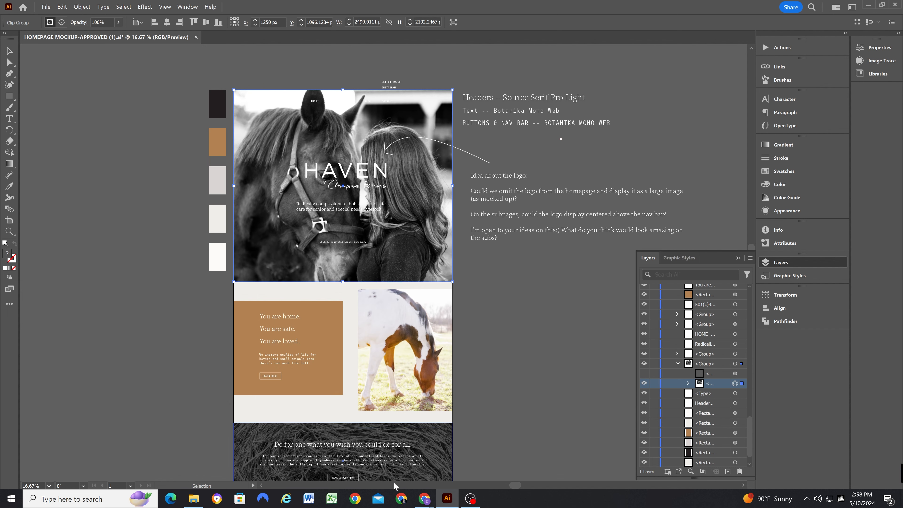
Rename the remaining Homepage Hero Image_2-80 file in the Haven folder as Homepage Hero Image
click(194, 498)
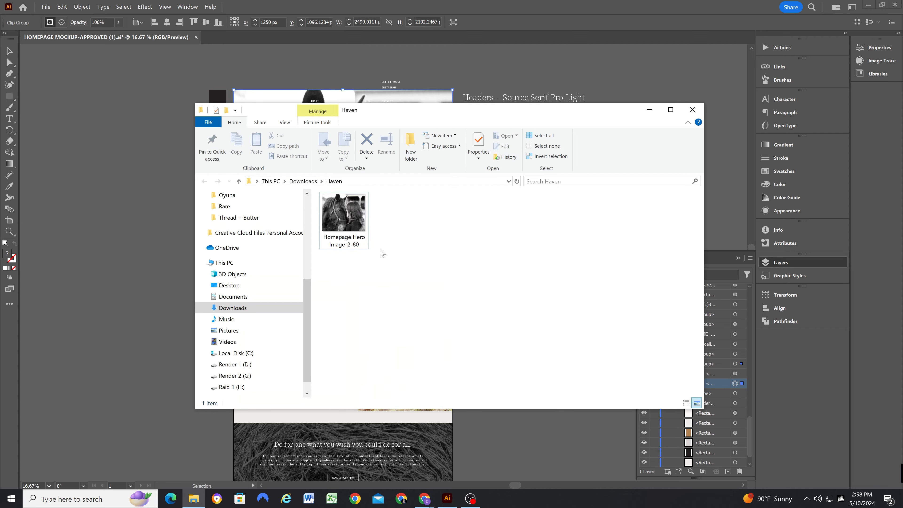
right_click(342, 227)
click(365, 470)
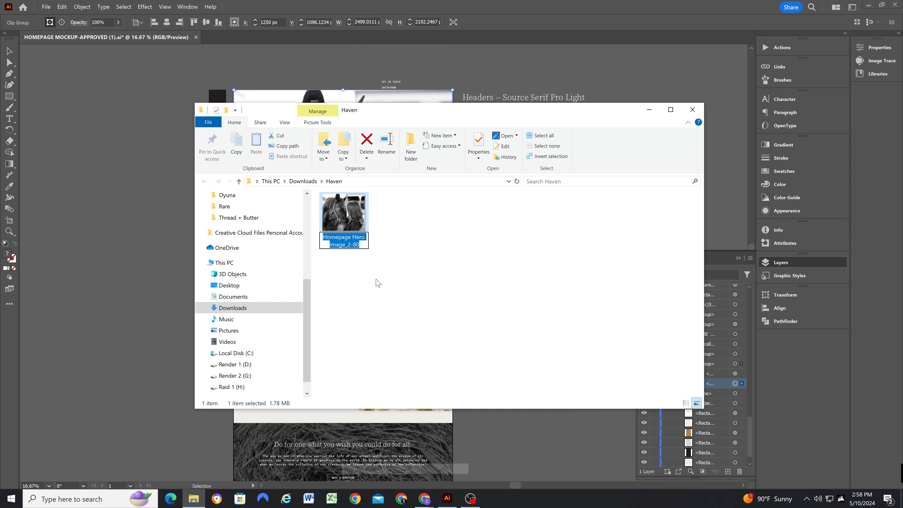
click(360, 246)
drag(359, 245, 350, 246)
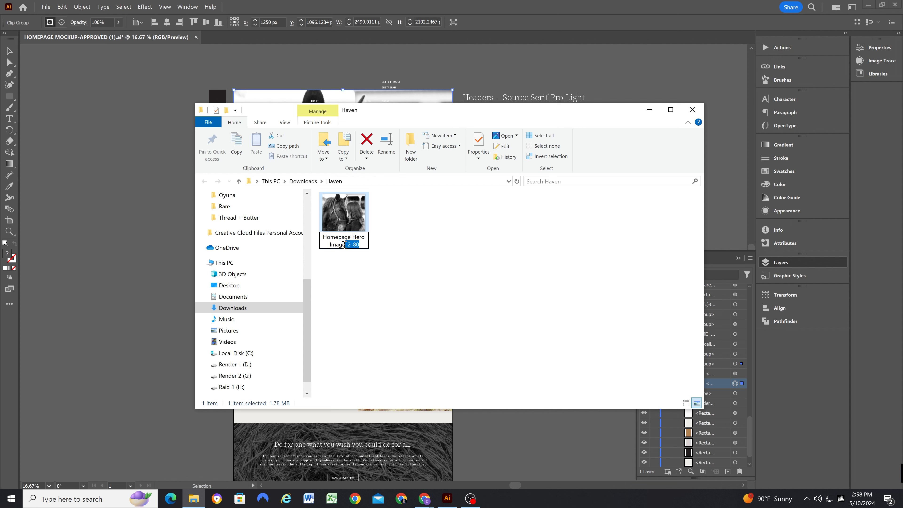
key(BackSpace)
key(Return)
click(389, 285)
click(649, 109)
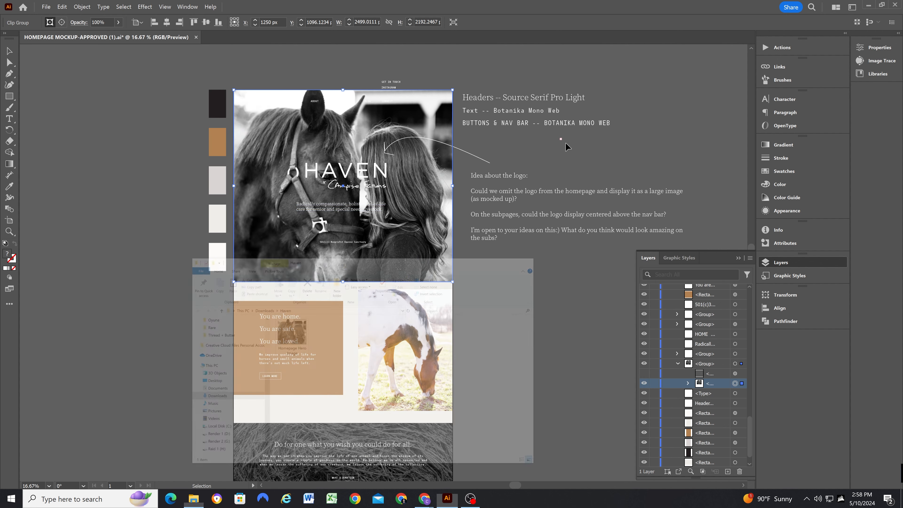
Select the grazing horse photo below the hero, add it as an export asset and set the format to JPG 80
scroll(567, 146, down, 3)
click(410, 287)
right_click(410, 287)
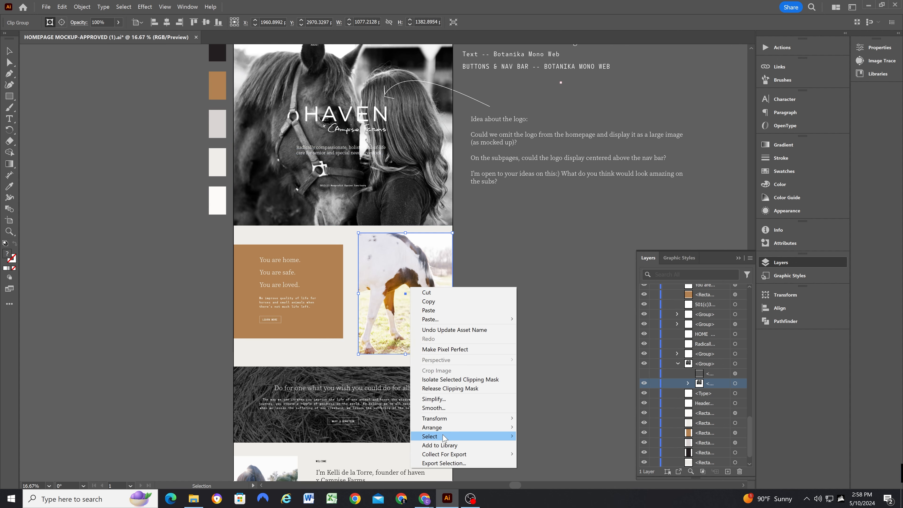
click(443, 463)
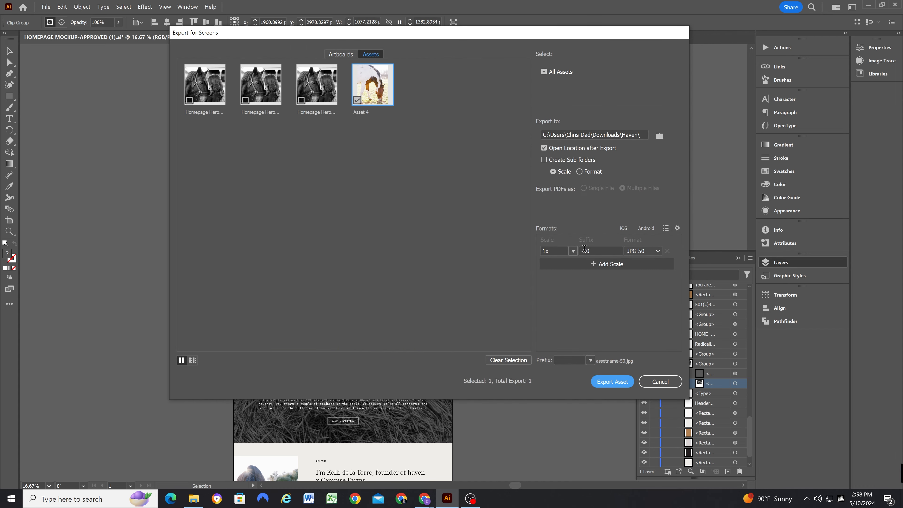
click(649, 252)
click(646, 289)
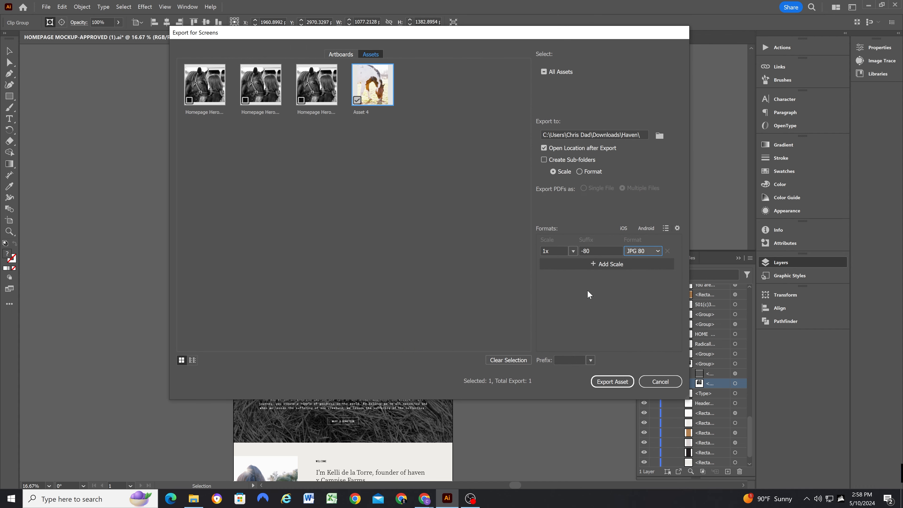
Name the grazing horse asset Horse Eating Grass and export it to the Haven folder
double_click(367, 113)
text(Hor)
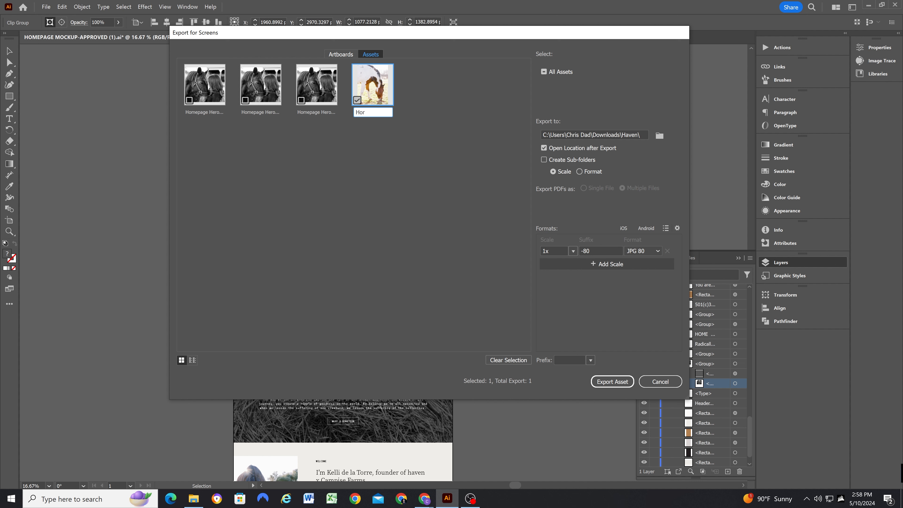
text(se Eating Grass)
key(Return)
click(628, 381)
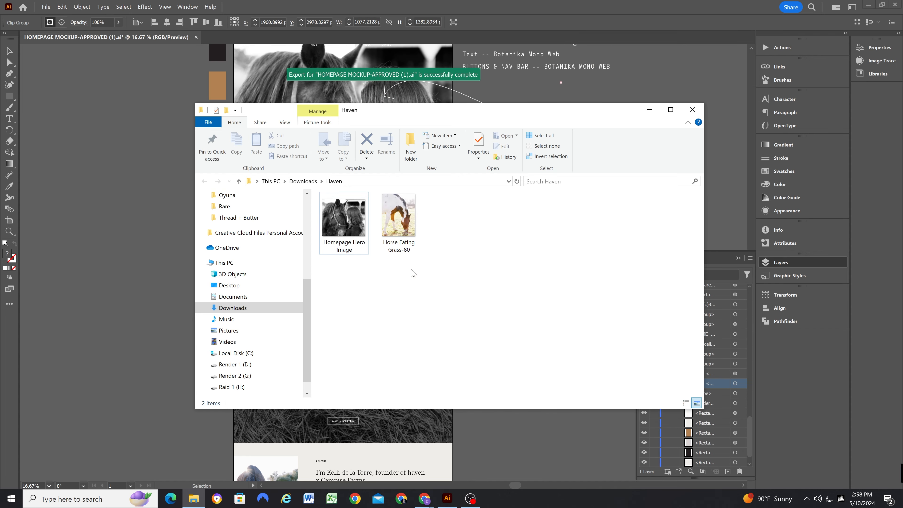
Check the file size and dimensions of the exported Horse Eating Grass-80 file in its properties
click(396, 218)
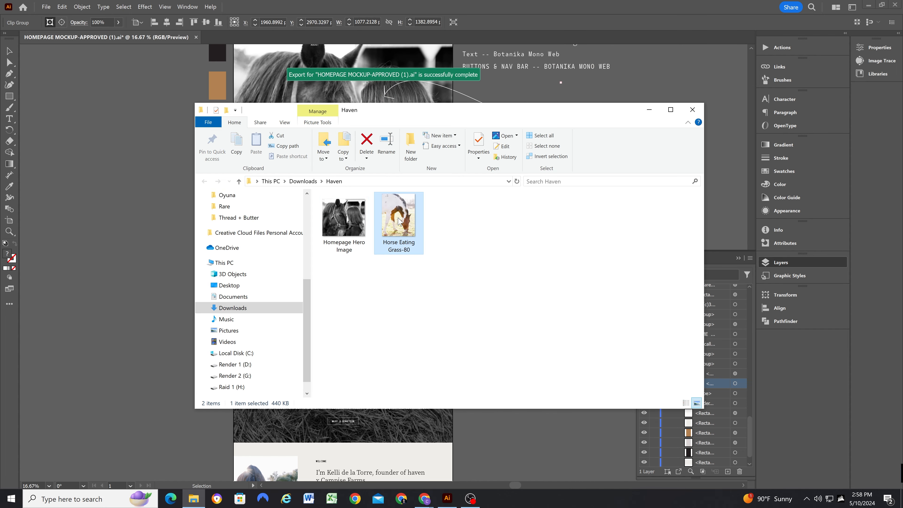
right_click(397, 218)
click(425, 483)
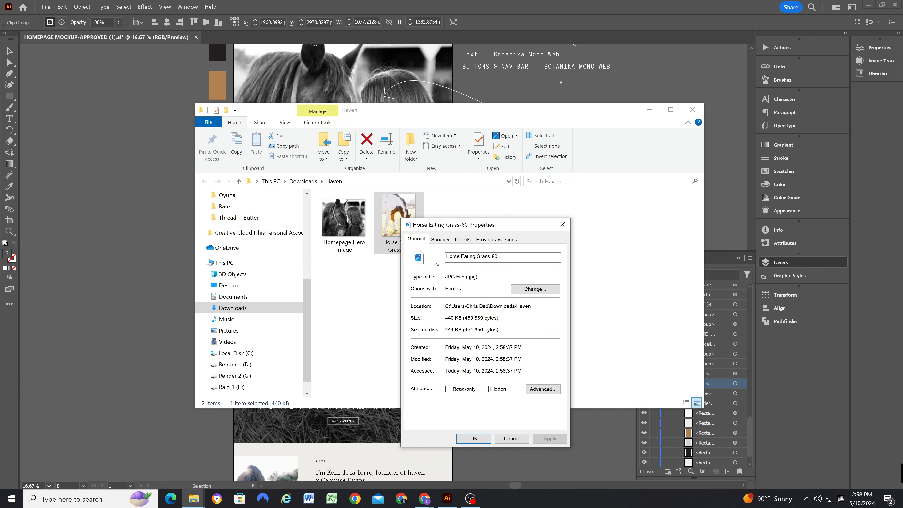
click(462, 240)
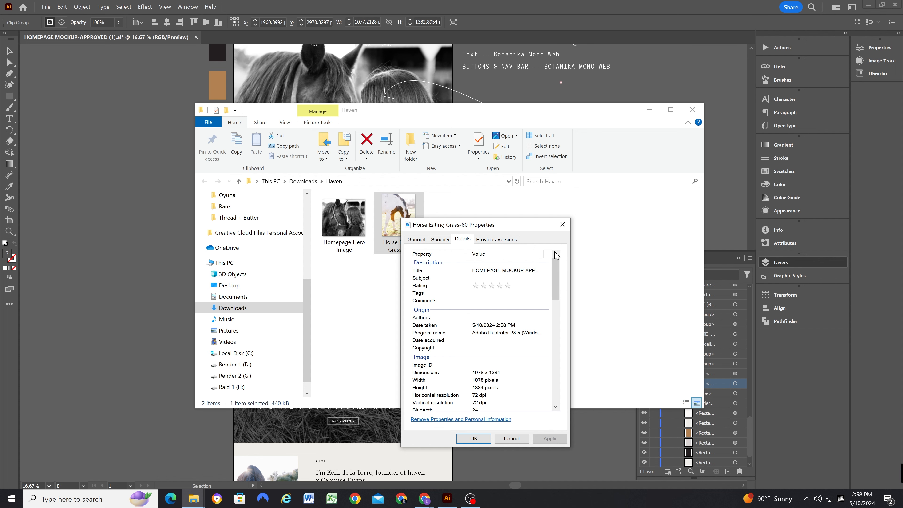
click(562, 224)
click(649, 109)
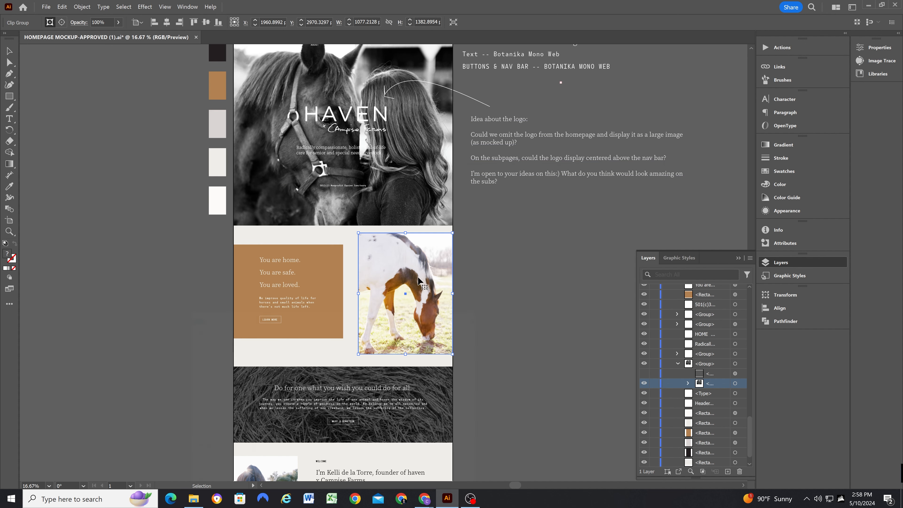
Select the hay banner group below the horse photo and hide its dark overlay rectangle
scroll(382, 256, down, 2)
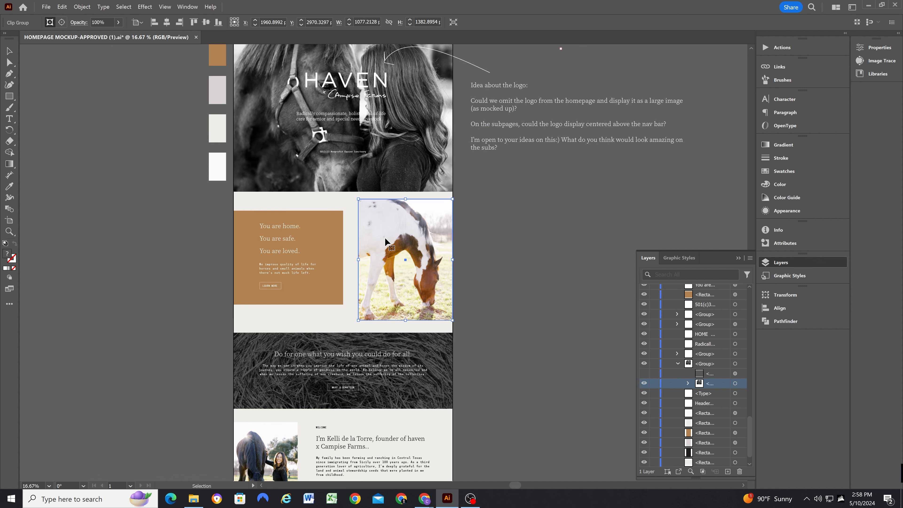
scroll(400, 243, down, 2)
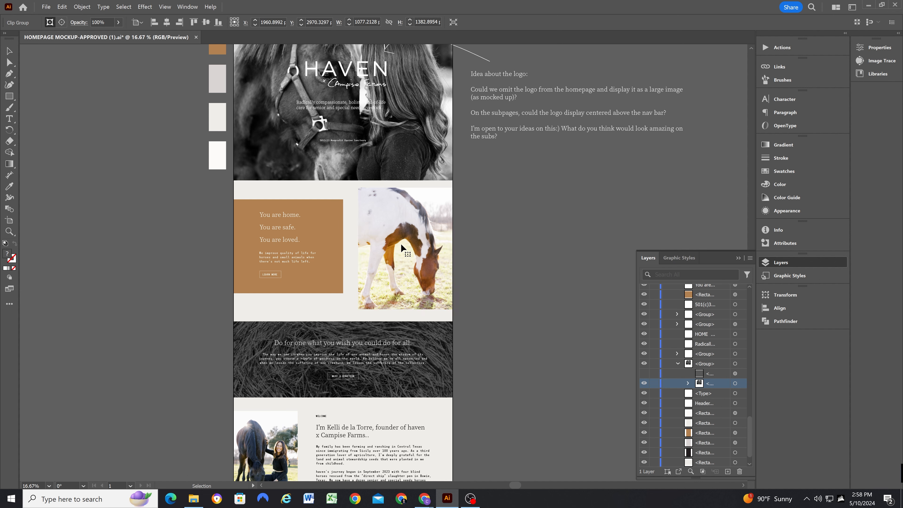
scroll(405, 242, down, 4)
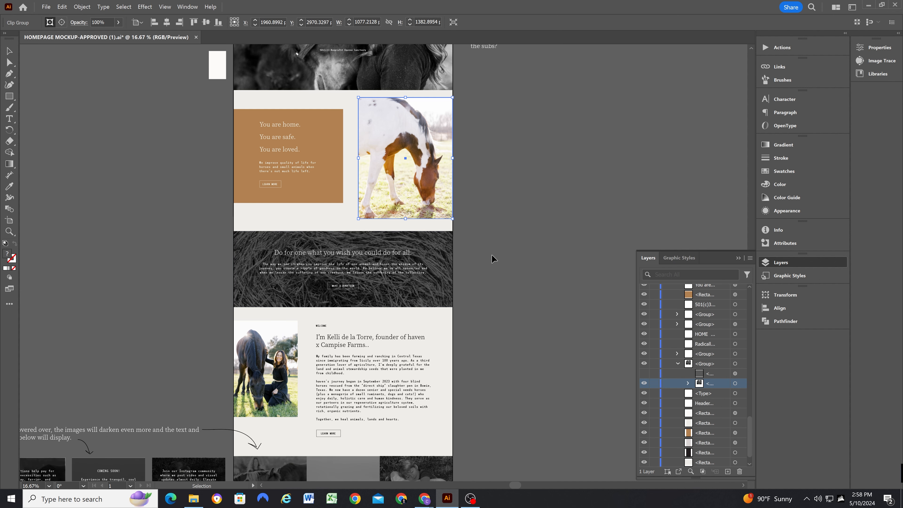
click(422, 245)
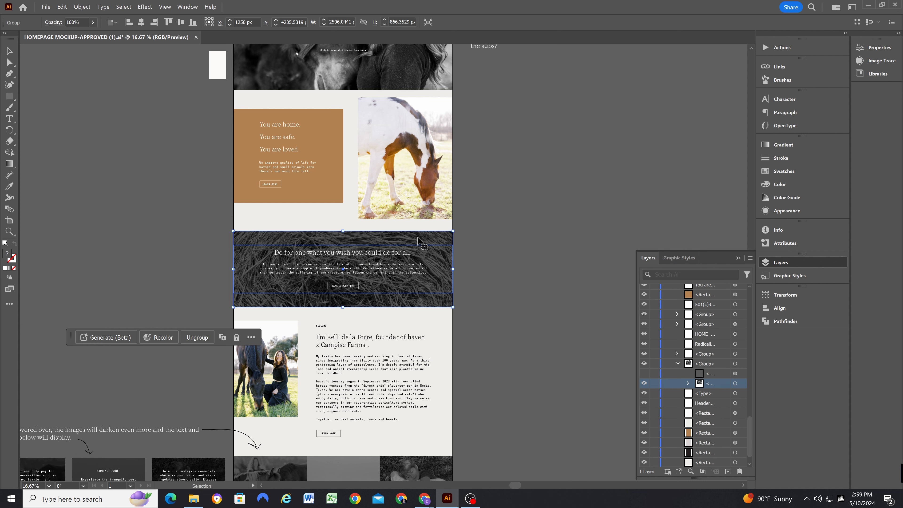
click(735, 363)
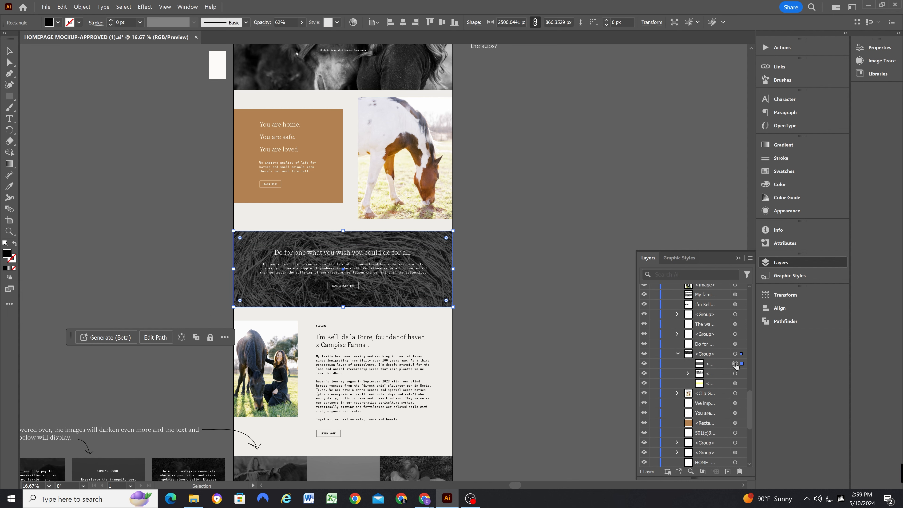
click(644, 363)
Select the hay banner's image clip group and open it as an export asset
click(736, 373)
right_click(440, 297)
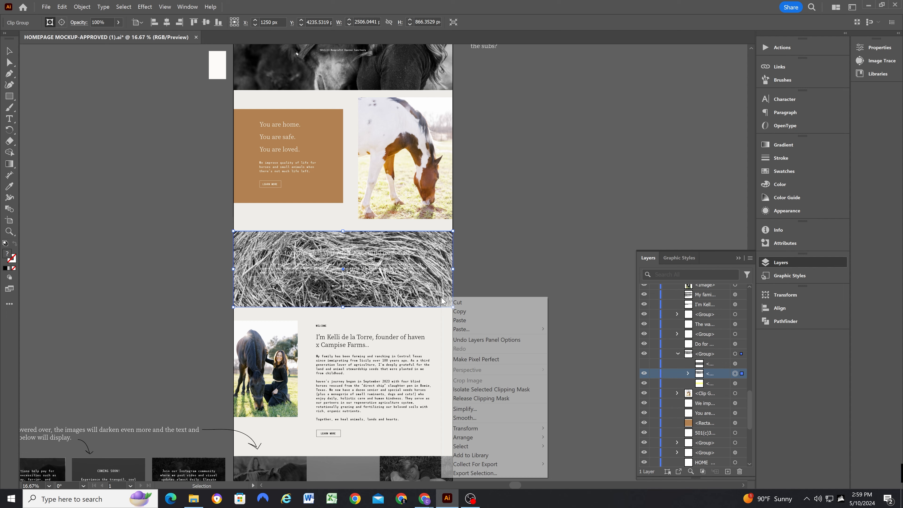
click(479, 399)
Name the hay banner asset Grass Background and export it as JPG 80 to the Haven folder
double_click(429, 112)
text(Grass G)
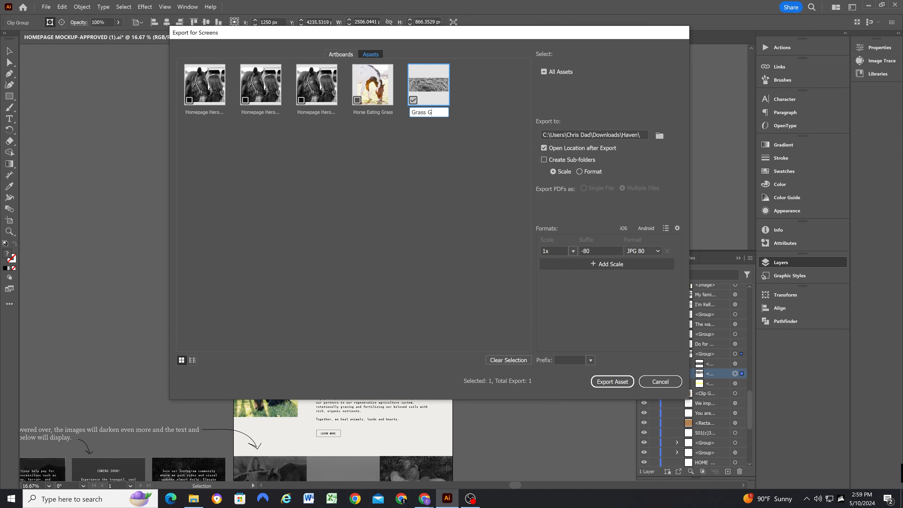
text(roun)
key(BackSpace)
key(BackSpace)
key(BackSpace)
key(BackSpace)
key(BackSpace)
text(Background)
key(Return)
click(612, 381)
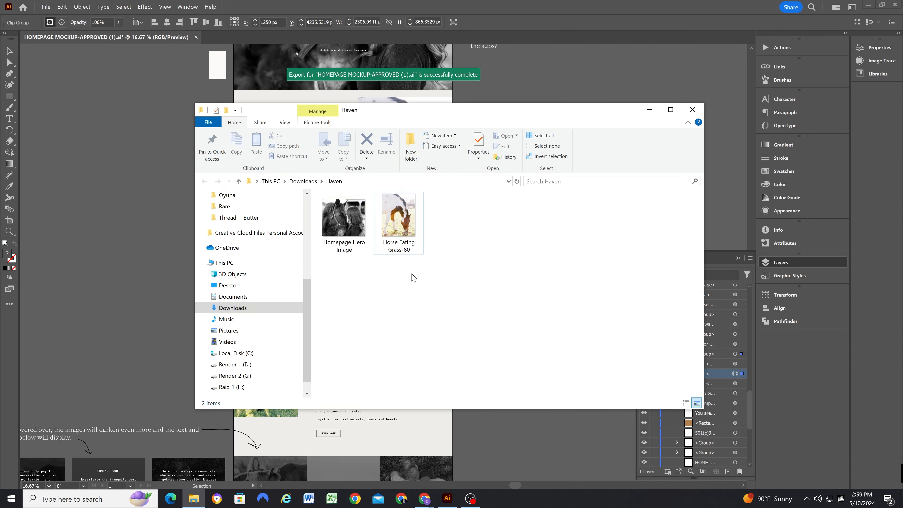
click(649, 110)
Select the photo of the founder with the dark horse, add it as an export asset and set its scale to 1.1x
scroll(355, 246, down, 3)
click(266, 277)
right_click(266, 278)
click(316, 427)
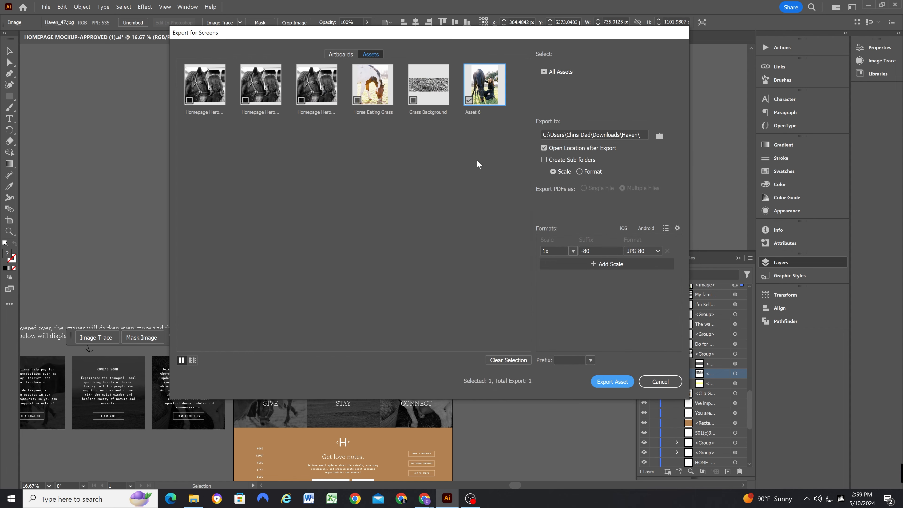
click(546, 252)
text(.1)
click(563, 300)
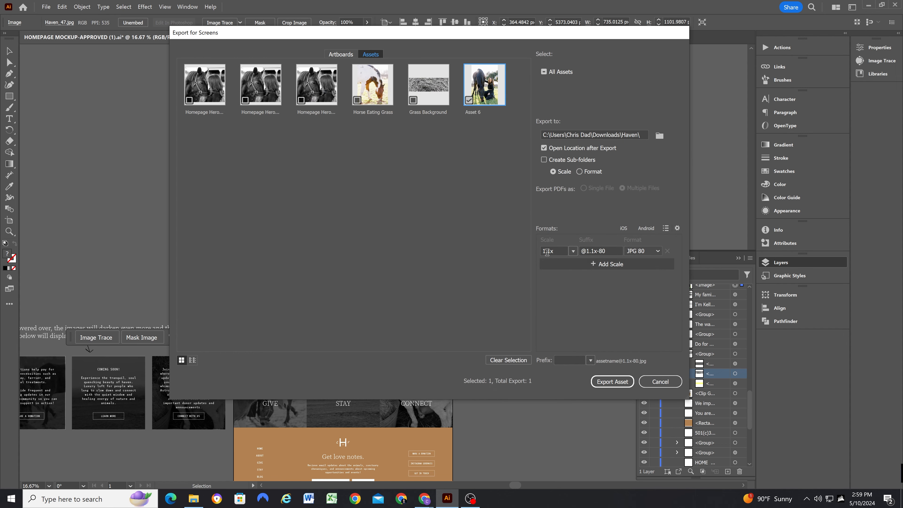
Name the founder photo asset Campise Farms and export it as JPG 80 to the Haven folder
drag(447, 32, 618, 54)
drag(688, 61, 492, 86)
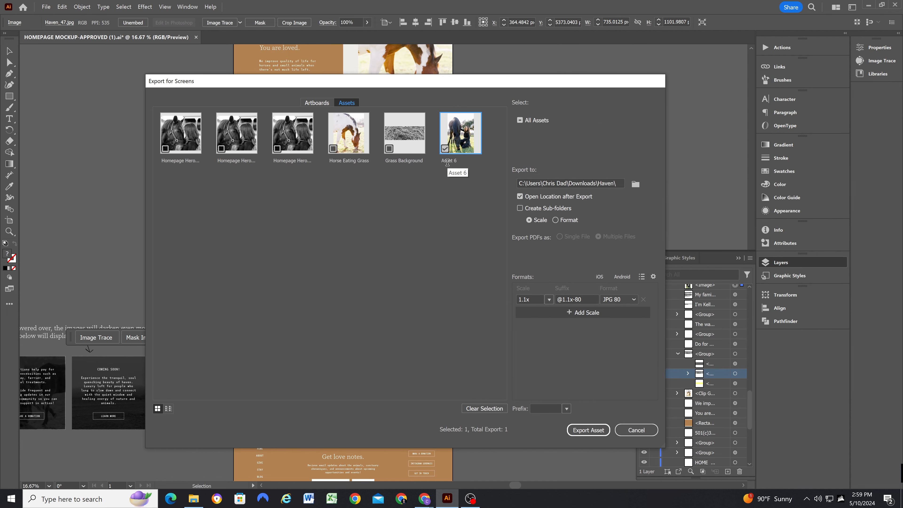
click(514, 300)
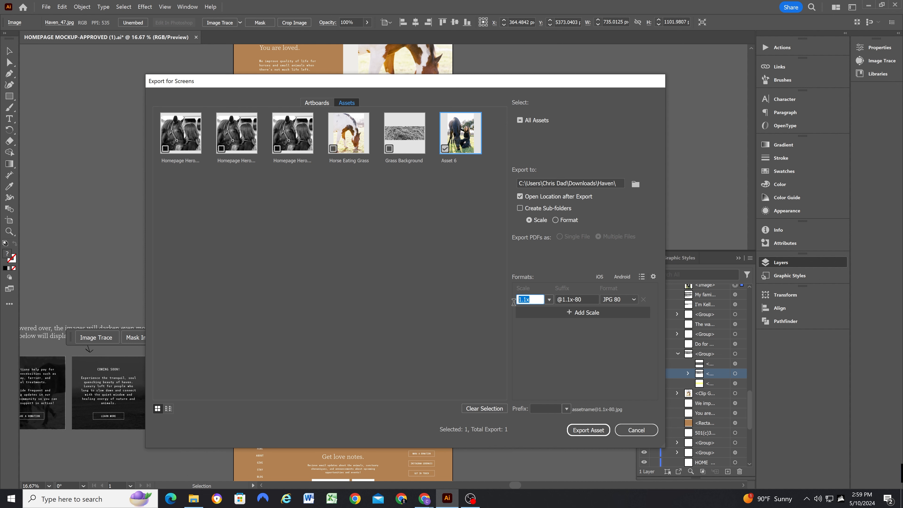
click(533, 356)
drag(460, 85, 504, 79)
click(577, 292)
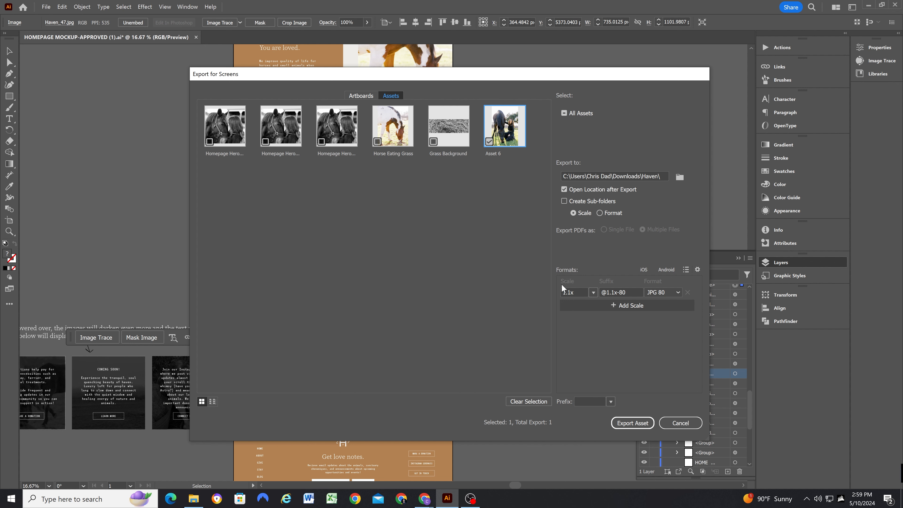
drag(461, 78, 614, 70)
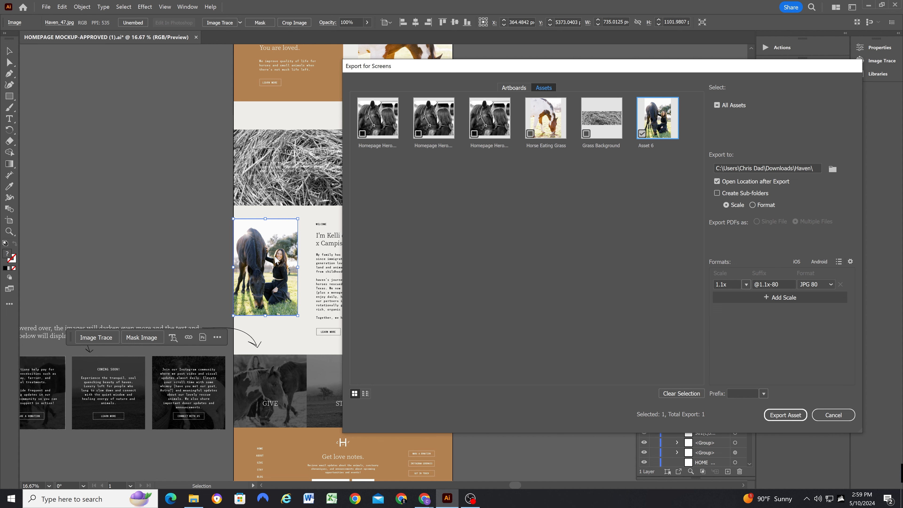
drag(637, 74, 507, 84)
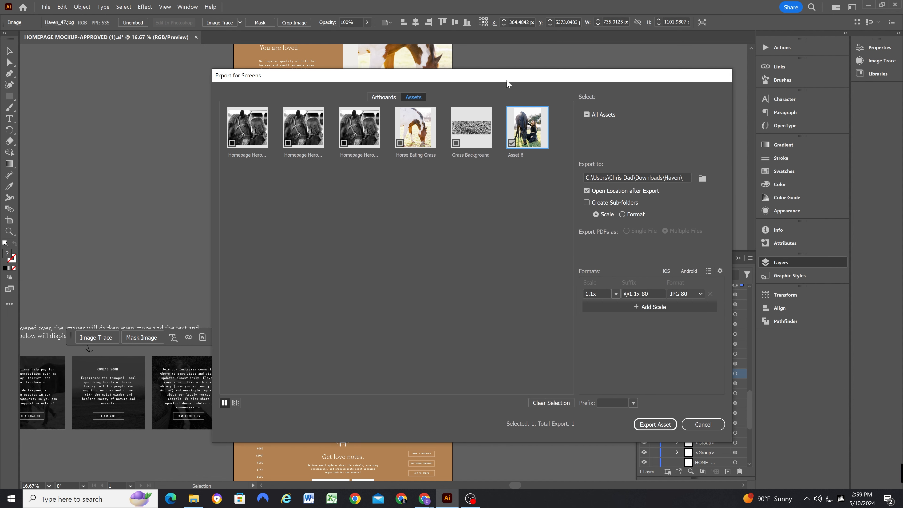
click(655, 425)
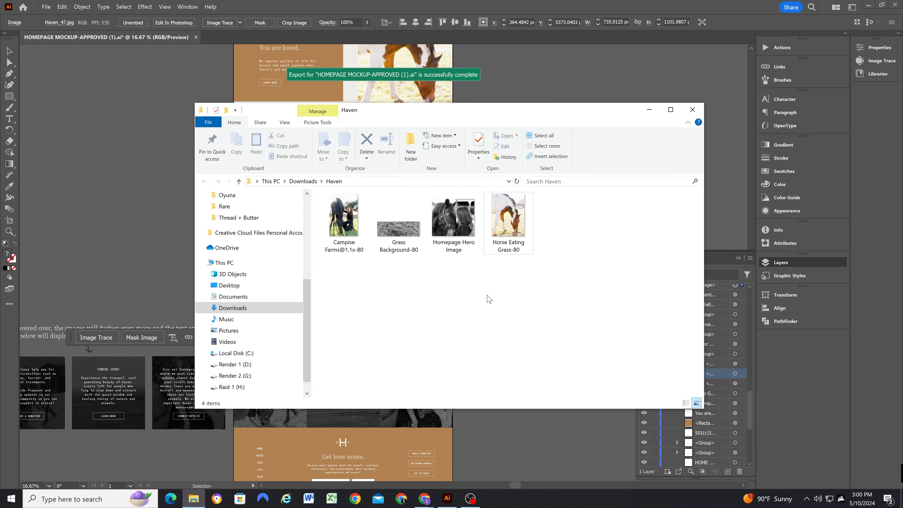
Select the Give tile below the founder section and hide its dark overlay rectangle
scroll(387, 268, down, 3)
click(284, 280)
scroll(715, 401, up, 4)
click(677, 334)
click(644, 324)
Try to export the Give tile with its file name suffix removed
right_click(307, 273)
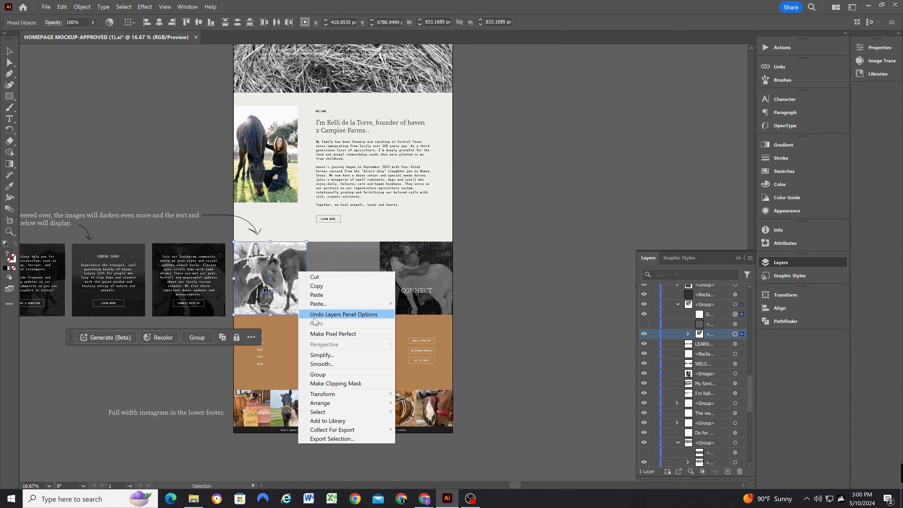
click(329, 438)
click(601, 295)
drag(653, 294, 621, 295)
key(BackSpace)
click(660, 424)
Hide the GIVE text inside the tile's group and export the tile as Give, JPG 80 at 1.5x without a suffix
double_click(284, 288)
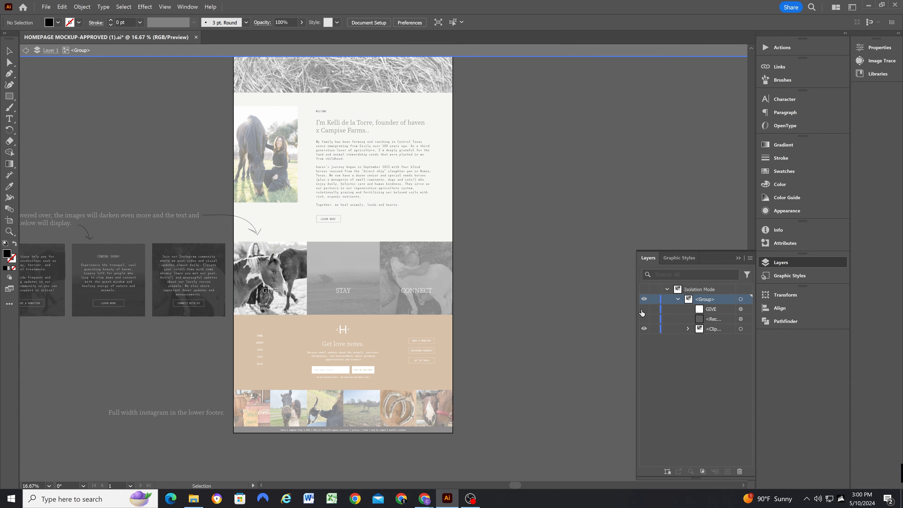
click(644, 309)
click(273, 288)
right_click(273, 289)
click(329, 438)
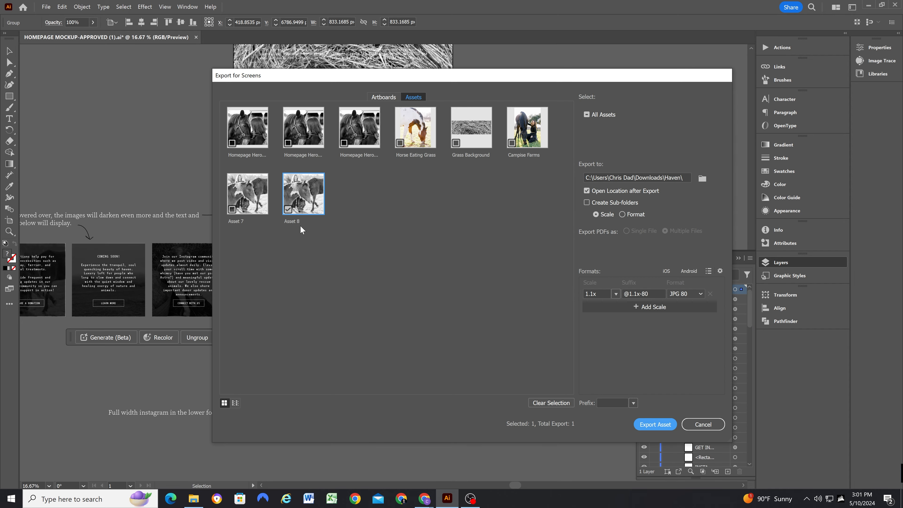
click(655, 425)
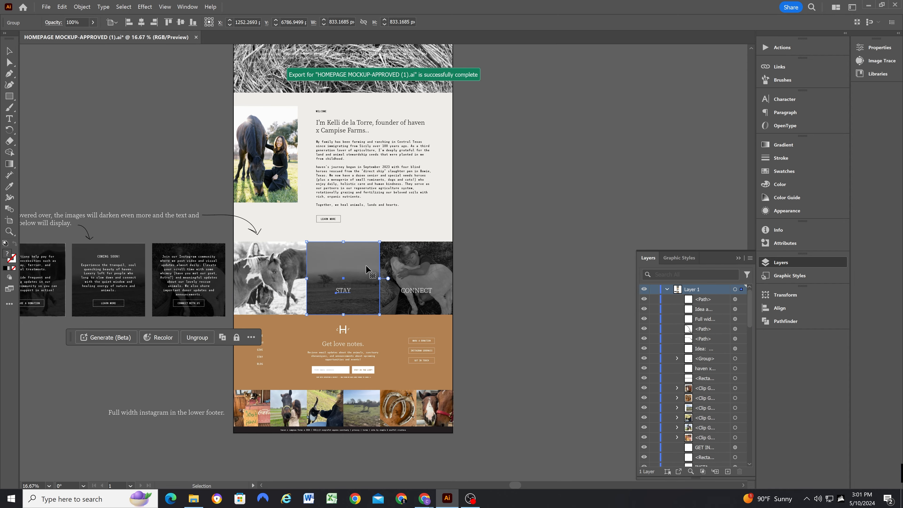
Hide the Stay tile's text and overlay, then export its image as Stay, JPG 80 at 1.5x, to the Haven folder
click(735, 408)
click(358, 292)
right_click(358, 292)
click(391, 469)
drag(356, 76, 214, 124)
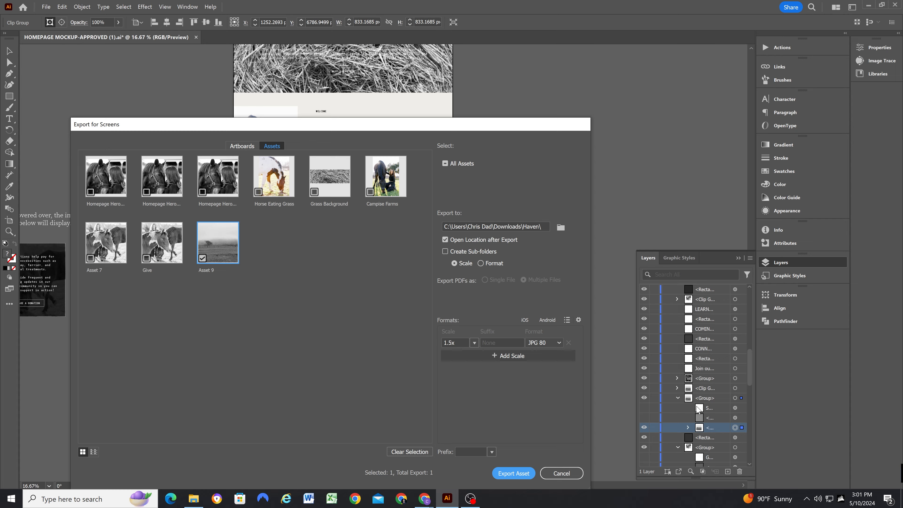
click(525, 477)
click(692, 110)
Hide the Connect tile's text and overlay, then export its image as Connect, JPG 80 at 1.5x, to the Haven folder
click(677, 378)
click(644, 388)
right_click(417, 284)
double_click(262, 270)
text(Connect)
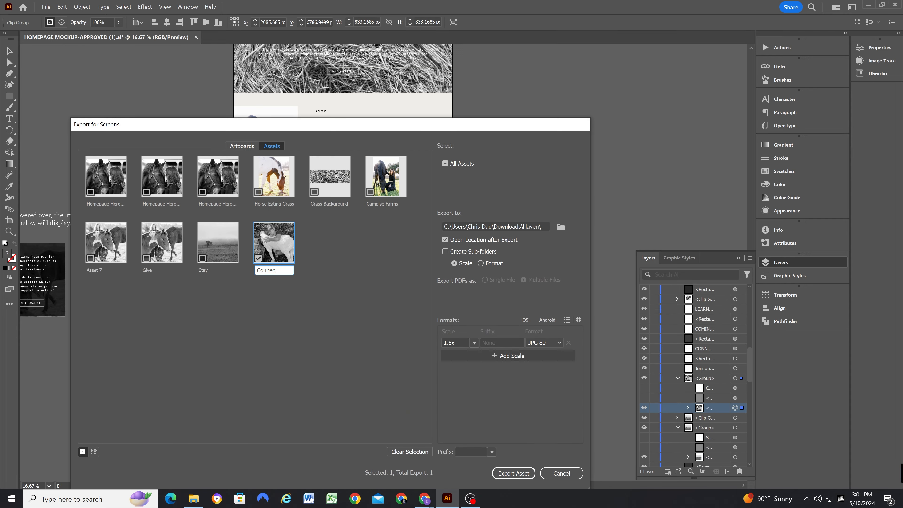
click(514, 473)
click(692, 110)
Isolate the H logo from the footer newsletter group's elements and add it as an export asset
click(344, 341)
scroll(344, 345, up, 2)
scroll(707, 342, down, 4)
scroll(704, 335, up, 12)
click(677, 299)
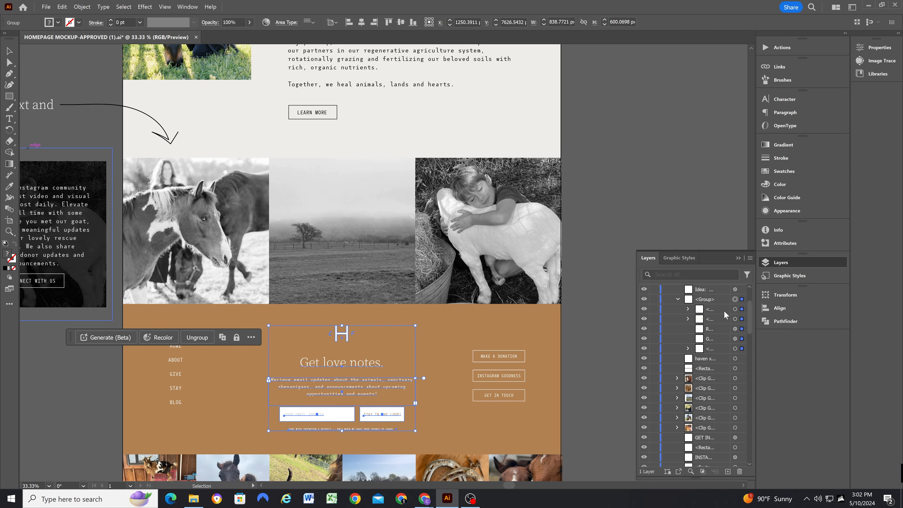
click(734, 319)
click(734, 328)
click(735, 338)
click(735, 349)
right_click(342, 334)
click(357, 328)
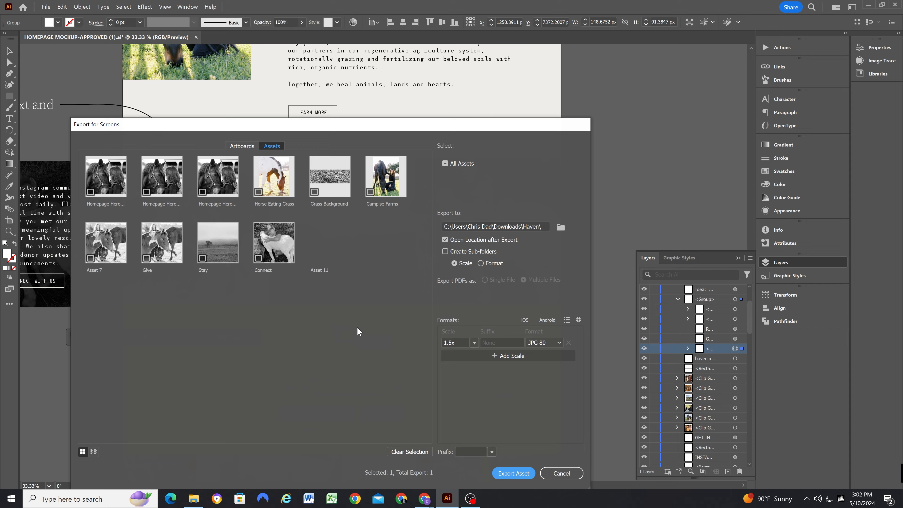
Name the footer logo asset Footer Logo and export it to the Haven folder
double_click(319, 270)
text(Footer Logo)
click(503, 468)
click(692, 110)
Select the HAVEN logo on the hero image and export it as Main Logo
scroll(308, 335, down, 2)
scroll(308, 270, up, 10)
scroll(490, 280, up, 2)
click(373, 253)
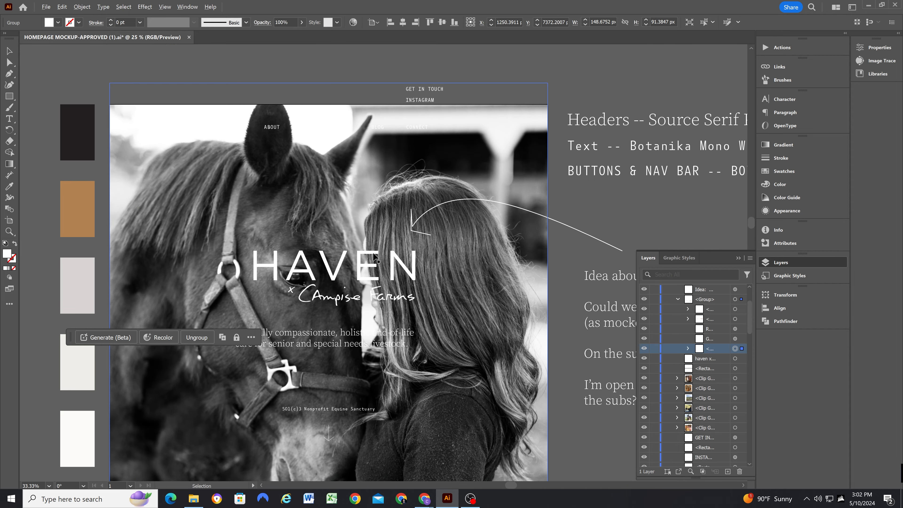
click(307, 266)
Export the hero's down arrow as Down Arrow Icon and the footer logo as Footer Logo Final, both PNG at 2x
scroll(326, 253, down, 1)
click(330, 416)
click(369, 439)
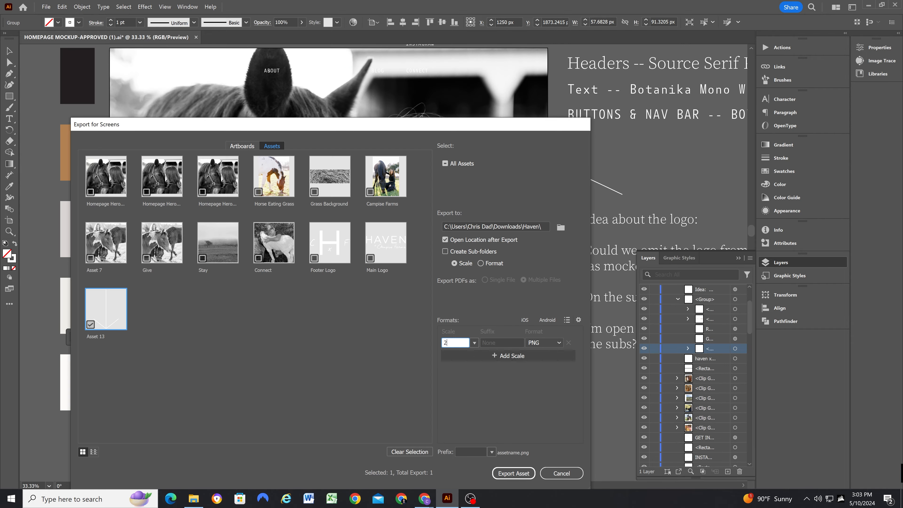
key(Return)
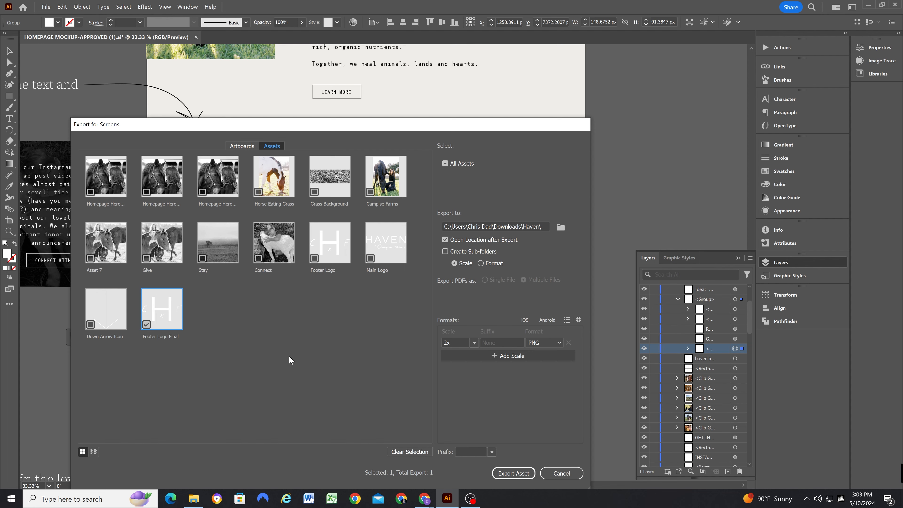
click(513, 473)
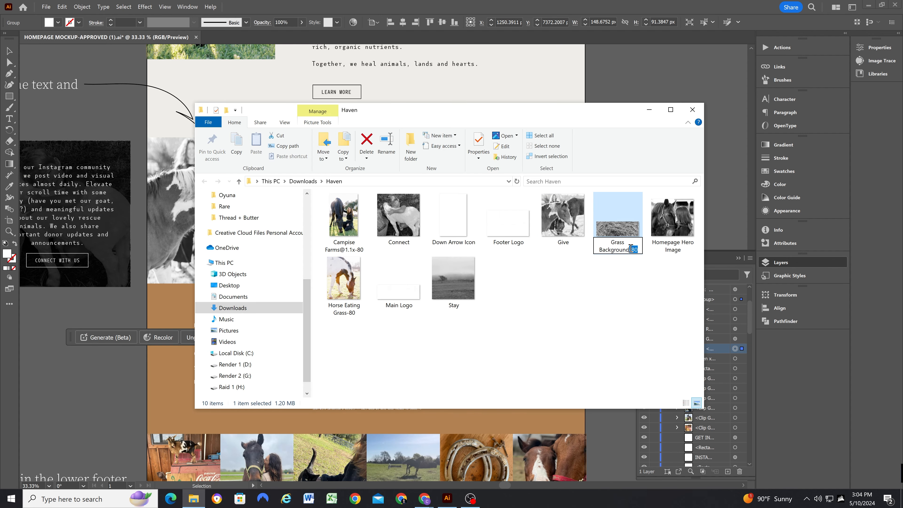
Rename the exported Horse Eating Grass-80 file to Horse Eating Grass
click(343, 277)
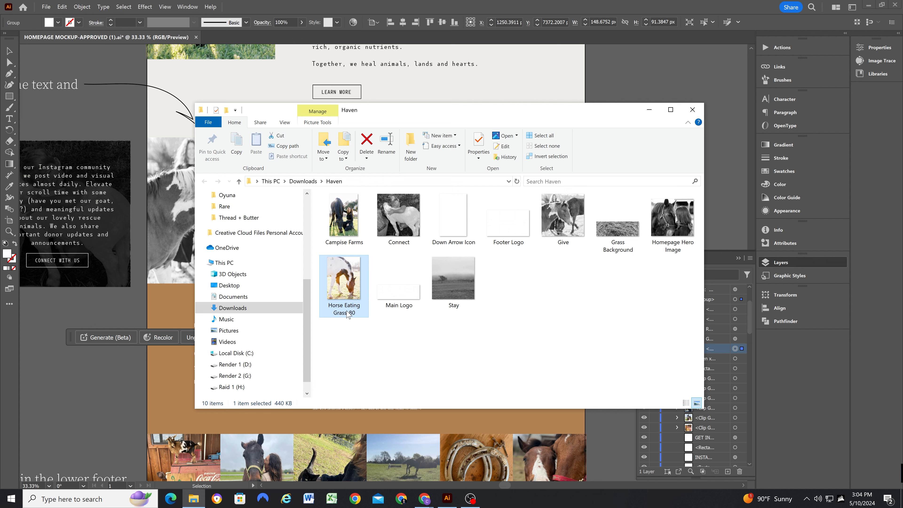
key(F2)
key(End)
key(BackSpace)
key(BackSpace)
key(BackSpace)
key(Return)
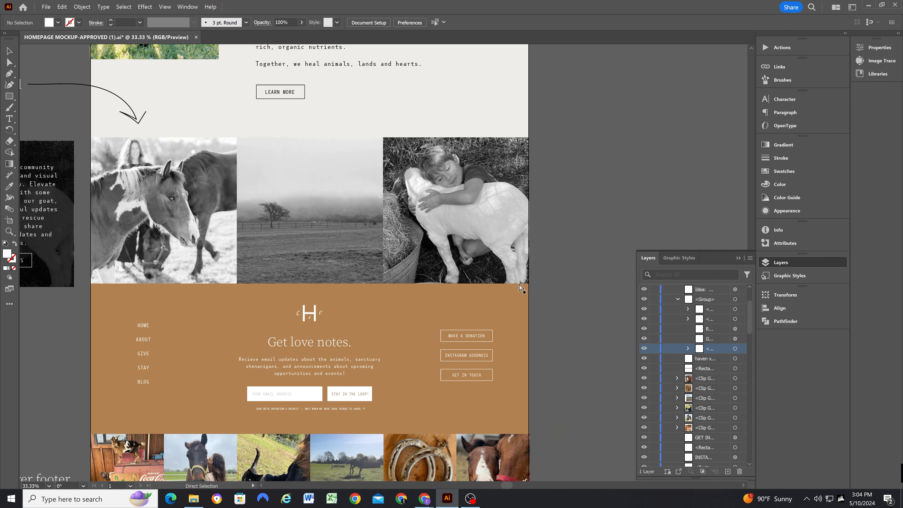
scroll(519, 284, right, 3)
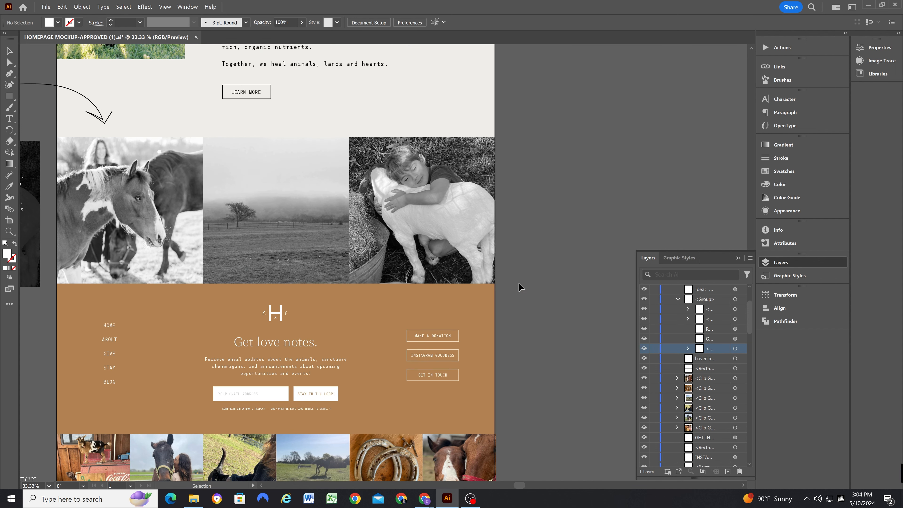
scroll(519, 284, down, 4)
scroll(518, 284, up, 5)
scroll(490, 303, up, 1)
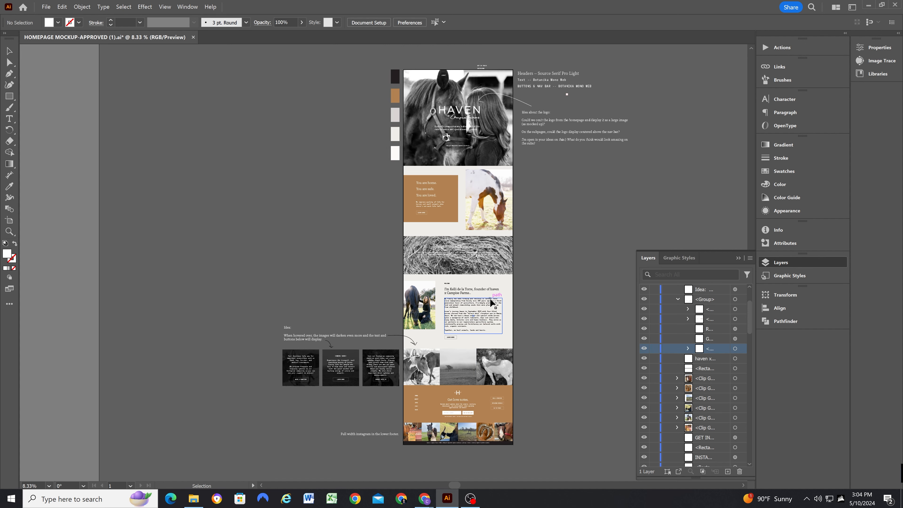
scroll(494, 290, up, 2)
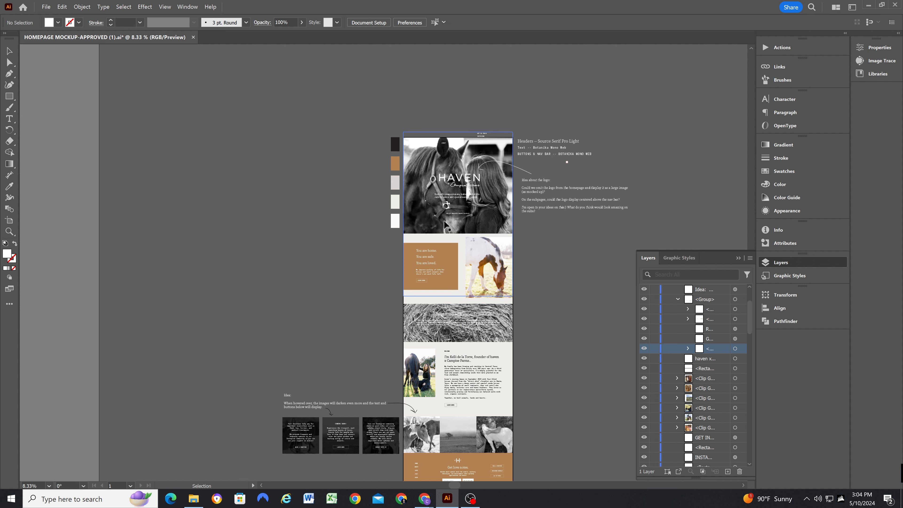
scroll(307, 216, up, 1)
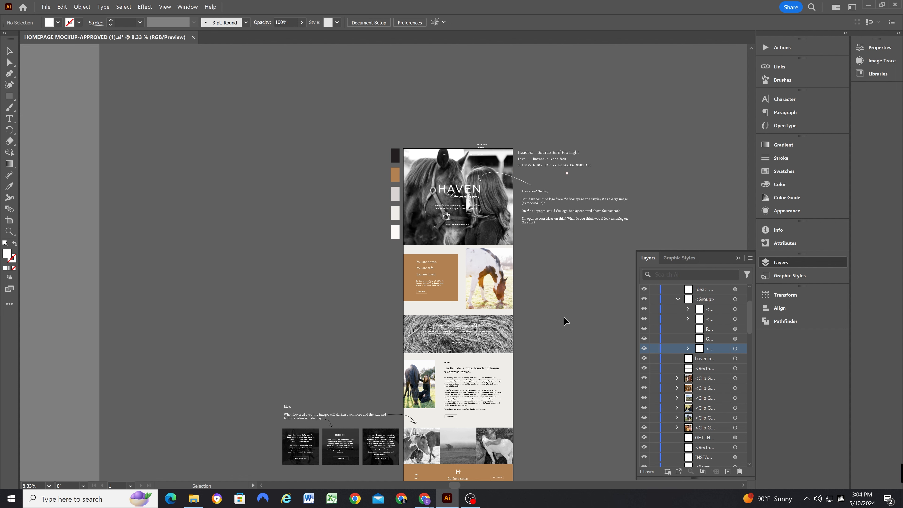
Switch to the Squarespace site in Chrome, review the Fonts and Buttons page and open the color palette editor in Site Styles
key(alt+Tab)
scroll(287, 262, down, 4)
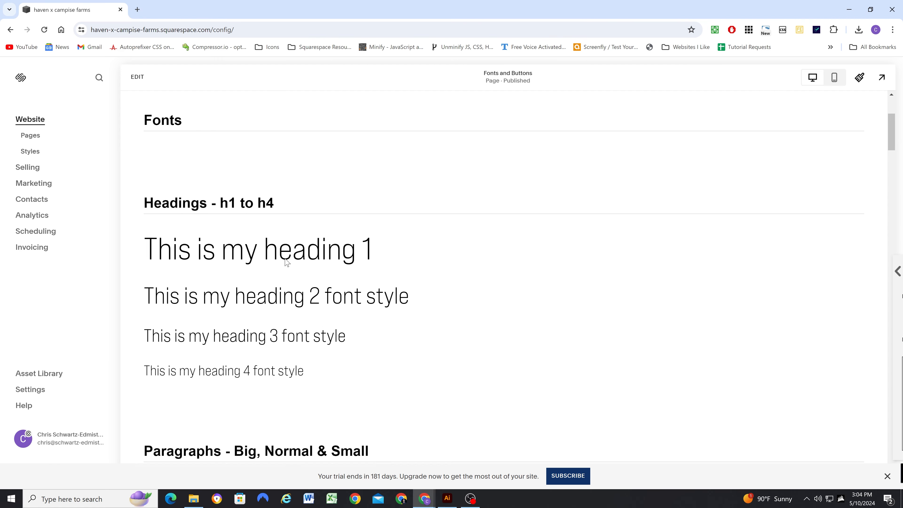
scroll(287, 262, down, 2)
scroll(322, 264, up, 7)
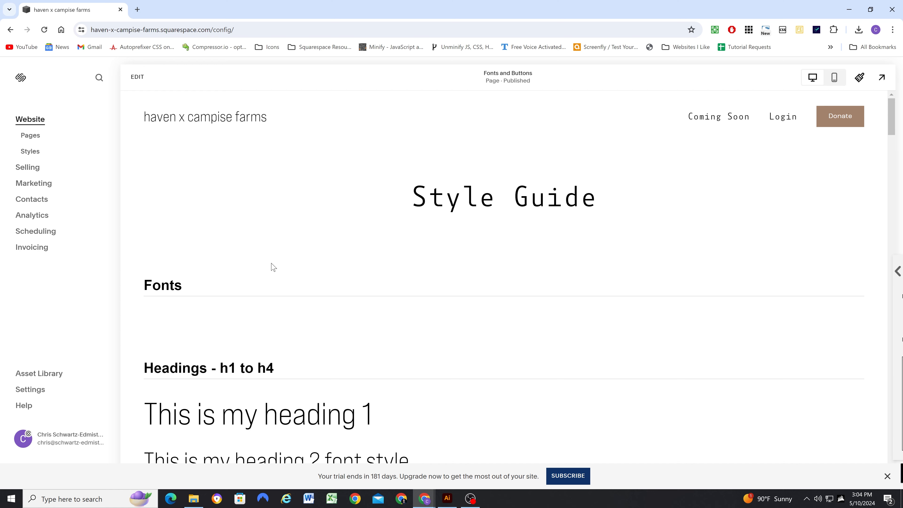
scroll(257, 270, down, 4)
scroll(285, 270, up, 4)
click(860, 77)
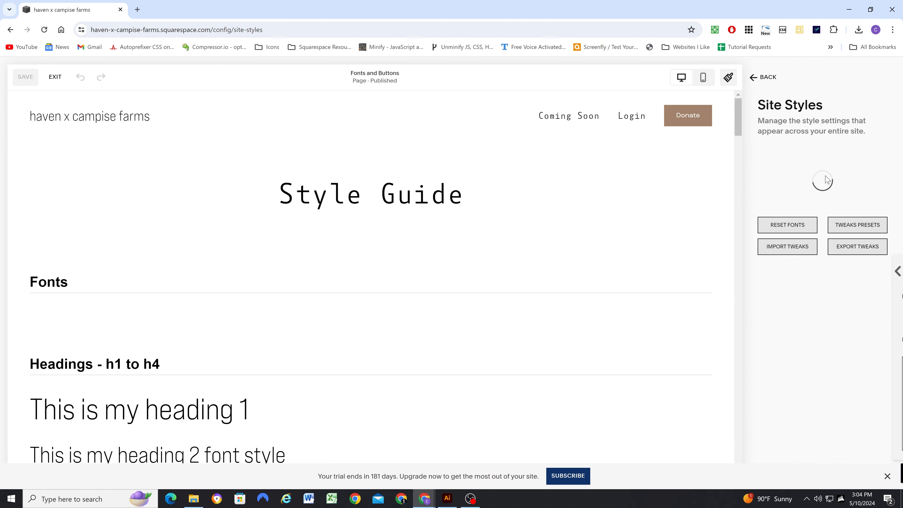
click(780, 280)
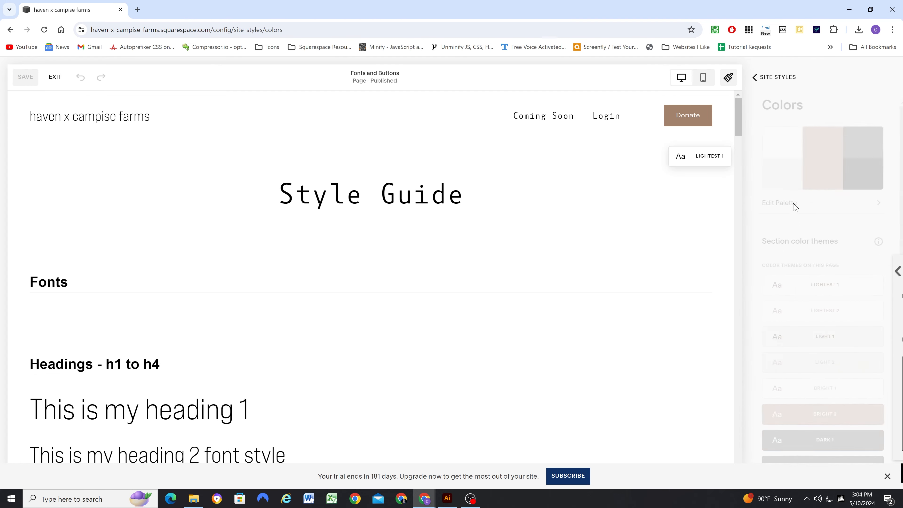
click(795, 206)
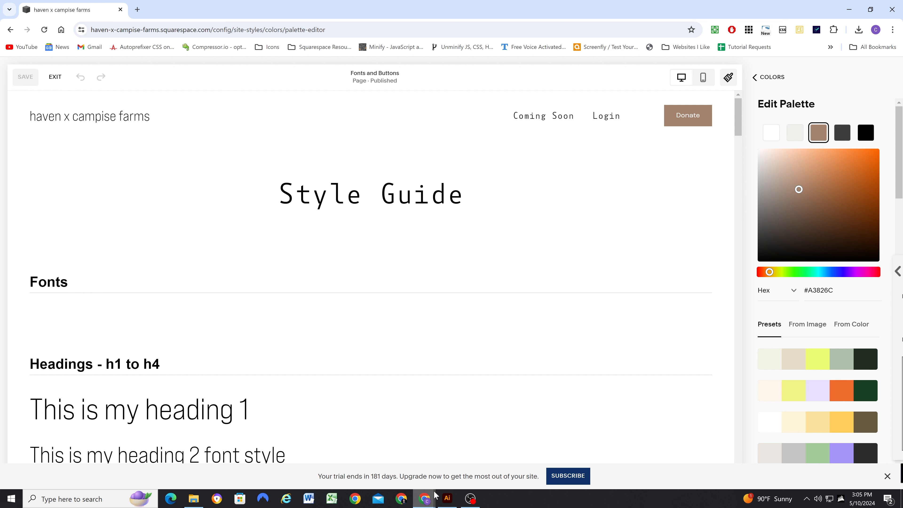
Switch to Illustrator and copy the hex code FCFBF8 from the fill of the lowest brand color swatch beside the mockup
click(447, 498)
click(395, 232)
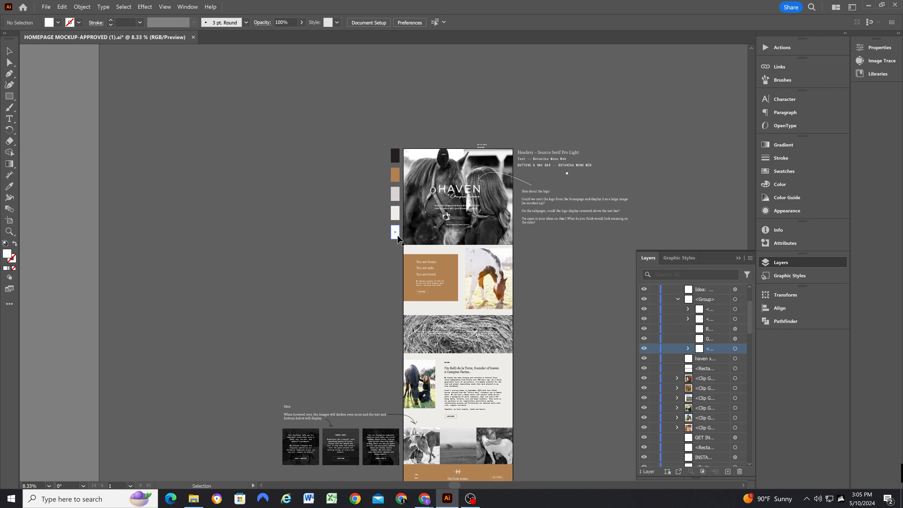
double_click(6, 259)
drag(427, 160, 415, 258)
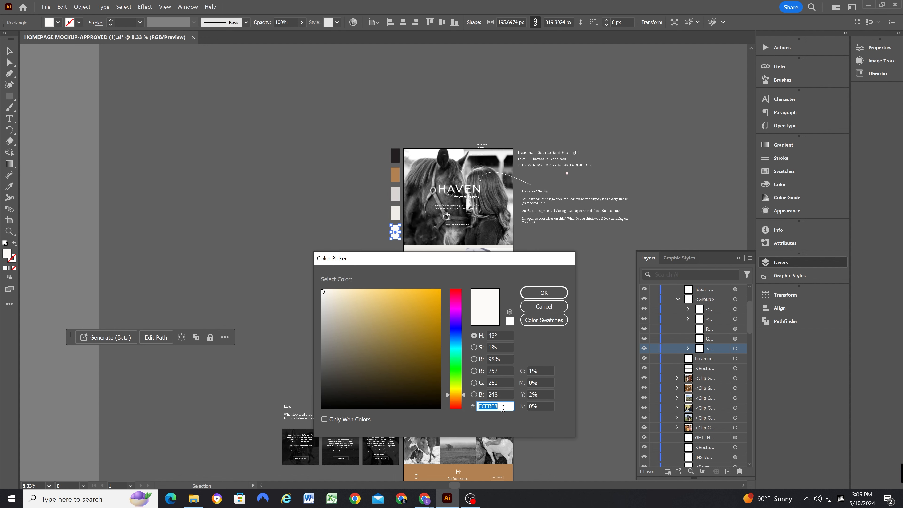
click(542, 294)
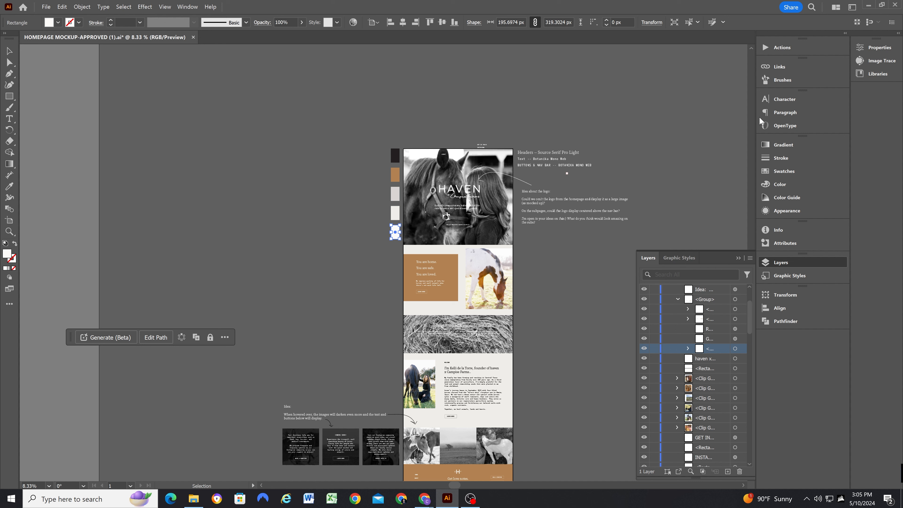
Switch back to the Squarespace palette editor in Chrome and set the first palette color to hex #FCFBF8
mouse_move(424, 499)
click(461, 462)
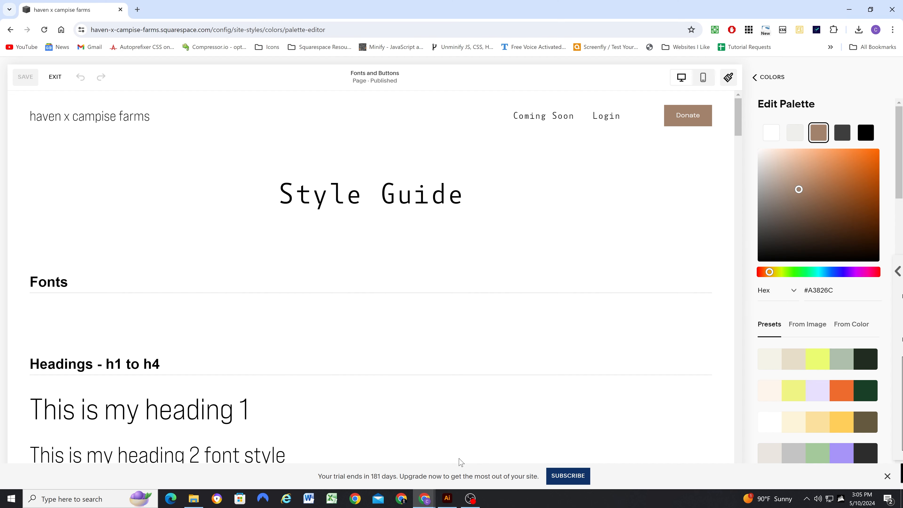
click(771, 132)
click(794, 290)
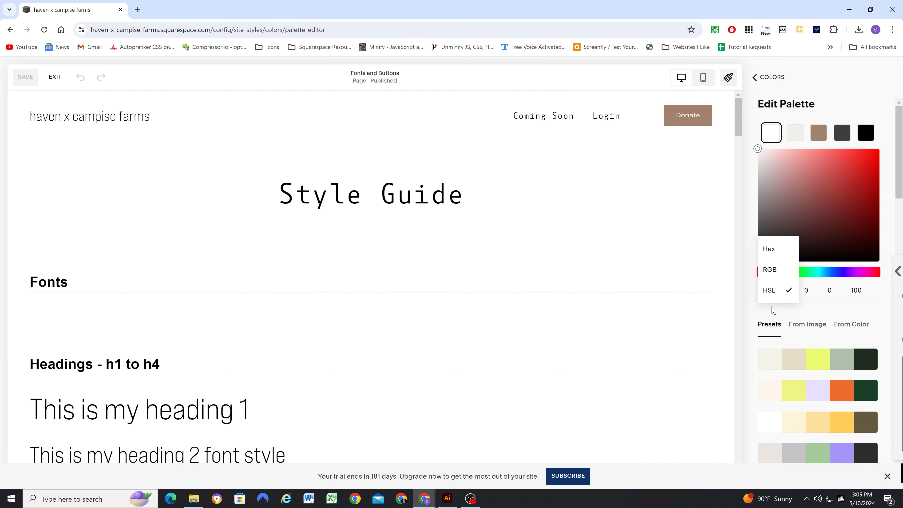
click(780, 249)
text(FCFBF8)
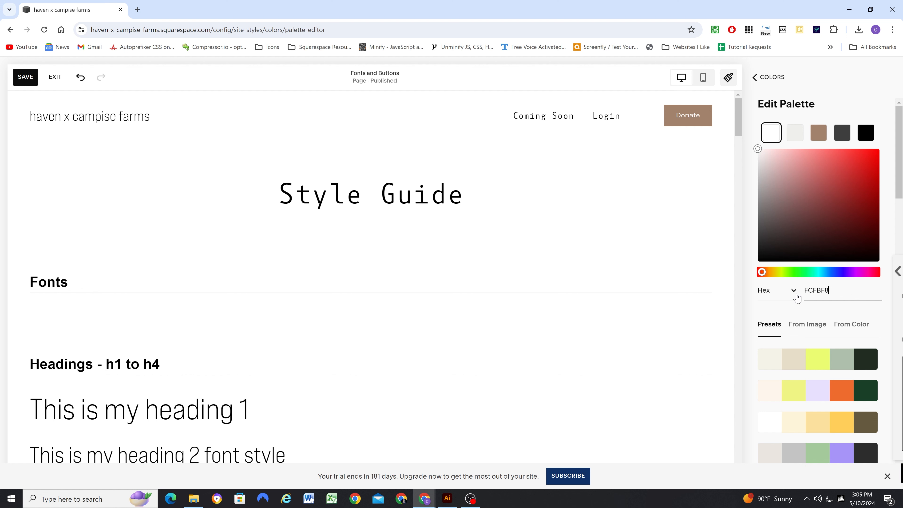
click(805, 291)
text(@)
key(BackSpace)
text(#)
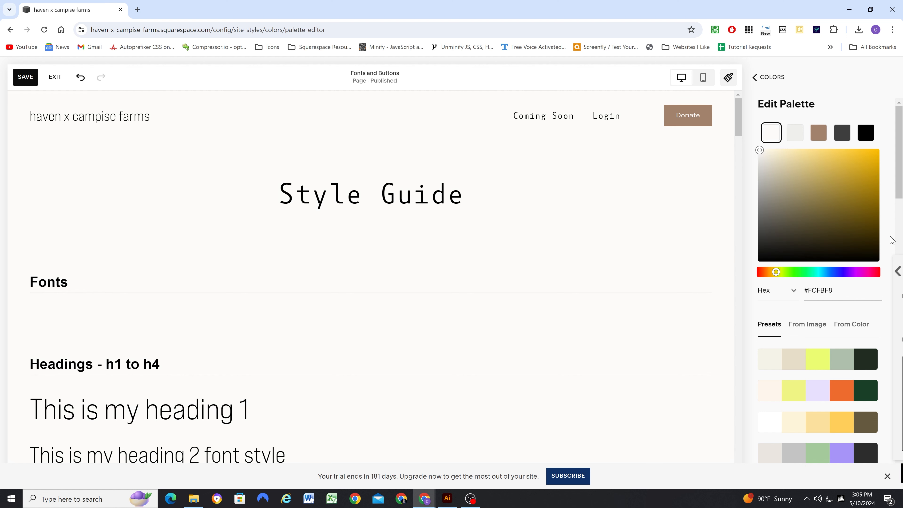
Copy hex EFEDE8 from the second-lowest swatch in the Illustrator mockup and apply it to the second Squarespace palette color
click(447, 498)
double_click(7, 254)
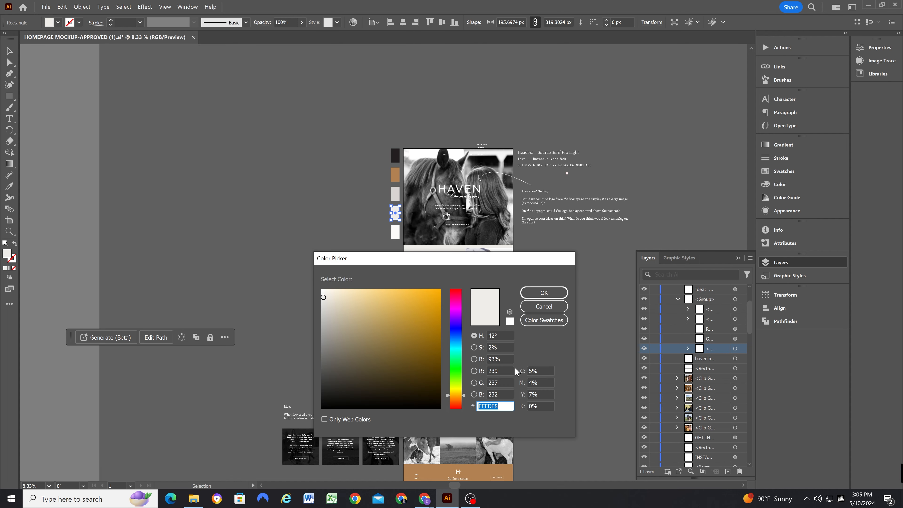
key(ctrl+c)
click(544, 293)
key(alt+Tab)
click(795, 133)
double_click(819, 291)
key(ctrl+v)
Copy the middle gray swatch's hex code from Illustrator and set the third Squarespace palette color to #D8D4D2
click(448, 498)
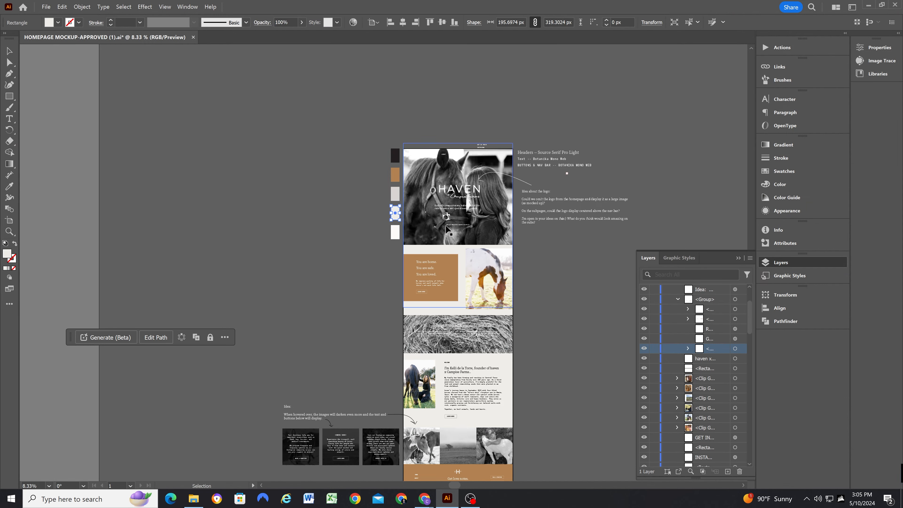
click(395, 195)
double_click(6, 254)
key(ctrl+c)
click(544, 293)
click(866, 4)
click(820, 136)
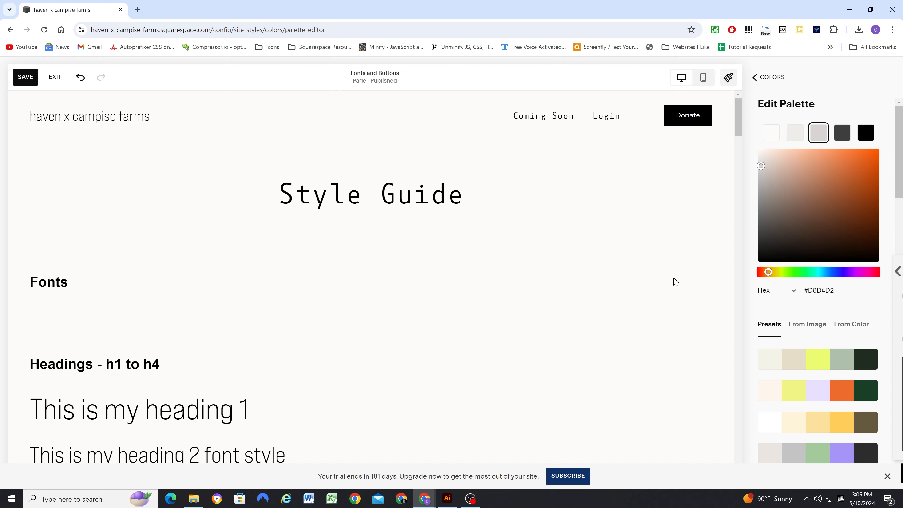
Copy the brown swatch's hex code from the Illustrator mockup and apply it to the fourth Squarespace palette color
key(alt+Tab)
click(395, 174)
double_click(7, 253)
key(ctrl+c)
click(544, 293)
click(868, 5)
click(842, 132)
double_click(821, 291)
key(ctrl+v)
Copy the near-black swatch's hex code from Illustrator and set the fifth Squarespace palette color to #231F20
click(866, 133)
click(849, 4)
click(443, 505)
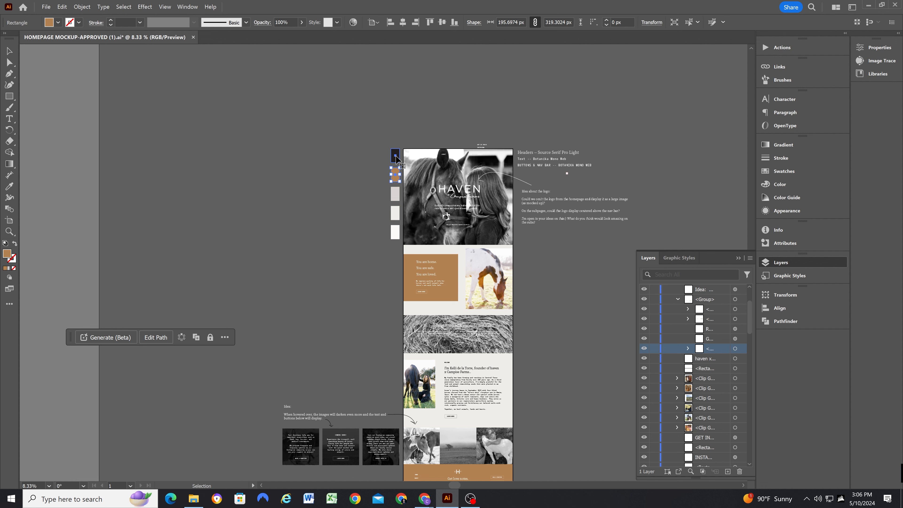
click(395, 155)
double_click(6, 254)
key(ctrl+c)
click(544, 293)
click(866, 4)
click(424, 490)
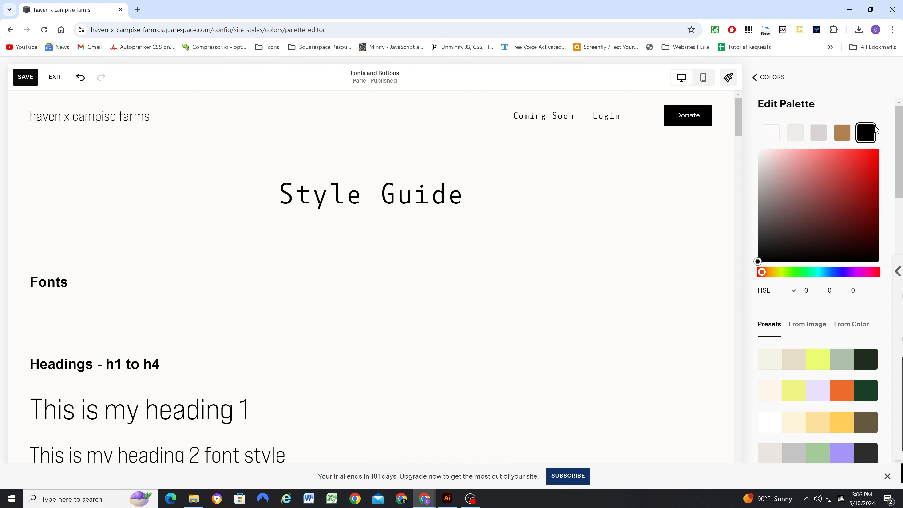
double_click(821, 290)
key(ctrl+v)
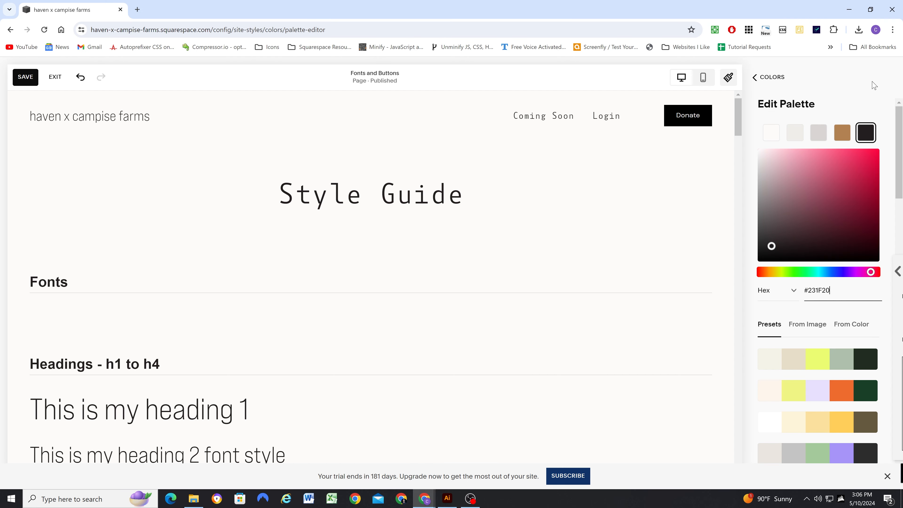
Leave the color settings and open the Headings font settings in Site Styles
click(767, 76)
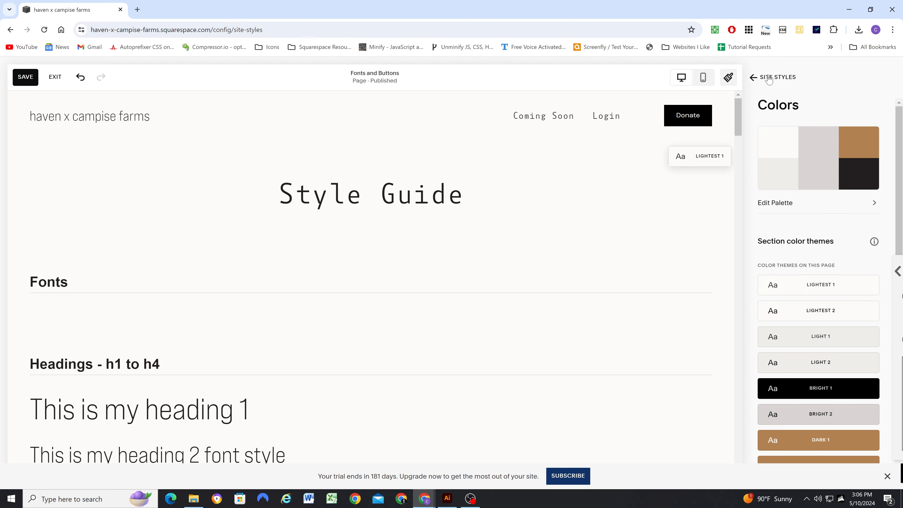
click(768, 78)
click(793, 178)
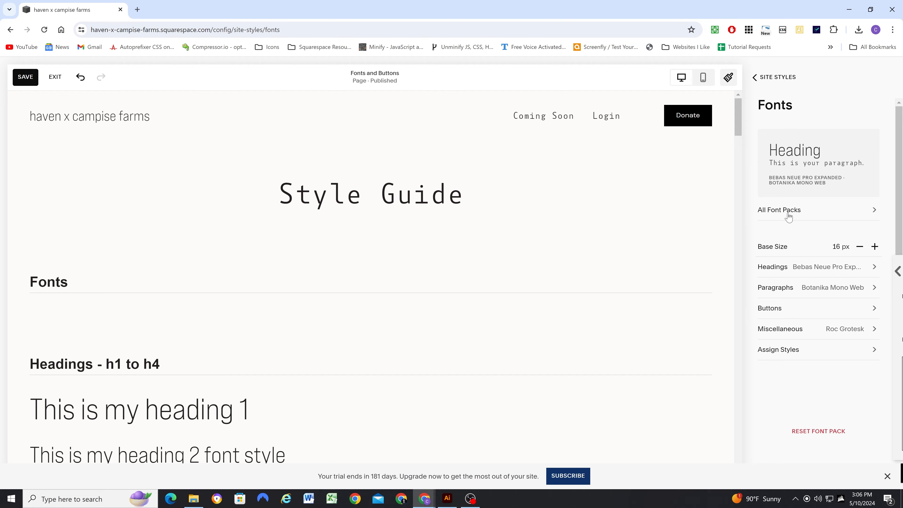
scroll(785, 254, down, 1)
click(786, 260)
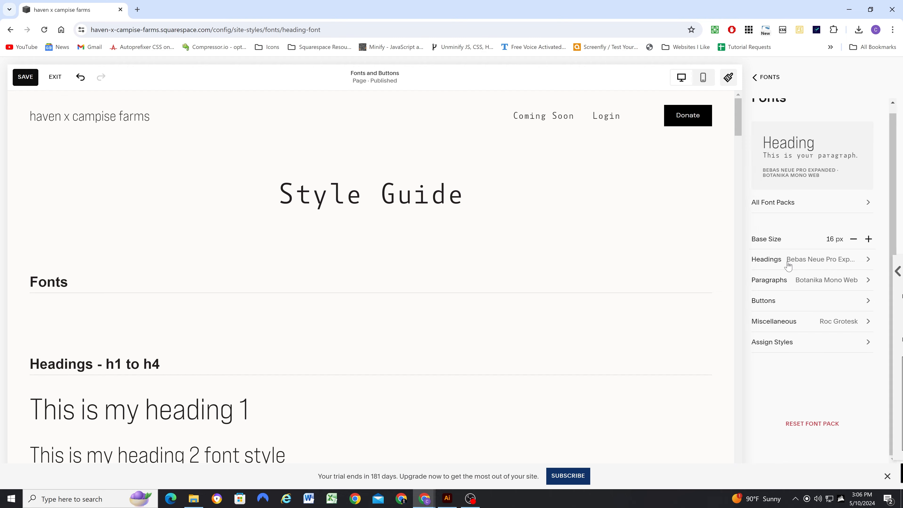
Switch to Illustrator and read the font notes beside the mockup's hero image, then return to Squarespace
click(447, 498)
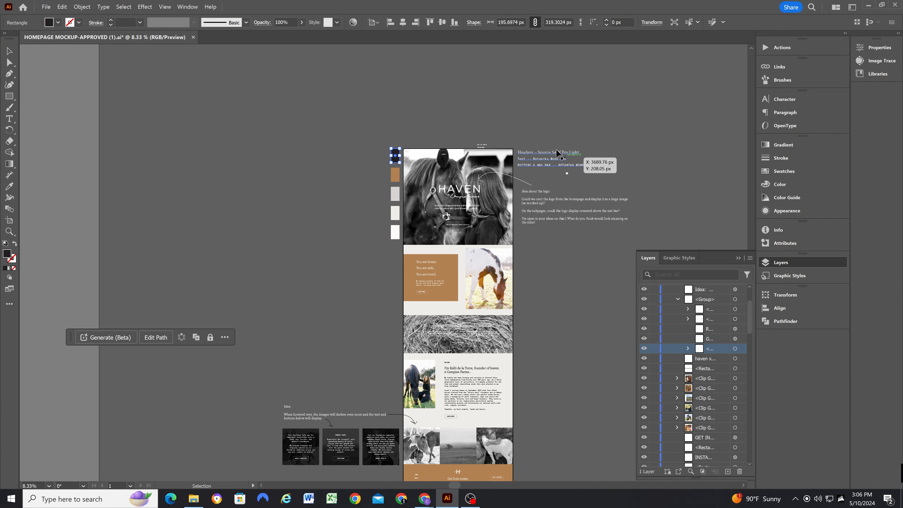
scroll(551, 164, up, 5)
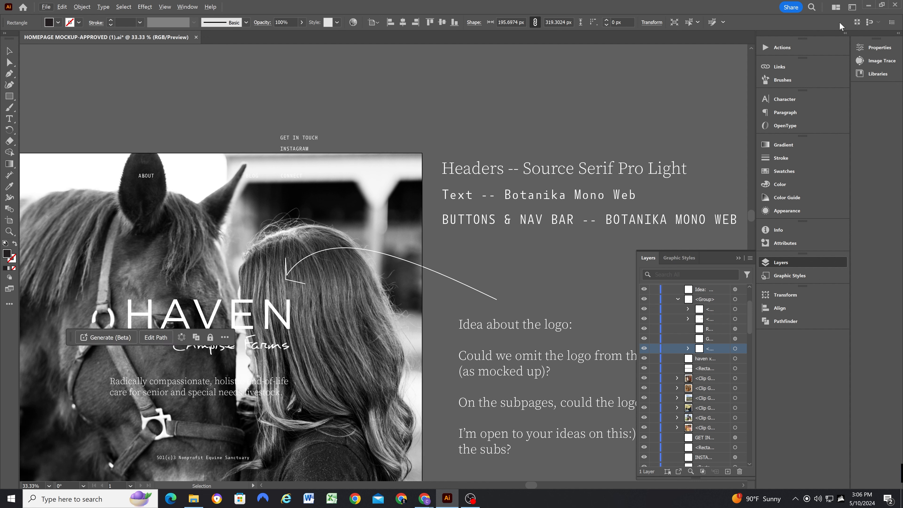
click(871, 5)
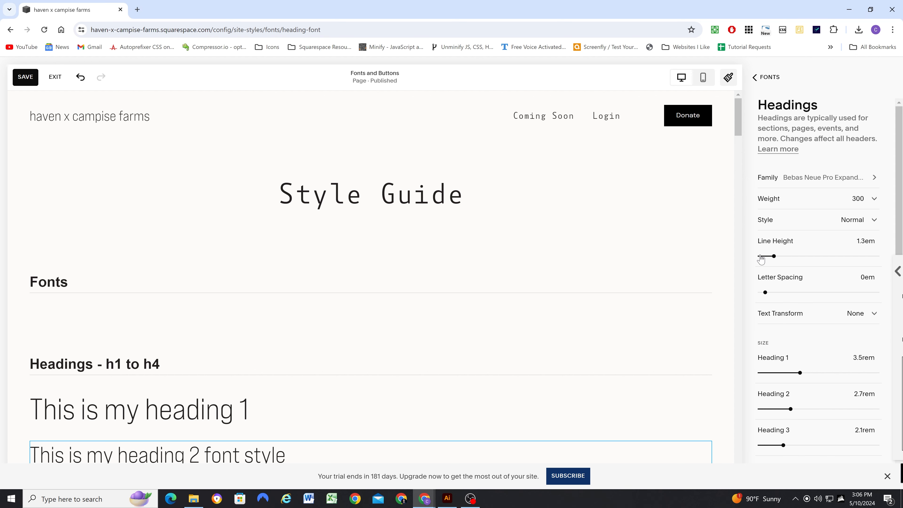
Search the heading font families for "source serif" and choose Source Serif Pro
click(817, 177)
click(788, 225)
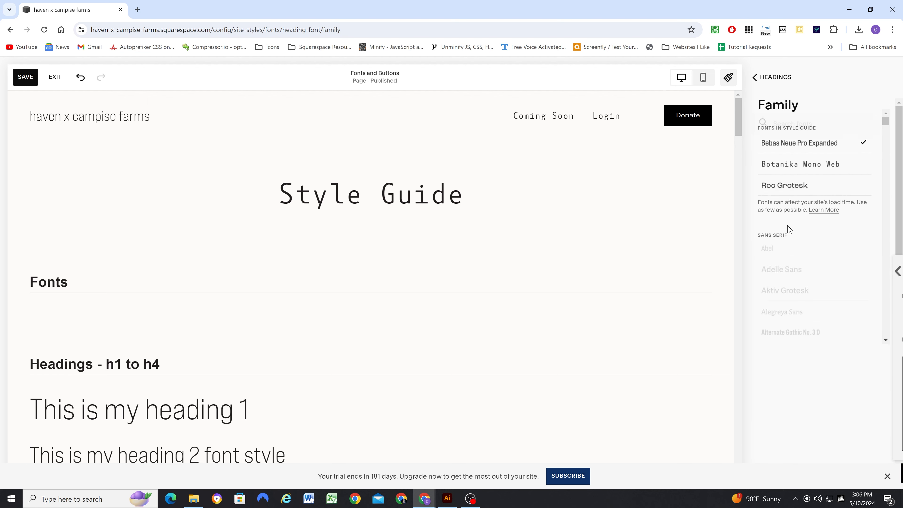
text(source serif)
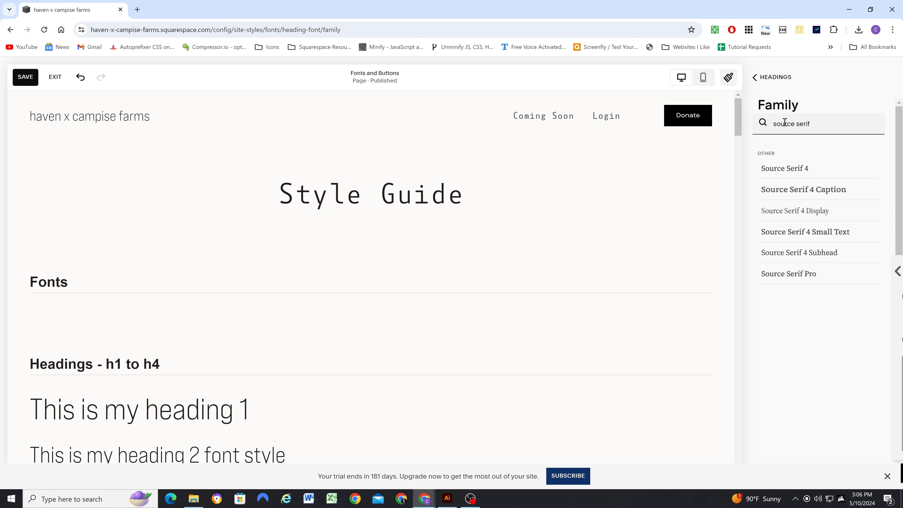
click(813, 281)
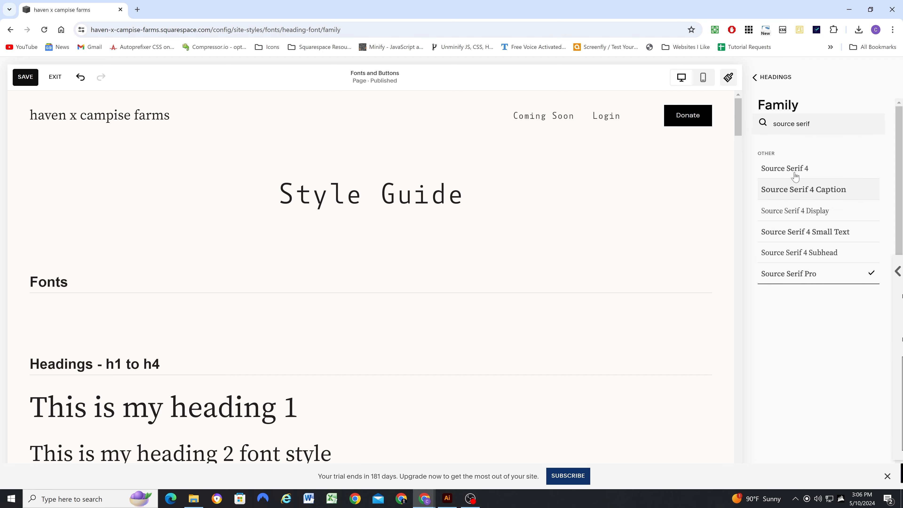
click(777, 83)
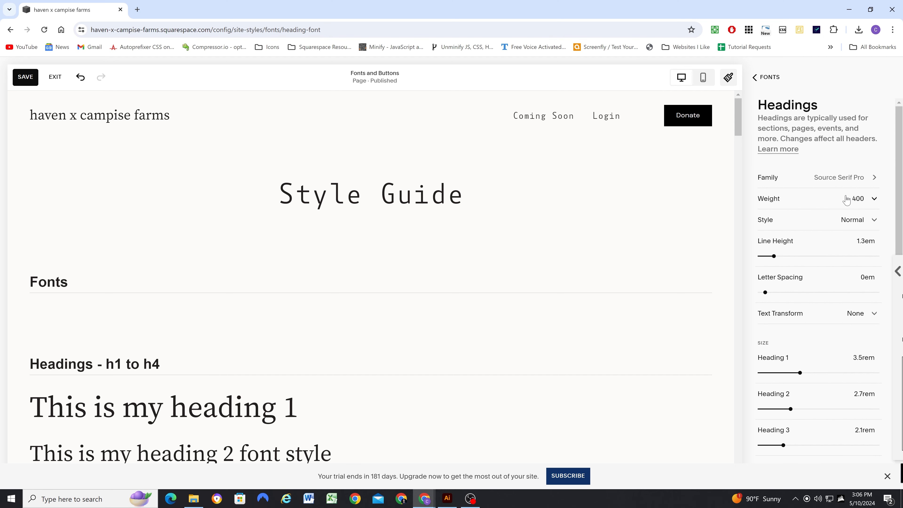
Check the available heading weights and compare the h1 to h4 samples with the header font in the Illustrator mockup
click(847, 200)
click(846, 199)
click(447, 499)
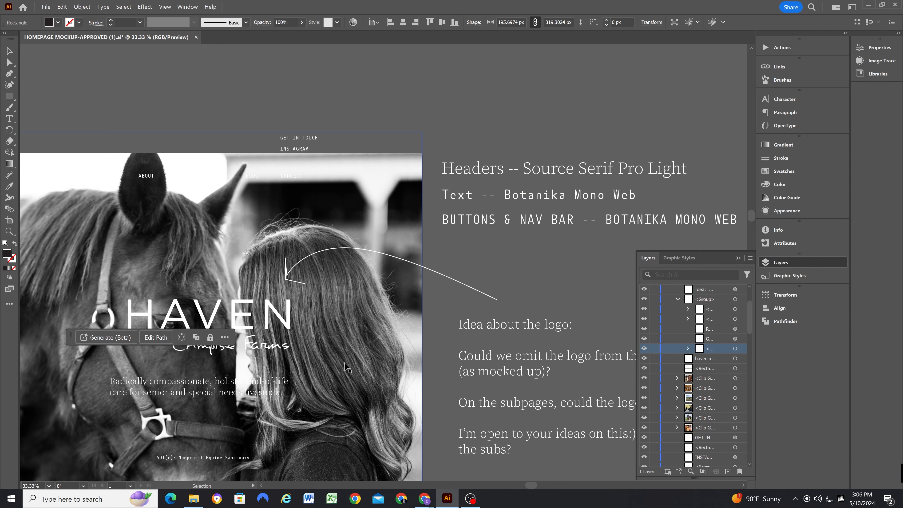
scroll(486, 161, down, 1)
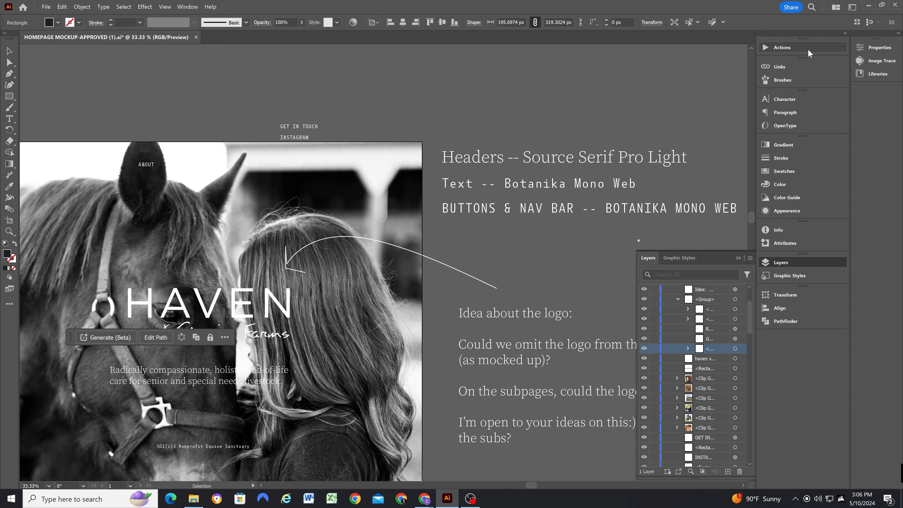
click(867, 5)
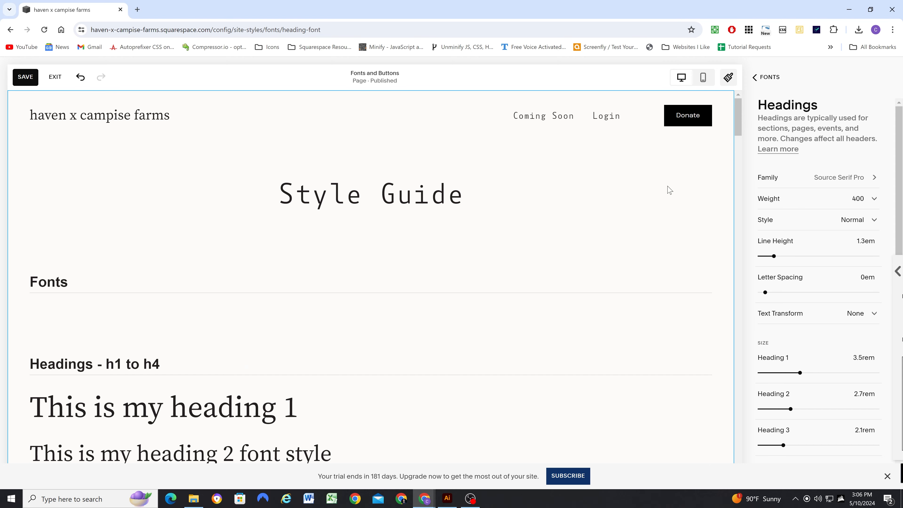
click(852, 201)
click(852, 201)
scroll(353, 307, down, 4)
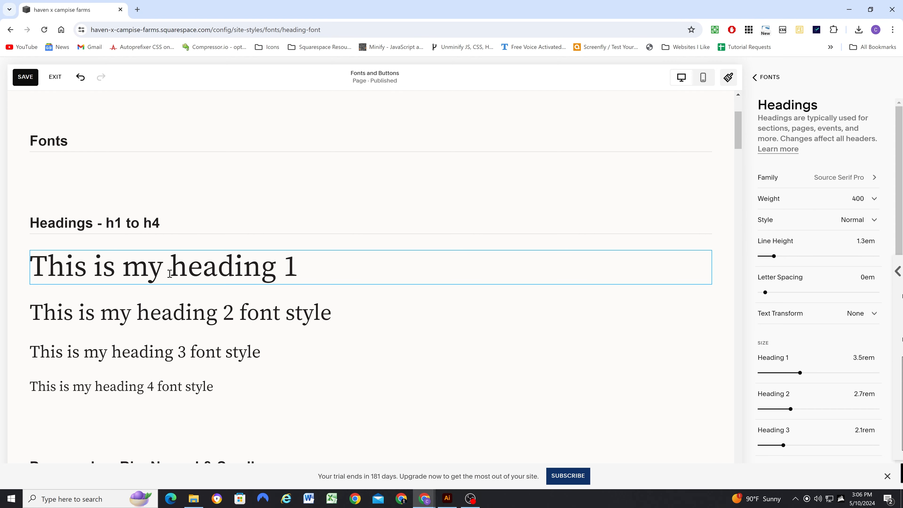
scroll(169, 285, down, 1)
scroll(203, 302, up, 1)
Search the heading font families for "source serif" again and choose Source Serif 4 Display
click(823, 177)
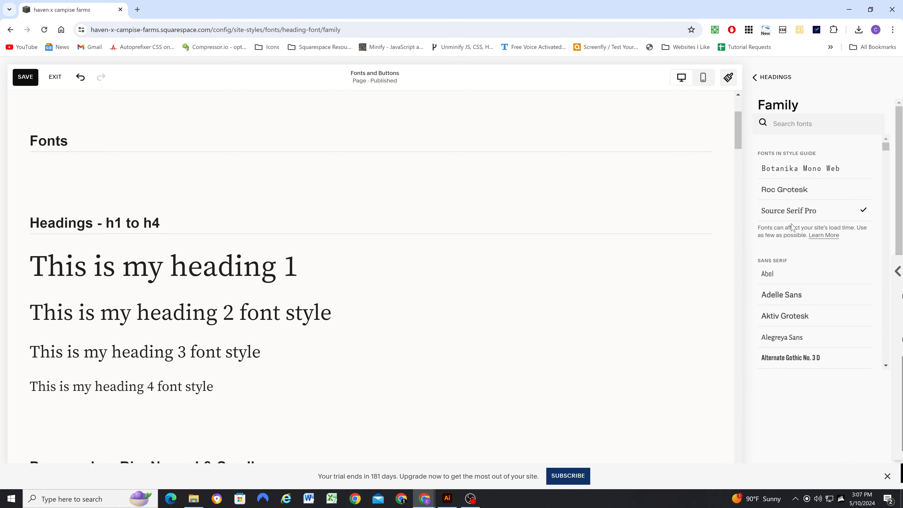
click(791, 124)
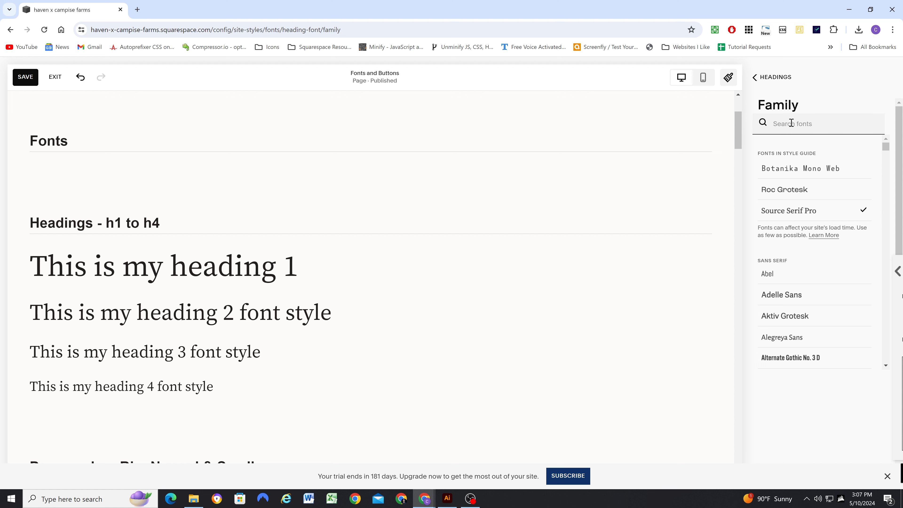
text(source)
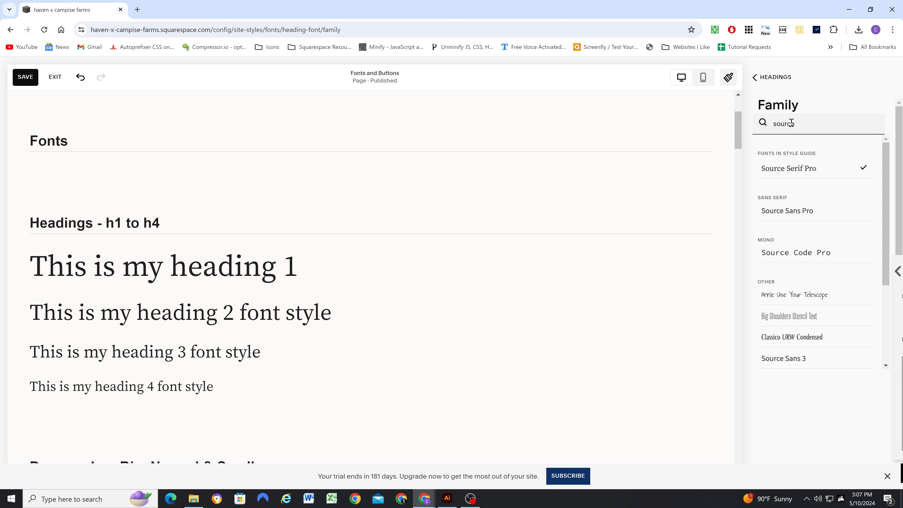
text( serif)
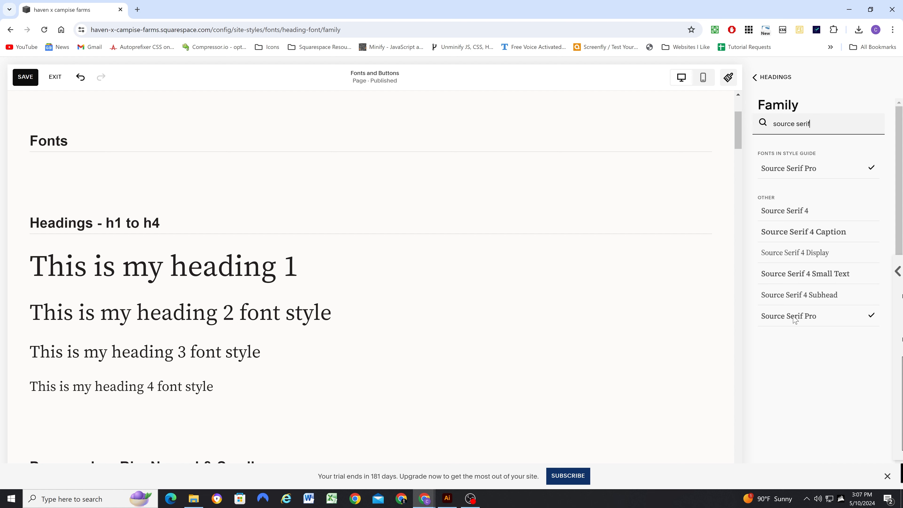
click(800, 256)
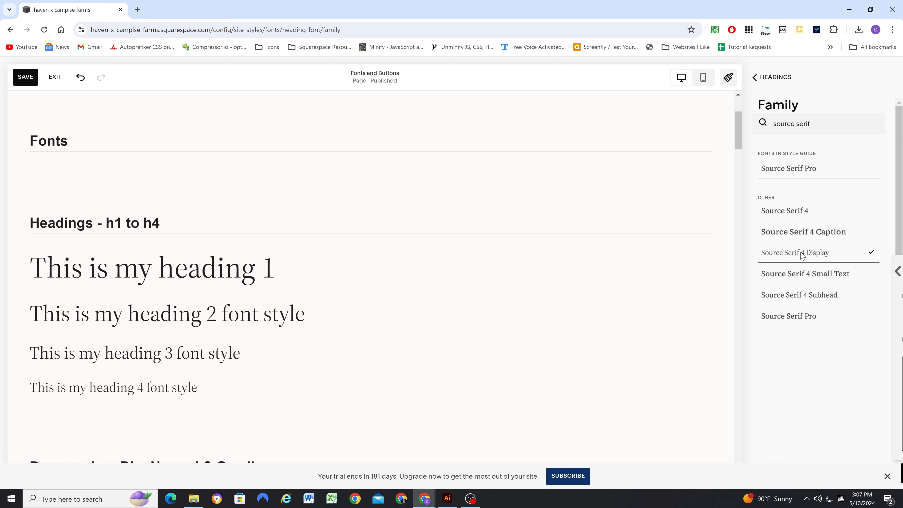
click(790, 79)
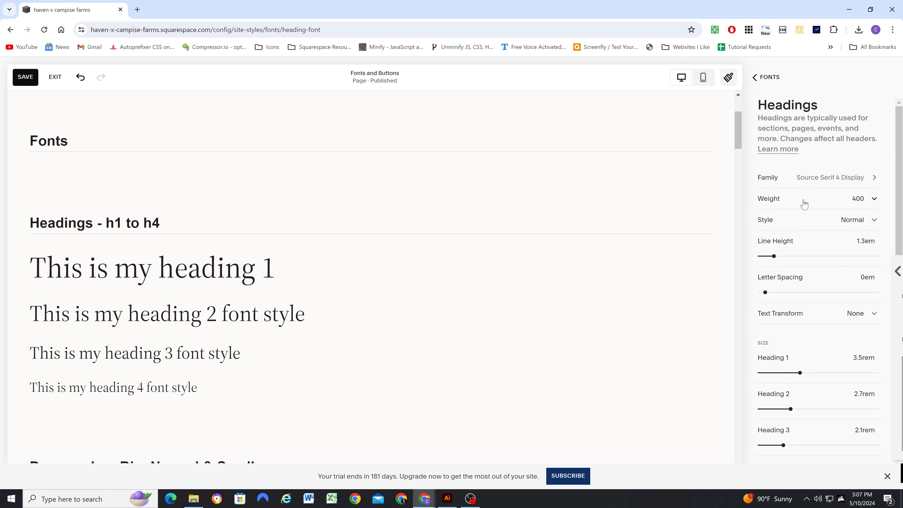
Set the heading font weight to 300 and return to the Fonts settings
click(808, 202)
click(805, 178)
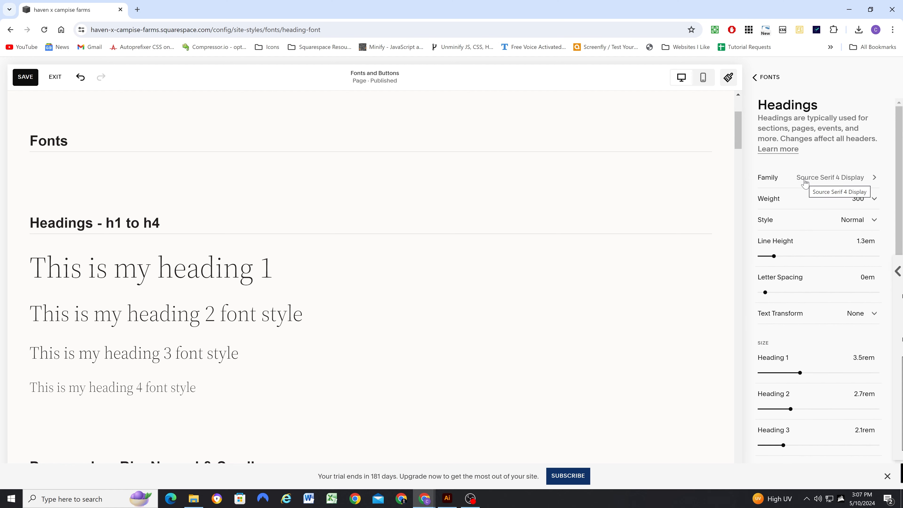
click(769, 78)
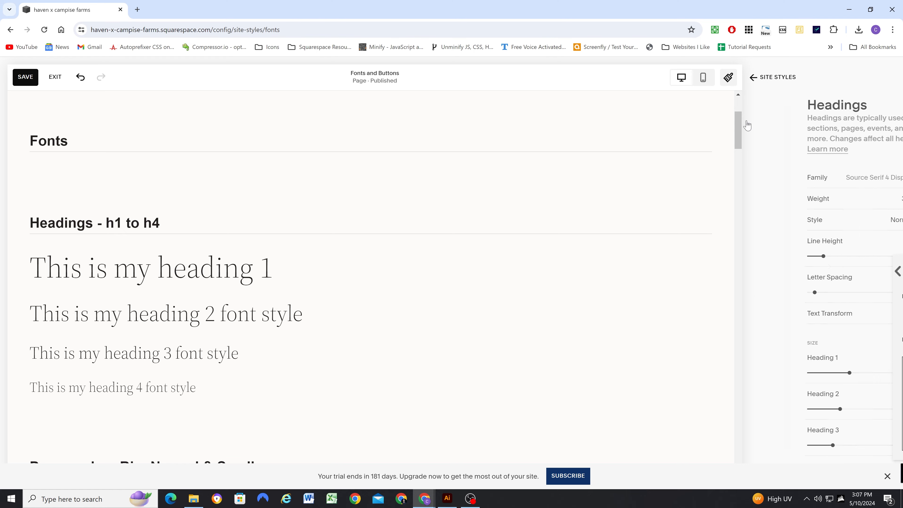
Examine the header font spec and the tan section's heading text in the Illustrator mockup, and return to the Squarespace Fonts settings
click(447, 500)
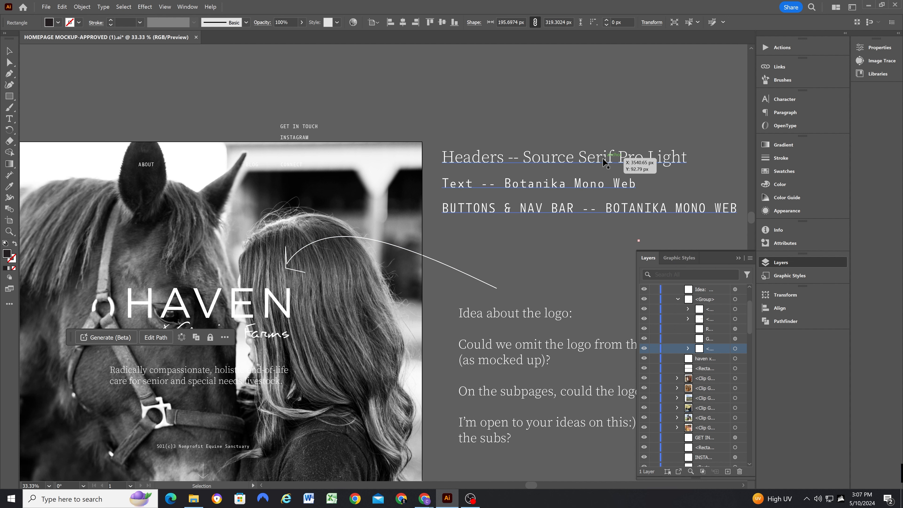
scroll(356, 324, down, 4)
scroll(330, 329, down, 6)
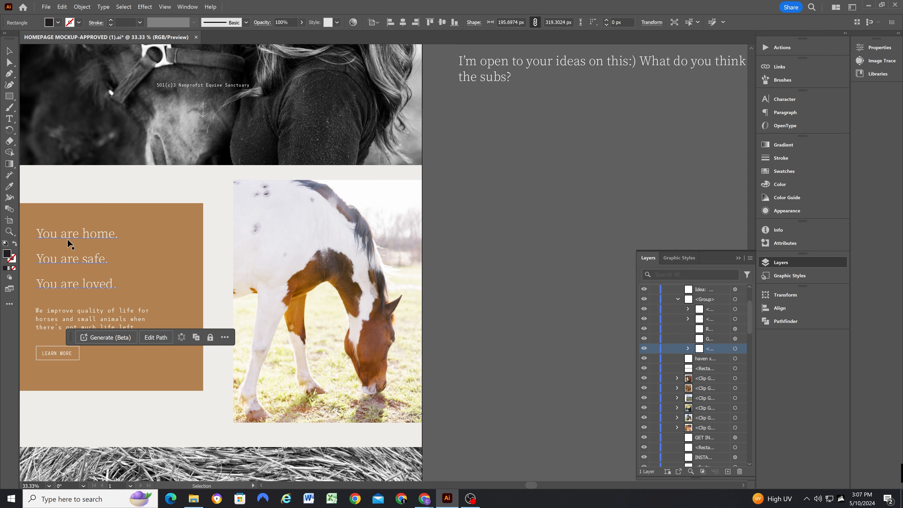
mouse_move(455, 503)
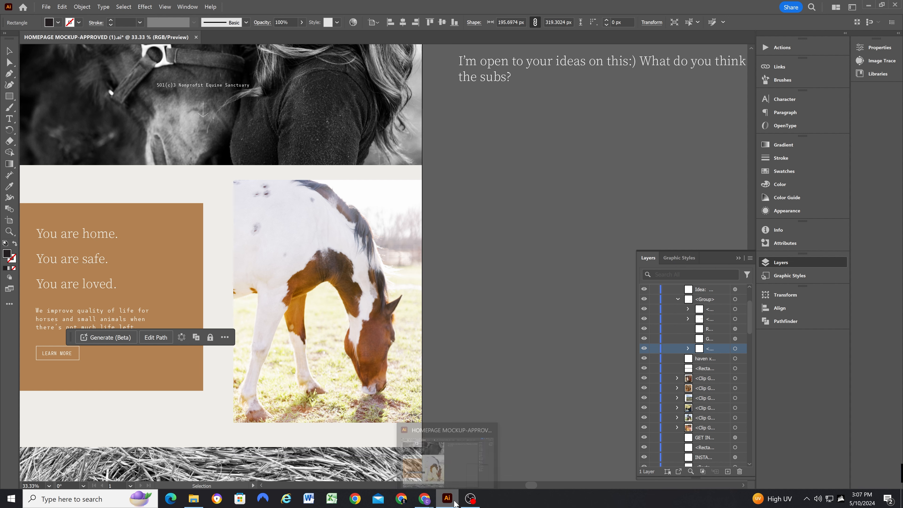
mouse_move(426, 501)
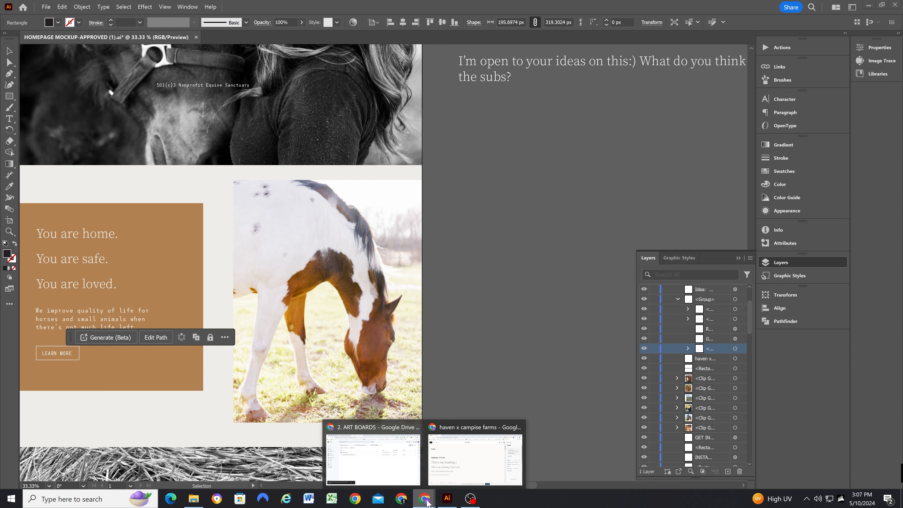
click(457, 462)
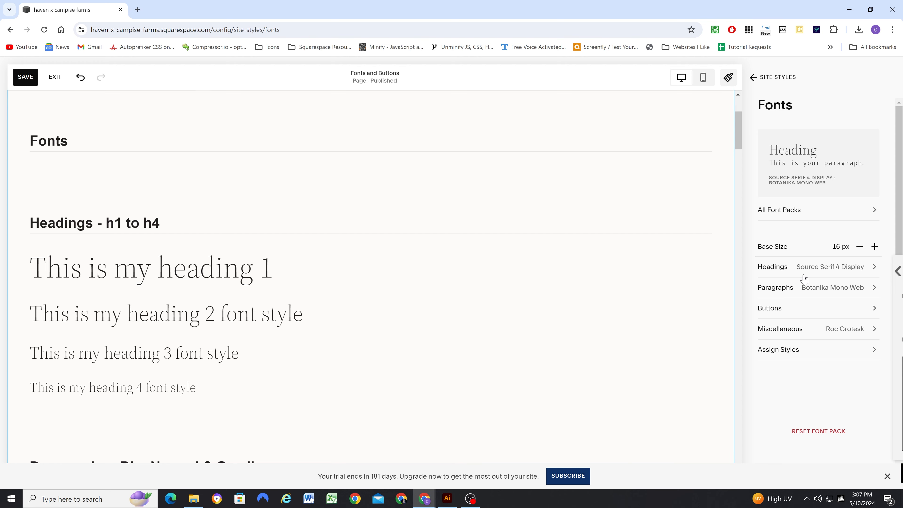
Set the heading font weight to 400 and return to the Fonts settings
click(839, 269)
click(843, 199)
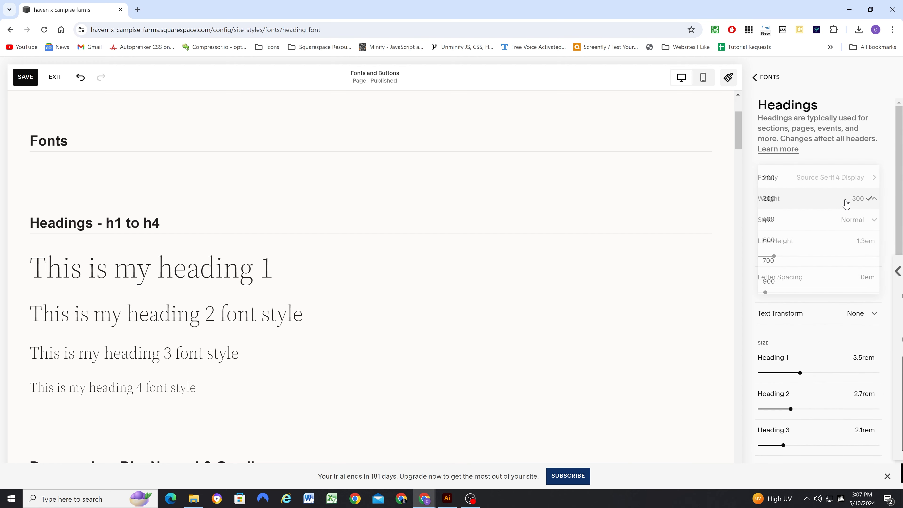
click(811, 220)
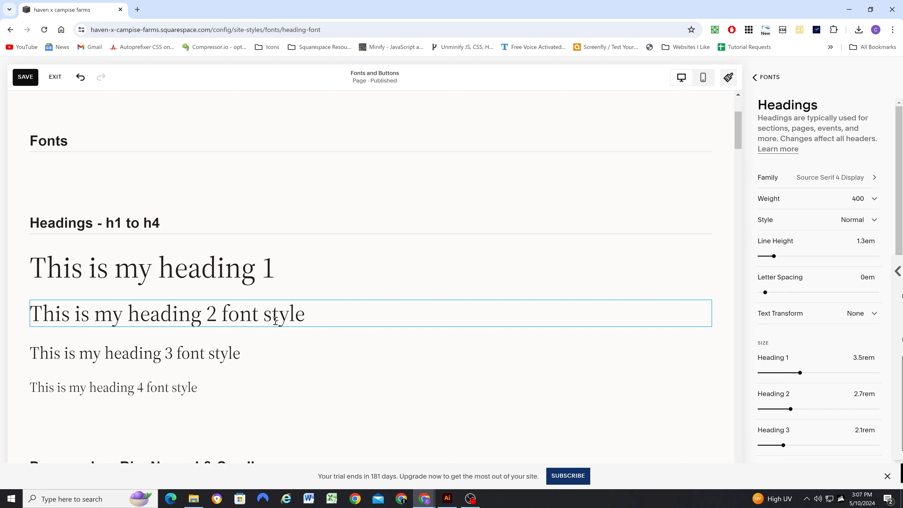
scroll(275, 327, down, 3)
scroll(259, 291, up, 4)
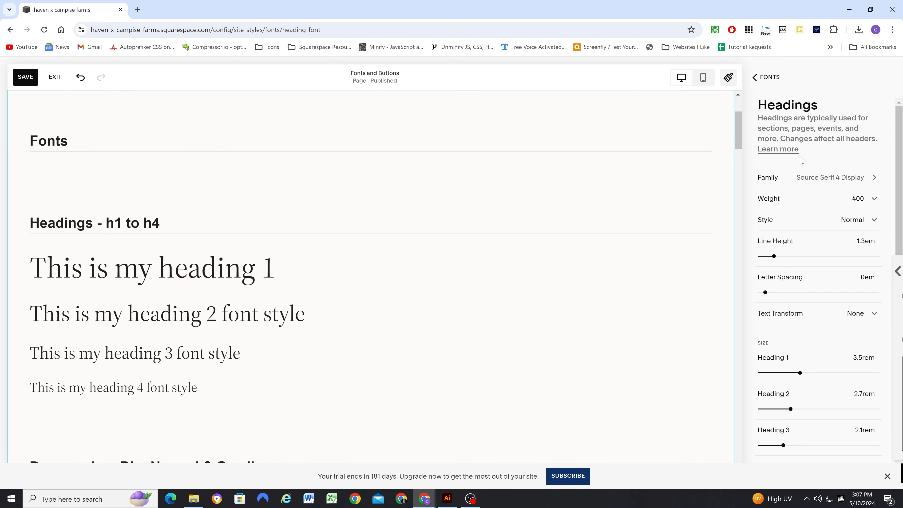
click(766, 78)
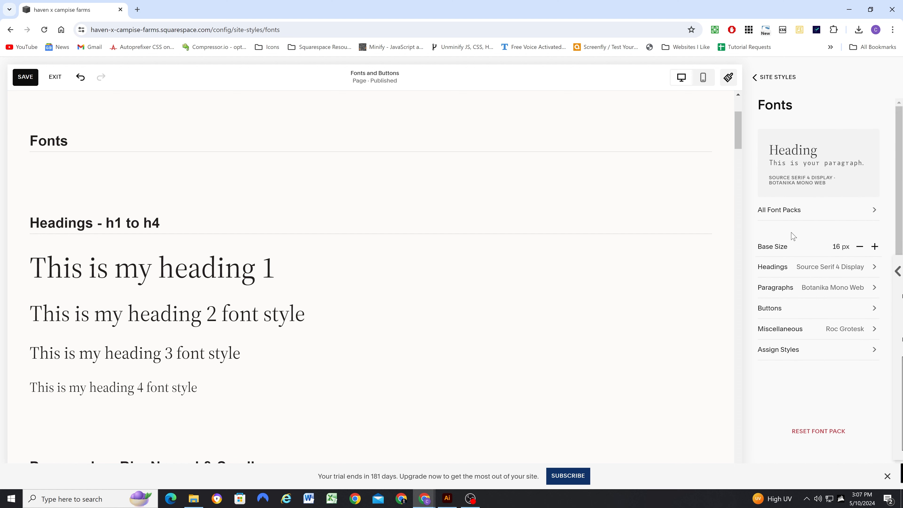
Open the paragraph font settings and compare them and the paragraph samples with the text font specified in the Illustrator mockup
click(819, 289)
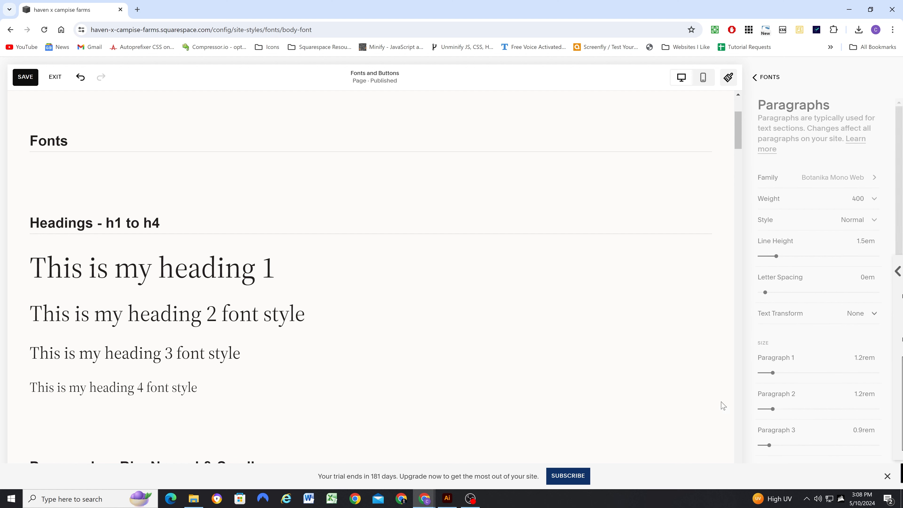
click(448, 498)
scroll(541, 252, up, 10)
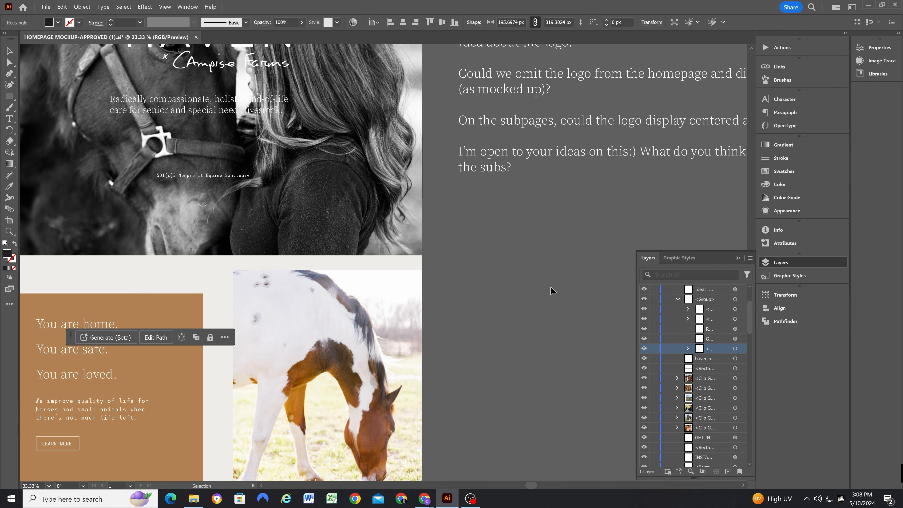
scroll(554, 286, up, 7)
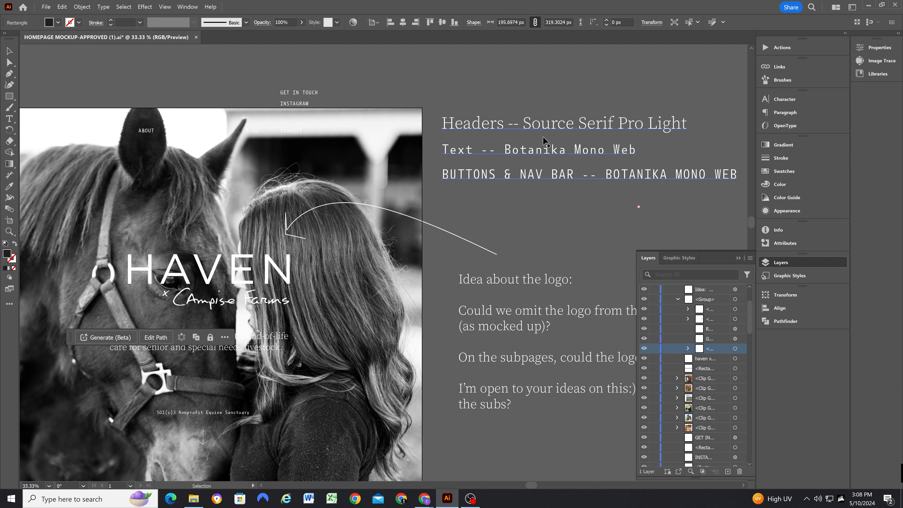
click(425, 498)
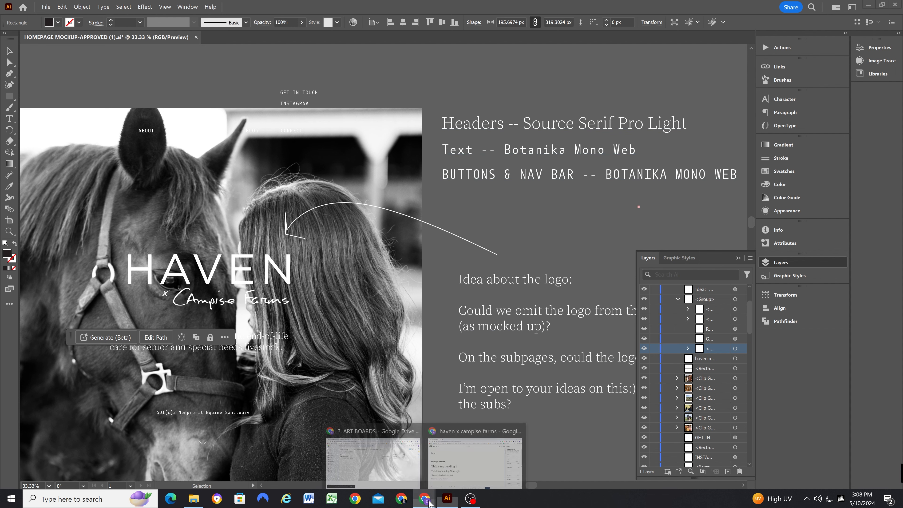
click(478, 459)
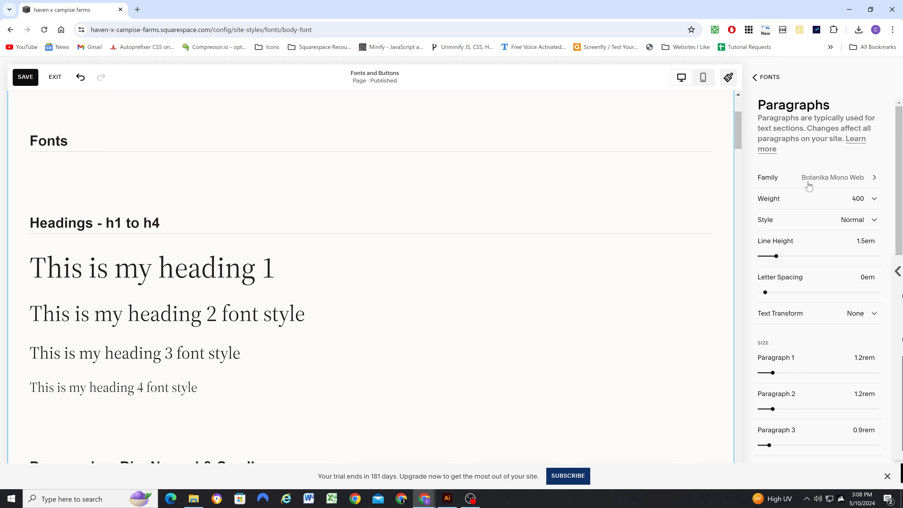
scroll(254, 317, down, 5)
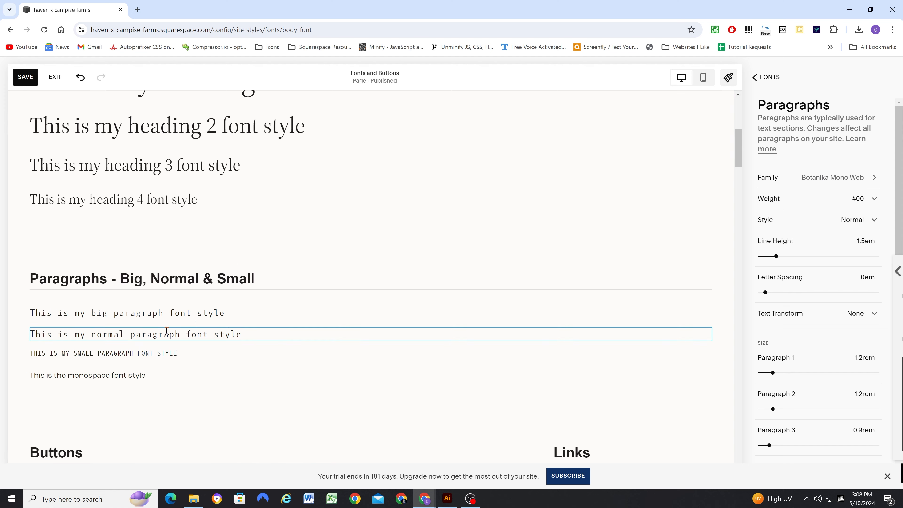
mouse_move(450, 499)
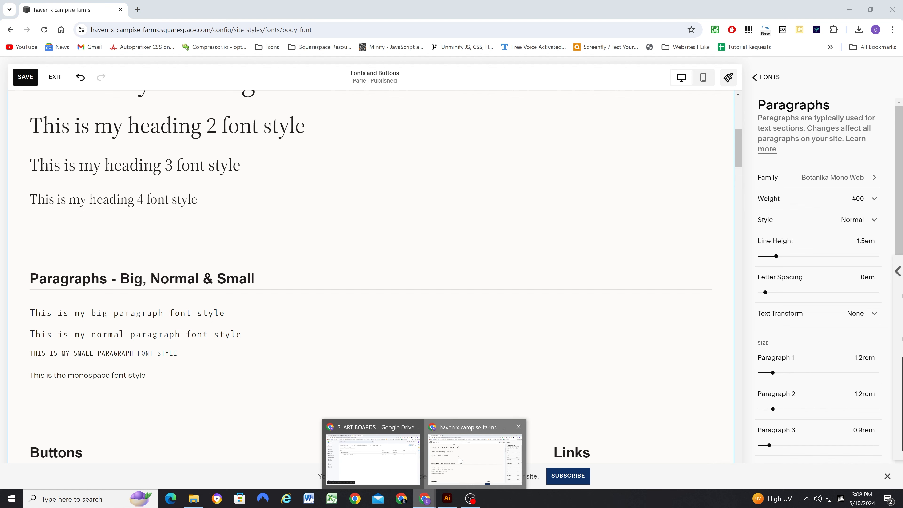
click(448, 498)
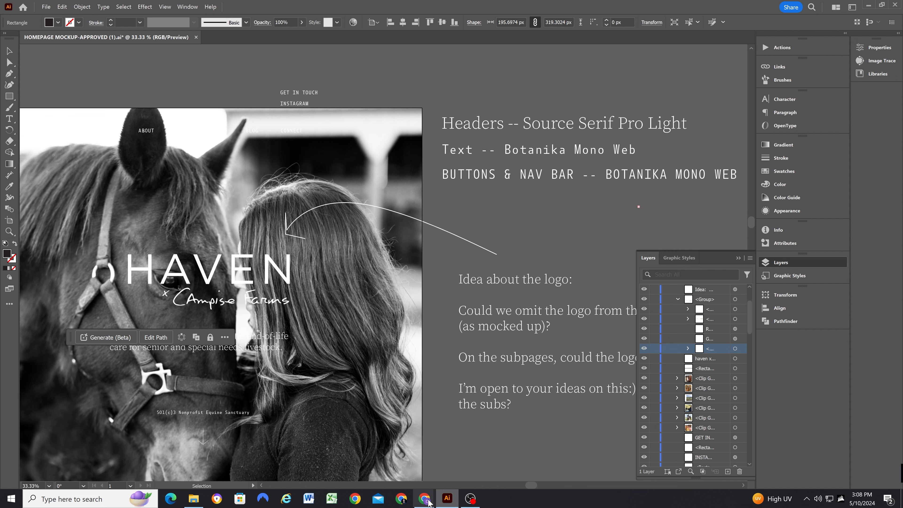
mouse_move(424, 499)
click(459, 455)
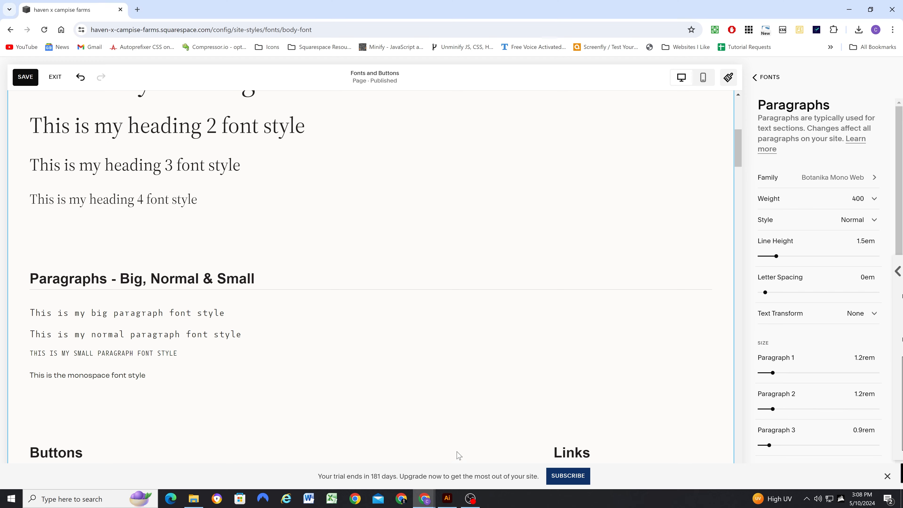
Set the primary button's font family to Botanika Mono Web in the button font settings
click(766, 78)
click(778, 307)
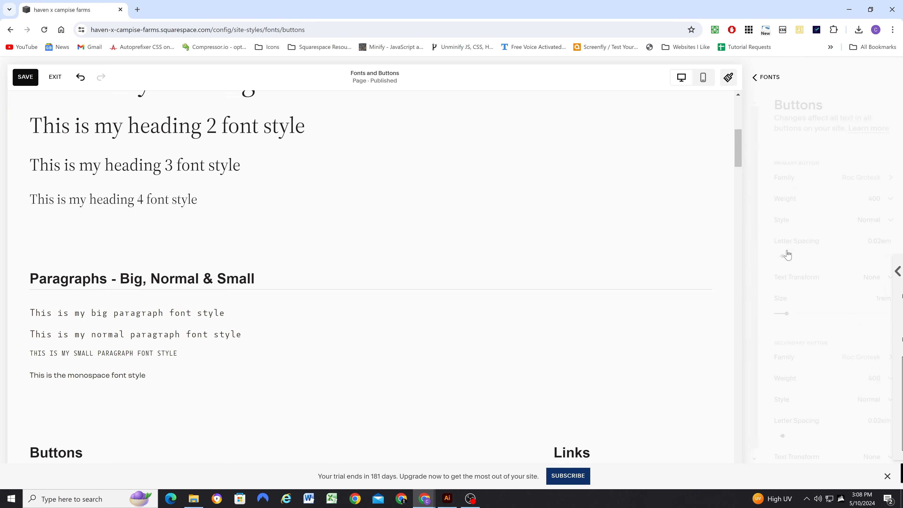
click(839, 178)
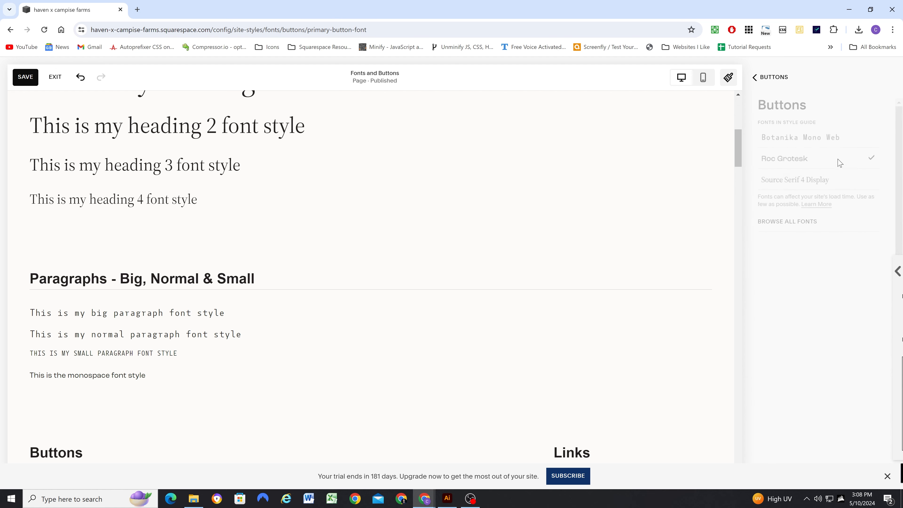
click(803, 141)
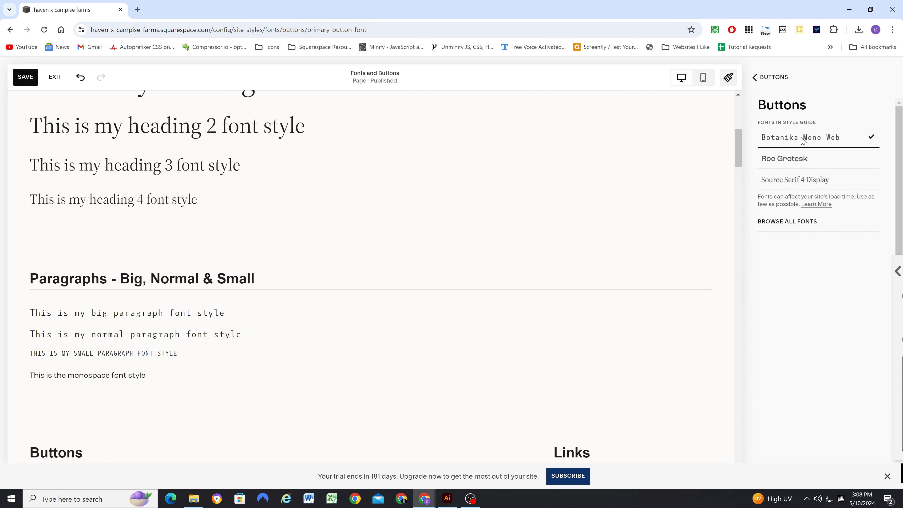
click(781, 76)
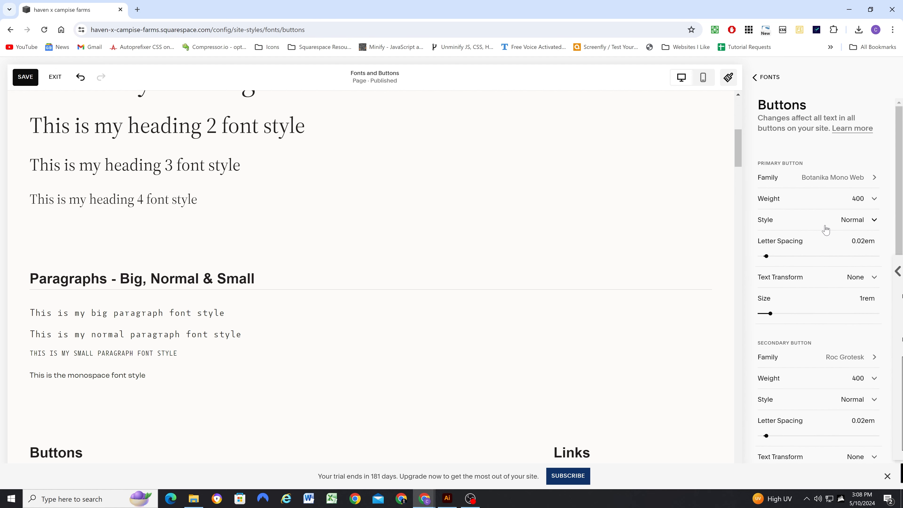
Set the secondary and tertiary buttons' font families to Botanika Mono Web and return to the Fonts settings
scroll(824, 230, down, 3)
click(853, 265)
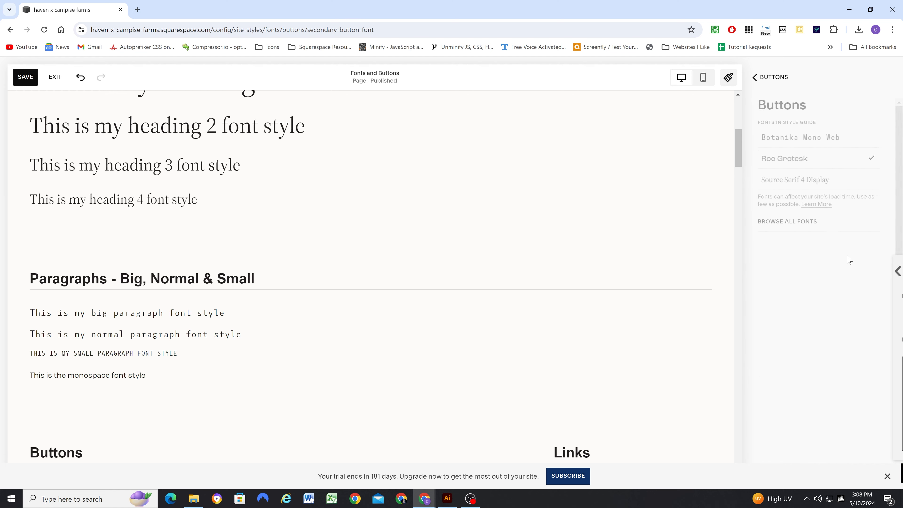
click(770, 76)
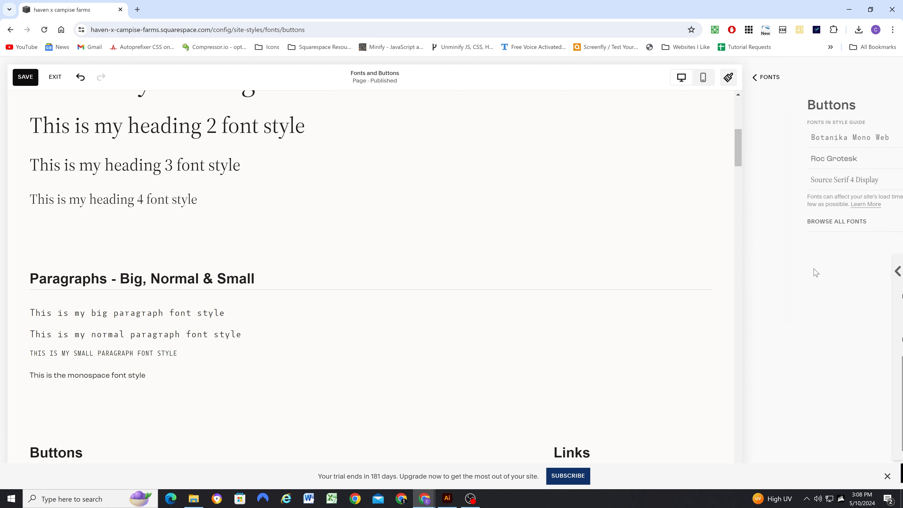
scroll(829, 306, down, 3)
scroll(835, 299, down, 2)
click(840, 316)
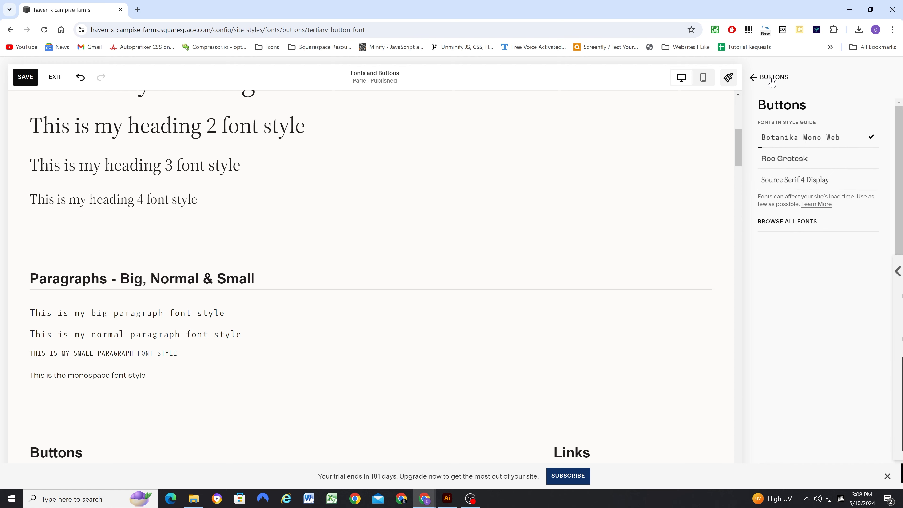
click(770, 79)
scroll(829, 338, down, 5)
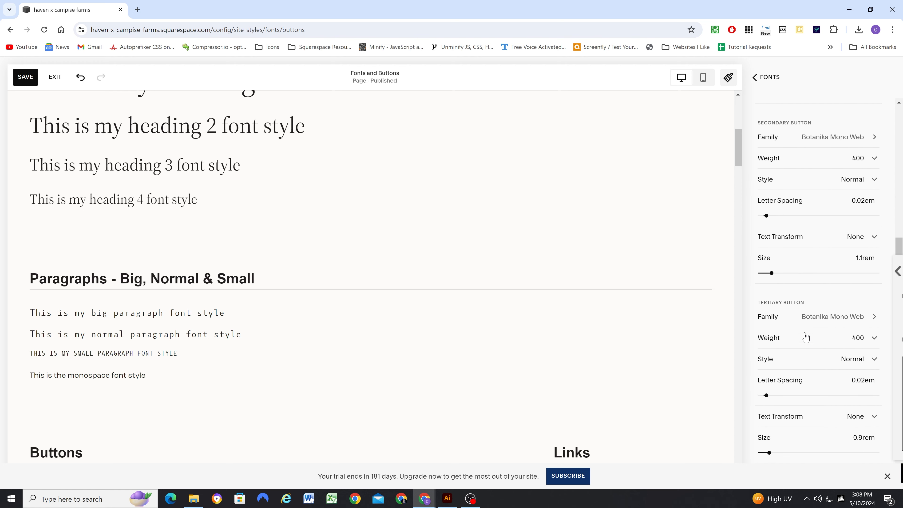
scroll(818, 320, up, 5)
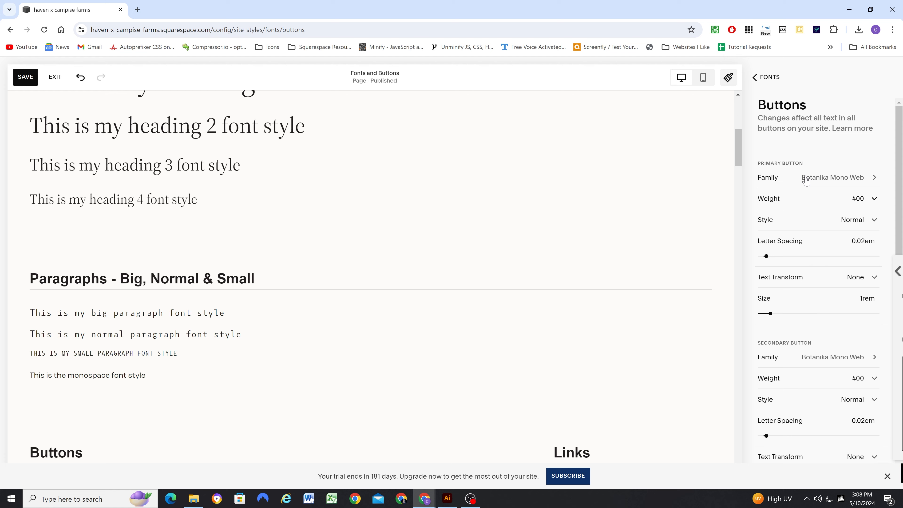
click(767, 79)
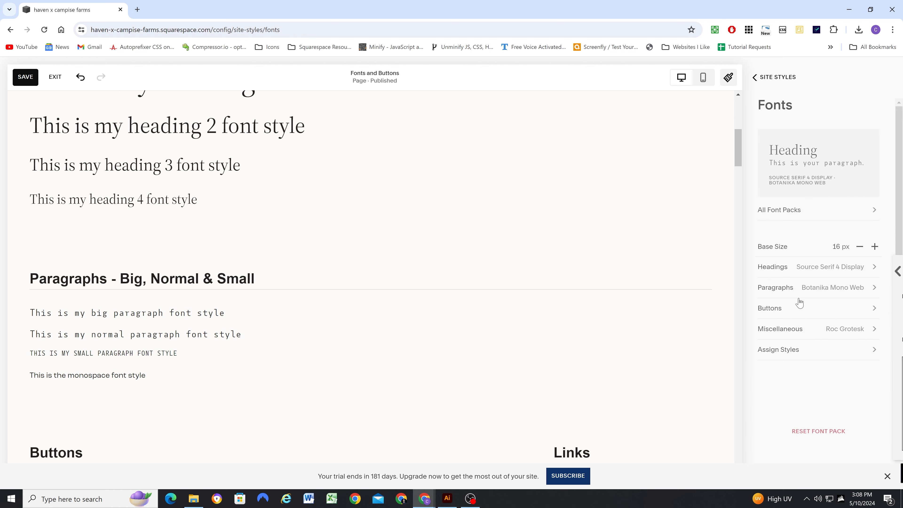
Set the miscellaneous font family to Botanika Mono Web and return to the Fonts settings
click(797, 330)
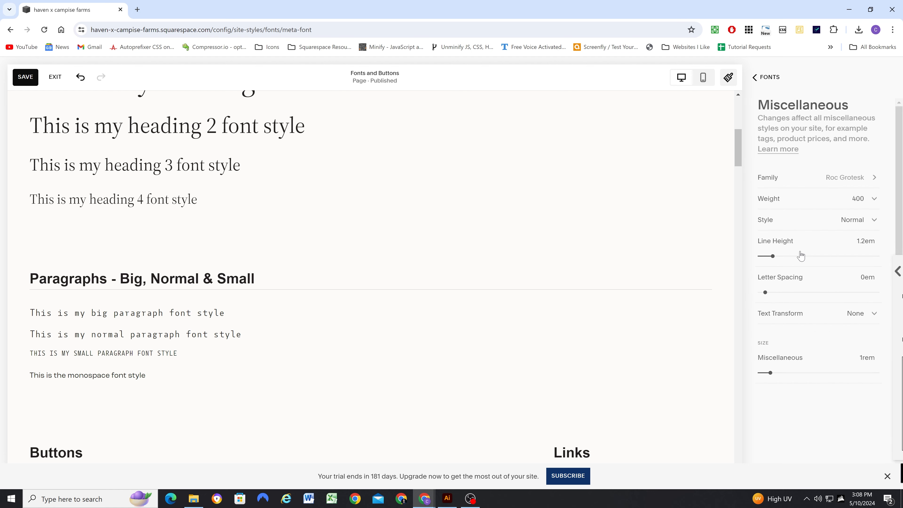
click(826, 177)
click(816, 138)
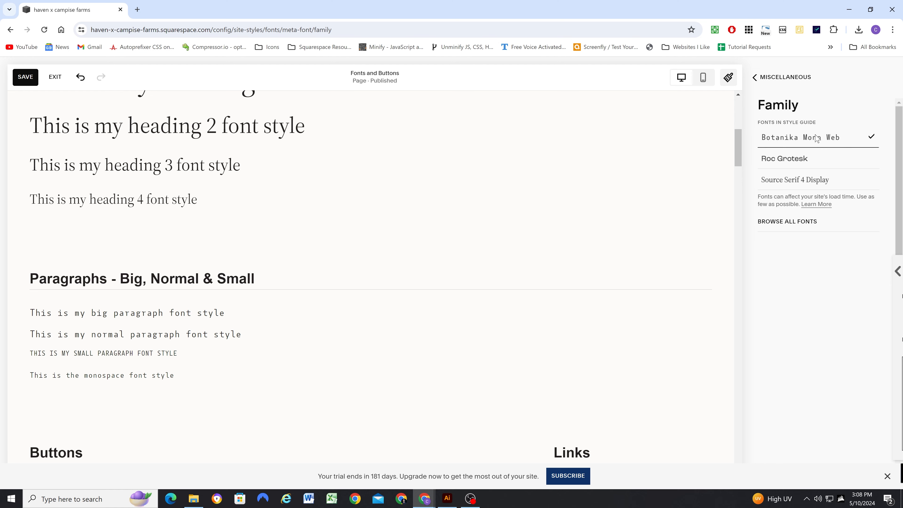
click(768, 75)
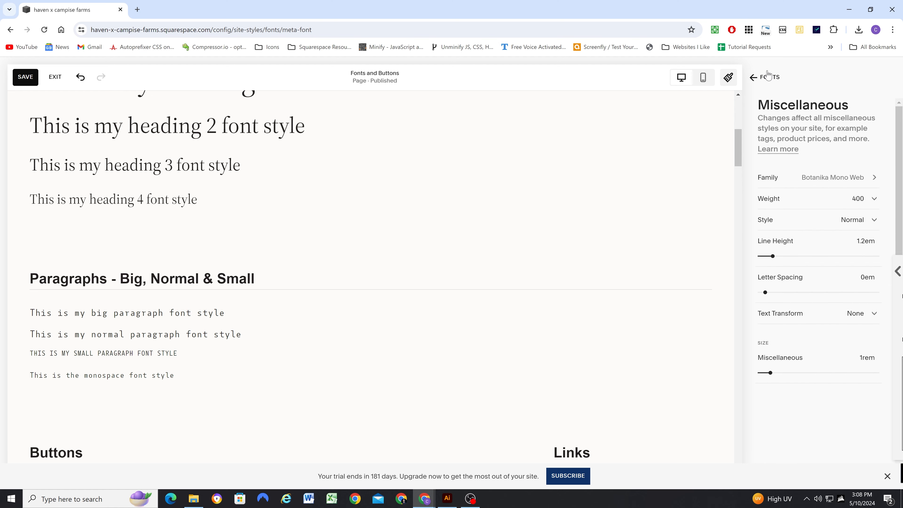
click(769, 78)
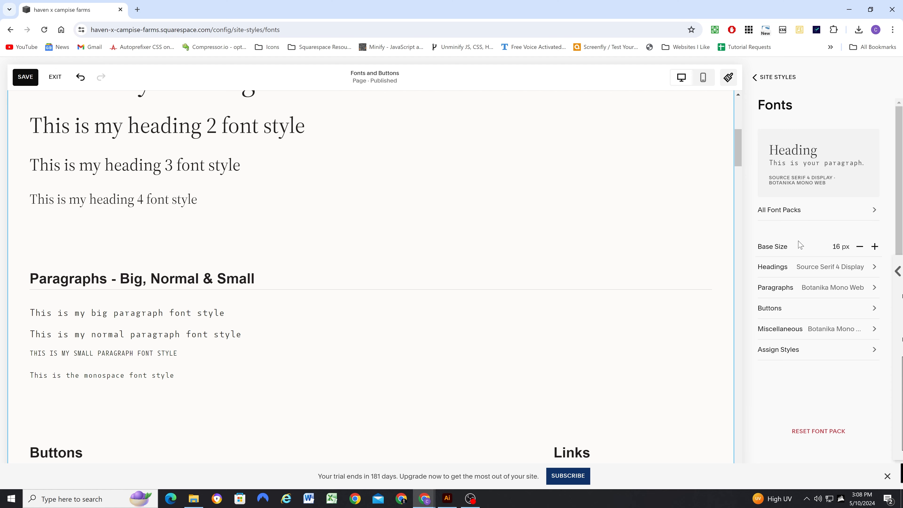
Check the header button's font settings under Assign Styles and return to the list of assigned styles
click(801, 356)
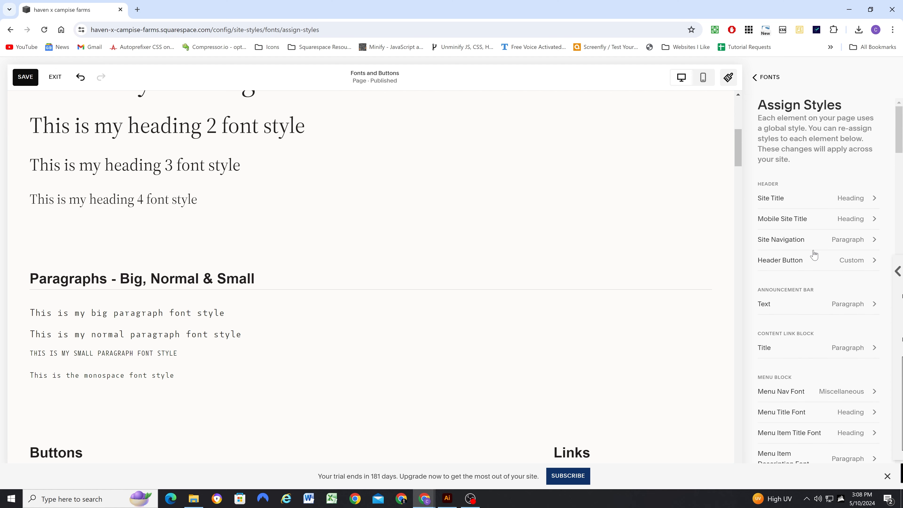
click(828, 263)
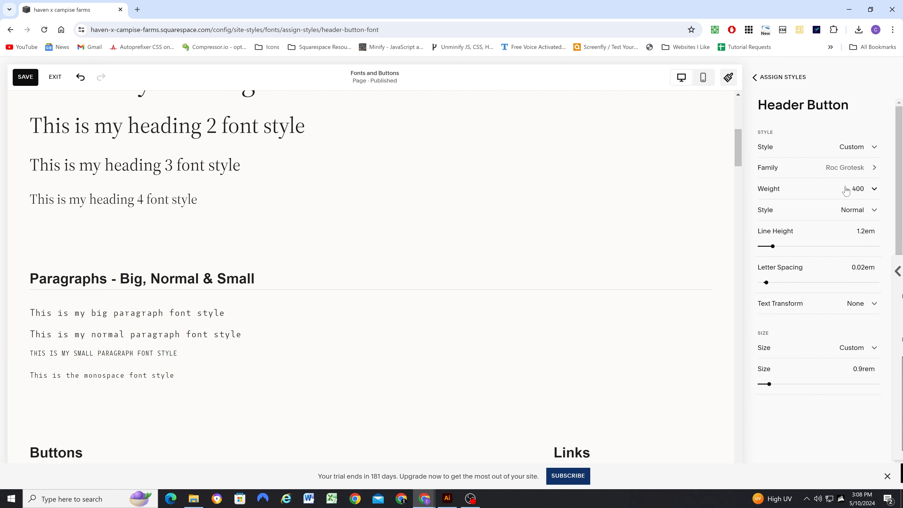
click(765, 81)
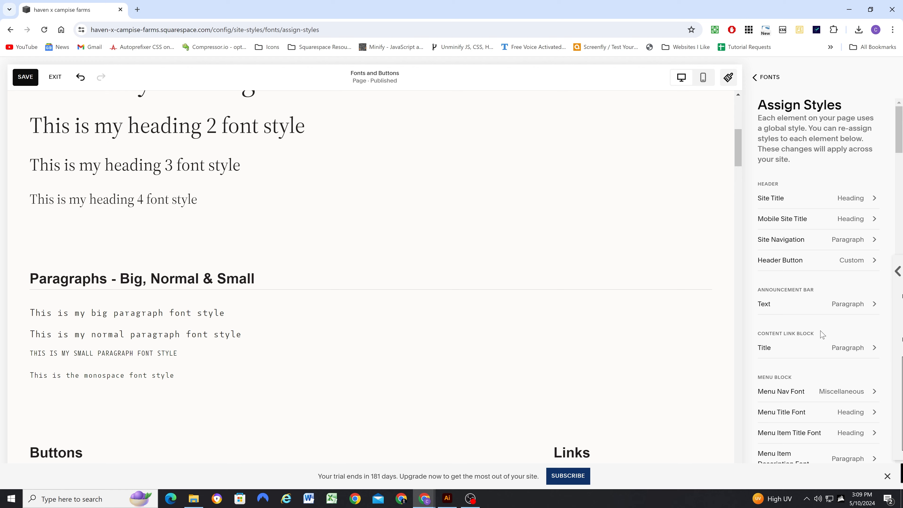
Check which font families the style guide lists for headings and return to the Fonts settings
scroll(821, 333, down, 1)
click(769, 77)
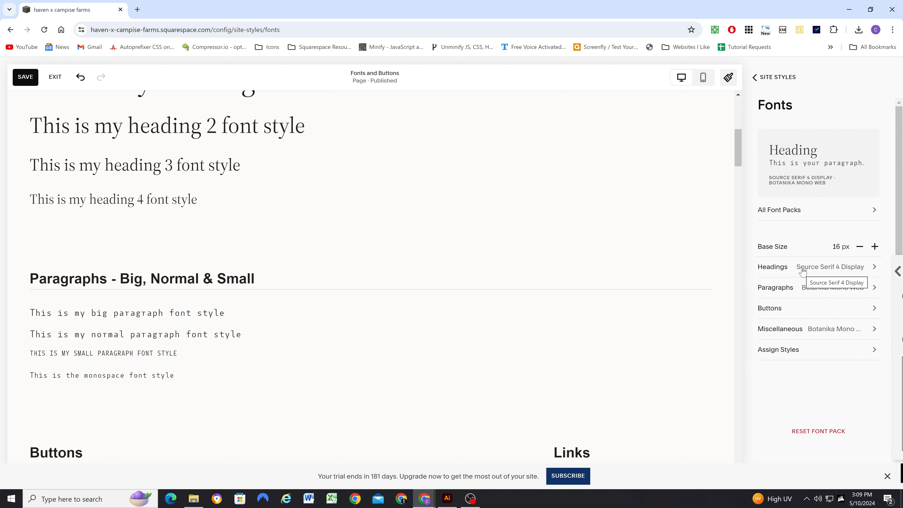
click(803, 271)
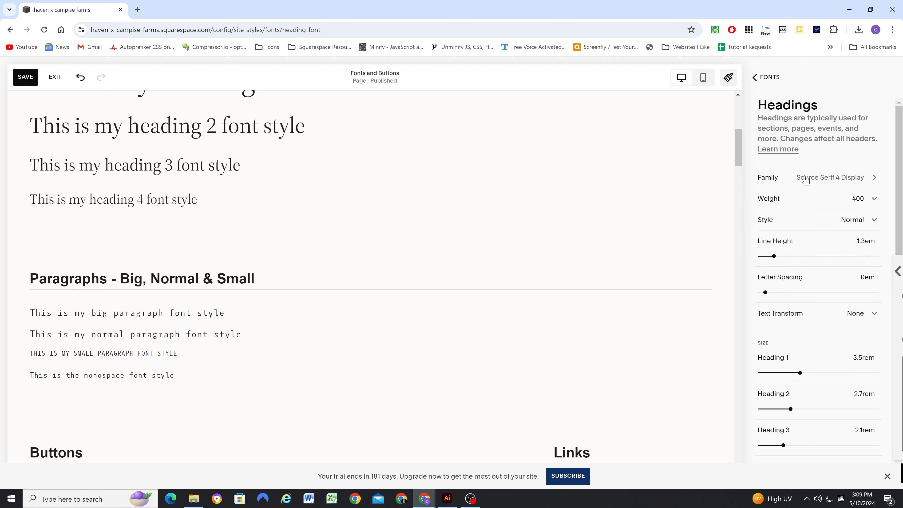
click(804, 179)
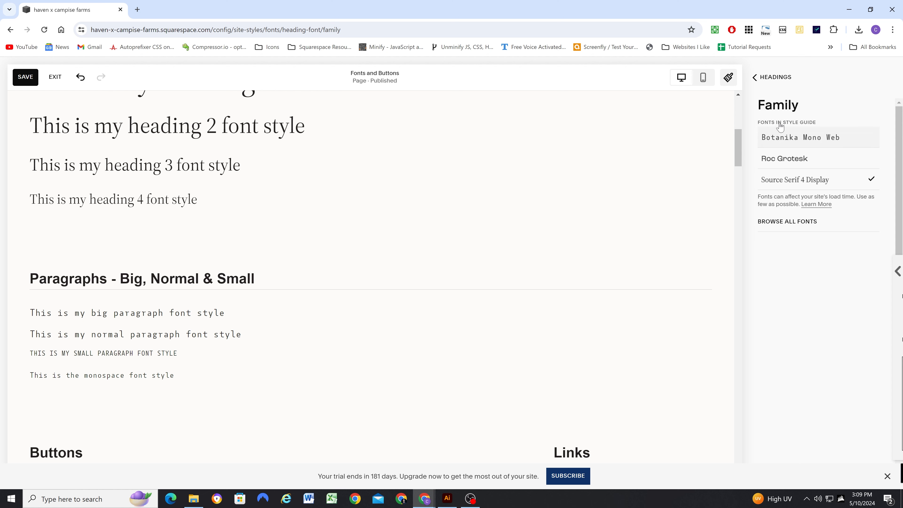
click(769, 78)
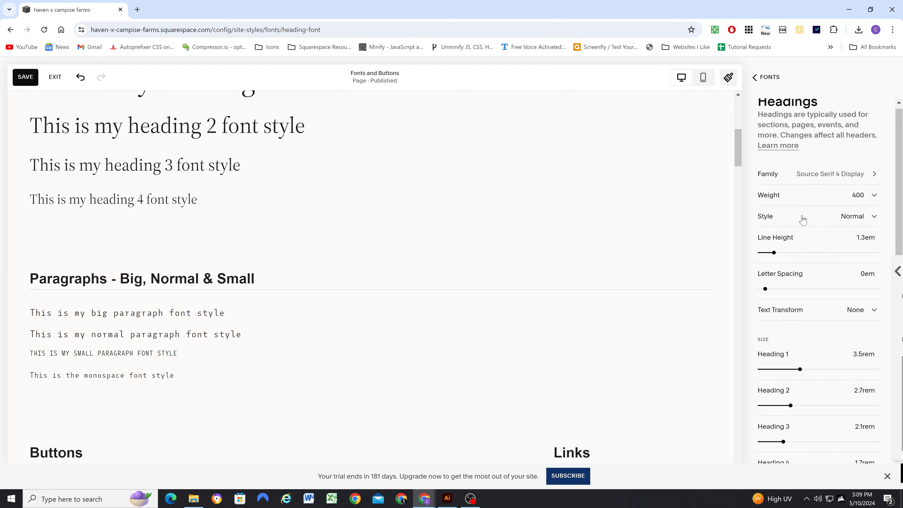
scroll(804, 219, down, 2)
click(776, 82)
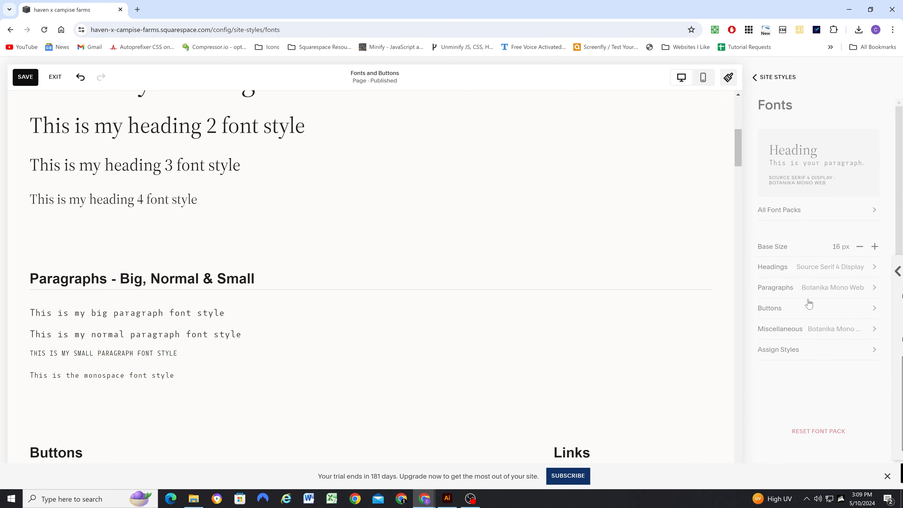
Assign the Paragraph style to the header button and return to the list of assigned styles
click(800, 352)
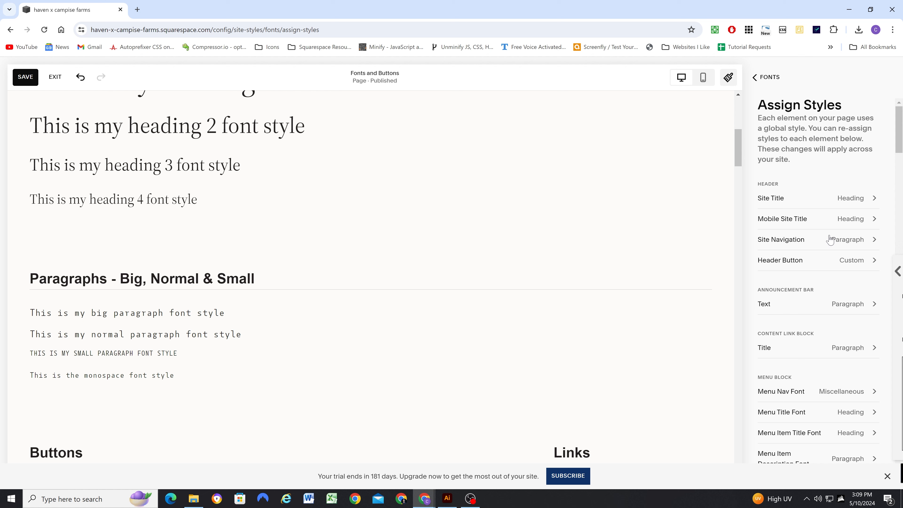
click(823, 261)
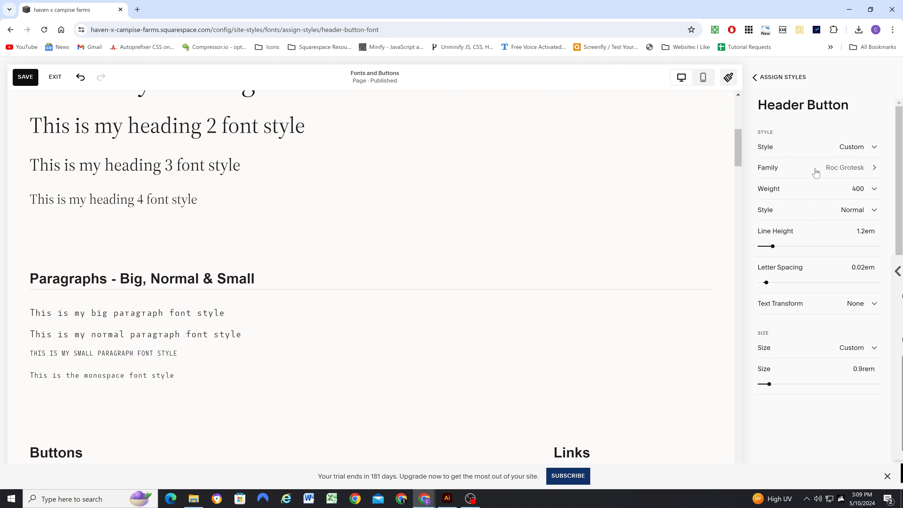
click(847, 146)
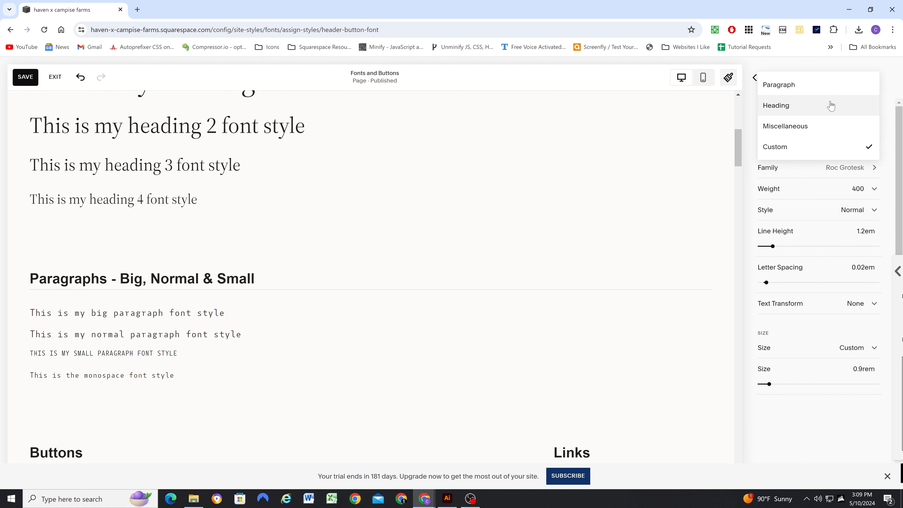
click(823, 86)
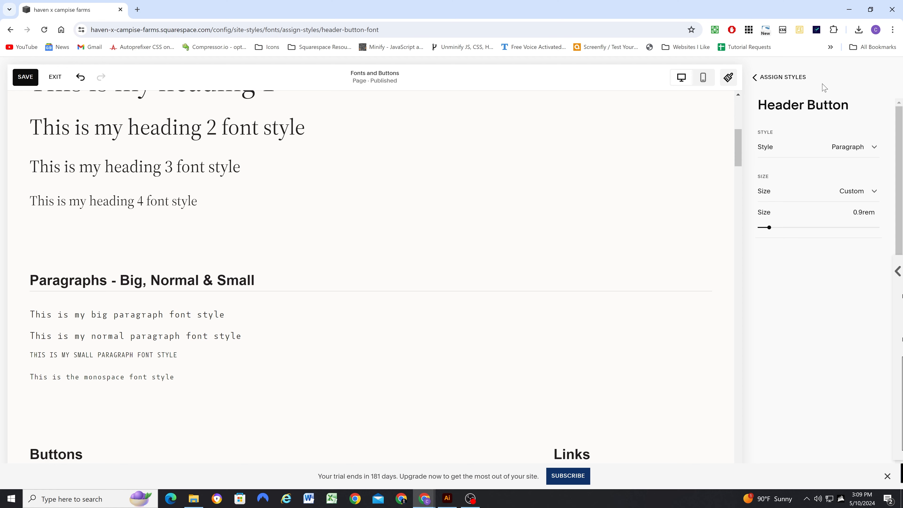
click(784, 79)
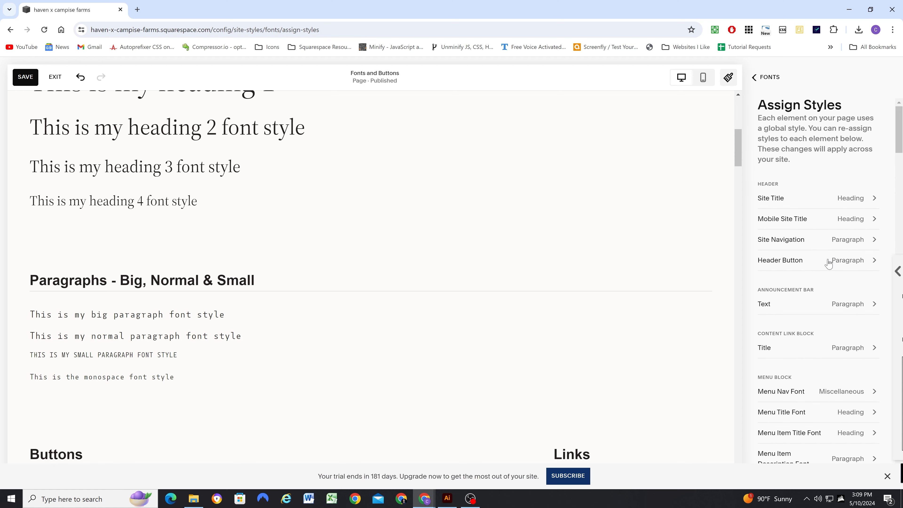
Review the font styles assigned to the site's elements, from header through course lessons, and return to the Fonts settings
scroll(125, 248, up, 3)
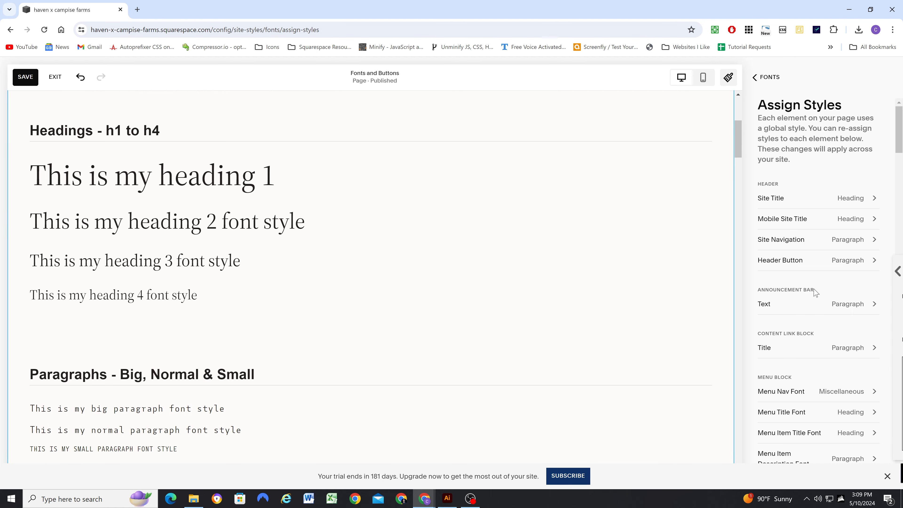
scroll(812, 281, down, 2)
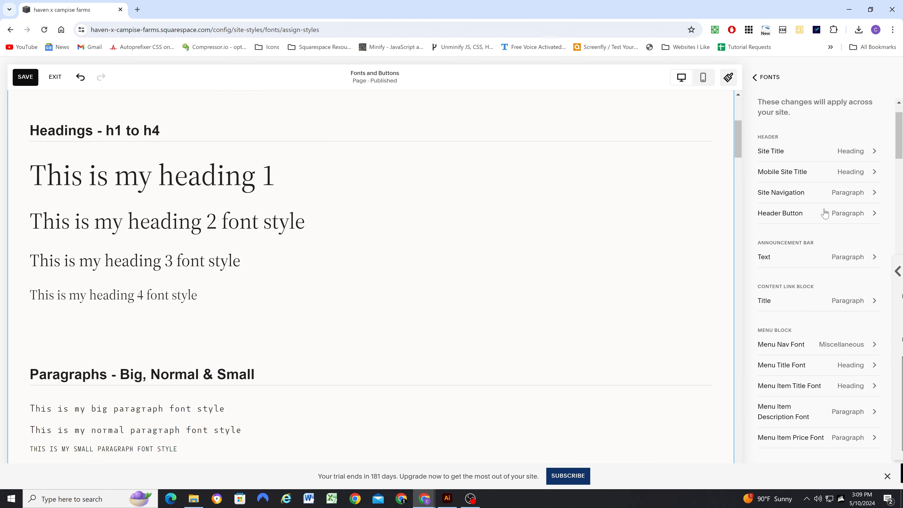
scroll(843, 257, down, 7)
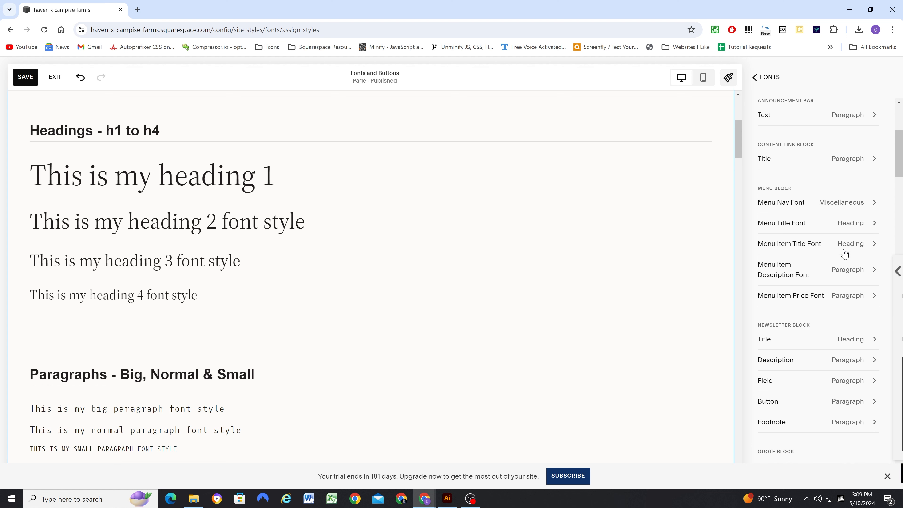
scroll(836, 310, down, 12)
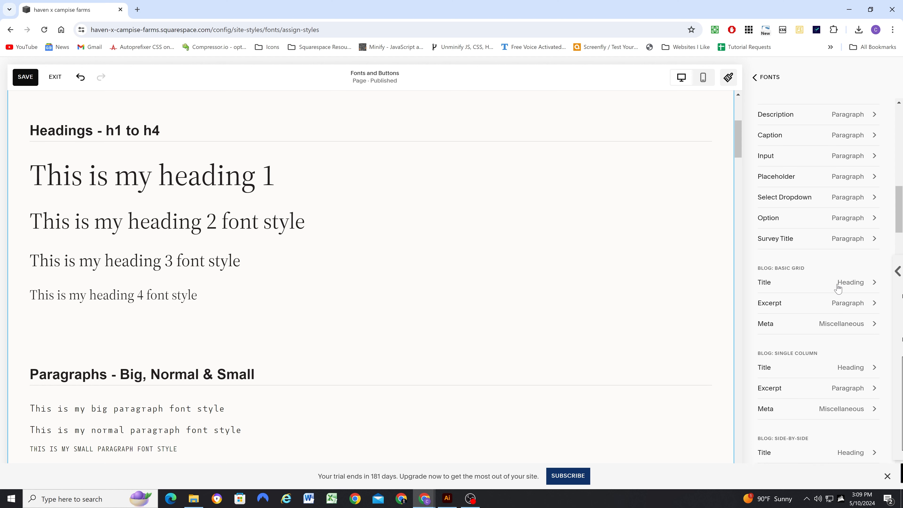
scroll(839, 289, down, 12)
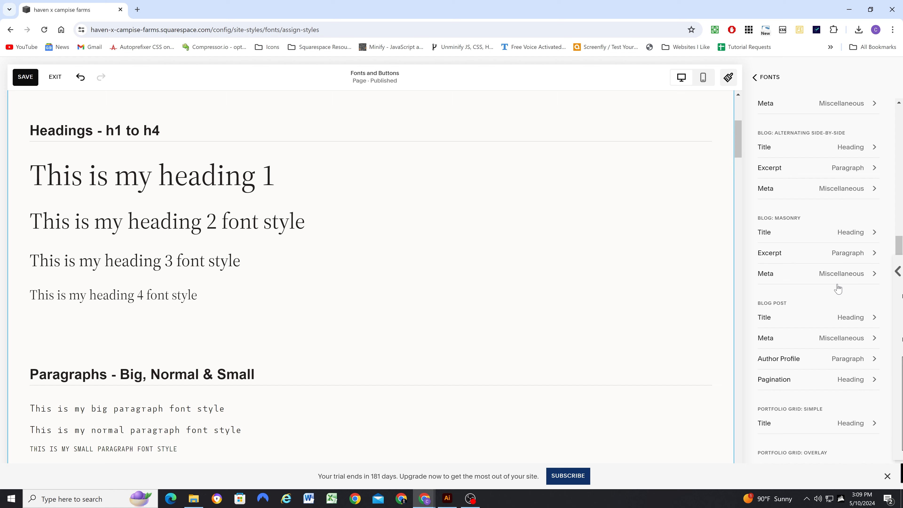
scroll(837, 289, down, 12)
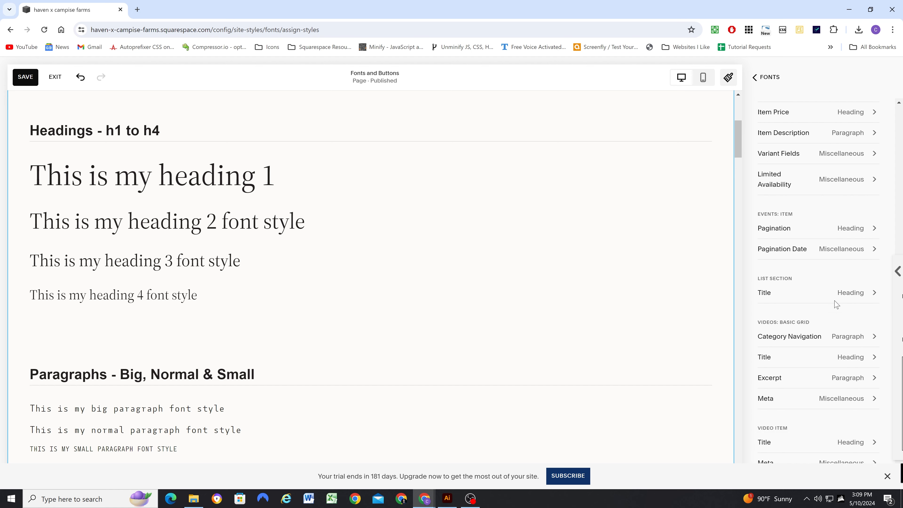
scroll(833, 310, down, 10)
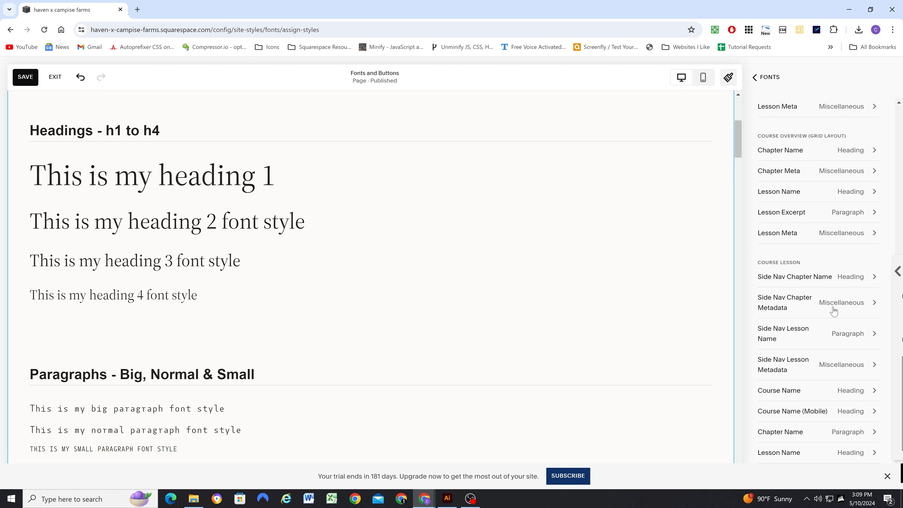
scroll(840, 347, up, 20)
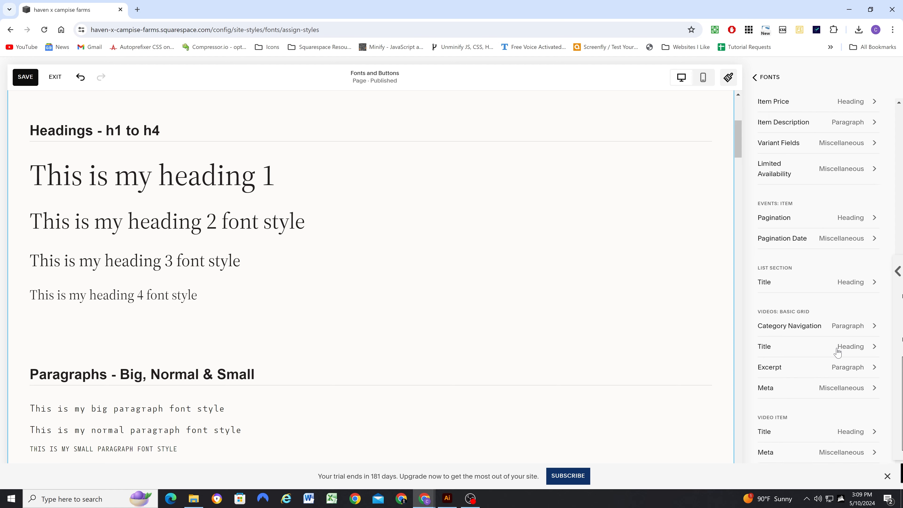
click(766, 81)
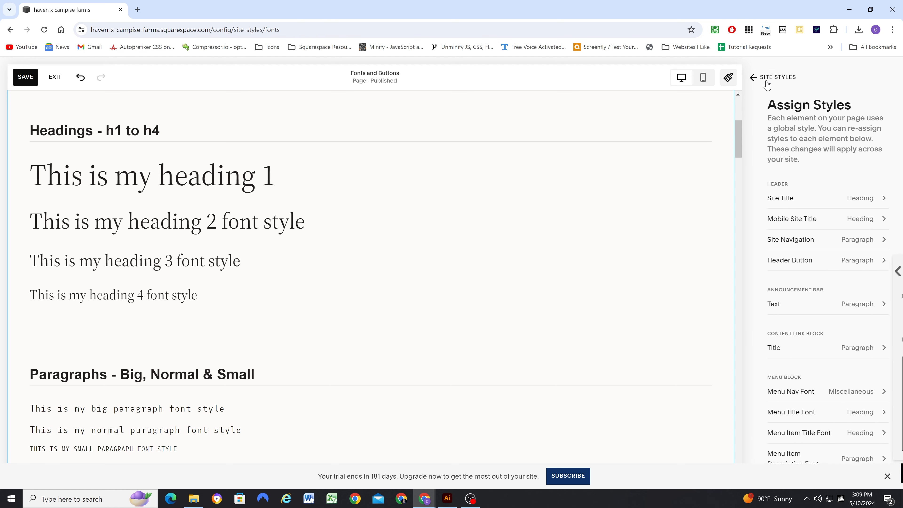
Recheck the style guide's fonts in the headings' family settings and return to the Fonts settings
click(816, 272)
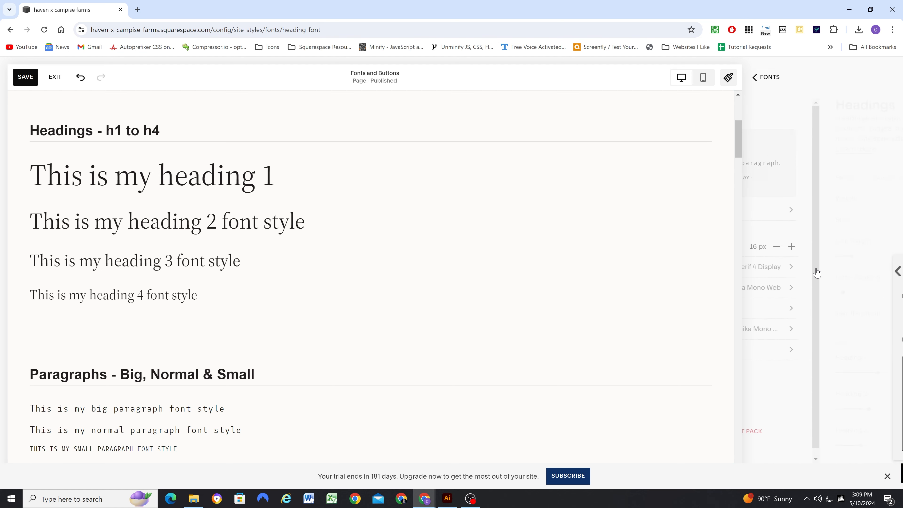
click(814, 177)
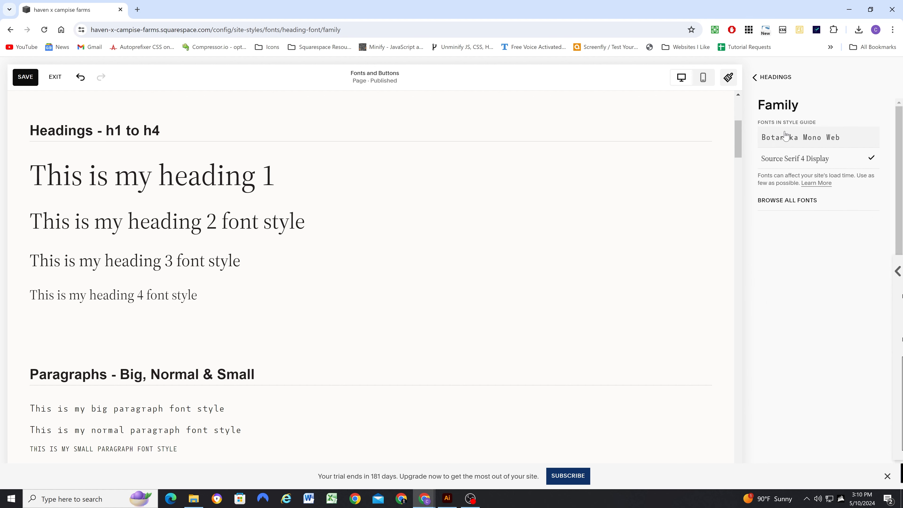
click(761, 78)
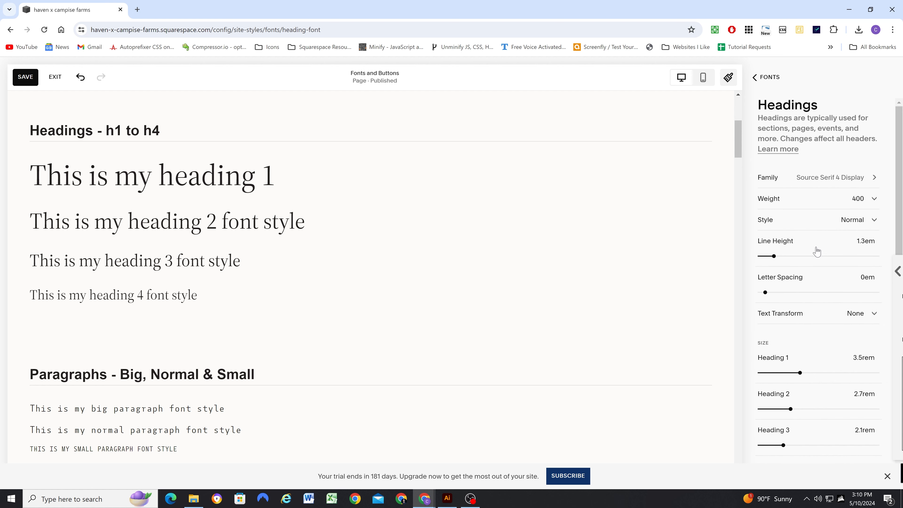
click(769, 78)
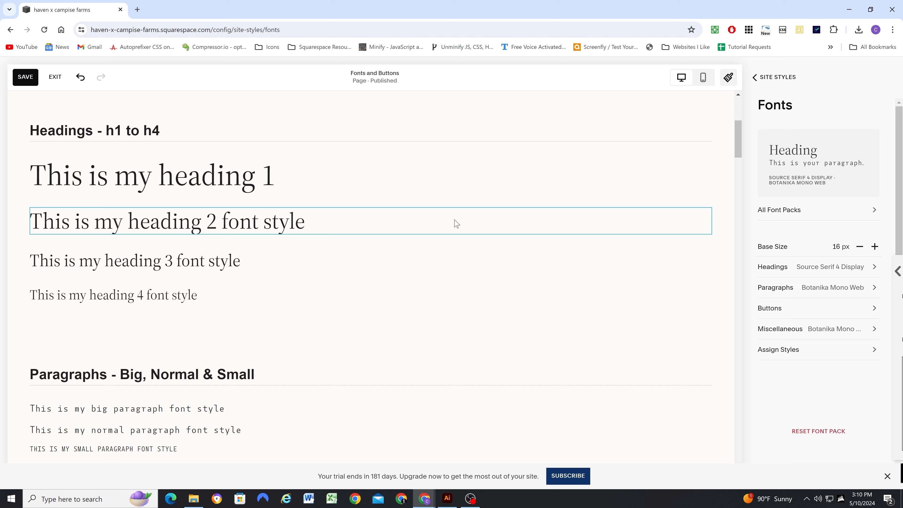
Examine the headings, paragraphs, buttons and links on the Fonts and Buttons page across its color themes
scroll(284, 210, up, 4)
scroll(286, 240, down, 2)
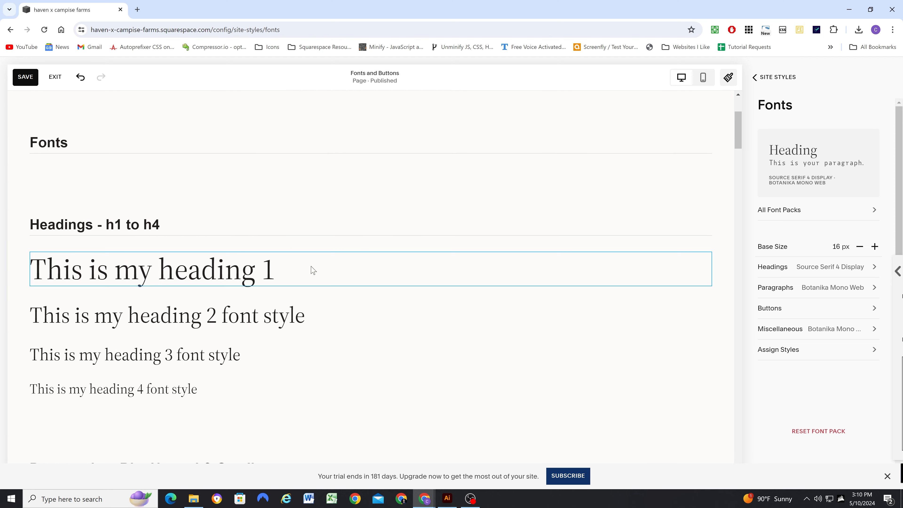
scroll(312, 271, down, 10)
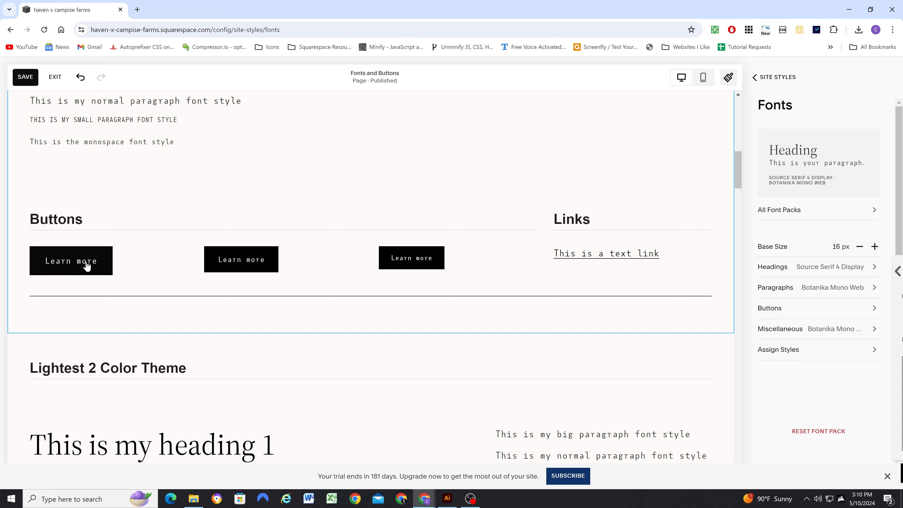
scroll(460, 307, down, 6)
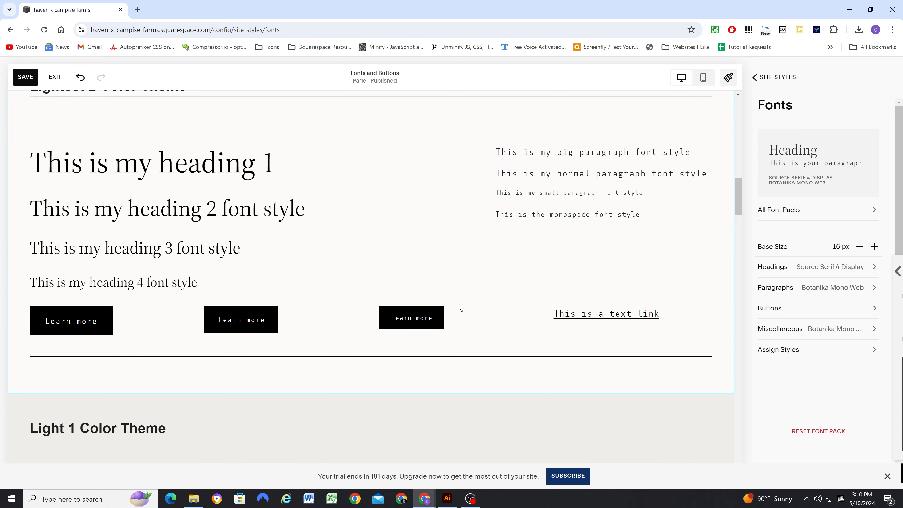
scroll(346, 249, down, 6)
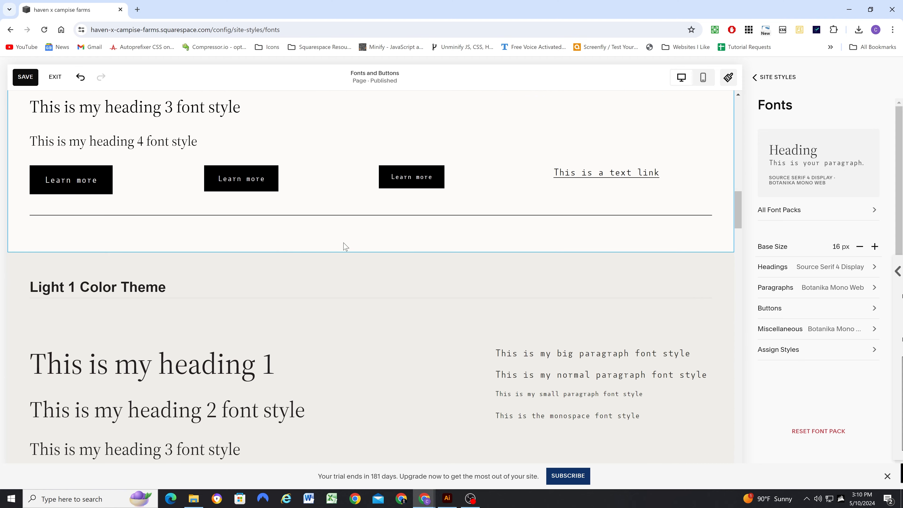
scroll(347, 264, up, 15)
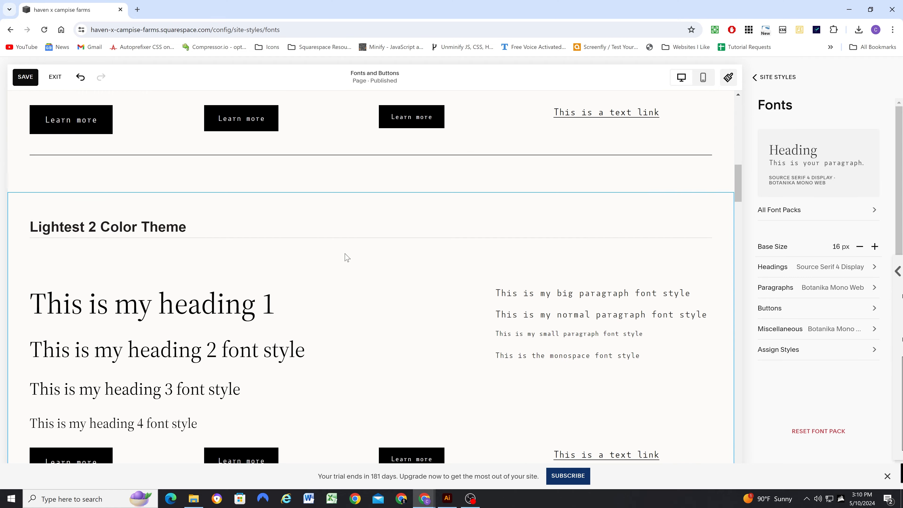
scroll(344, 256, down, 5)
scroll(343, 256, down, 20)
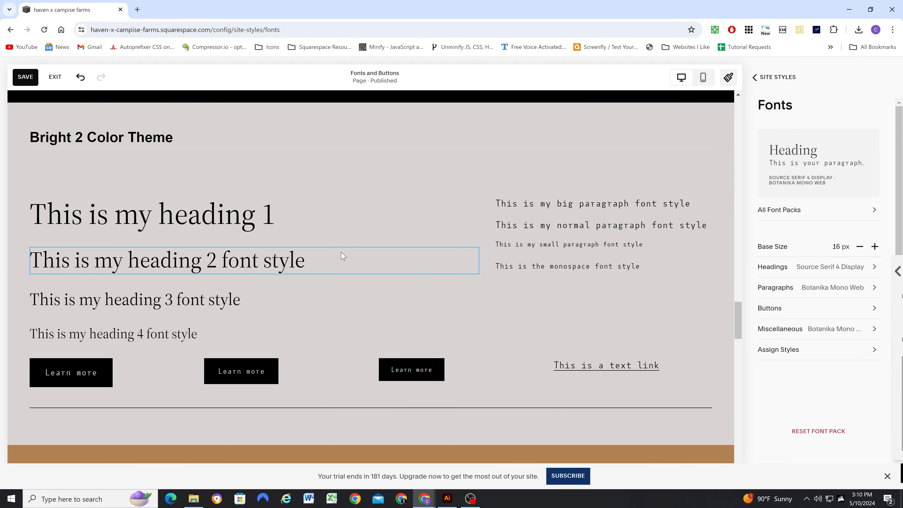
scroll(340, 254, down, 4)
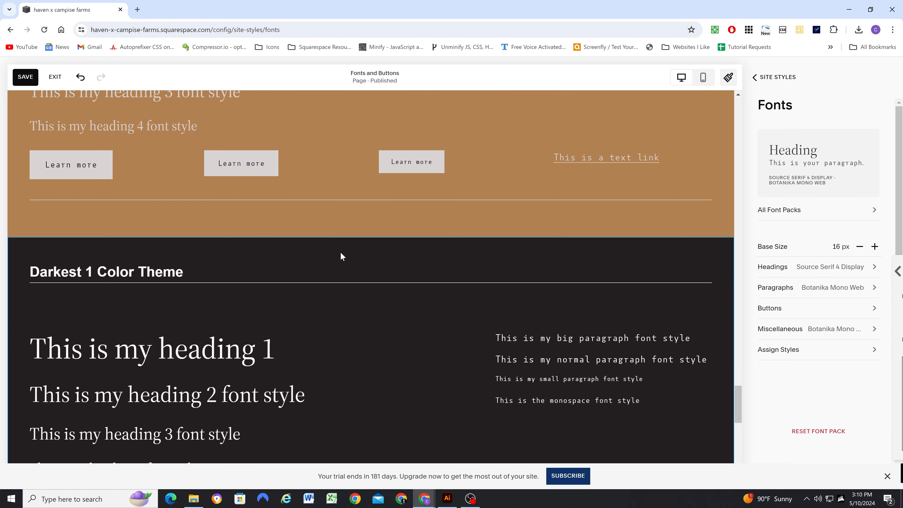
scroll(340, 252, up, 5)
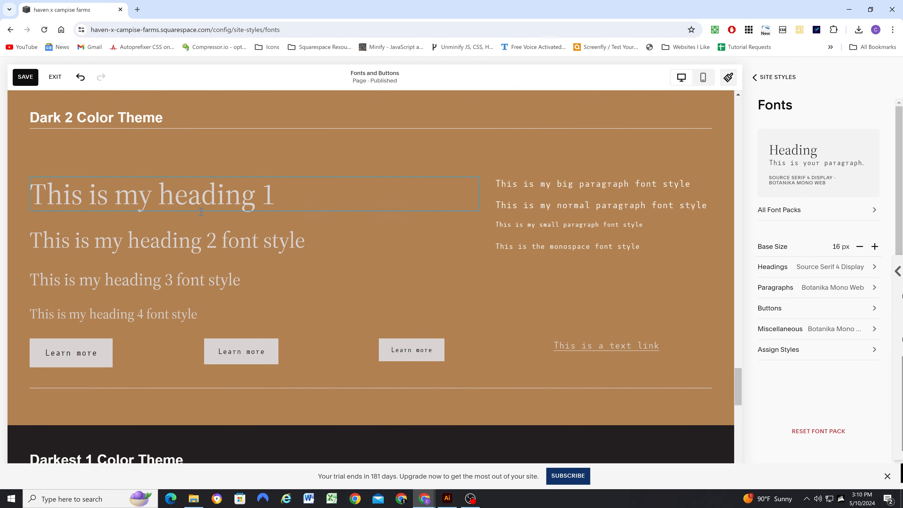
scroll(202, 211, up, 3)
scroll(219, 230, down, 3)
Switch to the Illustrator homepage mockup and check the fill color of the "You are home" heading text
click(447, 498)
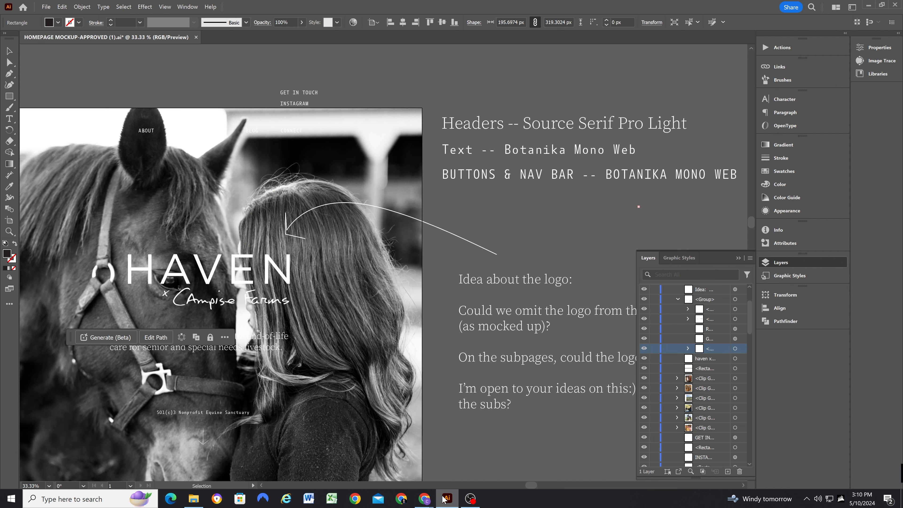
scroll(385, 371, down, 6)
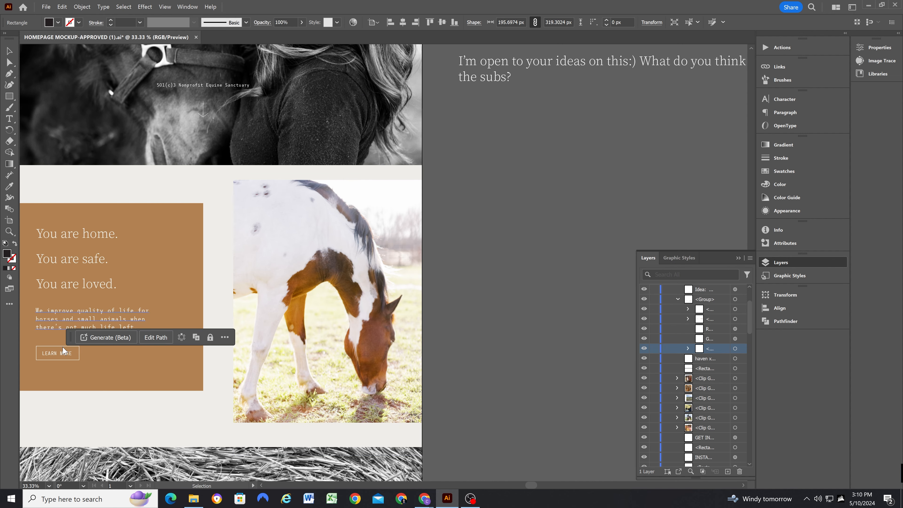
click(82, 262)
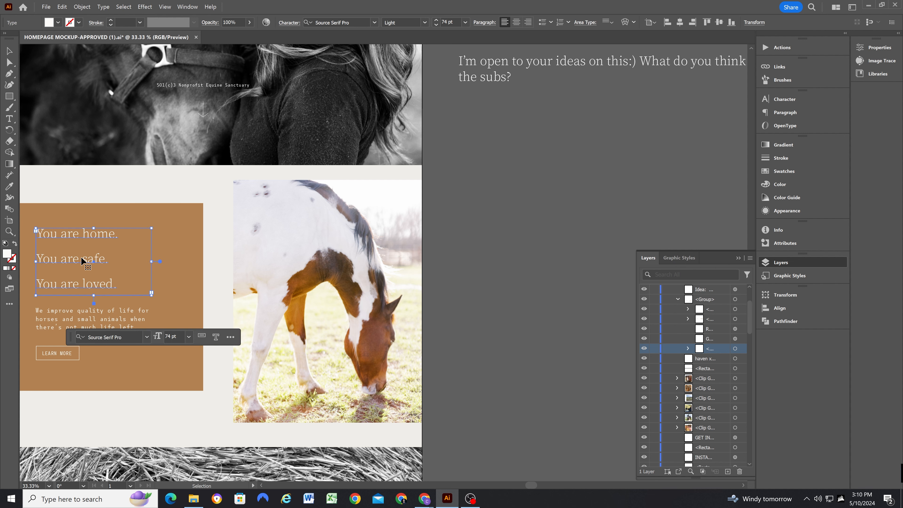
scroll(86, 263, up, 5)
scroll(275, 261, down, 3)
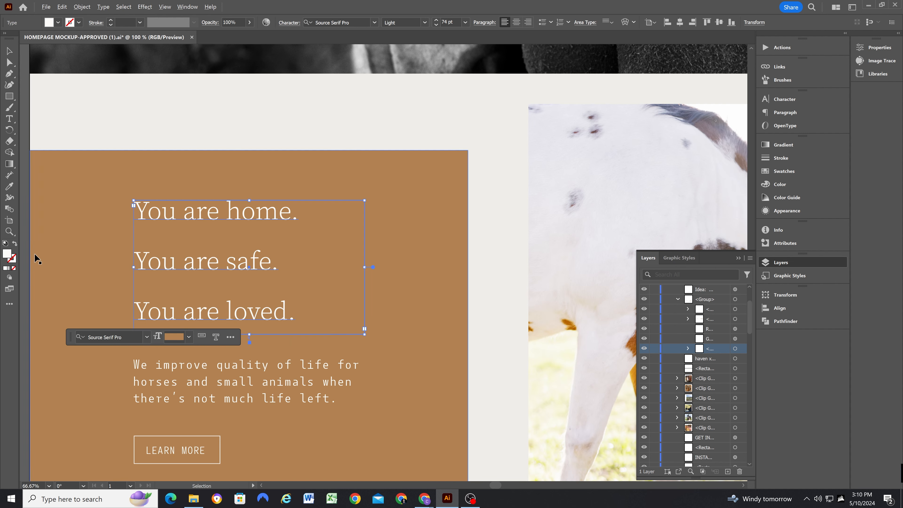
double_click(8, 254)
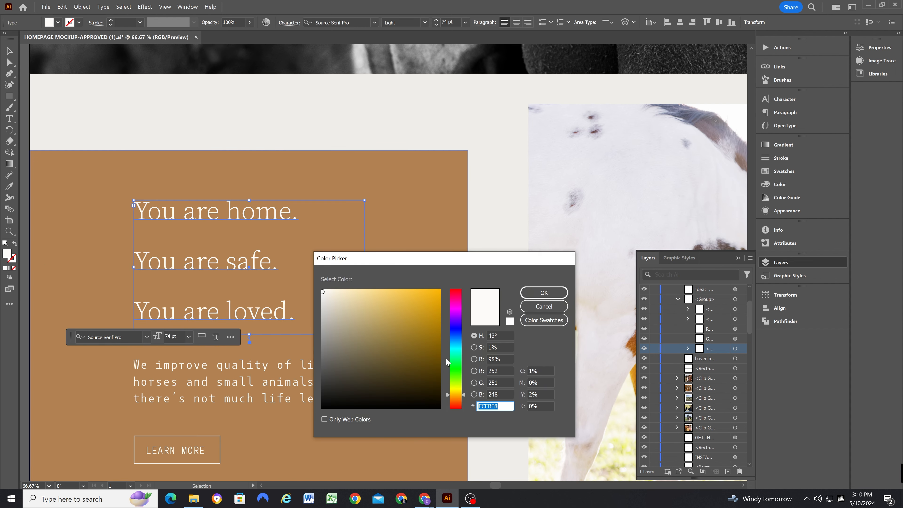
click(544, 292)
Check the fill color of the lightest brand swatch beside the mockup, and return to the Squarespace site
scroll(391, 276, down, 6)
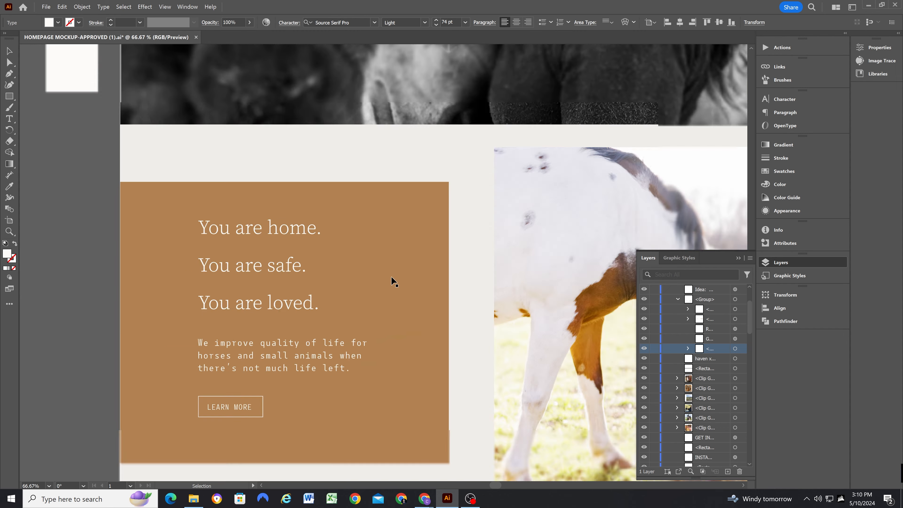
click(337, 240)
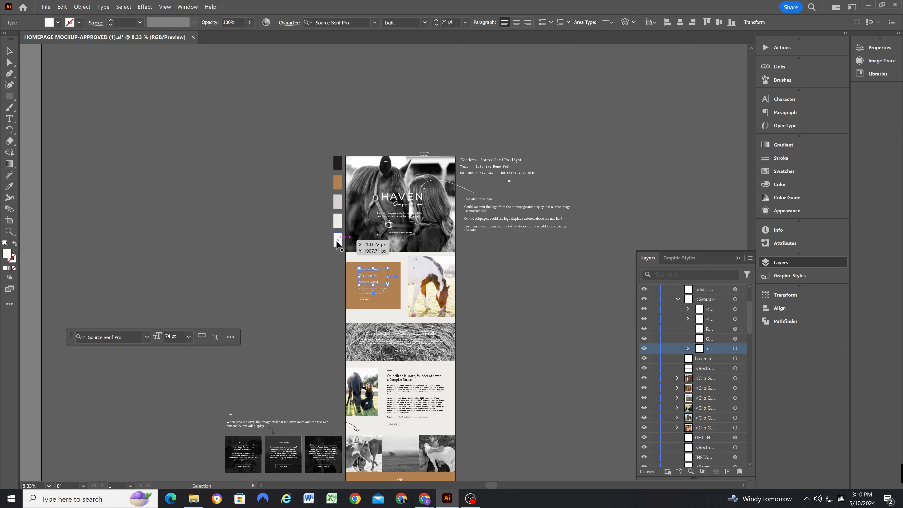
double_click(8, 254)
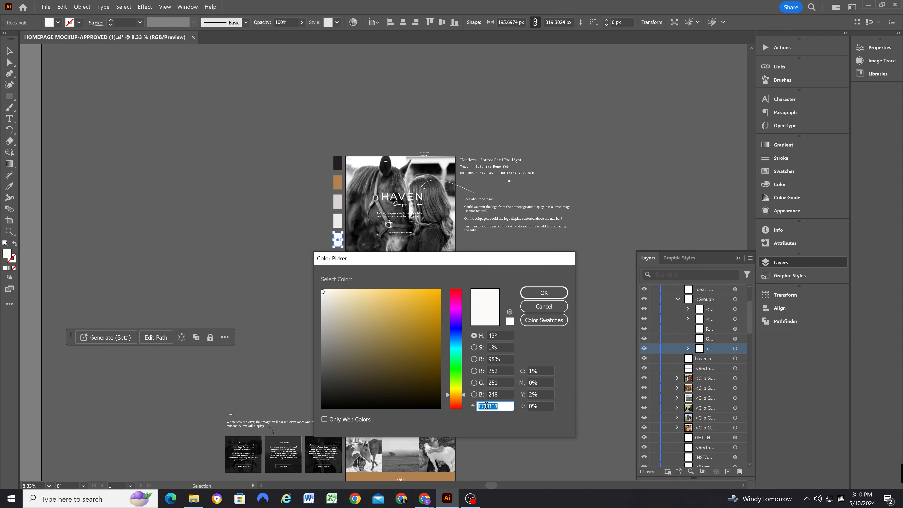
click(539, 293)
click(304, 266)
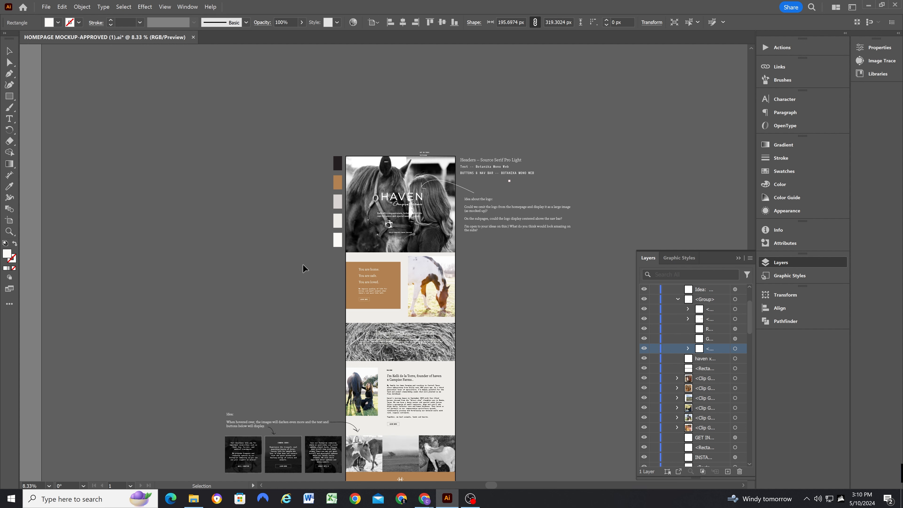
click(868, 7)
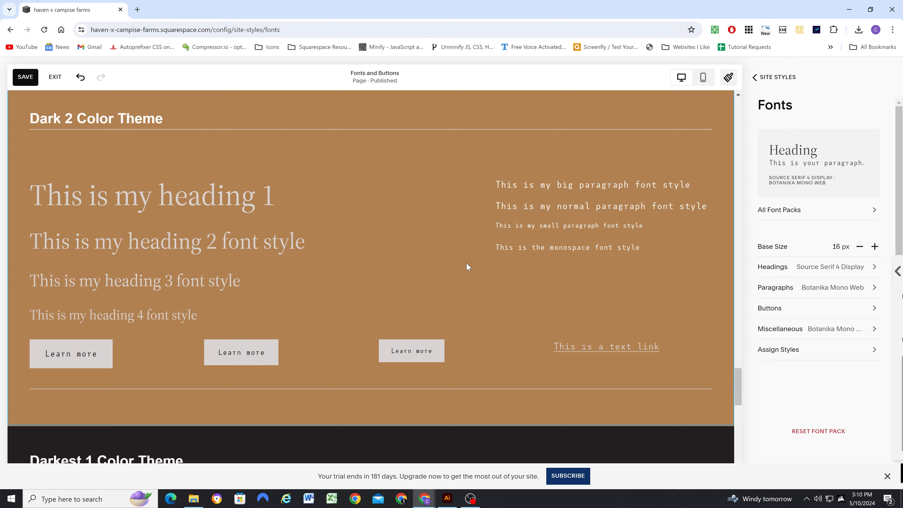
Go from the Fonts settings to the site's Colors settings and open the Dark 1 color theme for editing
scroll(464, 260, up, 2)
scroll(461, 254, down, 1)
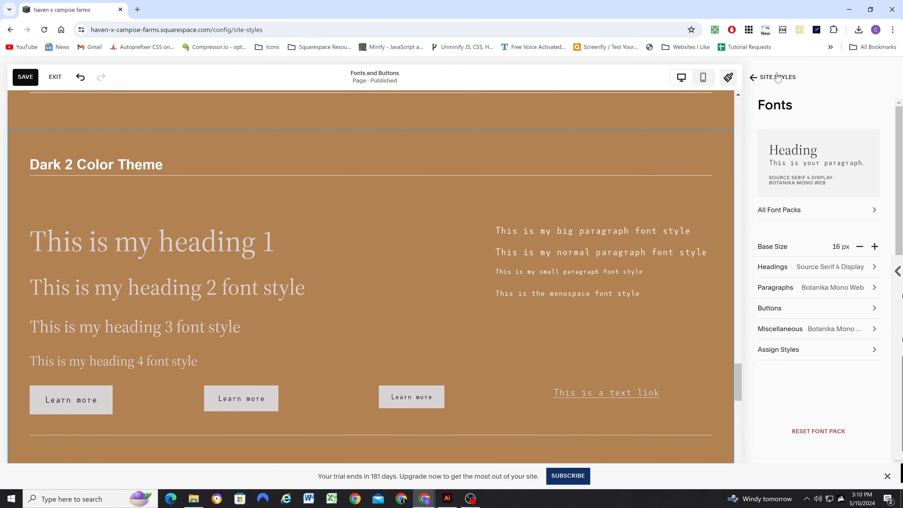
click(778, 77)
click(818, 237)
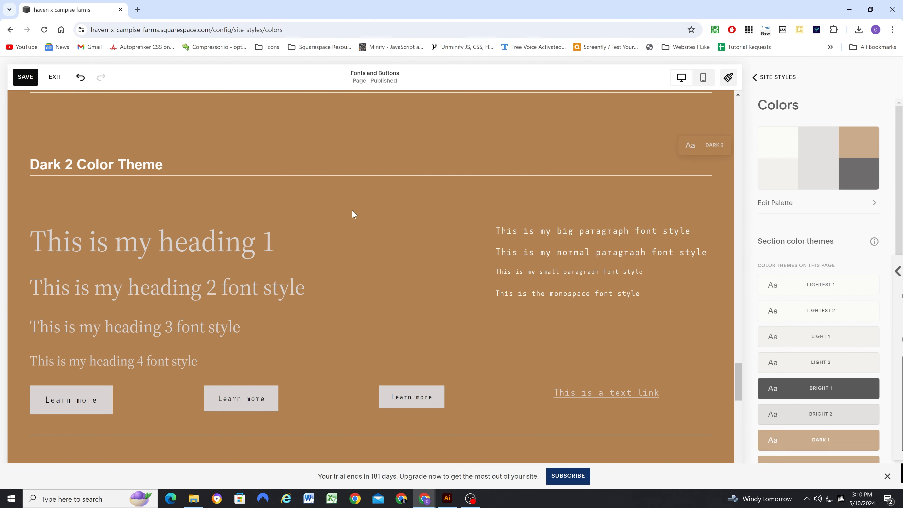
scroll(833, 376, down, 2)
click(869, 354)
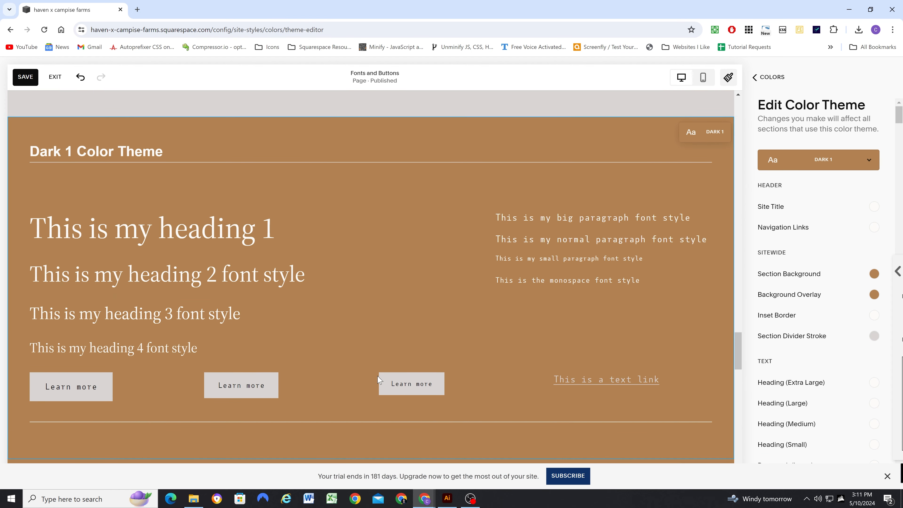
Set Dark 1's Text Links on Background, Heading Links and Text Links to the palette's lightest off-white
scroll(812, 330, down, 8)
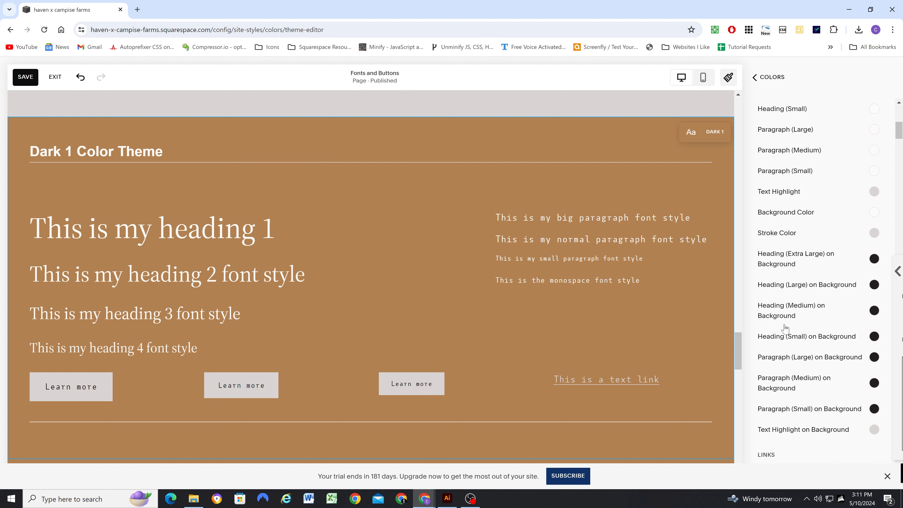
scroll(786, 326, down, 3)
scroll(793, 315, down, 4)
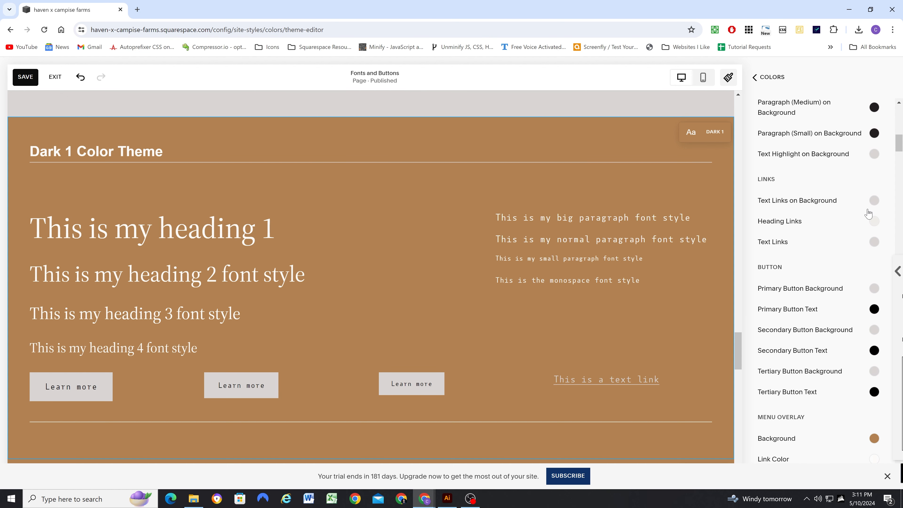
click(874, 201)
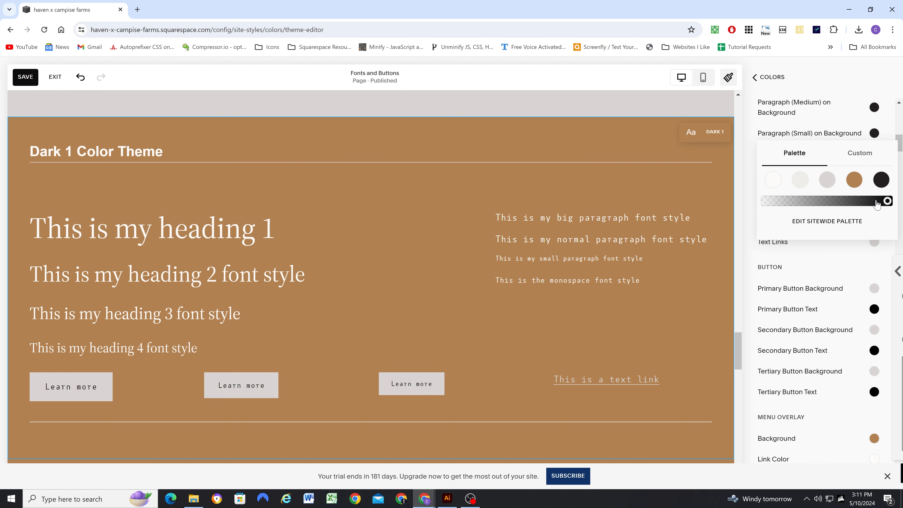
click(774, 180)
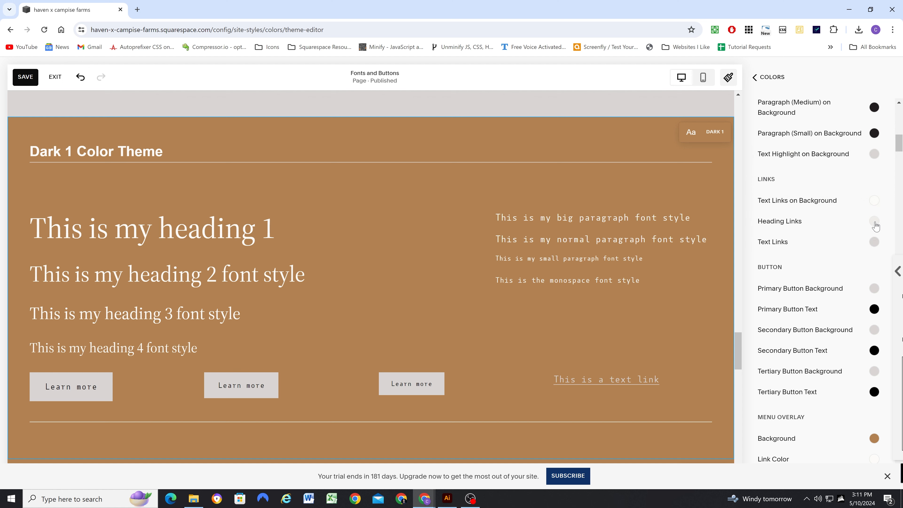
click(875, 222)
click(772, 199)
click(875, 242)
click(772, 221)
Set Dark 1's Primary and Secondary Button Backgrounds to the palette's lightest off-white
click(874, 289)
click(772, 266)
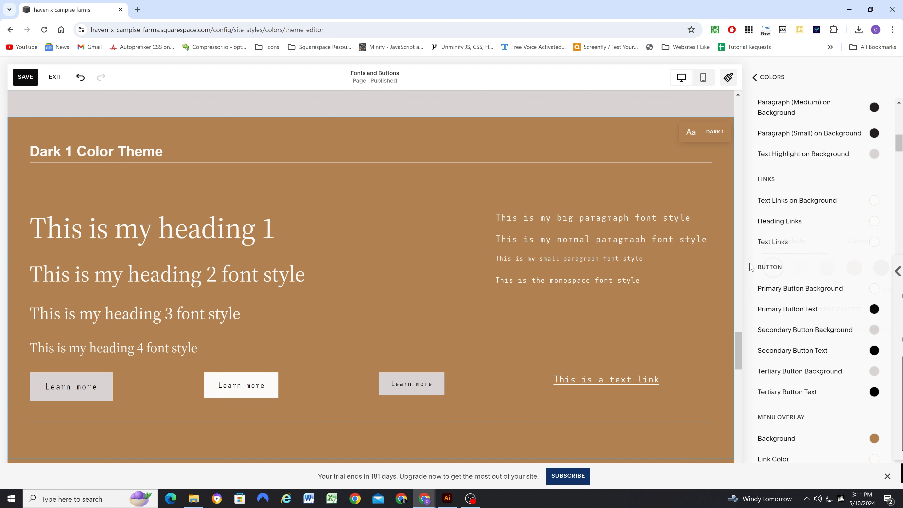
click(874, 330)
click(772, 308)
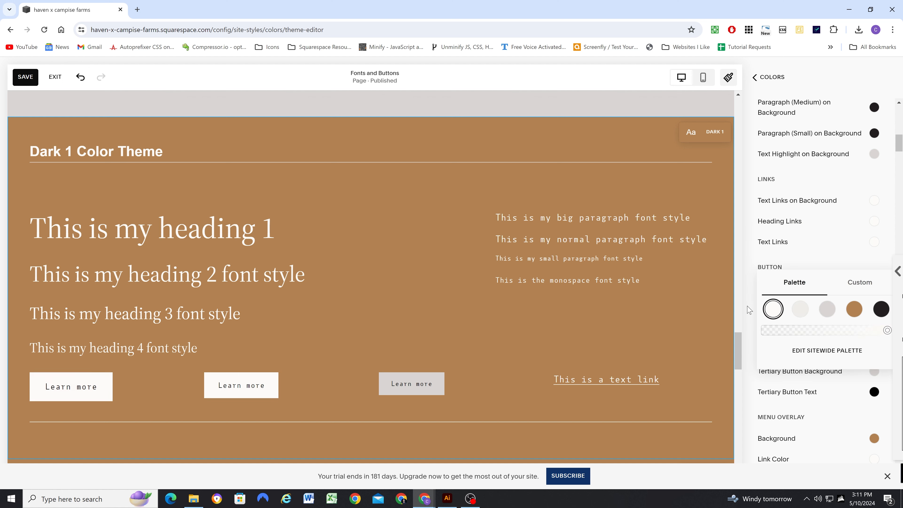
Set Dark 1's Primary and Secondary Button Text to the palette's near-black color
click(875, 309)
click(880, 290)
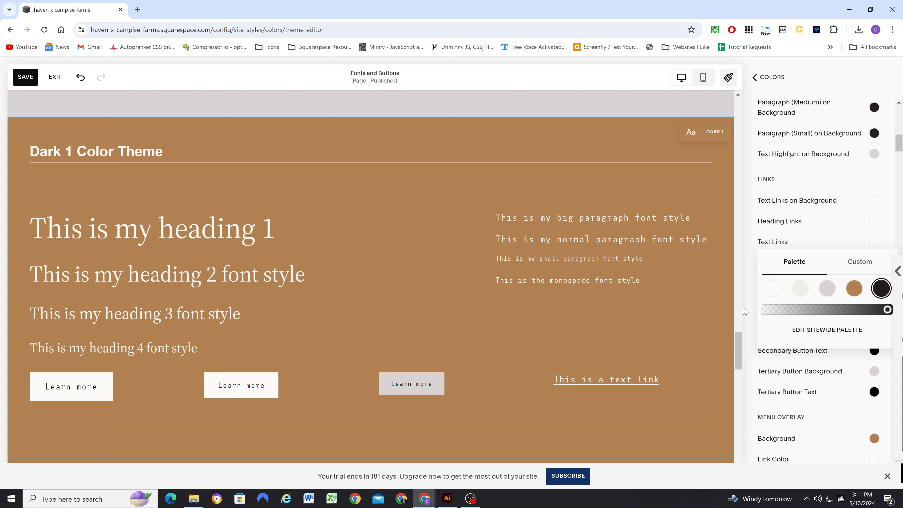
click(750, 303)
click(874, 350)
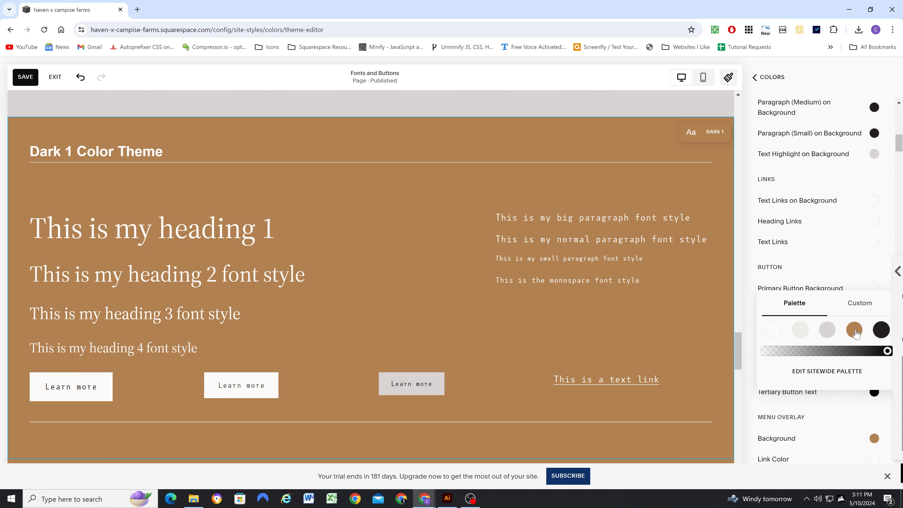
click(881, 330)
click(750, 330)
Set Dark 1's Tertiary Button Background to the palette's lightest off-white and its Tertiary Button Text to near-black
click(872, 371)
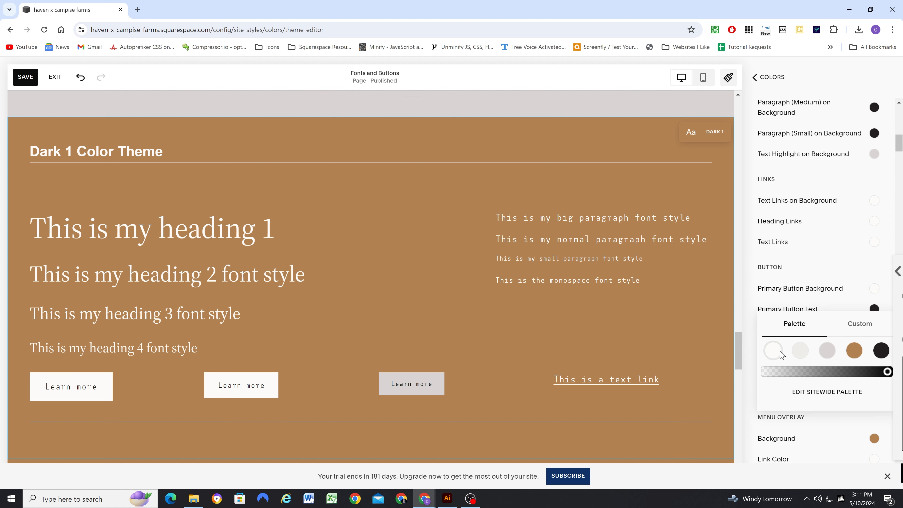
click(773, 351)
click(752, 356)
scroll(829, 329, down, 3)
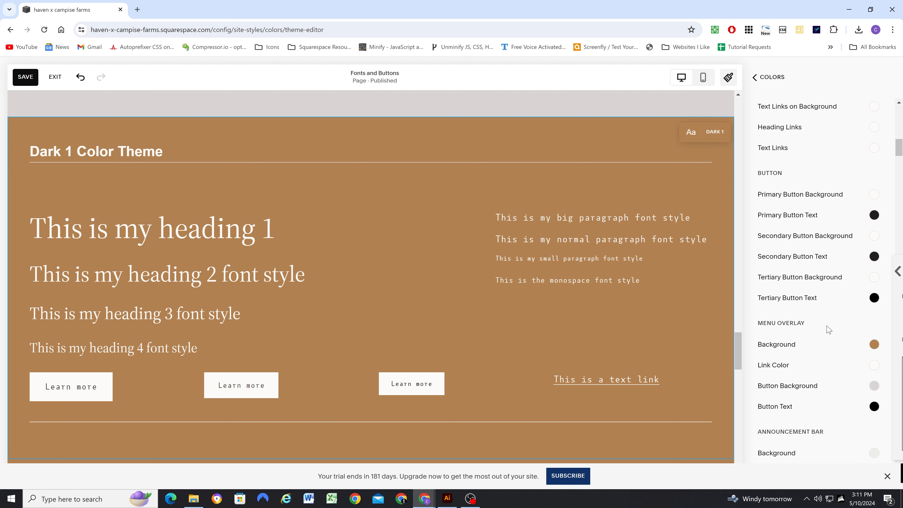
click(874, 298)
Leave the Dark 1 theme and open the Dark 2 color theme for editing
scroll(758, 287, down, 3)
scroll(421, 298, down, 10)
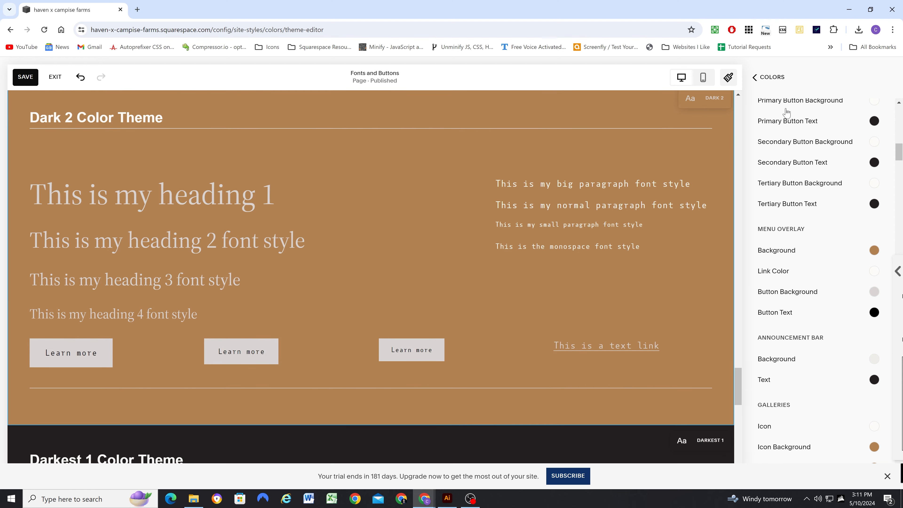
click(763, 79)
scroll(853, 320, down, 3)
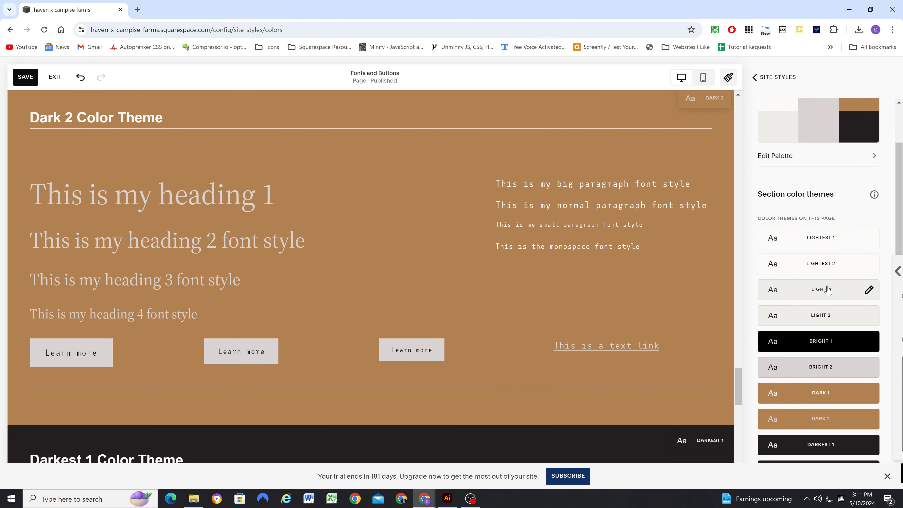
click(869, 379)
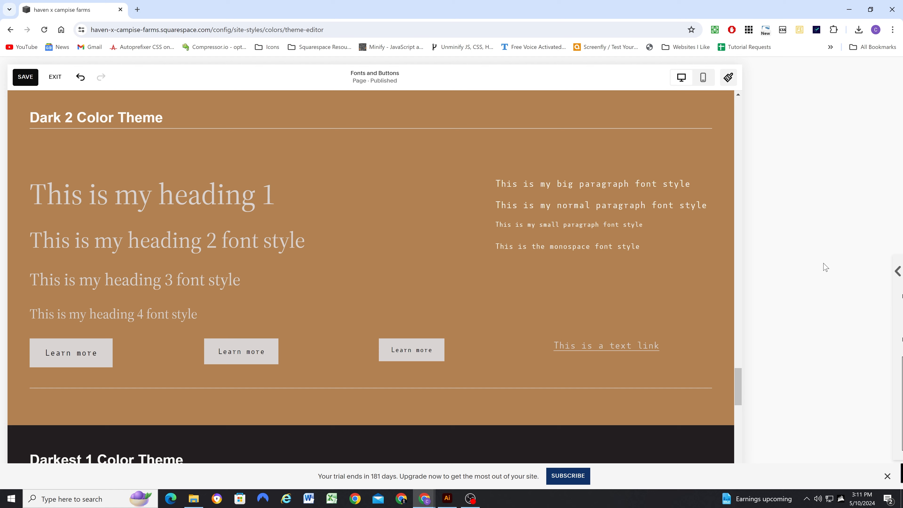
scroll(872, 231, down, 1)
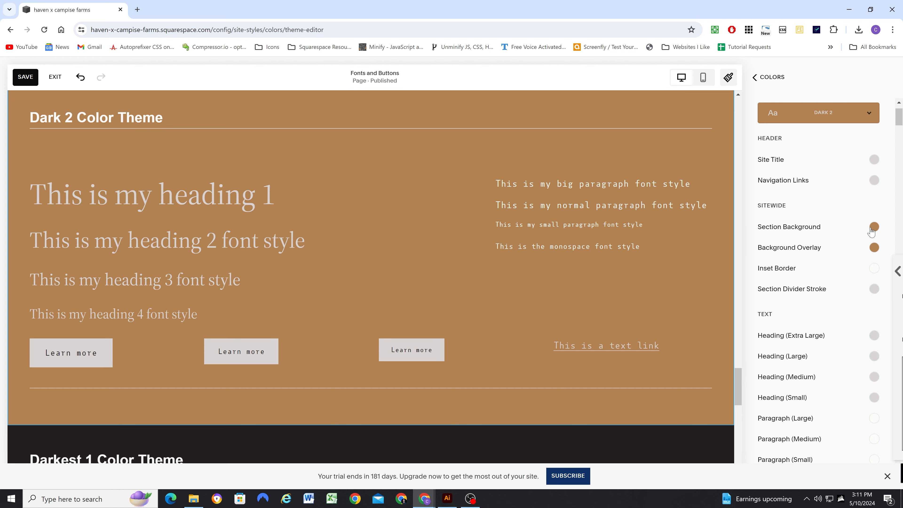
Set Dark 2's Site Title, Navigation Links and Section Divider Stroke to the palette's lightest off-white, and check the Inset Border color
click(874, 159)
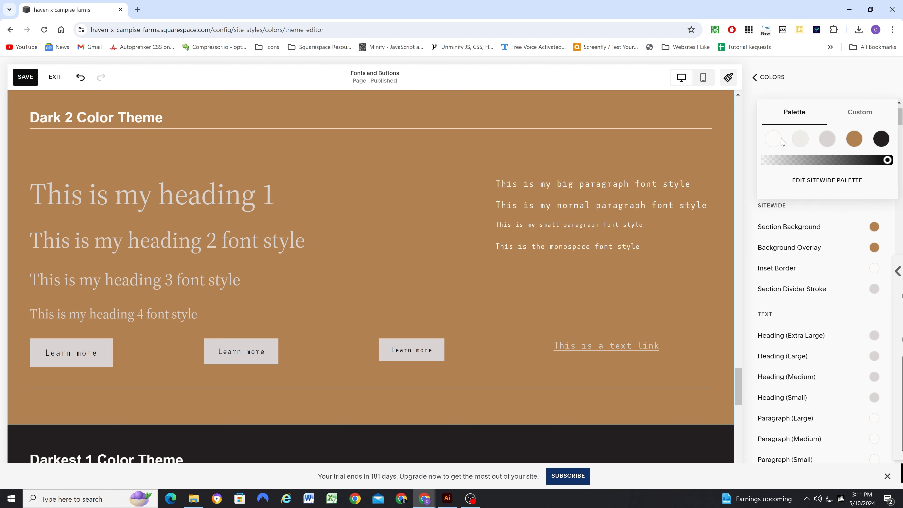
click(751, 147)
click(874, 180)
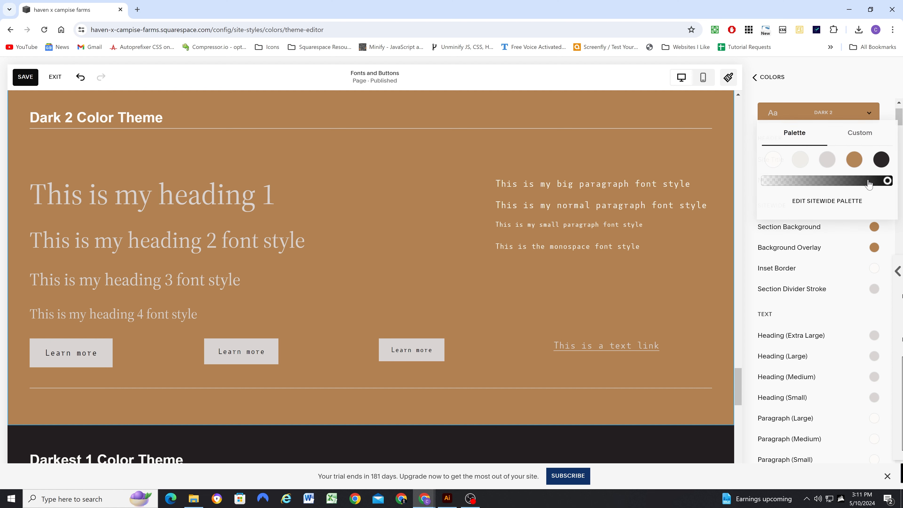
click(753, 170)
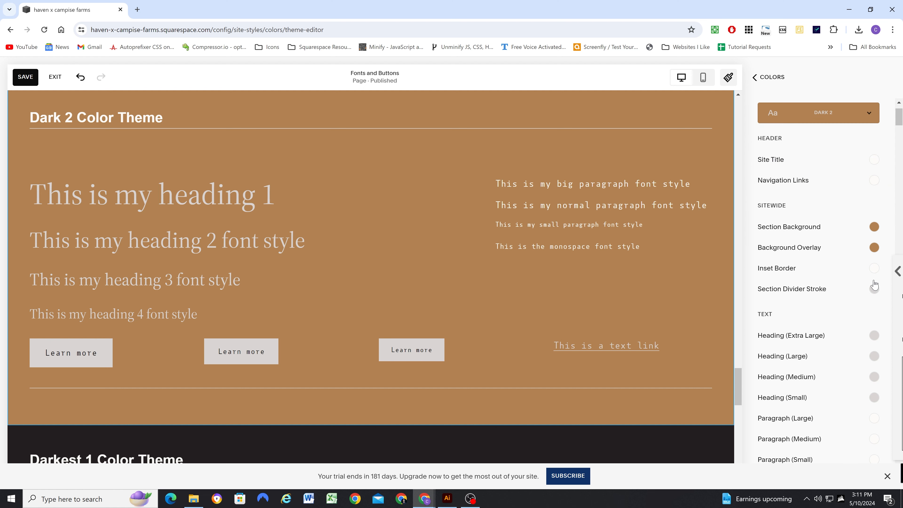
click(874, 289)
click(754, 272)
click(875, 268)
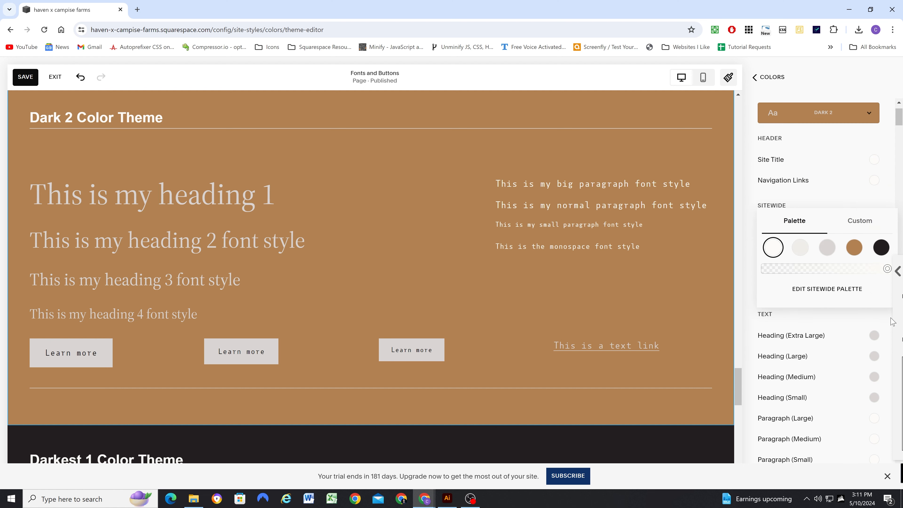
Set Dark 2's Extra Large, Large and Medium Heading colors to the palette's lightest off-white
click(876, 337)
click(760, 321)
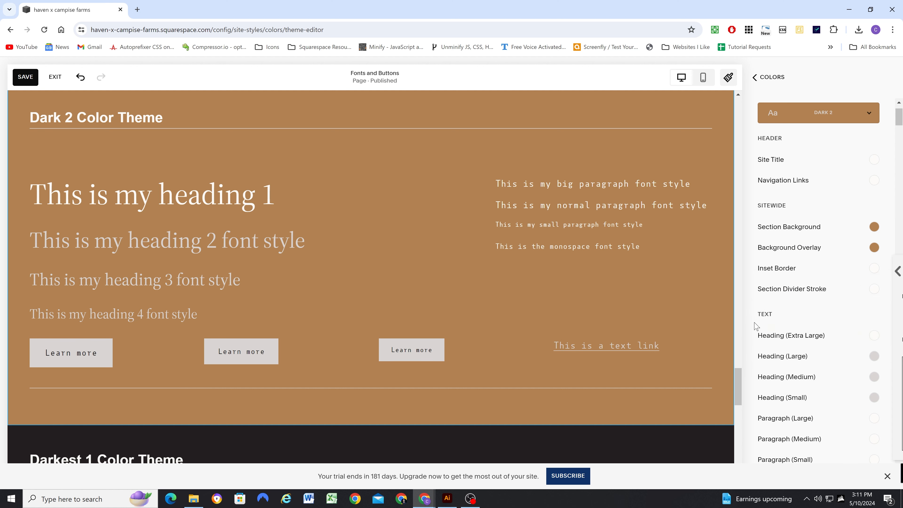
scroll(817, 285, down, 3)
click(874, 195)
click(774, 242)
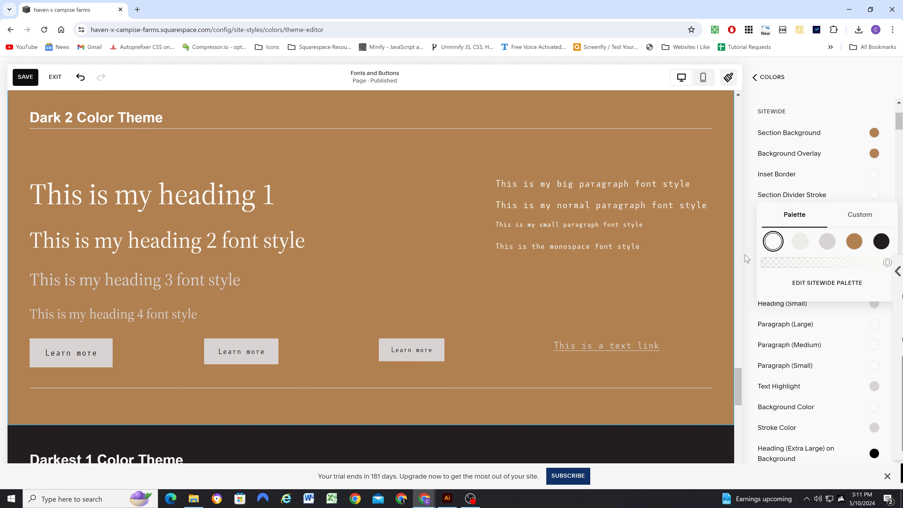
click(875, 283)
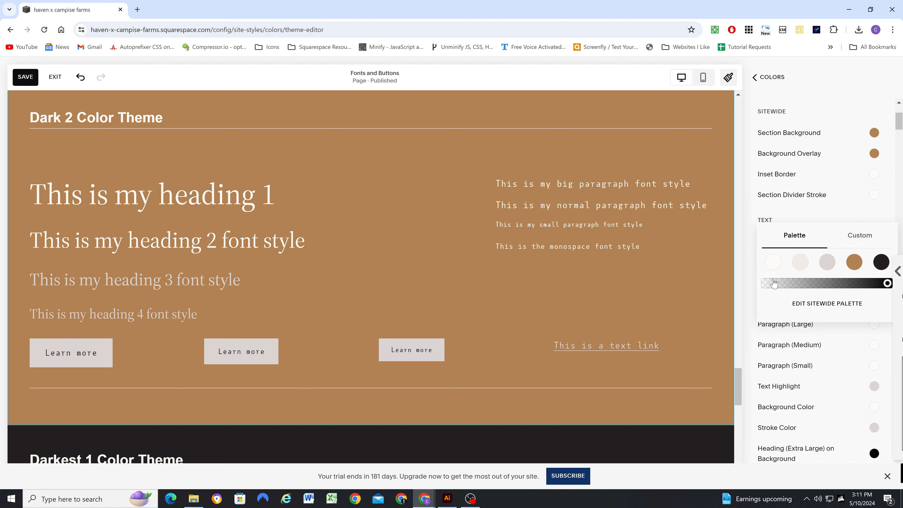
click(754, 274)
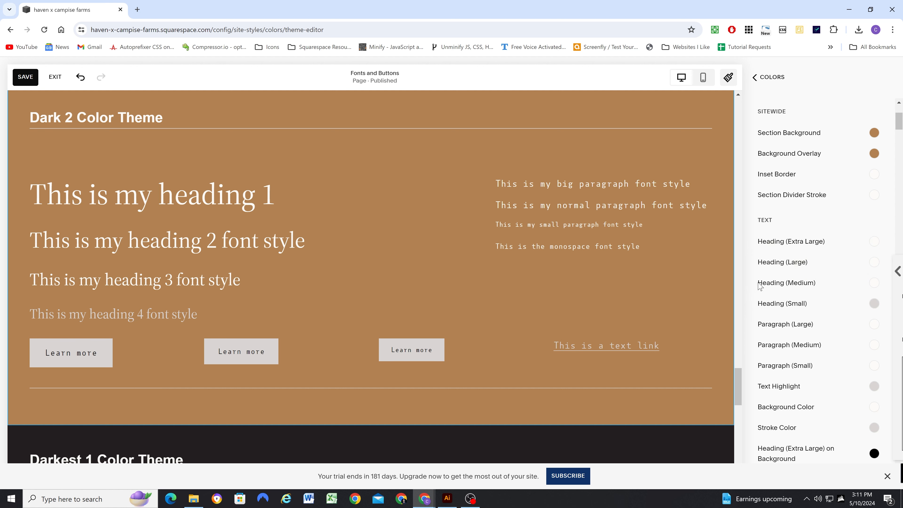
Set Dark 2's Small Heading and Text Links colors to the palette's lightest off-white
click(874, 303)
click(774, 283)
scroll(752, 297, down, 3)
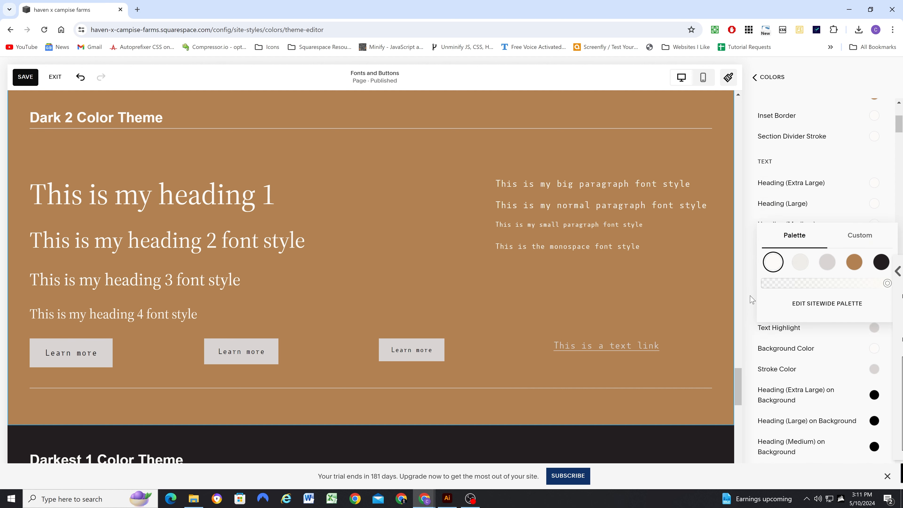
scroll(756, 318, down, 1)
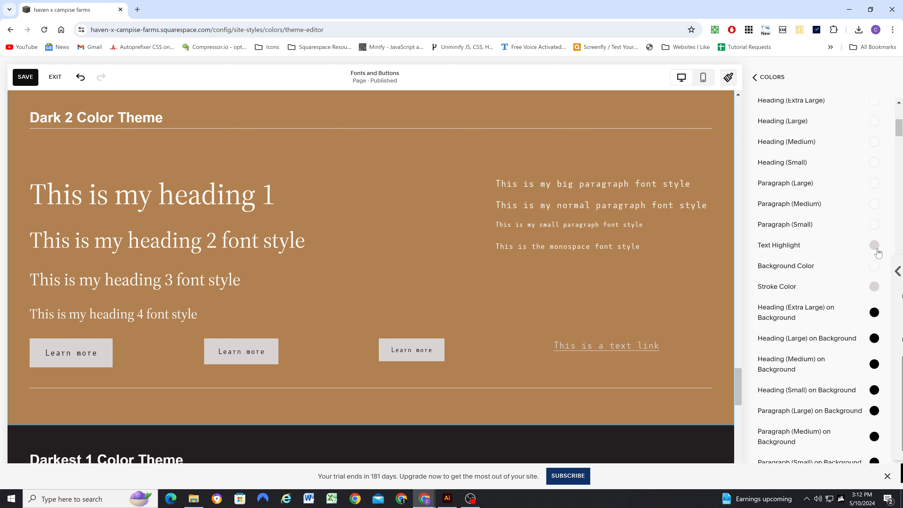
scroll(877, 294, down, 4)
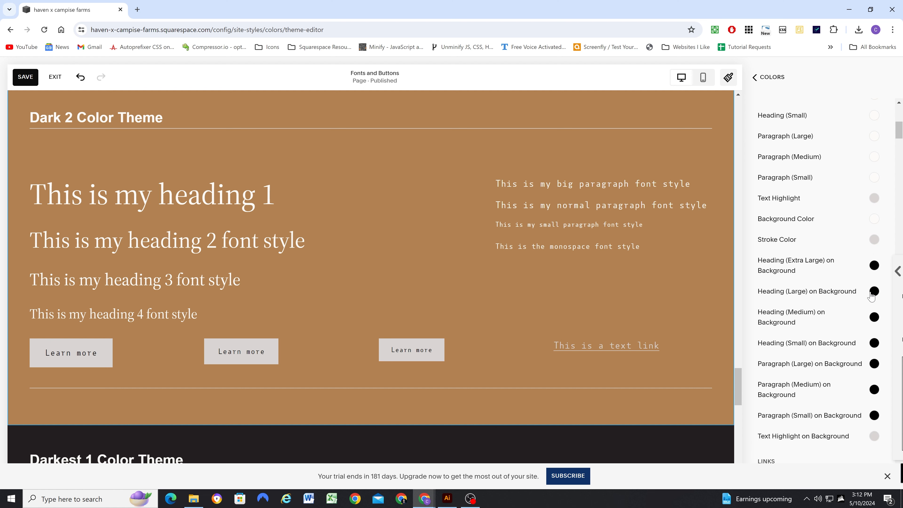
scroll(852, 310, down, 1)
click(874, 227)
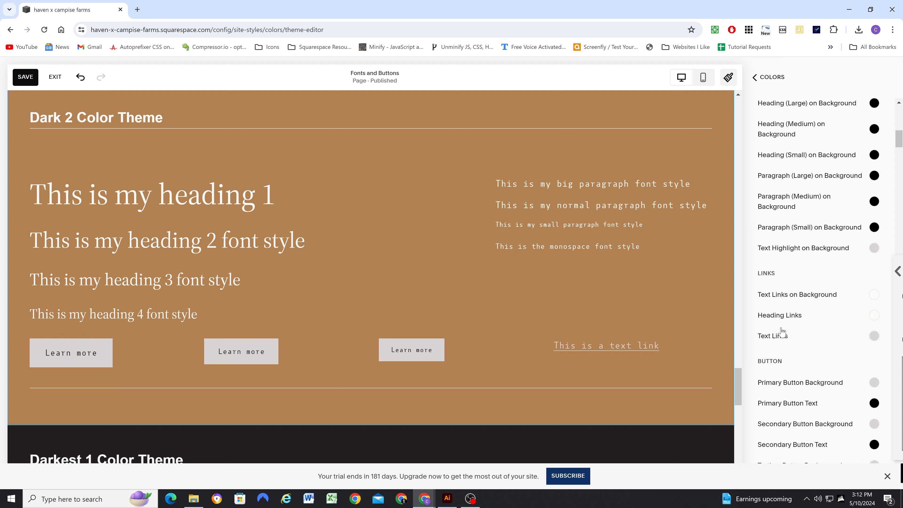
click(874, 336)
click(772, 314)
Set Dark 2's Primary, Secondary and Tertiary Button Backgrounds to the palette's lightest off-white and review the theme's remaining colors
scroll(750, 318, down, 3)
click(874, 242)
click(772, 220)
click(874, 283)
click(772, 262)
click(874, 324)
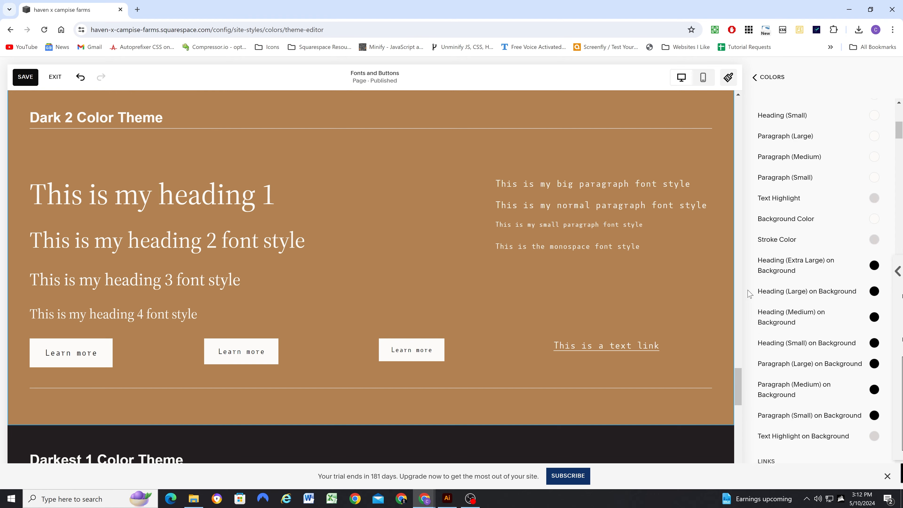
scroll(751, 291, up, 7)
scroll(464, 248, down, 7)
scroll(776, 200, down, 3)
Leave the Dark 2 theme and open the Darkest 1 color theme for editing
click(757, 78)
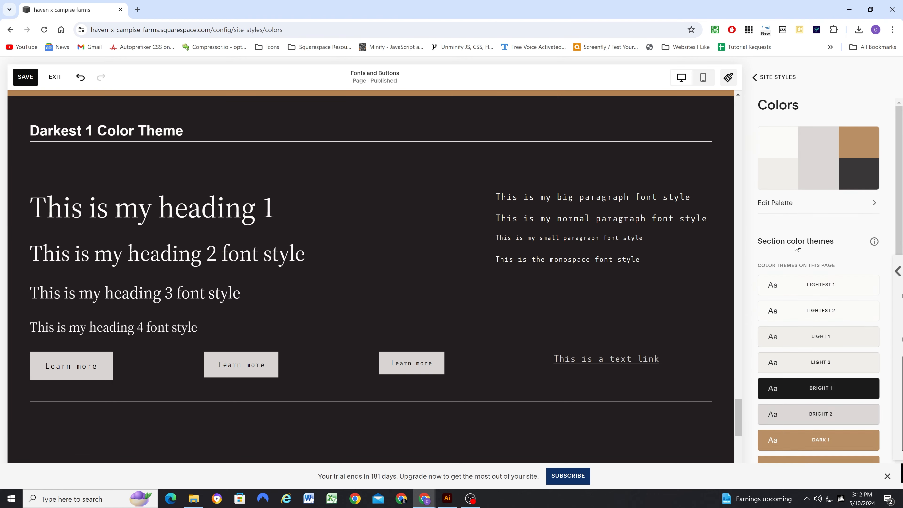
scroll(828, 315, down, 2)
click(870, 405)
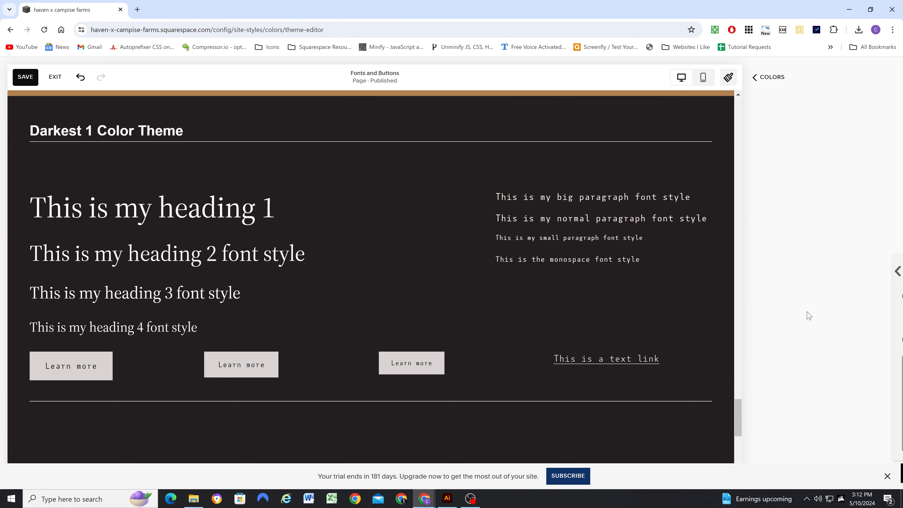
Set Darkest 1's link colors and its Primary, Secondary and Tertiary Button Backgrounds to the palette's lightest off-white
scroll(818, 285, down, 8)
click(875, 248)
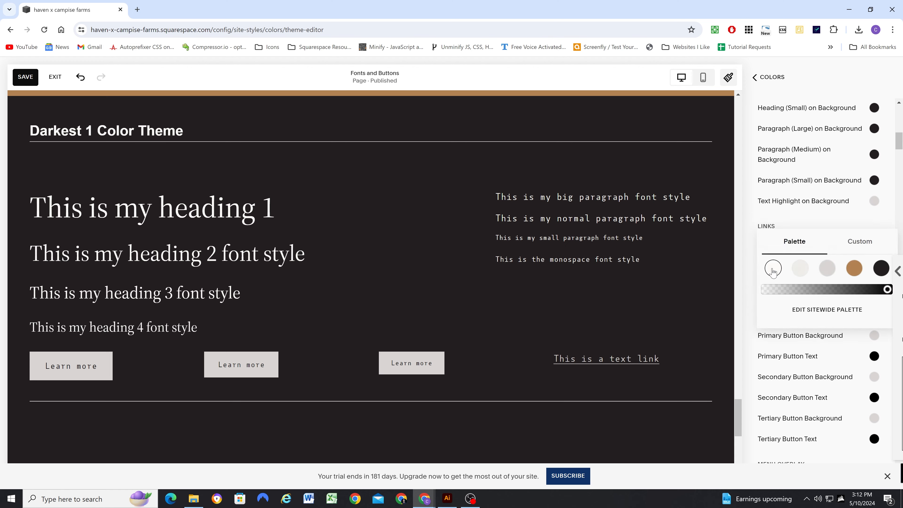
scroll(781, 318, down, 4)
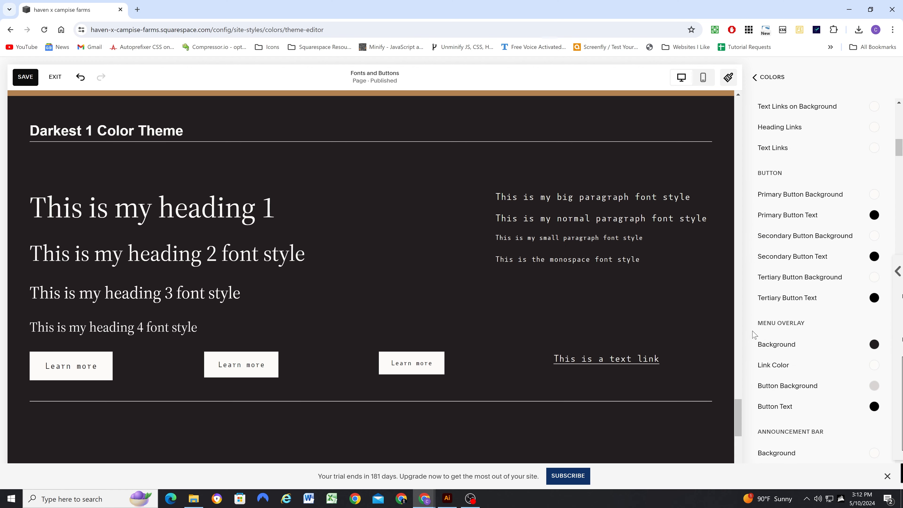
Leave the Darkest 1 theme and open the Darkest 2 color theme for editing
click(769, 77)
scroll(853, 338, down, 3)
click(869, 431)
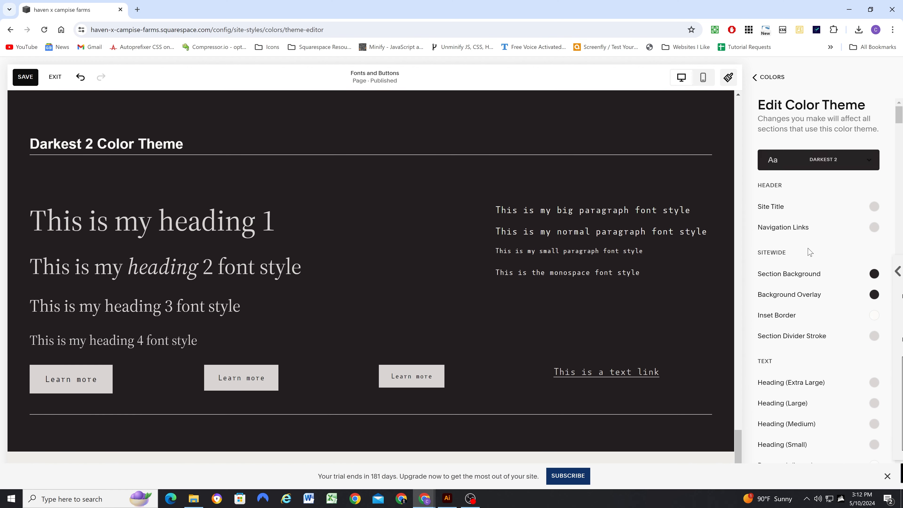
Set Darkest 2's Site Title, Navigation Links and Section Divider Stroke to the palette's lightest off-white
scroll(817, 245, down, 1)
click(874, 159)
click(772, 139)
click(874, 180)
click(773, 159)
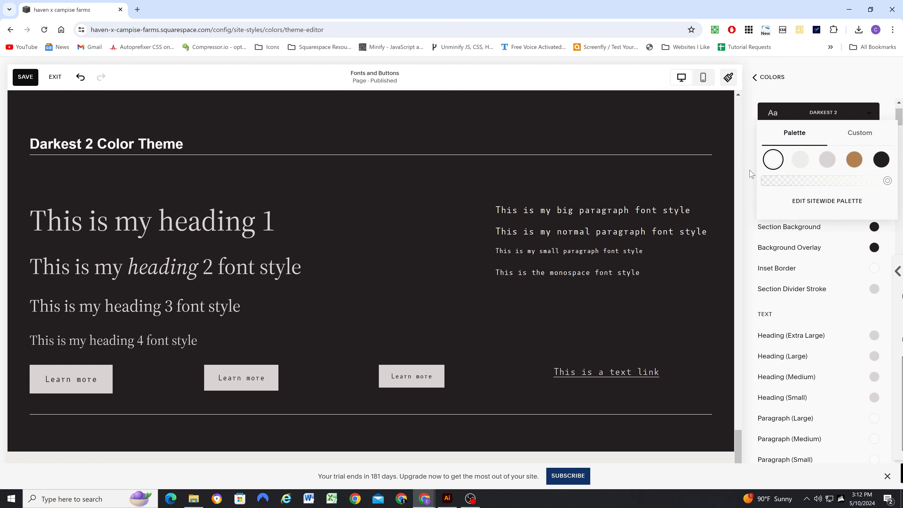
click(875, 289)
click(772, 269)
click(747, 276)
Set Darkest 2's Extra Large, Large, Medium and Small Heading colors to the palette's lightest off-white
scroll(818, 245, down, 4)
click(874, 195)
click(772, 174)
click(874, 215)
click(772, 195)
click(874, 236)
click(773, 215)
click(874, 257)
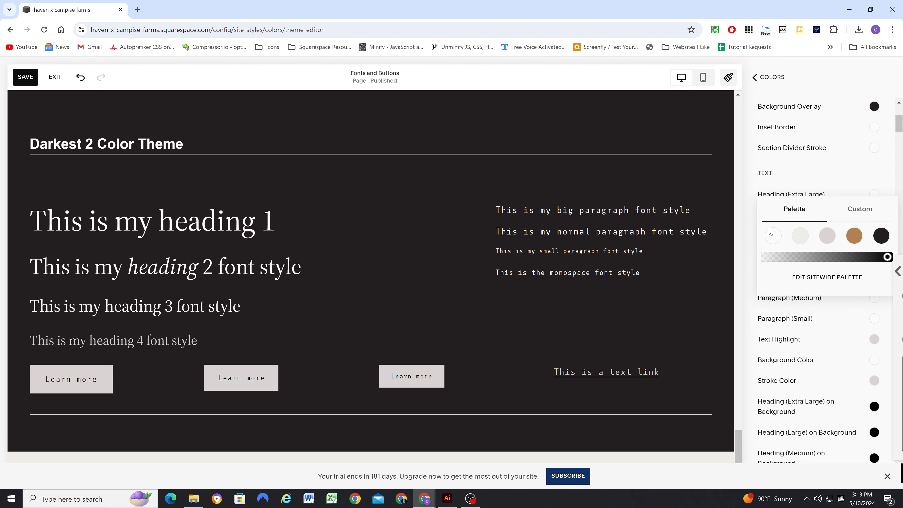
Set Darkest 2's Text Highlight color to the palette's tan brown
click(874, 339)
click(772, 318)
click(750, 325)
scroll(853, 262, down, 5)
click(875, 150)
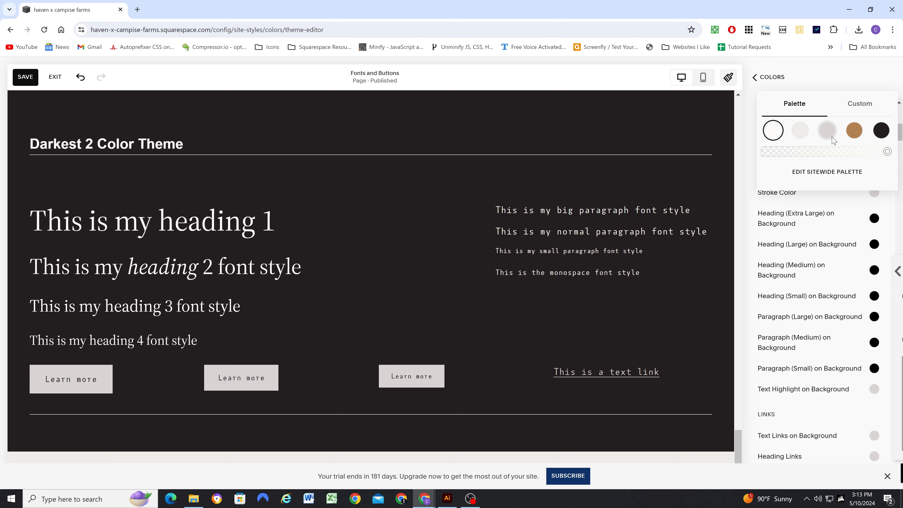
click(827, 130)
click(749, 141)
Set Darkest 2's Text Links on Background, Heading Links and Text Links to the palette's lightest off-white
scroll(830, 285, down, 4)
click(875, 248)
click(772, 228)
click(874, 268)
click(772, 248)
click(874, 289)
click(773, 268)
Set Darkest 2's Primary, Secondary and Tertiary Button Backgrounds to the palette's lightest off-white
scroll(867, 256, down, 2)
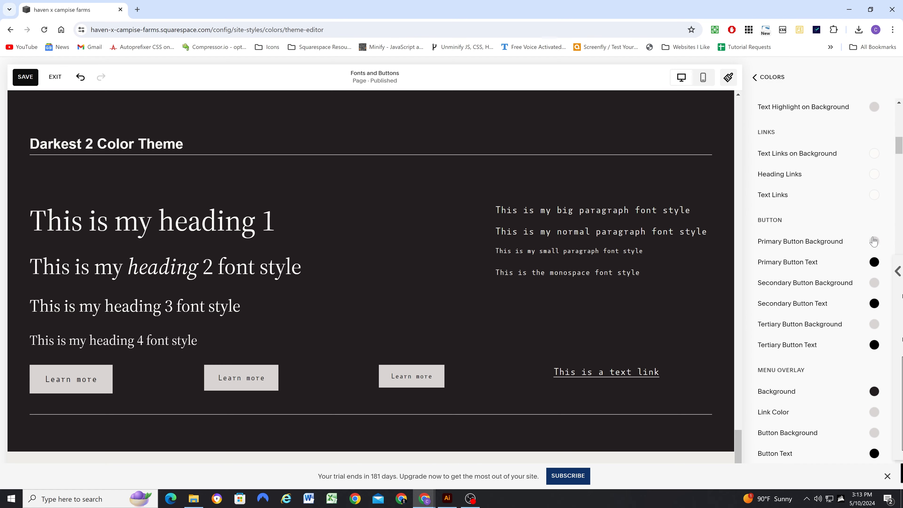
click(874, 241)
click(775, 263)
click(875, 325)
click(775, 303)
click(639, 243)
Review the Dark and Bright theme previews, leave Darkest 2 and open the Bright 1 color theme for editing
scroll(638, 245, up, 20)
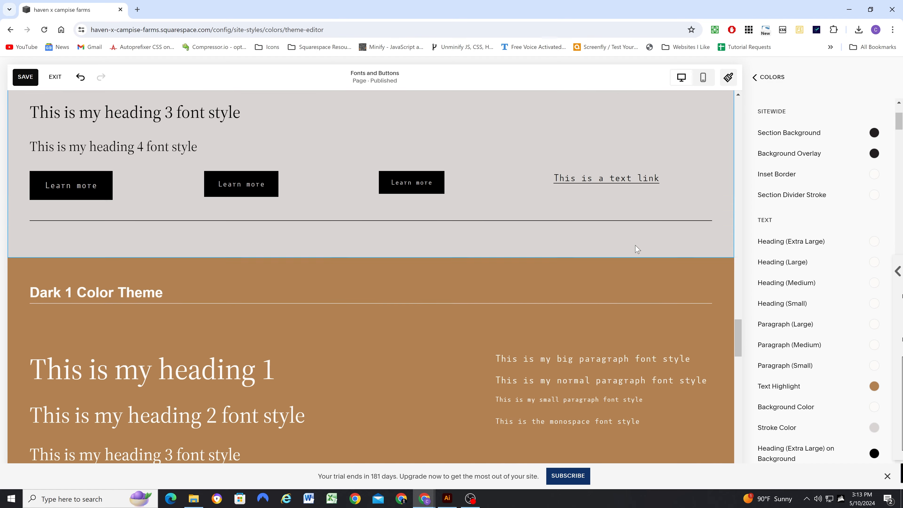
scroll(637, 250, down, 4)
scroll(462, 257, up, 7)
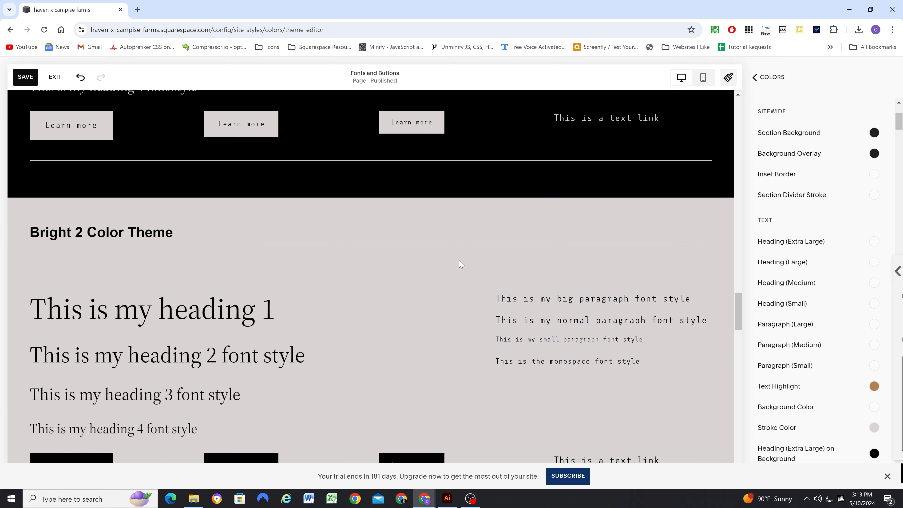
scroll(476, 270, up, 4)
scroll(476, 268, down, 5)
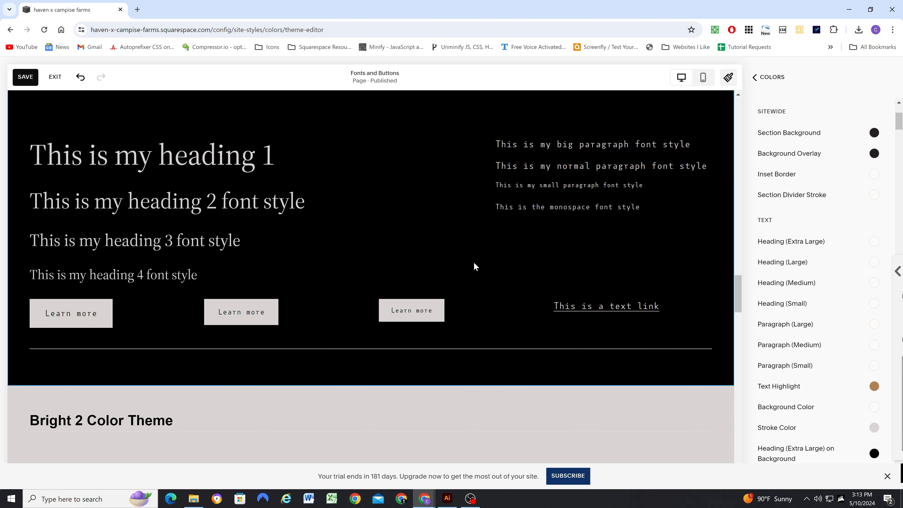
scroll(476, 265, up, 2)
scroll(490, 258, down, 1)
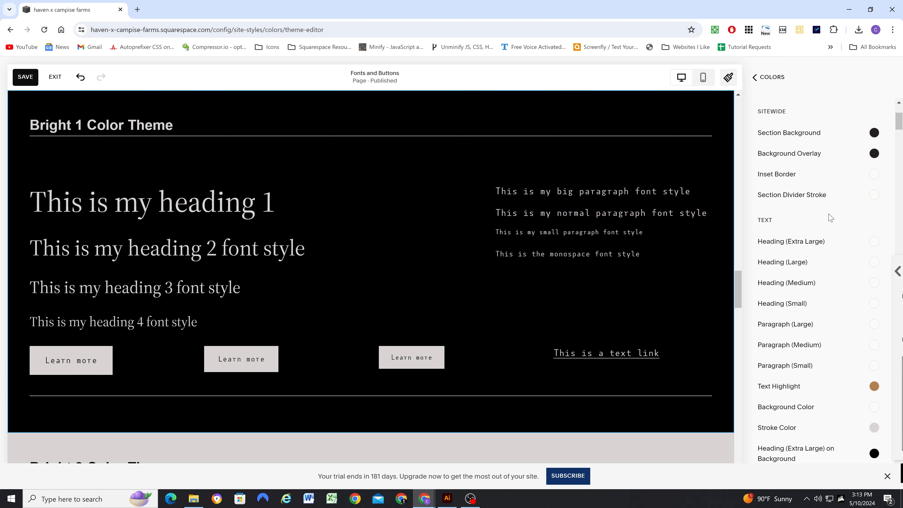
click(529, 192)
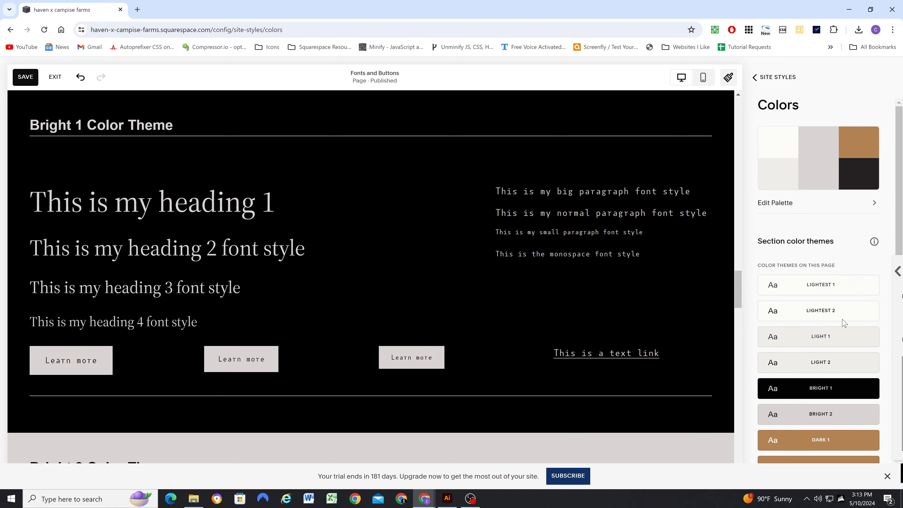
scroll(861, 327, down, 2)
click(869, 301)
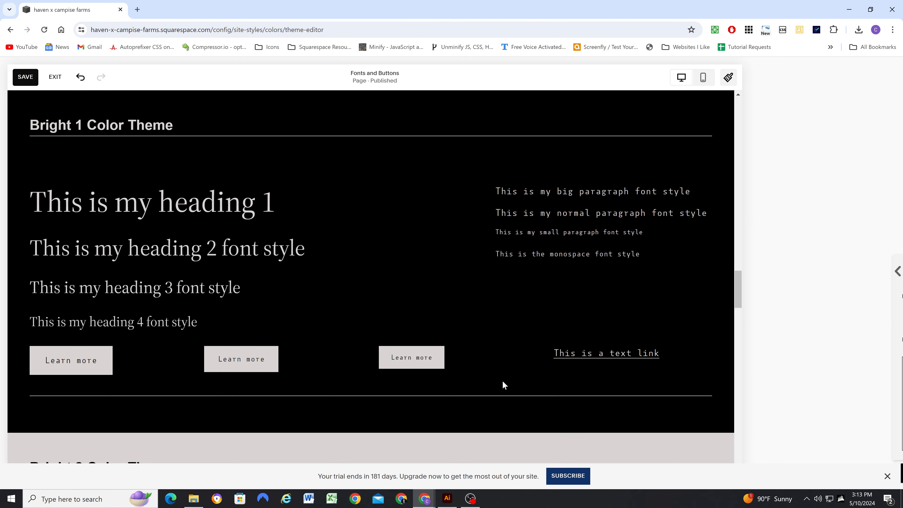
Switch to the approved homepage mockup in Illustrator, examine its footer and section colors, and return to the site editor
click(448, 498)
scroll(423, 366, down, 3)
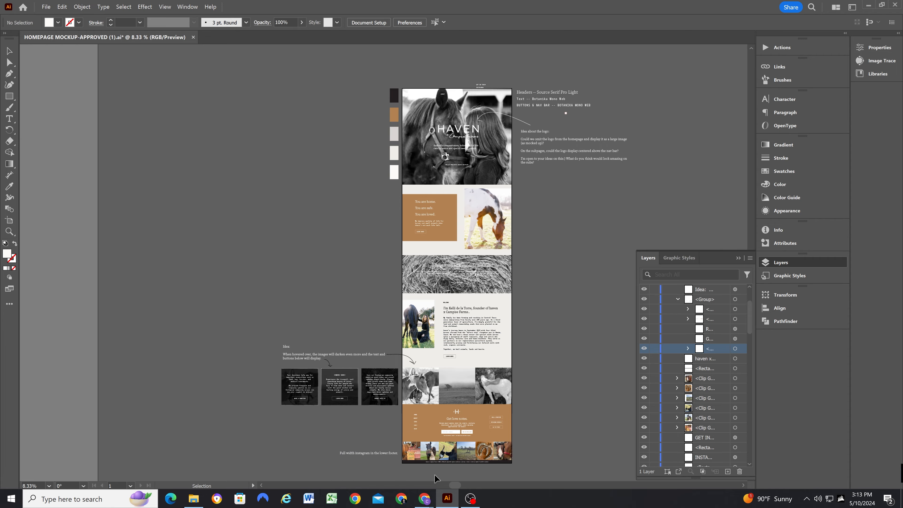
scroll(401, 462, up, 10)
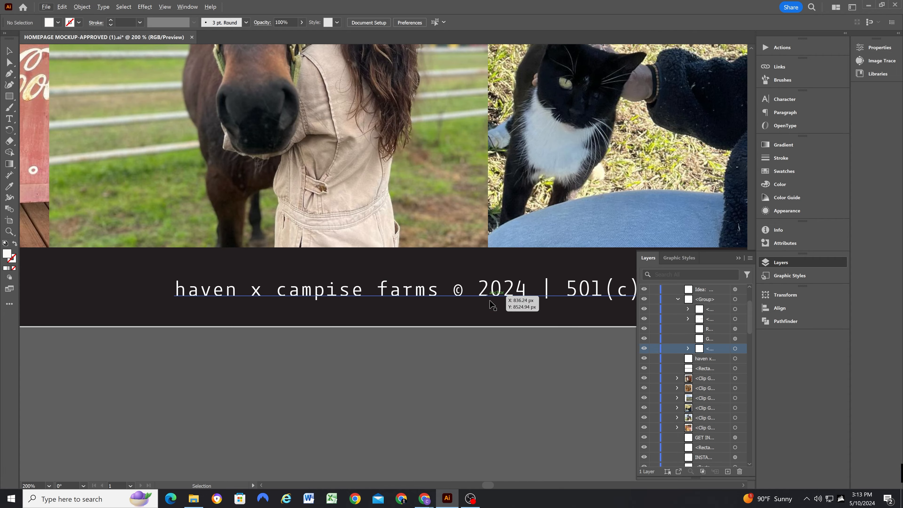
scroll(459, 351, down, 10)
scroll(500, 228, up, 5)
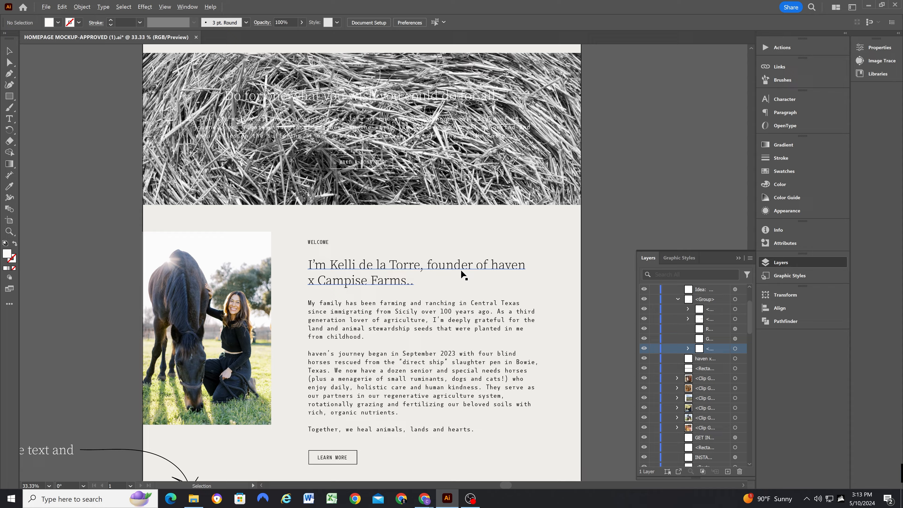
scroll(458, 285, down, 3)
click(869, 6)
Show Bright 1's full list of color settings
scroll(670, 249, up, 7)
scroll(833, 181, down, 4)
scroll(670, 249, down, 6)
scroll(870, 225, up, 5)
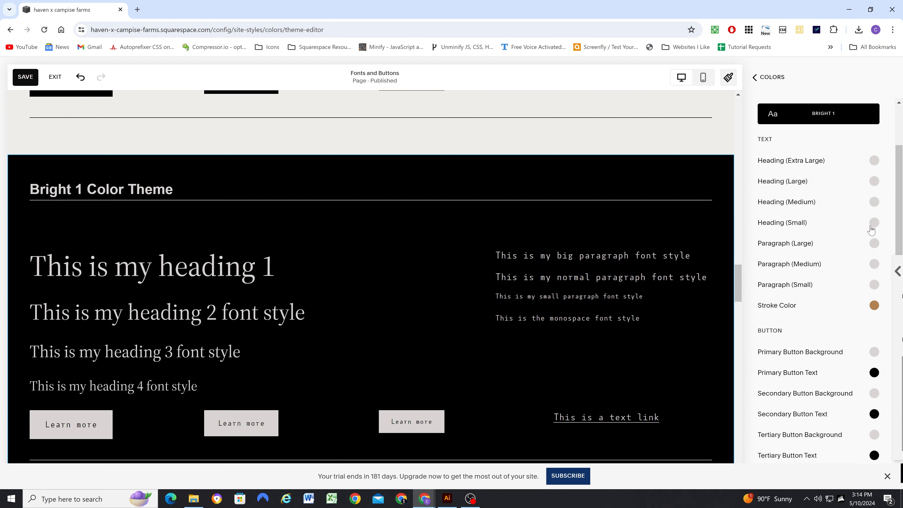
click(869, 224)
click(800, 326)
scroll(800, 327, down, 2)
Set Bright 1's Extra Large, Large, Medium and Small Heading colors to the palette's lightest off-white
click(874, 289)
click(773, 268)
click(750, 288)
click(874, 309)
click(773, 288)
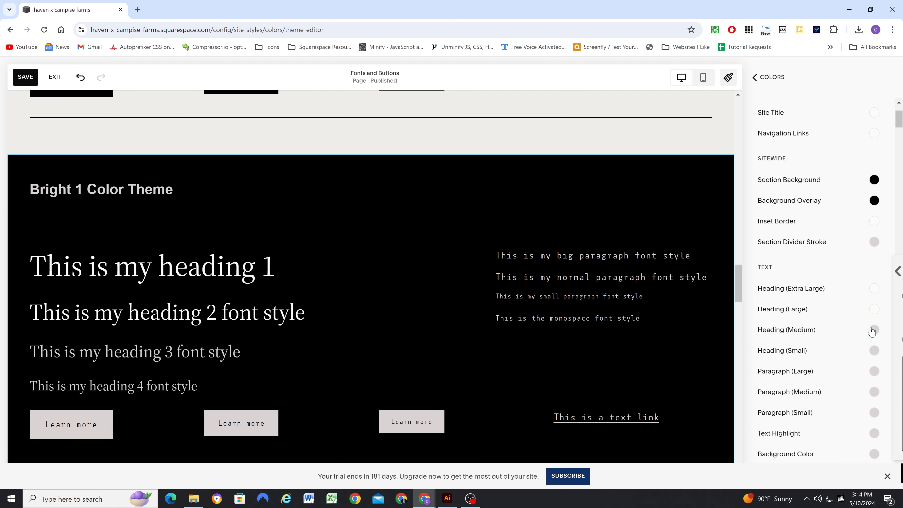
click(874, 330)
click(773, 309)
click(874, 351)
click(773, 329)
Set Bright 1's Large, Medium and Small Paragraph colors to the palette's lightest off-white
click(875, 371)
click(773, 350)
click(874, 271)
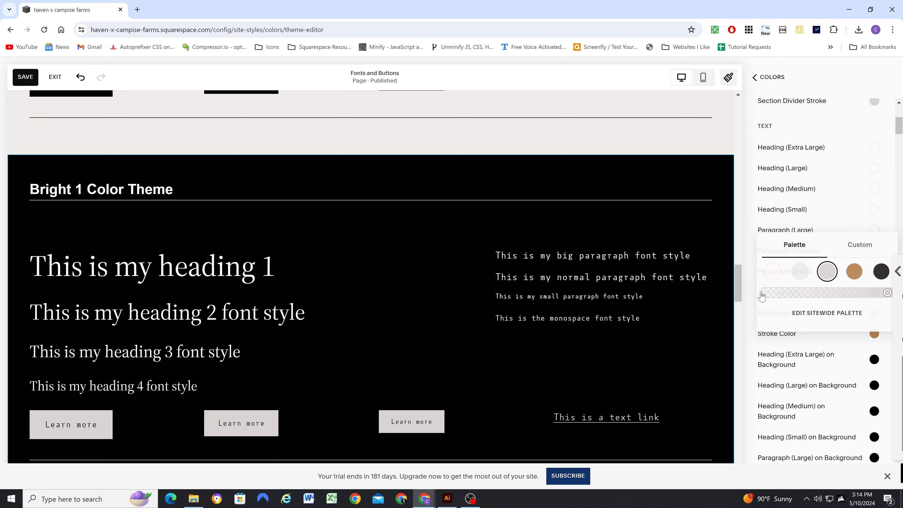
click(774, 271)
click(874, 292)
click(774, 293)
Set Bright 1's Text Links on Background, Heading Links and Text Links to the palette's lightest off-white
scroll(776, 315, down, 5)
click(875, 247)
click(773, 294)
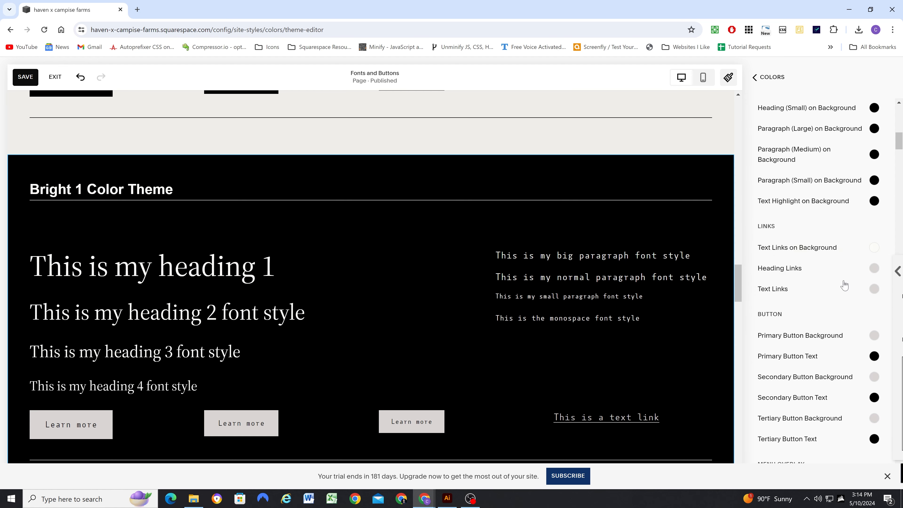
click(874, 269)
click(772, 315)
click(875, 290)
click(773, 335)
Set Bright 1's Primary, Secondary and Tertiary Button Backgrounds to the palette's lightest off-white and its Primary Button Text to near-black
click(874, 335)
click(773, 382)
click(874, 356)
click(881, 335)
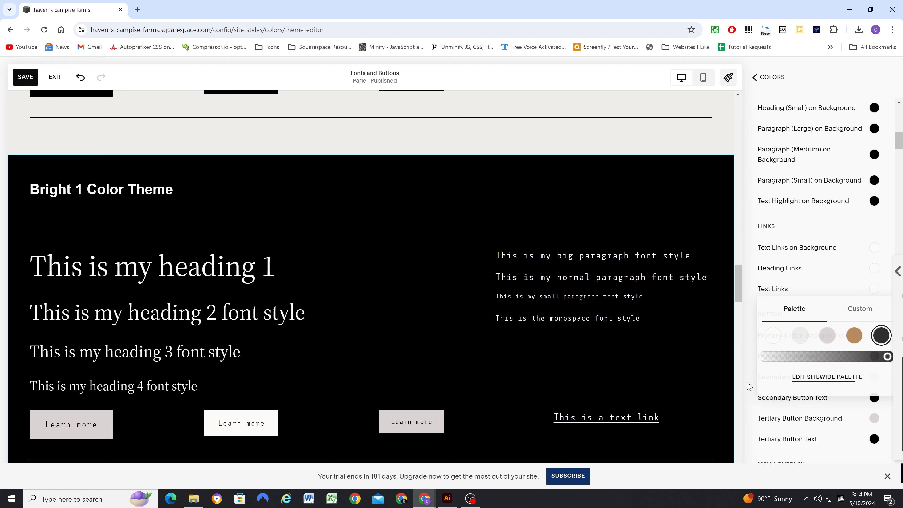
click(874, 377)
click(773, 356)
scroll(867, 365, down, 2)
click(874, 324)
click(774, 303)
Compare the Light 1 theme preview with the light Welcome section and its Learn More button in the Illustrator mockup
scroll(446, 352, up, 12)
scroll(441, 335, up, 4)
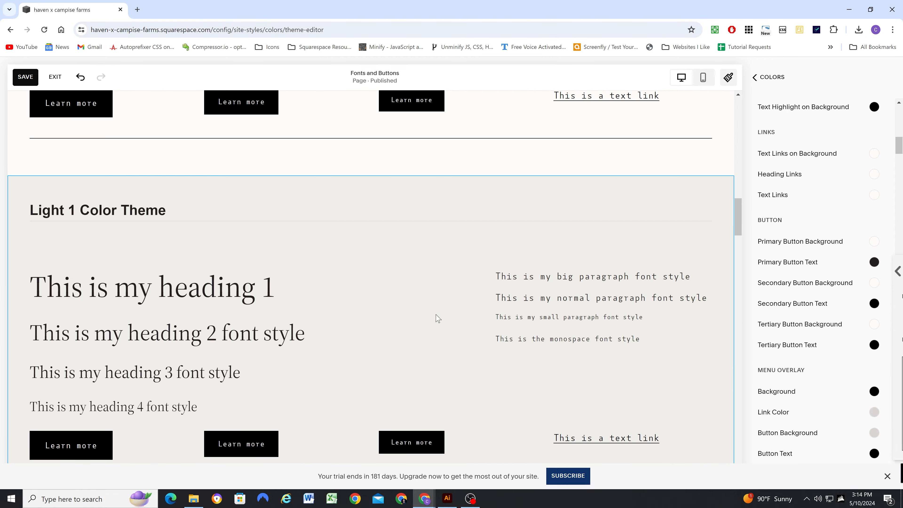
scroll(447, 299, down, 2)
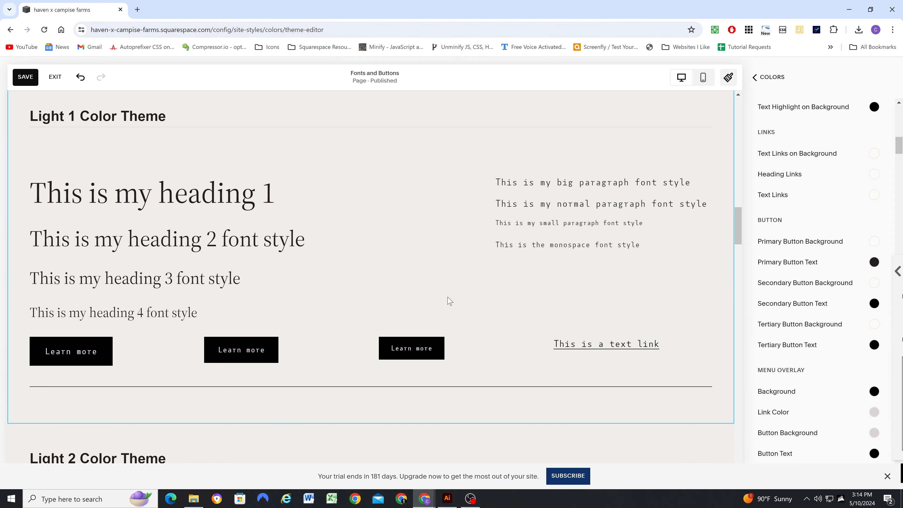
click(448, 499)
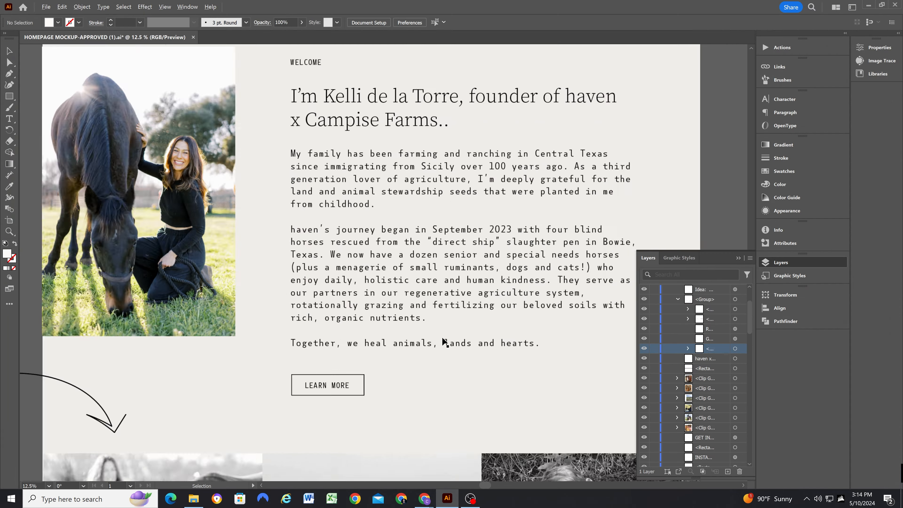
scroll(441, 341, up, 3)
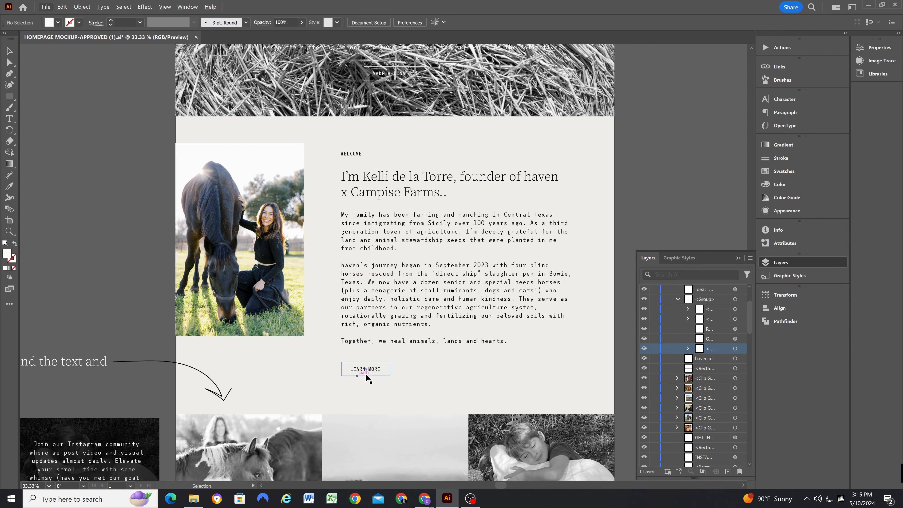
scroll(467, 339, down, 5)
scroll(468, 341, down, 2)
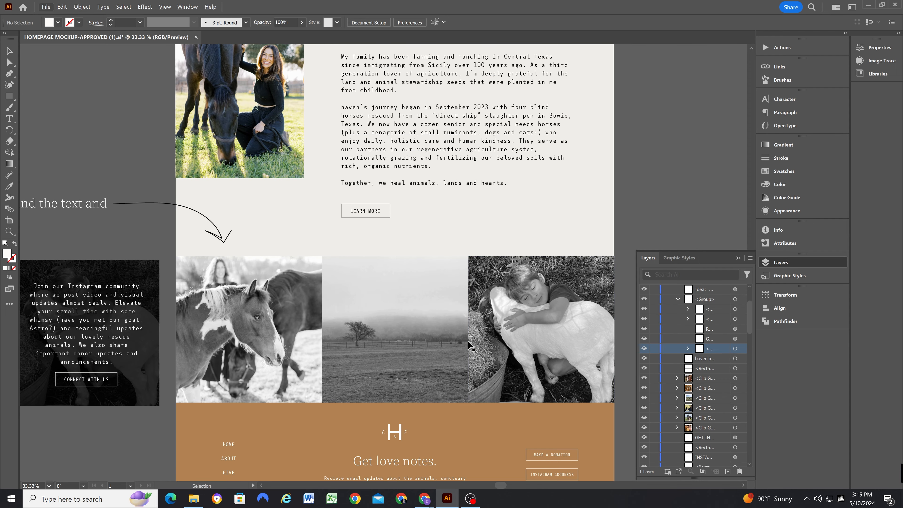
scroll(426, 396, up, 6)
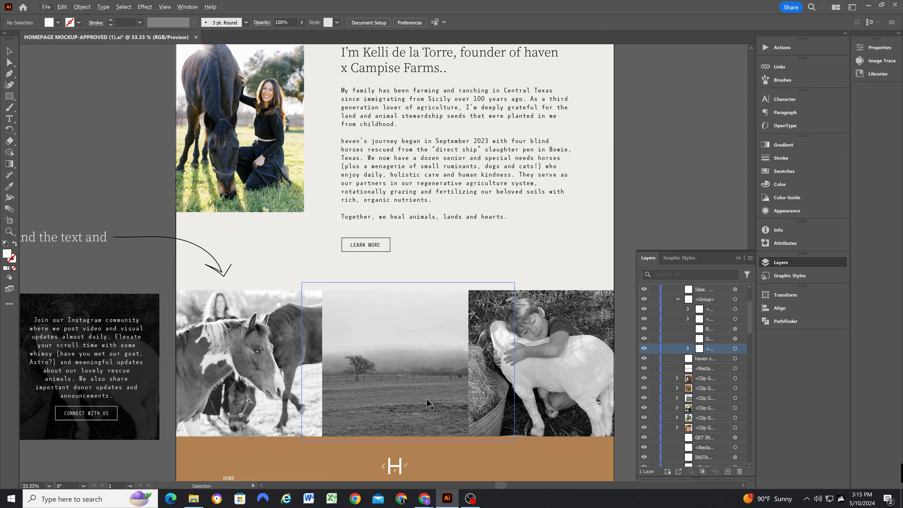
scroll(430, 373, up, 6)
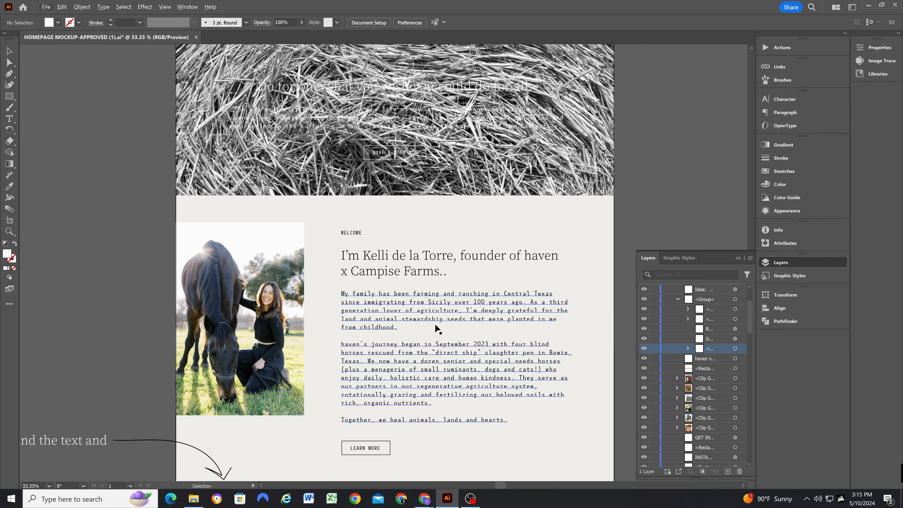
Examine the mockup's hero, brown card, hay and Welcome sections, comparing their text colors and outlined Learn More buttons
scroll(437, 306, up, 6)
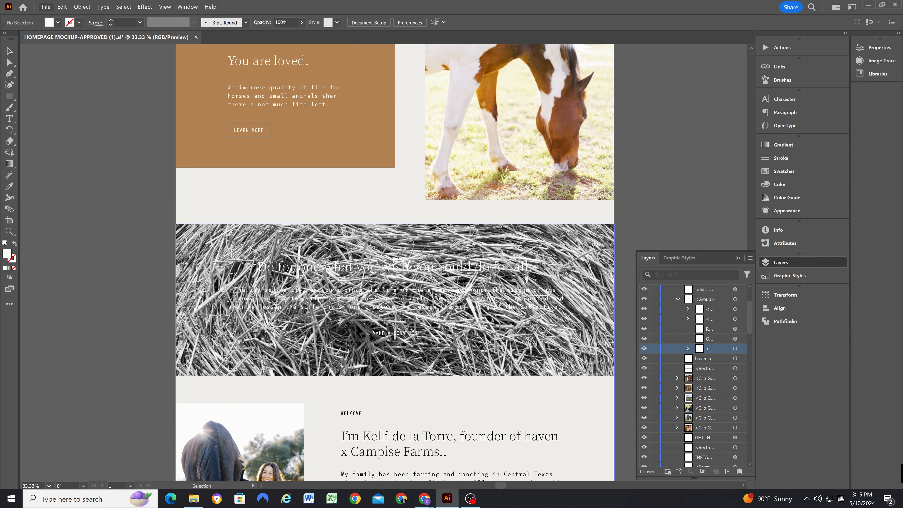
scroll(303, 317, up, 5)
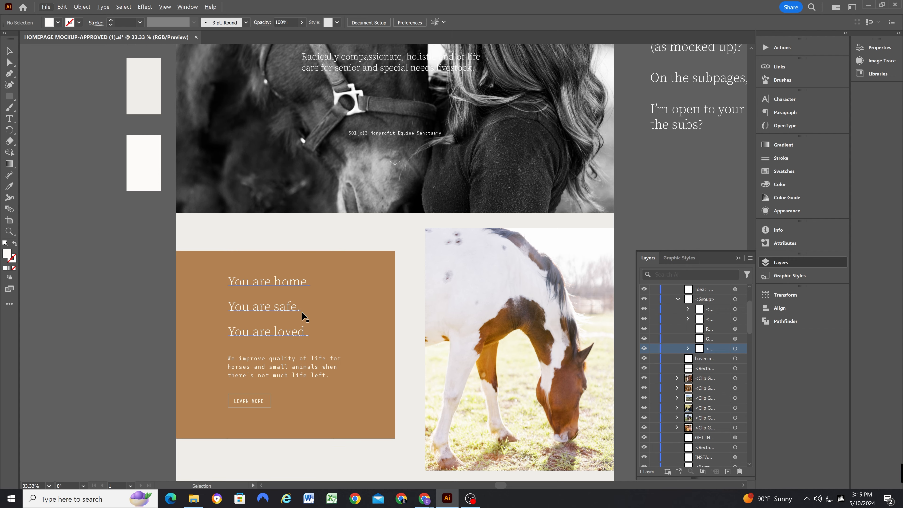
scroll(291, 343, up, 1)
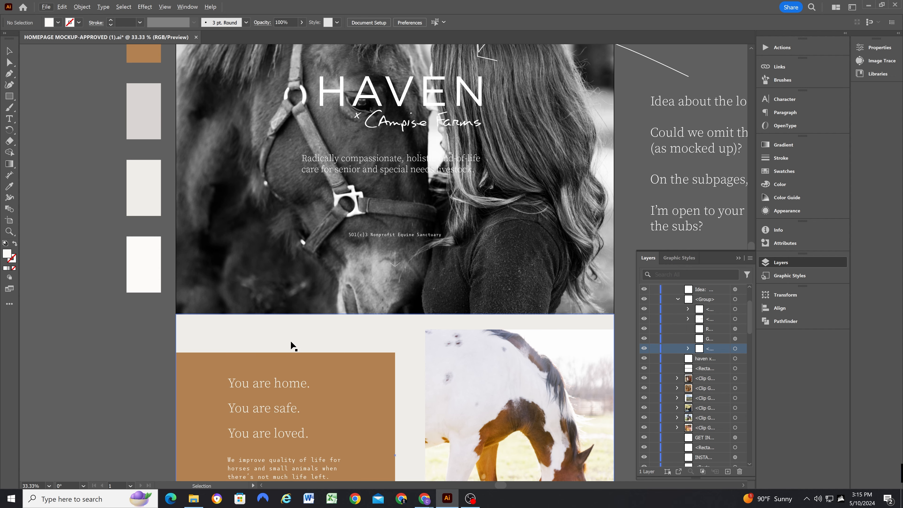
scroll(291, 343, down, 3)
scroll(291, 343, down, 1)
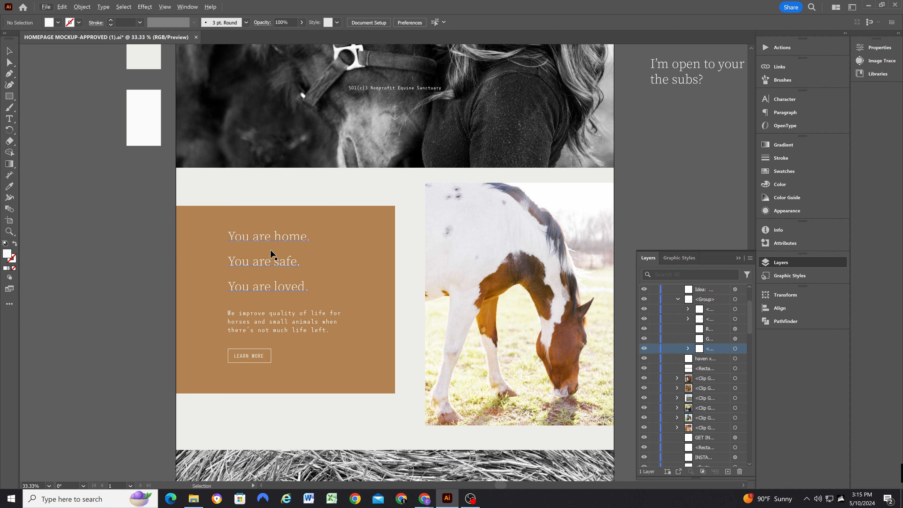
scroll(276, 306, down, 12)
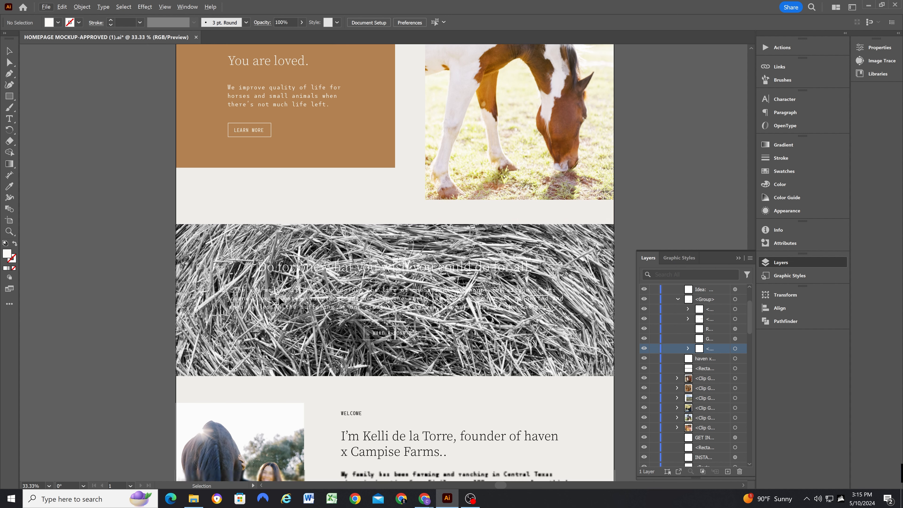
scroll(281, 296, down, 6)
scroll(281, 293, up, 5)
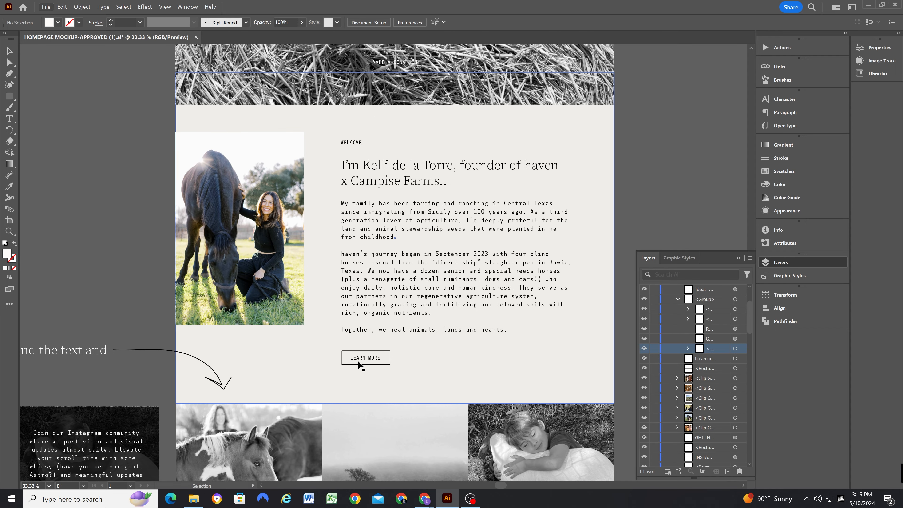
scroll(358, 359, up, 3)
scroll(358, 343, up, 9)
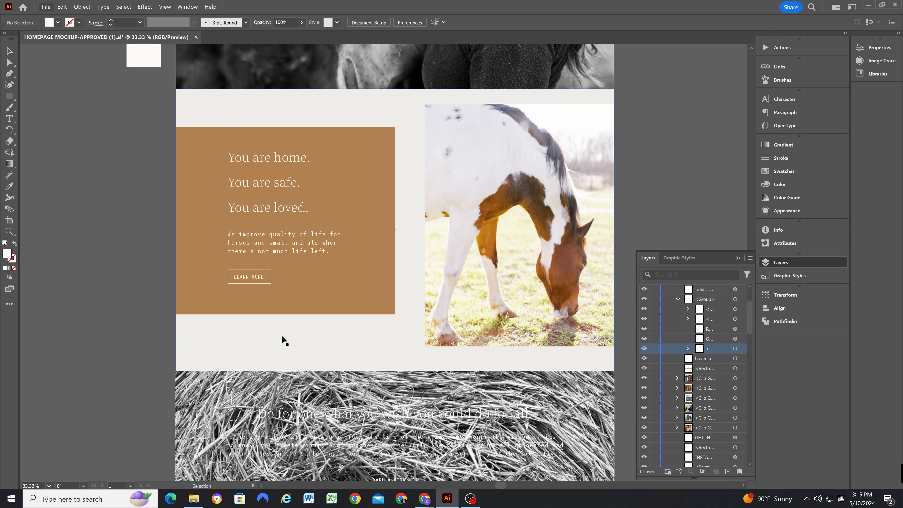
scroll(284, 342, up, 1)
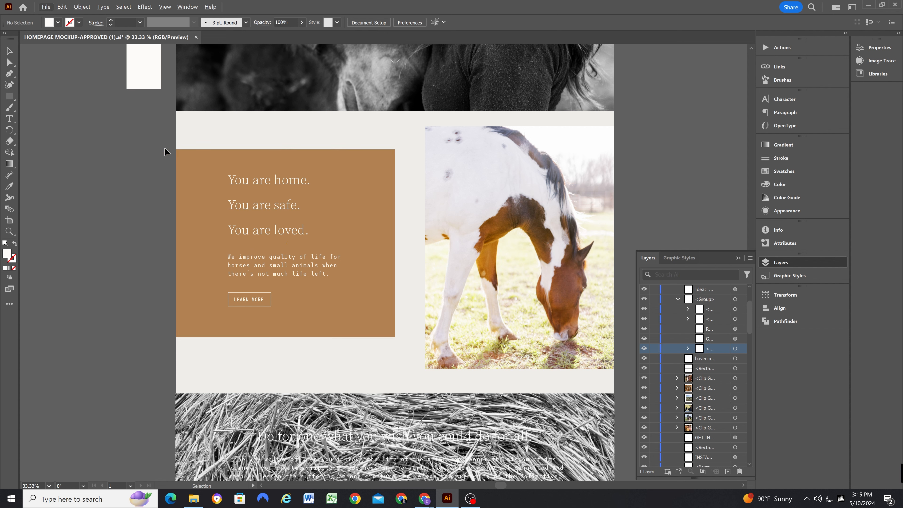
scroll(246, 258, up, 1)
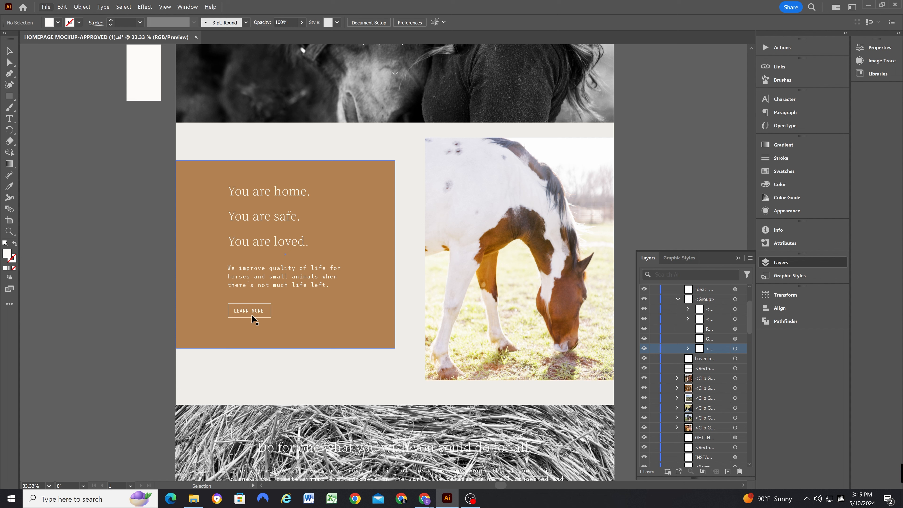
scroll(318, 315, up, 4)
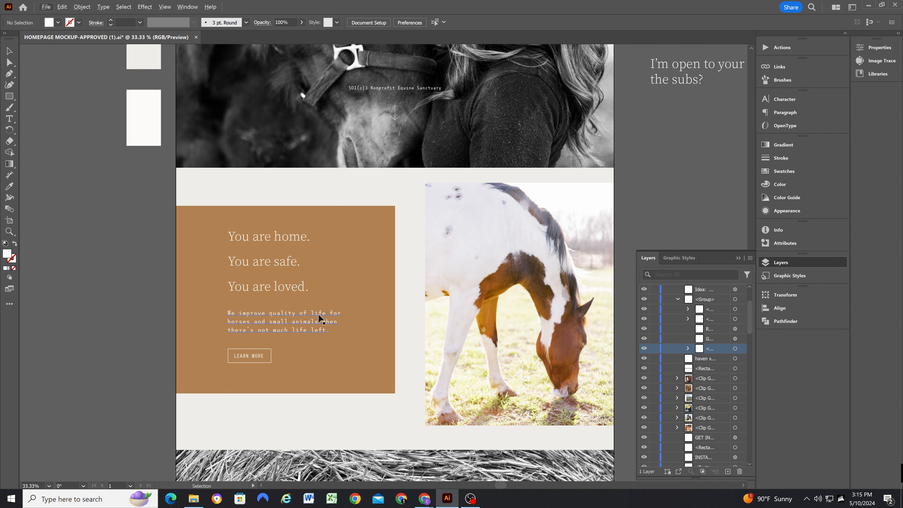
scroll(305, 323, down, 4)
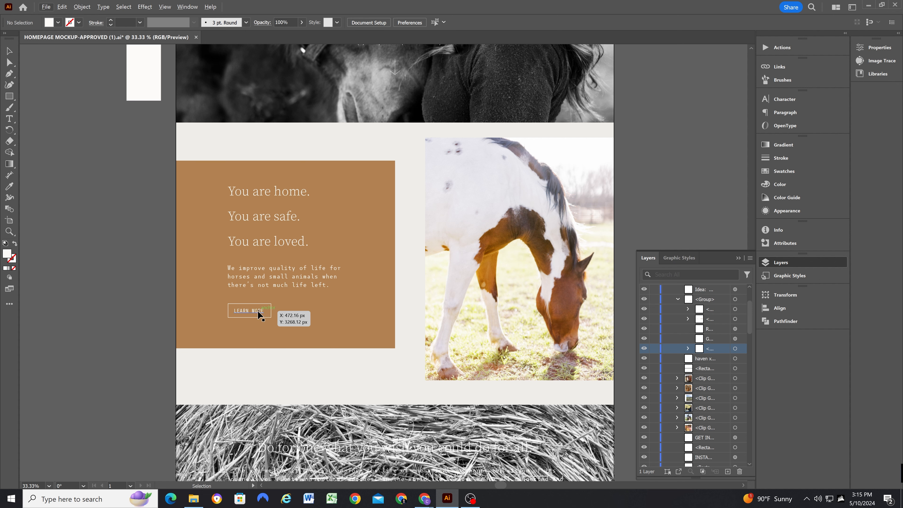
scroll(244, 302, up, 1)
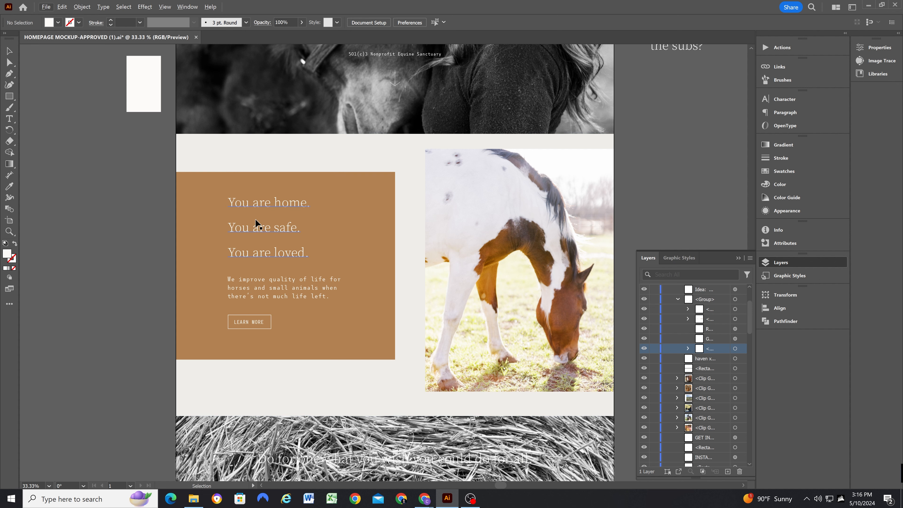
Temporarily hide the brown rectangle behind the "You are home" text to inspect the text and button without it, and show it again
click(252, 213)
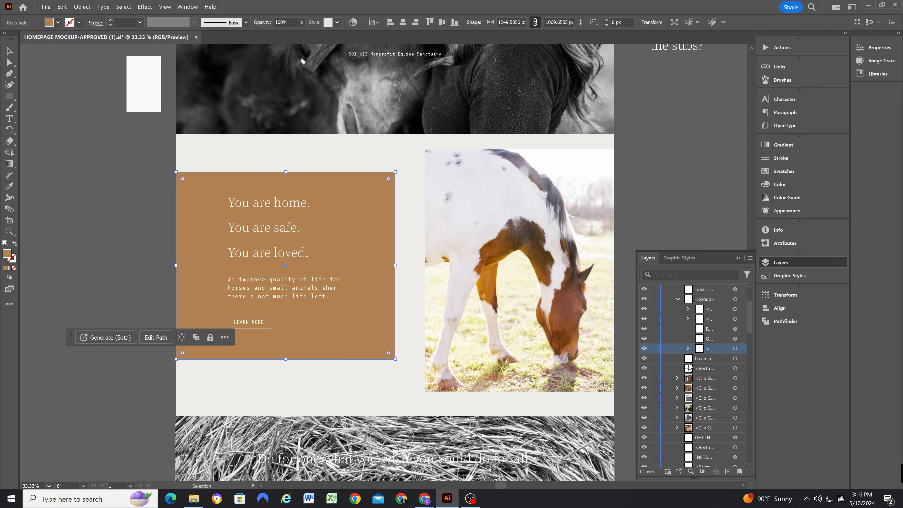
scroll(714, 351, up, 3)
scroll(715, 349, down, 5)
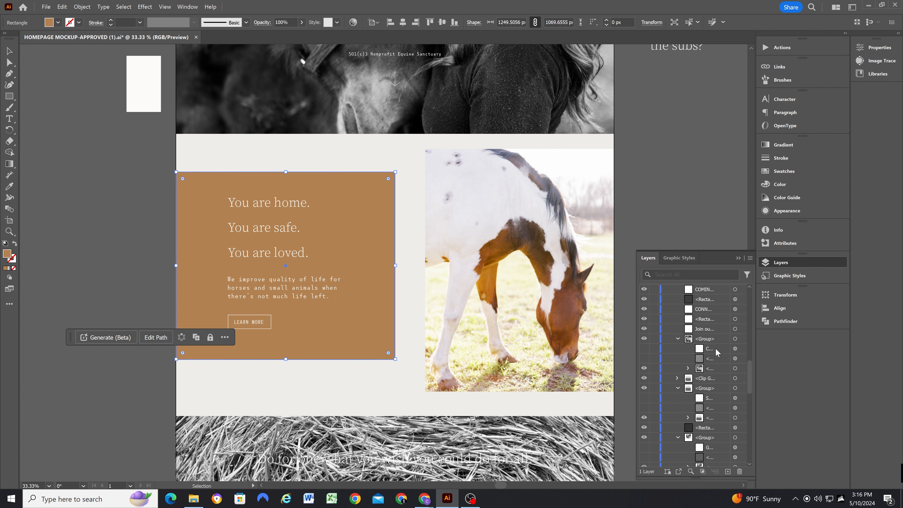
scroll(716, 346, down, 5)
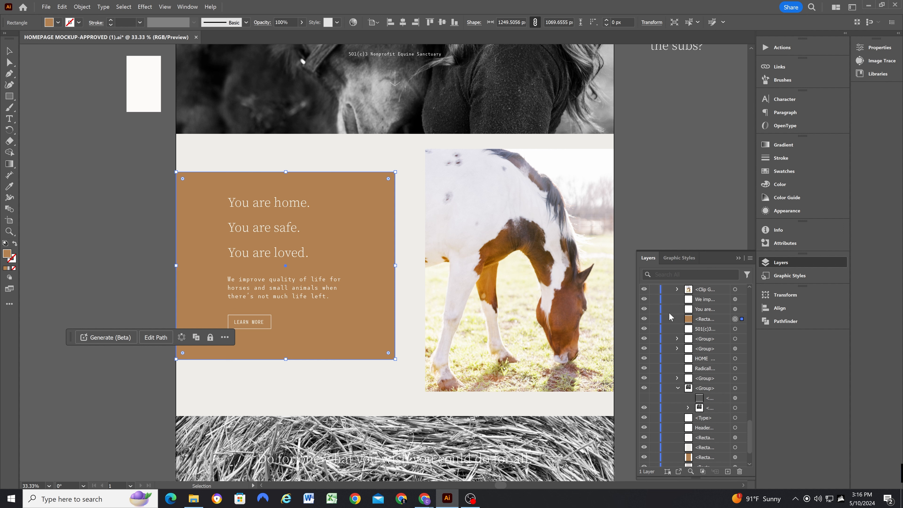
click(644, 319)
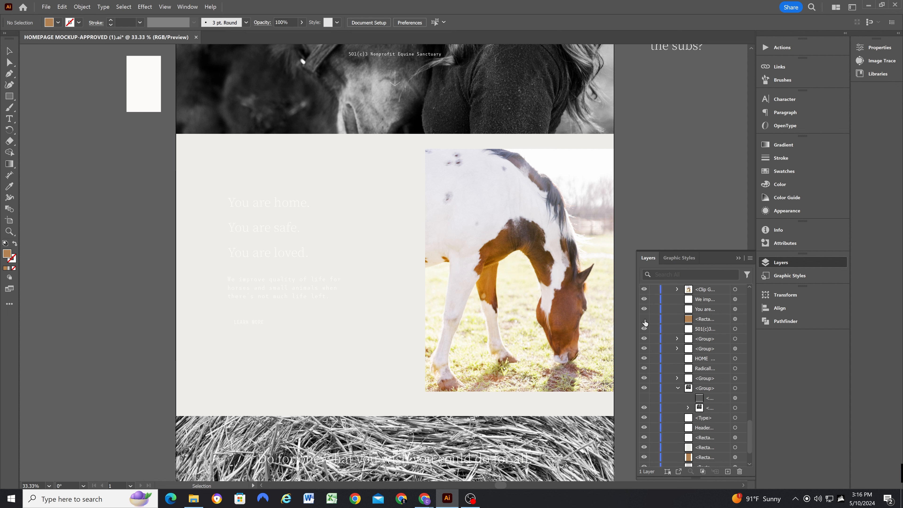
click(644, 319)
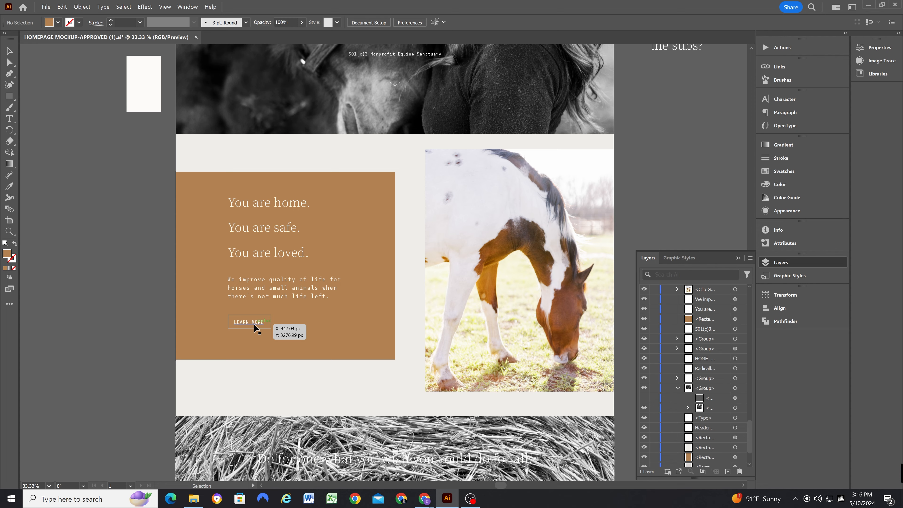
Switch to Squarespace and open the Light 1 section color theme for editing
click(867, 6)
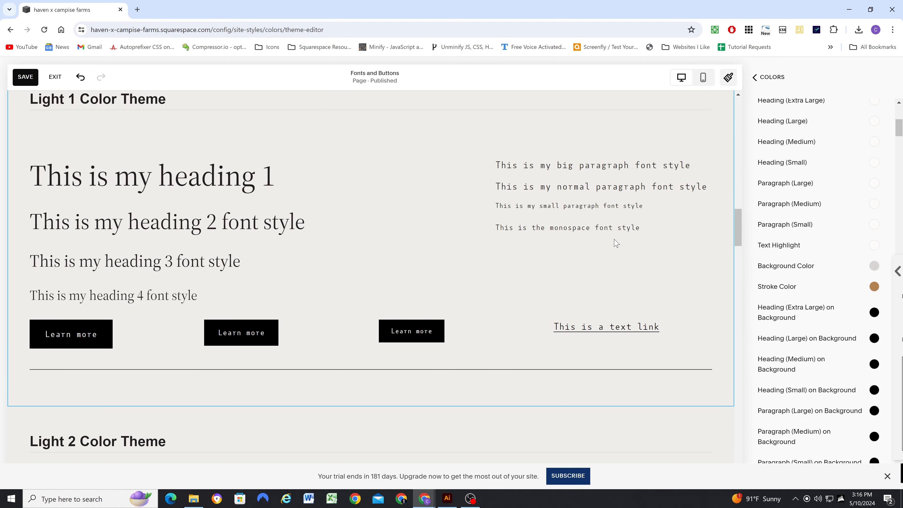
scroll(424, 220, down, 5)
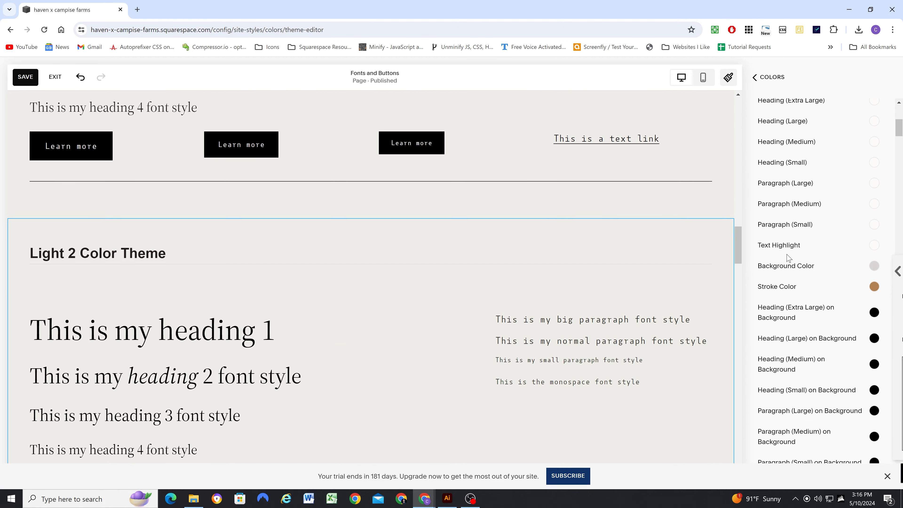
scroll(847, 172, up, 6)
click(771, 77)
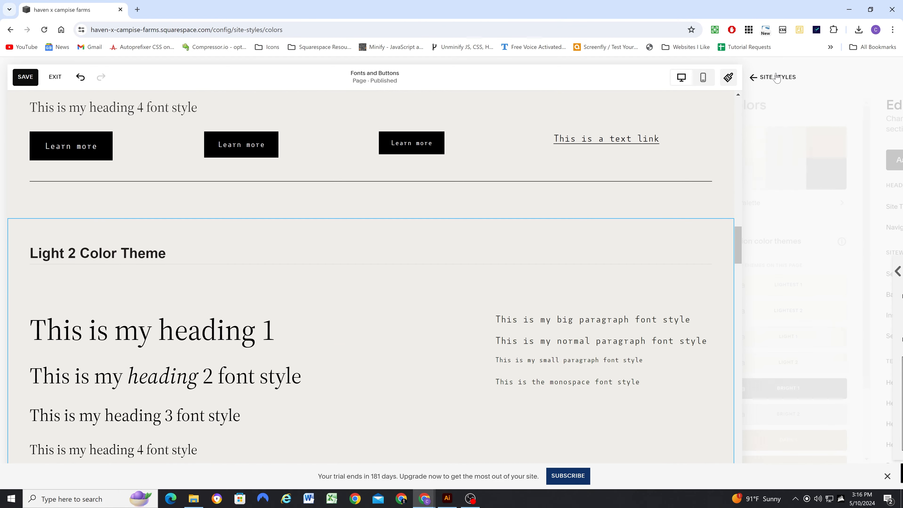
scroll(853, 299, down, 2)
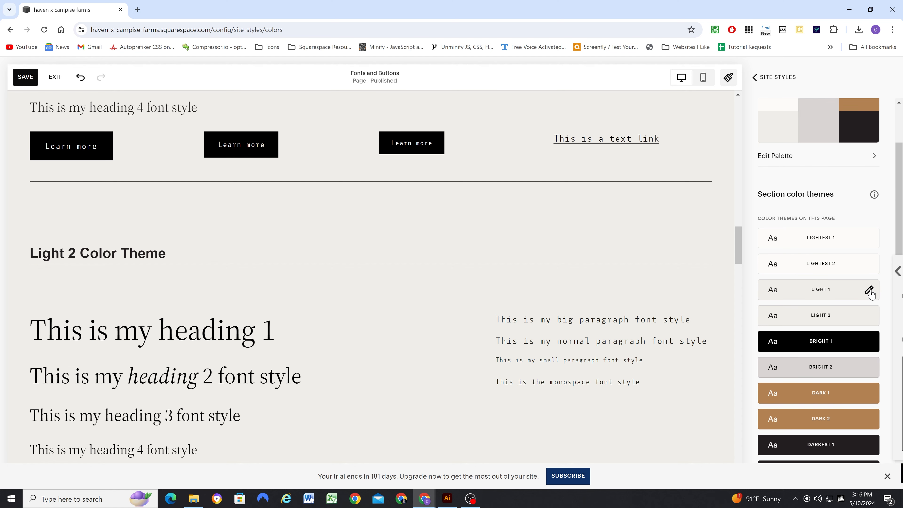
click(869, 290)
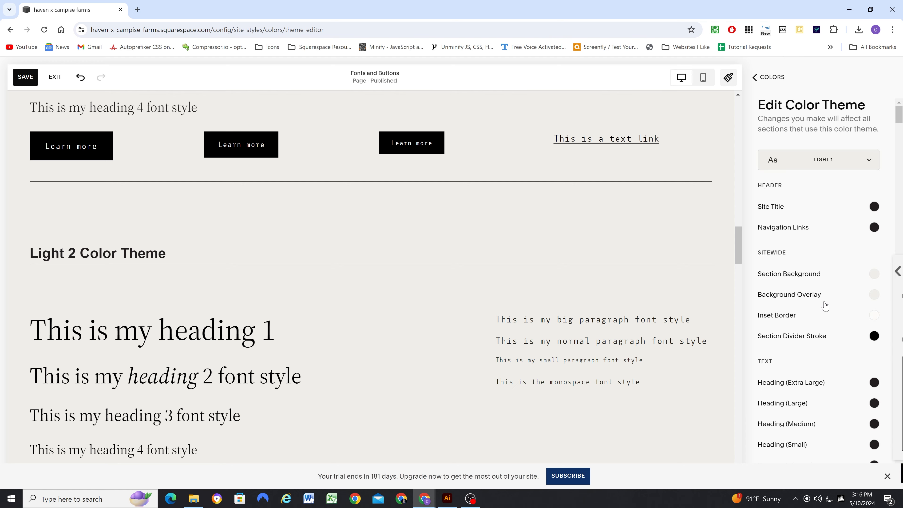
Set Light 1's Secondary Button Background to the palette's lightest off-white and its Secondary Button Text to near-black
scroll(825, 306, down, 20)
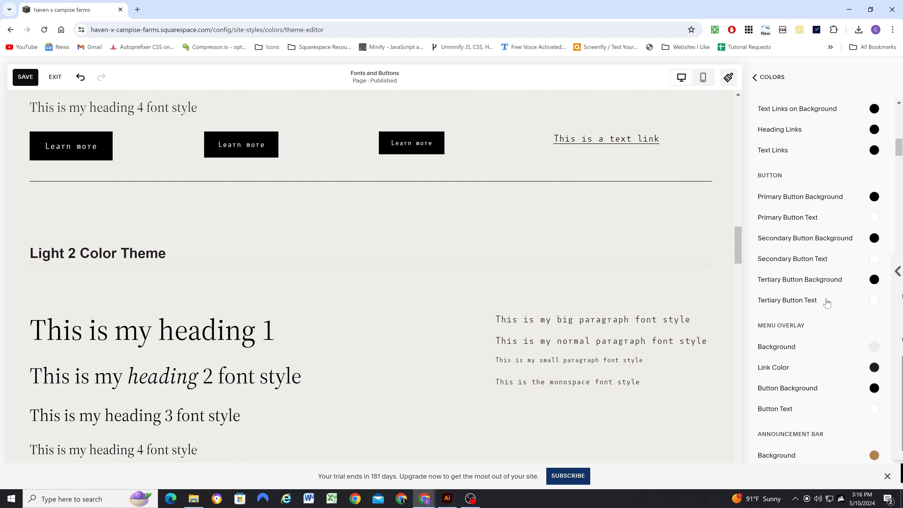
click(874, 238)
click(775, 216)
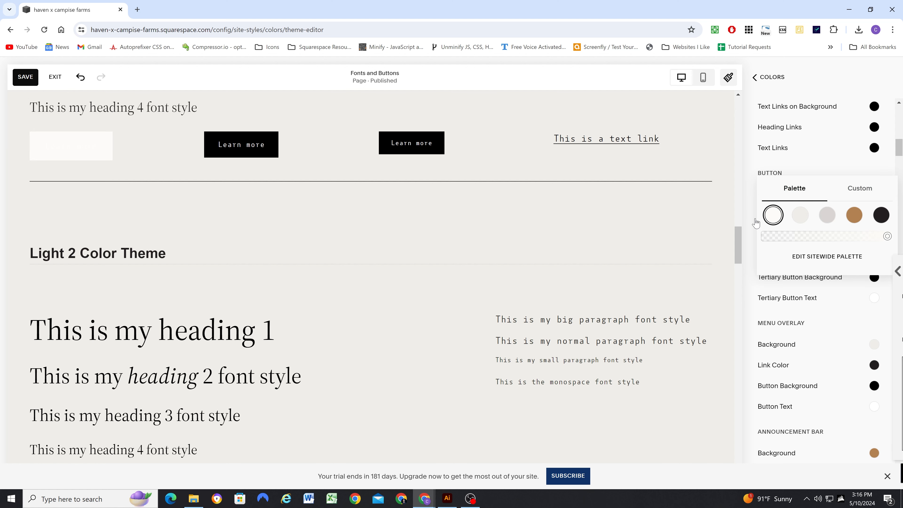
click(748, 223)
click(872, 257)
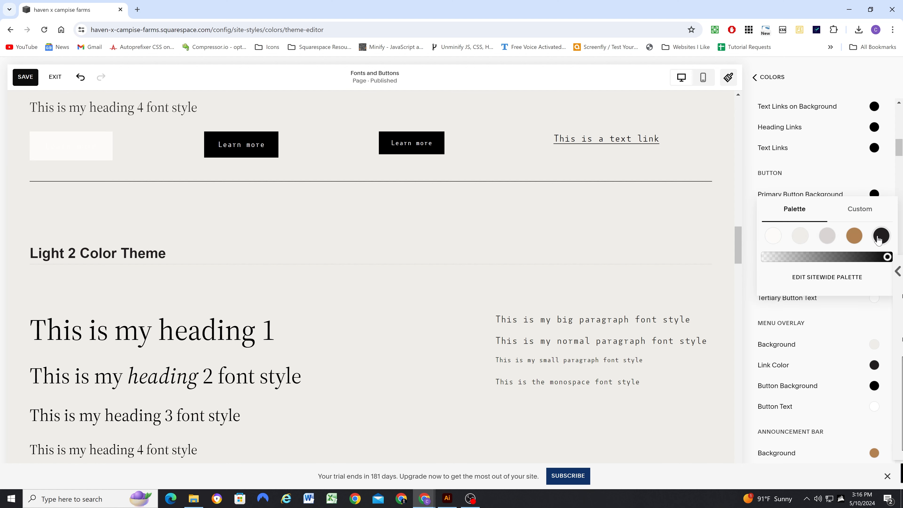
click(876, 240)
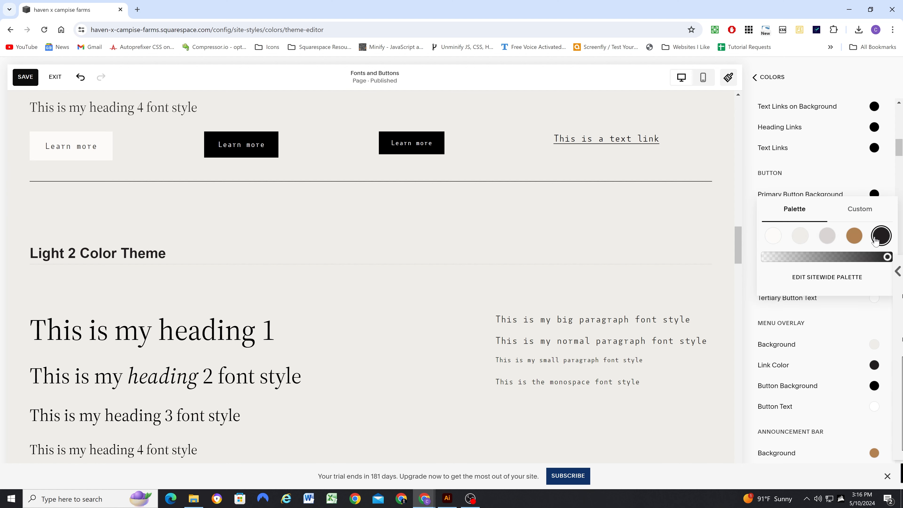
click(749, 246)
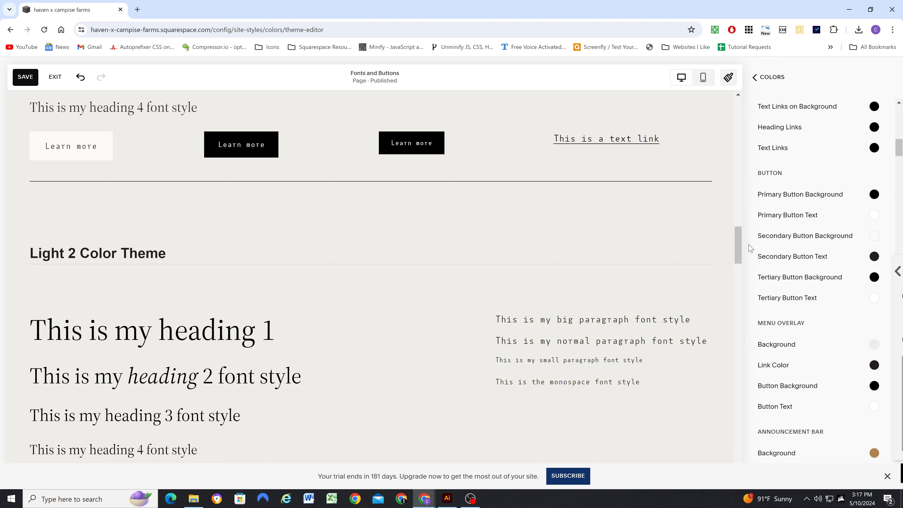
scroll(231, 235, up, 4)
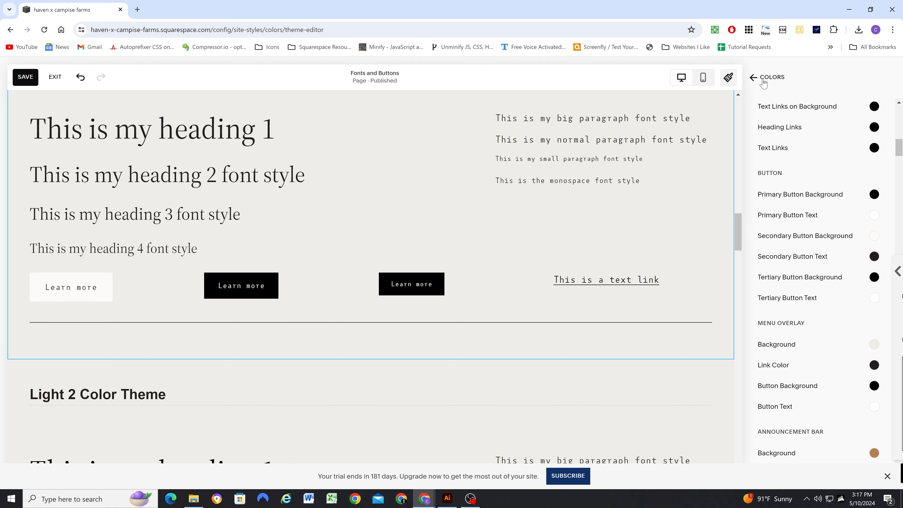
In the site's button styles, give the primary button a square no-fill shape with a 1px outline
click(754, 78)
click(763, 77)
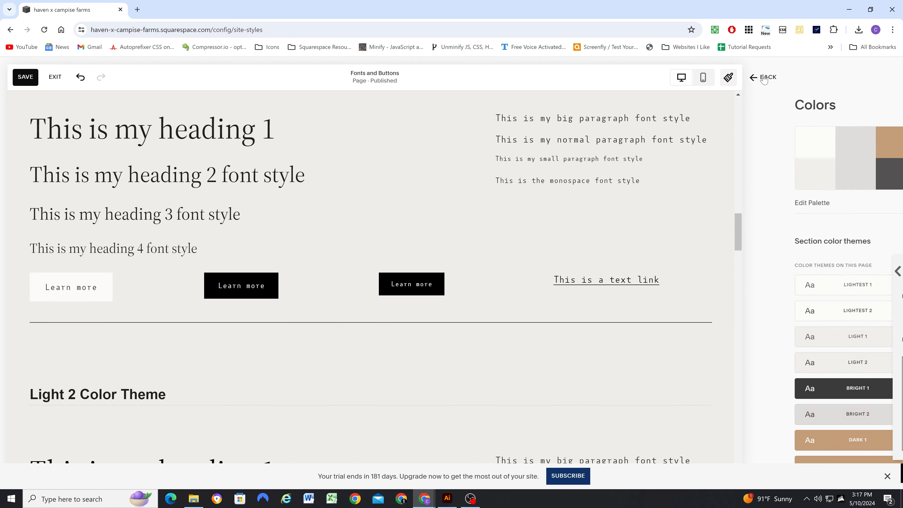
click(805, 277)
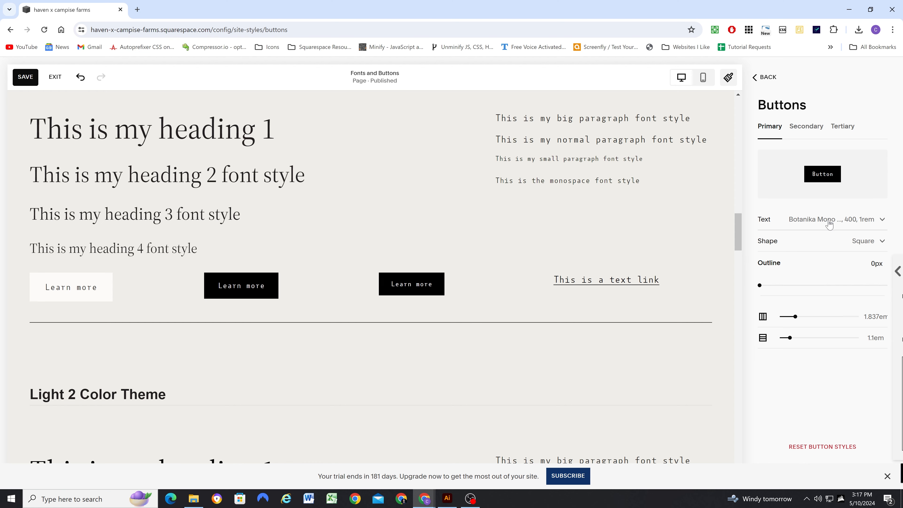
click(832, 246)
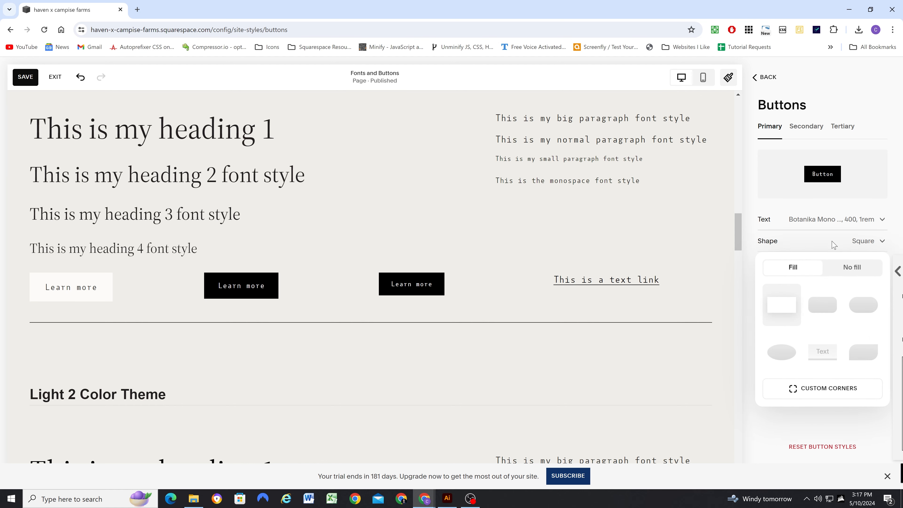
click(843, 268)
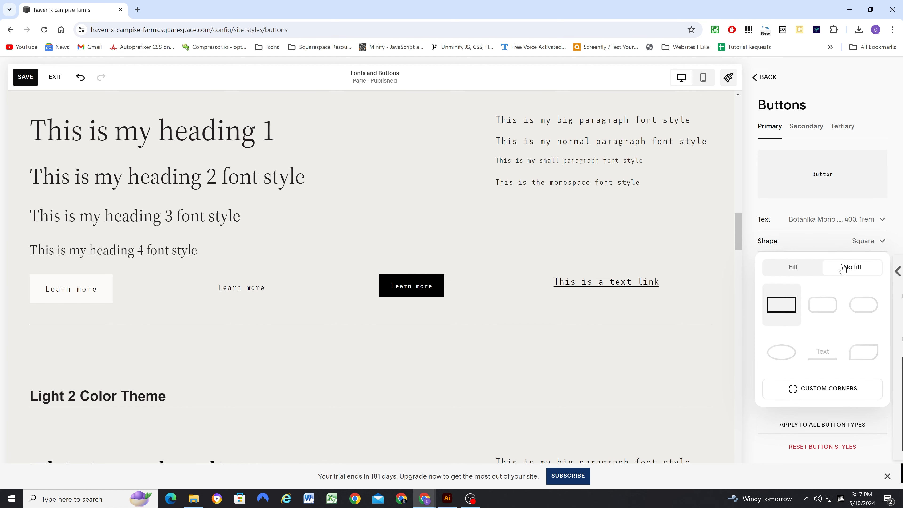
click(897, 180)
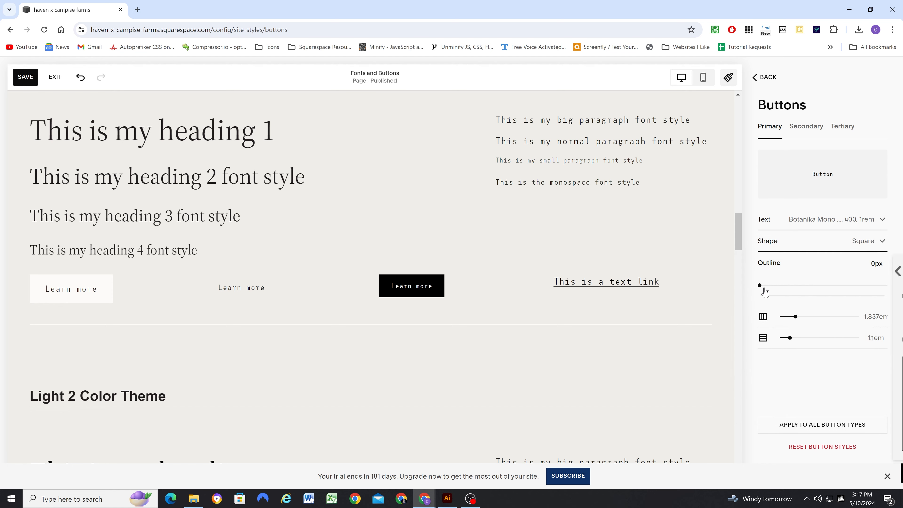
drag(759, 285, 764, 285)
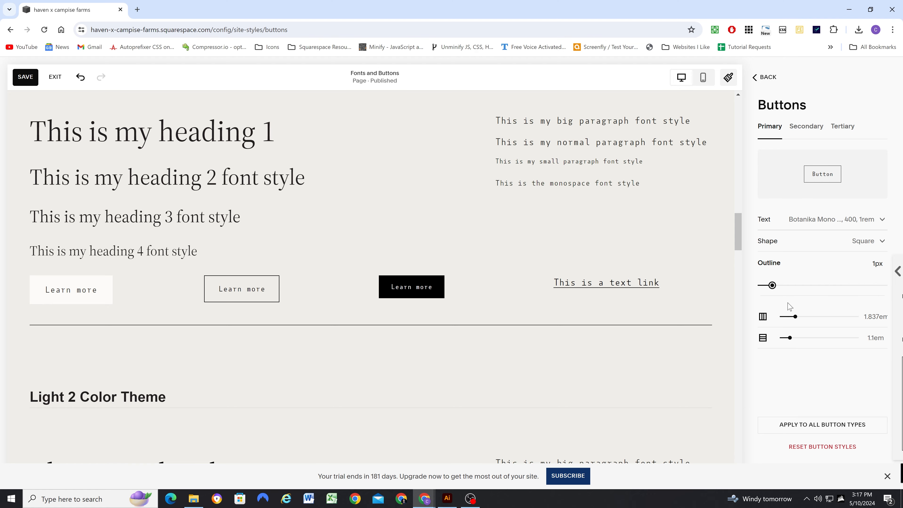
Set the primary button's vertical padding to 0.9em, comparing it with the Learn More button in the Illustrator mockup
click(448, 498)
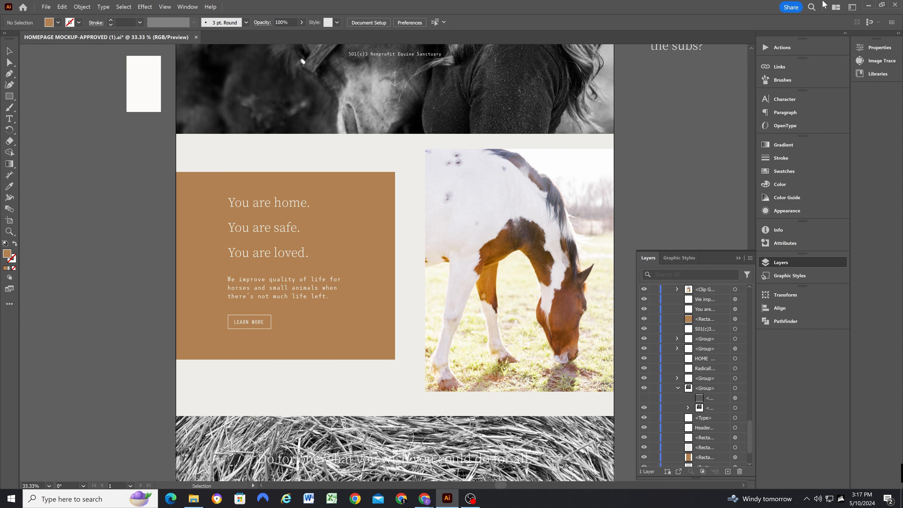
click(869, 5)
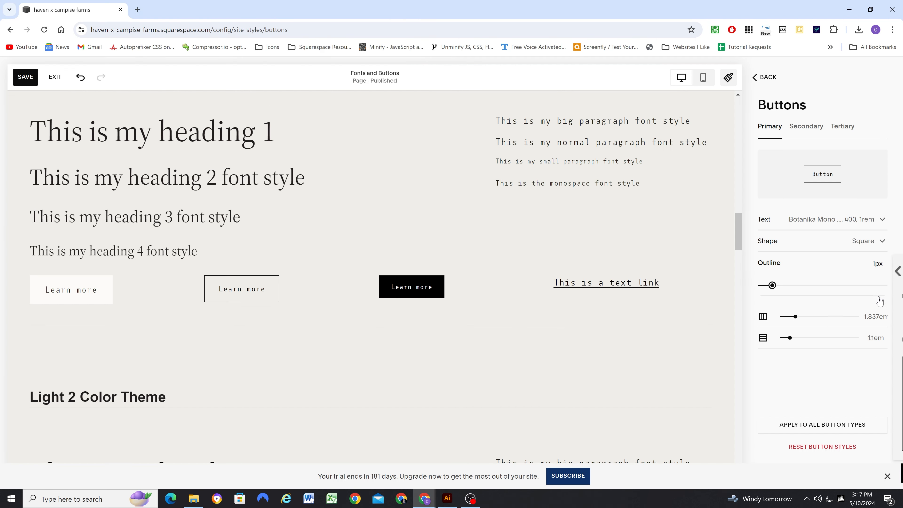
drag(790, 338, 788, 337)
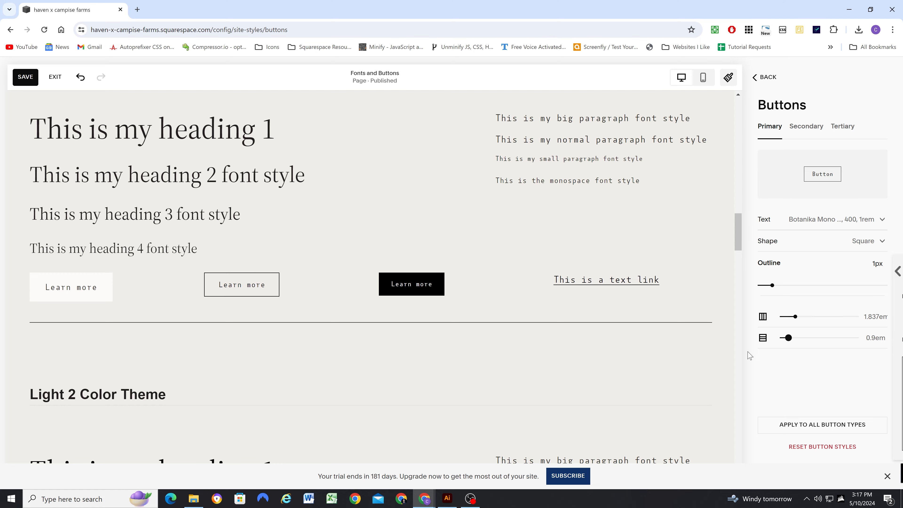
click(447, 499)
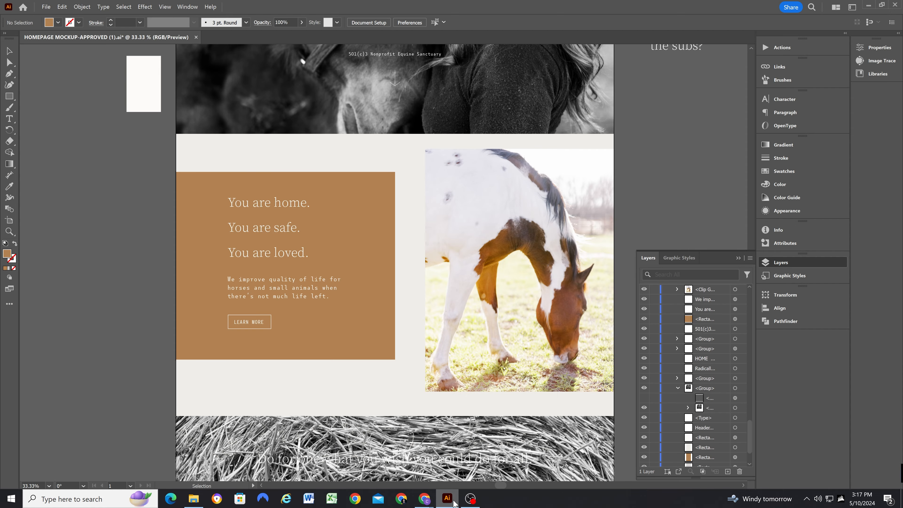
Switch to Squarespace and set the primary button's text transform to Uppercase
click(453, 503)
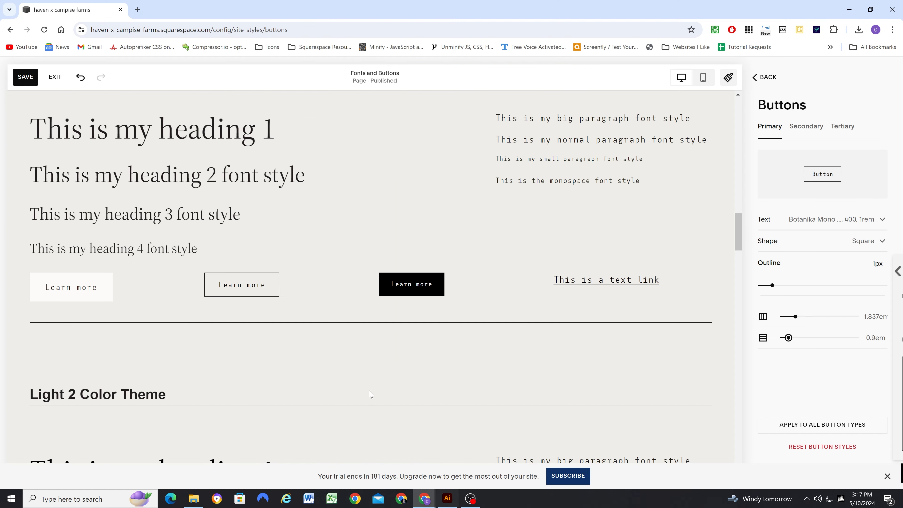
click(826, 220)
click(802, 372)
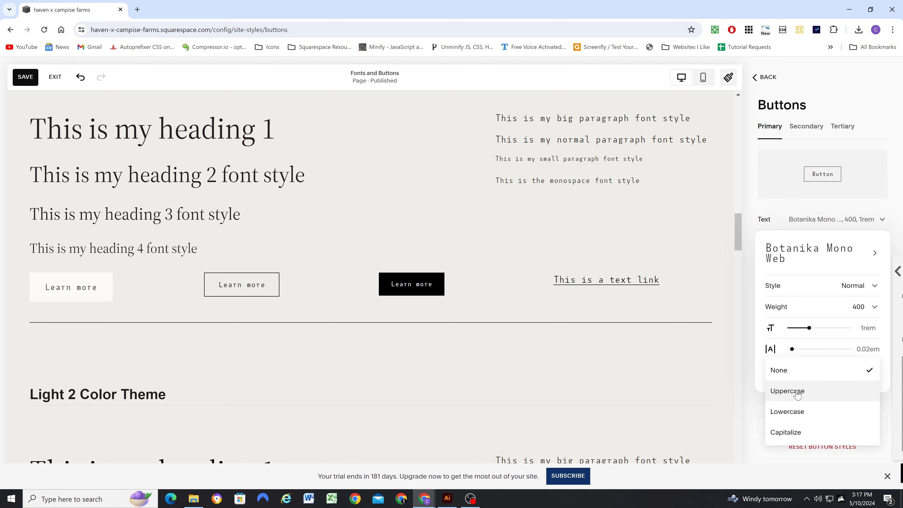
click(796, 399)
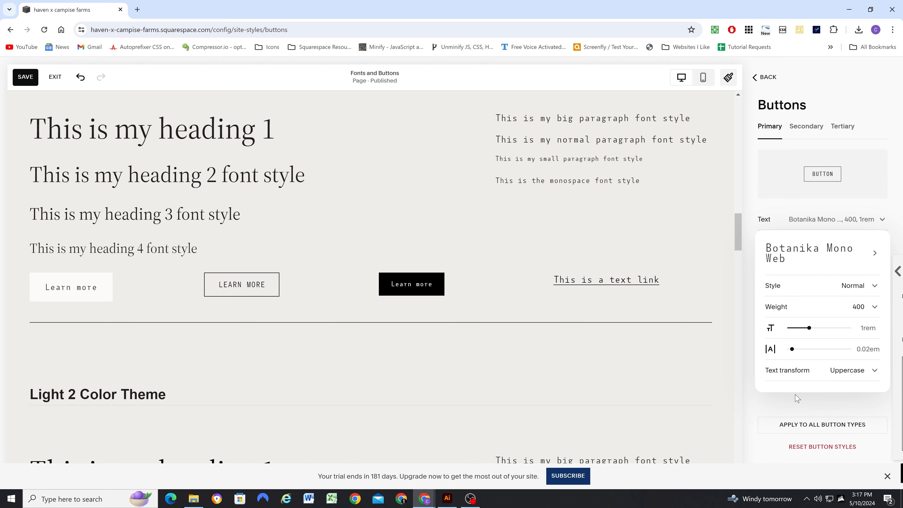
click(876, 207)
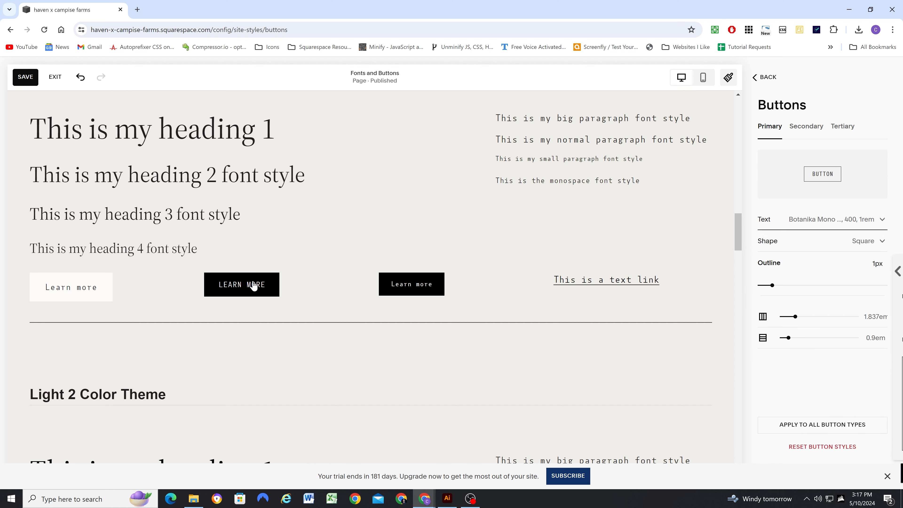
Check the Learn More button in the Illustrator mockup and apply the primary button style to all button types in Squarespace
click(448, 499)
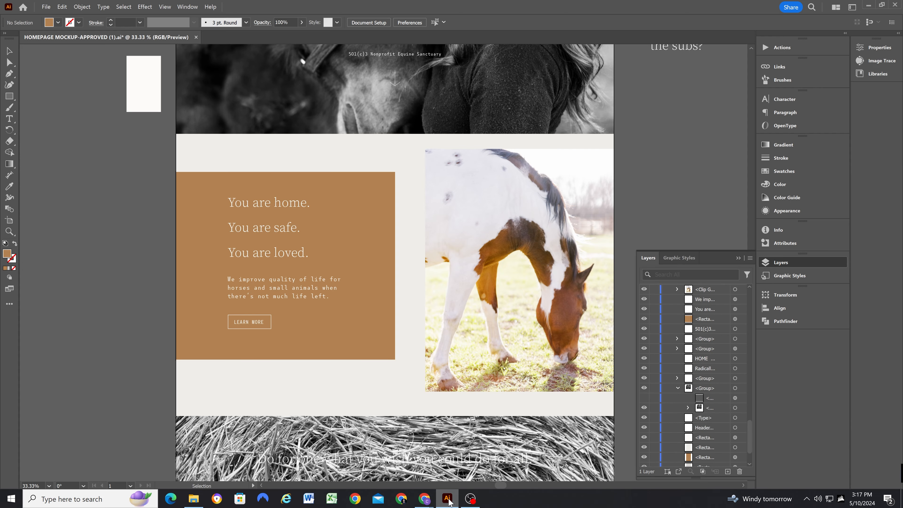
click(448, 499)
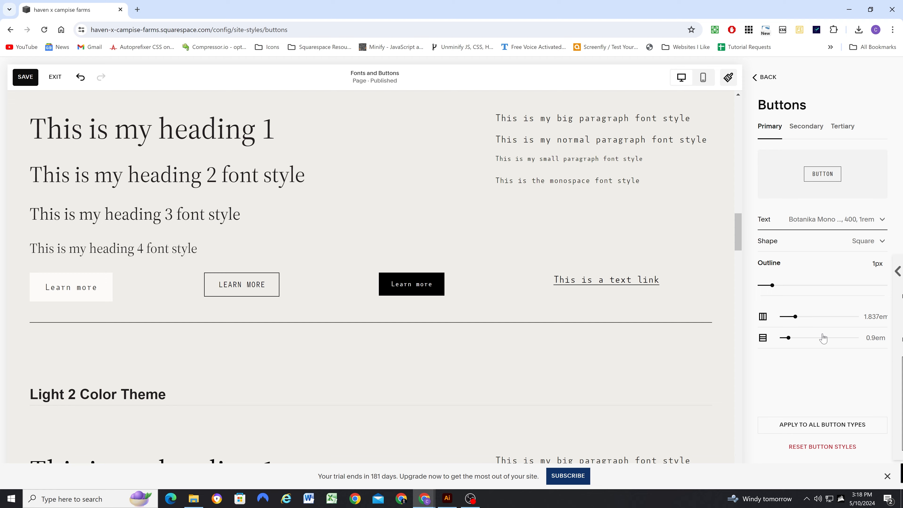
click(830, 424)
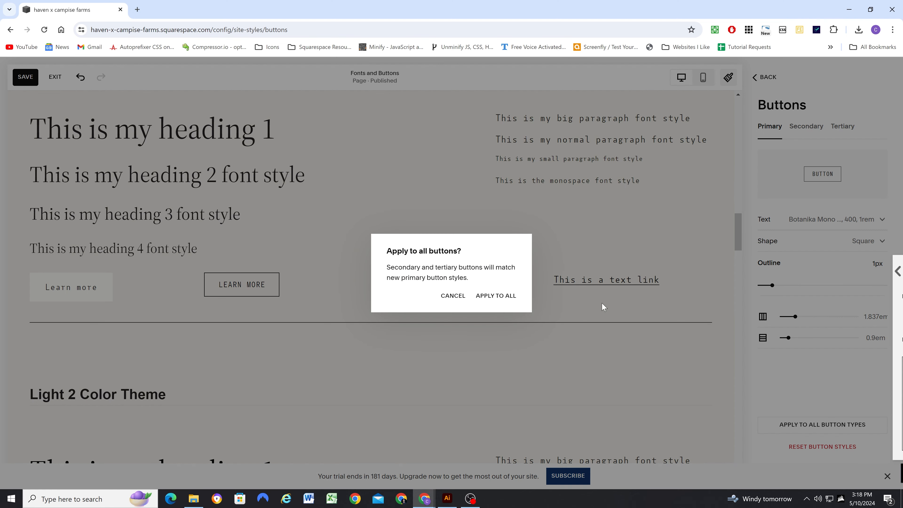
click(497, 298)
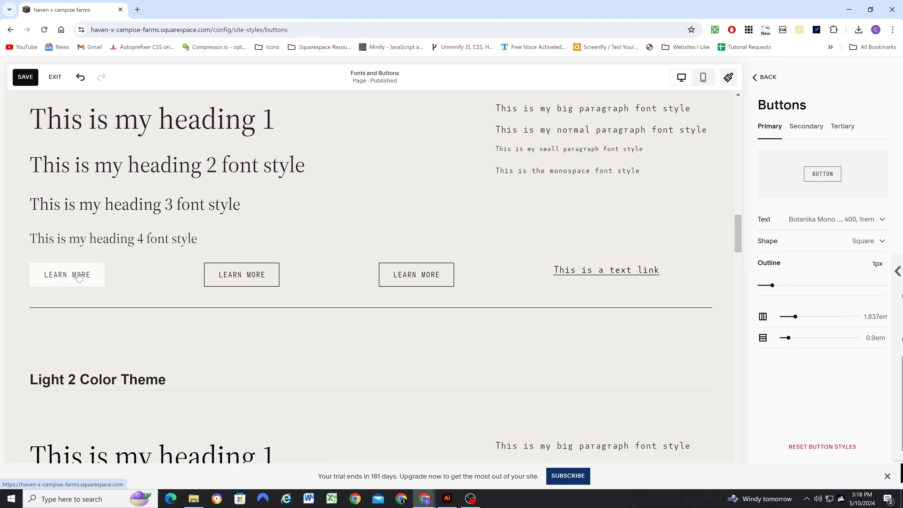
Compare the buttons with the mockup once more, save the site style changes and review the style guide page
click(447, 499)
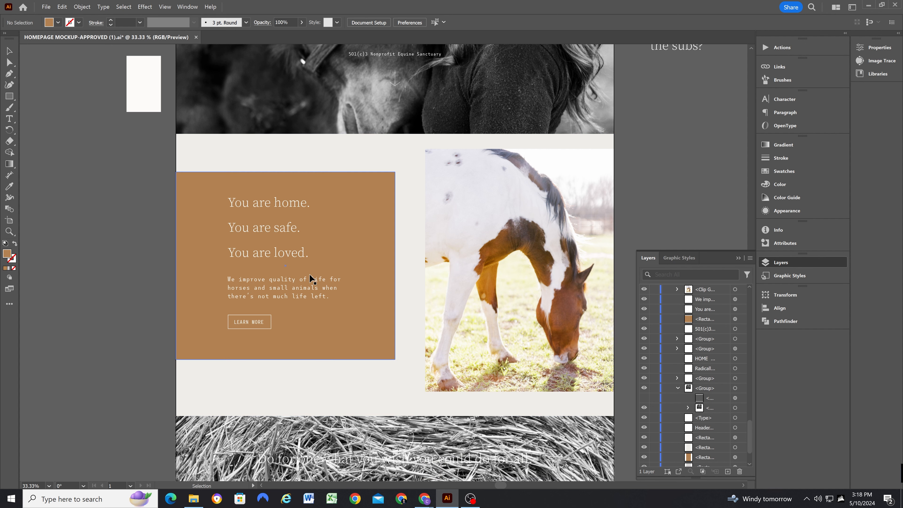
click(871, 7)
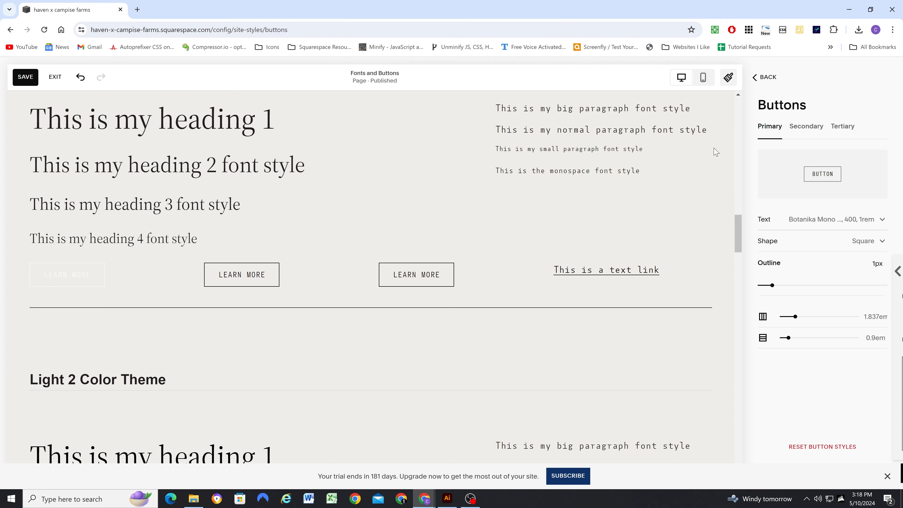
scroll(398, 257, up, 3)
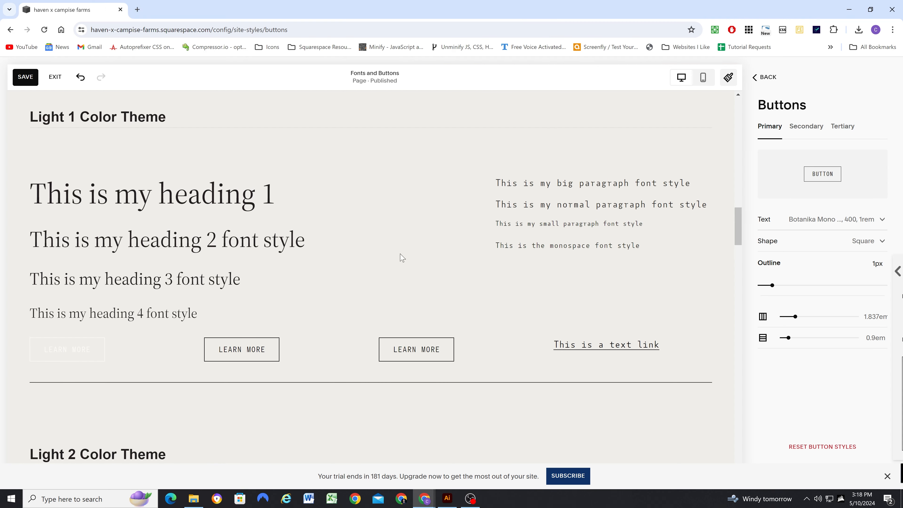
click(31, 78)
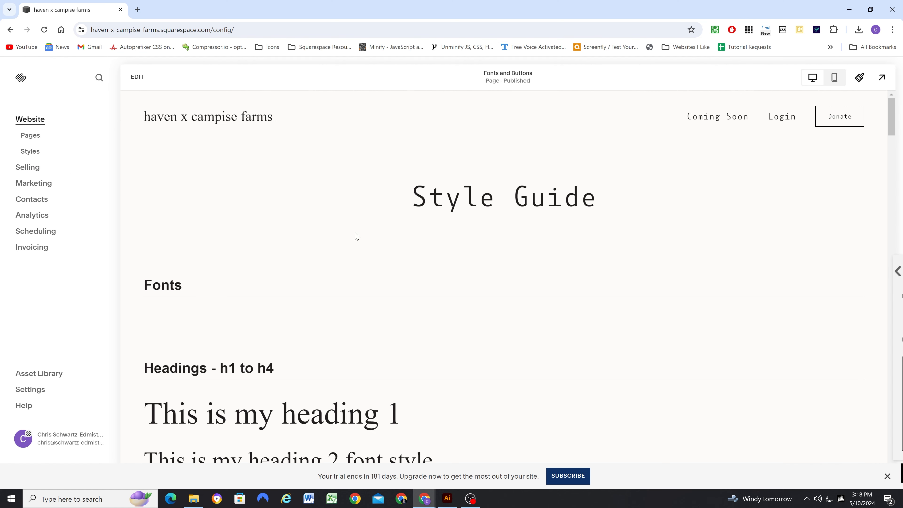
scroll(352, 263, down, 5)
scroll(319, 221, down, 5)
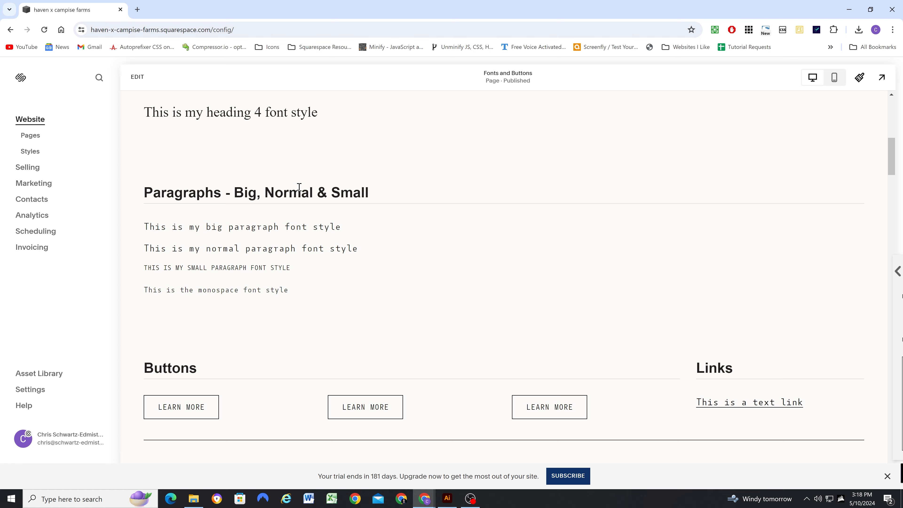
scroll(299, 188, down, 6)
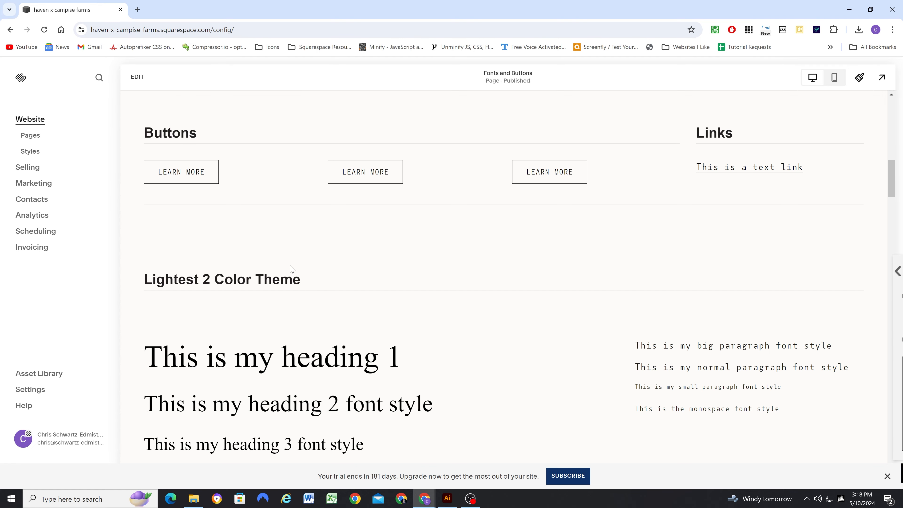
scroll(289, 265, up, 12)
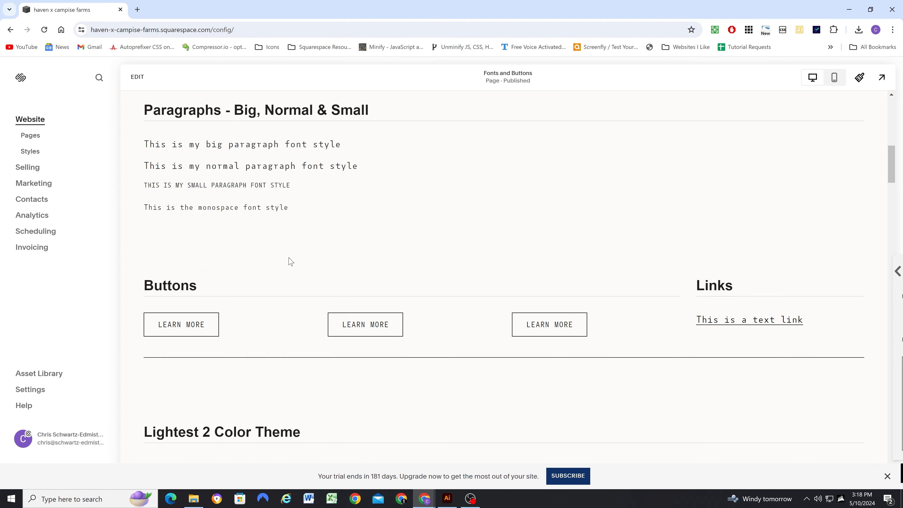
Add a blank page named Home to the Main Navigation
click(29, 136)
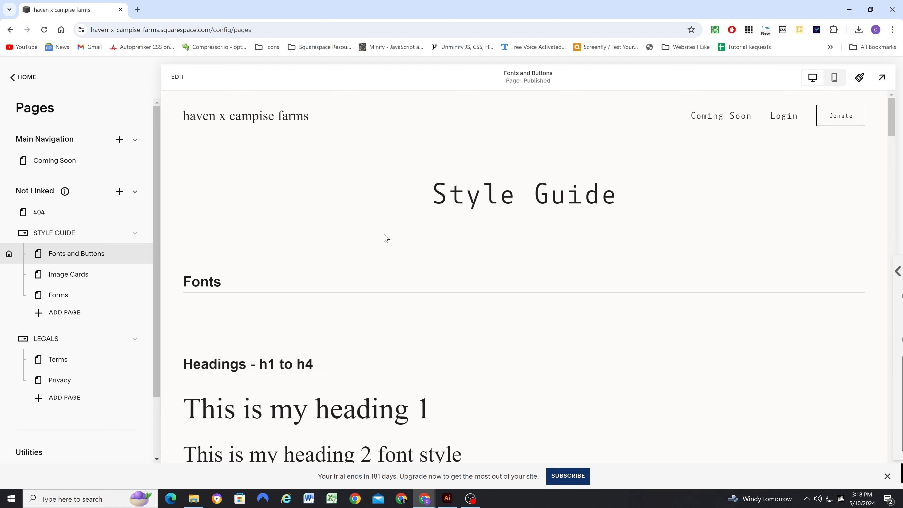
click(120, 139)
click(171, 152)
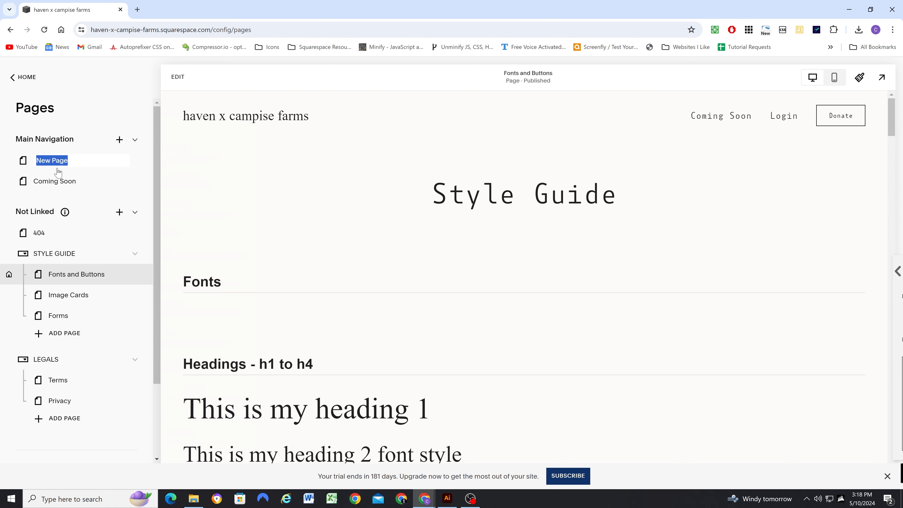
text(Home)
key(Return)
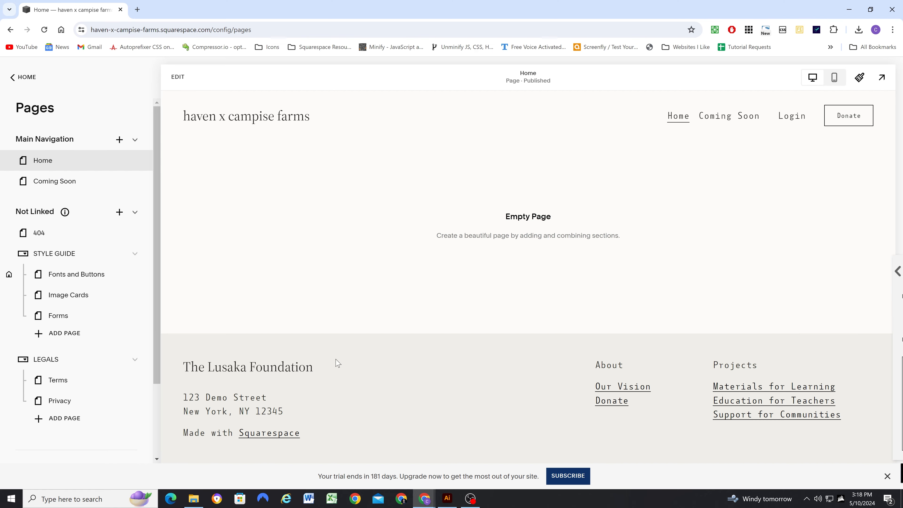
Switch to Illustrator and examine the hero section at the start of the homepage mockup
click(448, 498)
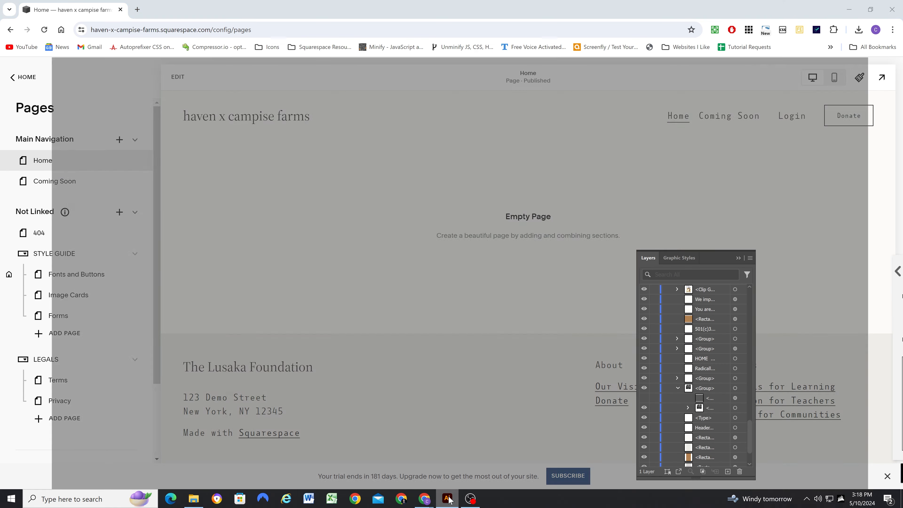
scroll(354, 256, up, 3)
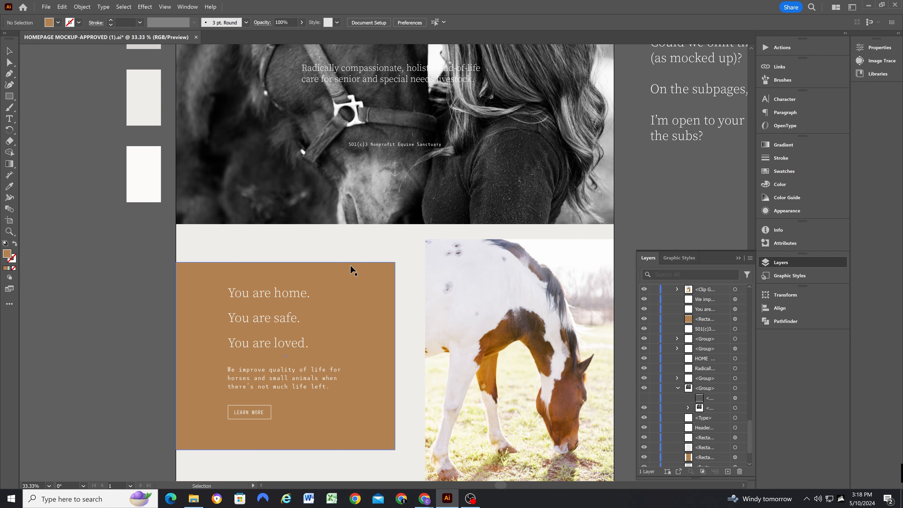
scroll(341, 308, up, 3)
scroll(338, 303, up, 8)
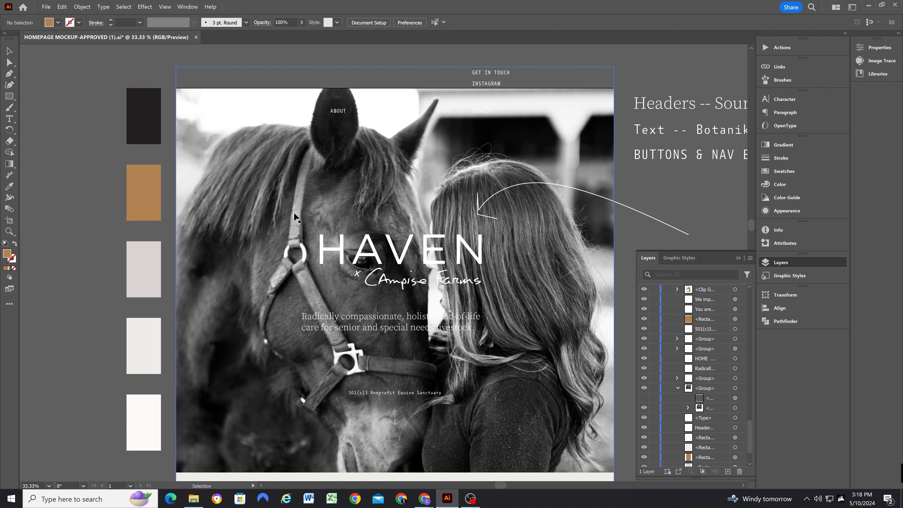
alt+scroll(256, 239, down, 1)
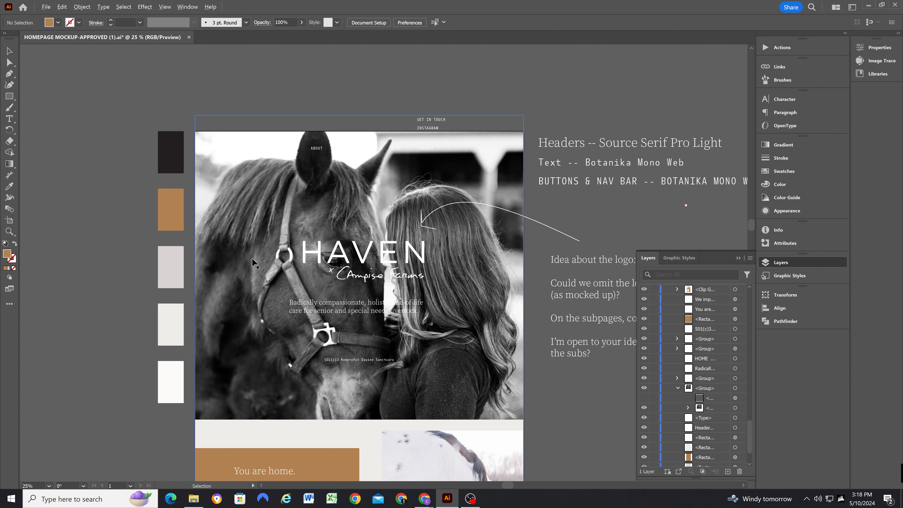
scroll(253, 264, up, 2)
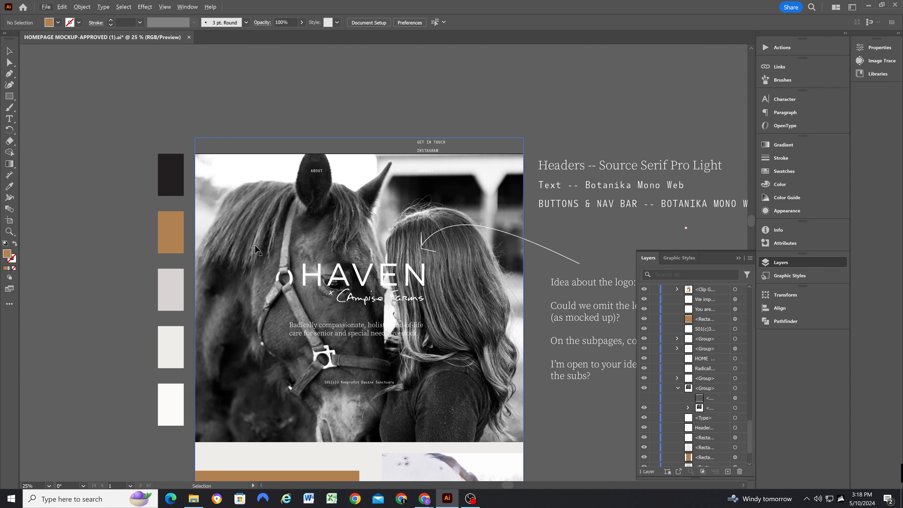
scroll(279, 233, down, 1)
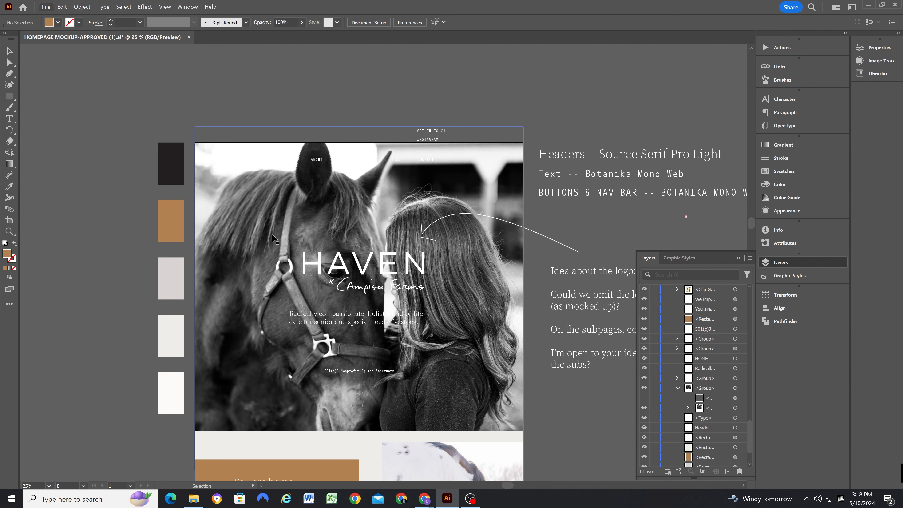
alt+scroll(338, 164, up, 4)
alt+scroll(338, 165, down, 4)
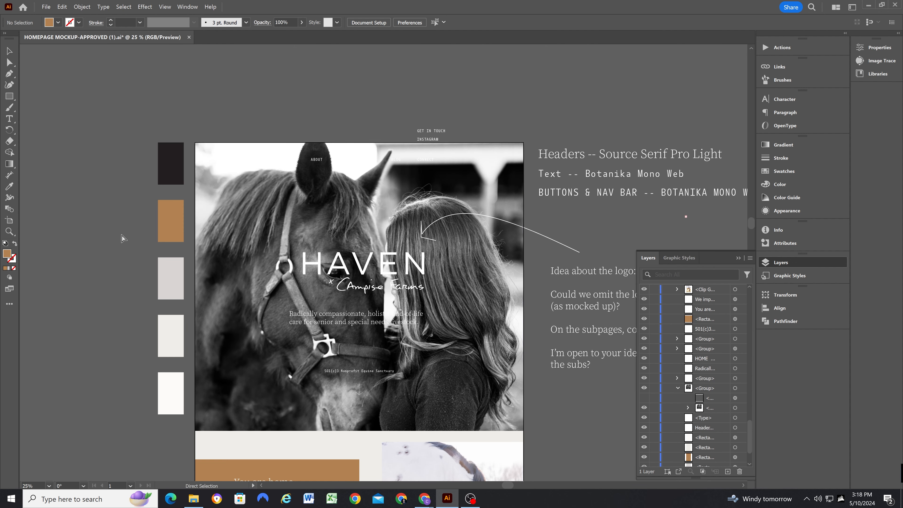
Undo the earlier mockup edits back to the darkened hero image with its full navigation menu, and clear the selection
key(ctrl+z)
key(ctrl+z)
key(ctrl+z)
key(ctrl+z)
key(ctrl+z)
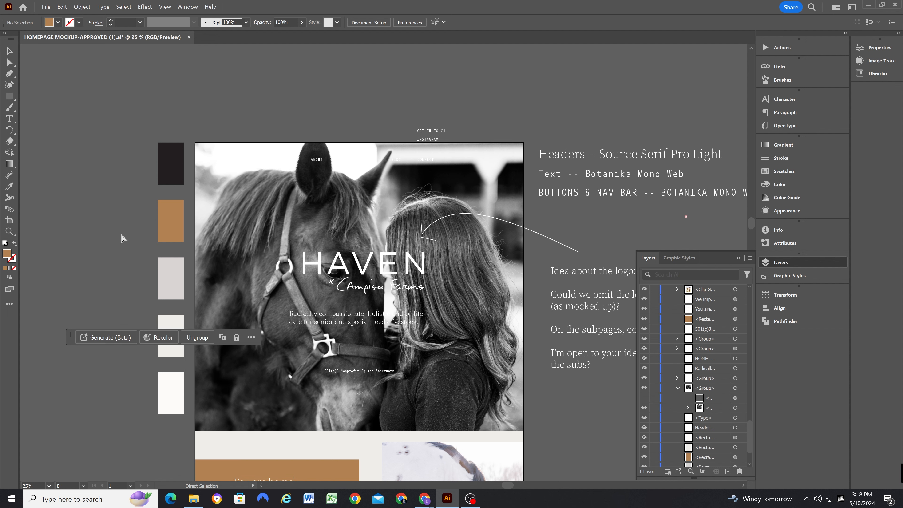
key(ctrl+z)
key(ctrl+z)
key(ctrl+z)
key(ctrl+z)
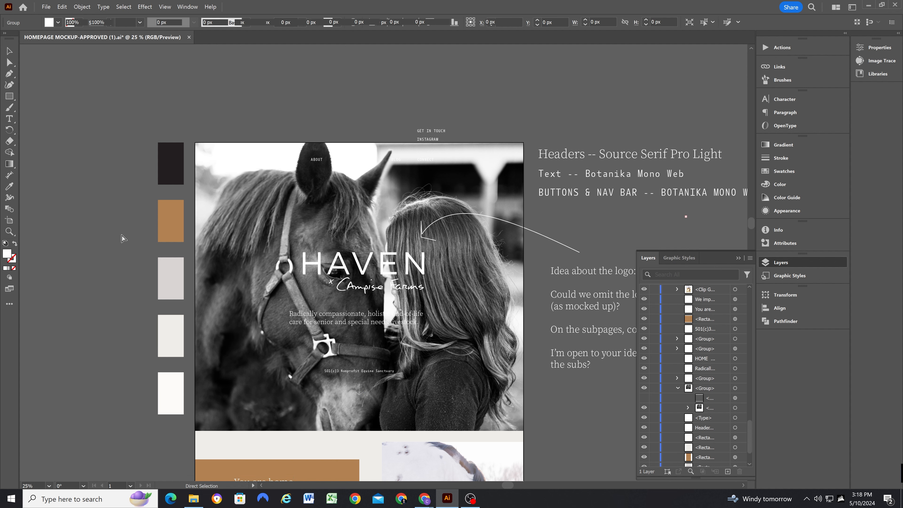
key(ctrl+z)
key(ctrl+z)
key(ctrl+z)
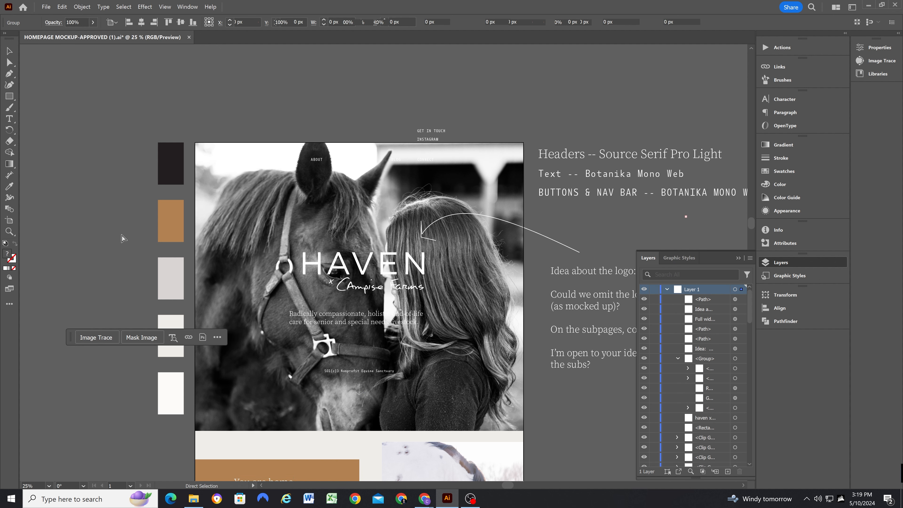
key(ctrl+z)
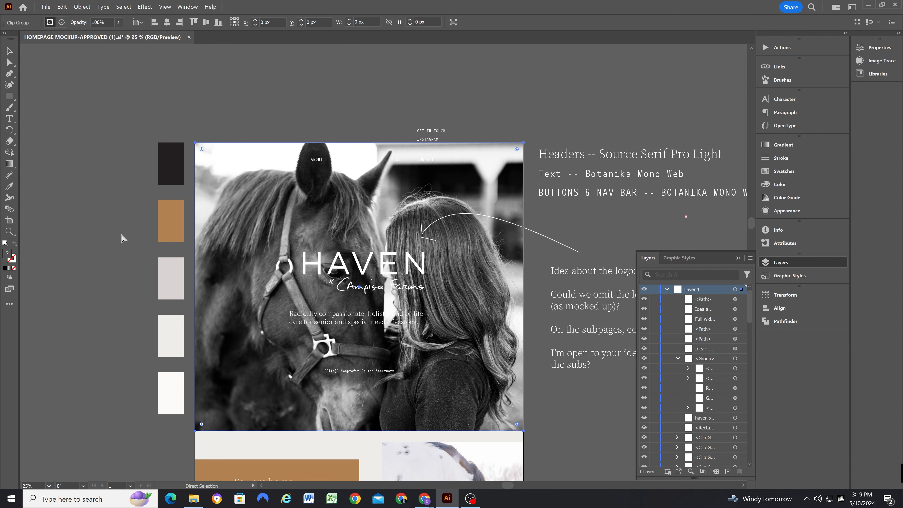
key(ctrl+z)
key(ctrl+z)
key(ctrl+z)
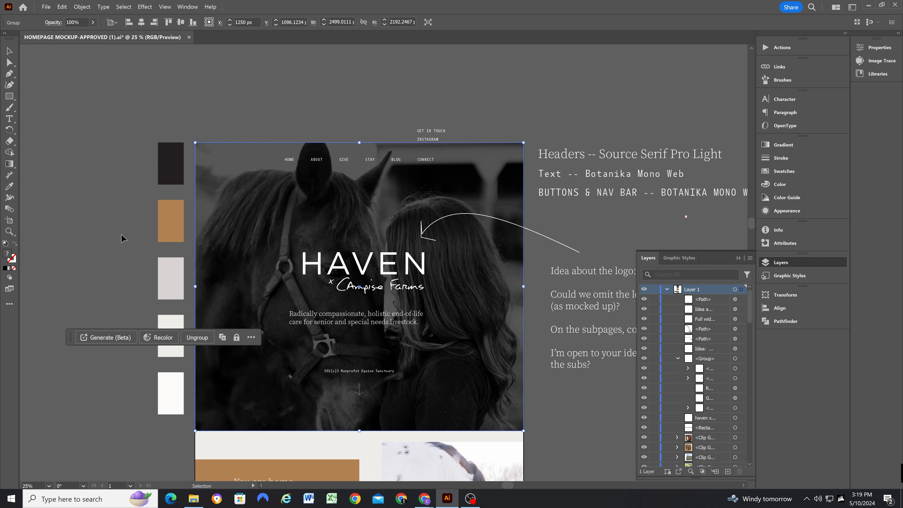
click(122, 235)
scroll(289, 253, down, 4)
scroll(263, 252, up, 4)
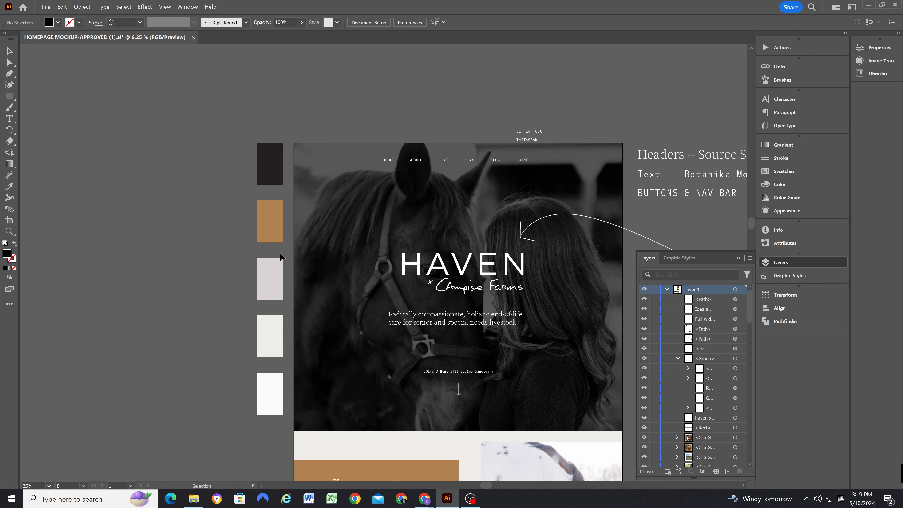
scroll(357, 251, down, 2)
scroll(432, 249, up, 2)
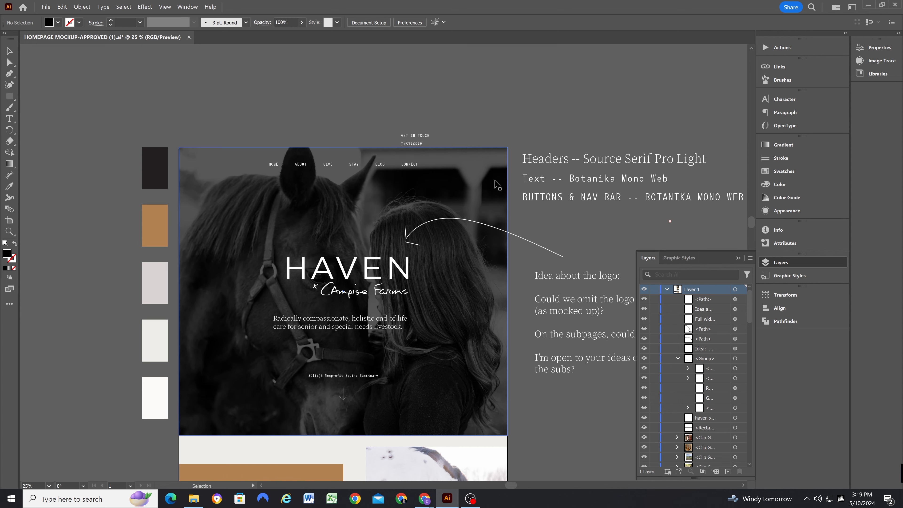
Return to Squarespace, start editing the Home page and add a blank section to it
click(870, 7)
click(177, 77)
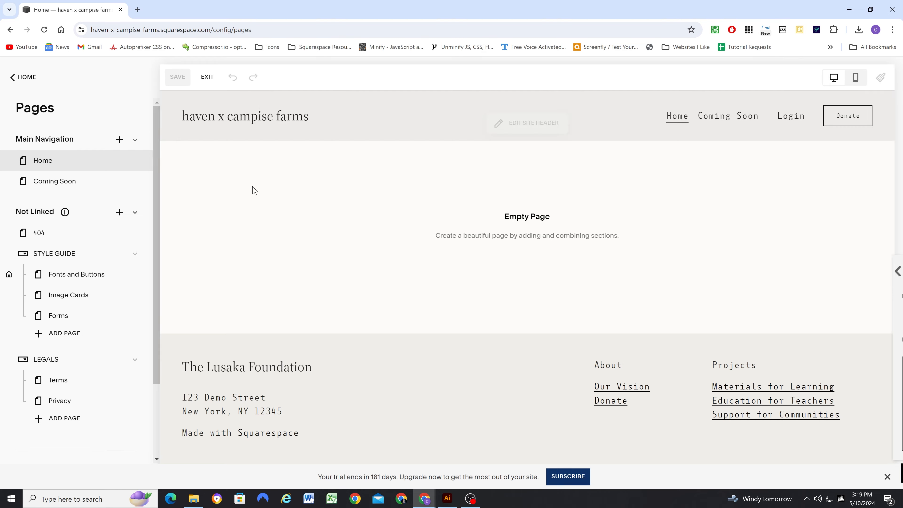
click(432, 232)
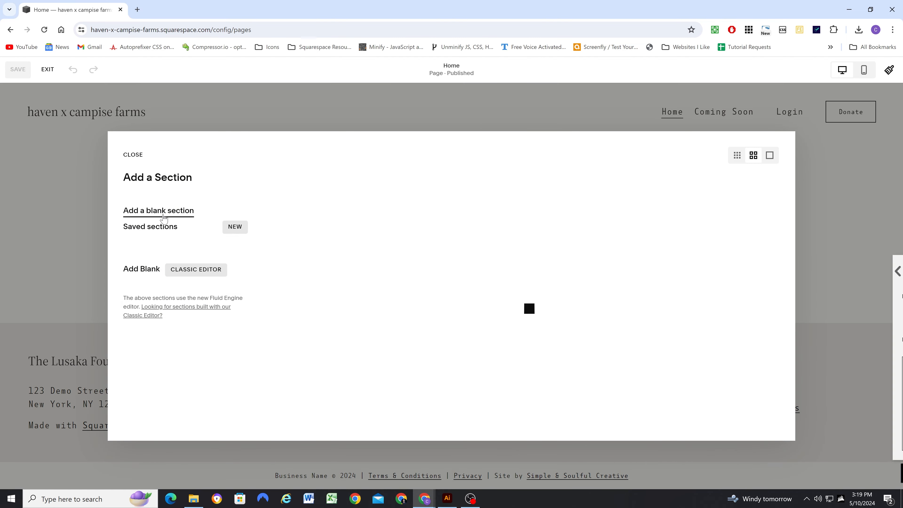
click(167, 210)
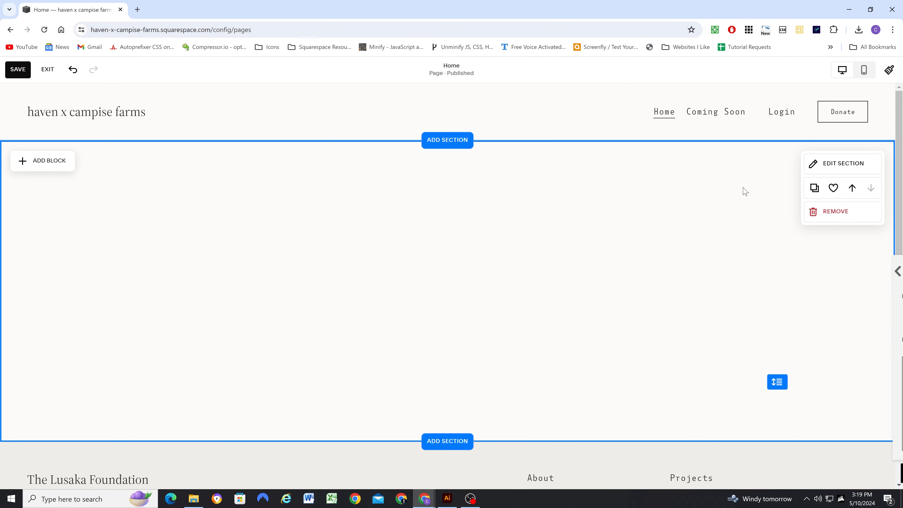
Set the blank section's background to the Homepage Hero Image file from the Haven folder in Downloads
click(843, 163)
click(801, 190)
click(814, 261)
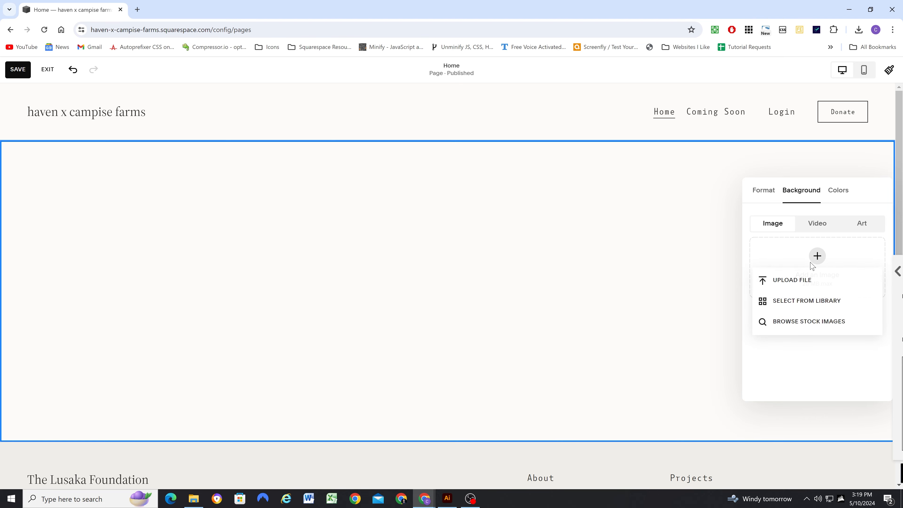
click(796, 279)
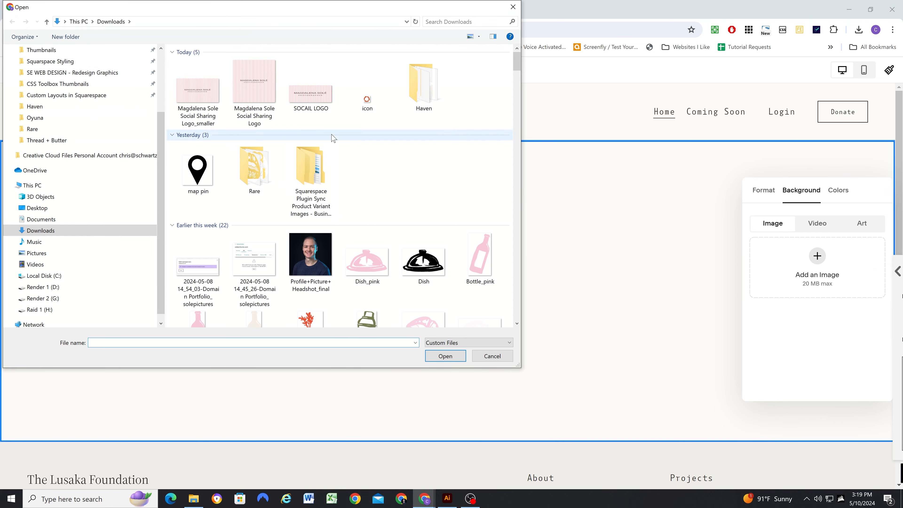
double_click(424, 85)
click(208, 132)
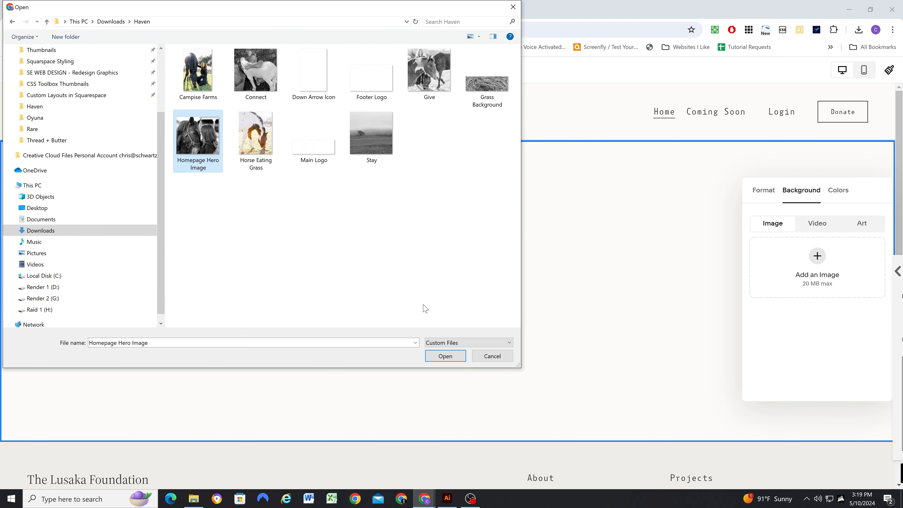
click(437, 354)
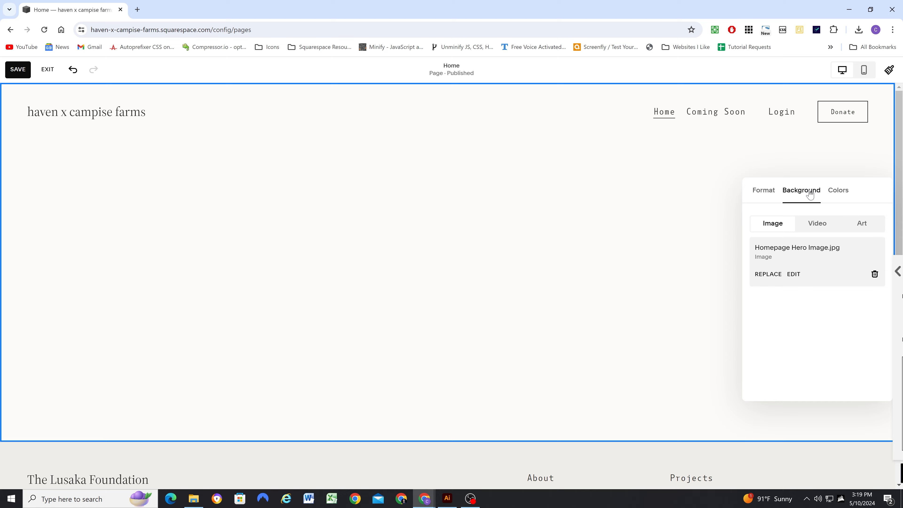
Set the hero background's overlay opacity to 60% and apply the Darkest 1 color theme to the section
scroll(783, 368, down, 2)
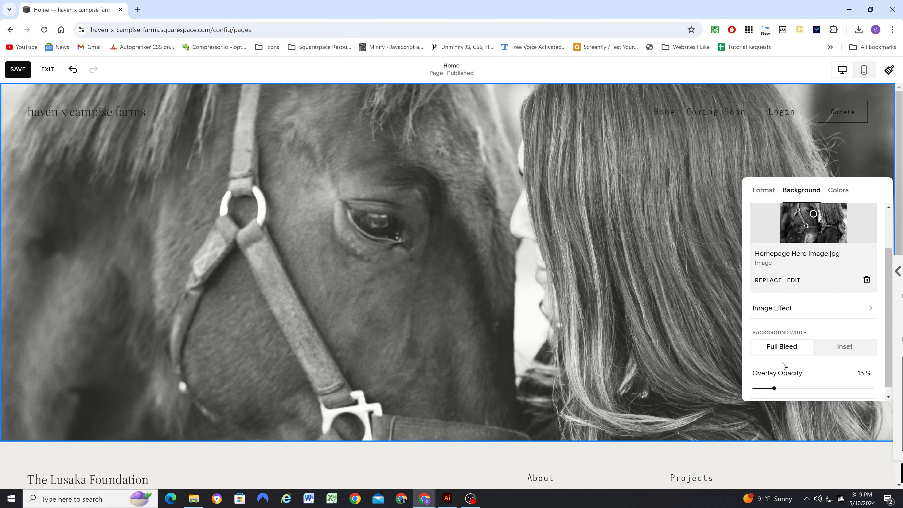
drag(791, 380, 833, 380)
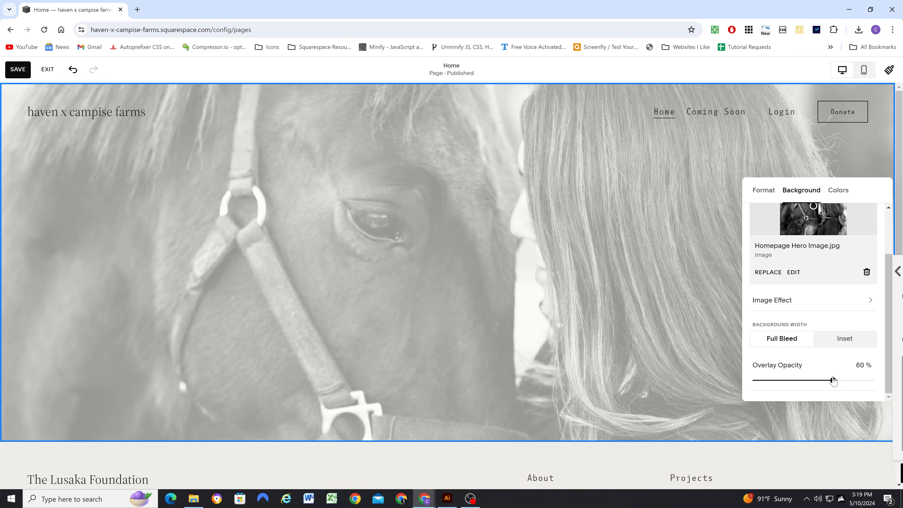
click(838, 190)
scroll(828, 349, down, 2)
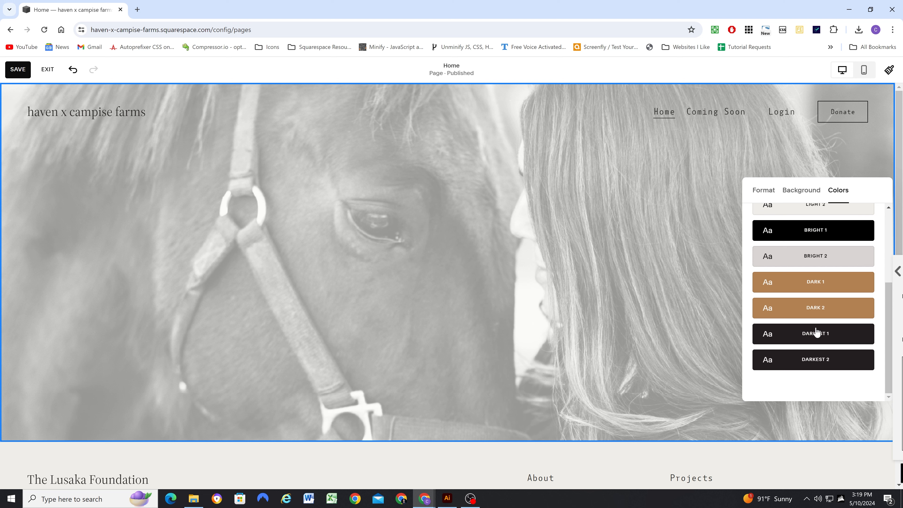
click(816, 333)
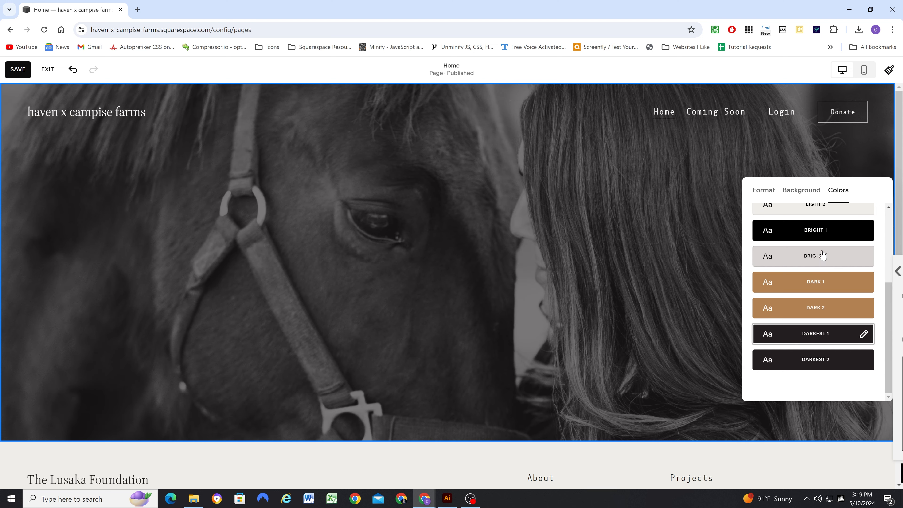
click(767, 192)
click(347, 228)
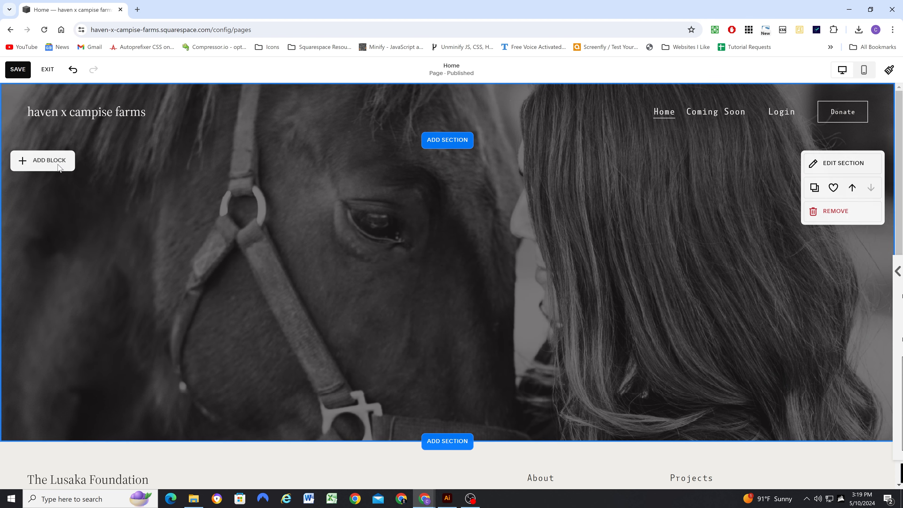
Add an image block near the middle of the hero section and upload the Main Logo file into it
click(43, 160)
click(131, 220)
drag(201, 264, 423, 274)
click(417, 272)
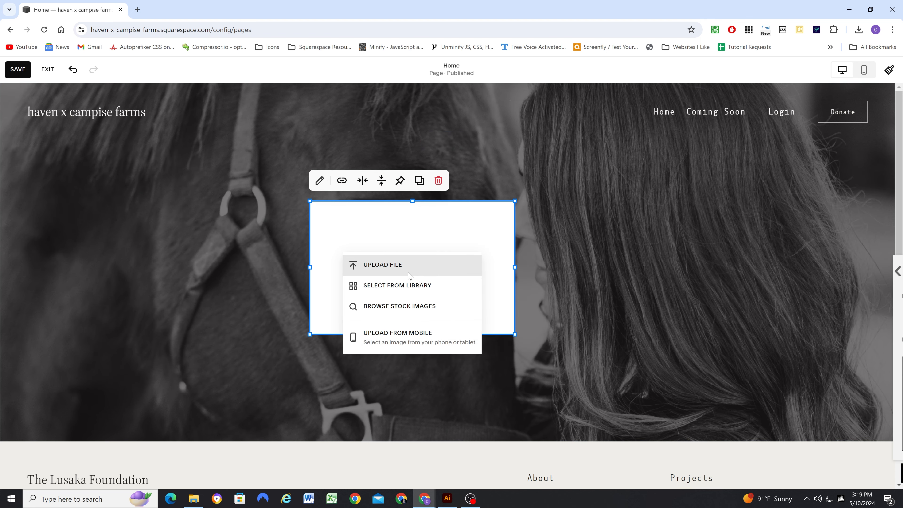
click(409, 271)
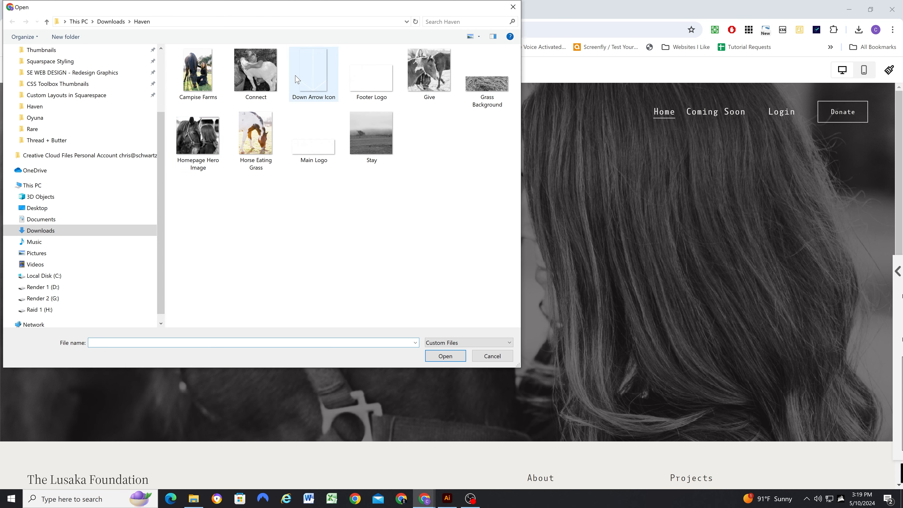
click(309, 144)
click(452, 355)
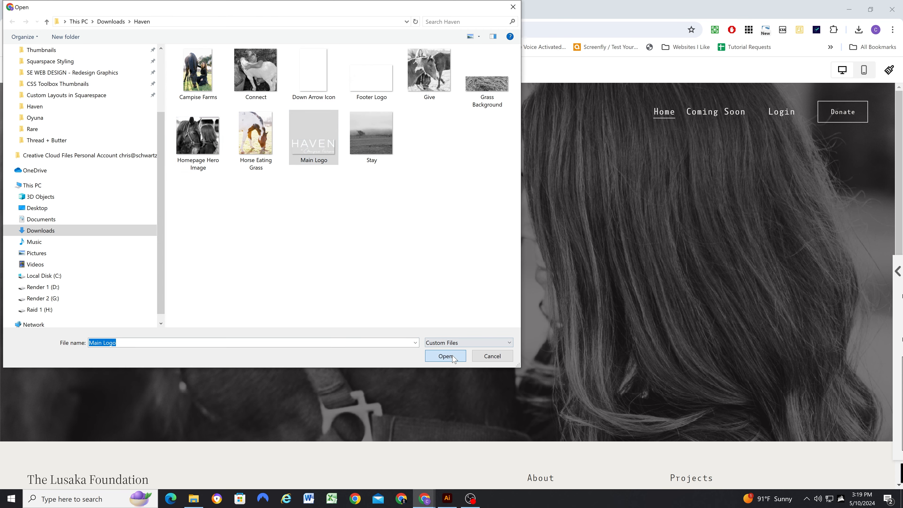
Switch to Illustrator and examine the character settings of the hero tagline under the HAVEN logo in the mockup
click(447, 499)
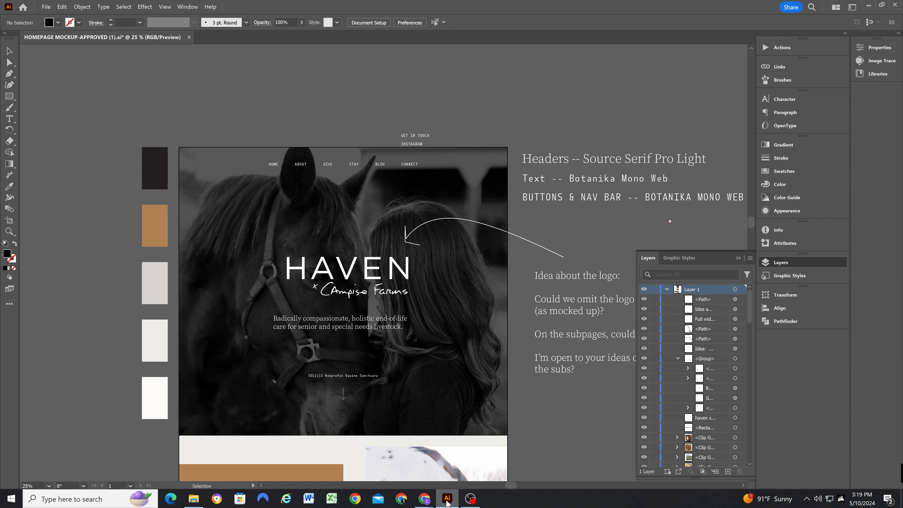
triple_click(375, 330)
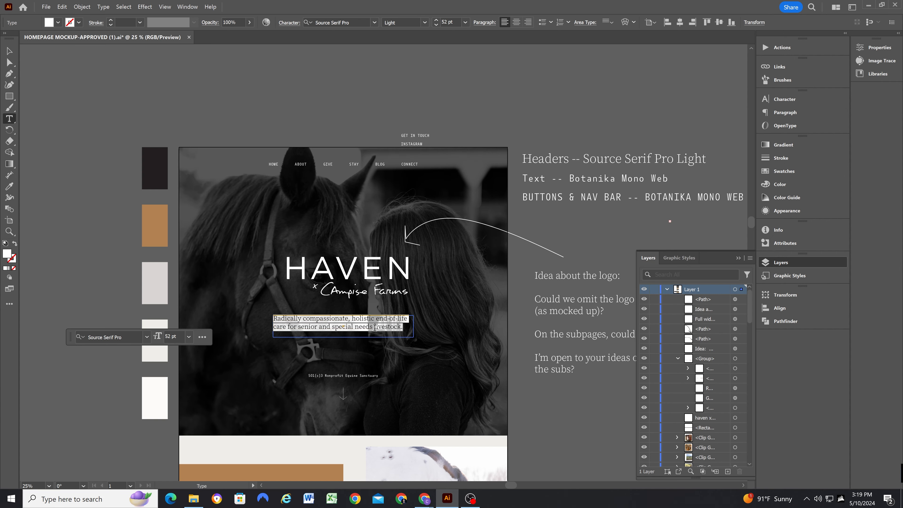
click(86, 284)
scroll(317, 224, down, 5)
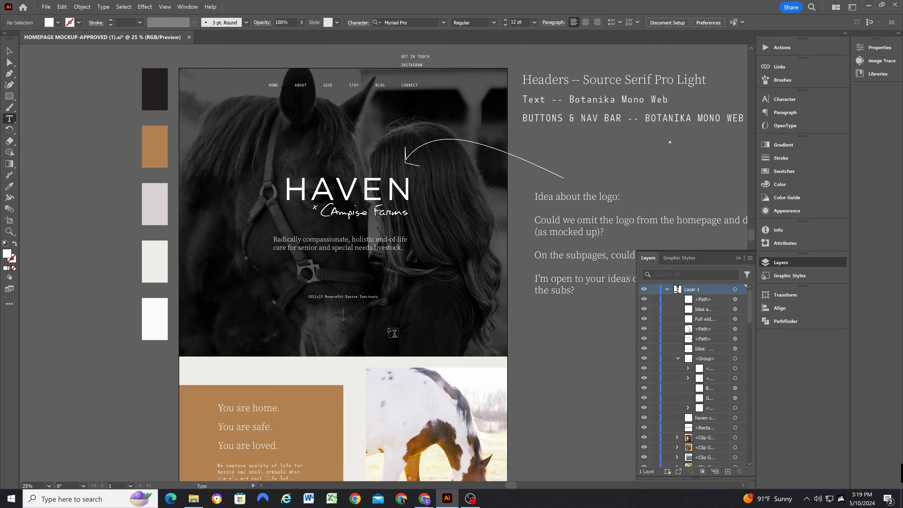
click(310, 201)
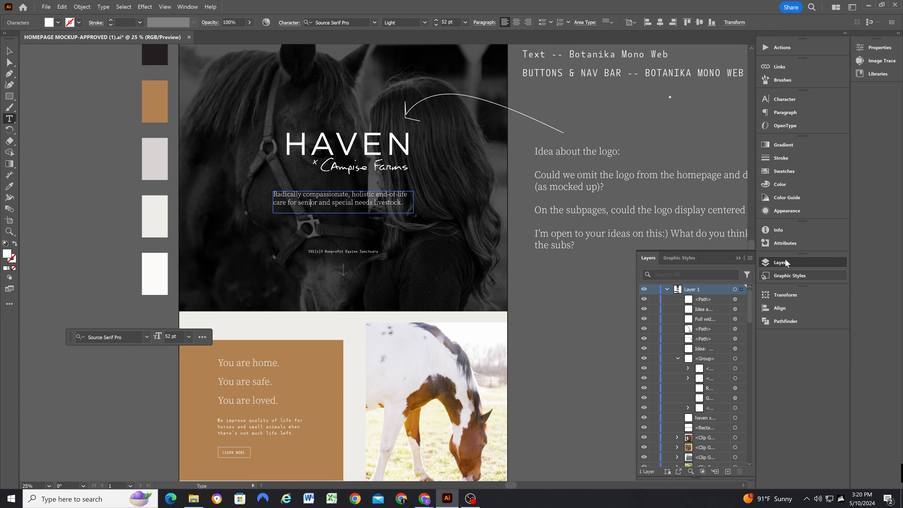
click(781, 97)
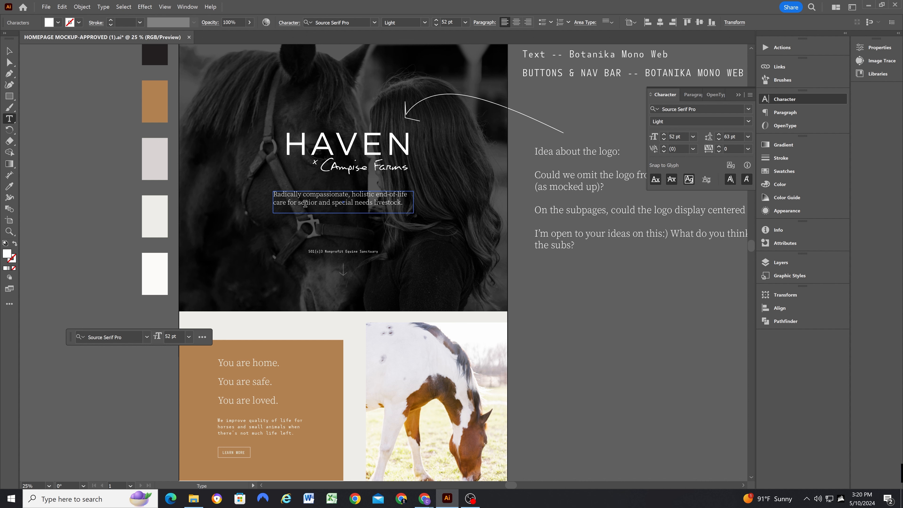
scroll(305, 203, up, 3)
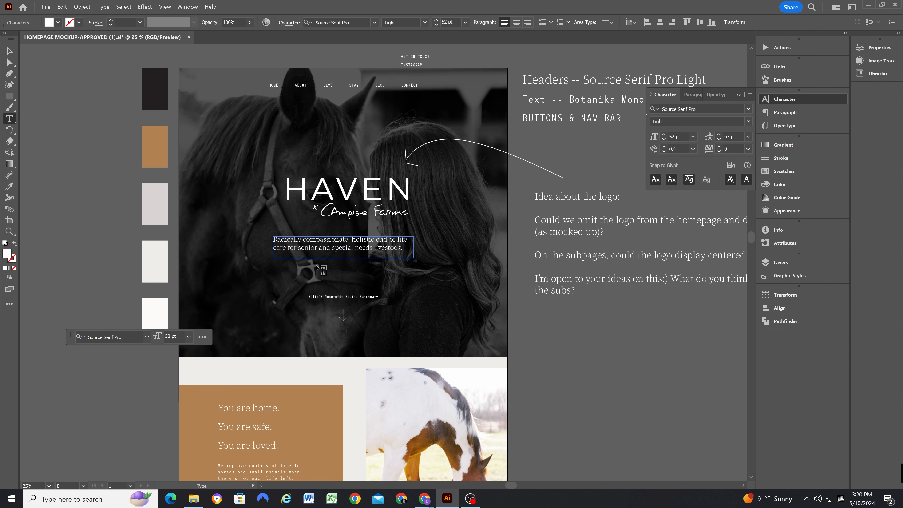
scroll(337, 253, down, 4)
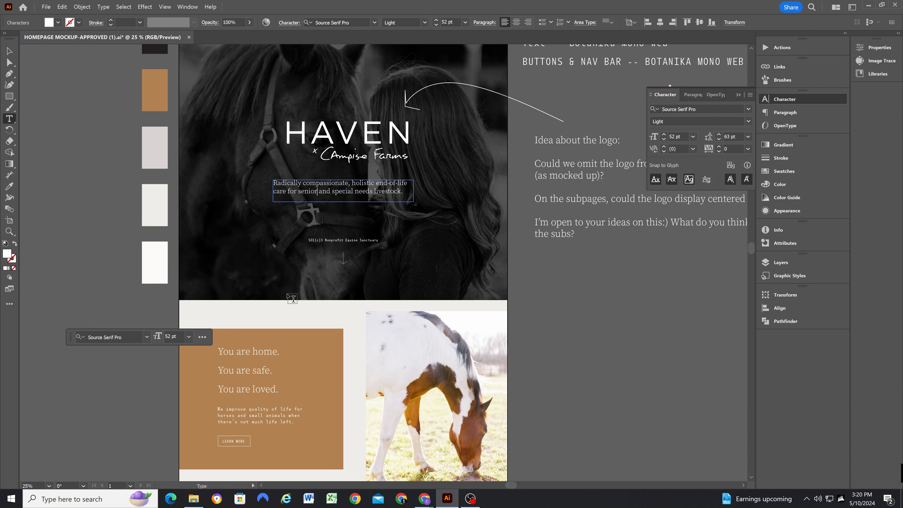
Compare the font sizes of the hero tagline, the "You are home." text and the "Do for one what you wish" heading
click(249, 354)
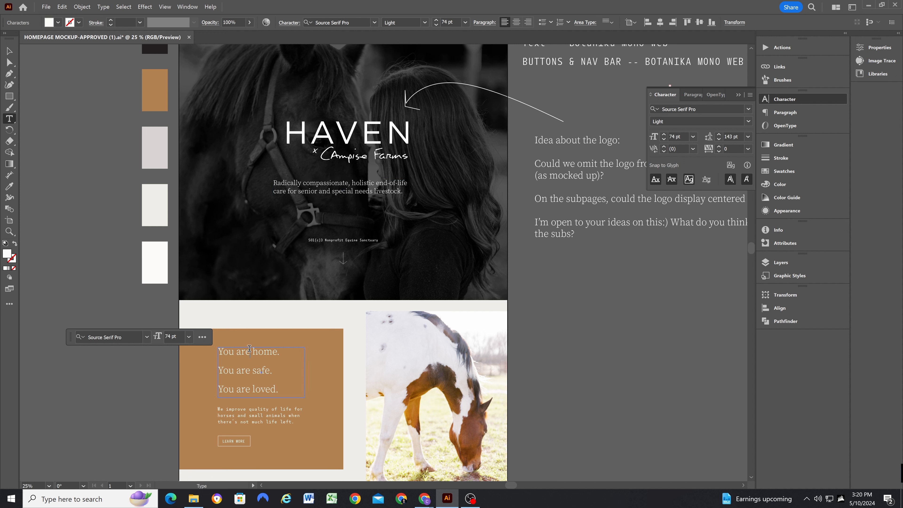
click(309, 186)
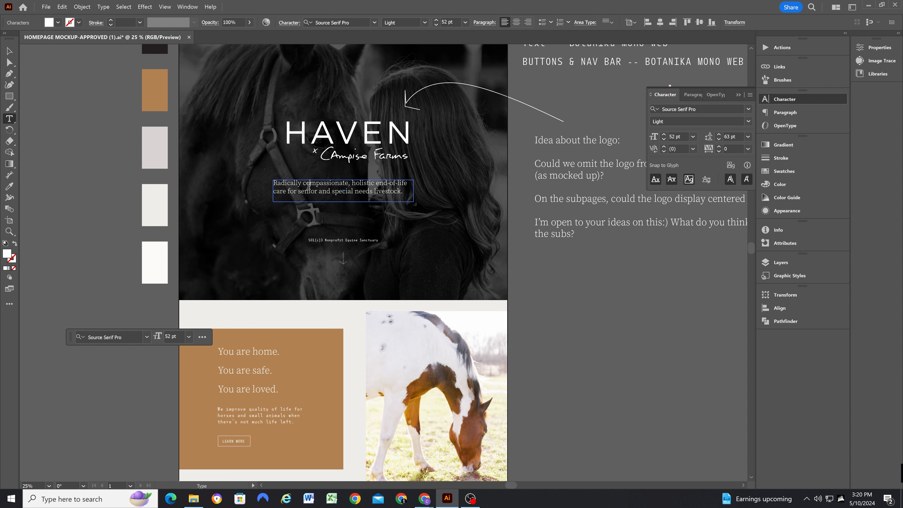
click(248, 351)
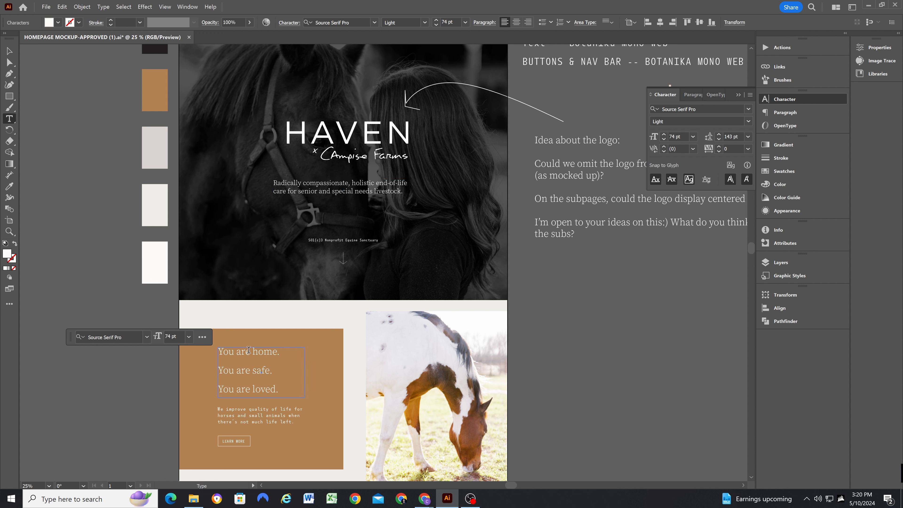
scroll(253, 357, down, 6)
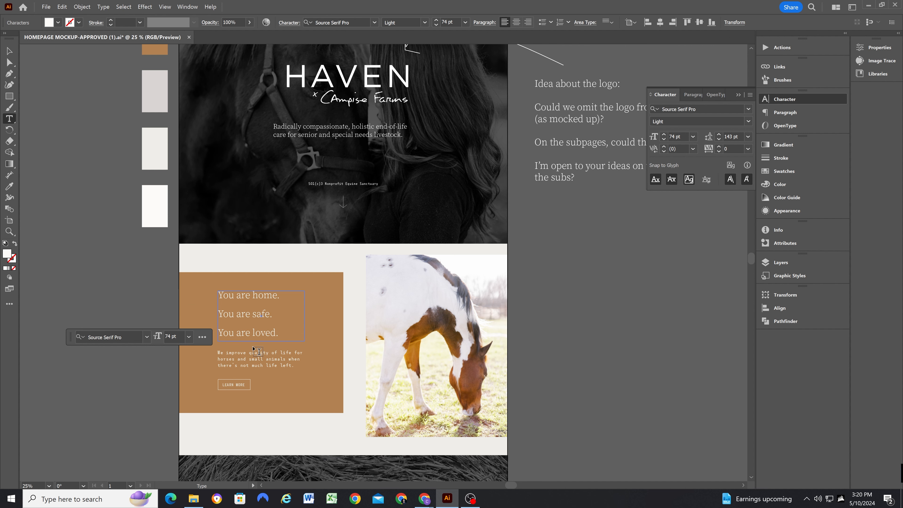
click(287, 341)
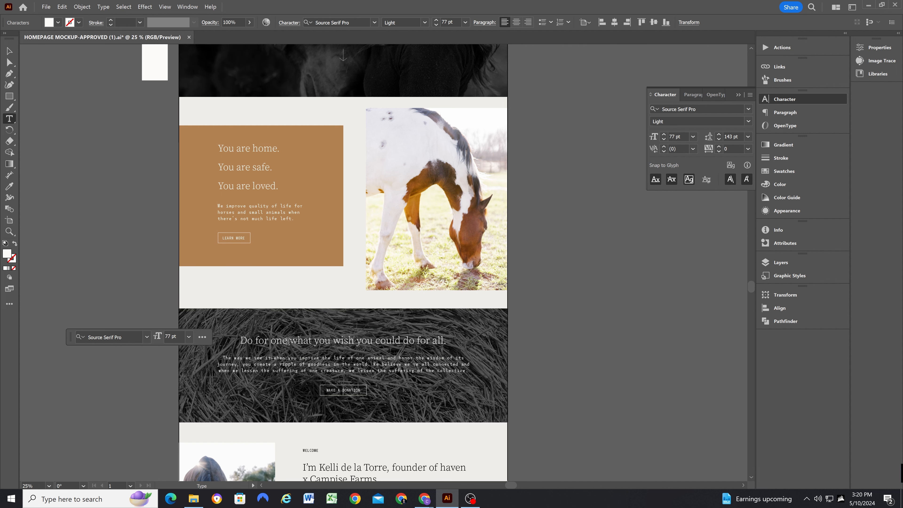
click(255, 153)
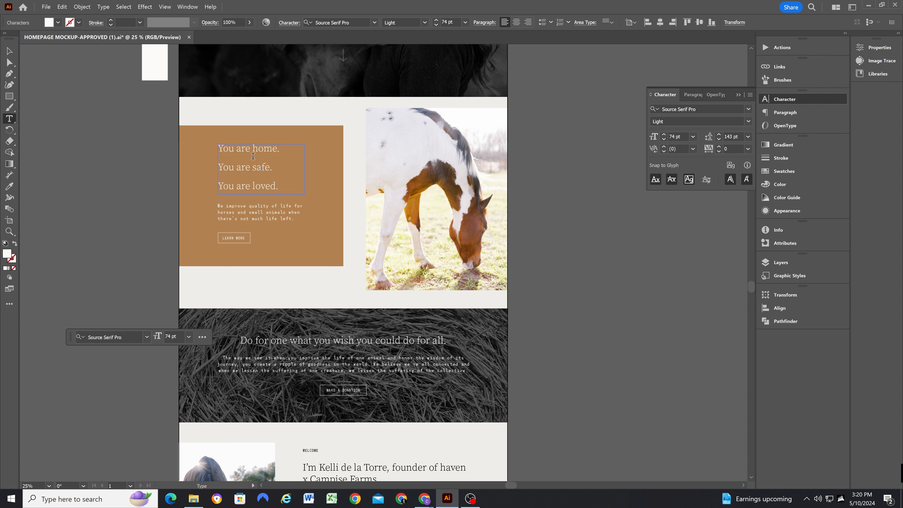
click(326, 341)
scroll(329, 355, down, 2)
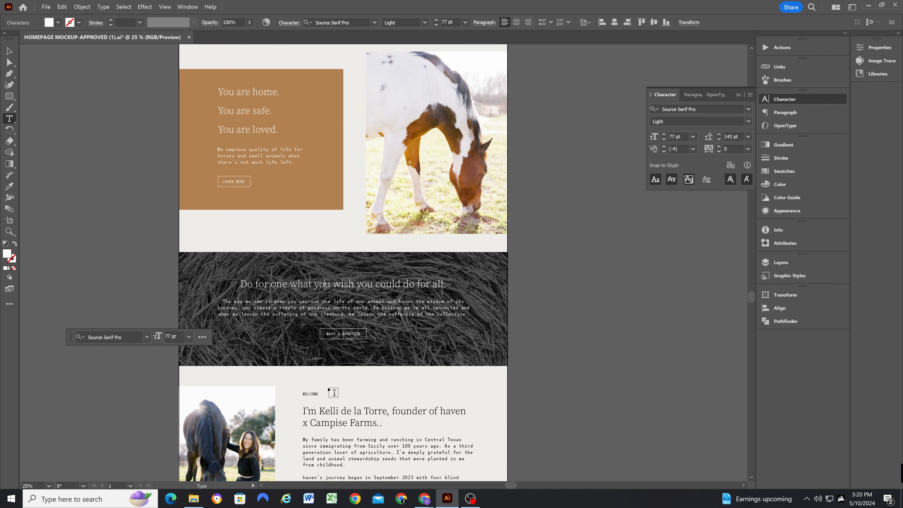
Check the character settings of the founder introduction, GIVE, STAY and "Get love notes." headings further down the mockup
click(321, 413)
scroll(321, 414, down, 9)
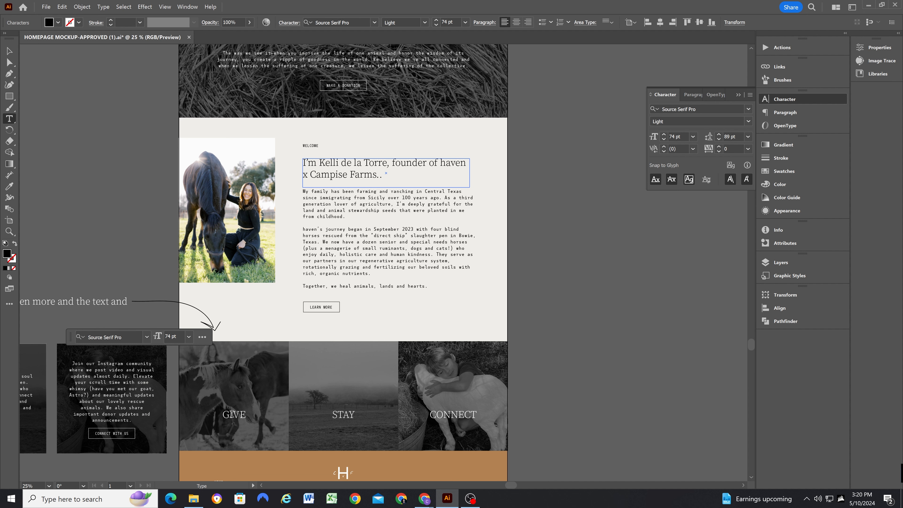
click(232, 414)
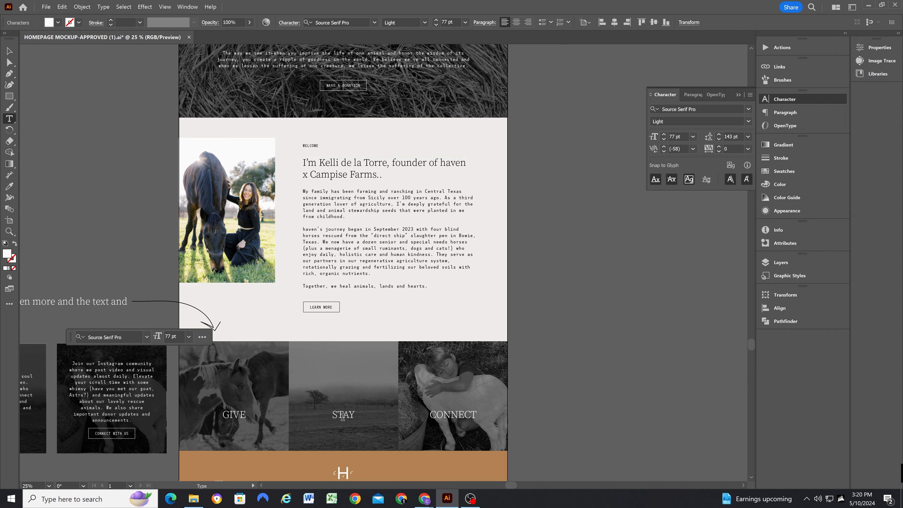
scroll(342, 417, down, 5)
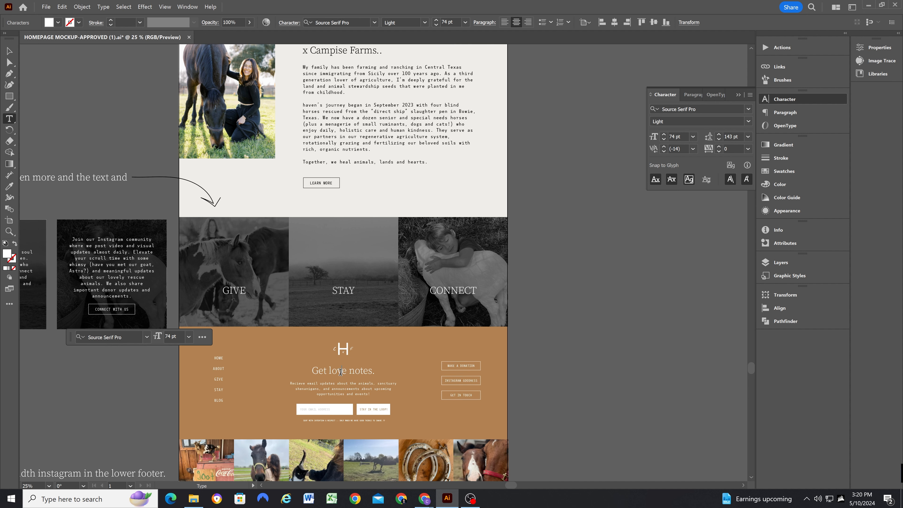
scroll(340, 372, down, 3)
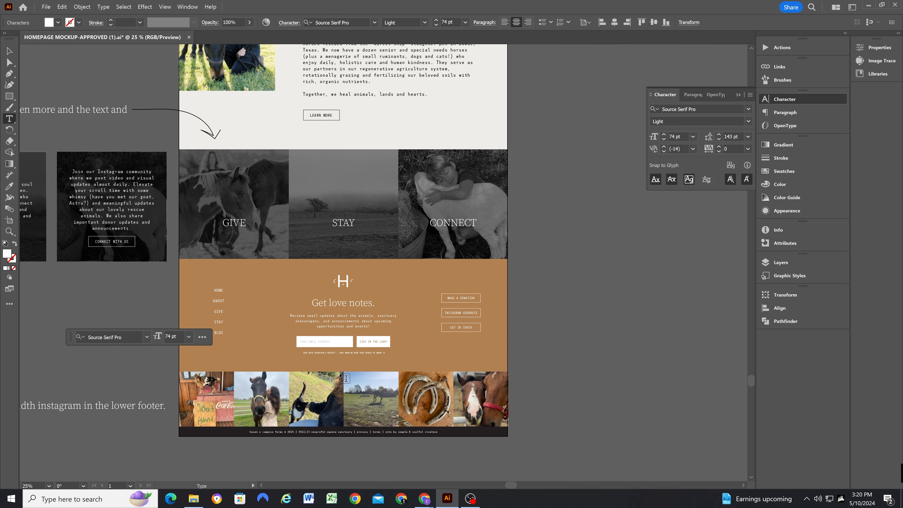
Go back up through the mockup and recheck the character settings of the "You are home." text
scroll(345, 378, up, 1)
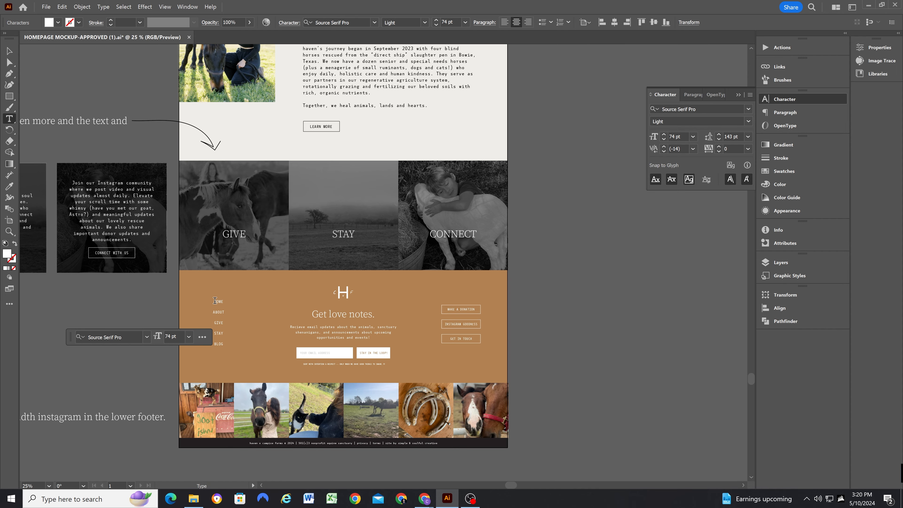
scroll(357, 322, up, 15)
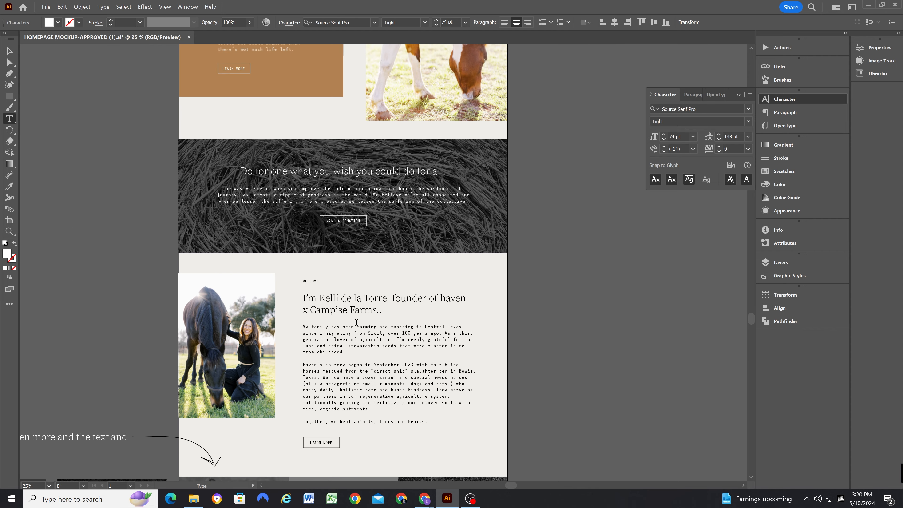
scroll(359, 333, up, 12)
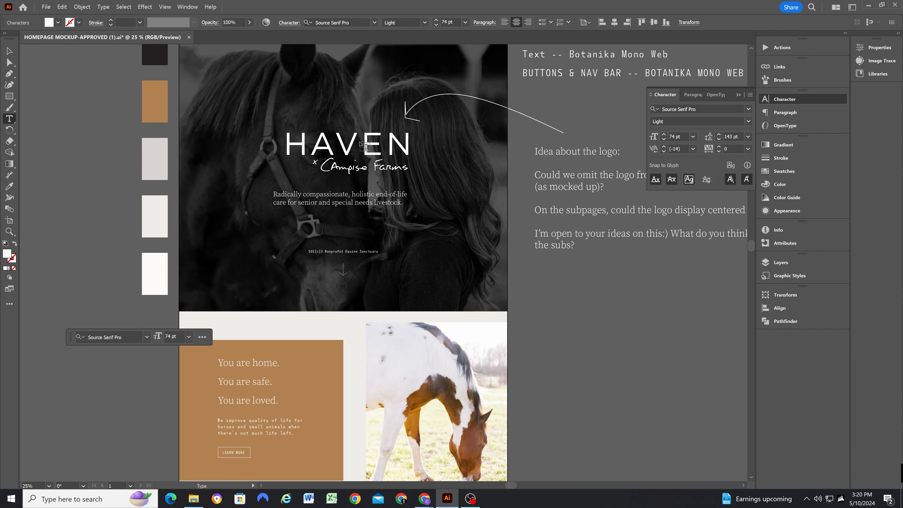
scroll(247, 319, down, 2)
click(243, 320)
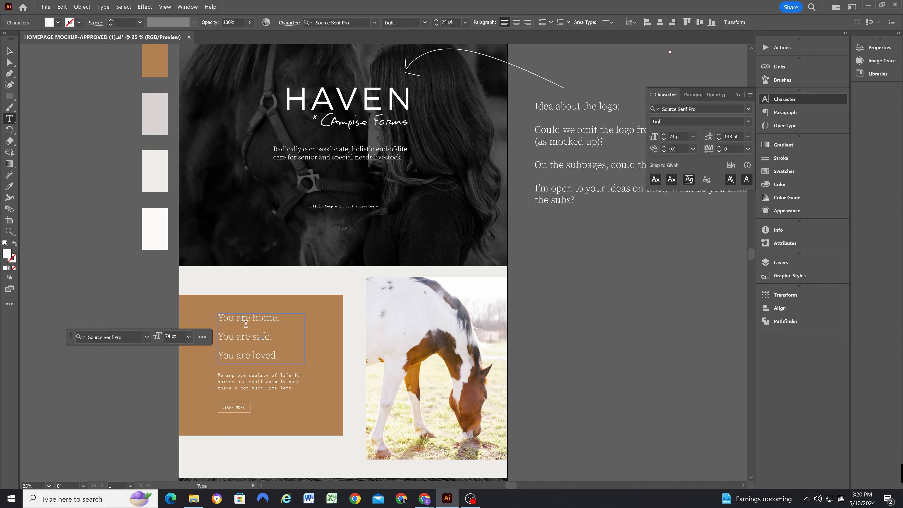
scroll(246, 324, down, 5)
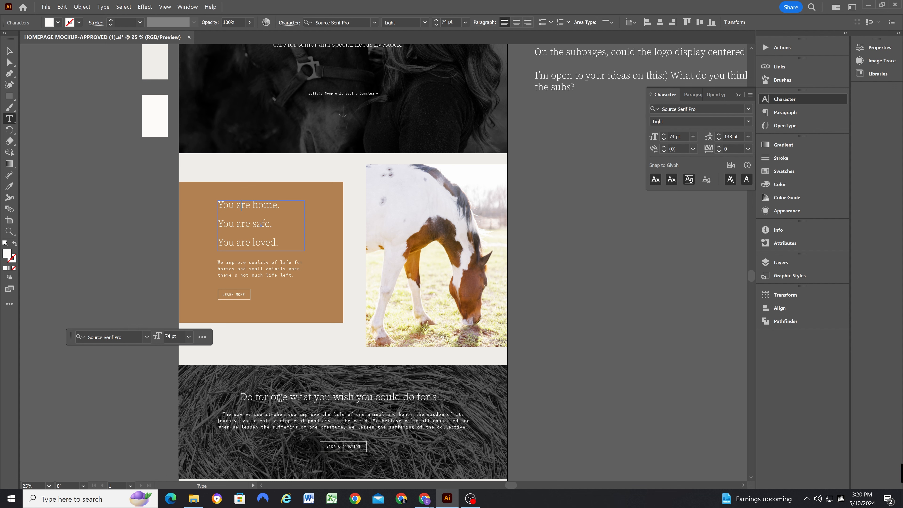
Recheck the character settings of the "Do for one what you wish" heading, the WELCOME label and the founder introduction heading
click(280, 397)
scroll(280, 397, down, 4)
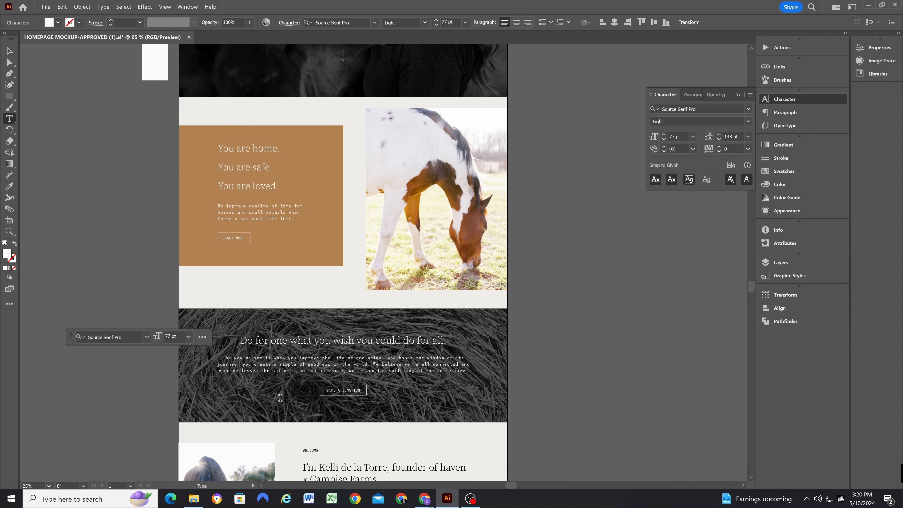
scroll(279, 391, up, 11)
scroll(279, 383, down, 14)
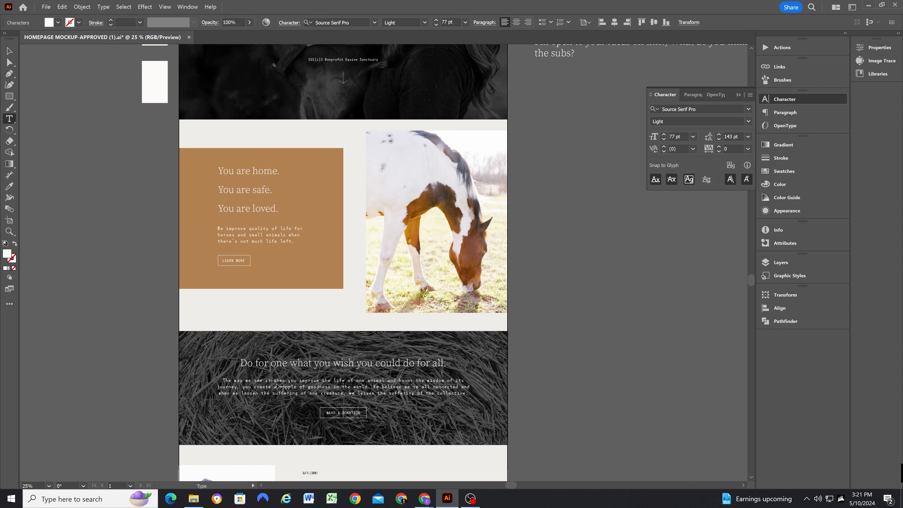
click(325, 364)
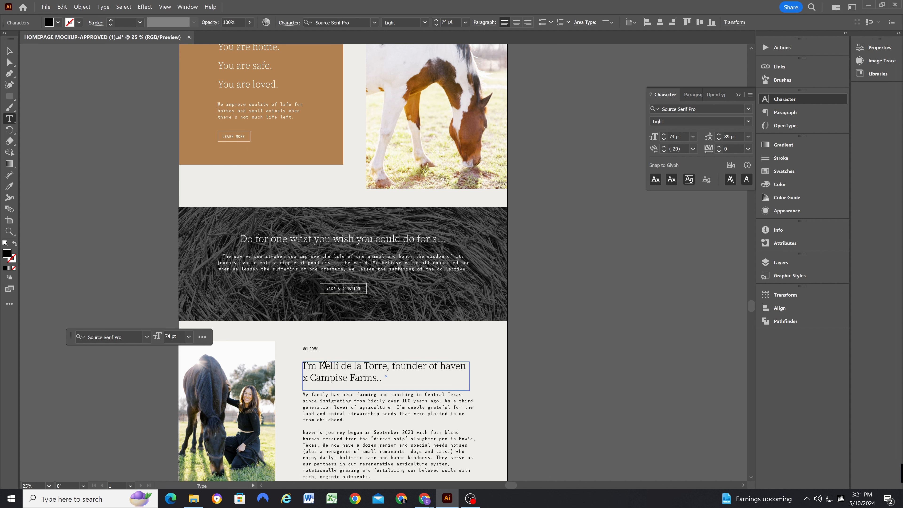
click(307, 348)
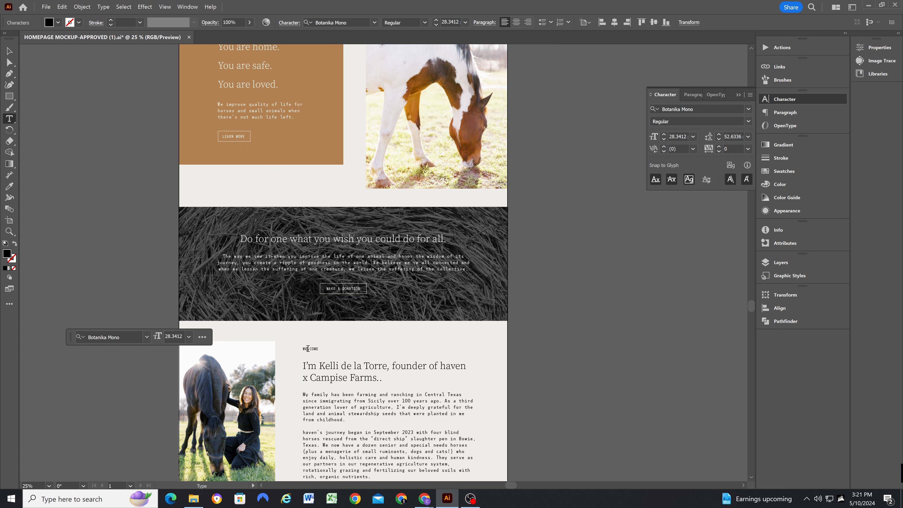
click(319, 367)
scroll(320, 371, down, 10)
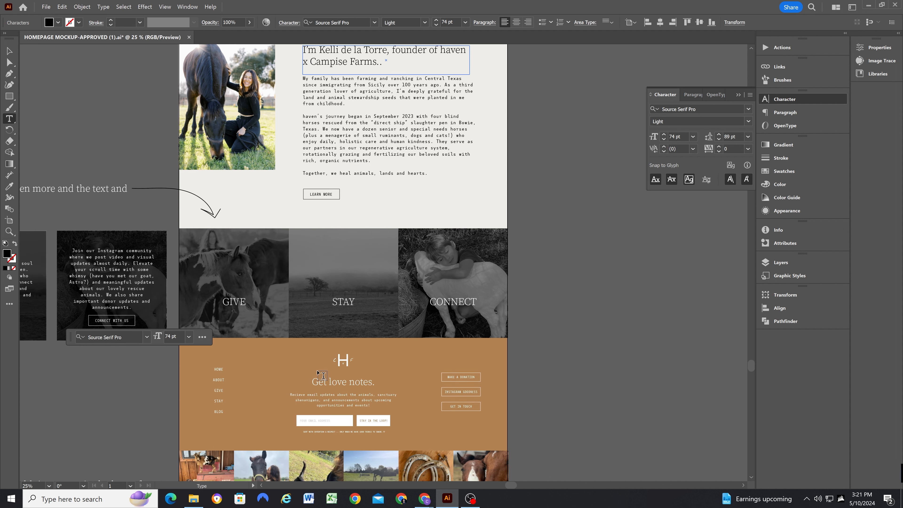
scroll(323, 375, down, 2)
scroll(320, 369, up, 16)
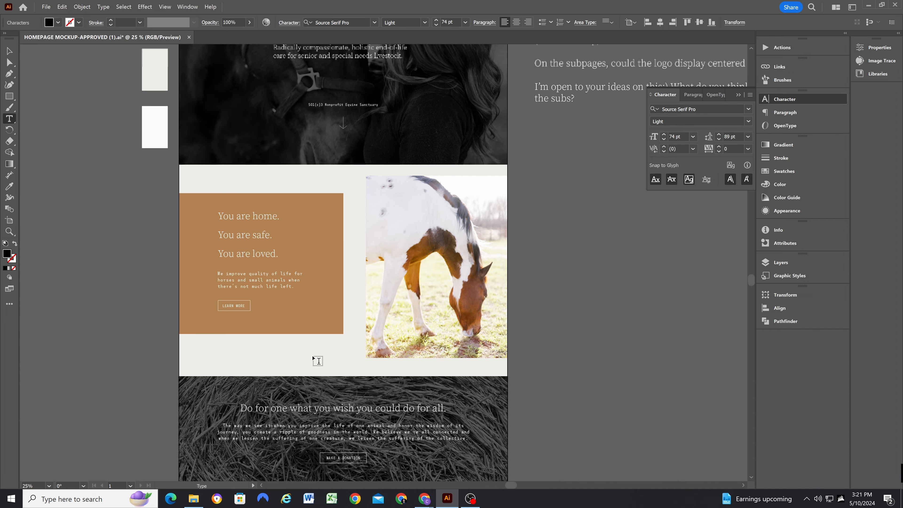
Copy the hero tagline from the mockup and switch back to the Squarespace Home page editor in the browser
scroll(317, 361, up, 7)
click(323, 288)
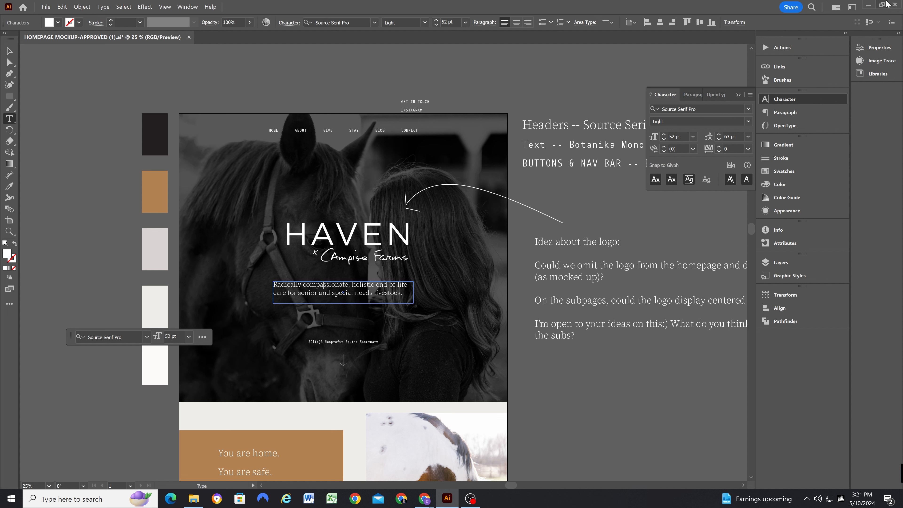
click(869, 5)
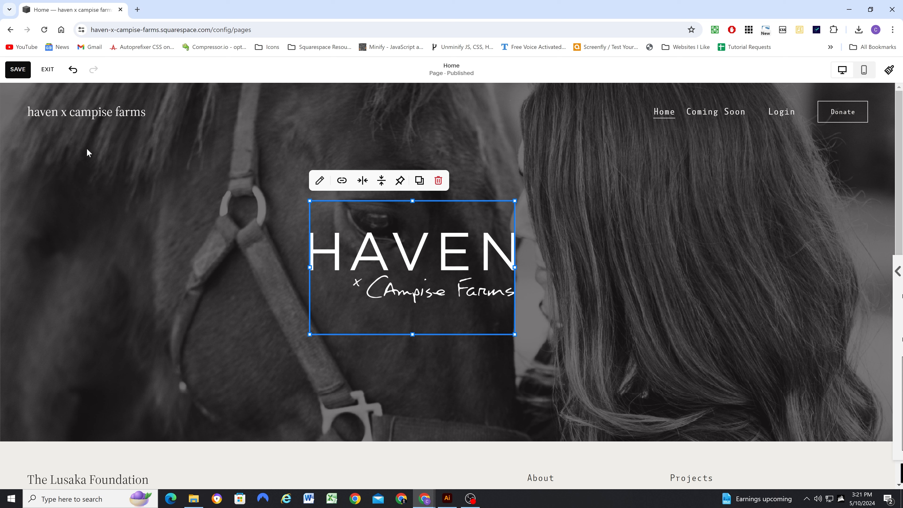
click(222, 223)
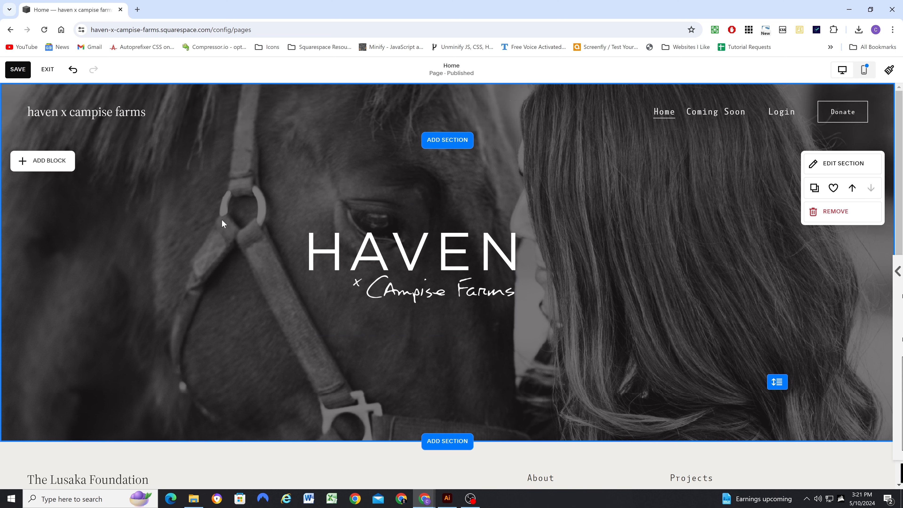
Add a text block to the hero section, centre the HAVEN logo horizontally and place the text block beneath it
click(43, 160)
drag(45, 217, 362, 347)
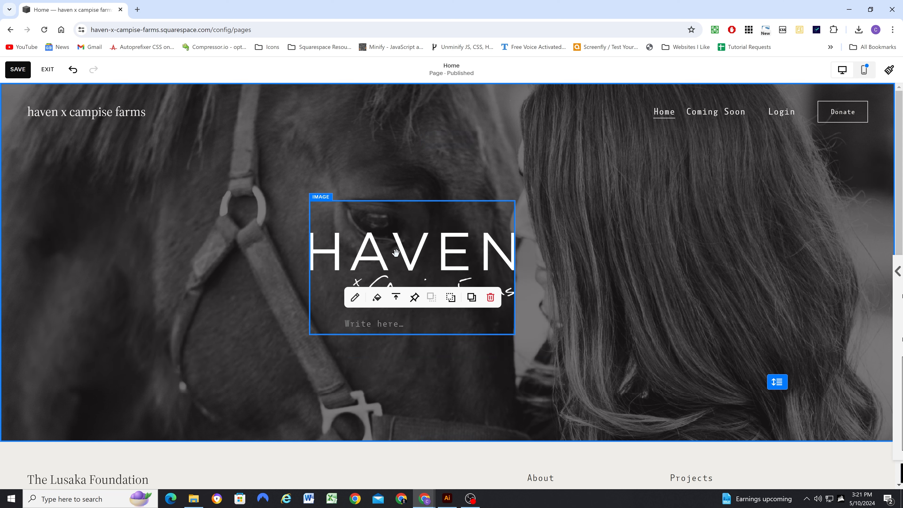
drag(396, 252, 441, 252)
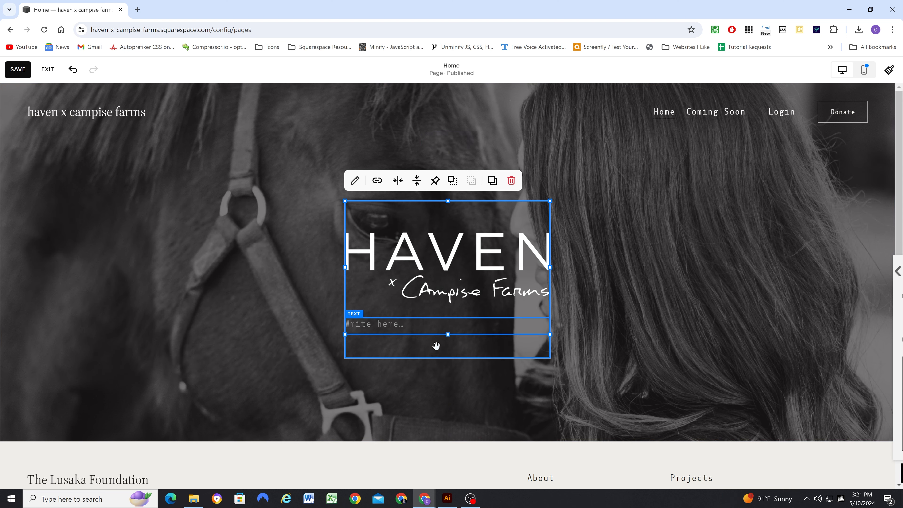
drag(436, 346, 413, 355)
Enter "Radically compassionate, holistic end-of-life care for senior and special needs livestock." in the text block and widen it on both sides
click(403, 348)
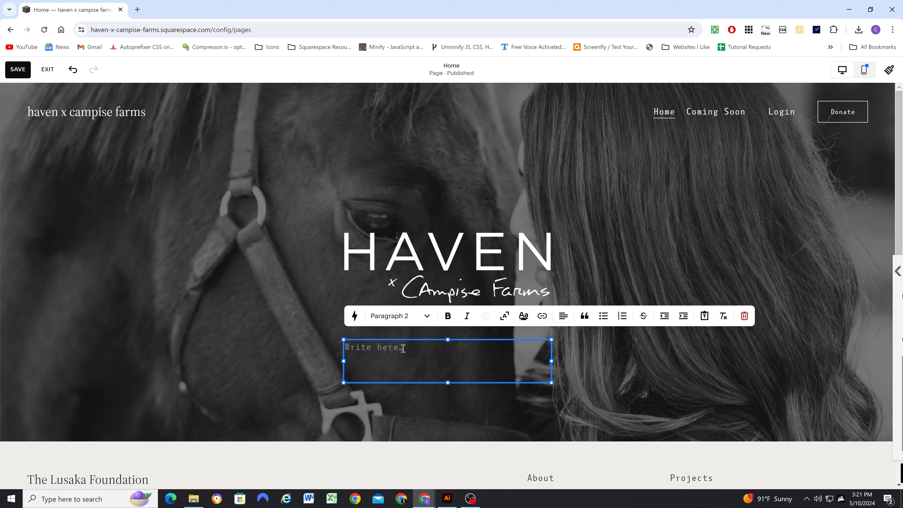
text(Radically compassionate, holistic end-of-life care for senior and special needs livestock.)
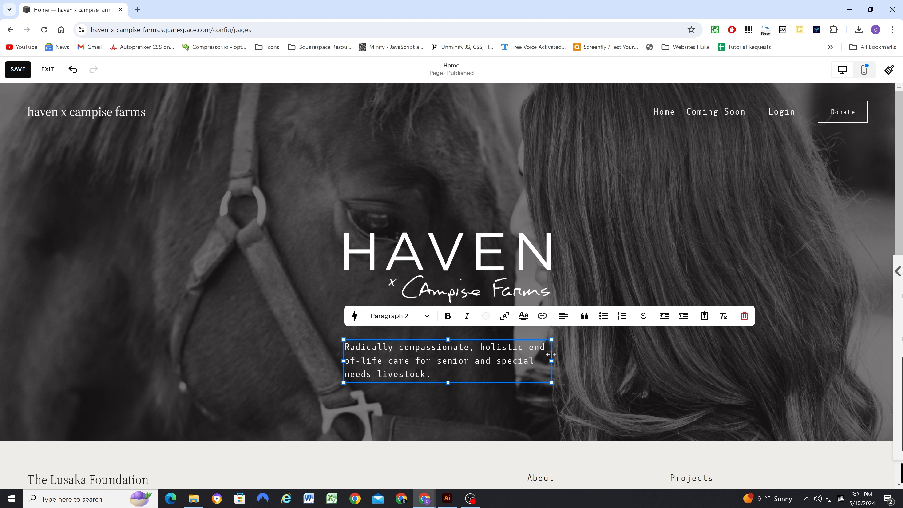
drag(551, 354, 579, 360)
drag(336, 362, 300, 363)
Format the whole hero tagline as Heading 4
triple_click(357, 345)
click(366, 316)
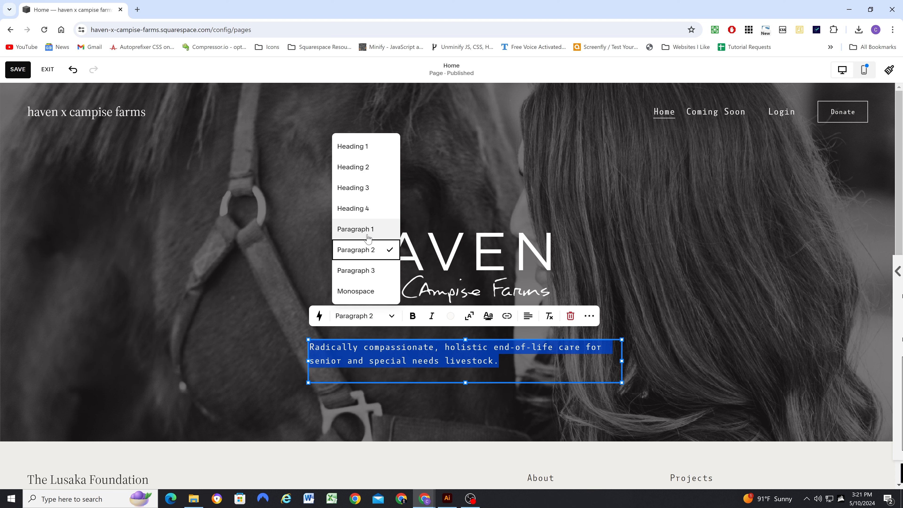
click(356, 208)
click(263, 363)
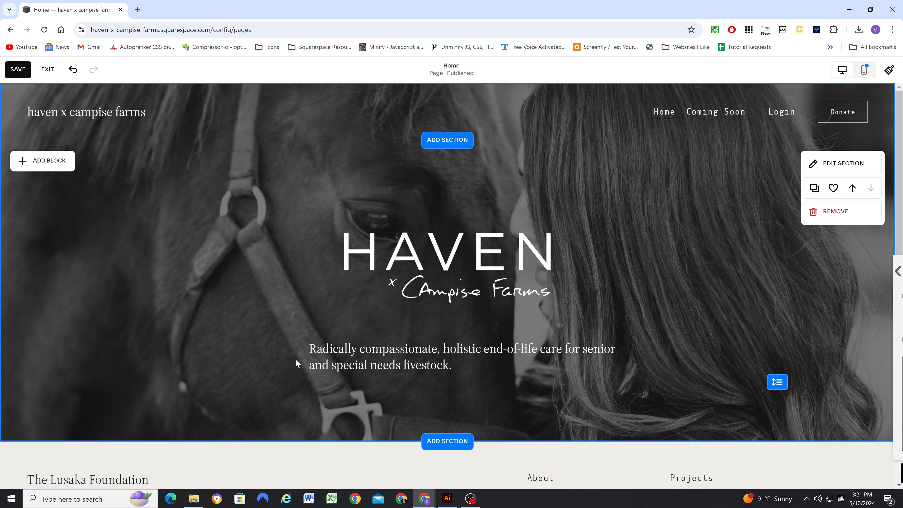
Duplicate the tagline text block, place the copy below the original and extend both blocks to the same width
click(447, 500)
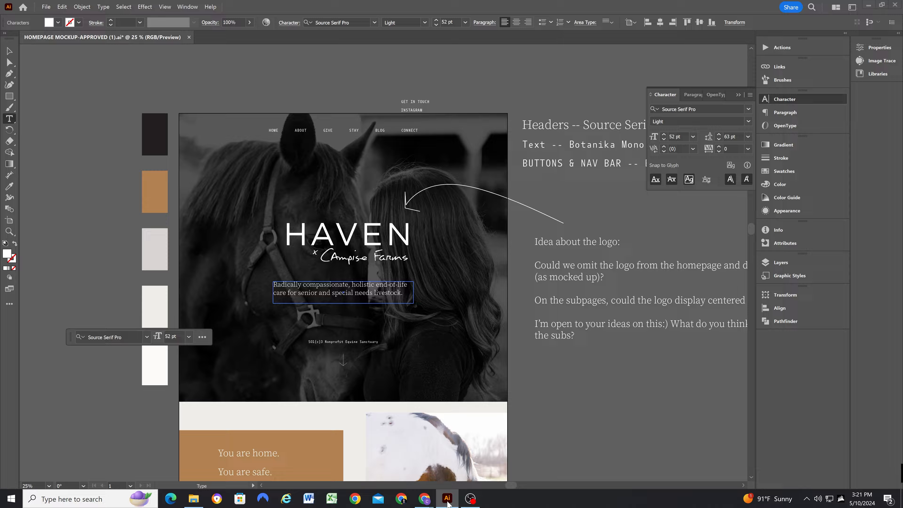
click(447, 500)
scroll(273, 244, down, 3)
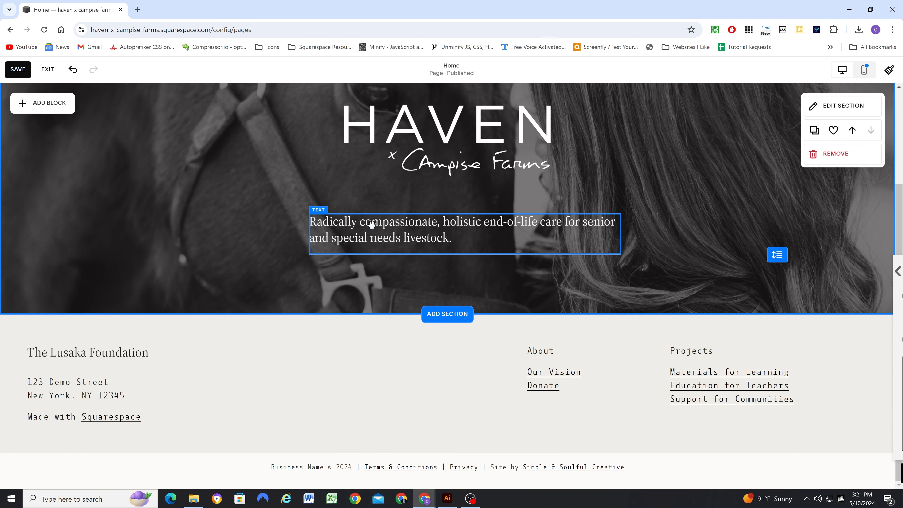
click(371, 224)
click(398, 195)
click(325, 273)
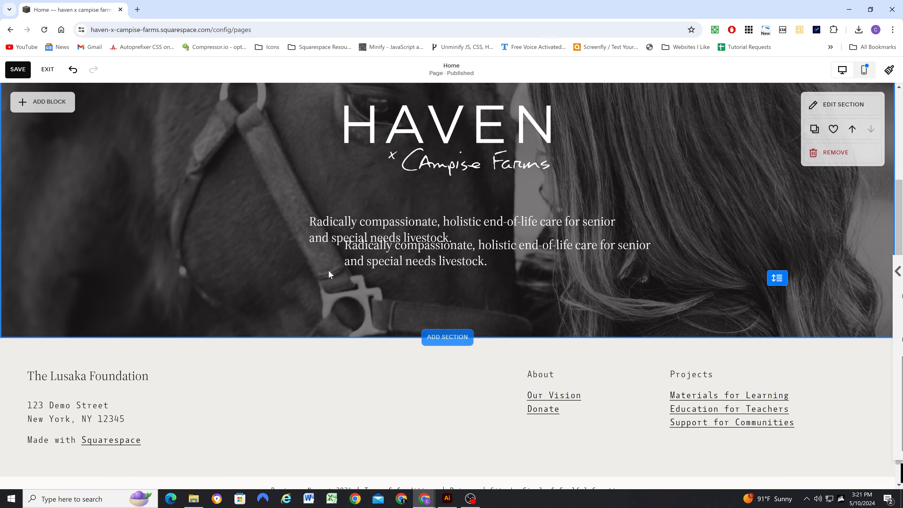
drag(329, 274, 398, 335)
double_click(378, 231)
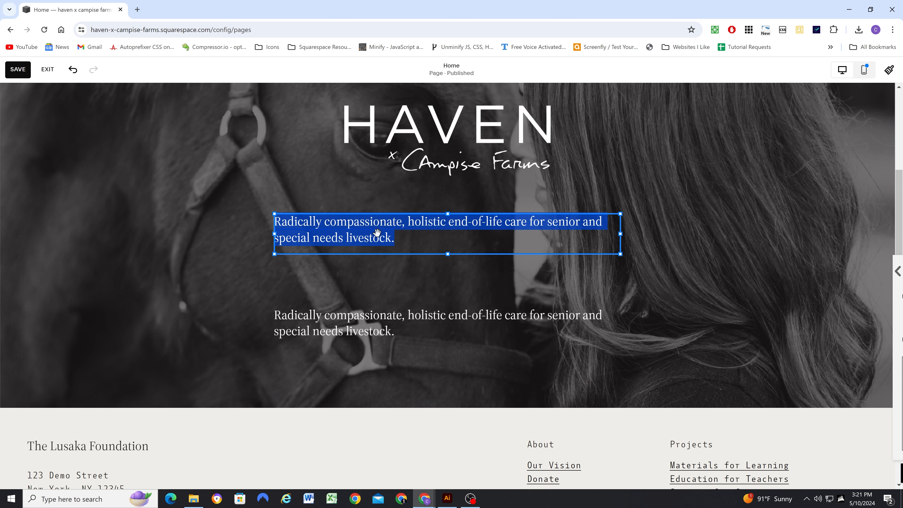
click(371, 303)
Switch to Illustrator and copy the "501(c)3 Nonprofit Equine Sanctuary" line from the mockup's hero
click(449, 497)
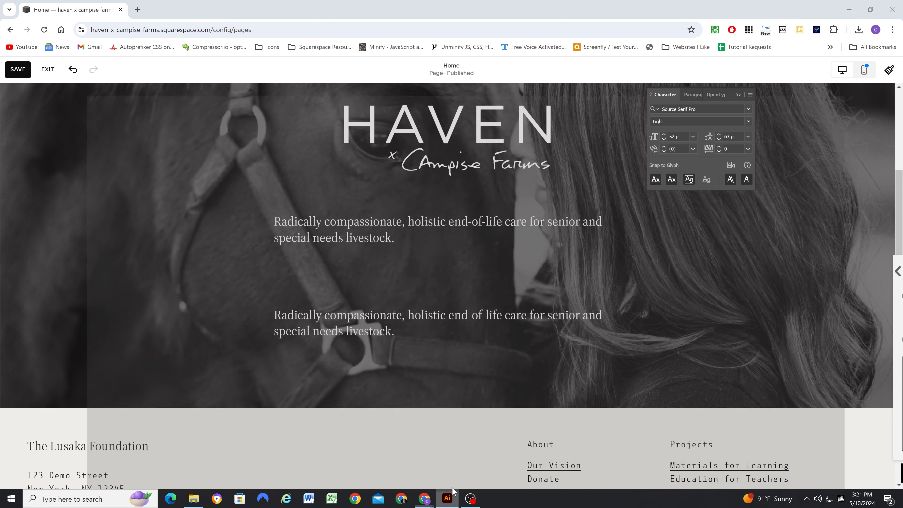
click(337, 346)
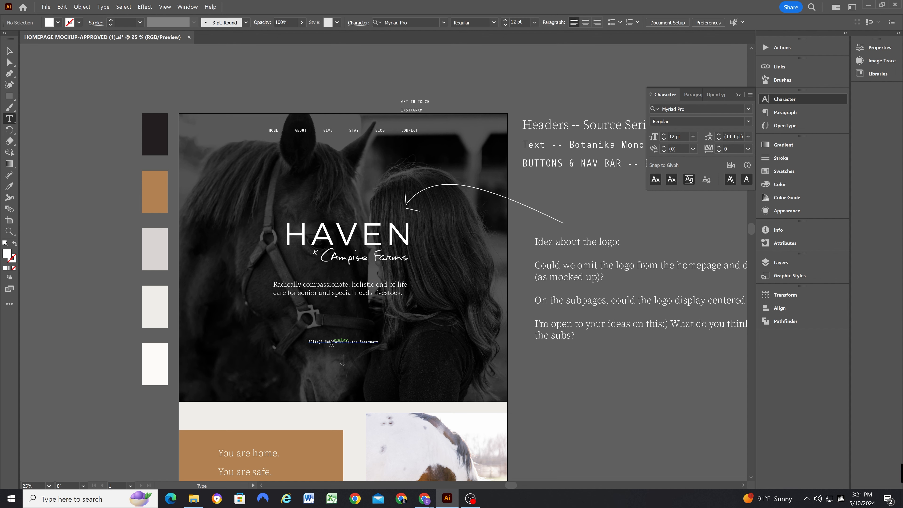
click(331, 344)
key(ctrl+a)
key(ctrl+c)
Check the character settings of the body paragraphs in the "You are home.", "Do for one what you wish" and founder sections
scroll(334, 351, down, 1)
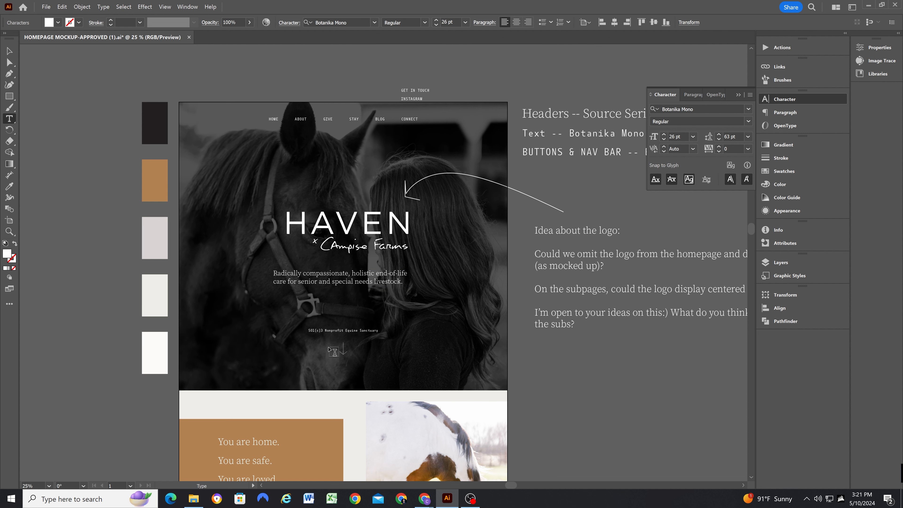
scroll(334, 351, down, 3)
click(235, 383)
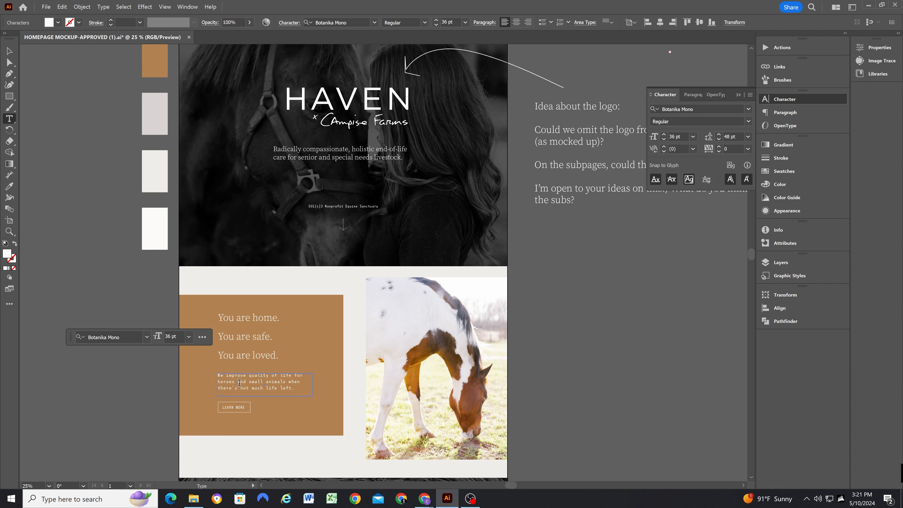
scroll(250, 379, down, 4)
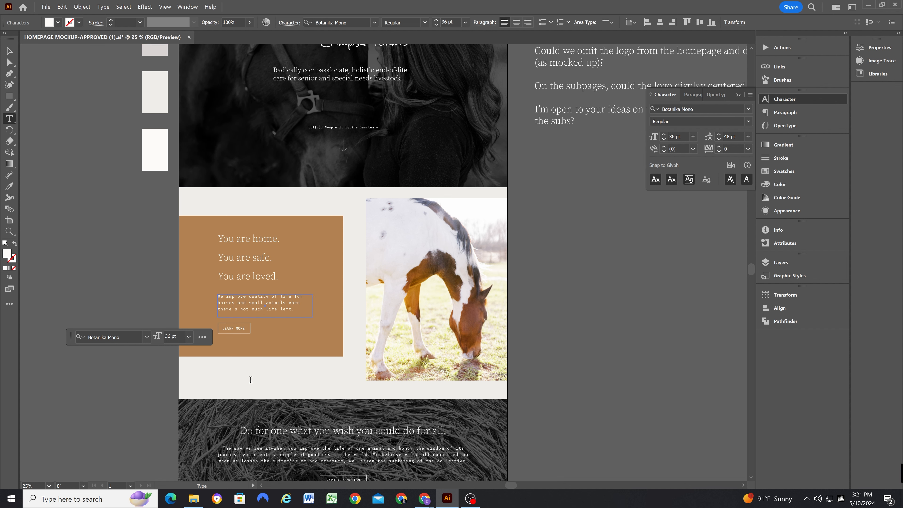
click(252, 374)
scroll(253, 373, down, 4)
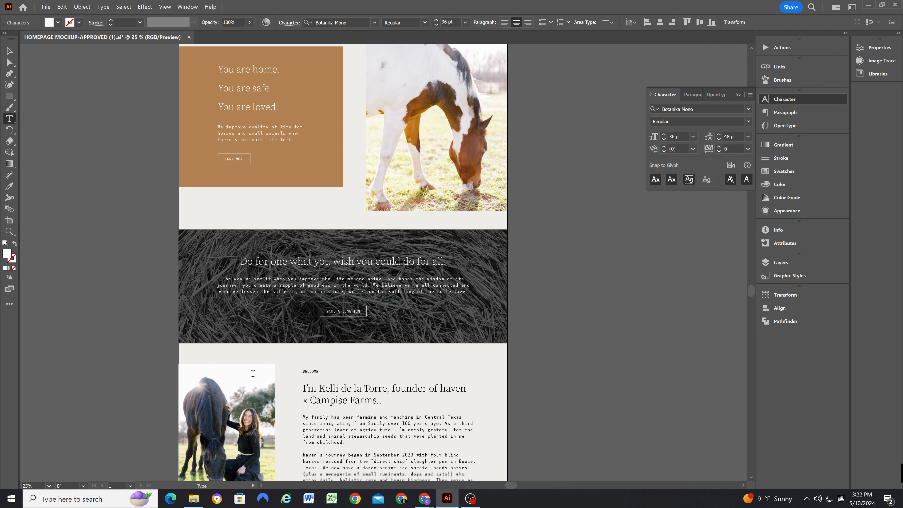
click(365, 342)
scroll(356, 349, down, 7)
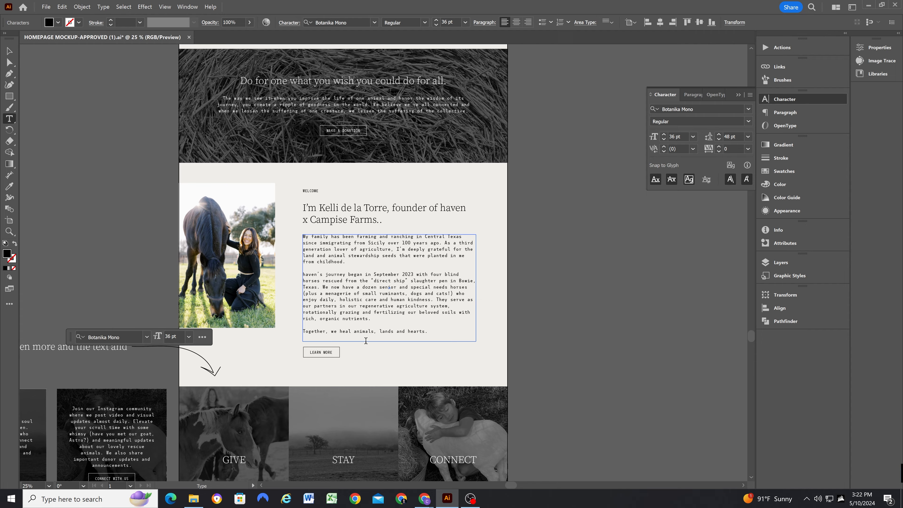
Compare the font sizes of the paragraph under "Get love notes." and the copyright line at the foot of the mockup
click(330, 369)
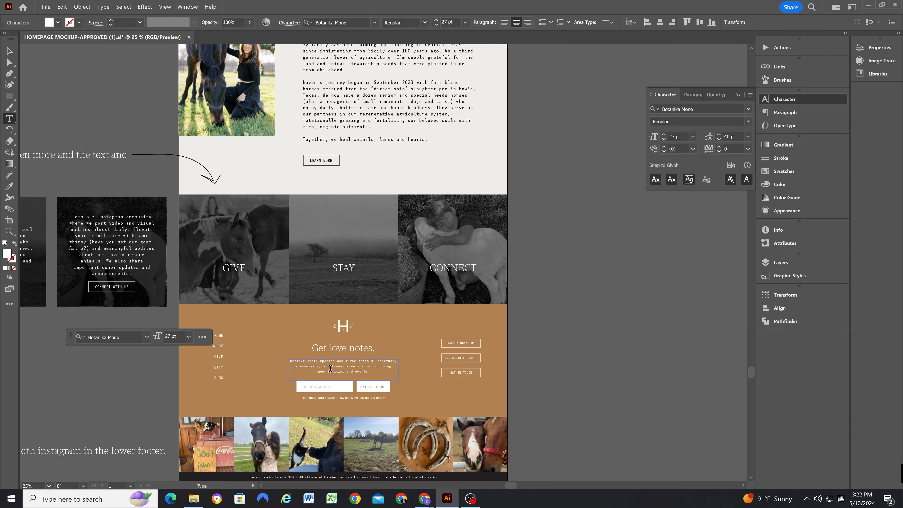
scroll(328, 371, down, 1)
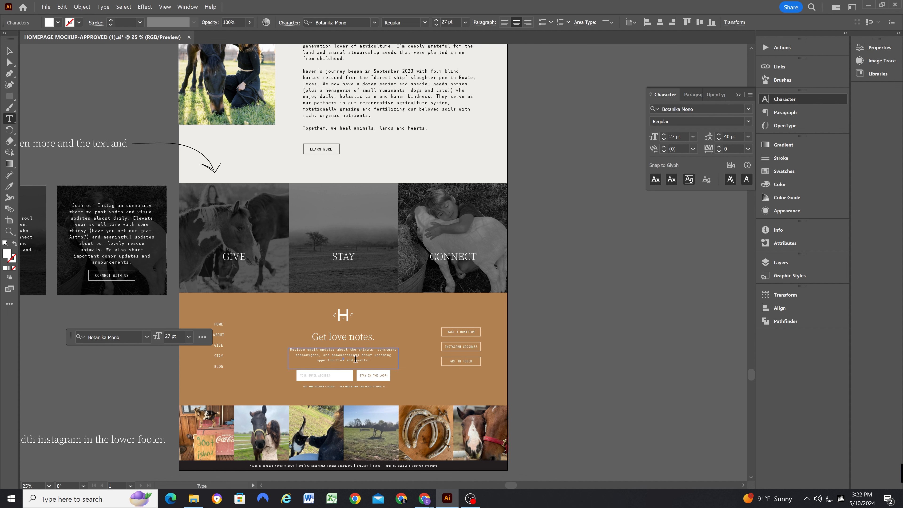
scroll(364, 352, down, 4)
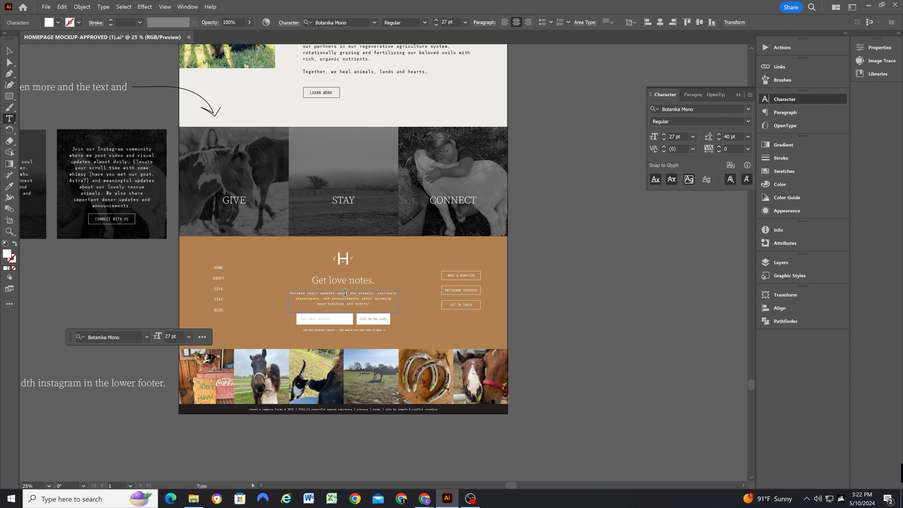
click(336, 410)
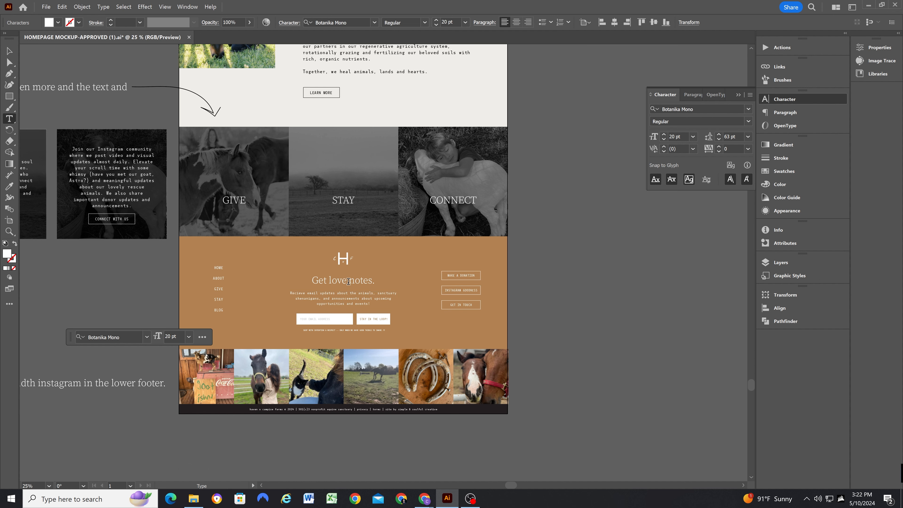
click(342, 298)
scroll(341, 309, up, 8)
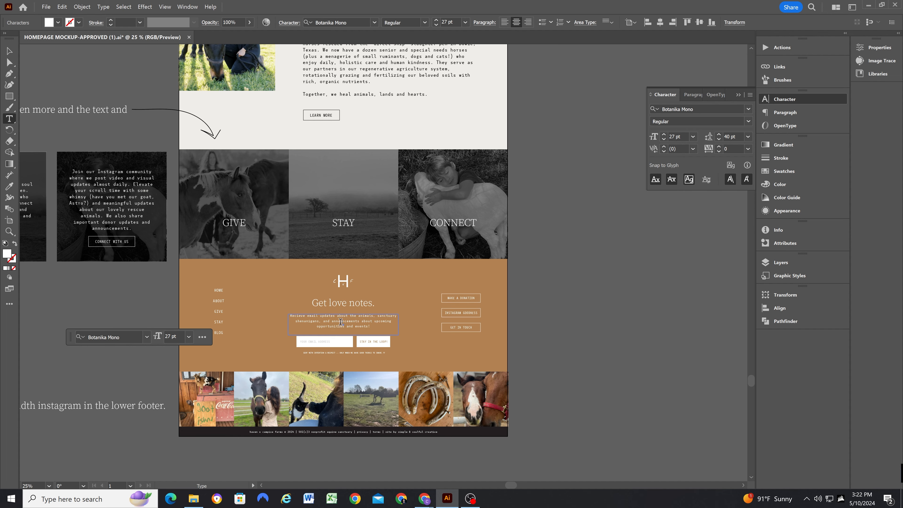
Check the character settings of the founder paragraph, the hero's tagline and nonprofit line, and the paragraph under "You are loved."
click(331, 153)
scroll(363, 167, up, 12)
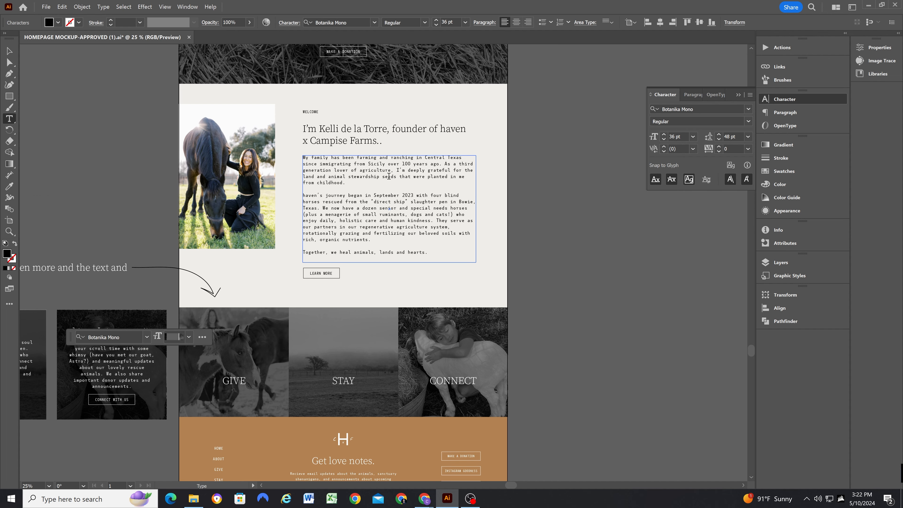
scroll(373, 285, up, 20)
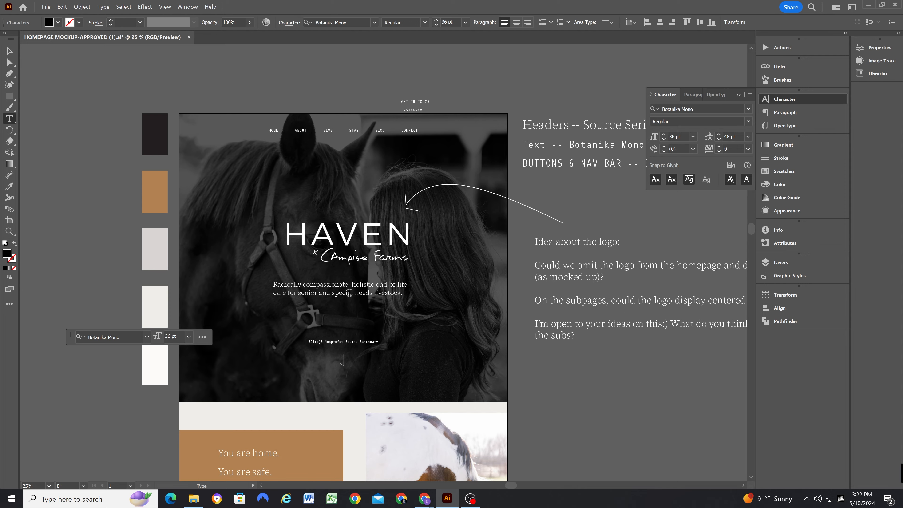
click(349, 292)
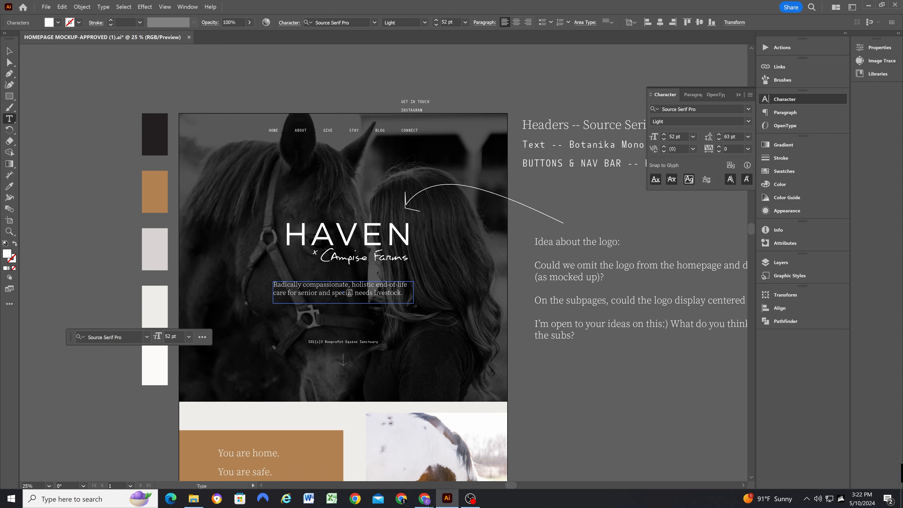
scroll(349, 292, down, 3)
click(343, 307)
scroll(342, 307, down, 11)
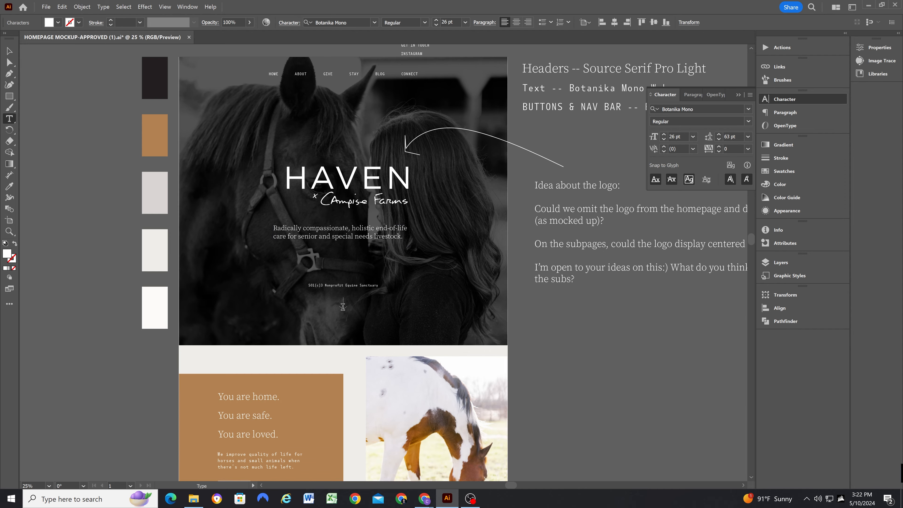
click(264, 348)
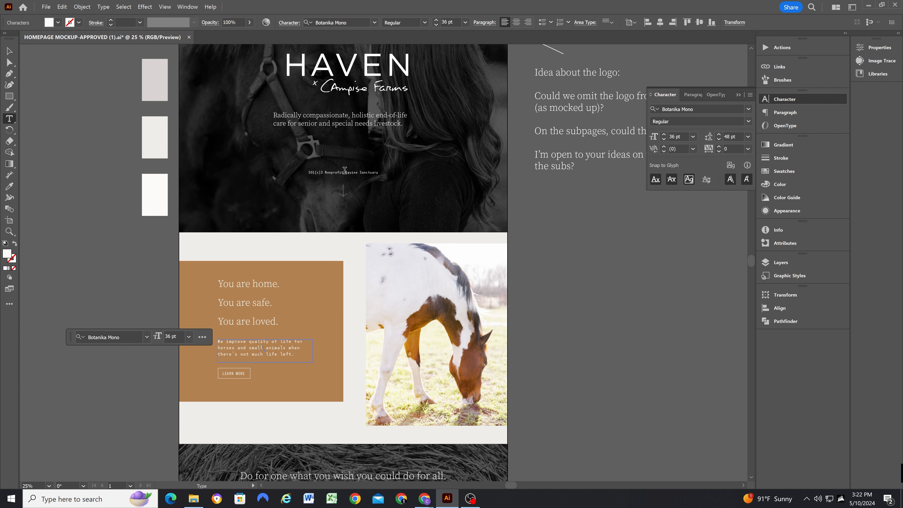
Switch back to Squarespace and replace the duplicated tagline's text with the copied "501(c)3 Nonprofit Equine Sanctuary" line
click(868, 4)
click(372, 320)
triple_click(372, 320)
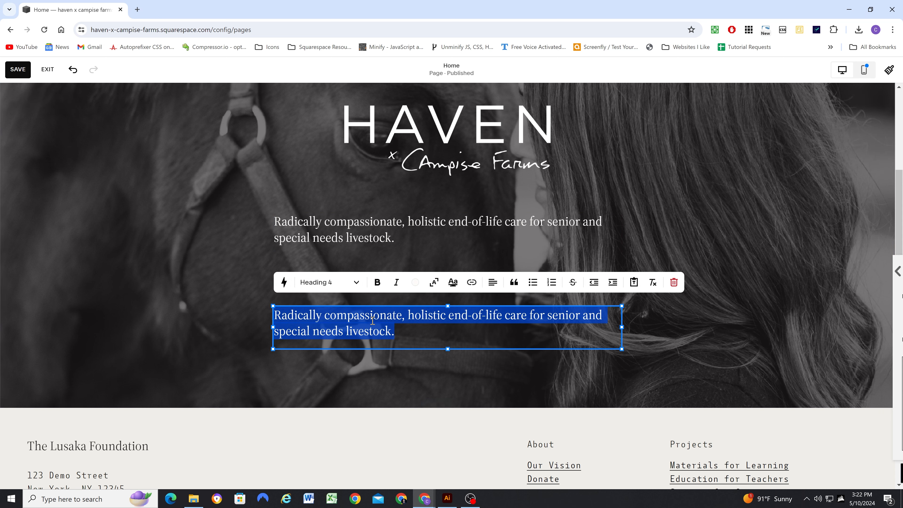
key(ctrl+v)
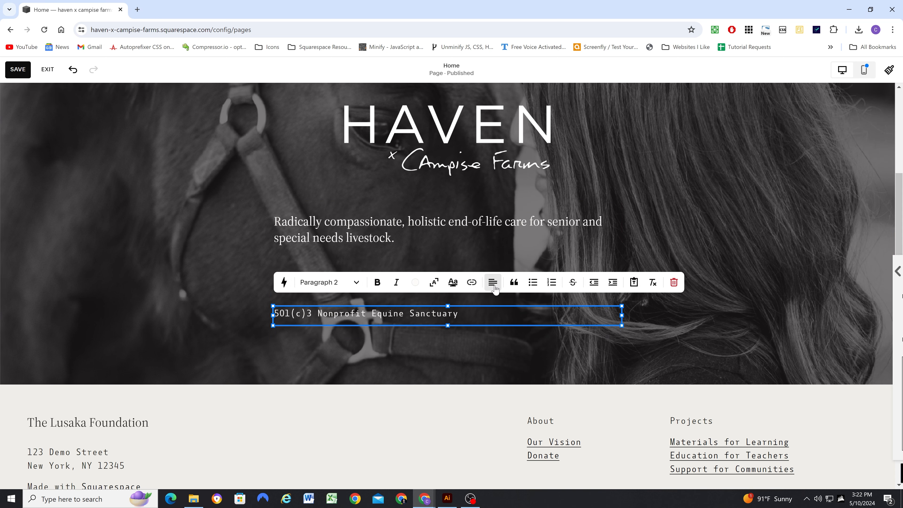
Center the nonprofit line and set its text style to Paragraph 3
click(493, 282)
click(483, 307)
click(327, 282)
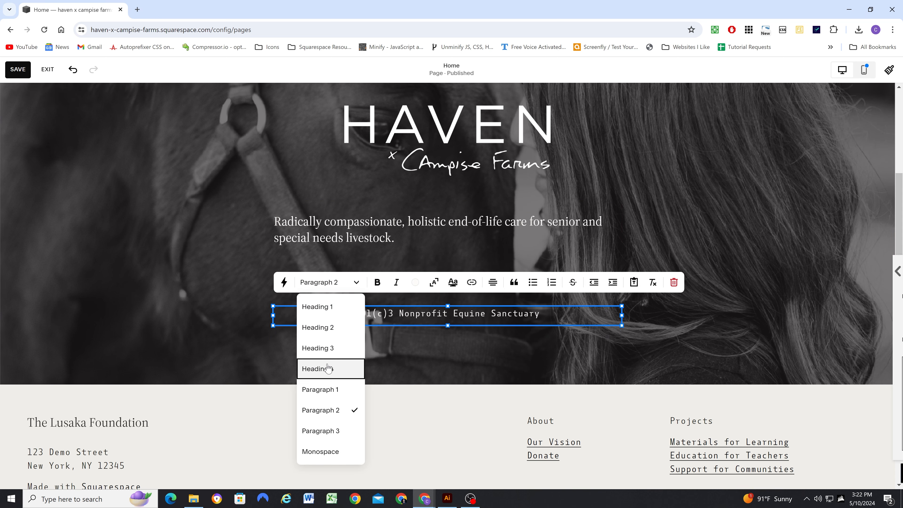
click(328, 430)
click(374, 347)
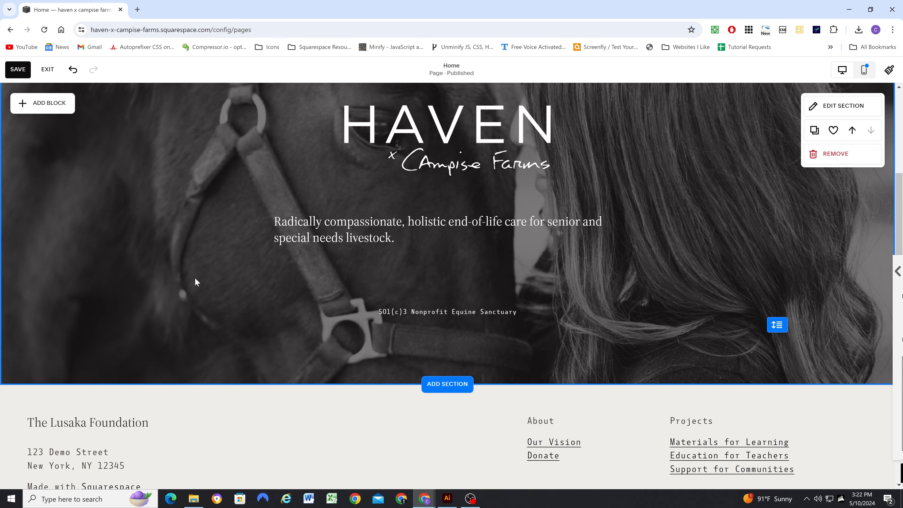
Add an image block beneath the nonprofit line and upload the white down-arrow image into it
click(41, 103)
drag(127, 197, 340, 370)
click(447, 420)
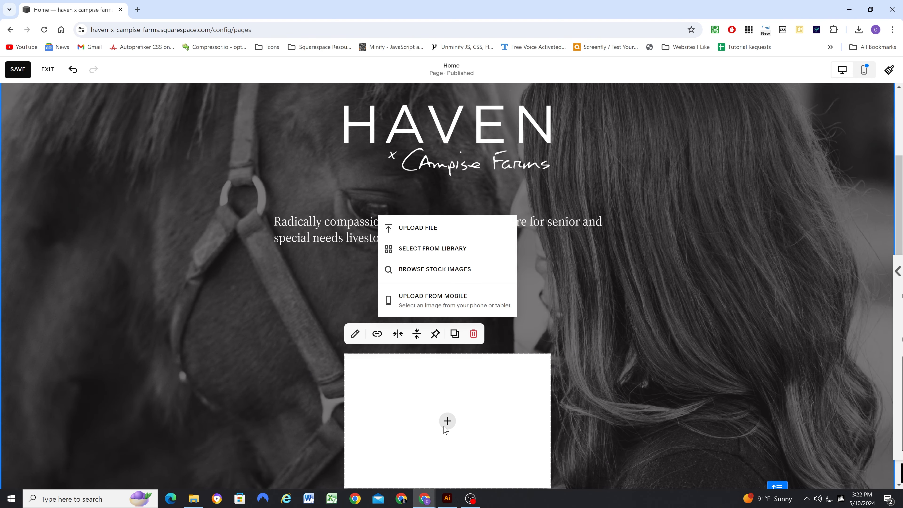
click(421, 231)
click(313, 80)
click(449, 357)
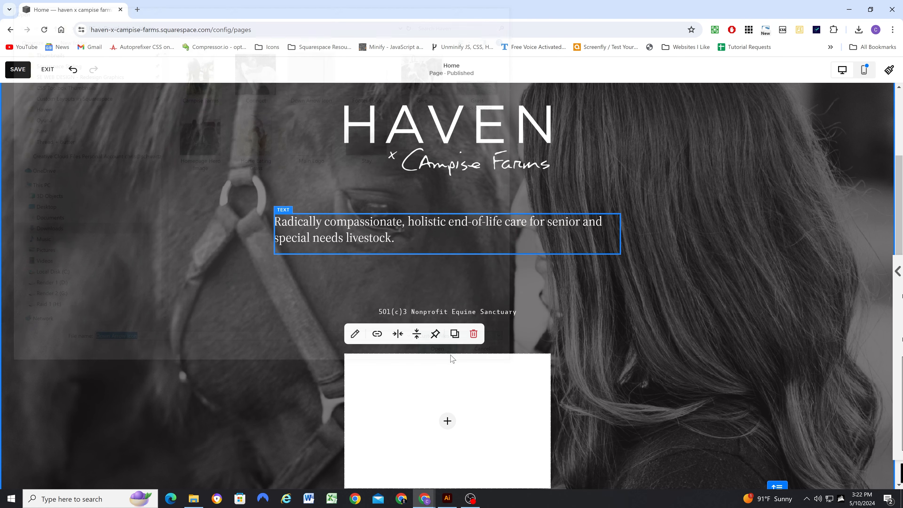
Shrink the arrow image block to about a third of its height and shorten the hero section beneath it
scroll(446, 379, down, 2)
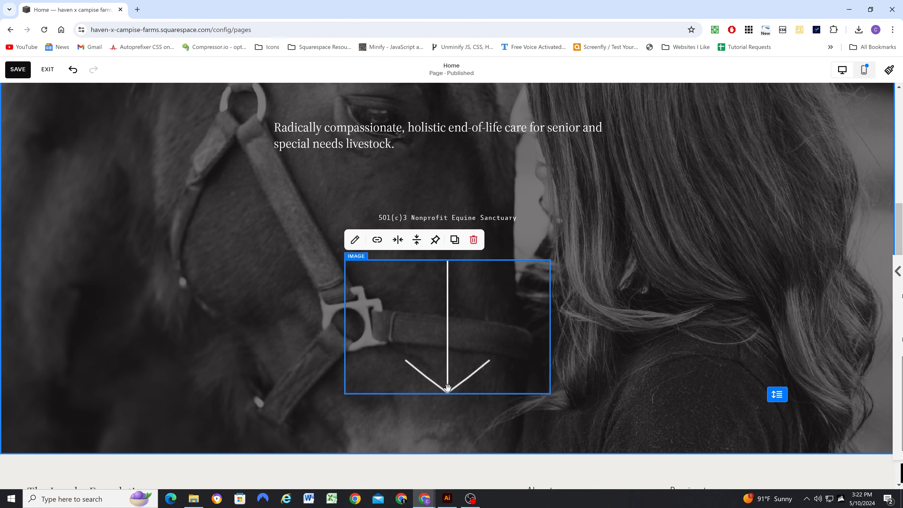
click(478, 390)
drag(449, 393, 457, 299)
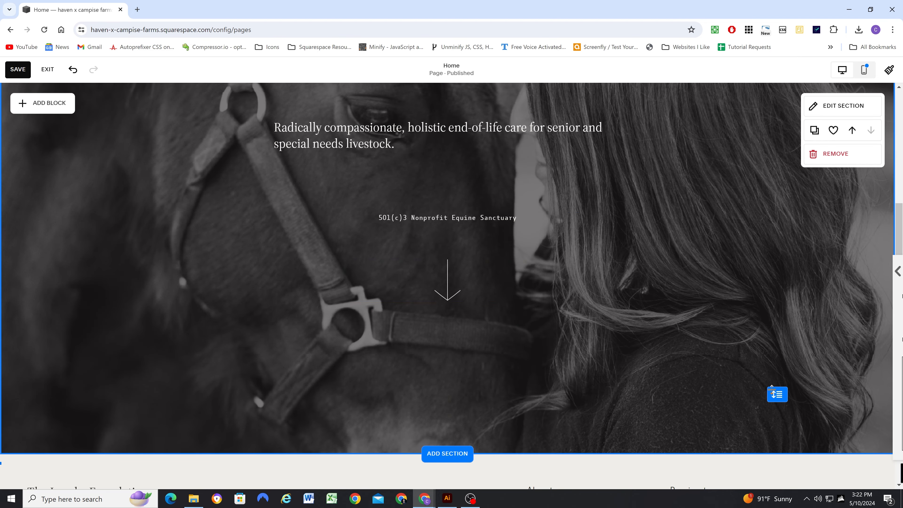
drag(772, 390, 779, 299)
Widen the HAVEN logo on both sides to the tagline block's width and move the tagline down one grid row
scroll(451, 361, up, 5)
click(451, 278)
drag(345, 221, 275, 220)
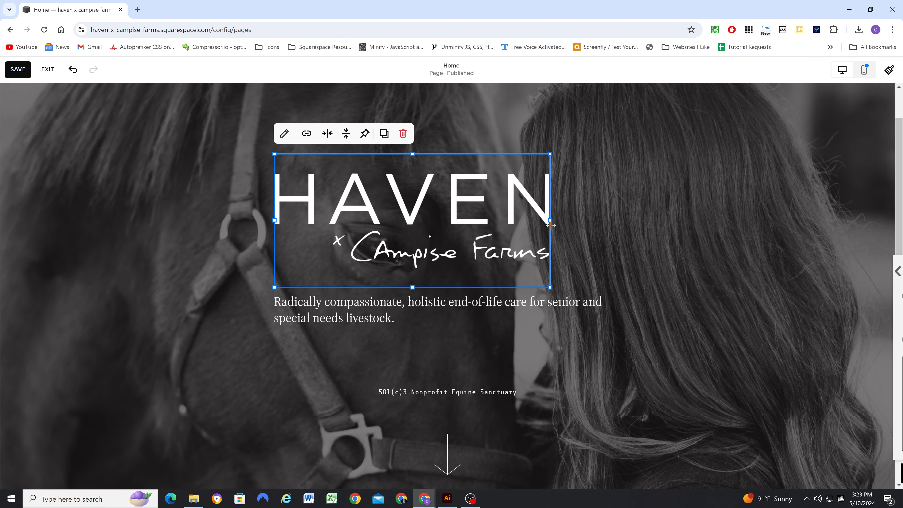
drag(551, 225, 620, 227)
scroll(460, 319, down, 1)
drag(458, 263, 458, 286)
scroll(466, 385, up, 2)
Compare the hero with the Illustrator mockup and narrow the logo by one grid column on each side
click(450, 502)
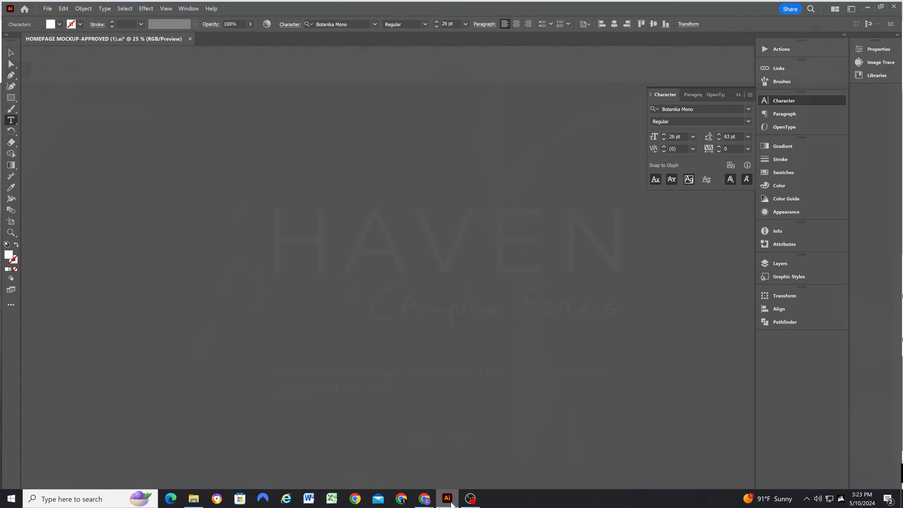
click(450, 502)
click(542, 243)
drag(623, 268, 586, 268)
drag(275, 267, 300, 270)
click(654, 323)
click(447, 498)
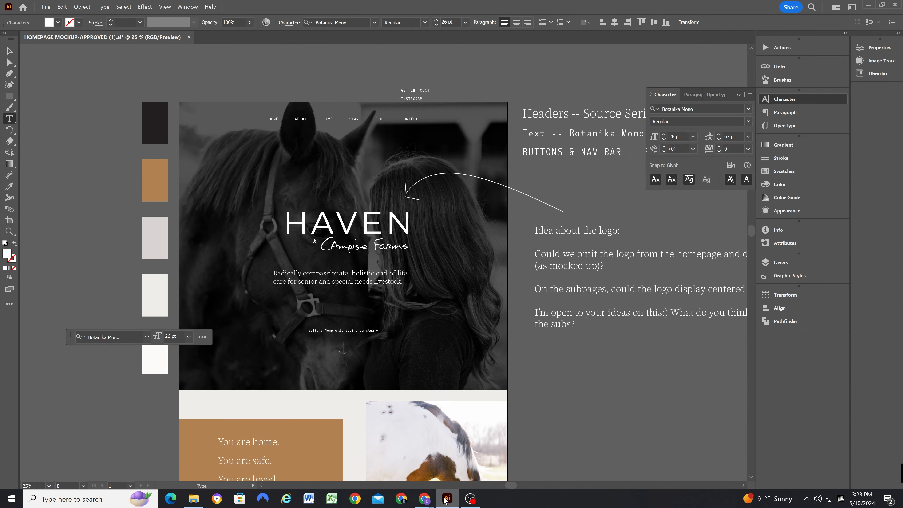
click(445, 501)
Set the overlay opacity of the hero section's background image to 71%
click(816, 160)
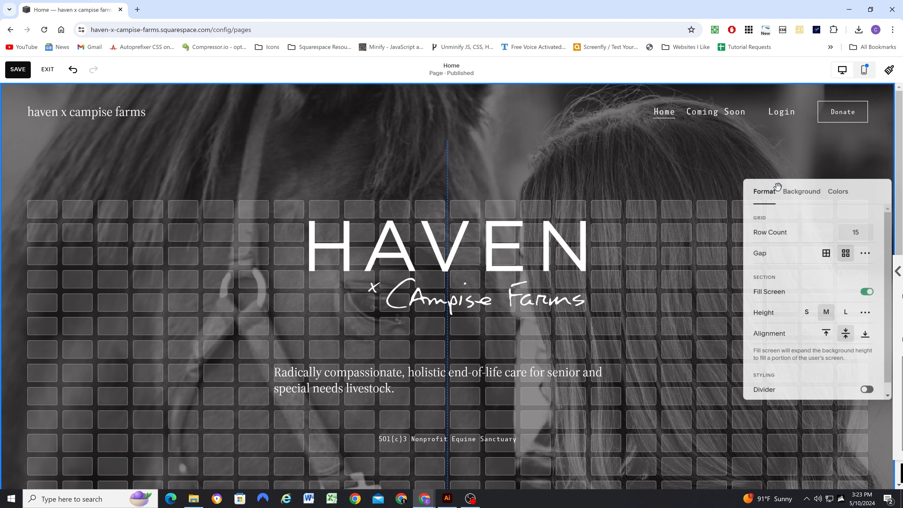
click(804, 191)
scroll(852, 333, down, 1)
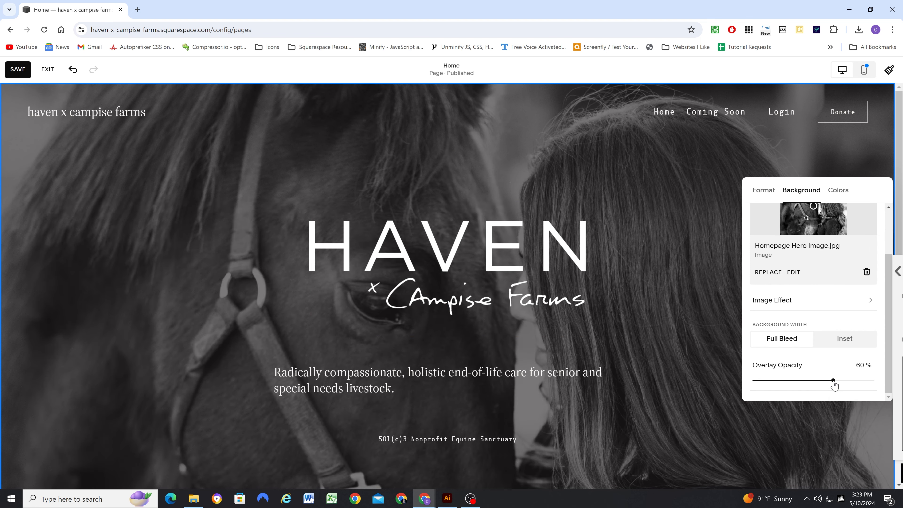
drag(833, 381, 849, 380)
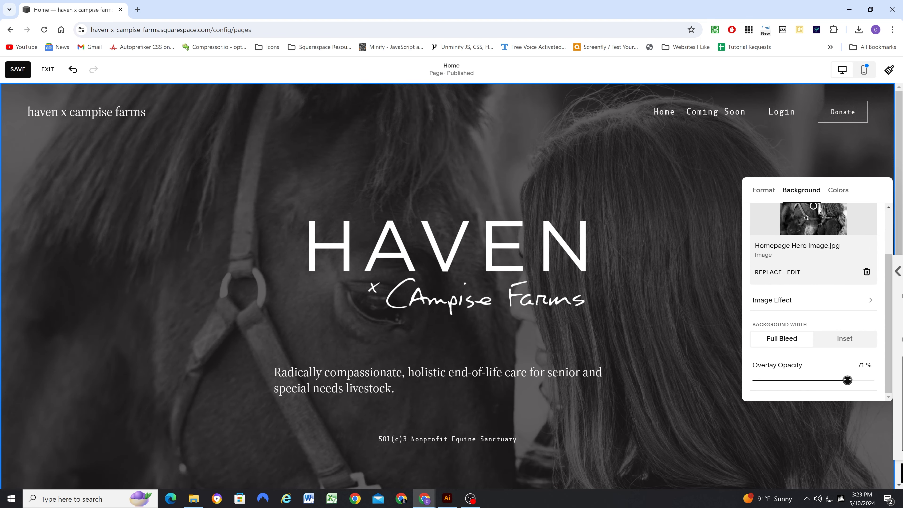
click(637, 172)
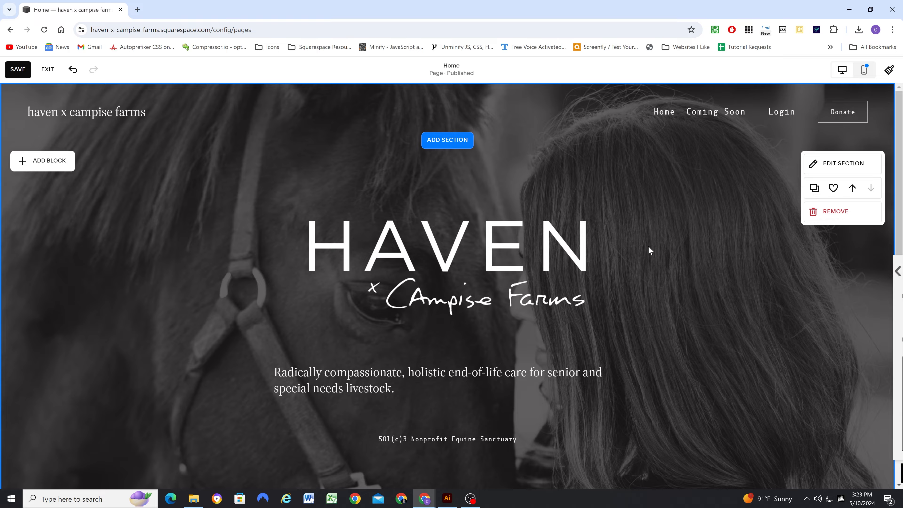
Set the hero section's height to S
scroll(649, 250, down, 4)
scroll(649, 251, up, 4)
click(521, 210)
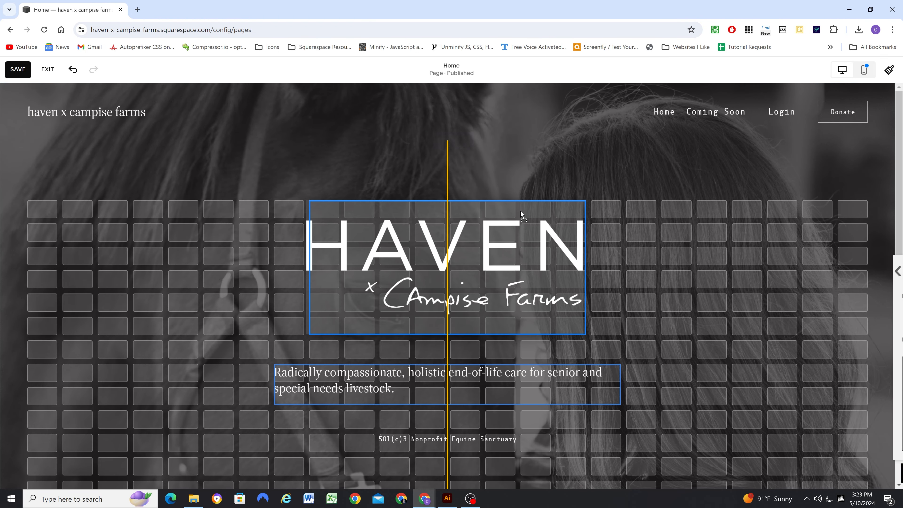
click(653, 218)
click(853, 167)
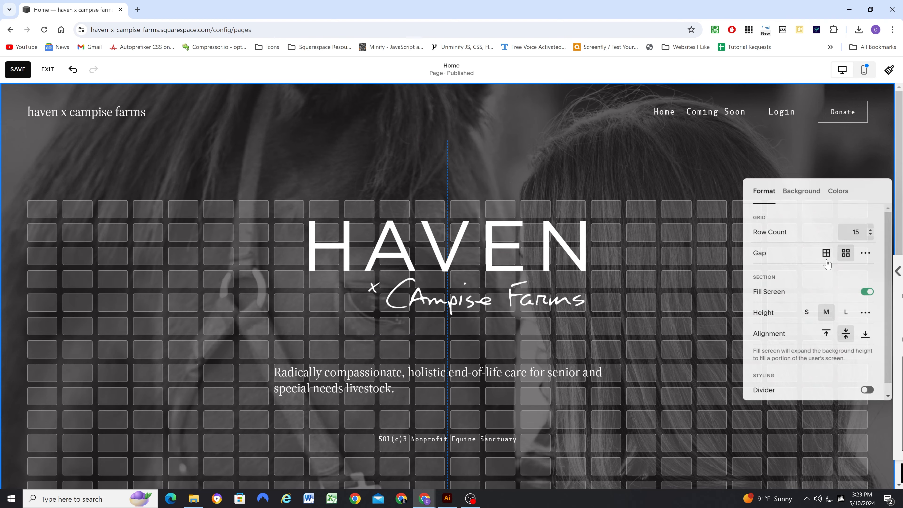
click(807, 313)
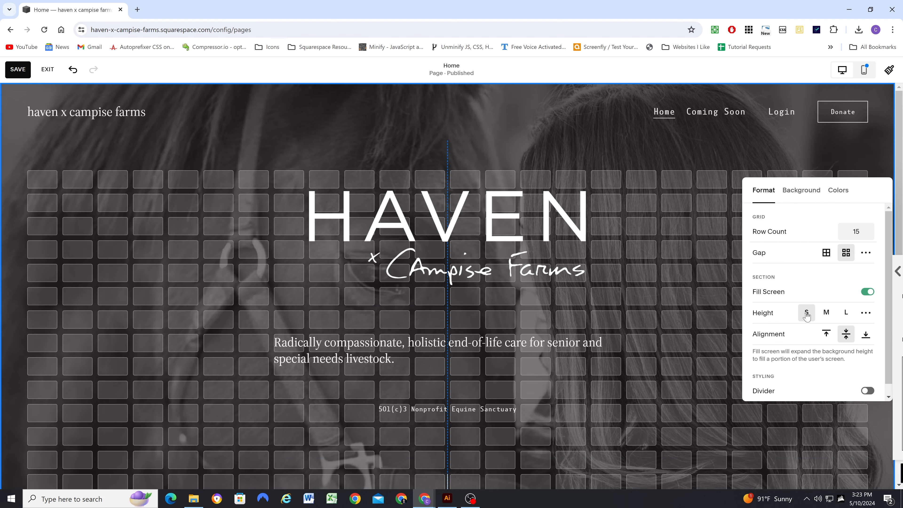
Reduce the height of the logo's image block by one grid row from its lower edge
click(575, 217)
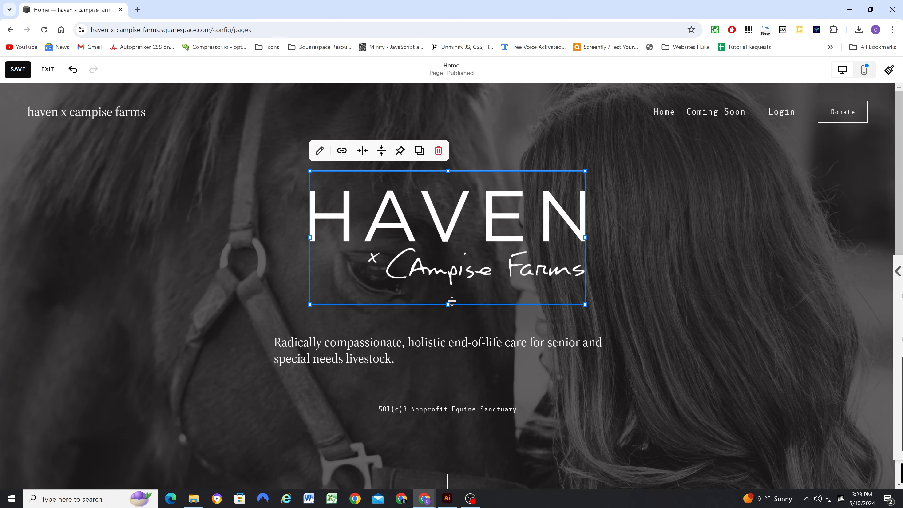
drag(449, 306, 459, 281)
click(681, 242)
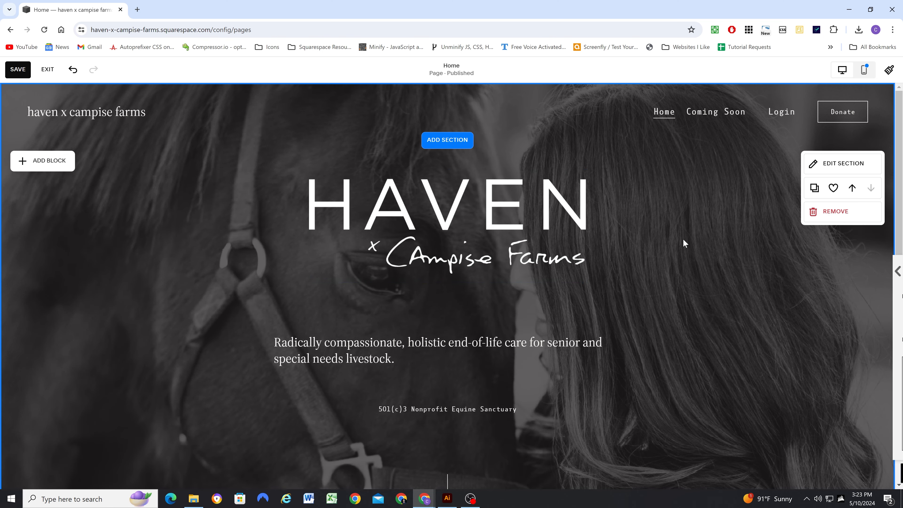
Move the tagline, nonprofit line and arrow up the grid and trim the empty rows at the hero section's bottom
scroll(655, 268, down, 1)
drag(530, 284, 530, 267)
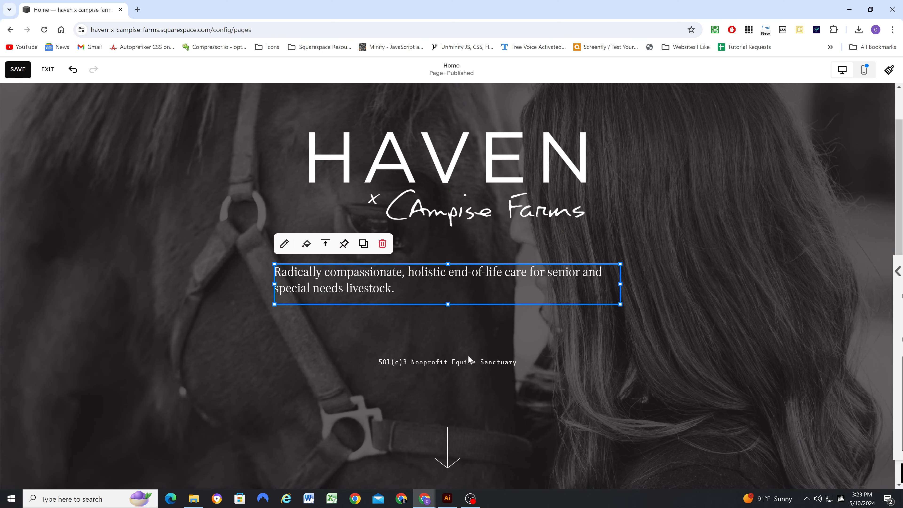
drag(462, 363, 459, 347)
drag(448, 441, 447, 399)
click(716, 424)
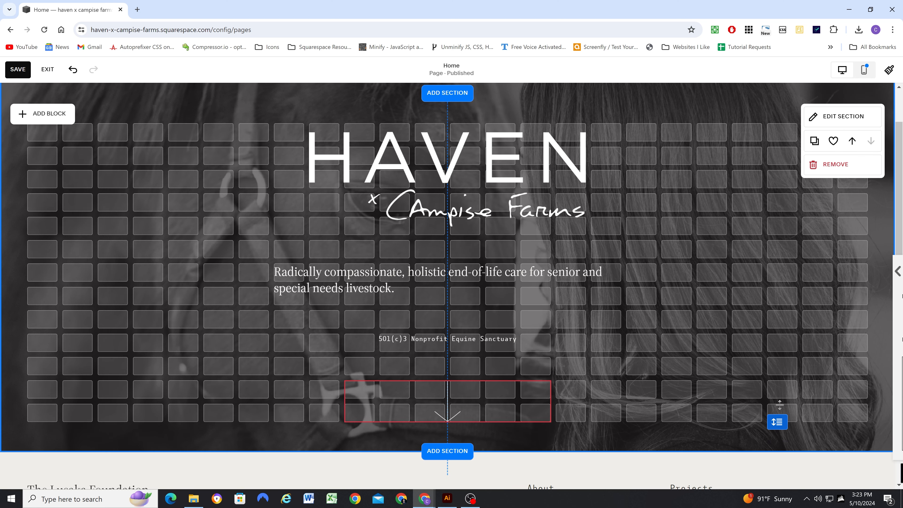
Narrow the tagline block by one grid column on each side to match the logo's width
scroll(700, 347, up, 1)
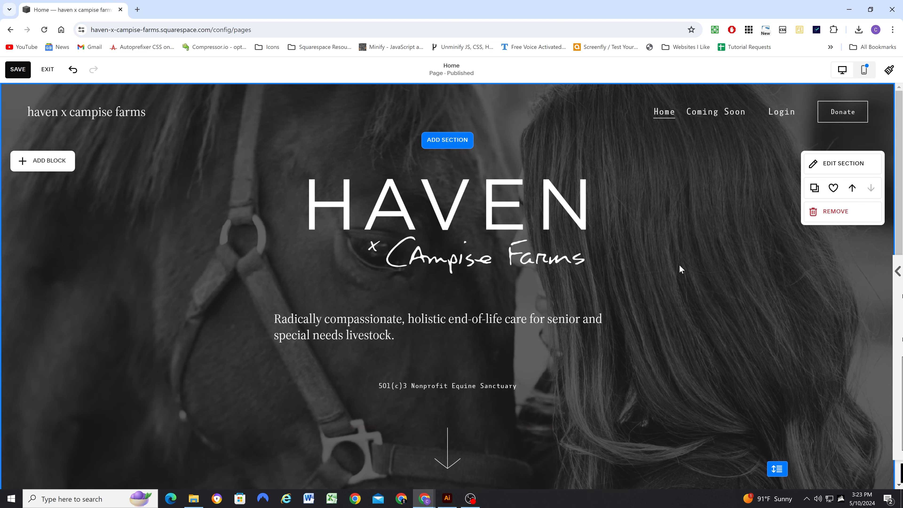
scroll(662, 258, down, 3)
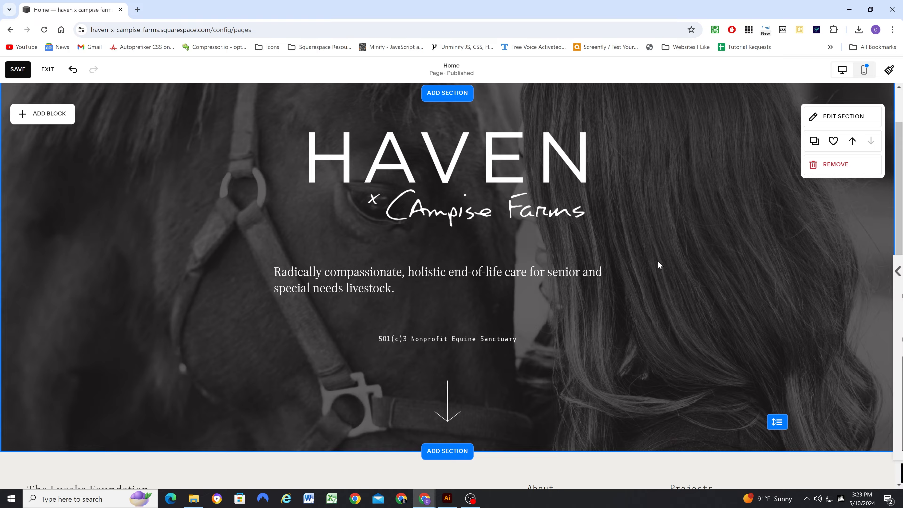
scroll(660, 256, up, 3)
scroll(660, 256, down, 4)
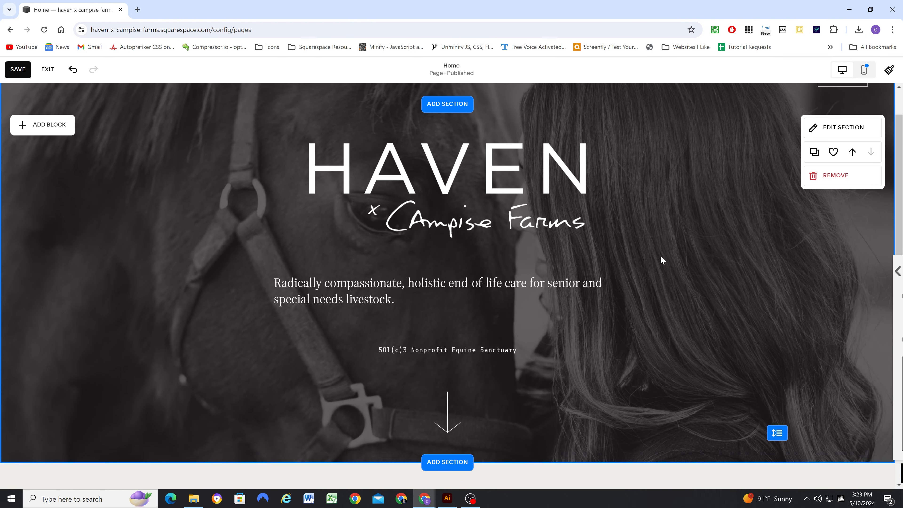
scroll(660, 257, up, 3)
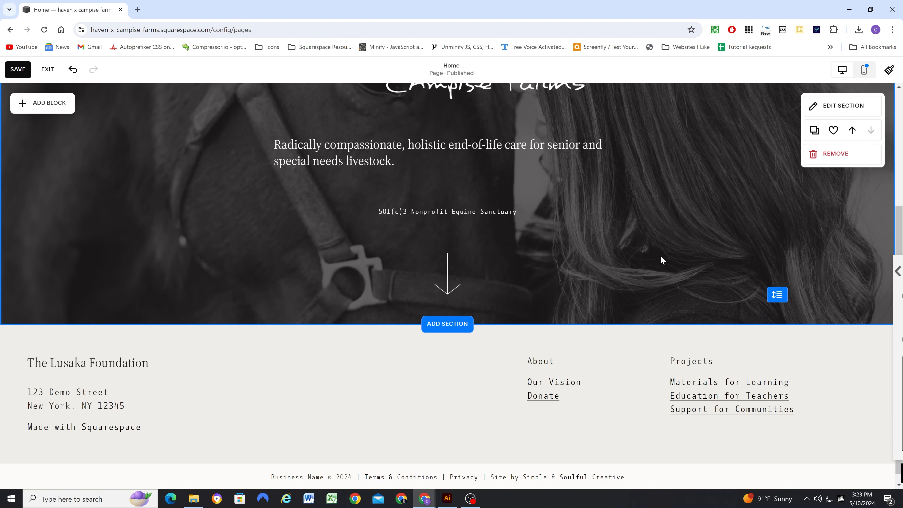
click(373, 272)
drag(276, 282, 300, 288)
drag(620, 288, 593, 292)
click(750, 274)
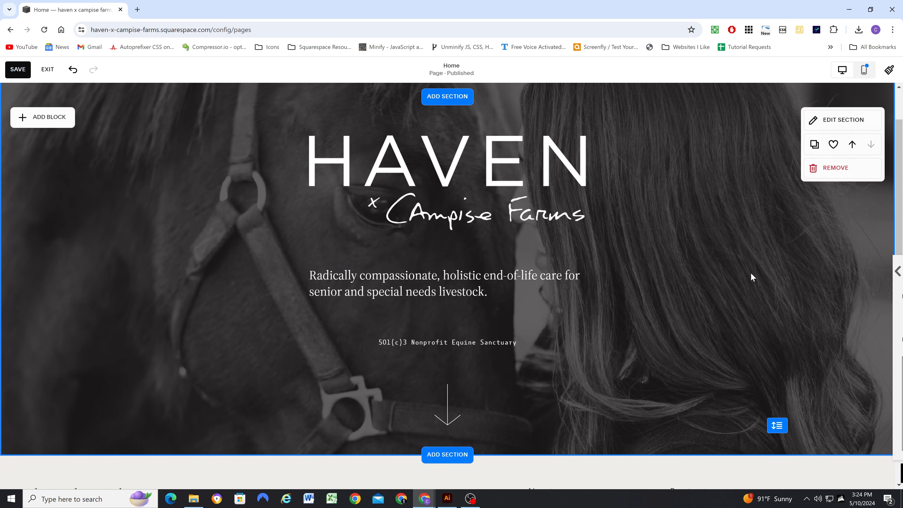
Compare the hero section's full extent in the Squarespace editor with the hero in the Illustrator mockup
scroll(679, 194, up, 1)
scroll(679, 283, down, 2)
scroll(604, 288, up, 2)
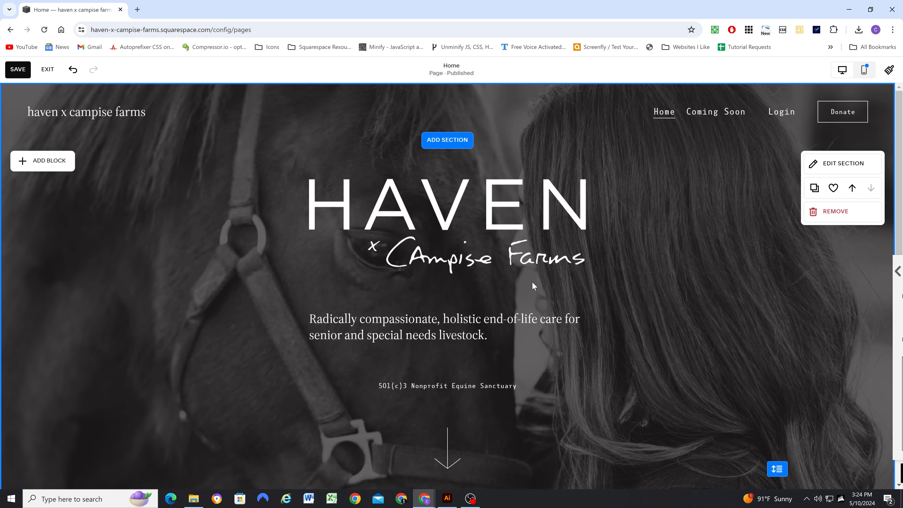
scroll(282, 276, down, 4)
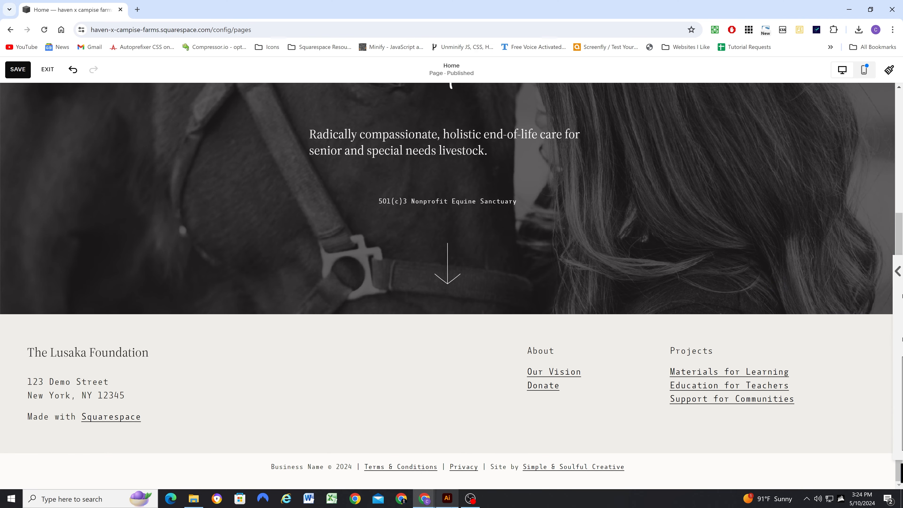
click(447, 498)
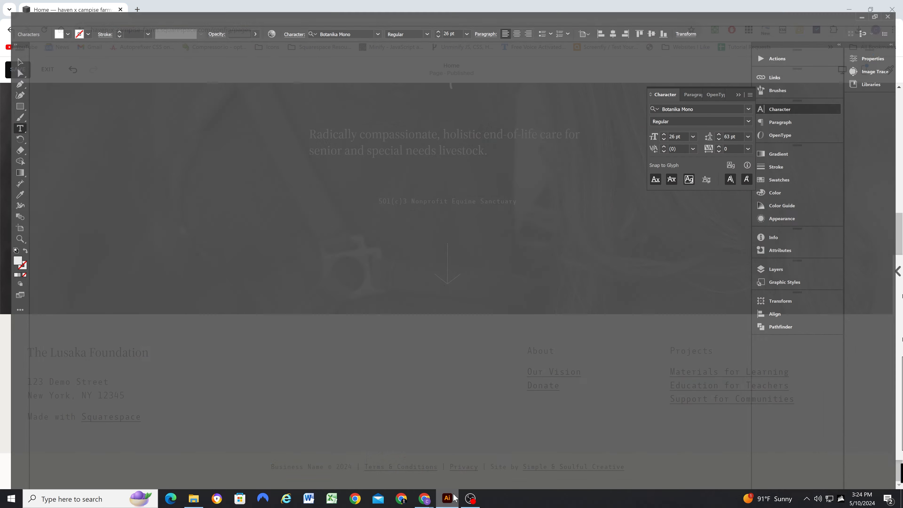
scroll(405, 318, down, 1)
scroll(400, 301, up, 3)
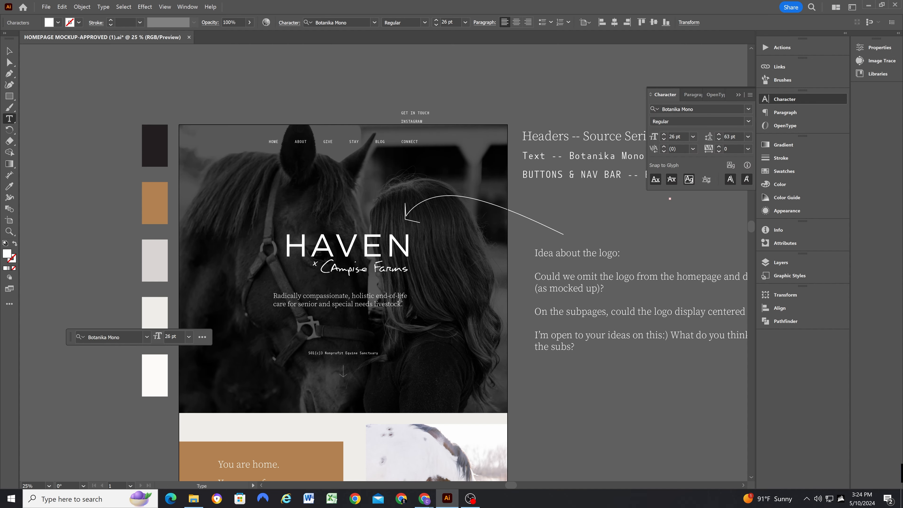
scroll(400, 313, down, 1)
scroll(395, 315, up, 2)
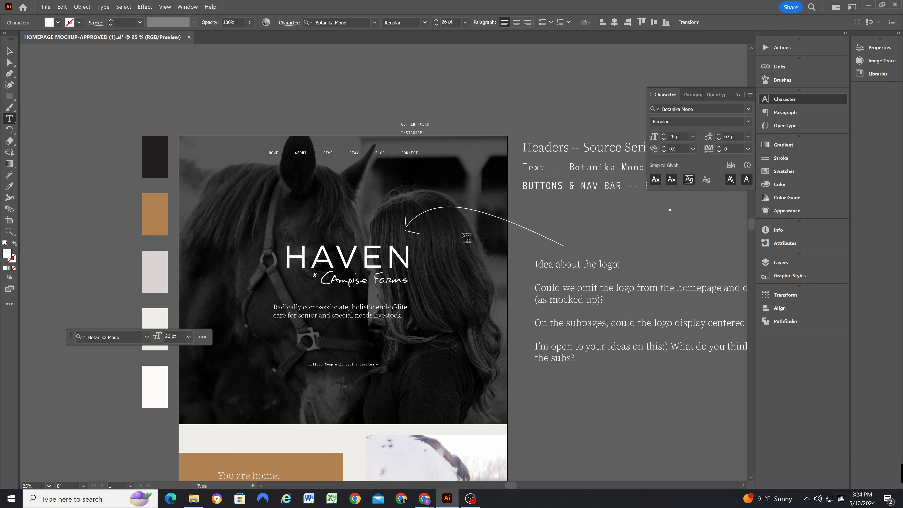
Gauge the visible screen area on the mockup's hero with a white rectangle about 2510 by 1195 px and delete it
click(9, 96)
drag(178, 129, 509, 308)
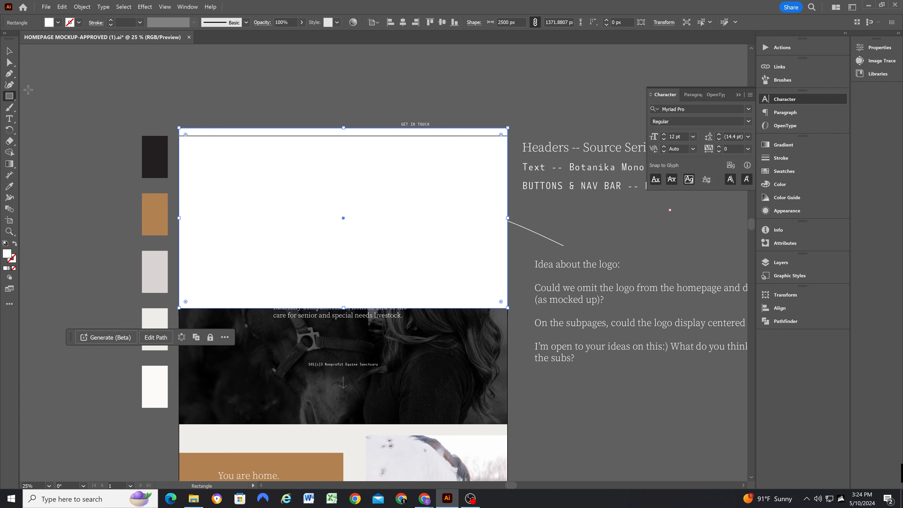
click(9, 51)
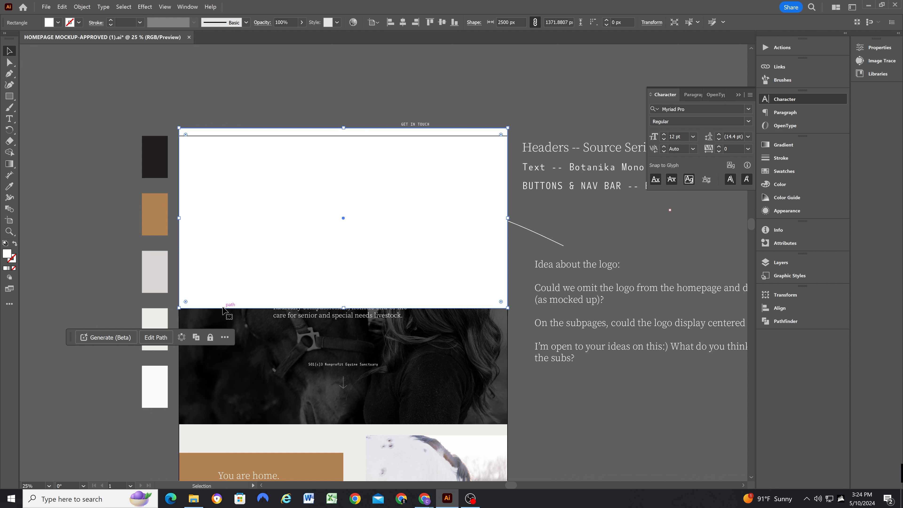
drag(246, 191, 244, 214)
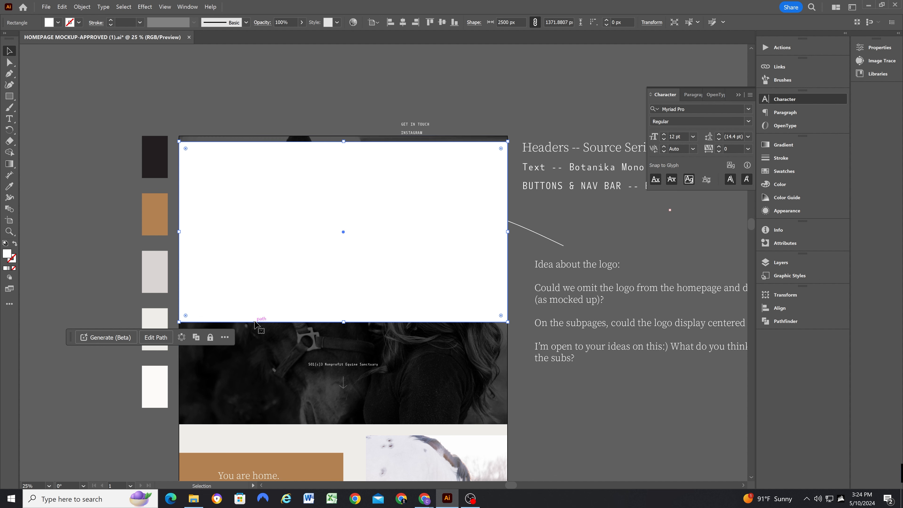
drag(177, 322, 178, 299)
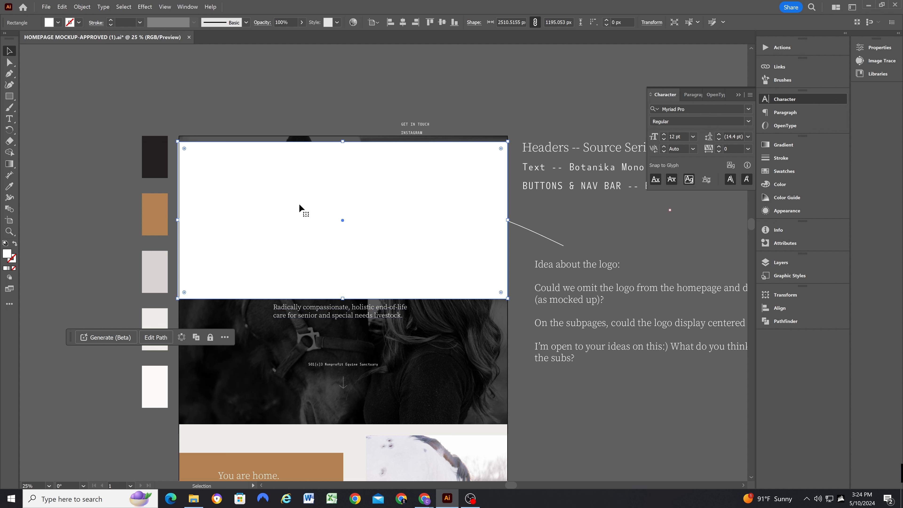
key(Delete)
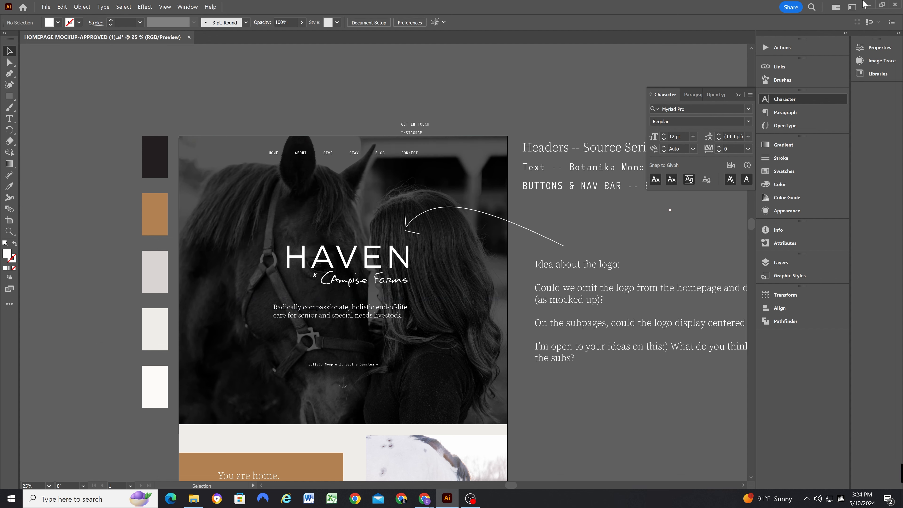
Switch back to Squarespace and check the hero's spacing from header to footer against the Illustrator mockup
click(868, 4)
scroll(508, 197, up, 5)
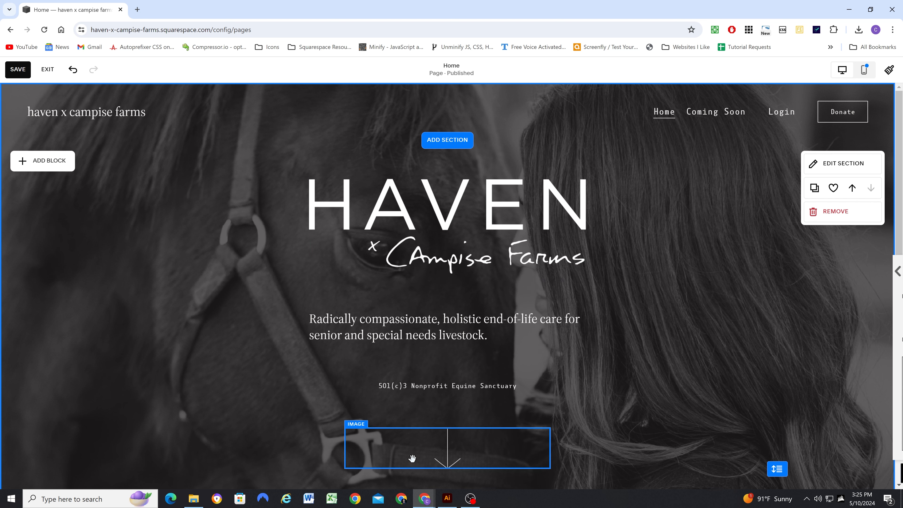
click(447, 498)
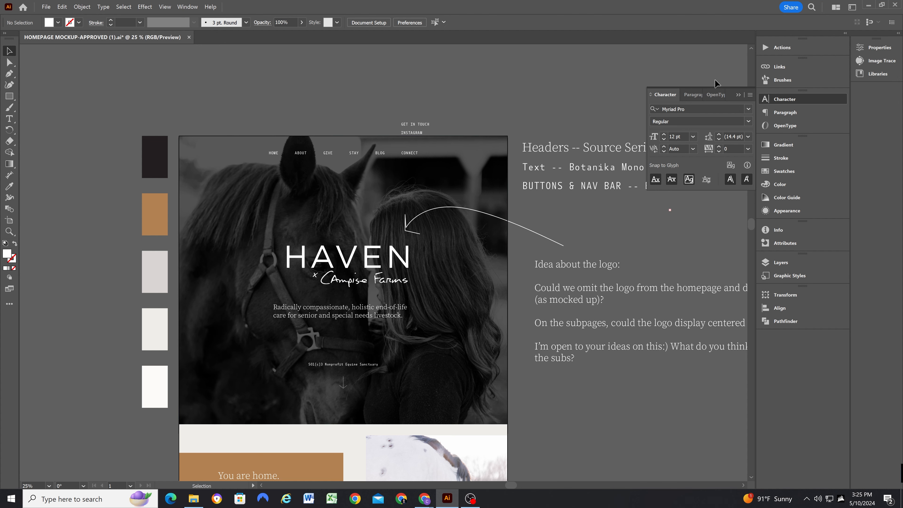
click(868, 6)
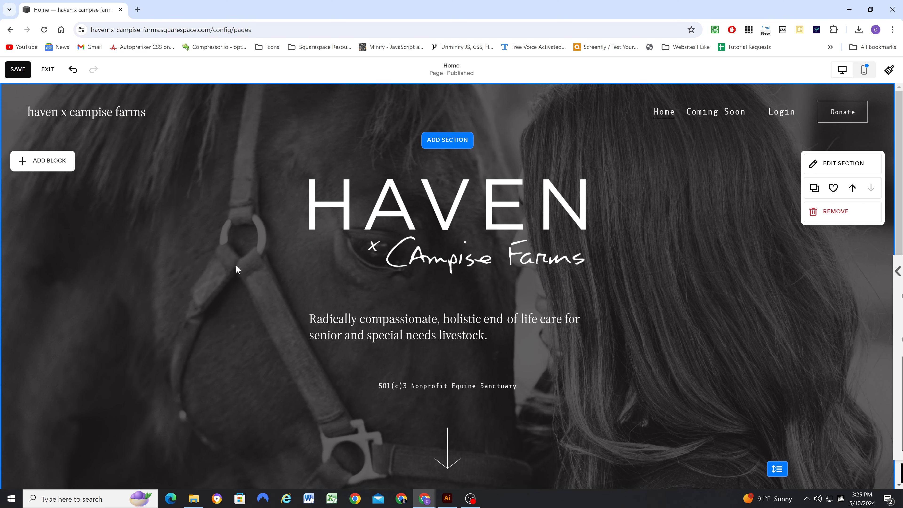
scroll(264, 217, down, 5)
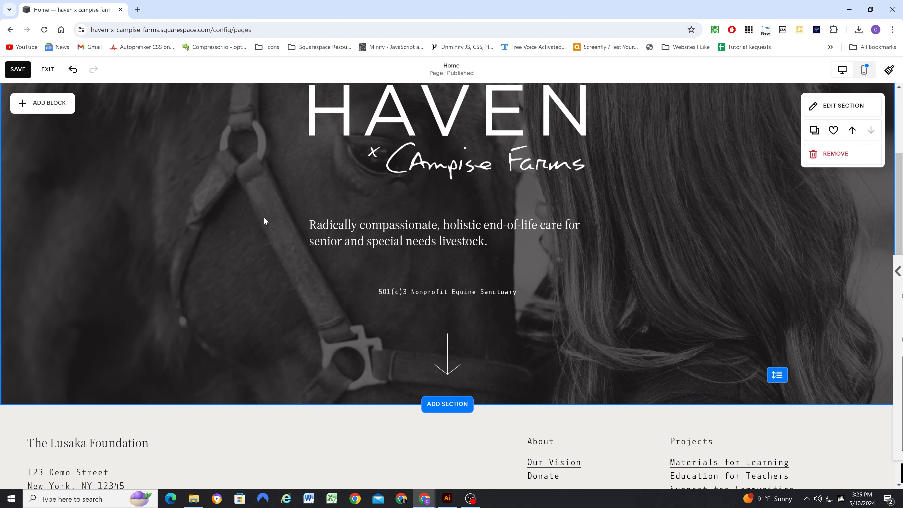
scroll(264, 221, up, 5)
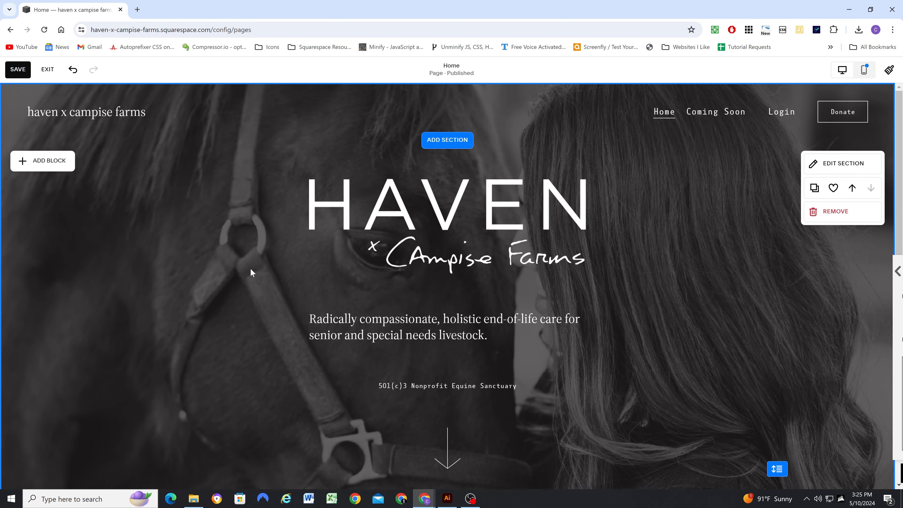
scroll(277, 287, down, 3)
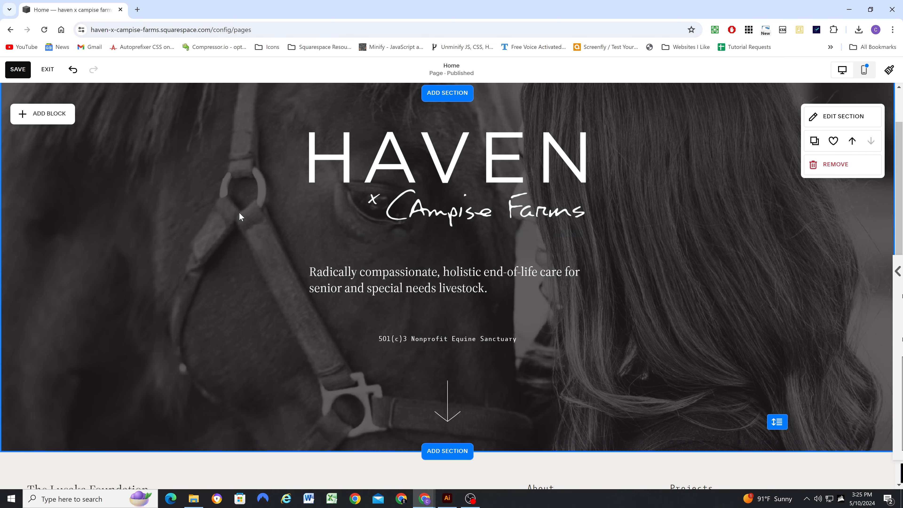
scroll(239, 258, down, 3)
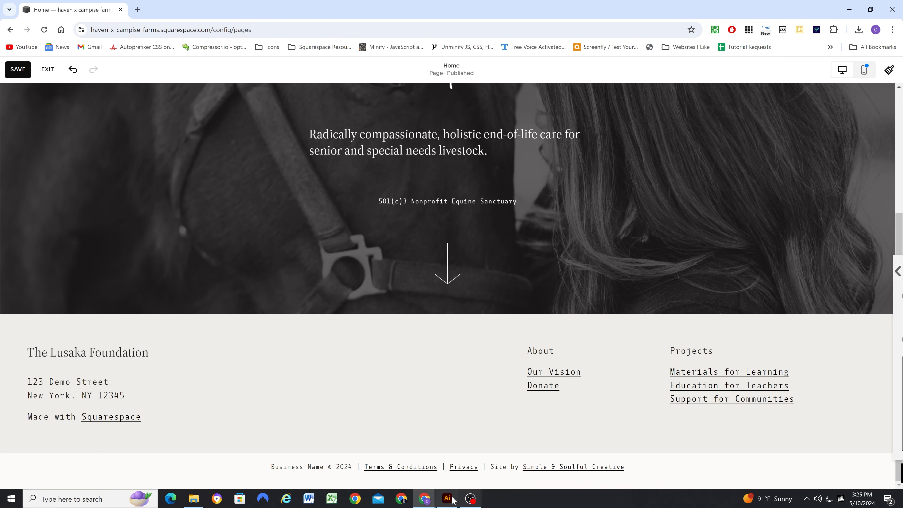
Switch to Illustrator and copy the "You are home. You are safe. You are loved." text from the tan box below the hero
click(447, 498)
scroll(358, 370, down, 5)
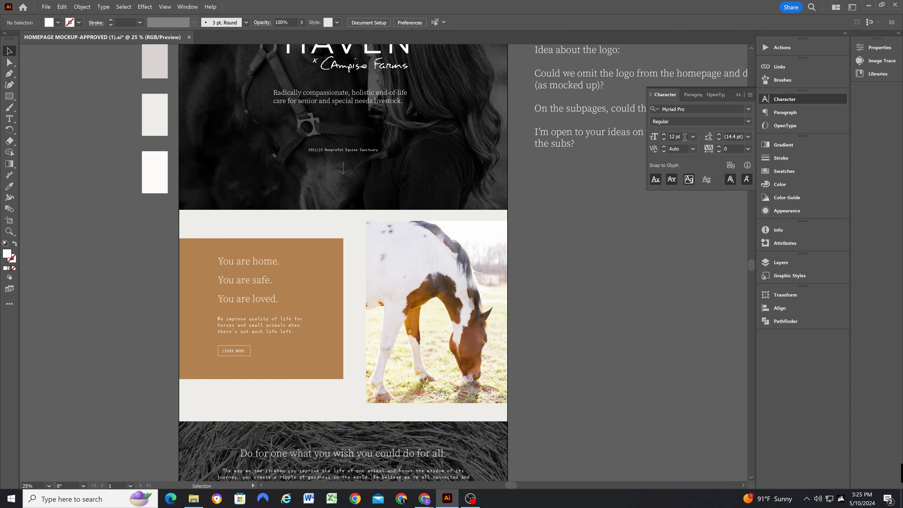
double_click(245, 263)
triple_click(245, 258)
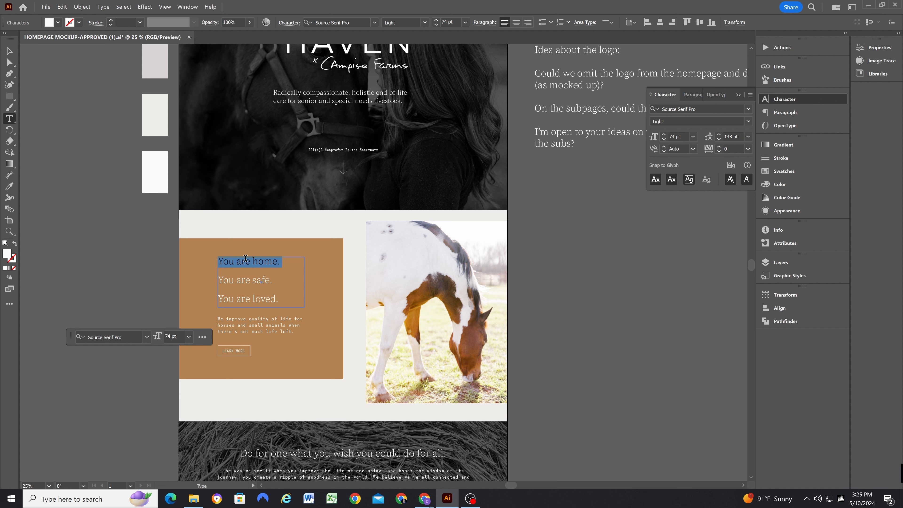
key(ctrl+a)
key(ctrl+c)
Compare the font sizes of the "You are home." text and the "Do for one what you wish you could do for all." heading
click(249, 270)
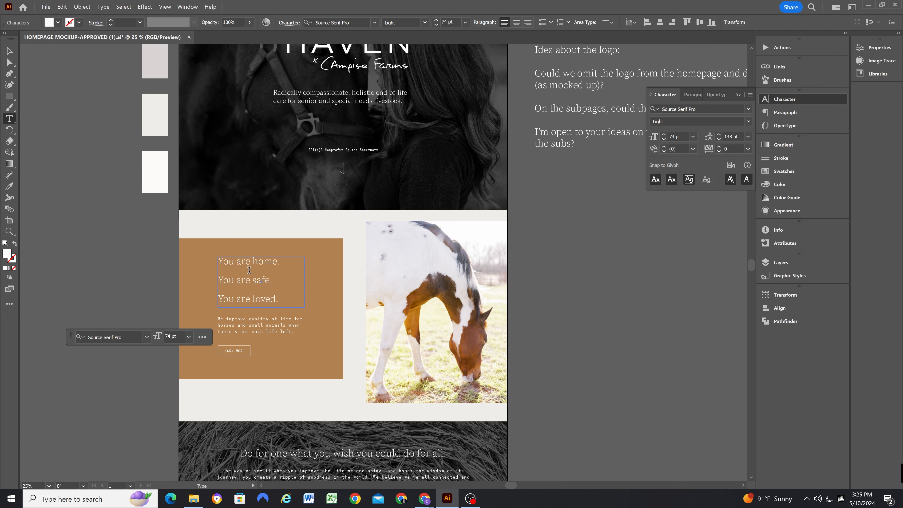
scroll(249, 281, down, 3)
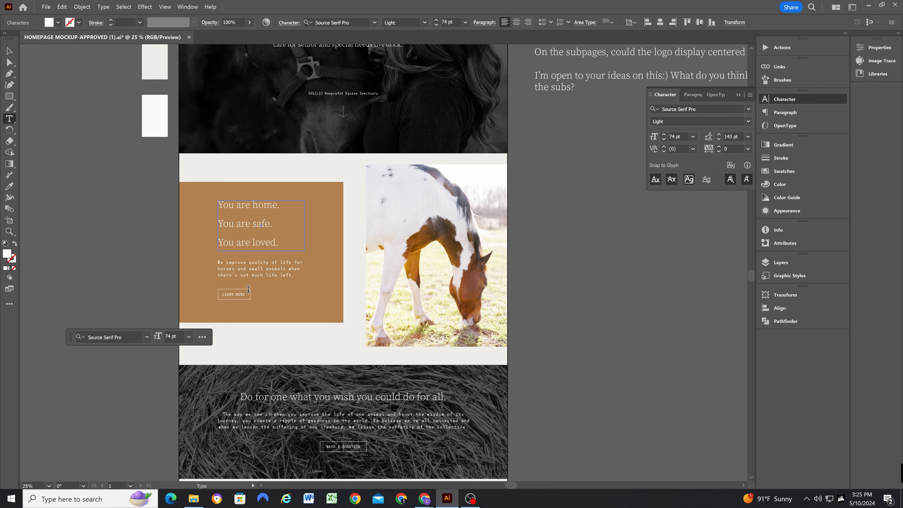
click(277, 397)
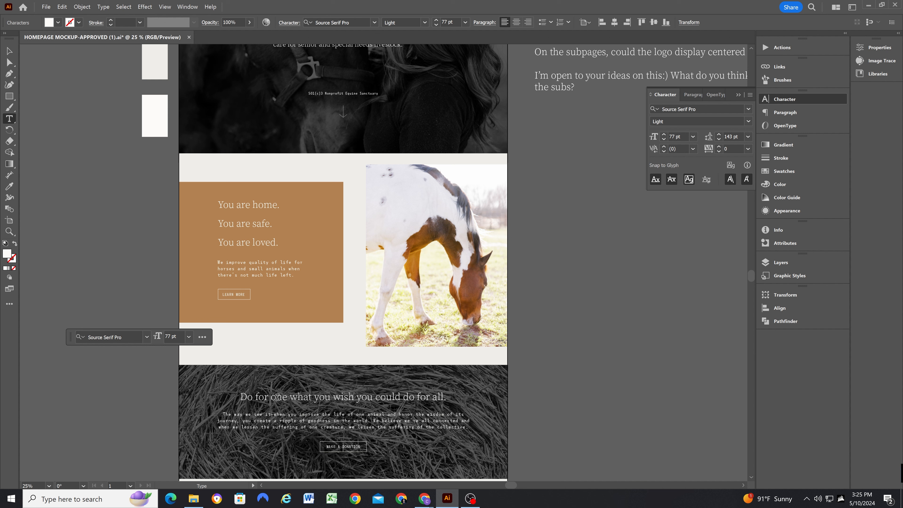
click(248, 225)
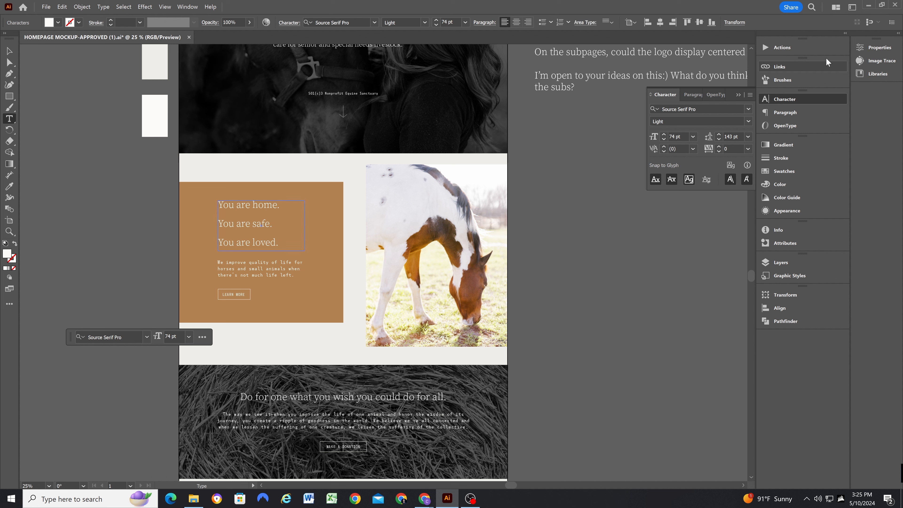
Switch to Squarespace and add a blank section below the hero with the Light 1 color theme
key(alt+Tab)
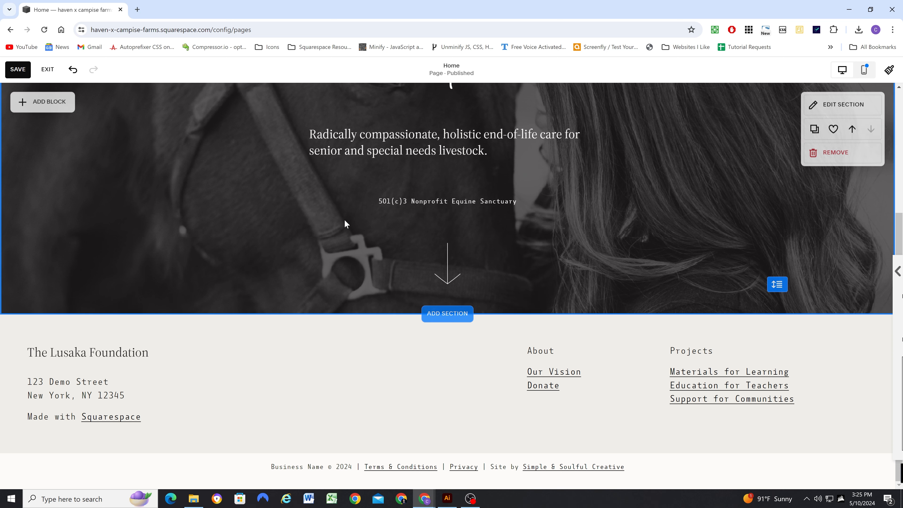
click(447, 313)
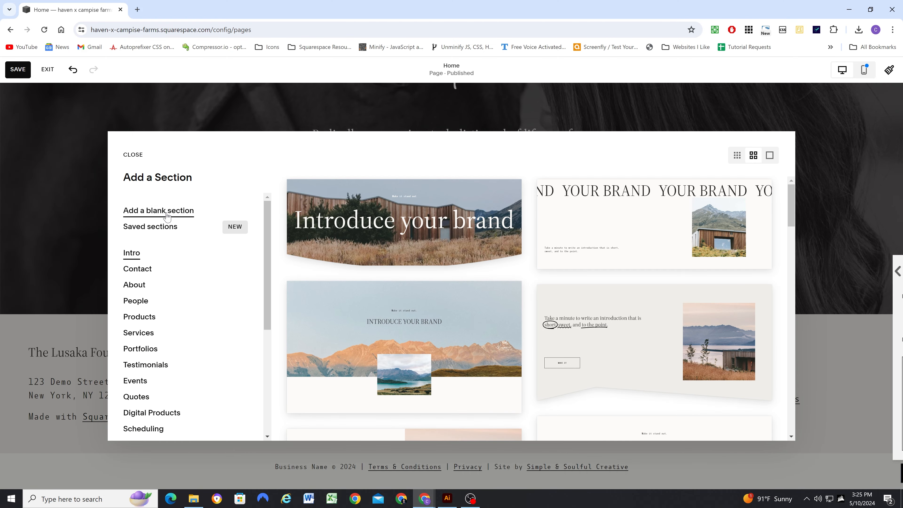
click(168, 212)
click(857, 141)
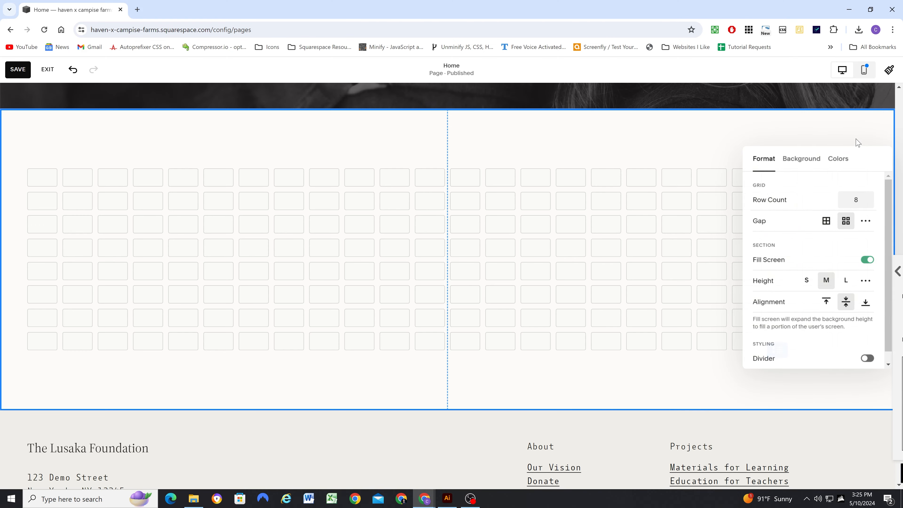
click(834, 158)
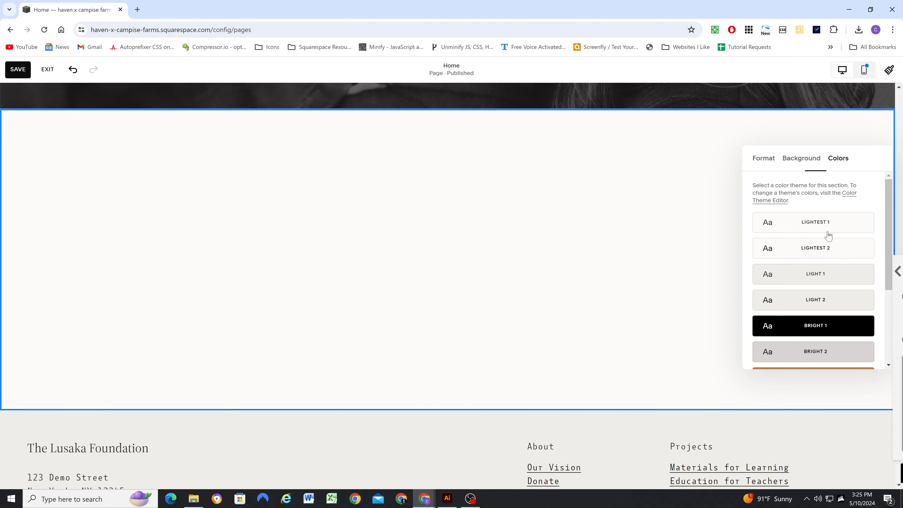
click(817, 277)
click(303, 224)
Add a text block to the new section with the copied "You are home. You are safe. You are loved." lines, formatted as Heading 3
click(46, 129)
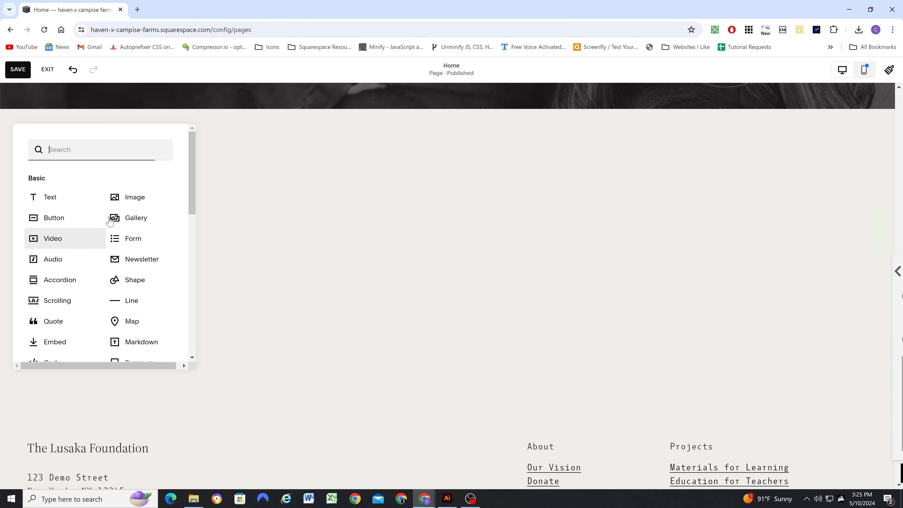
click(51, 198)
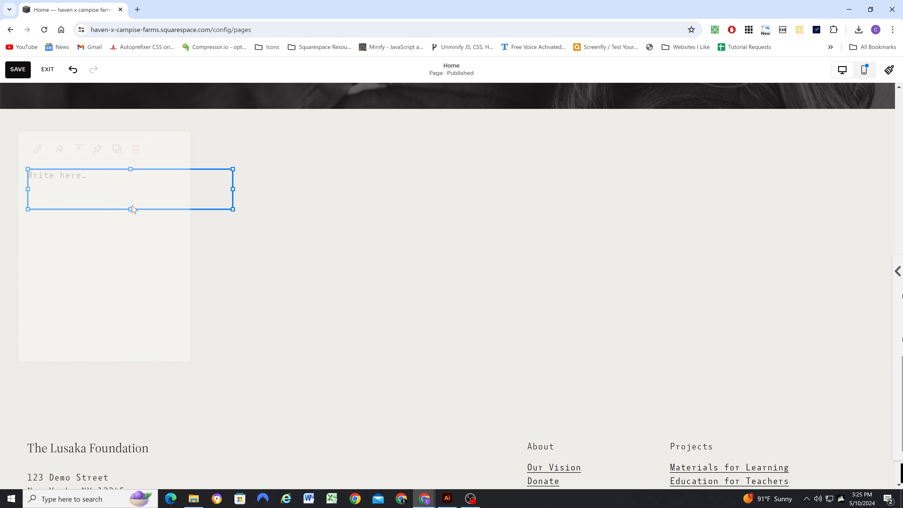
click(121, 180)
key(ctrl+v)
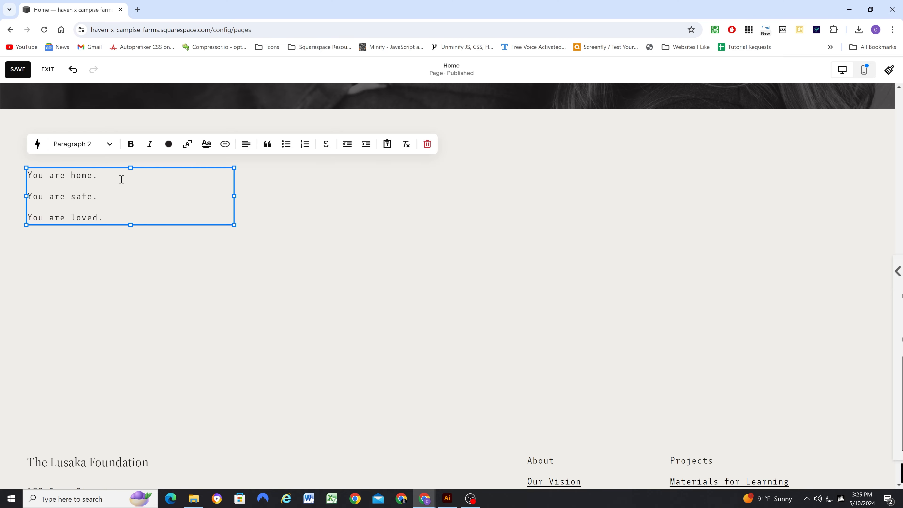
key(ctrl+a)
click(82, 144)
click(86, 210)
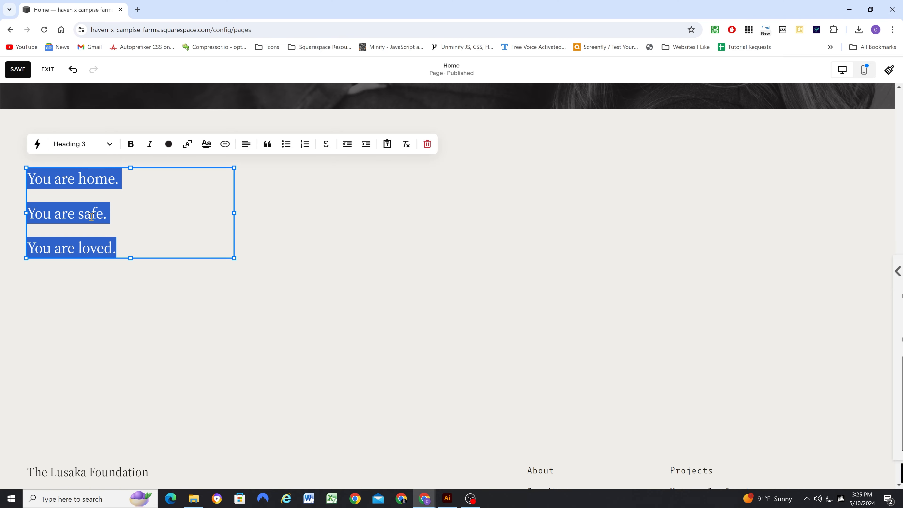
click(136, 215)
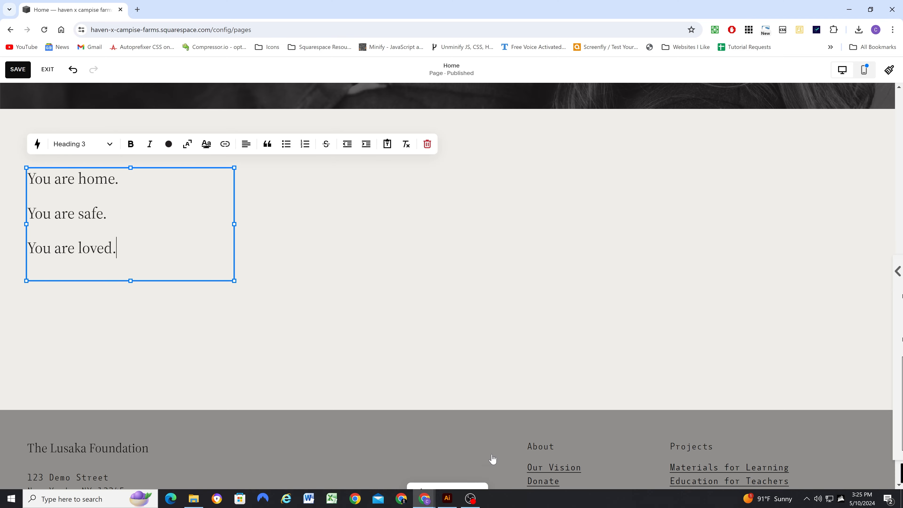
Copy the "We improve quality of life" paragraph from the Illustrator mockup and return to the Squarespace editor
click(446, 498)
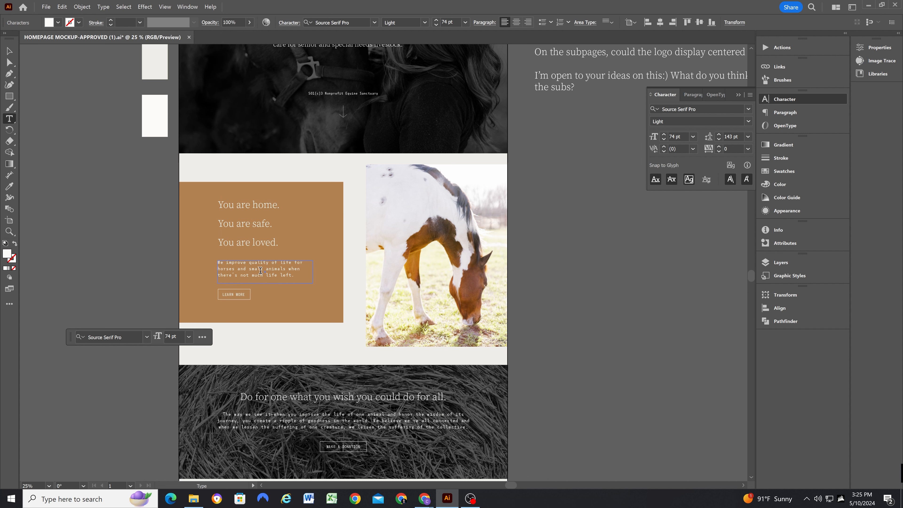
click(261, 270)
key(ctrl+a)
key(ctrl+c)
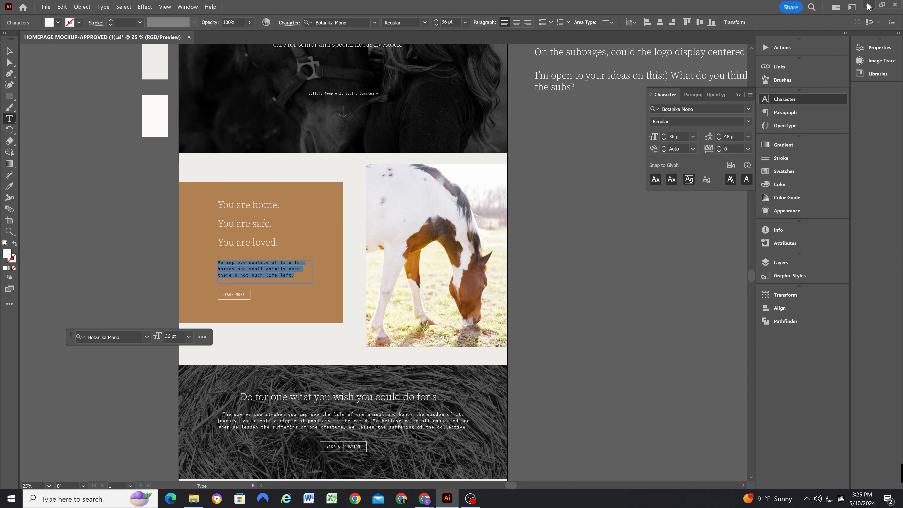
click(867, 6)
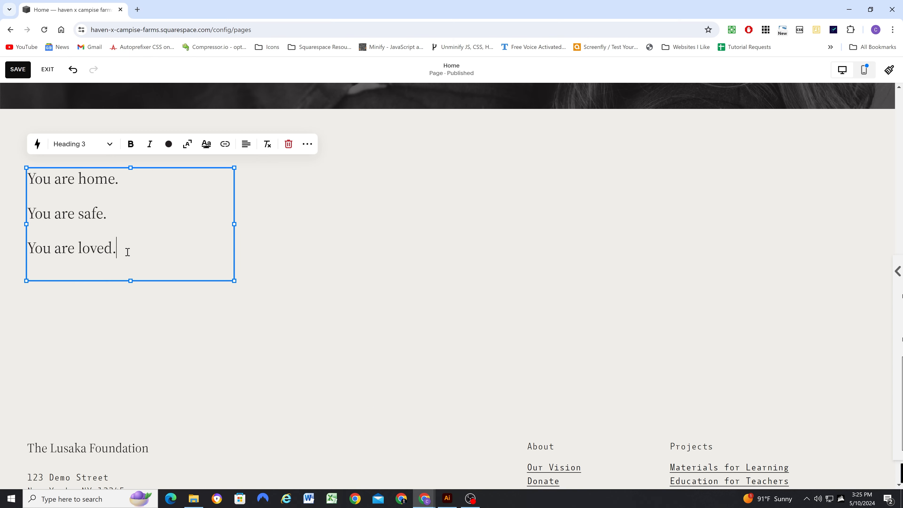
Paste the copied "We improve quality of life" paragraph below "You are loved." and add a button block beneath the text
key(Return)
key(ctrl+v)
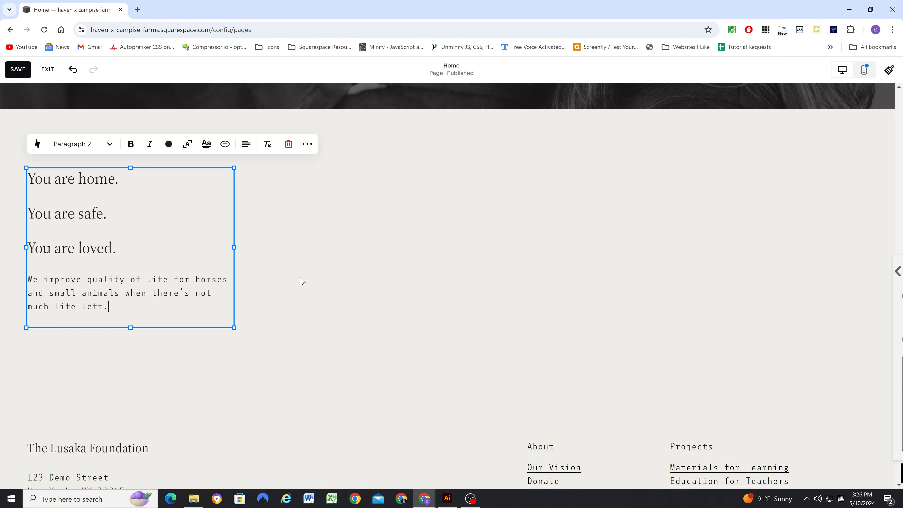
click(301, 281)
click(44, 130)
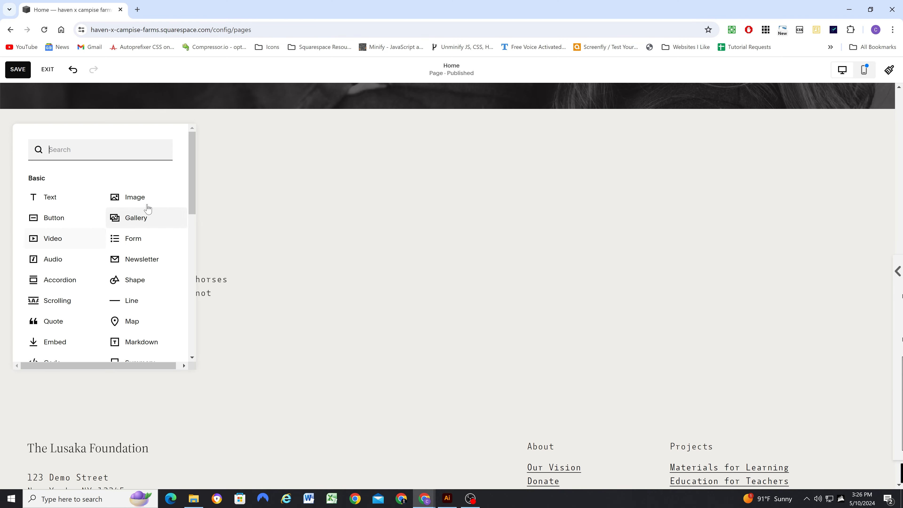
click(70, 223)
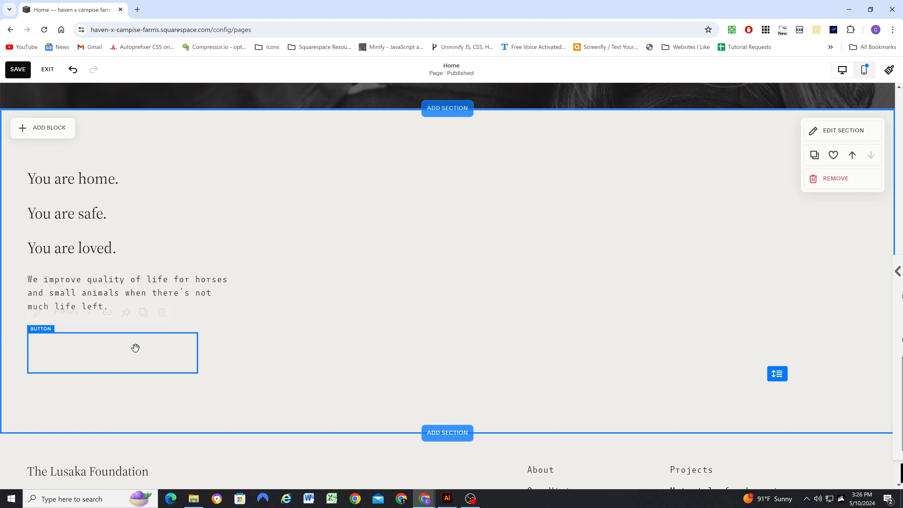
click(294, 336)
Add a square shape block to the "You are home." section and set the section height to S
scroll(227, 214, up, 1)
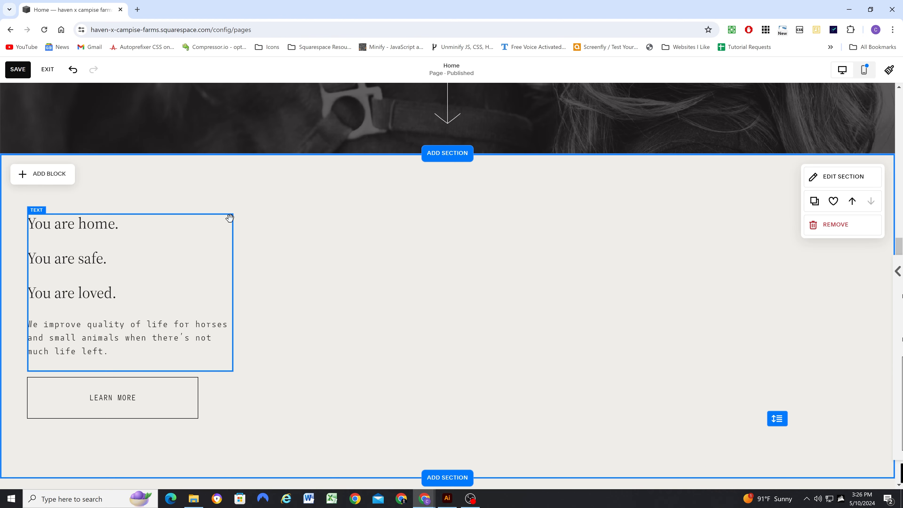
click(50, 176)
scroll(66, 300, down, 1)
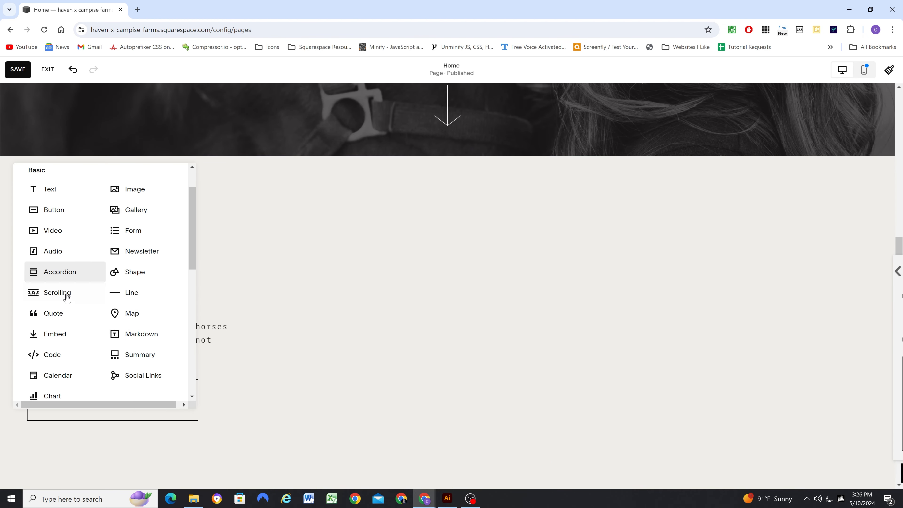
click(142, 270)
drag(136, 221, 135, 199)
click(480, 200)
click(846, 179)
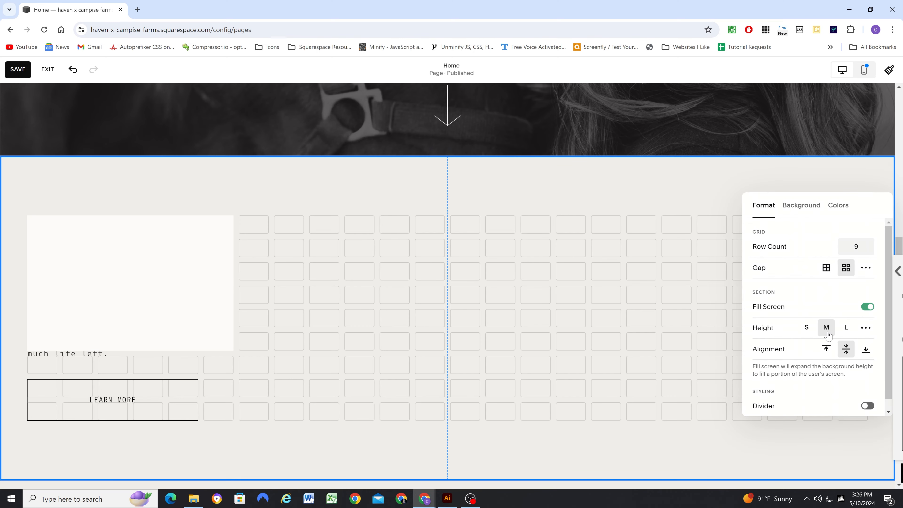
click(807, 328)
Resize the shape to start at the page's left edge, span about two fifths of its width, and extend below the Learn More button
click(145, 242)
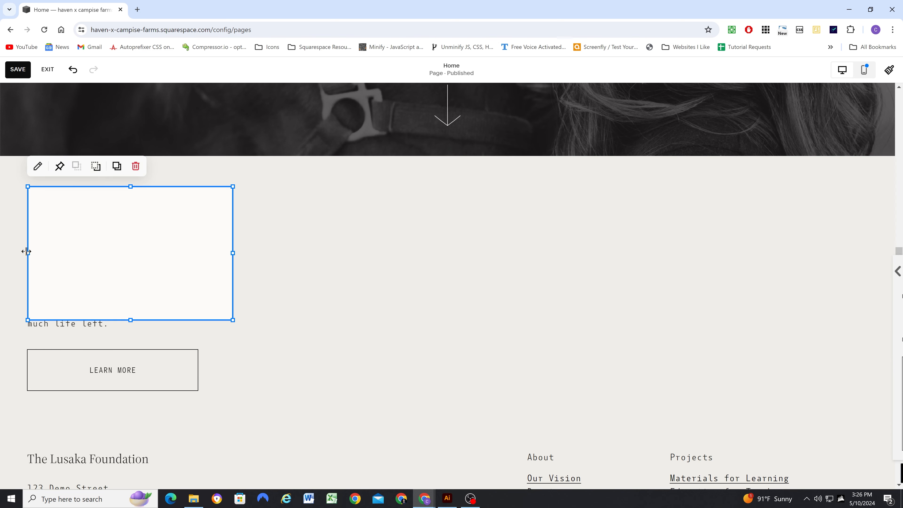
drag(26, 251, 2, 253)
drag(233, 255, 373, 250)
drag(190, 320, 193, 484)
Fill the shape with the tan brown color from the site palette
click(21, 166)
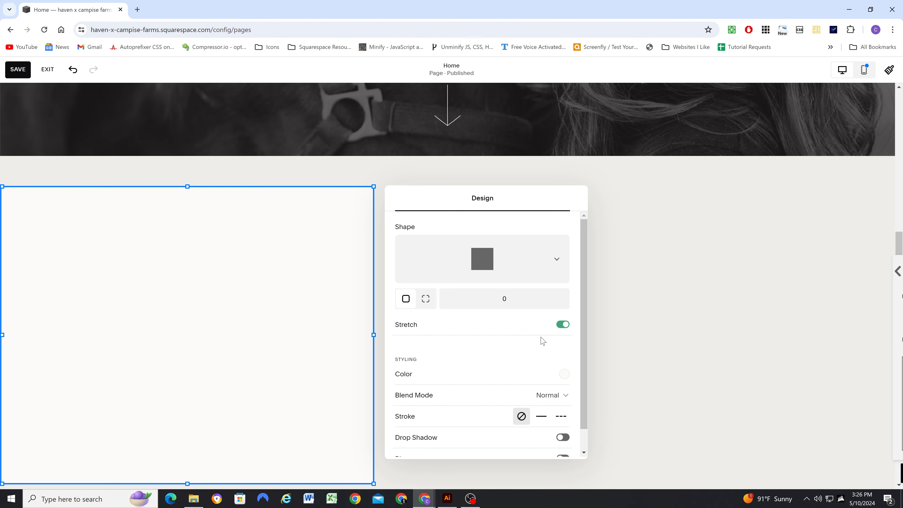
click(565, 375)
click(678, 363)
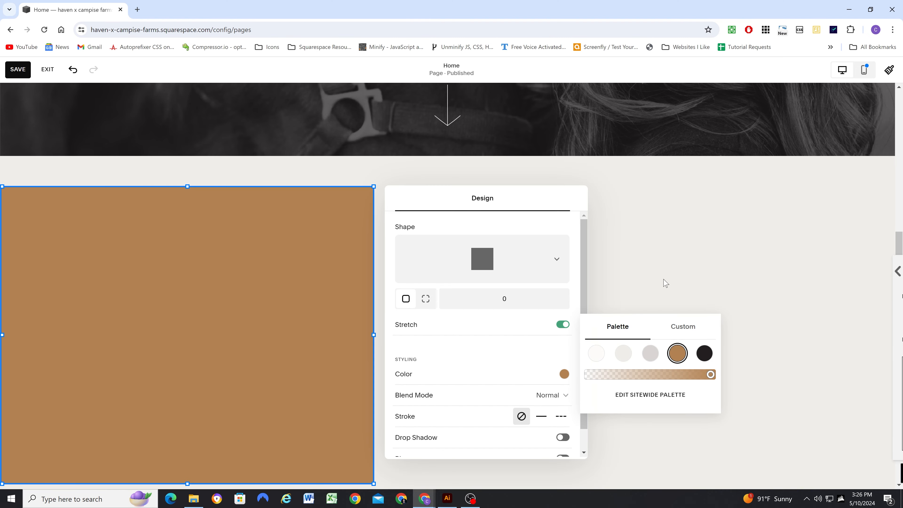
click(614, 266)
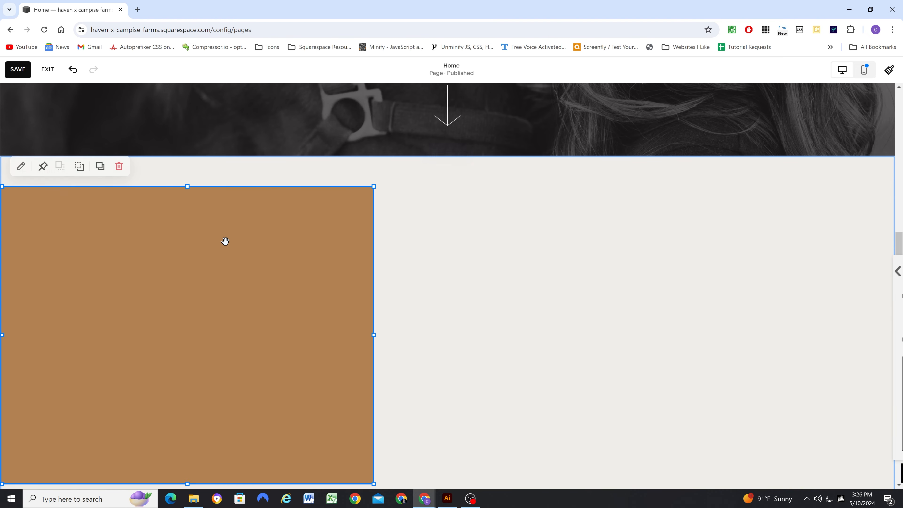
Send the brown shape backward behind both the text block and the Learn More button
click(74, 172)
click(74, 171)
click(531, 271)
Move the Learn More button lower inside the brown shape and style it as a left-aligned Secondary Button with Fit sizing
scroll(532, 270, down, 2)
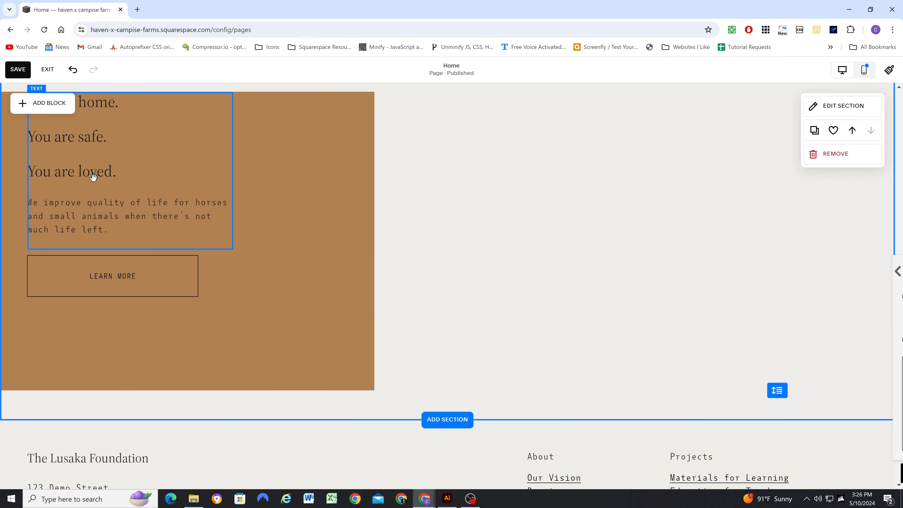
drag(120, 276, 119, 325)
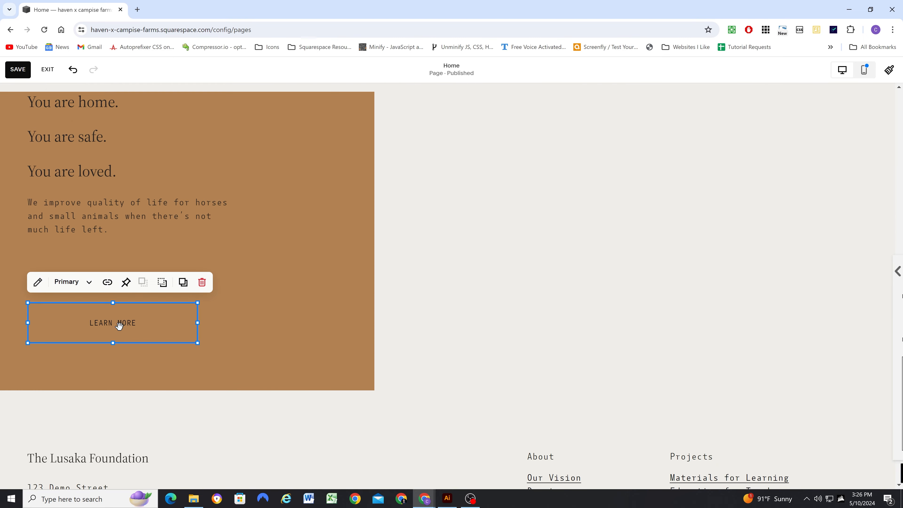
click(119, 325)
click(344, 226)
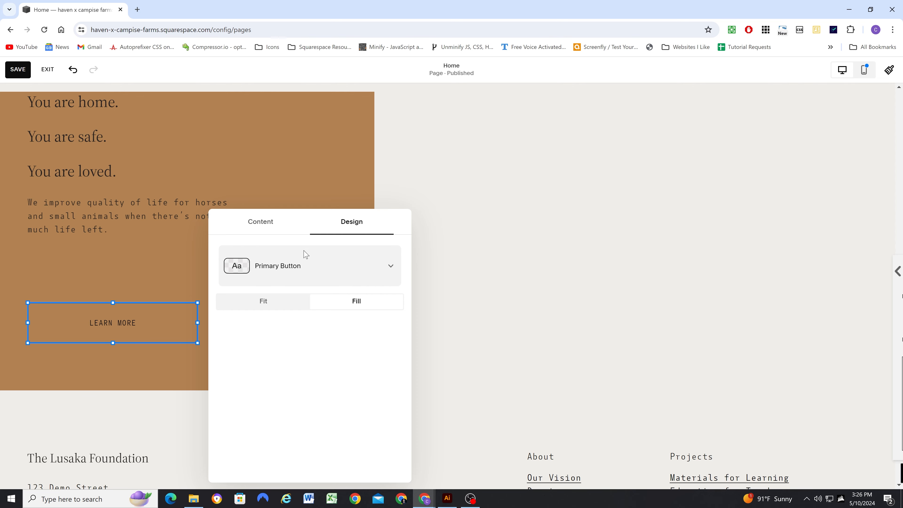
click(300, 268)
click(283, 295)
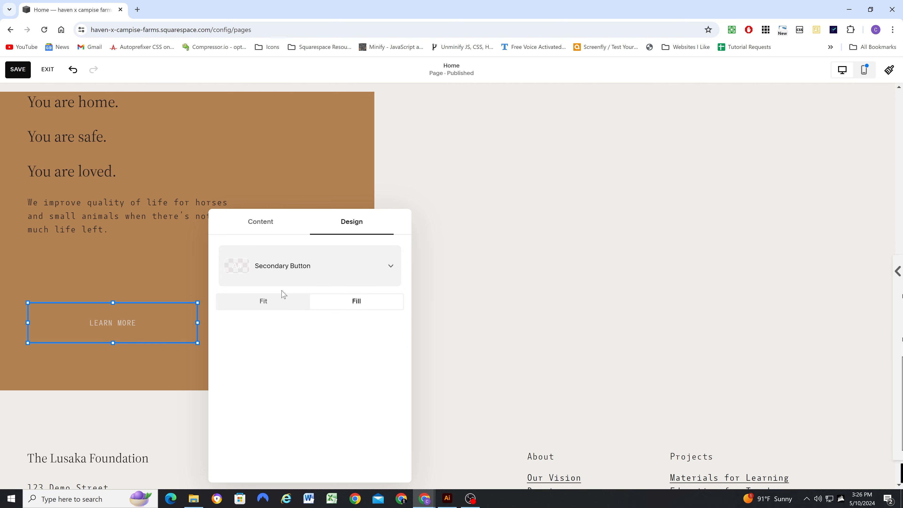
click(277, 308)
click(248, 342)
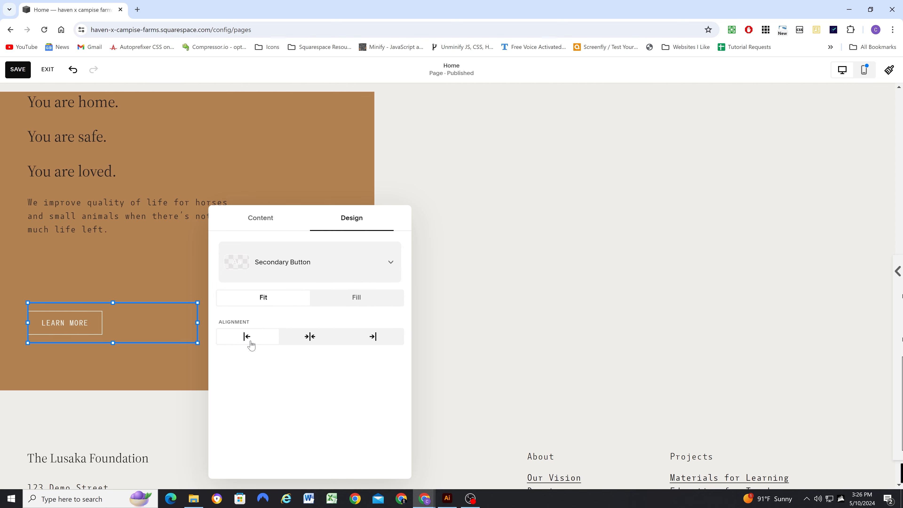
click(515, 293)
Move the text block down to just above the Learn More button and color all its text white
drag(115, 201, 116, 246)
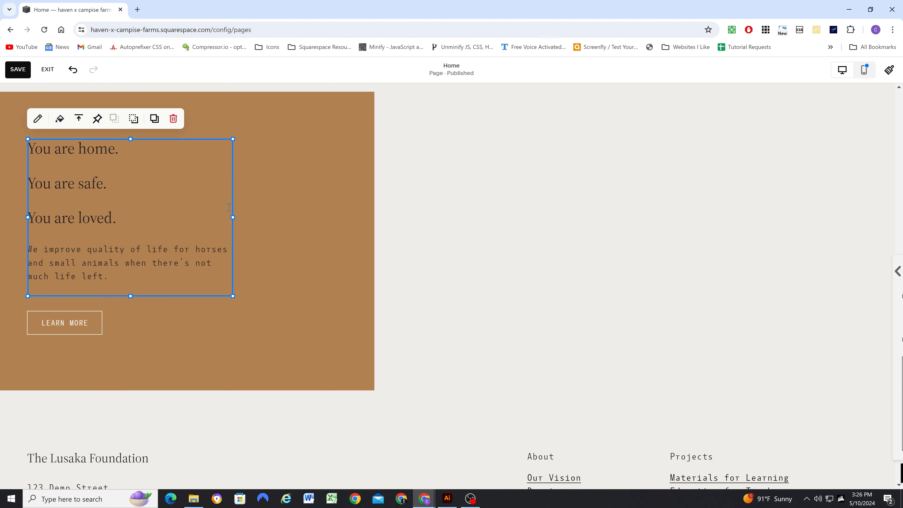
click(146, 234)
key(ctrl+a)
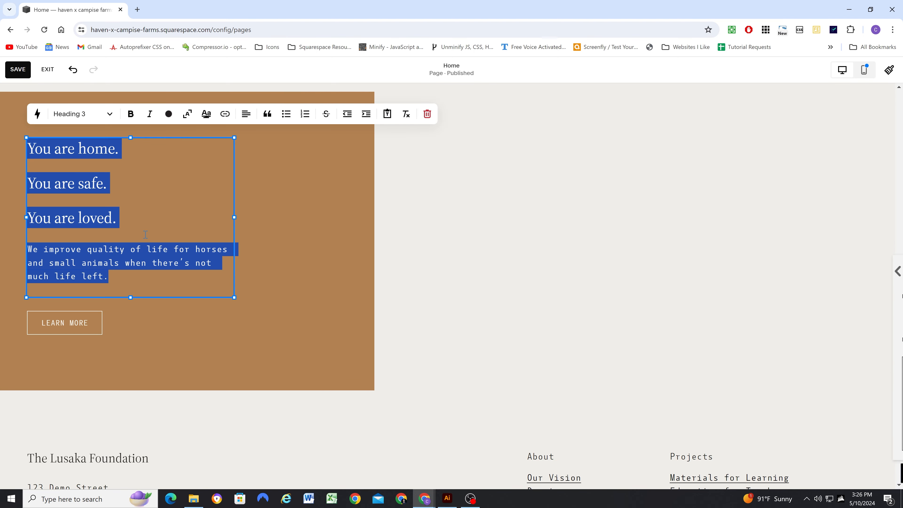
click(169, 119)
click(119, 168)
click(418, 220)
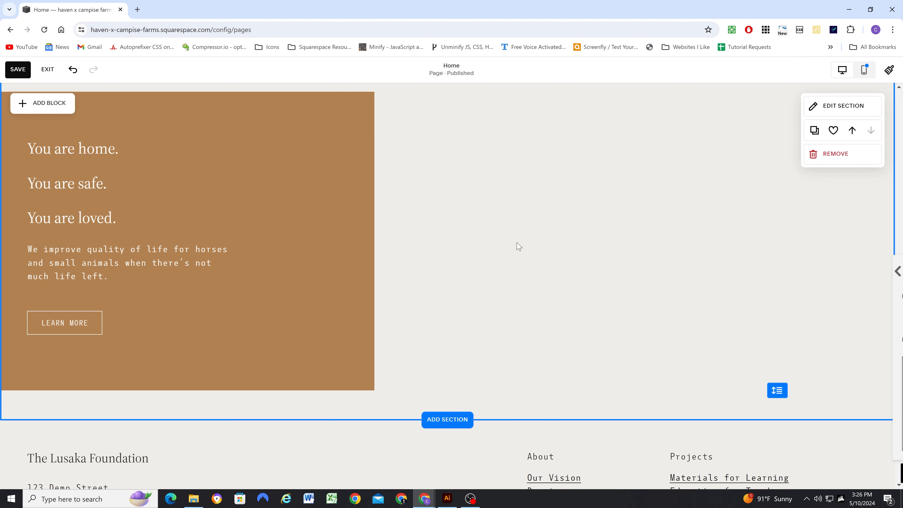
Save the Home page, exit editing, and preview the page full-screen down to the brown "You are home." box
scroll(455, 296, up, 5)
scroll(154, 310, up, 5)
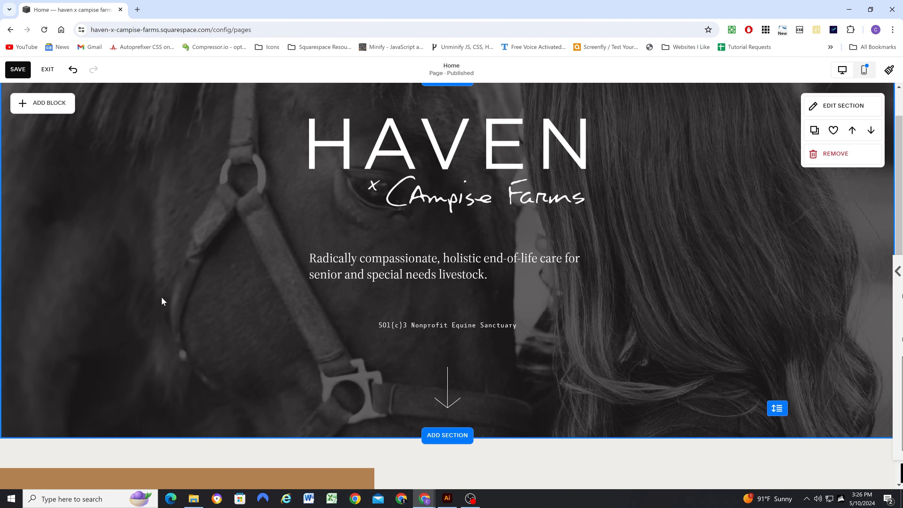
click(18, 69)
click(48, 70)
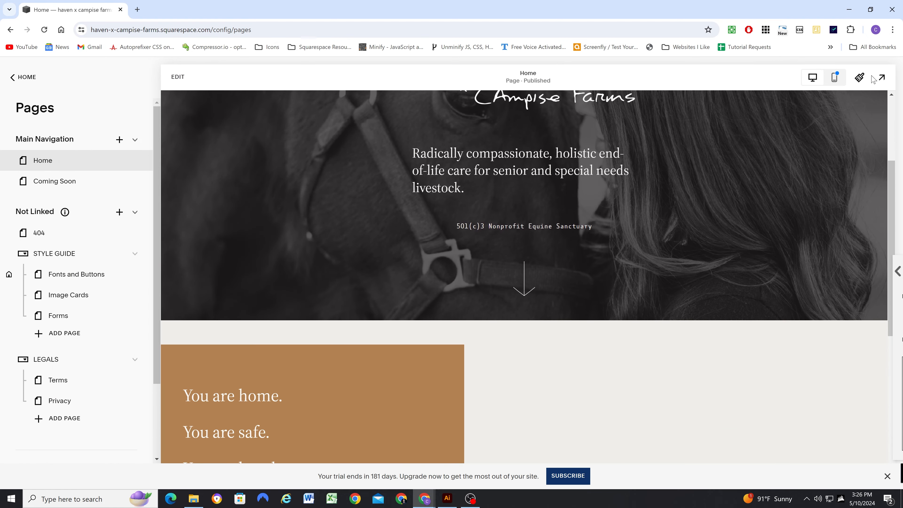
click(882, 77)
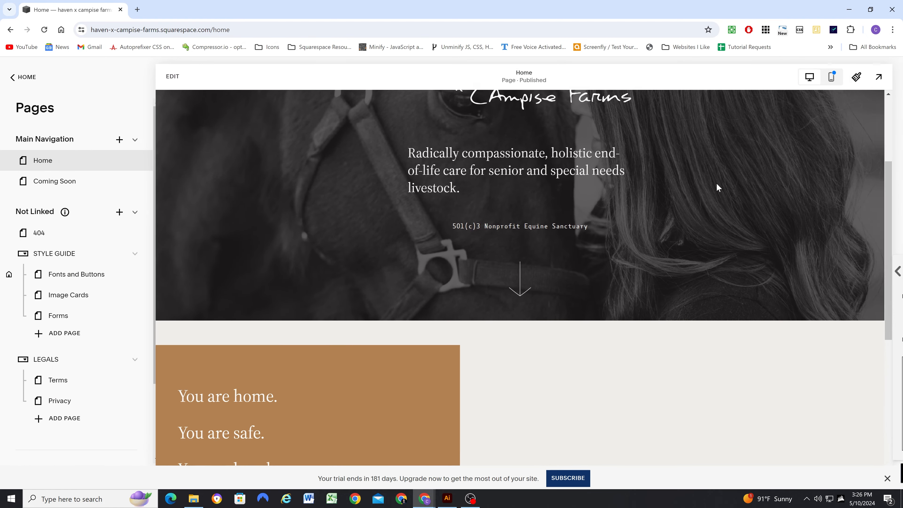
scroll(221, 249, down, 8)
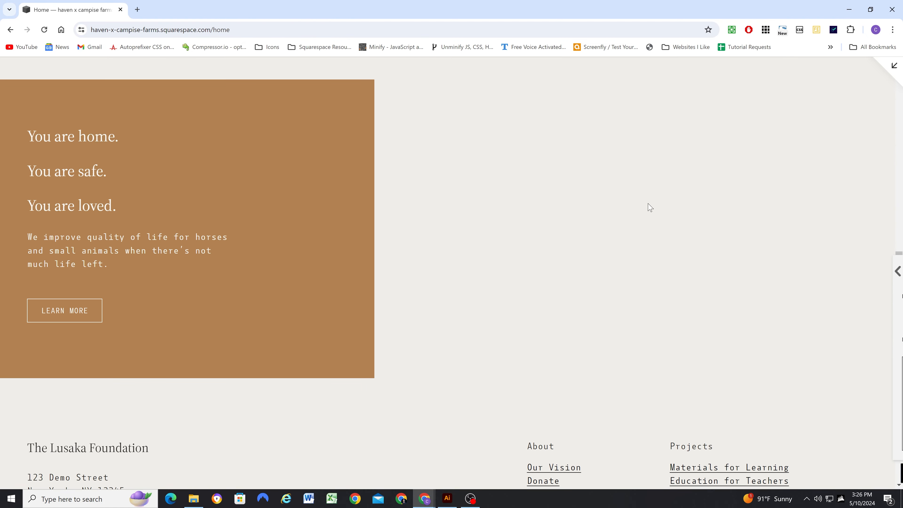
Examine the "You are home." section in the Illustrator mockup and compare its text inset with the Squarespace page
click(454, 494)
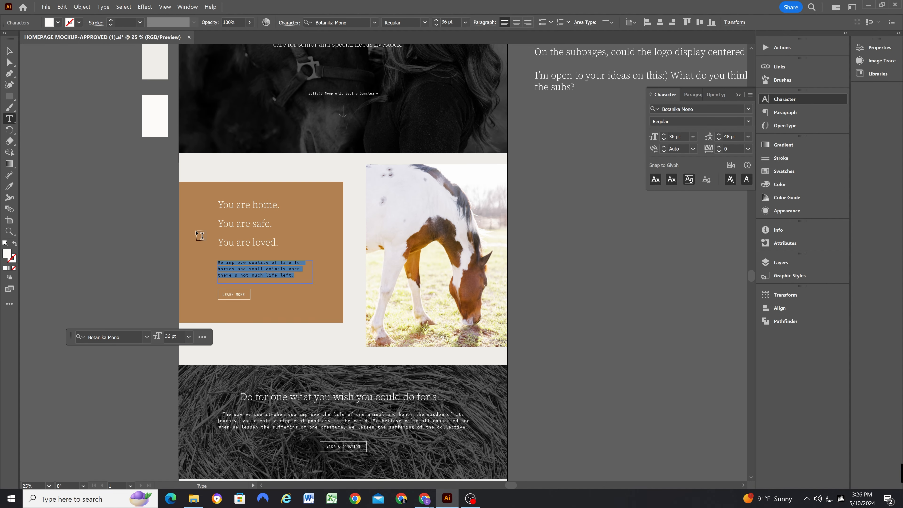
scroll(202, 236, up, 3)
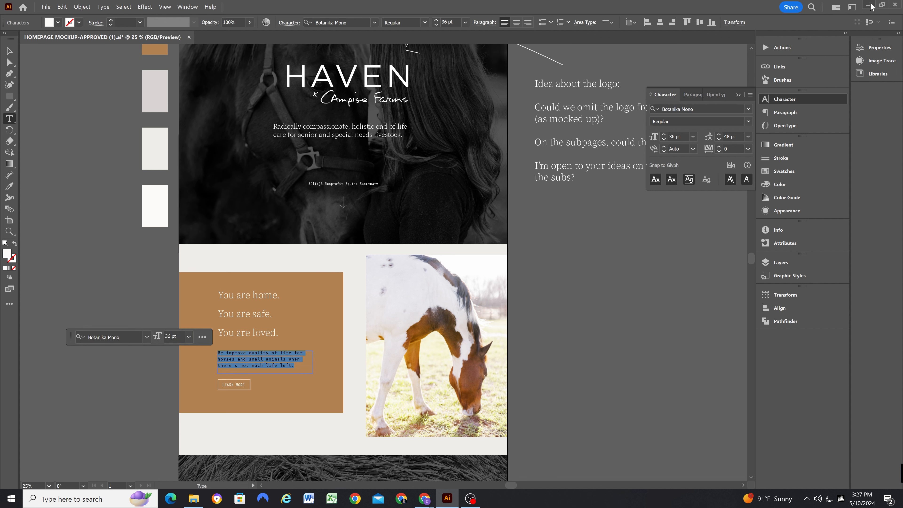
click(871, 7)
scroll(708, 185, up, 10)
scroll(865, 144, down, 6)
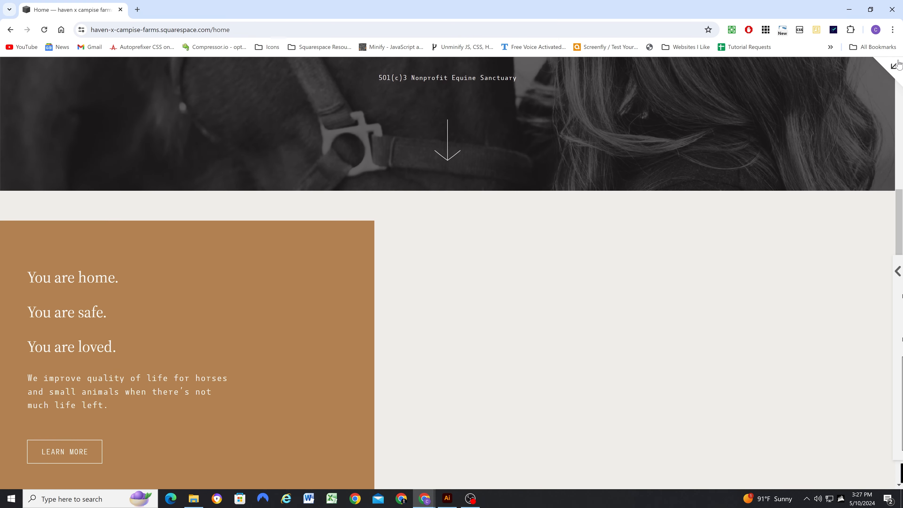
Leave the full-screen preview and open the site-wide Spacing settings under Accessories in Site Styles
click(896, 65)
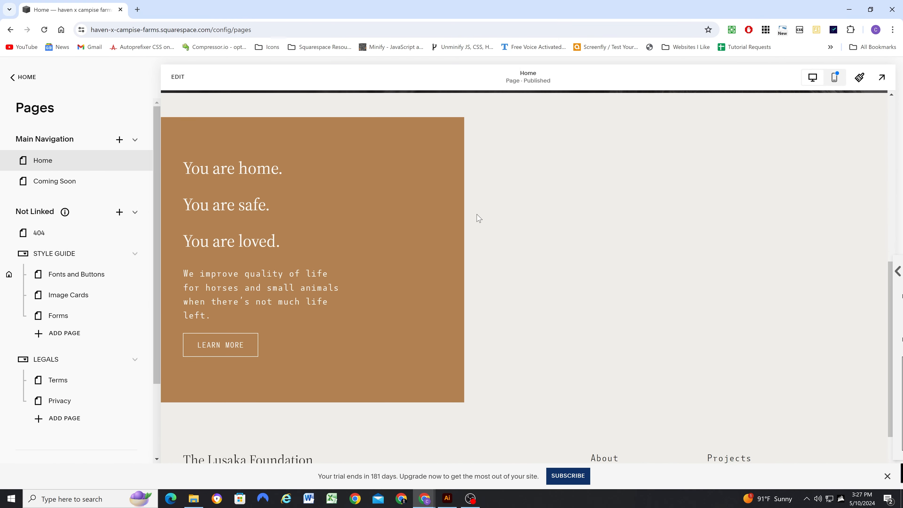
click(859, 77)
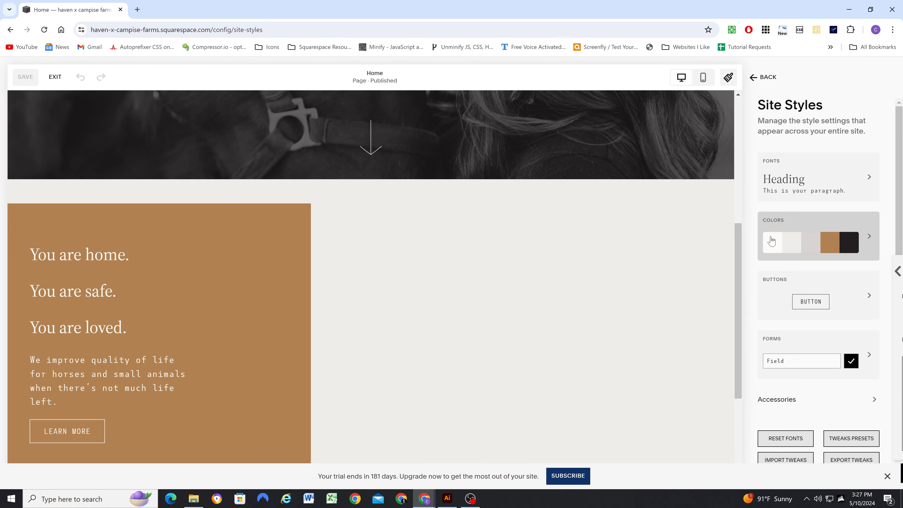
scroll(780, 355, down, 1)
click(777, 397)
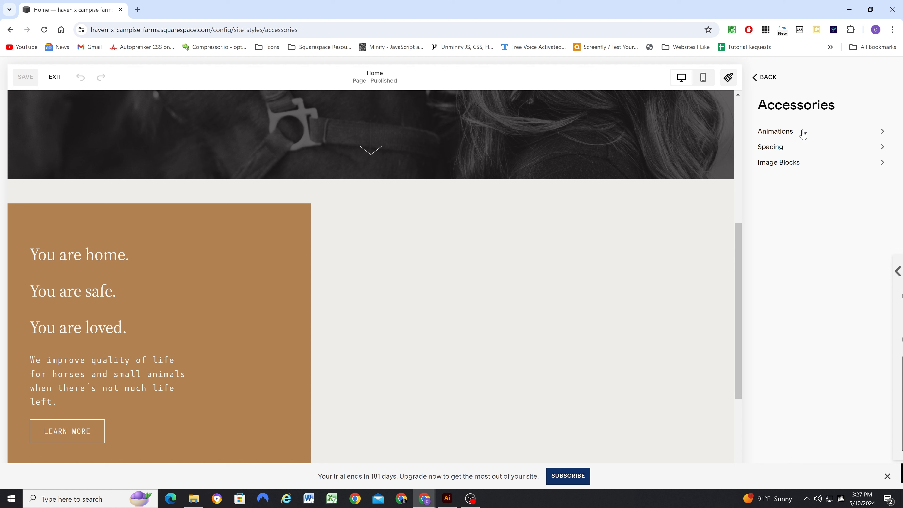
click(783, 150)
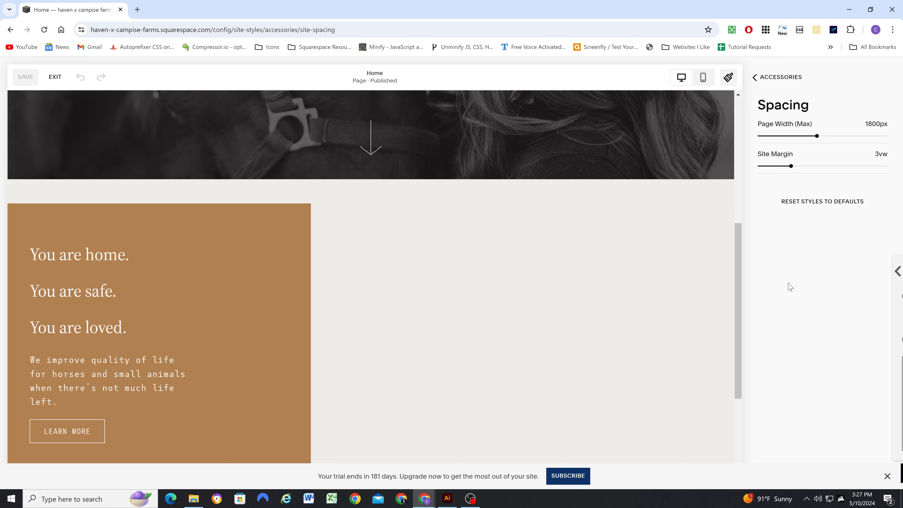
Search the site's admin areas for "spacing" and open the Spacing result for the global site spacing
key(slash)
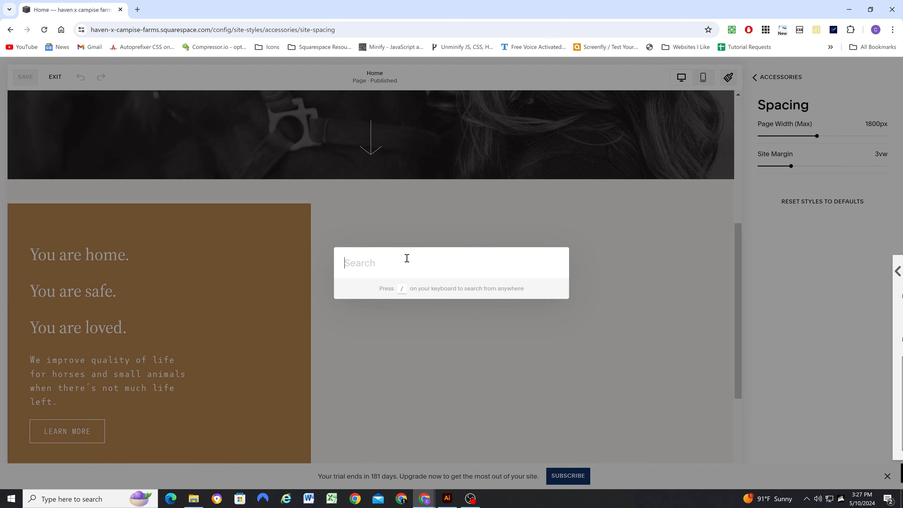
text(site spac)
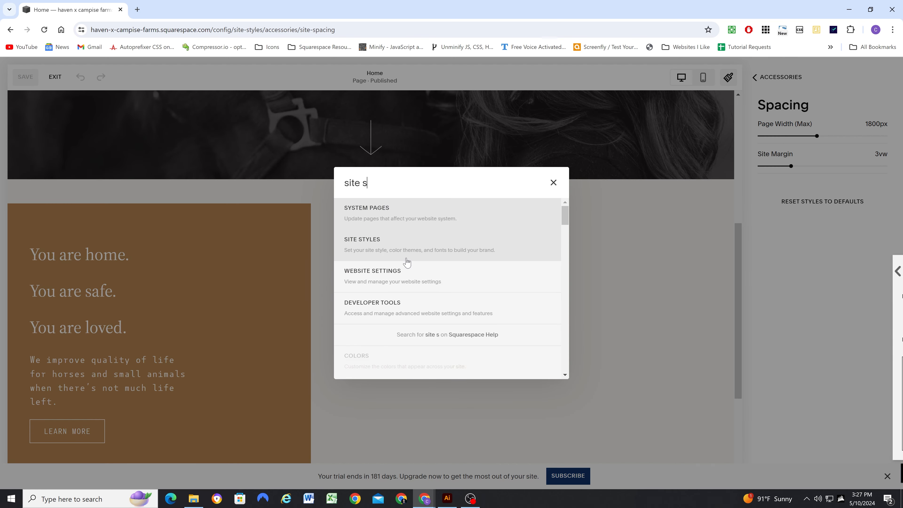
key(BackSpace)
key(BackSpace)
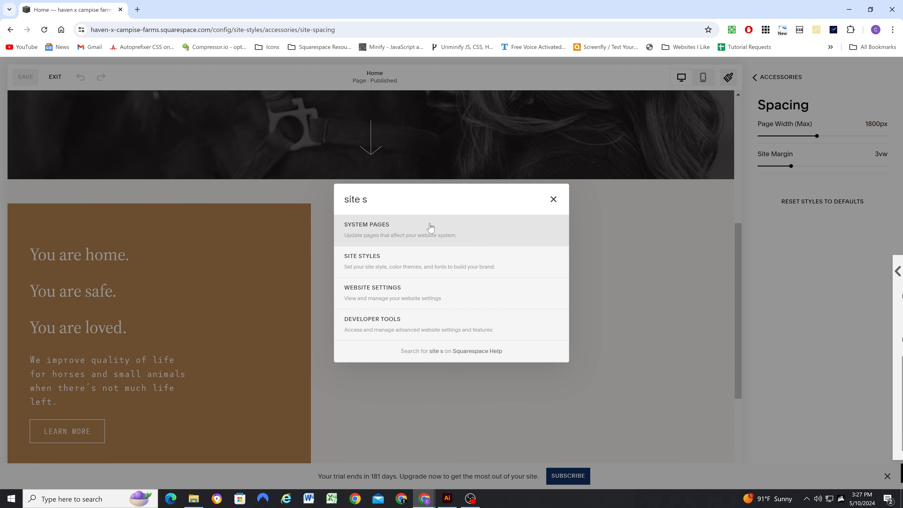
key(BackSpace)
key(BackSpace)
key(BackSpace)
key(BackSpace)
key(BackSpace)
text(p)
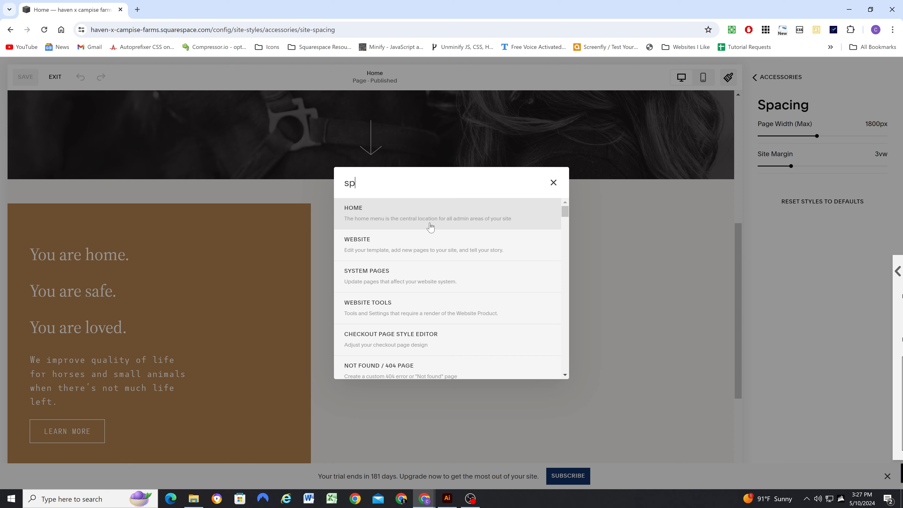
text(acing)
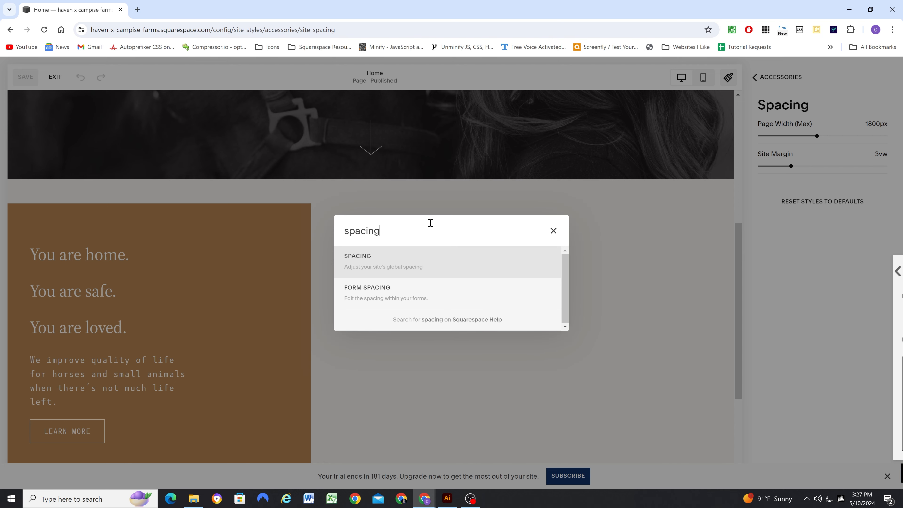
click(412, 268)
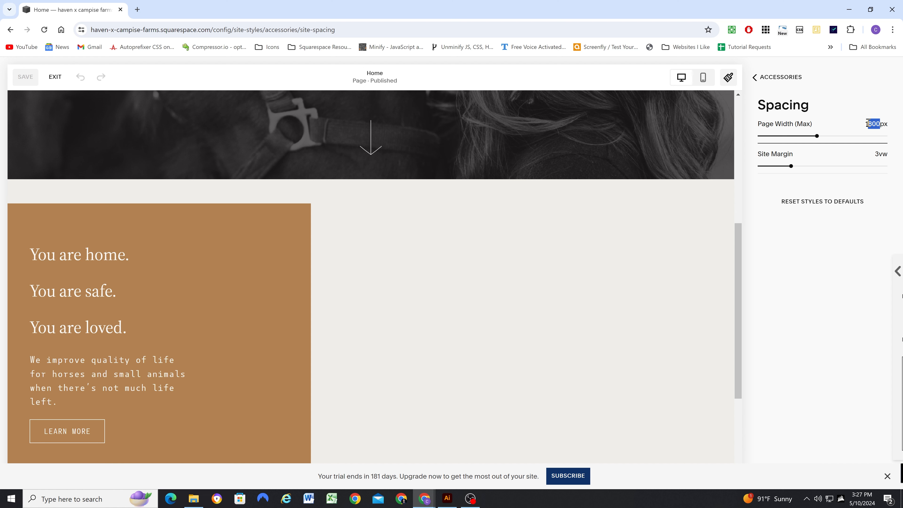
Set the site's maximum page width to 1440px and the site margin to 6vw, then check the Home page preview
text(440)
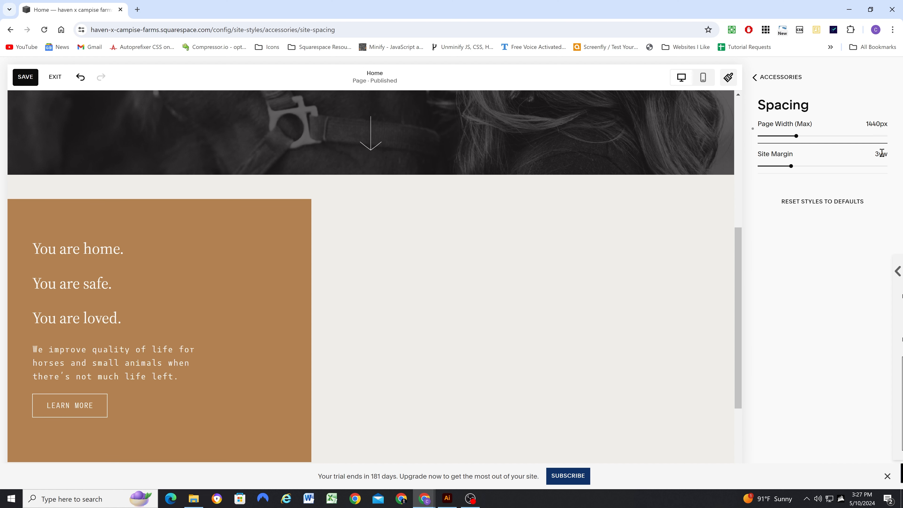
drag(880, 154, 876, 153)
text(6)
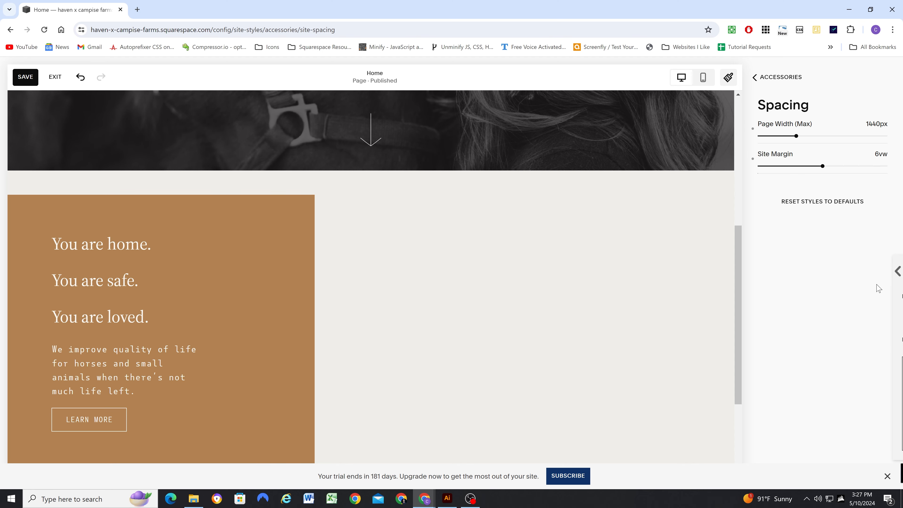
scroll(254, 286, down, 3)
scroll(254, 288, up, 5)
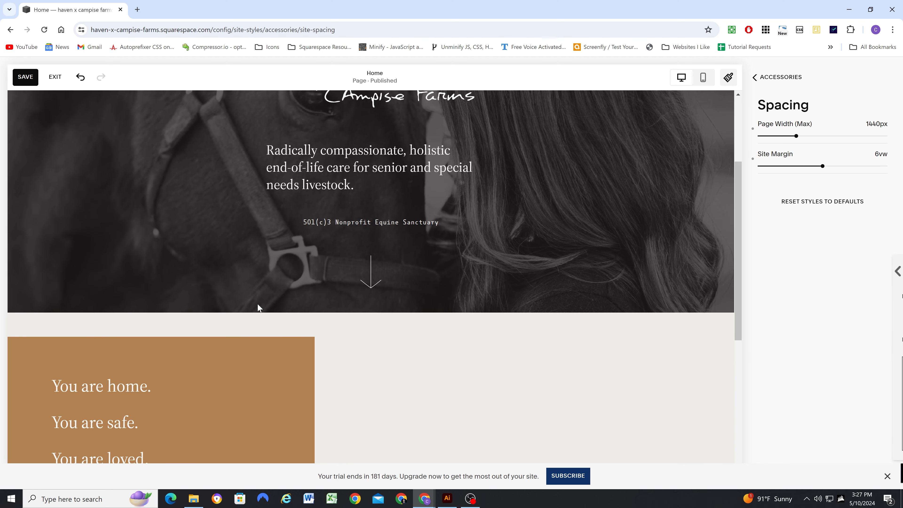
scroll(328, 361, up, 5)
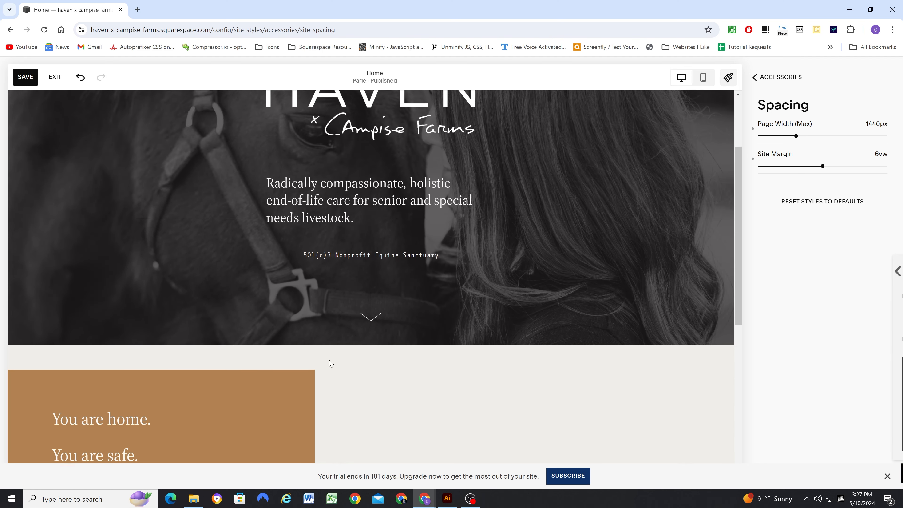
scroll(328, 358, down, 5)
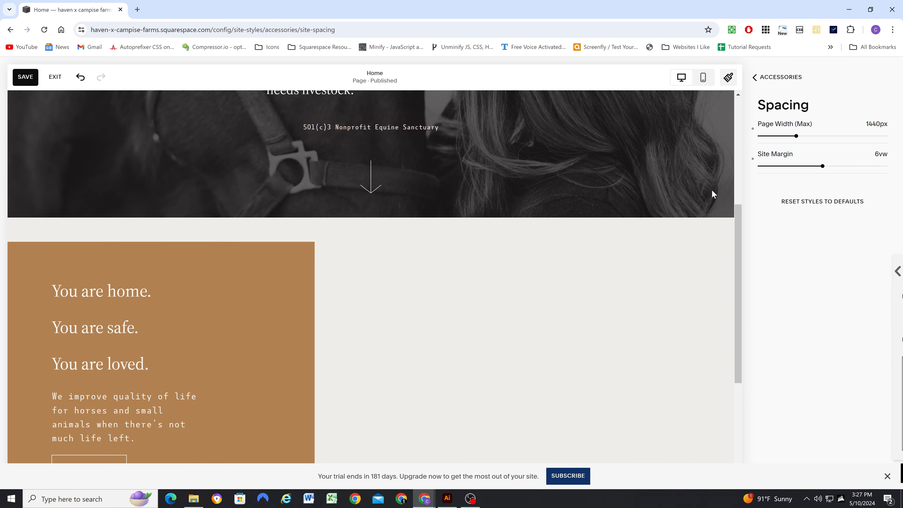
Save the spacing changes, leave Site Styles, and open the Home page for editing at the "You are home." section
click(773, 84)
click(31, 77)
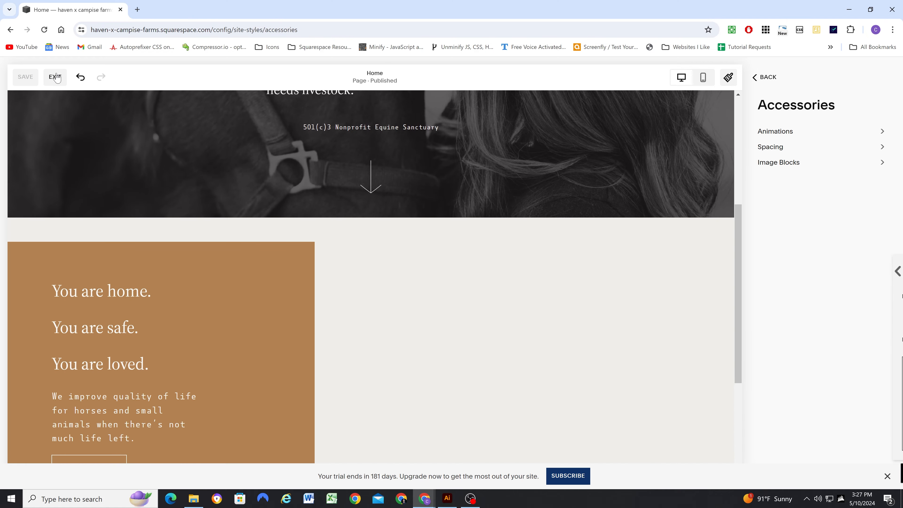
click(55, 77)
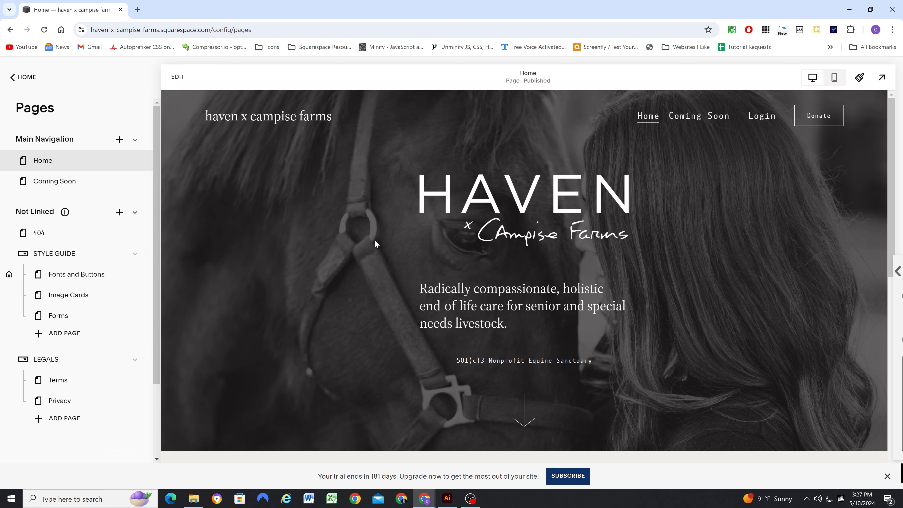
scroll(375, 242, down, 10)
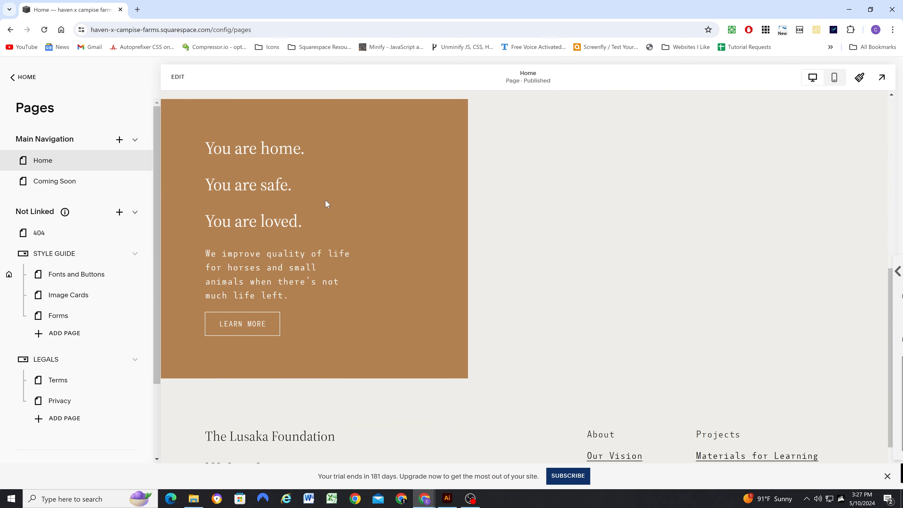
click(178, 77)
scroll(200, 316, down, 10)
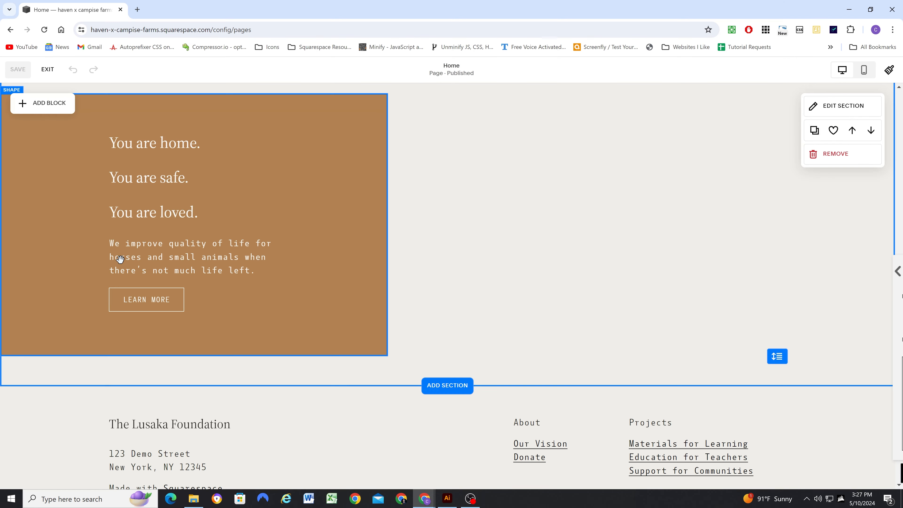
Examine the "You are home." section's layout in the page editor and compare it with the Illustrator mockup
scroll(288, 258, up, 4)
scroll(347, 297, down, 4)
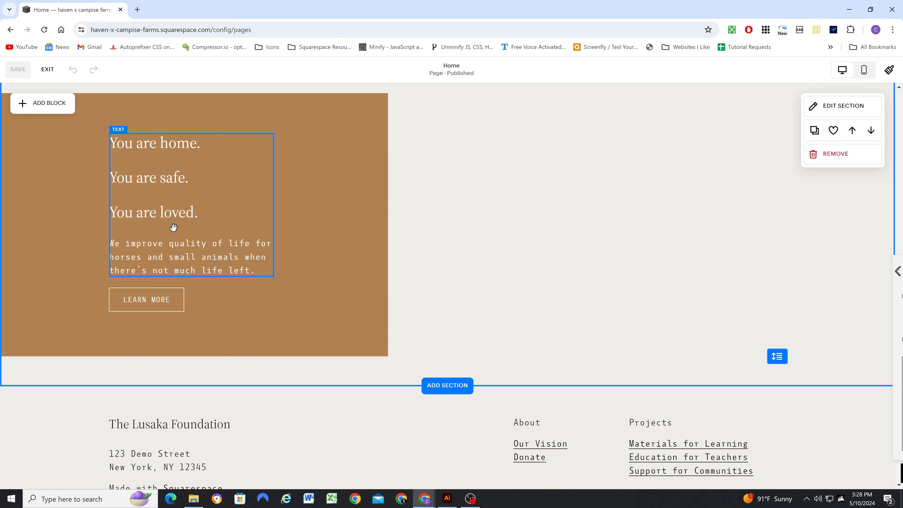
scroll(173, 234, up, 3)
scroll(181, 234, down, 4)
scroll(185, 249, up, 6)
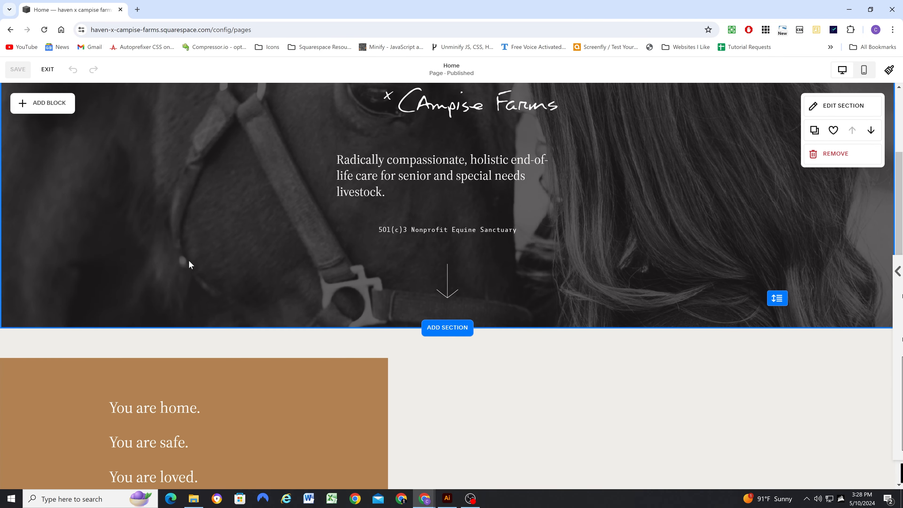
scroll(189, 260, down, 5)
scroll(196, 204, up, 2)
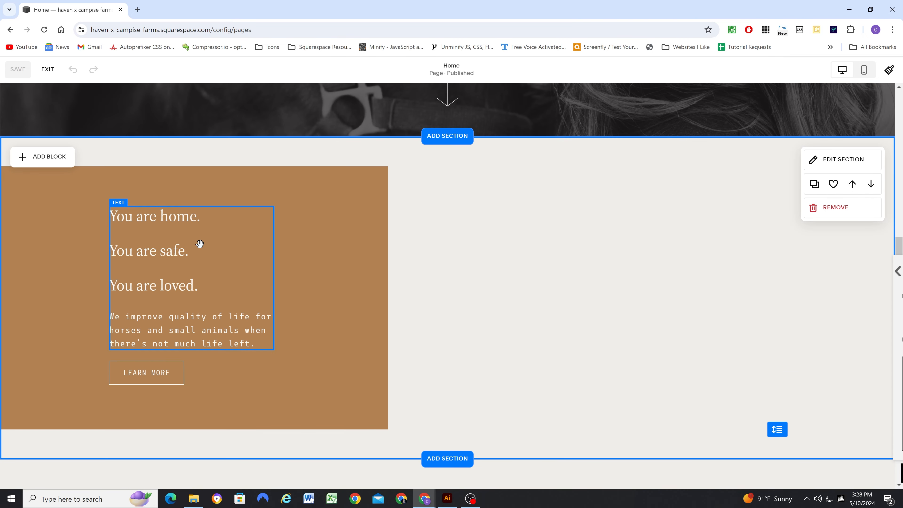
click(448, 499)
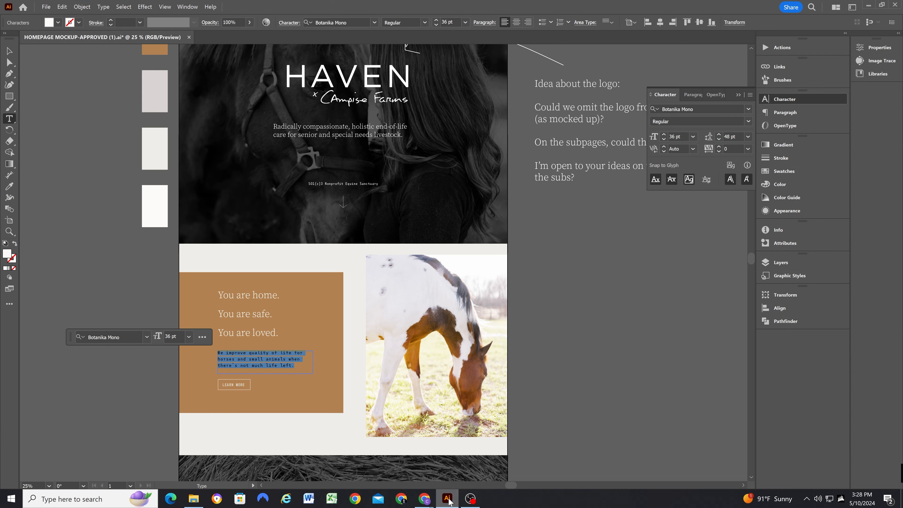
click(447, 499)
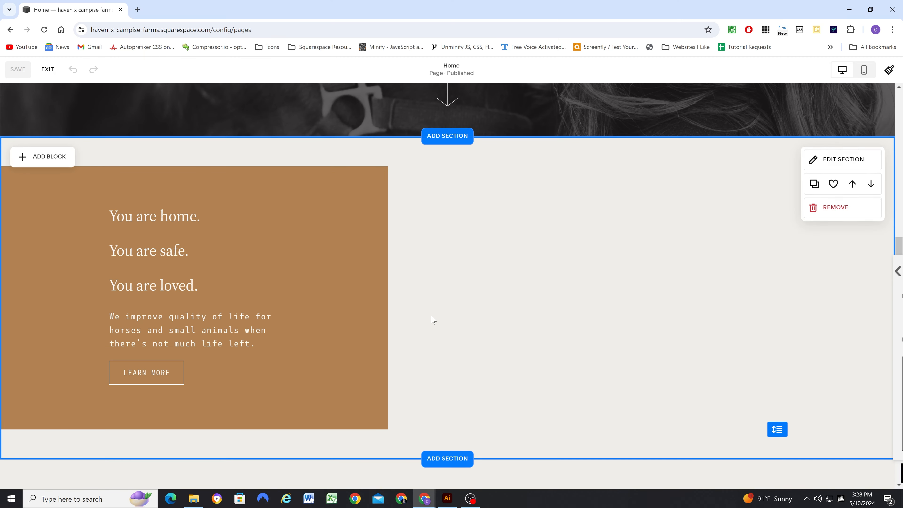
Widen the brown box to the page's vertical centre line and check its proportions against the Illustrator mockup
click(376, 284)
drag(387, 292, 525, 283)
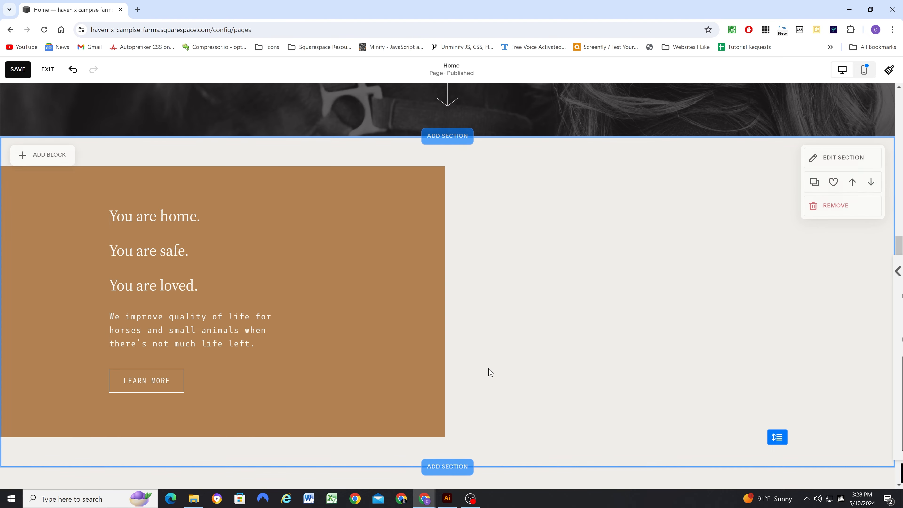
click(447, 498)
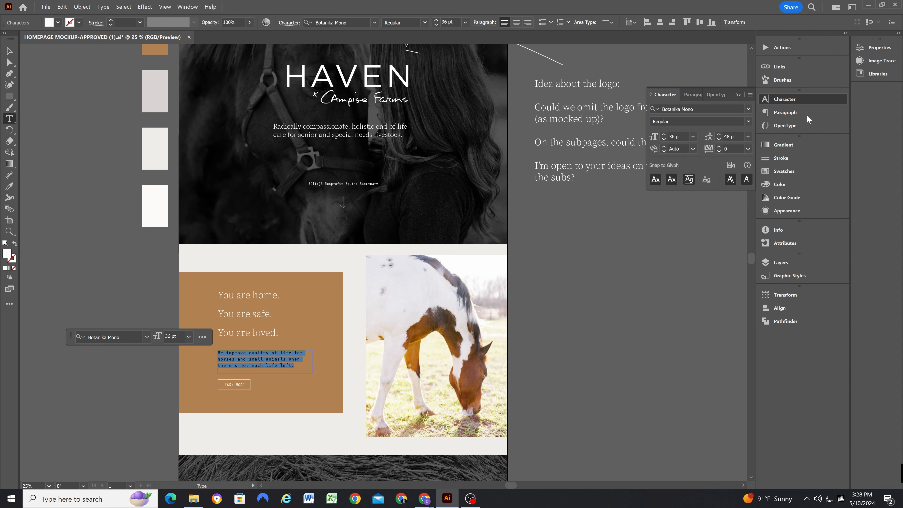
click(869, 5)
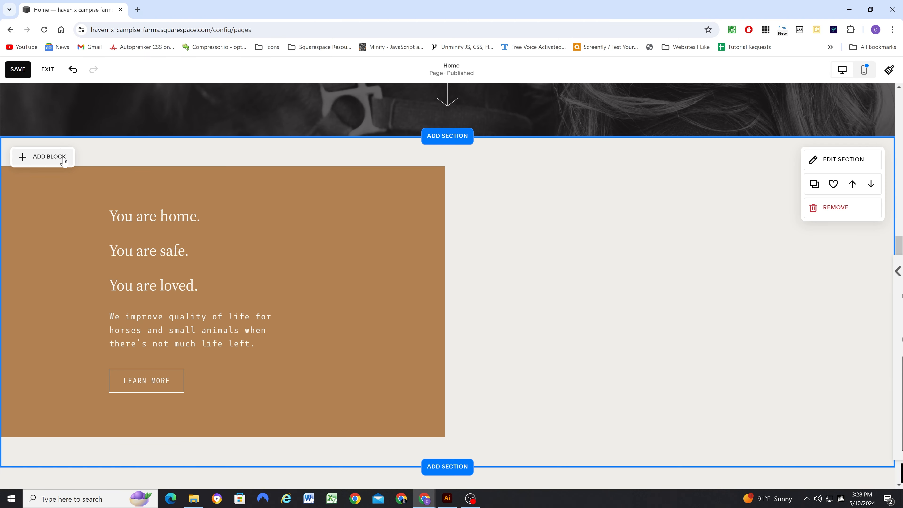
Add an image block in the empty space beside the brown box and upload the "Horse Eating Grass" image into it
click(39, 156)
drag(135, 217, 633, 179)
click(625, 232)
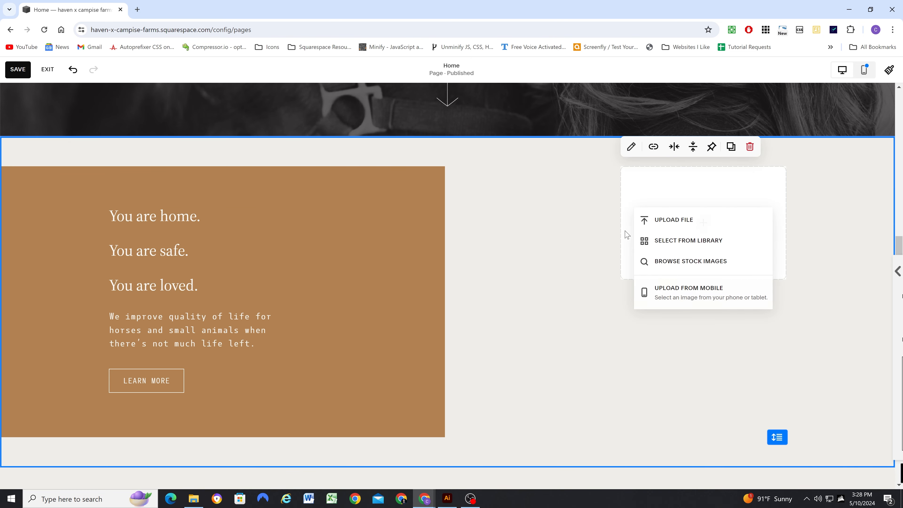
click(670, 222)
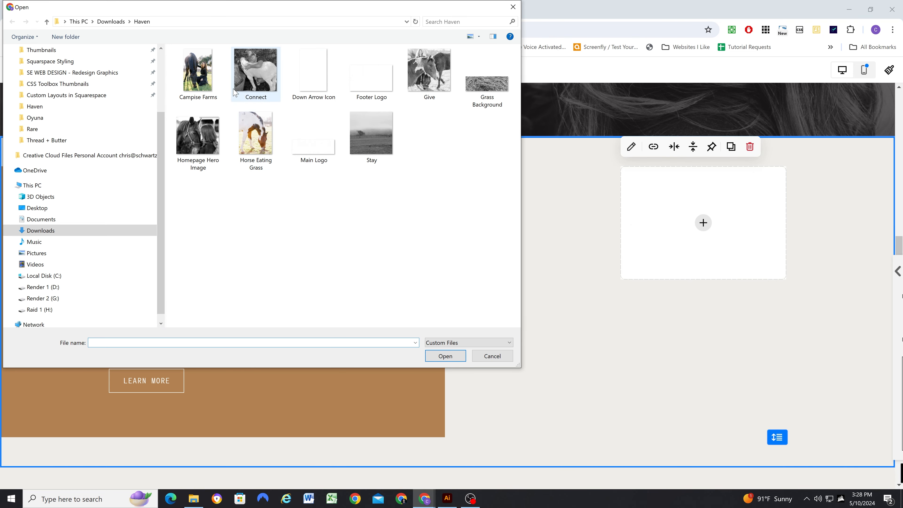
click(198, 77)
click(254, 149)
click(445, 356)
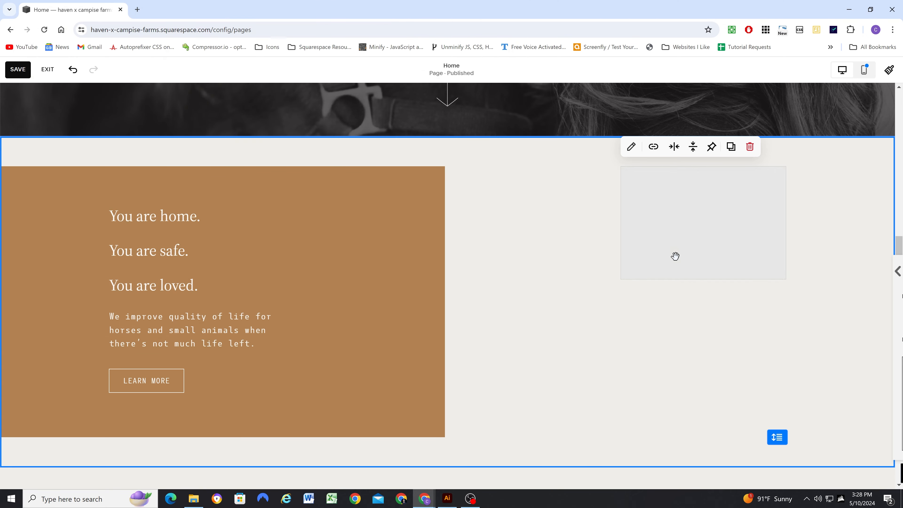
Enlarge the horse image block downward and out to the page's right edge, and set the image to Fill
drag(703, 279, 720, 457)
drag(785, 312, 891, 306)
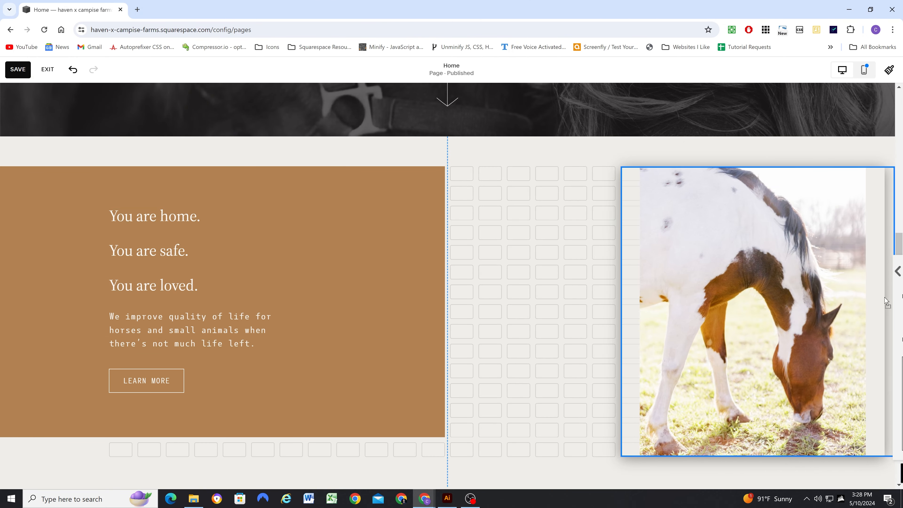
double_click(697, 267)
click(834, 180)
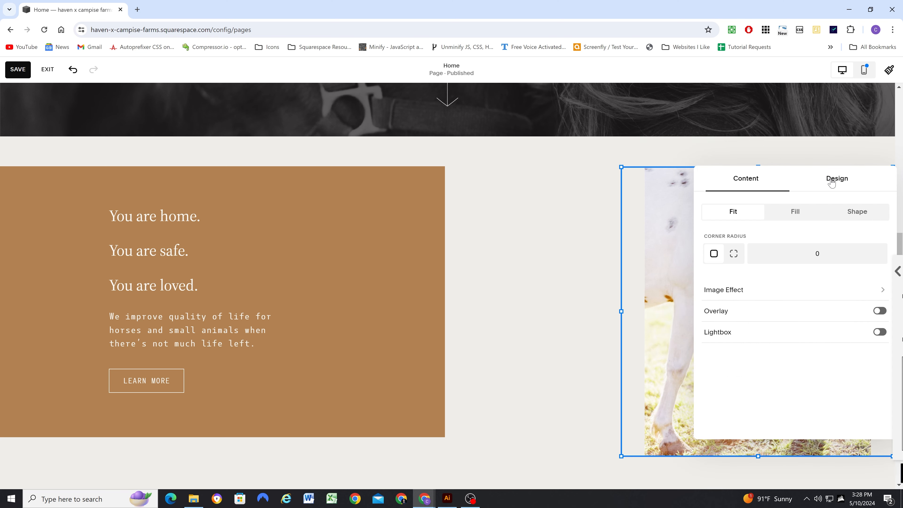
click(782, 213)
click(551, 245)
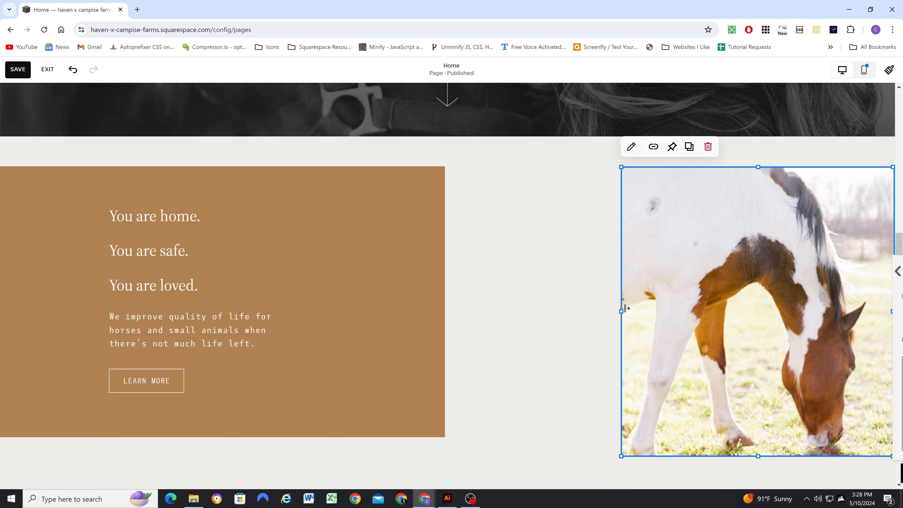
Extend the horse image toward the brown box, leaving a two-column gap, and make it taller than the box
drag(621, 312, 447, 292)
scroll(729, 314, down, 3)
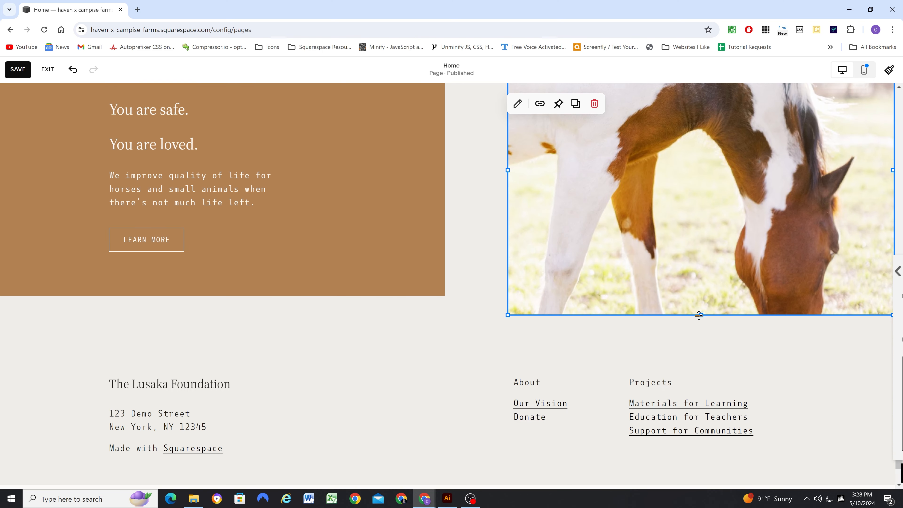
drag(699, 315, 703, 429)
Select the brown box with its text and Learn More button and move them down three grid rows together
scroll(289, 397, up, 2)
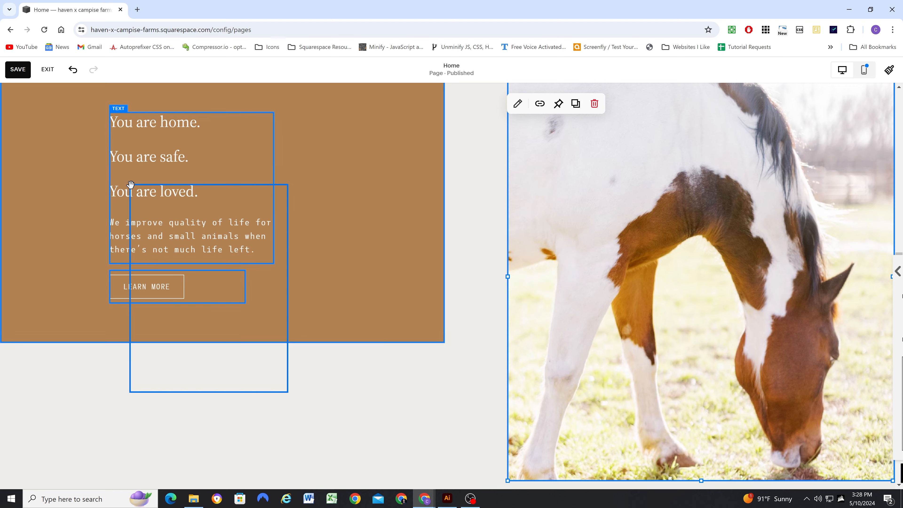
drag(346, 169, 345, 229)
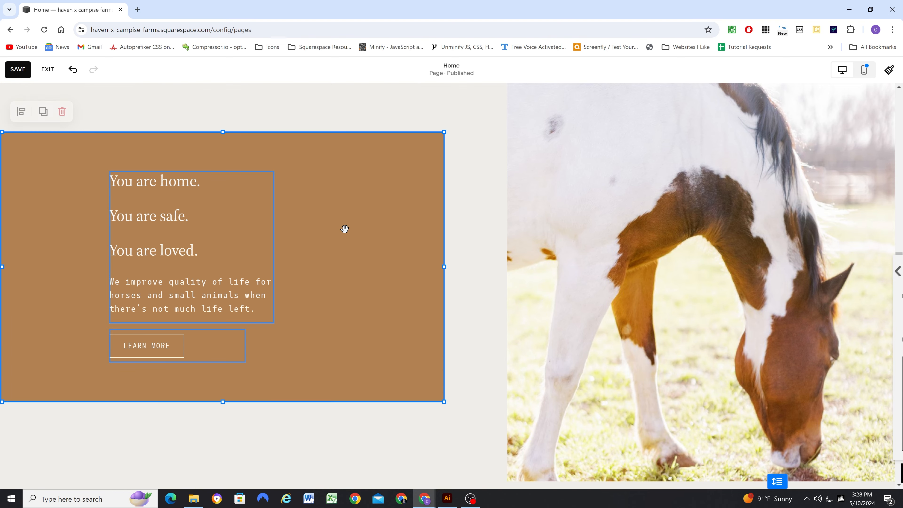
scroll(464, 225, up, 3)
click(467, 223)
scroll(465, 226, down, 4)
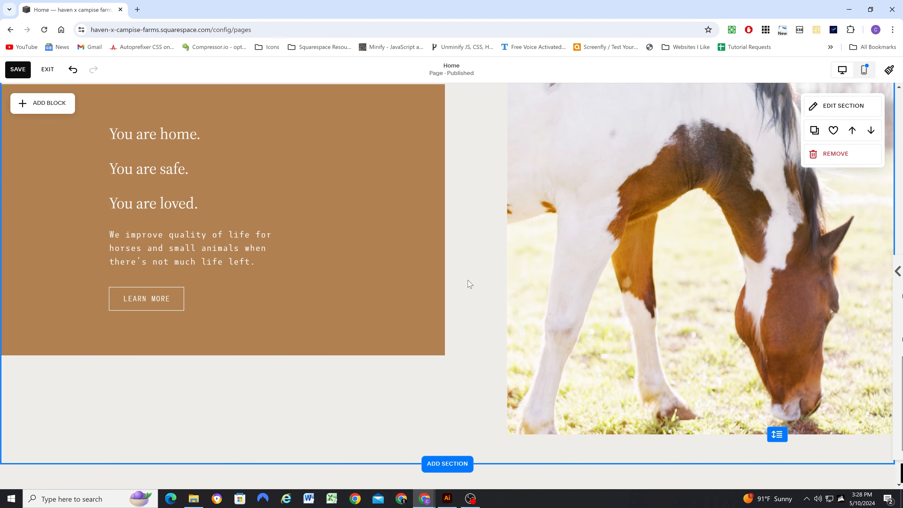
Examine how the brown box is vertically placed beside the horse image in the Illustrator mockup, clearing the text selection there
click(443, 500)
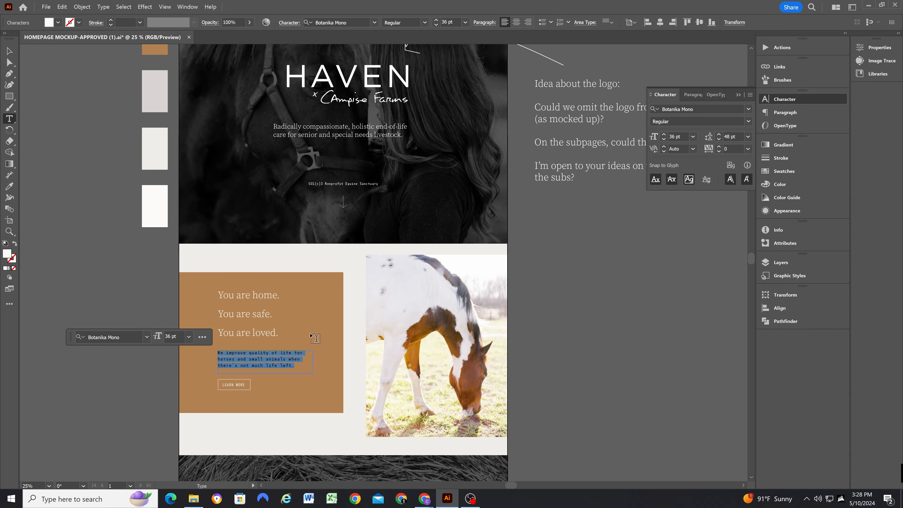
scroll(316, 338, up, 1)
key(Escape)
click(114, 202)
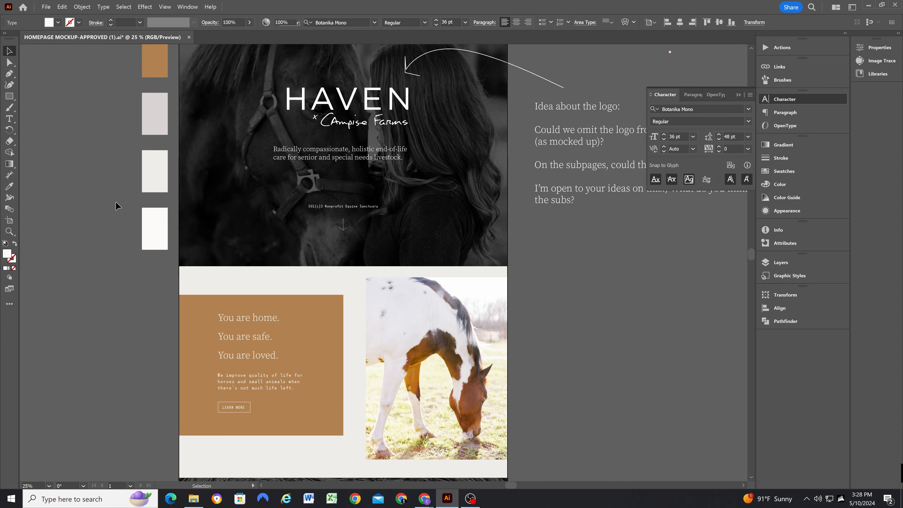
scroll(331, 349, down, 2)
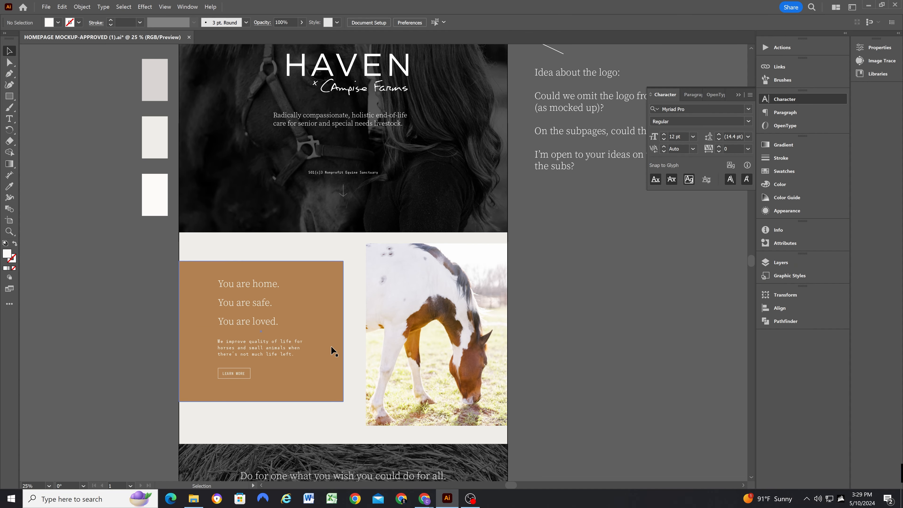
scroll(332, 351, down, 5)
scroll(332, 351, up, 4)
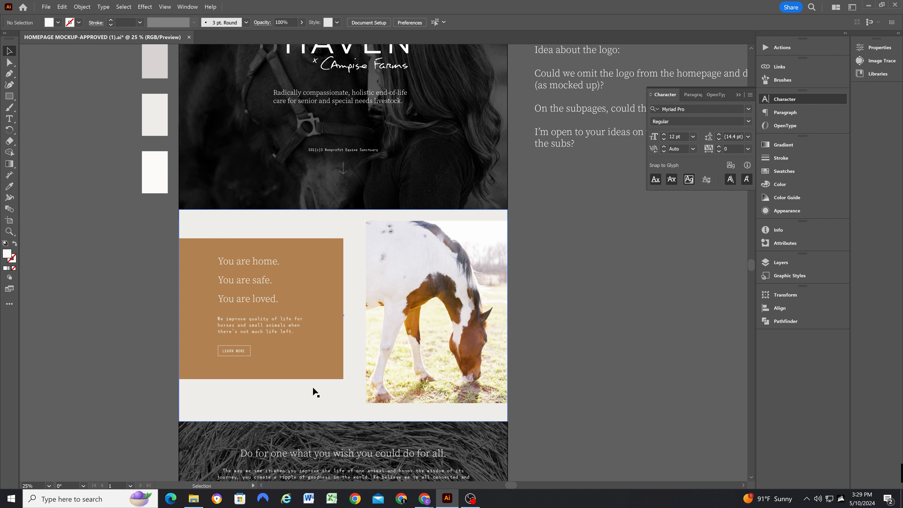
scroll(313, 382, up, 1)
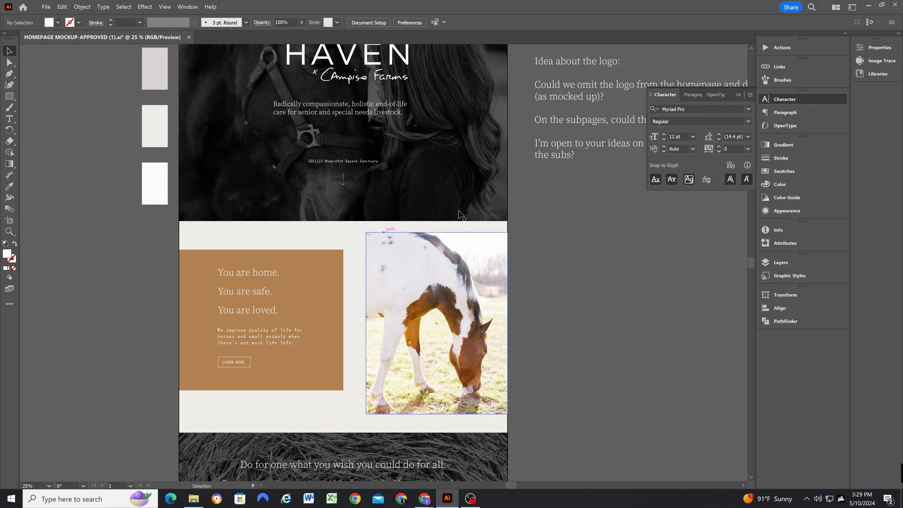
click(871, 7)
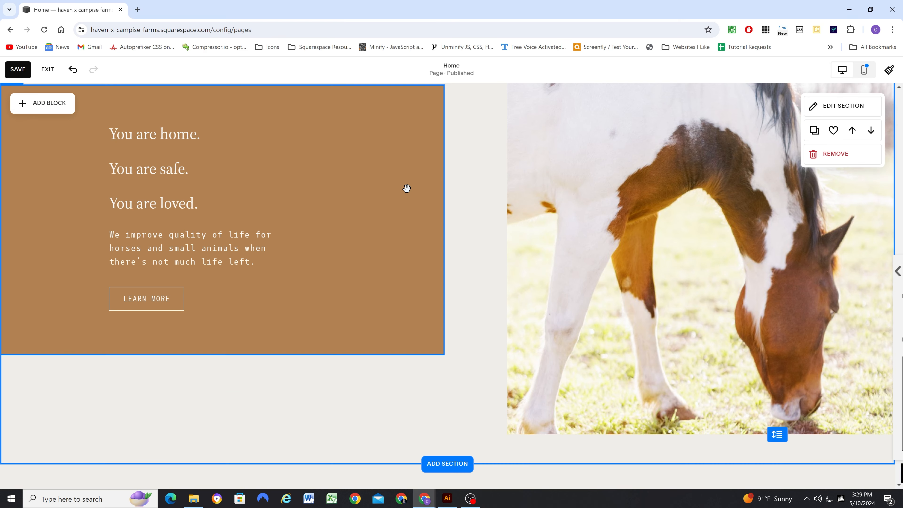
Select the brown box together with its text and Learn More button and move the group up one grid row
scroll(328, 244, up, 3)
scroll(409, 227, down, 2)
scroll(446, 170, up, 1)
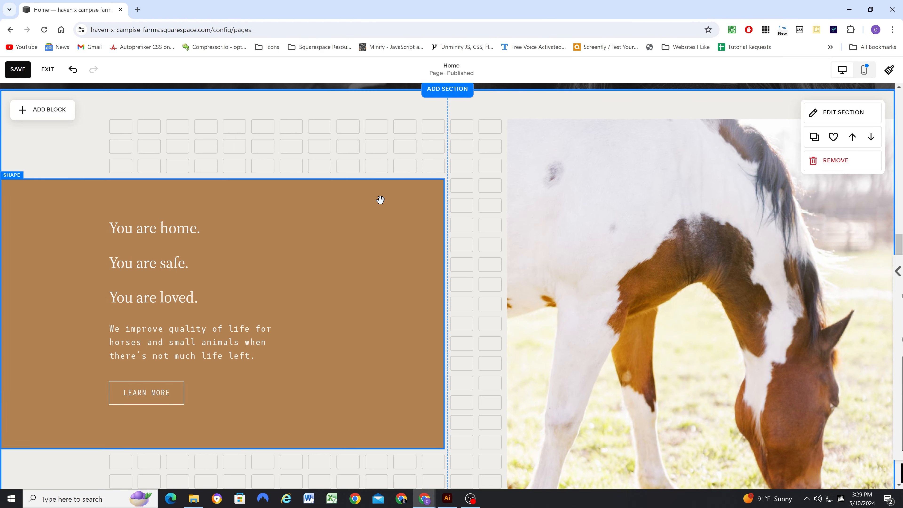
drag(249, 135, 165, 284)
drag(208, 127, 156, 398)
drag(324, 314, 327, 301)
scroll(367, 283, down, 3)
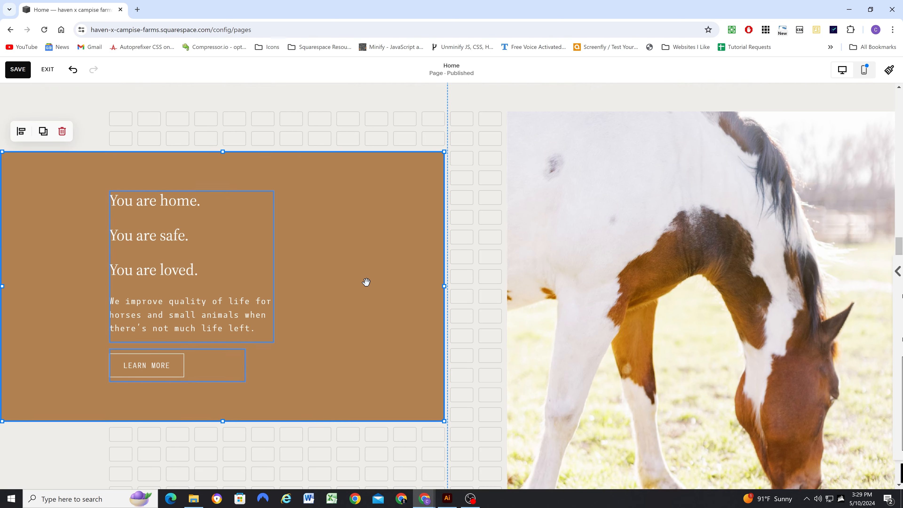
Shorten the "You are home." section by removing the empty grid rows below the horse image
click(425, 338)
click(610, 332)
drag(710, 385, 710, 331)
click(676, 359)
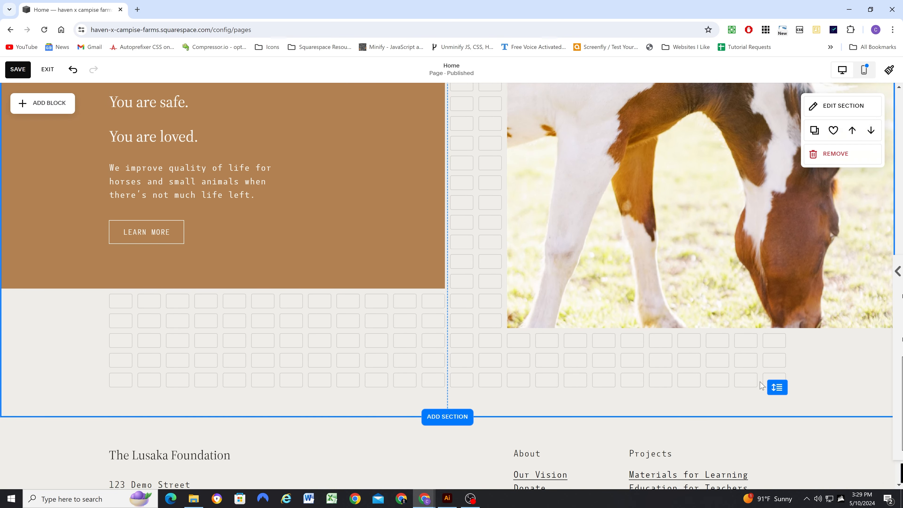
drag(785, 387, 777, 328)
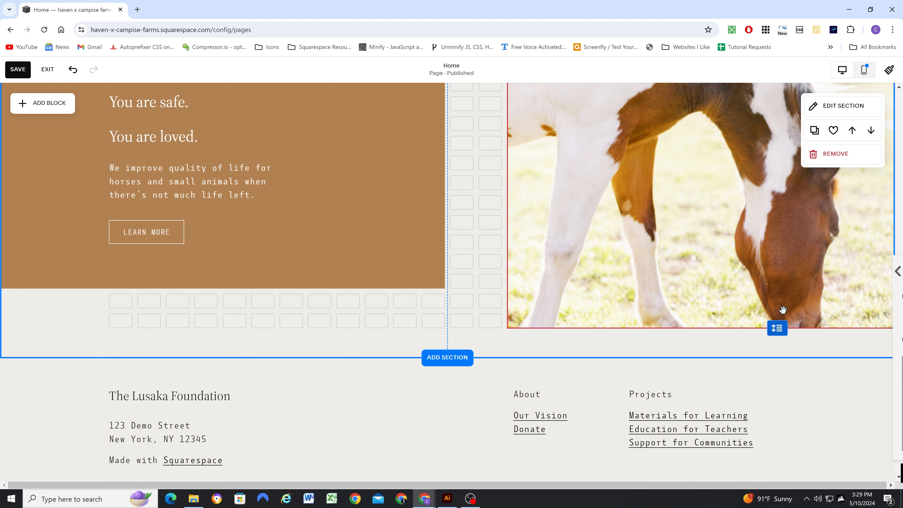
click(440, 327)
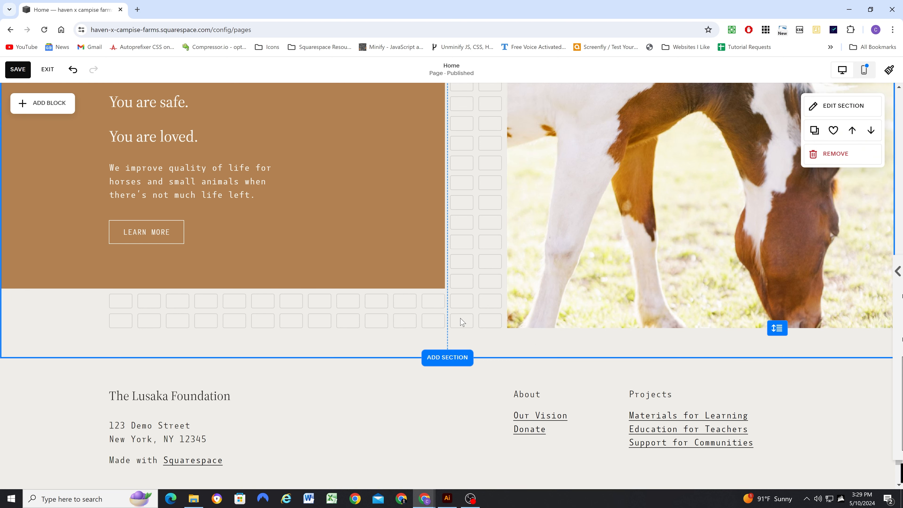
scroll(481, 281, up, 5)
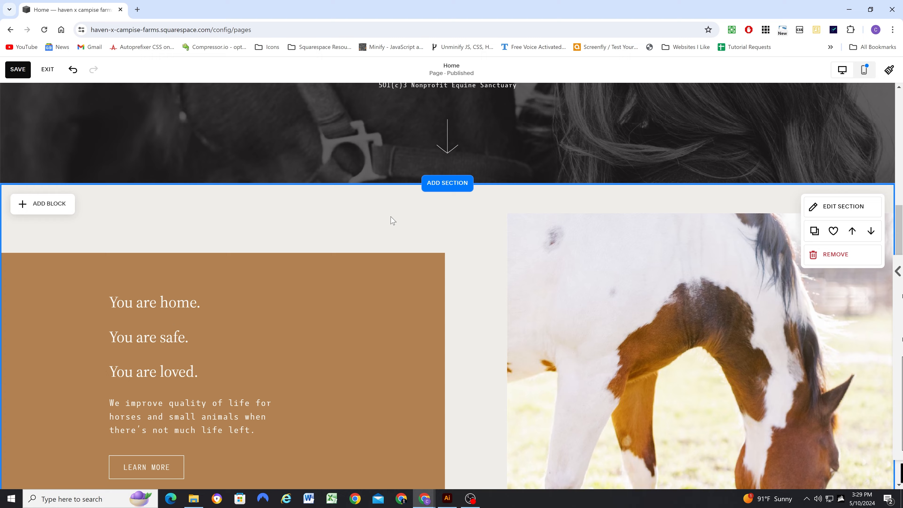
scroll(478, 238, down, 3)
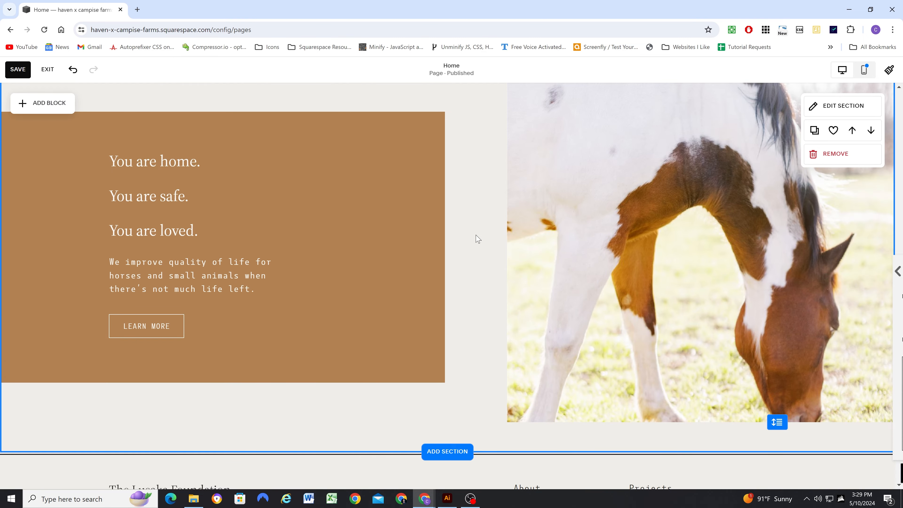
Widen the text block in the brown box so its paragraph fits on two lines, and widen the Learn More button block
click(144, 217)
drag(274, 228, 342, 216)
click(208, 319)
drag(246, 326, 368, 323)
Clear the text selection in the brown box, save the Home page and exit editing
click(200, 199)
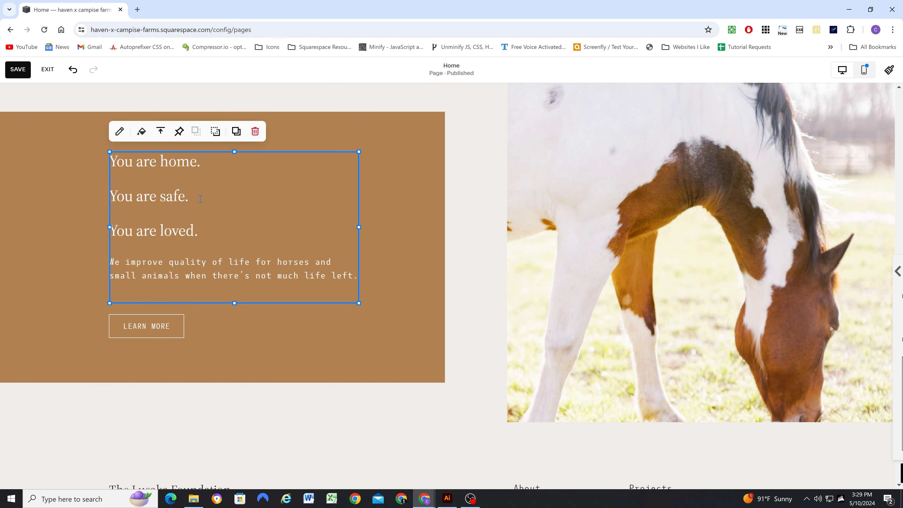
drag(200, 225, 126, 168)
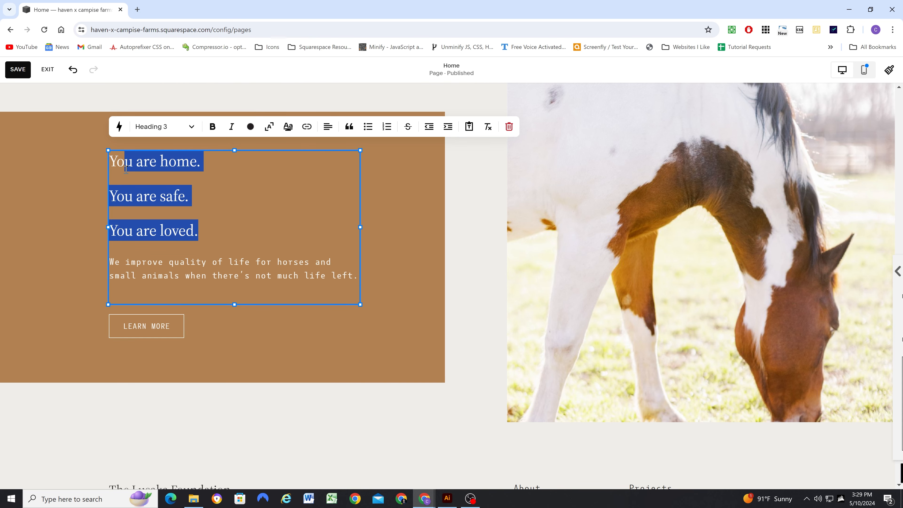
click(477, 195)
click(18, 69)
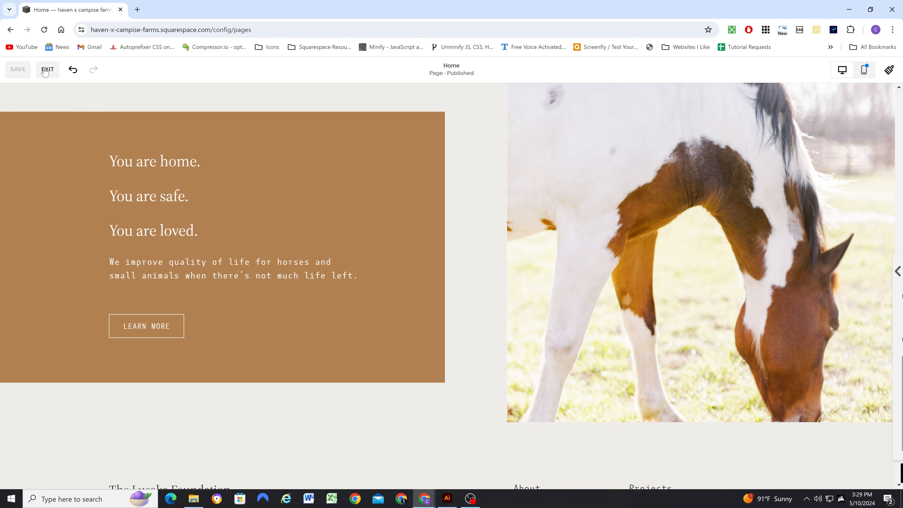
click(46, 69)
Review the spacing of the brown box, text and horse image in the page preview and at full-screen width
scroll(556, 210, down, 5)
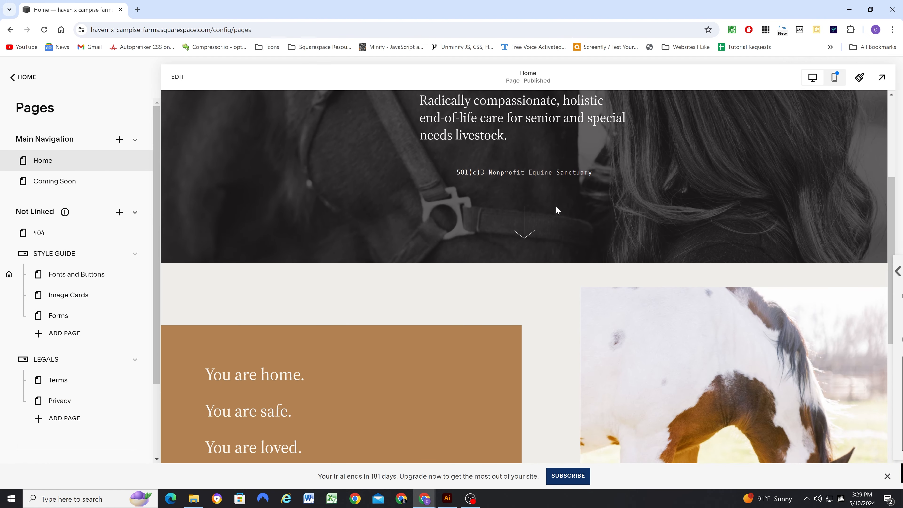
scroll(556, 210, down, 5)
scroll(560, 218, up, 6)
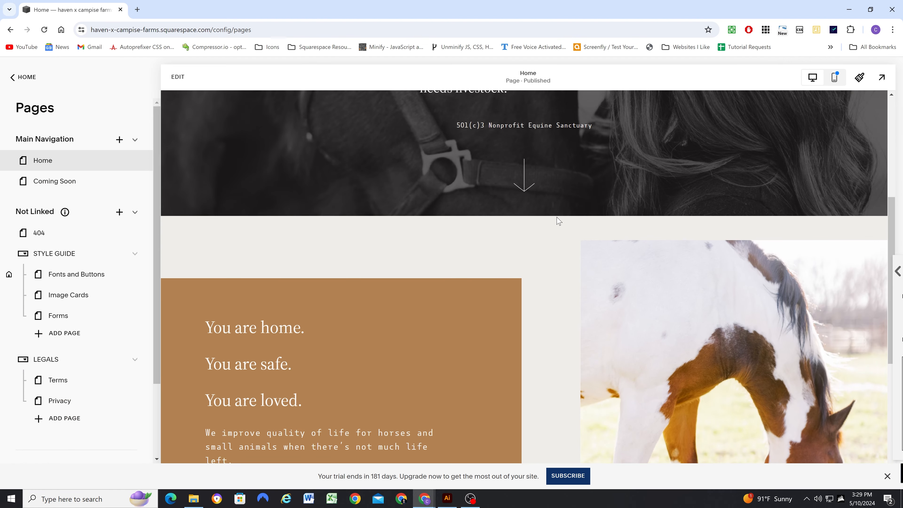
scroll(443, 205, down, 10)
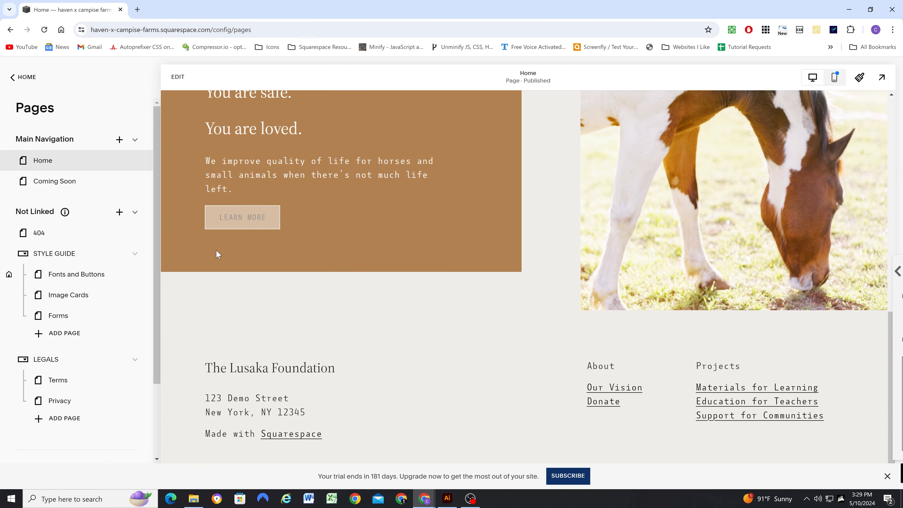
scroll(214, 287, up, 7)
scroll(209, 270, down, 4)
scroll(685, 207, up, 3)
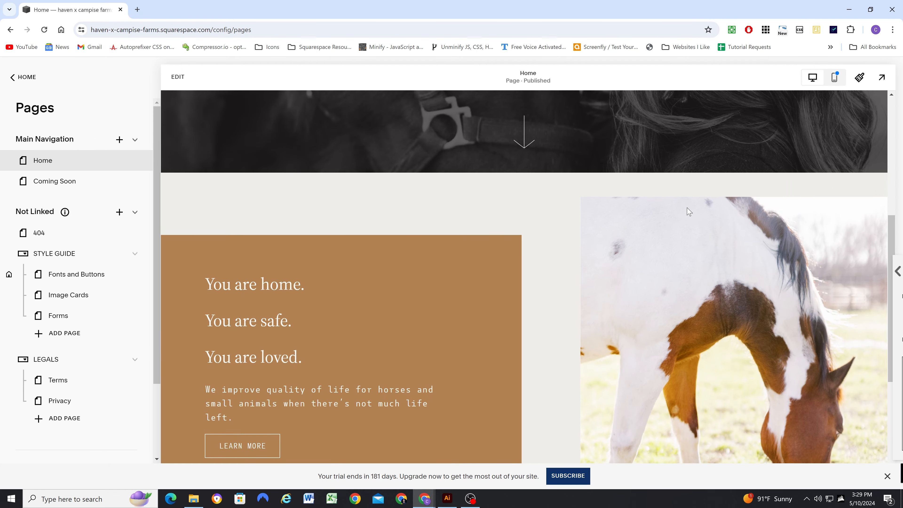
click(881, 77)
scroll(89, 251, down, 4)
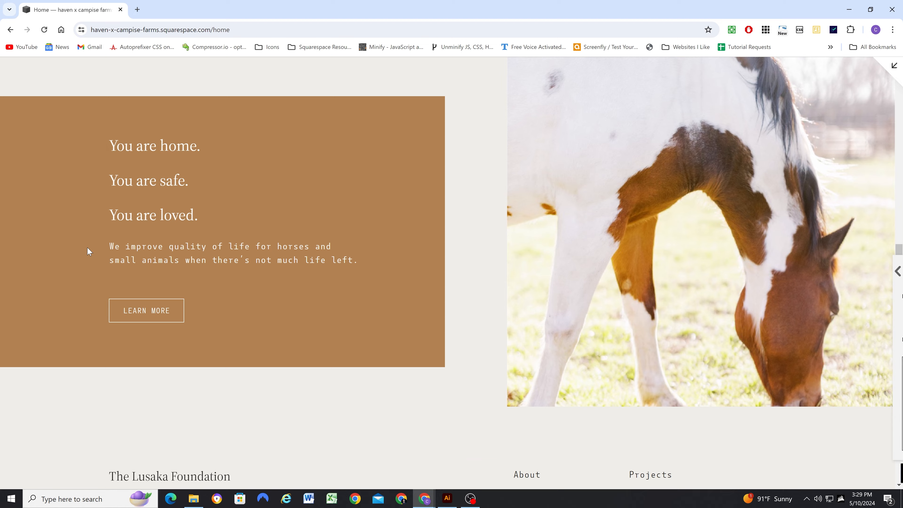
Switch to Illustrator and examine the mockup's side margins and text placement around the "You are home." section
click(446, 498)
scroll(210, 339, down, 3)
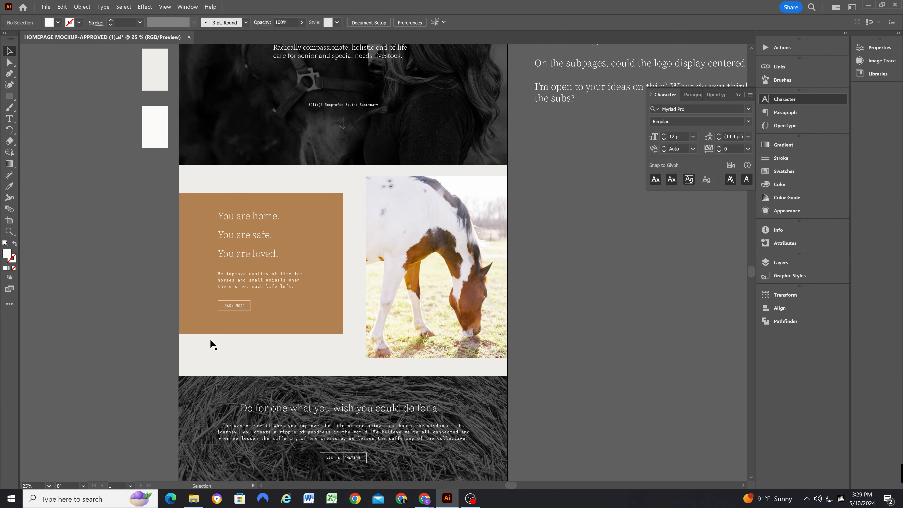
scroll(209, 334, up, 5)
scroll(209, 333, down, 8)
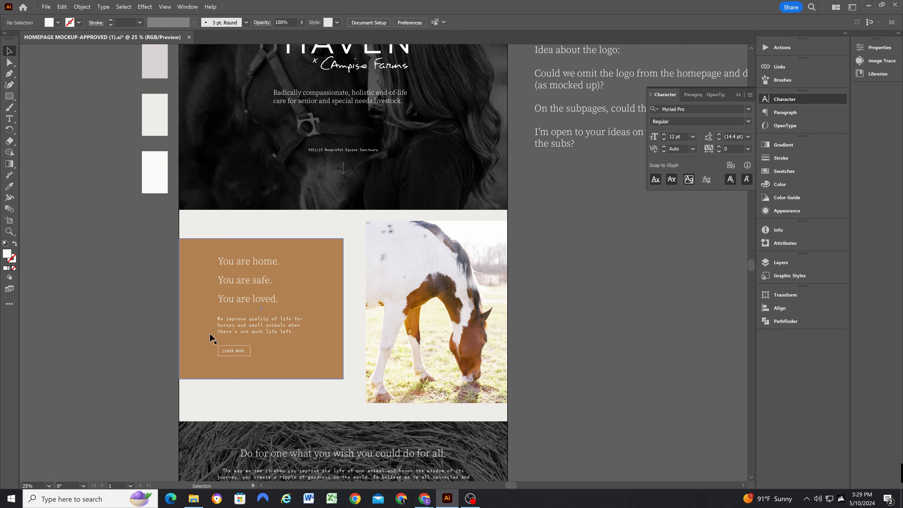
scroll(209, 333, down, 8)
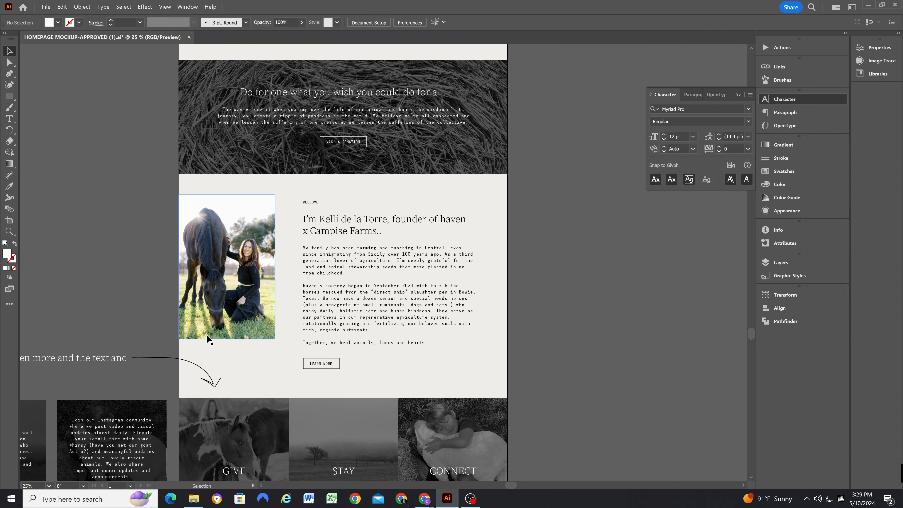
scroll(203, 340, up, 16)
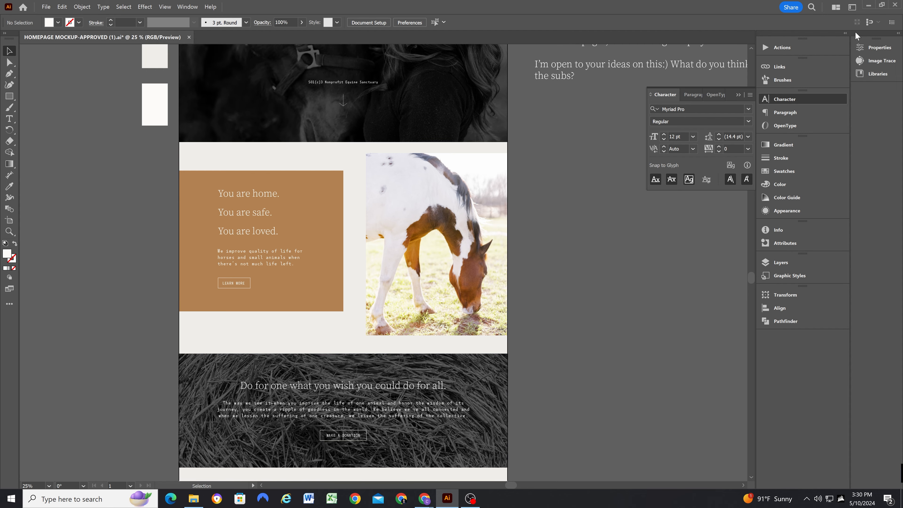
click(865, 5)
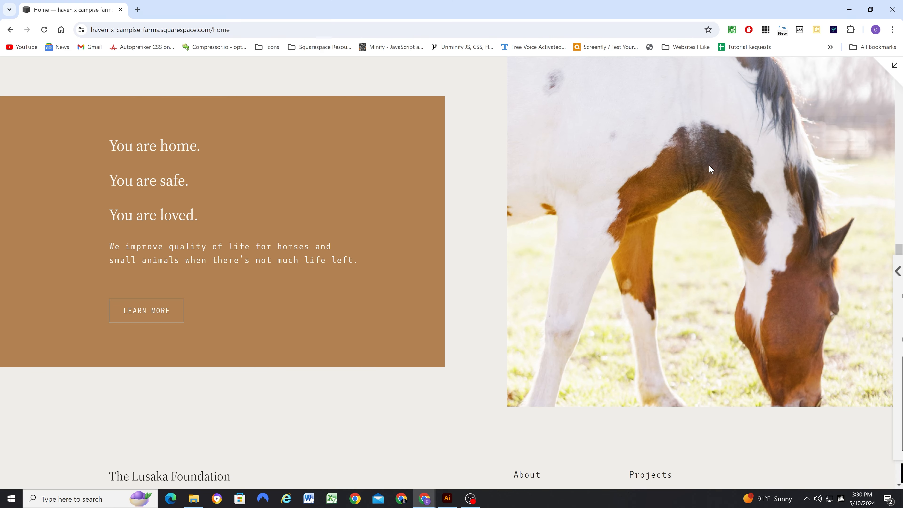
Reopen the Home page for editing and set the site-wide maximum page width to 1350 px in the Site Styles spacing settings
scroll(877, 101, up, 4)
click(893, 67)
scroll(377, 223, down, 7)
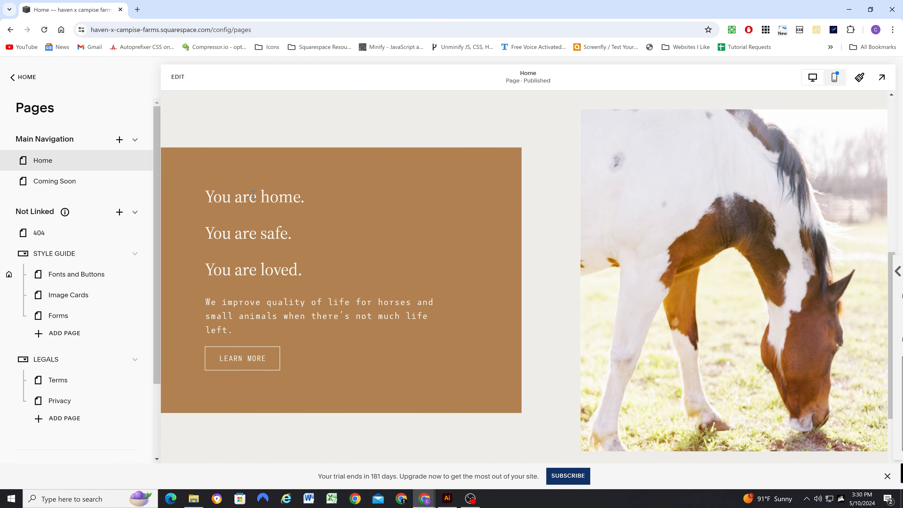
click(177, 77)
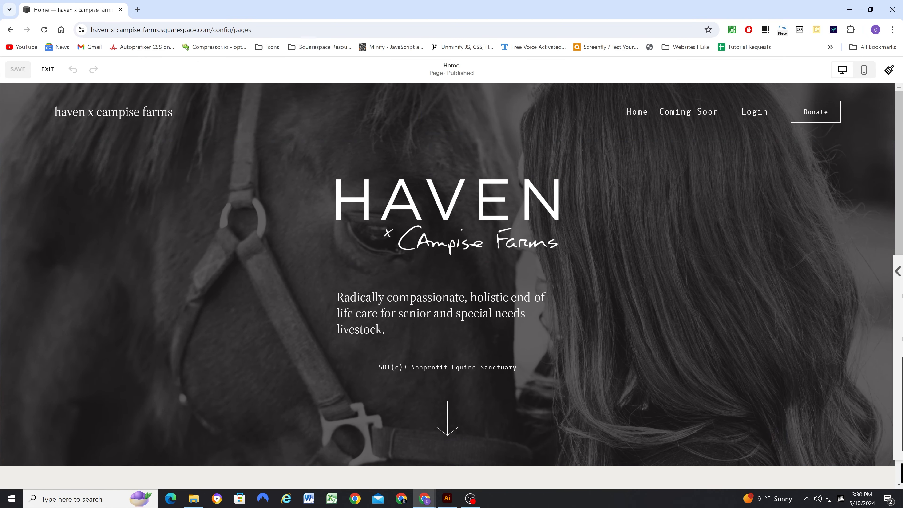
click(886, 72)
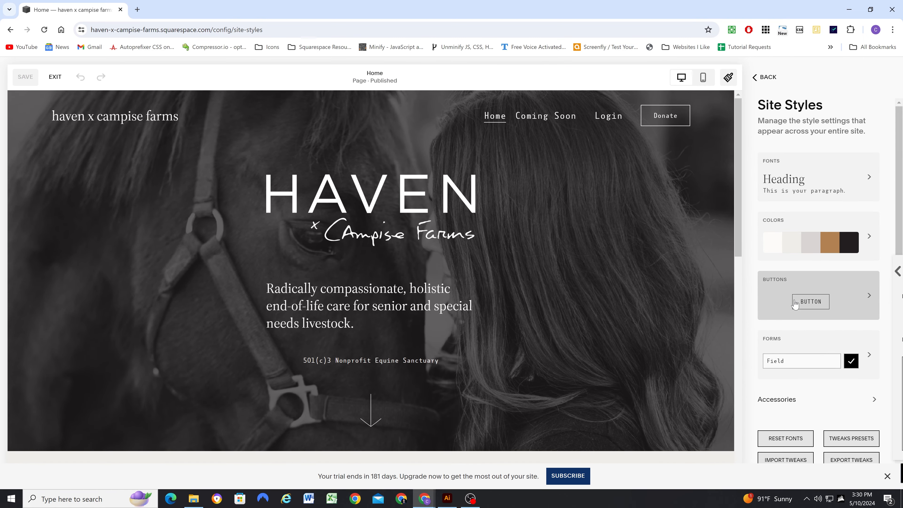
click(788, 400)
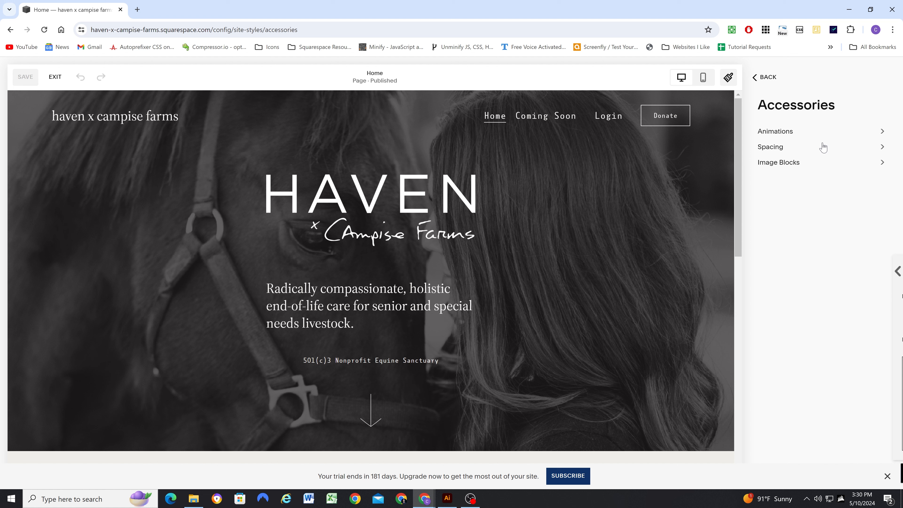
click(813, 147)
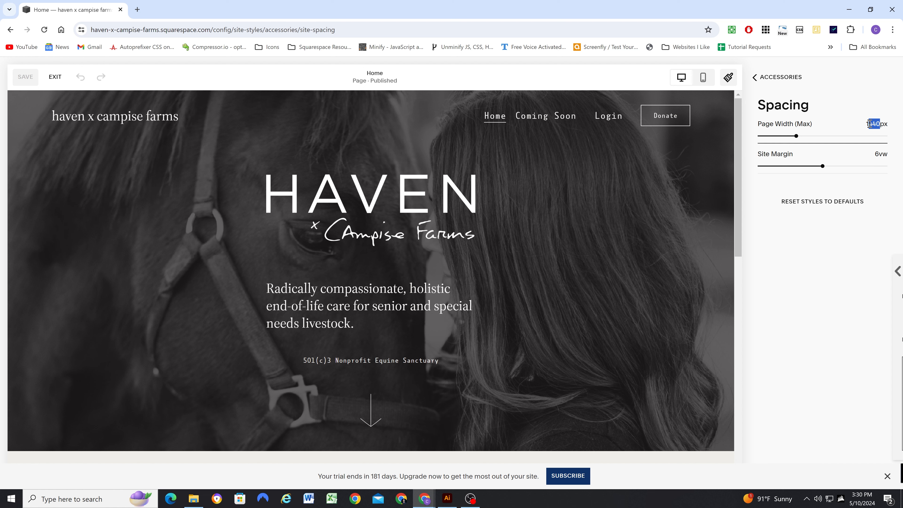
text(350)
Check the "You are home." section at the new page width, save the spacing change and exit editing
scroll(450, 265, down, 10)
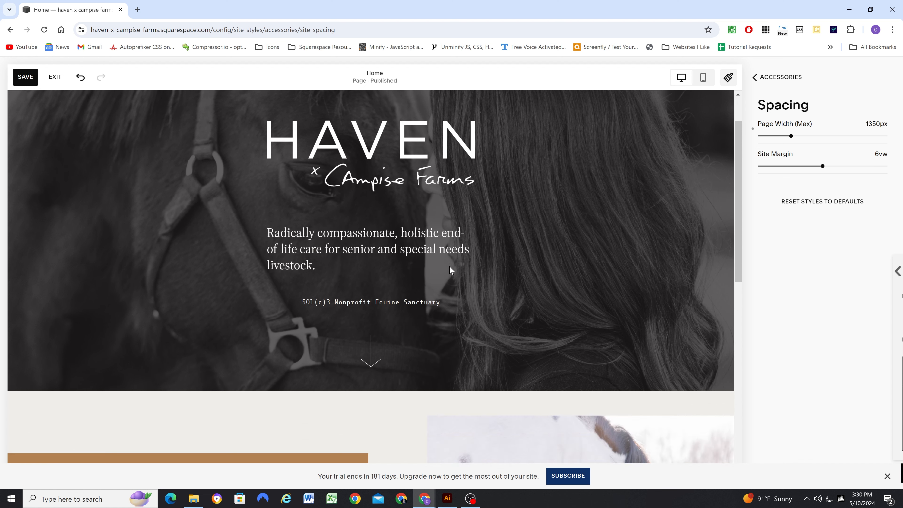
scroll(387, 260, up, 4)
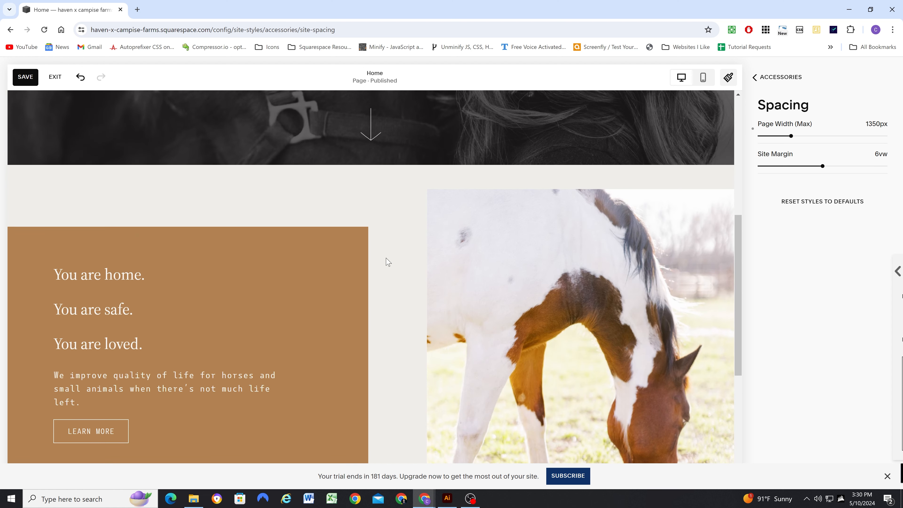
scroll(378, 244, down, 1)
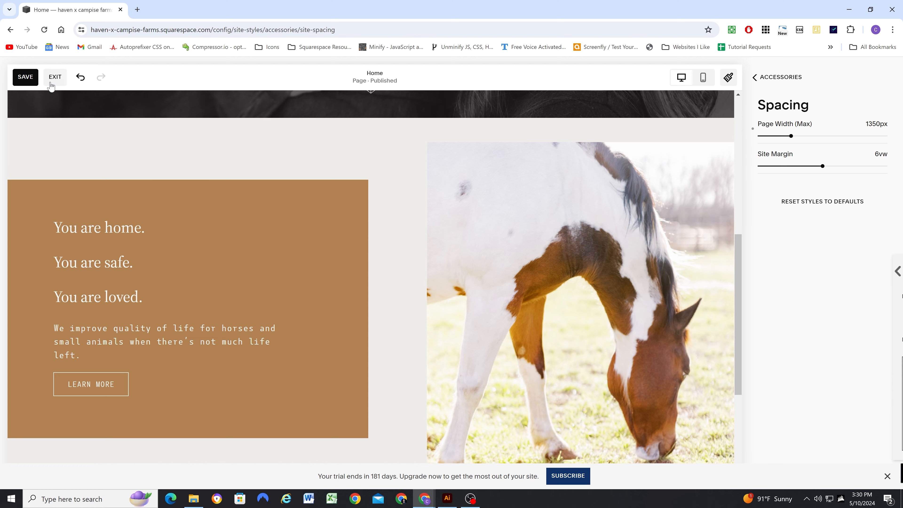
click(25, 77)
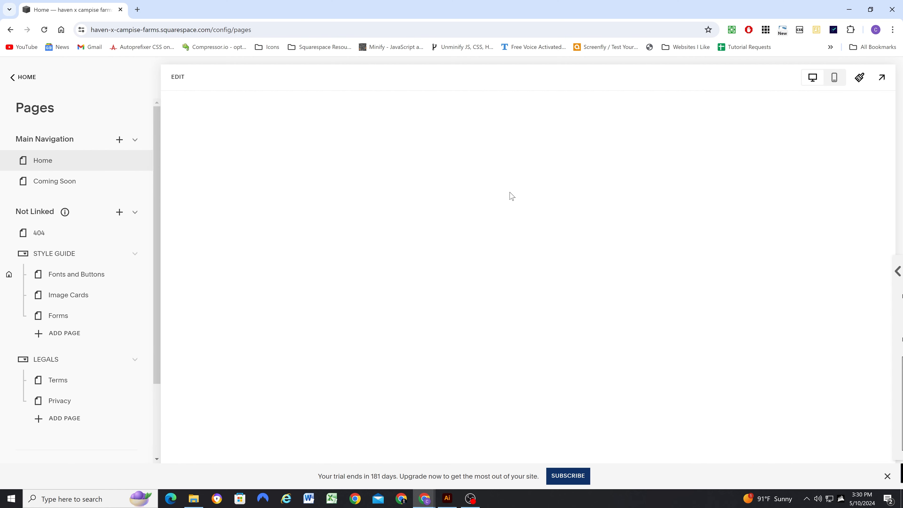
Examine the hero and "You are home." section in the full-screen preview, checking the text's margin inside the brown box
scroll(528, 223, down, 5)
scroll(528, 222, down, 5)
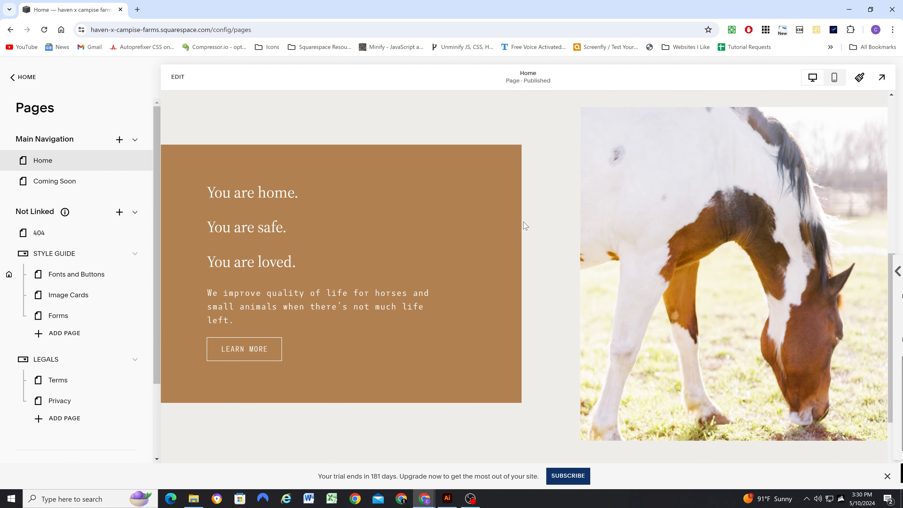
scroll(600, 193, up, 3)
click(881, 78)
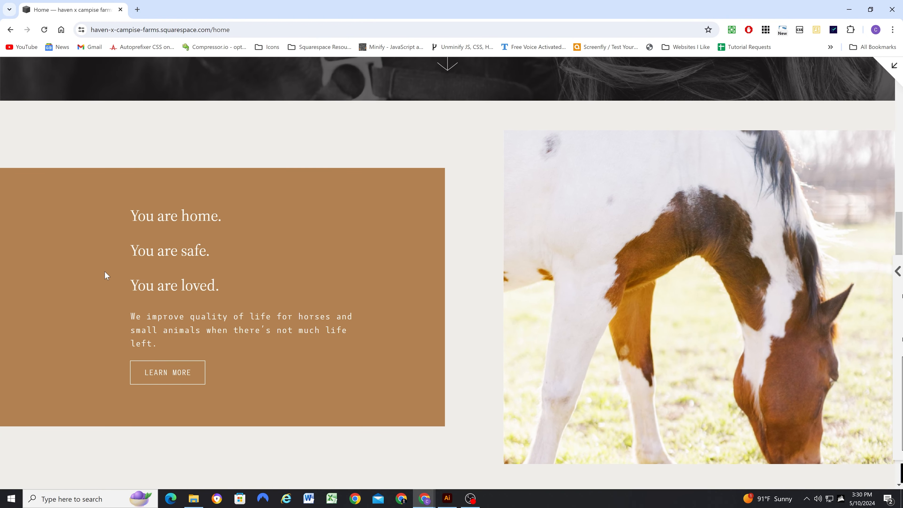
scroll(76, 279, up, 5)
scroll(77, 279, down, 5)
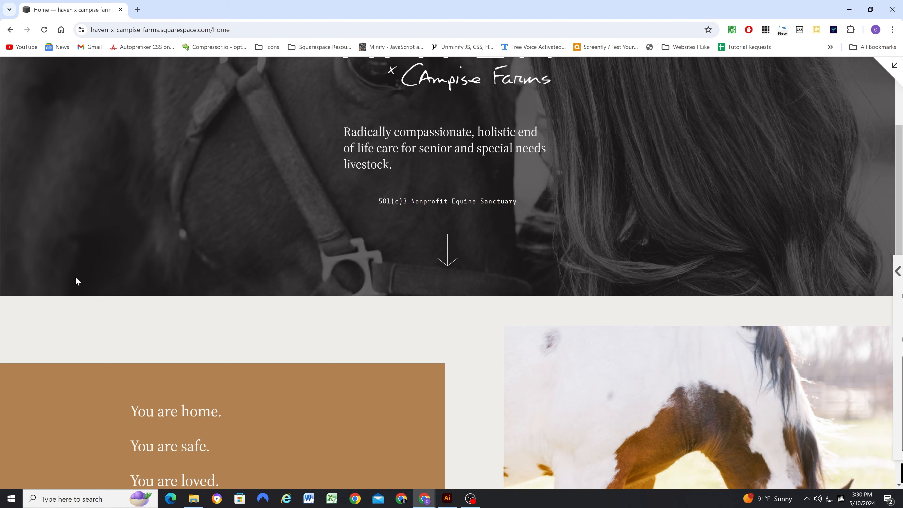
scroll(91, 284, down, 3)
scroll(92, 248, up, 4)
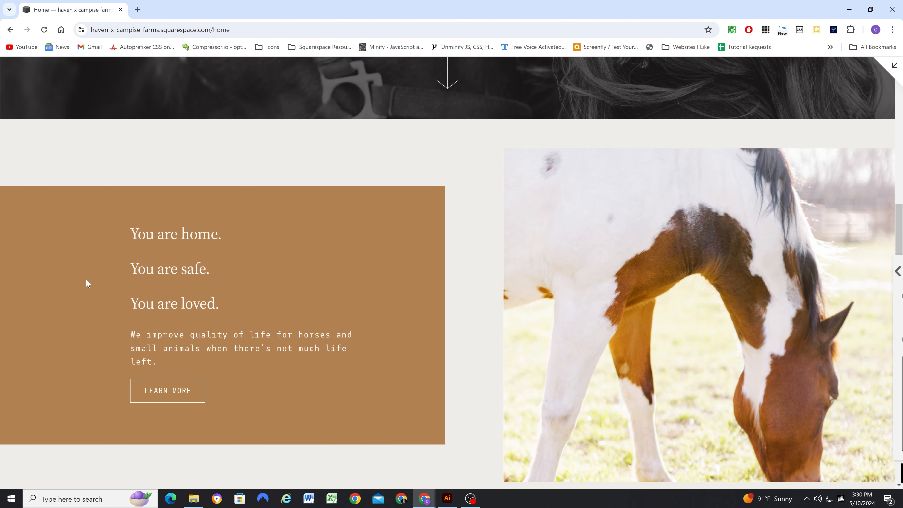
scroll(87, 283, down, 1)
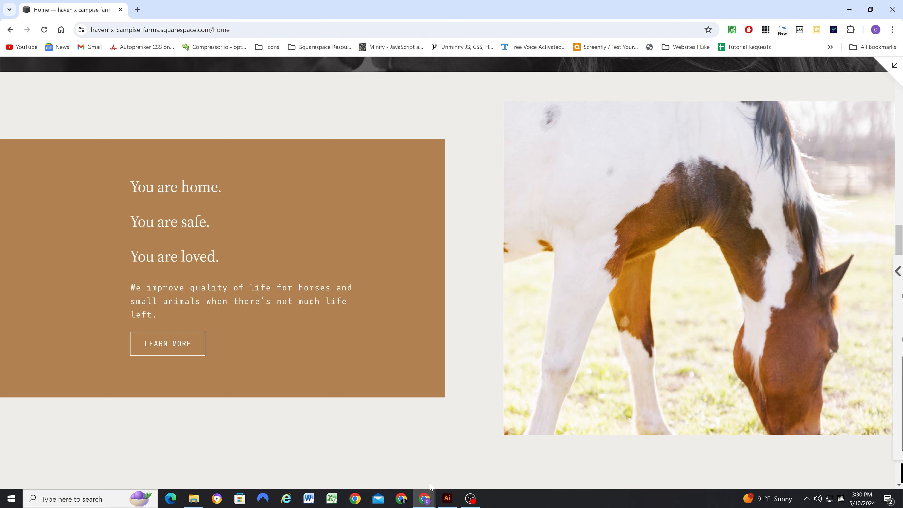
Compare the "You are home." section with the Illustrator mockup, then set the site-wide maximum page width to 1400 px and save
click(446, 500)
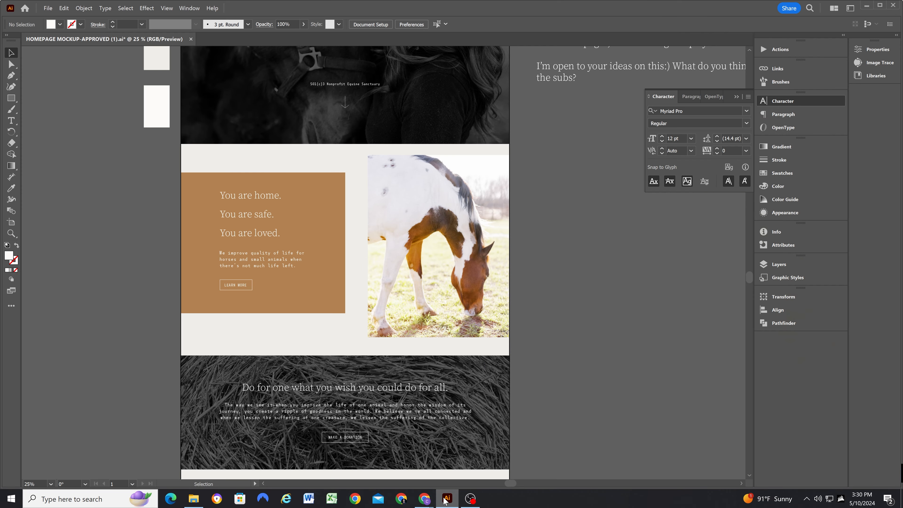
click(424, 498)
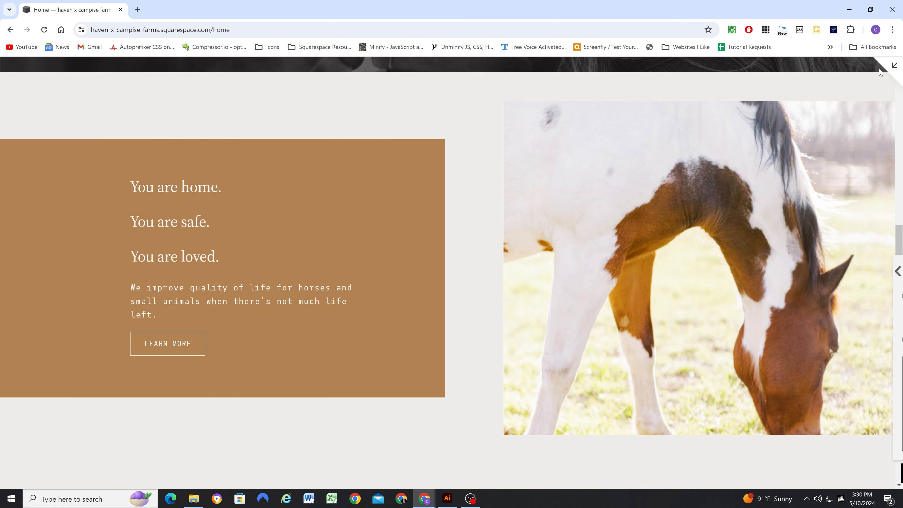
click(894, 66)
click(859, 78)
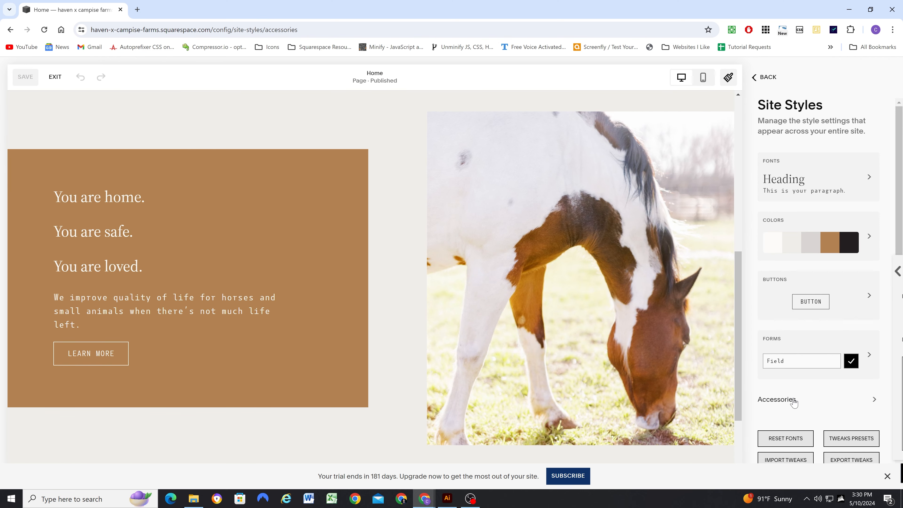
click(792, 398)
click(801, 150)
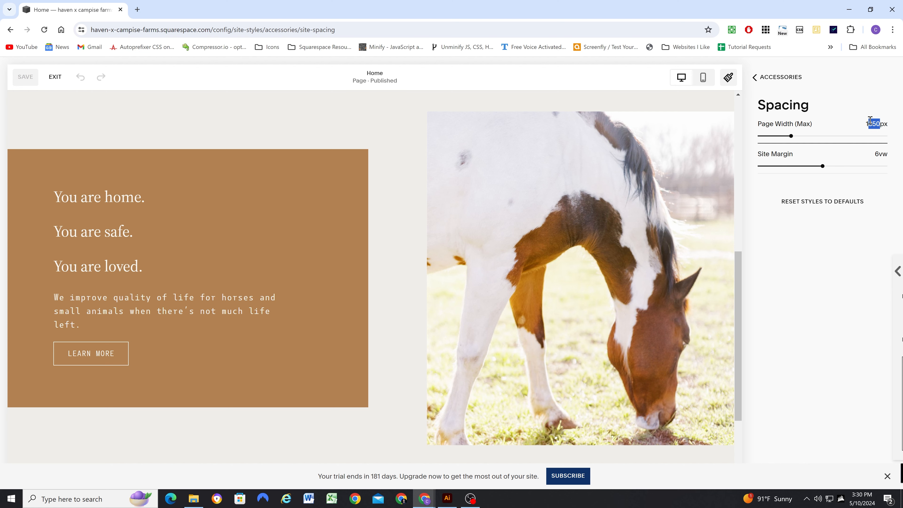
text(400)
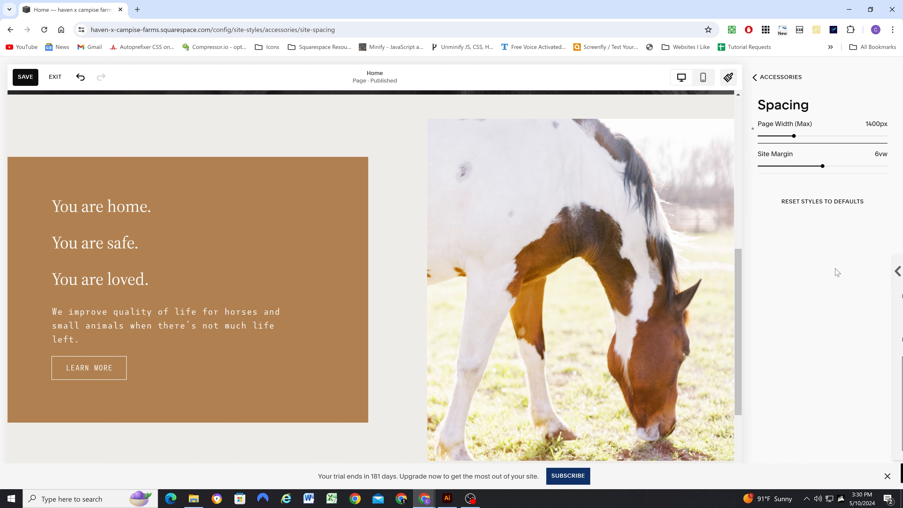
click(34, 77)
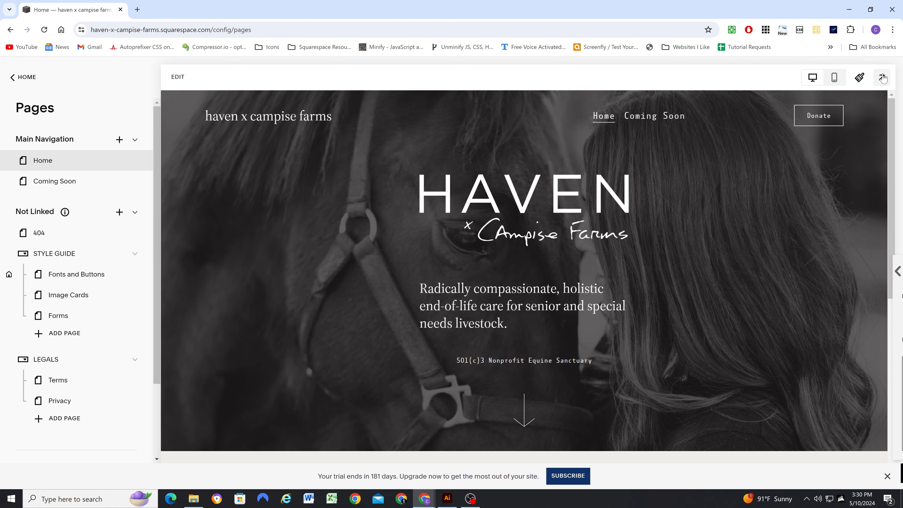
Check the "You are home." section's text margin at the new page width in the full-screen preview
click(881, 77)
scroll(213, 188, down, 5)
scroll(177, 188, down, 5)
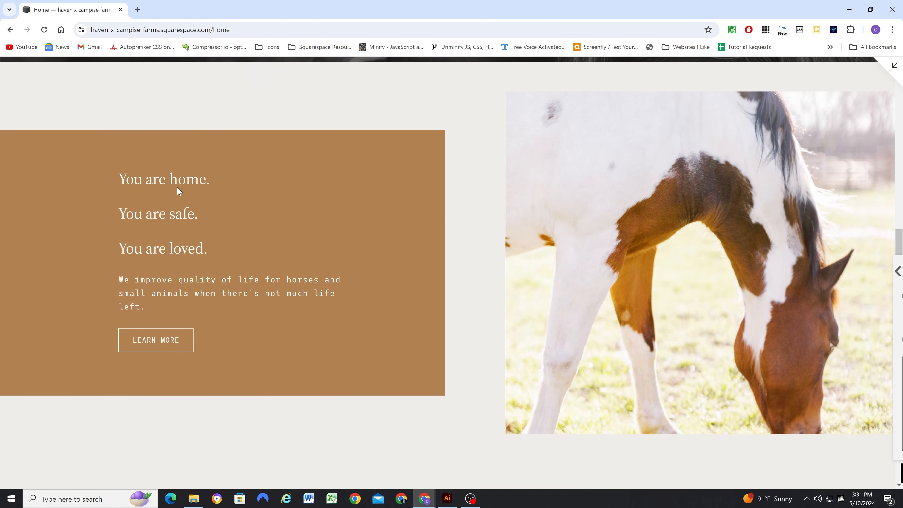
click(895, 66)
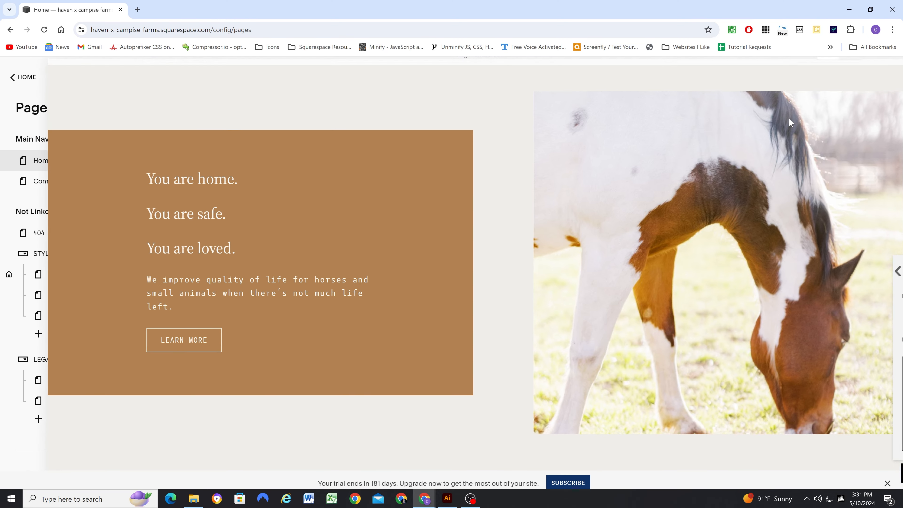
Set the Heading 3 size to 2.8rem in the Site Styles heading font settings
click(861, 76)
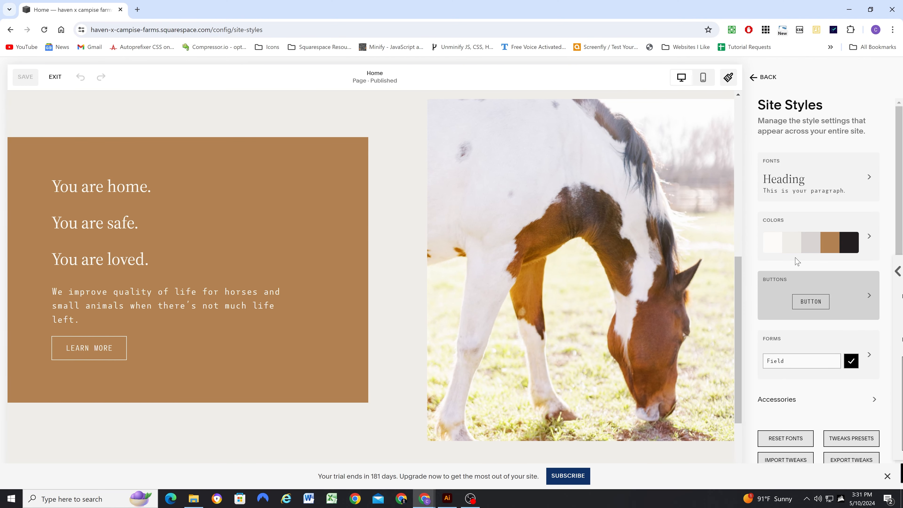
click(796, 192)
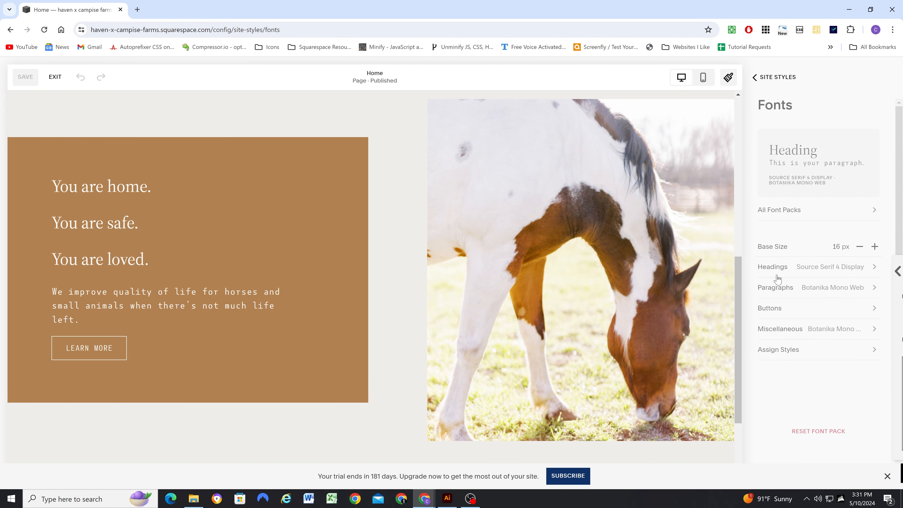
click(798, 268)
scroll(804, 327, down, 2)
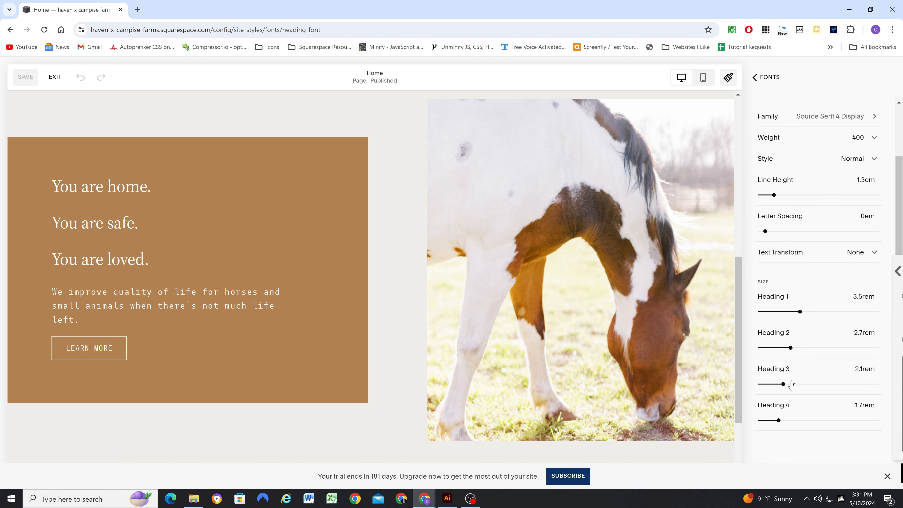
drag(784, 383, 793, 384)
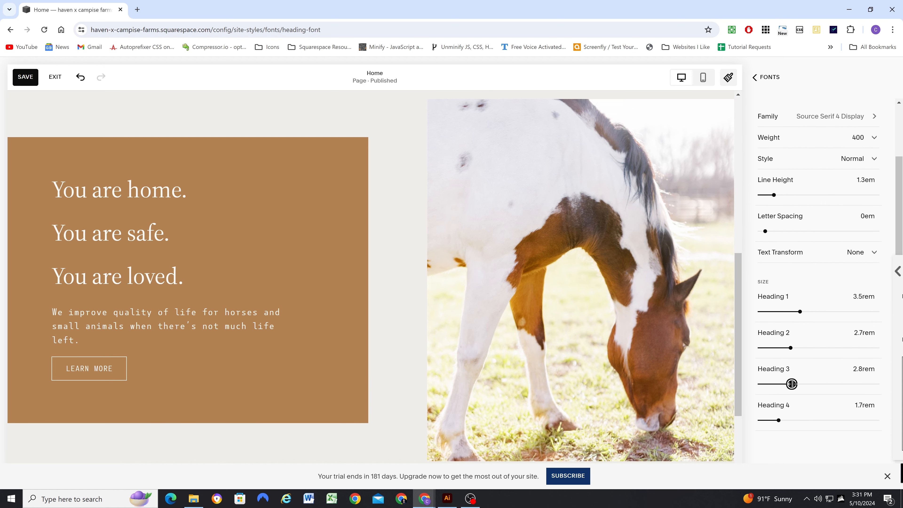
scroll(286, 287, down, 1)
scroll(343, 359, up, 1)
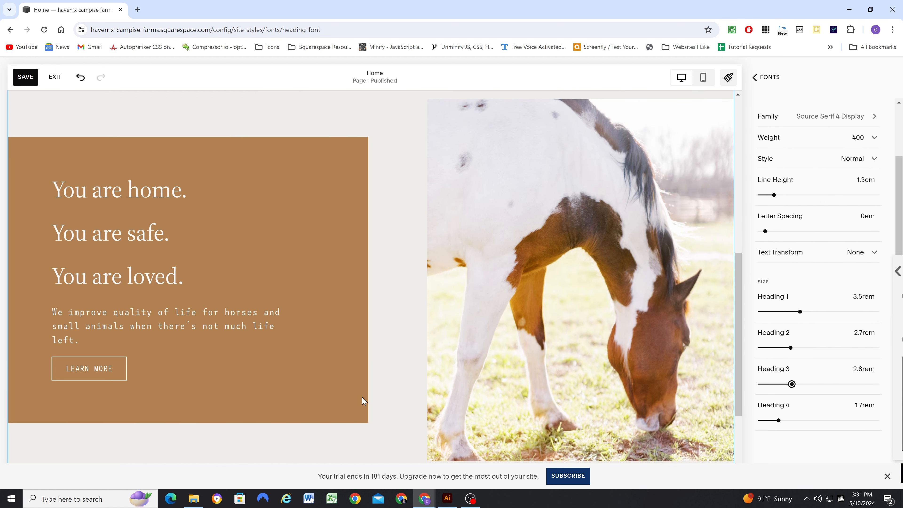
Compare the enlarged headings with the Illustrator mockup, then save the font change and exit editing
click(447, 498)
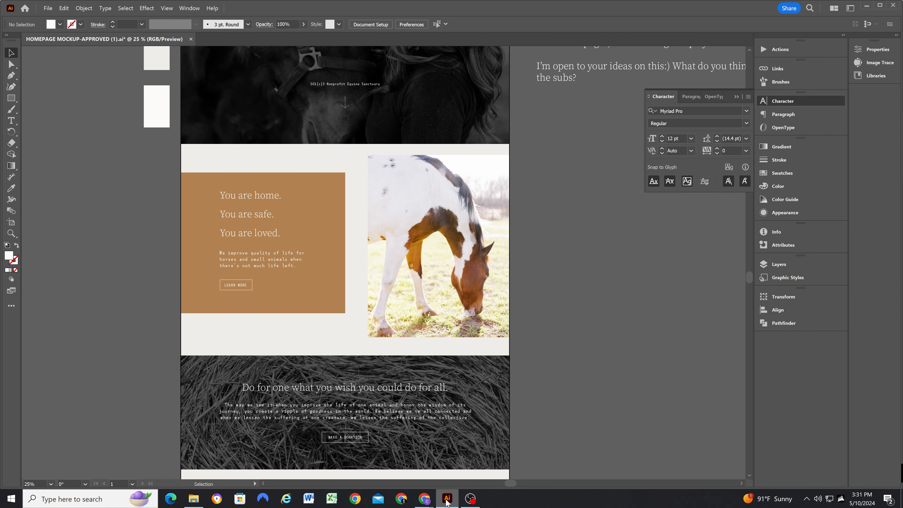
click(446, 500)
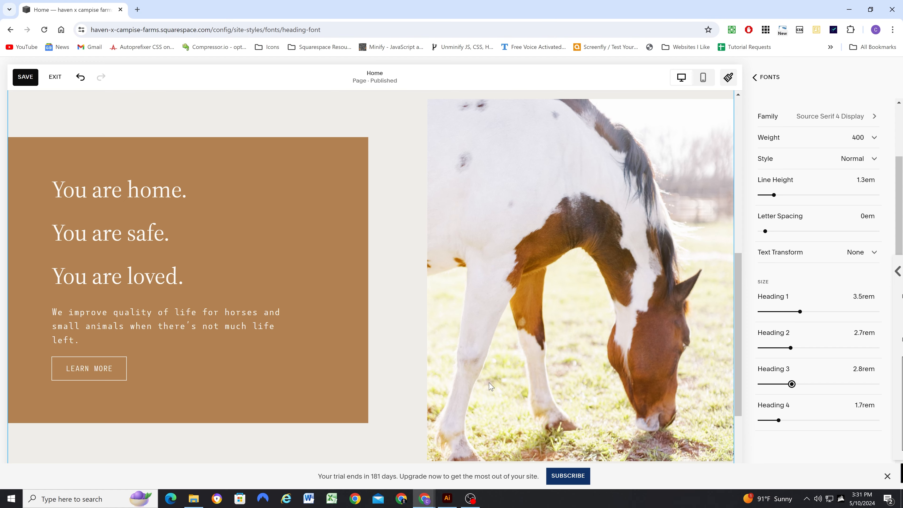
click(23, 77)
click(55, 77)
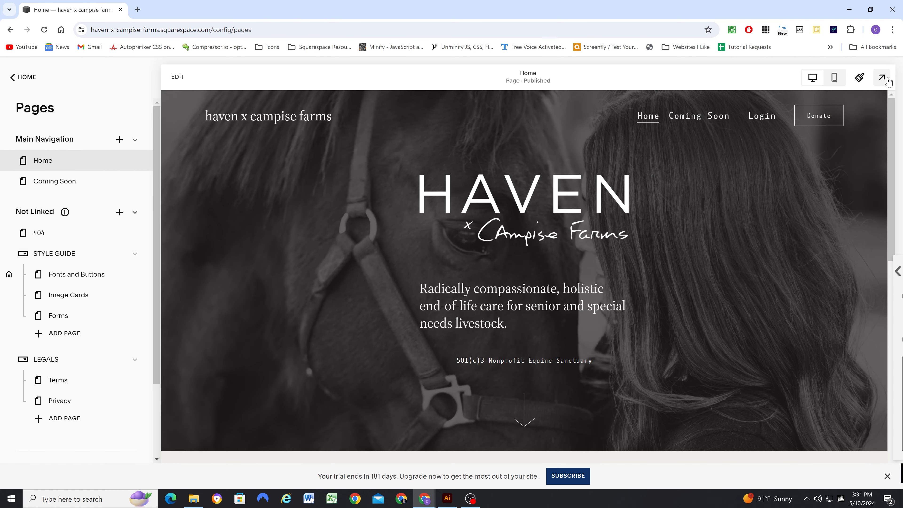
View the "You are home." section in the full-screen preview and compare its text wrapping with the Illustrator mockup
click(882, 77)
scroll(260, 218, down, 10)
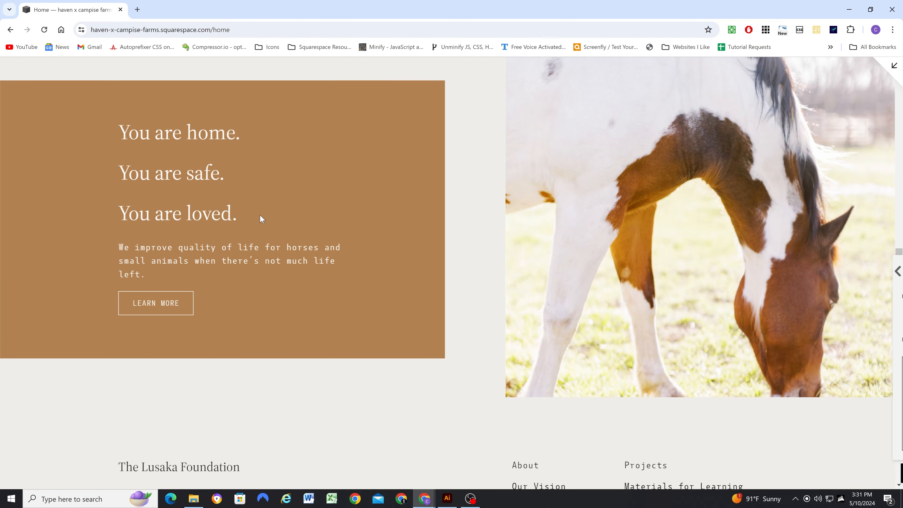
click(446, 498)
click(447, 498)
click(447, 498)
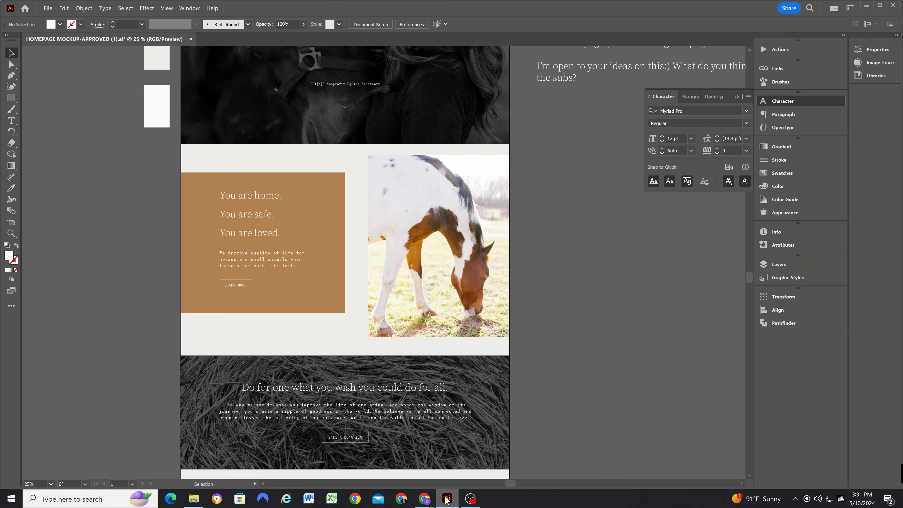
click(447, 500)
Reopen the Home page for editing, narrow the "You are home." text block so its paragraph wraps after "horses", and save
click(881, 72)
double_click(272, 270)
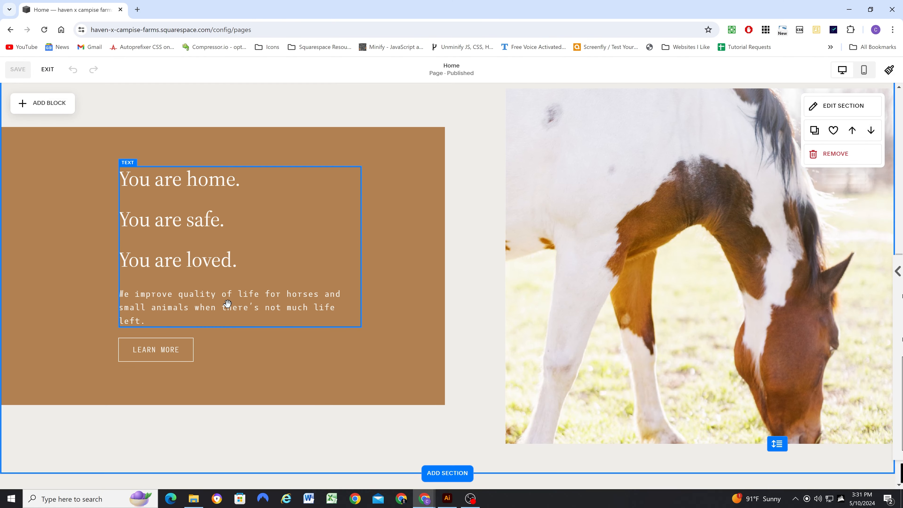
drag(362, 245, 342, 242)
click(397, 282)
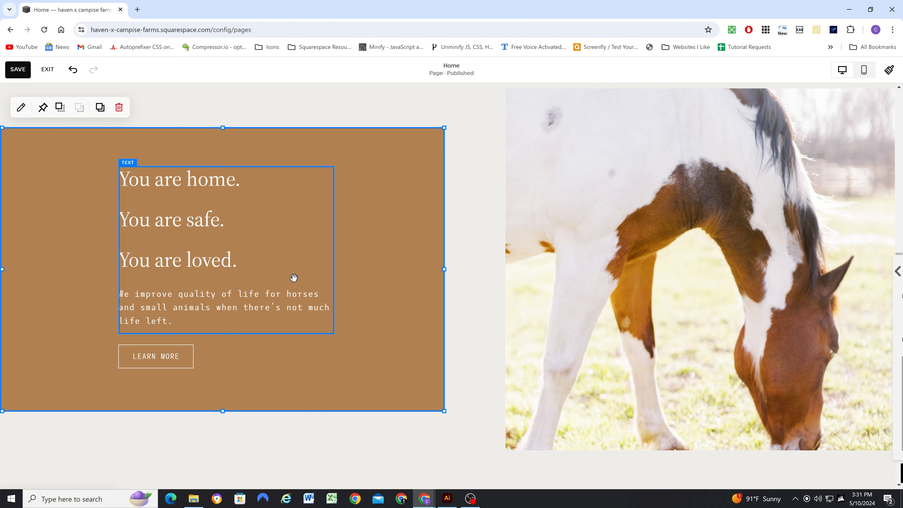
click(11, 70)
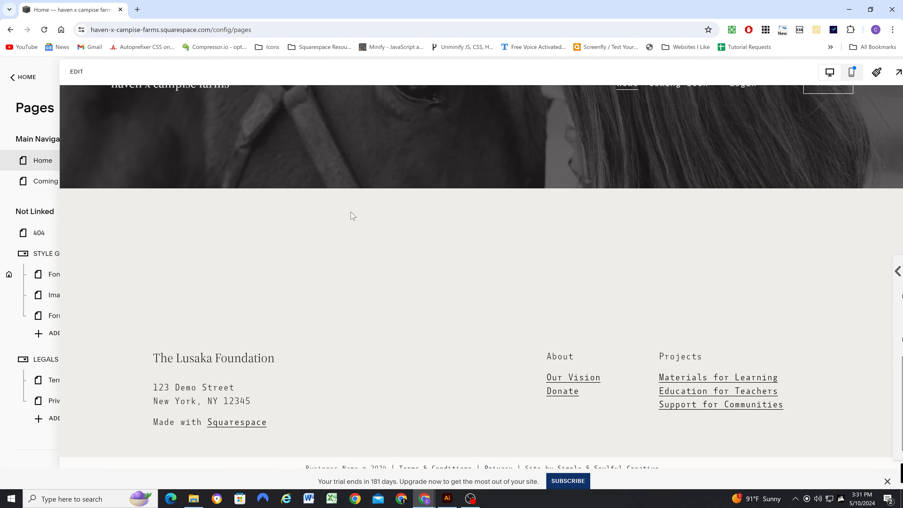
Review the "You are home." section and the page down to the footer in the full-screen preview
scroll(359, 249, down, 10)
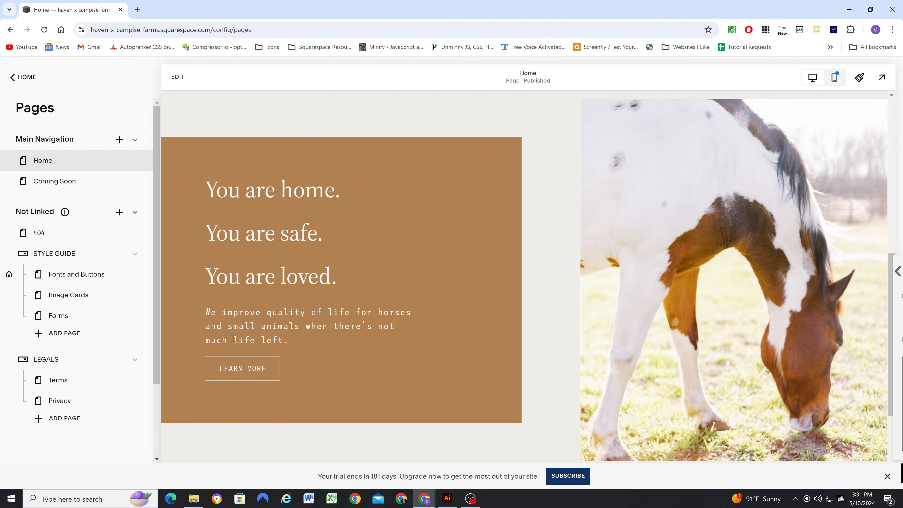
click(880, 76)
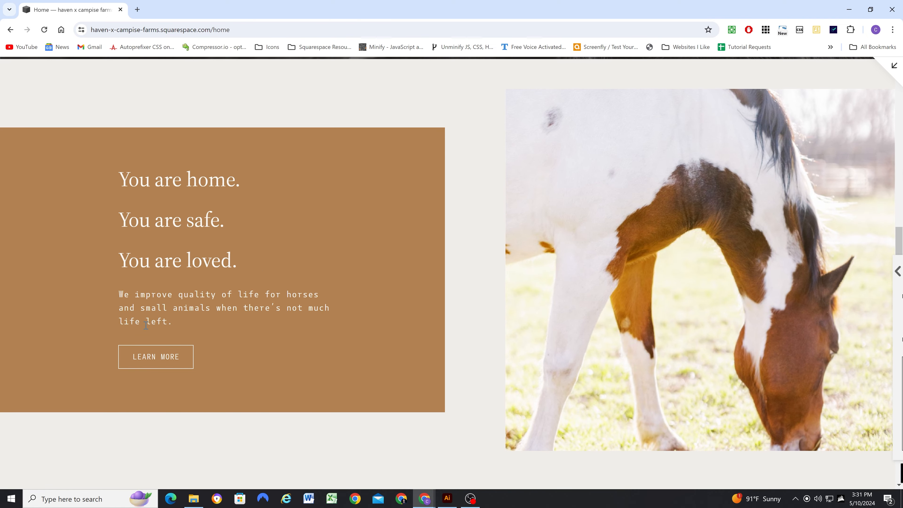
scroll(368, 317, up, 2)
scroll(362, 323, down, 2)
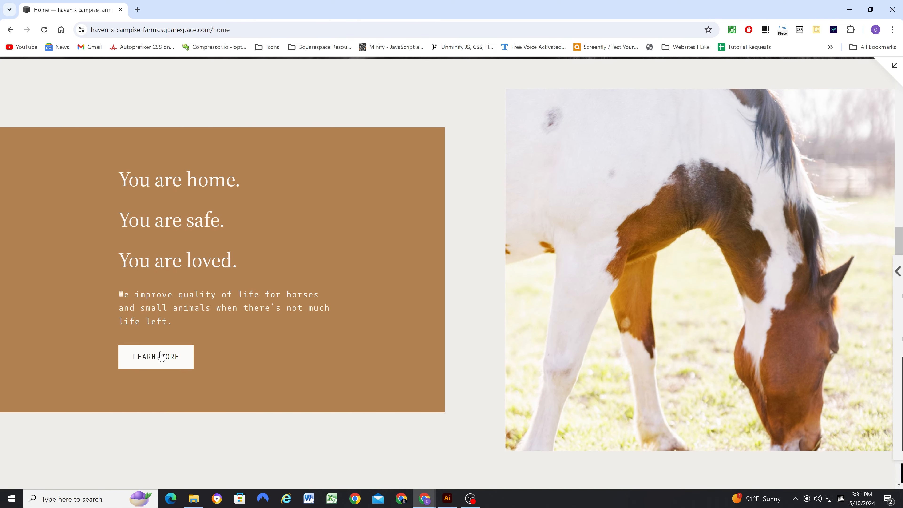
scroll(547, 220, up, 8)
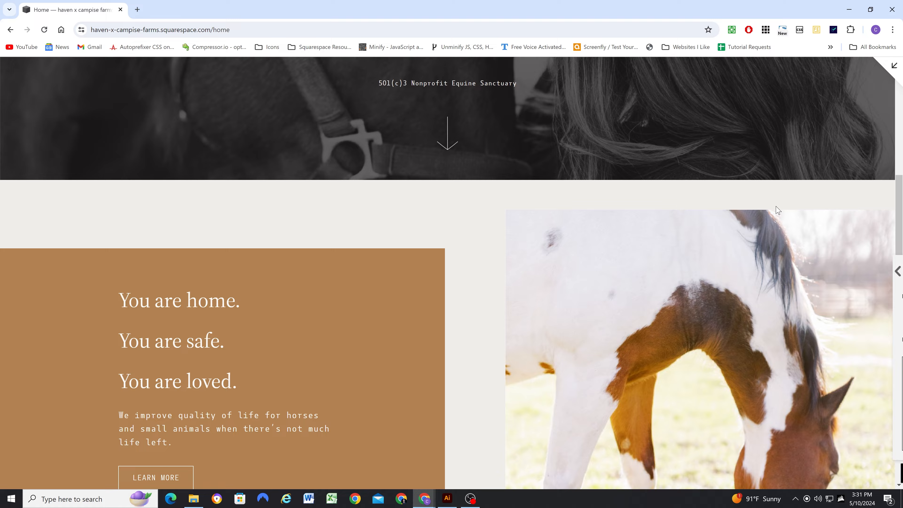
scroll(546, 220, down, 10)
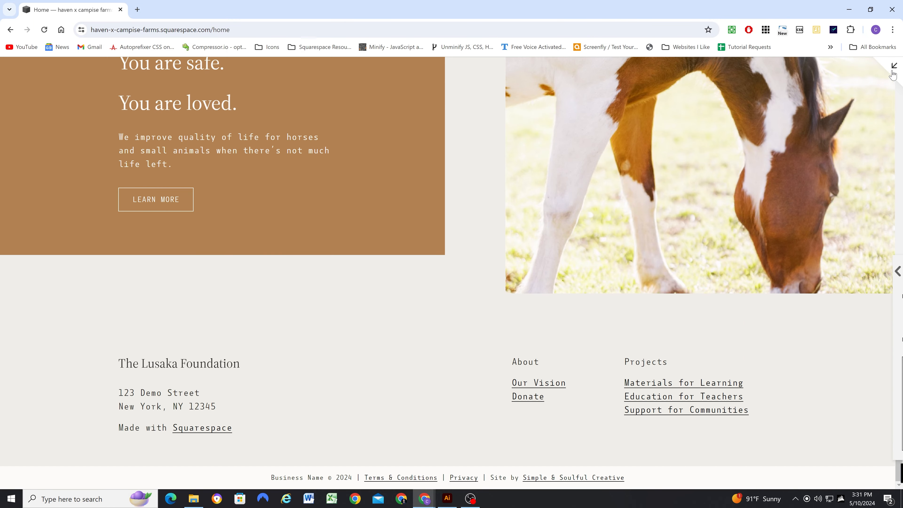
click(893, 71)
Check the mockup's "Do for one what you wish you could do for all." section and add a blank section below "You are home."
click(447, 498)
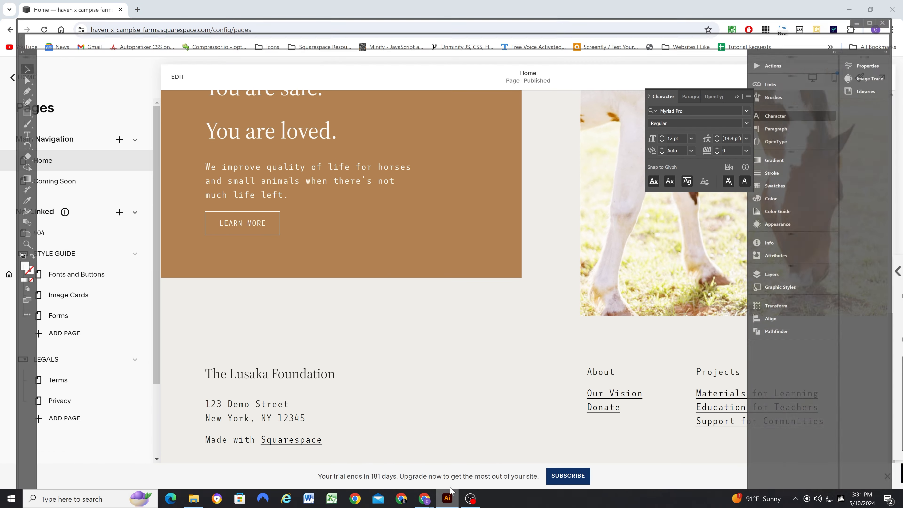
scroll(328, 278, down, 3)
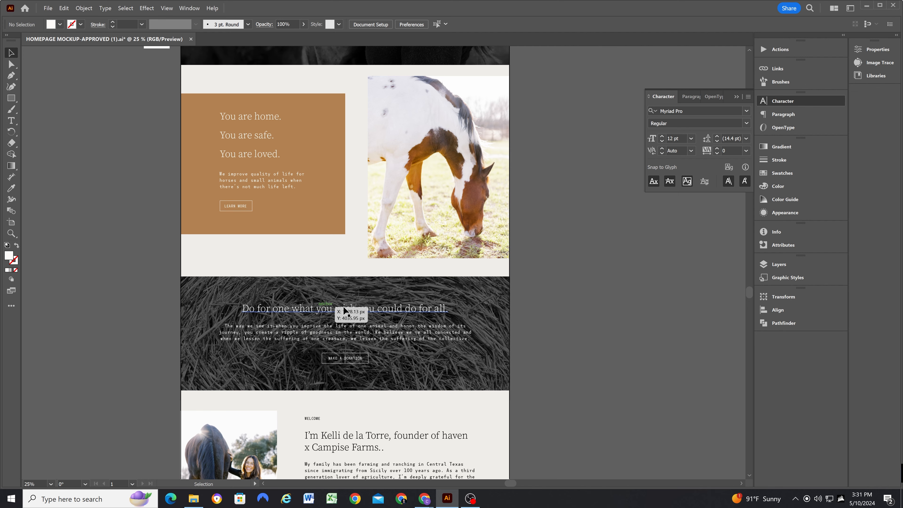
click(866, 5)
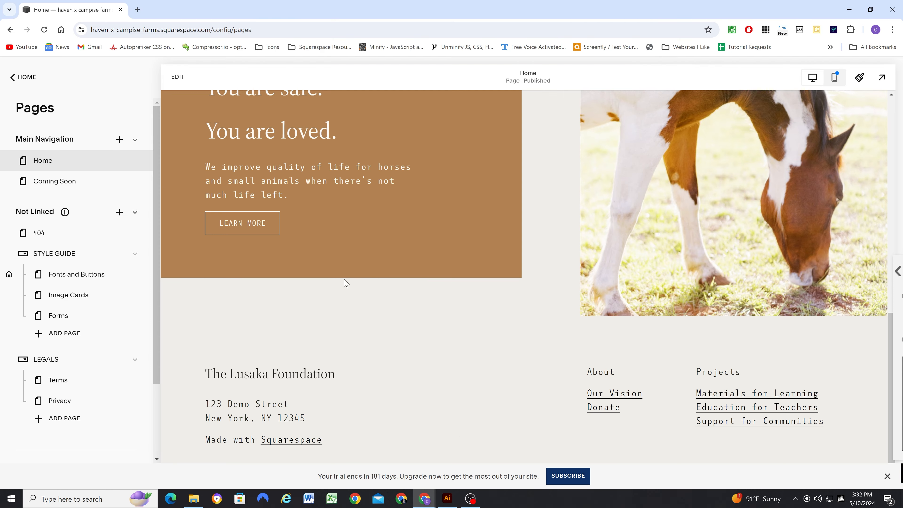
click(179, 77)
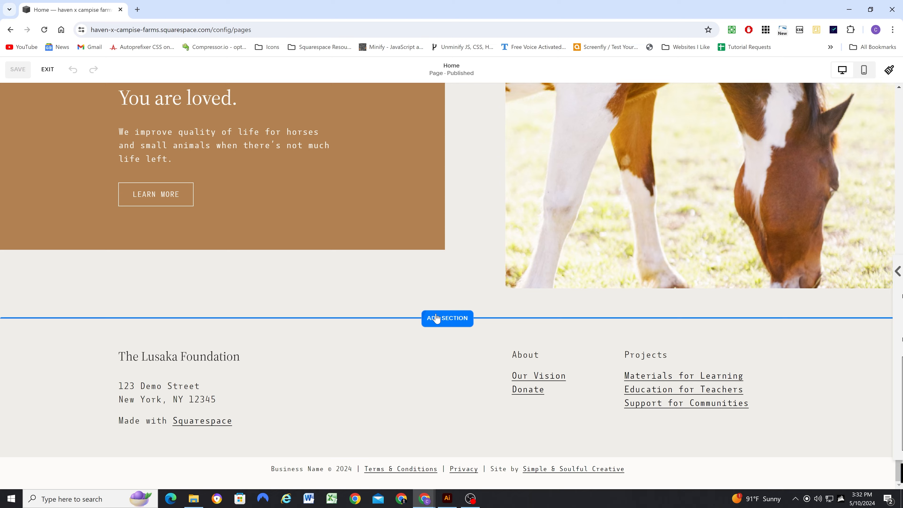
click(437, 318)
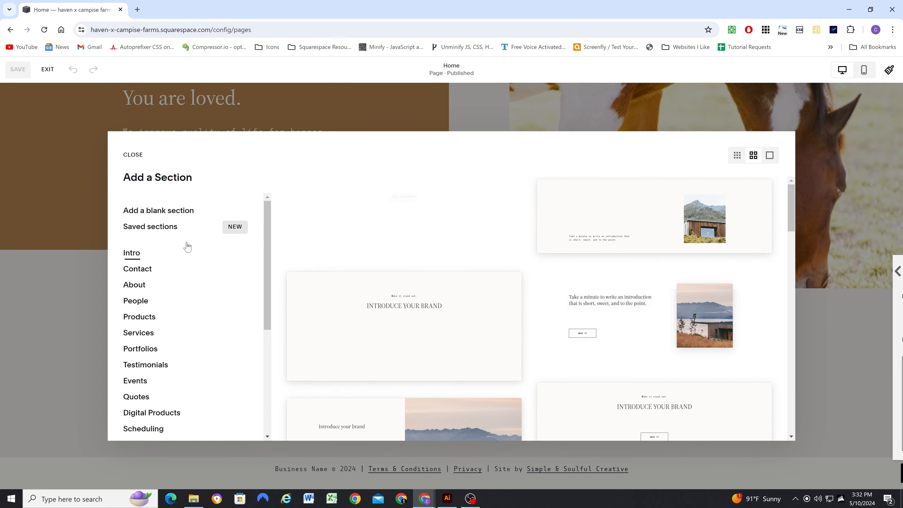
click(155, 210)
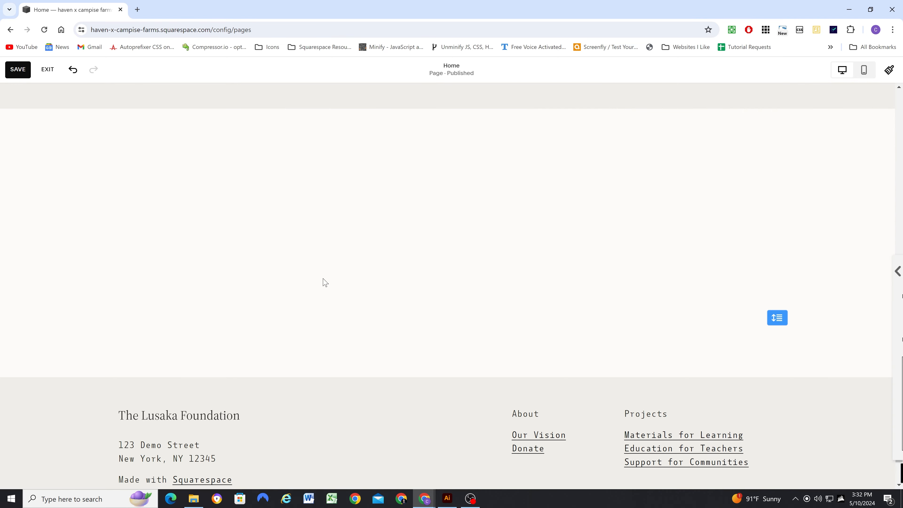
click(63, 134)
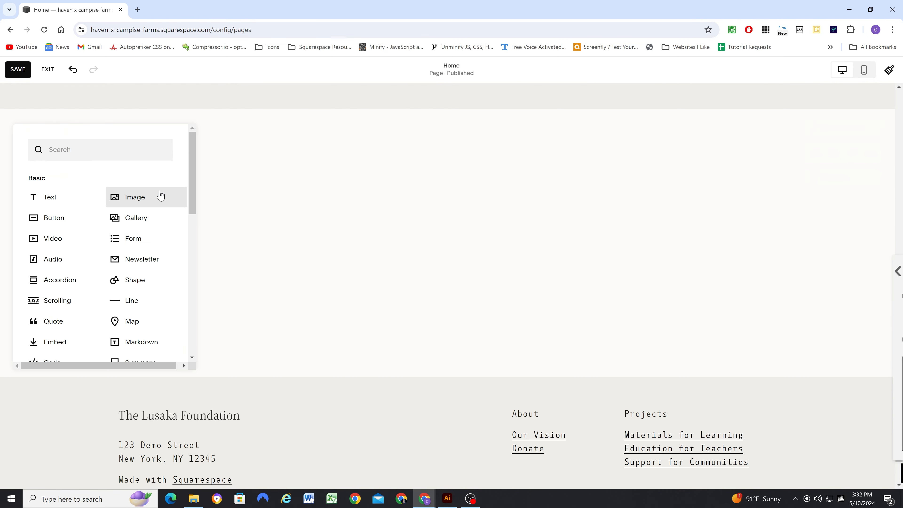
drag(161, 195, 821, 142)
Set the Grass Background image from the Haven folder as the new blank section's background
click(821, 139)
click(801, 157)
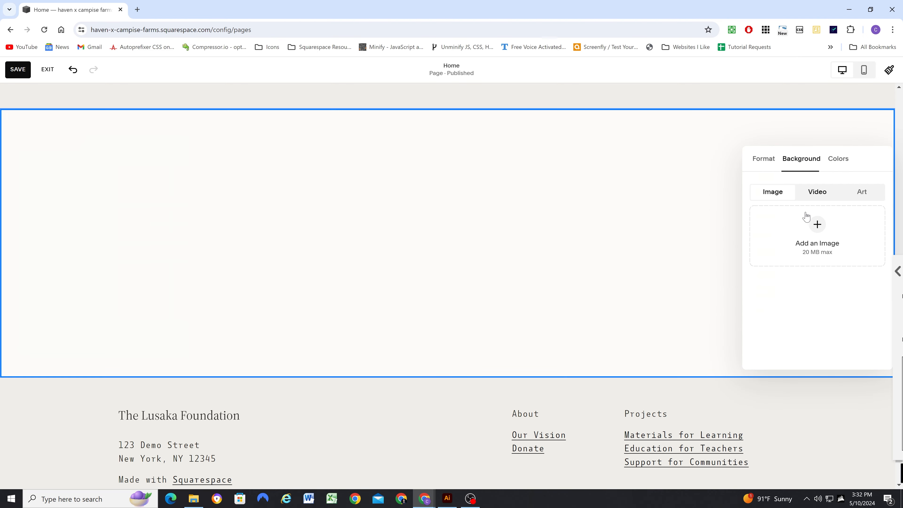
click(817, 224)
click(789, 249)
click(487, 91)
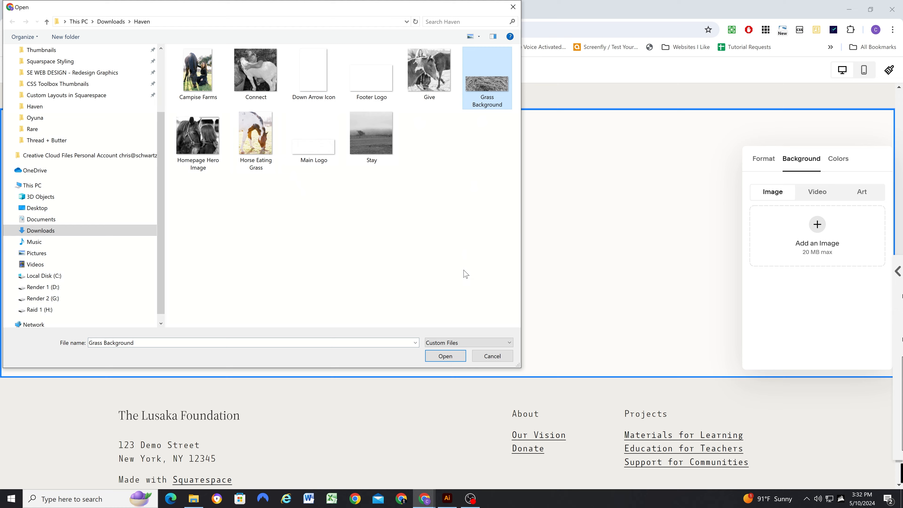
click(450, 355)
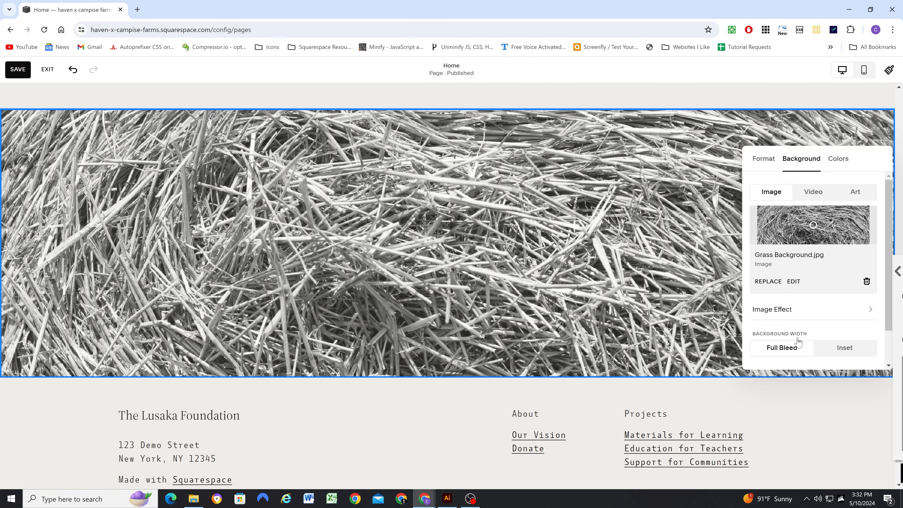
Set the grass section's overlay opacity to about 77% and apply the Darkest 1 color theme
scroll(796, 342, down, 1)
drag(776, 350, 855, 349)
click(838, 158)
scroll(825, 317, down, 3)
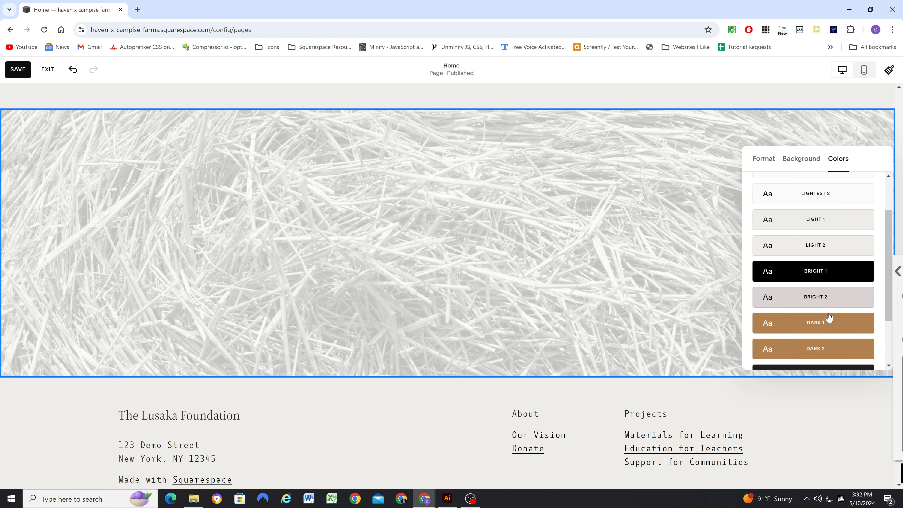
click(826, 306)
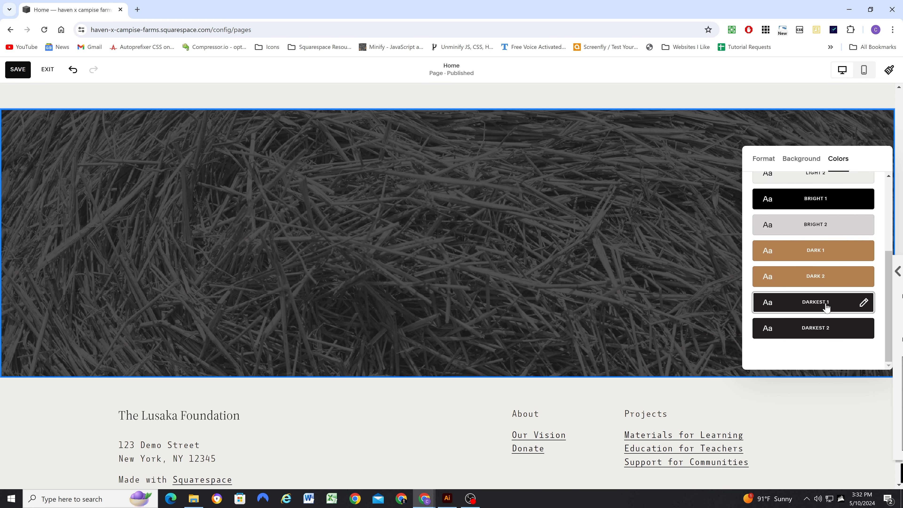
click(764, 158)
click(492, 327)
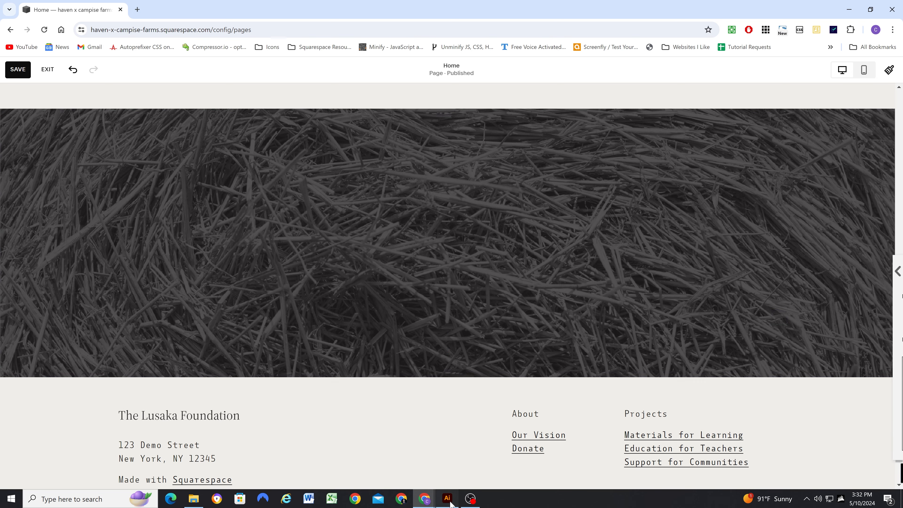
In the Illustrator mockup, inspect the opacity and fill color of the grass section's overlay rectangle, then return to Squarespace
click(448, 499)
click(452, 301)
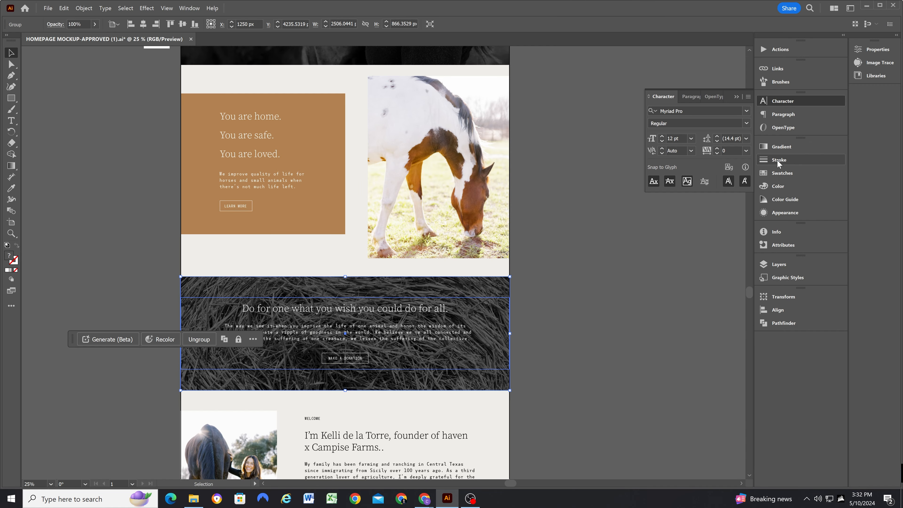
click(779, 263)
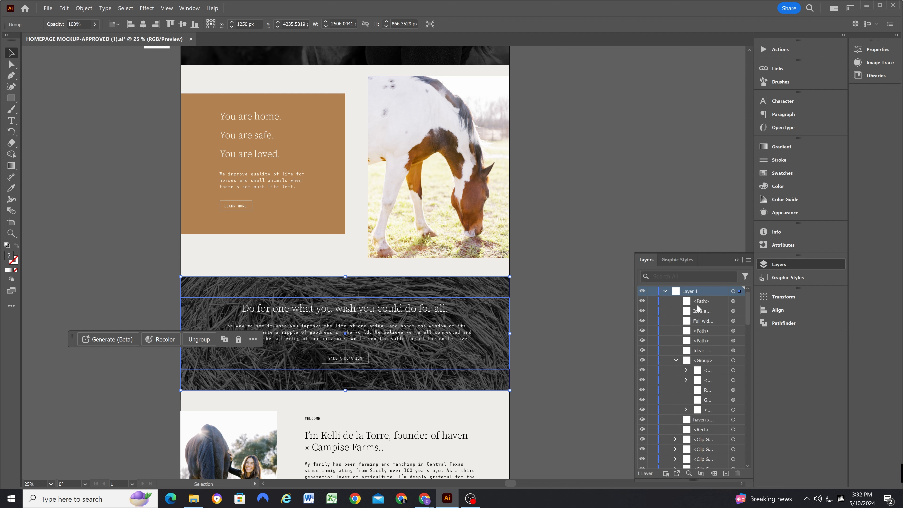
click(711, 321)
click(733, 321)
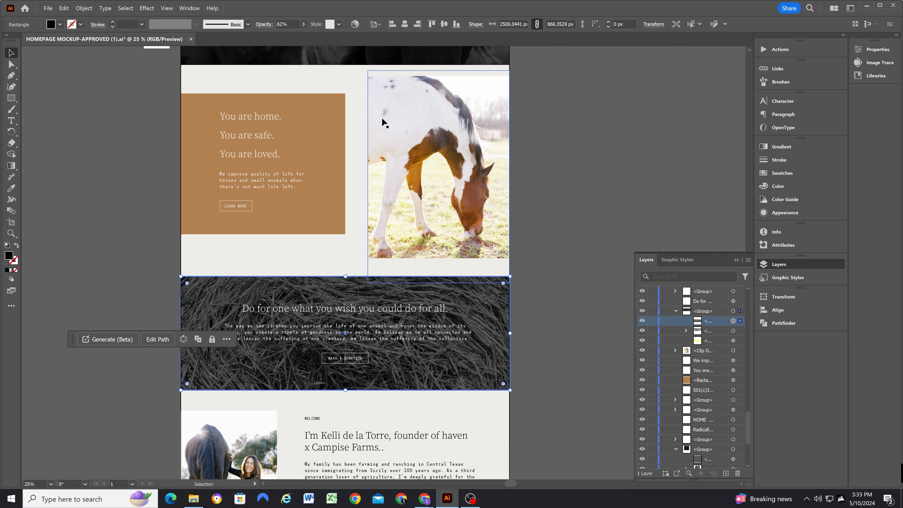
double_click(8, 254)
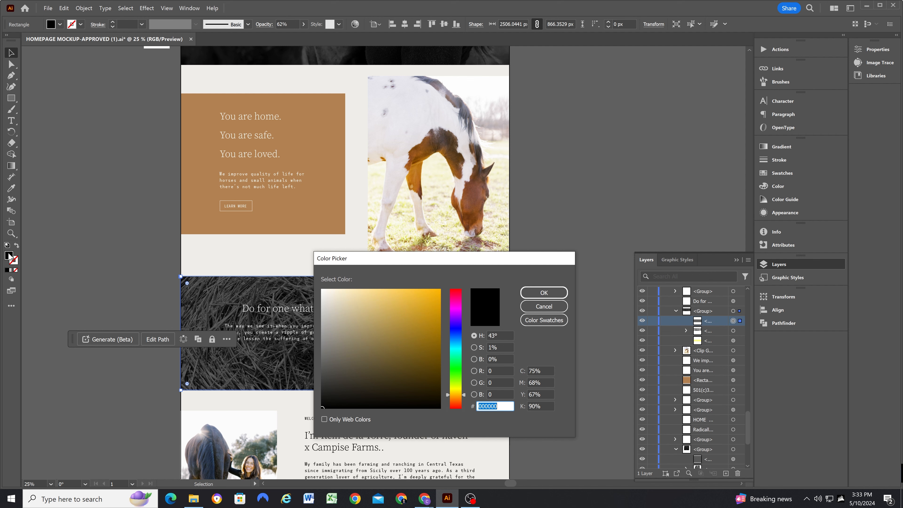
click(543, 293)
scroll(657, 206, up, 4)
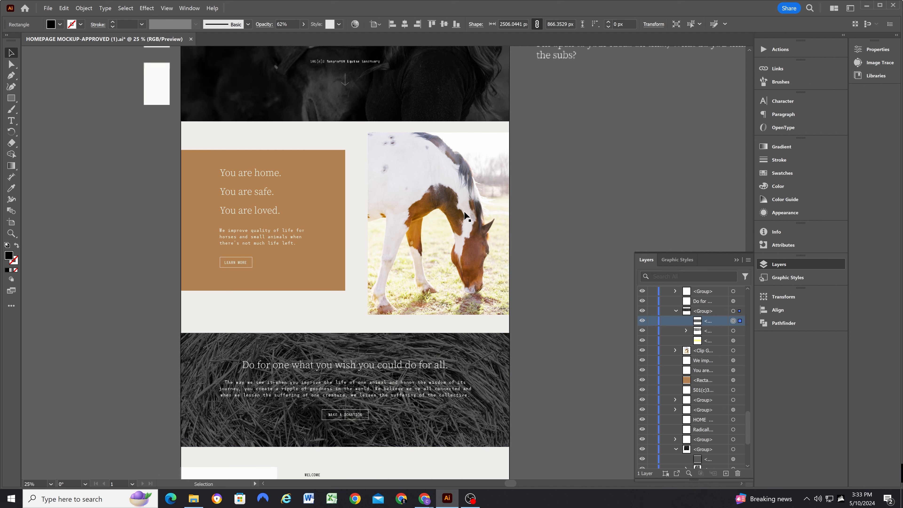
click(866, 9)
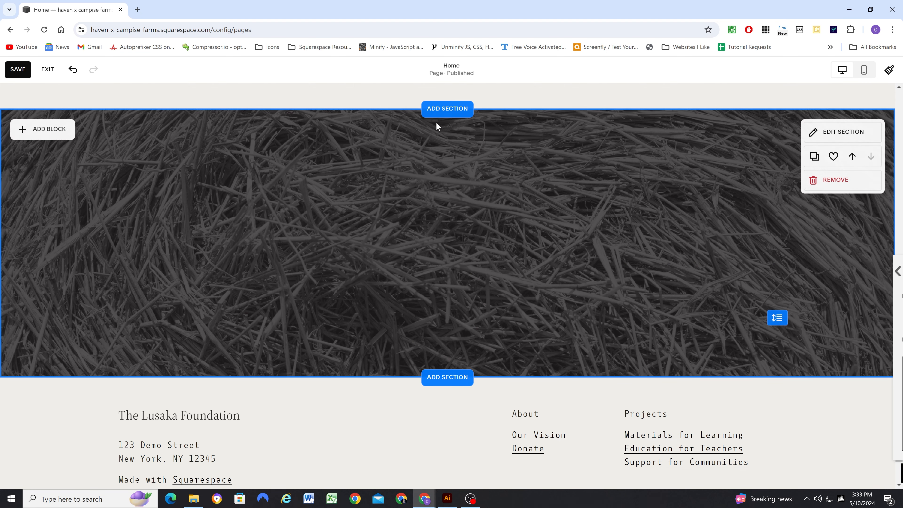
Save the Home page and exit its editor
click(18, 69)
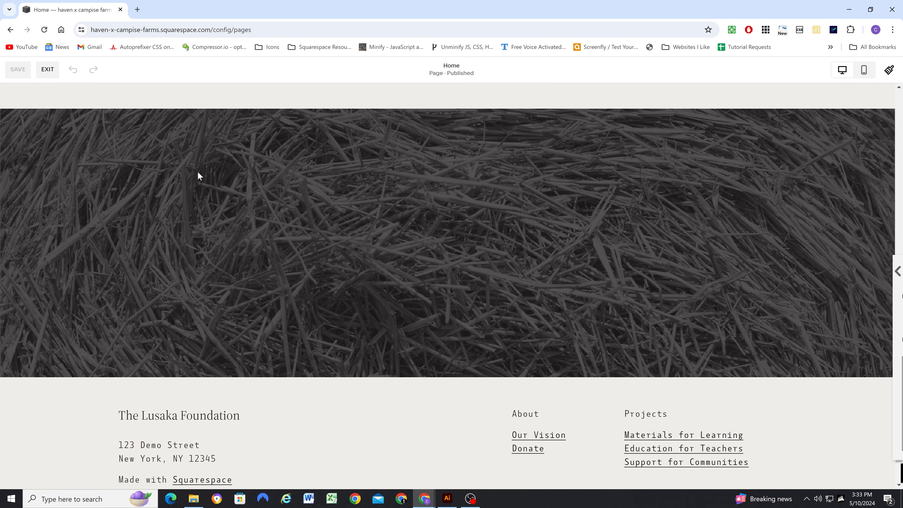
scroll(658, 213, down, 5)
scroll(675, 214, up, 5)
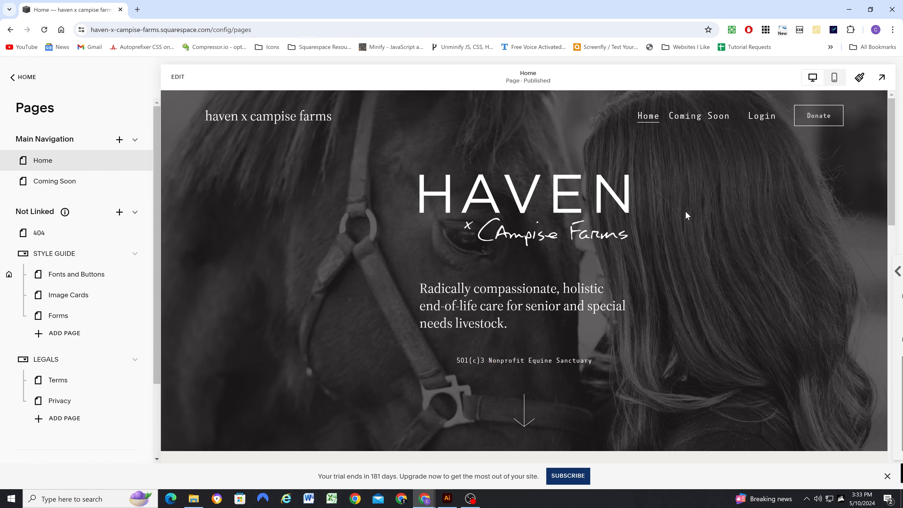
In Site Styles, set the Darkest 1 color theme's Background Overlay to custom color #000000
click(859, 77)
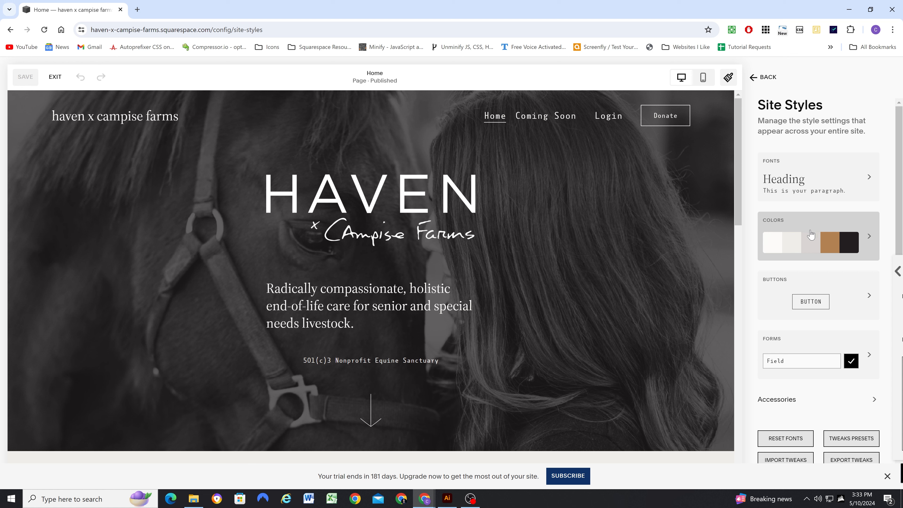
click(795, 245)
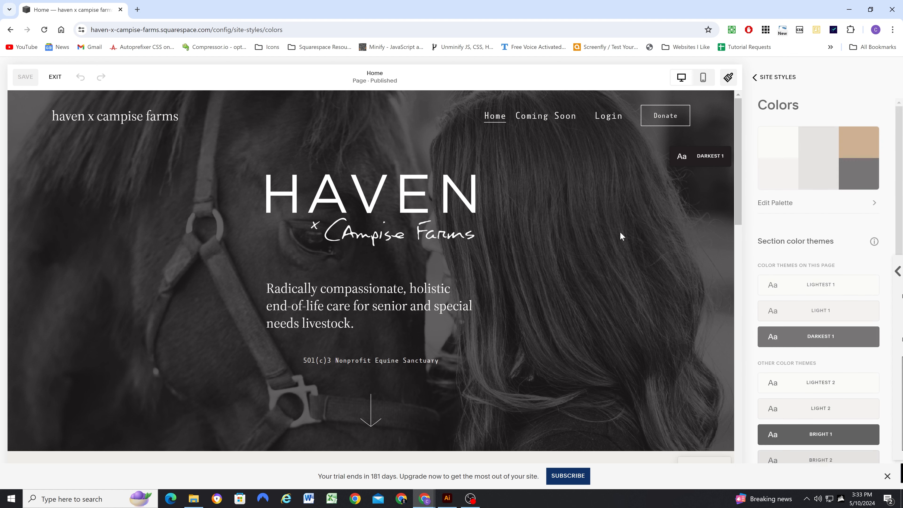
click(869, 338)
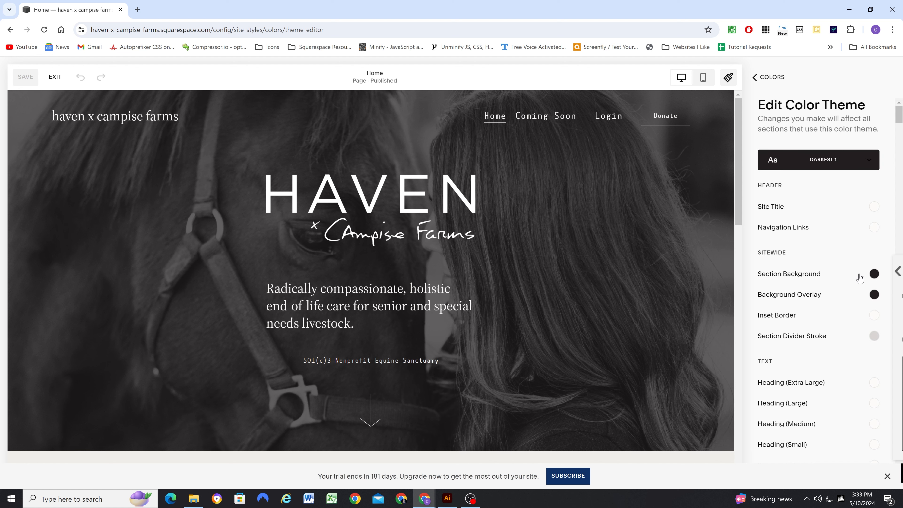
click(875, 295)
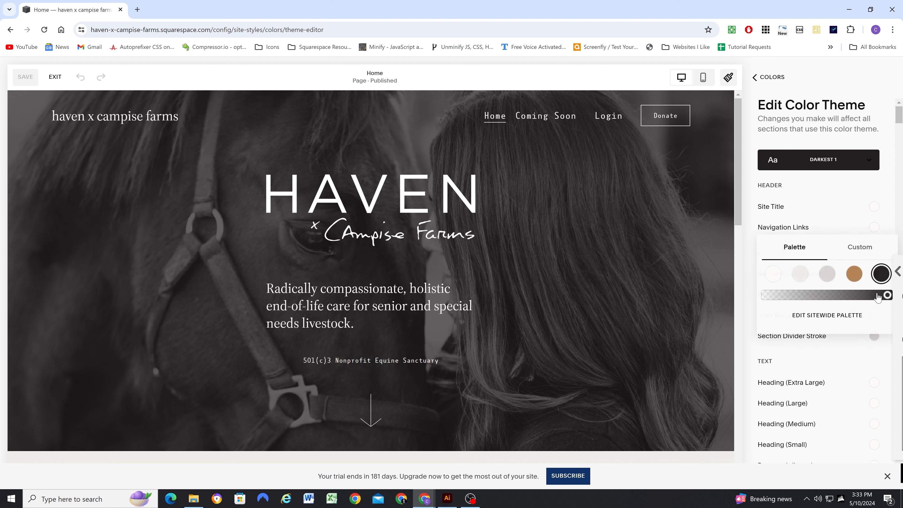
click(863, 251)
drag(776, 320, 748, 355)
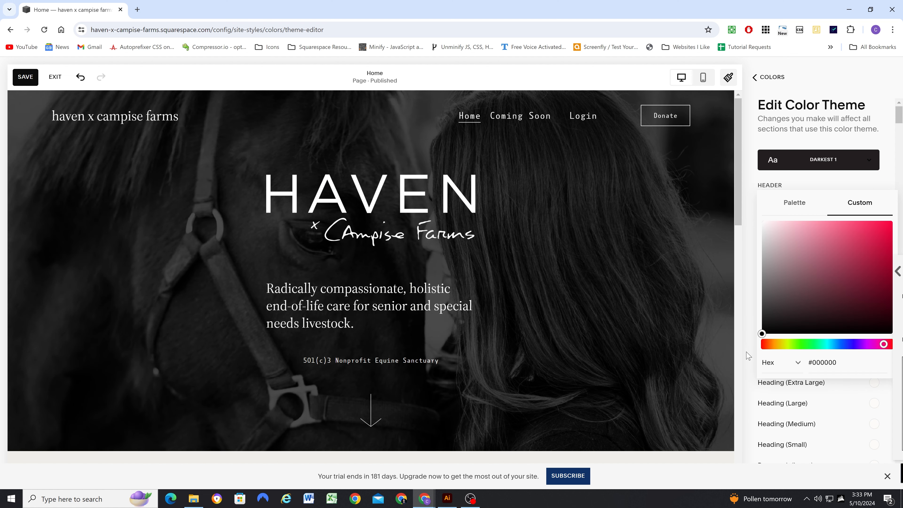
click(893, 170)
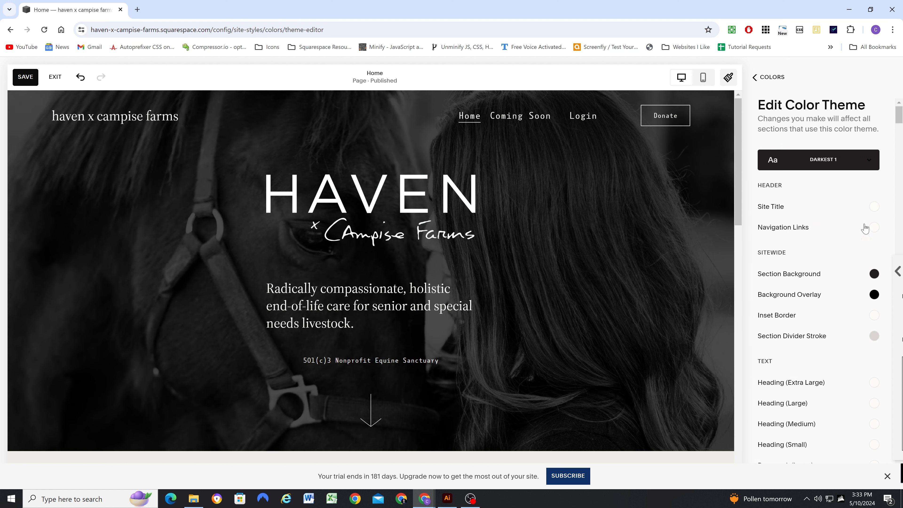
click(770, 79)
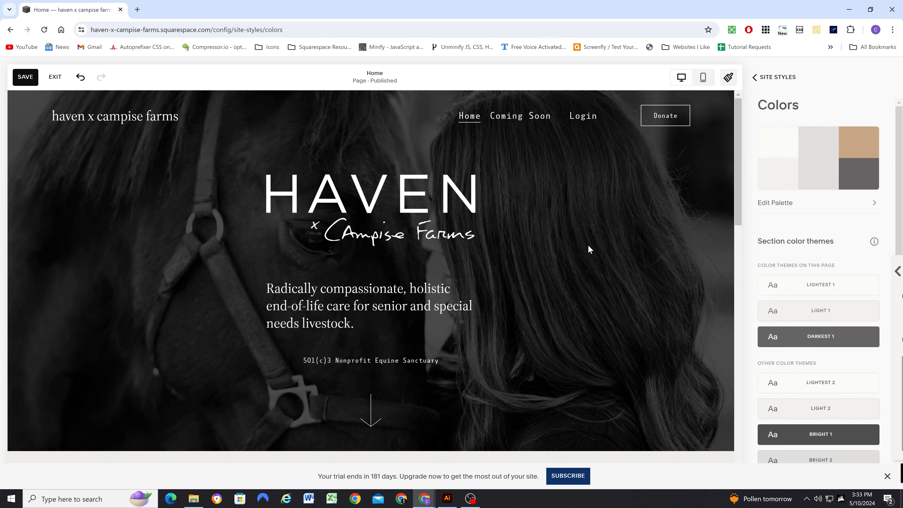
Review the grass section with the new overlay and check the Bright 1 theme's Background Overlay color
scroll(587, 245, down, 15)
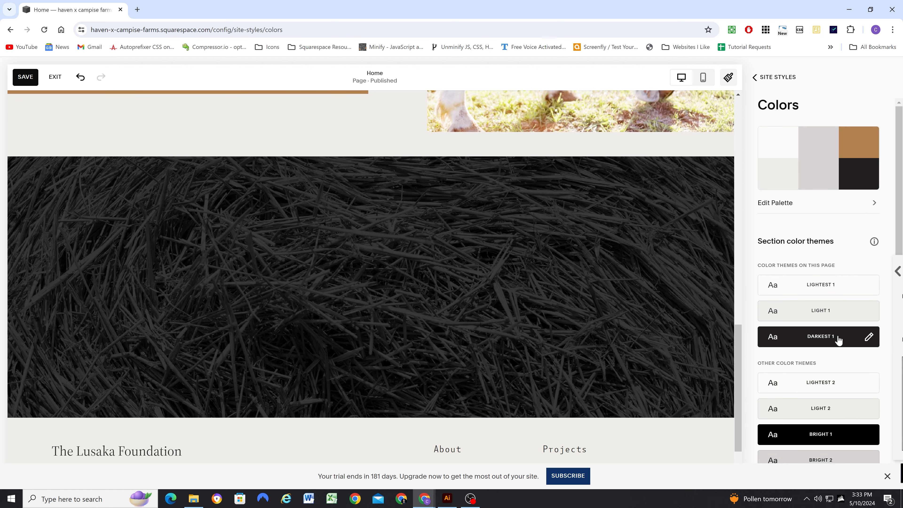
scroll(616, 288, down, 3)
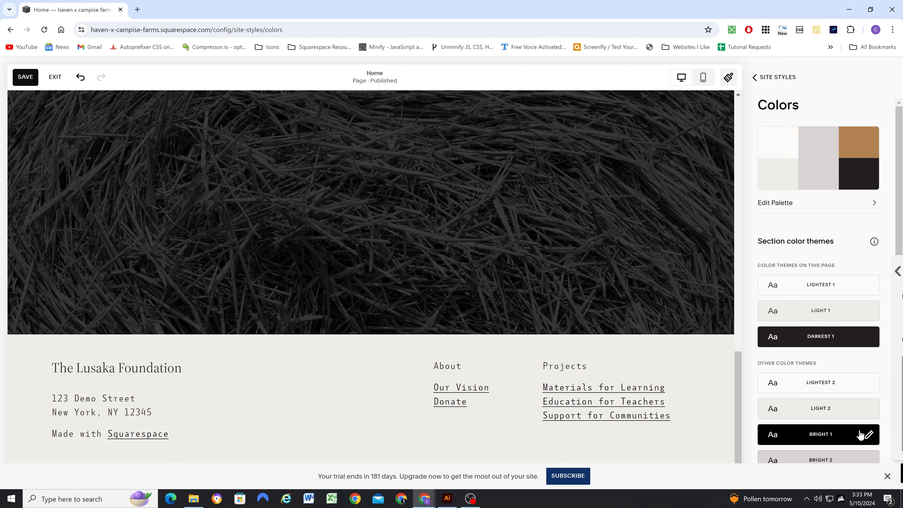
scroll(861, 434, down, 3)
click(869, 328)
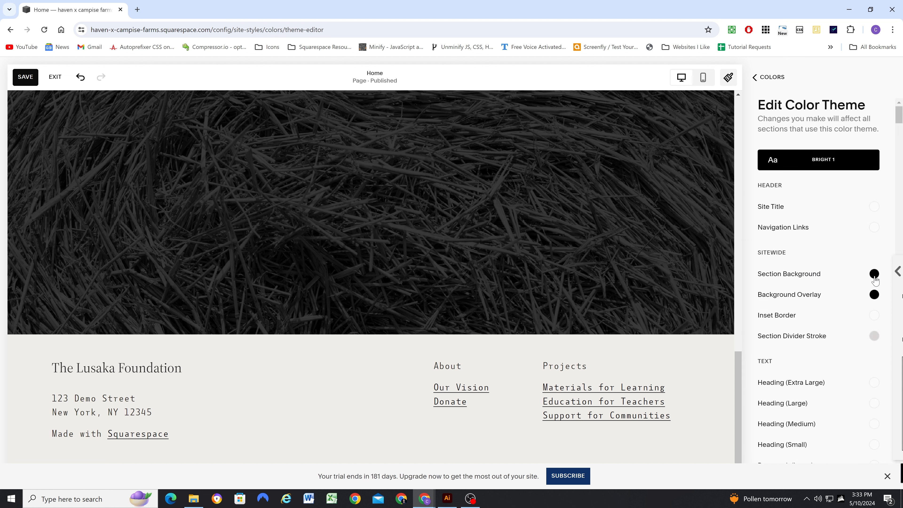
click(875, 295)
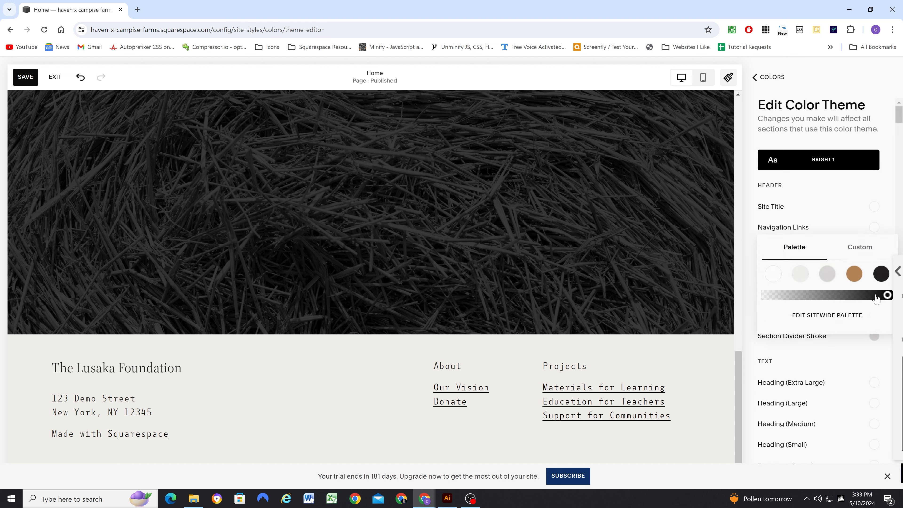
click(867, 250)
click(765, 77)
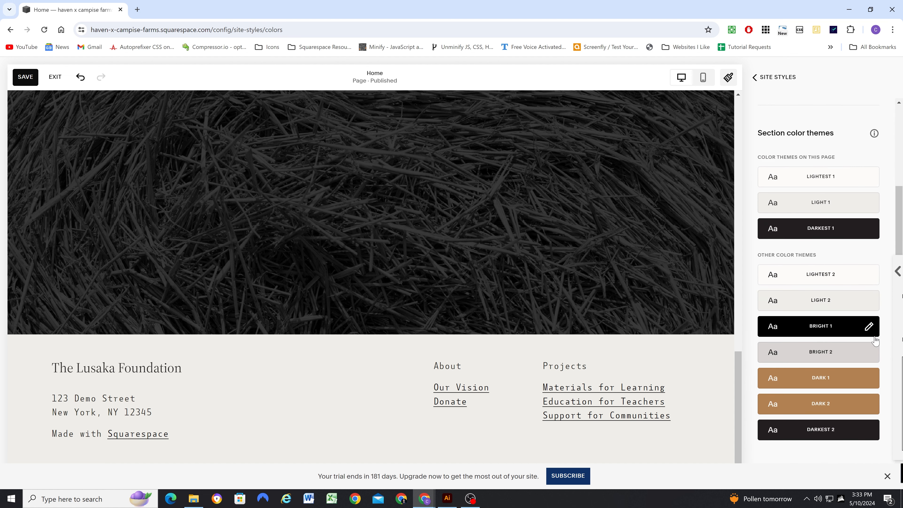
Set the Darkest 2 color theme's Background Overlay to custom color #000000, save, and exit Site Styles
click(869, 430)
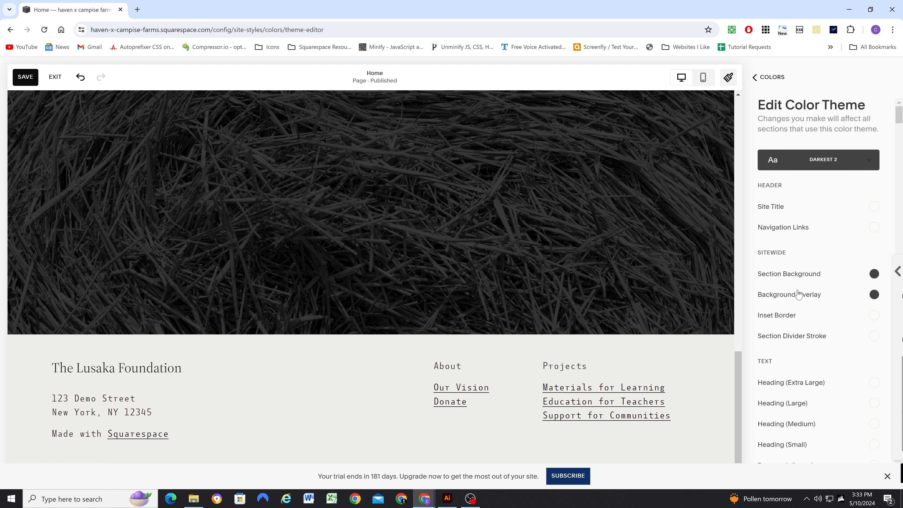
click(873, 295)
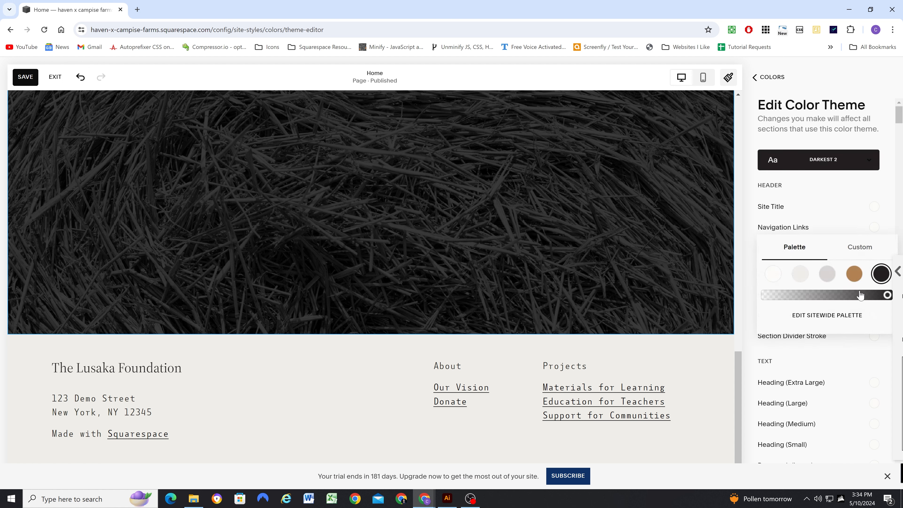
click(862, 249)
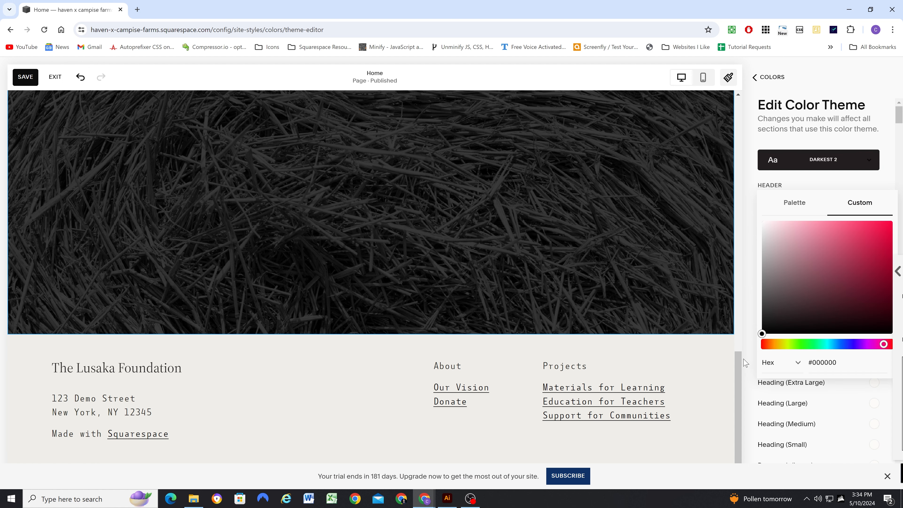
click(896, 169)
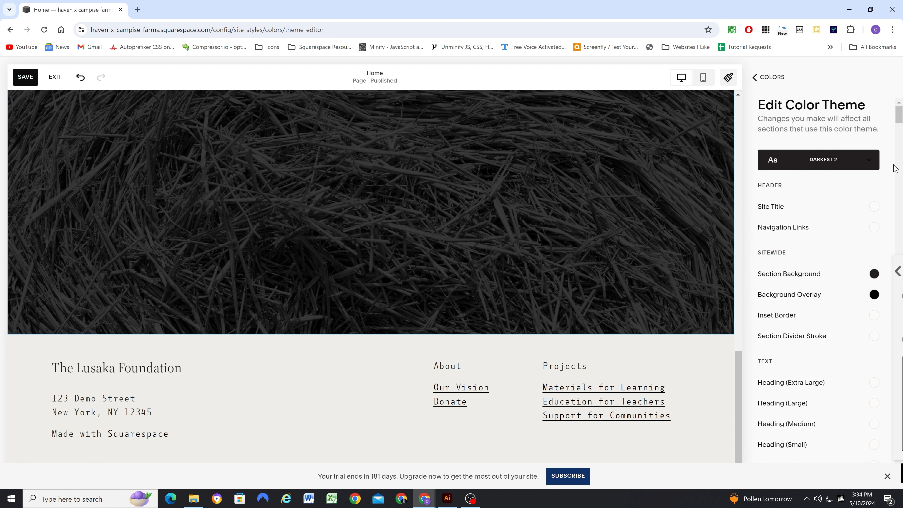
click(763, 79)
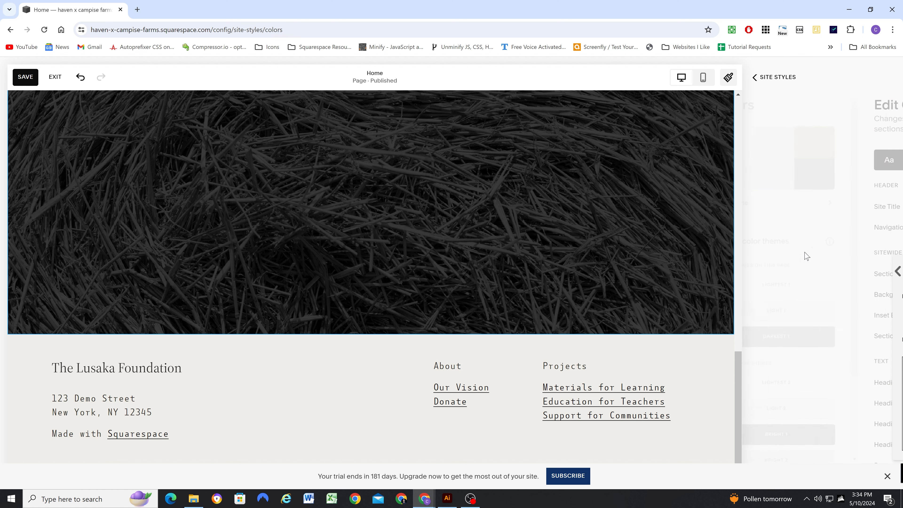
click(53, 77)
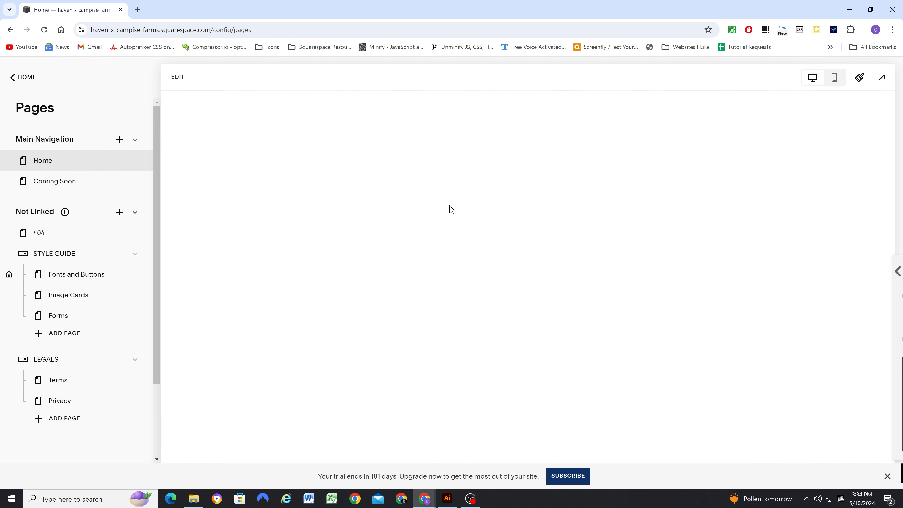
Reopen the Home page for editing and set the grass section's background overlay opacity to 62%
scroll(512, 246, down, 20)
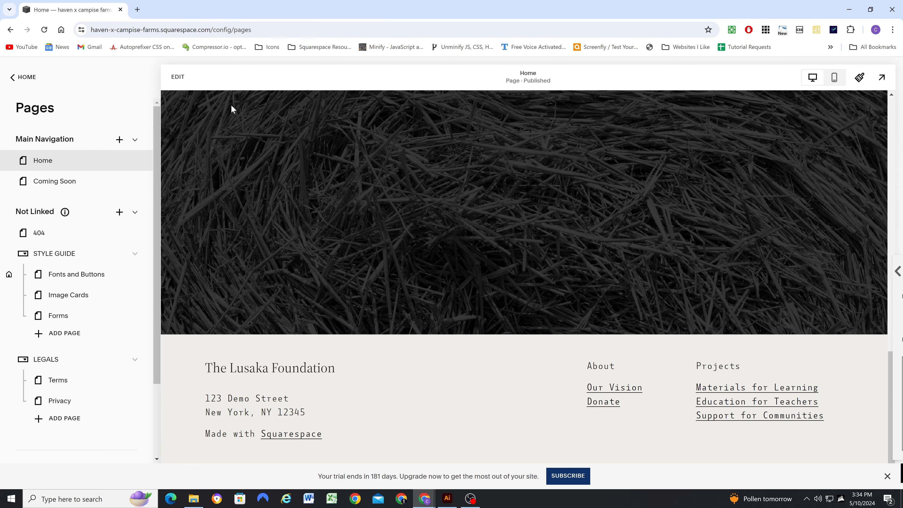
click(178, 77)
scroll(626, 203, down, 8)
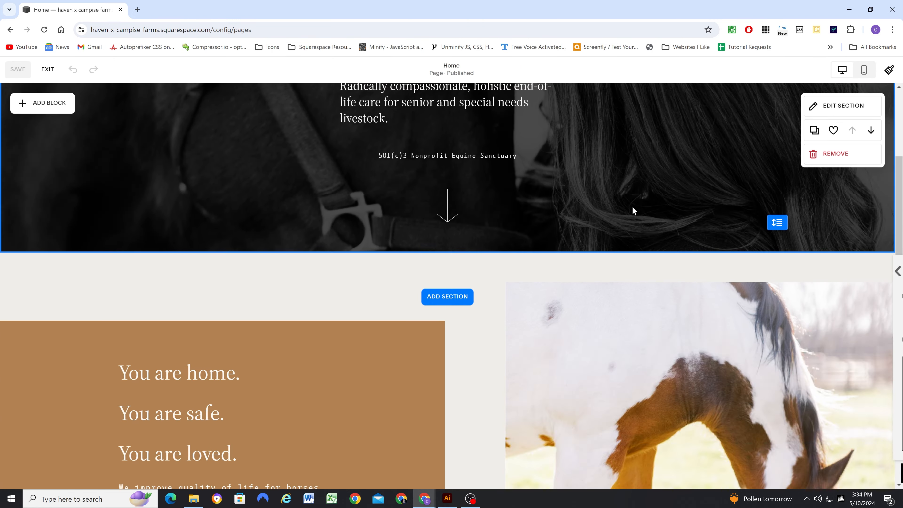
scroll(631, 208, down, 5)
click(824, 105)
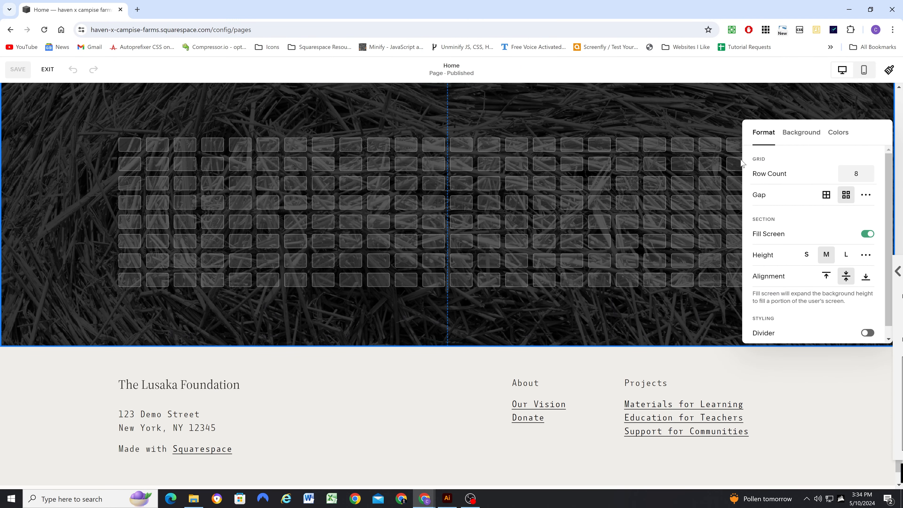
click(811, 134)
scroll(833, 270, down, 1)
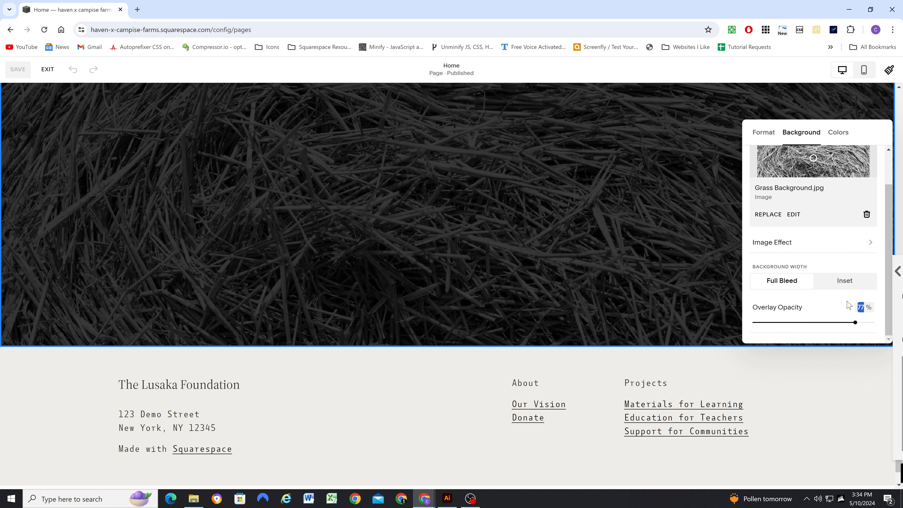
text(62)
click(523, 224)
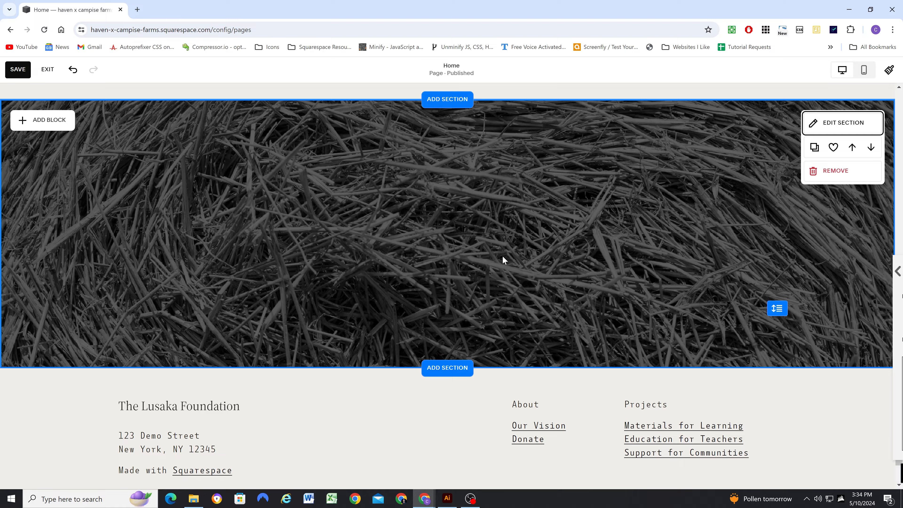
Switch to the Illustrator mockup and select the hero image group to inspect its overlay
scroll(480, 249, up, 2)
click(447, 498)
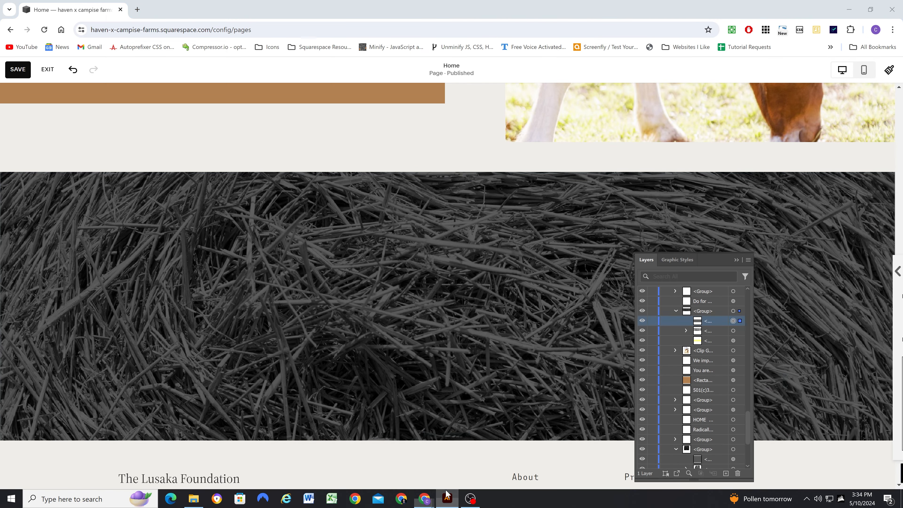
scroll(453, 224, up, 1)
click(453, 223)
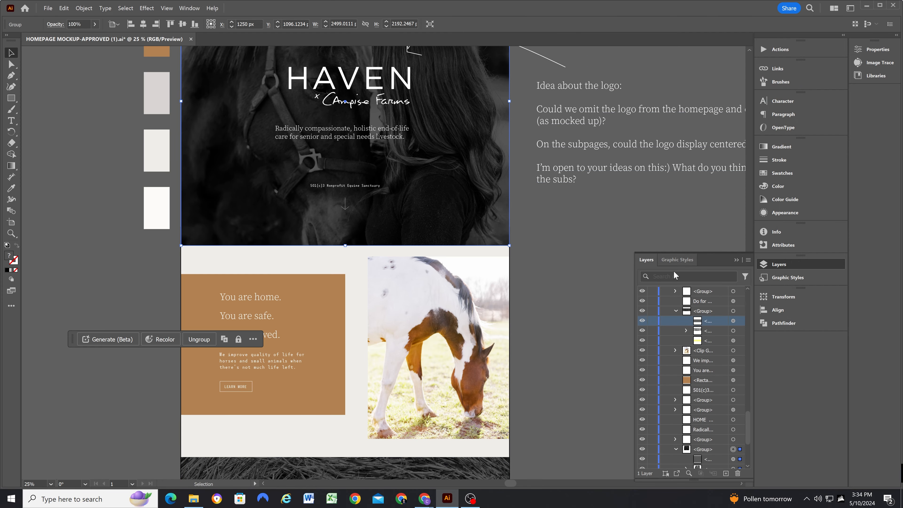
Select the dark overlay rectangle inside the hero image group to check its opacity
scroll(720, 402, down, 3)
click(723, 372)
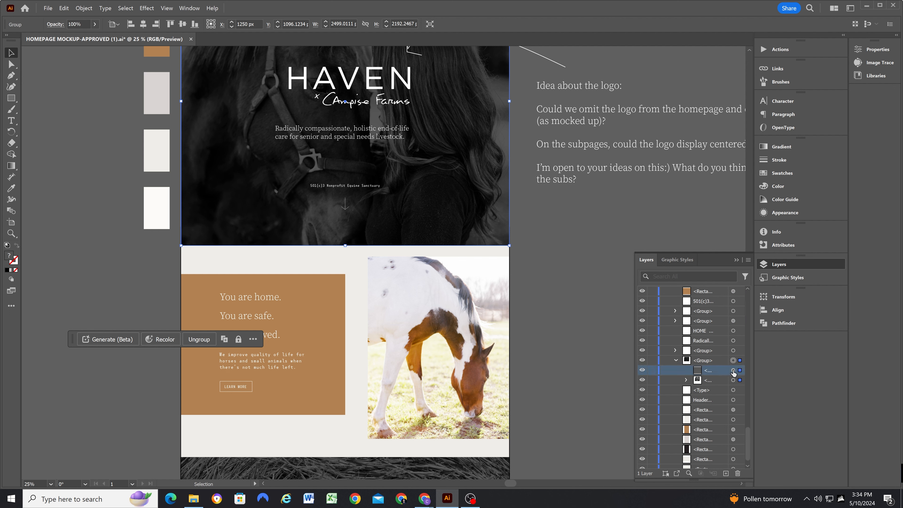
click(733, 370)
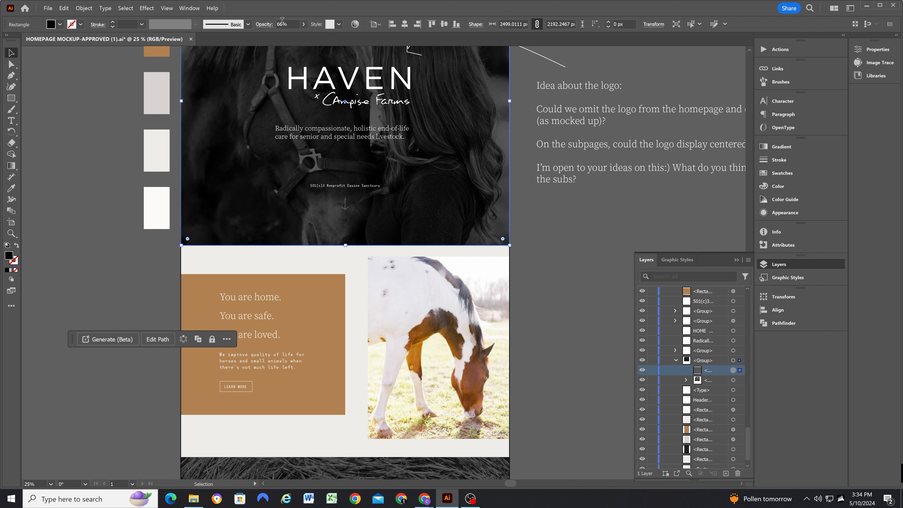
Switch to the Squarespace editor and set the hero section's background overlay opacity to 66%
click(863, 5)
scroll(293, 140, up, 15)
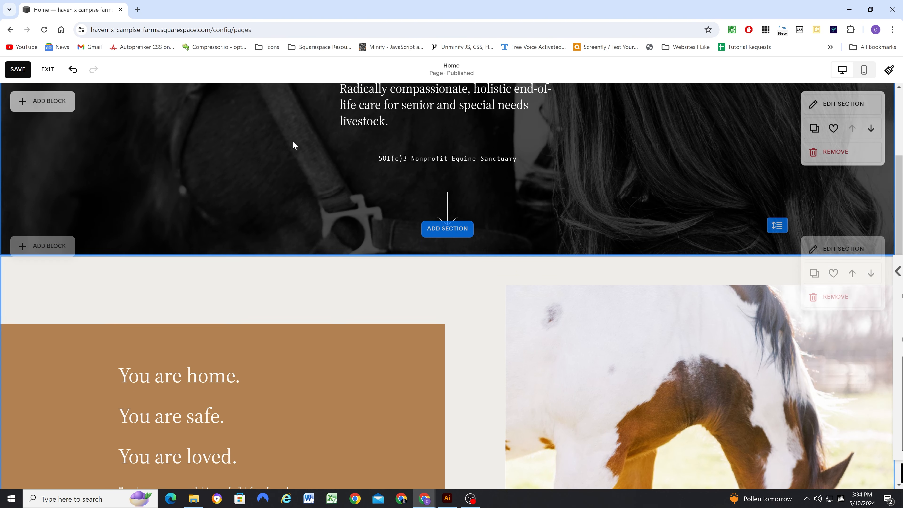
click(832, 169)
click(801, 190)
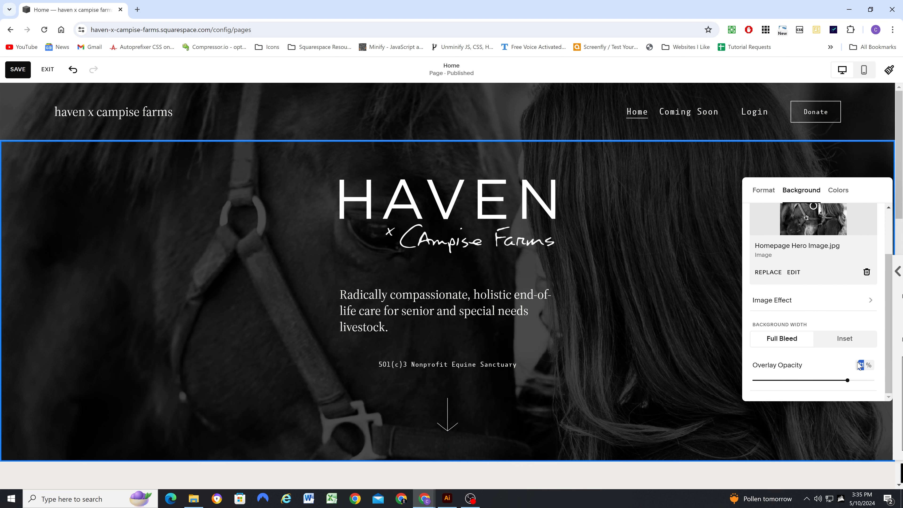
text(66)
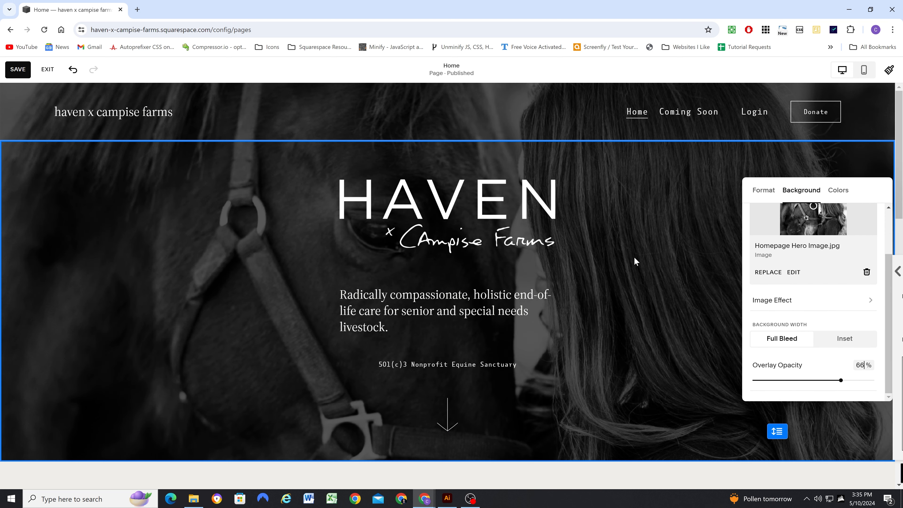
click(669, 236)
Switch to Illustrator and copy the hay section's heading "Do for one what you wish you could do for all."
scroll(661, 259, down, 15)
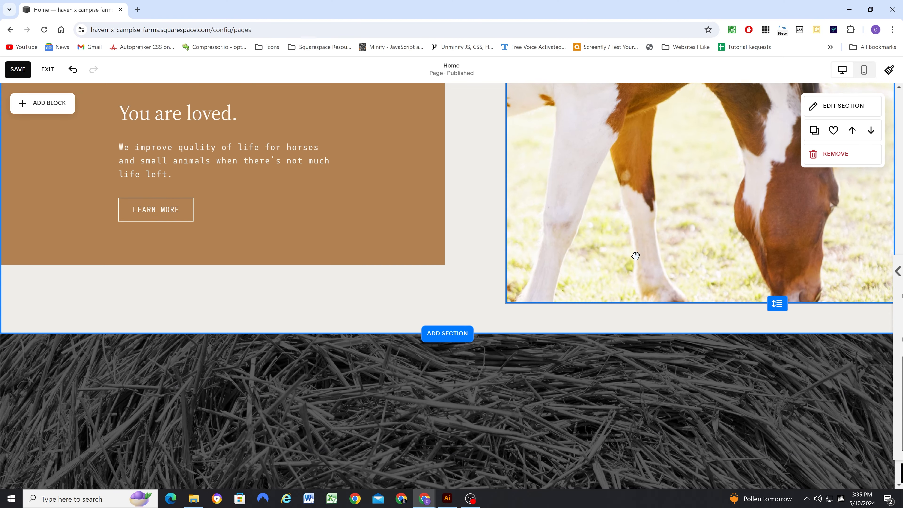
scroll(337, 212, down, 3)
scroll(347, 244, up, 2)
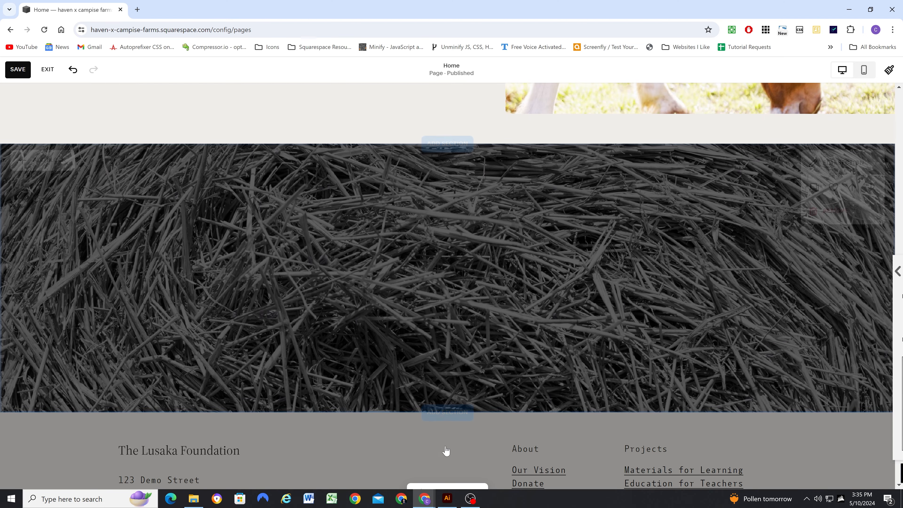
key(alt+Tab)
scroll(314, 309, down, 4)
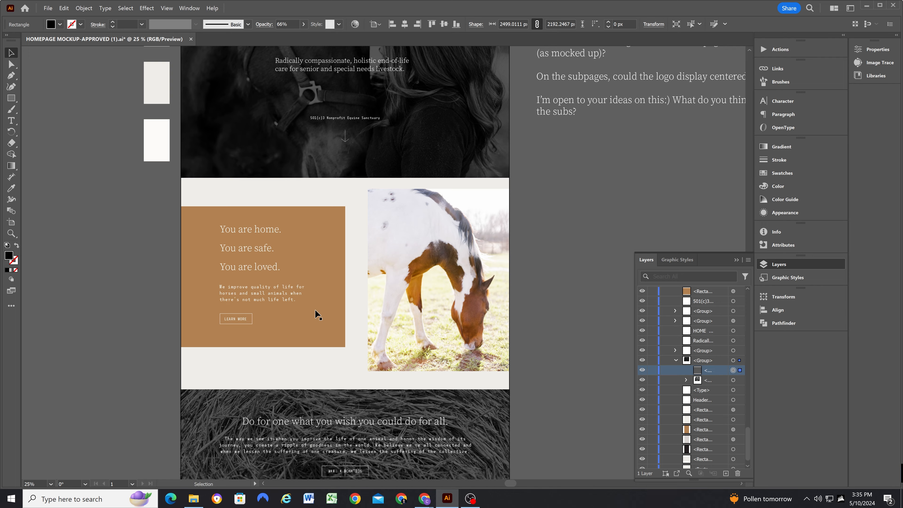
click(298, 356)
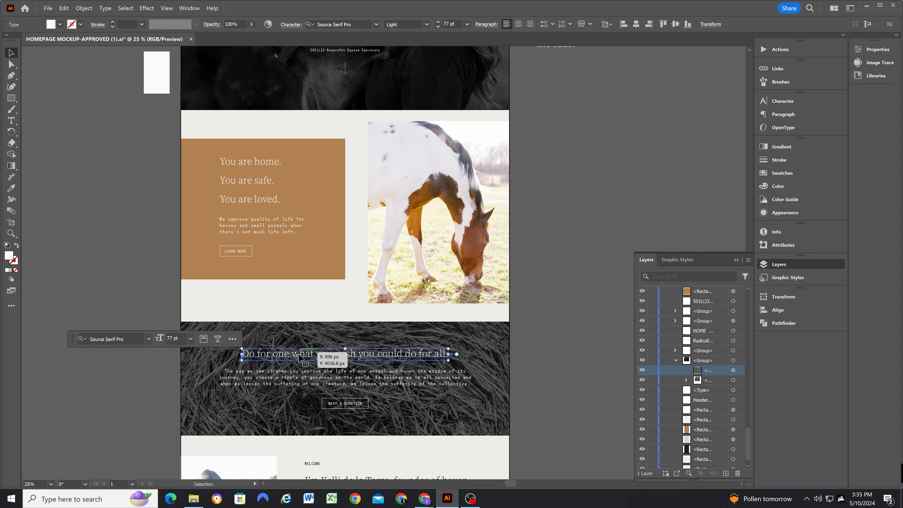
click(286, 352)
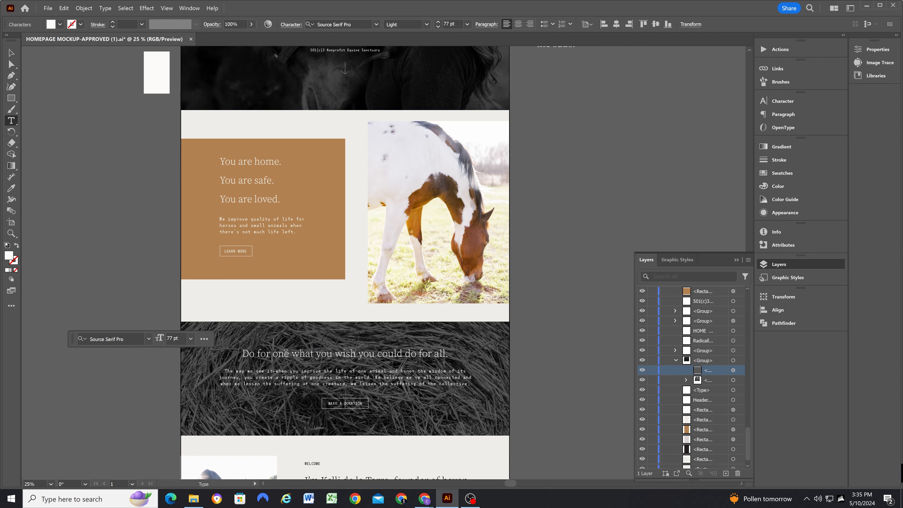
key(ctrl+a)
key(ctrl+c)
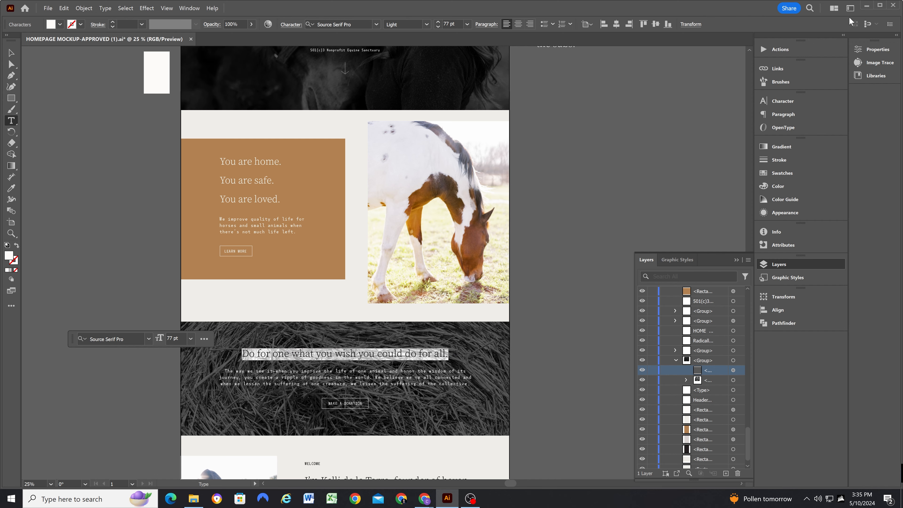
Switch to Squarespace, add a wide text block across the hay section and paste the copied heading into it
click(867, 7)
click(43, 166)
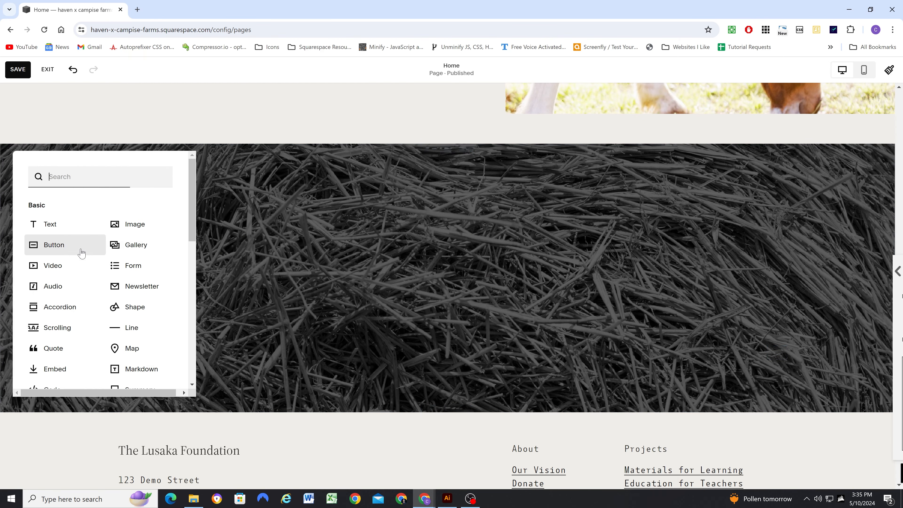
click(71, 231)
drag(278, 220, 796, 210)
click(454, 227)
key(ctrl+v)
Format the pasted line as Heading 2 and centre-align it
key(ctrl+a)
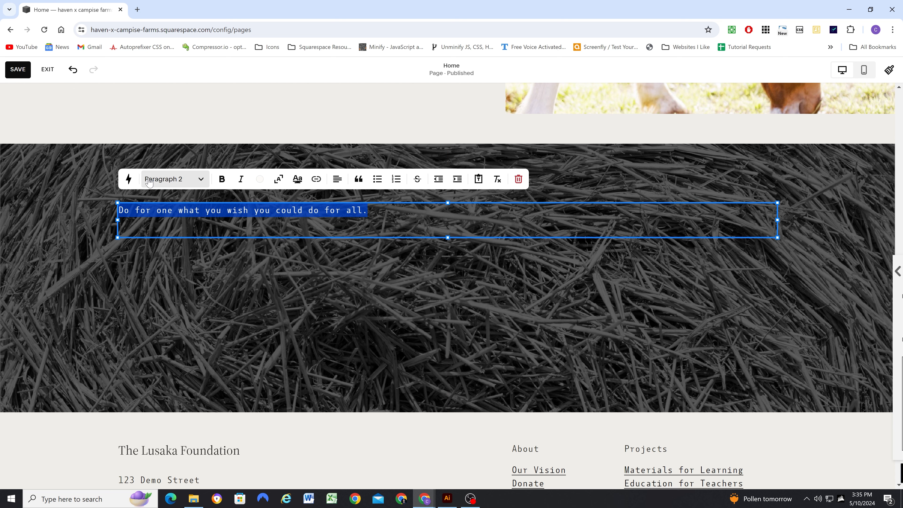
click(157, 179)
click(200, 224)
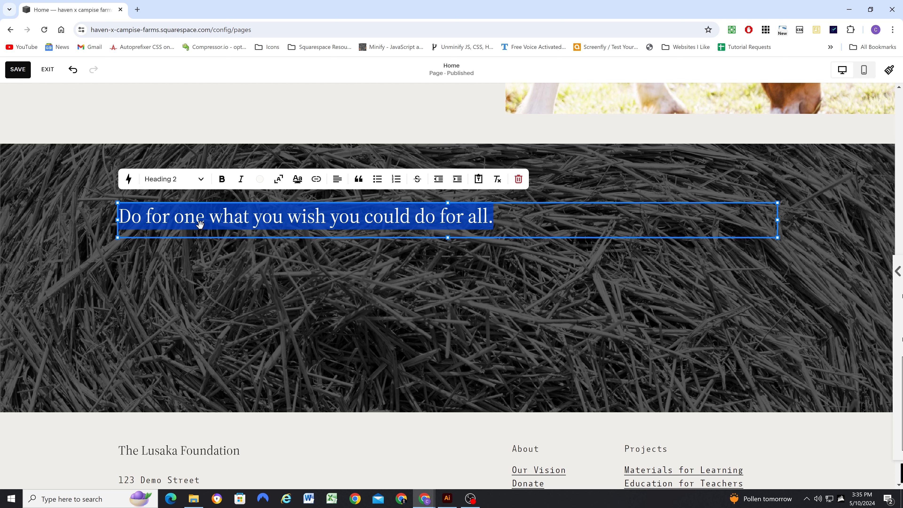
click(338, 179)
click(330, 202)
click(397, 288)
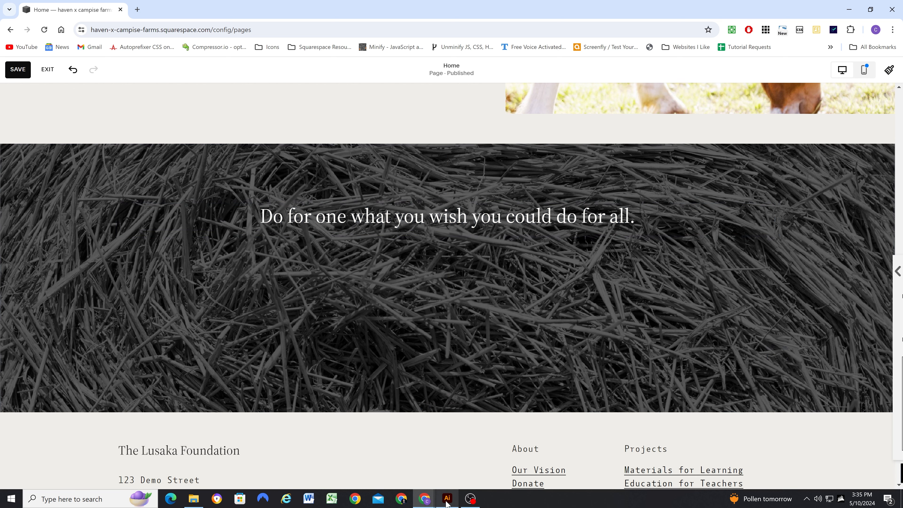
Switch to Illustrator and copy the whole paragraph below the hay section's heading
click(447, 499)
scroll(339, 235, down, 2)
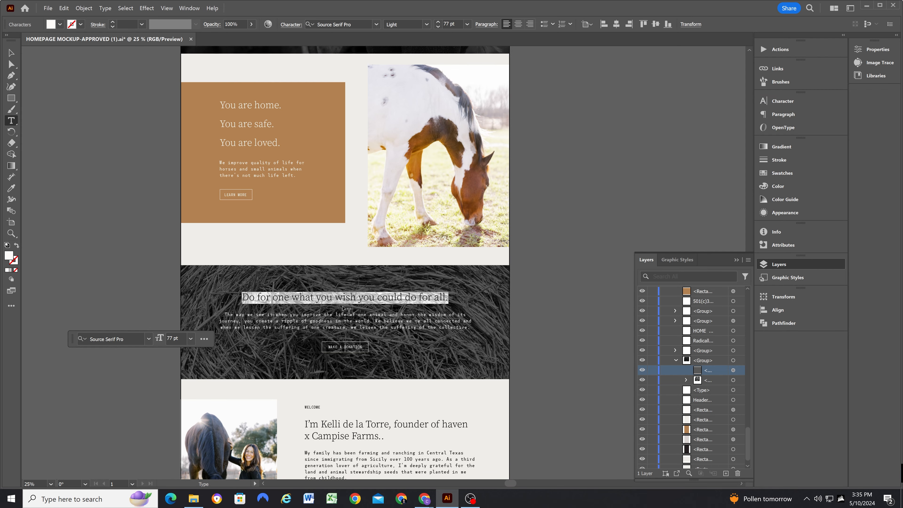
click(321, 318)
key(ctrl+a)
key(ctrl+c)
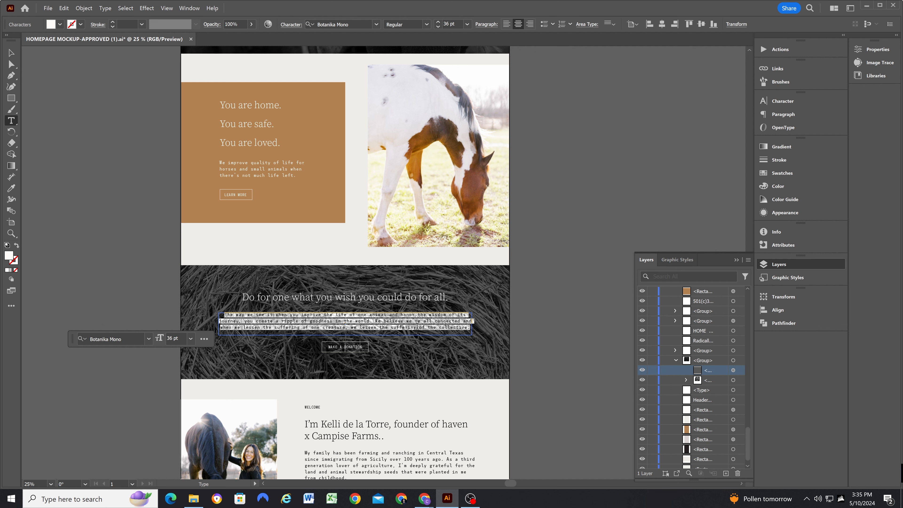
Switch to Squarespace, paste the paragraph below the heading in the same text block and centre-align it
click(868, 10)
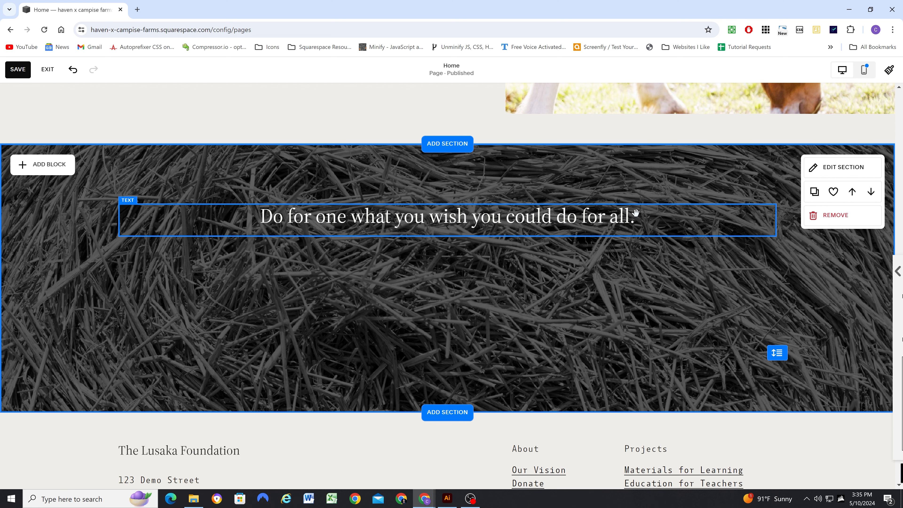
double_click(643, 218)
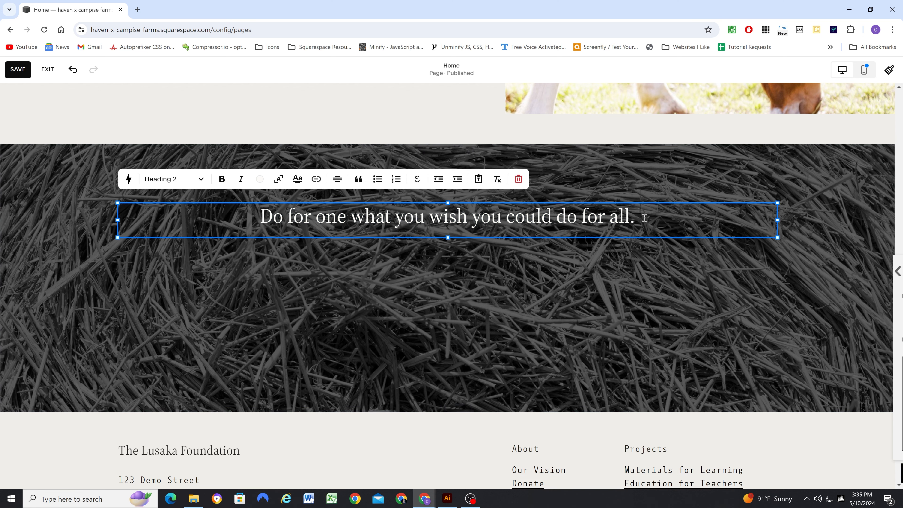
key(ctrl+v)
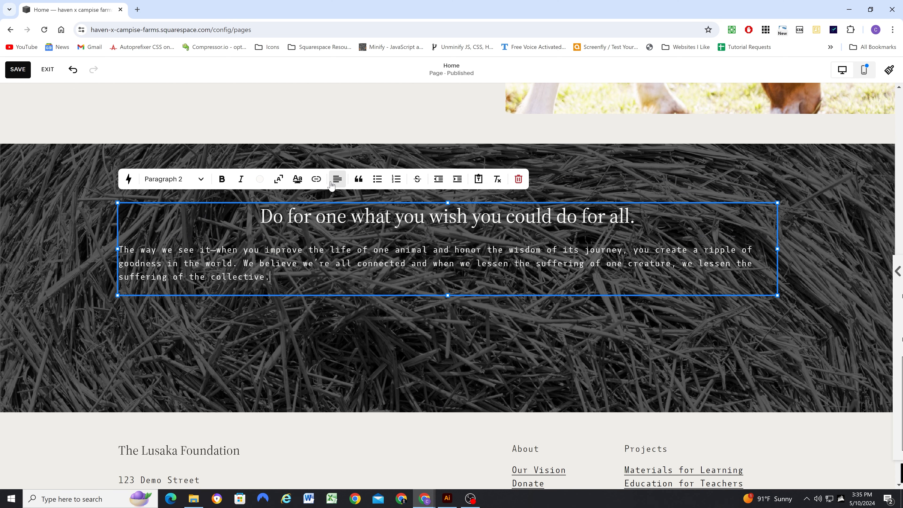
click(332, 182)
click(329, 203)
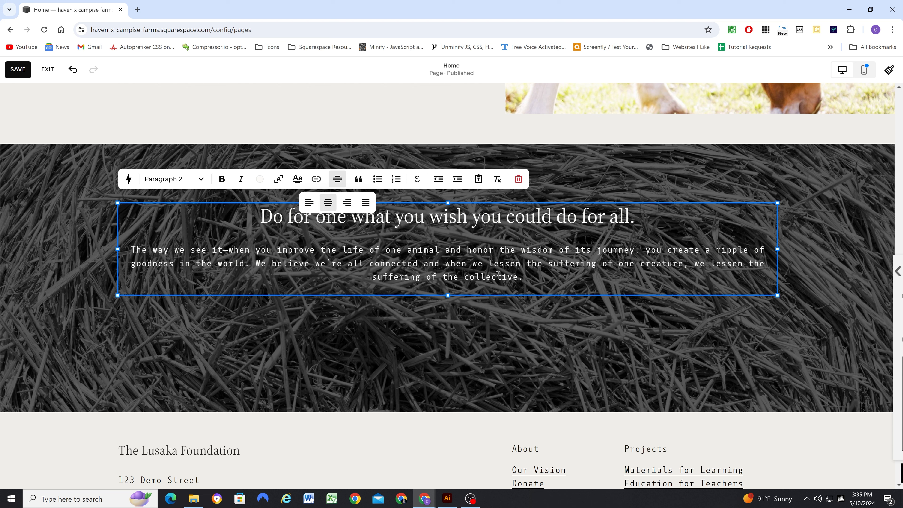
key(Escape)
Make the hay section's text block less wide and reposition it in the horizontal centre of the section
click(746, 247)
drag(776, 249, 685, 250)
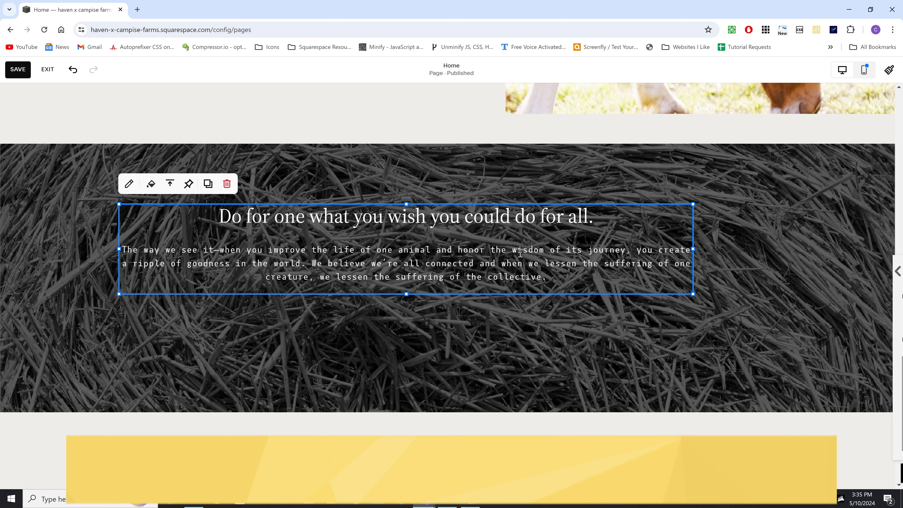
click(475, 309)
drag(464, 250, 533, 253)
click(497, 327)
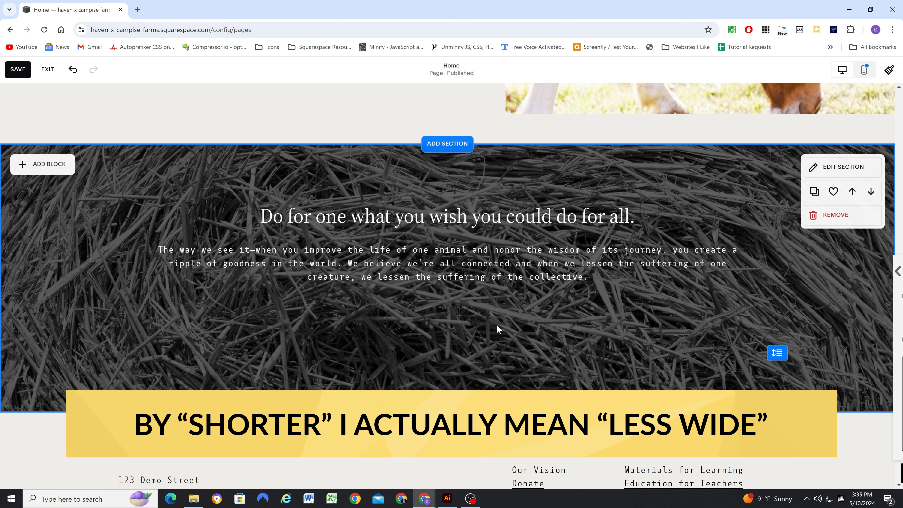
Check the hay section in the Illustrator mockup and add a button block below the paragraph in Squarespace
click(448, 498)
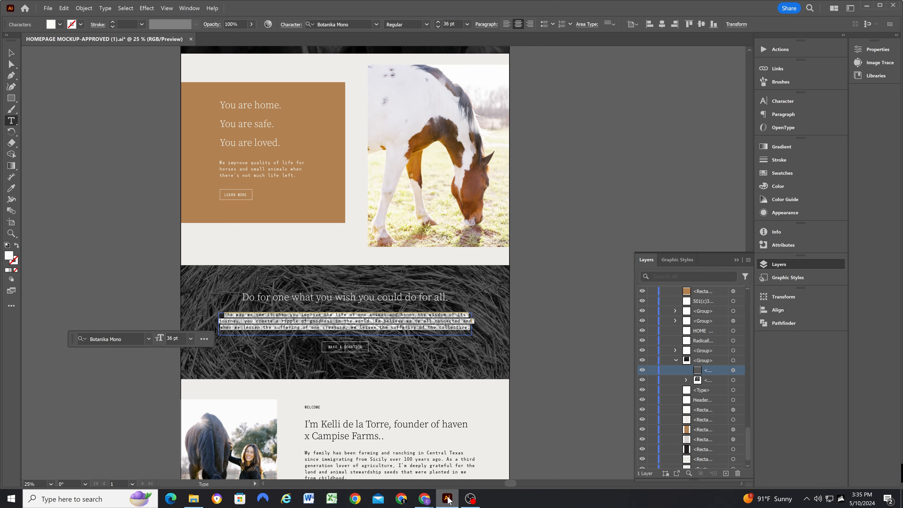
click(447, 498)
scroll(176, 245, down, 1)
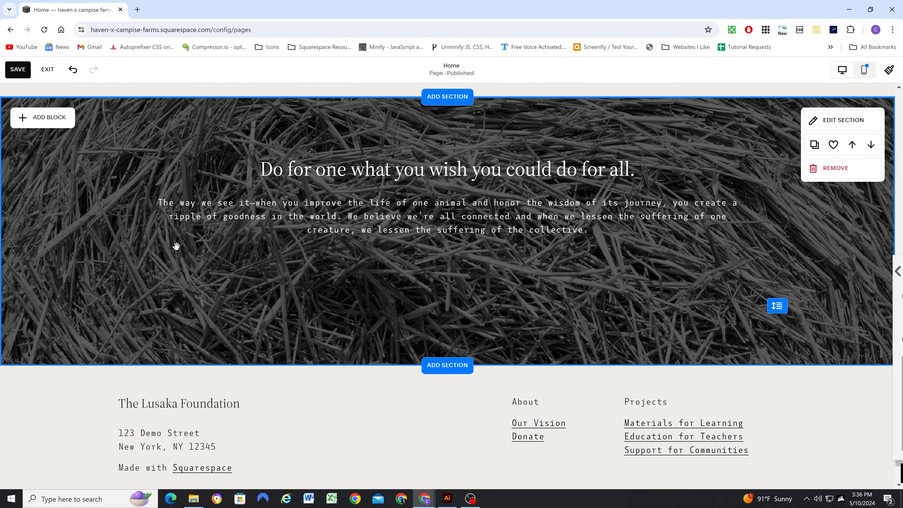
click(42, 118)
drag(50, 216, 357, 299)
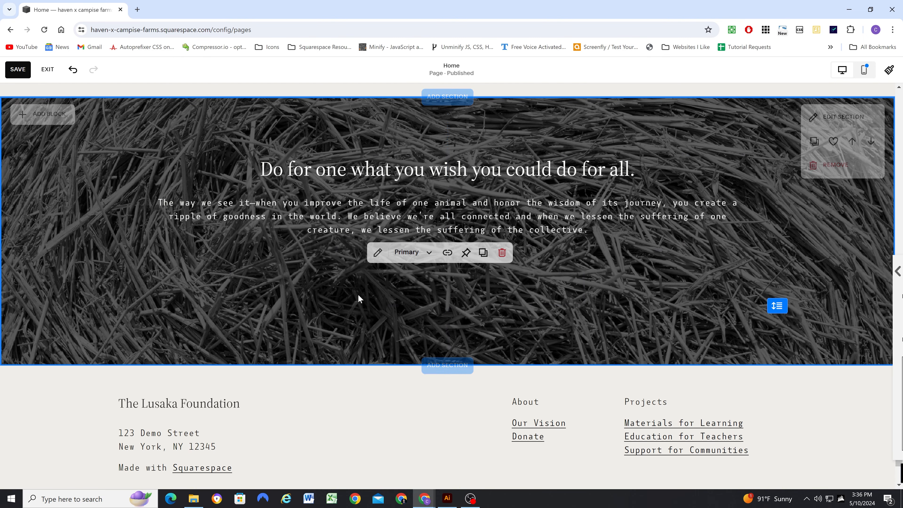
Change the new button's design so that its outline fits the label instead of filling the block
click(378, 252)
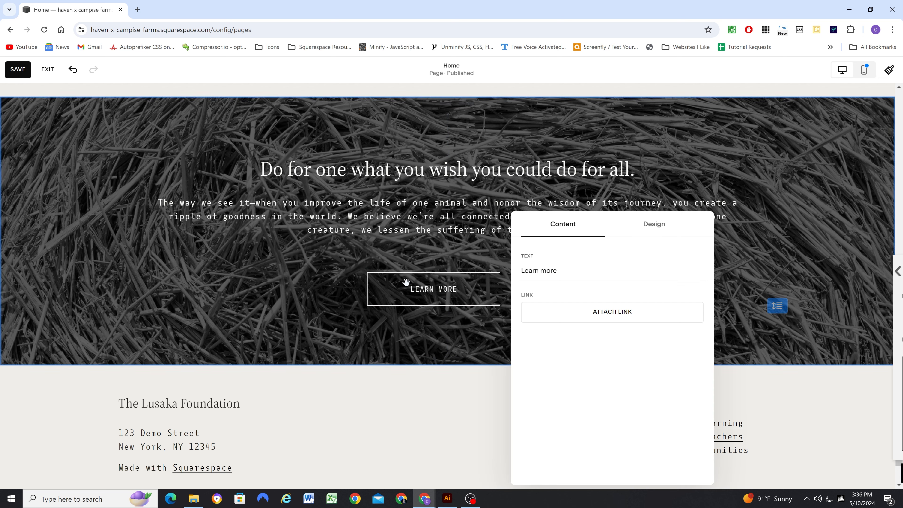
click(654, 224)
click(568, 306)
click(394, 326)
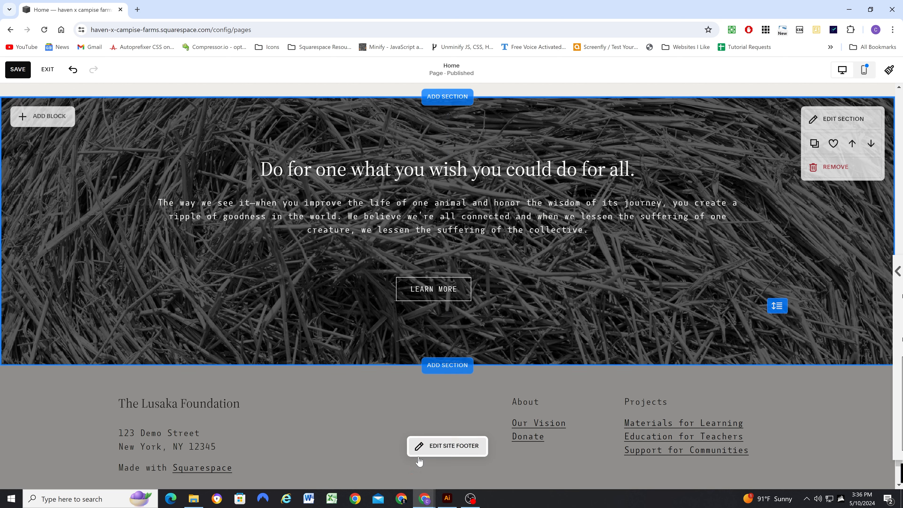
Copy the button label from the Illustrator mockup and set the Squarespace button's text to "MAKE A DONATION"
click(447, 498)
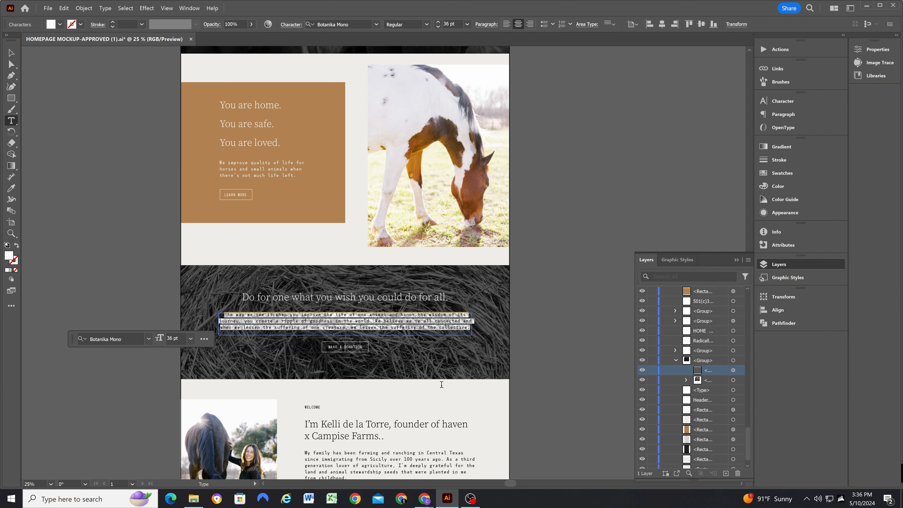
ctrl+click(343, 346)
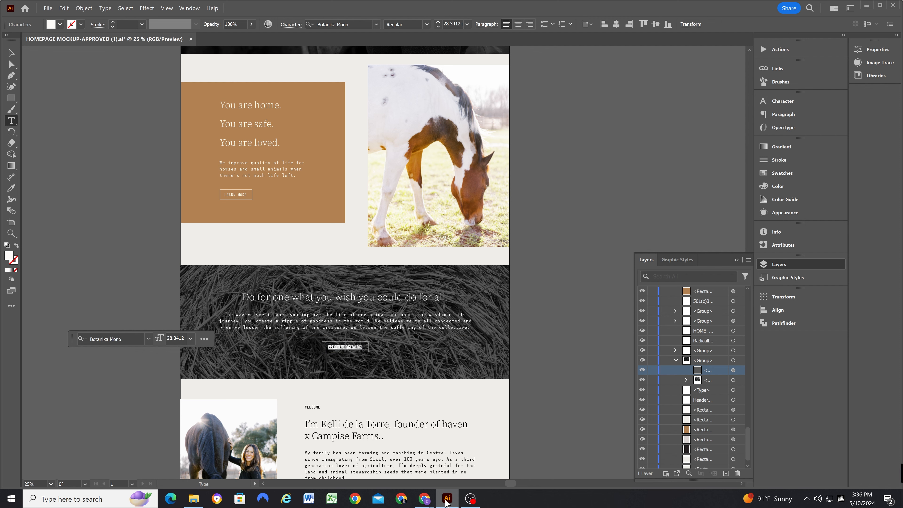
mouse_move(423, 501)
click(458, 443)
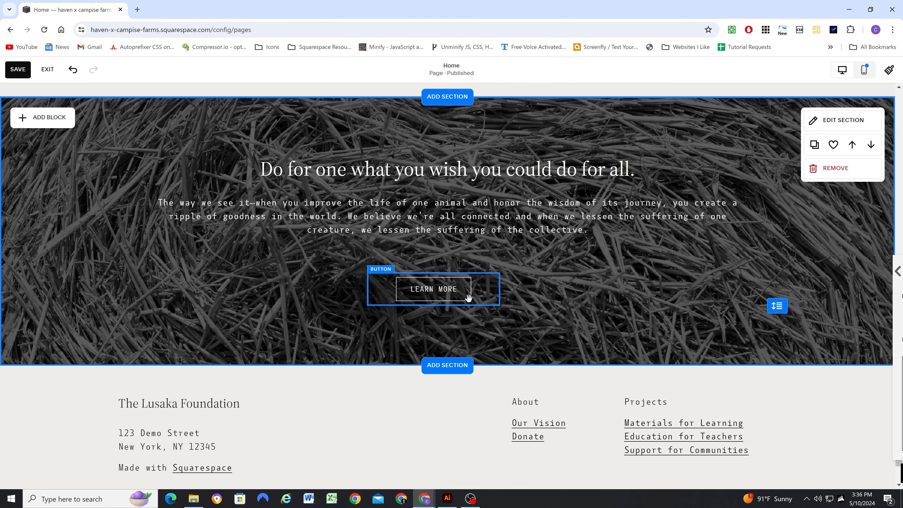
click(447, 290)
key(ctrl+a)
text(MAKE A DONATION)
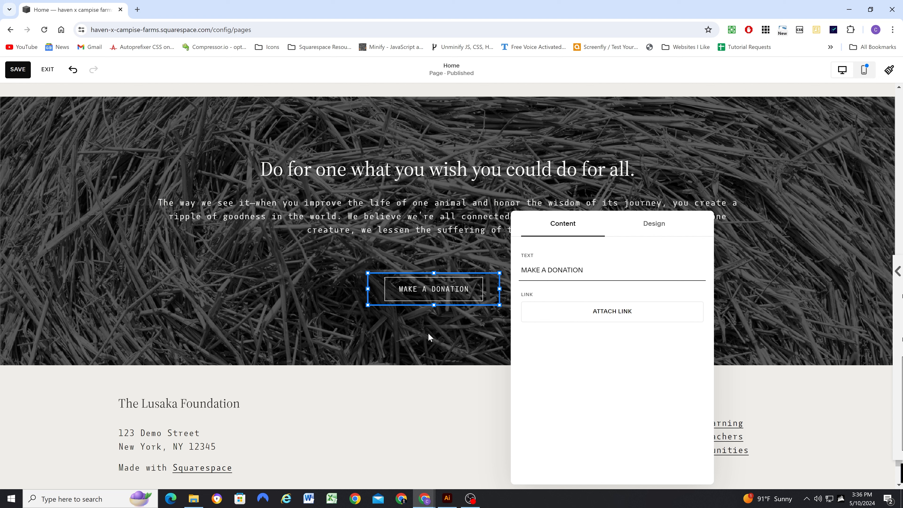
click(429, 334)
Widen the button block on both sides to span the content width so the button sits centred below the paragraph
click(415, 287)
drag(368, 289, 120, 289)
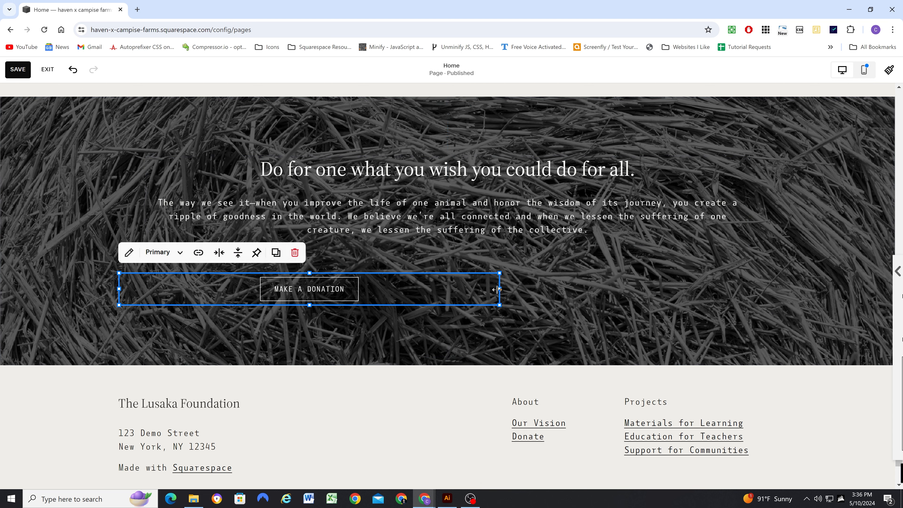
drag(498, 289, 775, 289)
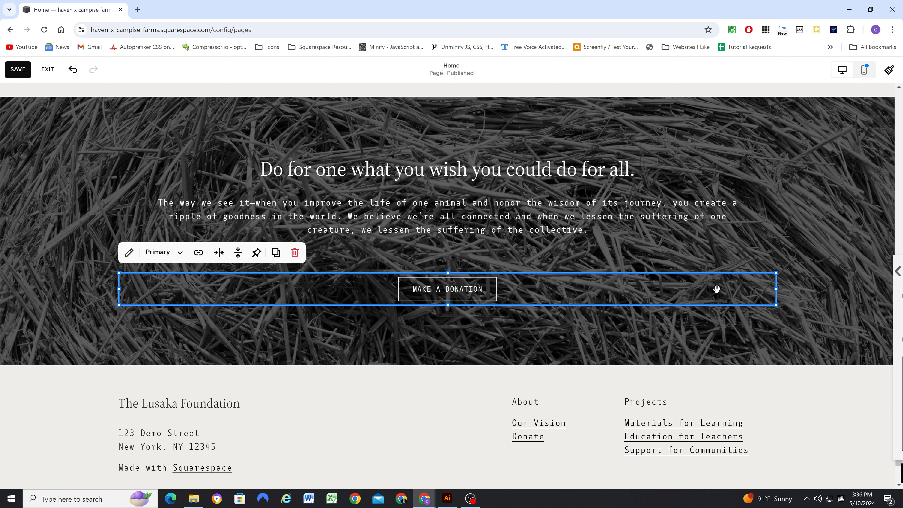
click(496, 313)
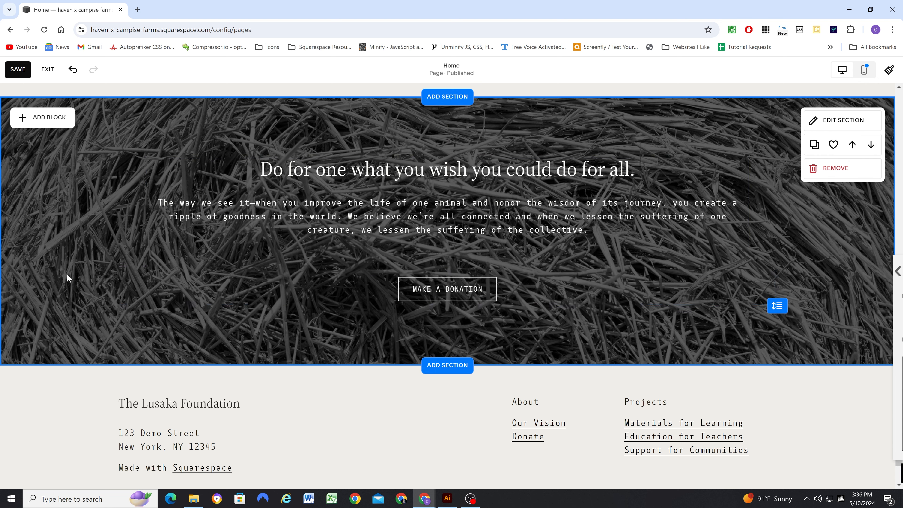
click(716, 290)
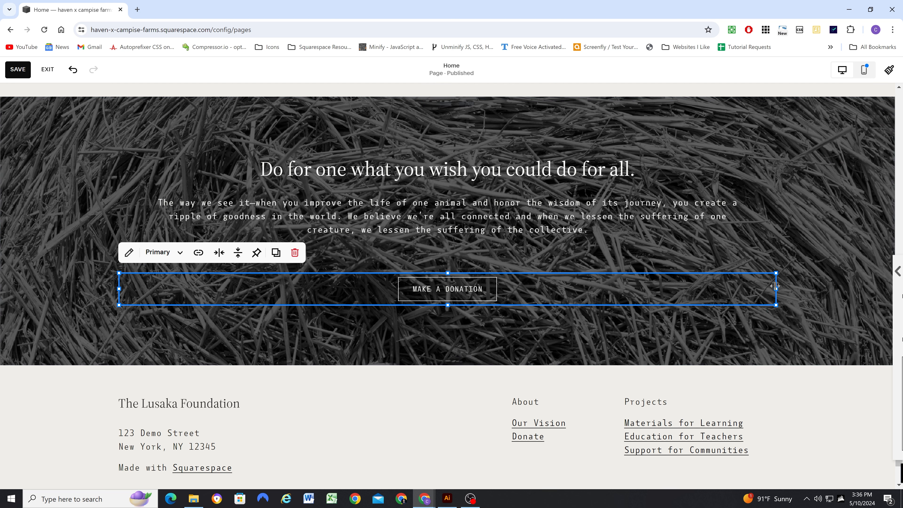
drag(716, 290, 787, 295)
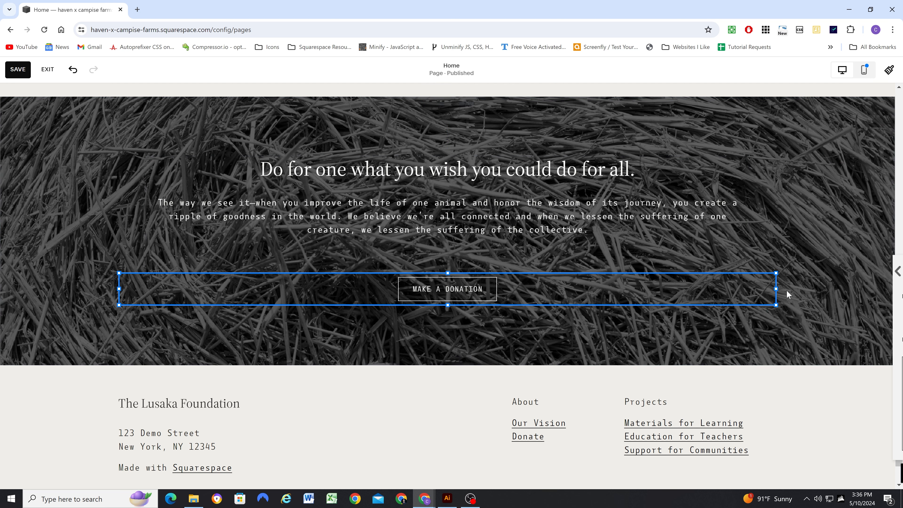
click(541, 336)
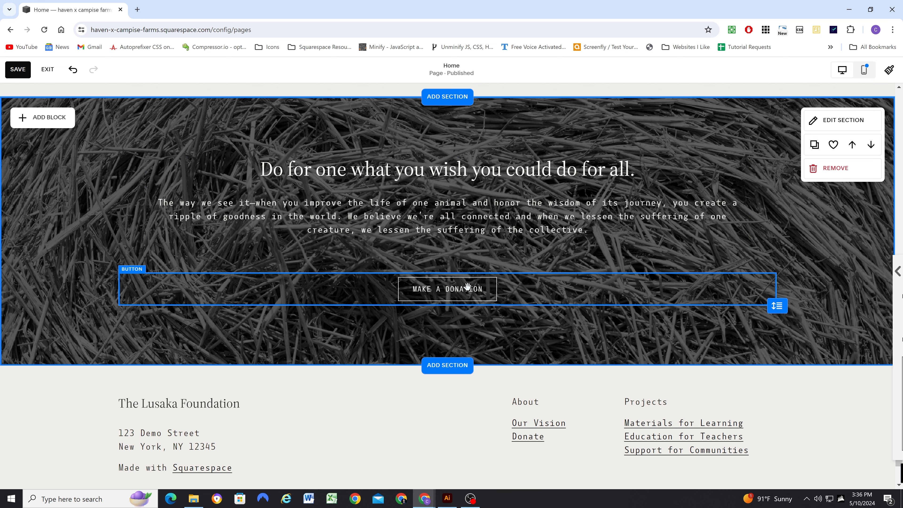
scroll(417, 303, down, 1)
scroll(790, 312, up, 2)
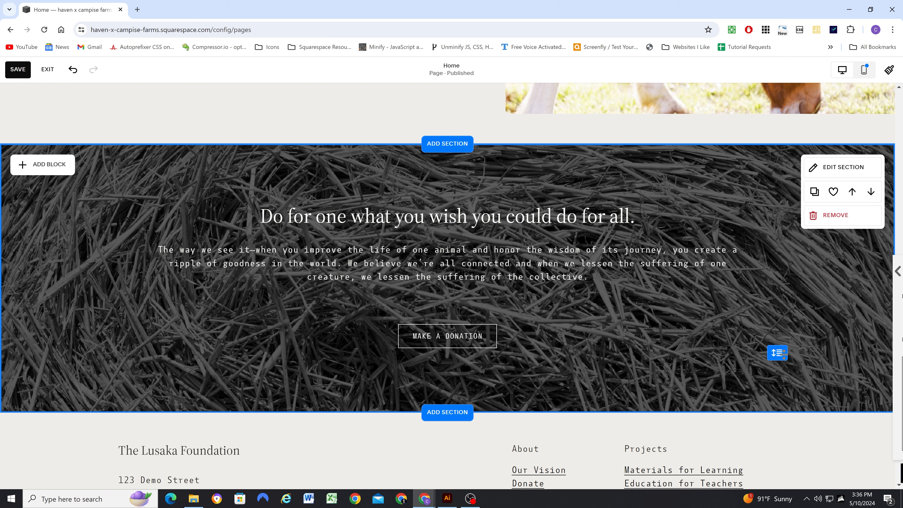
scroll(455, 344, down, 2)
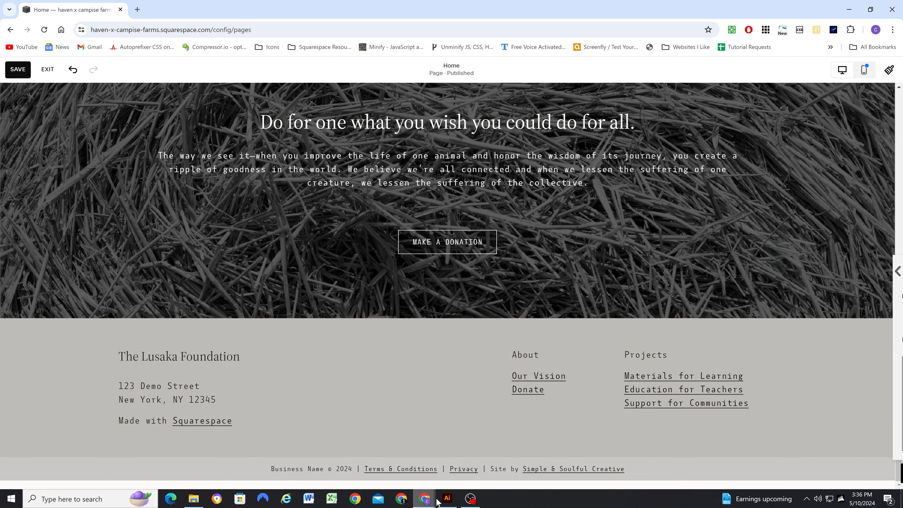
Check the next section in the Illustrator mockup and add a blank section between the hay section and the footer in Squarespace
click(448, 498)
scroll(419, 330, down, 3)
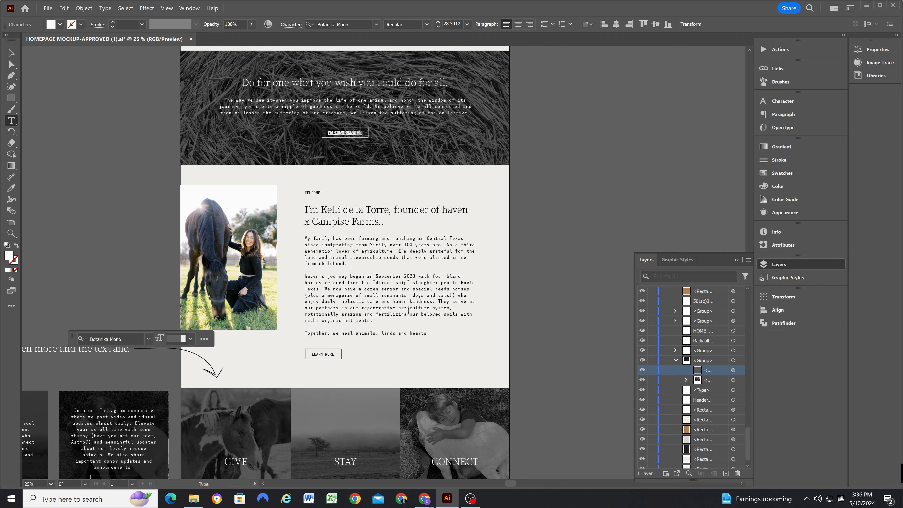
click(425, 499)
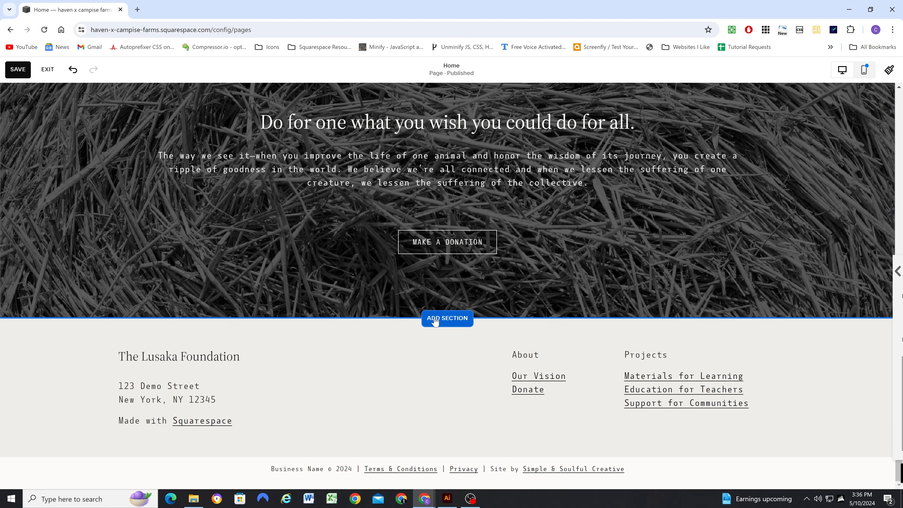
click(435, 320)
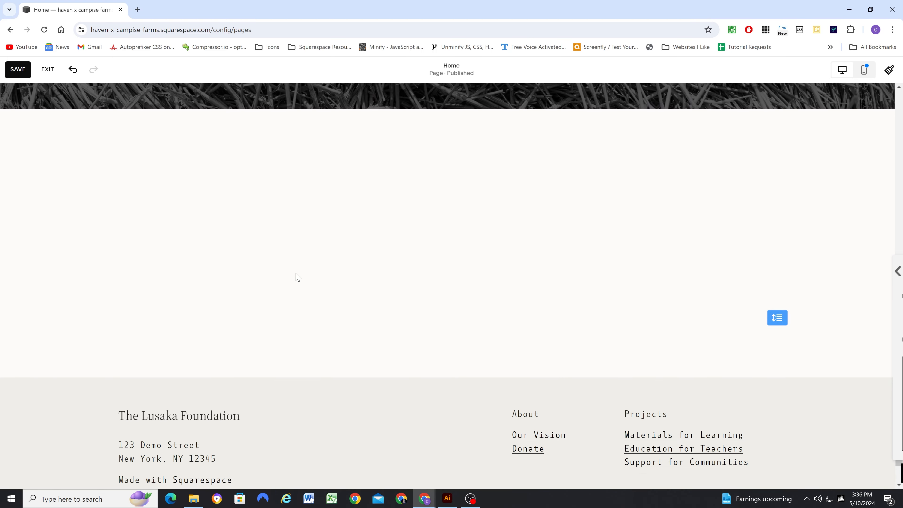
Give the new blank section a light grey colour theme
mouse_move(770, 167)
click(840, 134)
click(838, 159)
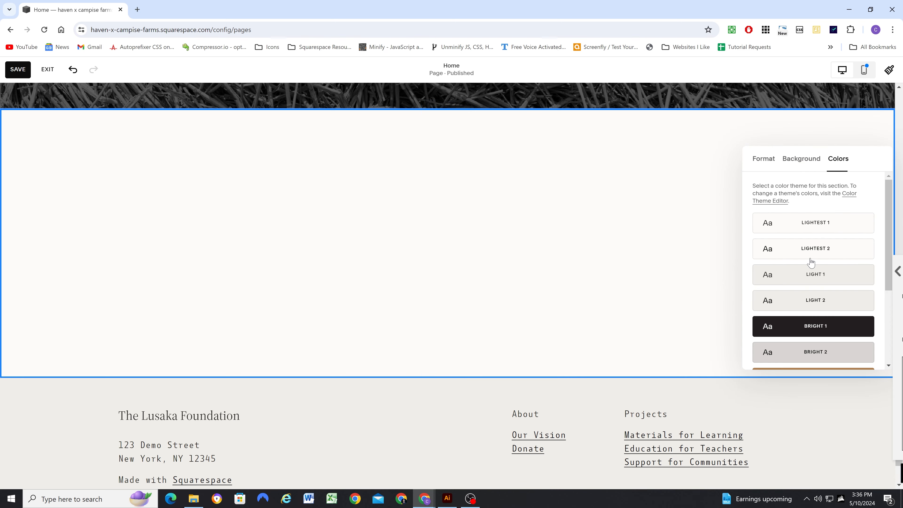
click(346, 237)
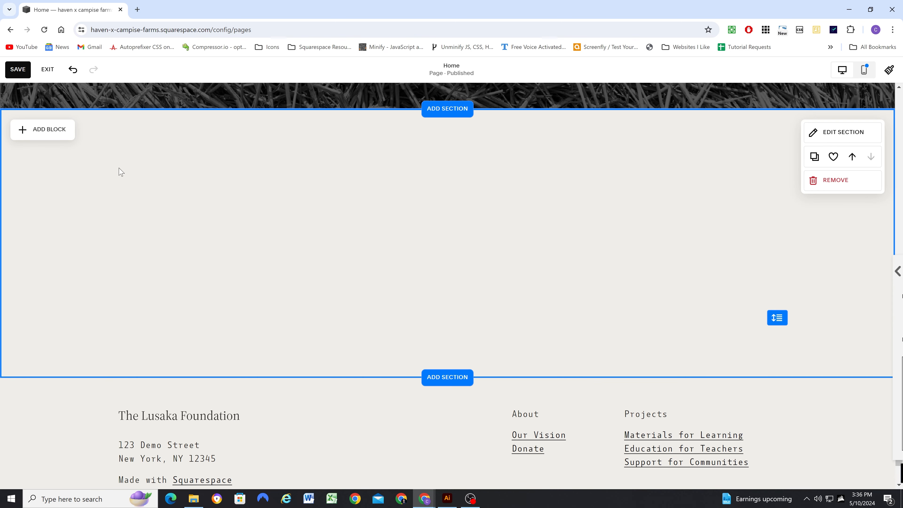
Add an image block to the new section and upload the "Campise Farms" photo from the Haven folder into it
click(40, 129)
click(125, 198)
click(194, 227)
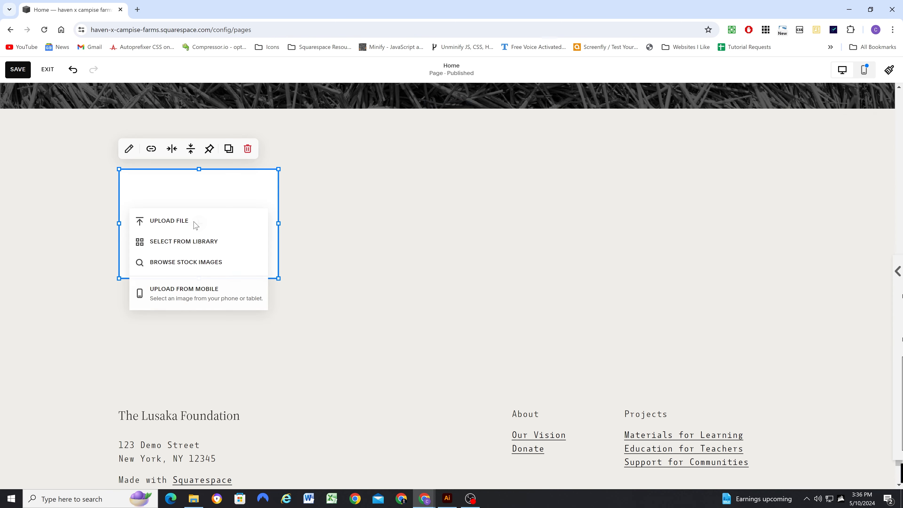
click(194, 227)
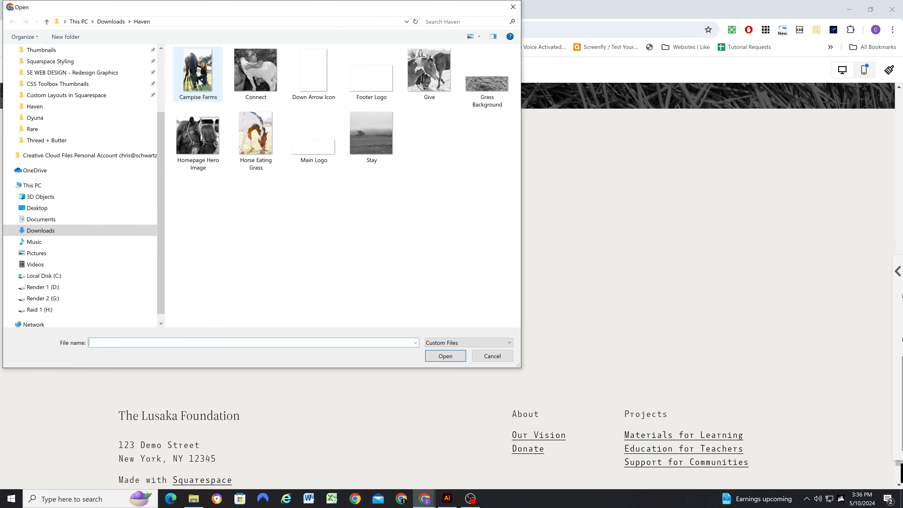
click(445, 356)
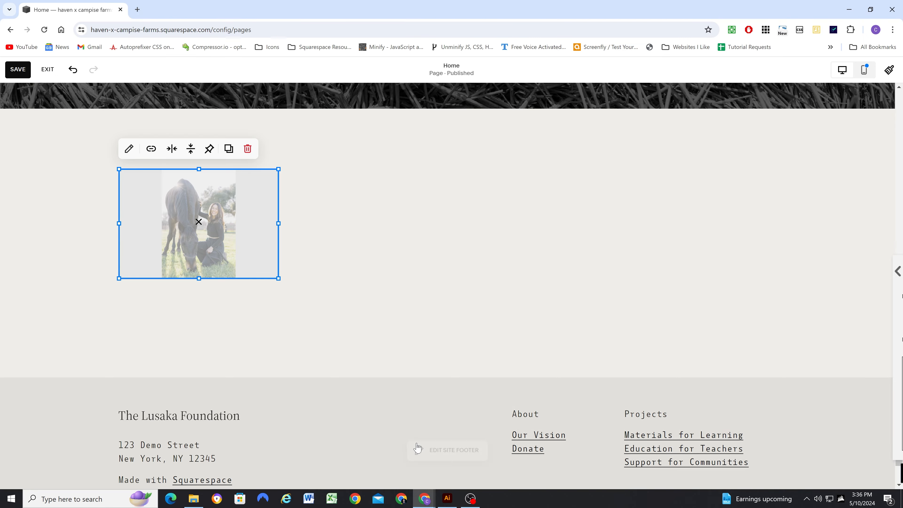
Examine the "WELCOME" label and the body text of the welcome section in the Illustrator mockup
click(447, 498)
key(ctrl+a)
click(313, 192)
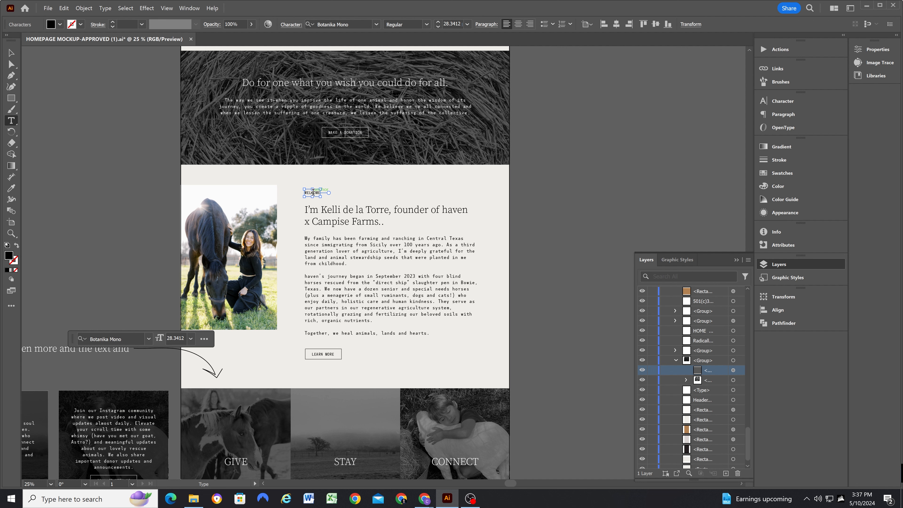
click(320, 255)
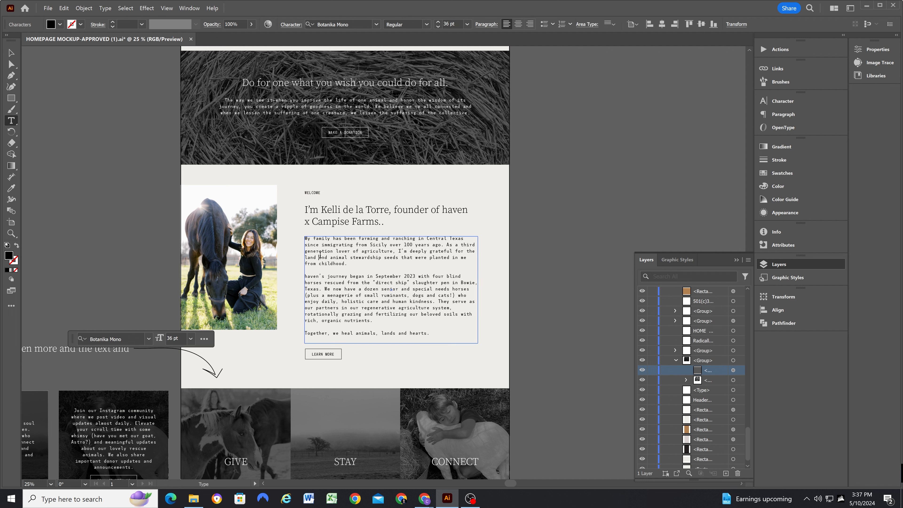
click(316, 191)
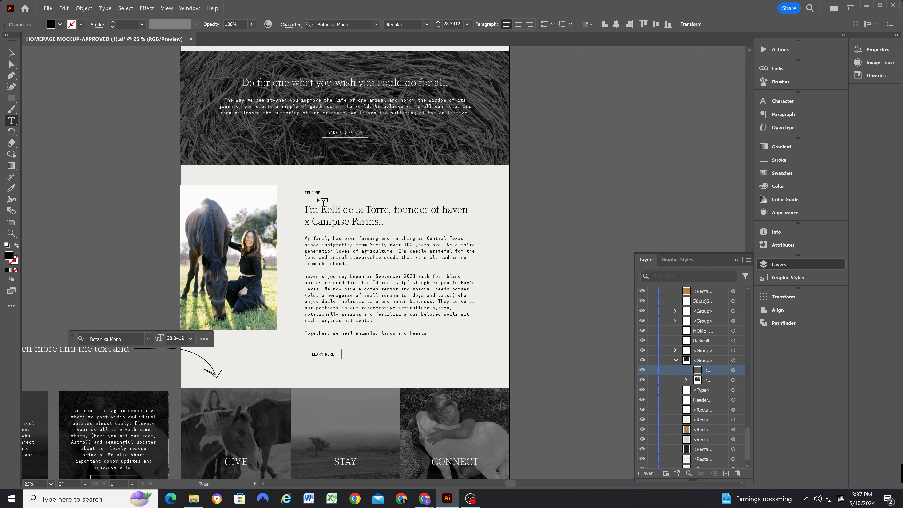
key(Escape)
click(316, 194)
click(318, 245)
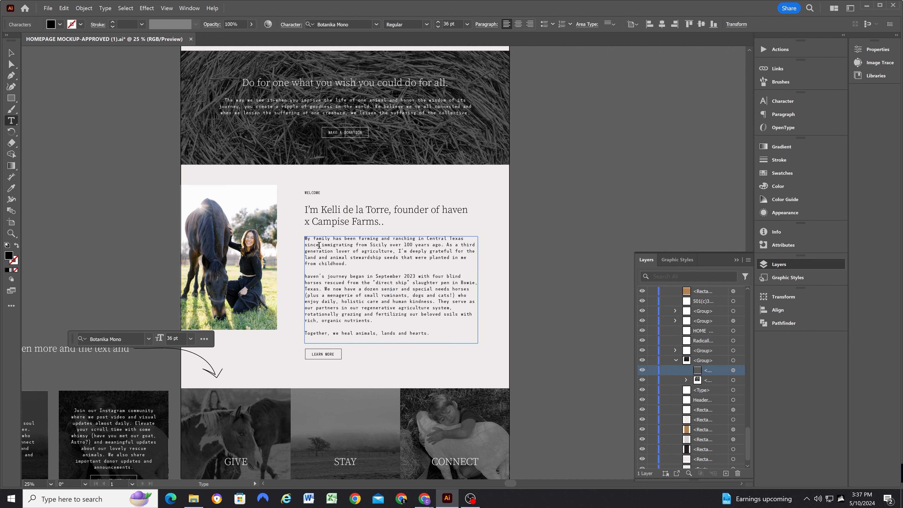
key(ctrl+a)
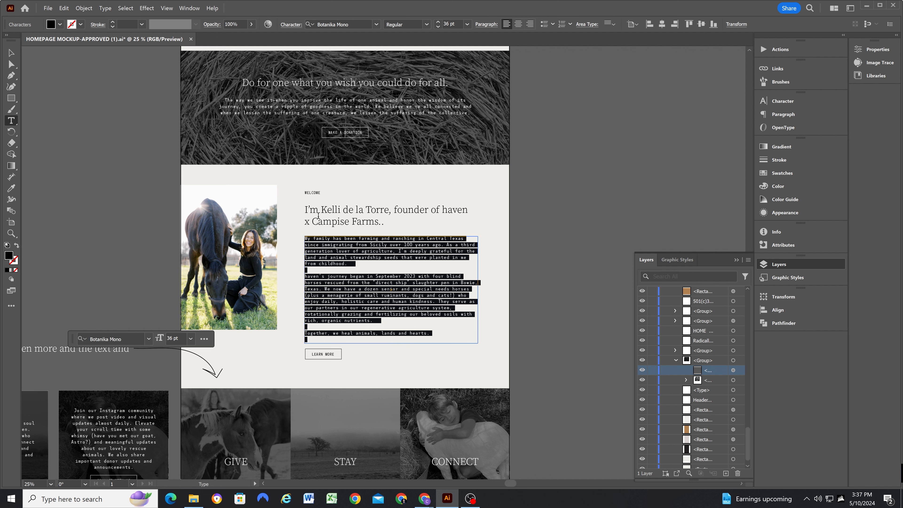
Copy the full founder heading from the mockup's welcome section and switch back to Squarespace
click(318, 215)
key(ctrl+a)
key(ctrl+c)
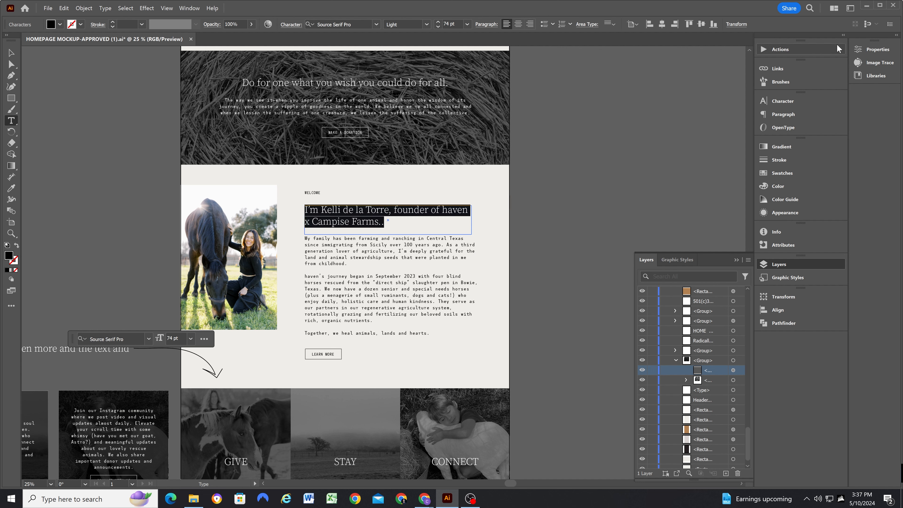
key(alt+Tab)
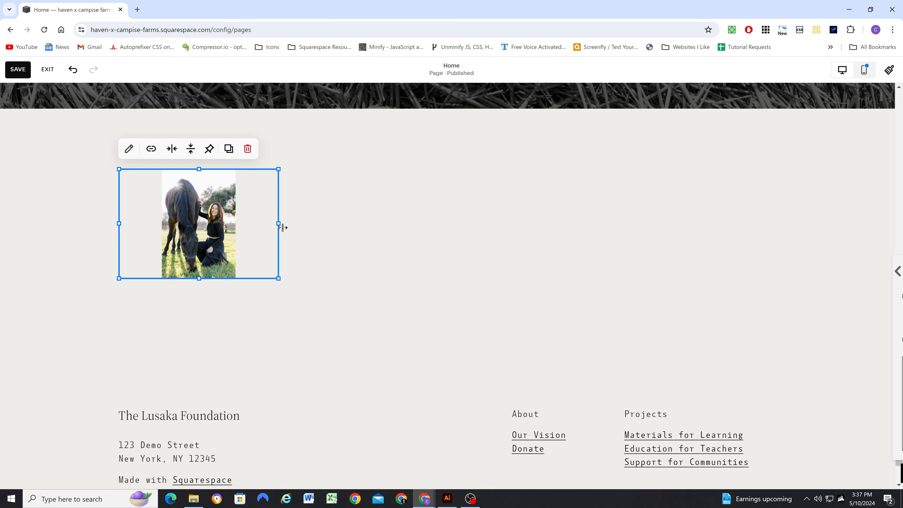
Add a text block reading "WELCOME" beside the photo and format it as Paragraph 3
click(361, 194)
click(59, 128)
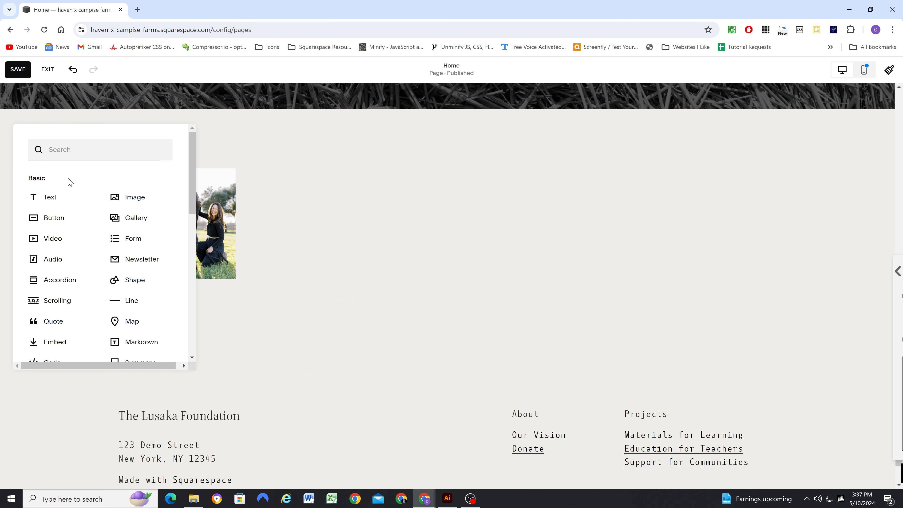
drag(53, 195, 421, 177)
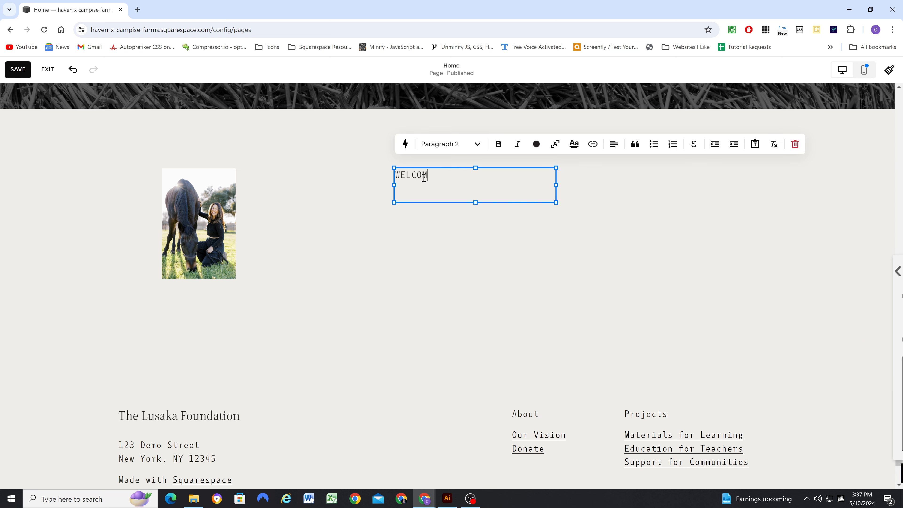
drag(447, 179, 355, 172)
click(390, 149)
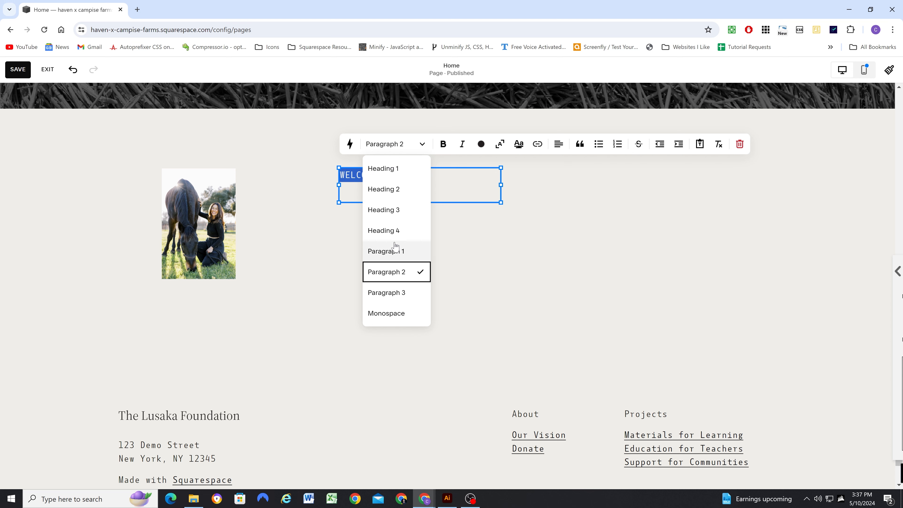
click(404, 293)
click(376, 174)
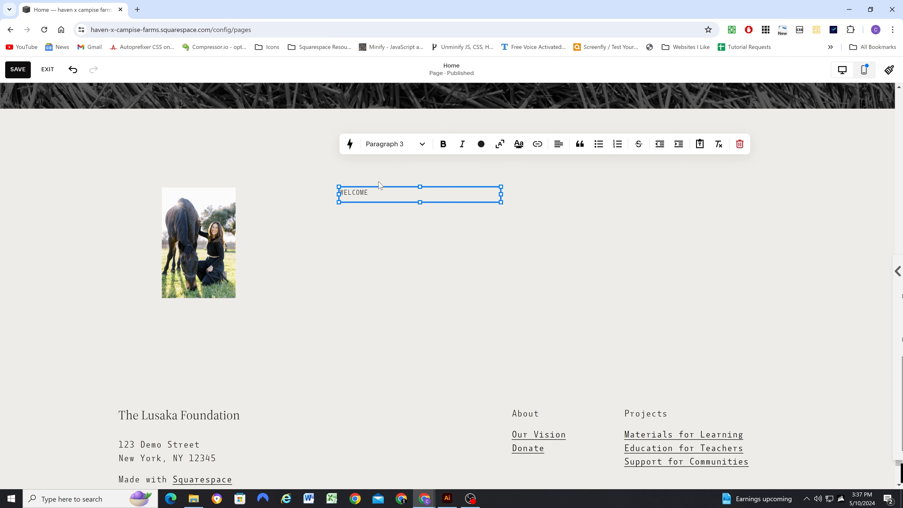
Paste the copied founder heading below "WELCOME" as Heading 3 and widen the text block so the heading fits on two lines
key(Return)
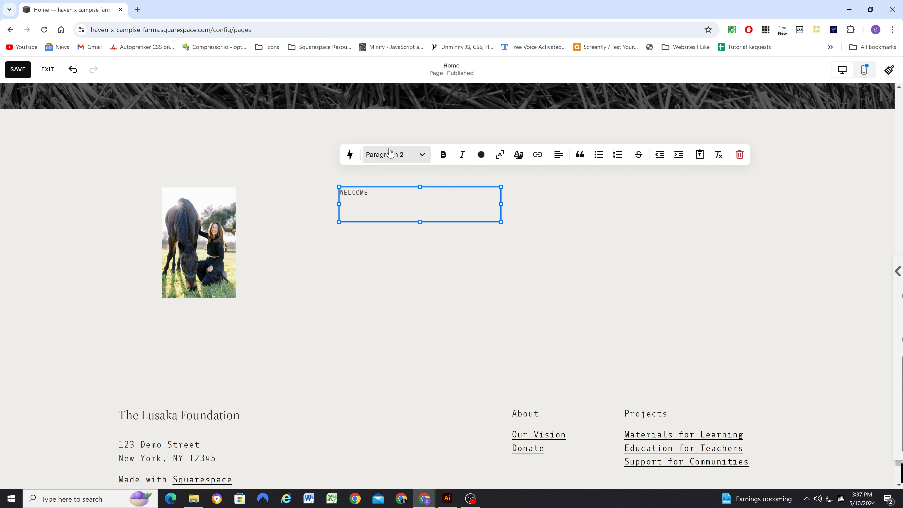
click(388, 154)
click(381, 214)
key(ctrl+v)
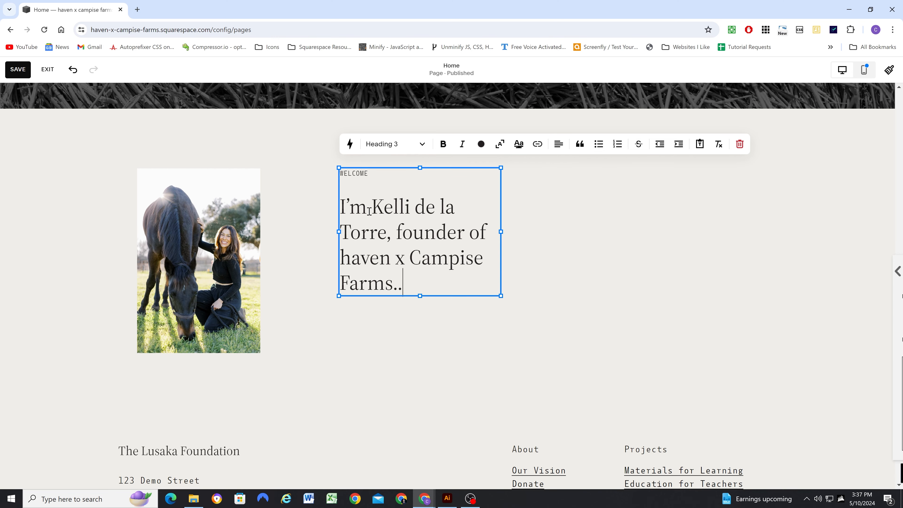
drag(500, 242, 639, 242)
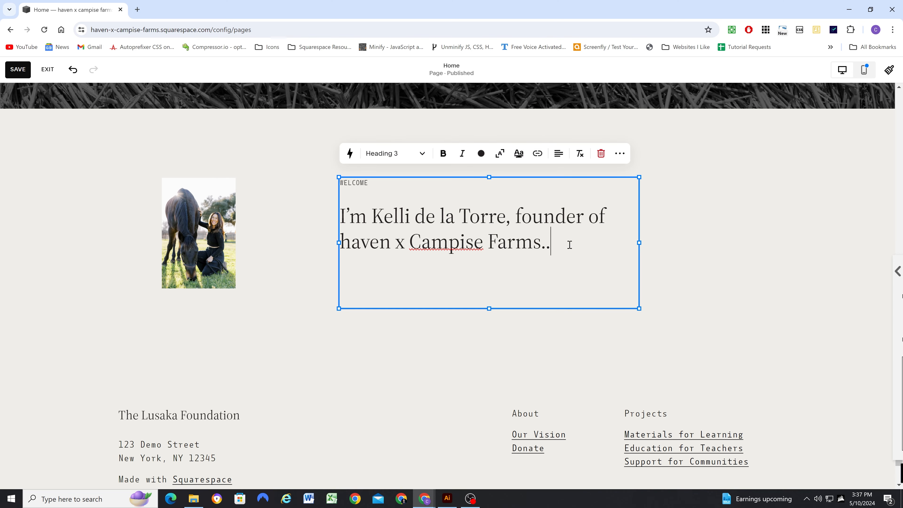
click(424, 329)
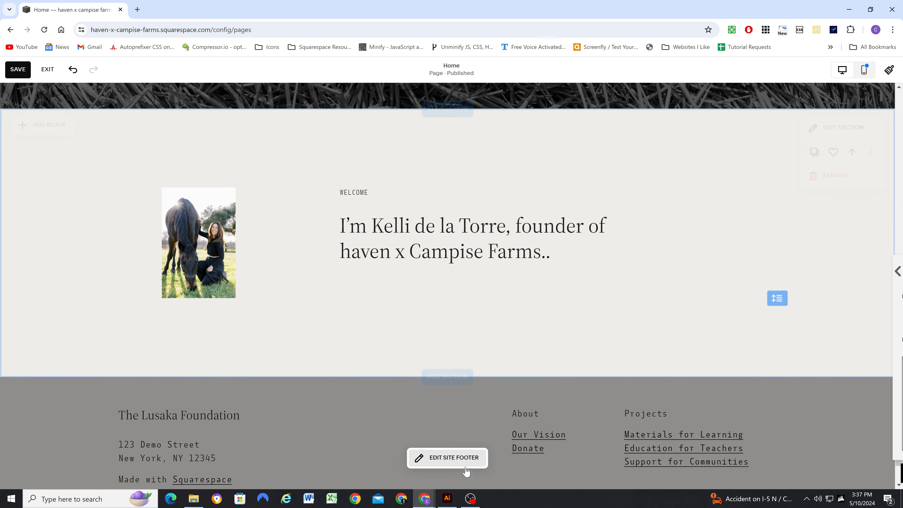
Copy all the body text of the welcome section from the Illustrator mockup and return to Squarespace
click(449, 498)
click(331, 266)
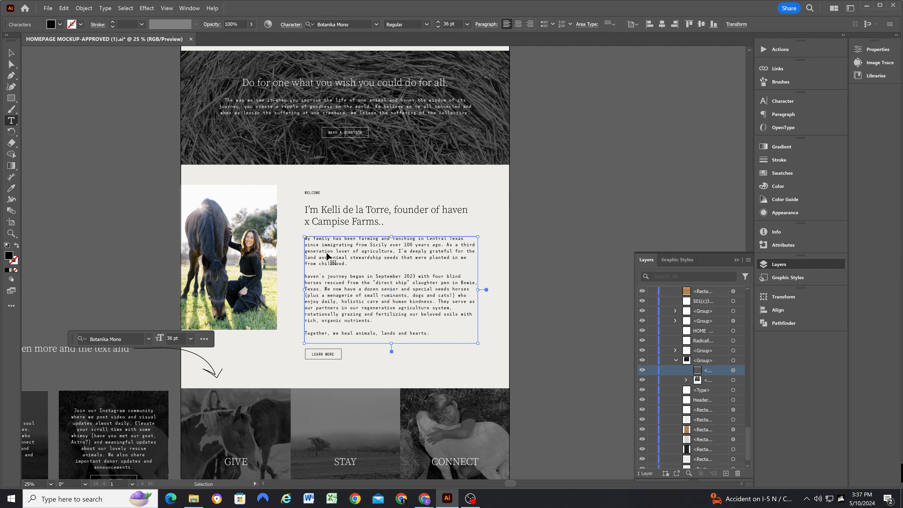
key(ctrl+a)
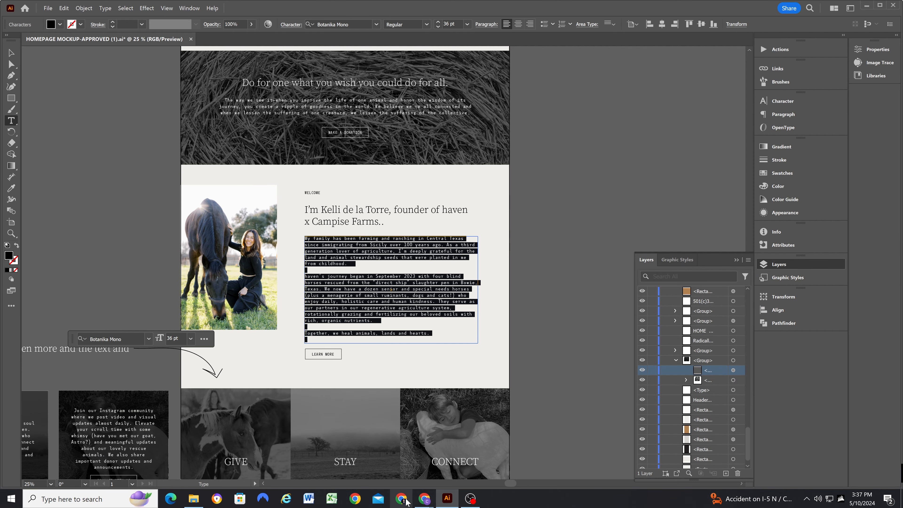
mouse_move(429, 500)
click(454, 477)
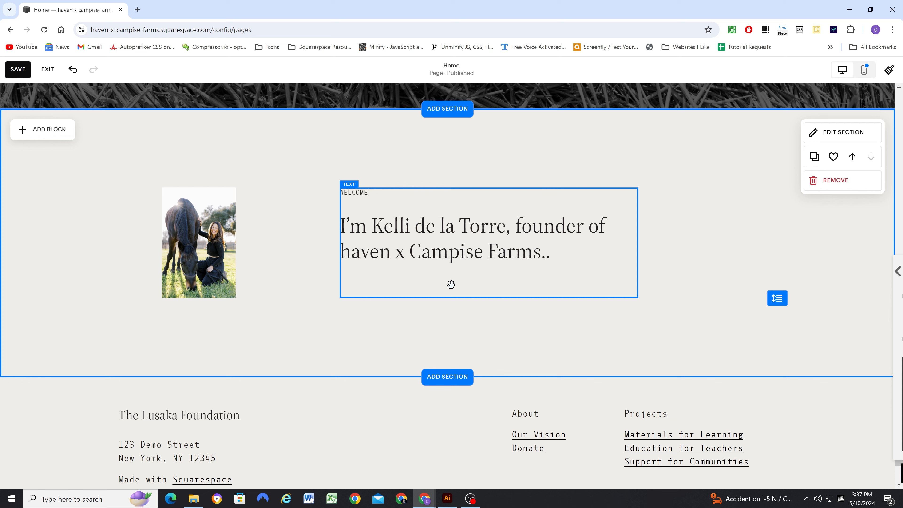
Paste the copied body paragraphs below the founder heading in the text block as Paragraph 2
click(409, 279)
click(409, 279)
text(My family has been farming and ranching in Central Texas since immigrating from Sicily over 100 years ago. As a third generation lover of agriculture, I’m deeply grateful for the land and animal stewardship seeds that were planted in me from childhood. haven’s journey began in September 2023 with four blind horses rescued from the "direct ship" slaughter pen in Bowie, Texas. We now have a dozen senior and special needs horses (plus a menagerie of small ruminants, dogs and cats!) who enjoy daily, holistic care and human kindness. They serve as our partners in our regenerative agriculture system, rotationally grazing and fertilizing our beloved soils with rich, organic nutrients. Together, we heal animals, lands and hearts.)
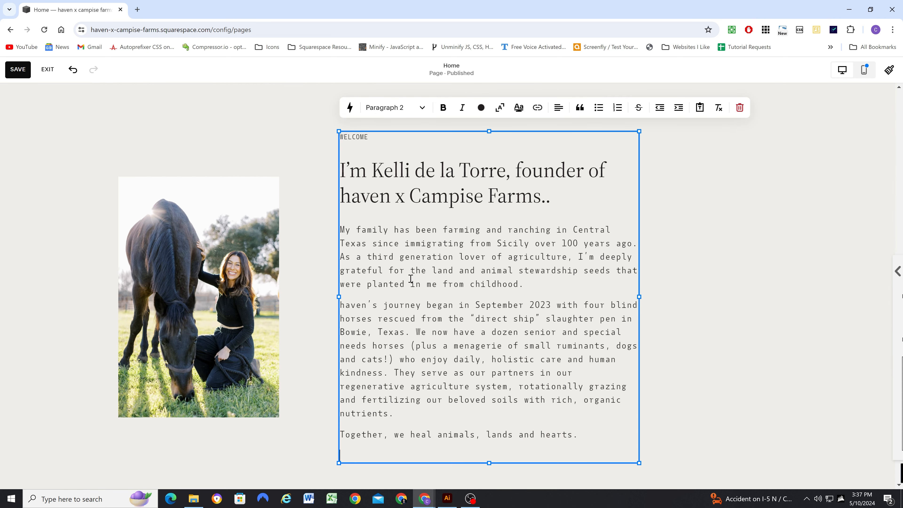
scroll(430, 328, down, 1)
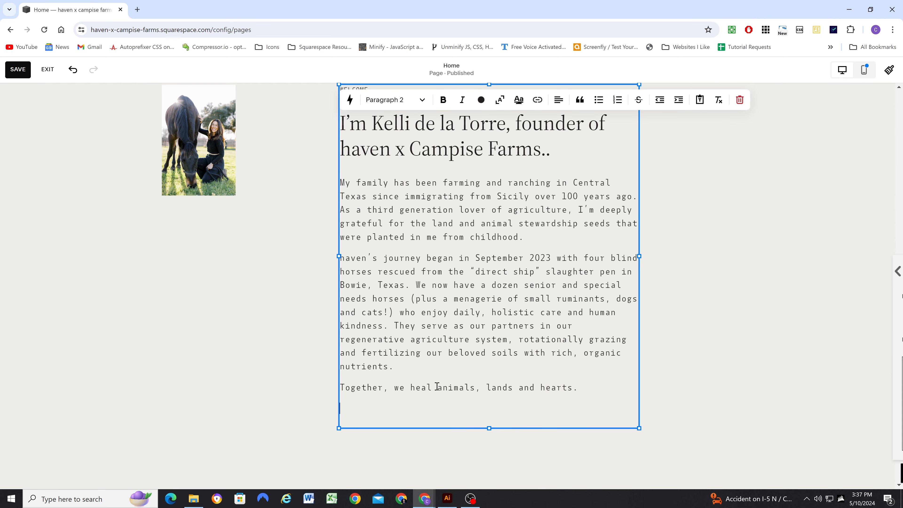
click(289, 355)
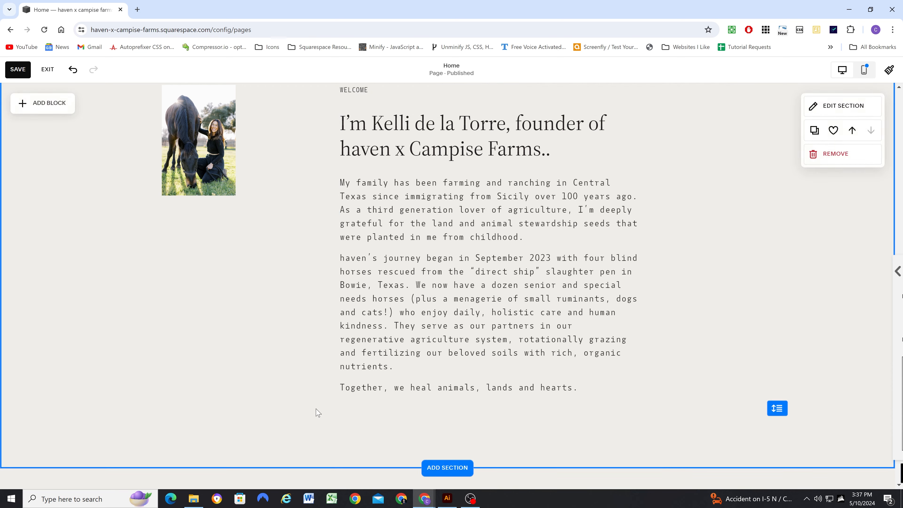
Copy the "LEARN MORE" label from the Illustrator mockup and add a button block below the welcome text in Squarespace
click(446, 498)
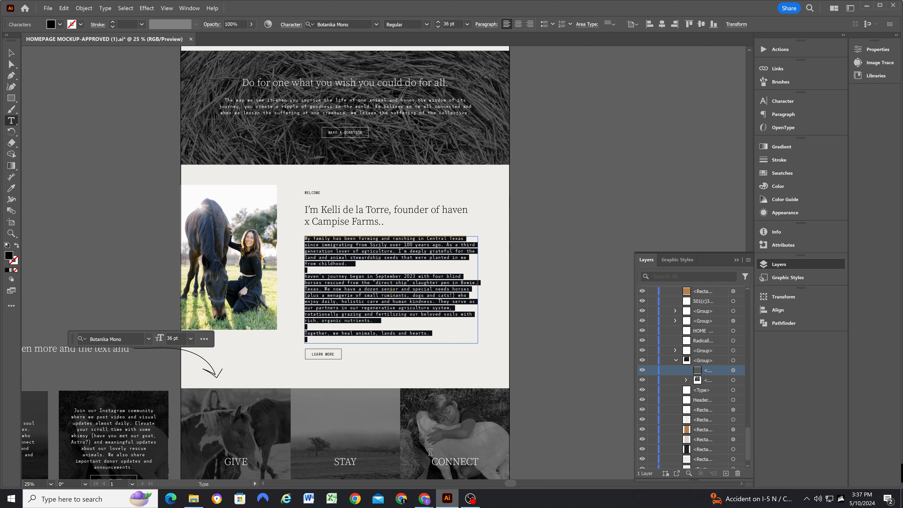
triple_click(325, 355)
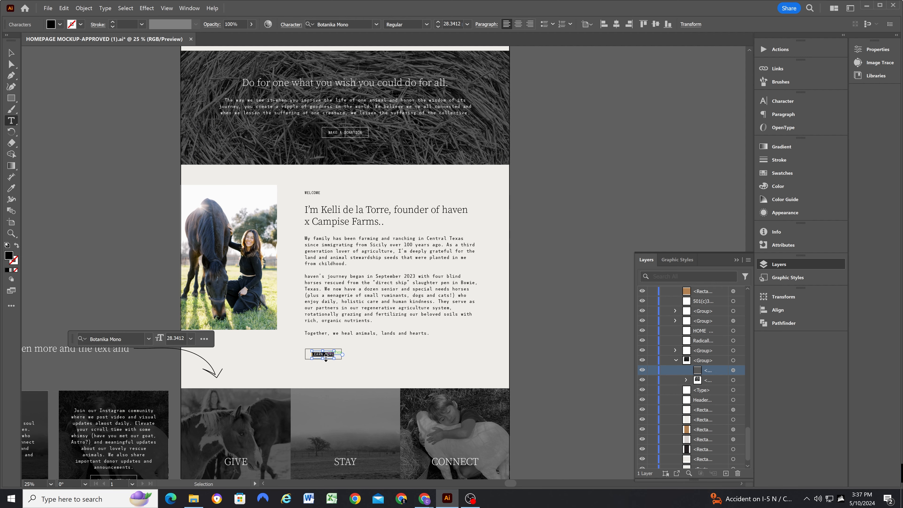
click(868, 6)
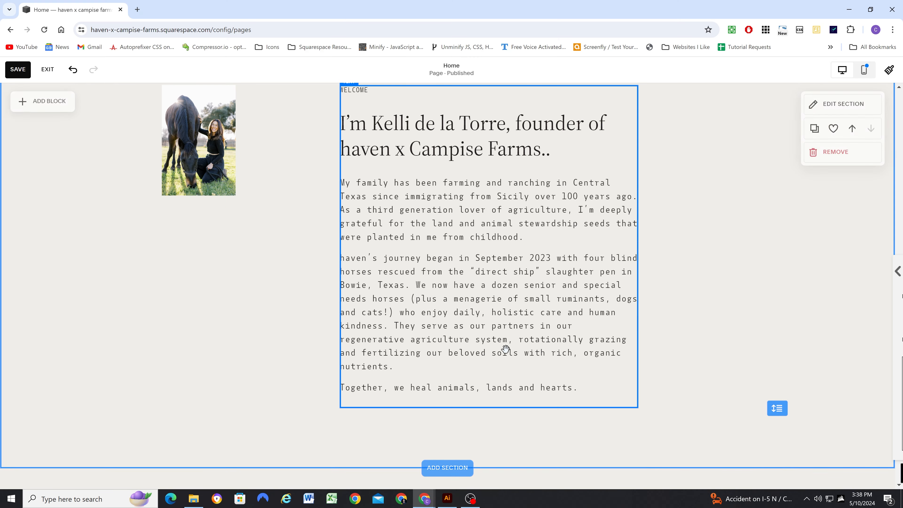
click(39, 104)
drag(58, 215, 401, 431)
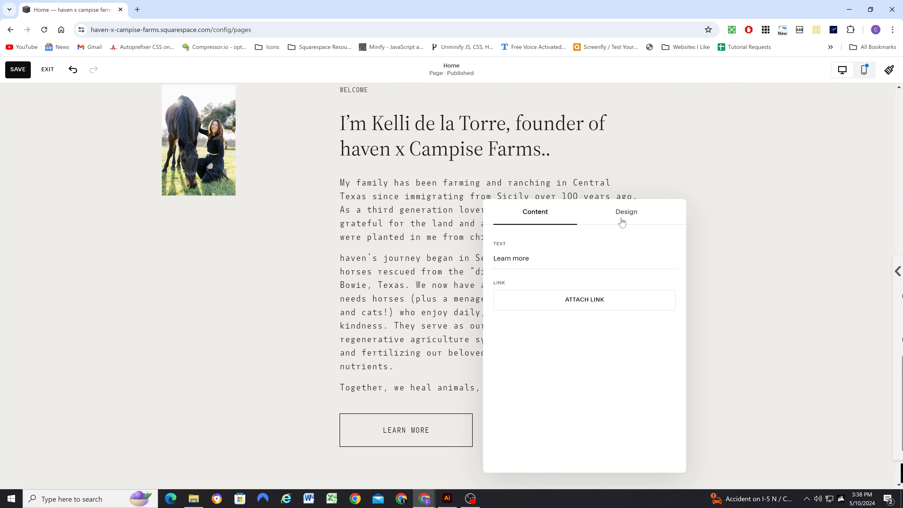
Set the new button to Fit with left alignment and its text to "Learn more"
click(622, 222)
click(526, 293)
click(511, 330)
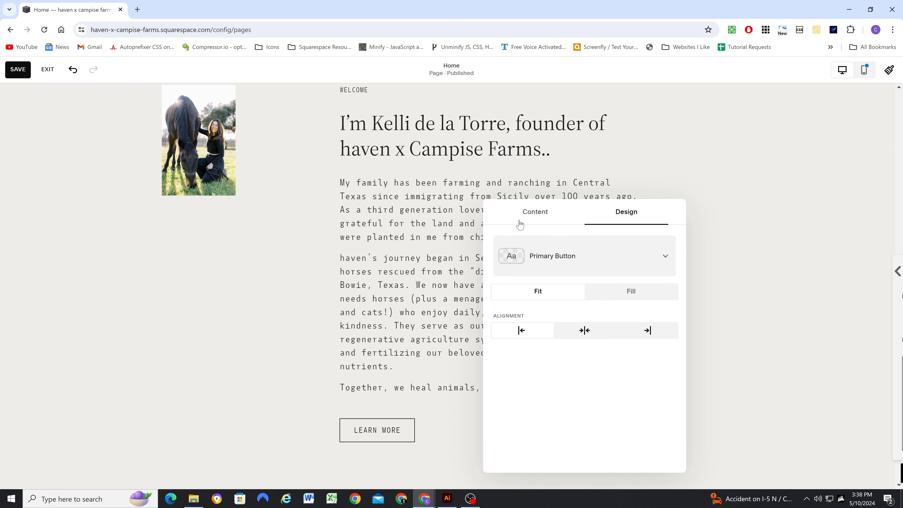
click(520, 221)
drag(501, 262, 493, 259)
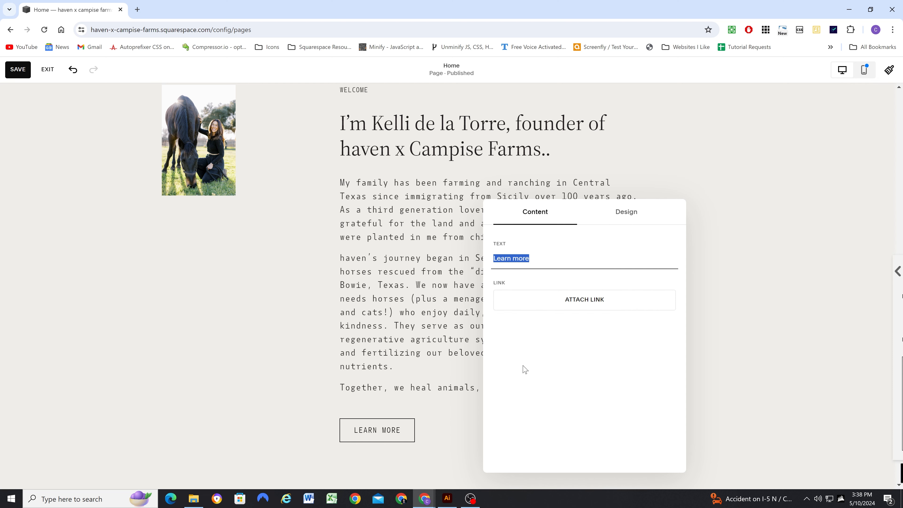
Widen the LEARN MORE button block and the welcome text block to the right edge of the section grid
click(401, 425)
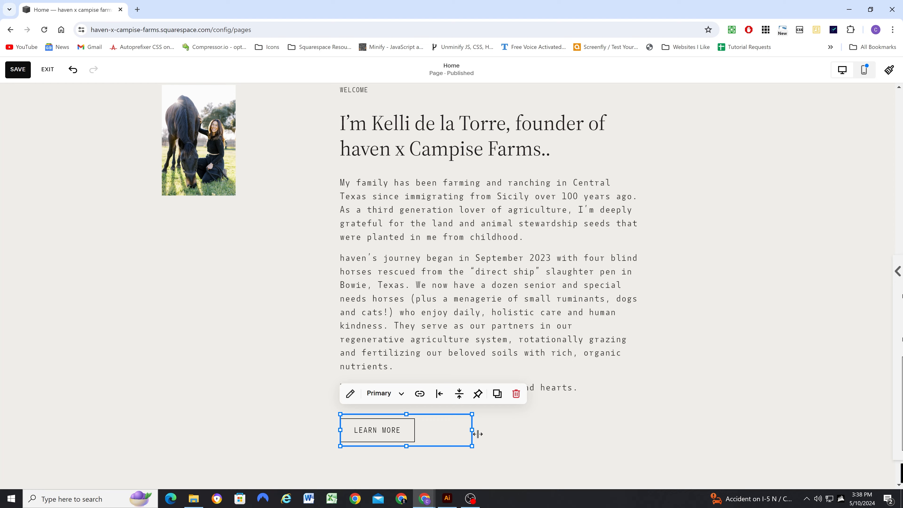
drag(476, 432, 780, 429)
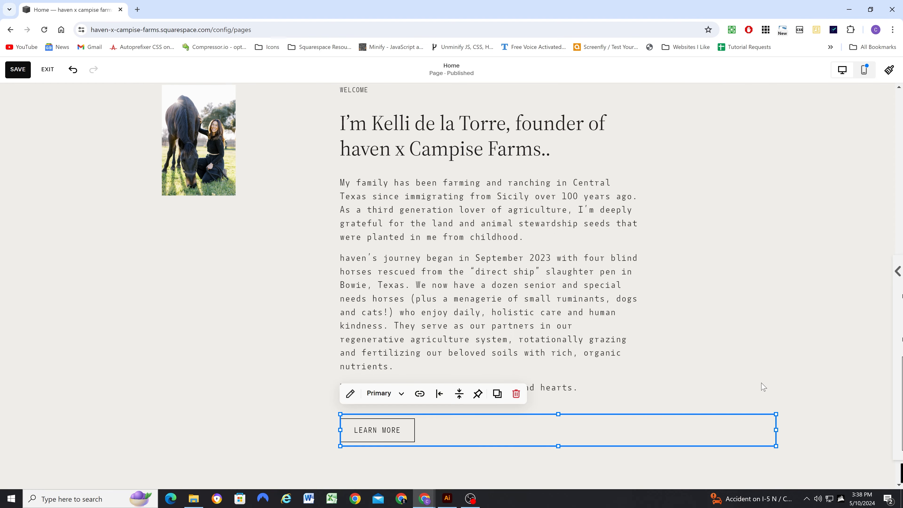
click(764, 388)
click(610, 250)
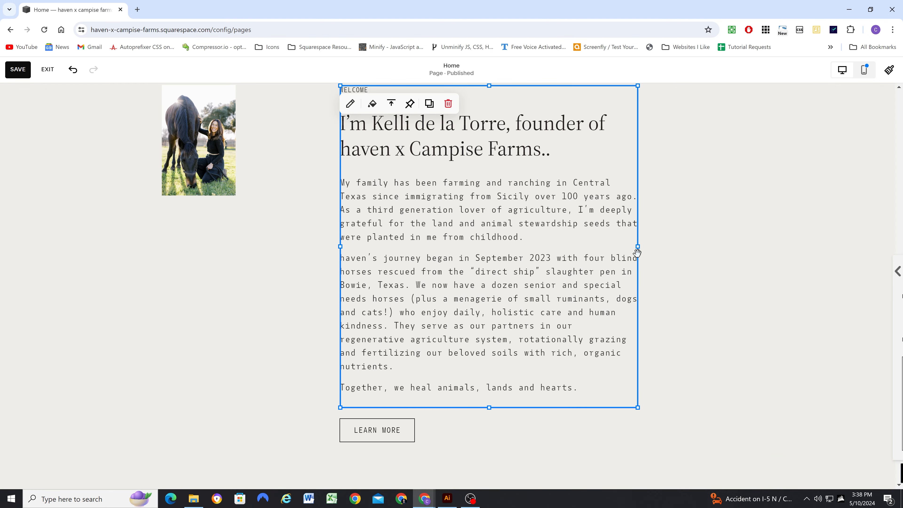
drag(638, 249, 778, 236)
Shorten the text block to fit its copy and move the LEARN MORE button up beneath it, reducing the section height to match
drag(558, 406, 550, 355)
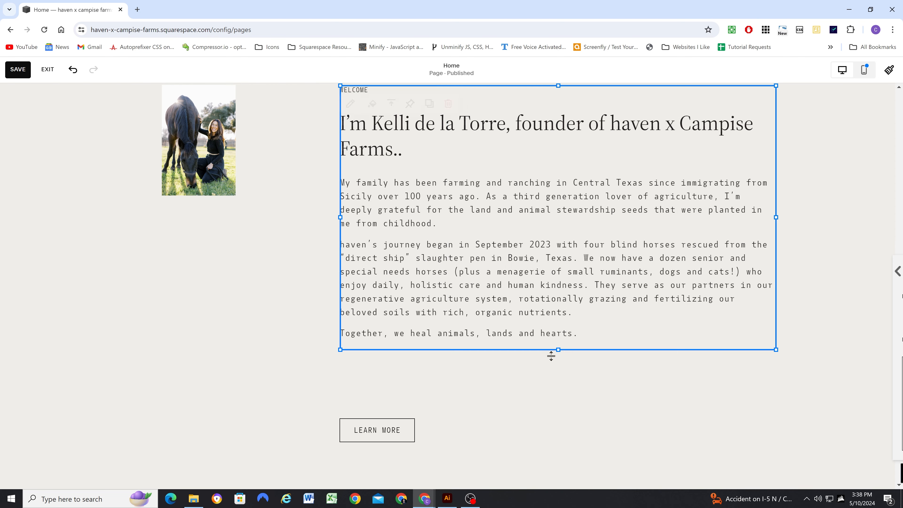
drag(506, 430, 510, 381)
click(514, 431)
drag(776, 450, 774, 365)
click(230, 297)
Compare the welcome section's photo and text layout with the Illustrator mockup and return to Squarespace
scroll(180, 274, up, 4)
click(447, 498)
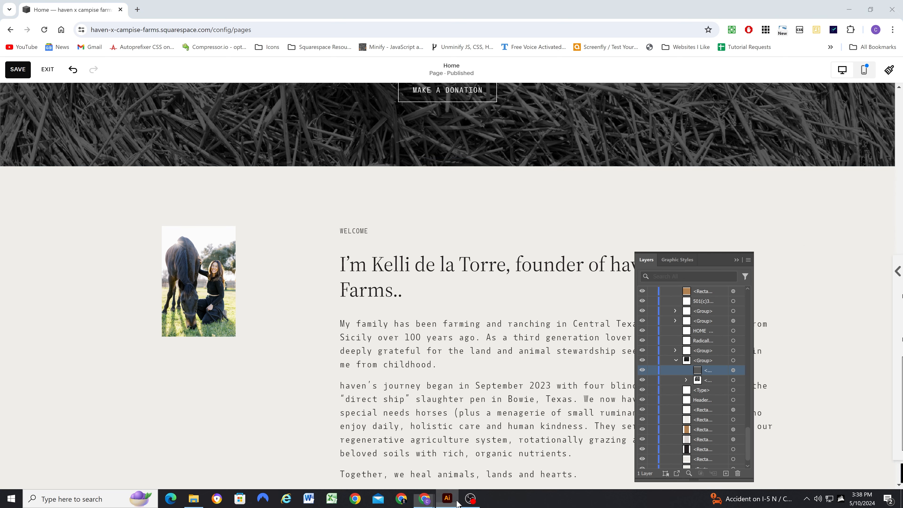
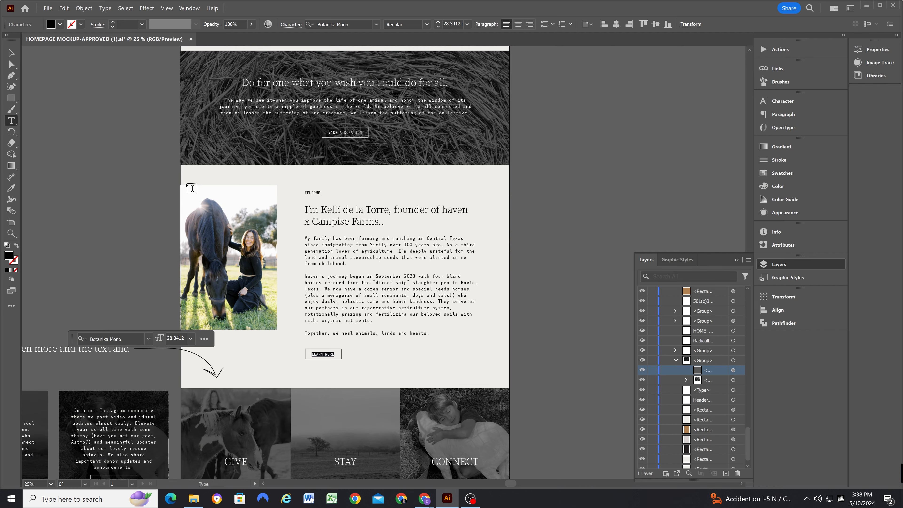
click(867, 9)
Extend the text block toward the photo so the heading fits on one line, and shorten the block to its copy
click(368, 305)
scroll(371, 260, down, 2)
drag(341, 266, 285, 270)
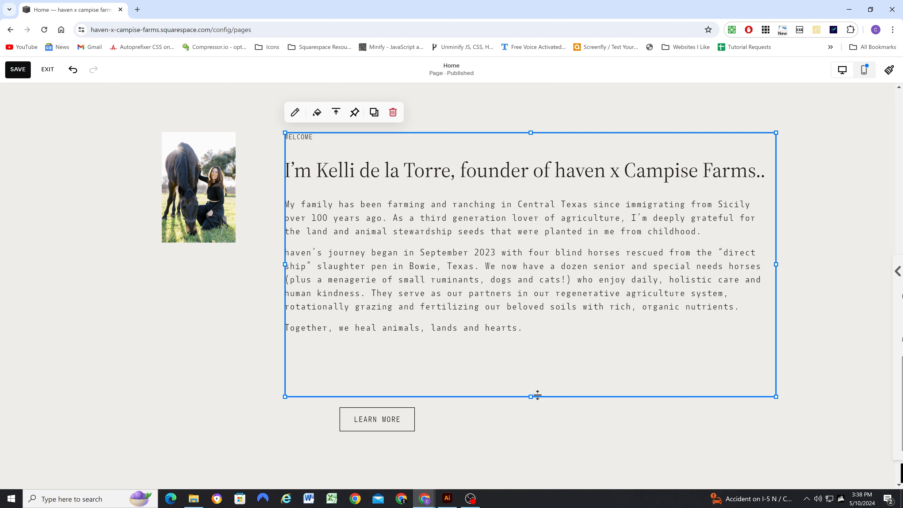
drag(537, 396, 542, 334)
Move the LEARN MORE button directly under the text, match its block to the text width, and trim the section height
drag(409, 426, 357, 371)
drag(720, 361, 753, 358)
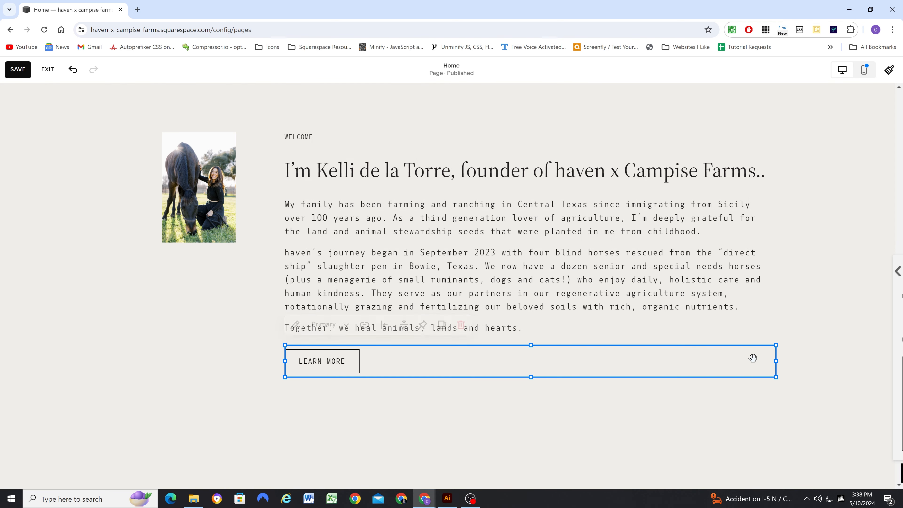
drag(779, 435, 780, 403)
Stretch the founder photo block to the page's left edge and down below the button, with the image set to Fill
click(200, 186)
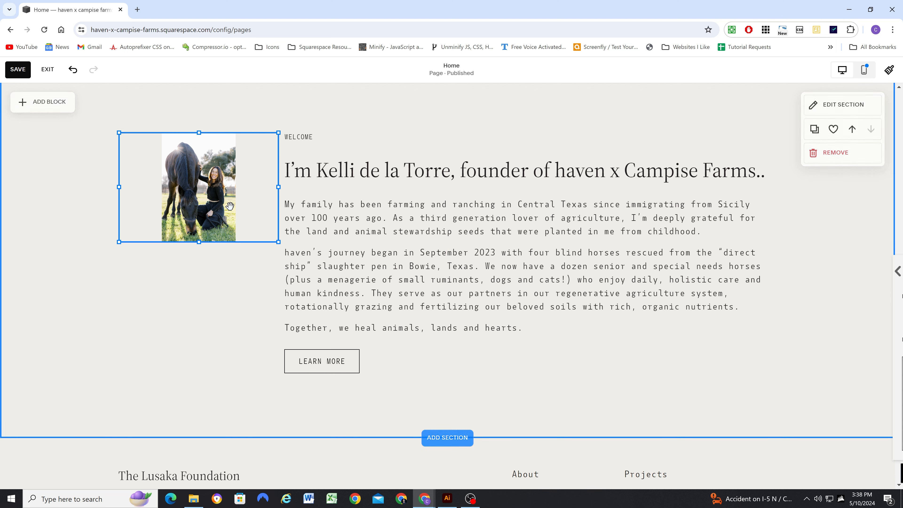
drag(118, 187, 2, 186)
double_click(148, 177)
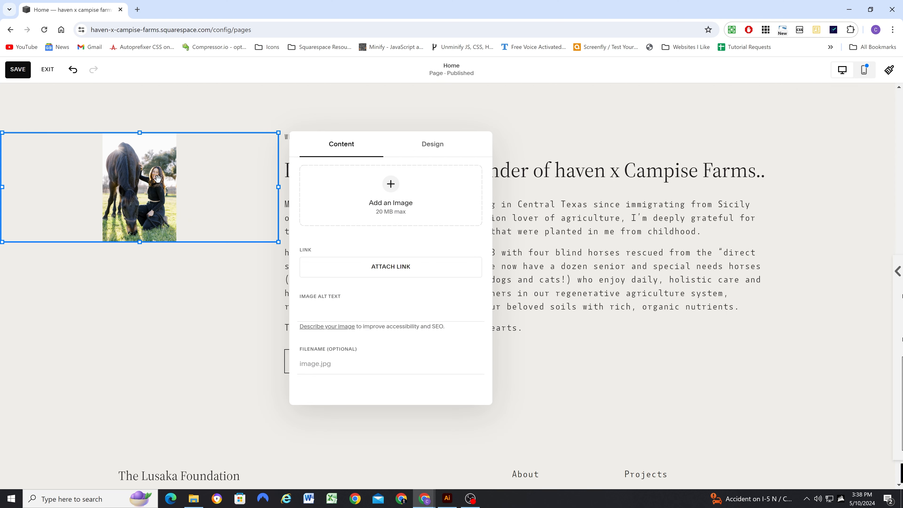
click(432, 144)
click(390, 177)
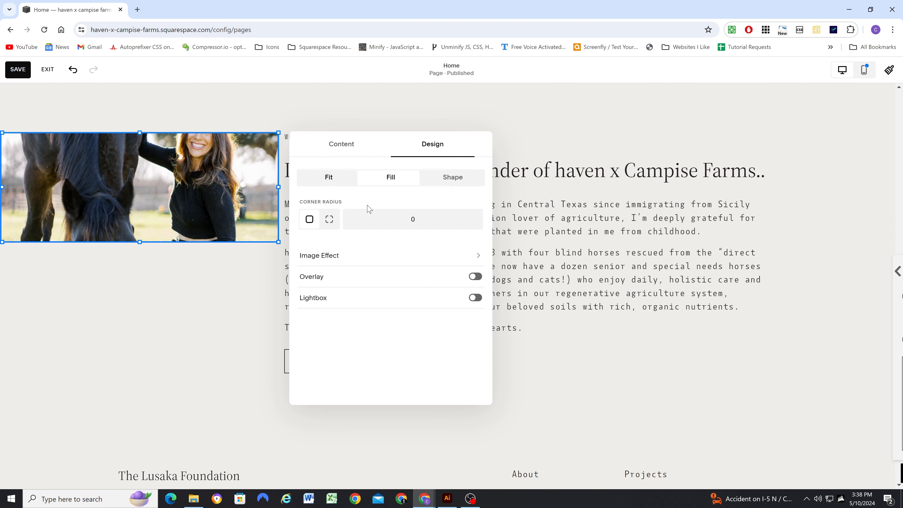
click(173, 258)
drag(140, 243, 139, 474)
Pull the left edge of the welcome text block inward to leave a wider gap beside the photo
click(329, 267)
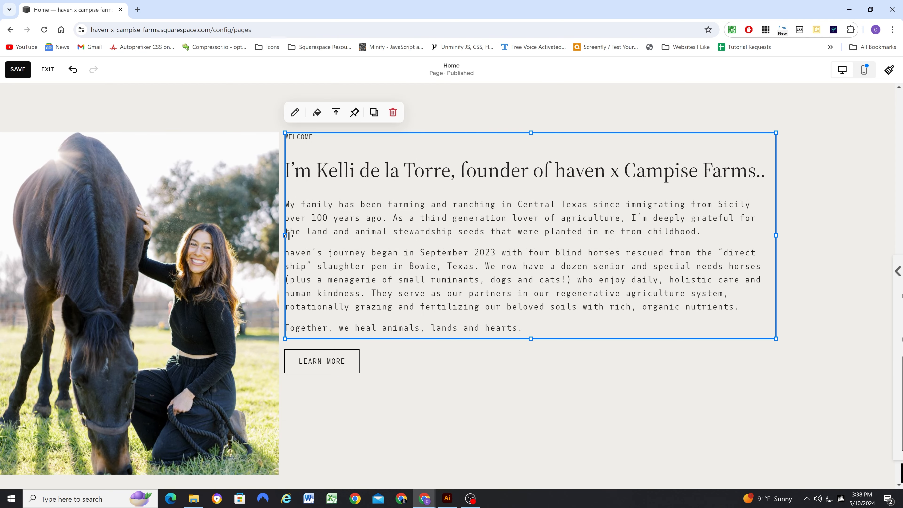
drag(285, 236, 312, 236)
click(297, 278)
Align the LEARN MORE button block with the text's left edge and place it one row lower, clear of the last line
drag(302, 369, 315, 410)
click(331, 453)
scroll(431, 455, down, 4)
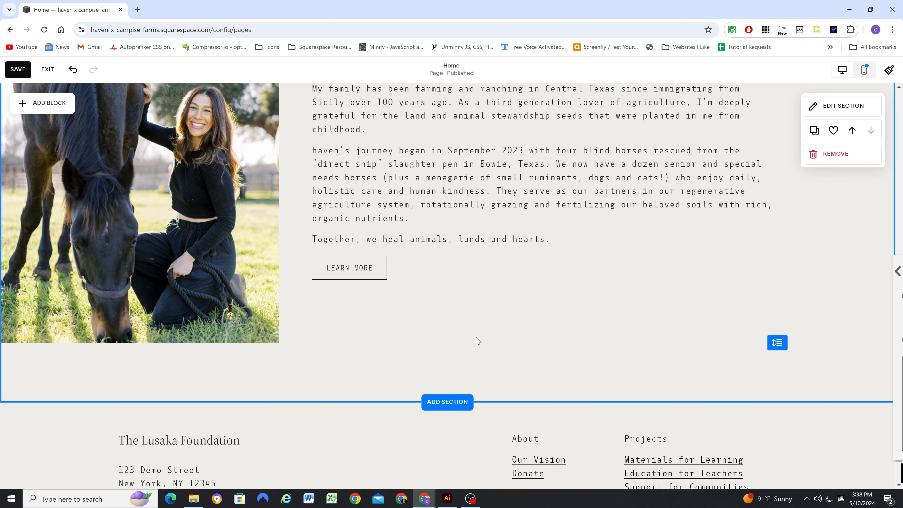
drag(401, 256, 393, 287)
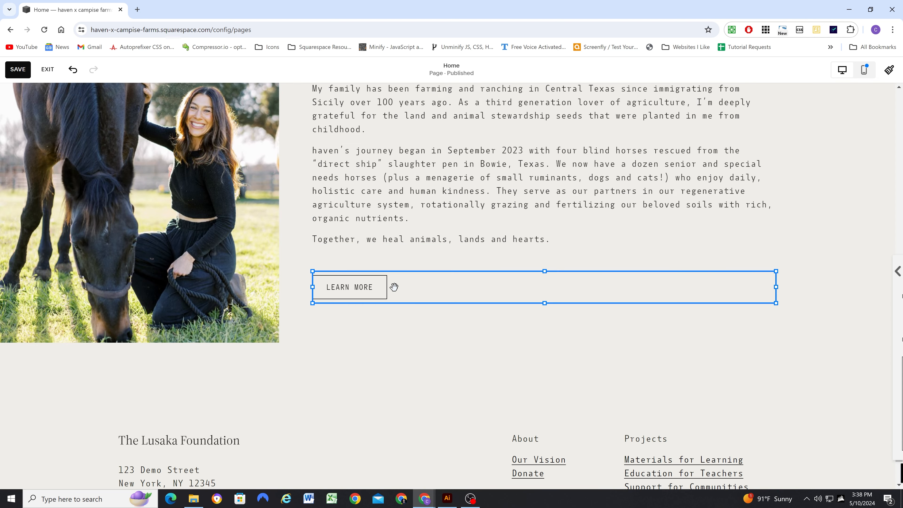
click(365, 323)
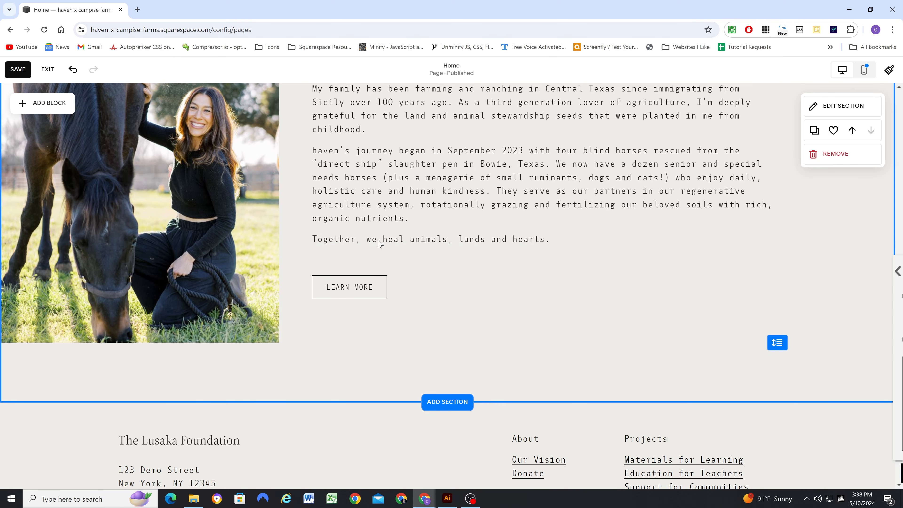
Set the welcome section grid's vertical gap to 0
scroll(378, 270, up, 3)
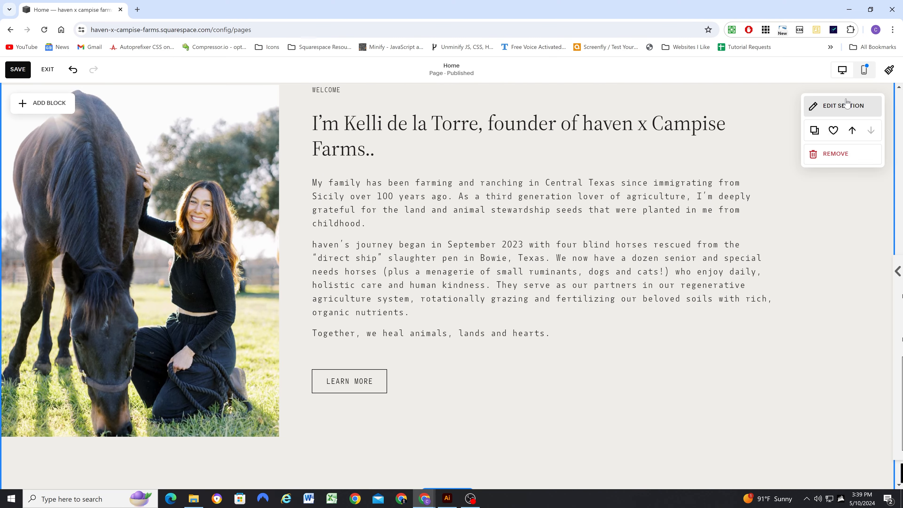
click(843, 106)
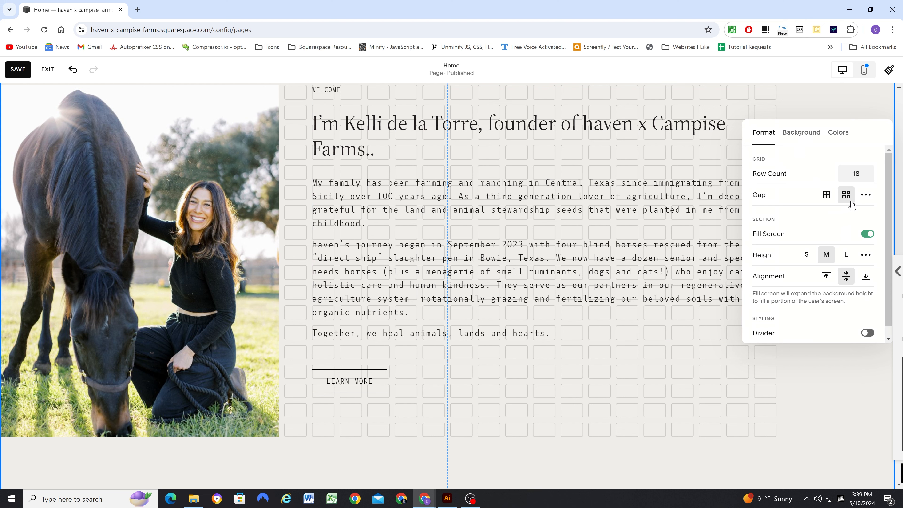
click(865, 195)
drag(788, 236, 770, 236)
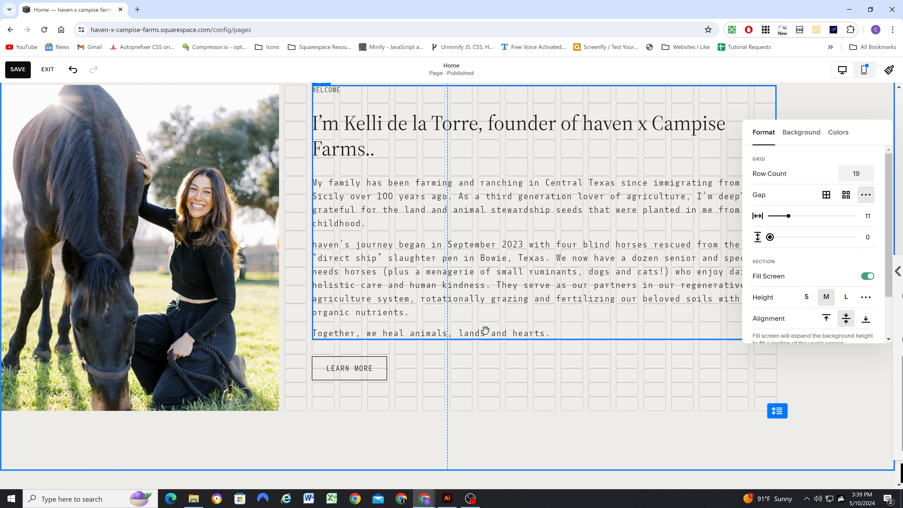
click(399, 363)
click(348, 351)
Change the LEARN MORE button's vertical alignment within its block from middle to top
scroll(342, 343, up, 1)
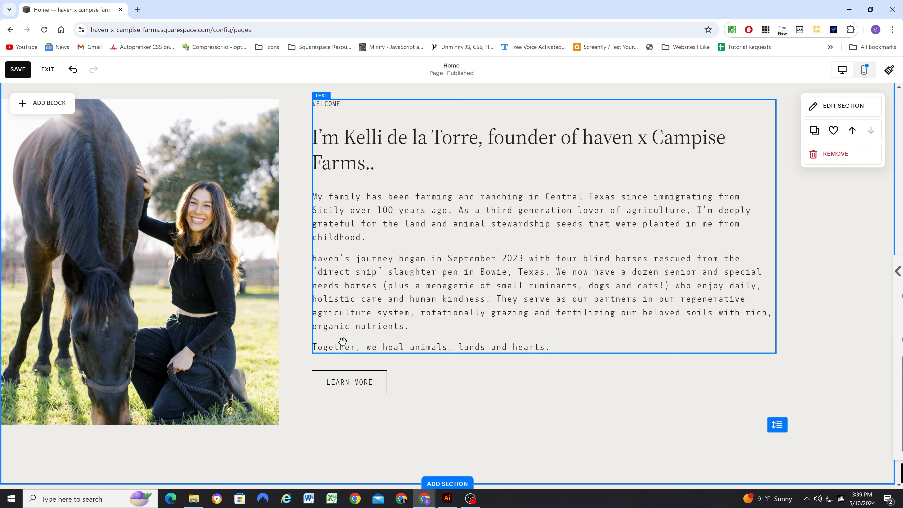
click(346, 412)
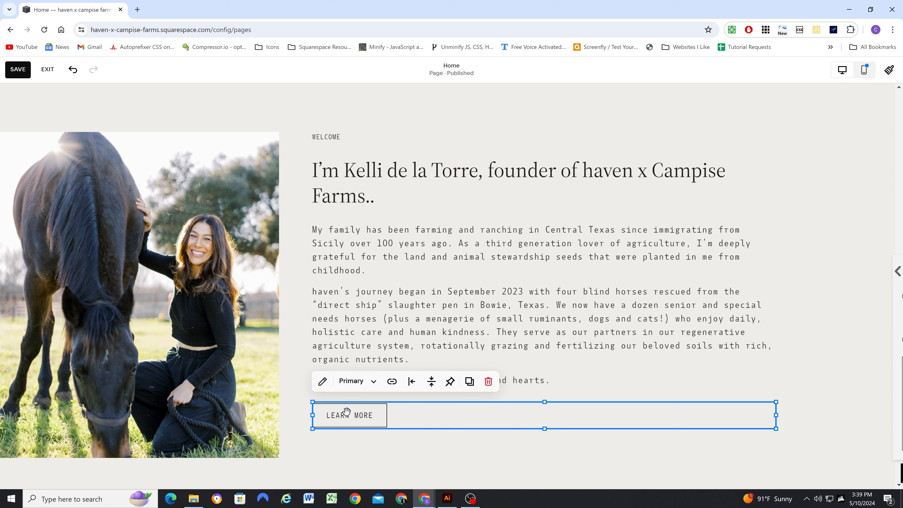
click(431, 381)
click(359, 398)
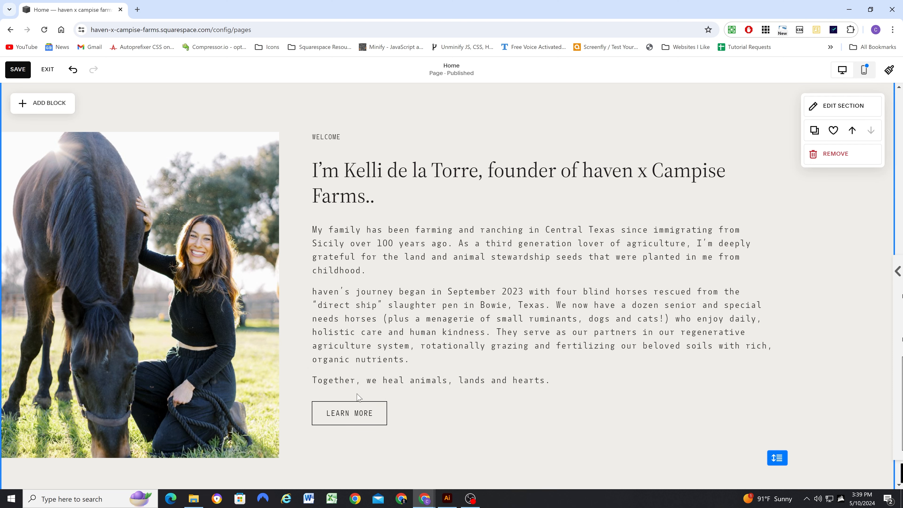
Review the welcome section's photo, text, button and spacing against the neighbouring donation section and the footer
scroll(358, 397, down, 3)
scroll(261, 286, up, 3)
scroll(312, 202, up, 2)
scroll(399, 181, down, 2)
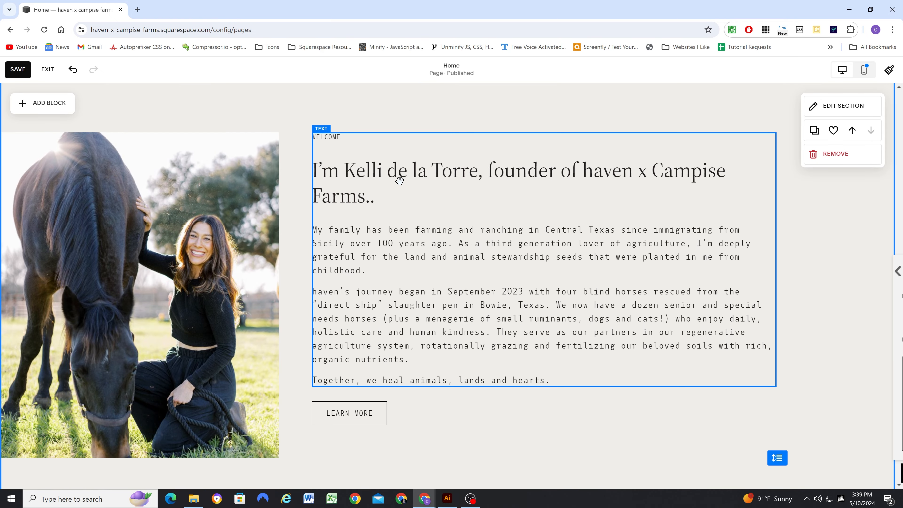
scroll(298, 293, down, 1)
scroll(298, 292, up, 3)
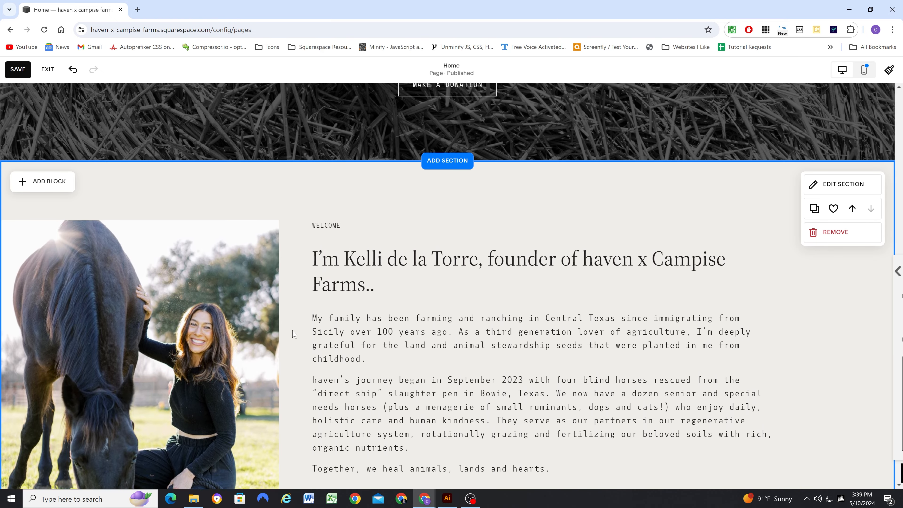
scroll(271, 209, down, 6)
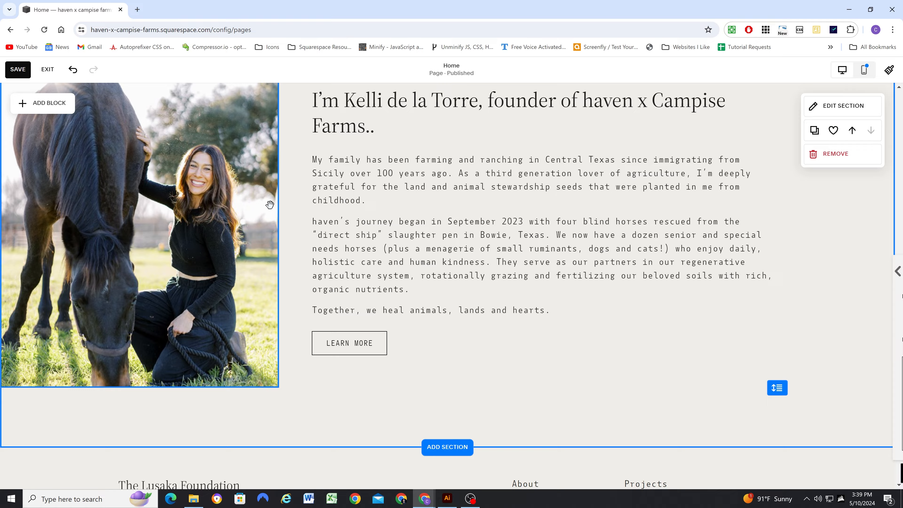
scroll(269, 286, up, 2)
scroll(269, 286, up, 2)
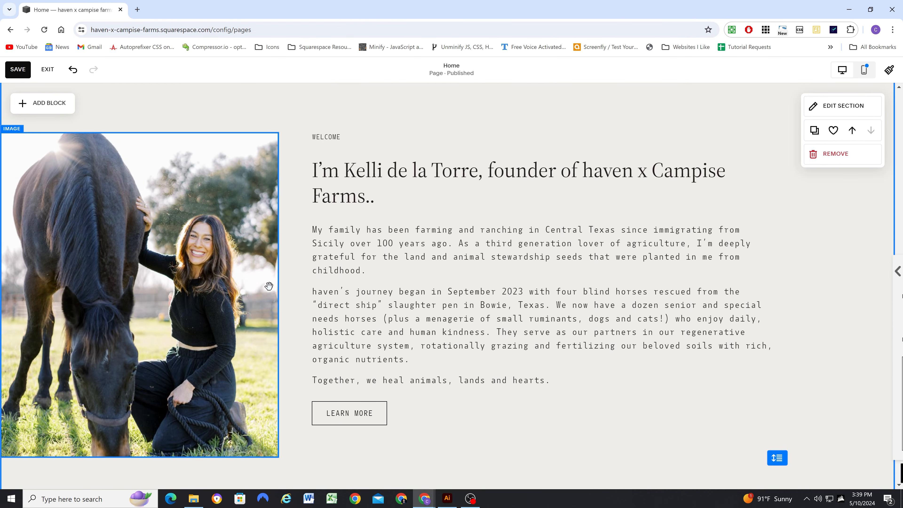
scroll(269, 286, down, 4)
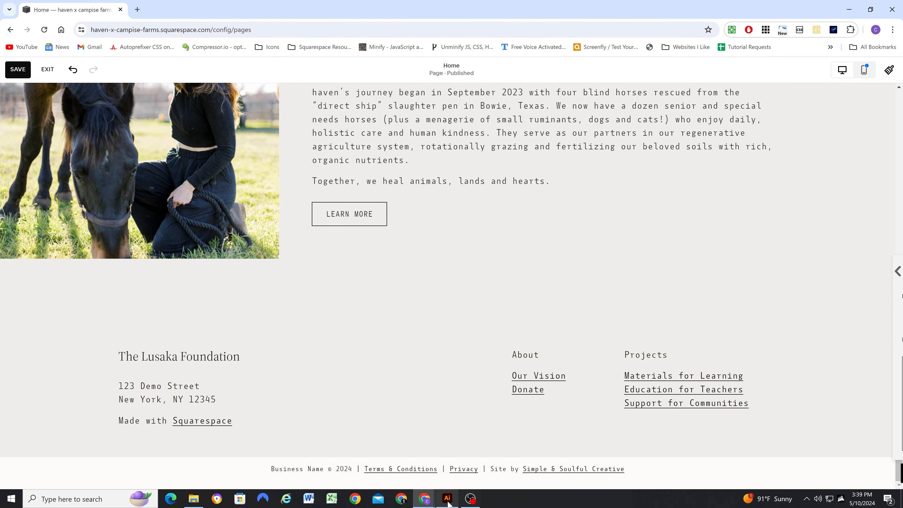
Examine the GIVE, STAY and CONNECT image row, its hover notes and the footer design in the Illustrator mockup
click(448, 499)
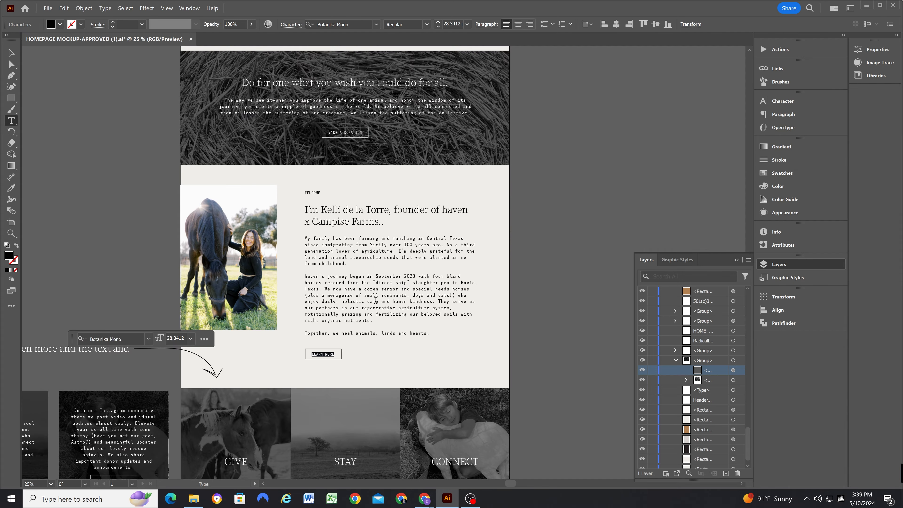
scroll(293, 287, down, 4)
scroll(292, 286, down, 3)
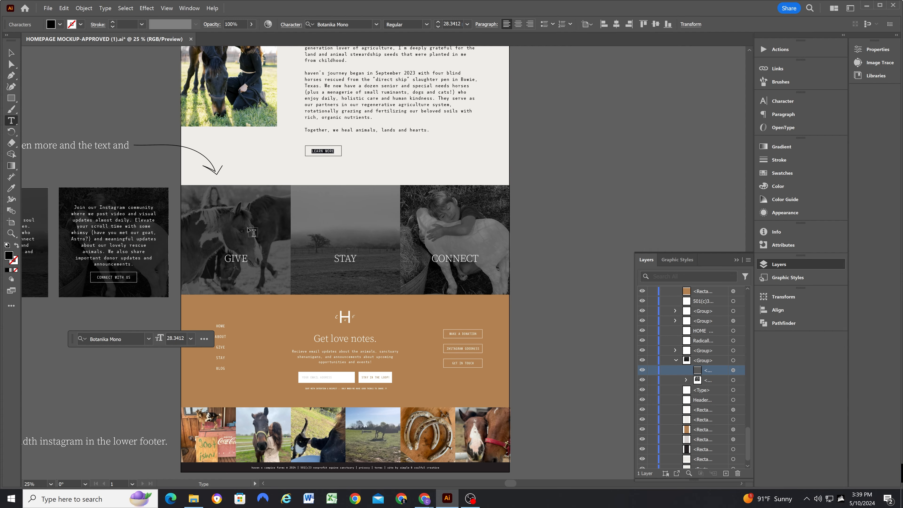
scroll(287, 243, up, 1)
scroll(262, 226, down, 3)
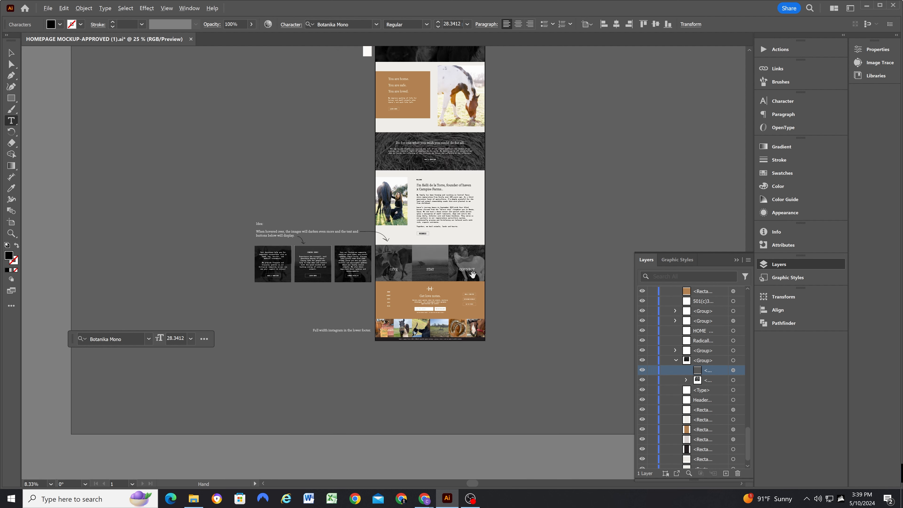
Copy the full text of the first hover card, about donations paying for feed, hay and farrier, in the Illustrator mockup
scroll(313, 261, up, 5)
click(331, 236)
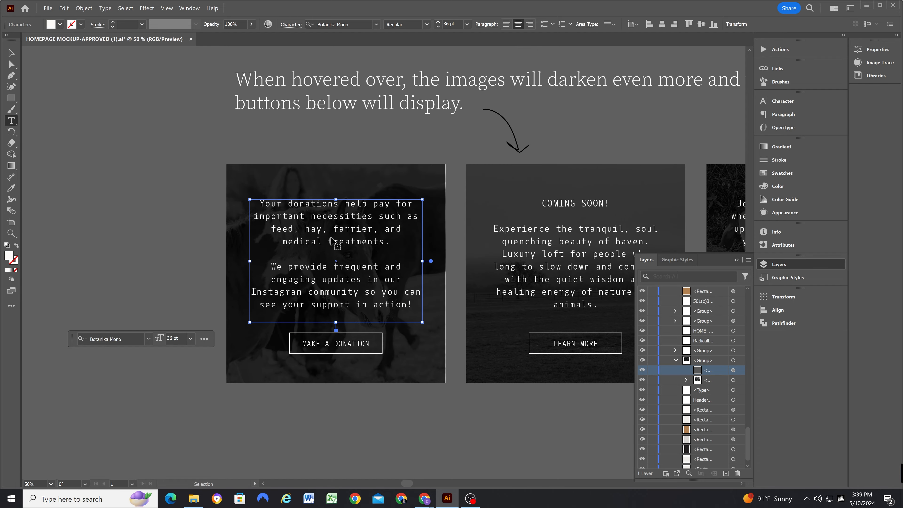
key(ctrl+a)
key(ctrl+c)
scroll(174, 249, right, 14)
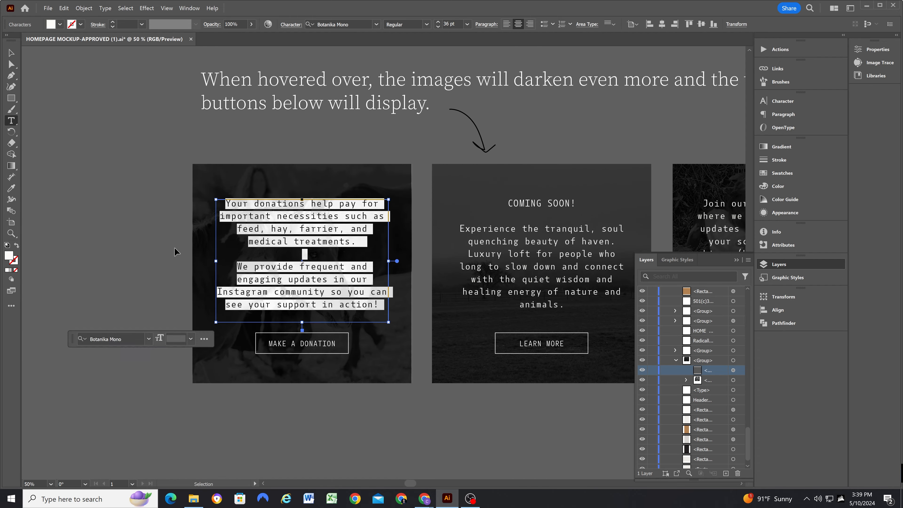
scroll(174, 249, down, 3)
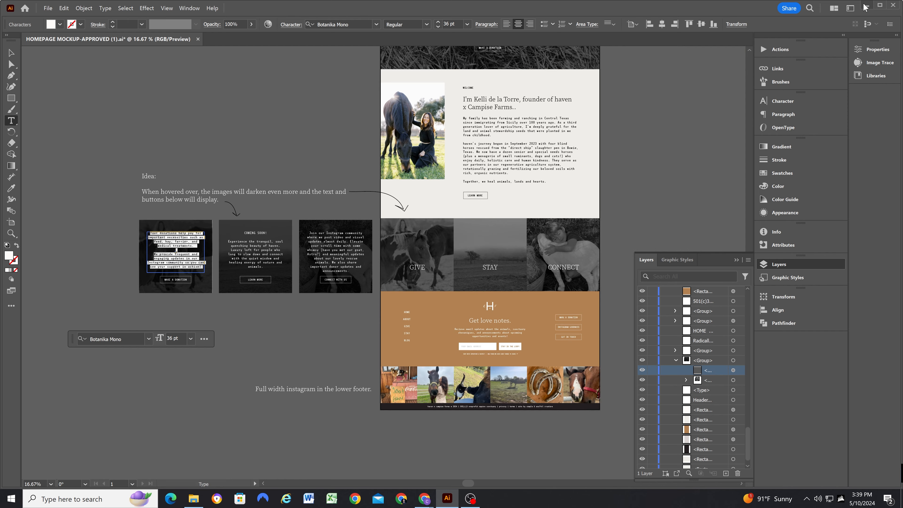
Switch to Squarespace and add the People section layout with three portrait images and descriptions below the welcome section
click(865, 6)
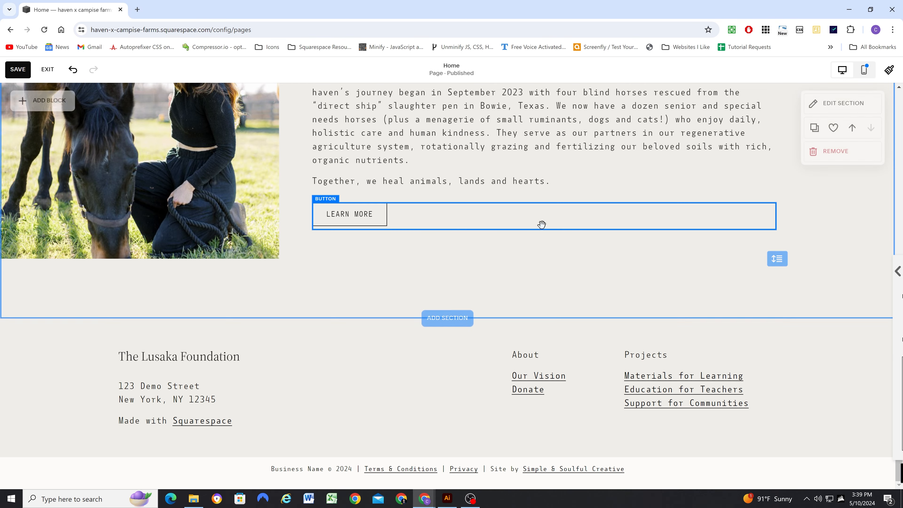
click(420, 321)
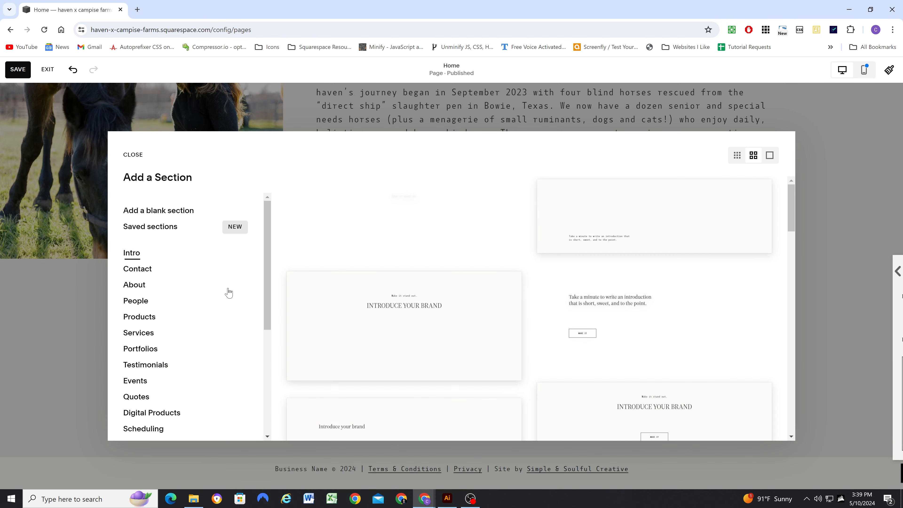
click(131, 261)
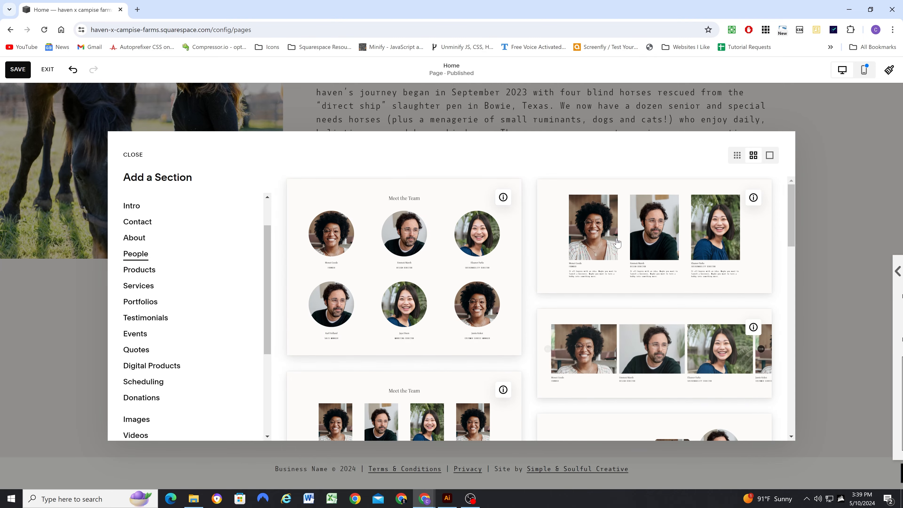
click(631, 236)
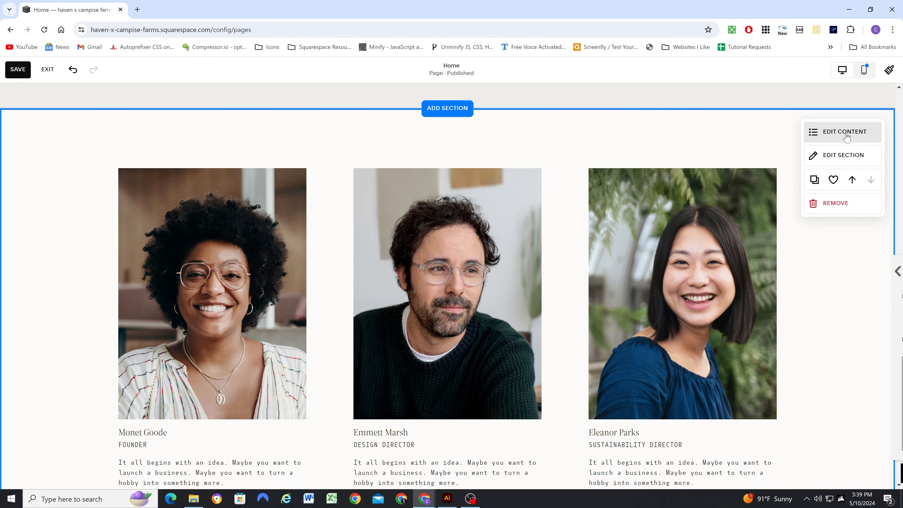
Set the title of the new people section's first item to Give
click(836, 130)
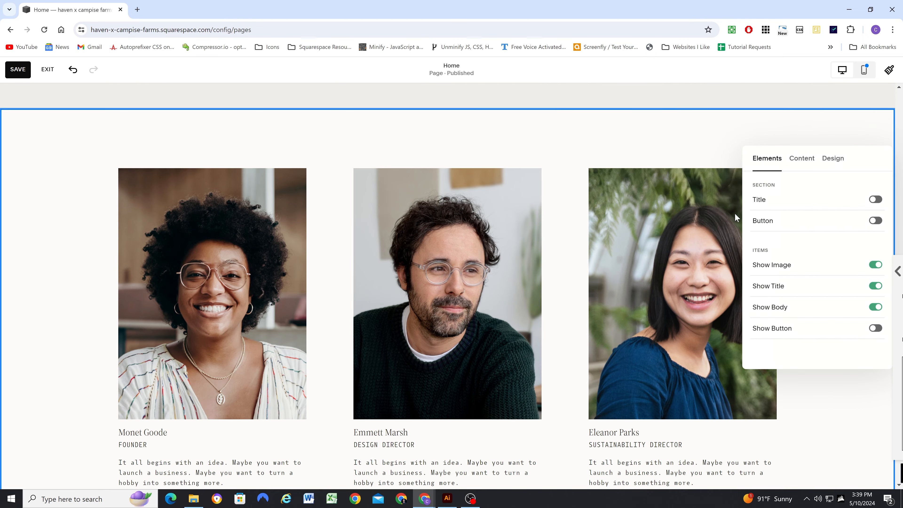
click(802, 158)
click(784, 212)
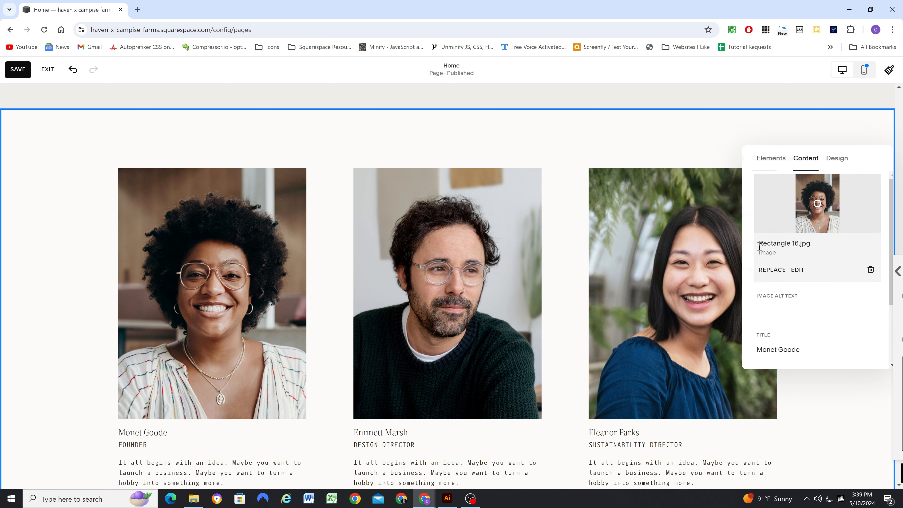
scroll(792, 263, down, 2)
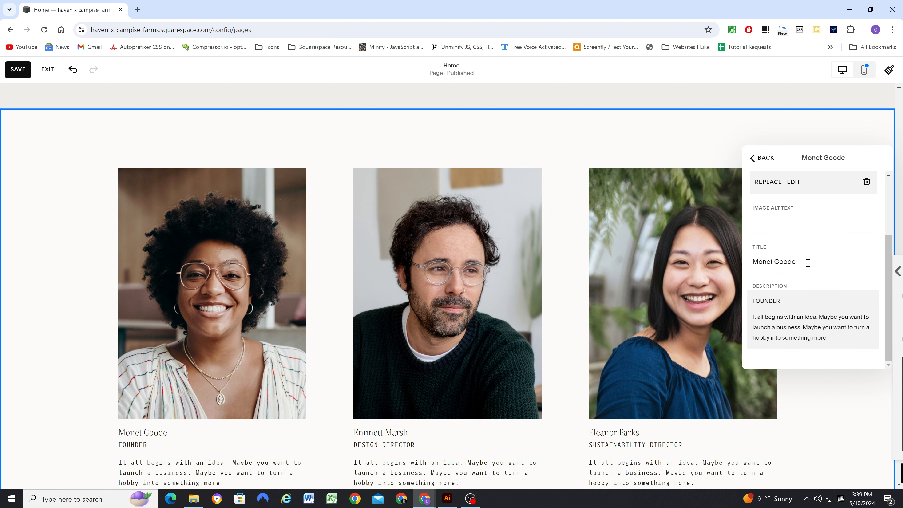
drag(808, 263, 746, 267)
text(Give)
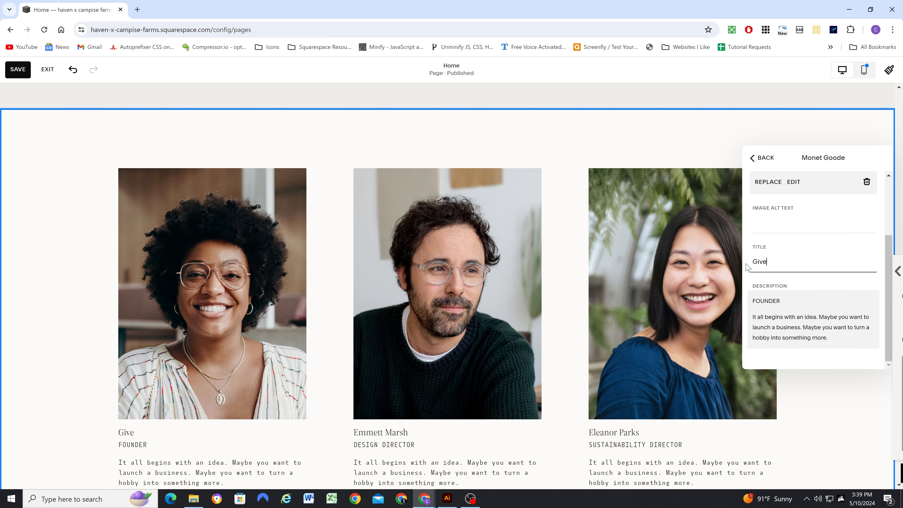
Replace the Give item's description with the copied donation text and remove its blank lines
click(775, 302)
key(ctrl+a)
key(ctrl+v)
click(772, 315)
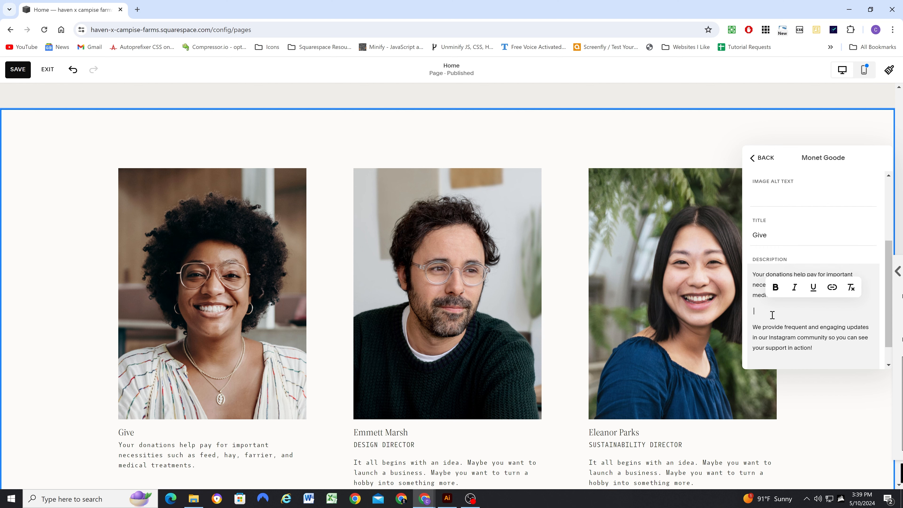
key(BackSpace)
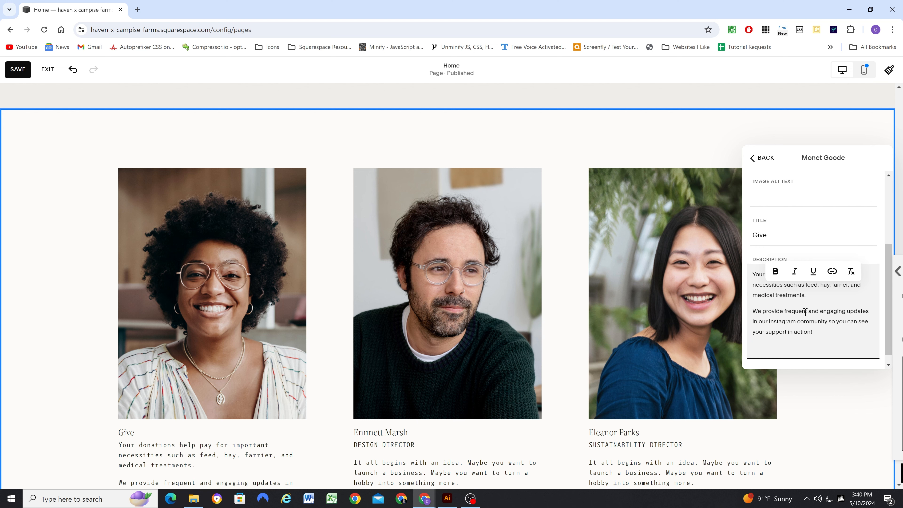
key(BackSpace)
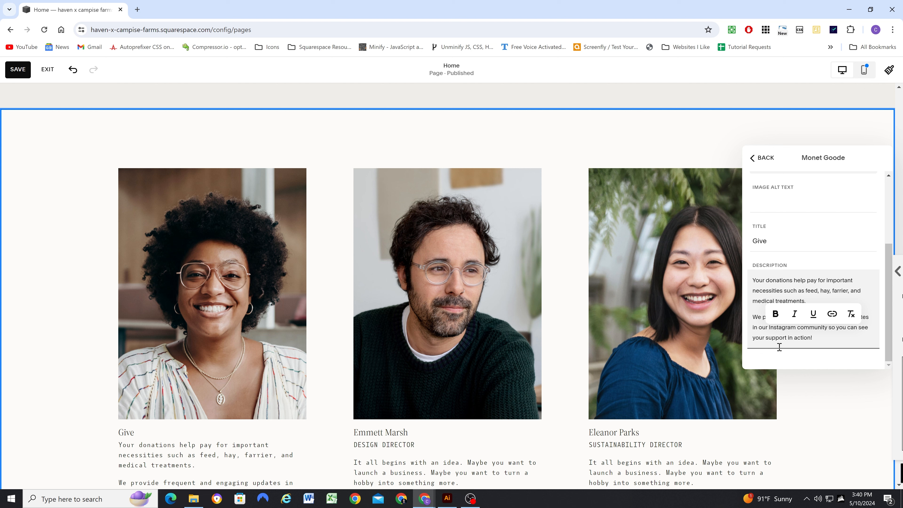
scroll(311, 327, down, 4)
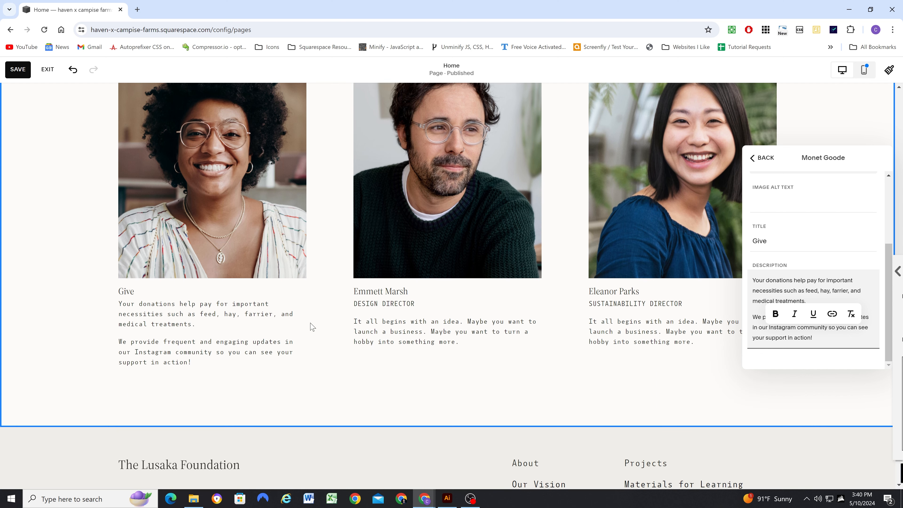
click(757, 159)
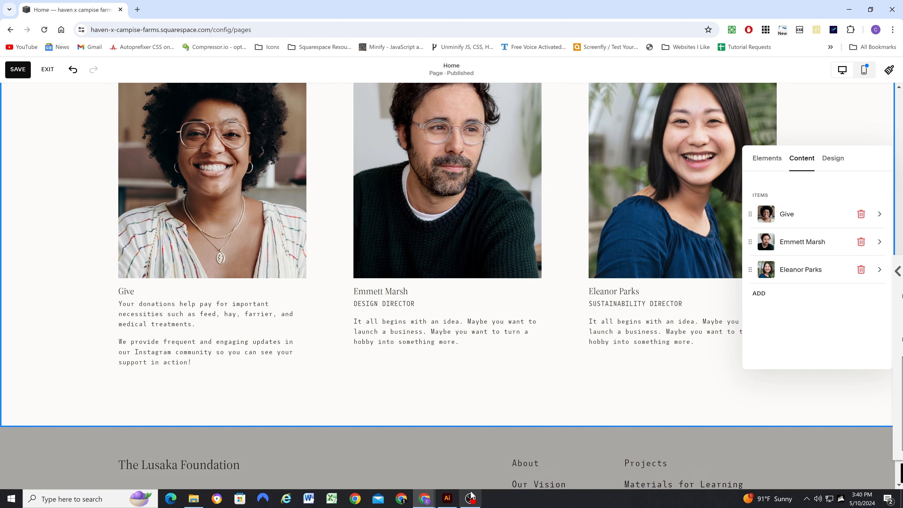
Check the Give picture in the Illustrator mockup and replace the Give item's image with the Give.jpg file
click(448, 498)
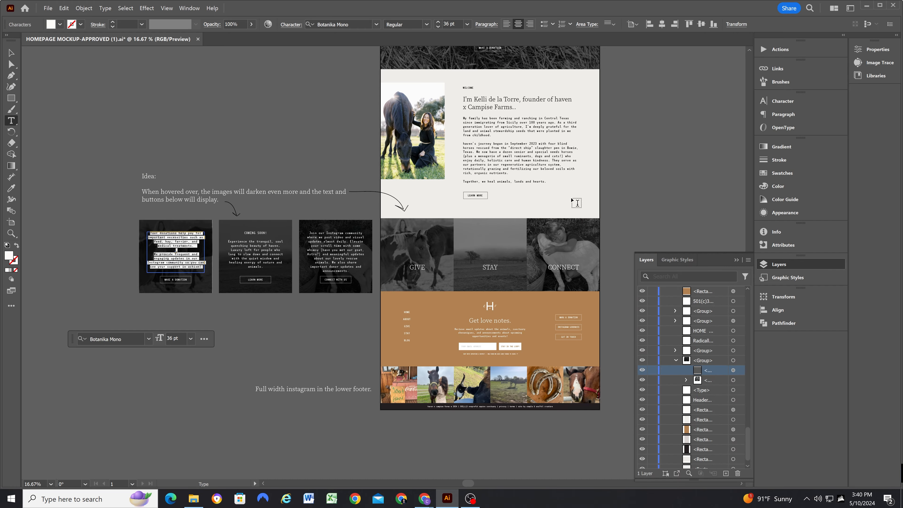
click(866, 6)
click(795, 225)
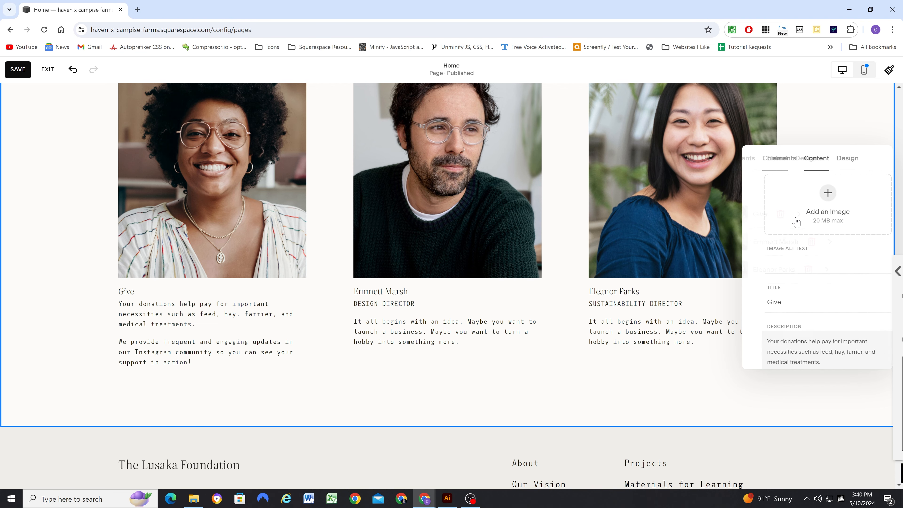
click(768, 269)
click(780, 346)
double_click(439, 91)
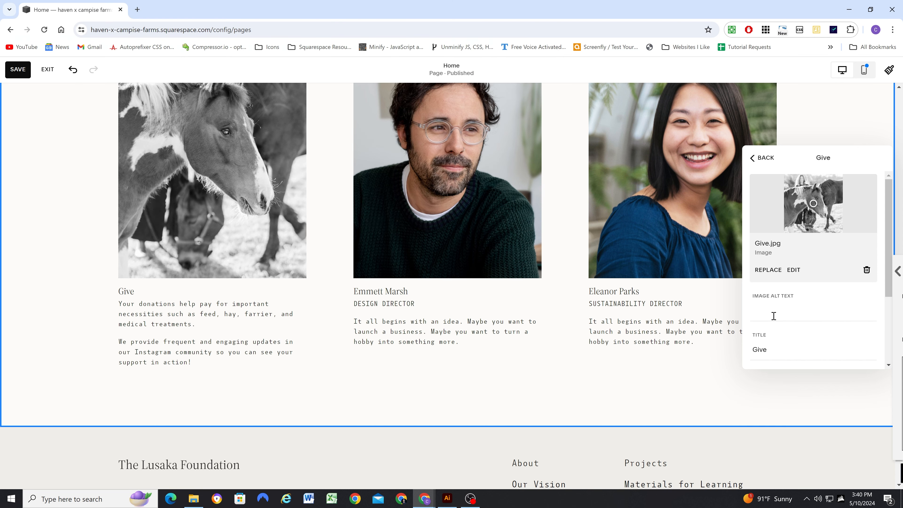
click(759, 156)
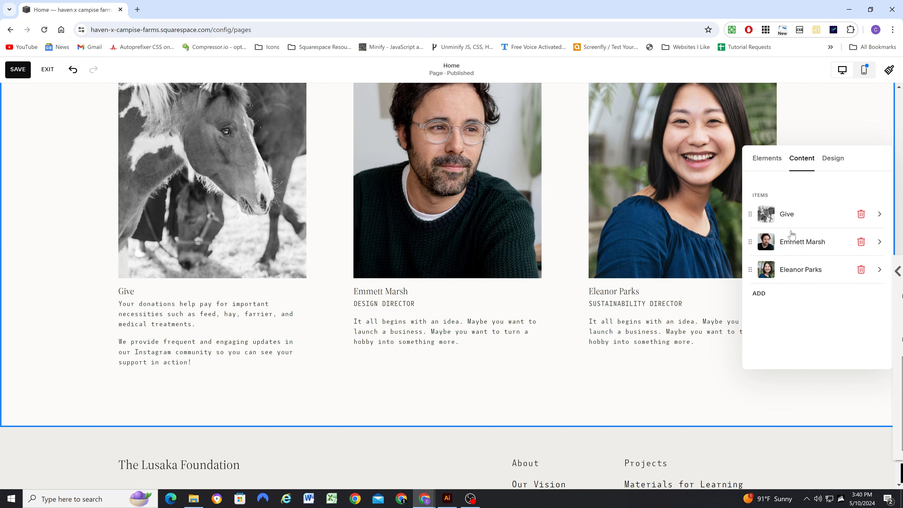
Replace the second item's portrait with the Stay.jpg file from the Haven folder
click(791, 241)
scroll(777, 295, down, 2)
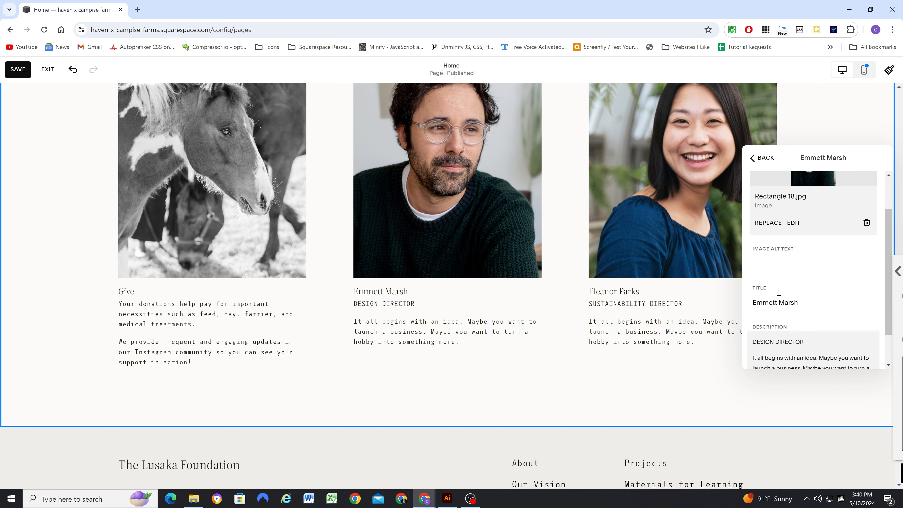
scroll(779, 296, up, 2)
click(771, 273)
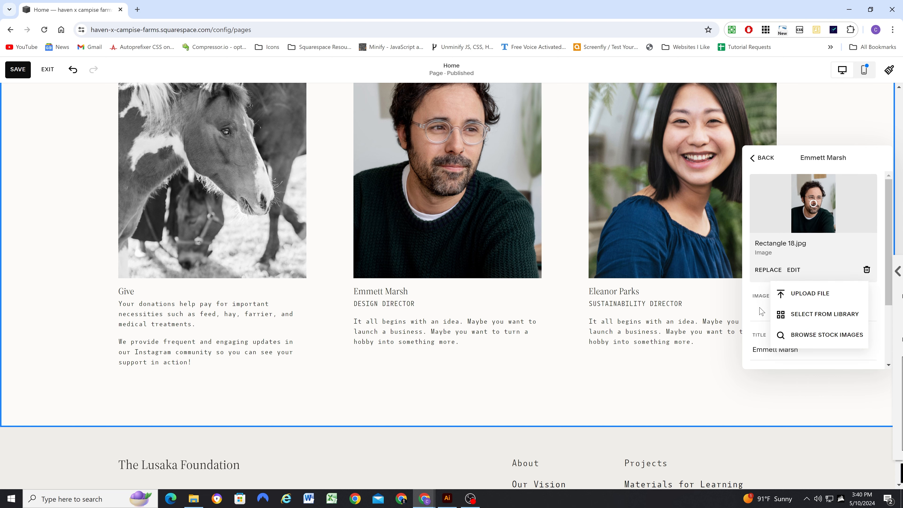
click(804, 293)
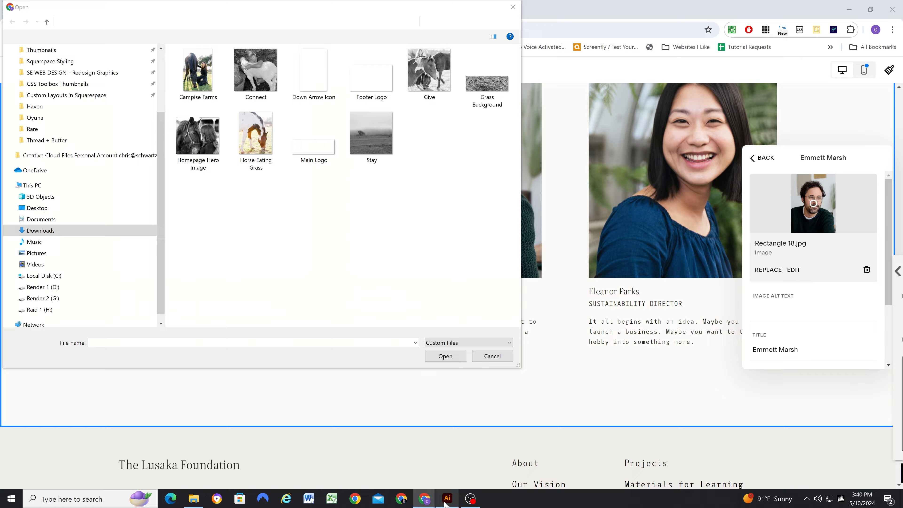
click(446, 502)
click(373, 137)
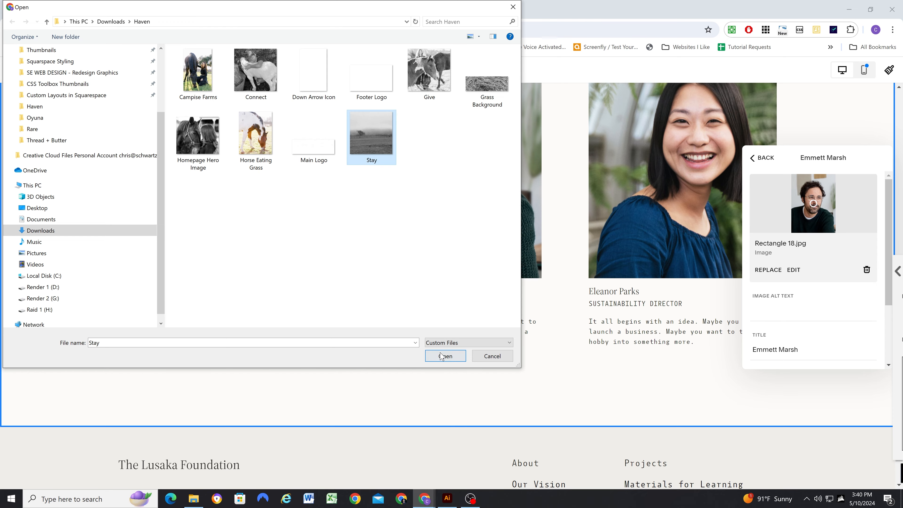
click(446, 356)
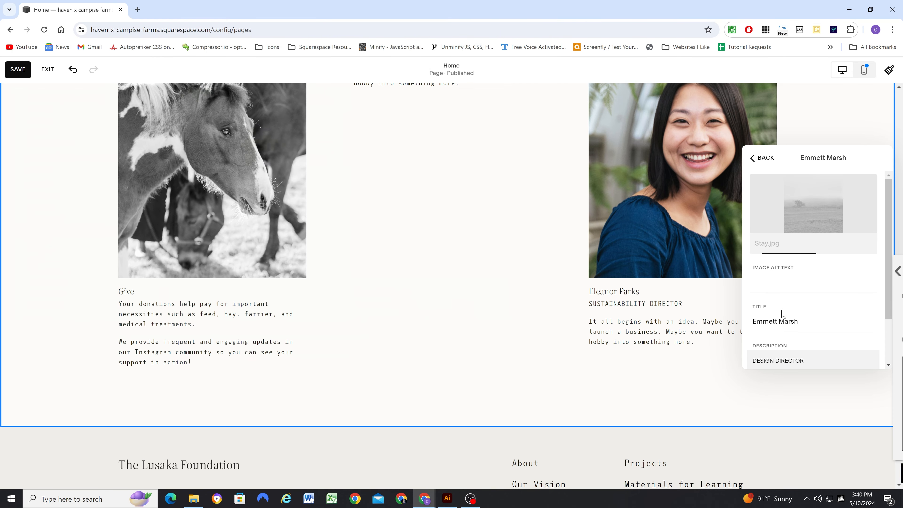
Set the second item's title to Stay
scroll(810, 309, down, 1)
drag(799, 275, 752, 275)
text(Stay)
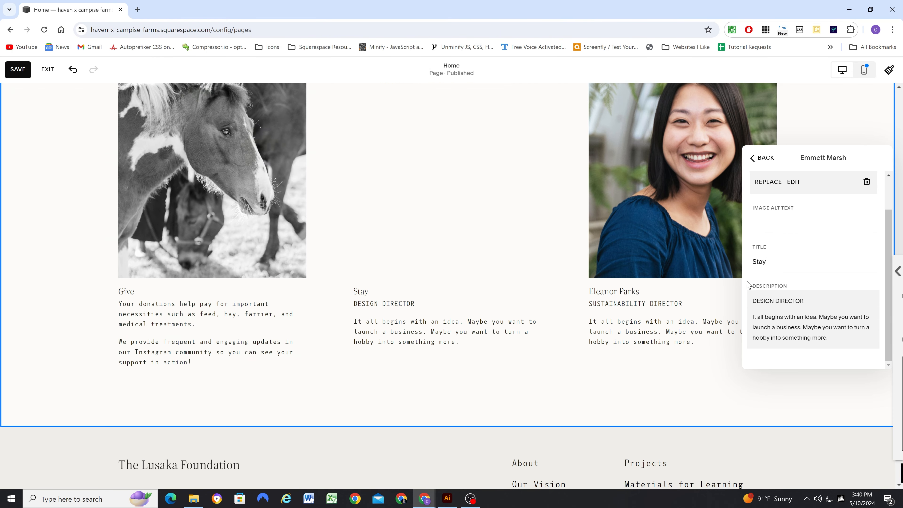
Copy the middle hover card's COMING SOON! text from the Illustrator mockup and return to Squarespace
click(447, 499)
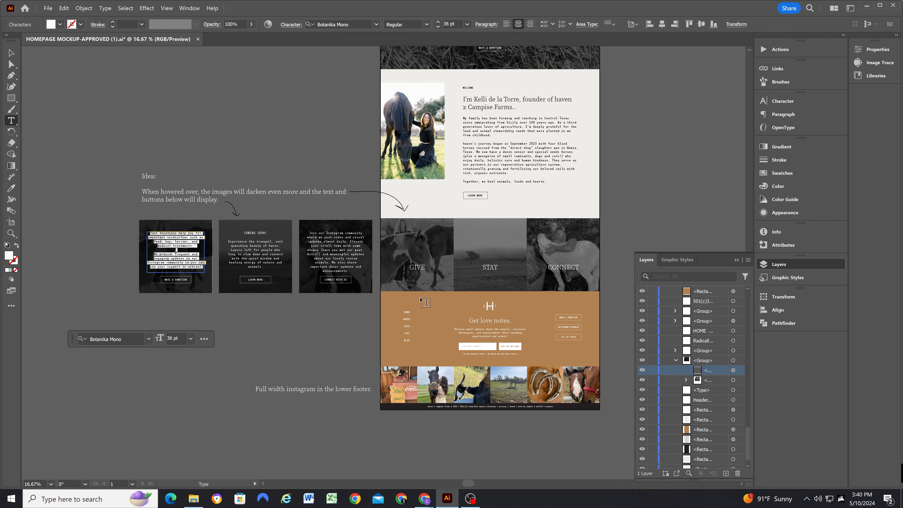
click(256, 256)
key(ctrl+a)
key(ctrl+c)
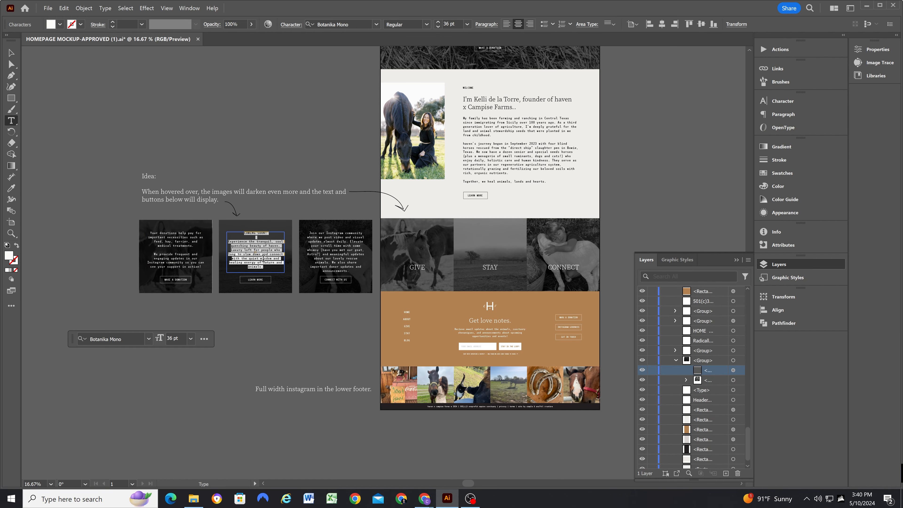
click(867, 6)
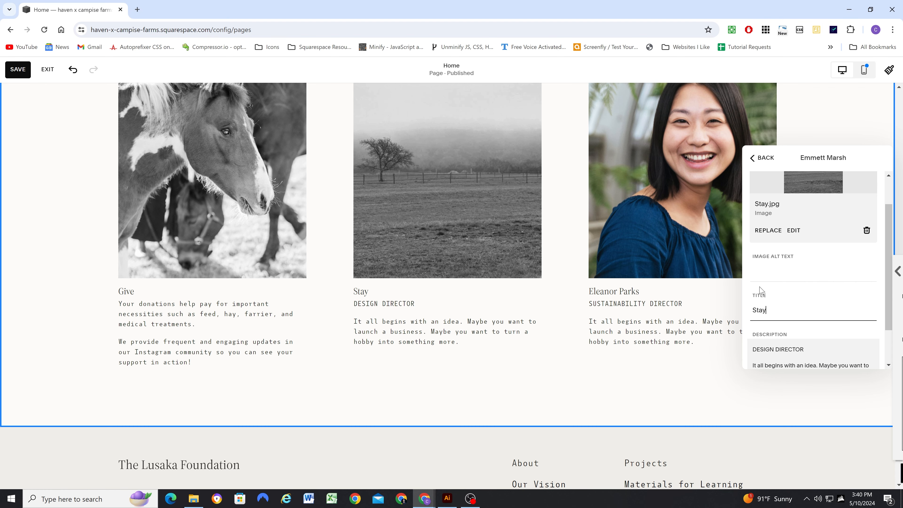
Replace the Stay item's description with the copied COMING SOON! text and remove the blank line below its first line
click(791, 345)
key(ctrl+a)
key(ctrl+v)
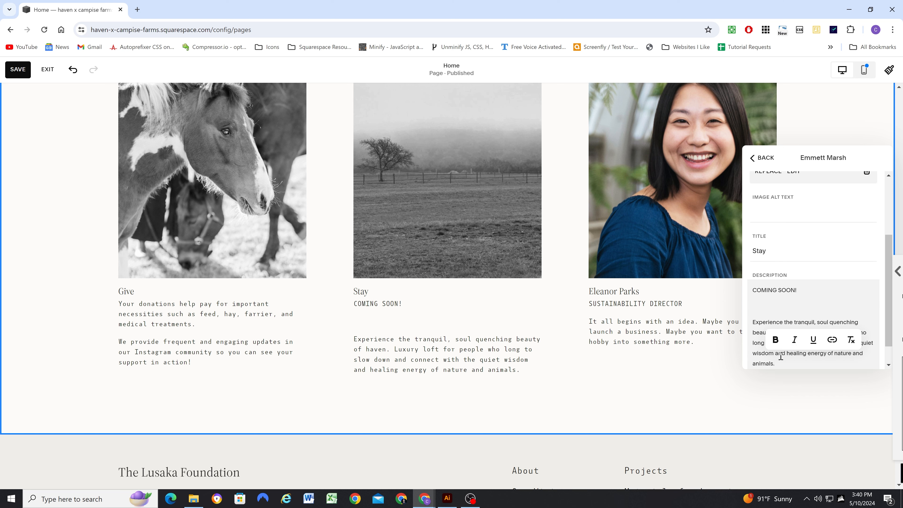
click(762, 301)
key(BackSpace)
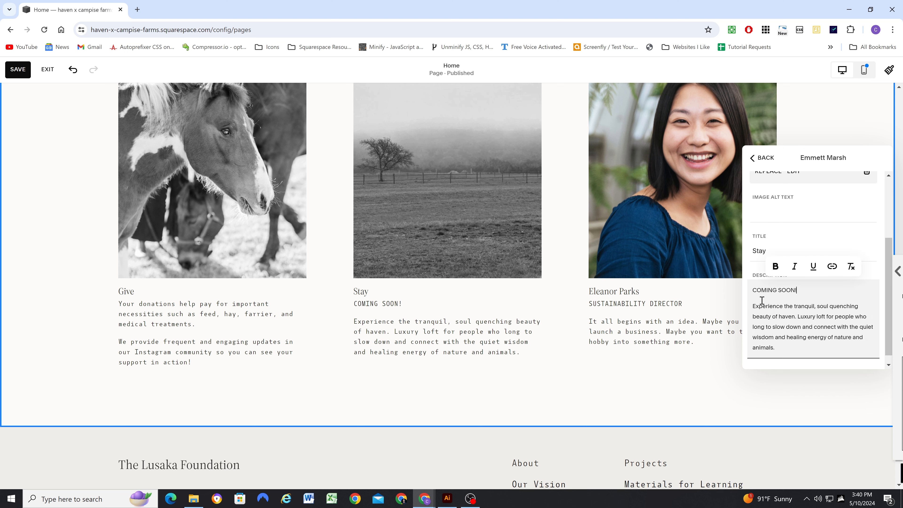
click(781, 348)
click(762, 157)
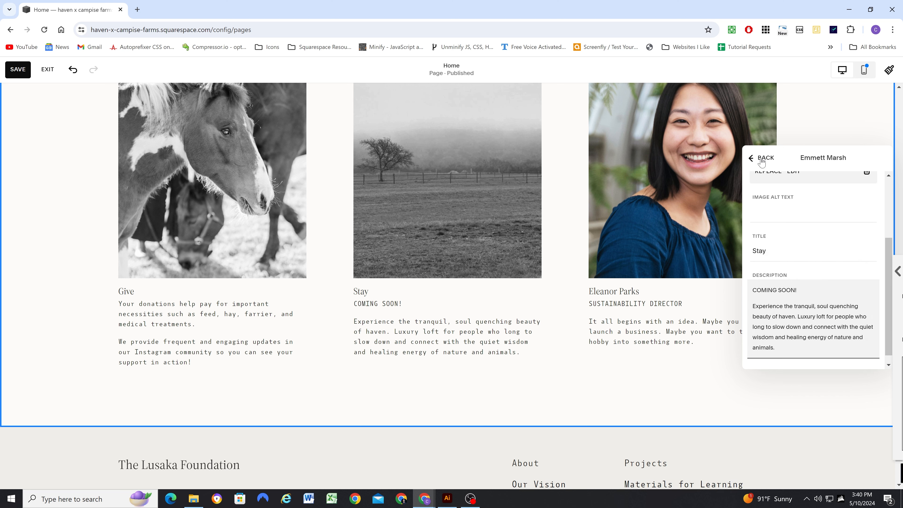
Open the third item for editing, then switch to Illustrator and copy the third hover card's Instagram community text
click(793, 274)
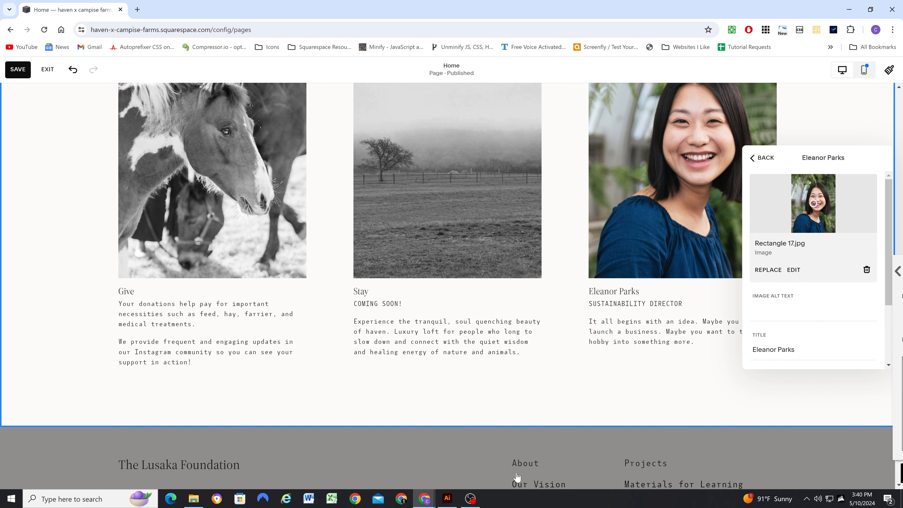
key(alt+Tab)
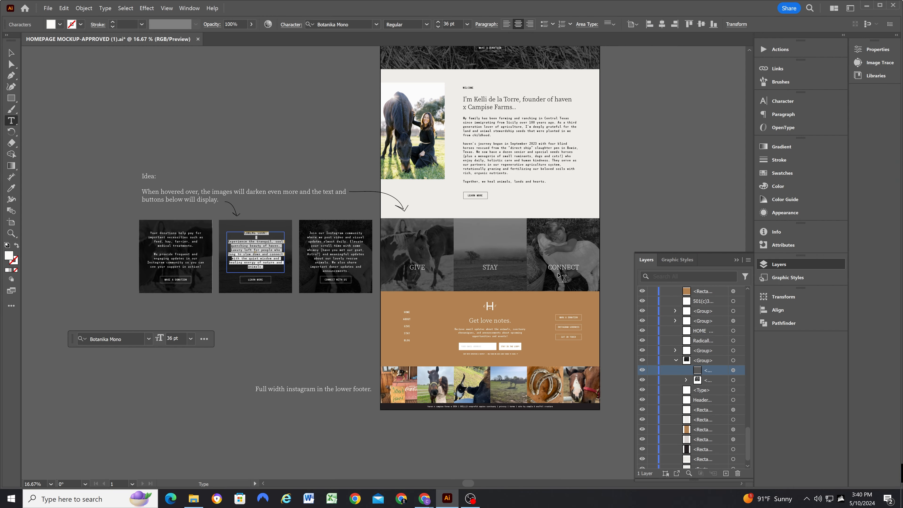
triple_click(327, 245)
key(ctrl+c)
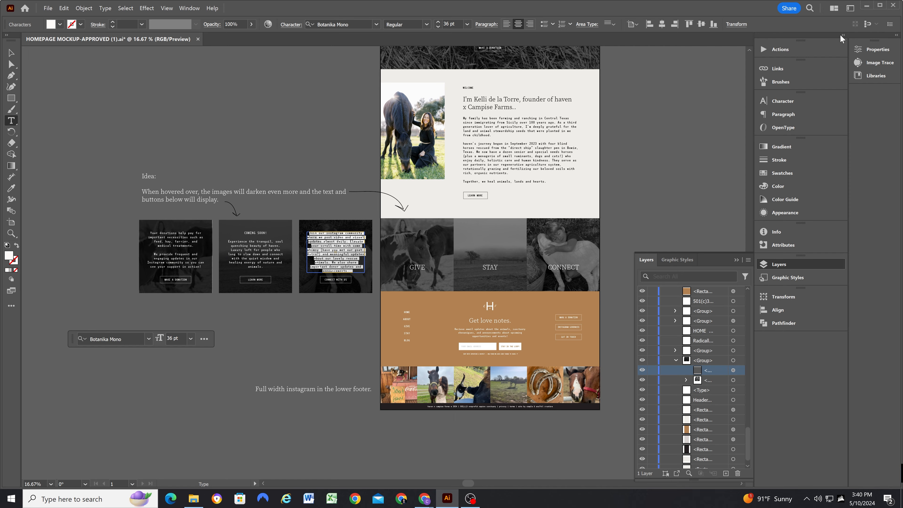
Return to Squarespace and replace the third item's image with the Connect image from the Haven folder
click(867, 5)
click(768, 270)
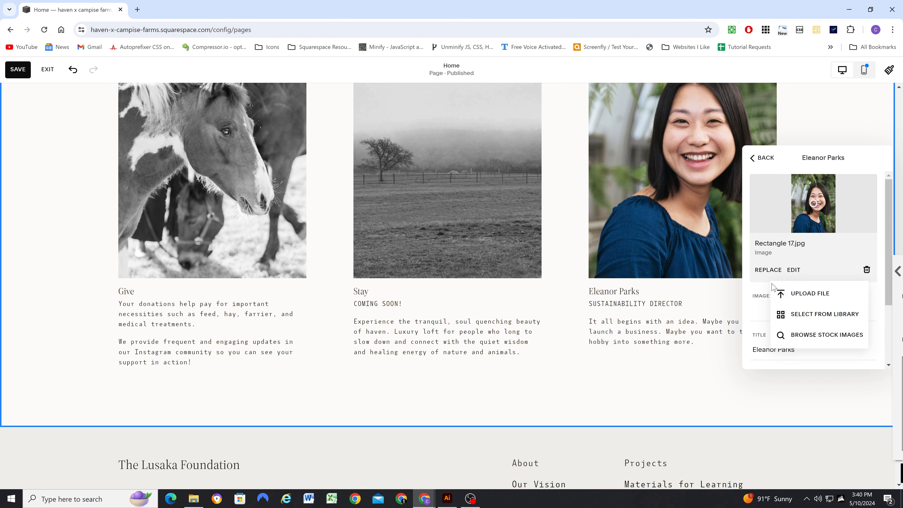
click(780, 290)
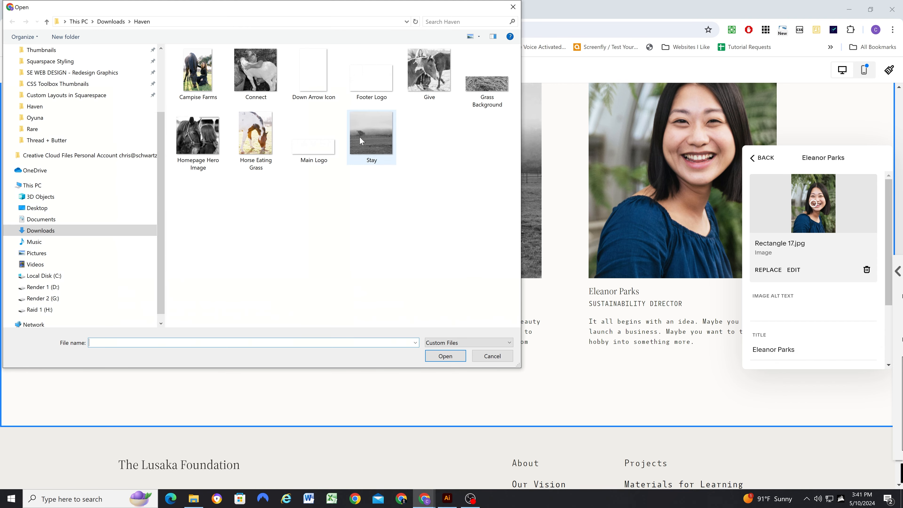
click(248, 74)
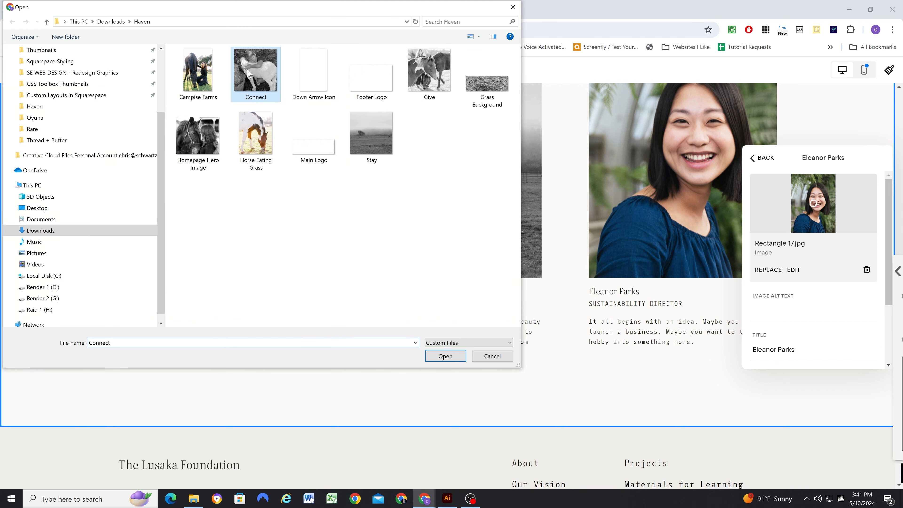
click(455, 355)
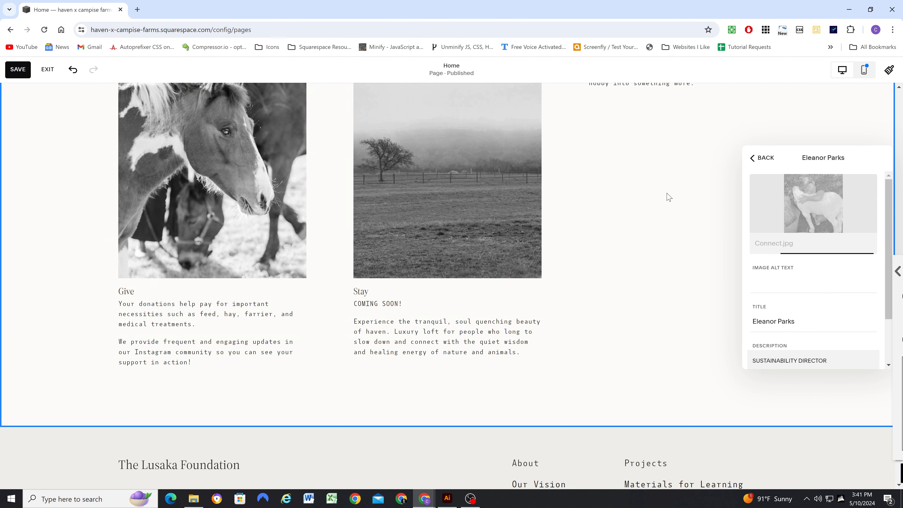
Set the third item's title to Connect
drag(797, 303, 743, 324)
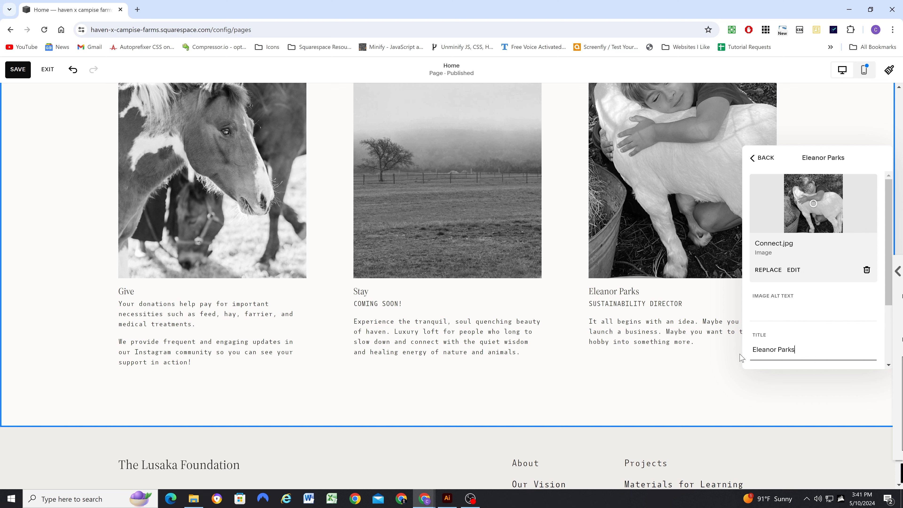
triple_click(770, 352)
text(Connect)
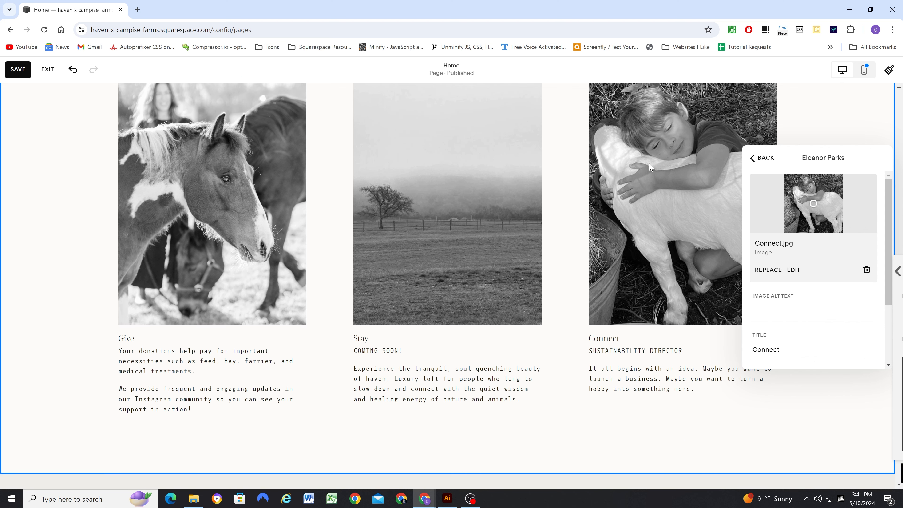
Replace the Connect item's placeholder description with the copied Instagram community text and return to the item list
scroll(796, 200, down, 1)
scroll(797, 200, down, 1)
click(807, 303)
key(ctrl+a)
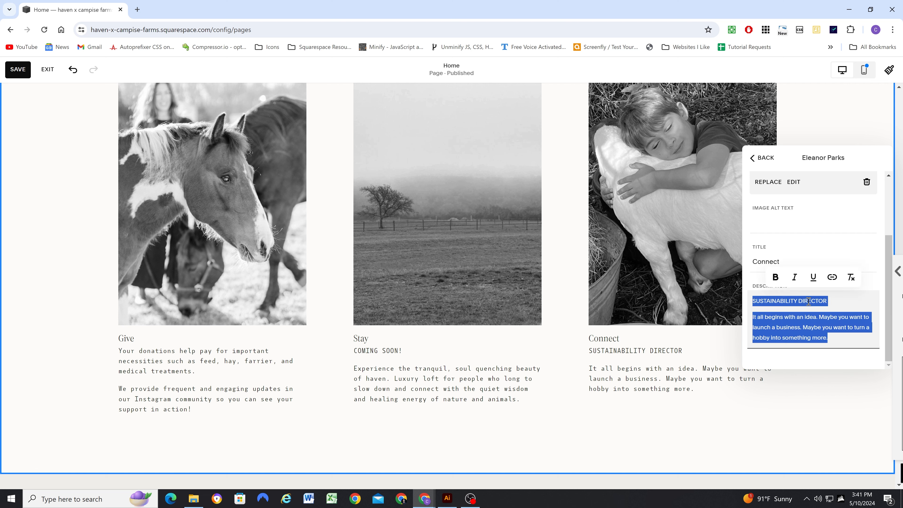
key(BackSpace)
key(ctrl+v)
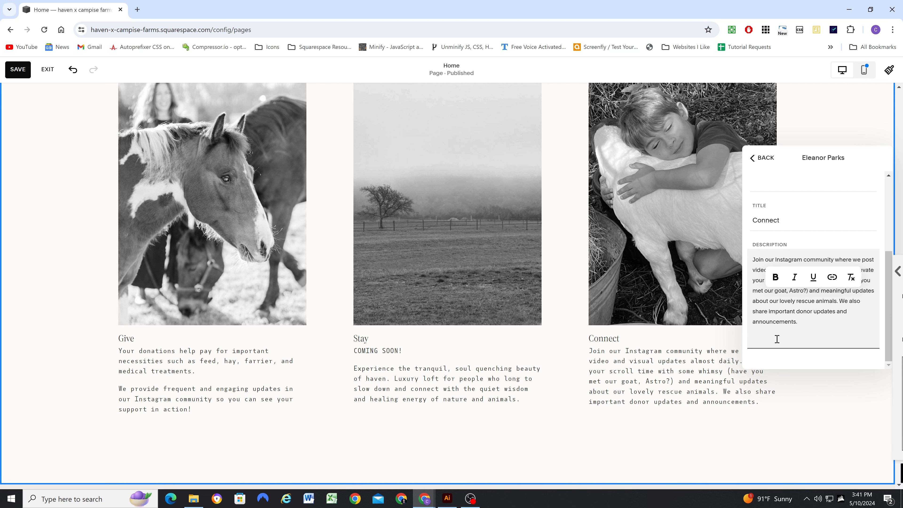
scroll(768, 313, up, 1)
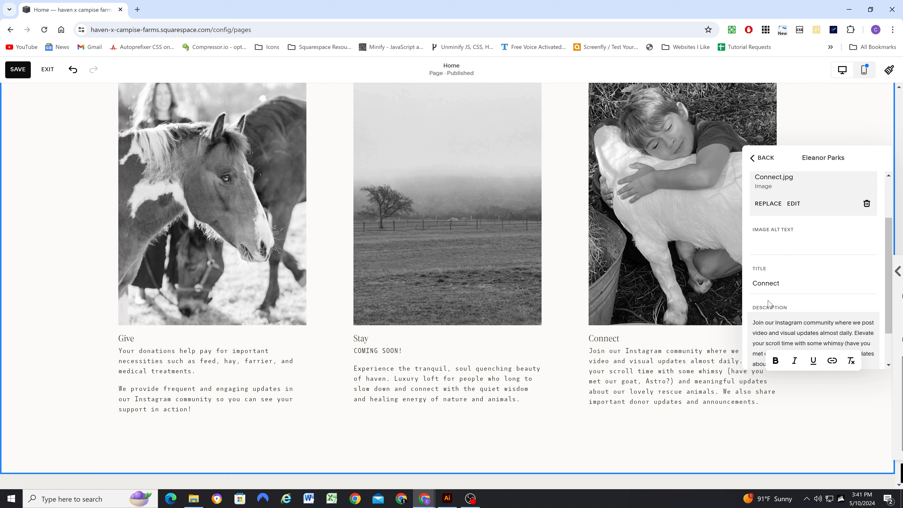
scroll(807, 313, up, 2)
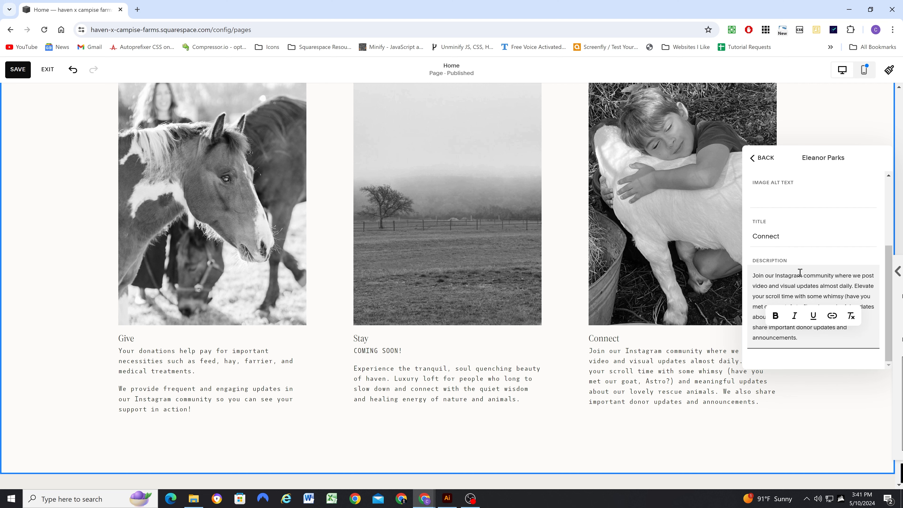
click(765, 159)
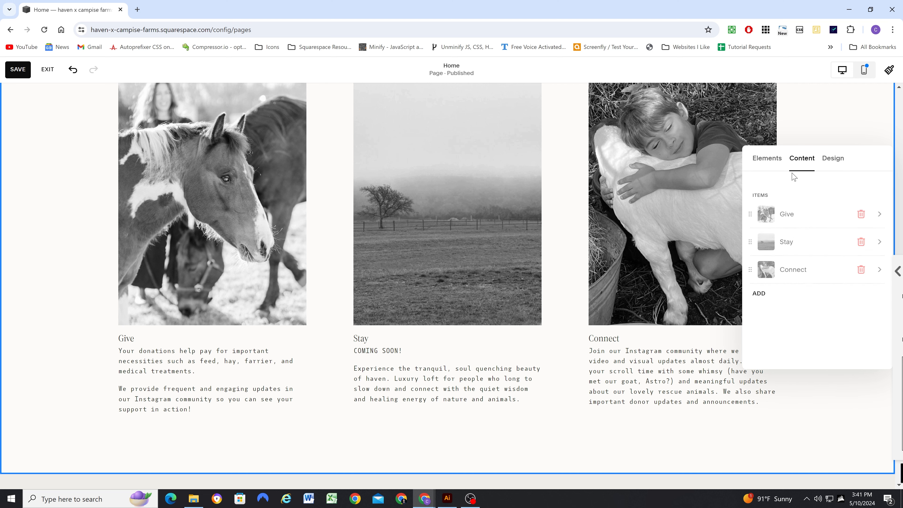
Turn on the item buttons for the Give, Stay and Connect list section
click(767, 159)
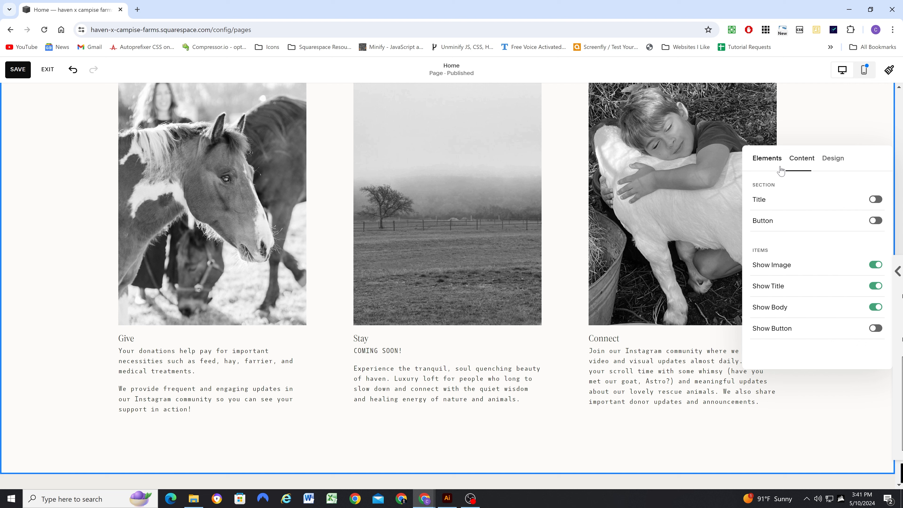
click(834, 331)
scroll(640, 402, down, 1)
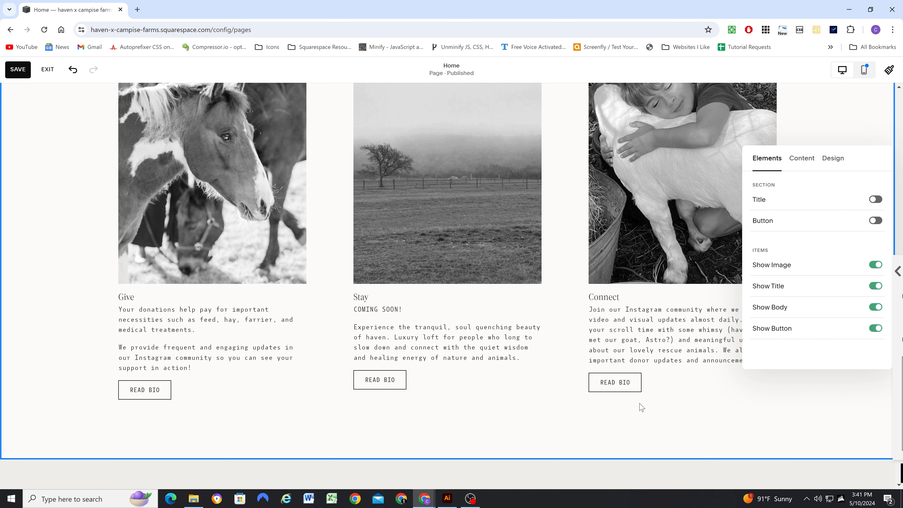
Open the Give item and replace its Read Bio button text with Learn More
click(795, 159)
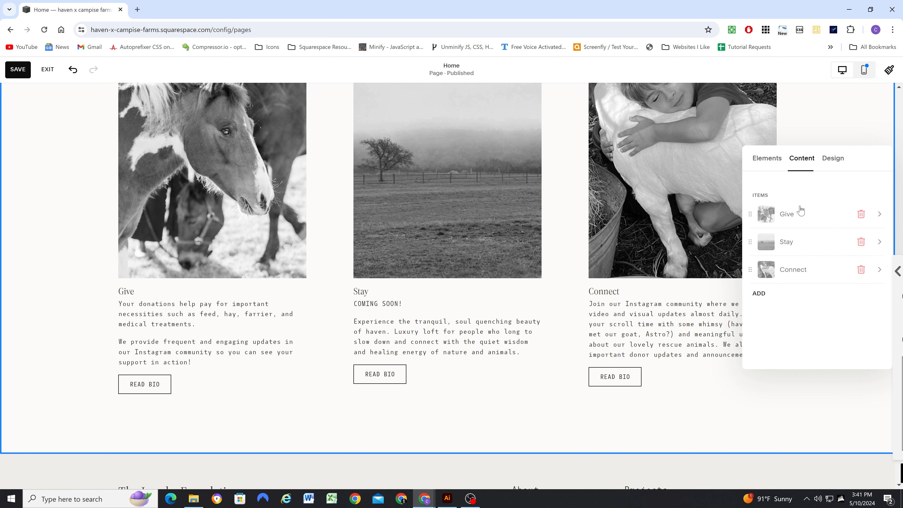
click(802, 210)
drag(786, 314, 747, 318)
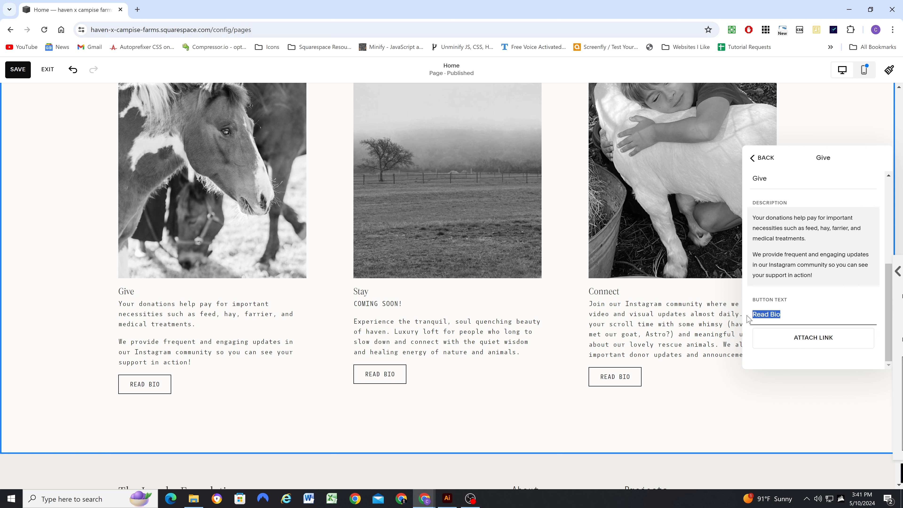
text(Learn Miore)
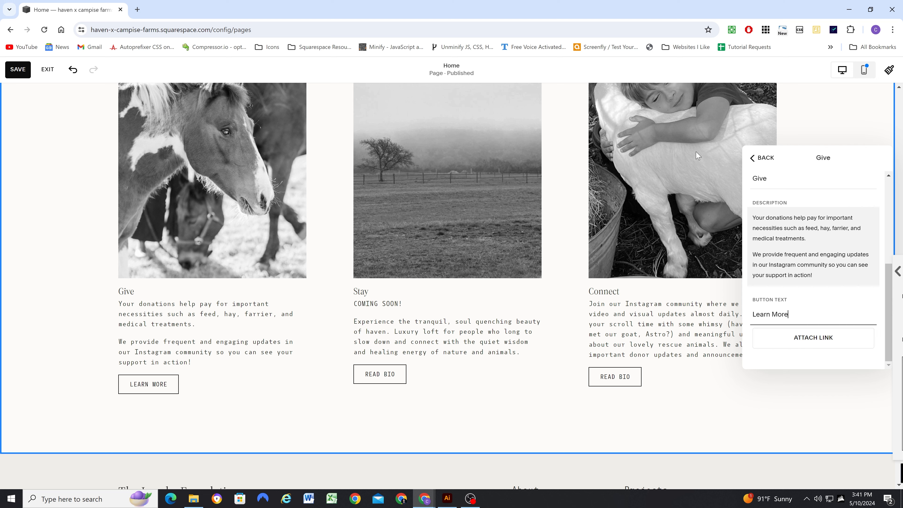
Switch to Illustrator, copy the first hover card's MAKE A DONATION button label, and return to Squarespace
click(447, 499)
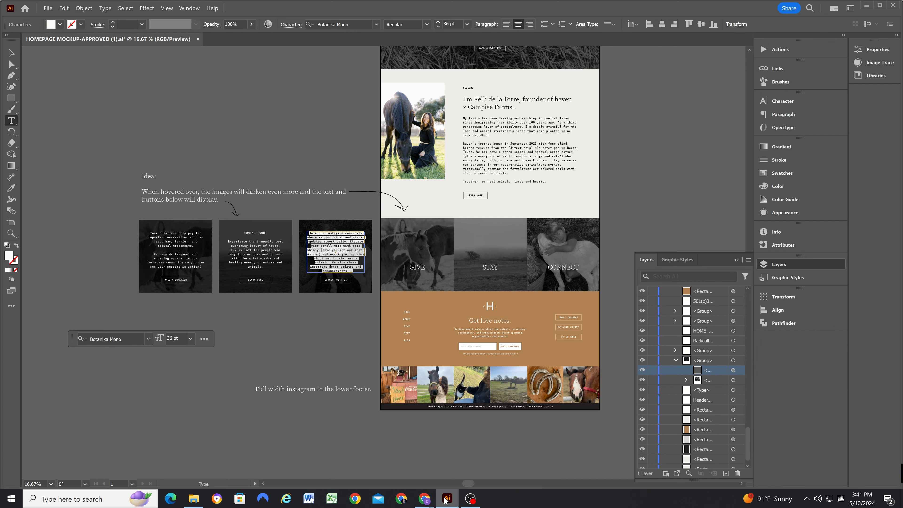
ctrl+click(176, 280)
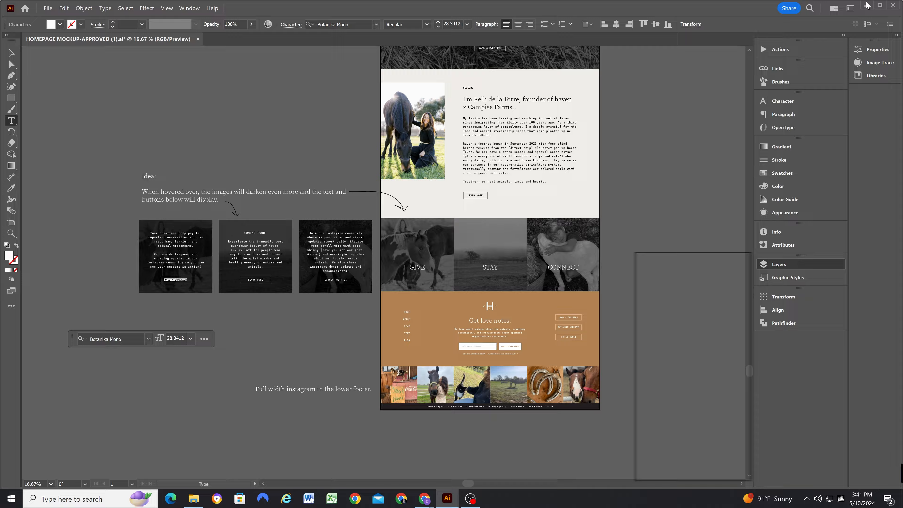
key(alt+Tab)
Set the Give item's button text to Make a Donation and return to the item list
drag(796, 311, 757, 313)
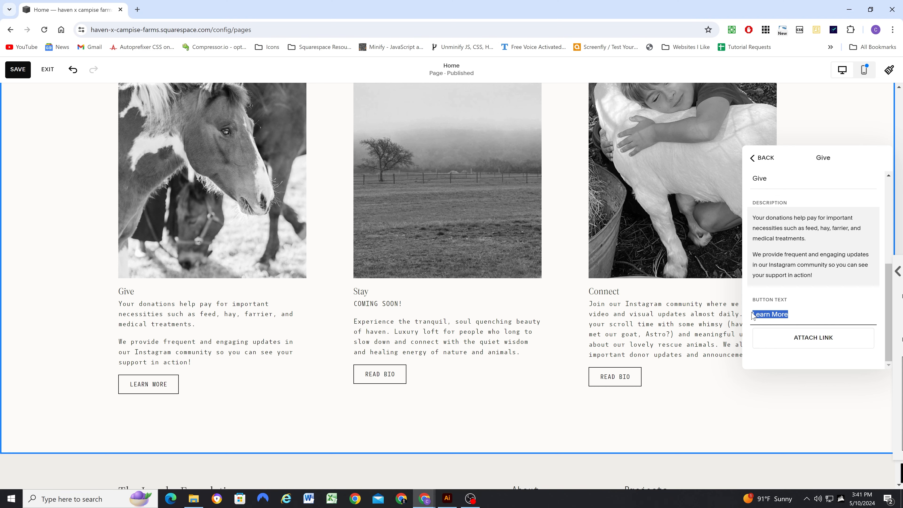
text(Make a Donation)
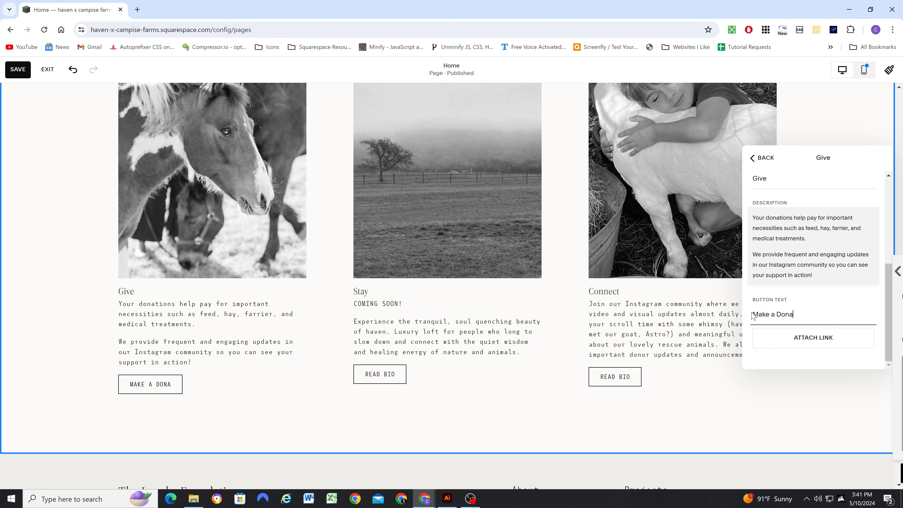
click(760, 159)
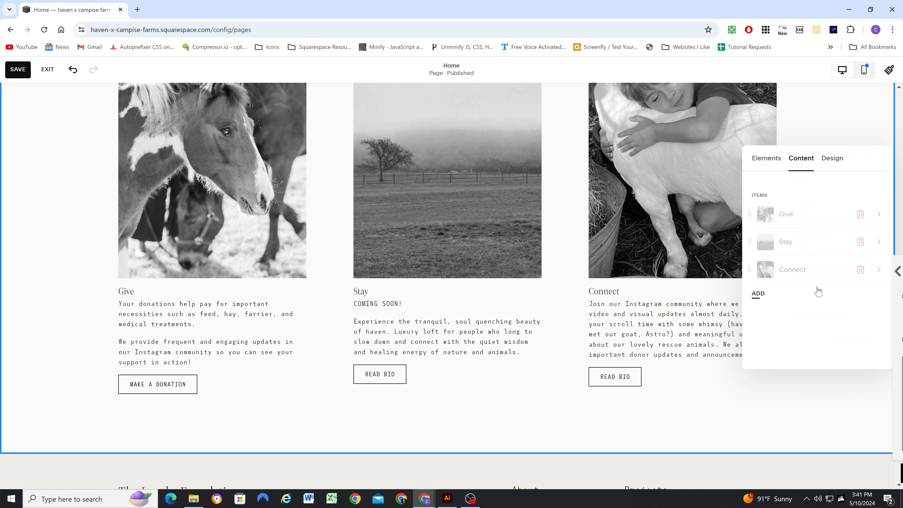
Set the Stay item's button text to Learn More and return to the item list
click(798, 244)
scroll(808, 309, down, 5)
drag(782, 315, 748, 320)
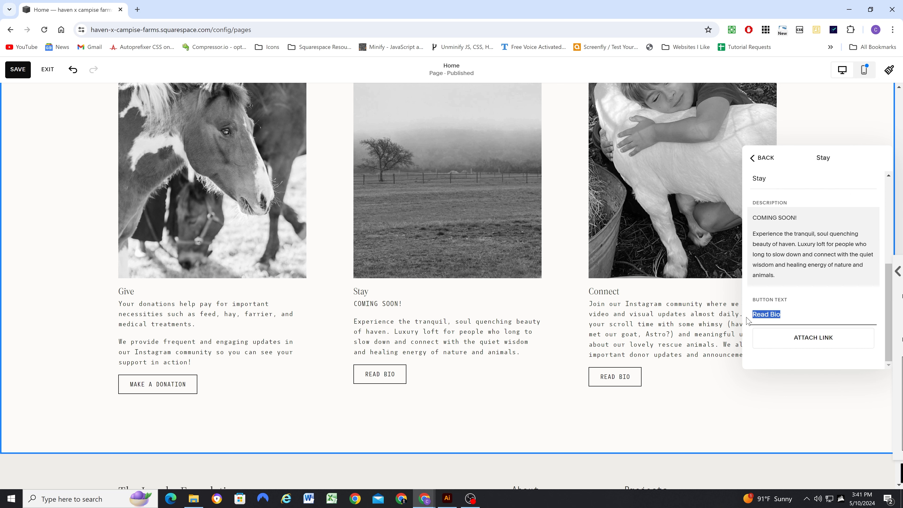
text(Learn)
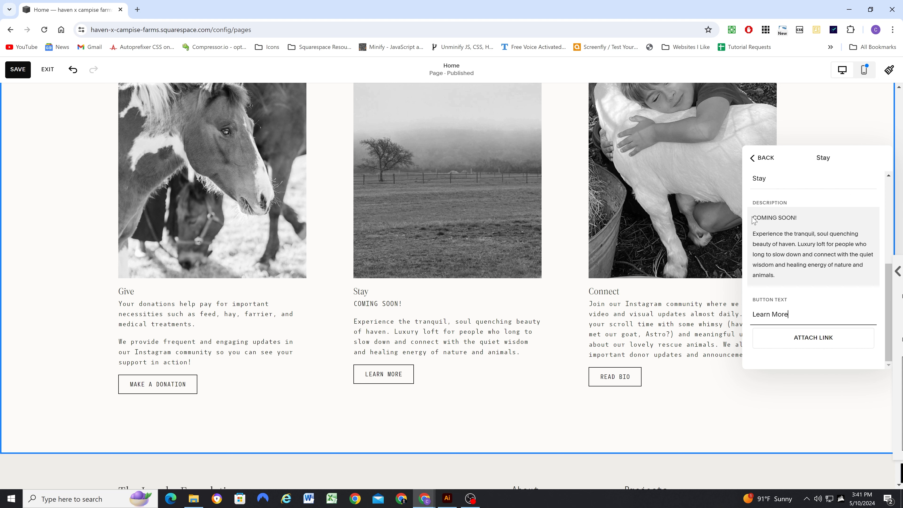
click(764, 159)
Set the Connect item's button text to Connect With us and return to the item list
click(793, 276)
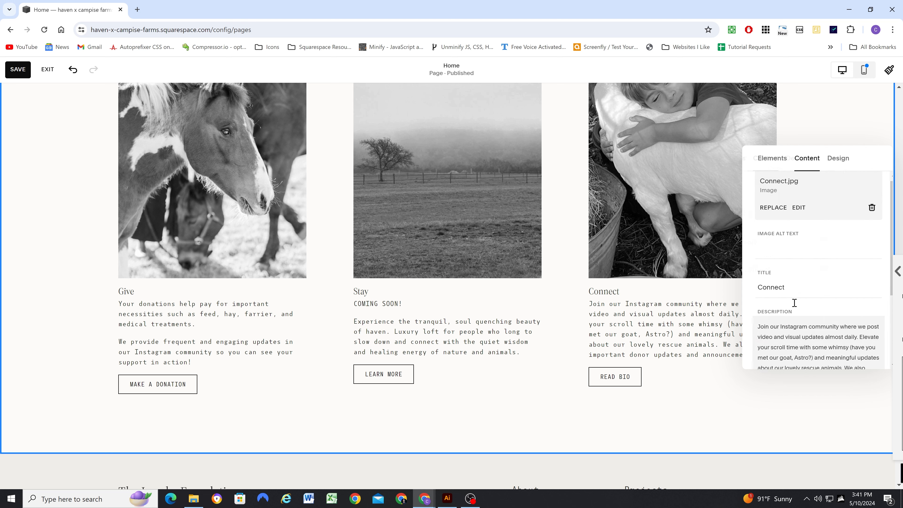
scroll(794, 313, down, 5)
drag(794, 319, 751, 316)
text(MAKE A DONATION)
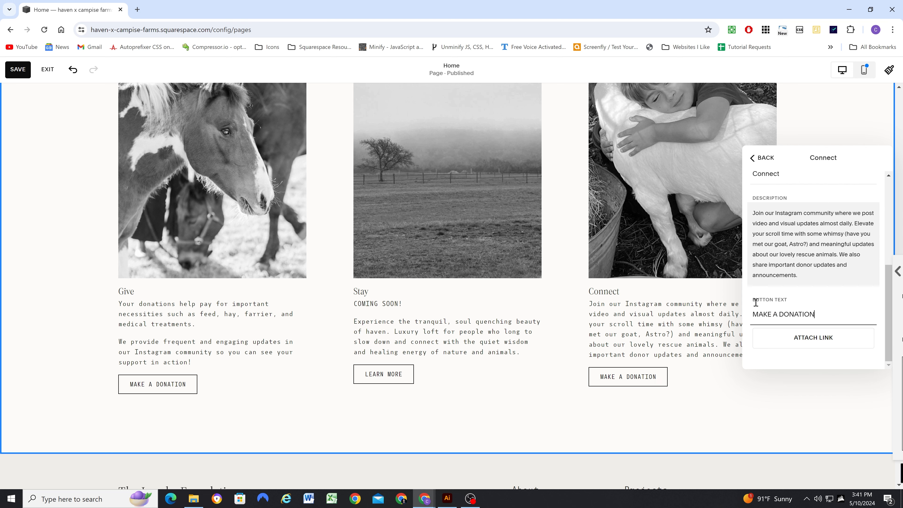
triple_click(794, 313)
text(Connect With us)
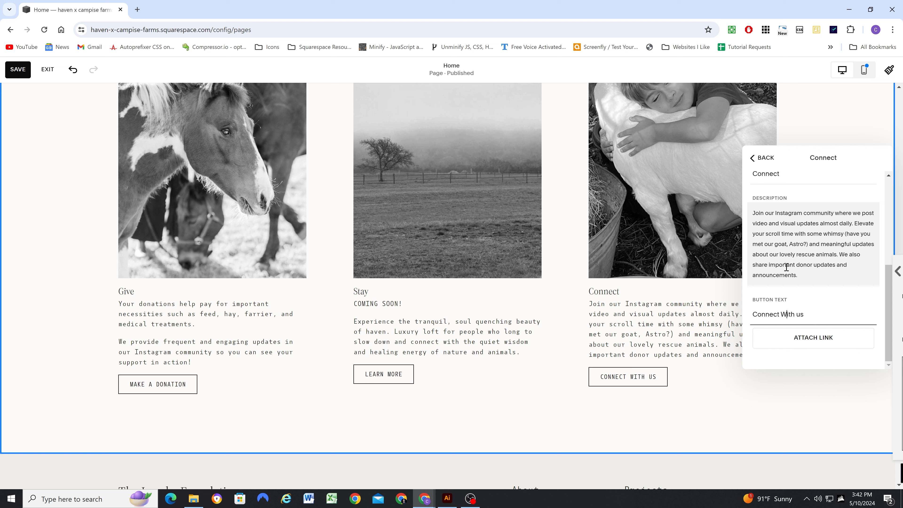
click(767, 159)
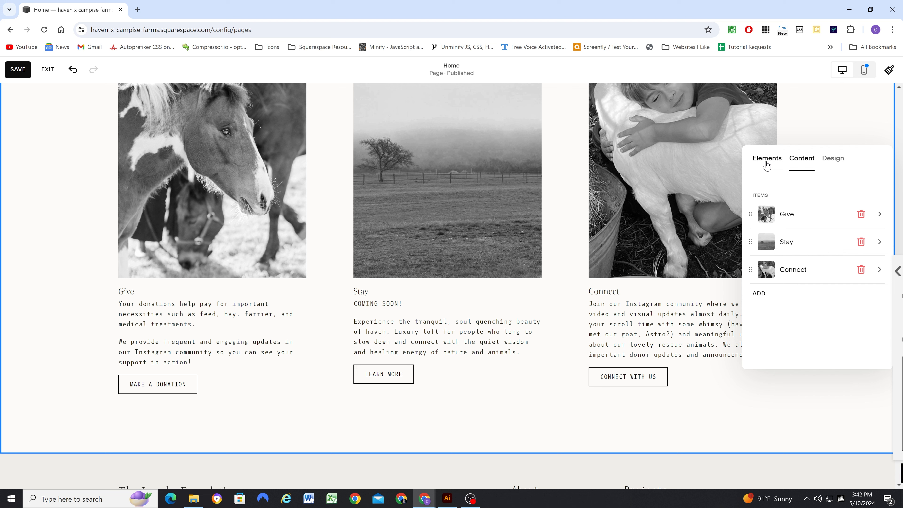
Center-align the titles, descriptions and buttons of the Give, Stay and Connect items
scroll(605, 249, up, 3)
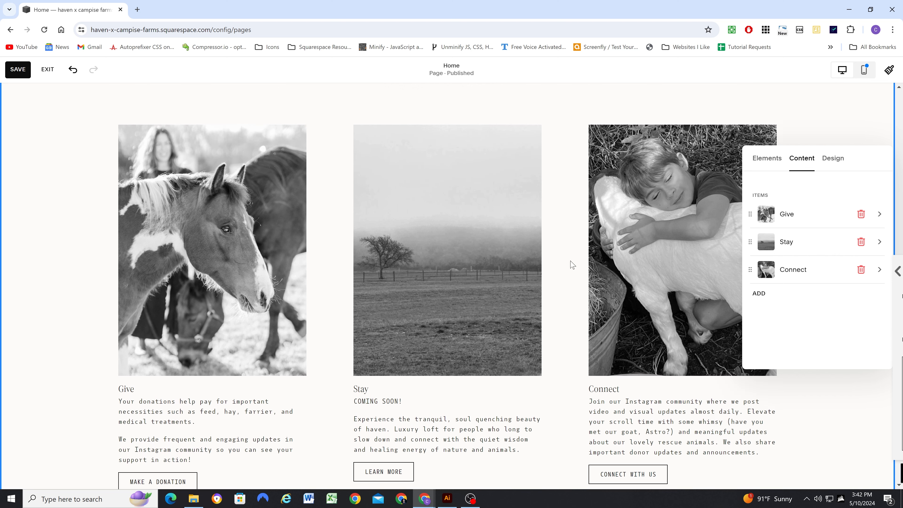
scroll(767, 167, up, 1)
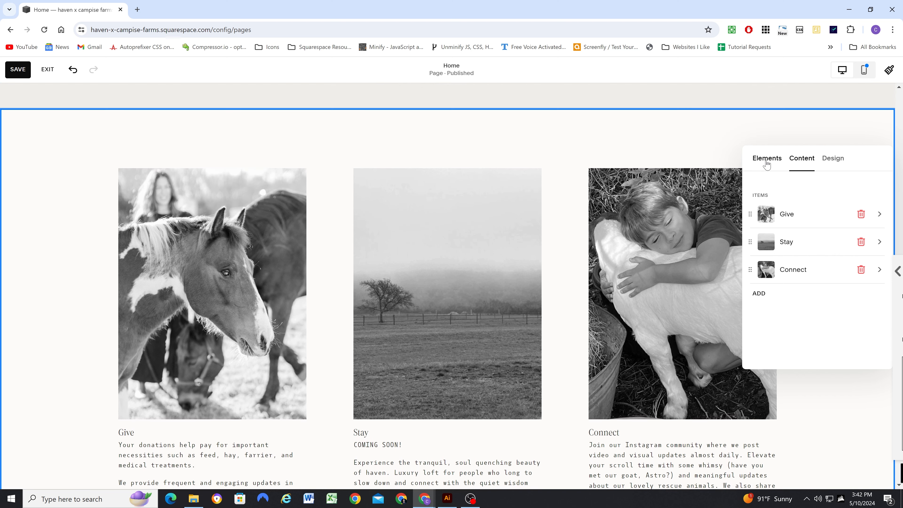
click(837, 161)
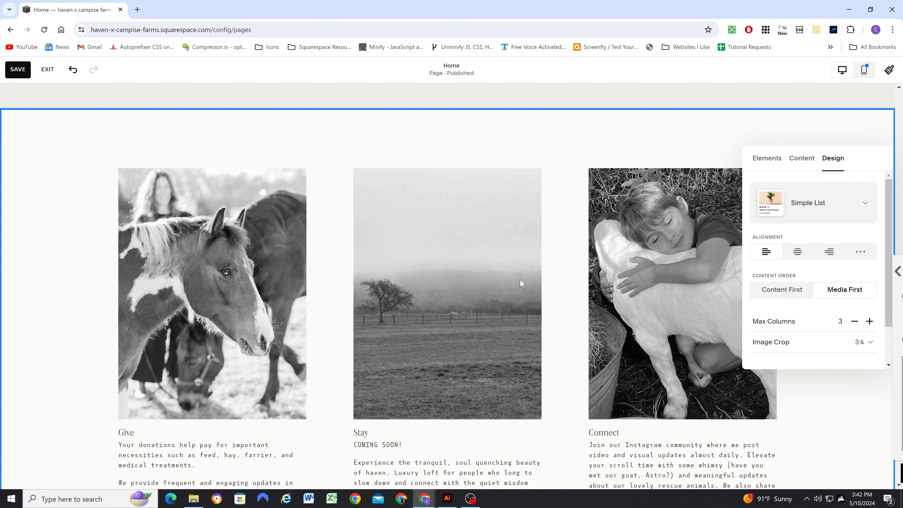
scroll(457, 342, down, 4)
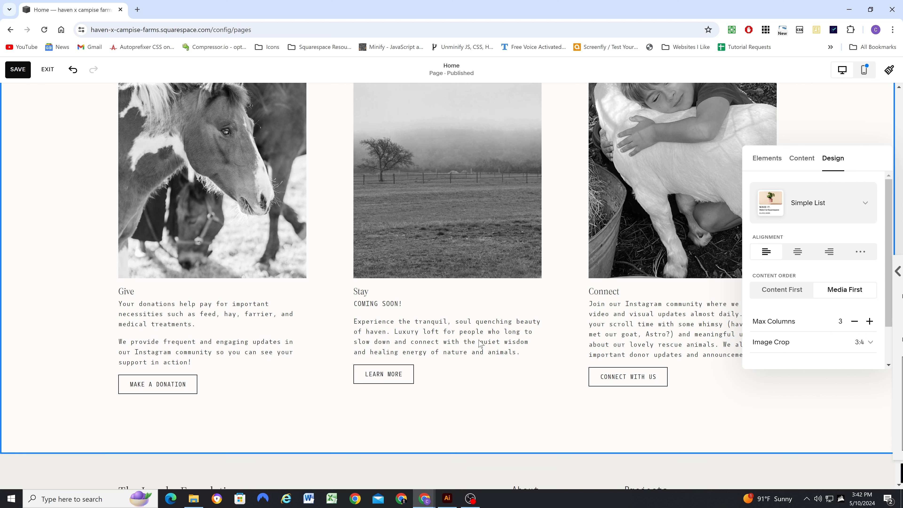
scroll(480, 331, up, 1)
scroll(476, 316, up, 2)
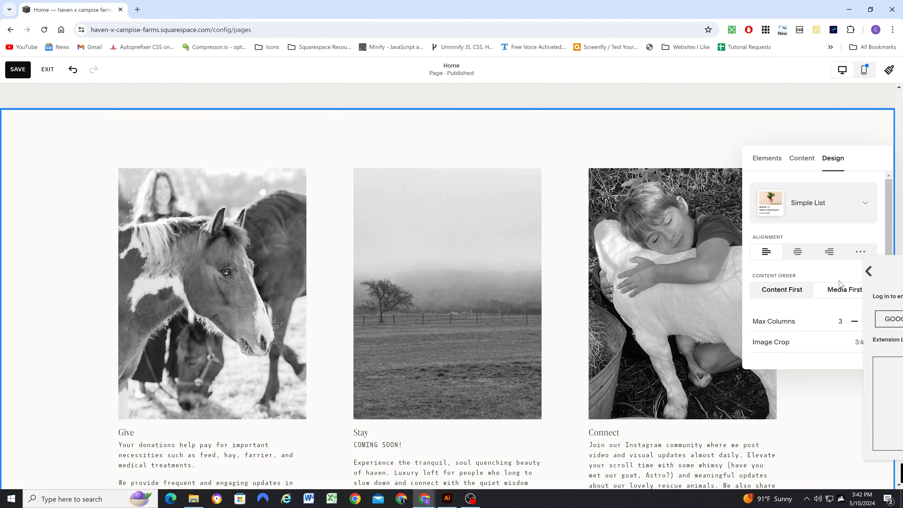
scroll(780, 275, down, 1)
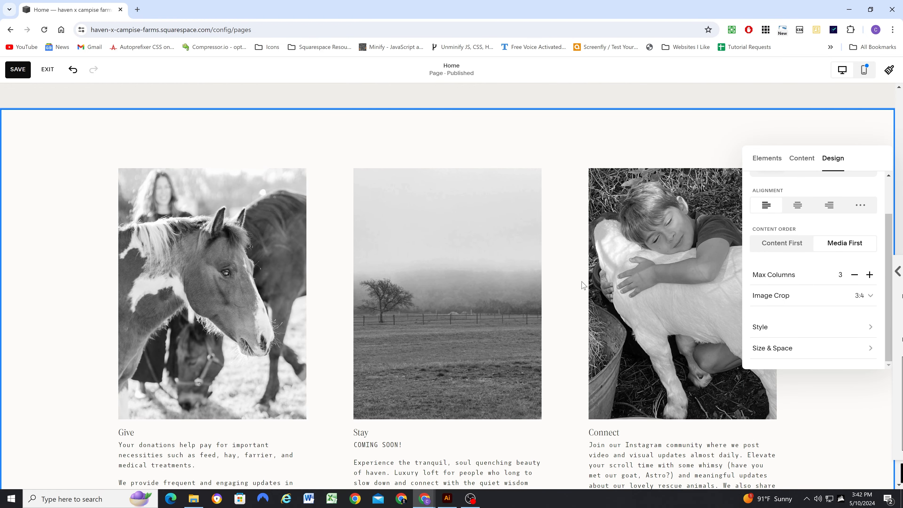
scroll(583, 284, up, 1)
click(798, 216)
scroll(533, 306, down, 3)
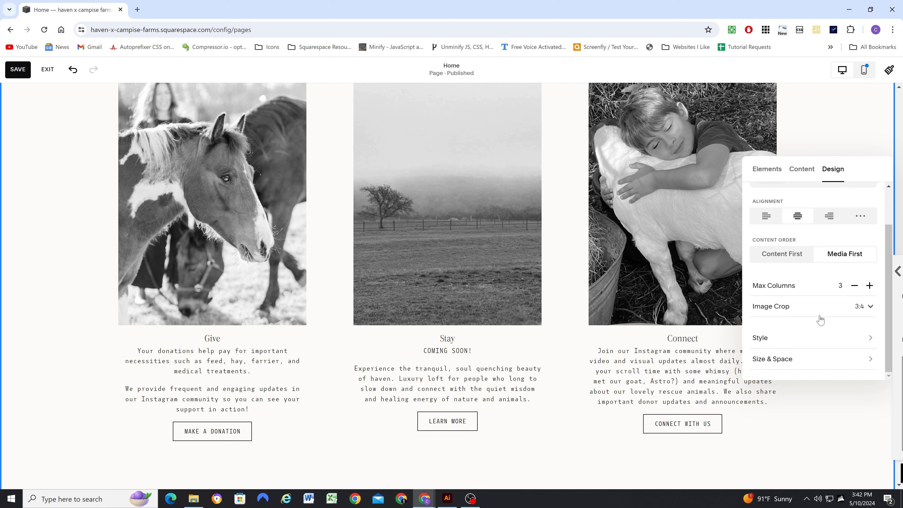
Switch the Give/Stay/Connect section to custom text sizes and set the Item Title size to 2.8rem
click(804, 338)
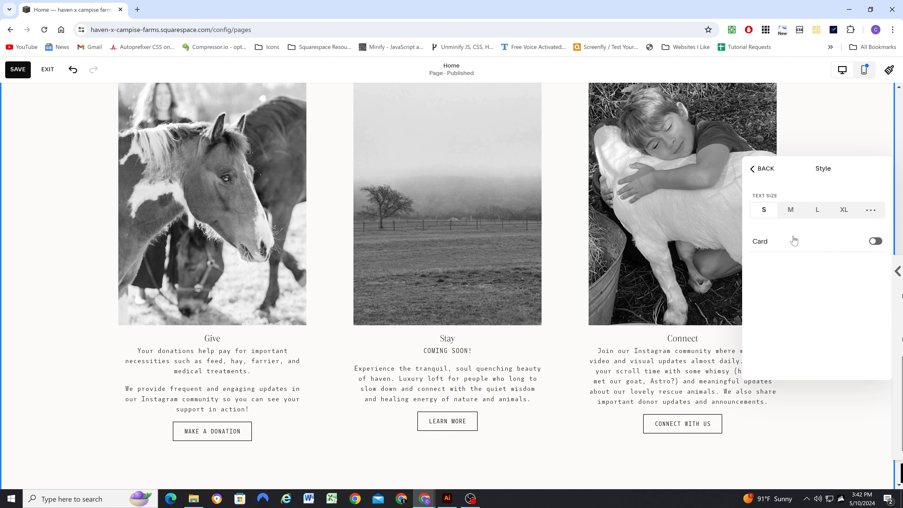
click(875, 211)
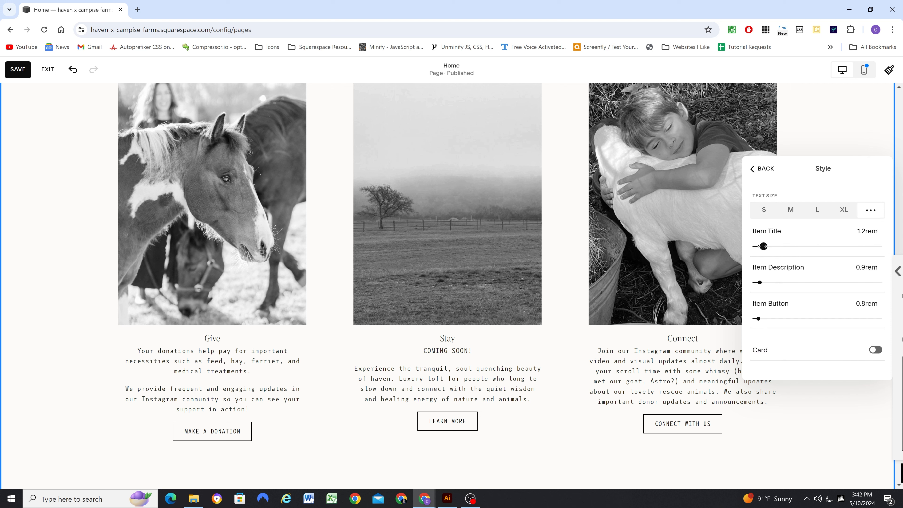
drag(763, 247, 785, 245)
Check the font sizes of the STAY label and the section headings in the Illustrator mockup, then return to Squarespace
click(447, 498)
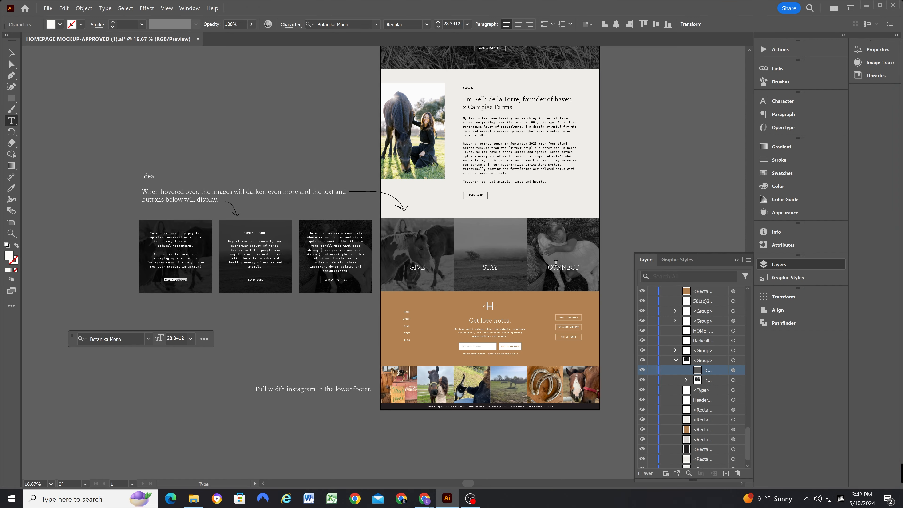
click(491, 265)
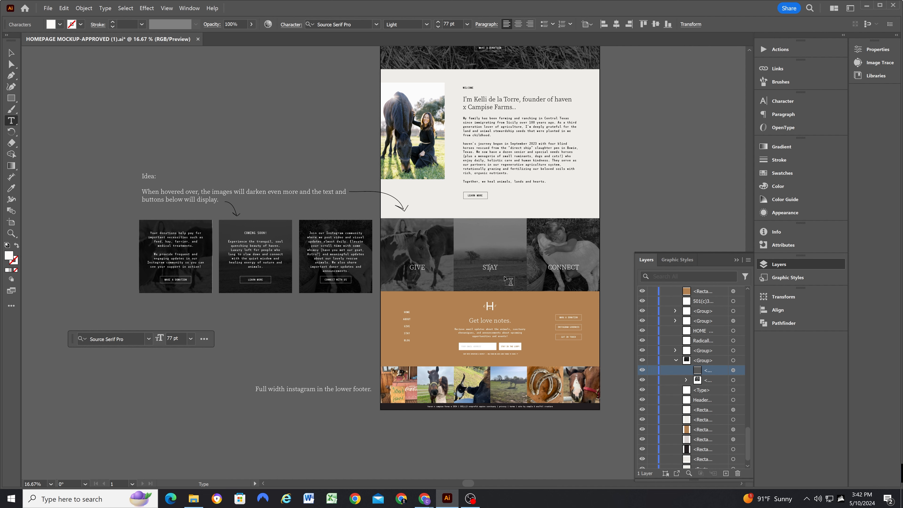
scroll(497, 273, up, 2)
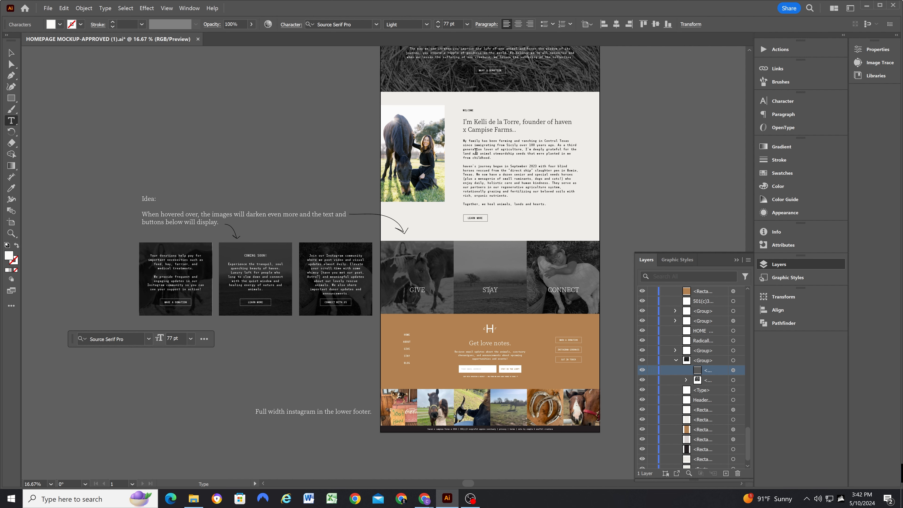
click(487, 125)
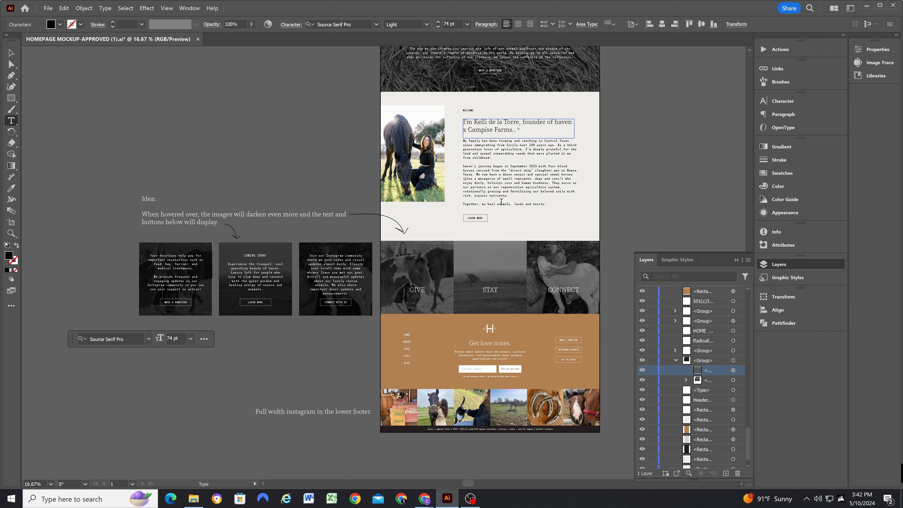
click(486, 289)
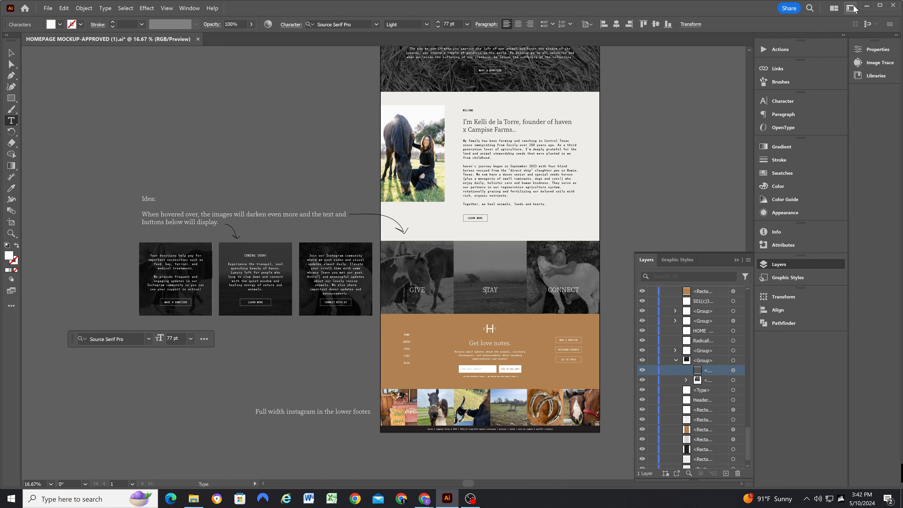
scroll(507, 217, up, 8)
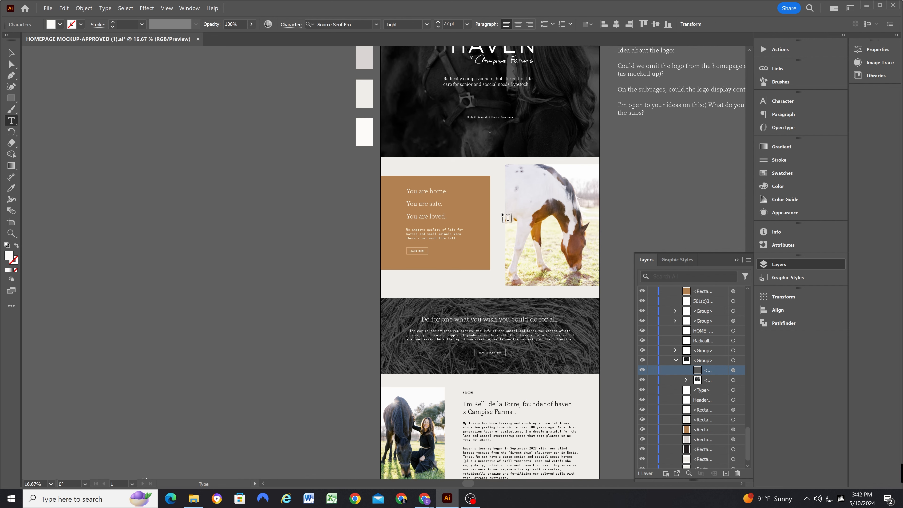
scroll(501, 215, up, 1)
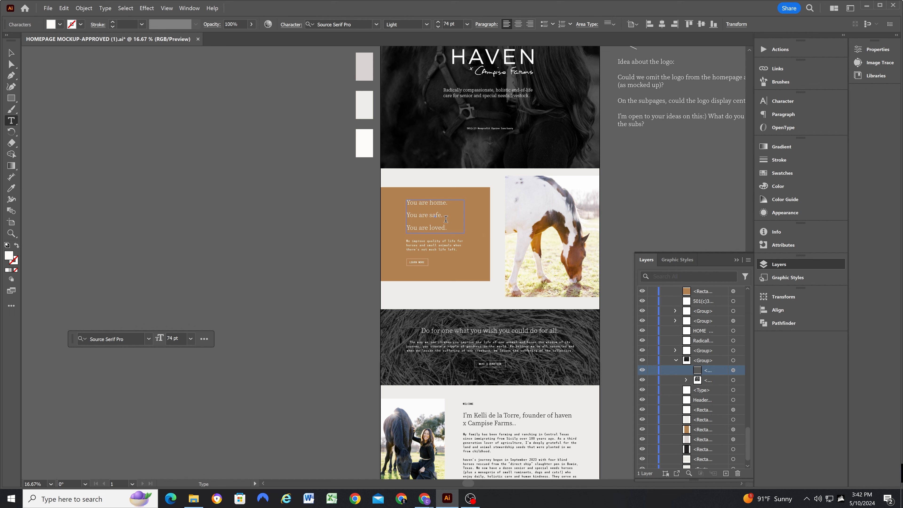
click(866, 6)
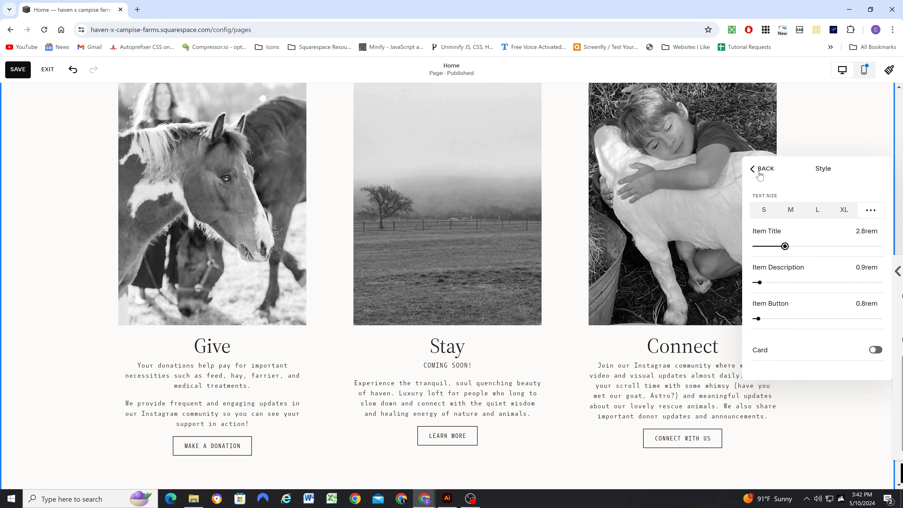
Close the section settings, save the homepage and exit the page editor
click(826, 118)
click(16, 70)
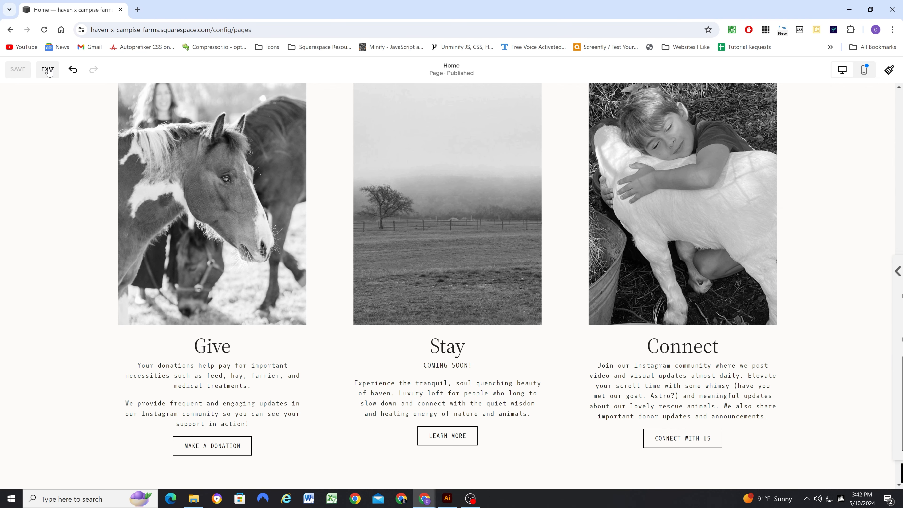
click(49, 70)
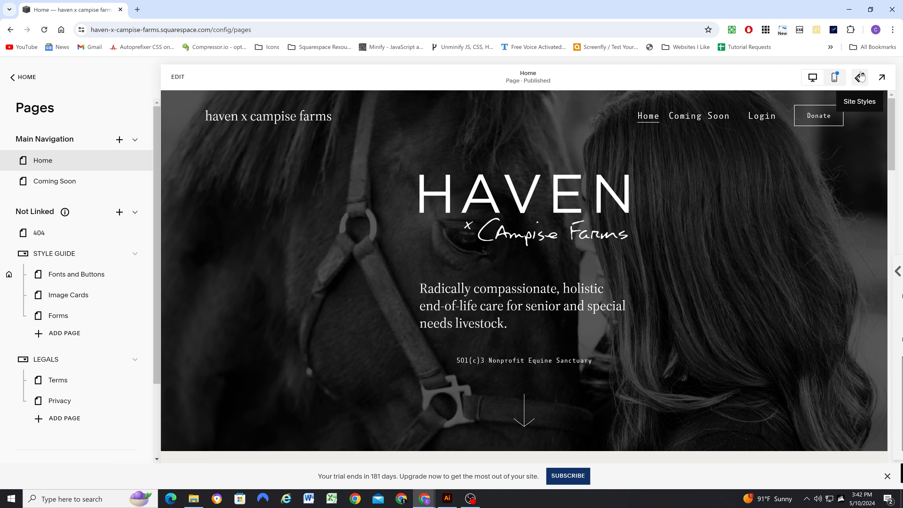
Set the site-wide Heading 2 size to 2.9rem in Site Styles, then save and exit
click(860, 77)
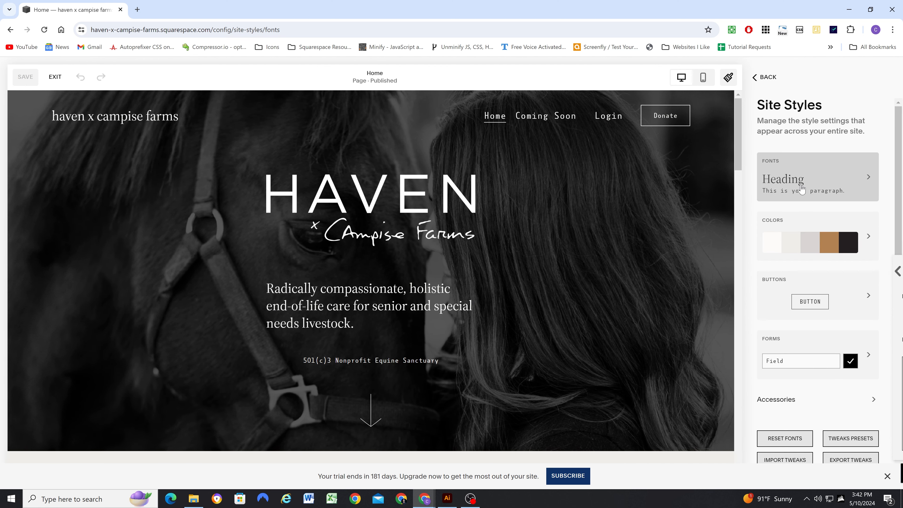
click(814, 188)
click(786, 267)
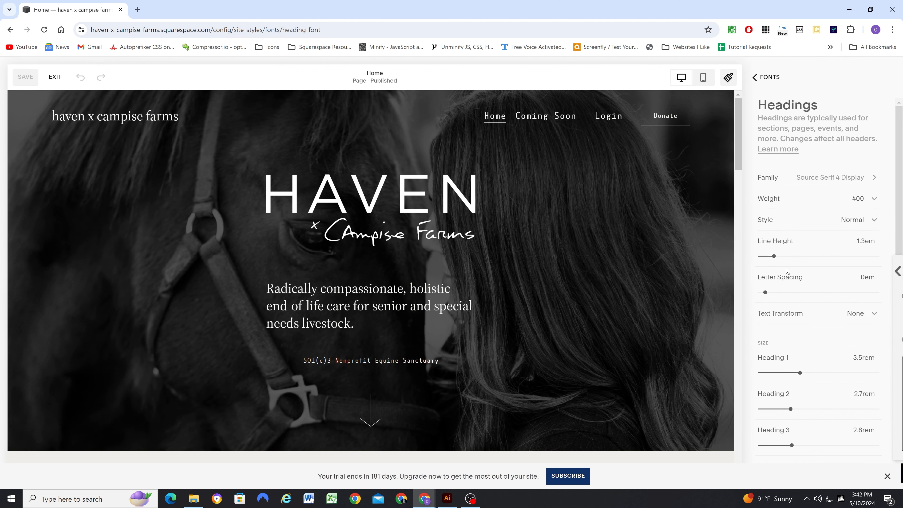
scroll(802, 297, down, 2)
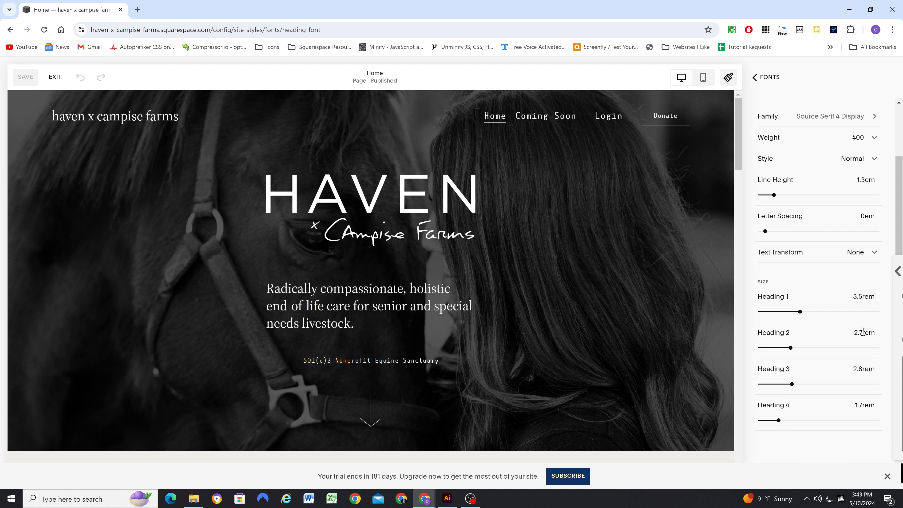
key(Return)
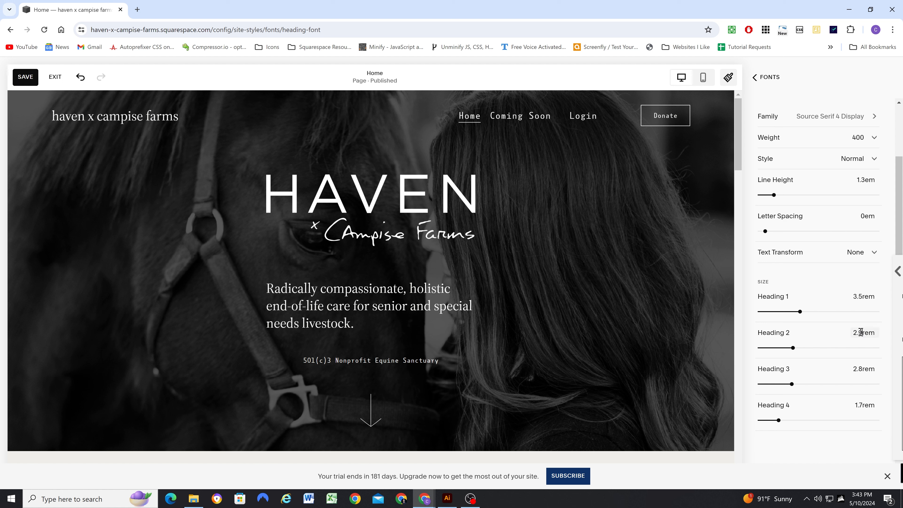
click(32, 79)
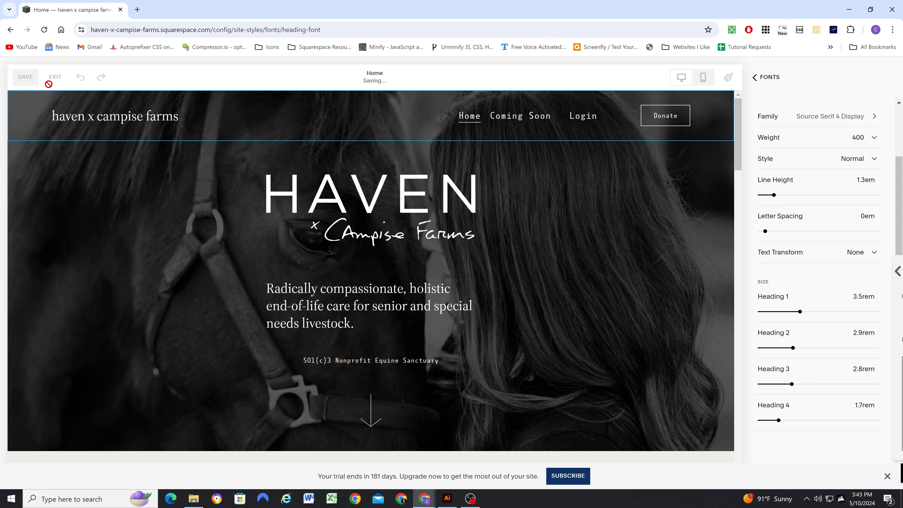
click(55, 78)
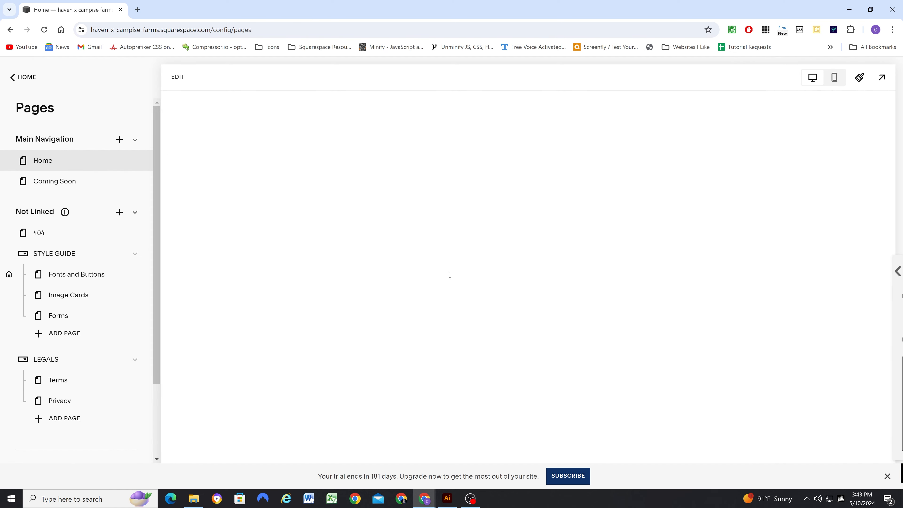
Reopen the homepage for editing and open the Style settings of the Give/Stay/Connect list section
scroll(447, 275, down, 5)
scroll(456, 282, down, 20)
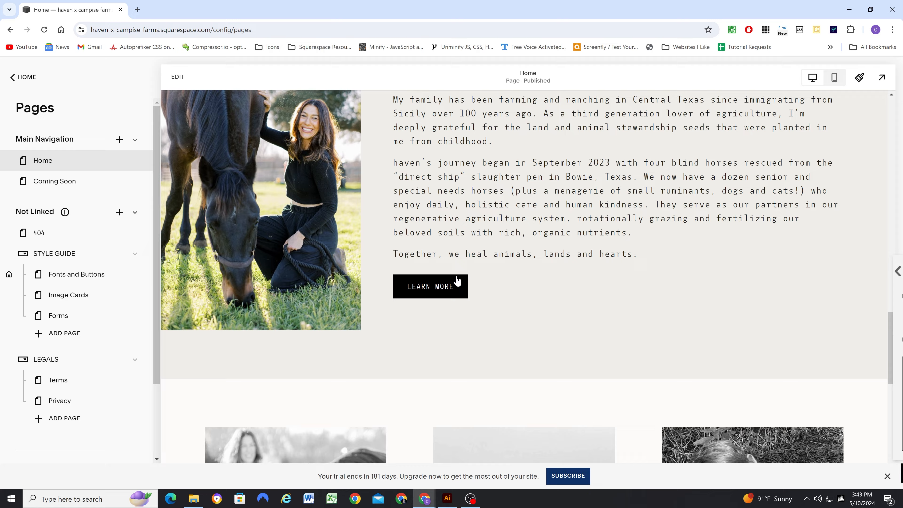
scroll(458, 274, down, 1)
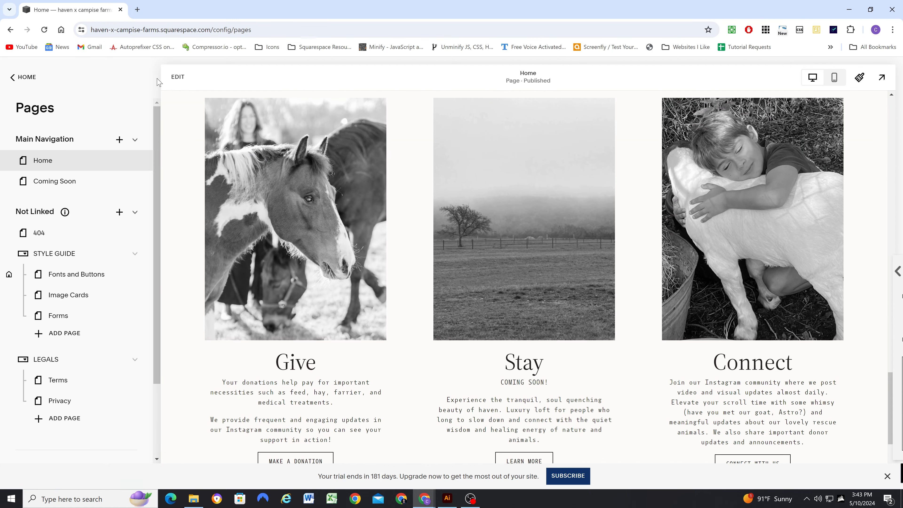
click(178, 77)
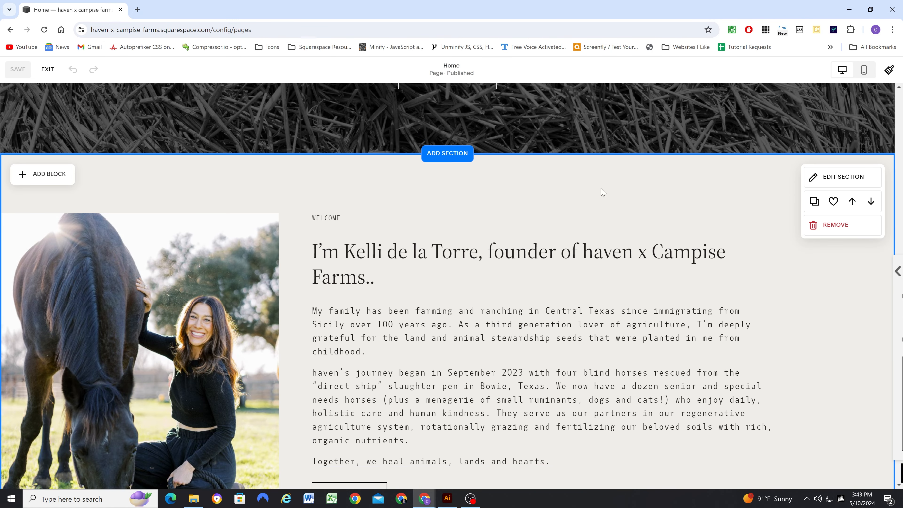
scroll(604, 193, down, 10)
click(814, 152)
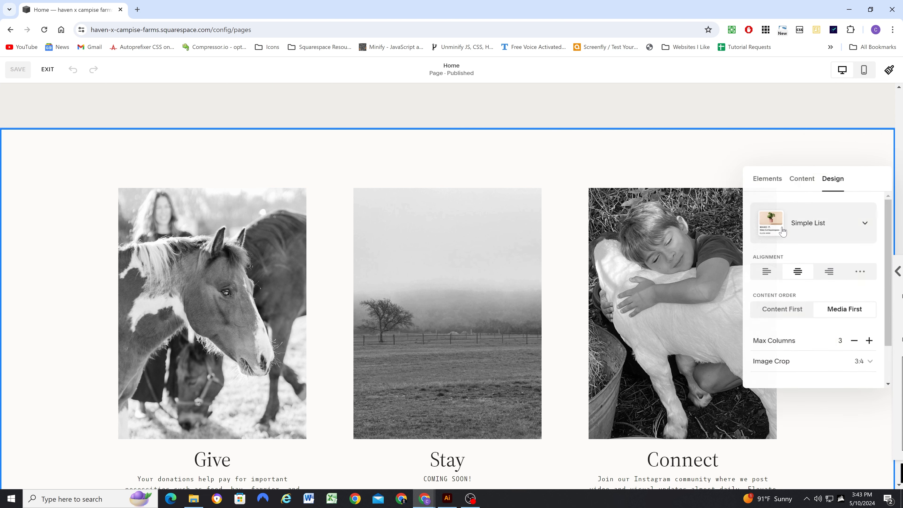
scroll(803, 313, down, 2)
click(782, 351)
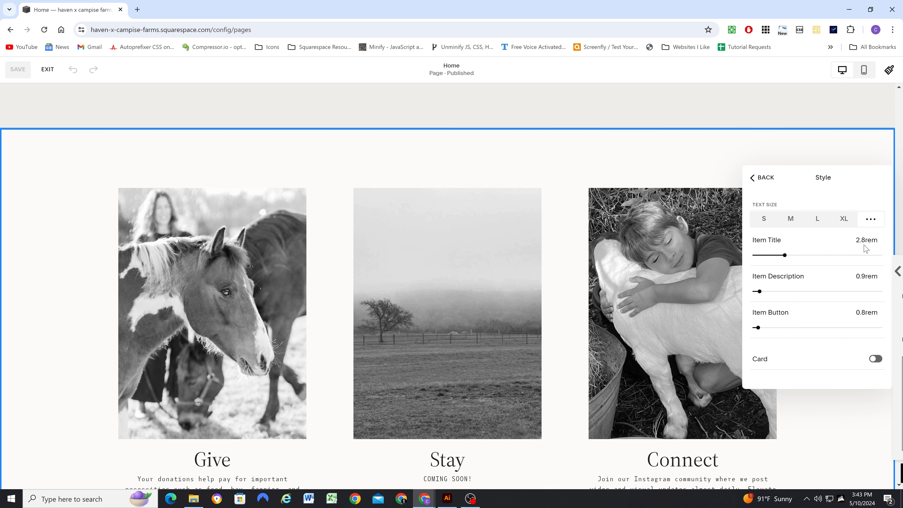
Set the Item Title text size to 10rem
drag(865, 240, 860, 240)
text(5)
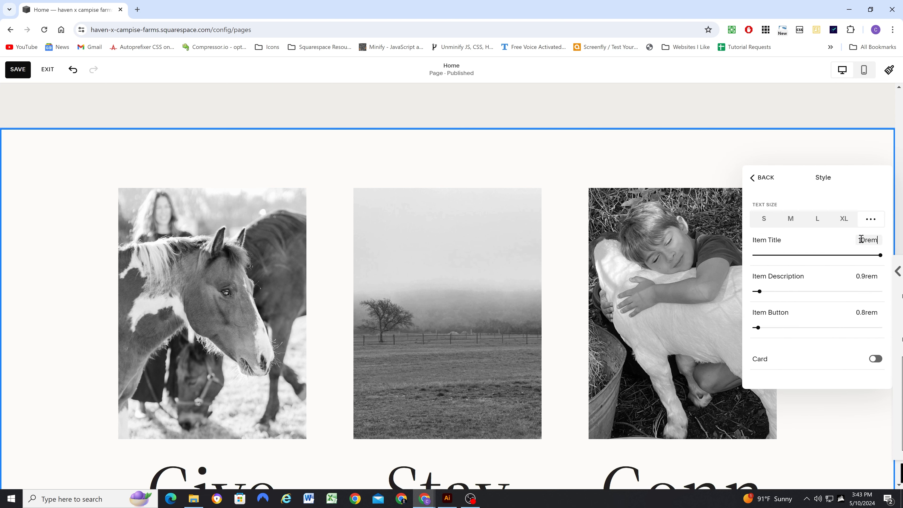
Set the Item Description and Item Button text sizes to 1rem each and close the section settings
drag(865, 279, 856, 279)
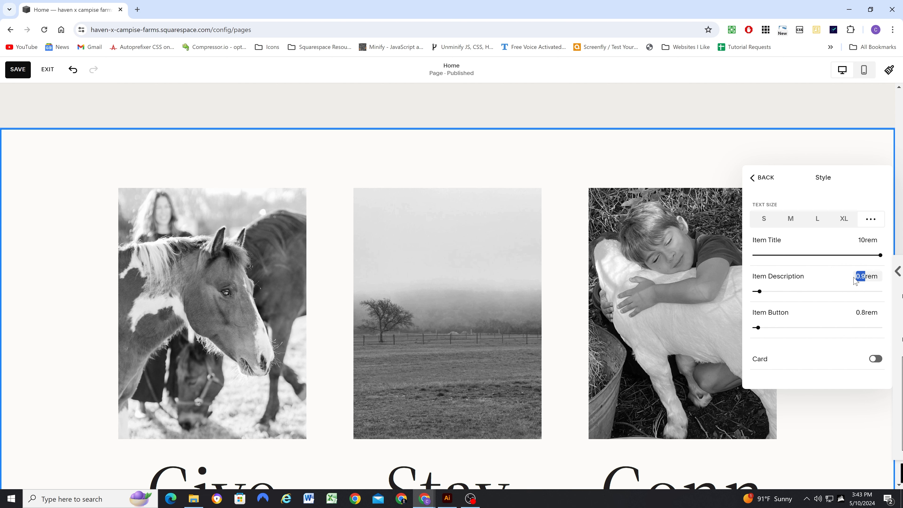
scroll(492, 303, down, 6)
scroll(398, 312, up, 1)
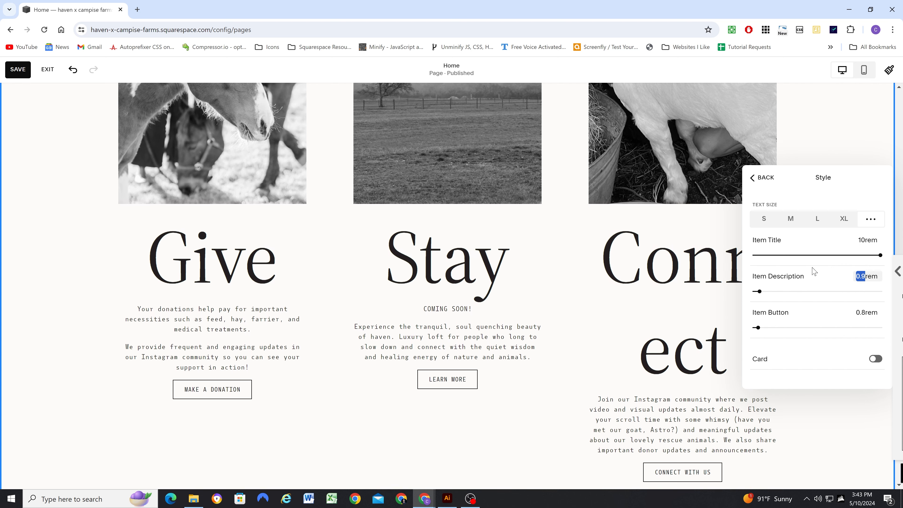
text(1)
drag(865, 311, 854, 313)
text(1)
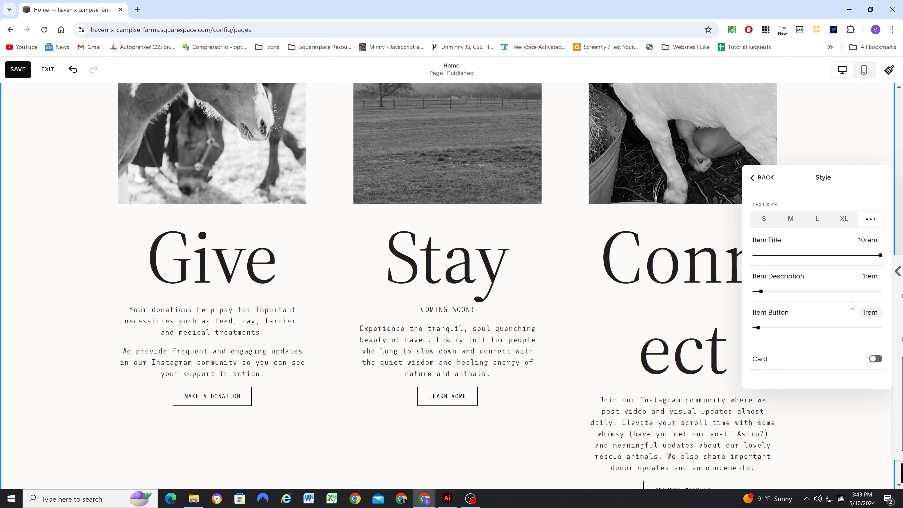
click(849, 298)
drag(867, 276, 860, 277)
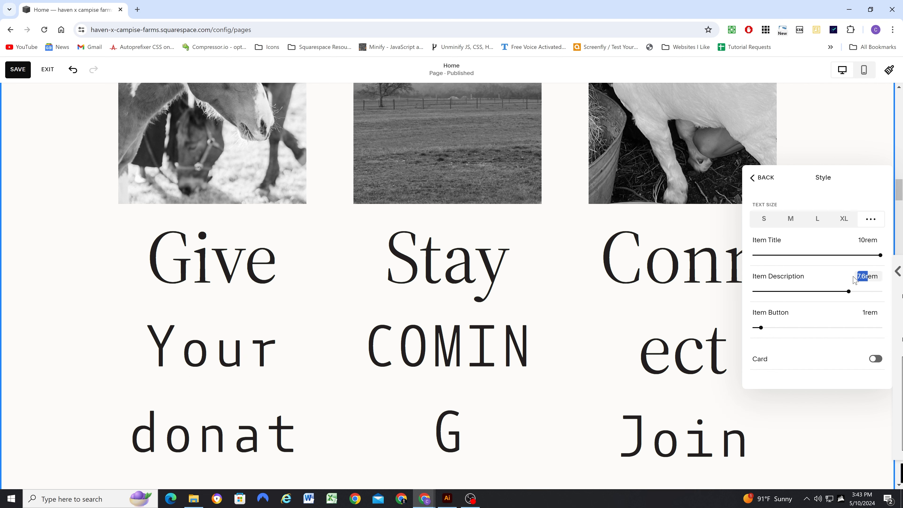
text(1)
click(630, 313)
scroll(548, 315, down, 1)
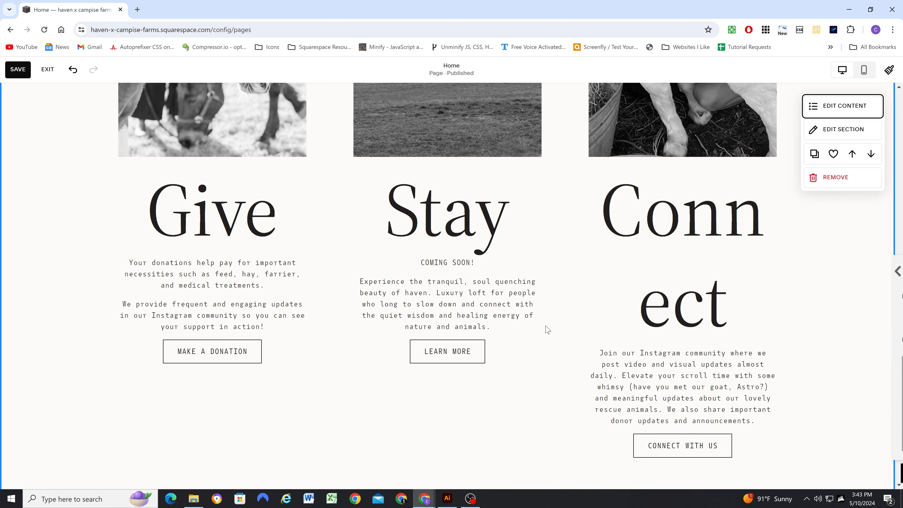
scroll(635, 283, up, 1)
Set the Give/Stay/Connect section's Item Title text size to 2.9rem and close the settings
click(844, 106)
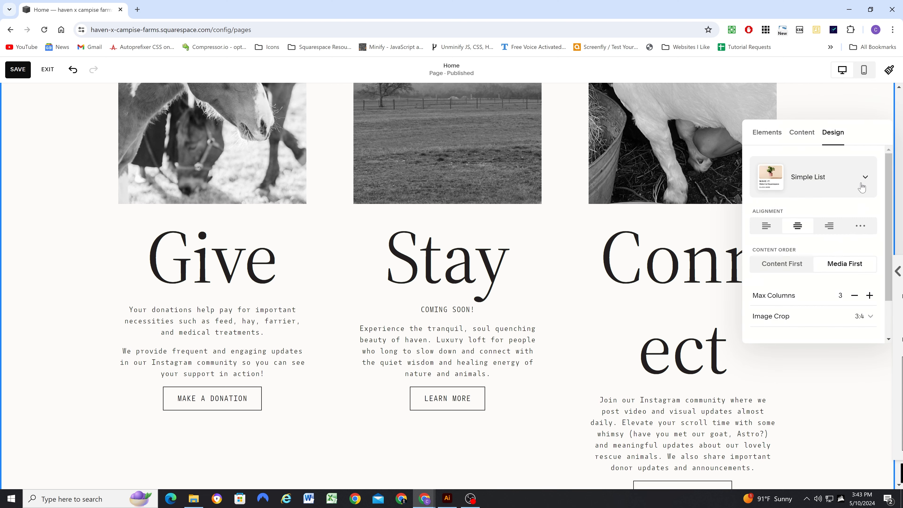
click(822, 301)
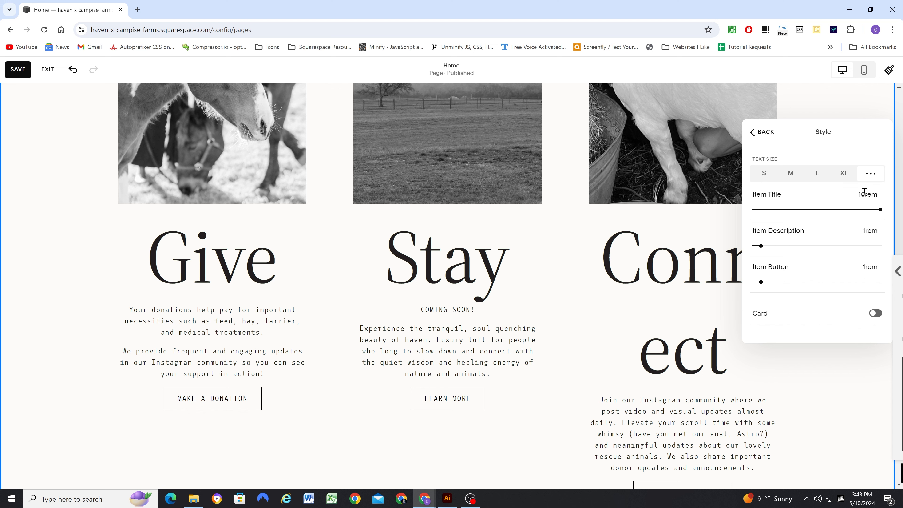
double_click(862, 194)
text(2.9)
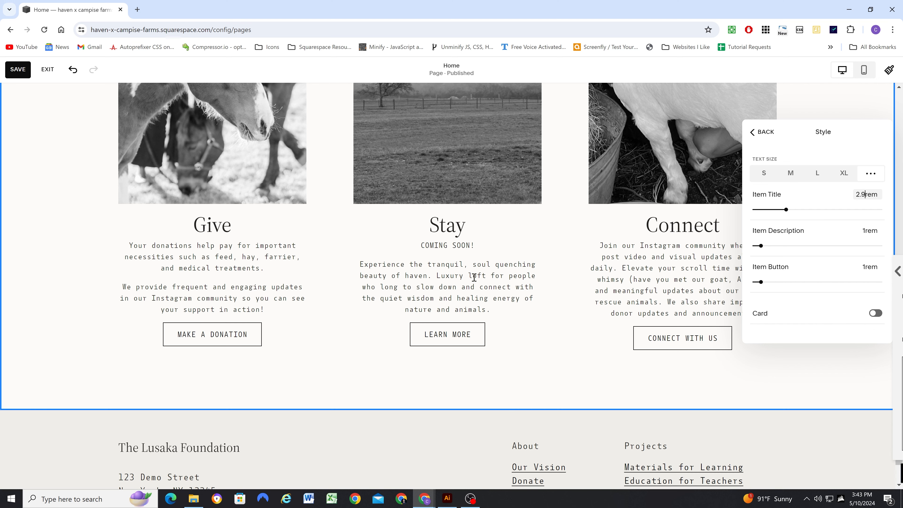
click(546, 252)
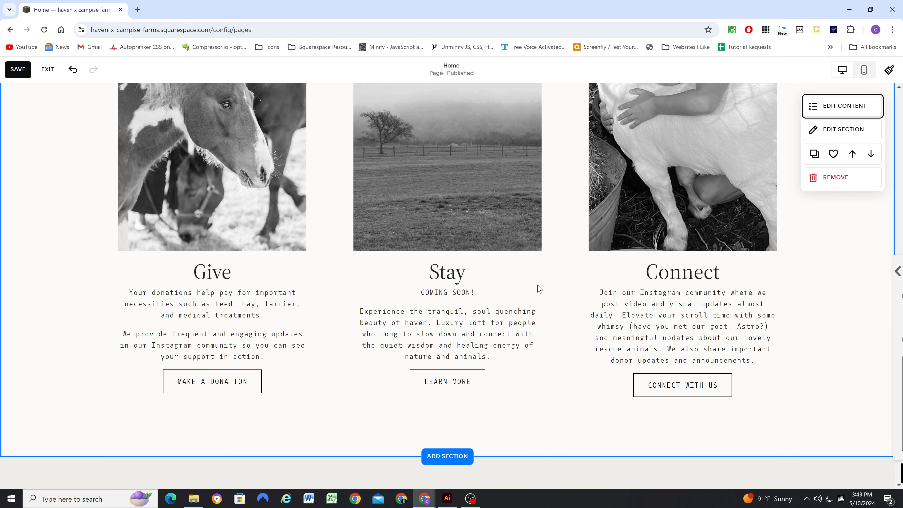
Check the text sizes of the Connect description and the button labels in the Illustrator mockup, and return to the browser
click(448, 498)
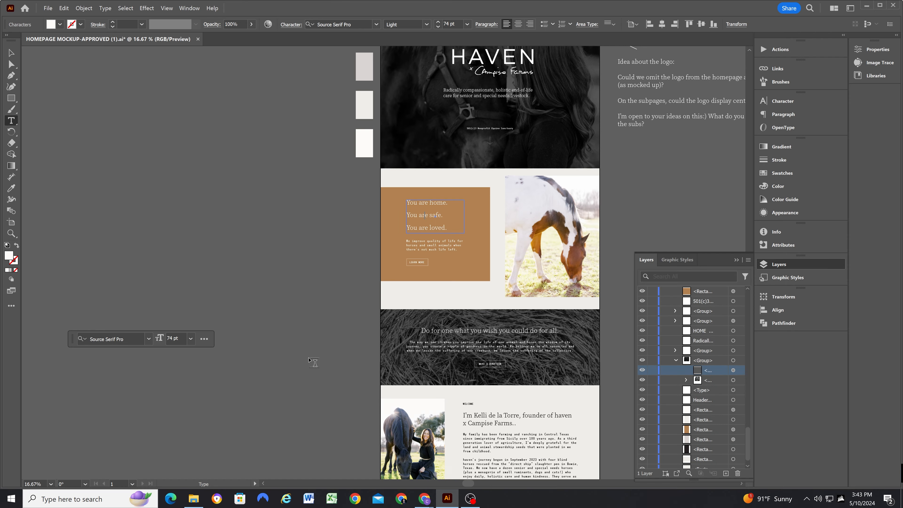
scroll(379, 315, down, 10)
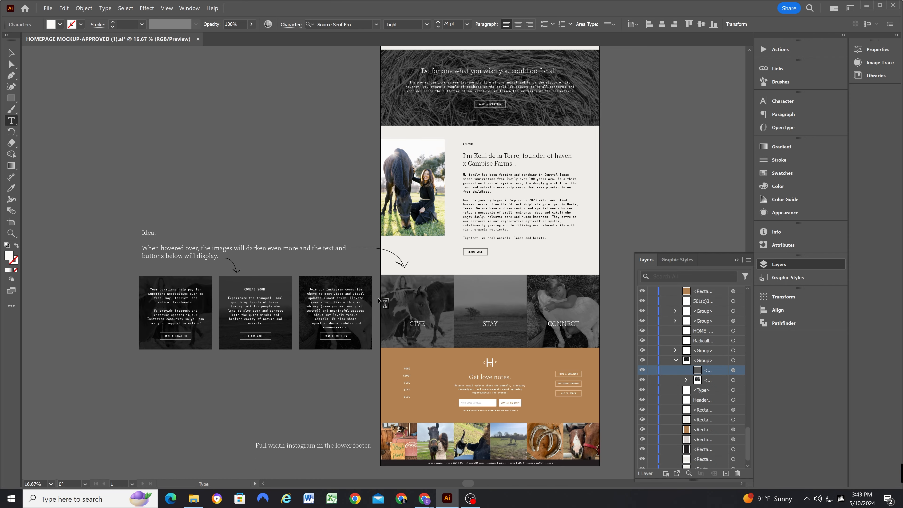
click(330, 303)
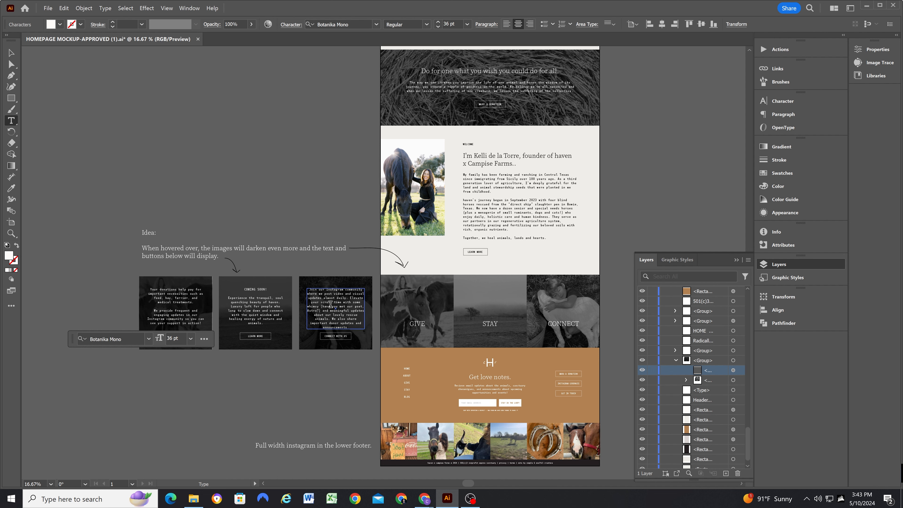
click(339, 335)
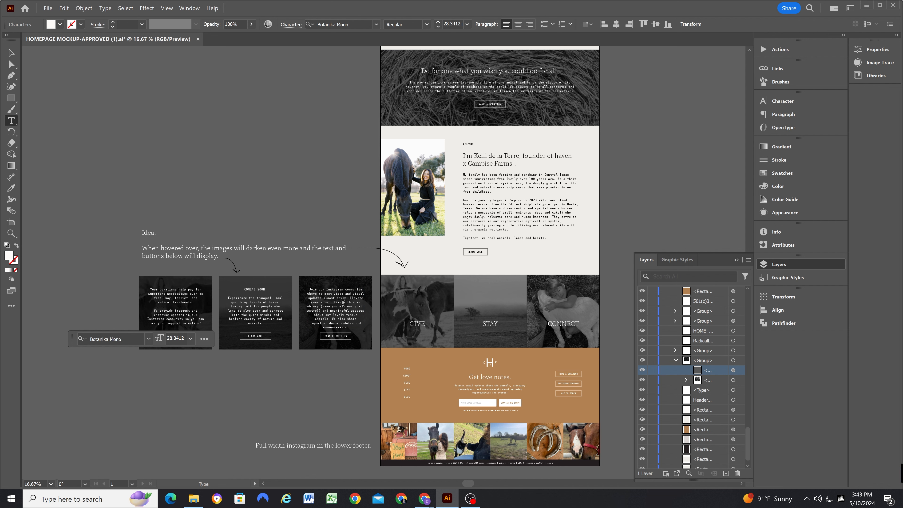
click(477, 252)
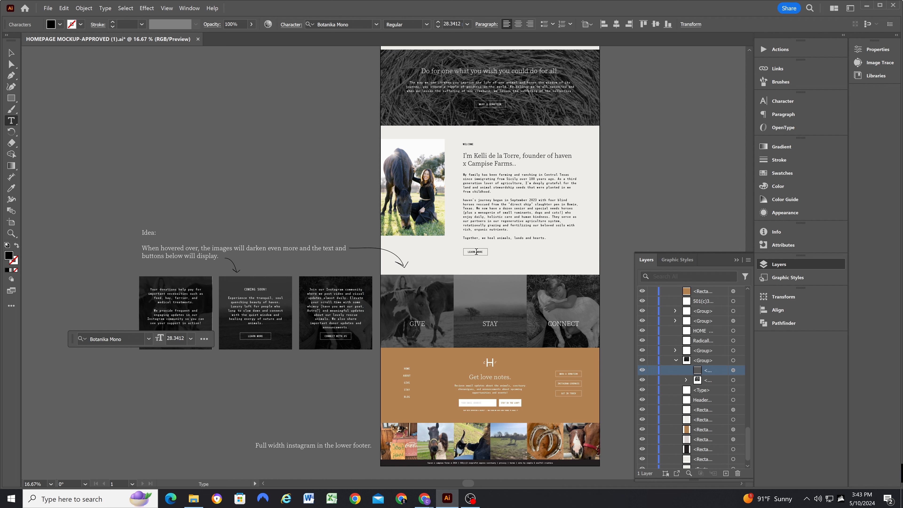
click(336, 308)
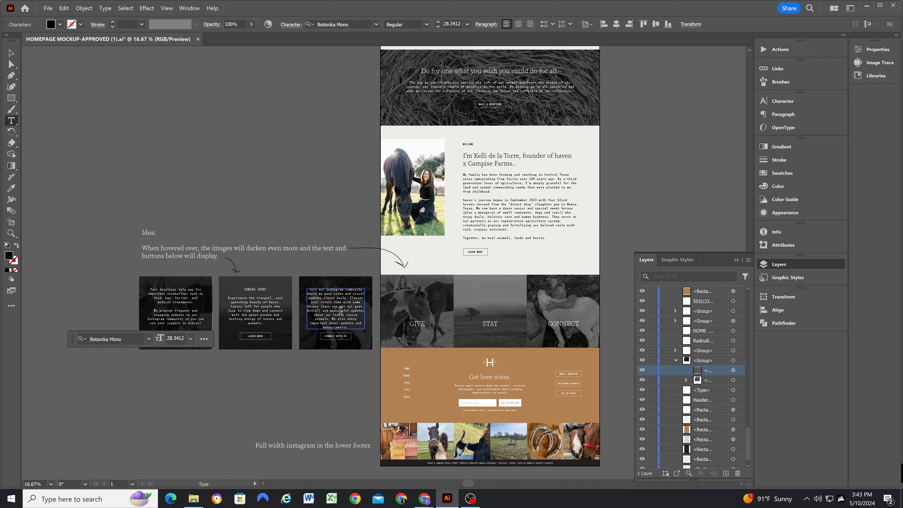
click(866, 5)
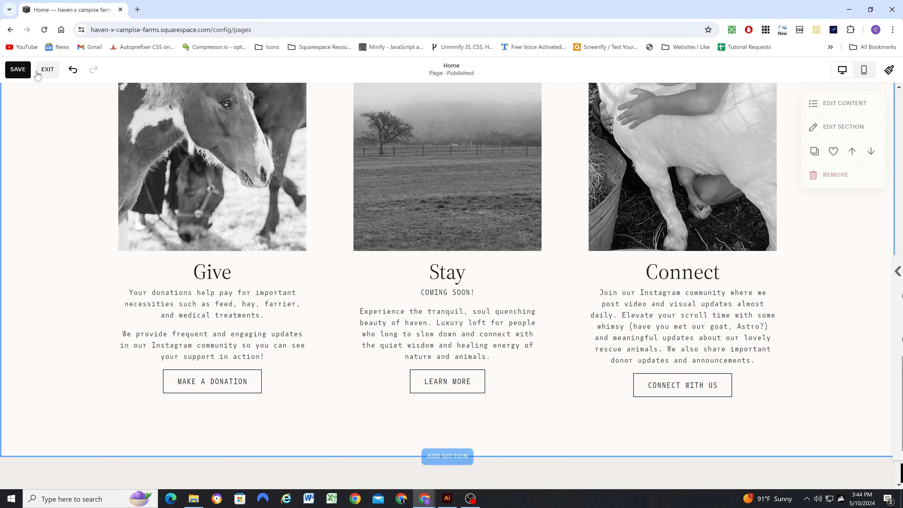
Save and exit the homepage edit, and set the Base Size in the Site Styles fonts to 18 px
key(ctrl+s)
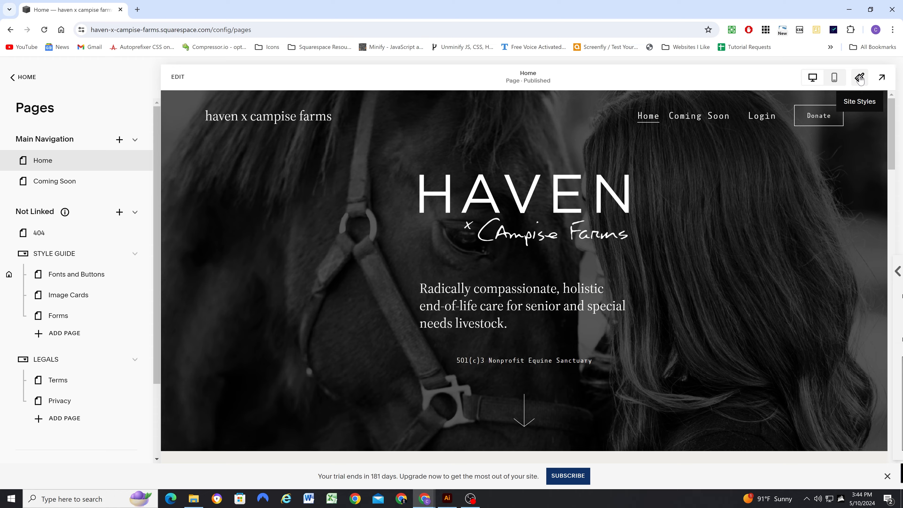
click(871, 76)
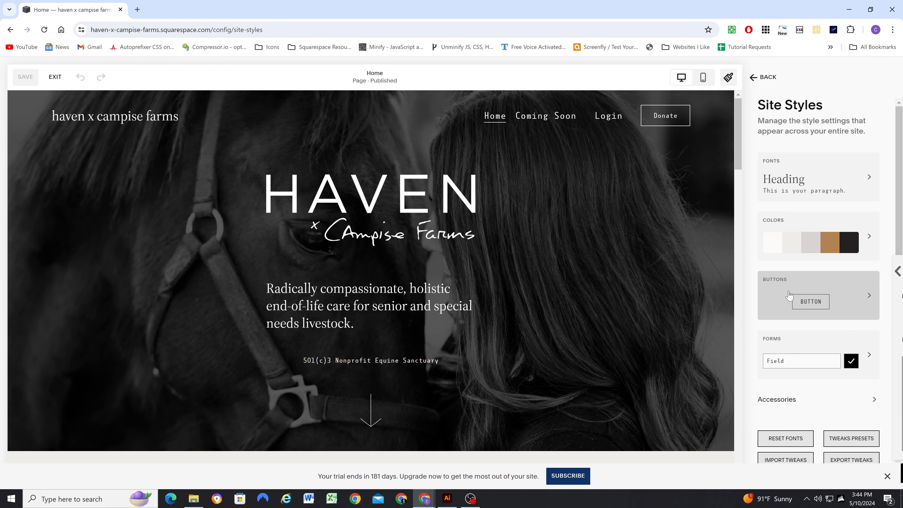
click(798, 174)
click(789, 286)
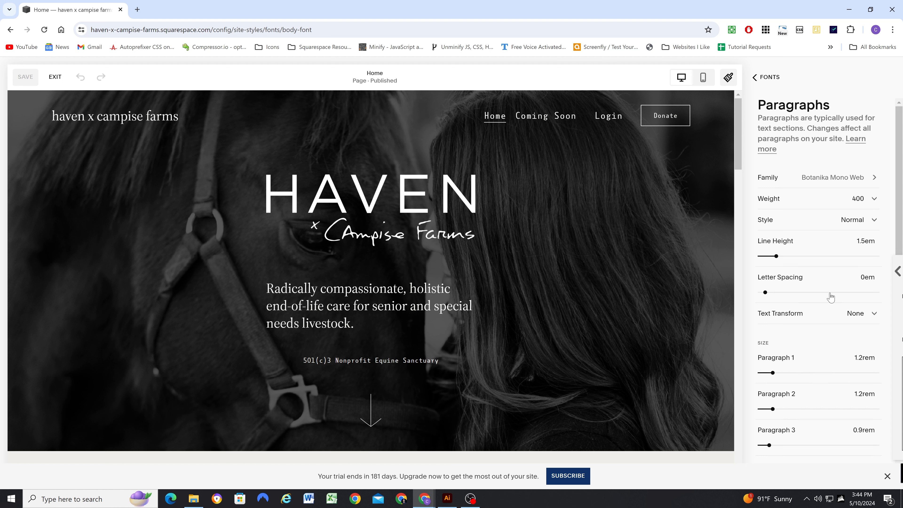
click(765, 77)
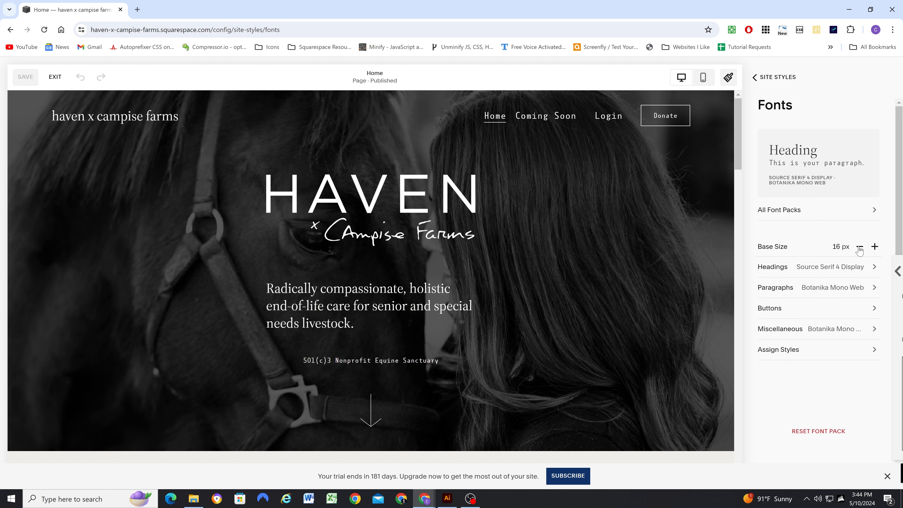
click(874, 246)
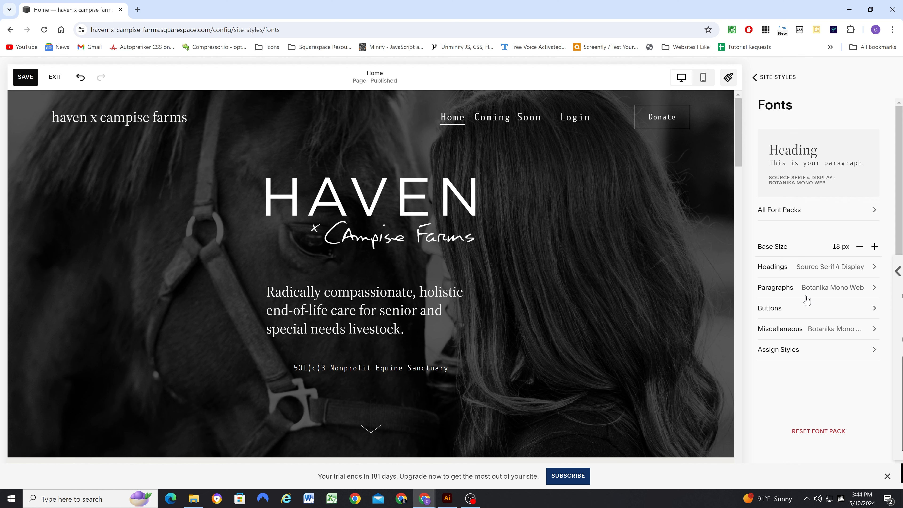
Set the Paragraph 2 size to 1rem and return to the font overview
click(796, 288)
scroll(818, 370, down, 2)
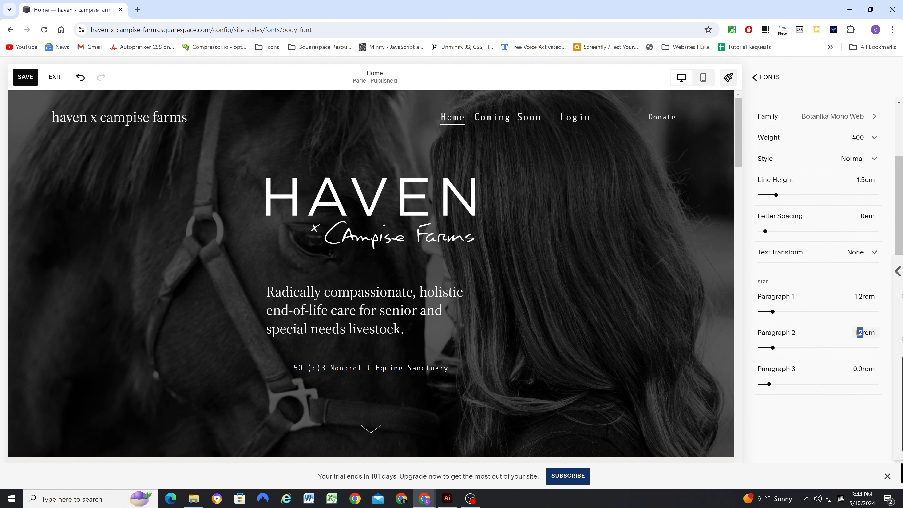
key(Return)
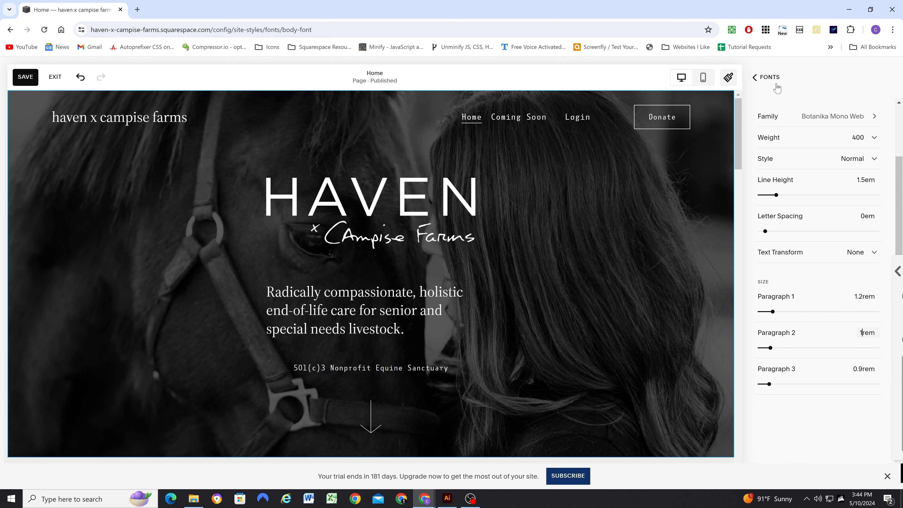
click(756, 77)
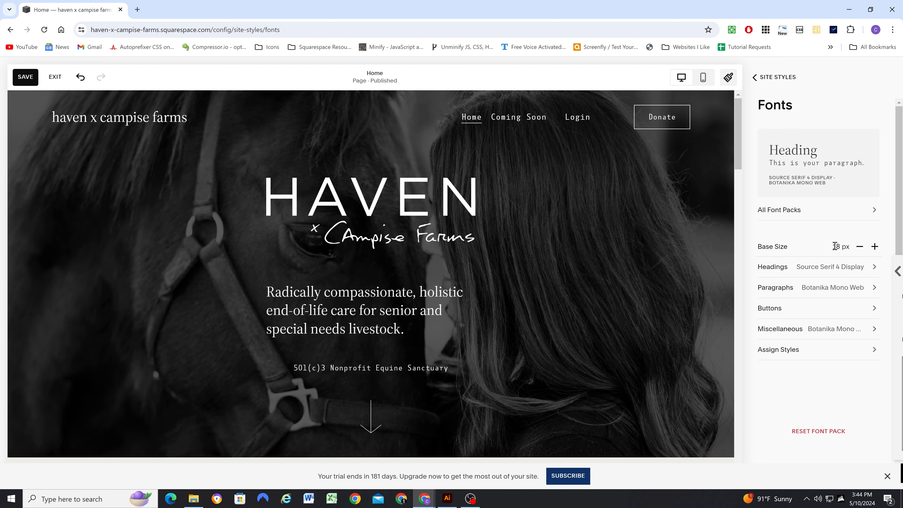
Set the Heading 3 size to 2.7rem and the Heading 4 size to 1.9rem in the heading font settings
scroll(413, 326, down, 5)
scroll(484, 319, up, 2)
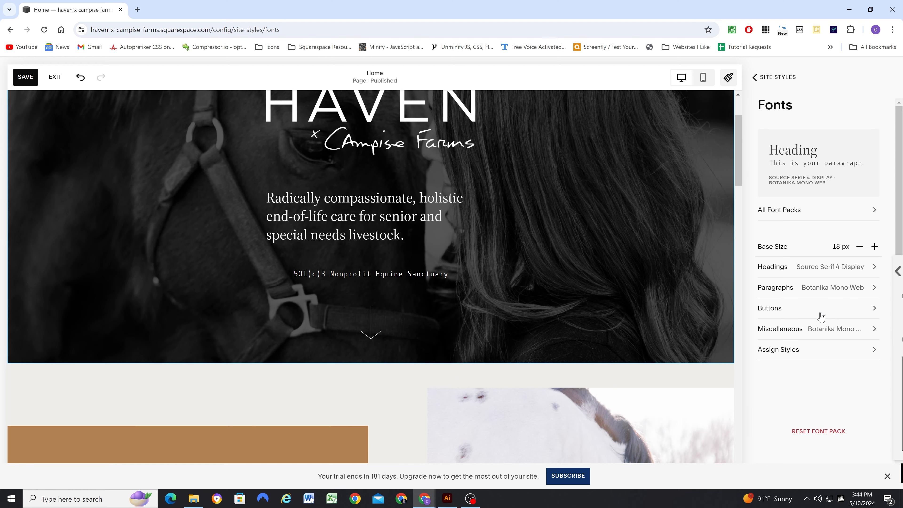
click(795, 272)
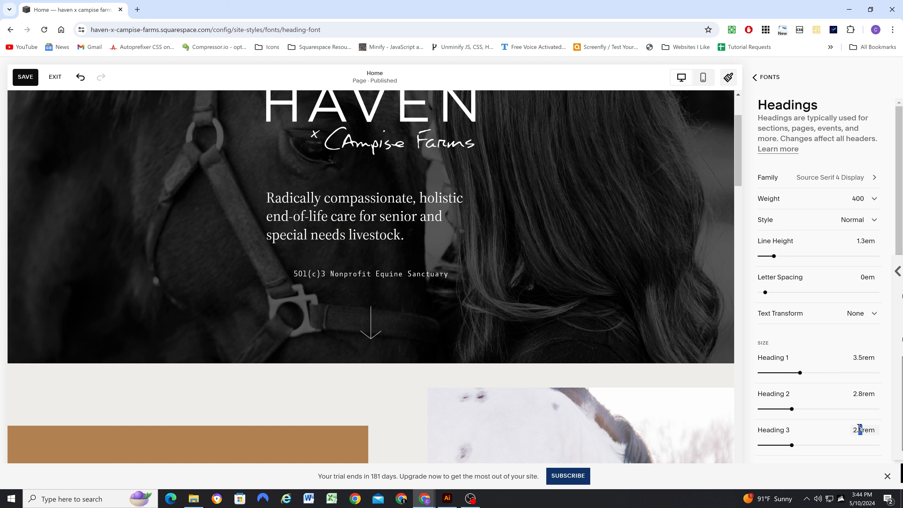
scroll(859, 427, down, 2)
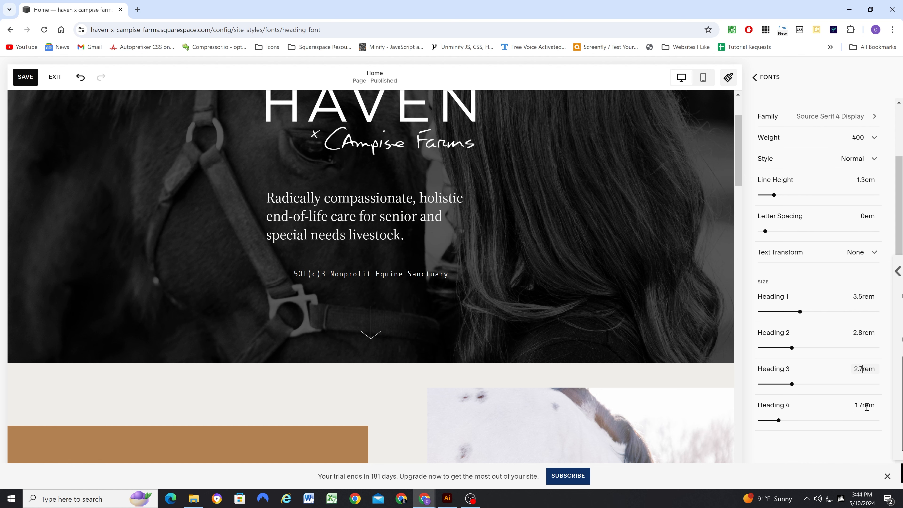
drag(863, 406, 860, 406)
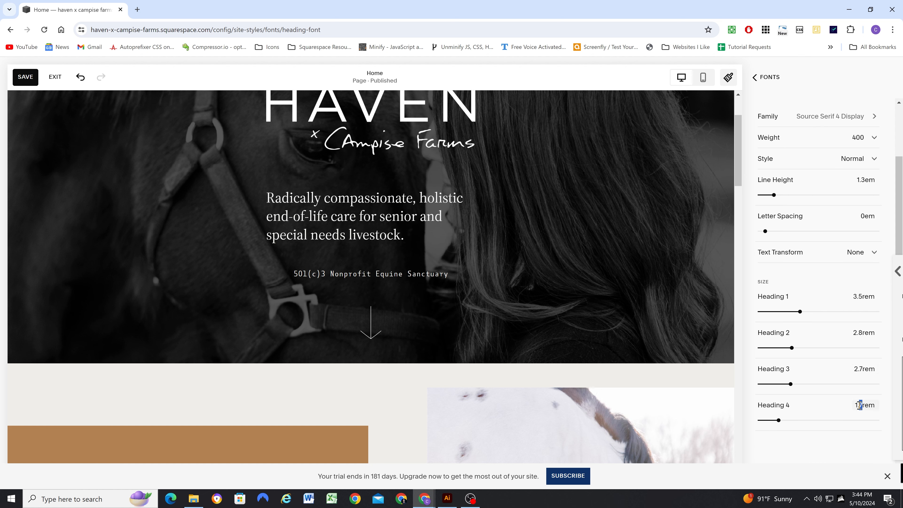
text(9)
Set the Heading 1 size to 3.3rem and return to the font overview
drag(862, 299, 854, 300)
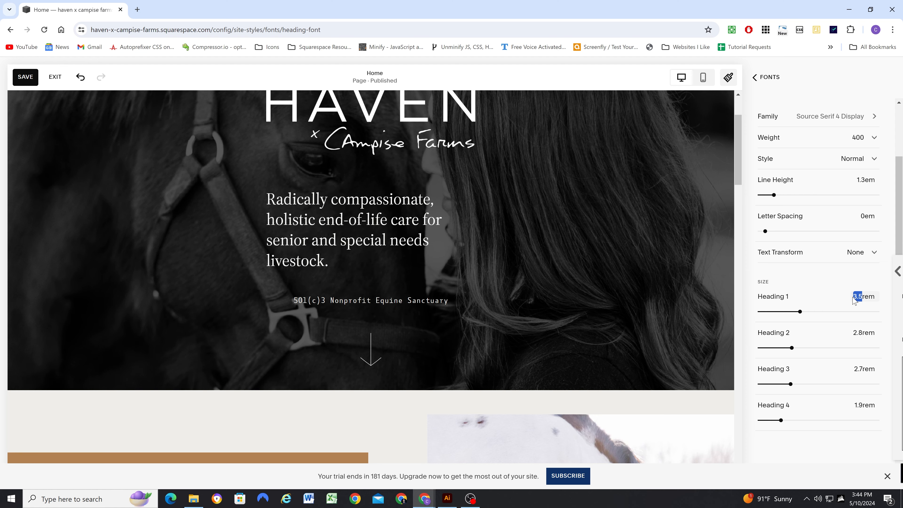
text(3)
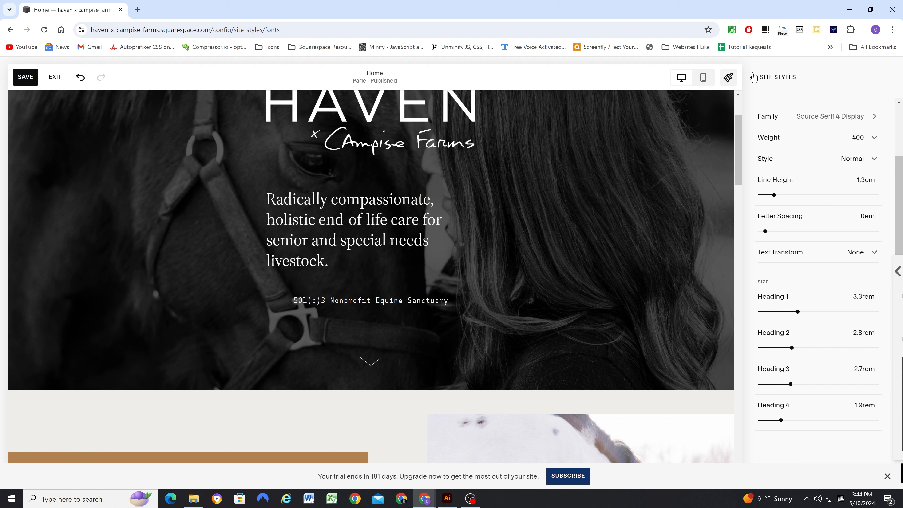
click(754, 78)
Set the Heading 3 size to 2.5rem and the Heading 2 size to 2.6rem in the heading font settings
scroll(460, 254, up, 3)
scroll(459, 250, down, 10)
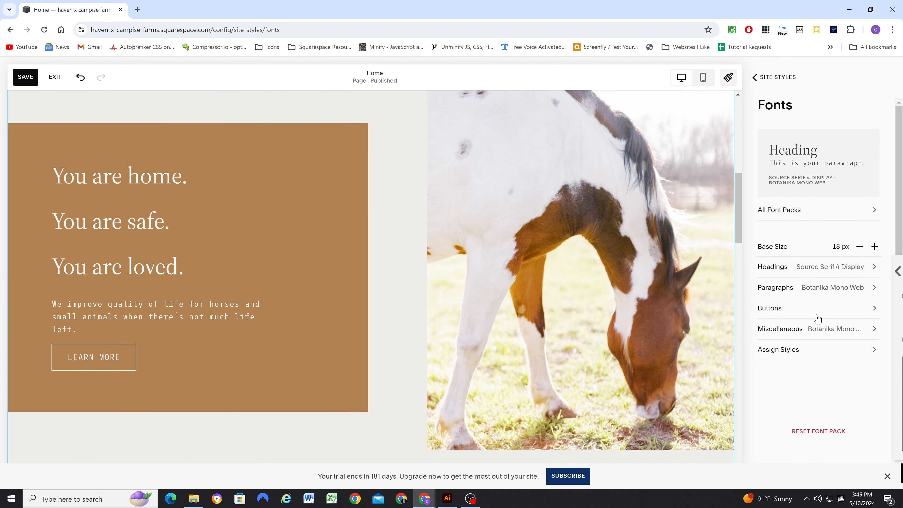
click(792, 270)
scroll(861, 355, down, 5)
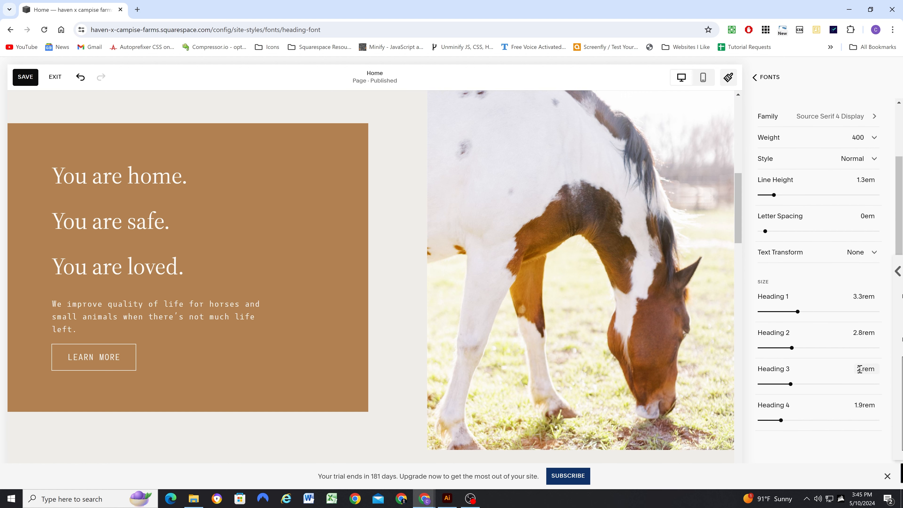
text(.5)
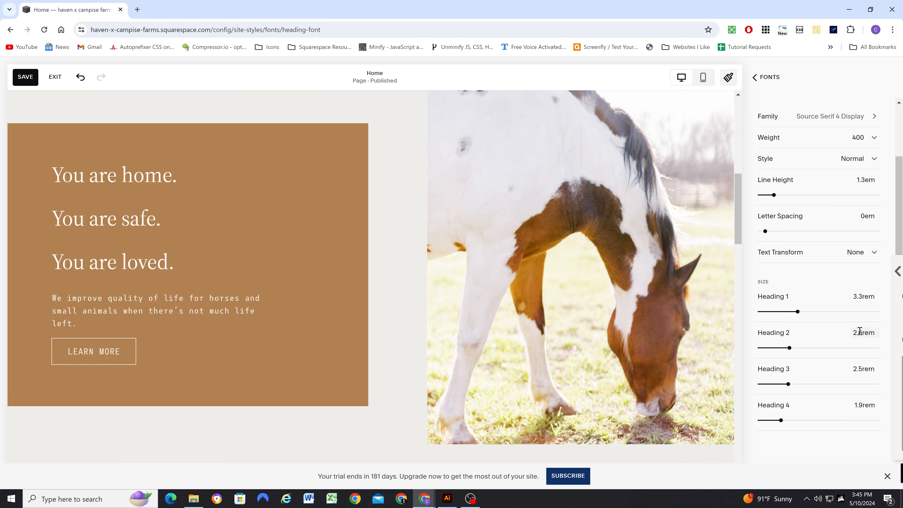
Check the resized text in the donation and Welcome sections, and save and exit the Site Styles
scroll(263, 238, down, 10)
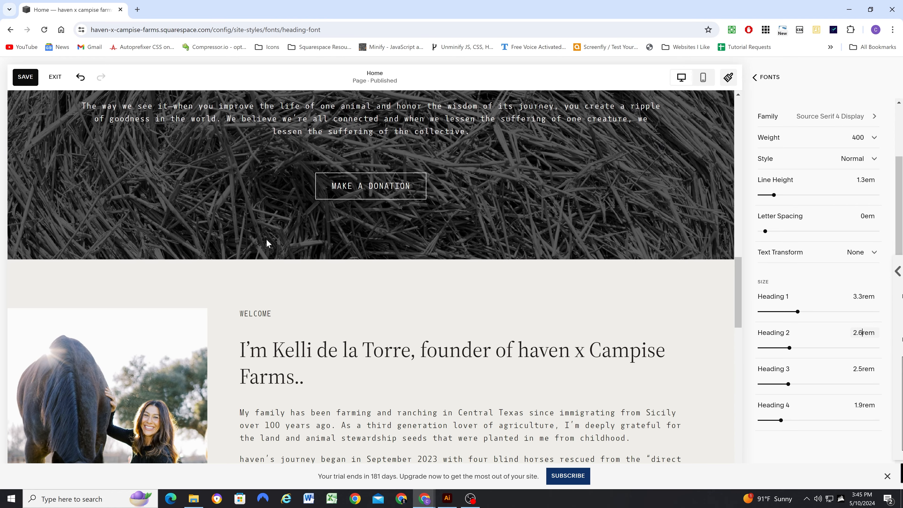
scroll(265, 236, down, 5)
scroll(265, 233, up, 6)
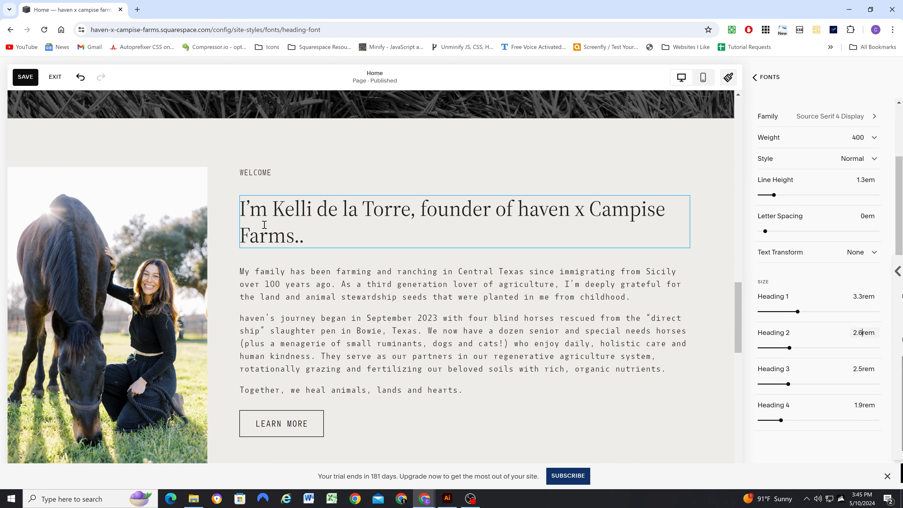
click(55, 77)
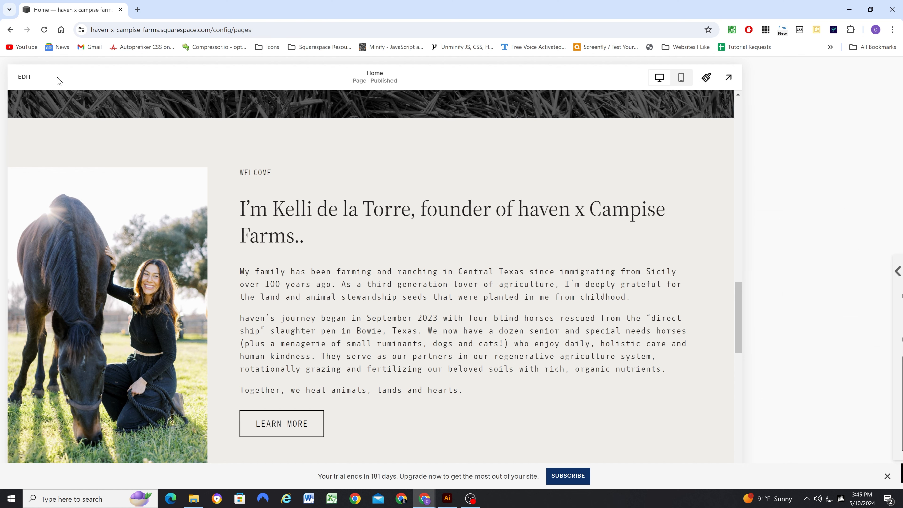
Review the resized headings and paragraphs across the homepage, from the hero to the Welcome section
scroll(428, 233, down, 10)
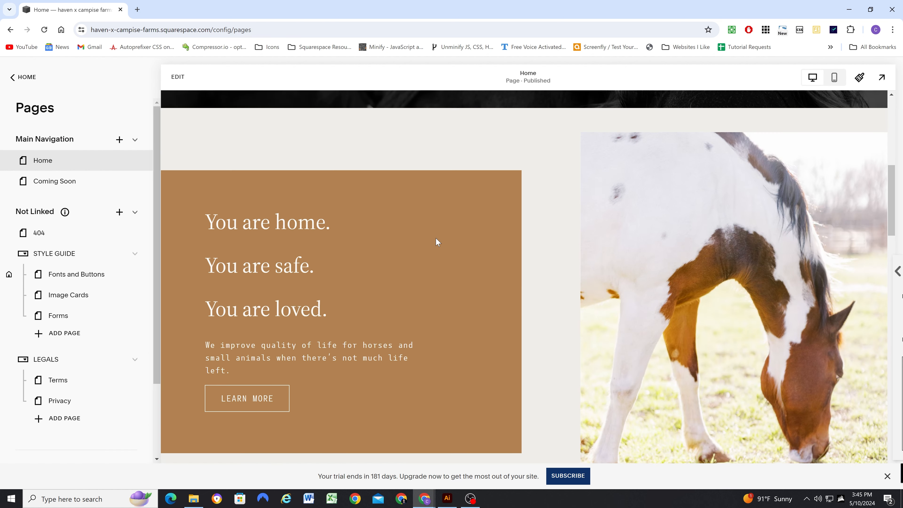
scroll(434, 234, up, 10)
scroll(435, 232, down, 1)
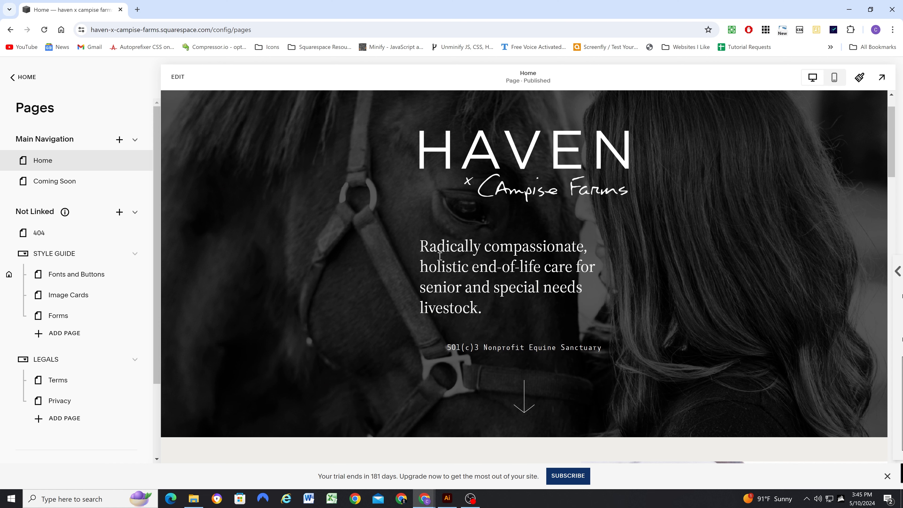
scroll(439, 257, up, 2)
scroll(439, 256, down, 8)
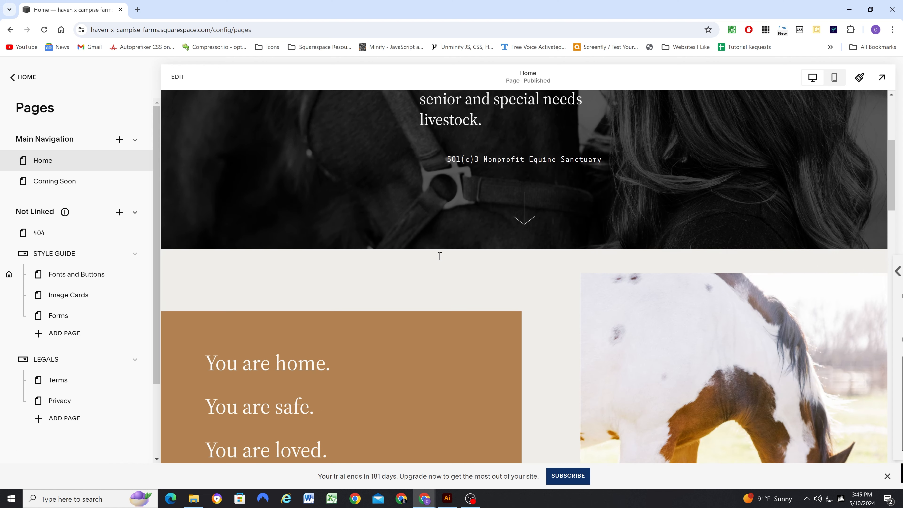
scroll(440, 256, up, 3)
scroll(439, 256, down, 1)
scroll(440, 256, up, 6)
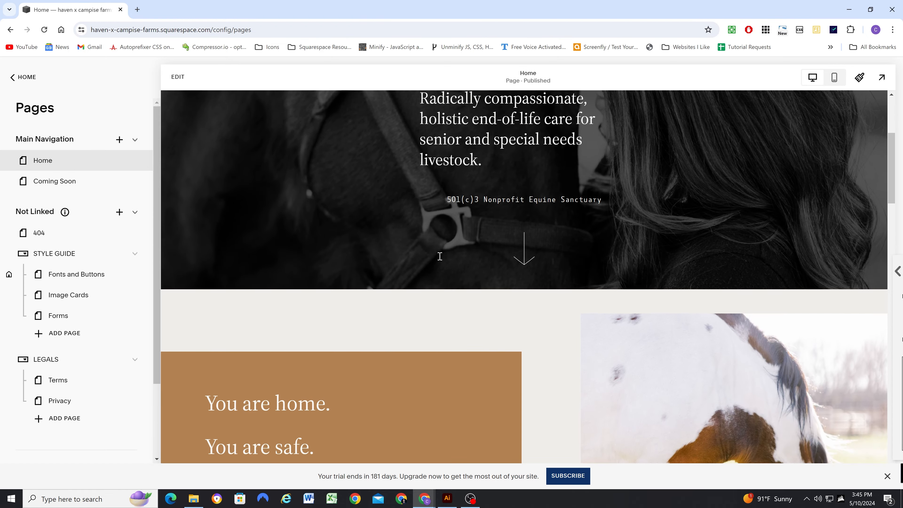
scroll(440, 256, down, 10)
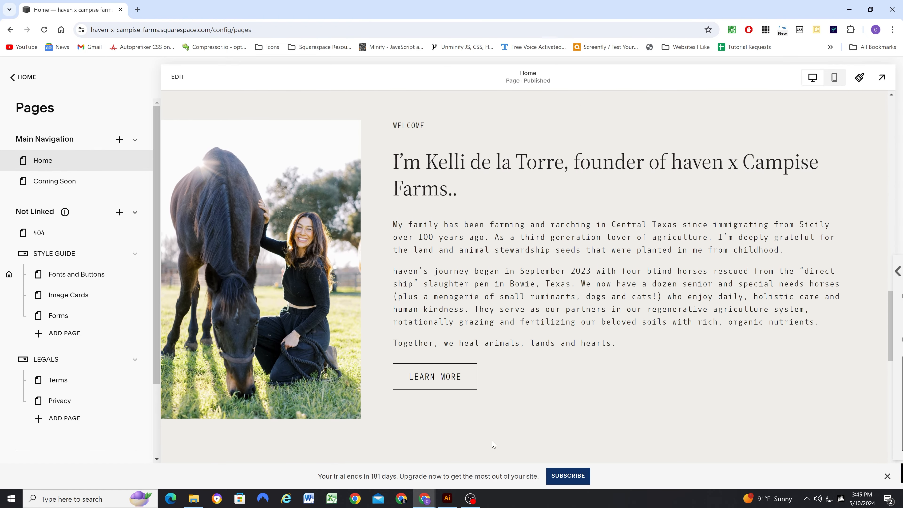
Compare the Welcome section's heading and text with the approved mockup in Illustrator and return to the Squarespace page in Chrome
click(447, 498)
scroll(493, 252, up, 2)
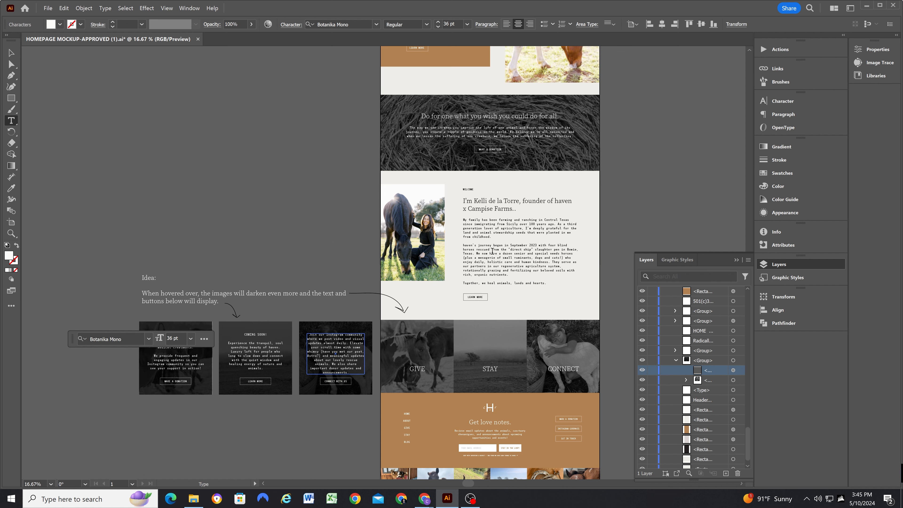
click(448, 500)
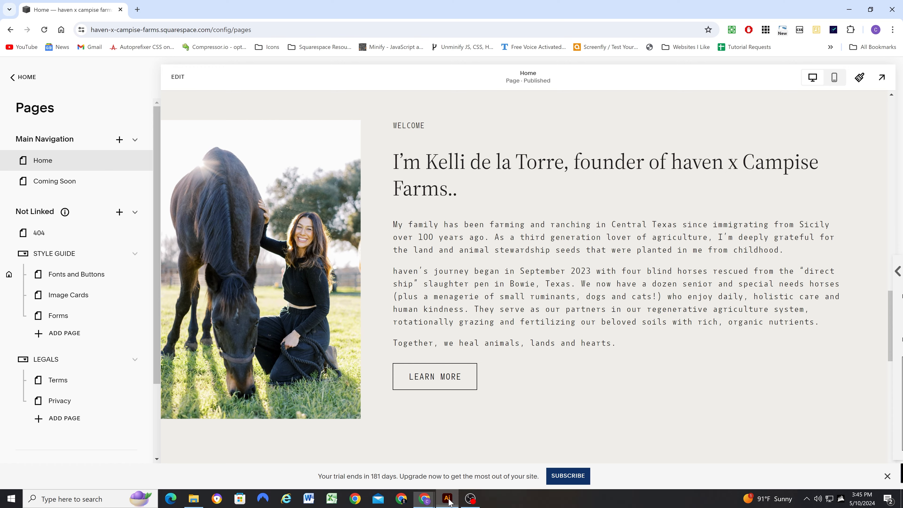
click(448, 499)
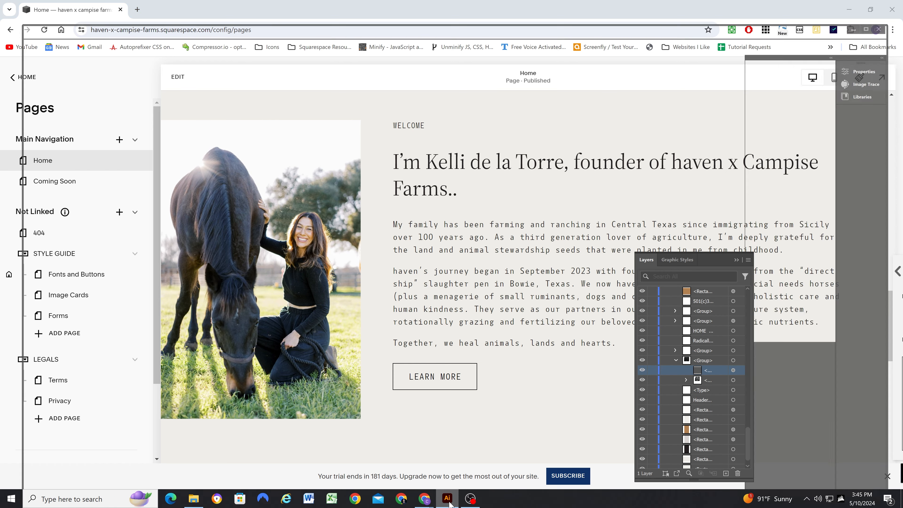
click(447, 500)
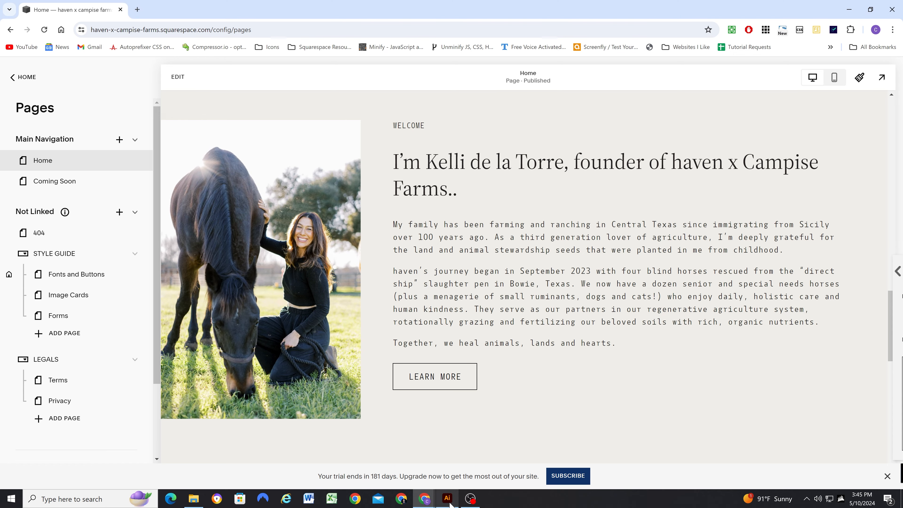
Edit the Home page and set the Item Title size of the Give, Stay and Connect list section to 2.6rem
scroll(505, 285, down, 15)
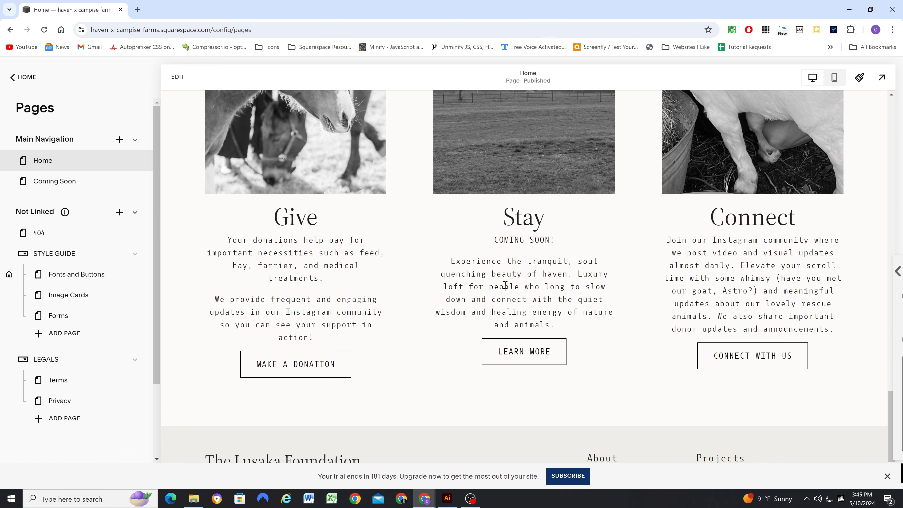
click(178, 77)
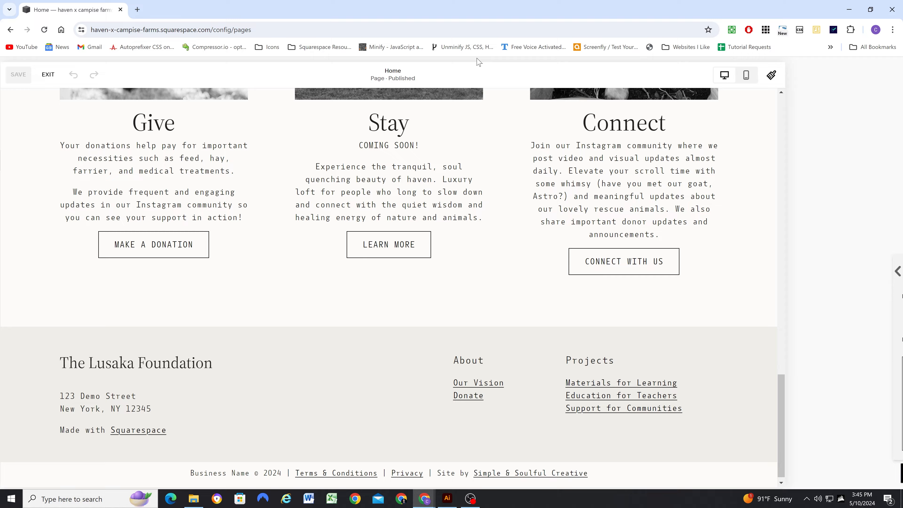
scroll(509, 221, down, 15)
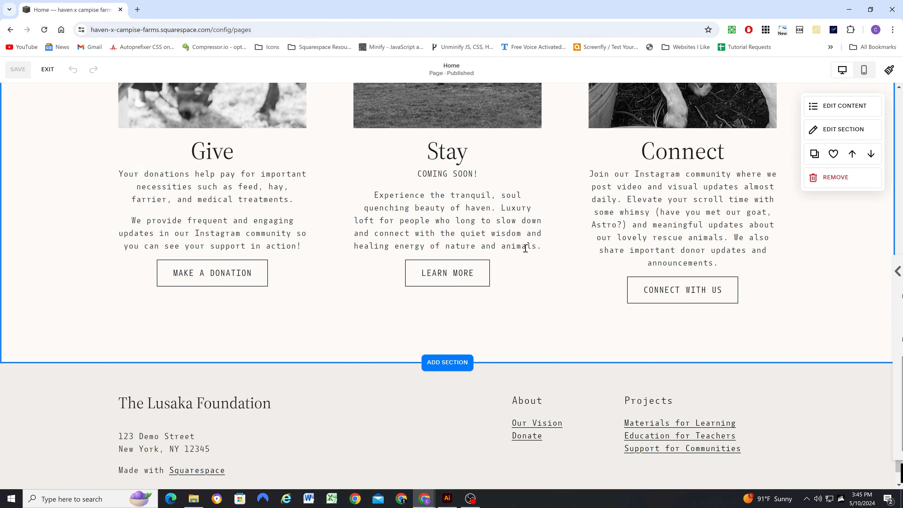
scroll(782, 130, up, 3)
click(813, 130)
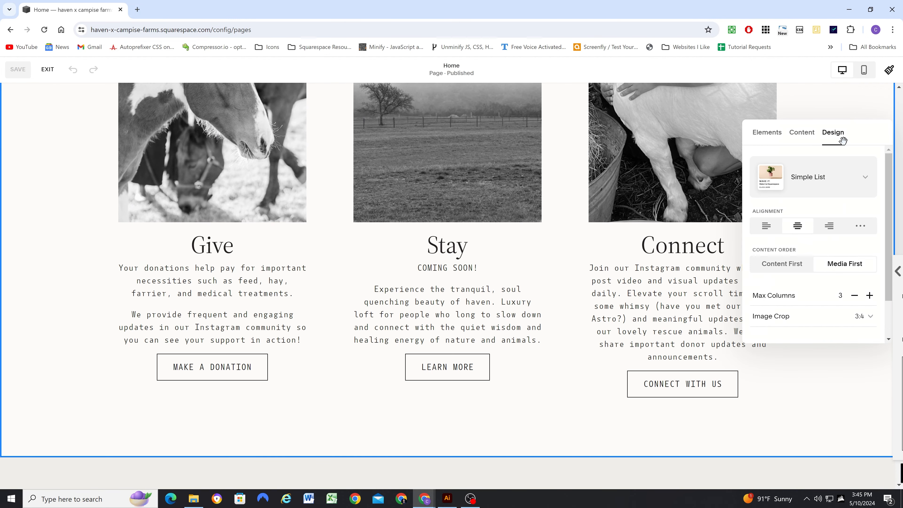
scroll(795, 302, down, 2)
click(795, 302)
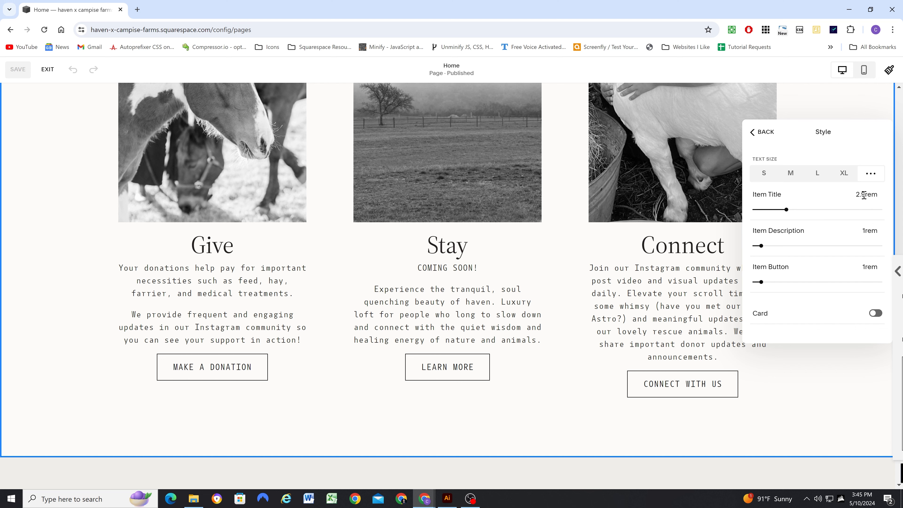
drag(864, 196, 861, 195)
text(6)
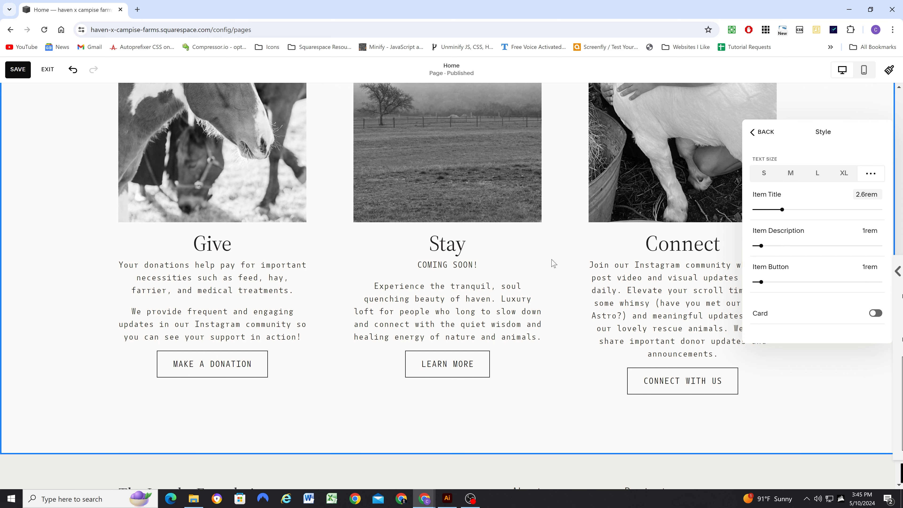
Close the list section's style settings, save the page and exit the page editor
click(866, 265)
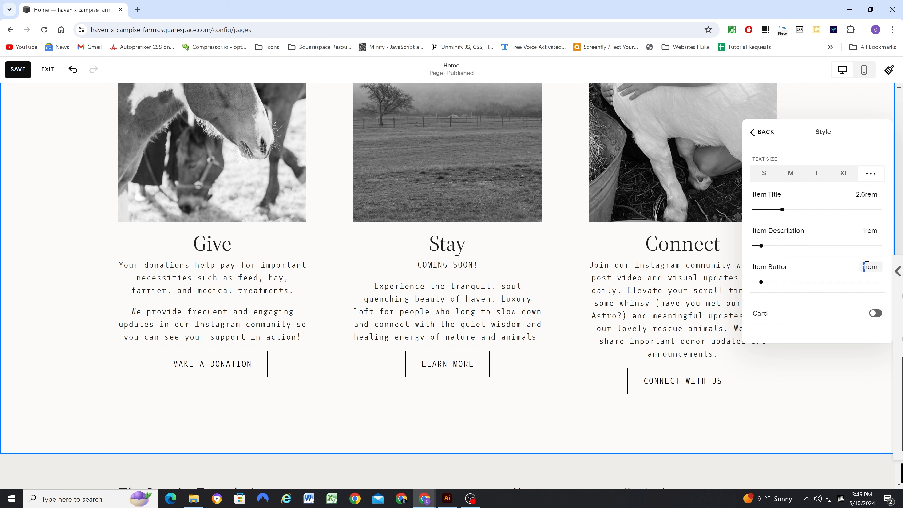
click(472, 250)
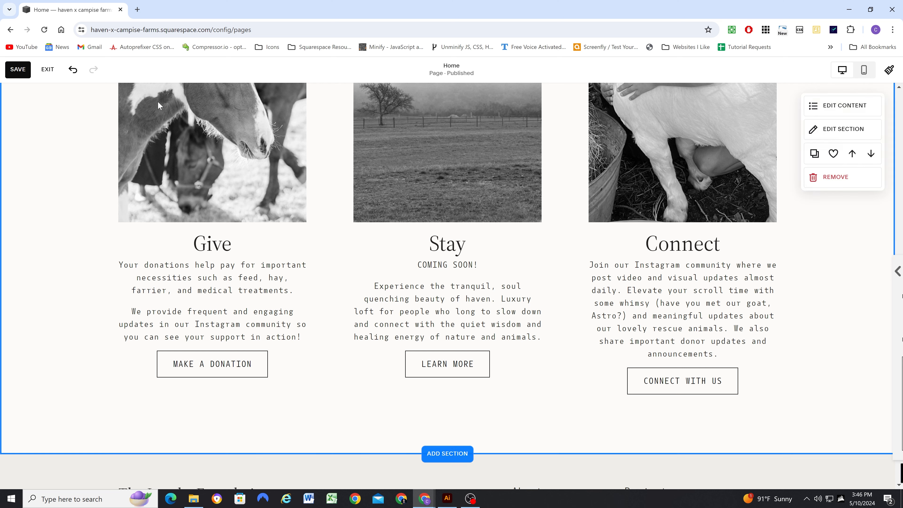
click(18, 69)
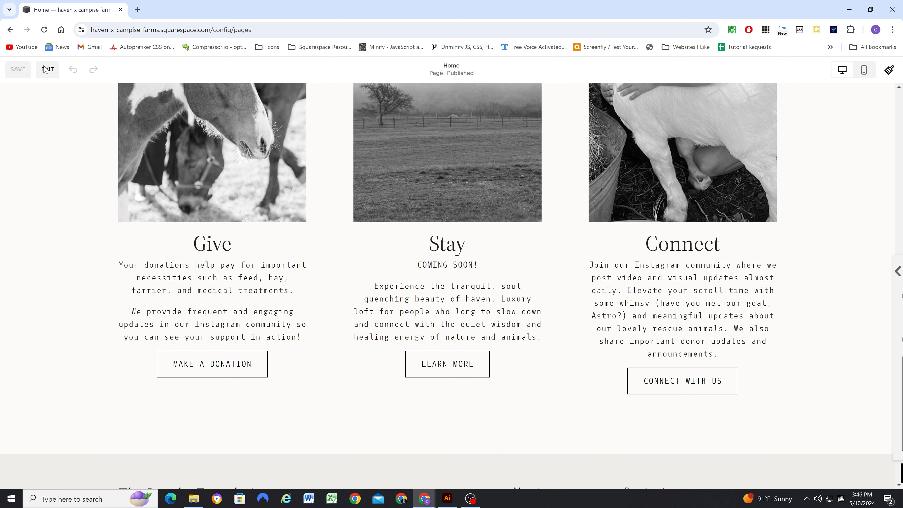
click(46, 69)
Set the primary button text size to 0.9rem in the Site Styles
click(860, 78)
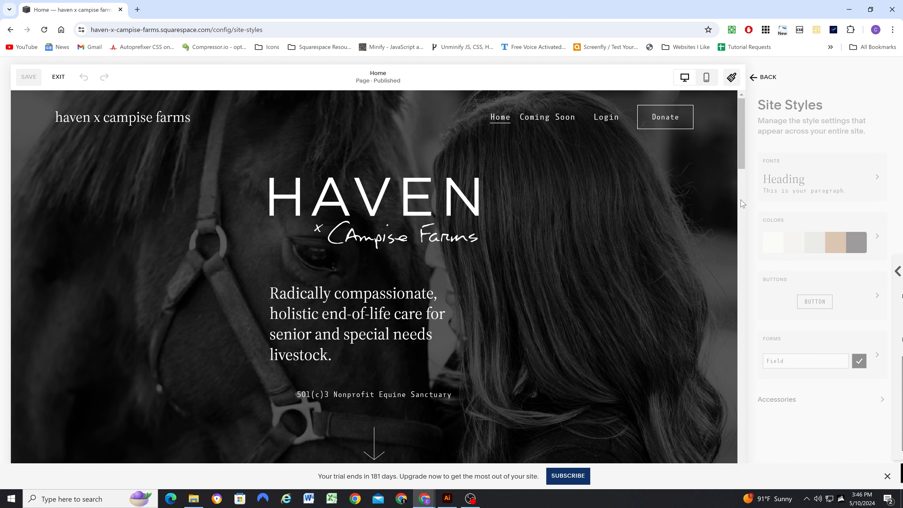
click(798, 294)
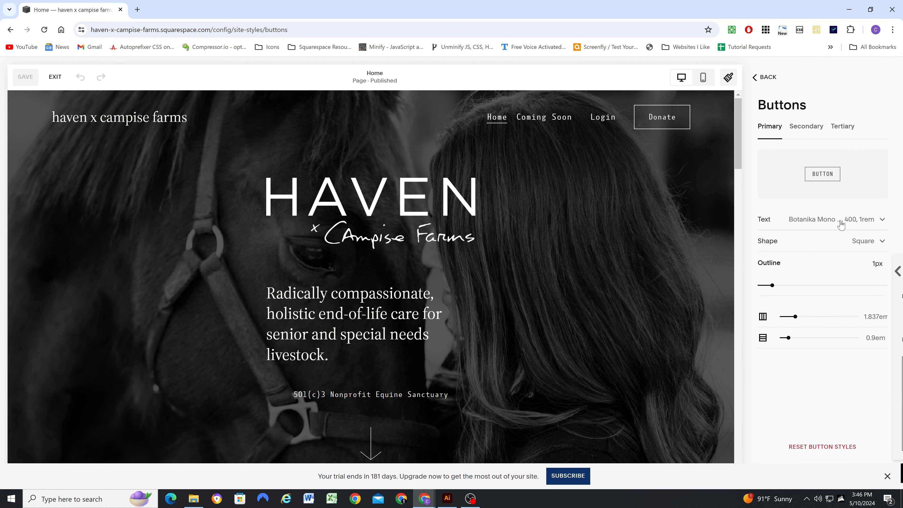
click(825, 219)
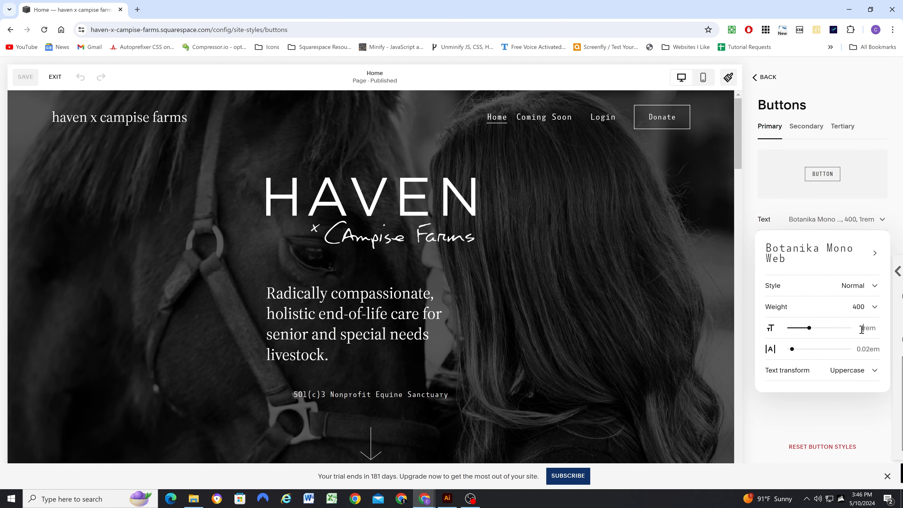
text(0.9)
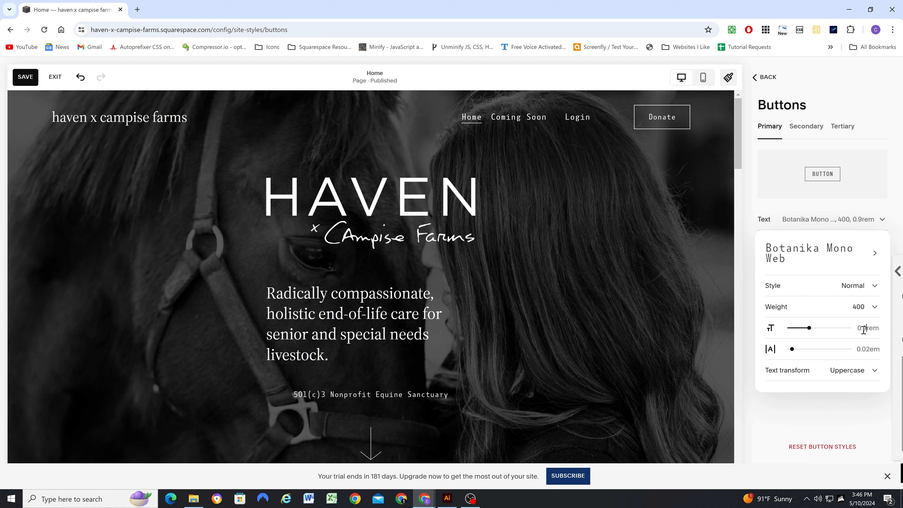
click(791, 422)
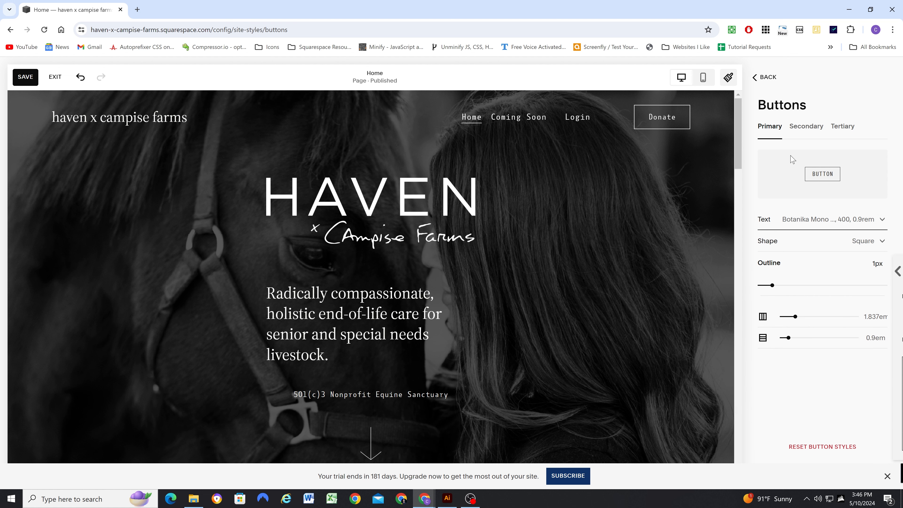
Set the secondary button text size to 0.9rem
click(807, 126)
click(846, 220)
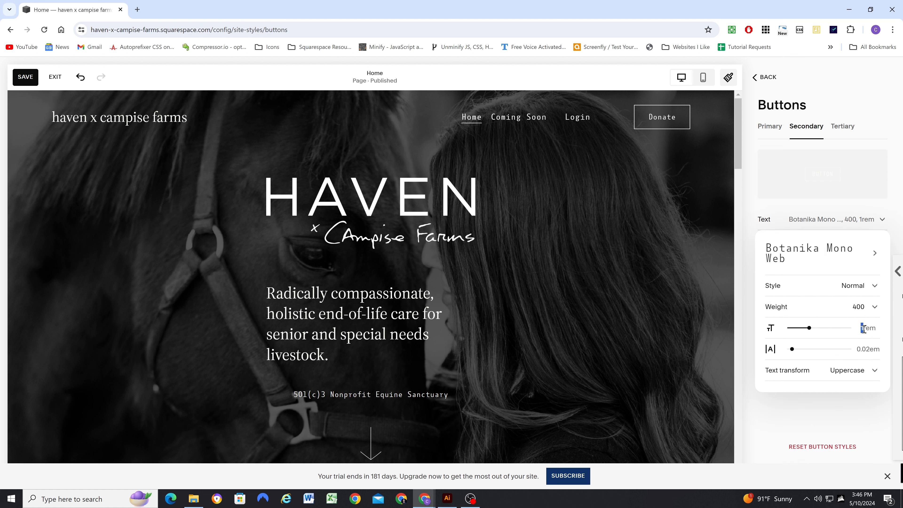
text(0.9)
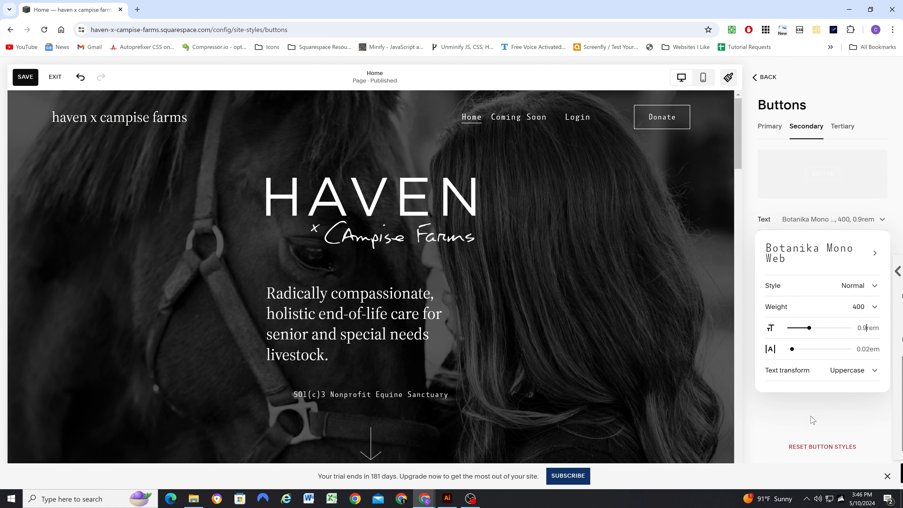
click(813, 420)
Set the tertiary button text size to 0.9rem and leave the Site Styles
click(842, 126)
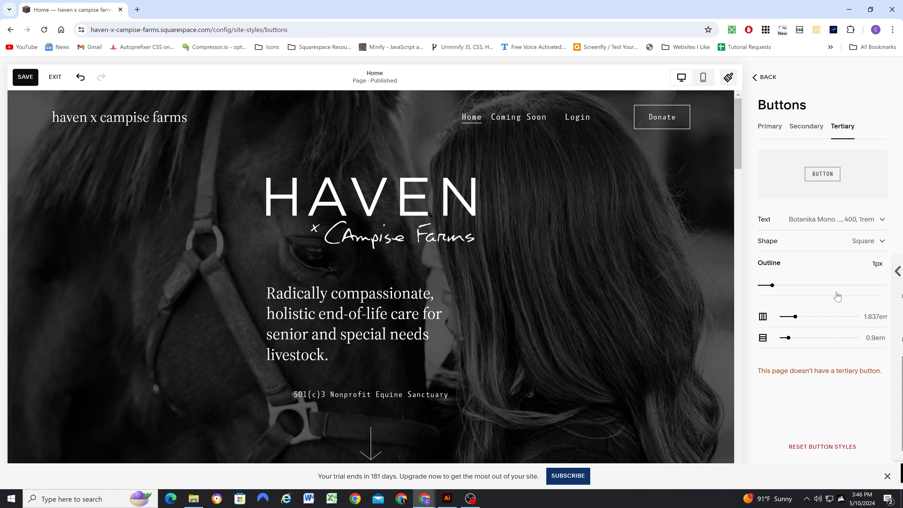
click(843, 221)
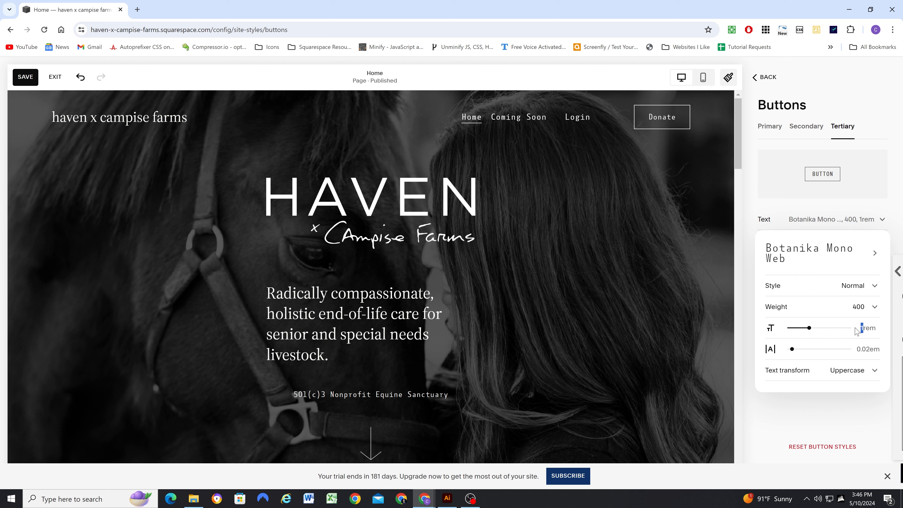
text(0.9)
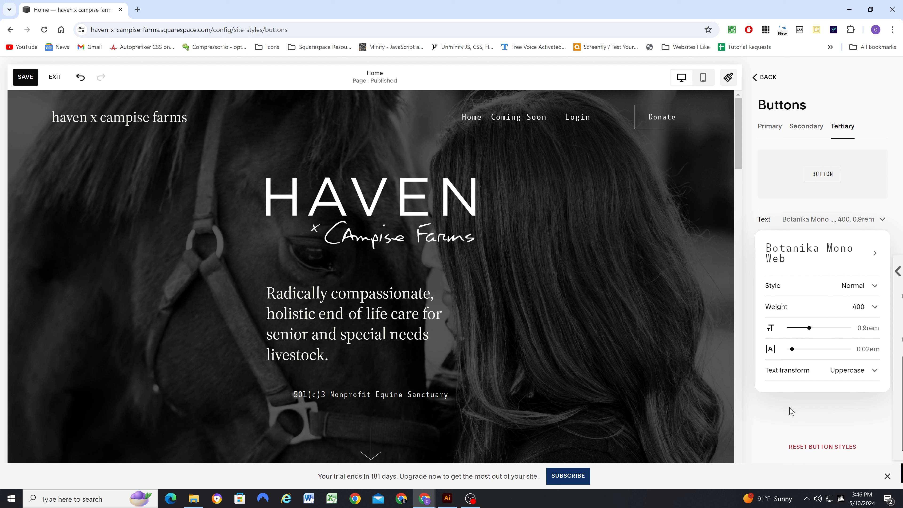
click(791, 412)
click(764, 77)
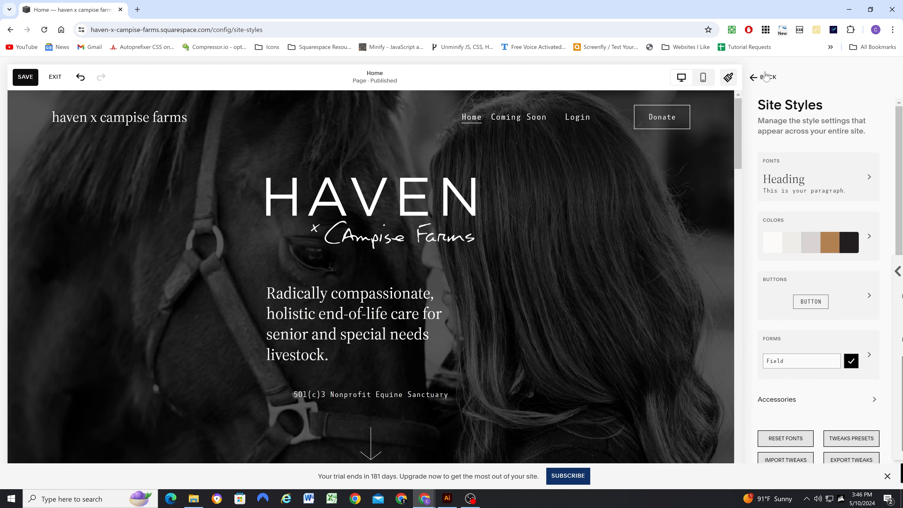
click(765, 77)
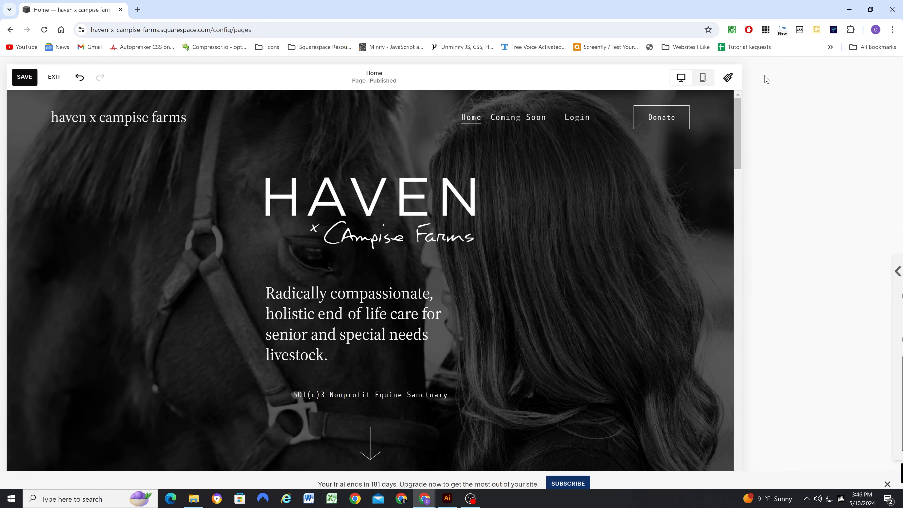
Set the Item Button size of the Give, Stay and Connect list section to 0.9rem
scroll(576, 250, down, 6)
scroll(564, 253, down, 20)
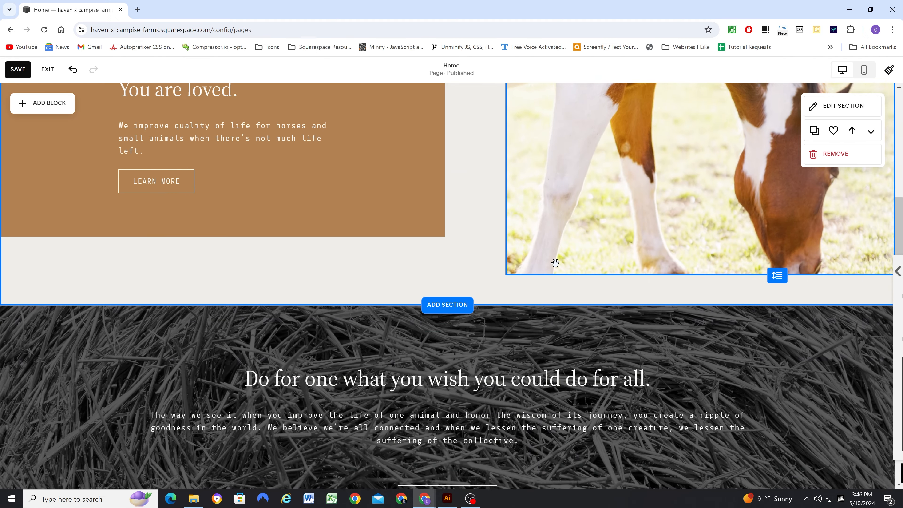
scroll(142, 178, down, 5)
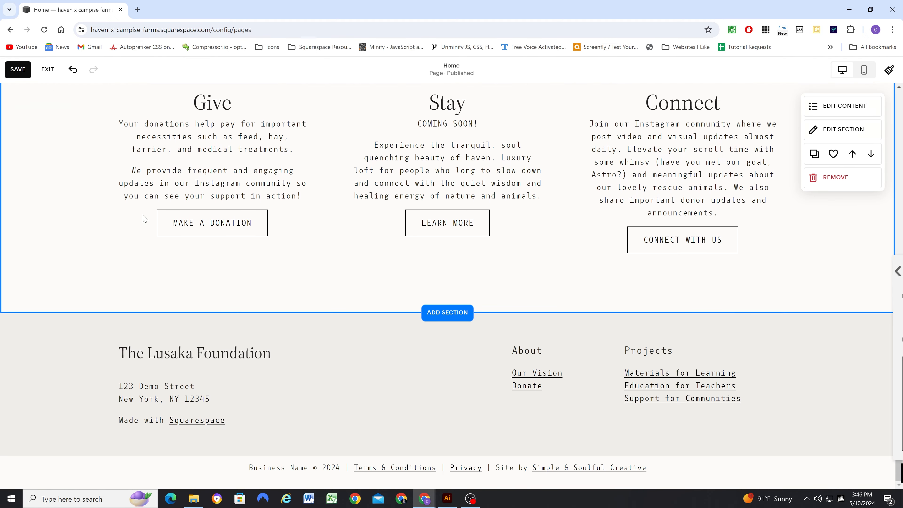
scroll(362, 228, up, 5)
click(829, 106)
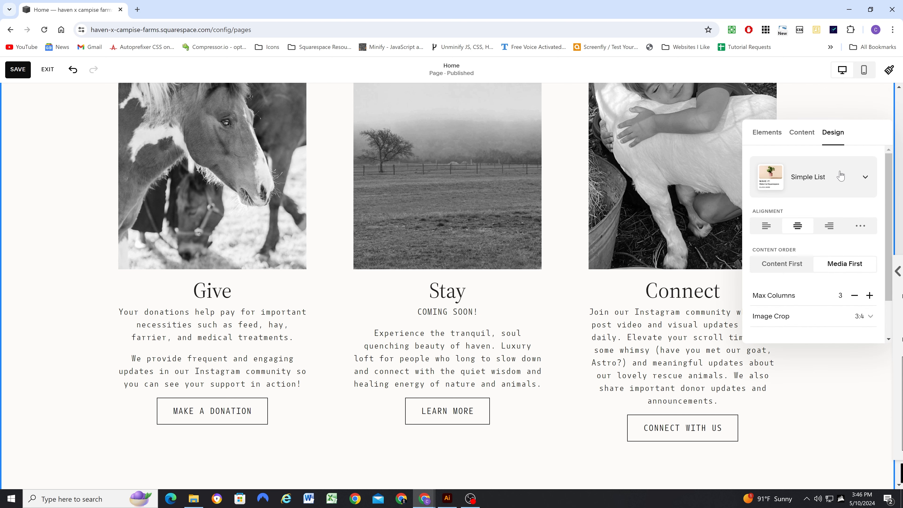
scroll(832, 279, down, 1)
scroll(831, 279, down, 1)
click(792, 305)
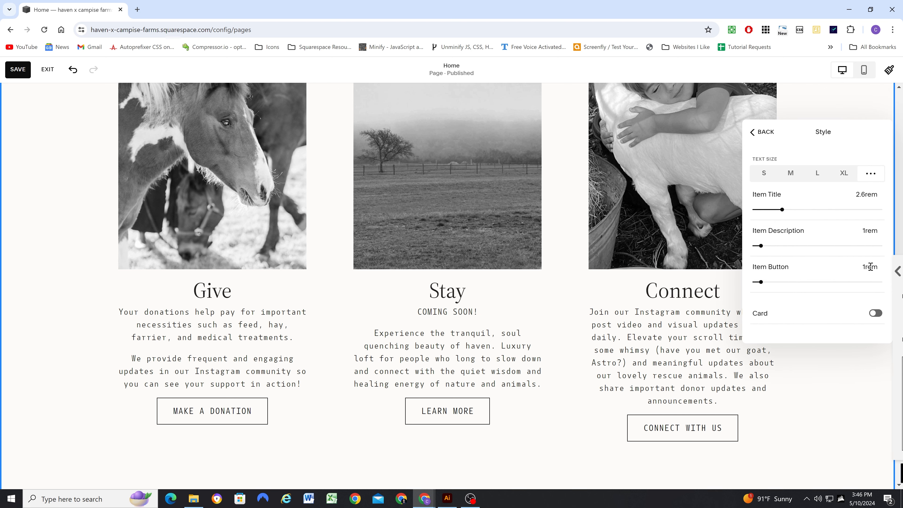
drag(867, 267, 858, 269)
text(0.9)
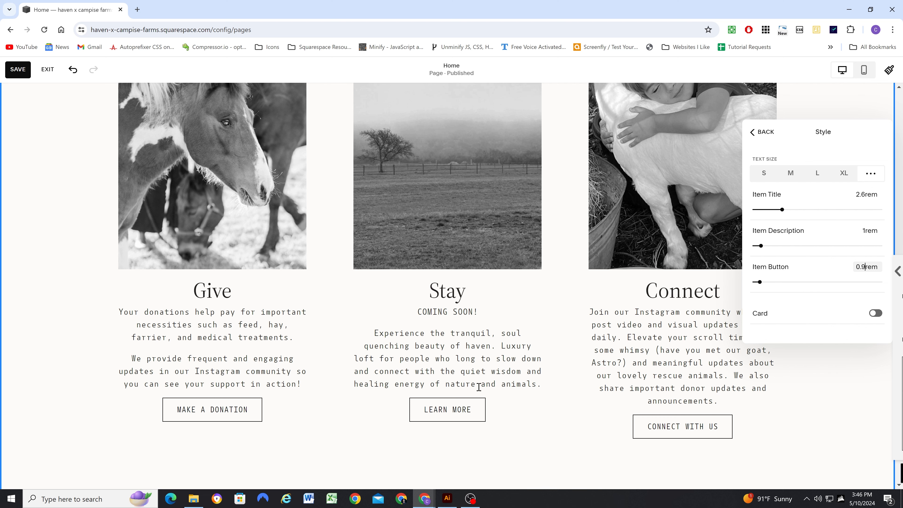
click(544, 384)
Change the layout width of the Give, Stay and Connect list section to Full
scroll(474, 340, up, 4)
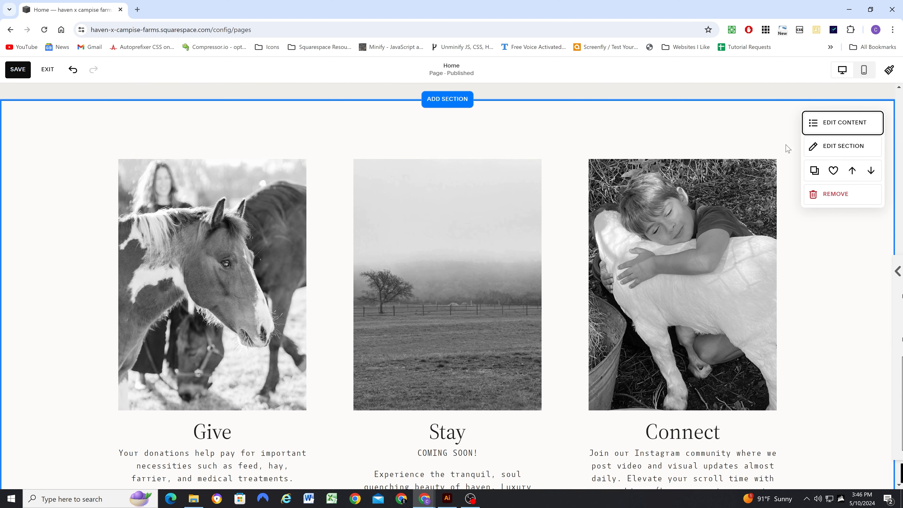
click(831, 123)
scroll(821, 278, down, 3)
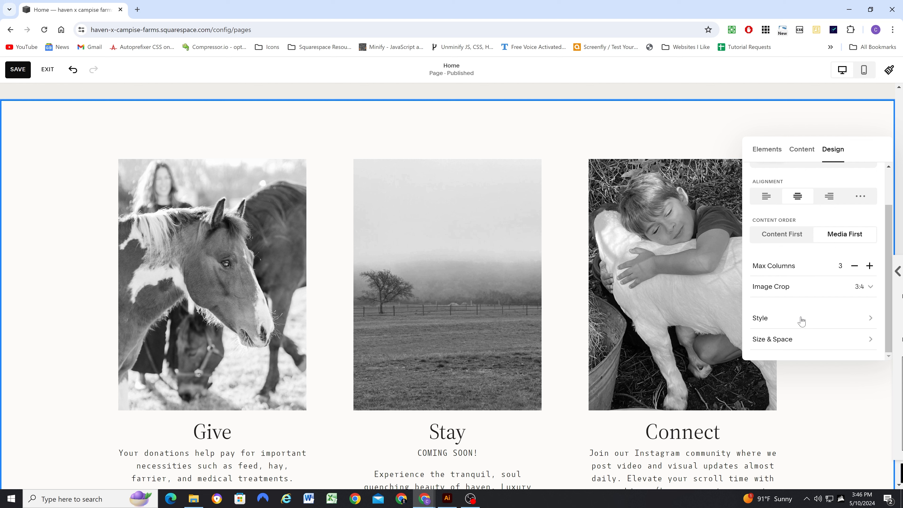
click(796, 342)
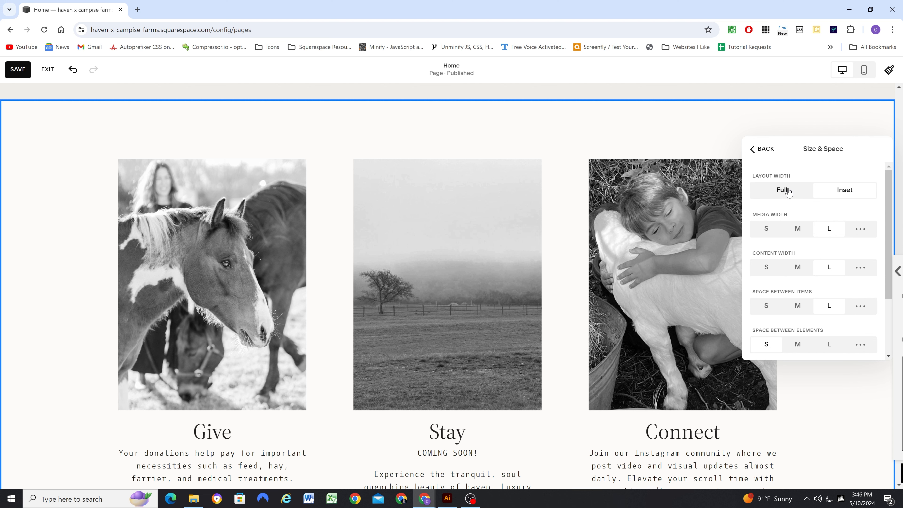
click(786, 191)
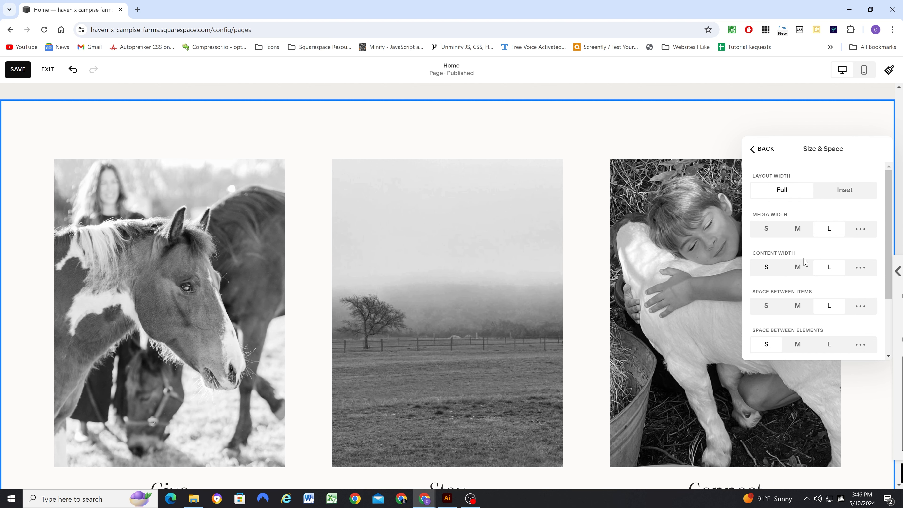
Set the space between columns and the space between rows of the Give, Stay and Connect list section to 0px
scroll(805, 262, down, 1)
click(862, 259)
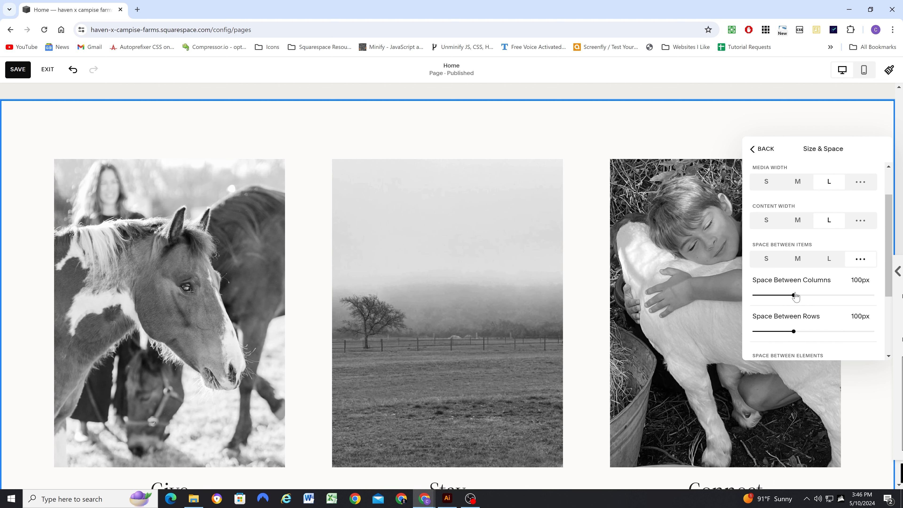
drag(792, 299, 752, 299)
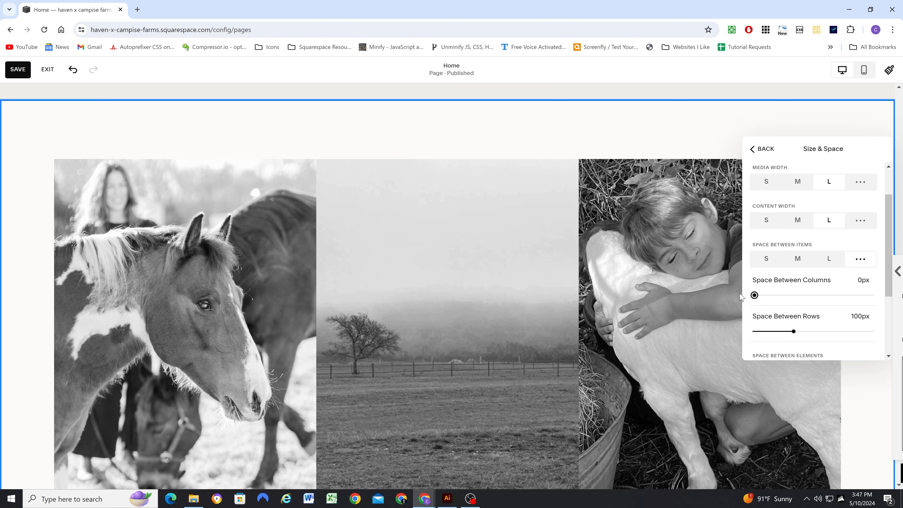
scroll(661, 265, down, 5)
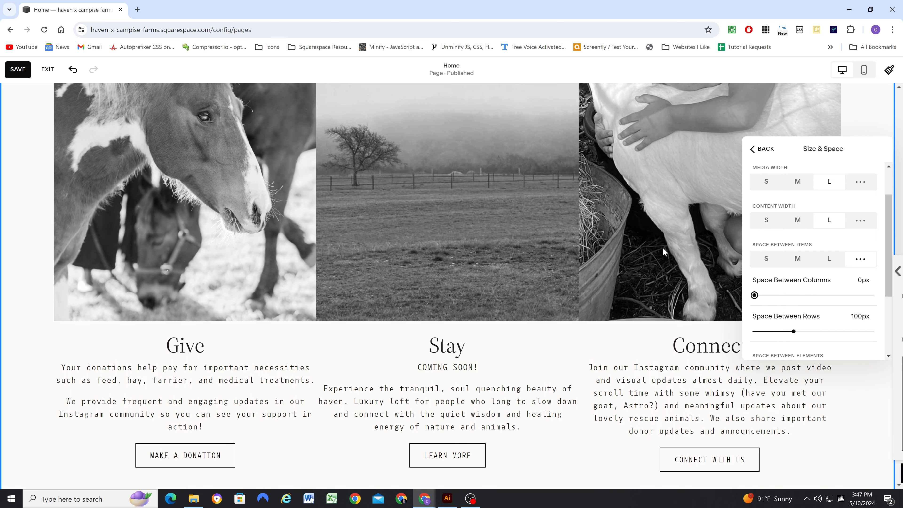
drag(794, 331, 745, 328)
Use custom spacing between elements, based on M, with the space between image and text set to 0%
scroll(801, 321, down, 3)
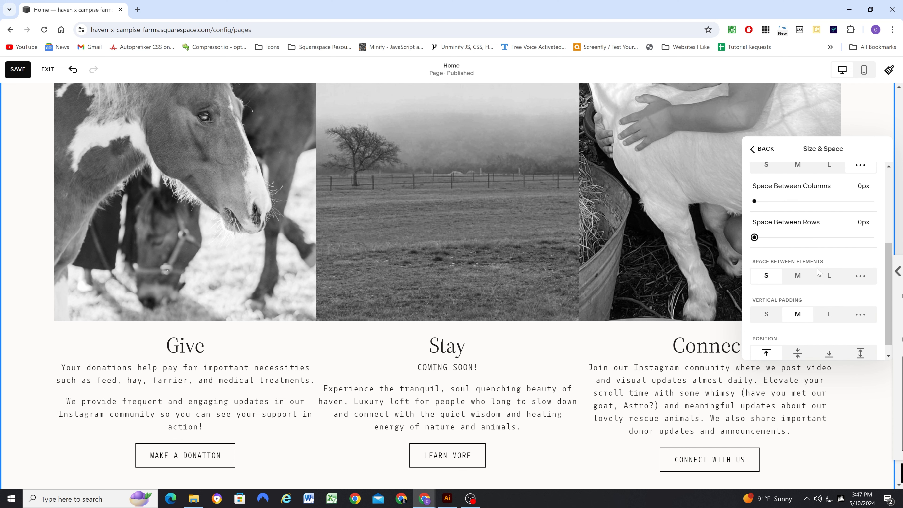
scroll(818, 272, down, 1)
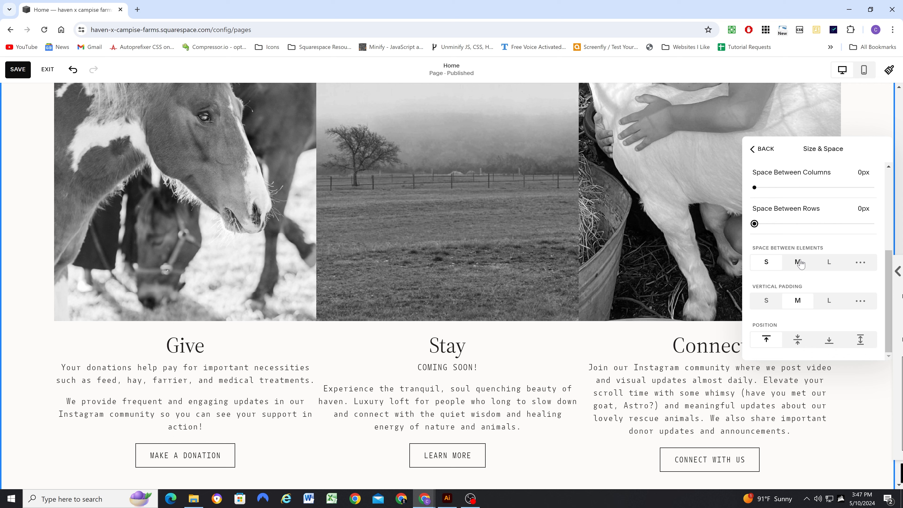
click(798, 263)
scroll(580, 272, down, 2)
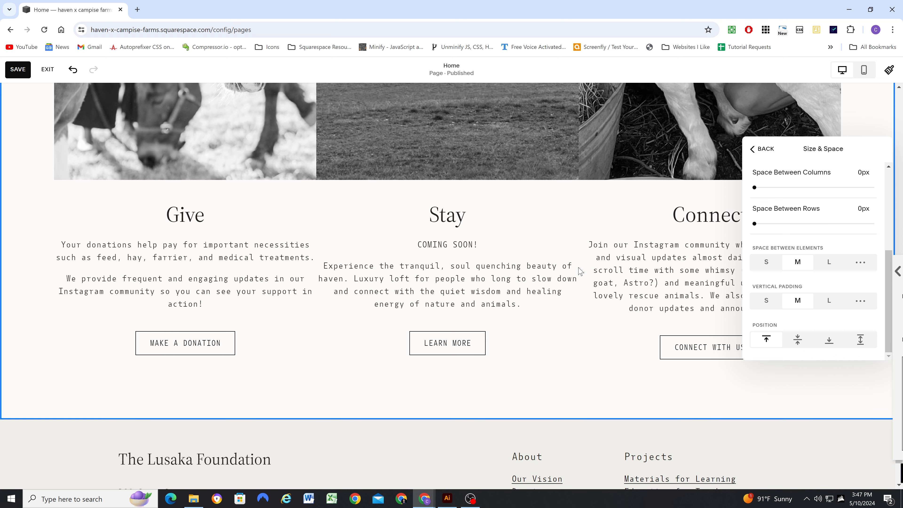
click(860, 262)
scroll(834, 272, down, 2)
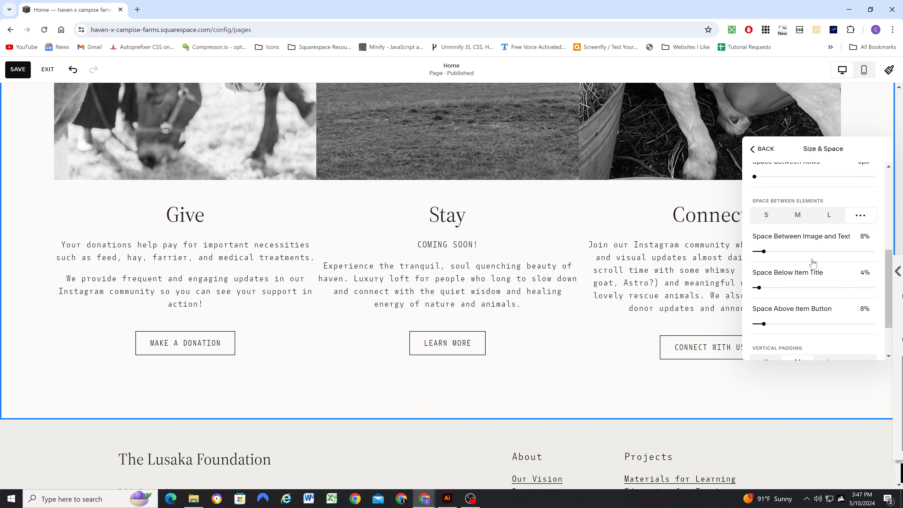
drag(763, 255, 708, 247)
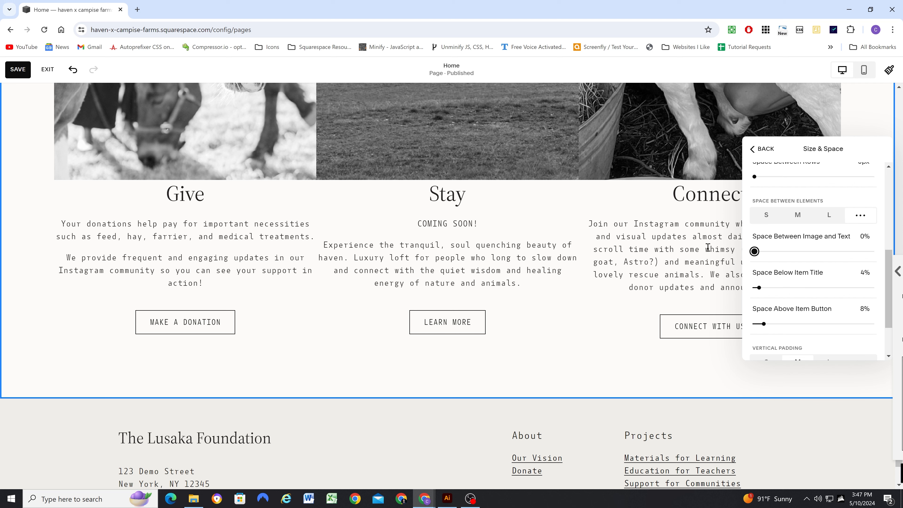
scroll(775, 287, down, 1)
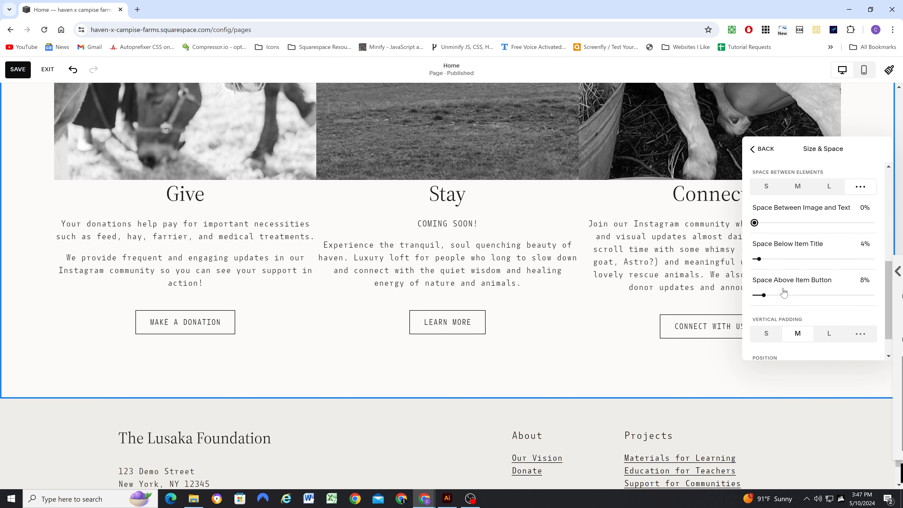
scroll(811, 245, down, 1)
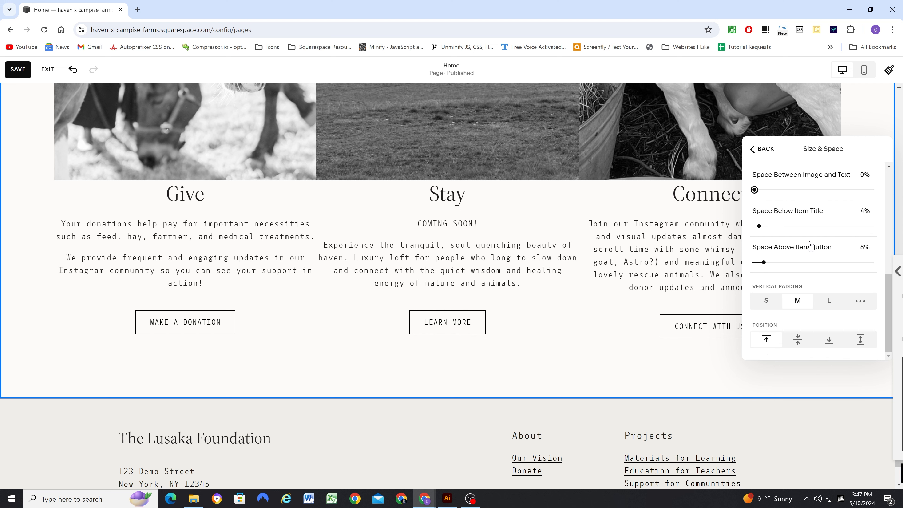
Check the Give/Stay/Connect block in the Illustrator mockup, return to Squarespace and set the list section's top and bottom padding to 0vmax
scroll(628, 293, up, 8)
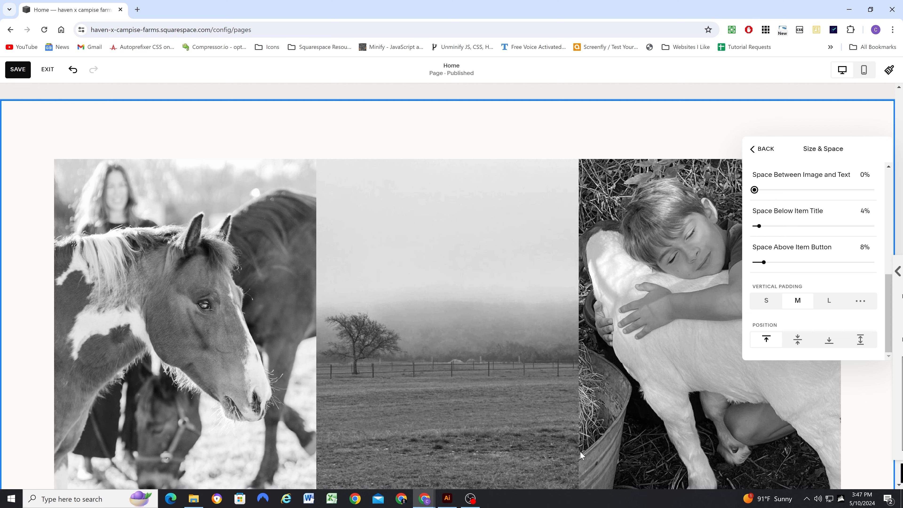
click(447, 498)
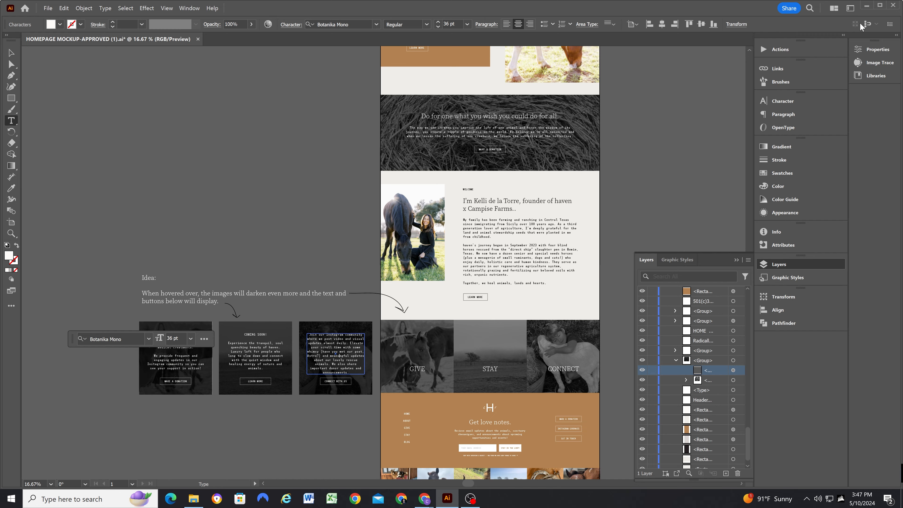
click(866, 6)
click(861, 301)
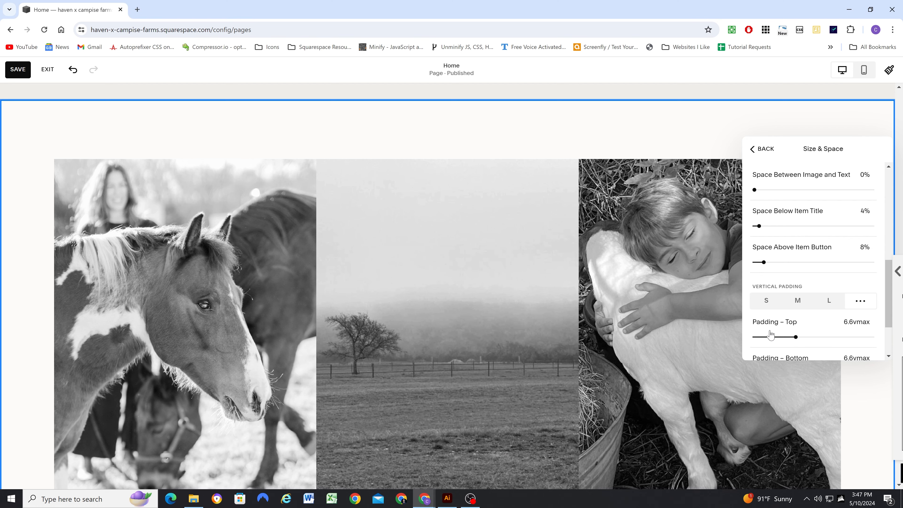
scroll(770, 335, down, 2)
drag(796, 264, 731, 265)
drag(793, 300, 736, 296)
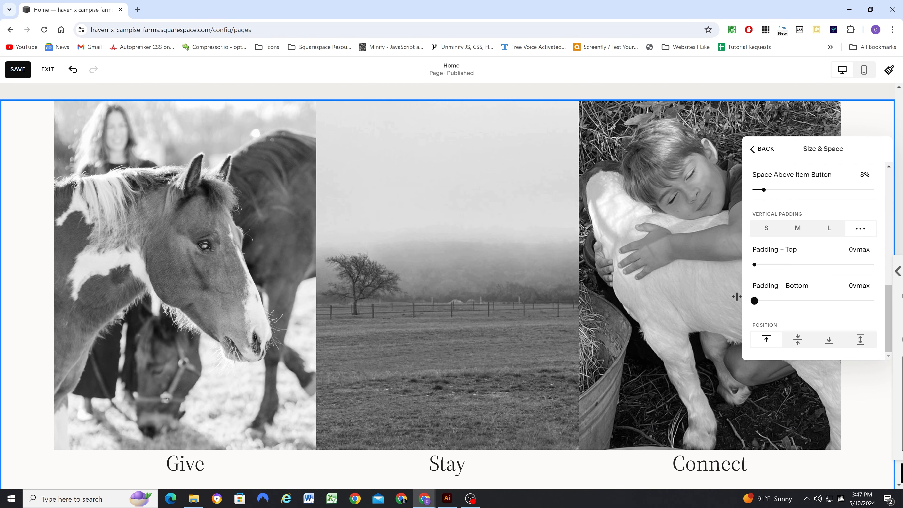
Set the list section's Position to the full-height stretched option so the three buttons align, and save the page
scroll(383, 293, down, 3)
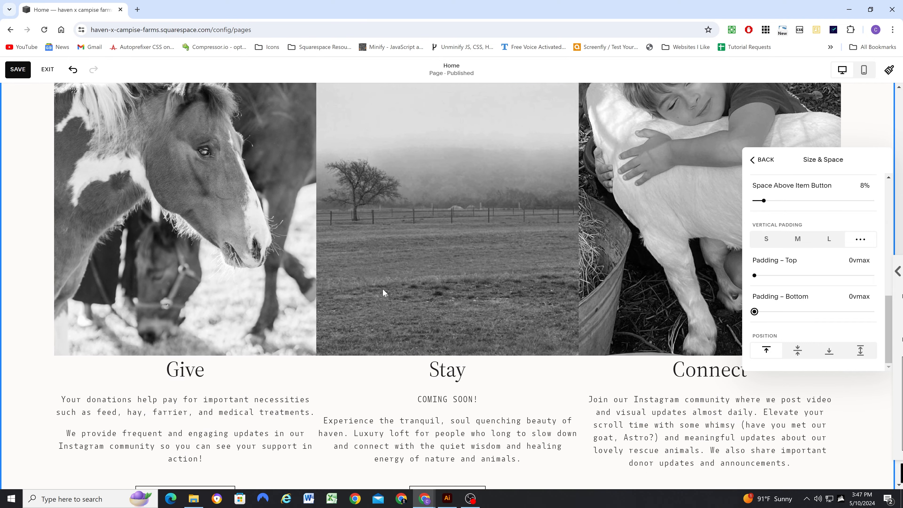
scroll(383, 288, up, 3)
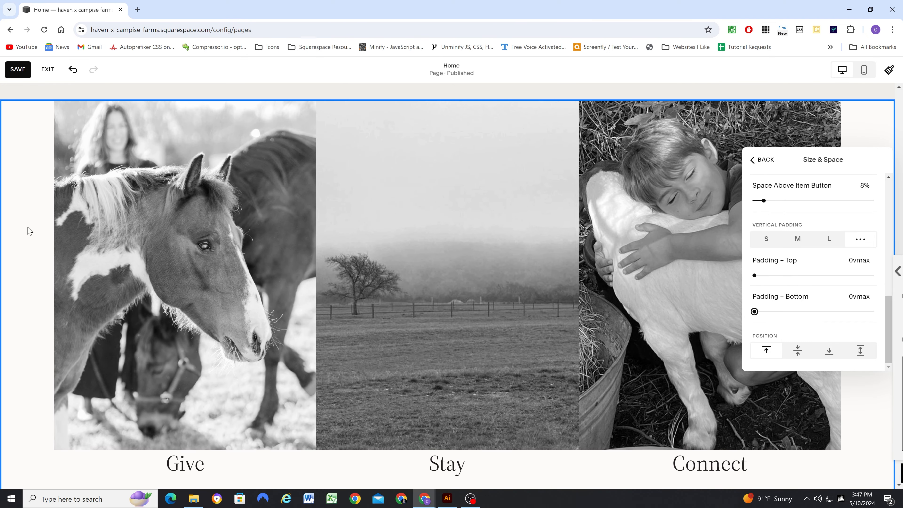
scroll(29, 231, down, 4)
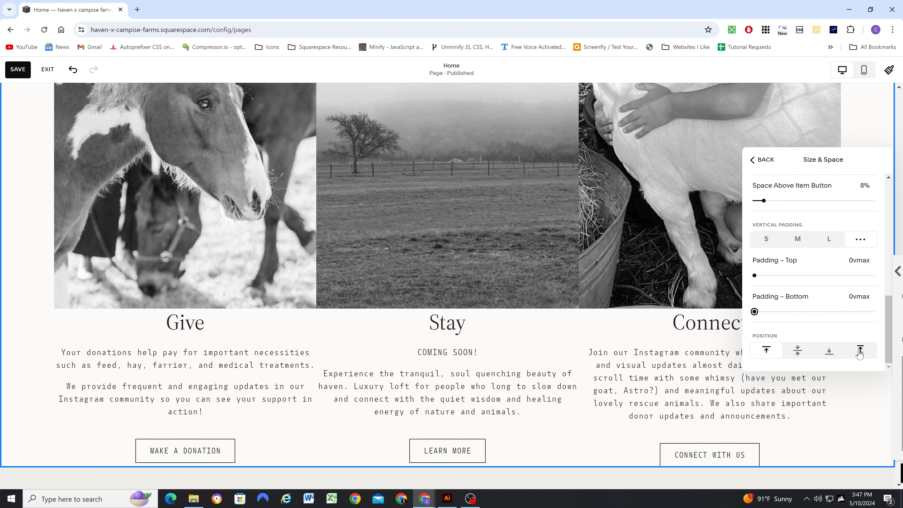
click(860, 350)
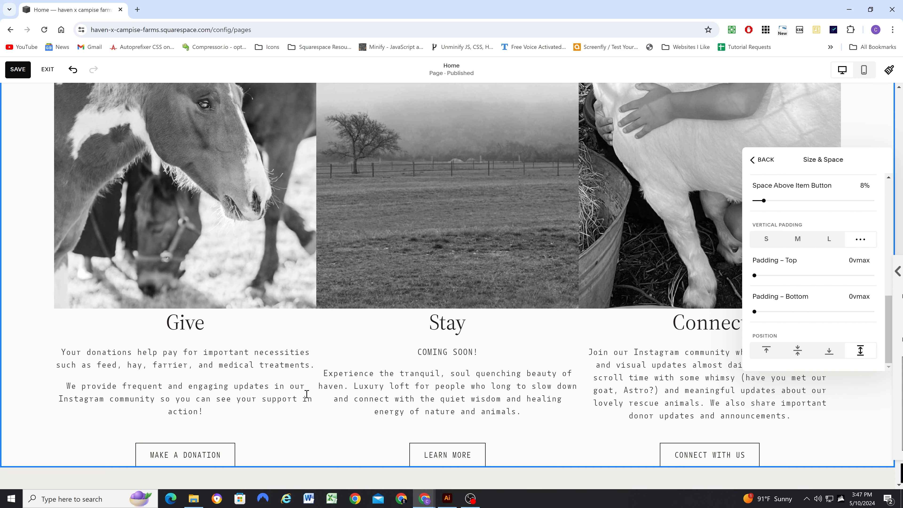
scroll(305, 394, up, 7)
scroll(201, 269, down, 3)
scroll(200, 269, up, 1)
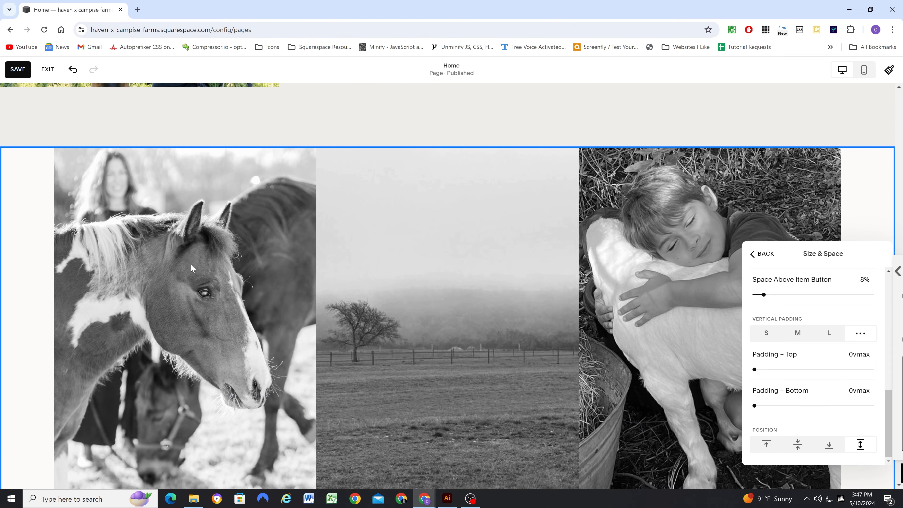
scroll(191, 263, down, 4)
scroll(190, 255, up, 4)
click(18, 69)
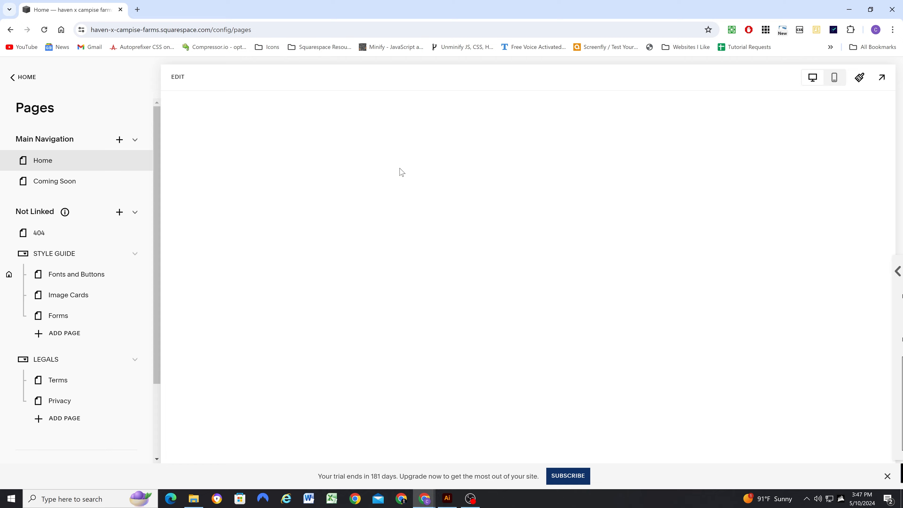
Review the saved homepage down to the Give, Stay and Connect section and open the site's Custom CSS editor
scroll(289, 249, down, 6)
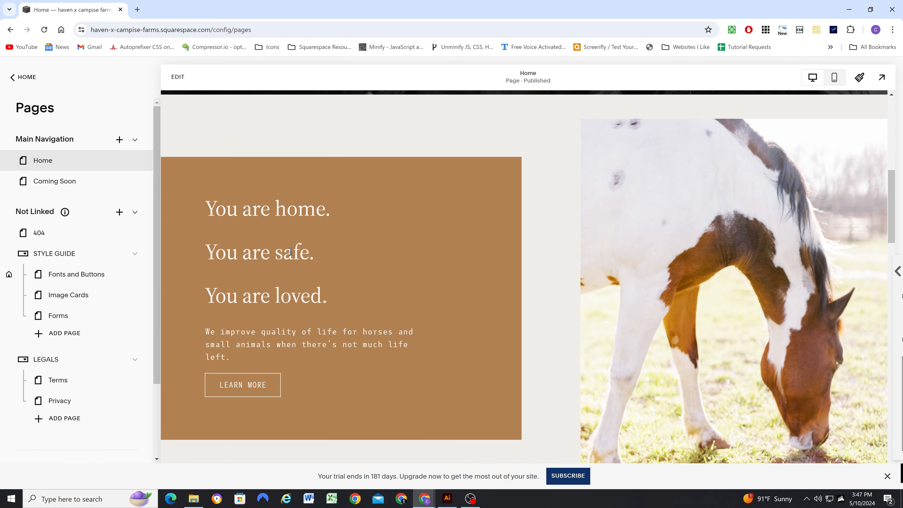
scroll(290, 260, down, 12)
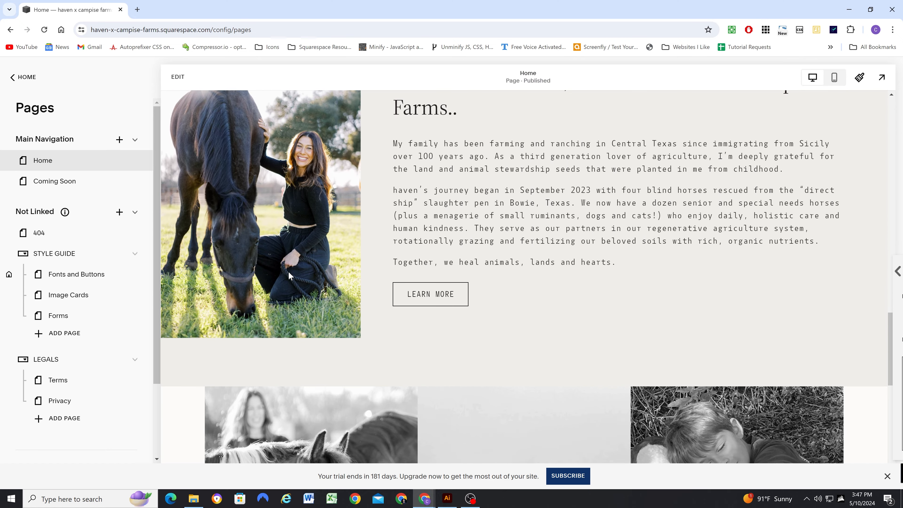
scroll(288, 270, down, 6)
scroll(288, 270, up, 3)
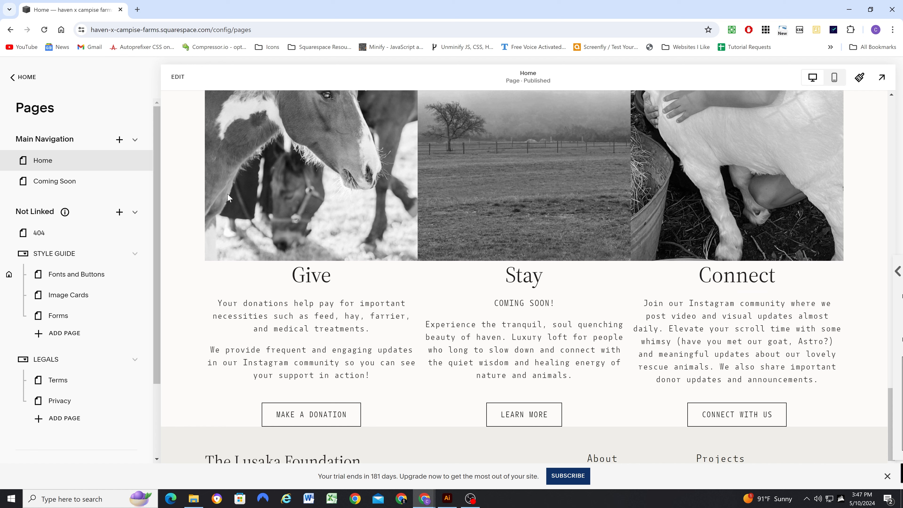
click(32, 78)
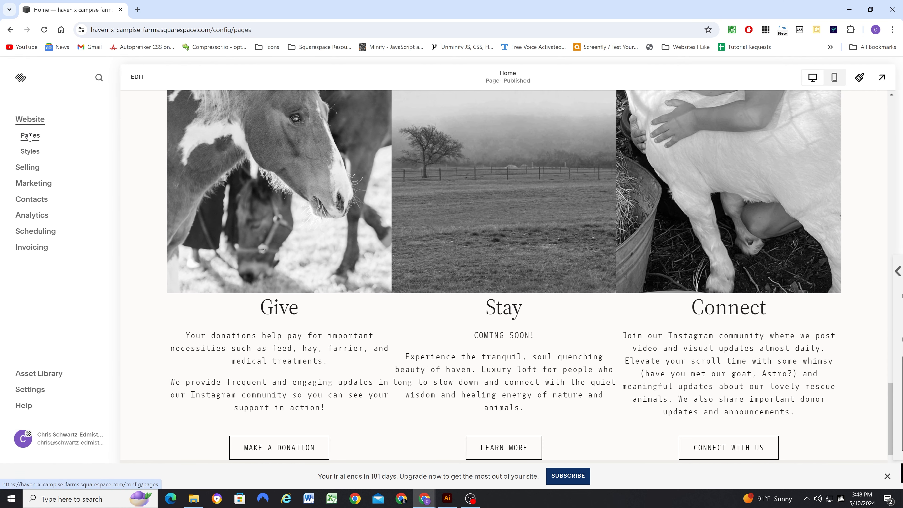
click(31, 136)
scroll(48, 278, down, 3)
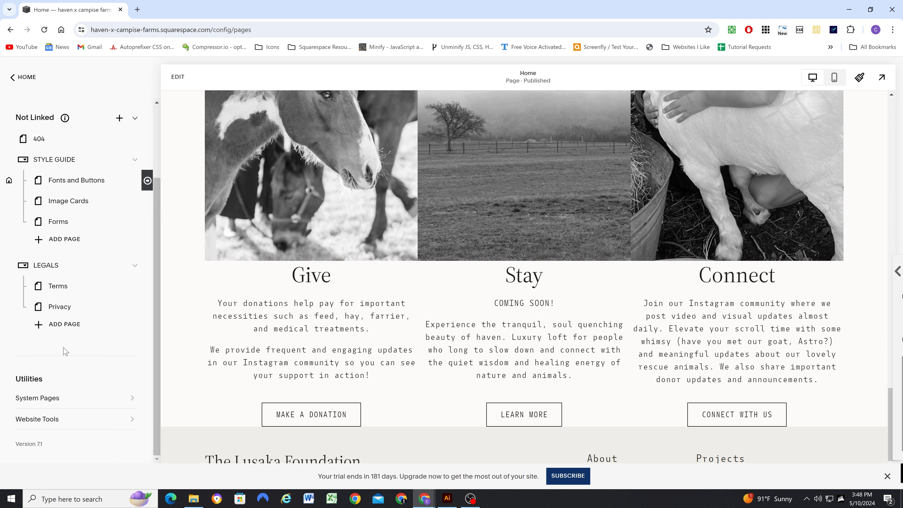
click(53, 419)
click(46, 151)
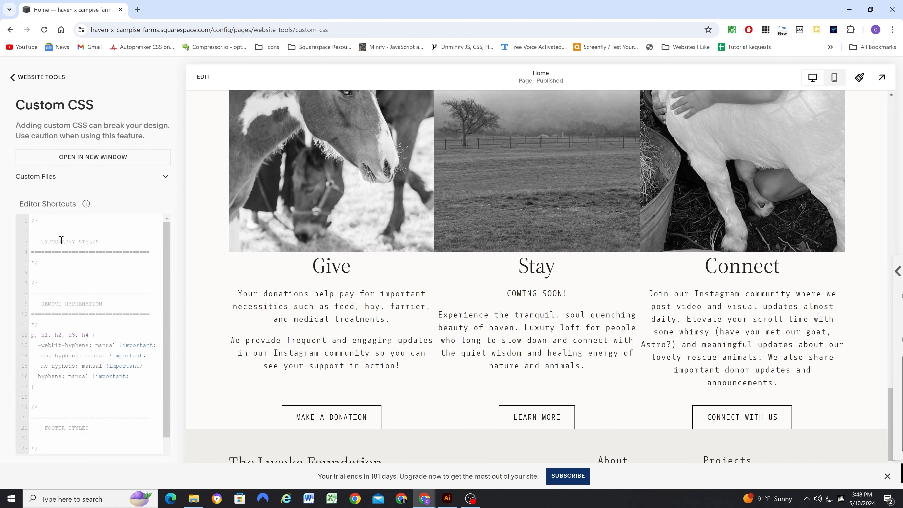
Enable the browser extension that enlarges the Custom CSS fonts and window
click(800, 29)
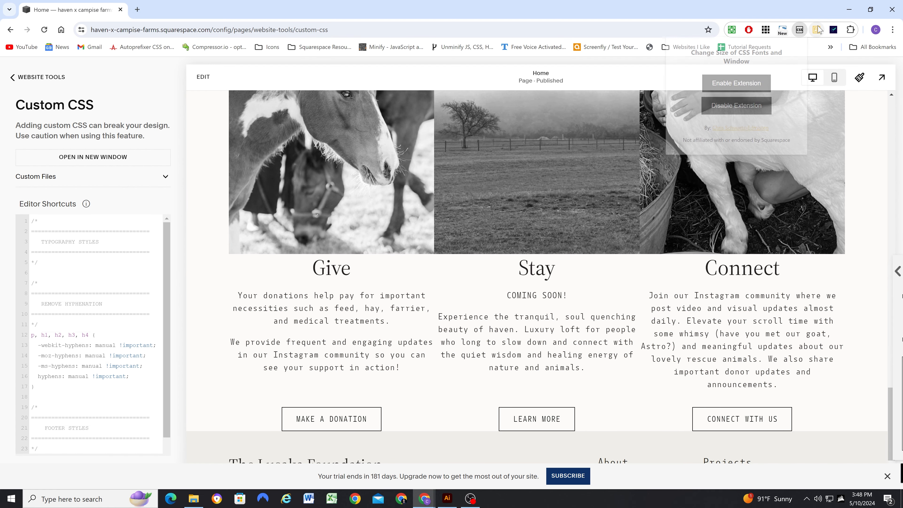
click(735, 84)
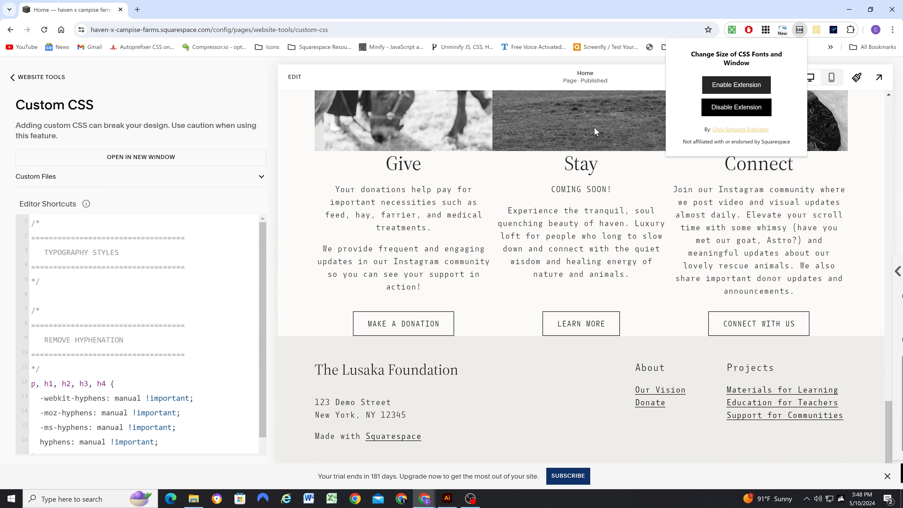
click(85, 289)
Insert blank lines after the closing brace of the hyphenation rule, above the FOOTER STYLES comment
scroll(76, 298, down, 4)
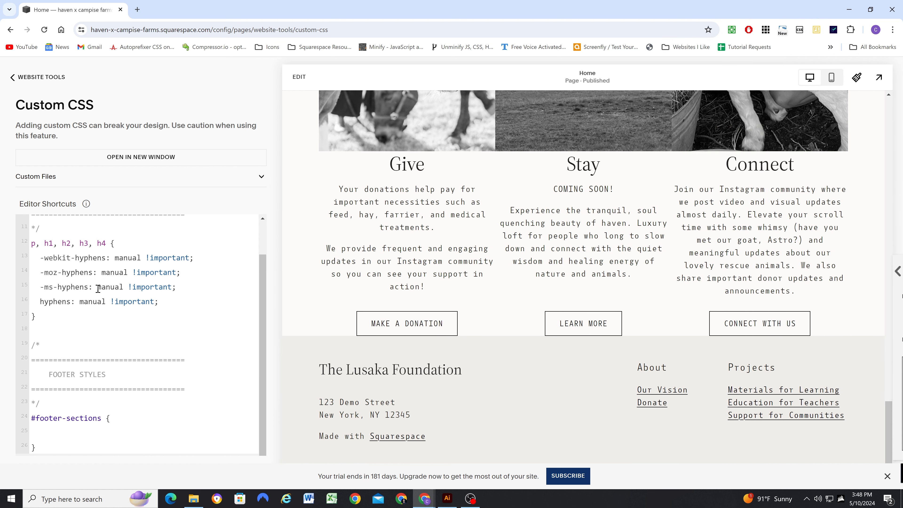
scroll(95, 294, up, 2)
scroll(97, 307, down, 2)
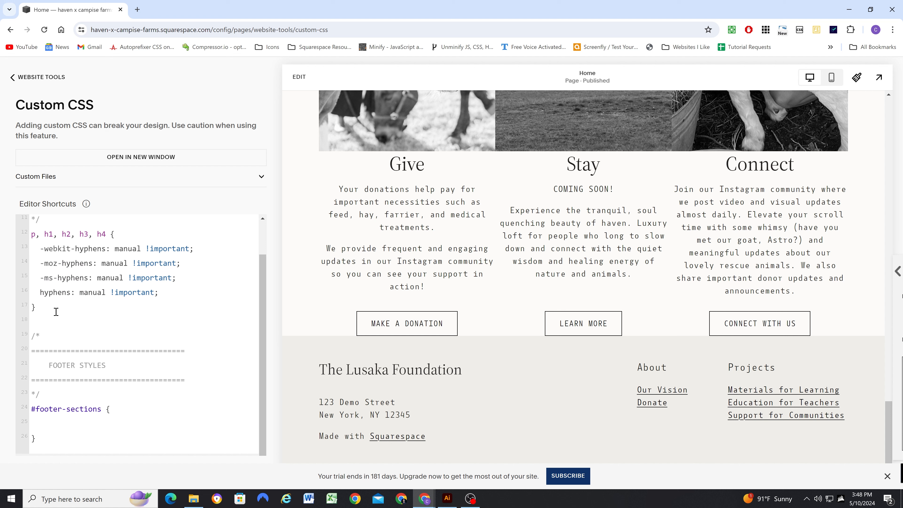
key(Return)
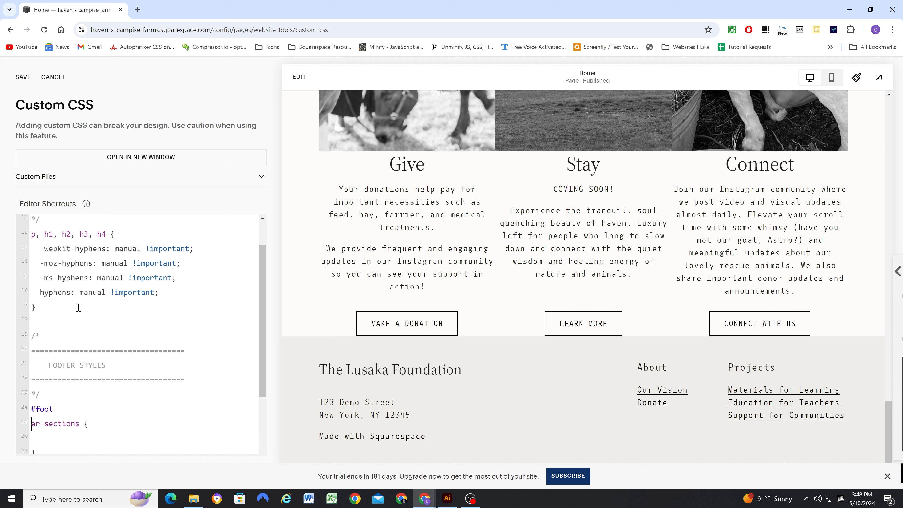
key(BackSpace)
click(51, 309)
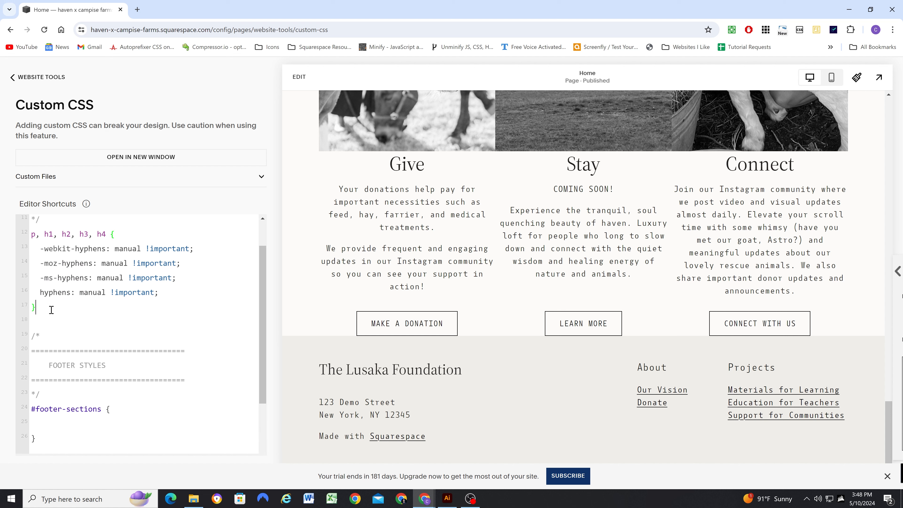
key(Return)
key(Return)
key(Return)
key(Return)
key(Return)
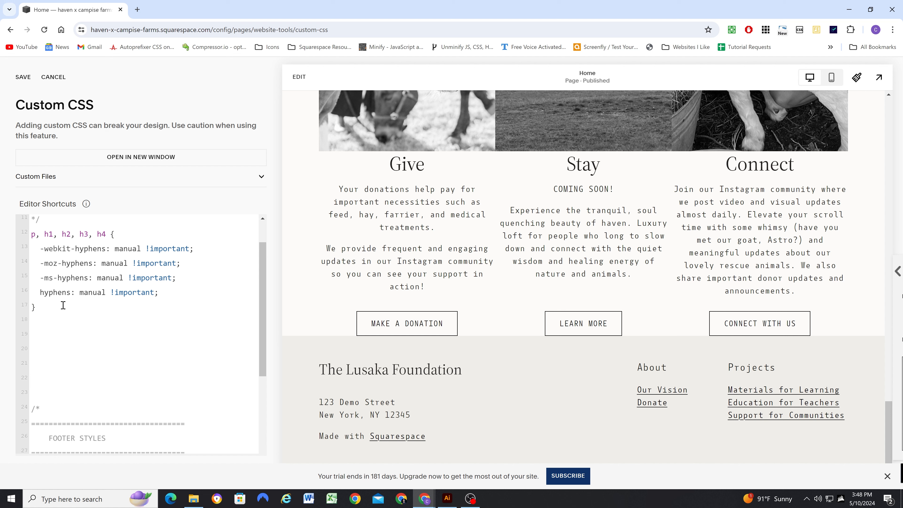
Copy the FOOTER STYLES comment block and paste it into the blank lines below the hyphenation rule
scroll(63, 306, down, 2)
drag(45, 396, 32, 336)
key(ctrl+c)
click(42, 276)
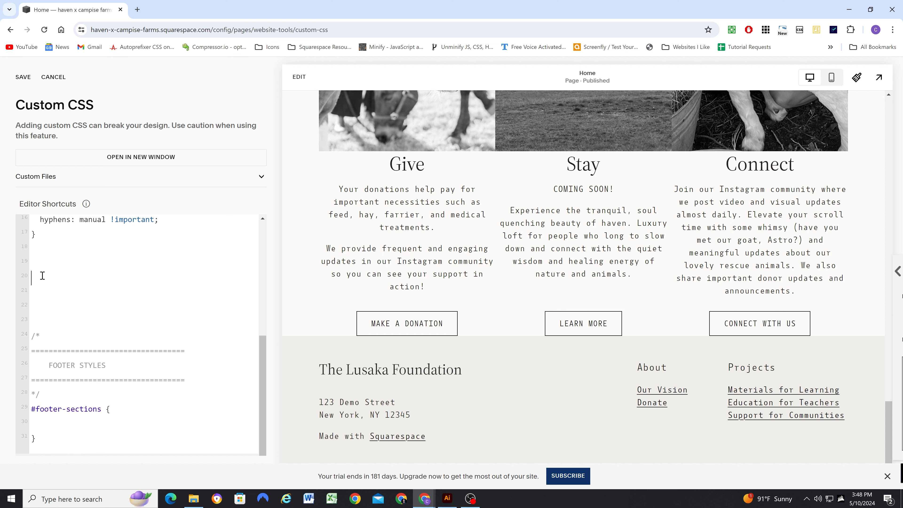
key(ctrl+v)
Retitle the copied comment HOME PAGE HOVER SECTION STYLING, add a blank line beneath it, and save the CSS
drag(112, 308, 49, 306)
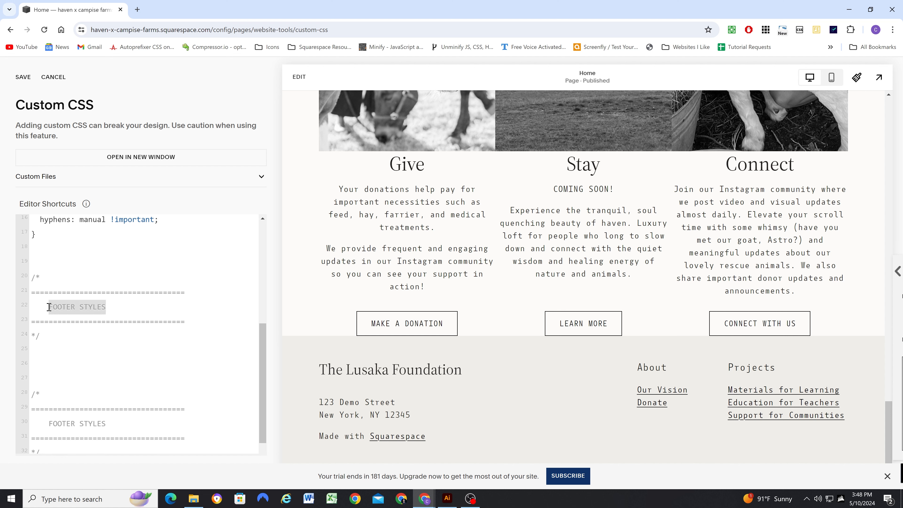
scroll(131, 277, down, 1)
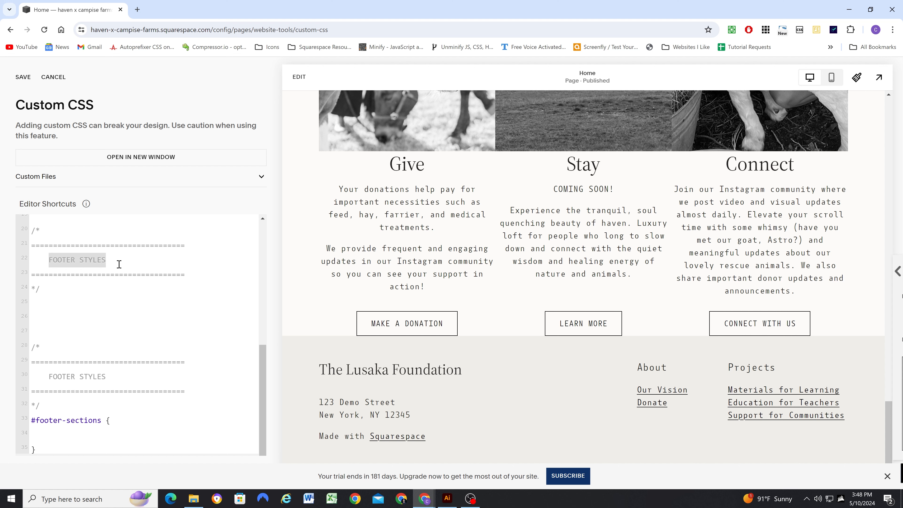
drag(118, 259, 49, 259)
scroll(439, 252, up, 3)
text(HOME PAGE HOVER)
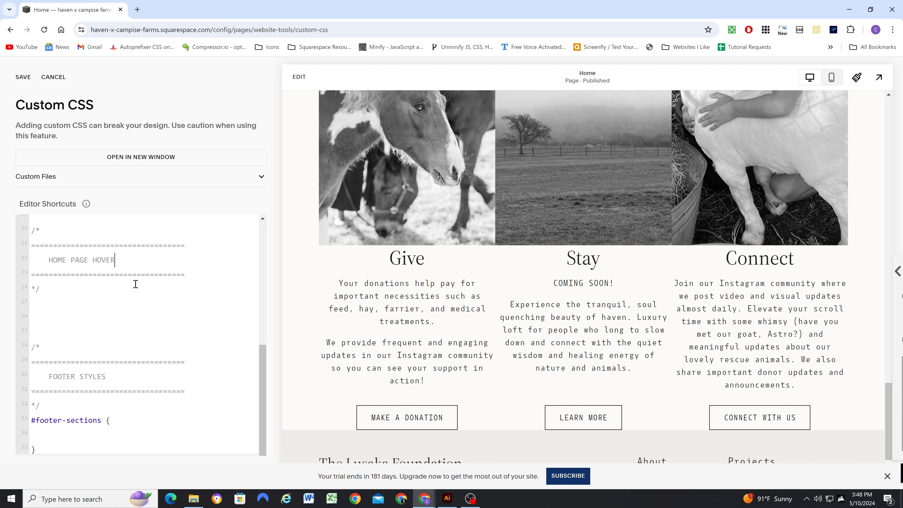
text( SECTION S)
key(BackSpace)
key(BackSpace)
key(BackSpace)
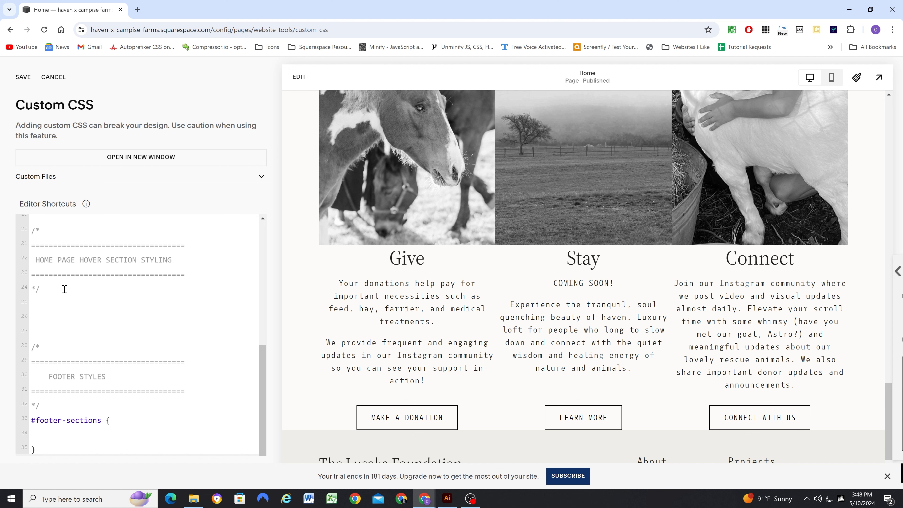
key(Return)
scroll(491, 237, up, 3)
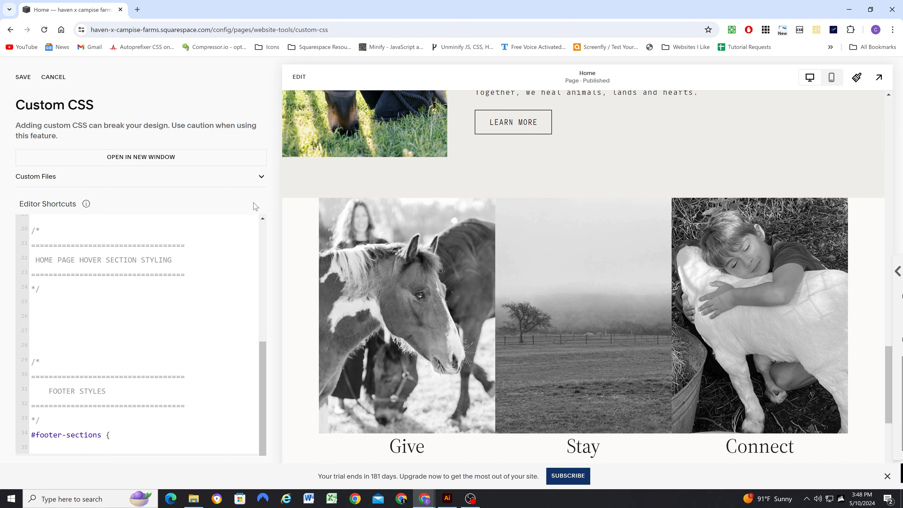
click(22, 77)
Copy the Give/Stay/Connect section's data-section-id selector with the ID finder extension and start a CSS rule for it below the new comment
click(765, 29)
click(344, 210)
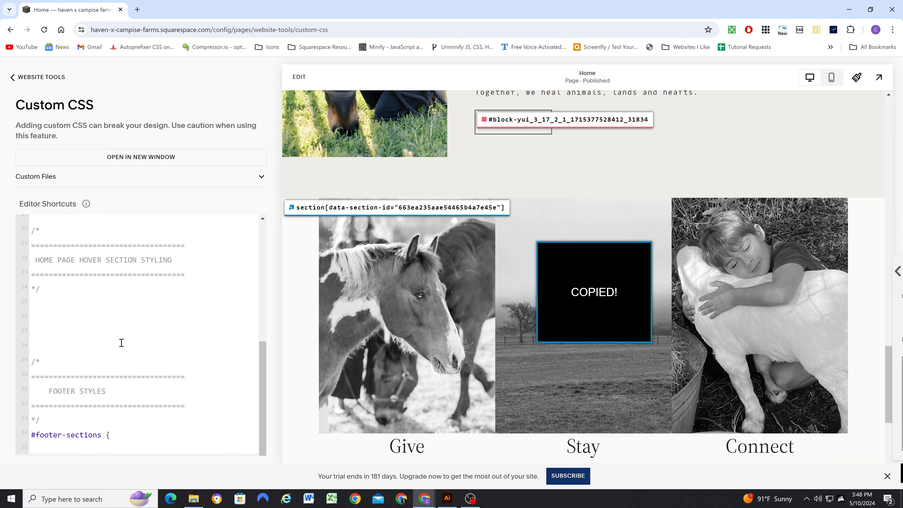
click(39, 303)
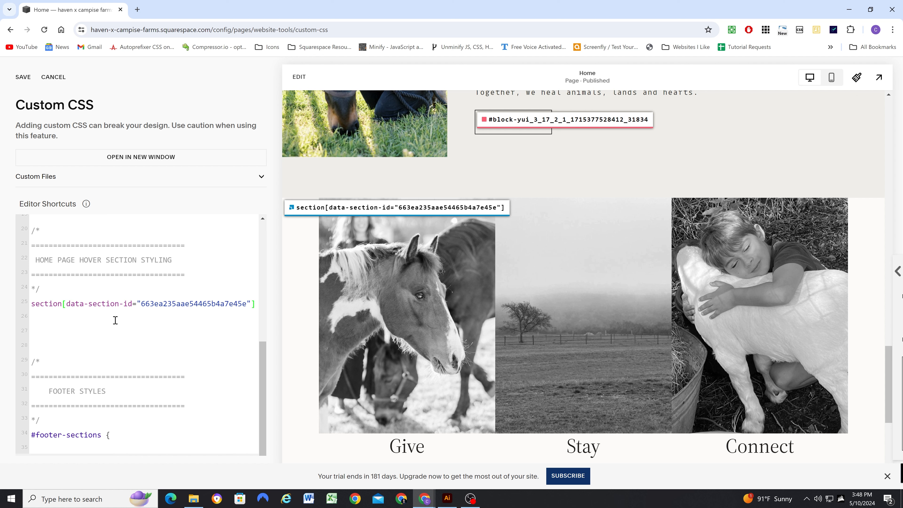
text({)
key(Return)
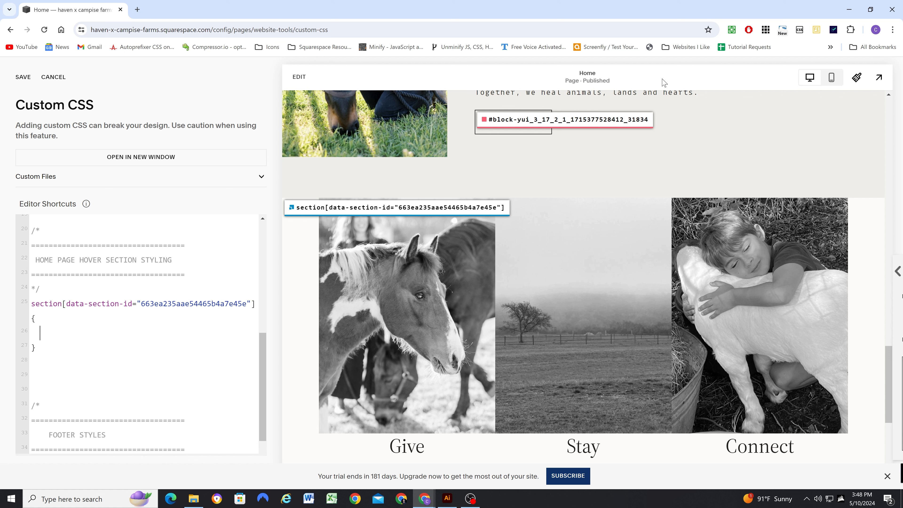
Inspect the list section in the developer tools and copy its user-items-list-simple class name
scroll(412, 197, down, 3)
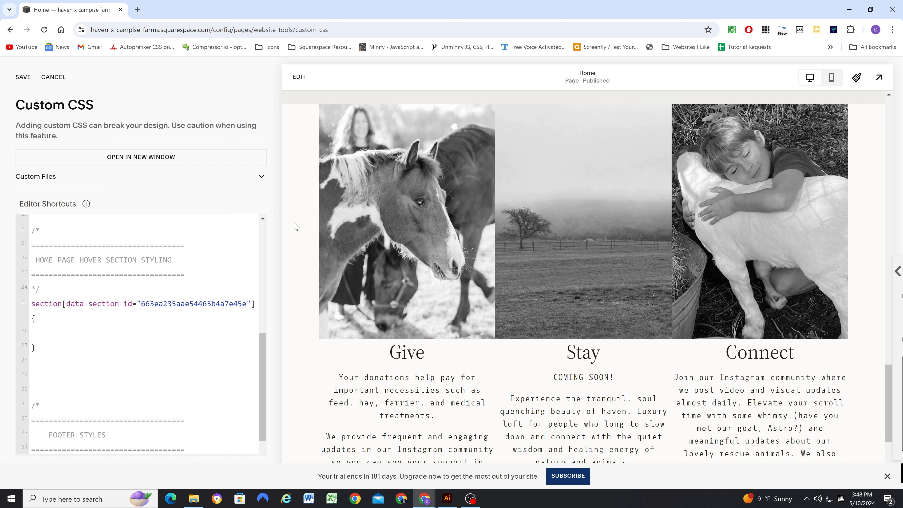
right_click(303, 211)
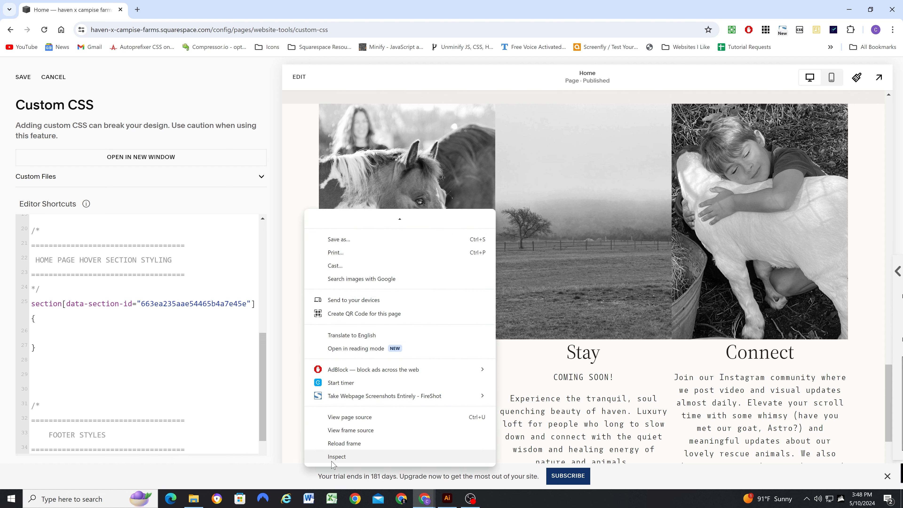
click(334, 457)
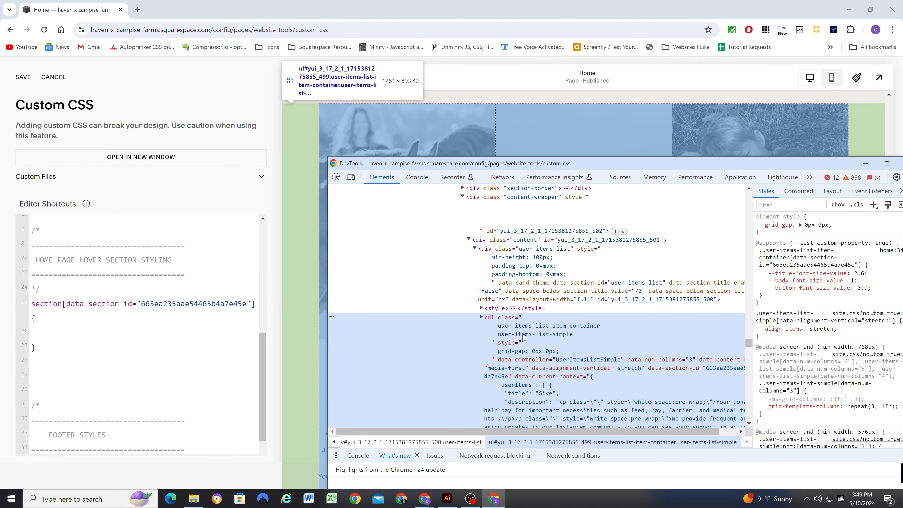
double_click(522, 334)
drag(498, 334, 570, 334)
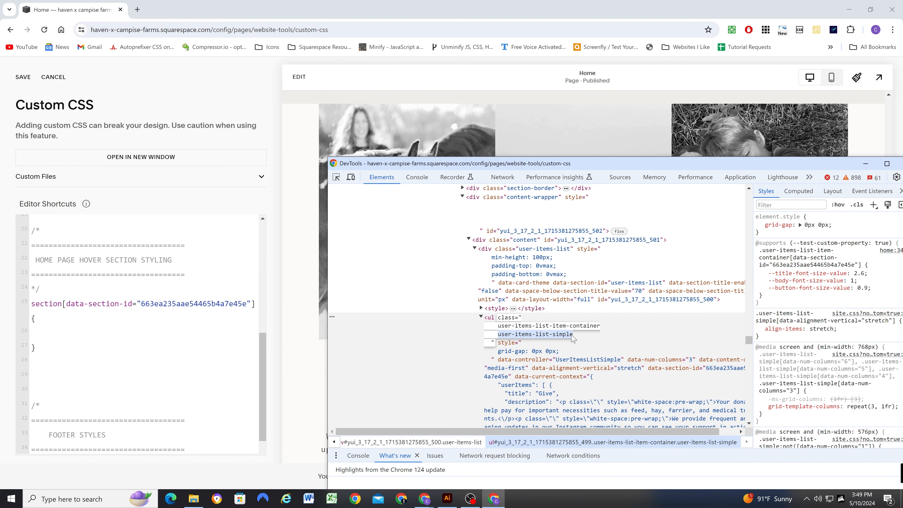
click(600, 340)
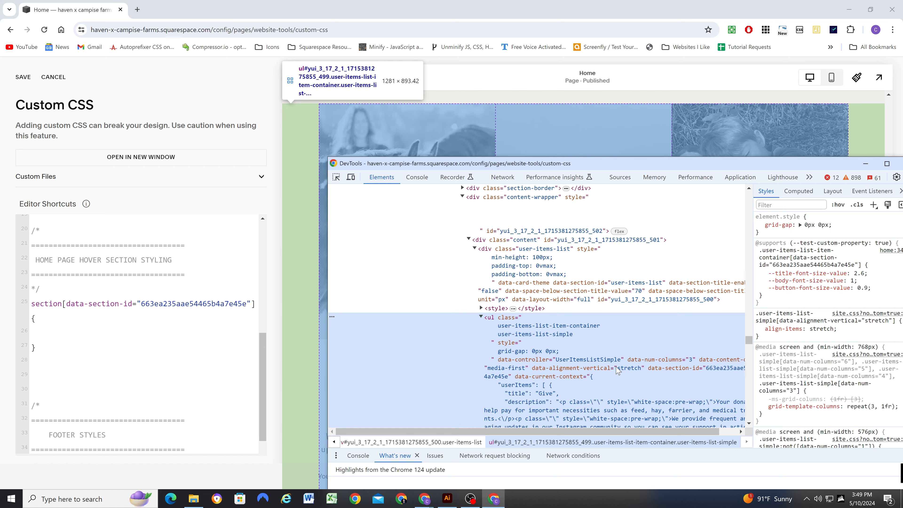
scroll(534, 320, down, 1)
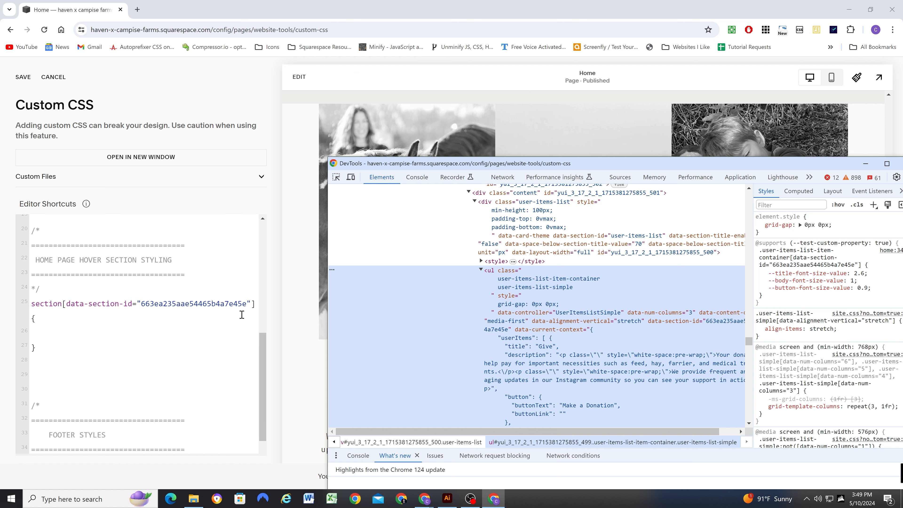
Nest a .user-items-list-simple rule inside the section rule with padding-left: 0 and padding-right: 0
click(59, 330)
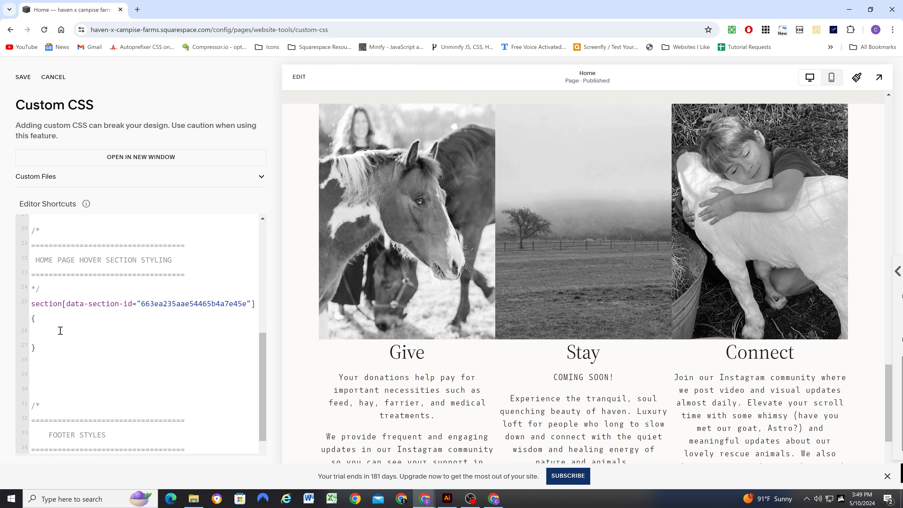
key(ctrl+v)
text({)
key(Return)
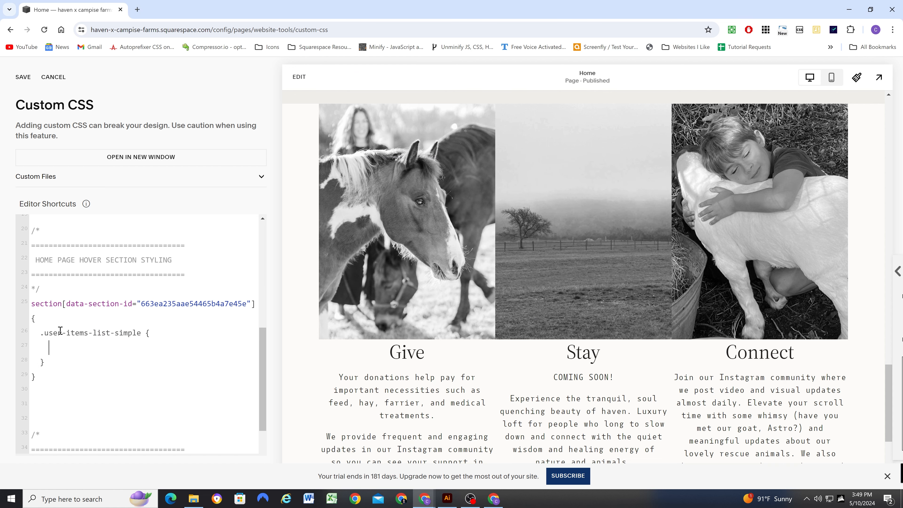
text(padding-left: 0;)
key(Return)
text(padding-r)
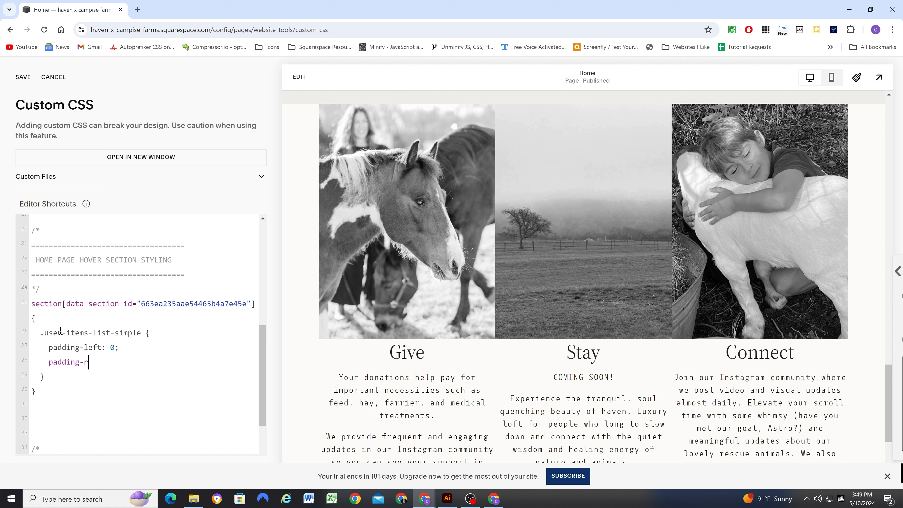
text(gi)
text(ight: 0)
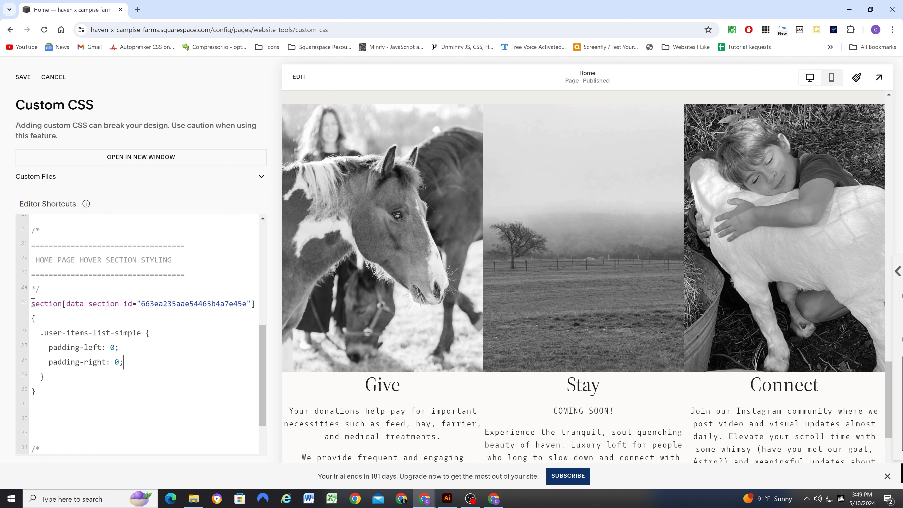
Prefix the section selector with #siteWrapper and save the custom CSS
text(#siteWrapper)
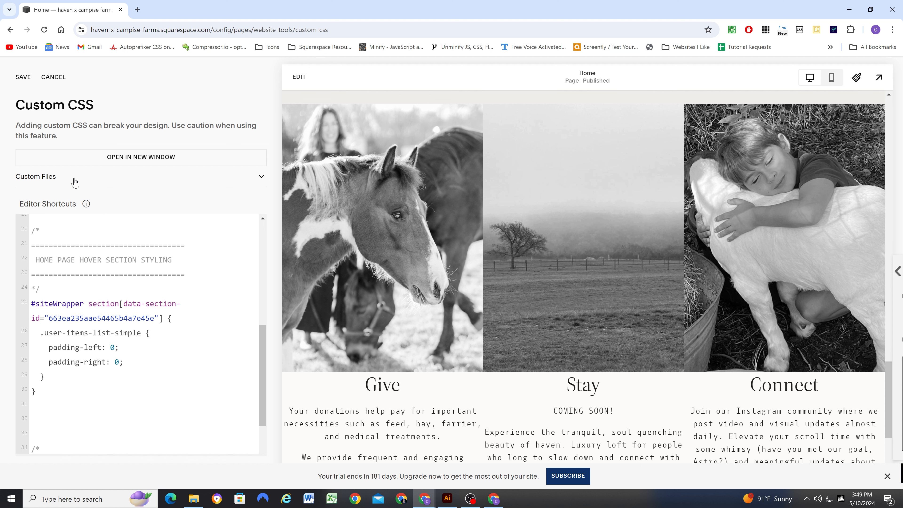
click(23, 77)
Trace the list's parent elements in the developer tools up to the div with the siteWrapper ID
click(499, 504)
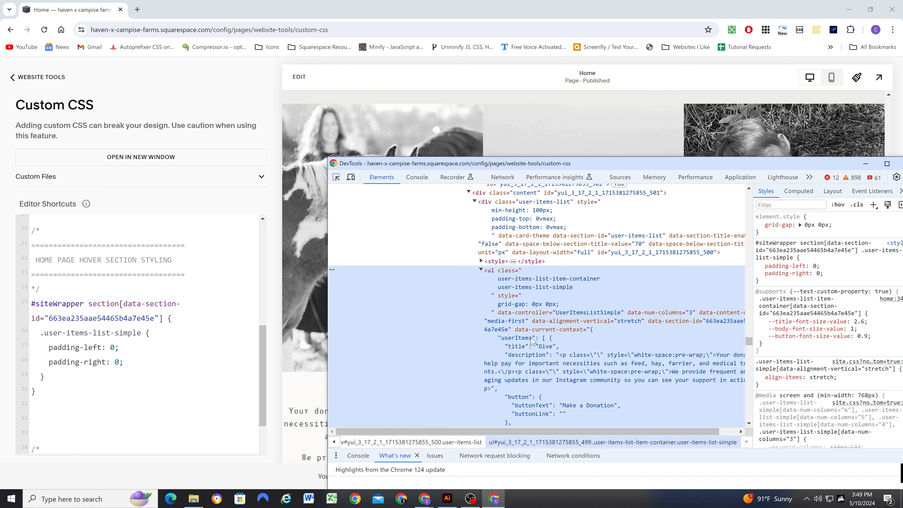
scroll(553, 331, down, 10)
scroll(552, 330, down, 10)
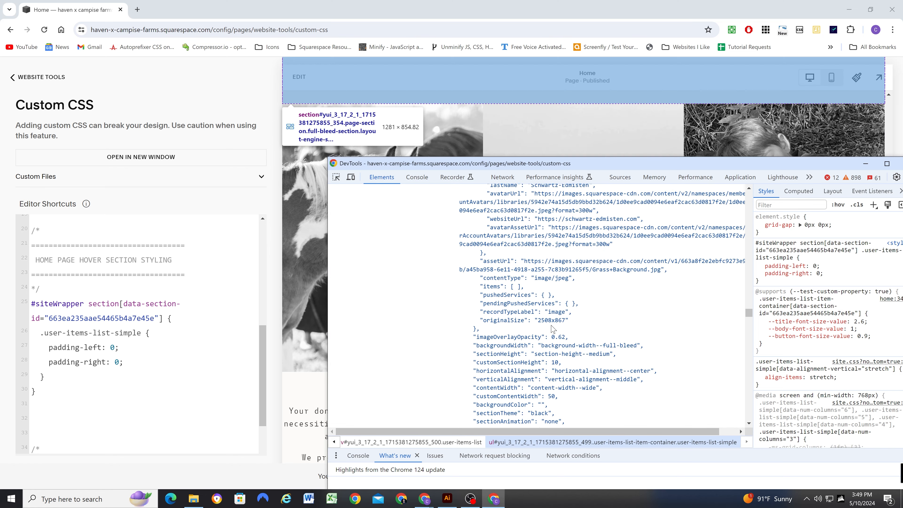
scroll(477, 343, up, 10)
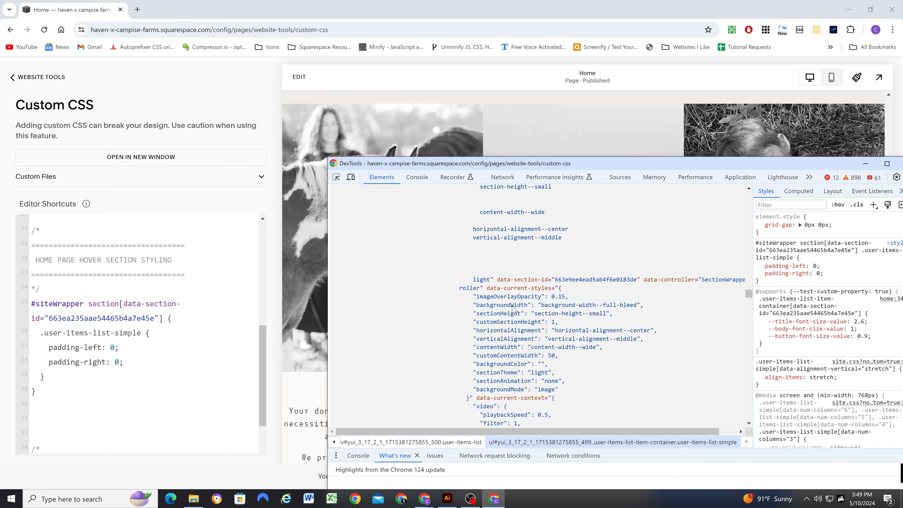
scroll(522, 299, up, 5)
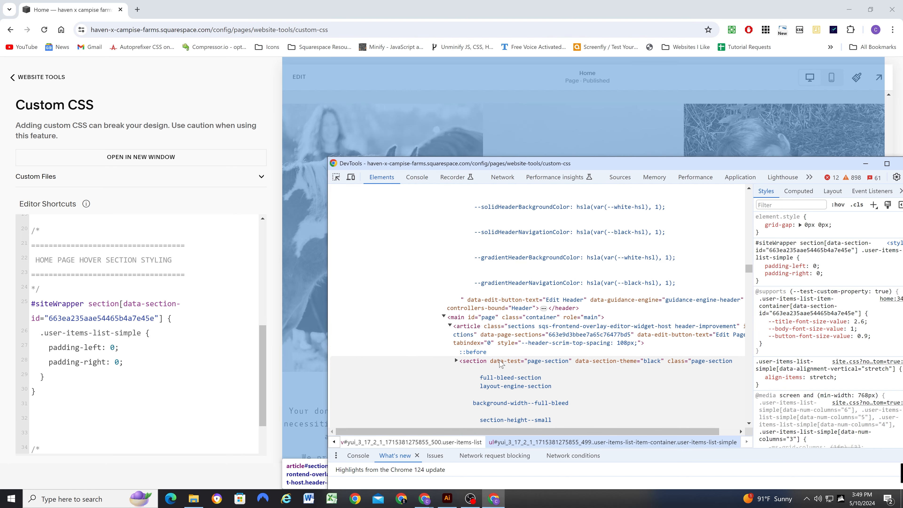
scroll(512, 366, up, 10)
scroll(498, 359, up, 10)
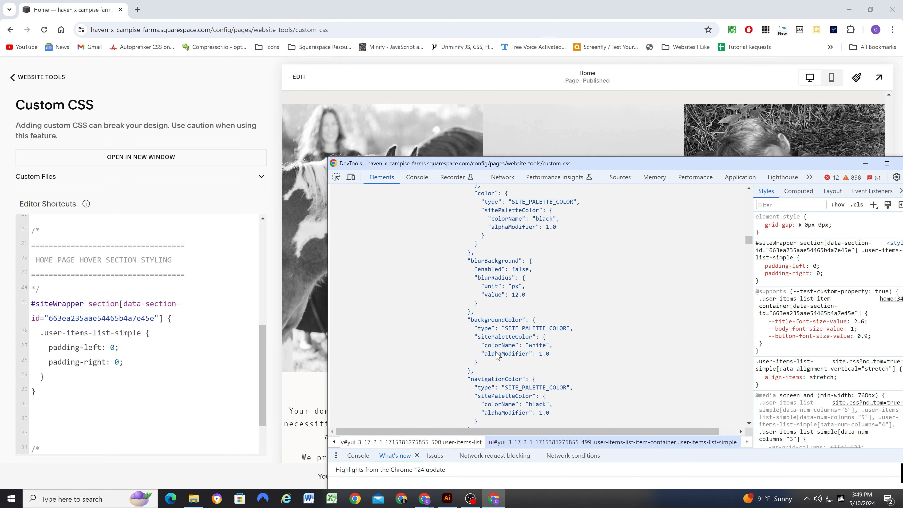
scroll(496, 359, up, 5)
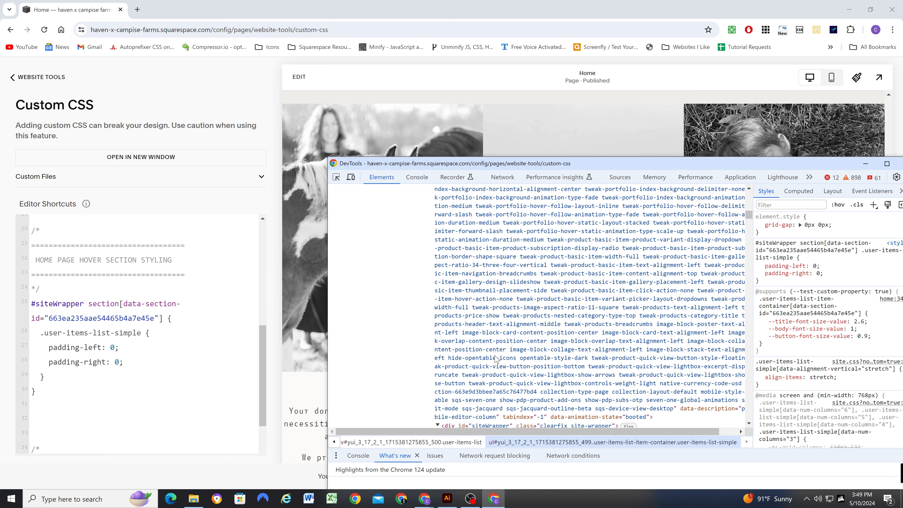
click(450, 251)
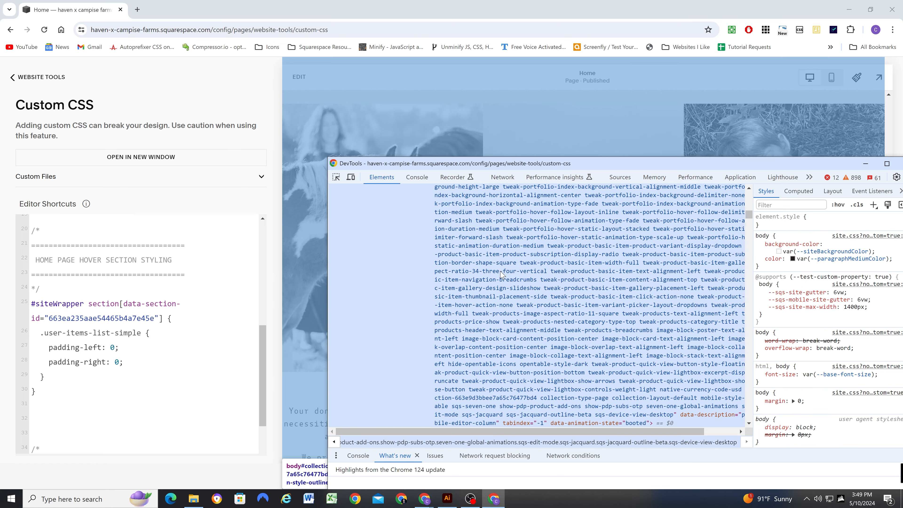
click(438, 290)
click(483, 292)
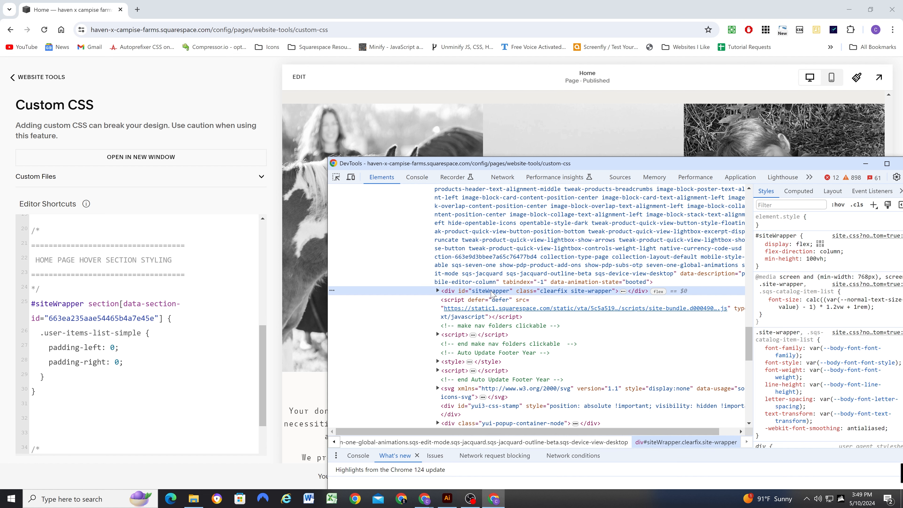
click(438, 291)
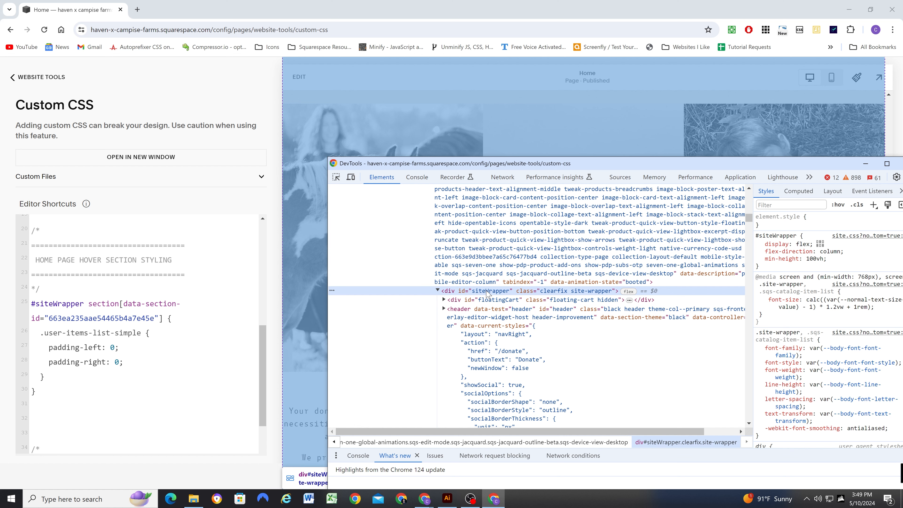
Examine the new rule's #siteWrapper prefix, section ID selector and padding declarations in the Custom CSS editor
click(86, 304)
drag(84, 304, 30, 304)
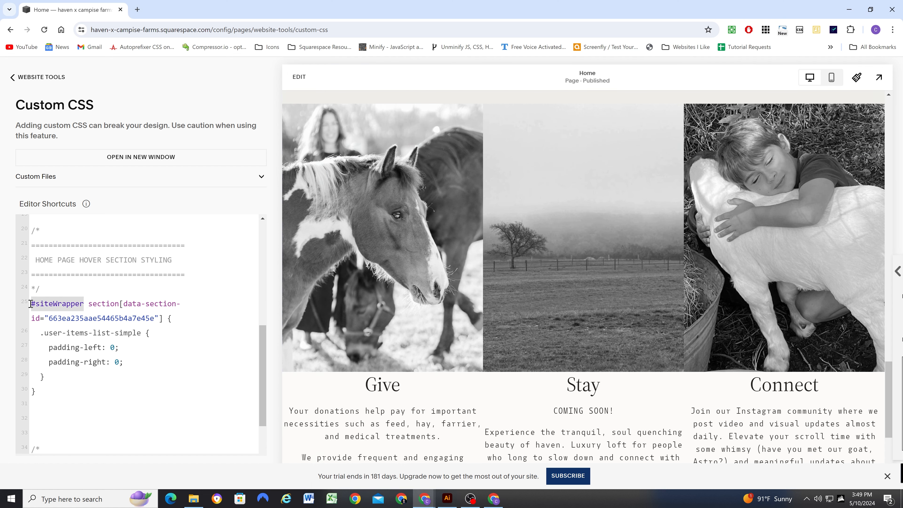
click(131, 349)
drag(138, 365, 29, 349)
click(67, 349)
drag(84, 304, 30, 304)
click(123, 349)
drag(85, 305, 31, 304)
click(92, 302)
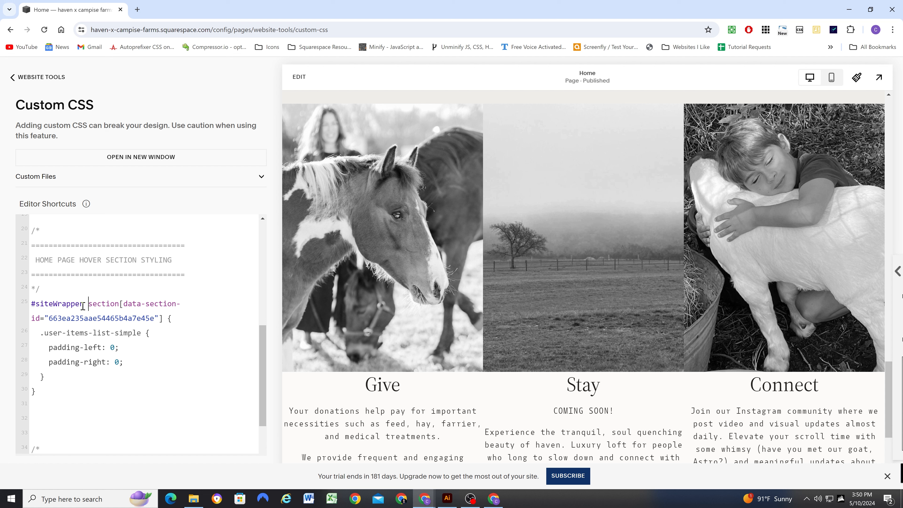
drag(85, 305, 31, 306)
triple_click(90, 305)
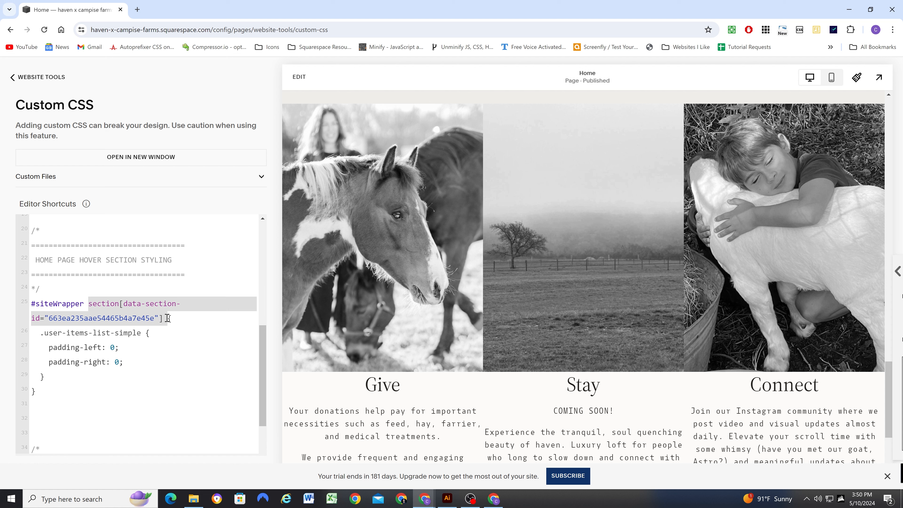
click(163, 318)
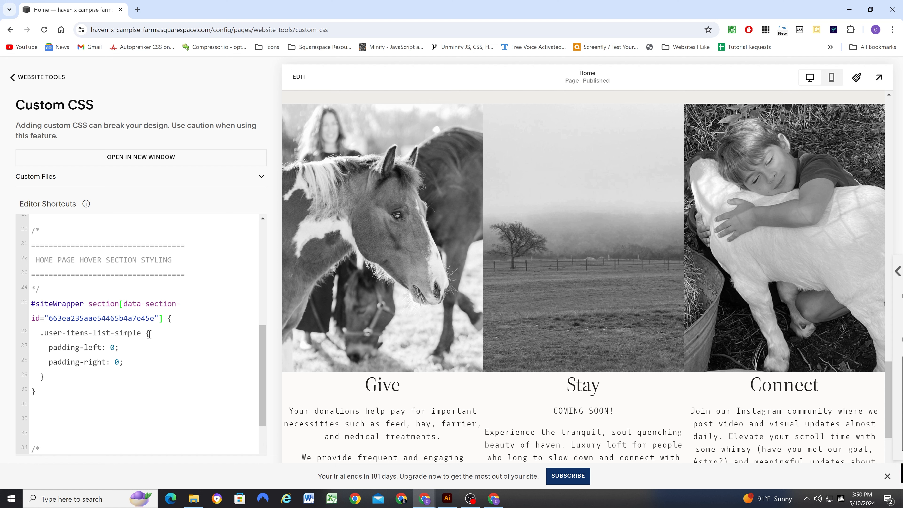
drag(147, 336, 132, 358)
click(62, 347)
click(131, 365)
Check the edge-to-edge Give, Stay and Connect section in the page preview, and return to the Custom CSS editor
scroll(418, 315, down, 6)
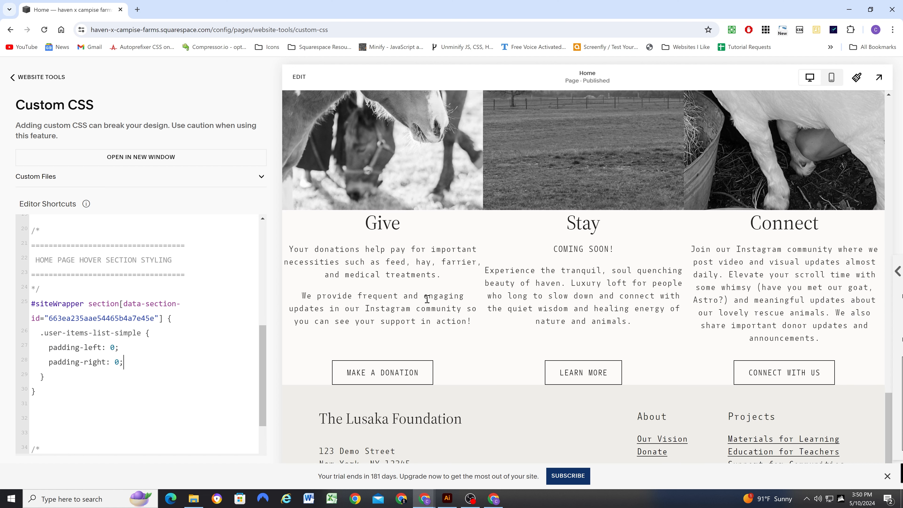
scroll(419, 303, up, 3)
click(878, 77)
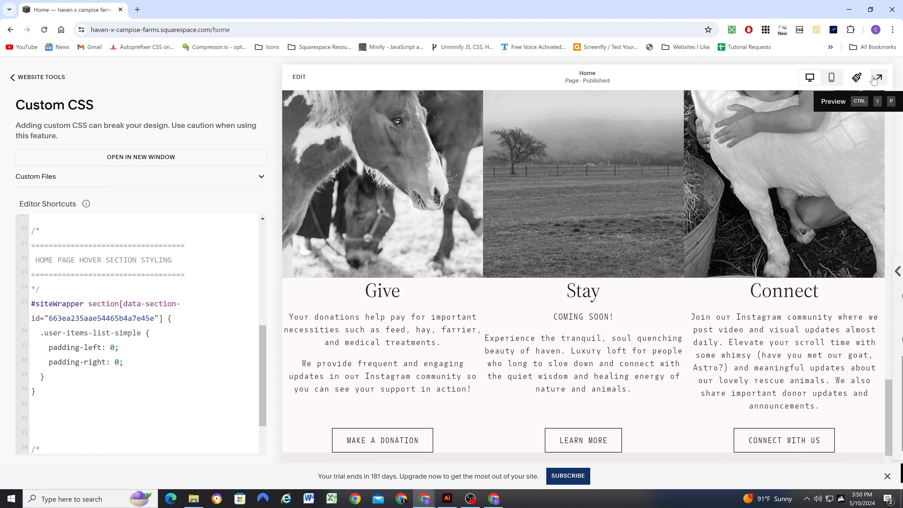
scroll(436, 231, up, 5)
scroll(436, 231, down, 4)
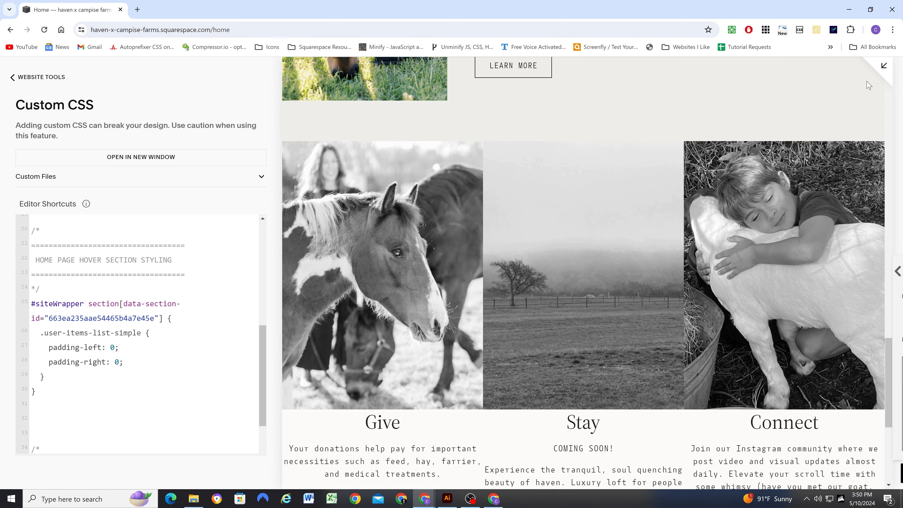
click(884, 65)
scroll(646, 189, up, 2)
scroll(644, 187, down, 4)
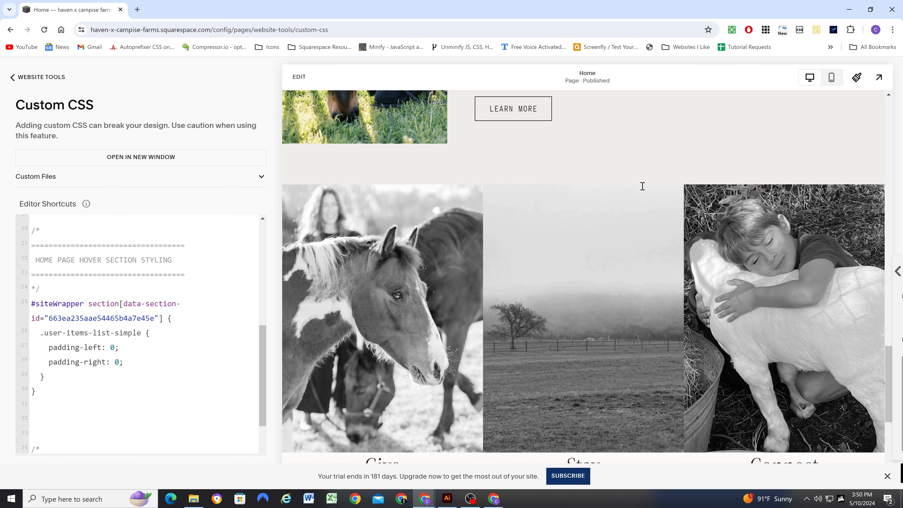
Examine the images, text and buttons of the Give, Stay and Connect section in the home page preview
scroll(448, 251, up, 2)
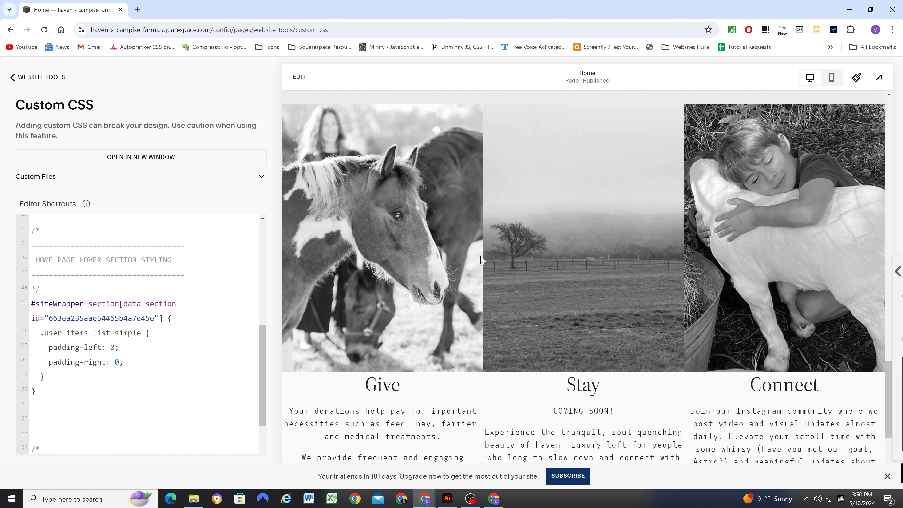
scroll(482, 259, down, 5)
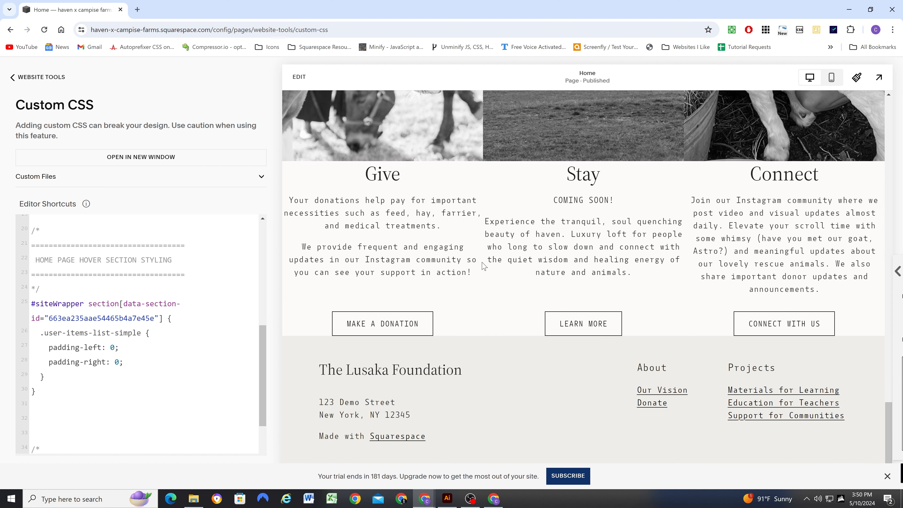
scroll(483, 265, up, 5)
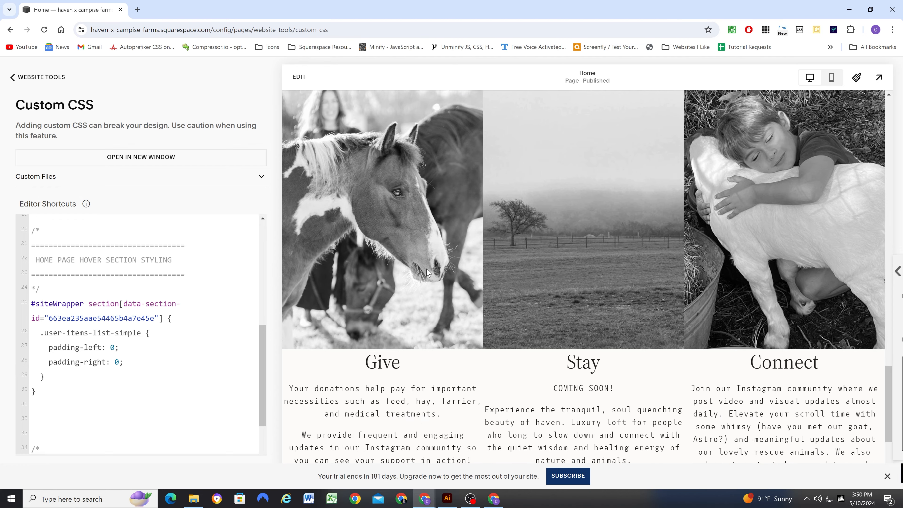
scroll(427, 273, down, 2)
scroll(402, 333, down, 2)
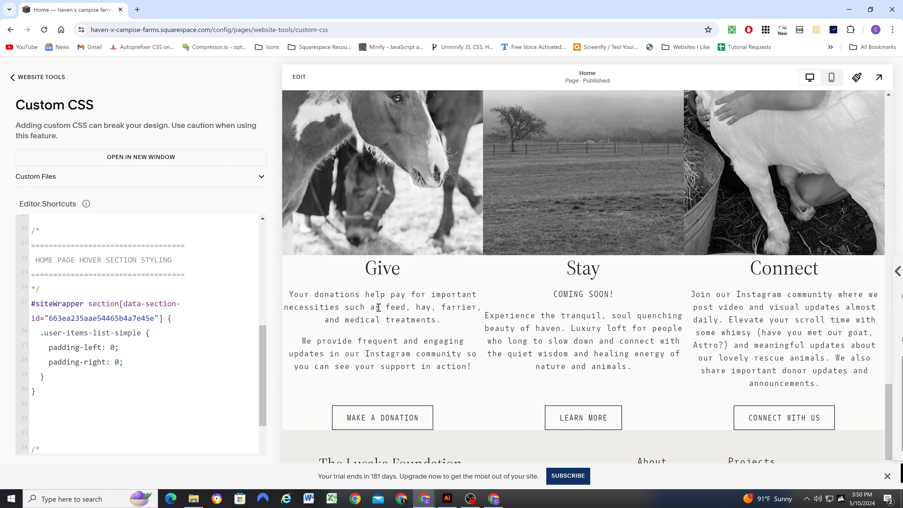
scroll(397, 245, up, 2)
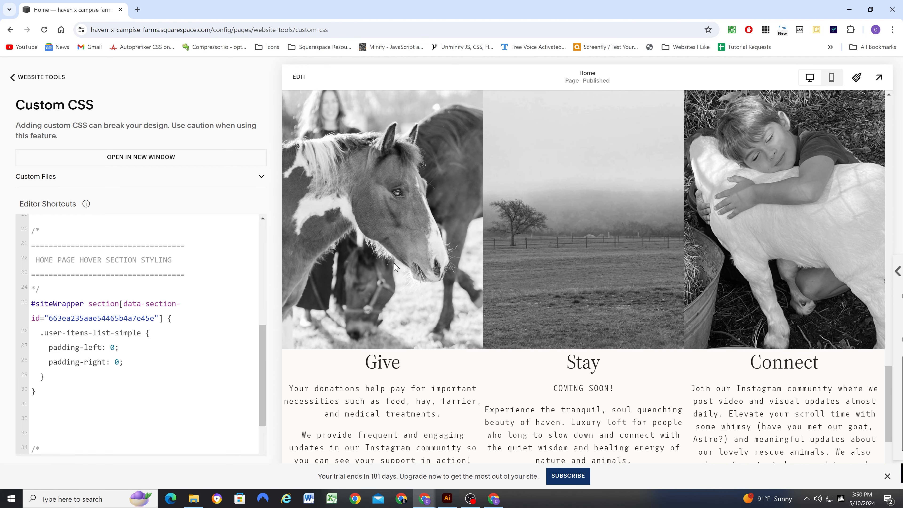
scroll(396, 267, down, 4)
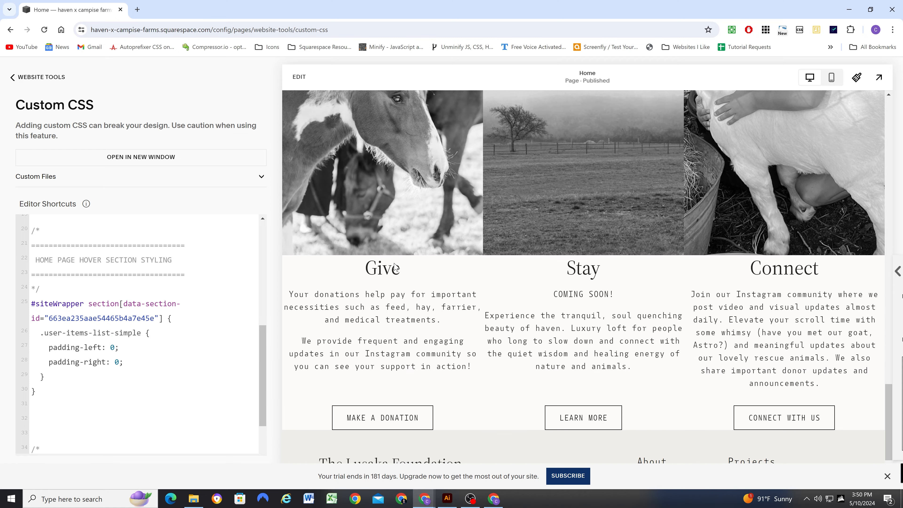
scroll(394, 263, up, 2)
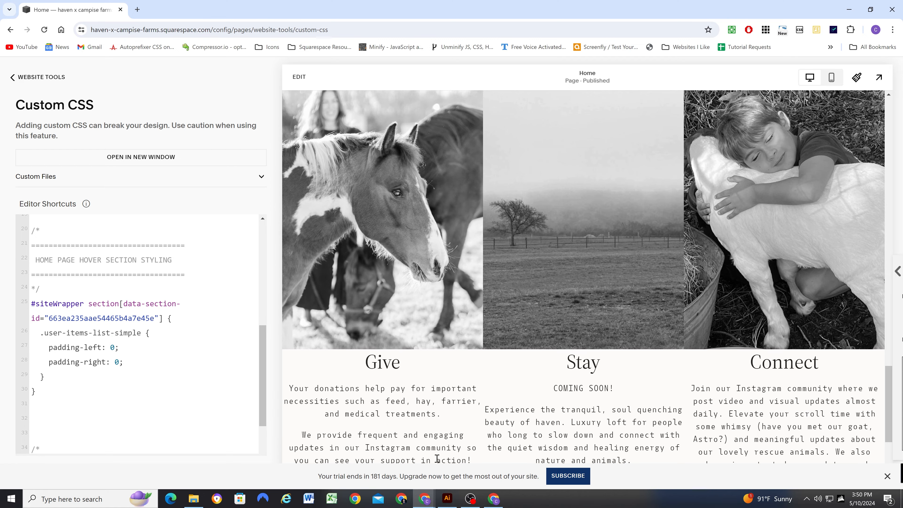
Check the hover idea in the Illustrator homepage mockup against the Give, Stay and Connect section in the browser preview
click(447, 497)
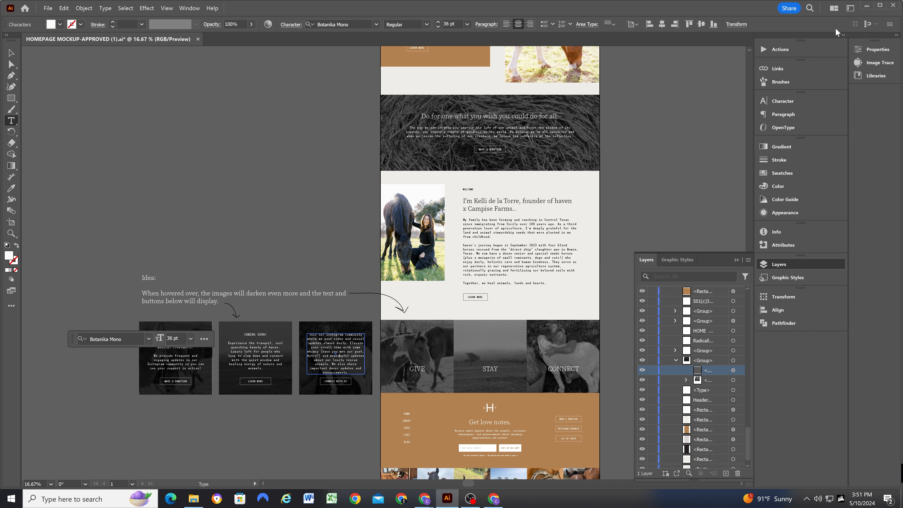
click(867, 7)
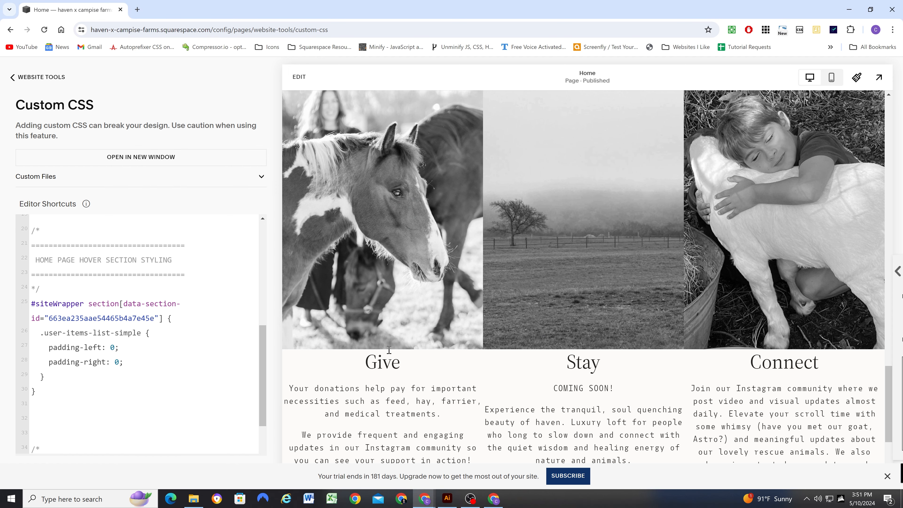
scroll(380, 249, down, 2)
scroll(382, 246, up, 2)
scroll(389, 233, down, 1)
Inspect the Give image and examine its enclosing list-item element in the page markup
right_click(389, 233)
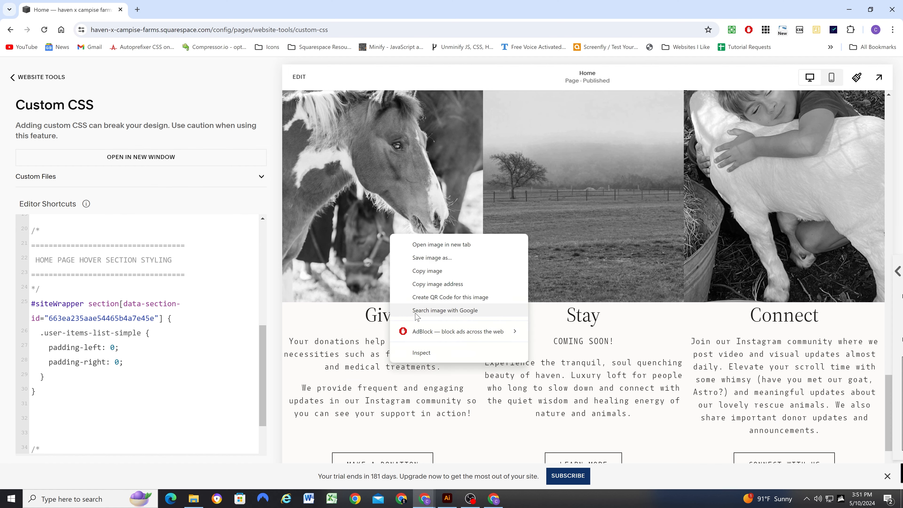
click(421, 352)
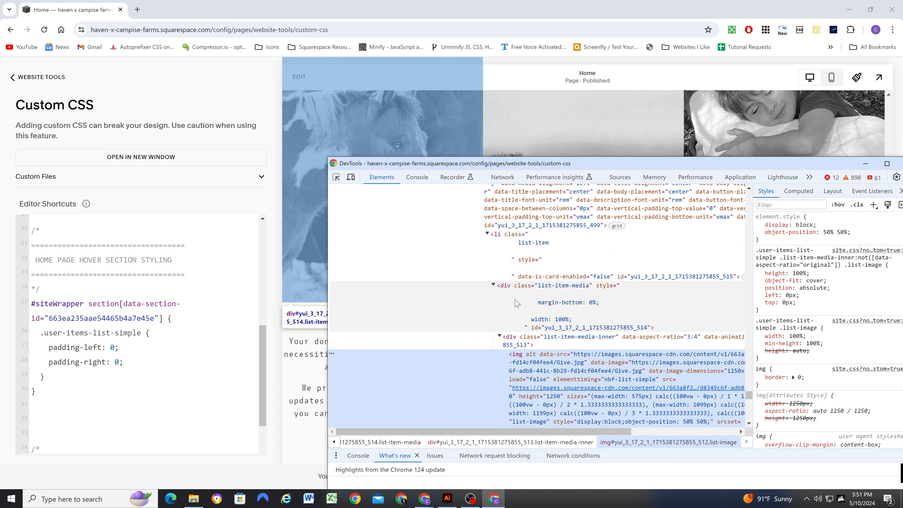
click(527, 256)
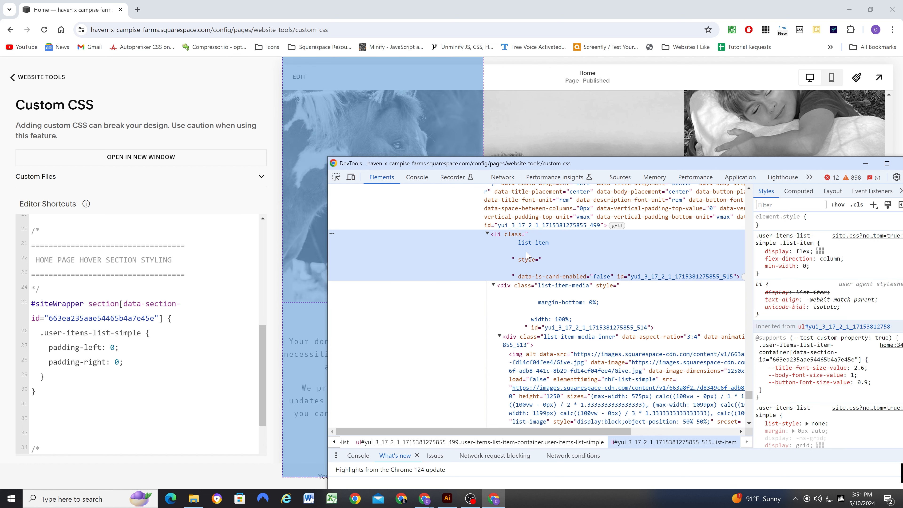
click(487, 233)
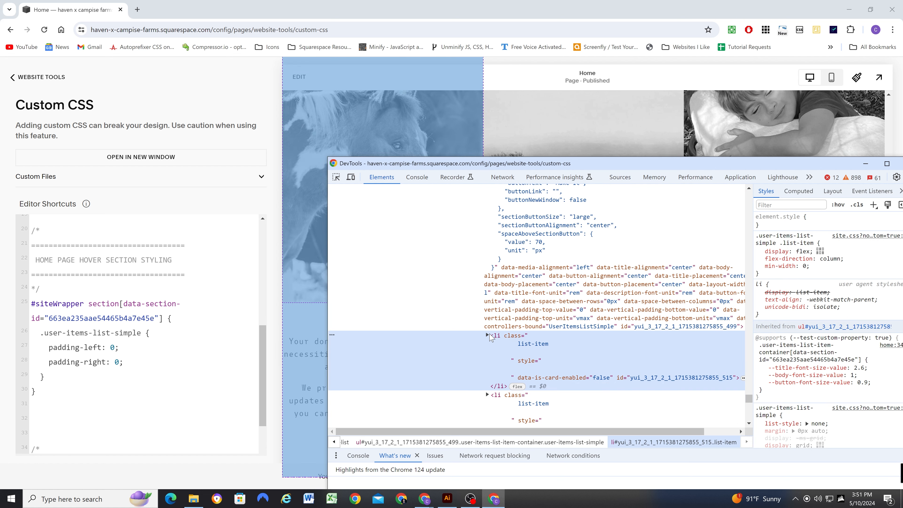
click(487, 334)
scroll(523, 218, down, 4)
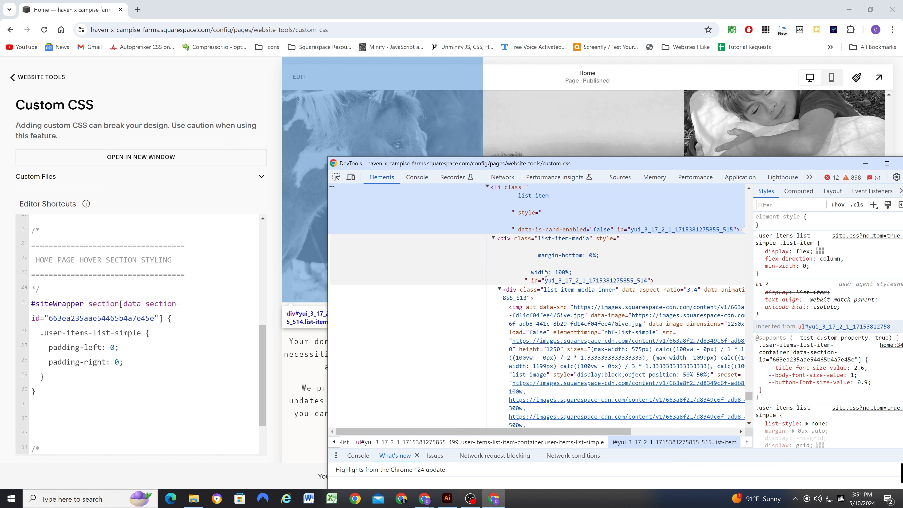
Collapse the list-item-media element and compare it with its sibling list-item-content element
click(493, 238)
scroll(533, 256, up, 5)
scroll(551, 271, down, 3)
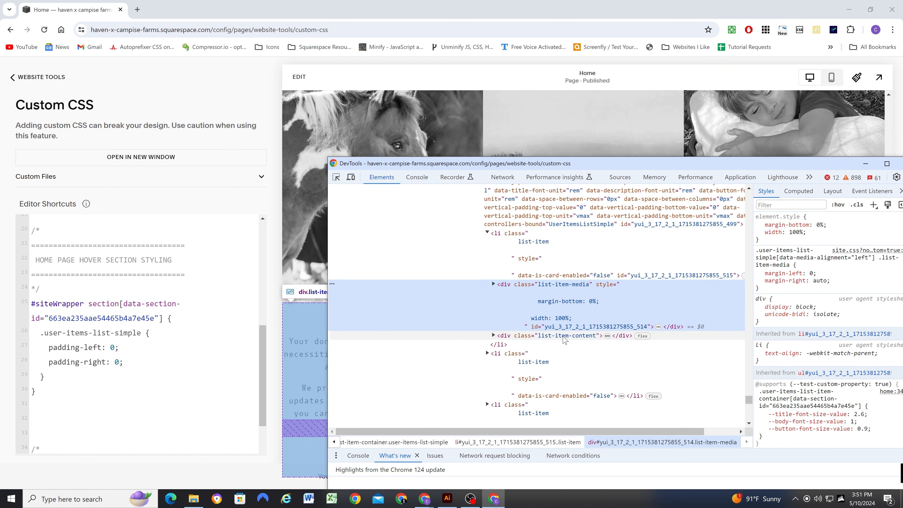
click(564, 337)
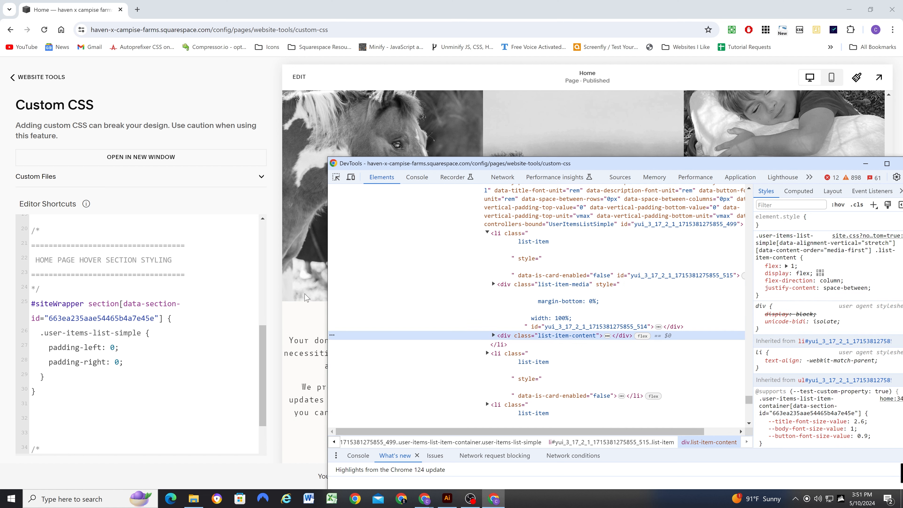
click(563, 302)
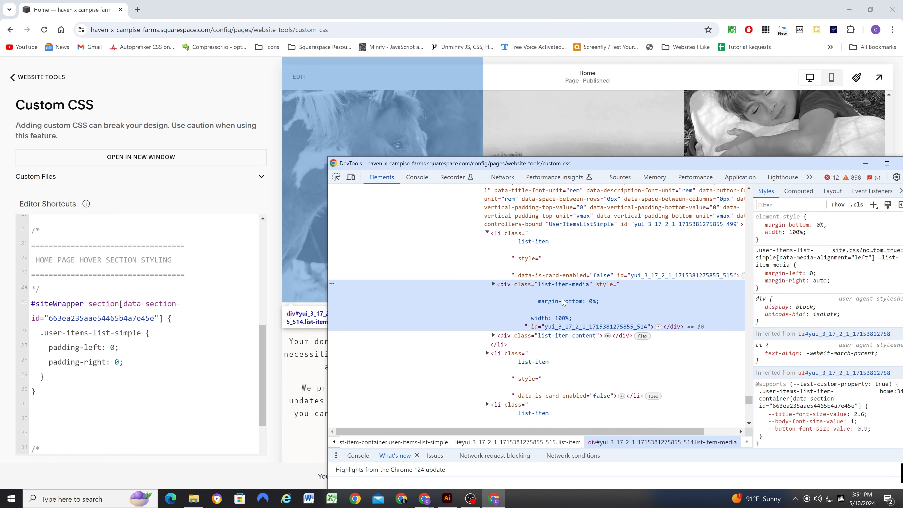
Examine how list-item-media-inner nests inside list-item-media and list-item, then collapse it and select list-item-content
click(493, 284)
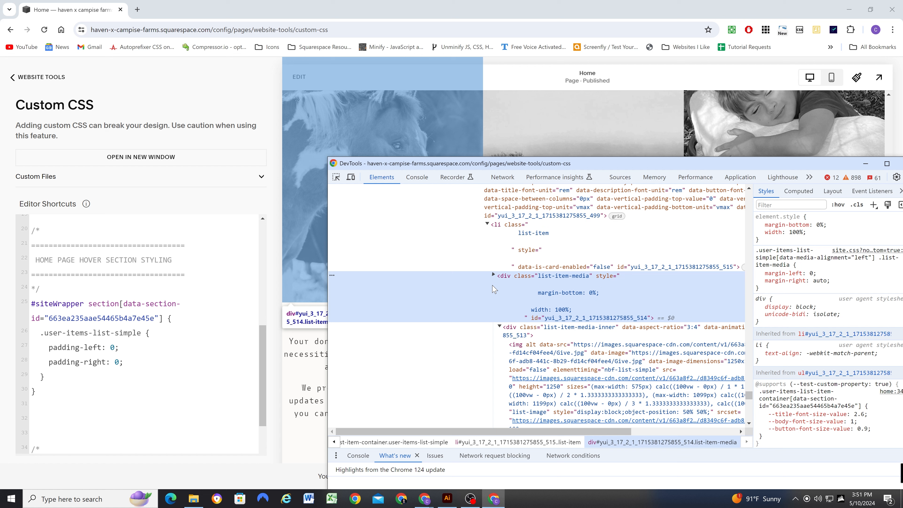
click(571, 336)
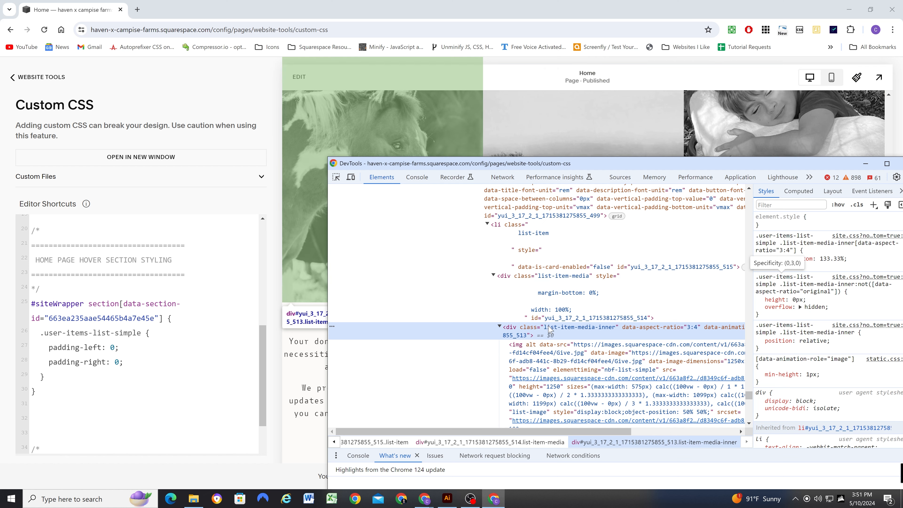
scroll(550, 357, down, 1)
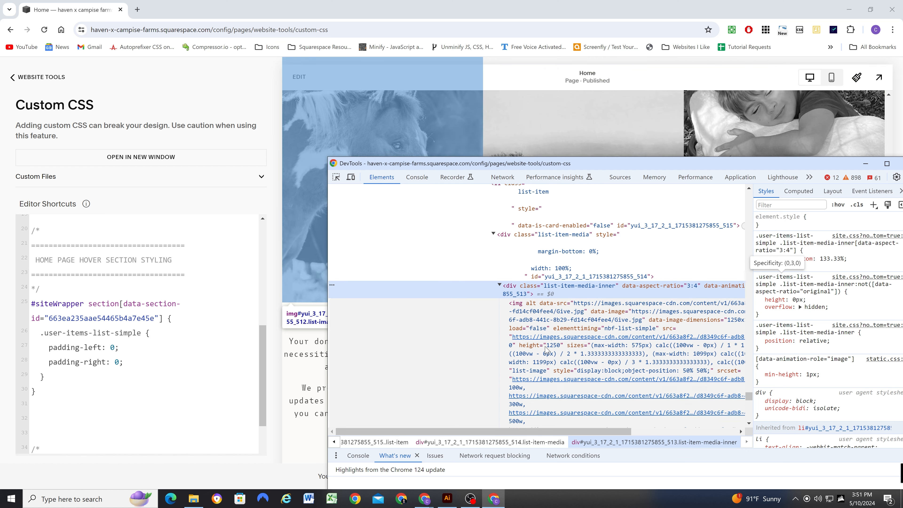
scroll(540, 303, up, 2)
click(537, 290)
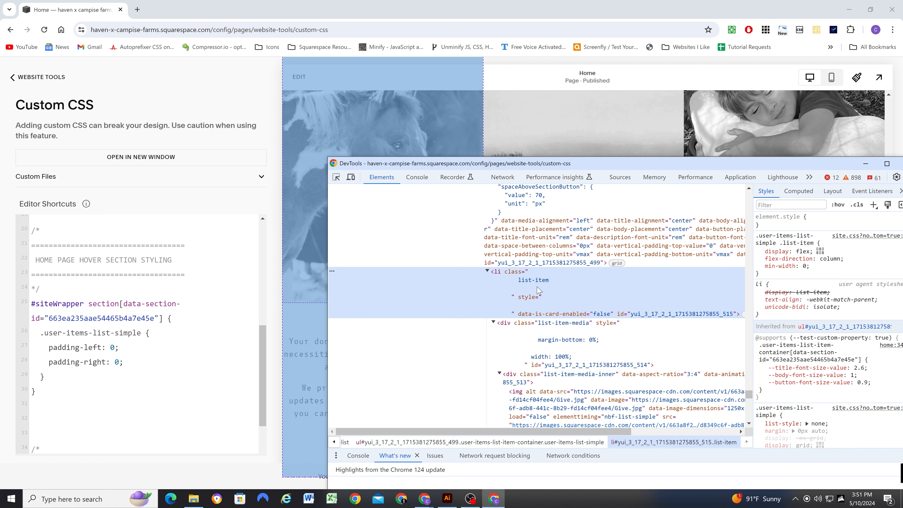
scroll(502, 327, down, 1)
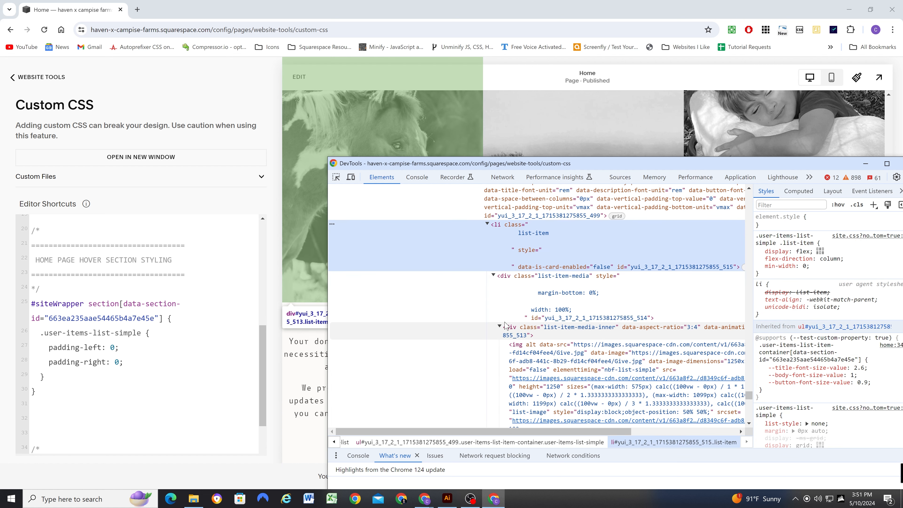
click(500, 326)
click(500, 327)
click(533, 363)
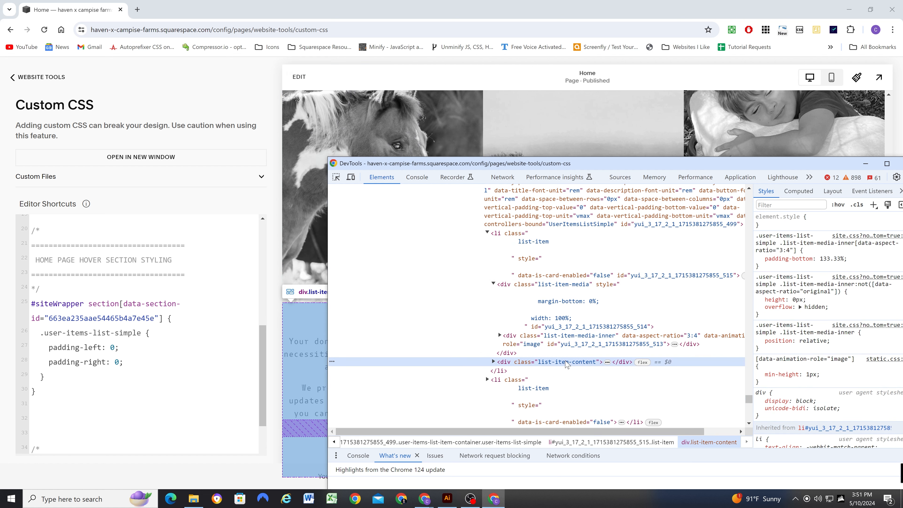
Move the DevTools window off the Give column and examine that column's image and text in the preview
drag(561, 163, 648, 106)
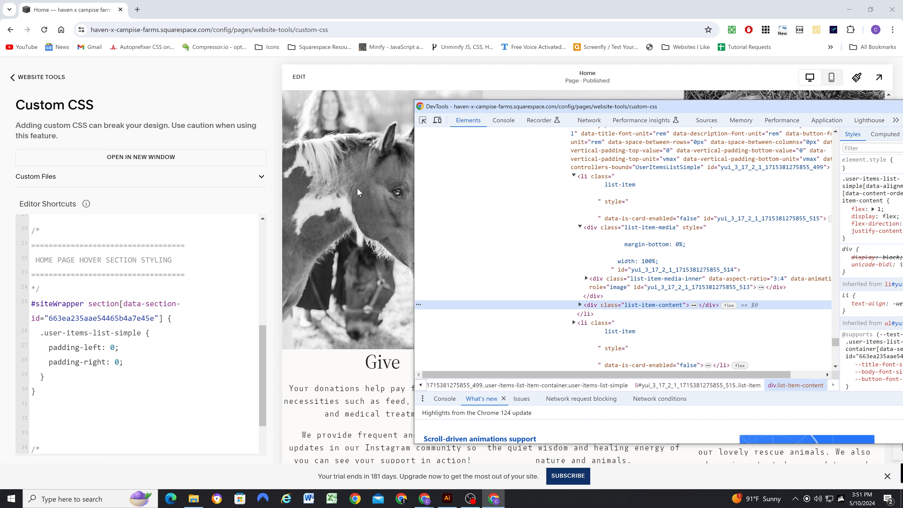
scroll(357, 234, down, 1)
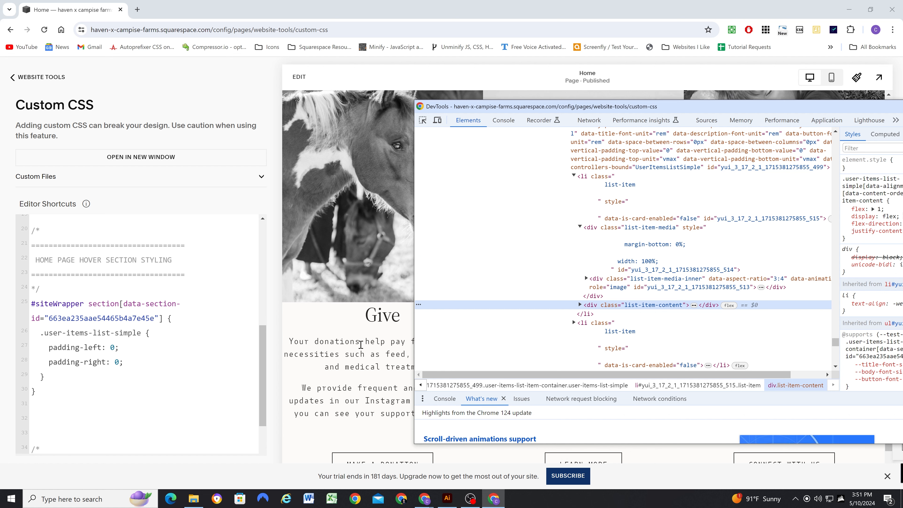
scroll(361, 344, down, 1)
scroll(376, 331, up, 4)
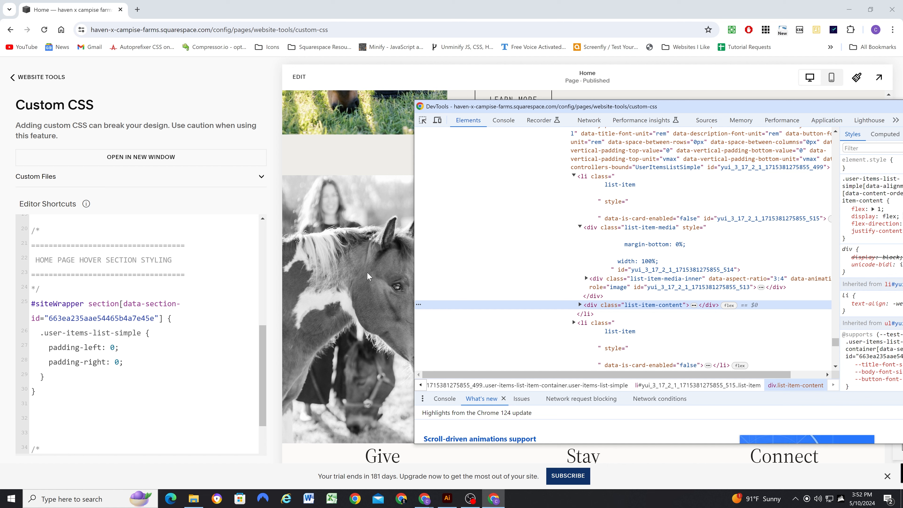
scroll(368, 276, down, 1)
Copy the list-item-media-inner class name, collapse that element and select its parent list-item-media element
click(647, 280)
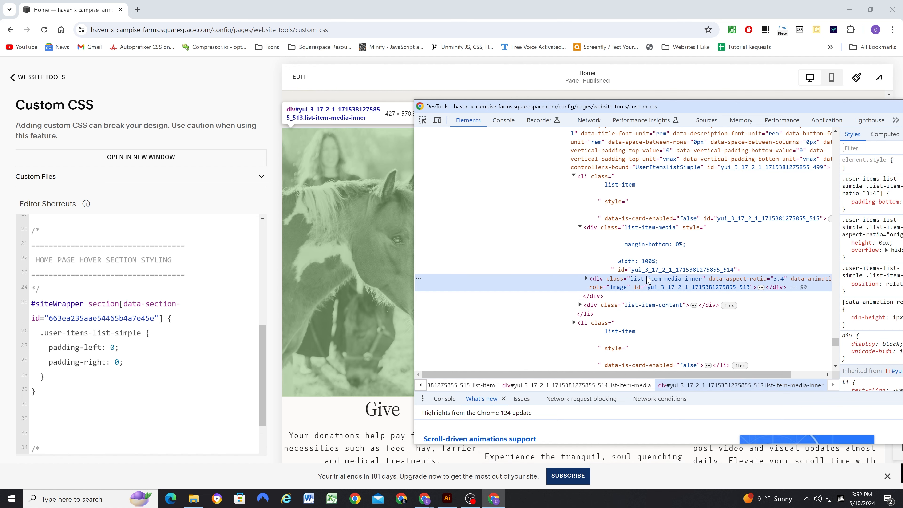
double_click(661, 279)
key(ctrl+c)
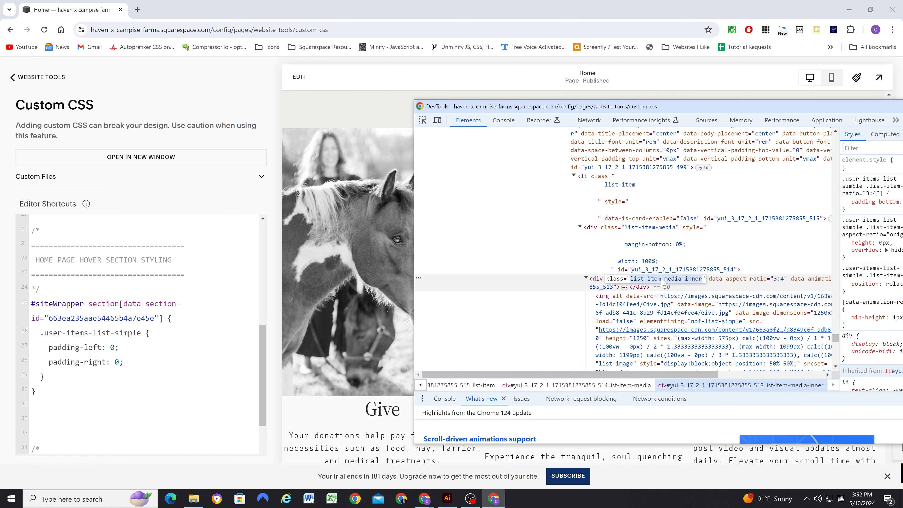
click(727, 277)
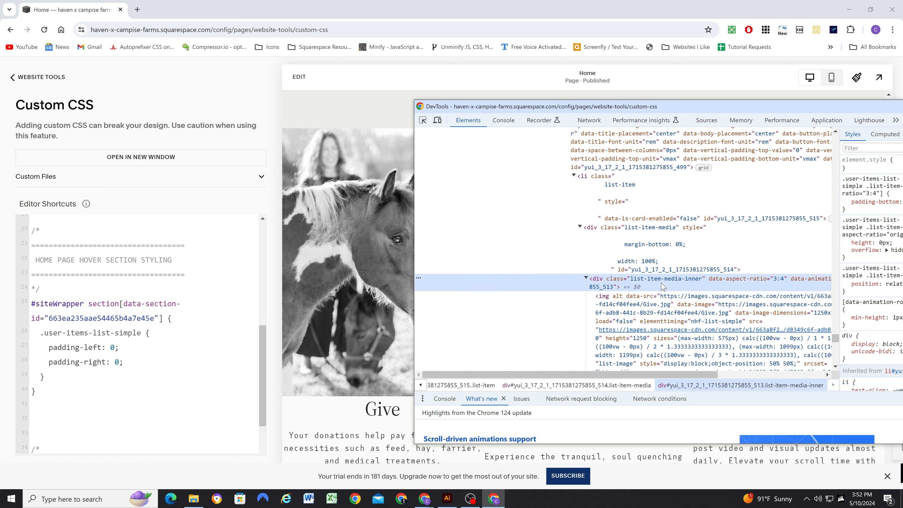
click(586, 278)
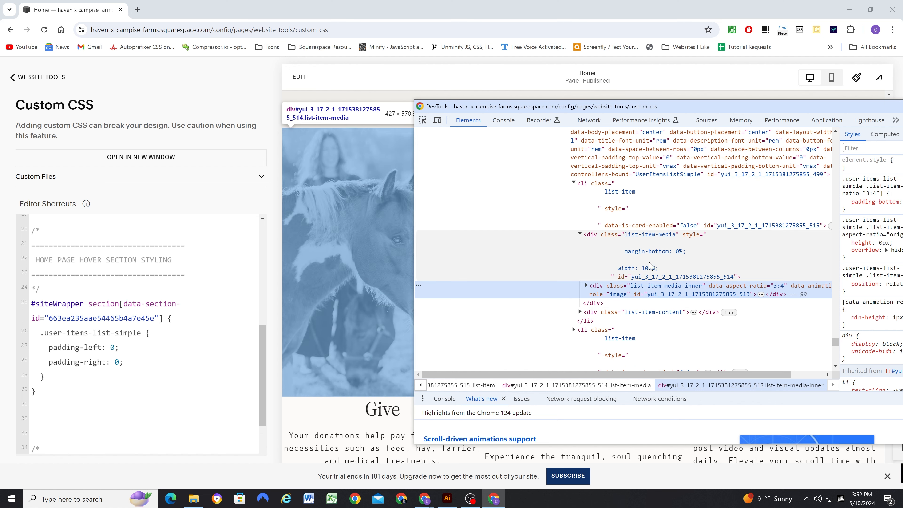
click(649, 243)
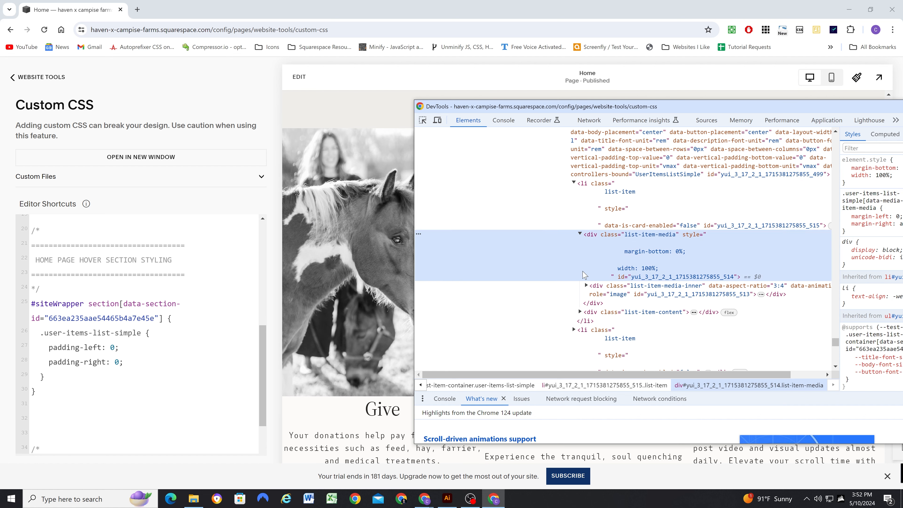
Below the .user-items-list-simple rule, add a nested .list-item-media rule with position: absolute and inset: 0
click(47, 377)
key(Return)
text(.)
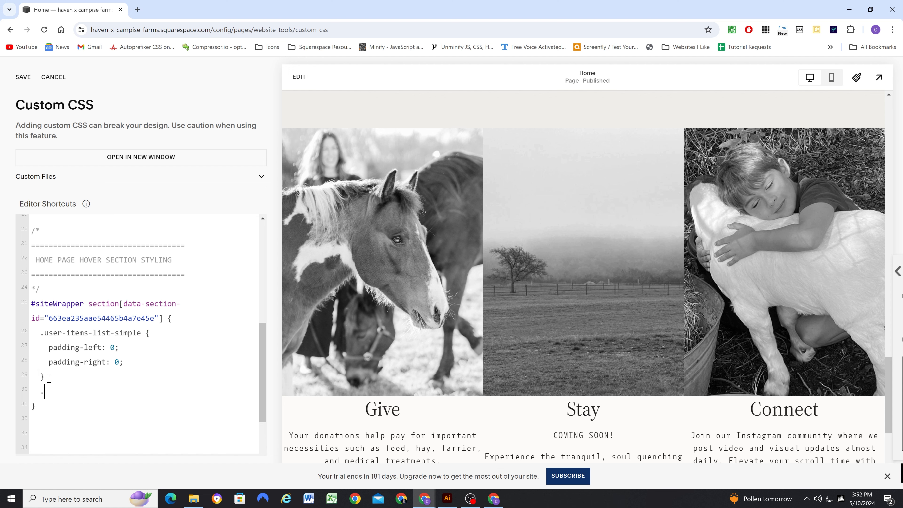
text(list-item-media {)
key(Return)
text(position: absolute)
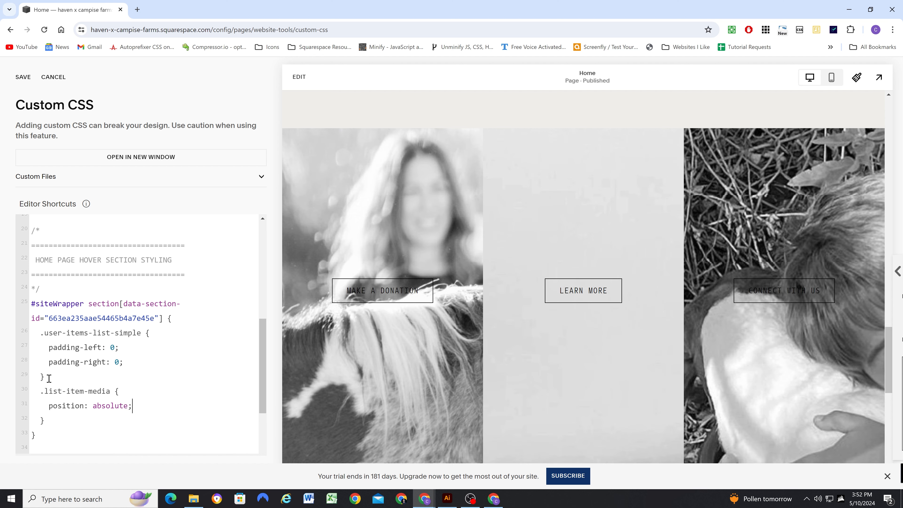
text(inset: 0;)
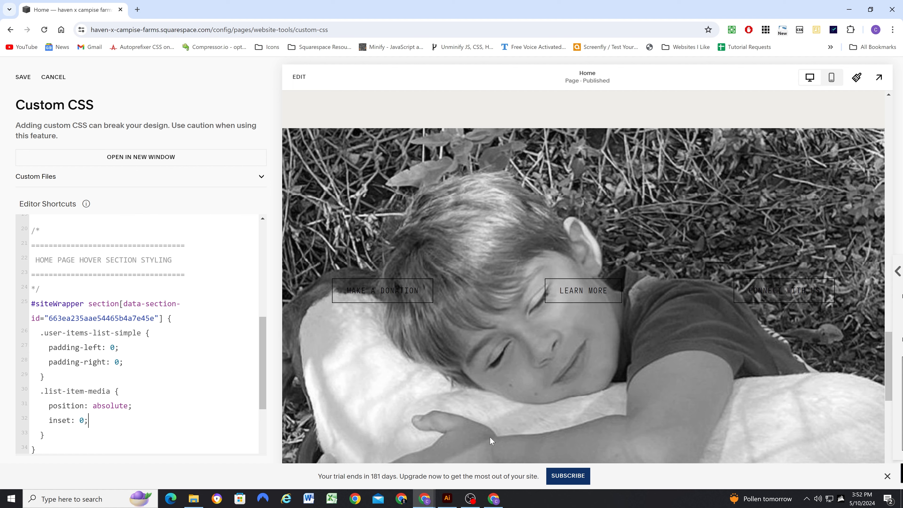
Select the Give column's list-item element in DevTools and reposition the window to examine its style rules
click(493, 499)
scroll(630, 246, up, 2)
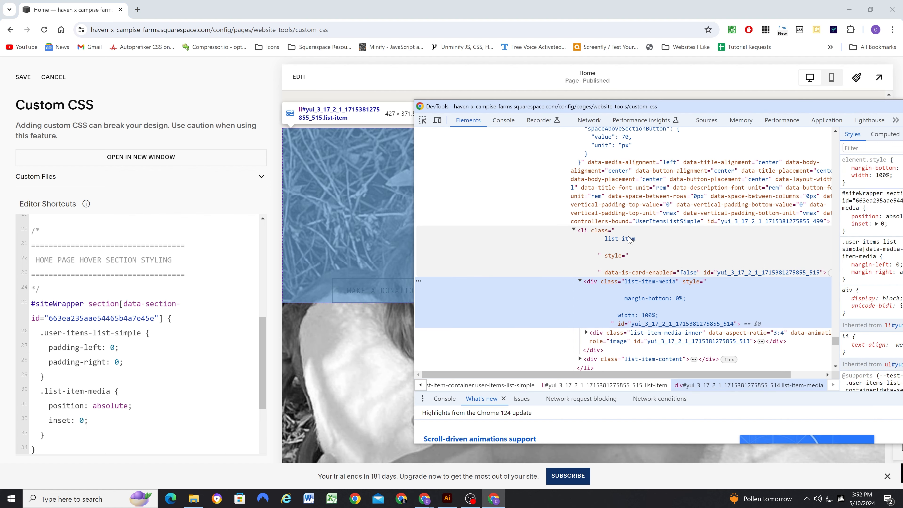
drag(765, 108, 602, 116)
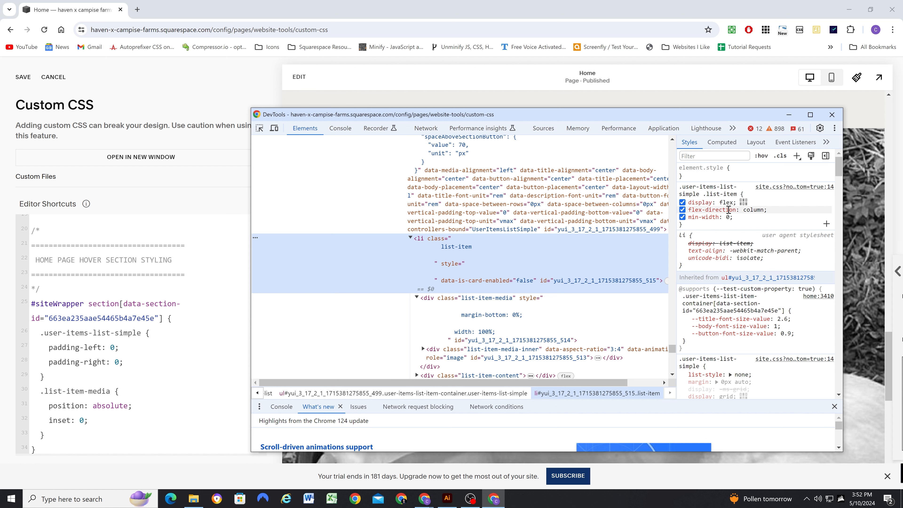
Above the .list-item-media rule in the custom CSS, add a nested .list-item rule with position: relative
click(64, 376)
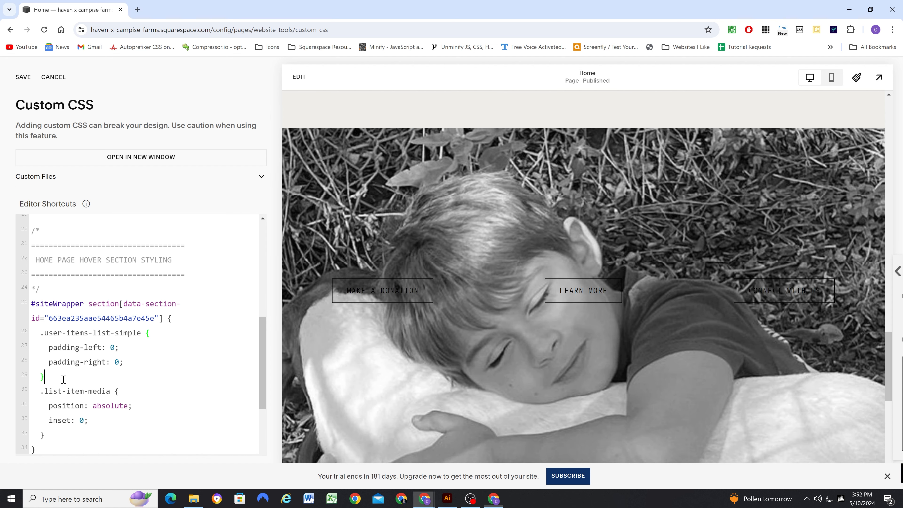
key(Return)
text(.)
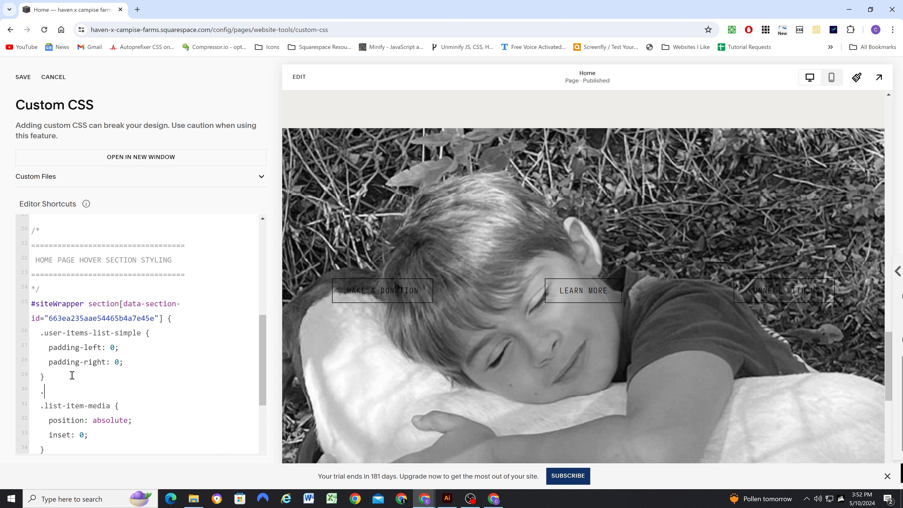
text(list-item {)
key(Return)
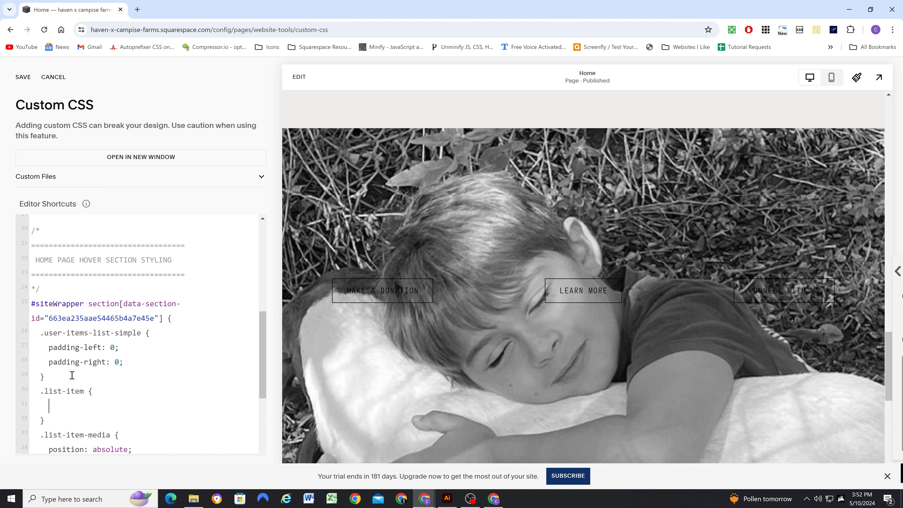
text(positoin:)
key(BackSpace)
key(BackSpace)
key(BackSpace)
text(ion: relative;)
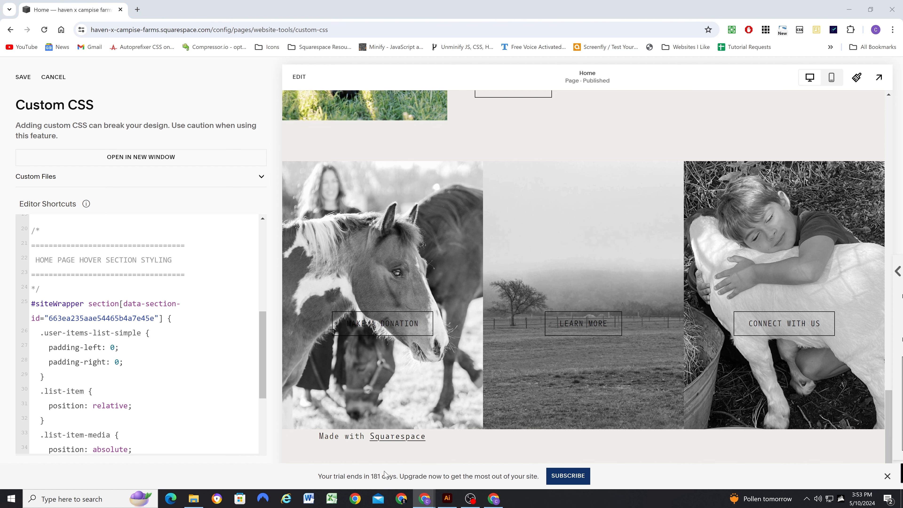
Inspect the Give column's image, select its parent list-item element and compare its highlighted area with the image in the preview
right_click(447, 229)
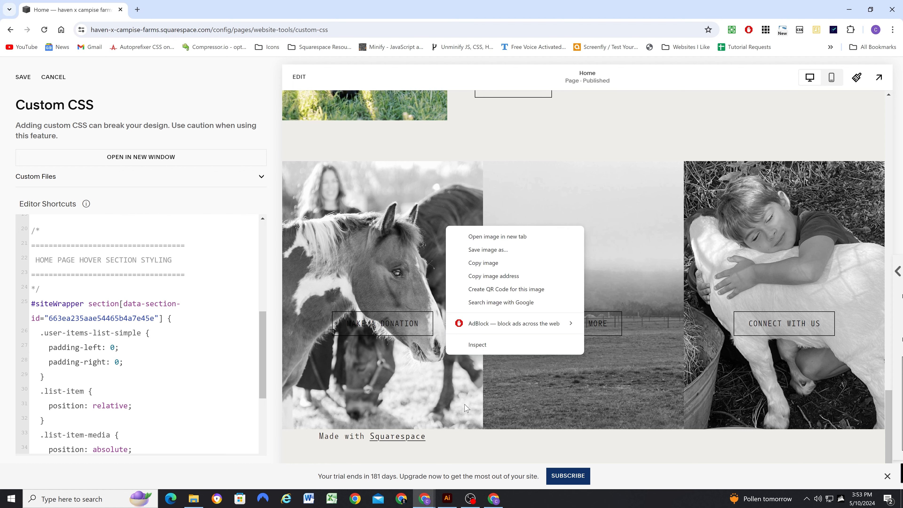
click(473, 351)
scroll(459, 265, up, 5)
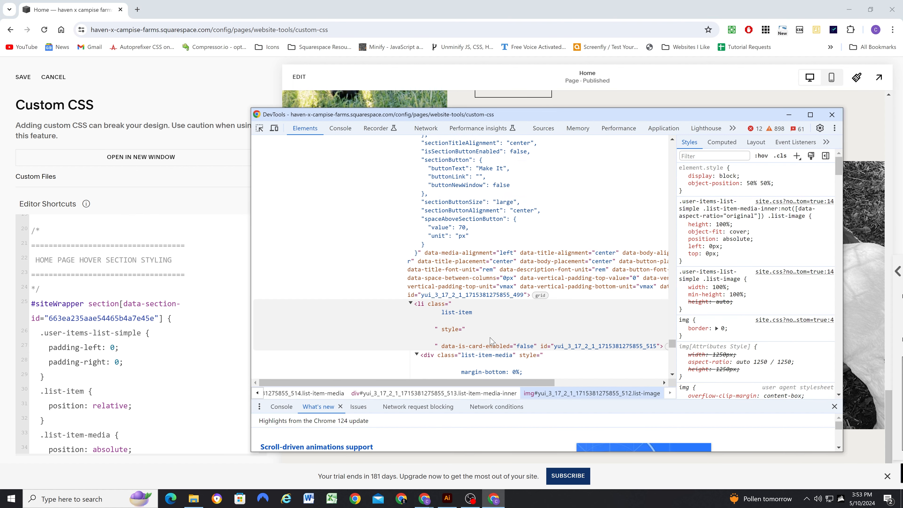
click(480, 326)
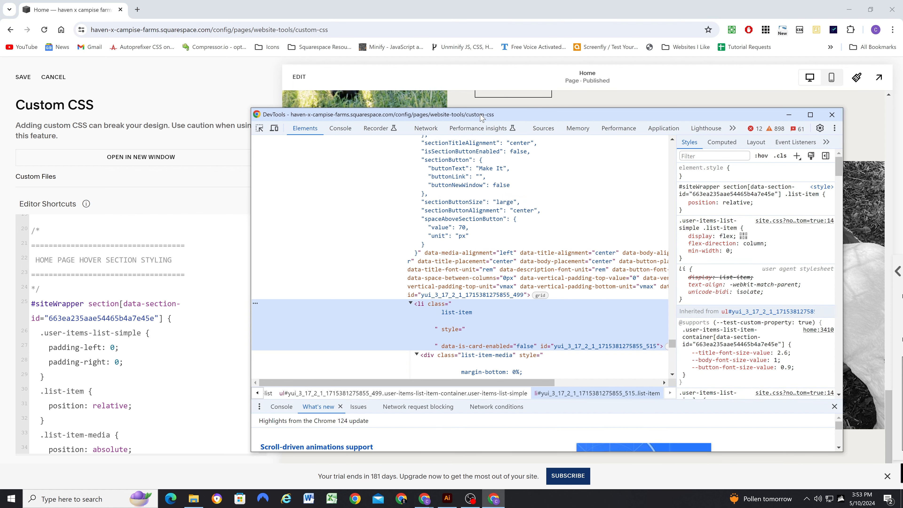
drag(480, 114, 702, 86)
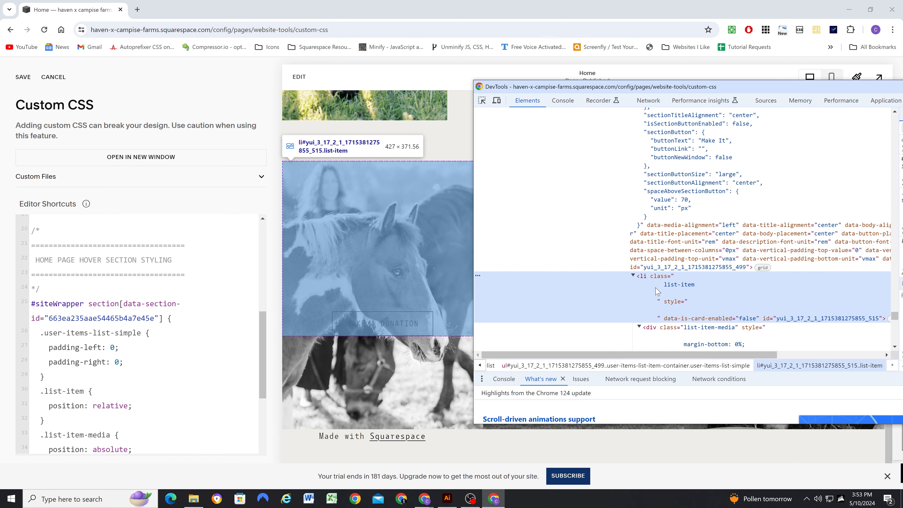
Compare the list-item-media and list-item-media-inner elements, examine the inner element's styles and copy its class name
scroll(654, 289, down, 1)
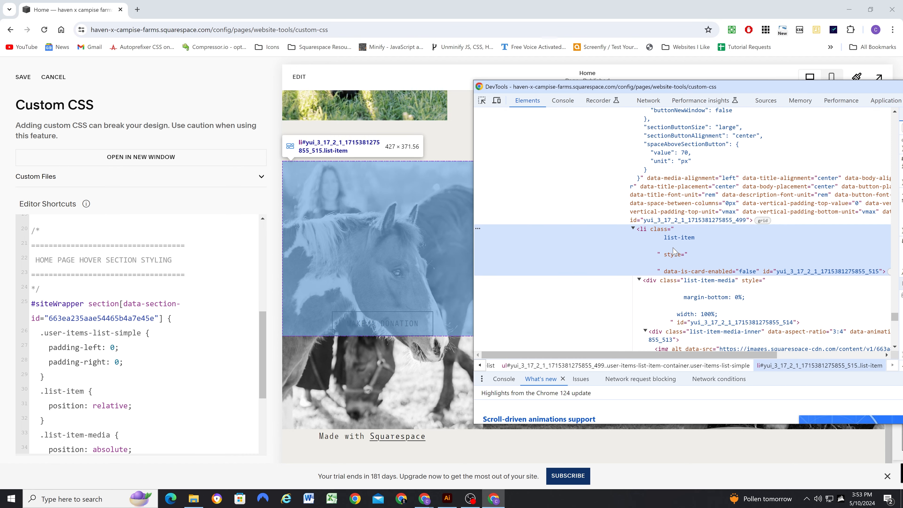
click(675, 293)
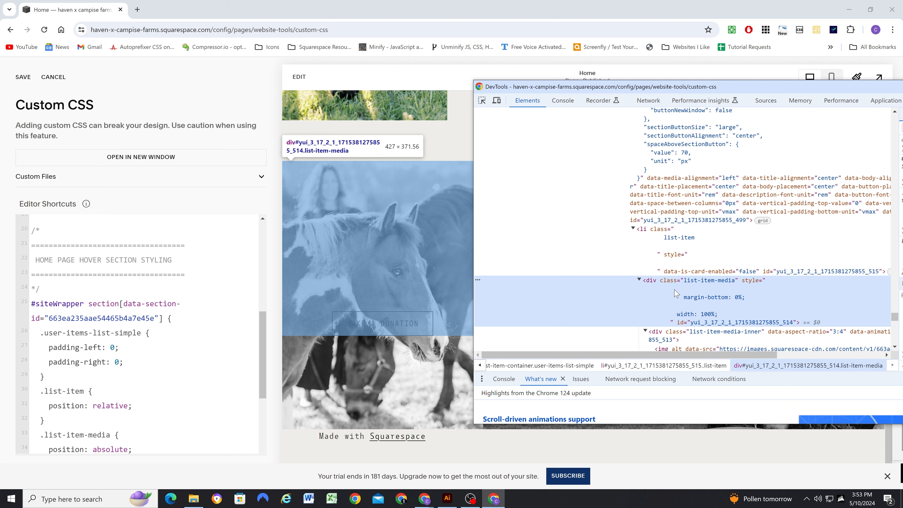
scroll(675, 294, down, 1)
click(729, 287)
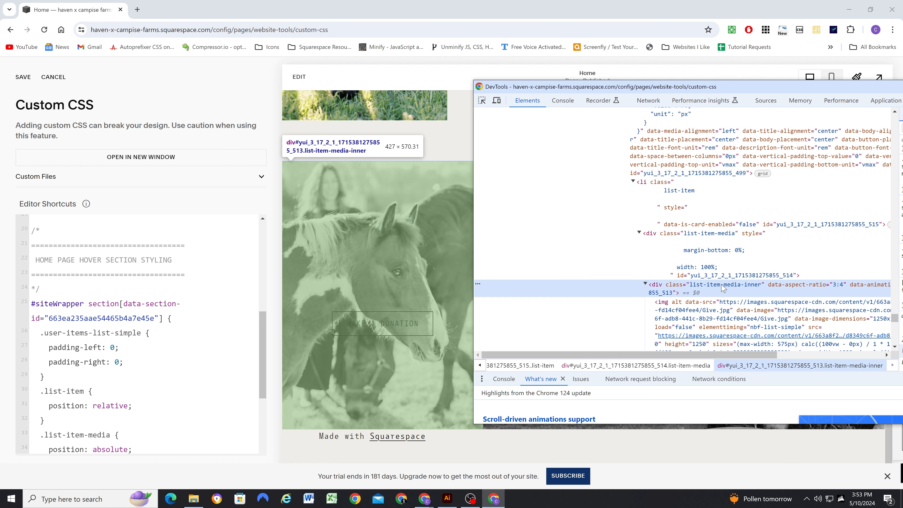
drag(698, 92, 591, 86)
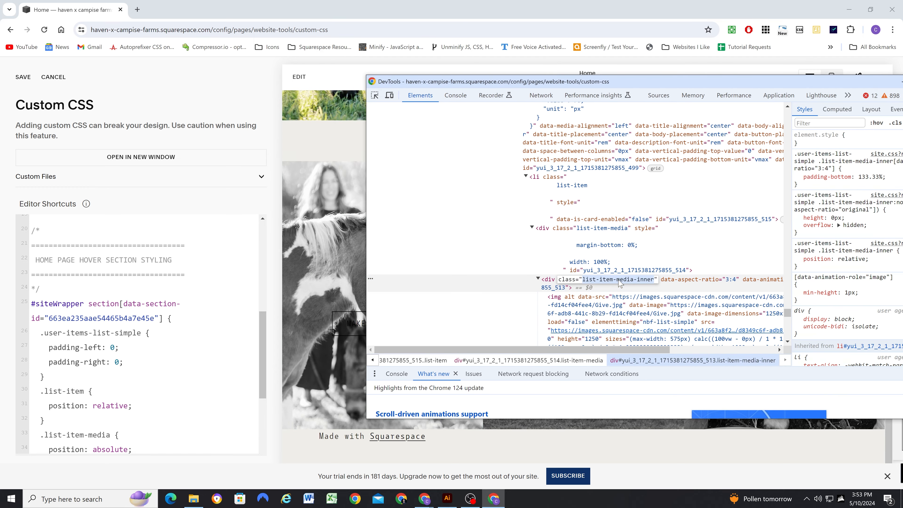
Below the .list-item-media rule, add a nested .list-item-media-inner rule with padding-bottom: 0!important
scroll(79, 383, down, 2)
click(65, 380)
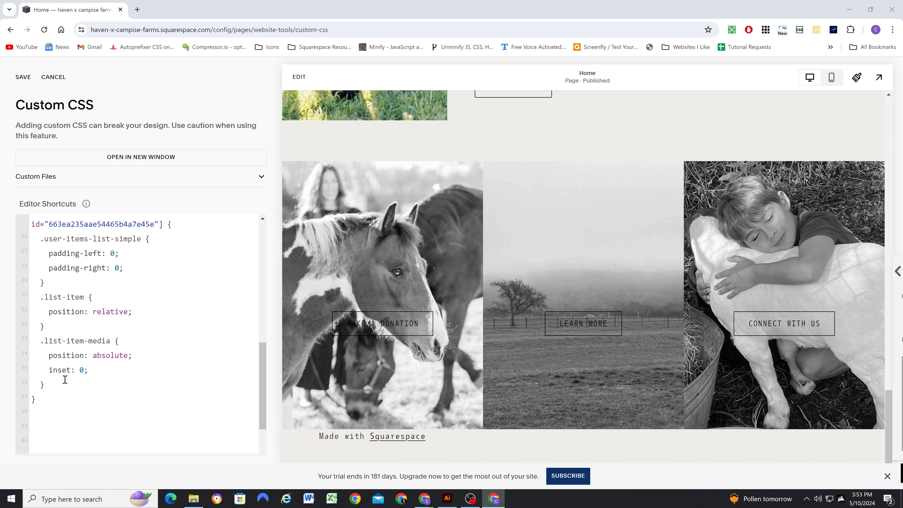
key(Return)
text(.)
key(ctrl+v)
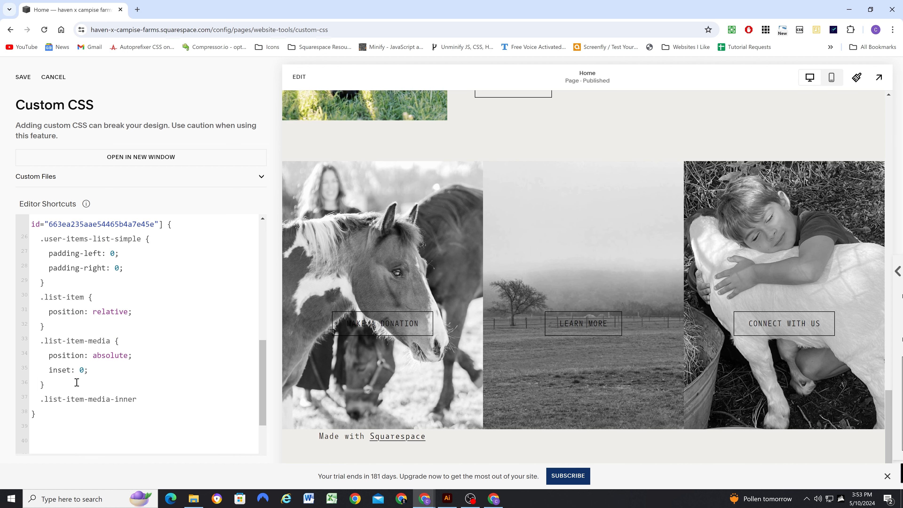
text({)
key(Return)
text(padding-bitti)
key(BackSpace)
key(BackSpace)
key(BackSpace)
key(BackSpace)
text(ottom: 0!important;)
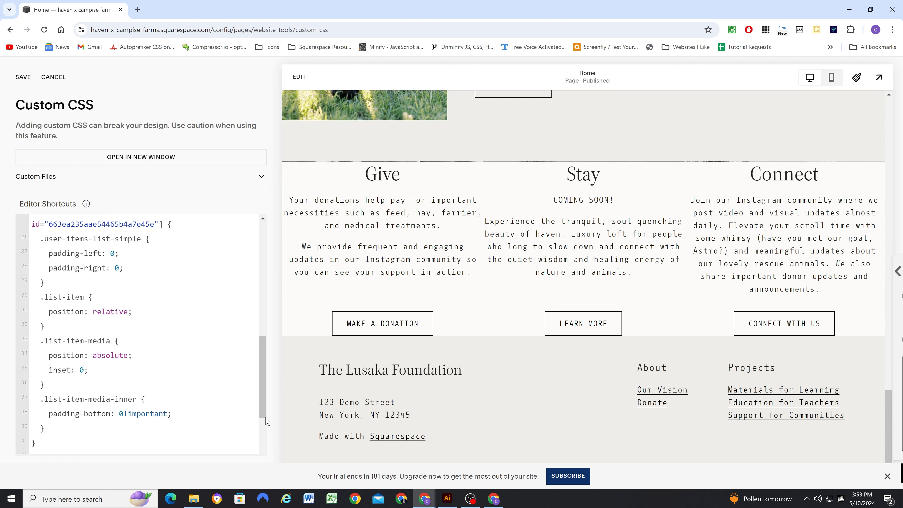
Check the applied list-item-media-inner styles in DevTools and add height: 100%!important to the .list-item-media-inner rule
click(493, 498)
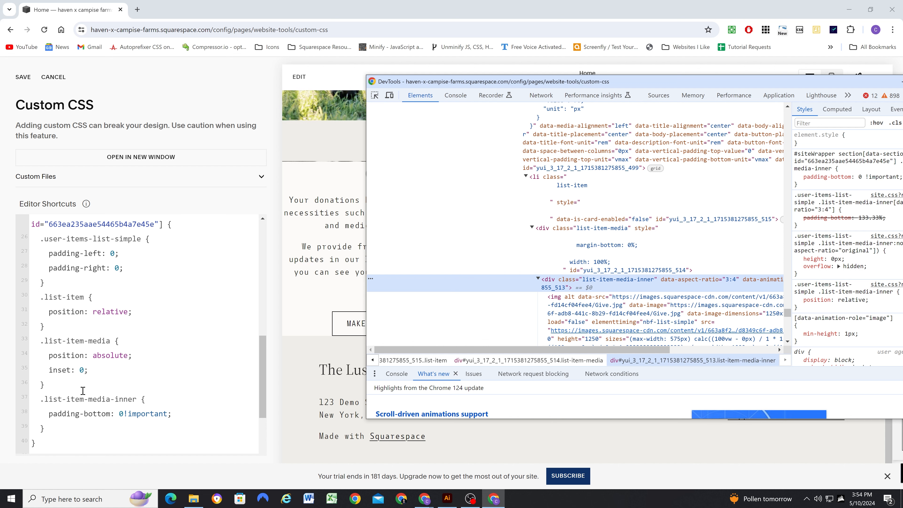
click(180, 412)
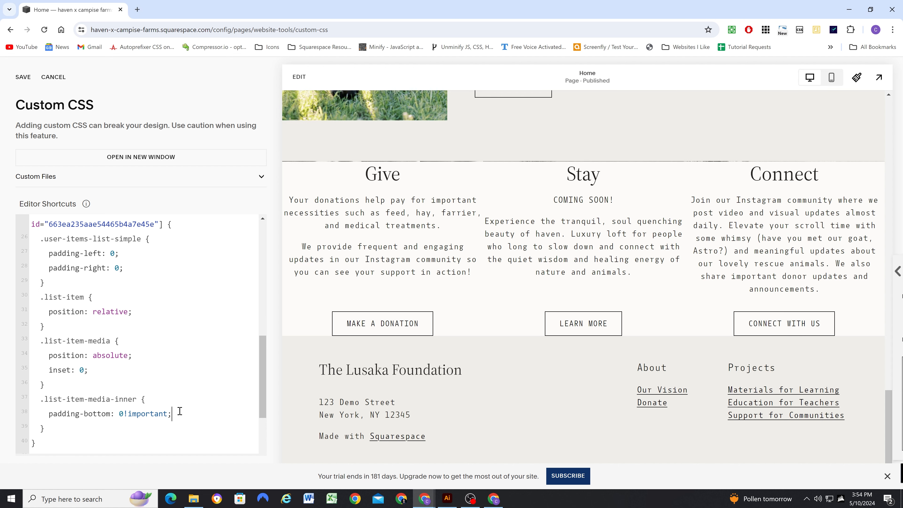
text(height: 100%!important;)
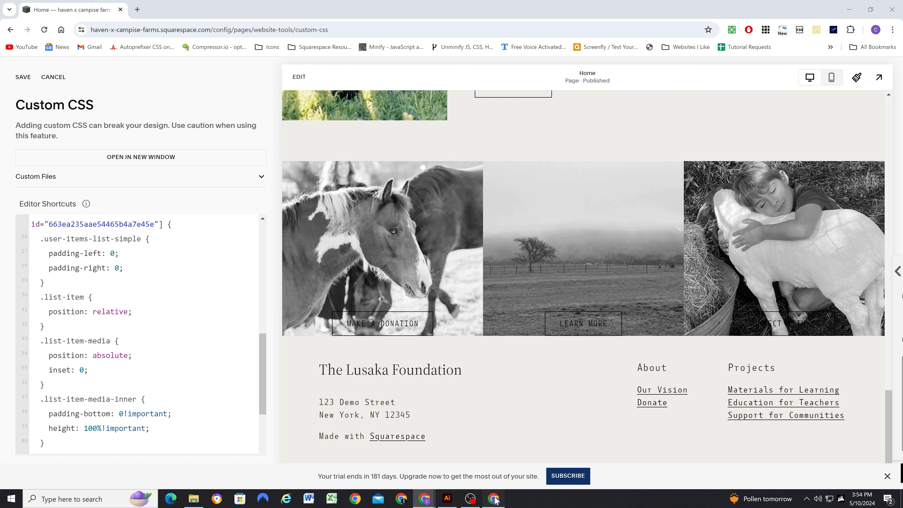
Examine the Give column's list-item-media element in DevTools and the three images in the preview
click(495, 499)
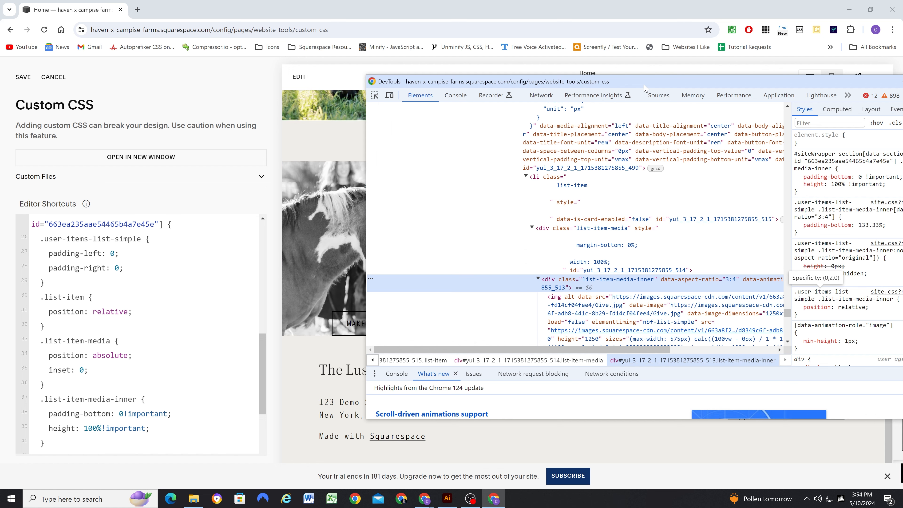
drag(587, 82, 726, 91)
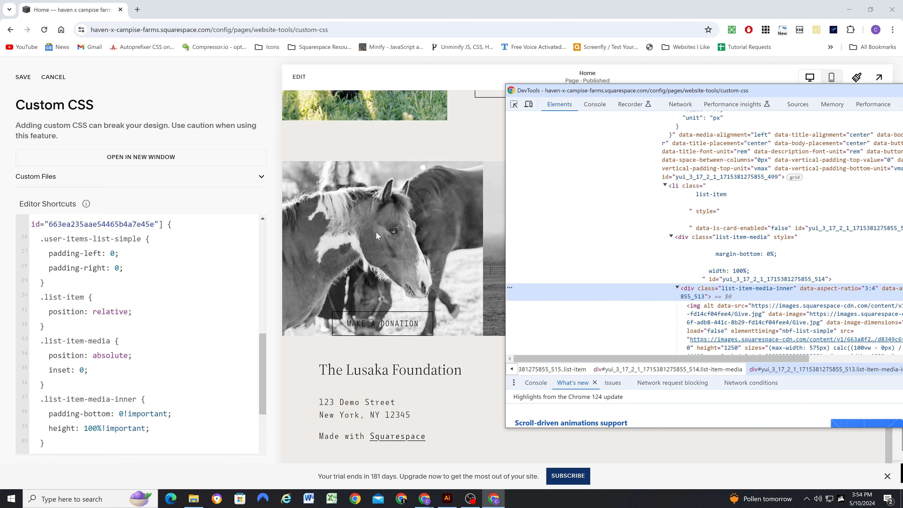
key(ctrl+shift+c)
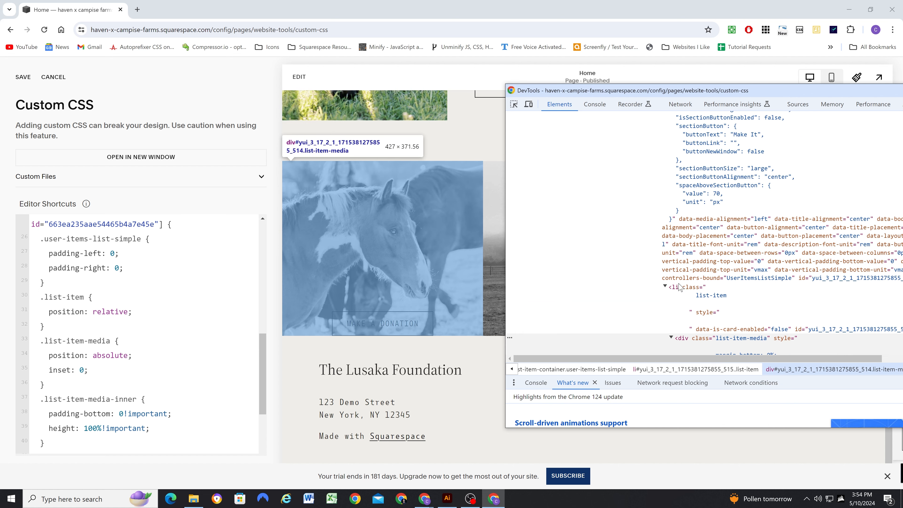
click(428, 245)
click(412, 237)
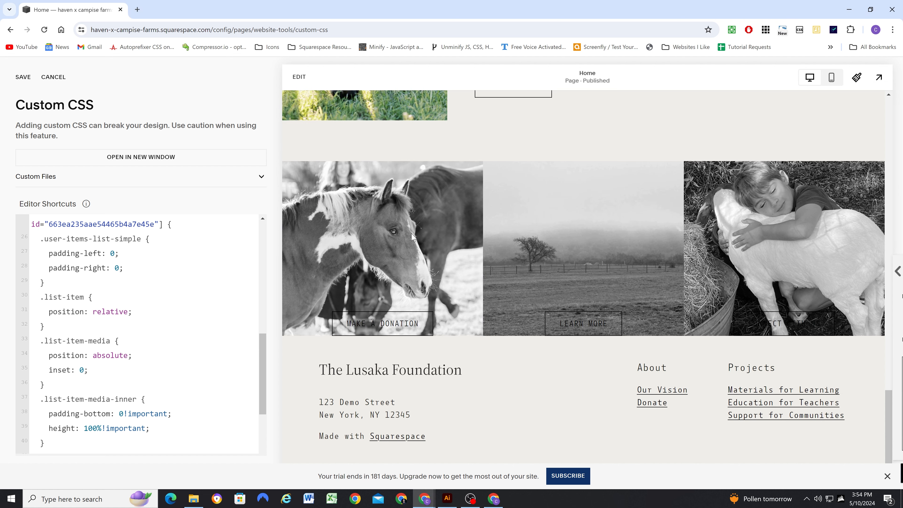
scroll(607, 246, up, 1)
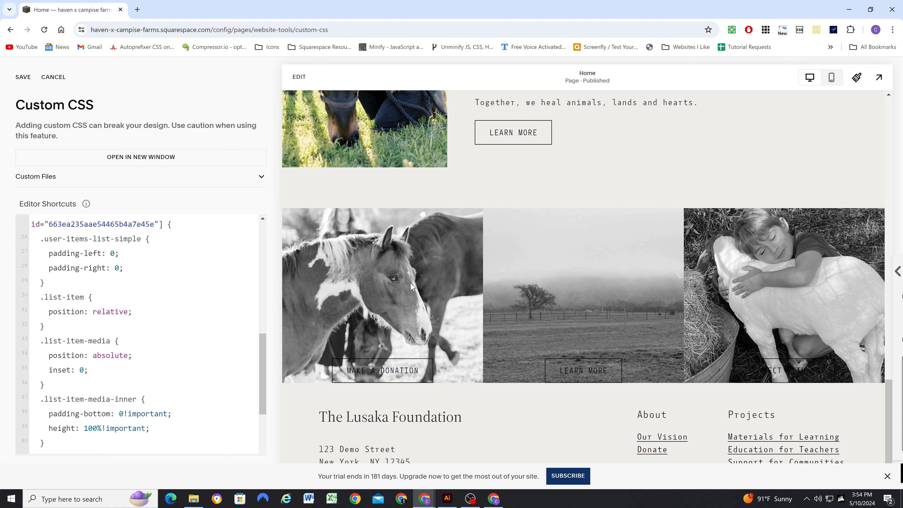
scroll(412, 286, down, 1)
scroll(414, 285, up, 1)
Collapse the list-item-media element in DevTools, select its list-item-content sibling and copy that class name
click(493, 499)
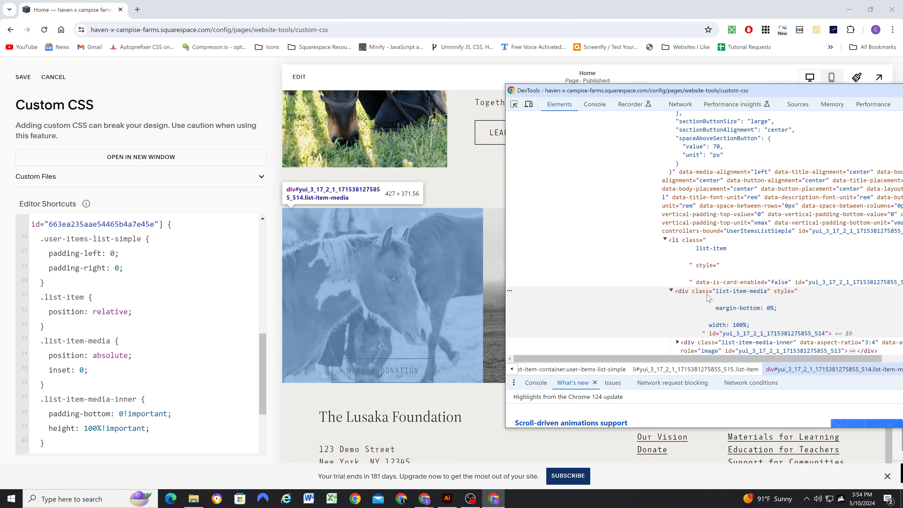
scroll(693, 260, down, 1)
click(672, 244)
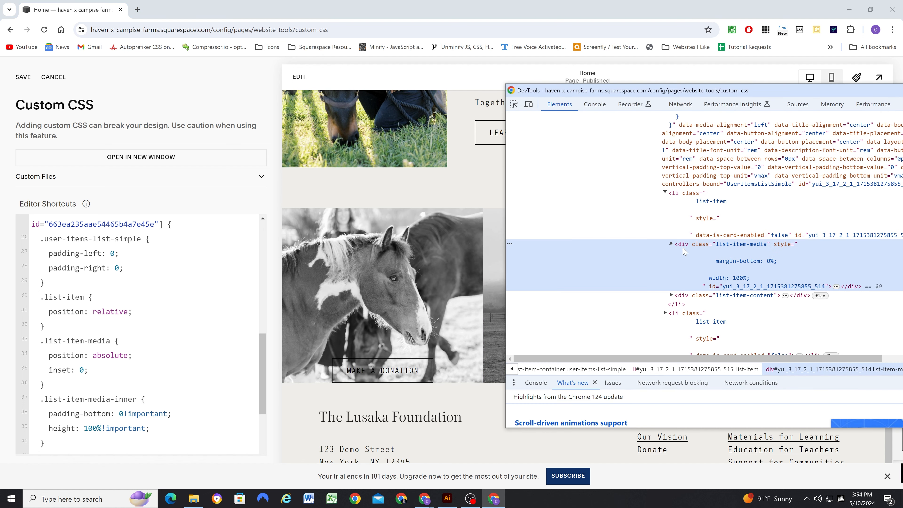
click(736, 296)
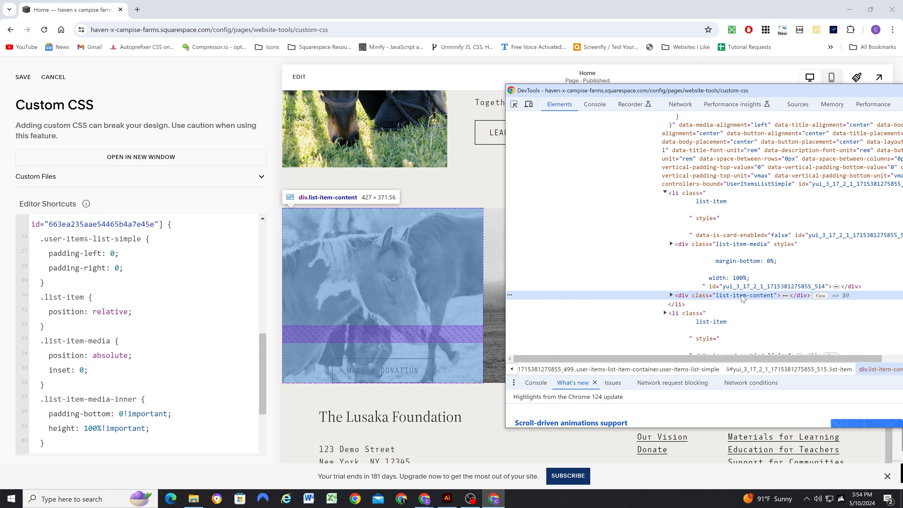
Below the .list-item-media-inner rule, add a nested .list-item-content rule with z-index: 3
scroll(165, 343, down, 2)
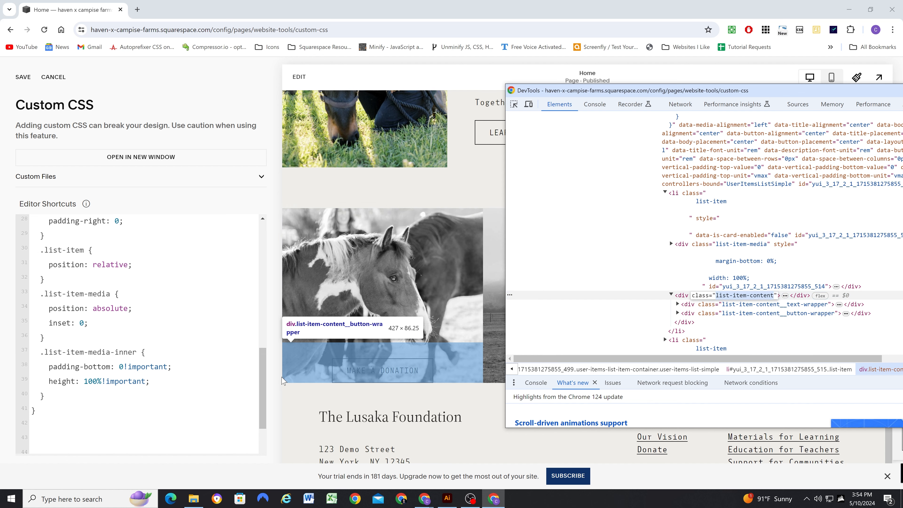
click(61, 394)
key(Return)
text(.list-item-content )
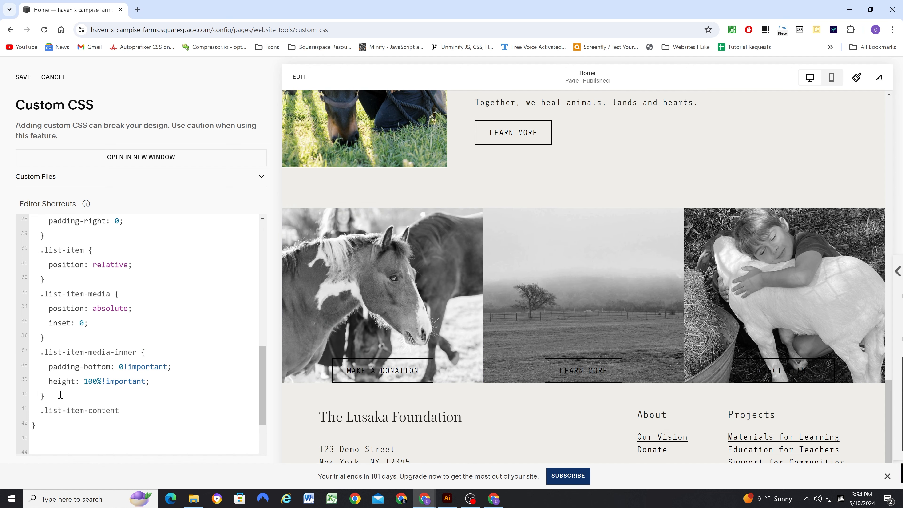
text({)
key(Return)
text(z-index: 3;)
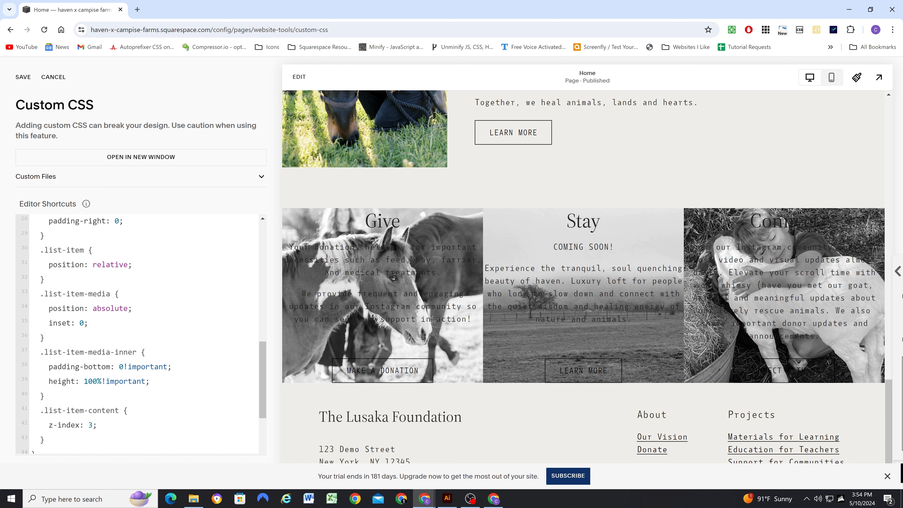
Save the custom CSS, open the expanded page preview and return to the CSS editor
click(23, 77)
scroll(417, 285, up, 1)
scroll(416, 284, down, 1)
click(878, 77)
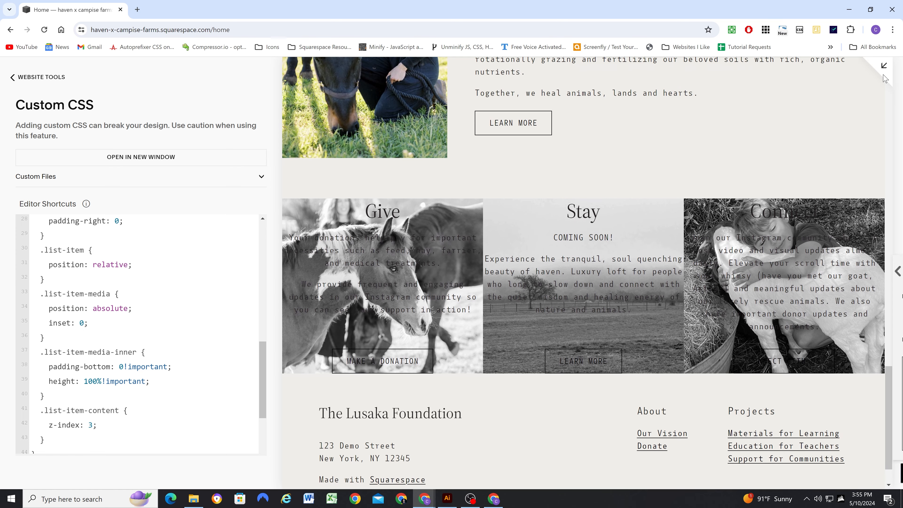
click(884, 66)
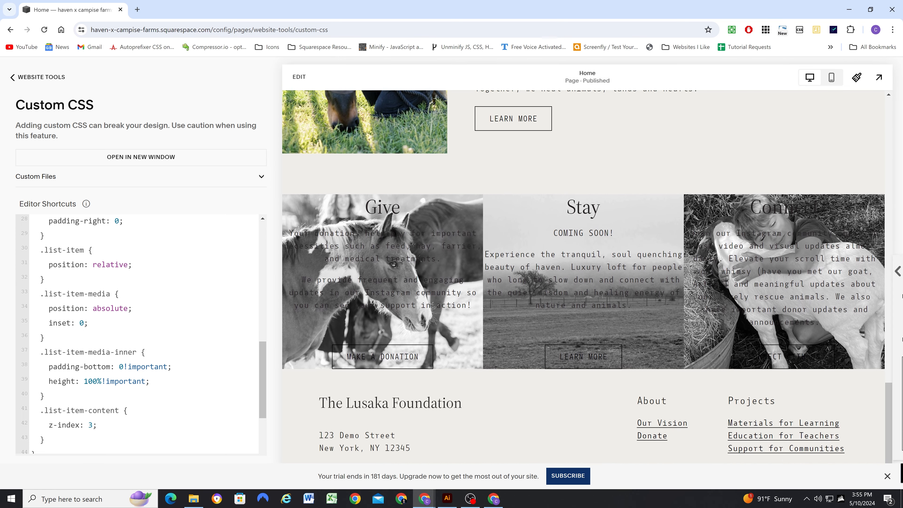
Compare the Give, Stay and Connect columns and their CSS with the hover cards in the Illustrator mockup, returning to the CSS editor
scroll(583, 278, down, 1)
scroll(128, 355, down, 1)
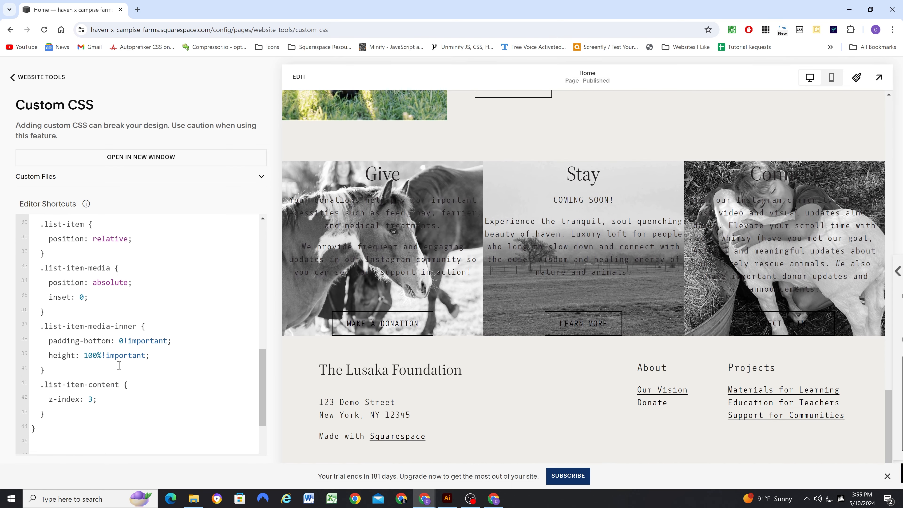
scroll(119, 369, up, 1)
scroll(115, 346, down, 3)
click(108, 339)
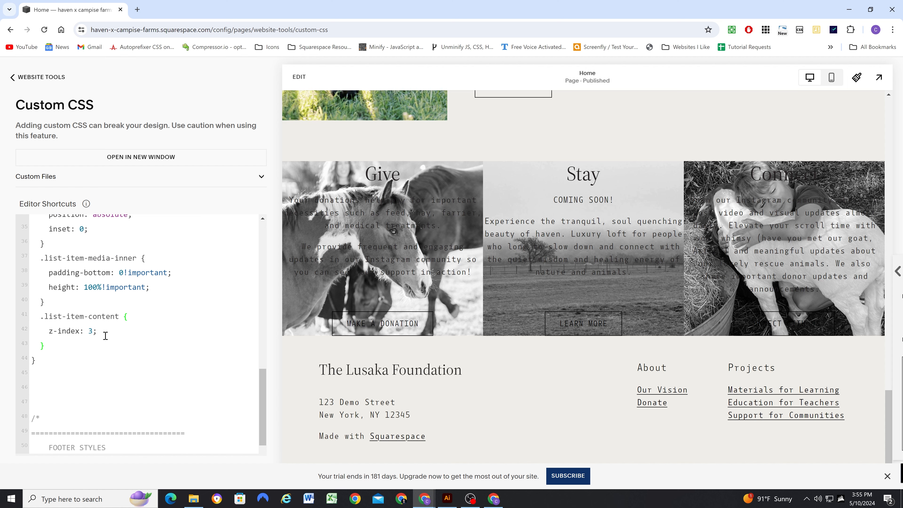
scroll(458, 247, up, 1)
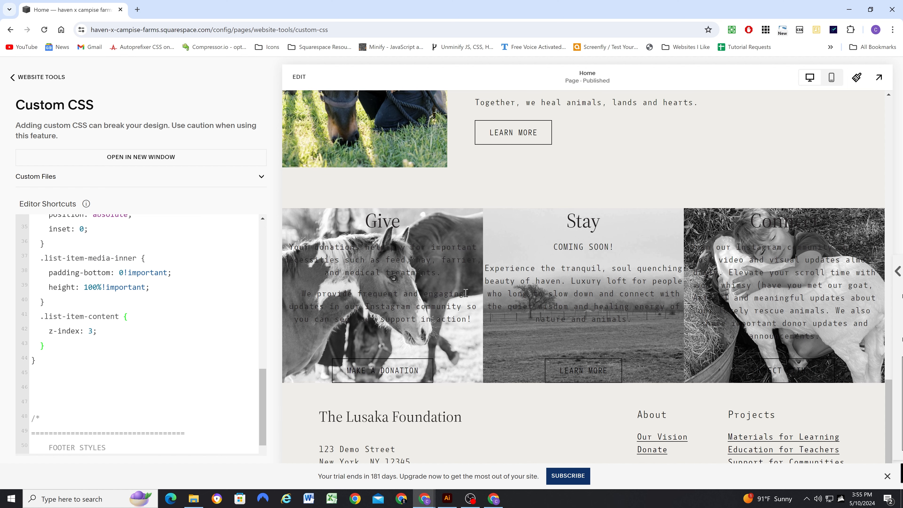
click(448, 499)
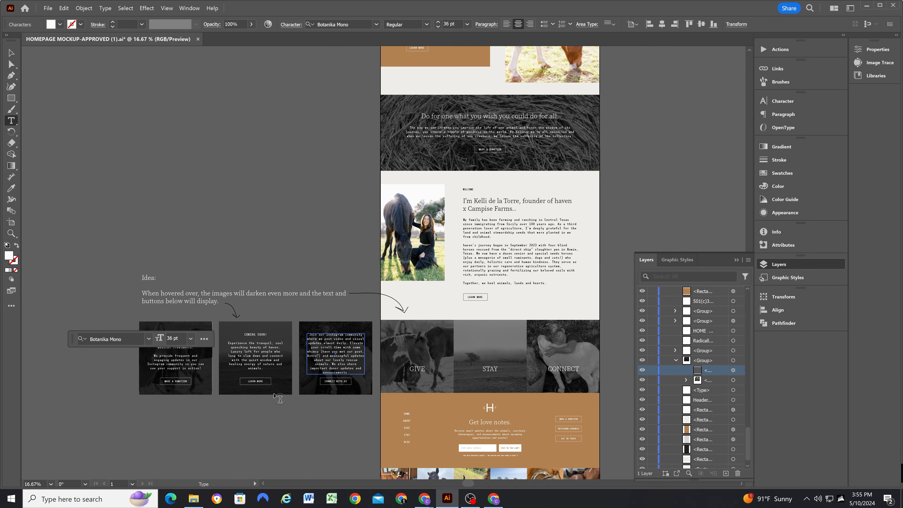
click(866, 5)
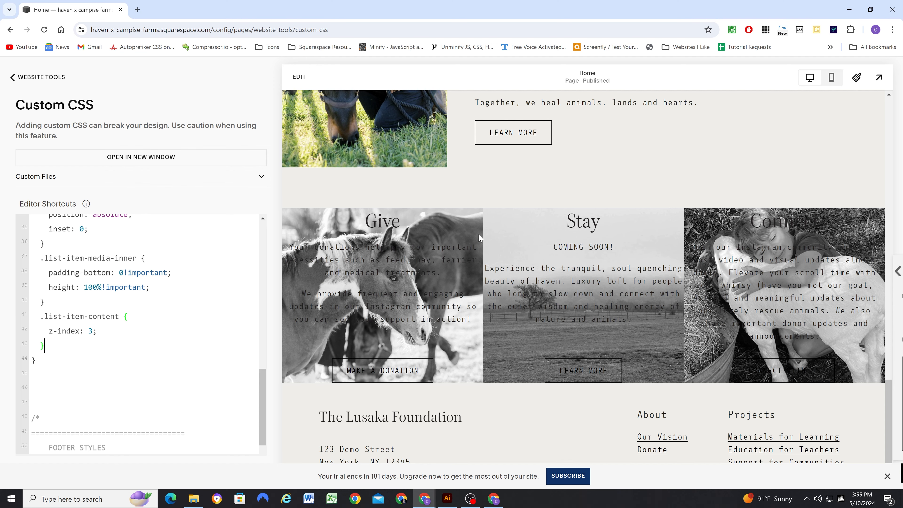
Add padding: 5vw 3vw; below the z-index in the .list-item-content rule
click(103, 336)
key(Return)
text(padding:)
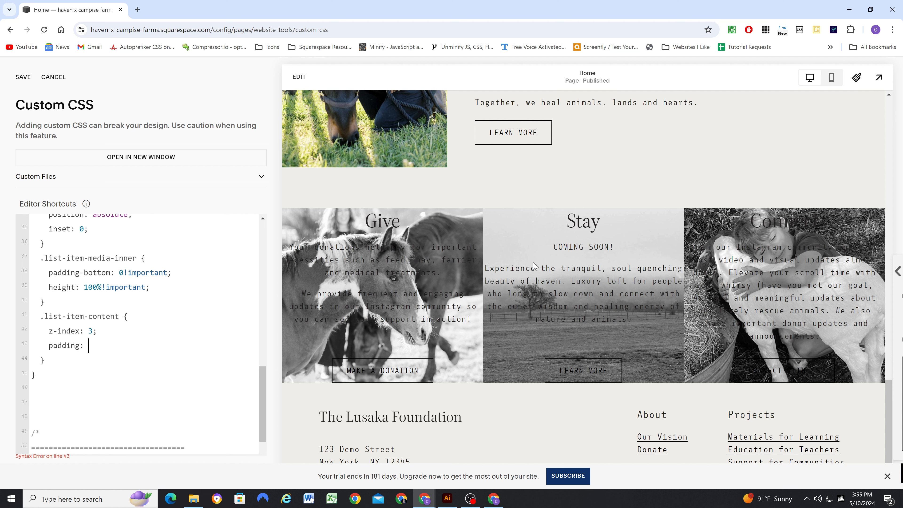
text(3vw;)
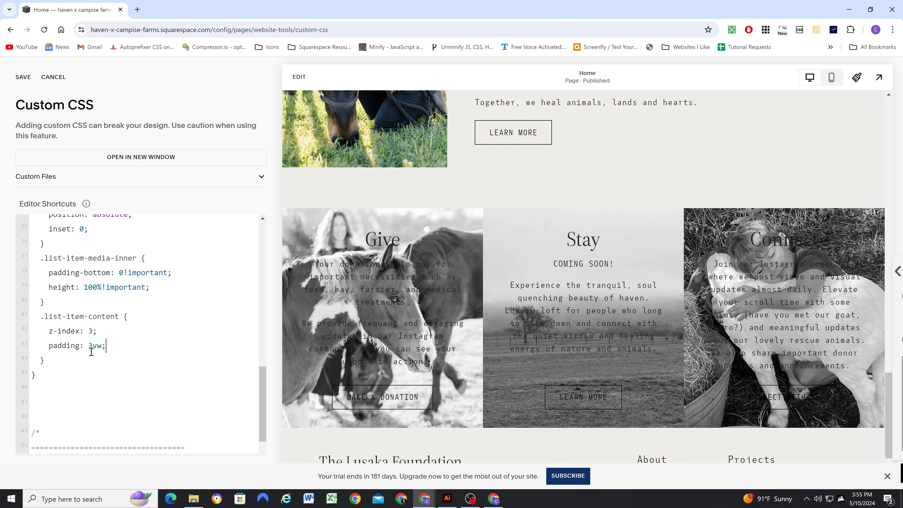
click(89, 347)
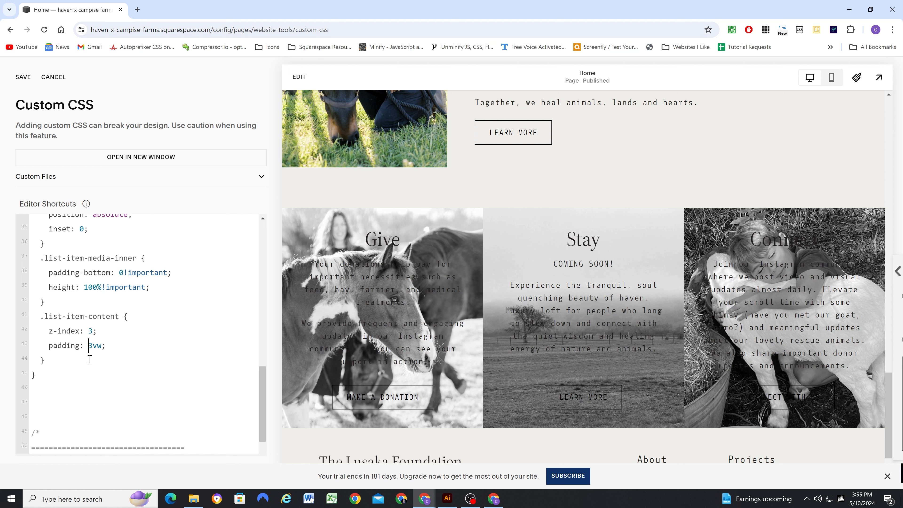
text(5vw)
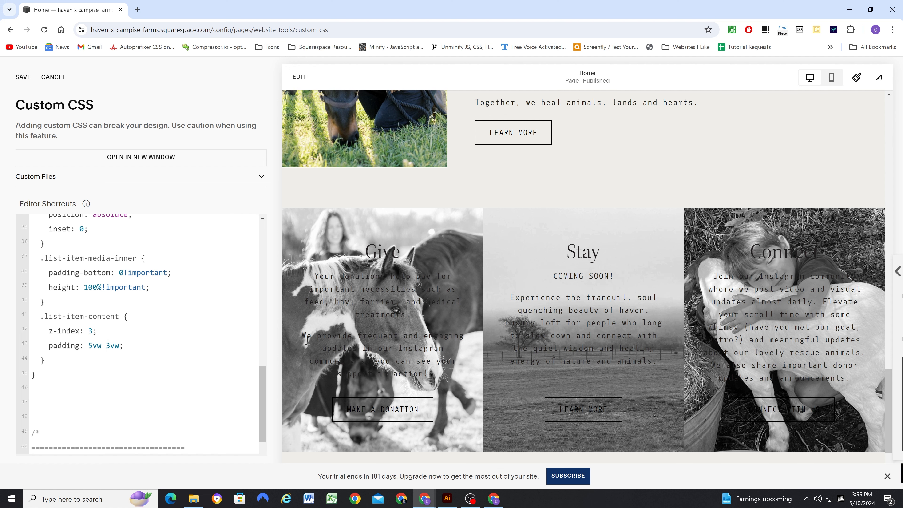
Check the Give column's list-item-content padding in DevTools and review the three columns in the page preview
click(493, 499)
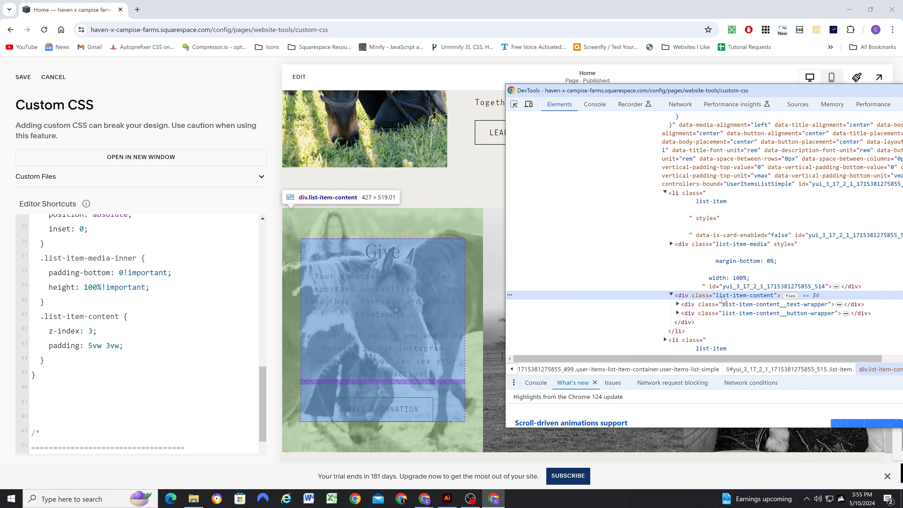
click(321, 246)
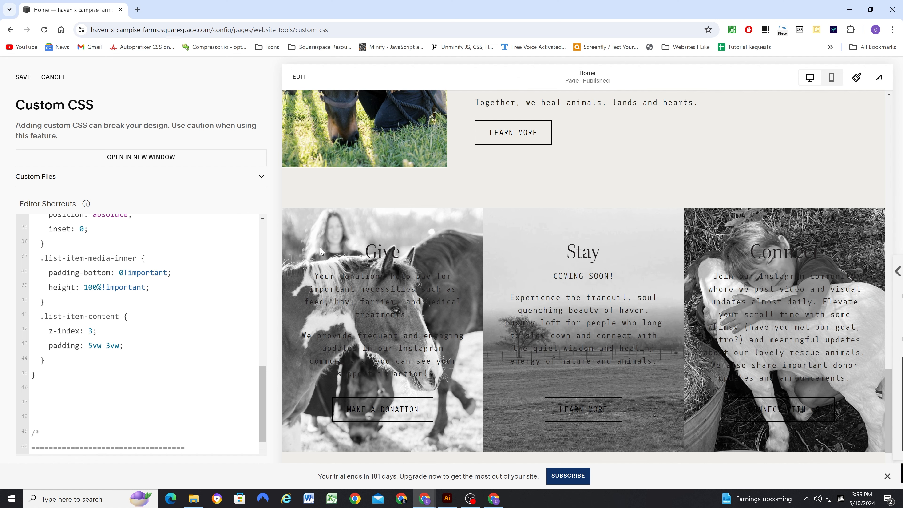
scroll(316, 263, down, 1)
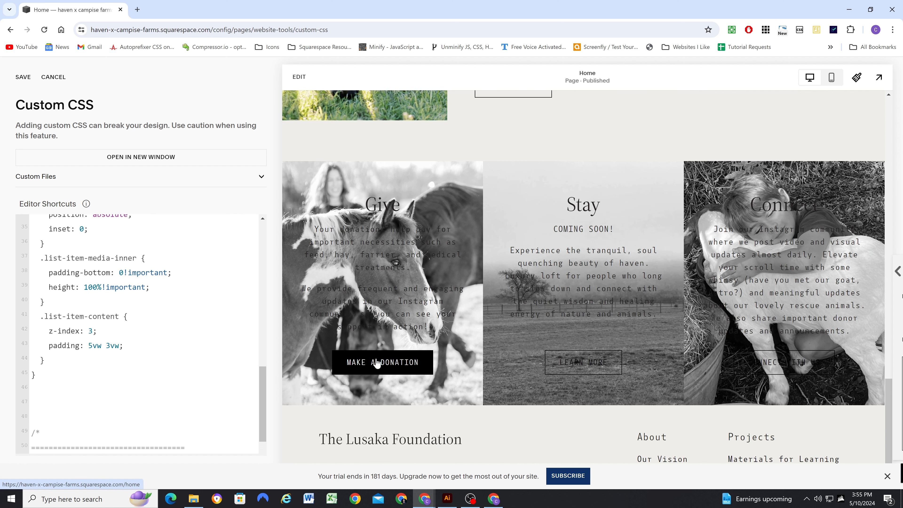
scroll(400, 266, up, 1)
scroll(400, 266, down, 1)
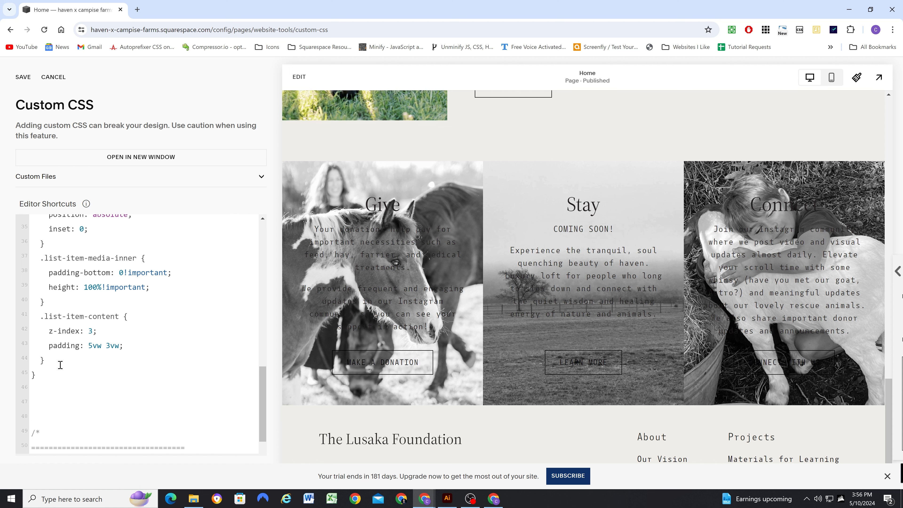
In DevTools, expand the Give column's text wrapper and copy the heading's class name, list-item-content__title
click(494, 499)
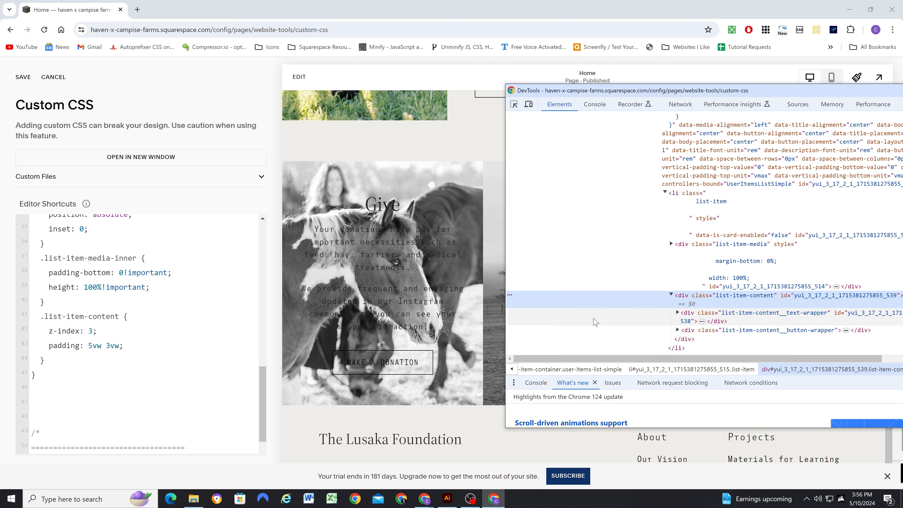
scroll(722, 299, down, 2)
click(681, 262)
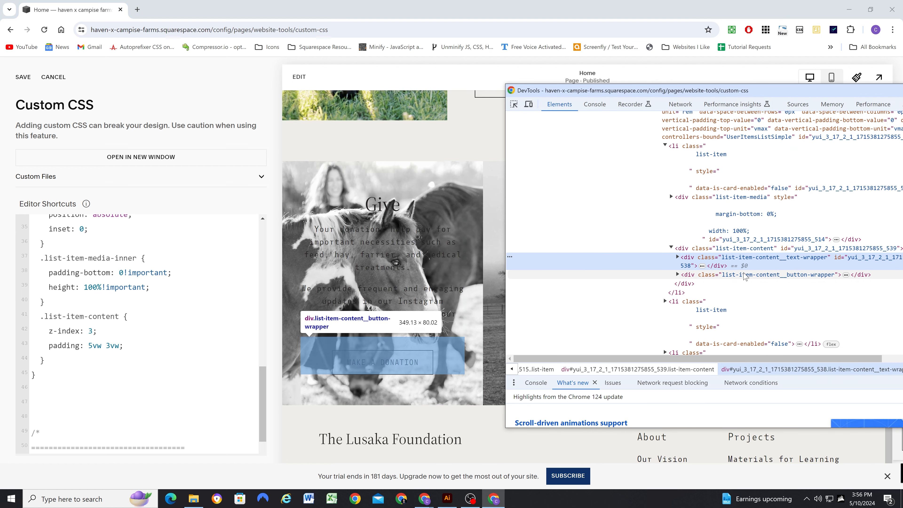
click(678, 257)
click(678, 257)
scroll(522, 234, down, 2)
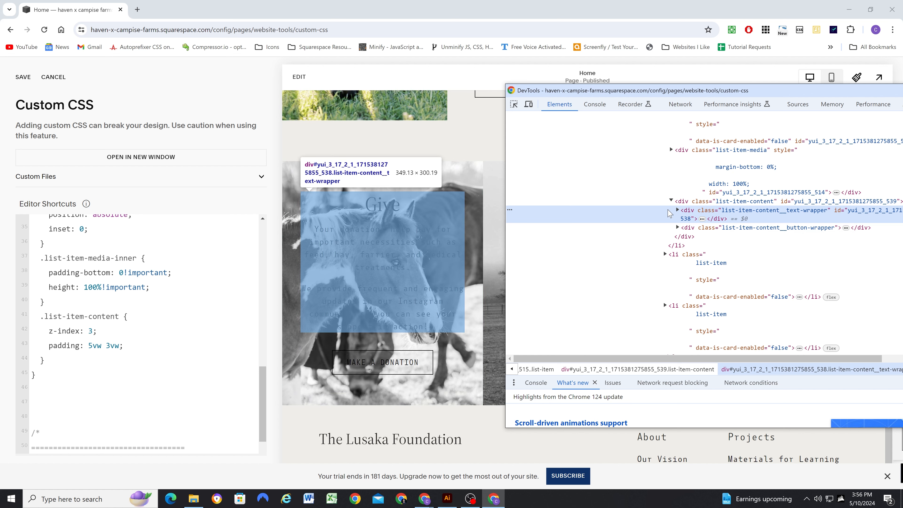
click(678, 211)
click(692, 230)
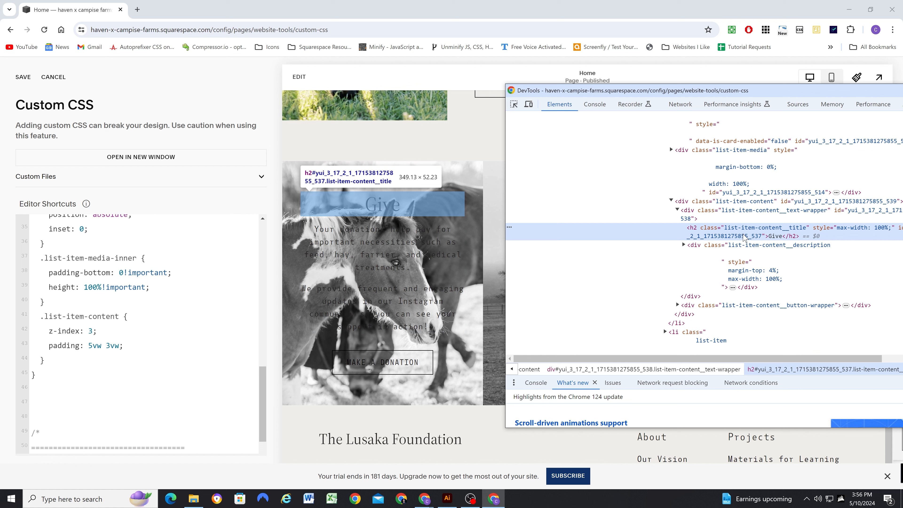
double_click(760, 228)
key(ctrl+c)
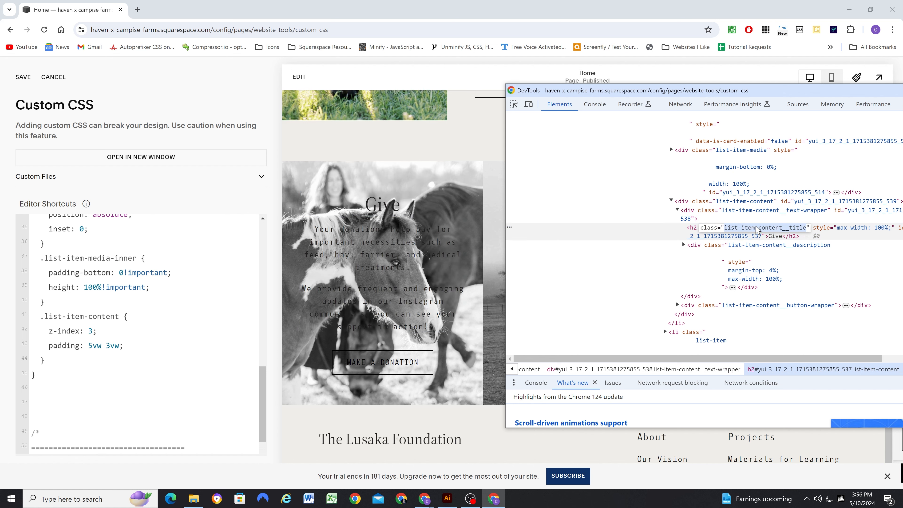
Below the .list-item-content rule, add a nested .list-item-content__title rule with color: #fff
click(48, 357)
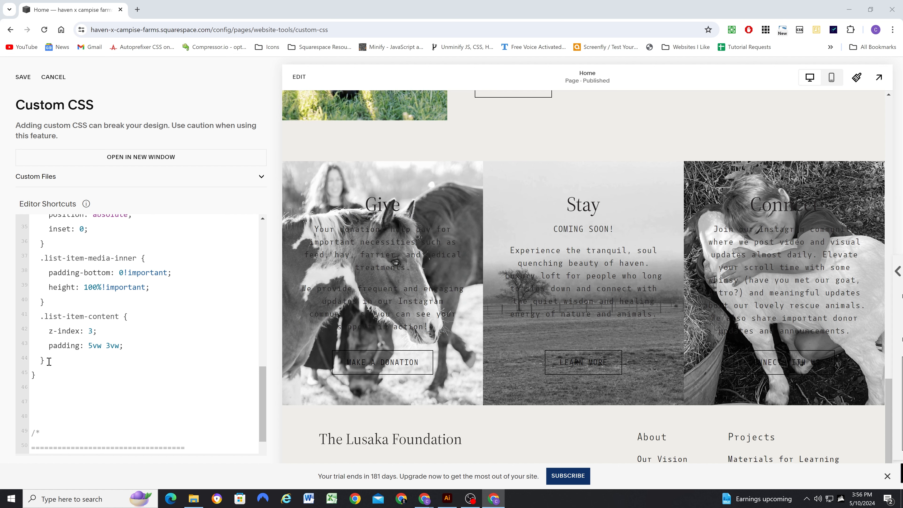
key(Return)
text(.)
key(ctrl+v)
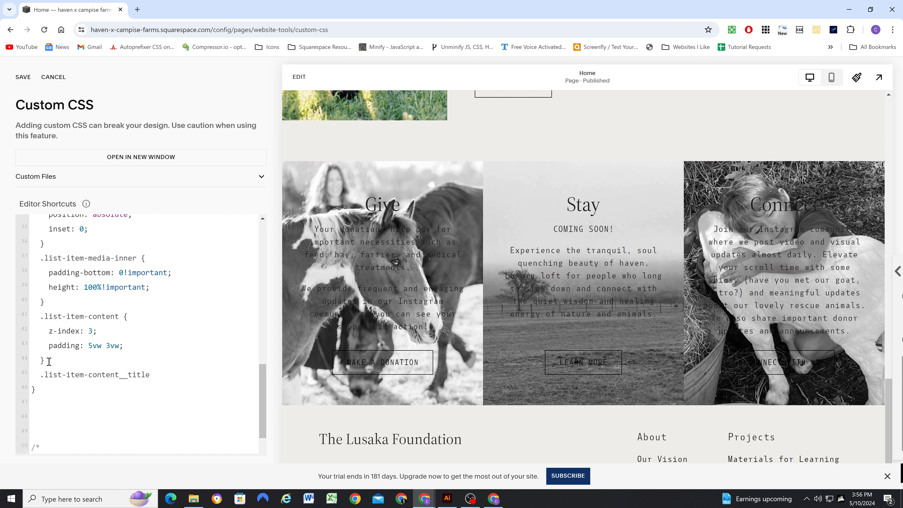
text({)
key(Return)
text(color:)
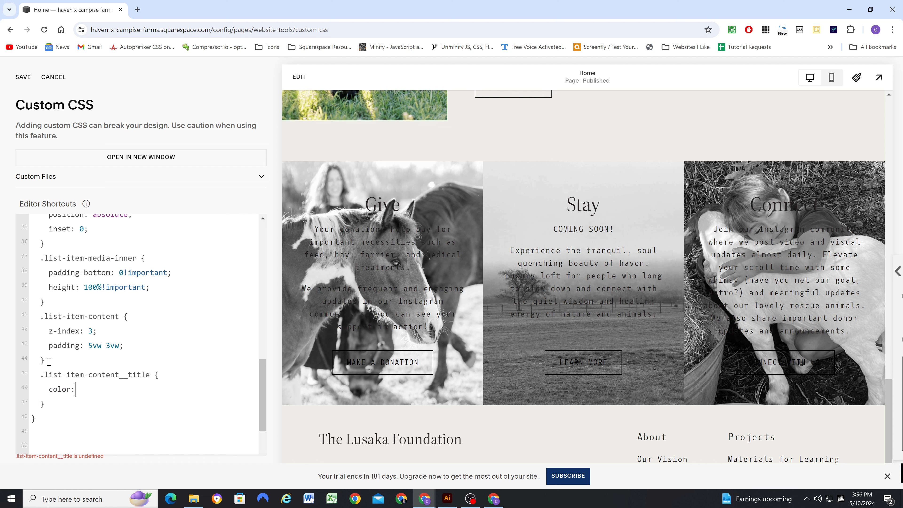
text( #fff;)
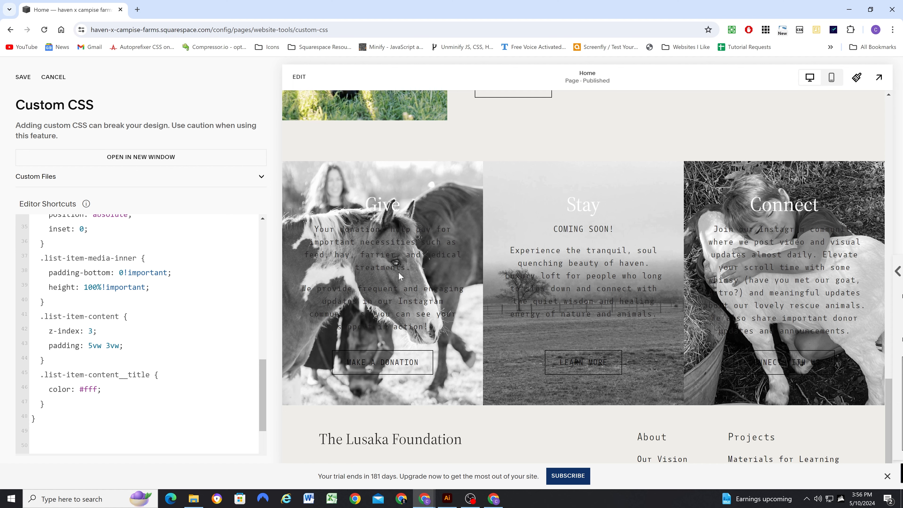
Copy the GIVE heading's fill hex code from the Illustrator mockup and set the .list-item-content__title color to #FCFBF8
click(448, 499)
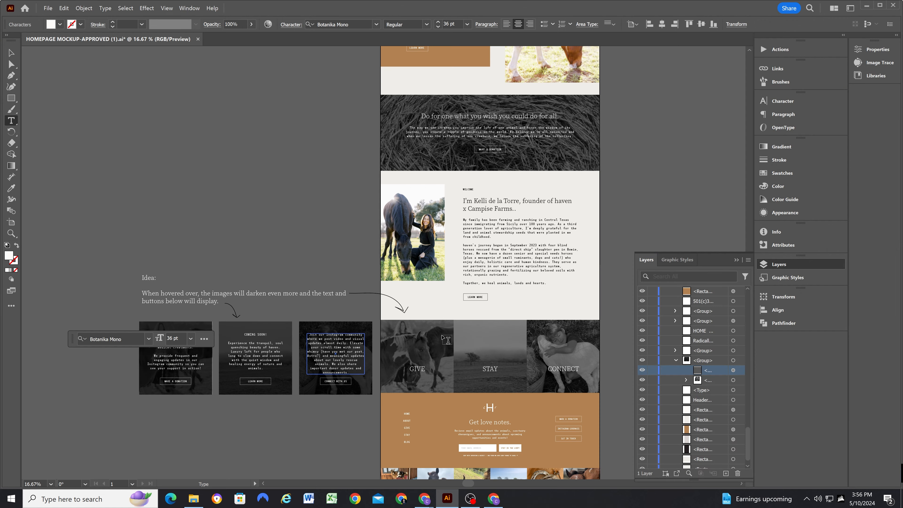
click(421, 376)
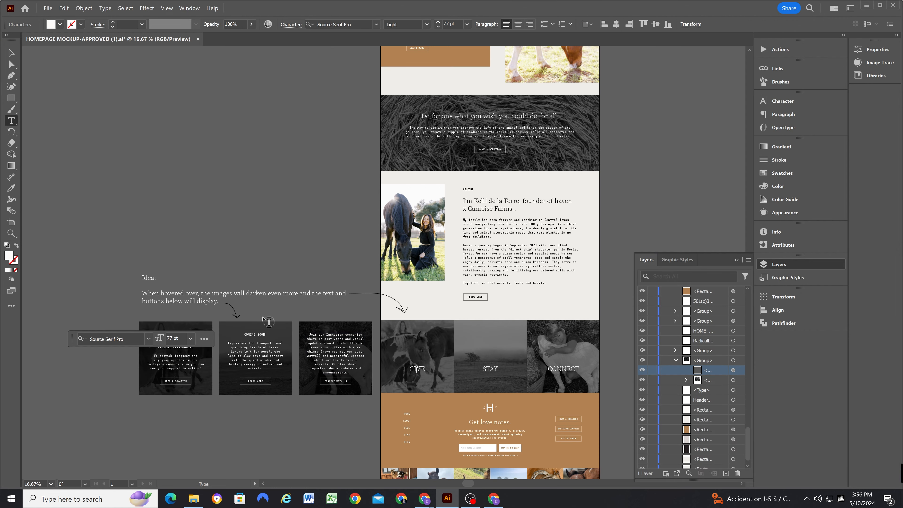
double_click(10, 256)
key(ctrl+c)
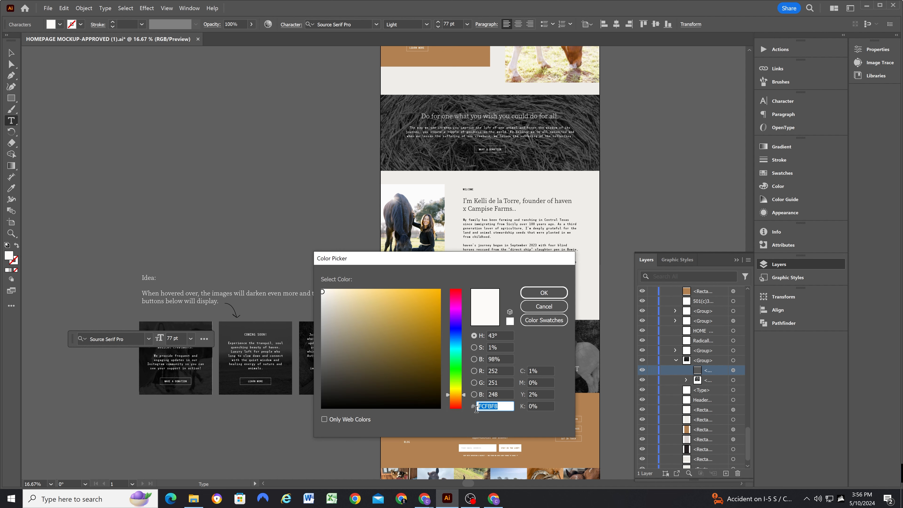
click(539, 294)
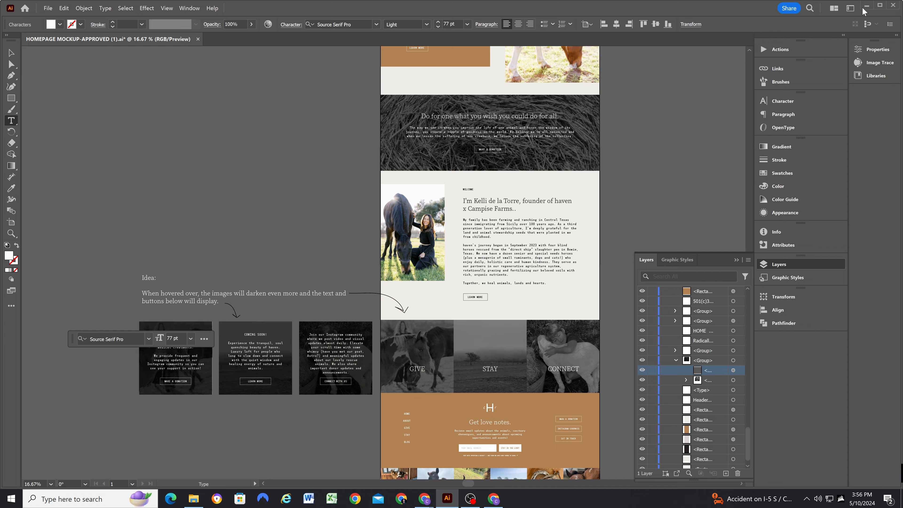
click(867, 6)
drag(101, 390, 84, 390)
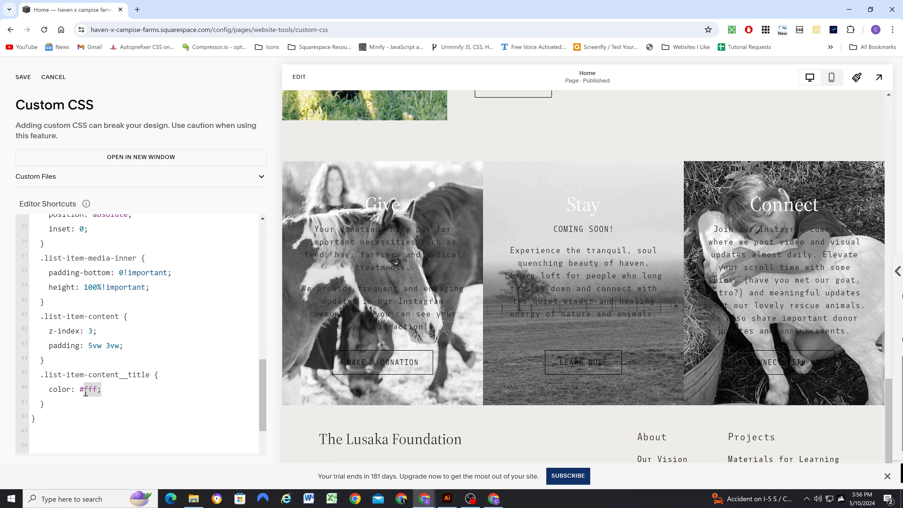
key(ctrl+v)
Inspect the Give column's description text and copy its container's class name, list-item-content__description
right_click(387, 245)
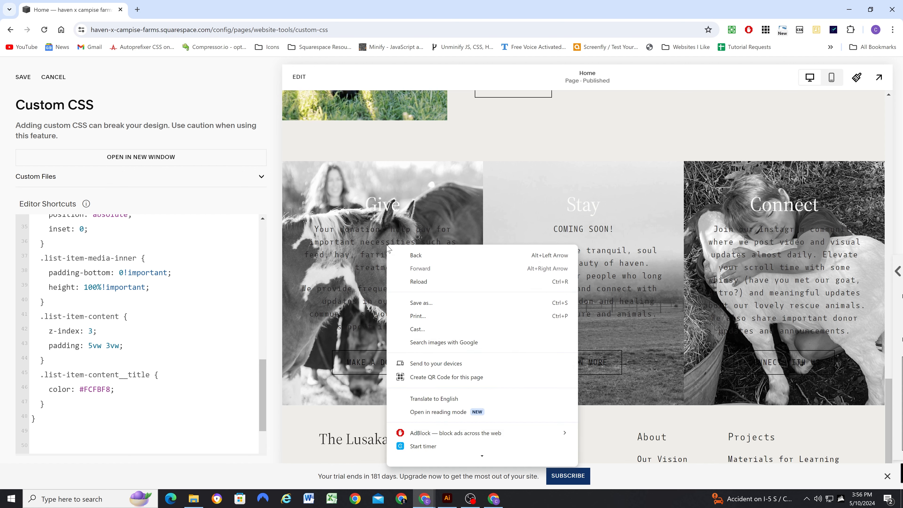
click(441, 456)
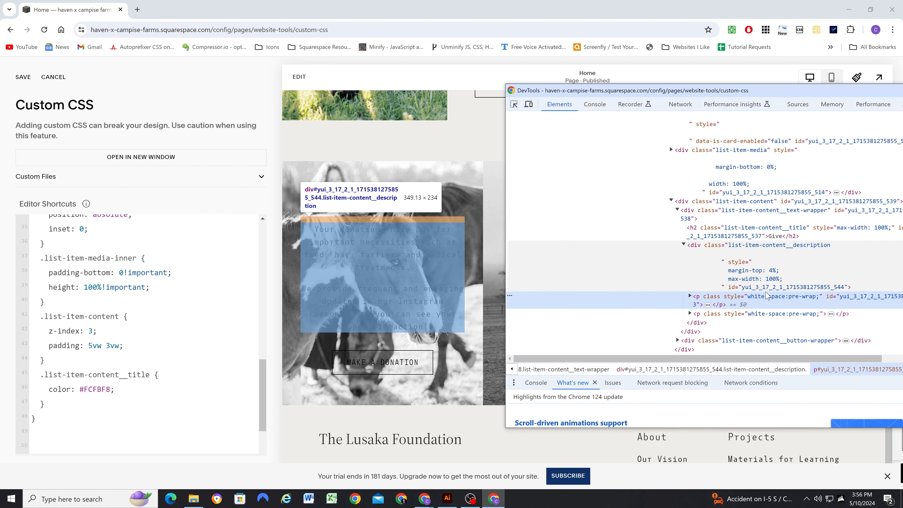
double_click(766, 245)
key(ctrl+c)
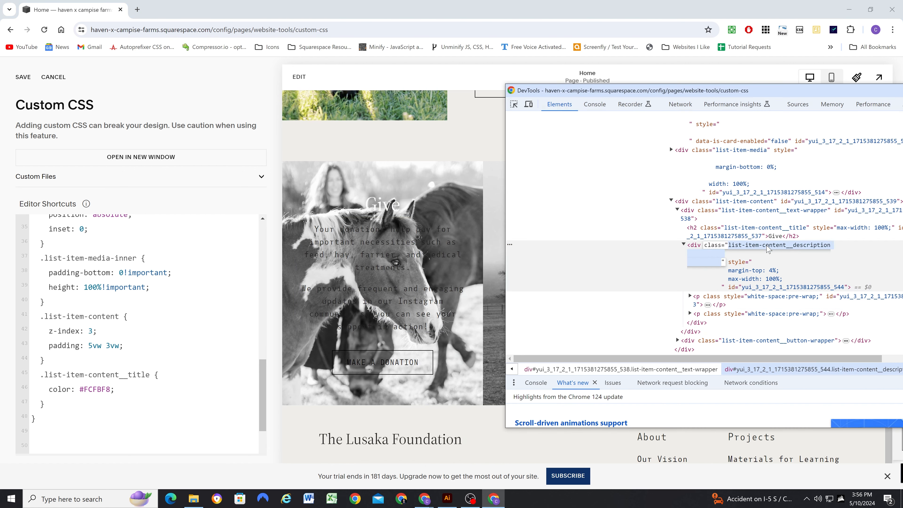
key(Escape)
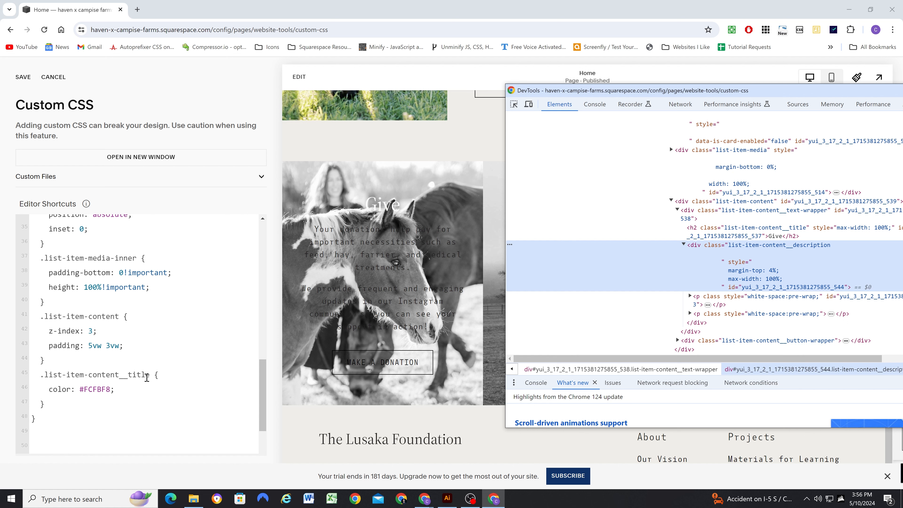
Add .list-item-content__description to the title rule's selector, remove the pasted blank lines and save the custom CSS
click(150, 374)
text(.)
key(ctrl+v)
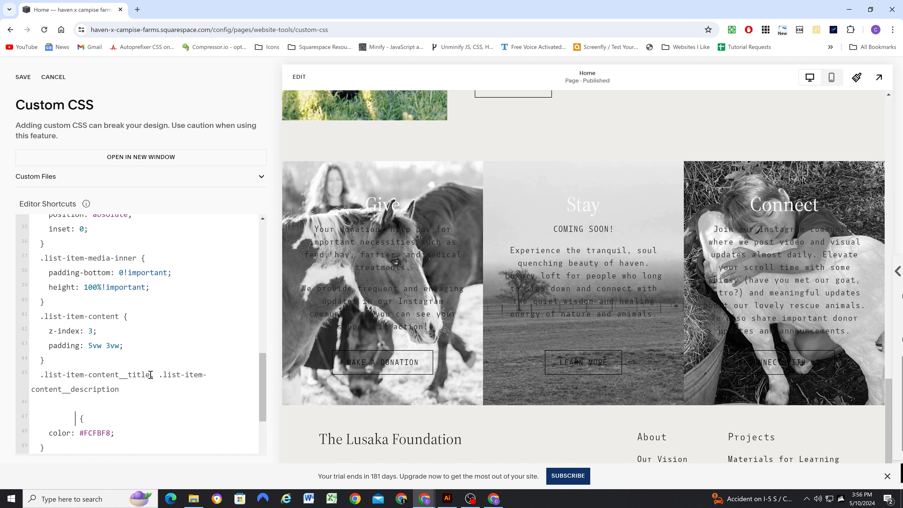
drag(81, 418, 121, 386)
key(BackSpace)
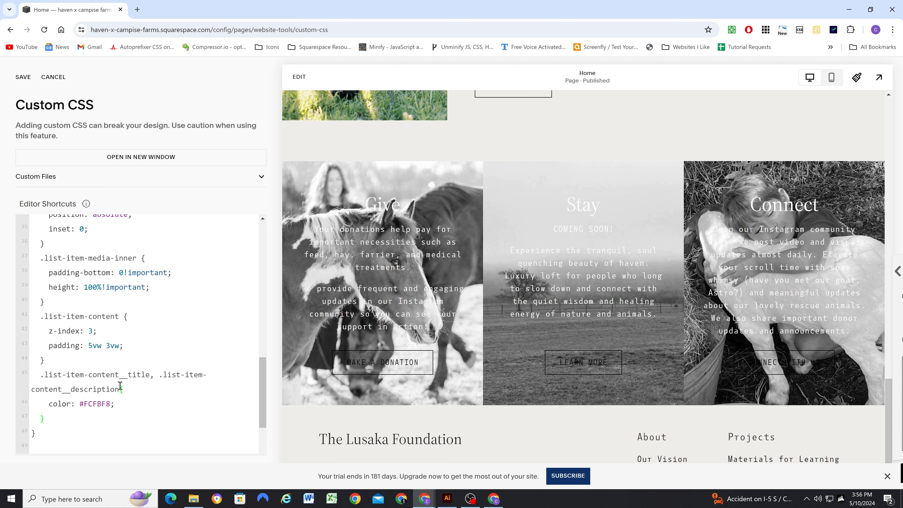
text(p)
click(22, 78)
Inspect the Give column's Make a Donation button to find its class name, undoing any accidental edit to the class attribute
right_click(389, 372)
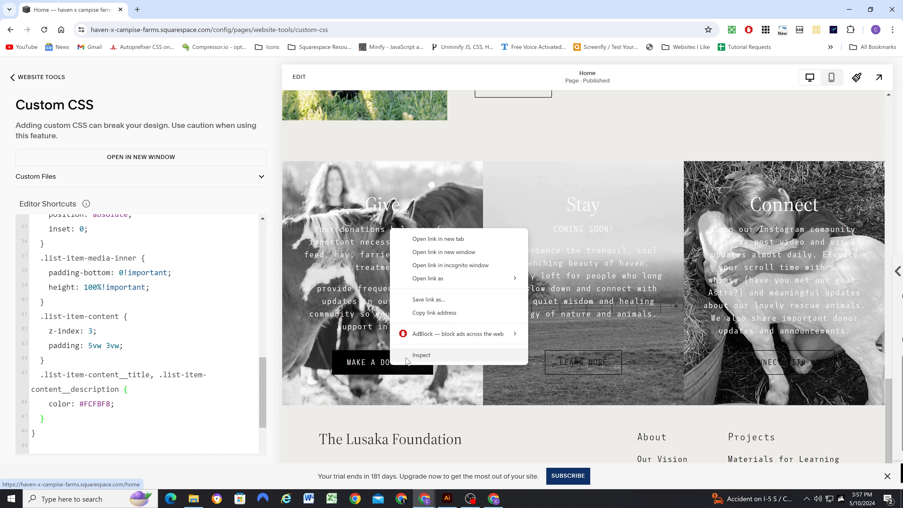
click(412, 358)
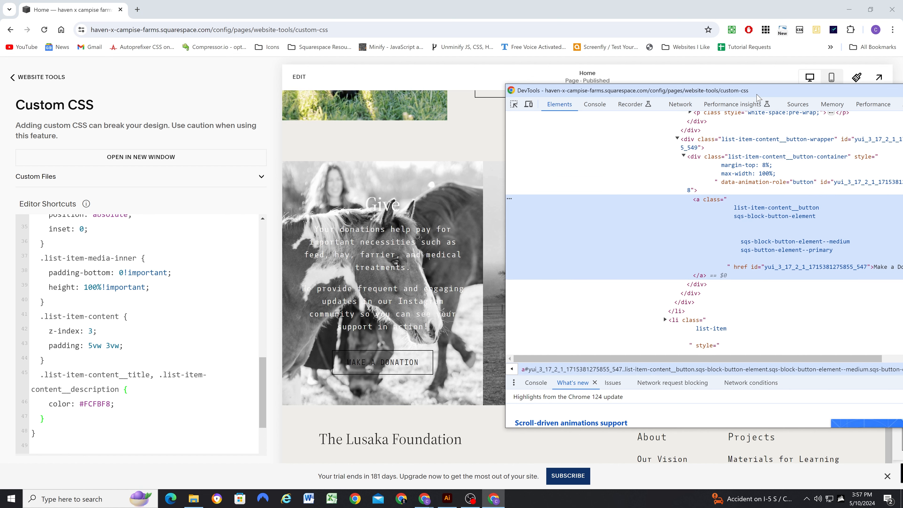
double_click(723, 222)
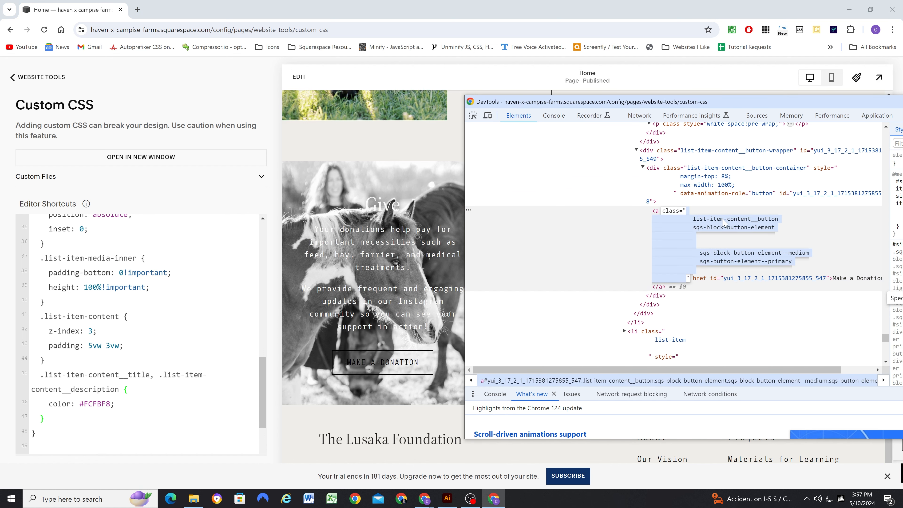
drag(692, 219, 781, 222)
text(c)
key(Return)
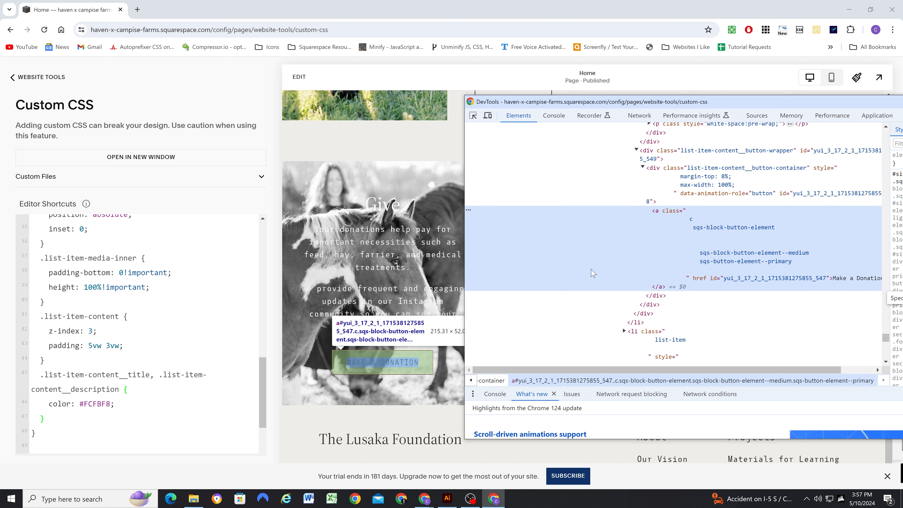
key(ctrl+z)
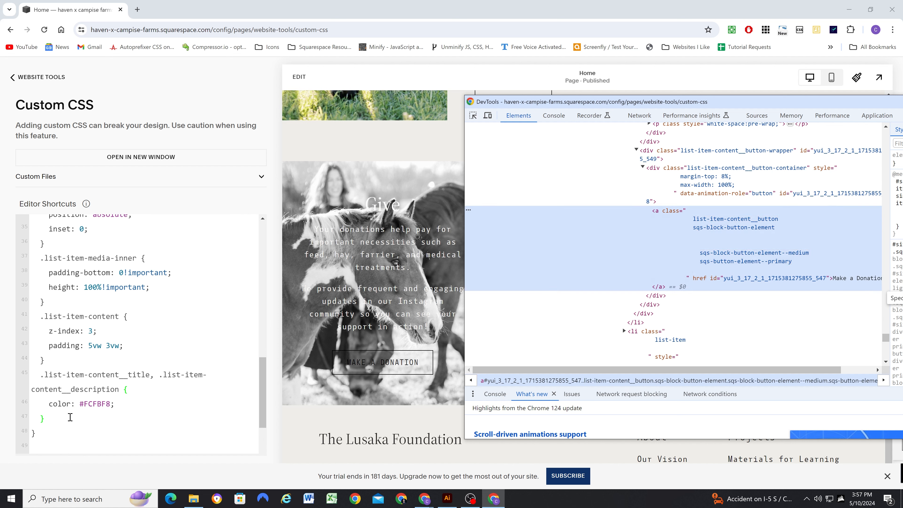
Below the title and description rule, add an empty nested rule for .list-item-content__button
click(129, 392)
click(61, 416)
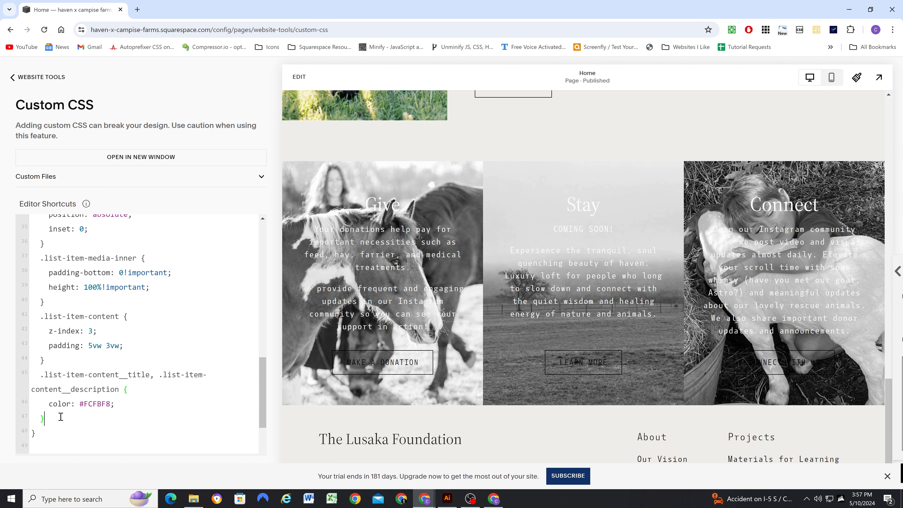
key(Return)
text(.)
key(ctrl+v)
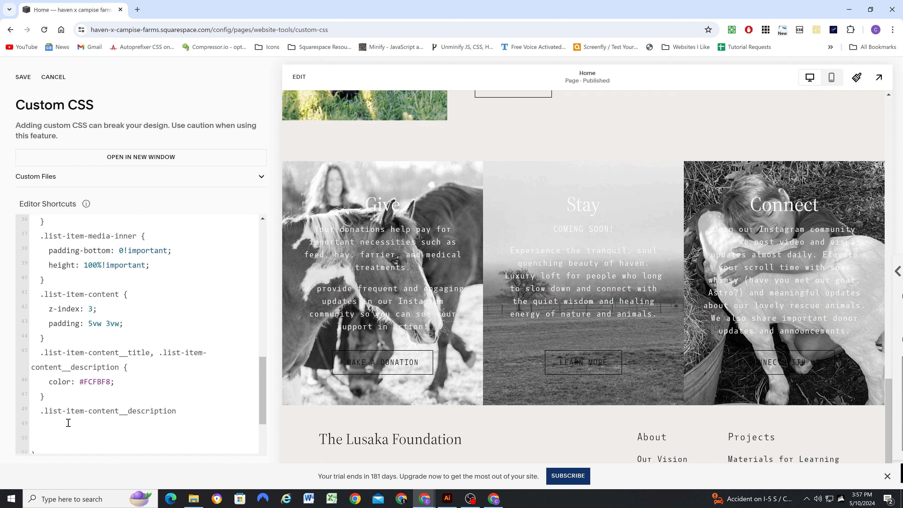
scroll(68, 423, down, 1)
drag(75, 398, 181, 364)
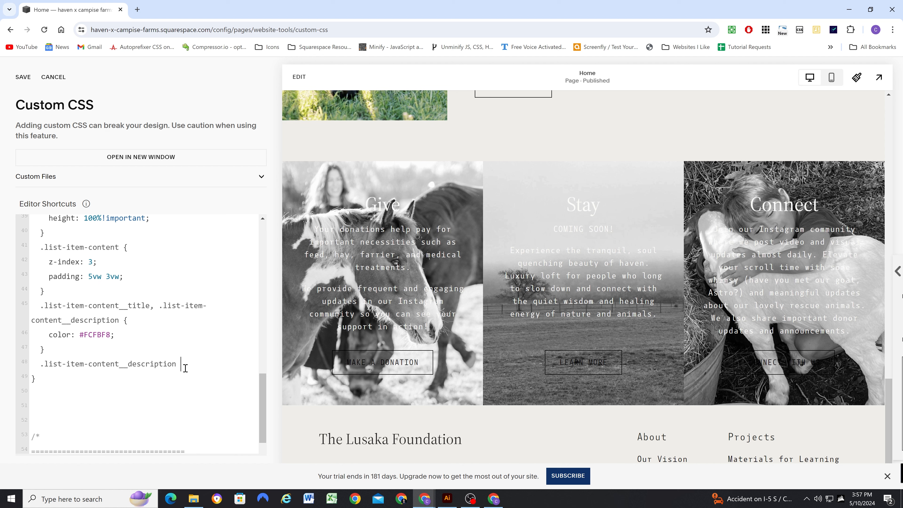
text({)
key(Return)
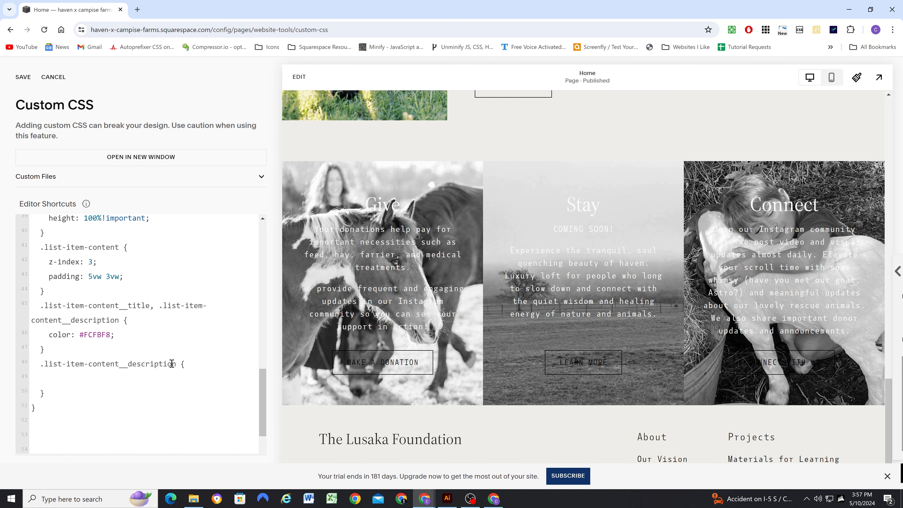
key(ctrl+shift+i)
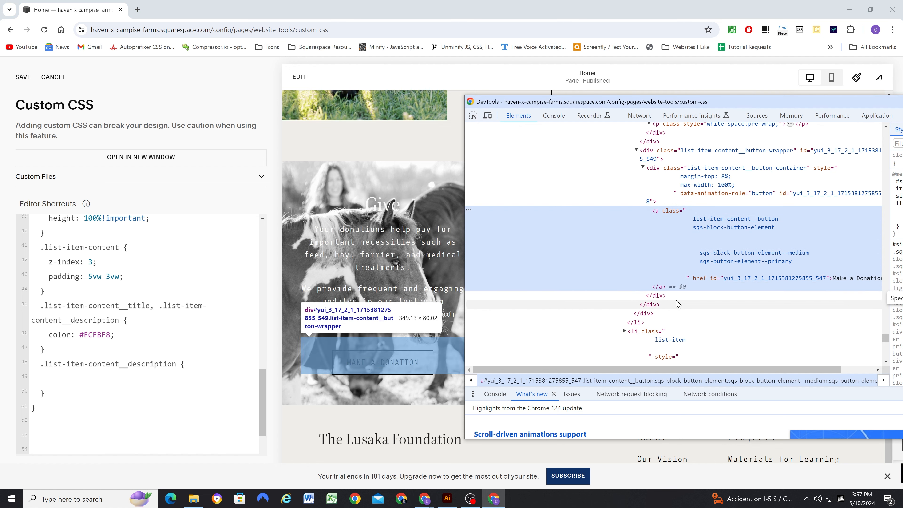
drag(176, 364, 130, 363)
text(button)
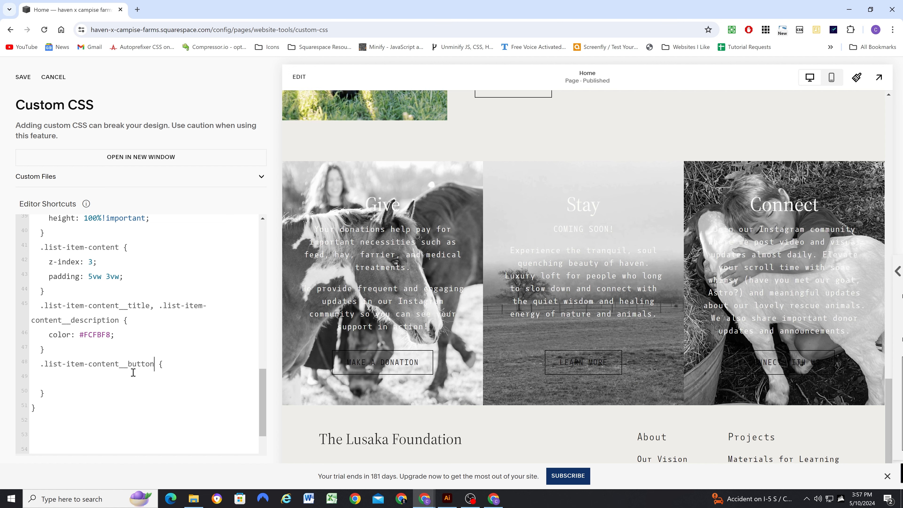
Copy the color: #FCFBF8 declaration from the title and description rule into the .list-item-content__button rule
drag(111, 338, 48, 336)
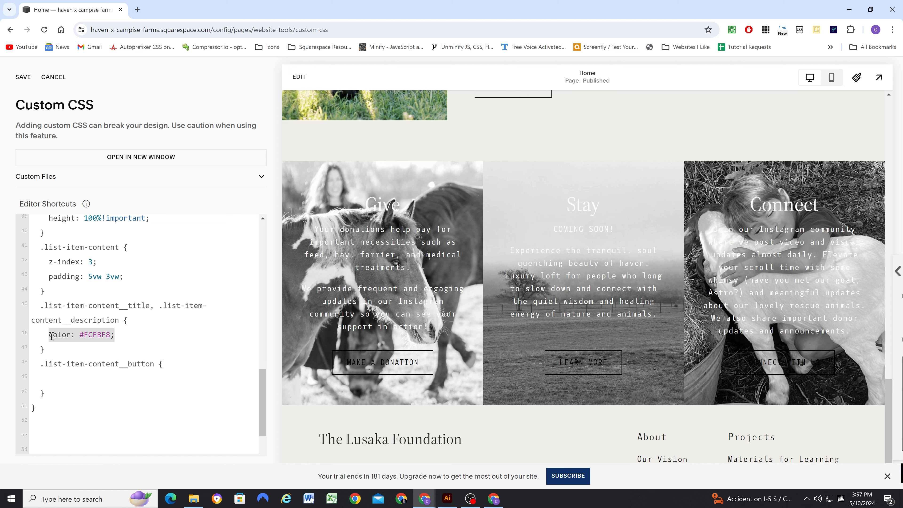
key(ctrl+c)
click(65, 378)
key(ctrl+v)
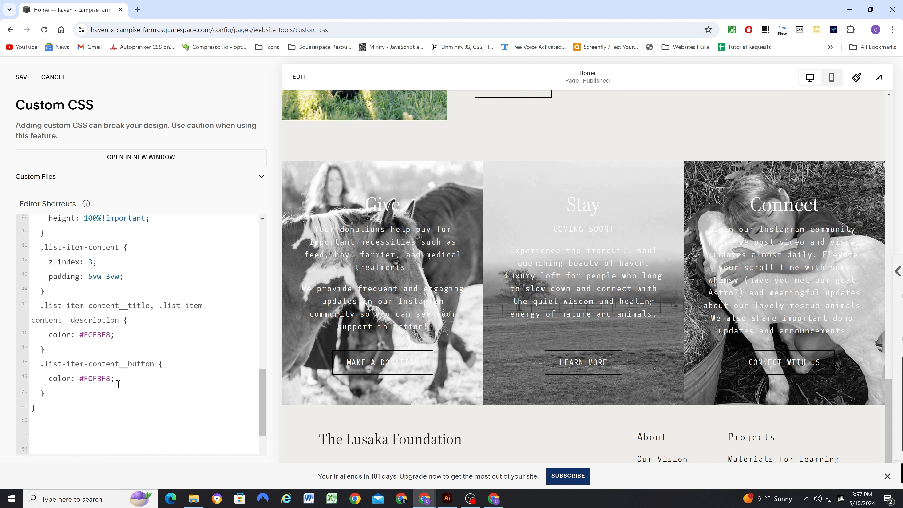
Add a border-color of #FCFBF8 to the .list-item-content__button rule
key(Return)
text(border-color:)
drag(116, 378, 81, 376)
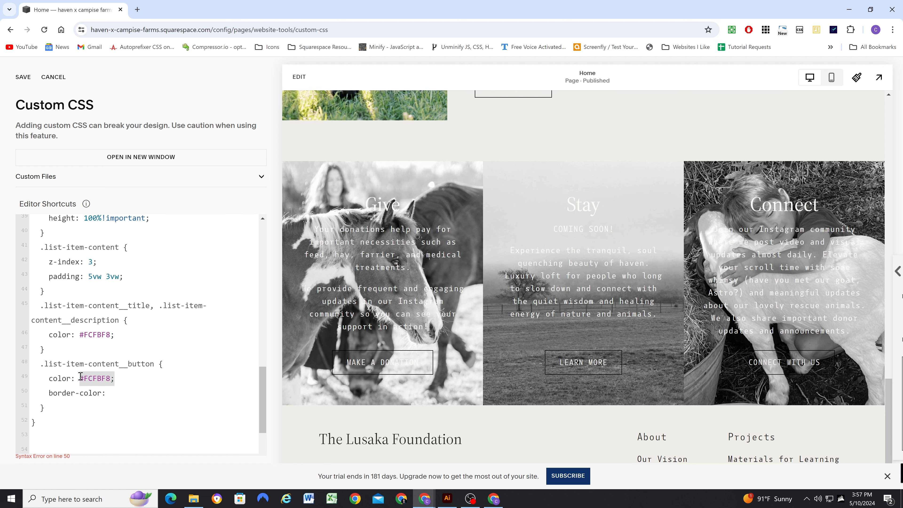
key(ctrl+c)
click(111, 395)
key(ctrl+v)
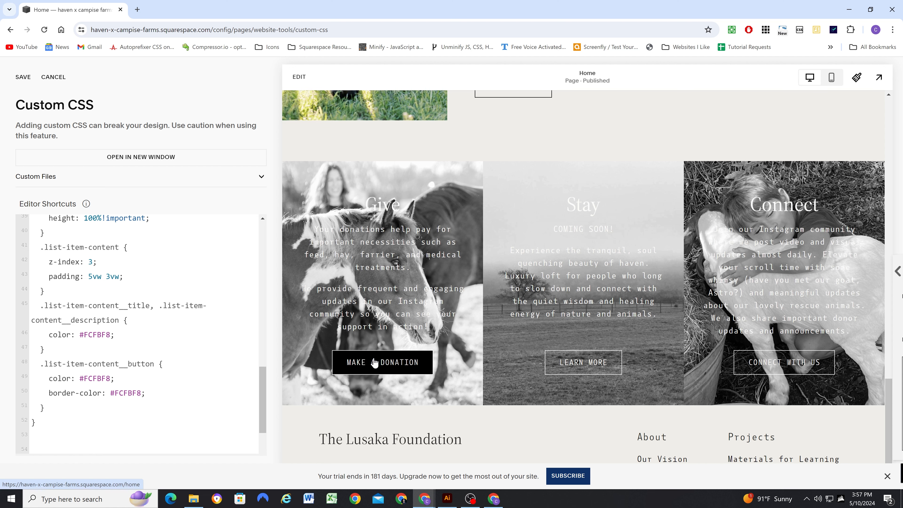
Duplicate the .list-item-content__button rule directly below itself and append :hover to the copy's selector
drag(49, 408, 27, 370)
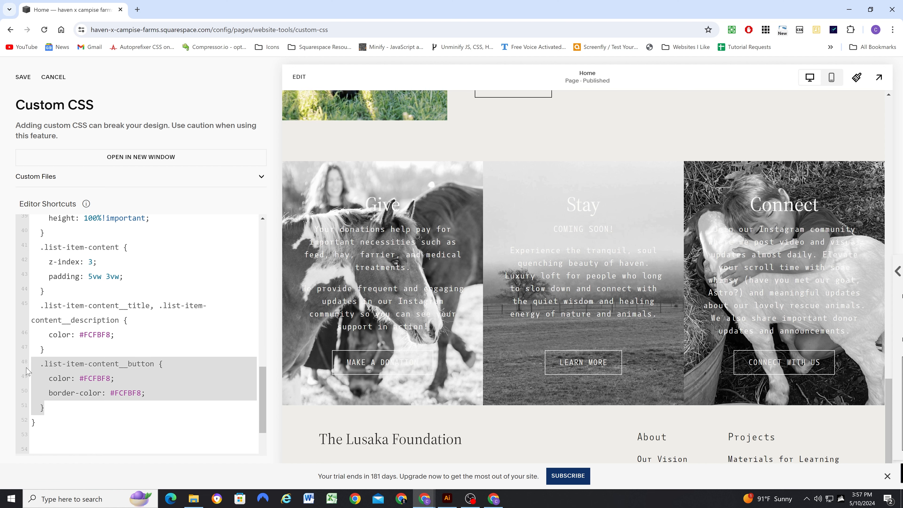
click(52, 404)
key(ctrl+v)
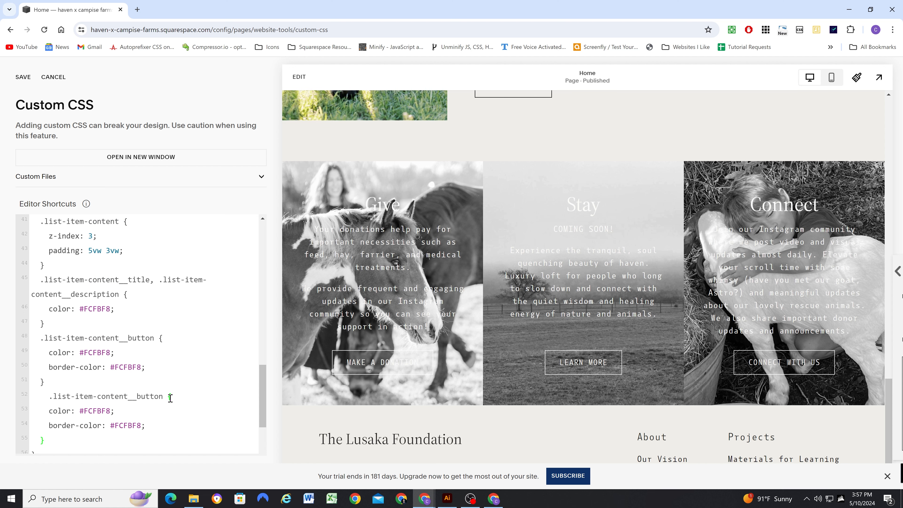
click(163, 396)
text(:hvoer)
key(BackSpace)
key(BackSpace)
key(BackSpace)
key(BackSpace)
text(over)
Change the border-color property in the .list-item-content__button:hover rule to background-color
drag(158, 427, 49, 425)
click(86, 427)
text(background)
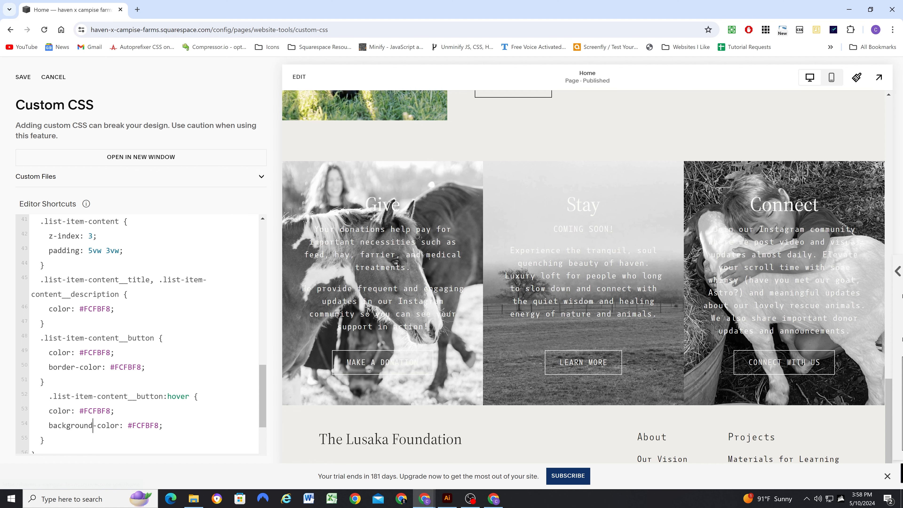
Inspect the Welcome section's Learn More button and examine the hex value of its hover background color
scroll(368, 302, up, 4)
right_click(506, 231)
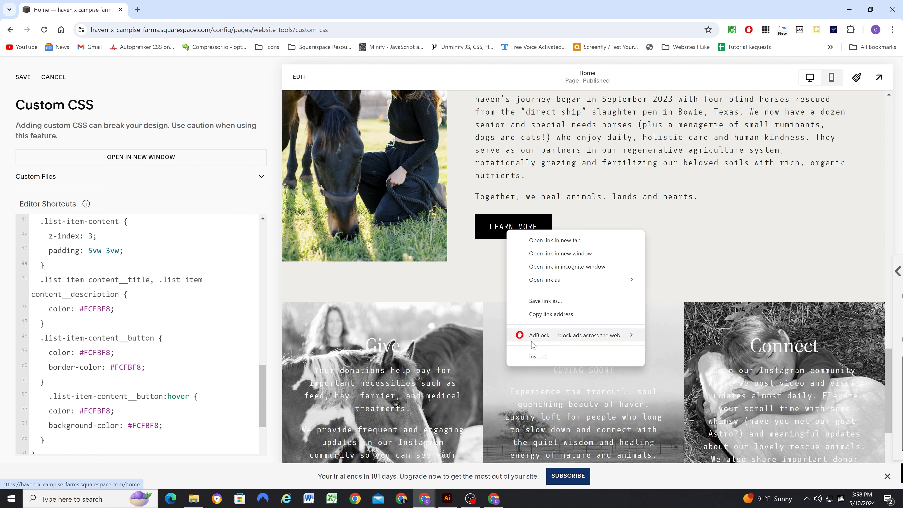
click(537, 356)
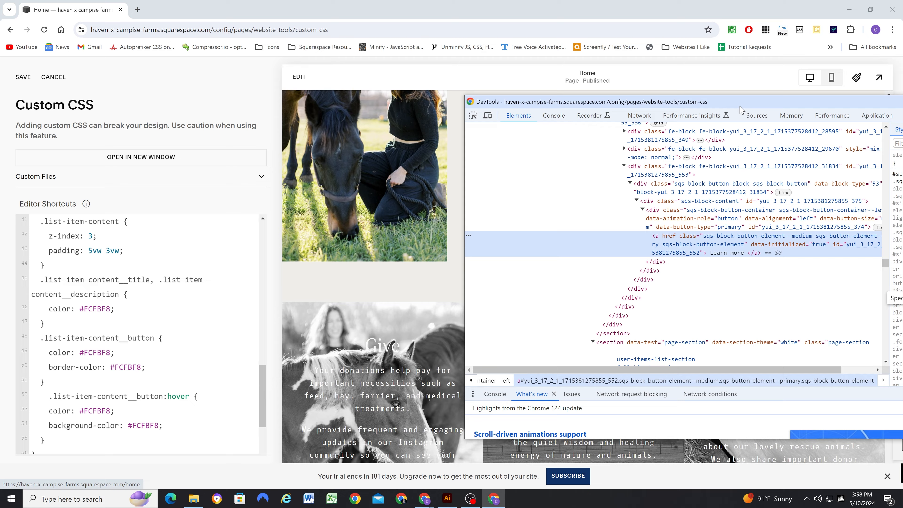
drag(739, 96, 470, 110)
scroll(706, 264, down, 6)
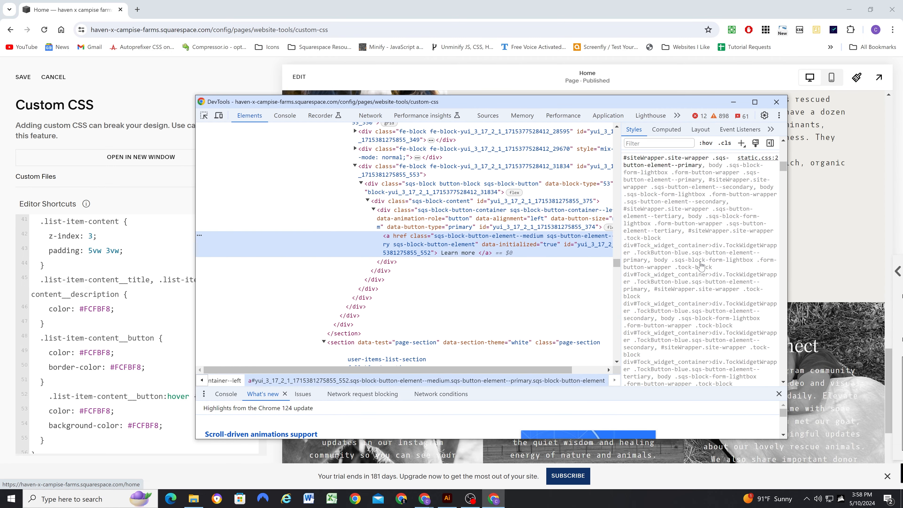
scroll(700, 265, down, 6)
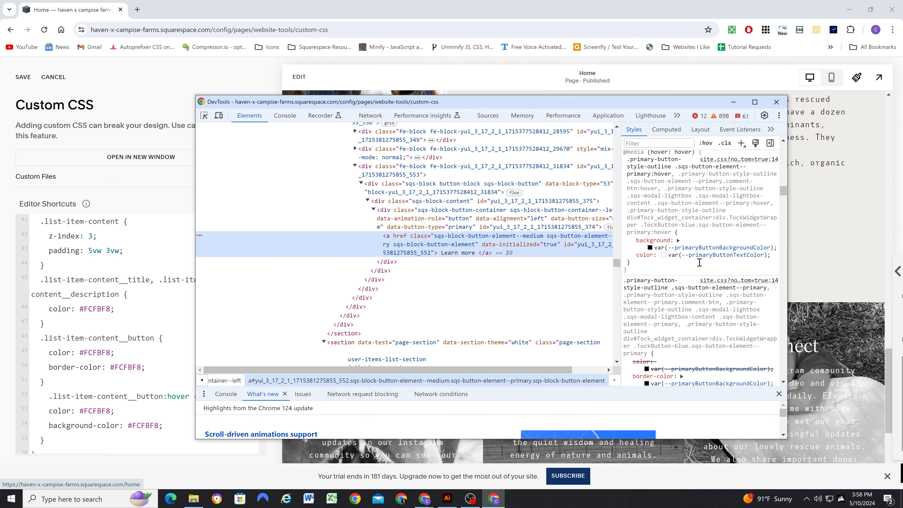
shift+click(650, 234)
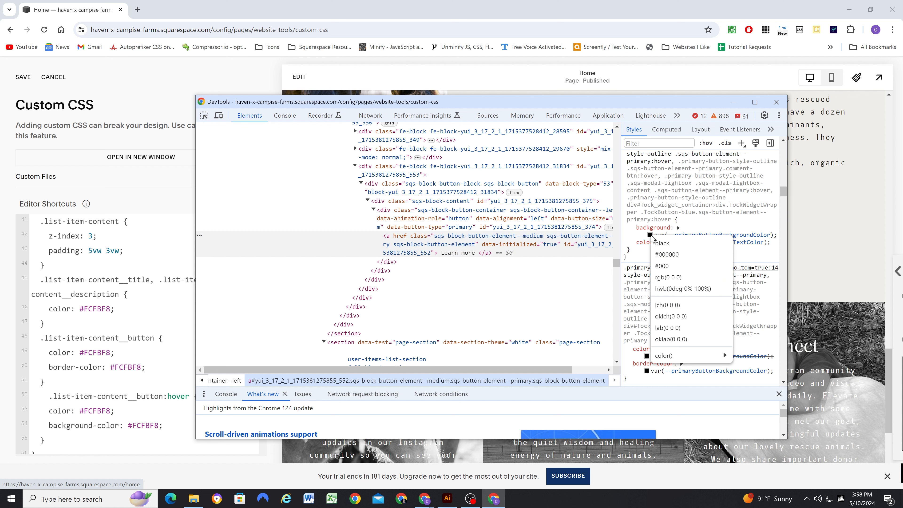
click(667, 255)
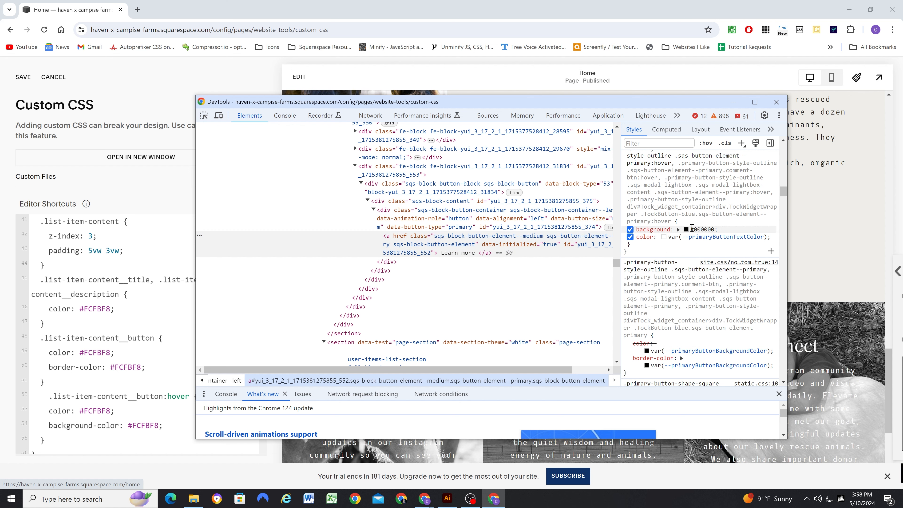
click(690, 365)
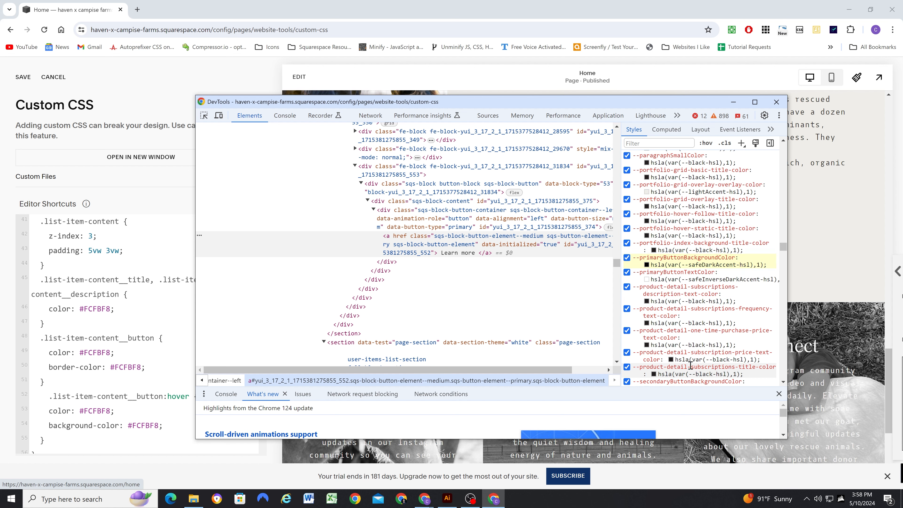
shift+click(646, 264)
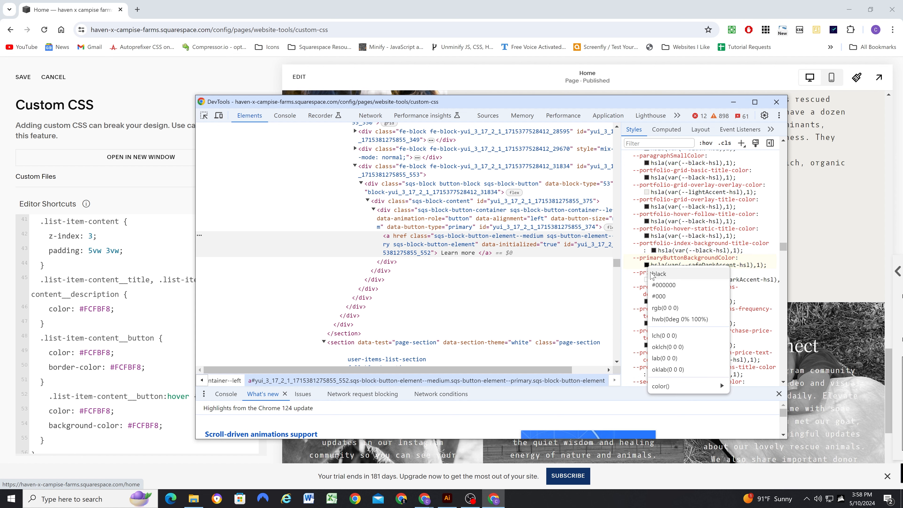
click(776, 102)
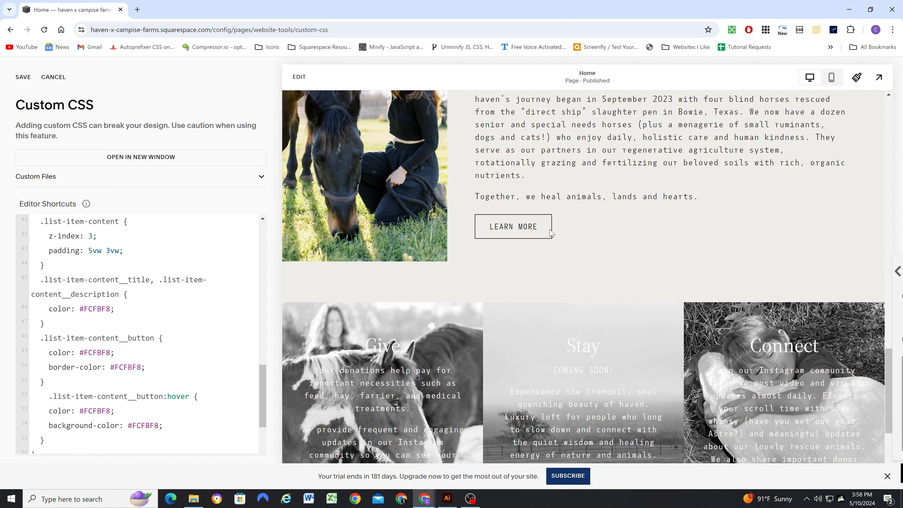
Save the custom CSS with the new button and button hover rules
scroll(523, 234, up, 5)
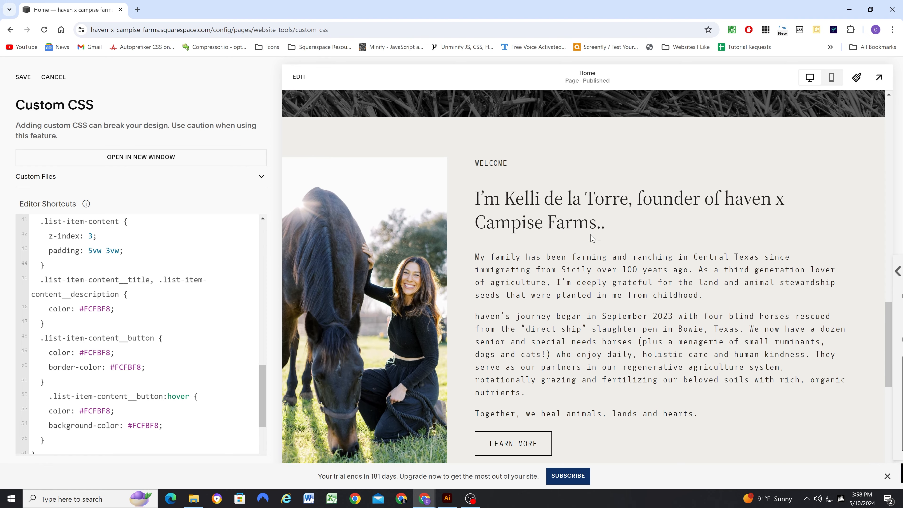
click(22, 77)
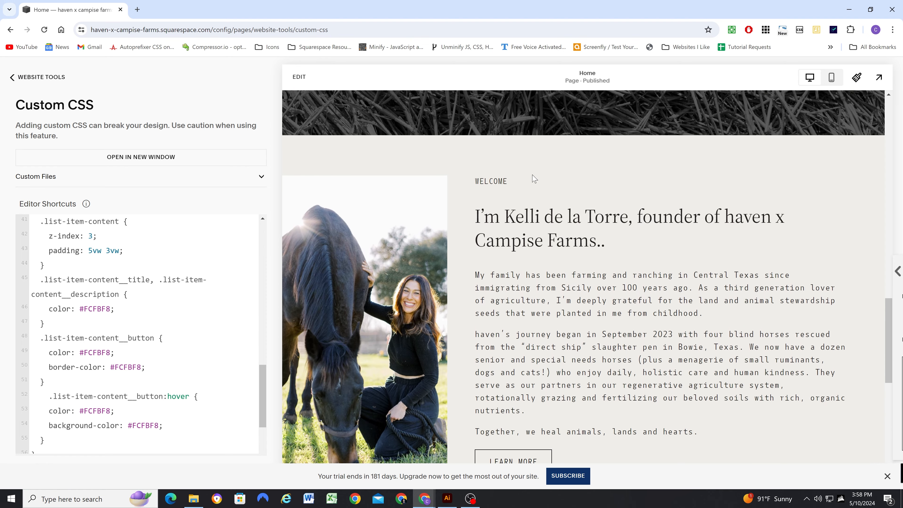
scroll(613, 280, down, 1)
scroll(614, 280, down, 2)
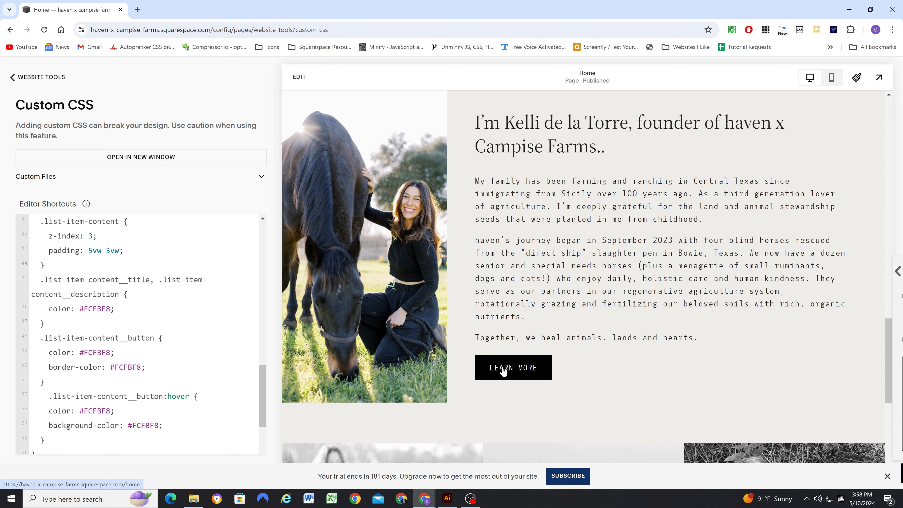
Set the Primary Button Background of the Light 1 color theme in the site styles to the palette's darkest color
click(857, 78)
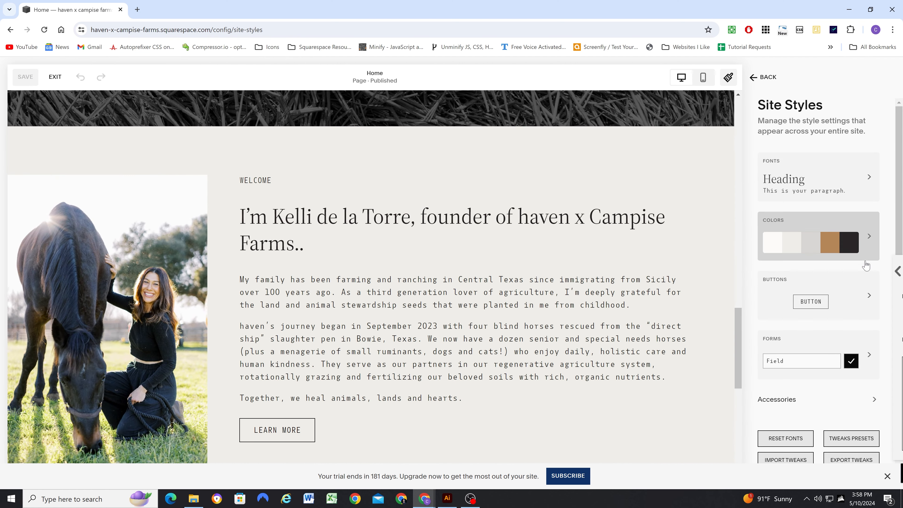
click(819, 243)
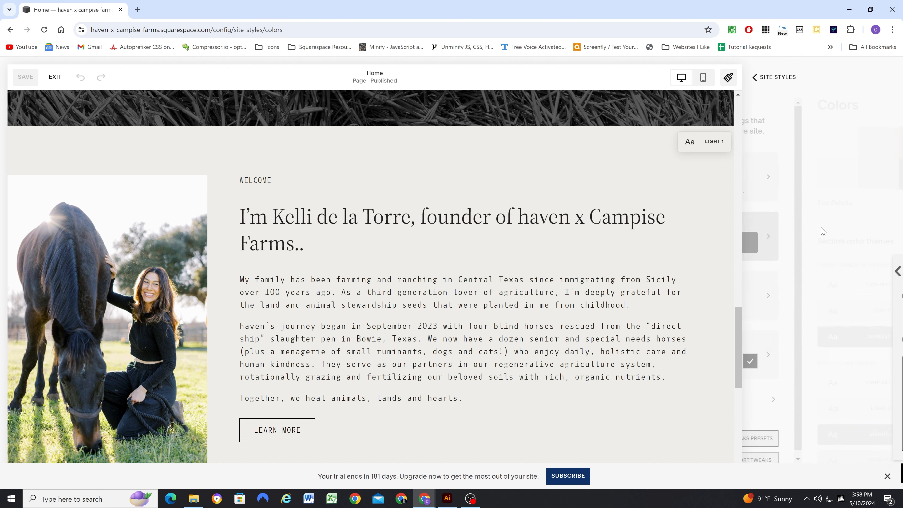
click(846, 315)
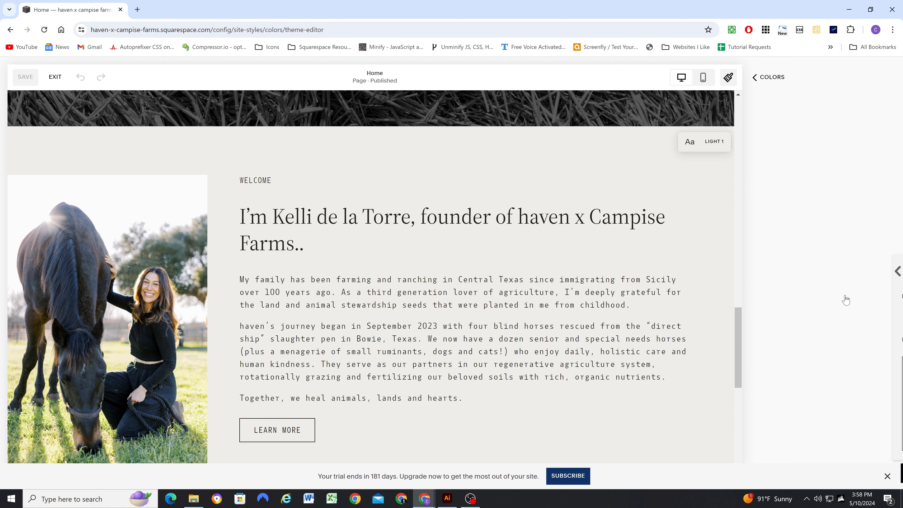
scroll(857, 316, down, 5)
scroll(857, 317, down, 10)
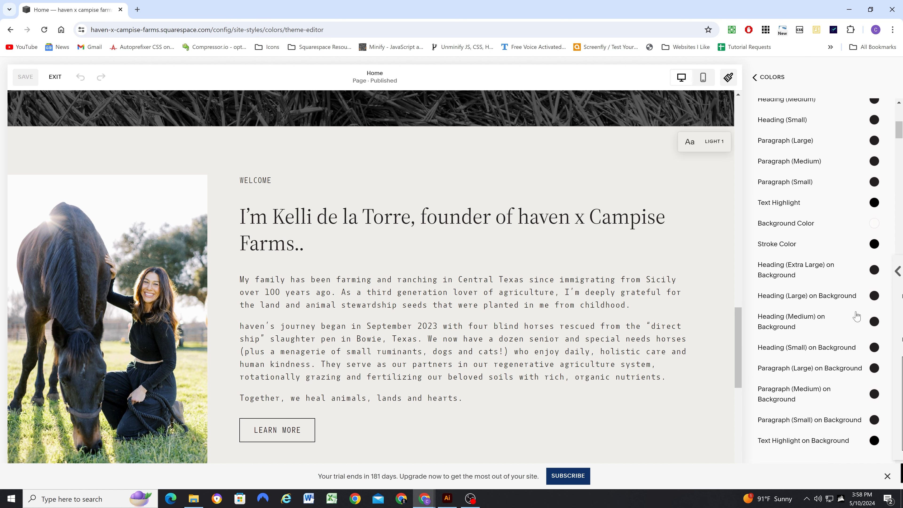
scroll(856, 315, down, 2)
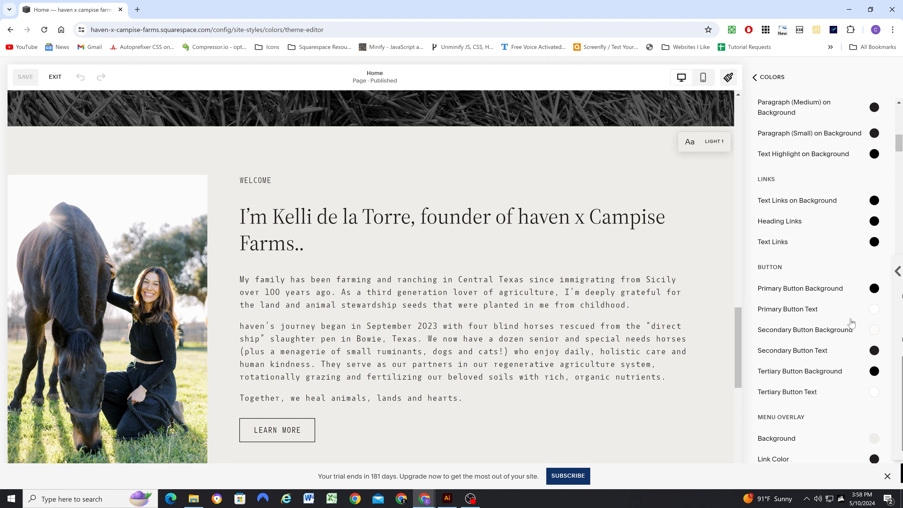
click(873, 289)
click(882, 269)
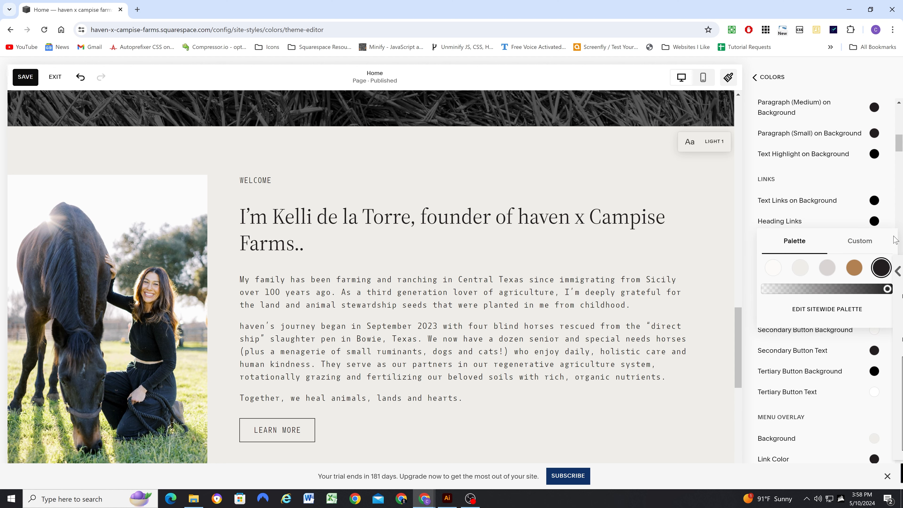
Set the theme's Tertiary Button Background to the palette's darkest color
scroll(896, 249, down, 5)
scroll(886, 308, down, 3)
scroll(861, 257, up, 8)
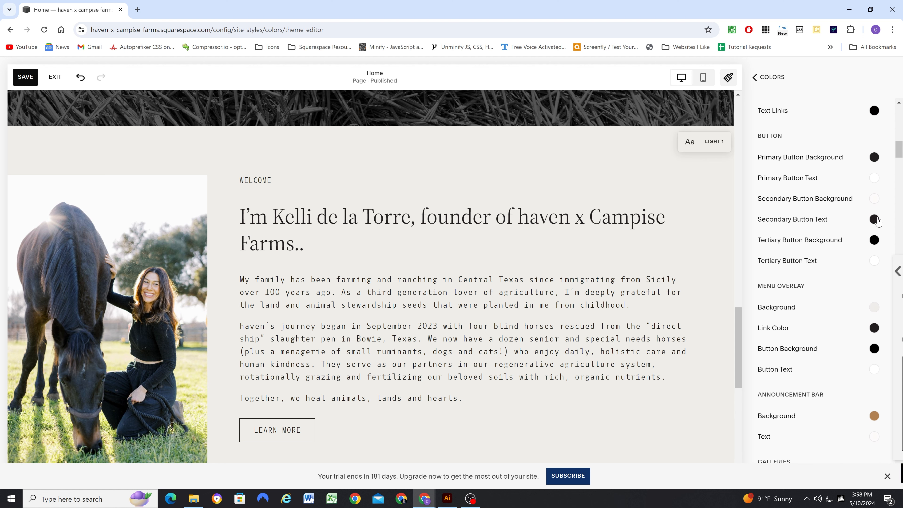
click(873, 244)
click(881, 219)
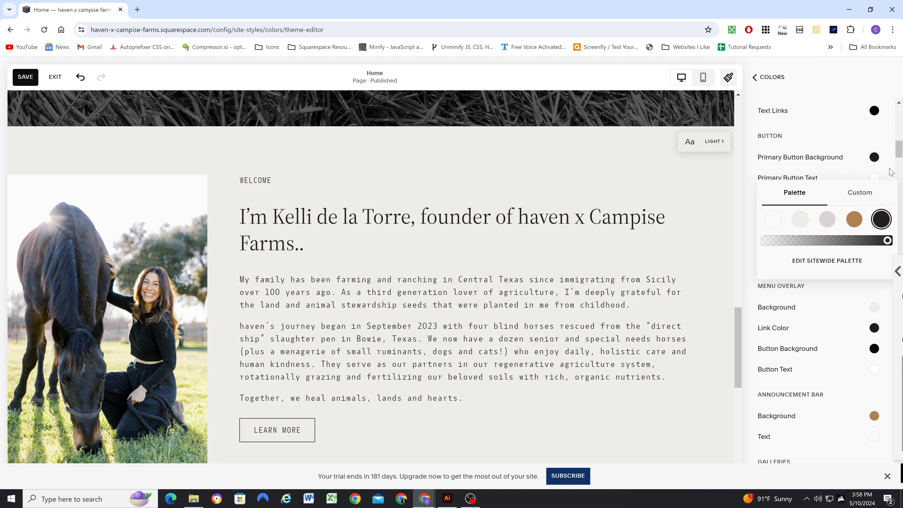
scroll(892, 178, up, 2)
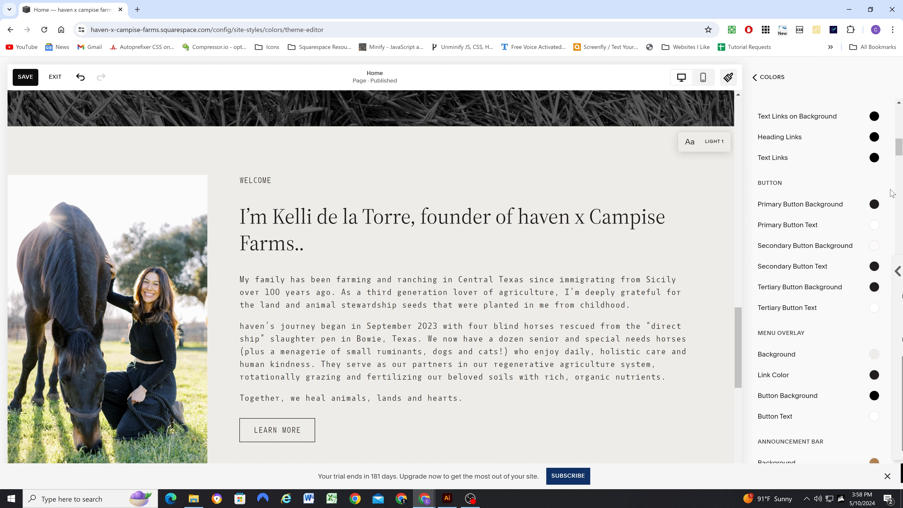
Review the Welcome and Give, Stay and Connect sections in the preview, save the color theme changes and exit the site styles
scroll(557, 298, down, 10)
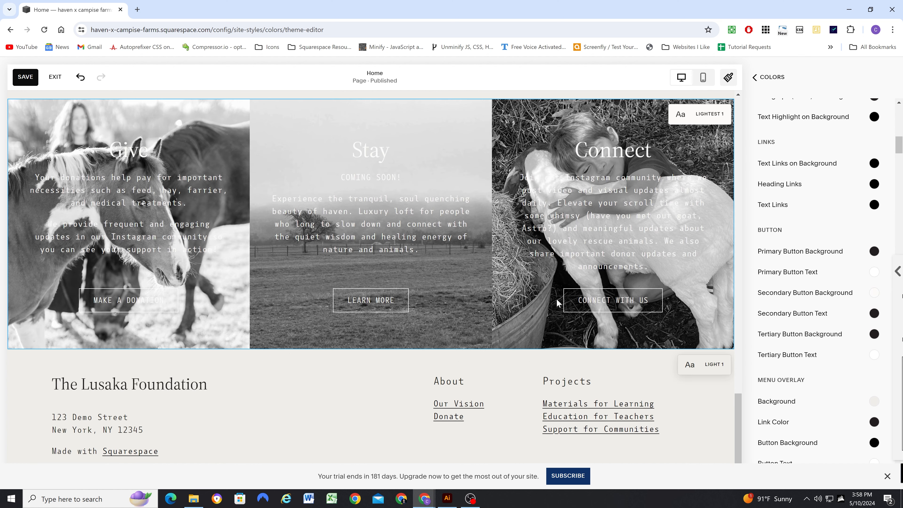
scroll(557, 298, up, 2)
scroll(498, 277, up, 4)
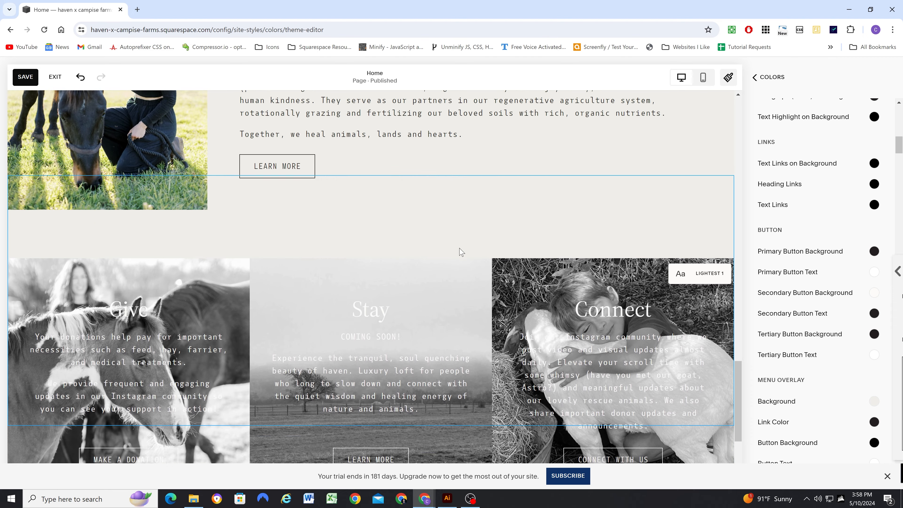
scroll(432, 246, down, 5)
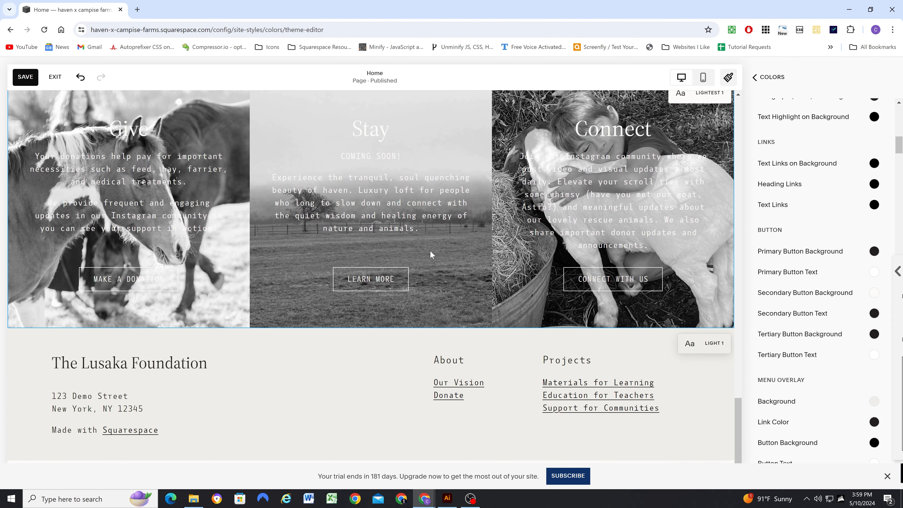
scroll(159, 185, up, 5)
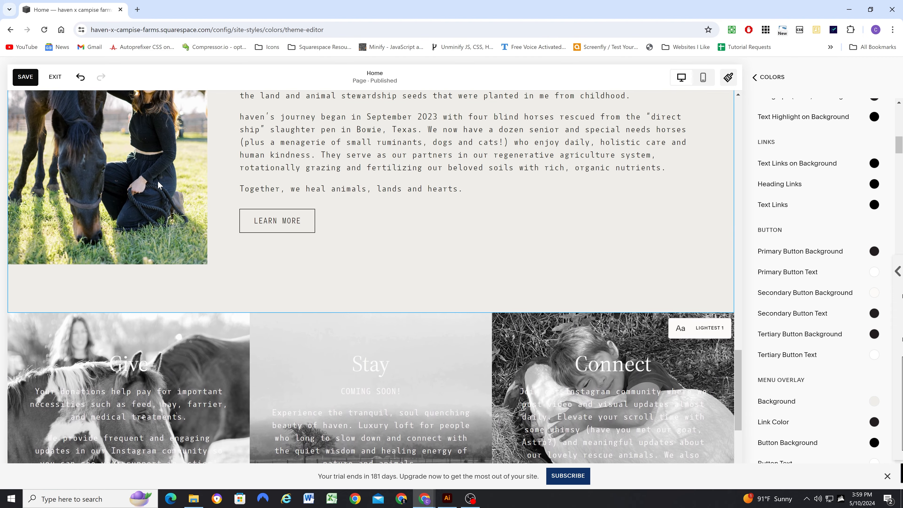
click(32, 78)
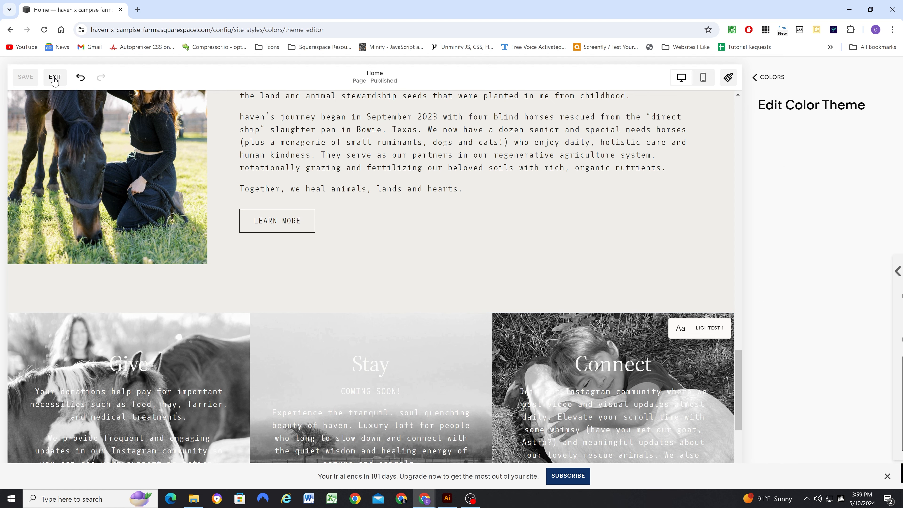
click(55, 78)
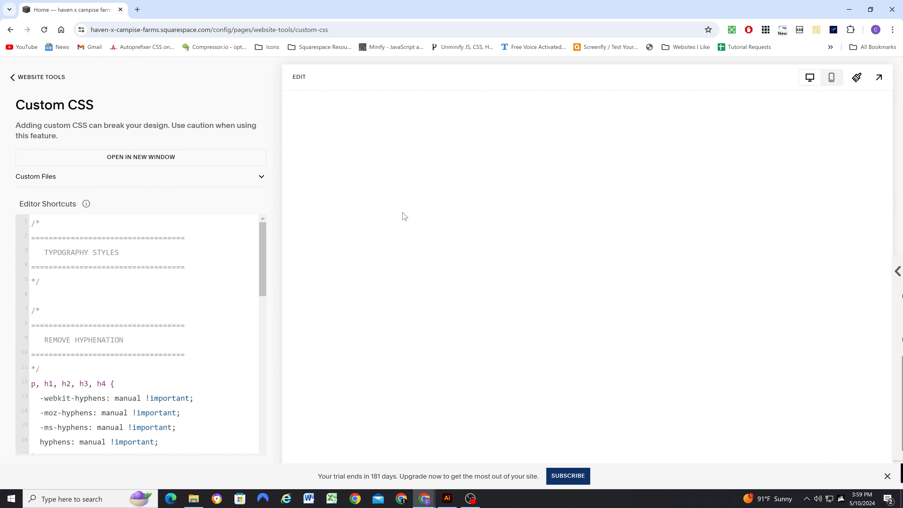
Inspect the Welcome section's Learn More button and convert its primary button color variable to a hex value for reuse
scroll(403, 263, down, 15)
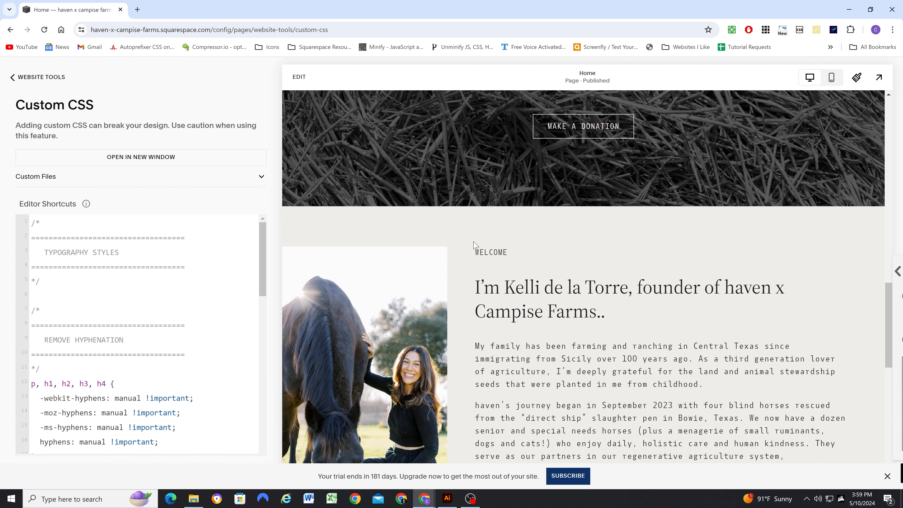
scroll(474, 245, down, 6)
right_click(509, 266)
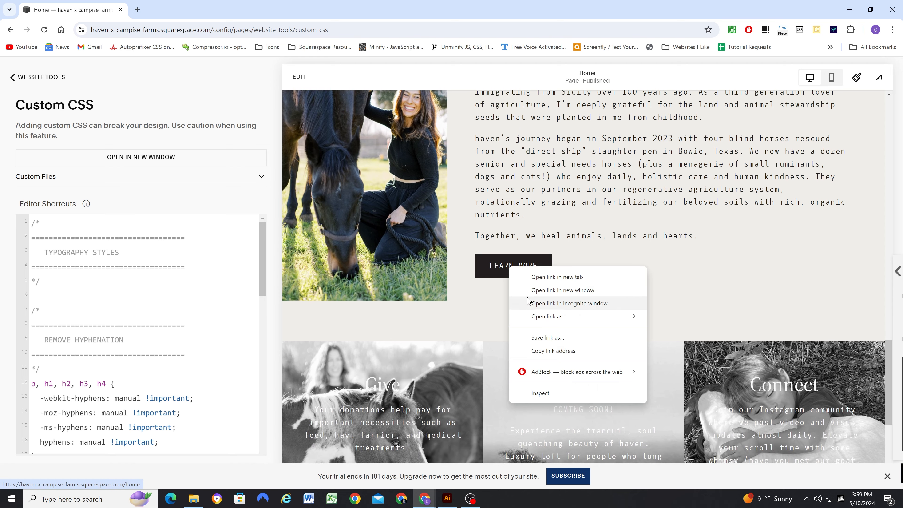
click(540, 393)
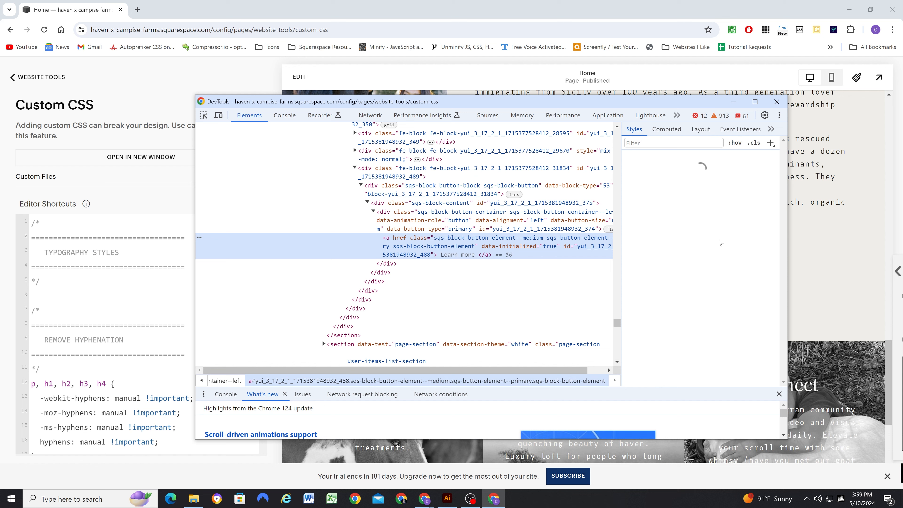
scroll(673, 242, down, 5)
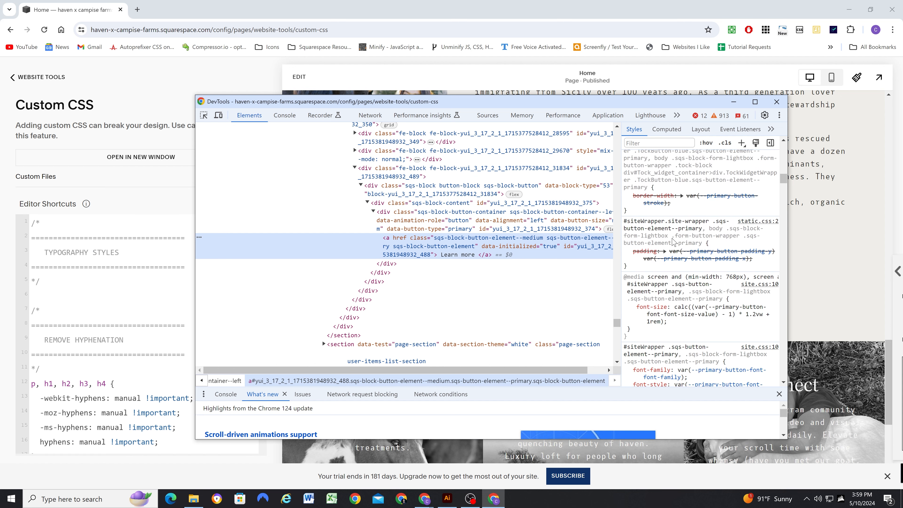
scroll(673, 242, down, 5)
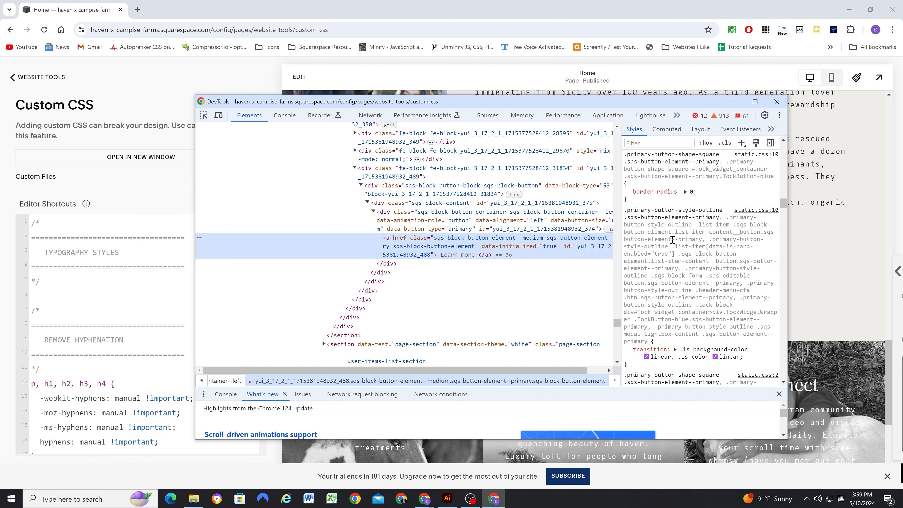
scroll(673, 240, down, 8)
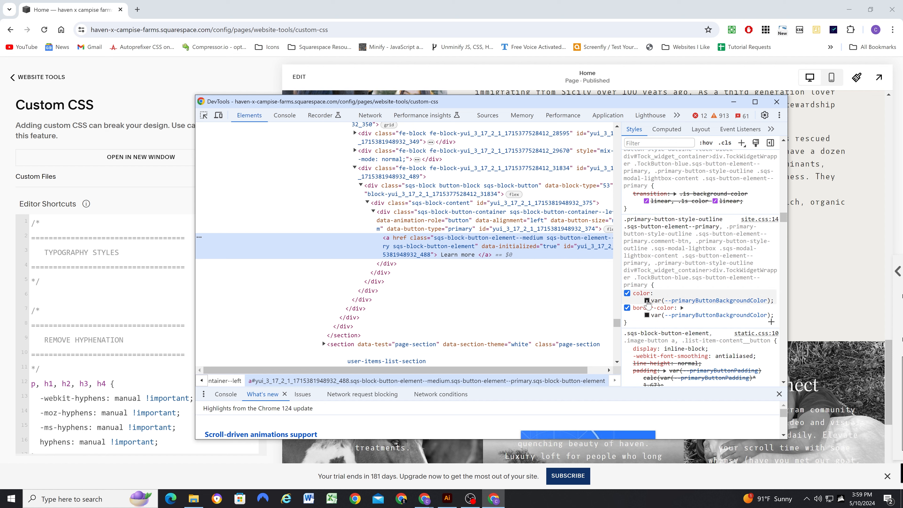
right_click(647, 301)
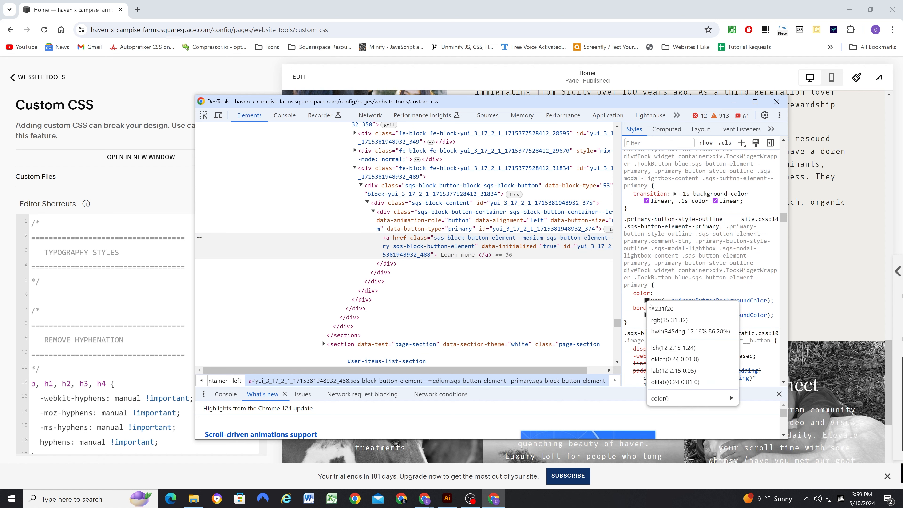
click(657, 310)
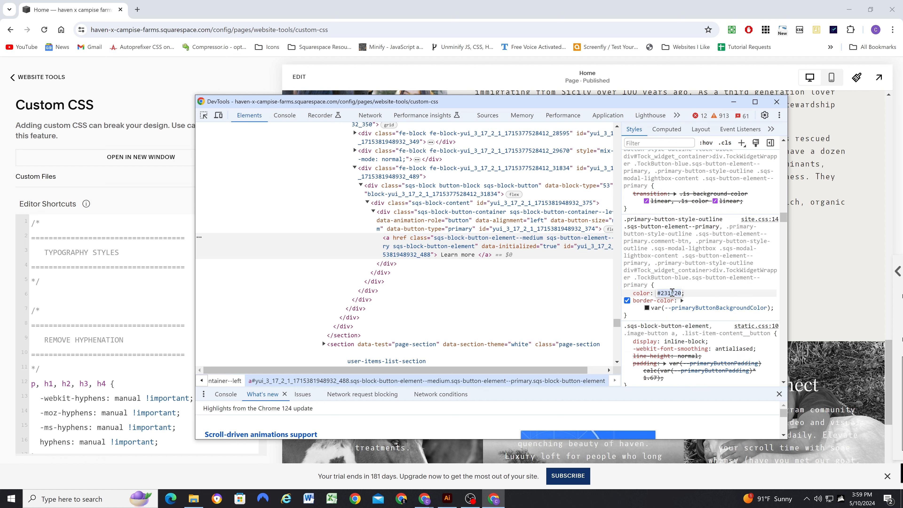
click(734, 103)
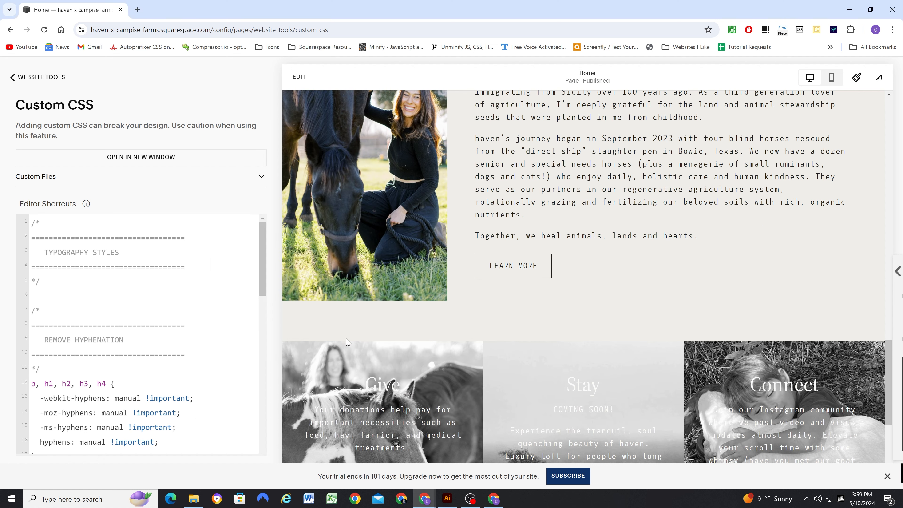
Set the color property in the .list-item-content__button:hover rule to #231f20
scroll(135, 356, down, 3)
scroll(149, 343, up, 2)
scroll(147, 342, down, 8)
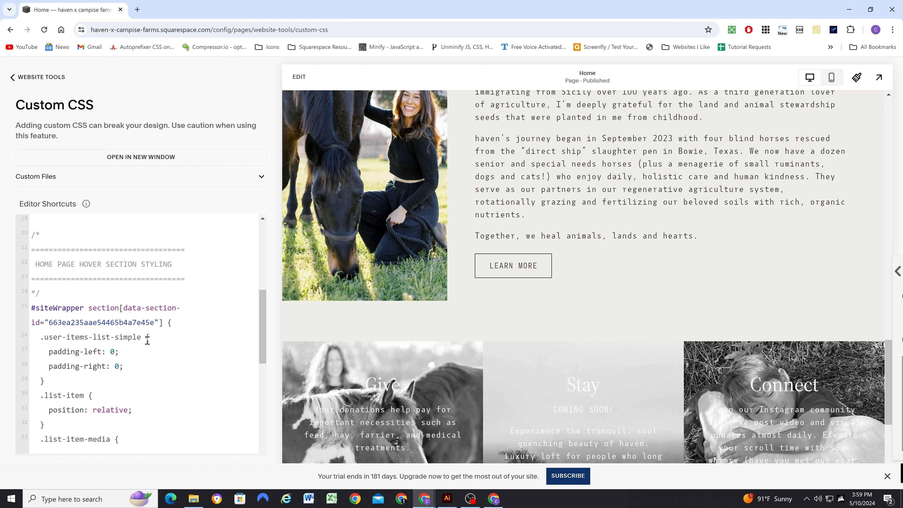
scroll(147, 341, down, 8)
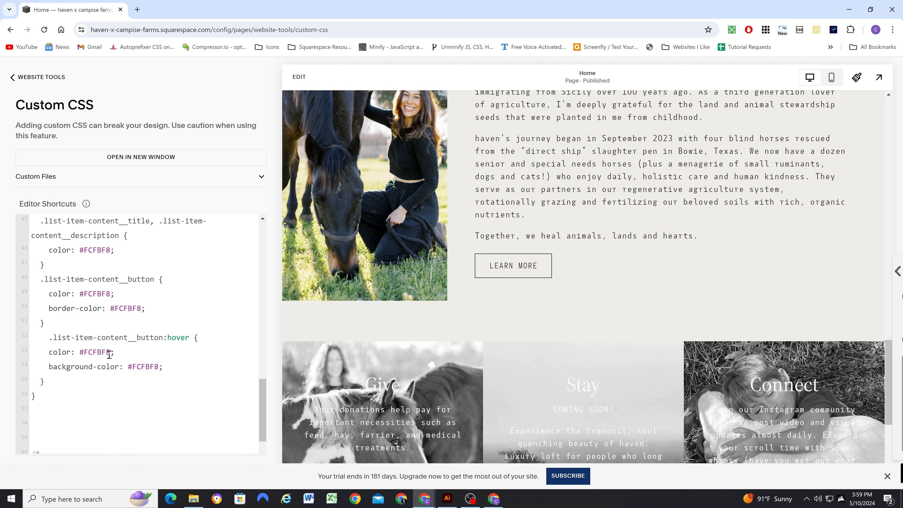
drag(113, 354, 79, 353)
text(#231f20)
Set the background-color in the .list-item-content__button:hover rule to #231f20 and check the hover state of the Give section's button
drag(161, 367, 127, 367)
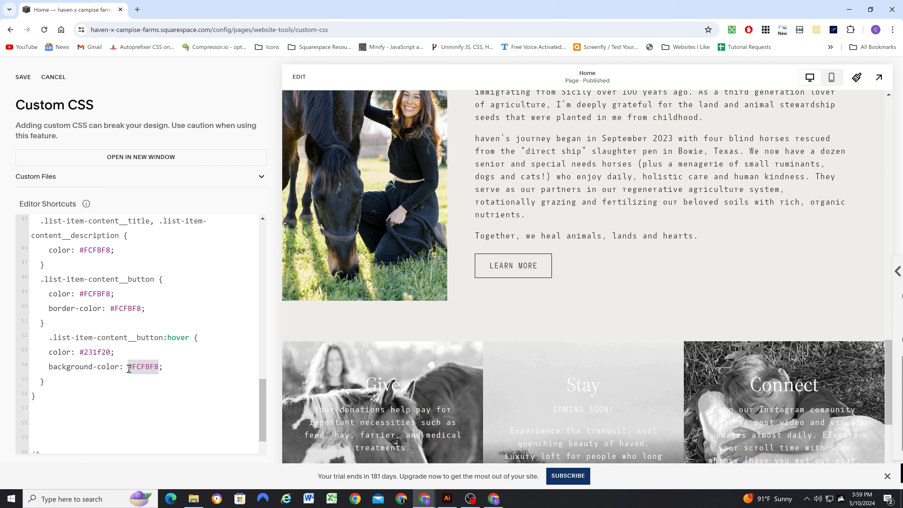
text(#231f20)
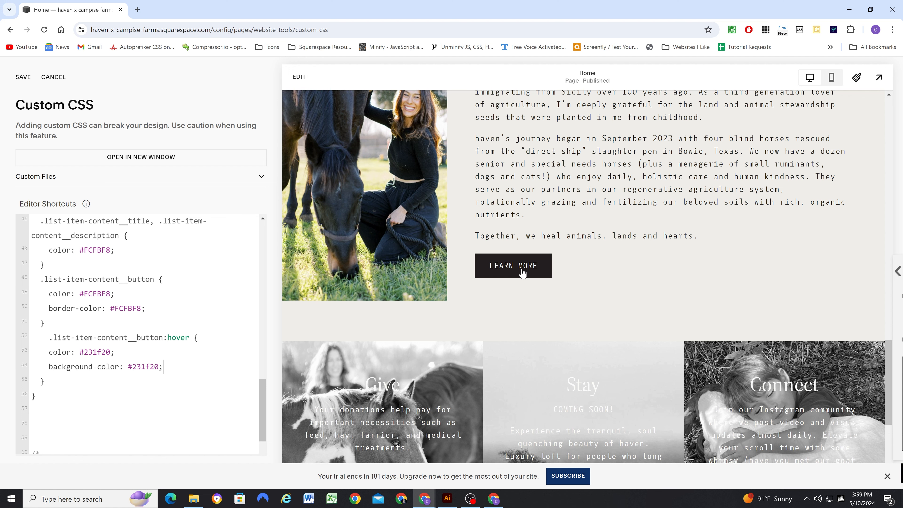
scroll(471, 314, down, 6)
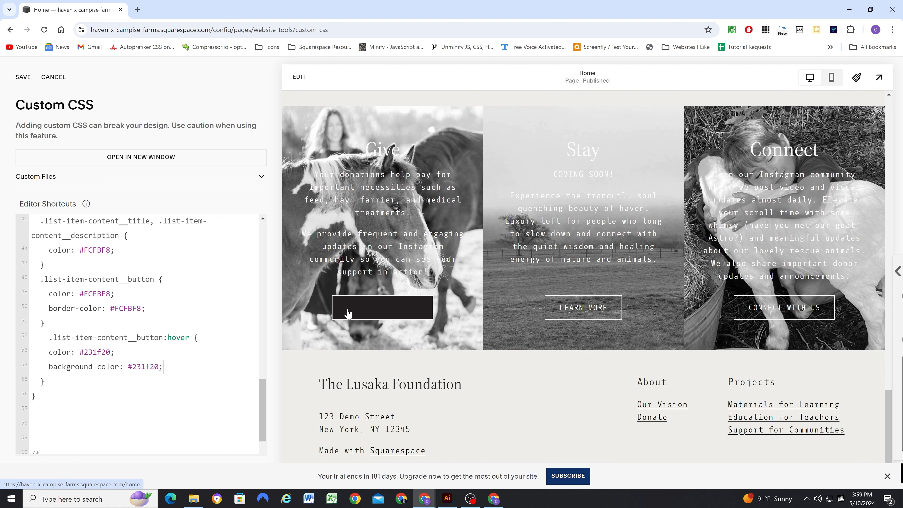
Replace the background-color property name in the .list-item-content__button:hover rule with border-color
drag(172, 367, 23, 368)
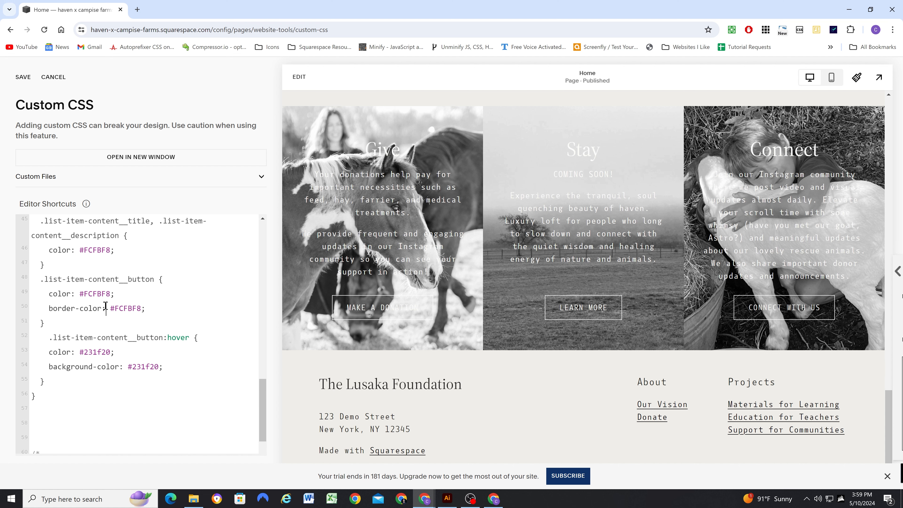
drag(106, 308, 49, 307)
key(ctrl+c)
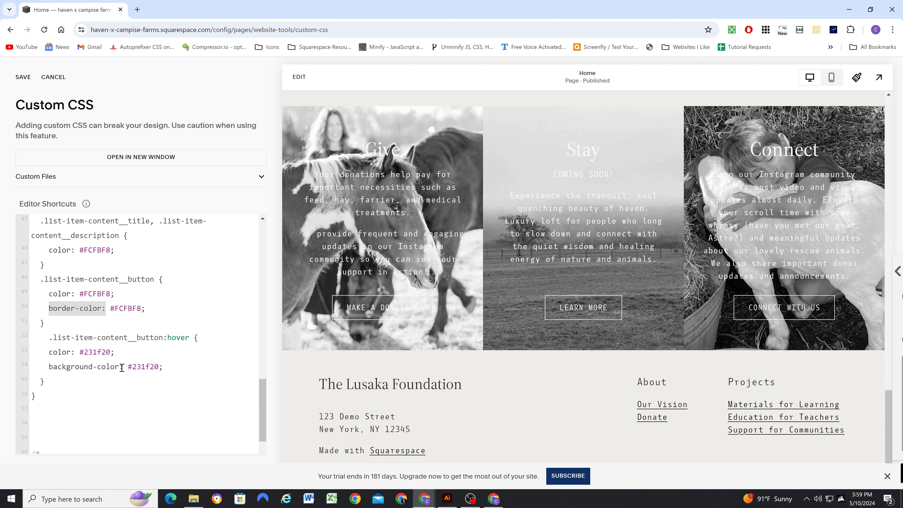
drag(122, 368, 44, 367)
key(ctrl+v)
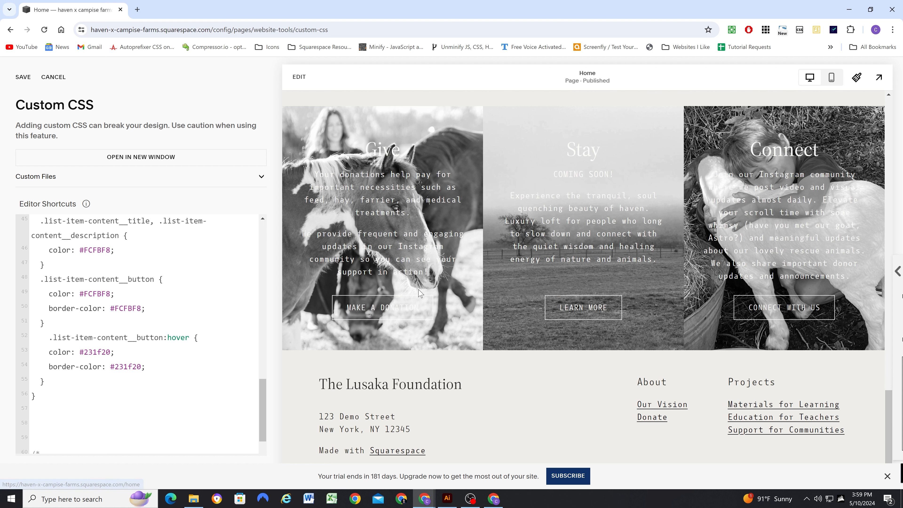
Comment out the border-color line in the .list-item-content__button:hover rule and check the button's hover state in the preview
drag(146, 308, 113, 311)
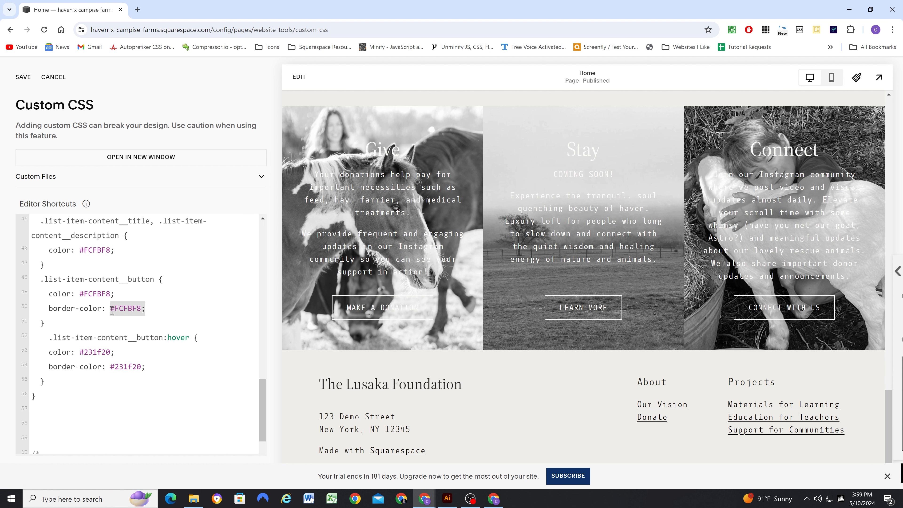
click(45, 367)
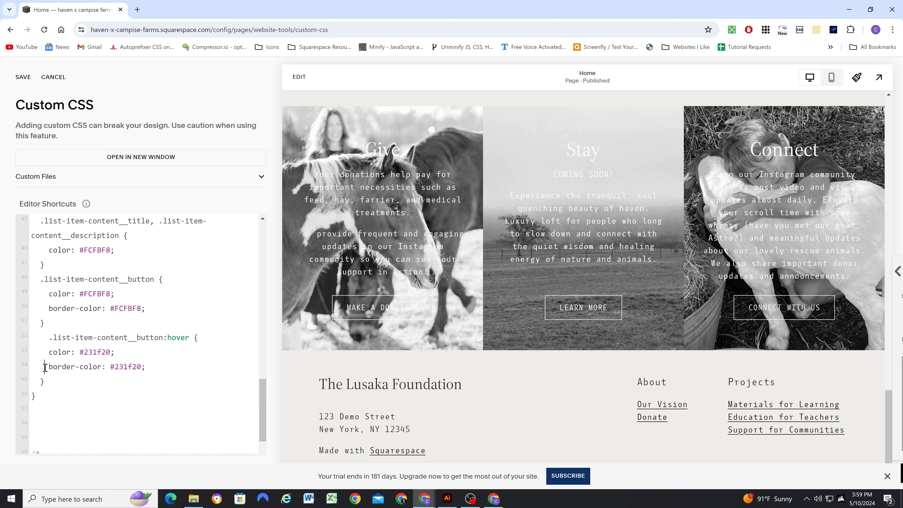
key(ctrl+slash)
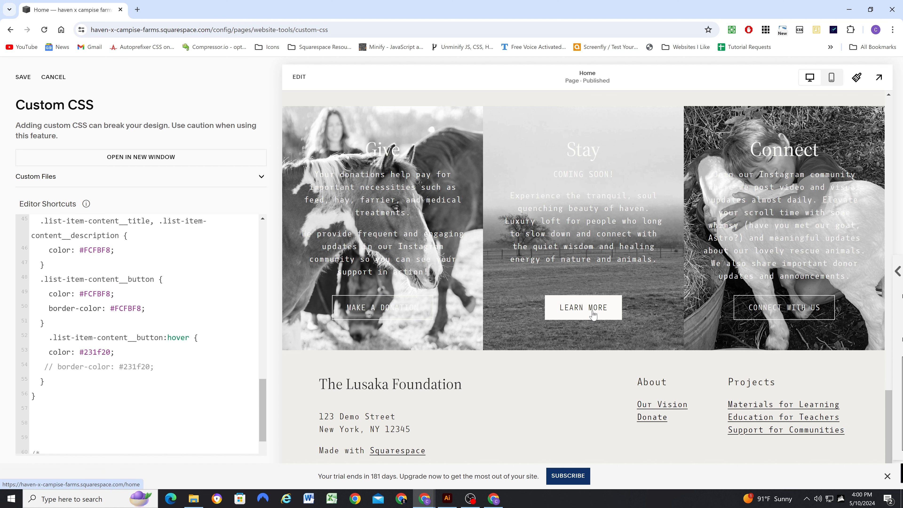
Delete the commented-out border-color line from the .list-item-content__button:hover rule and save the CSS
drag(159, 367, 18, 370)
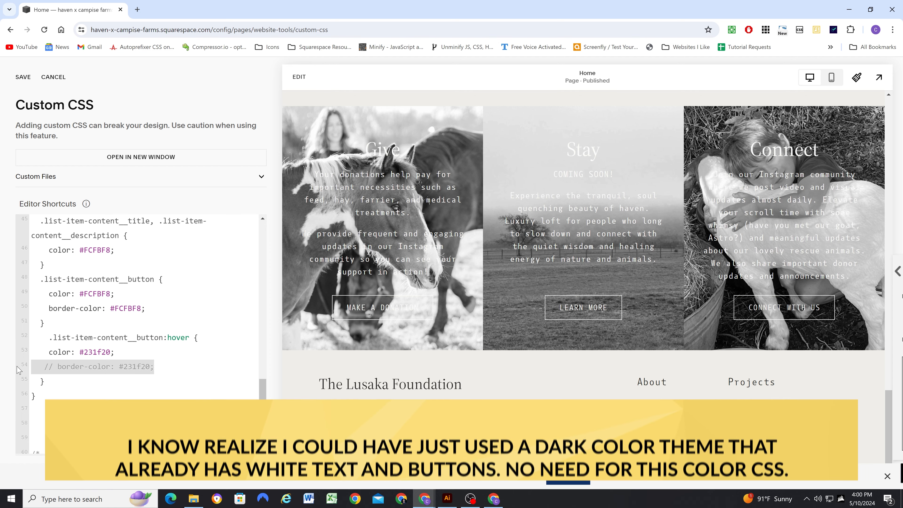
key(BackSpace)
key(BackSpace)
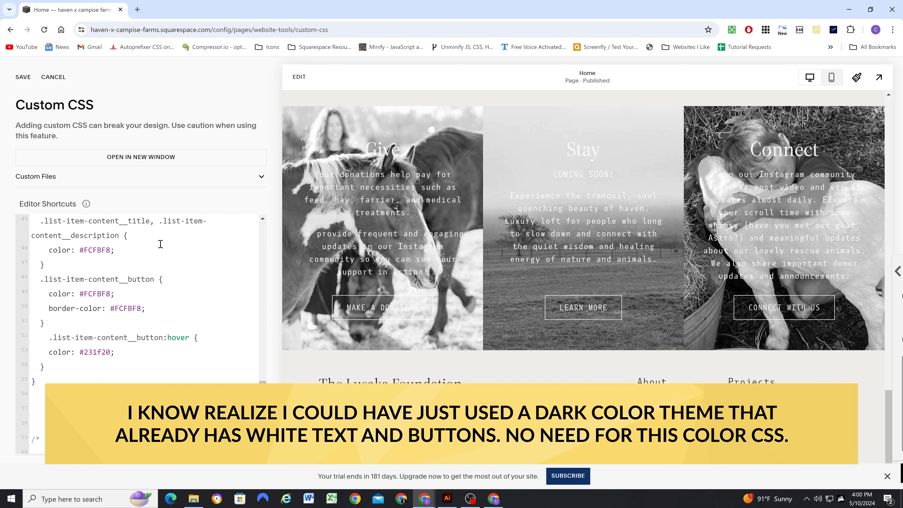
click(19, 77)
scroll(175, 306, up, 1)
scroll(419, 227, up, 2)
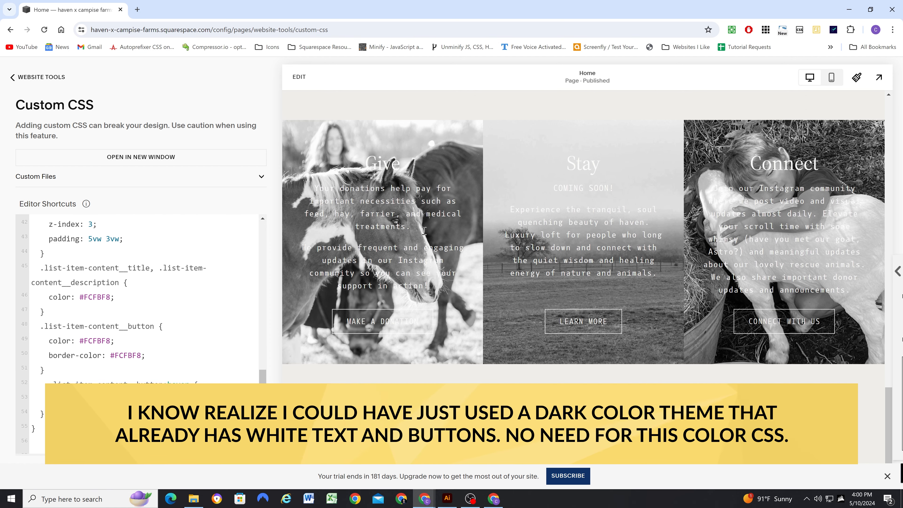
scroll(438, 199, down, 1)
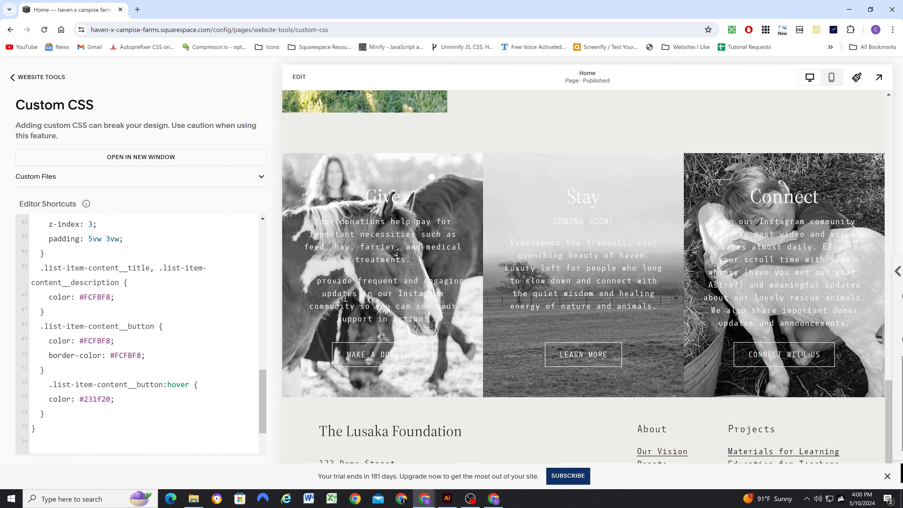
Duplicate the .list-item-media rule directly below itself and change the copy's selector to .list-item-media:before
scroll(142, 324, up, 4)
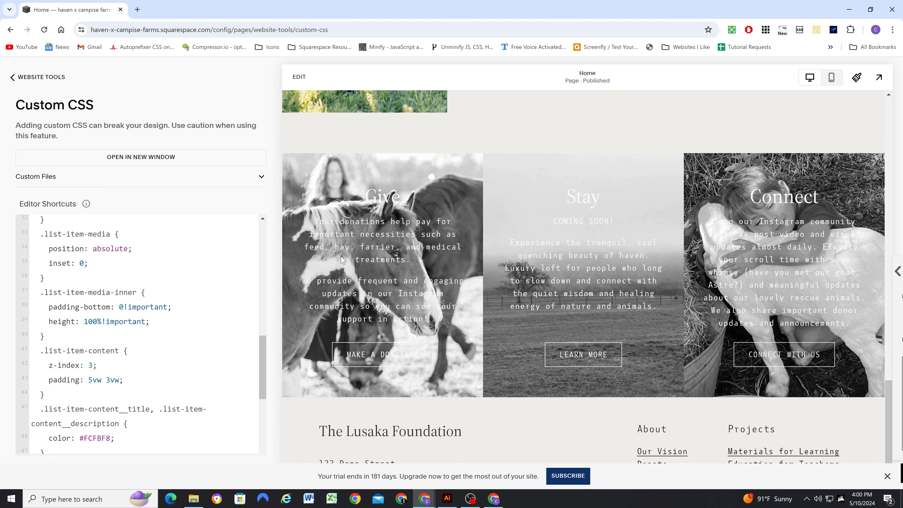
scroll(342, 259, up, 1)
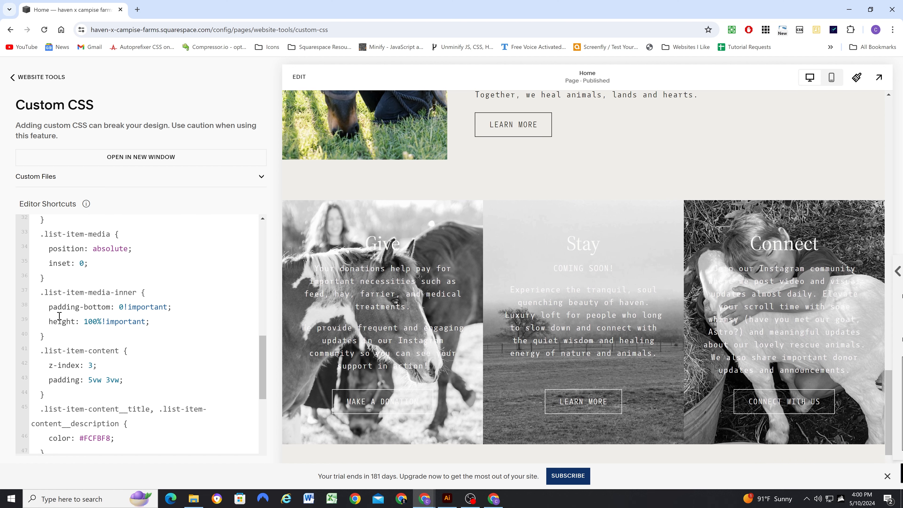
scroll(59, 315, up, 1)
drag(56, 323, 33, 284)
key(ctrl+c)
click(57, 329)
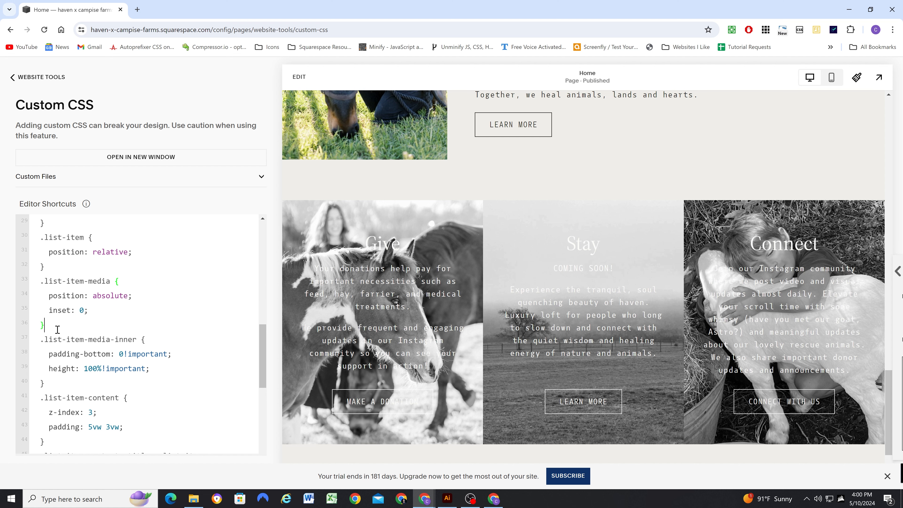
key(Return)
key(ctrl+v)
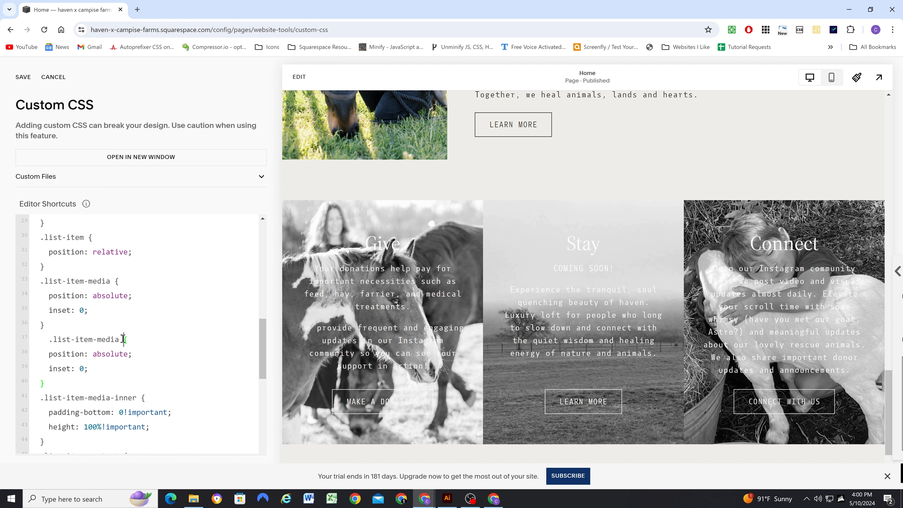
text(:before)
Add content: ''; as the first declaration of the .list-item-media:before rule and tidy its indentation
key(Return)
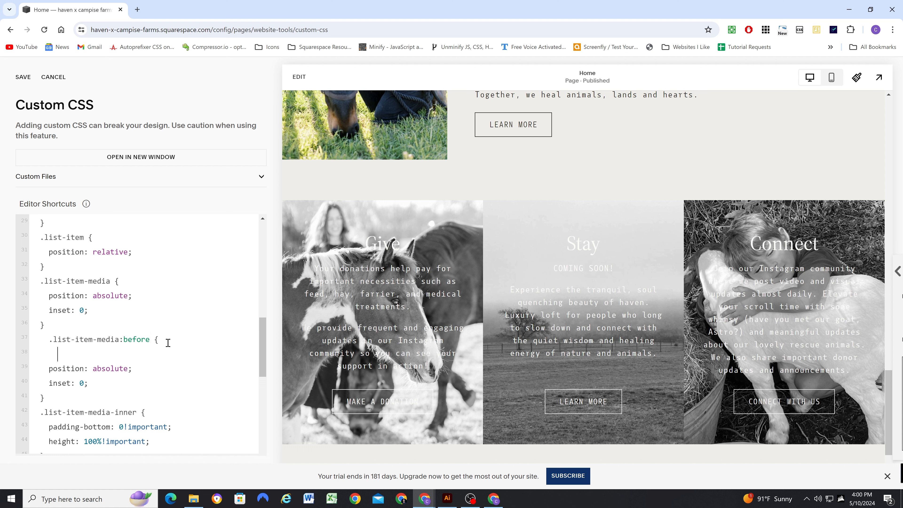
text(content: '';)
key(Return)
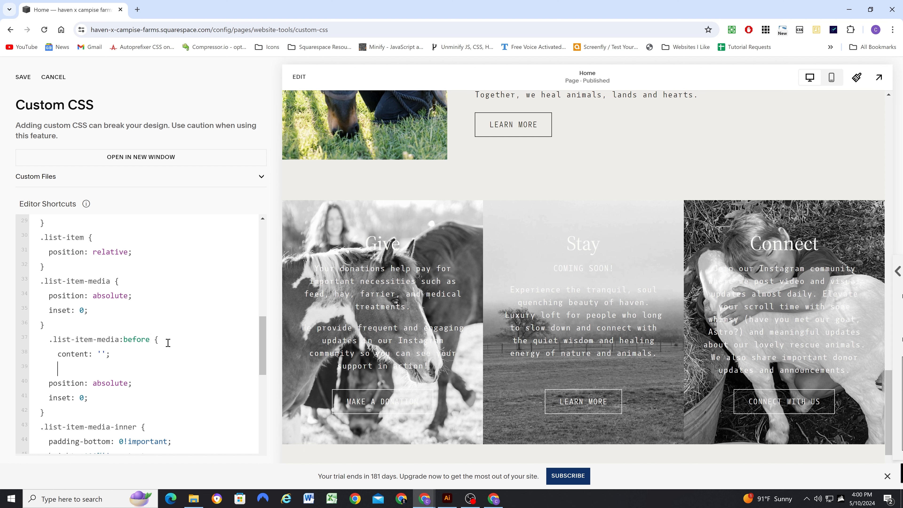
click(59, 356)
key(BackSpace)
click(70, 369)
key(BackSpace)
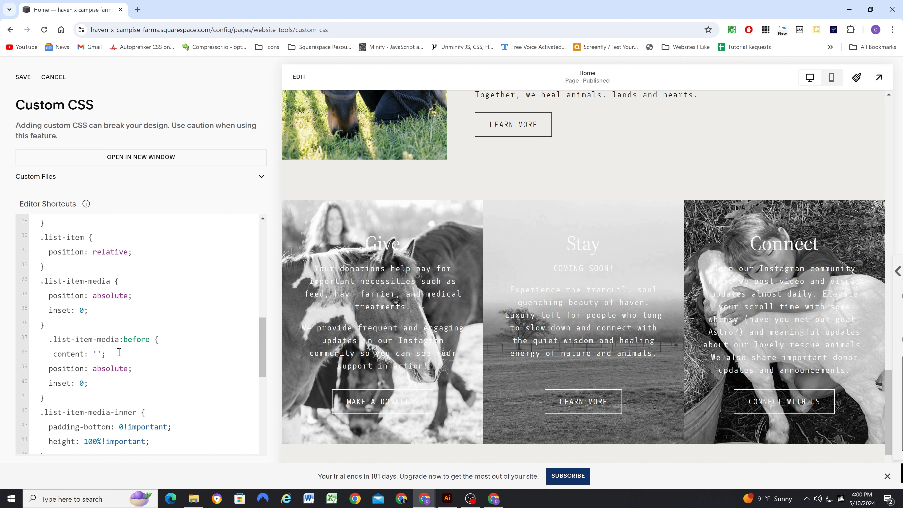
Add background: #000; below content in the .list-item-media:before rule and align the indentation of its position and inset lines
key(Return)
text(background: #000;)
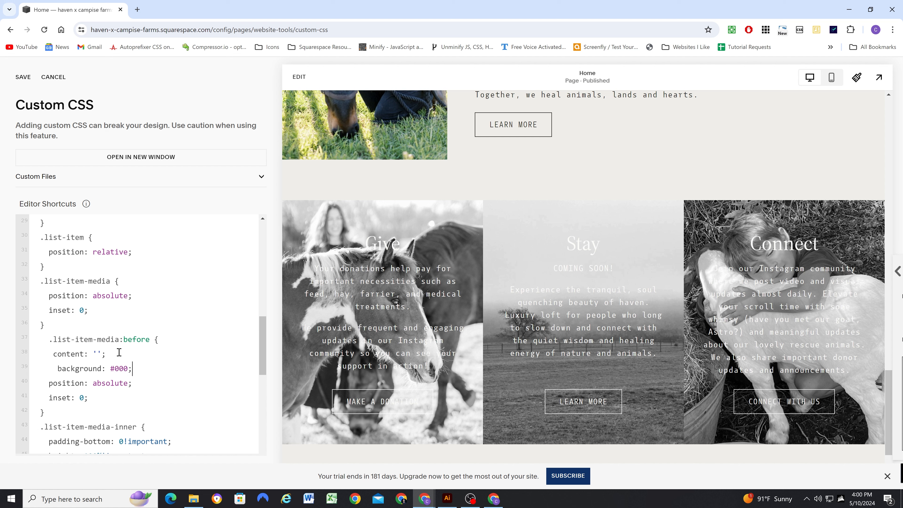
key(BackSpace)
click(48, 383)
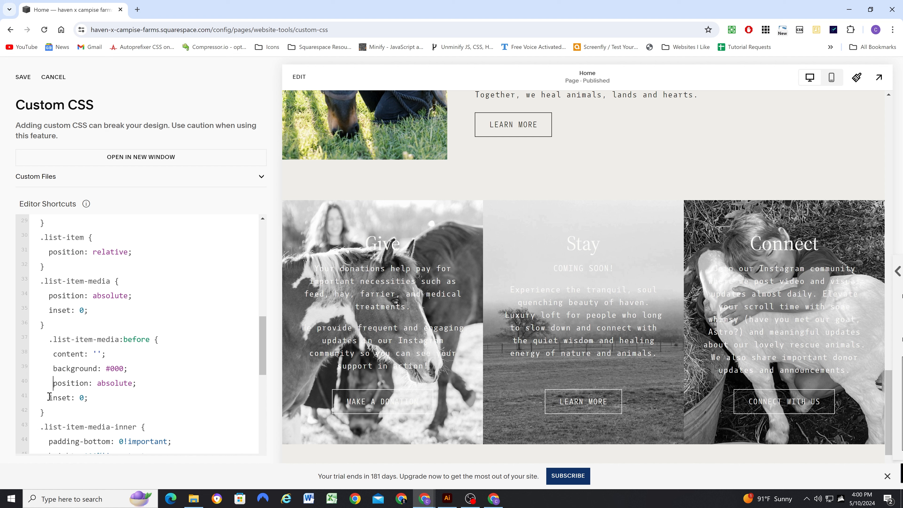
click(49, 398)
Add z-index: 2; to the .list-item-media:before rule and z-index: 1; to the .list-item-media rule, and save the CSS
click(104, 399)
key(Return)
text(z-index:)
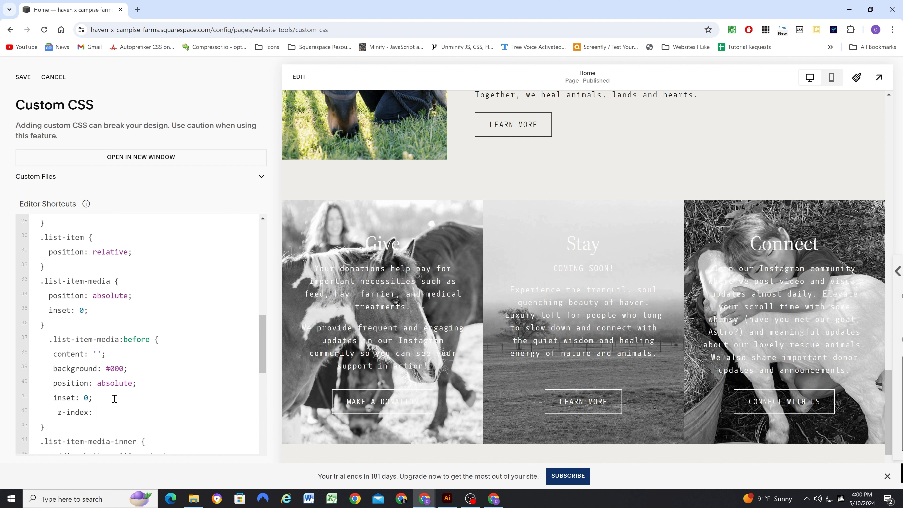
click(109, 309)
key(Return)
text(z-)
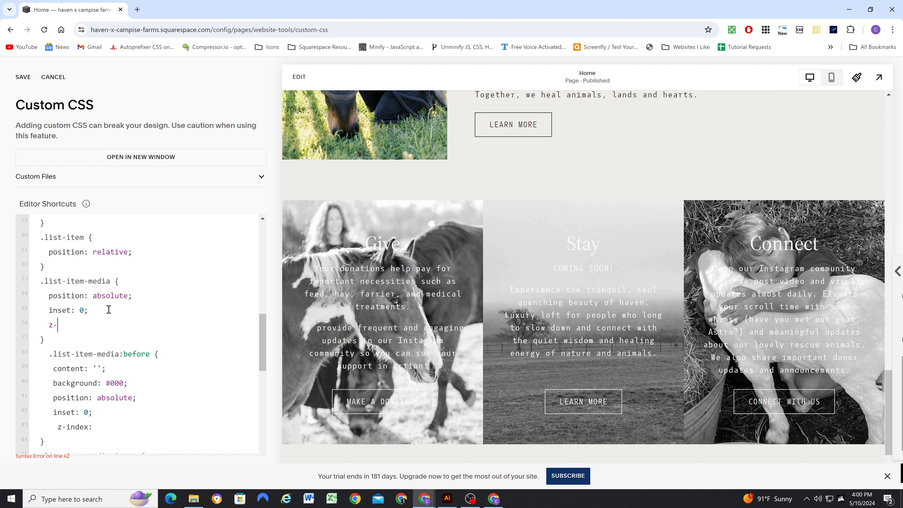
text(index: 2;)
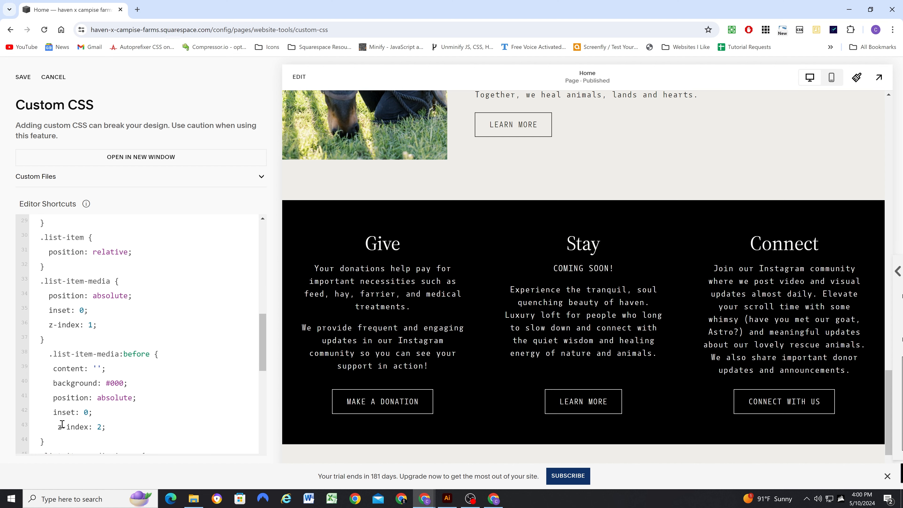
key(BackSpace)
click(23, 77)
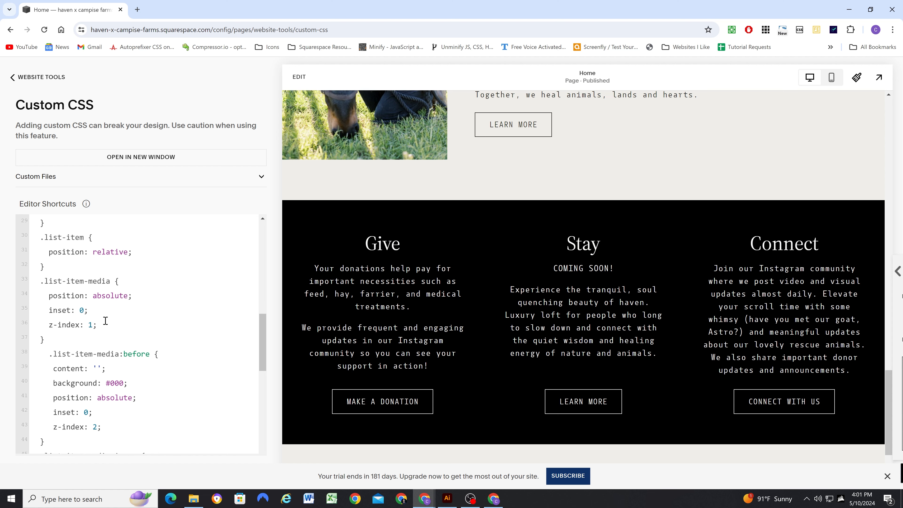
Review the z-index declarations in the .list-item-media, .list-item-media:before and .list-item-content rules
scroll(110, 331, up, 1)
scroll(110, 331, down, 1)
drag(97, 325, 50, 328)
scroll(114, 338, down, 1)
drag(101, 376, 50, 378)
scroll(84, 380, down, 3)
scroll(84, 380, down, 1)
drag(98, 342, 50, 343)
click(114, 340)
Add opacity: .6; below z-index in the .list-item-media:before rule and save the CSS
scroll(128, 353, up, 4)
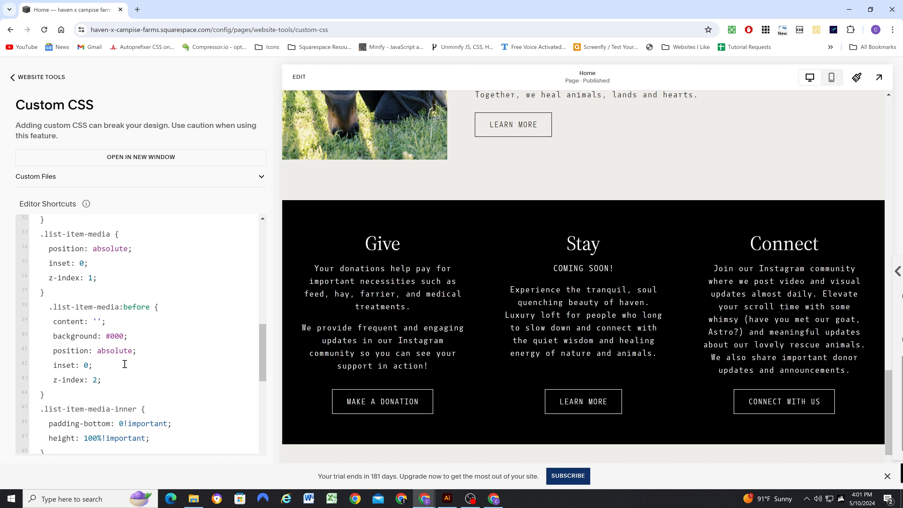
click(100, 366)
click(118, 379)
key(Return)
text(opacity)
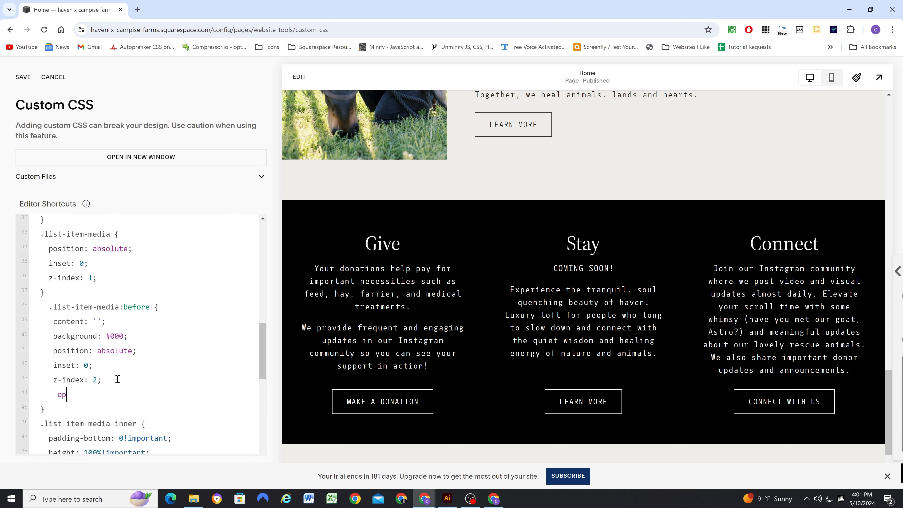
text(: .6;)
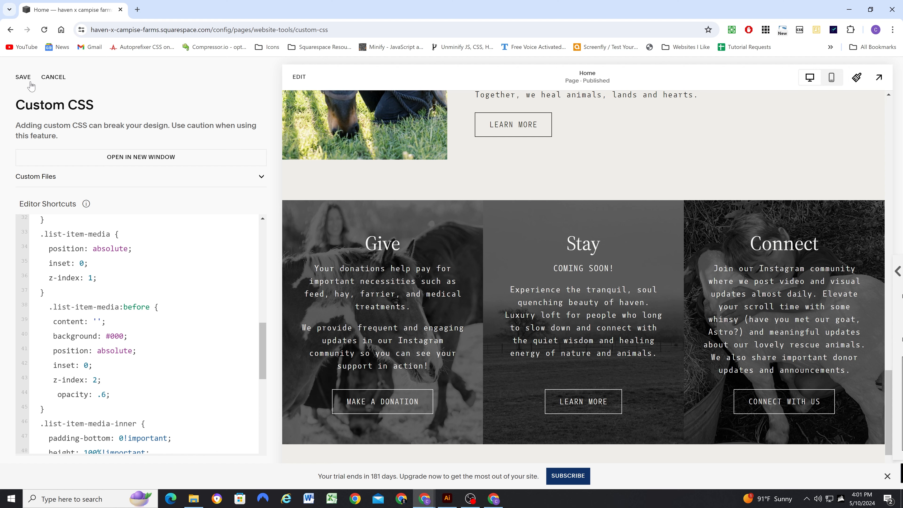
click(24, 78)
scroll(409, 242, down, 2)
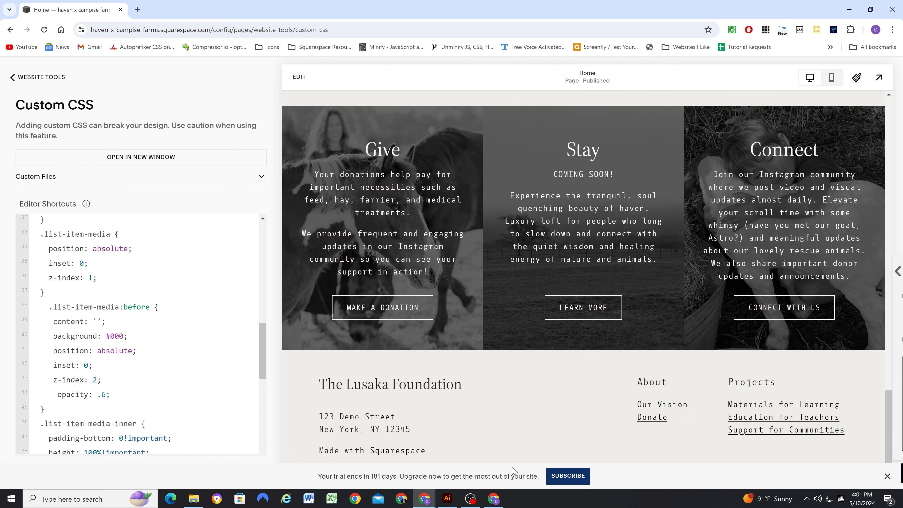
Switch to the Illustrator homepage mockup, check the dark overlay rectangle's opacity on the Connect hover card, and return to the browser
click(447, 499)
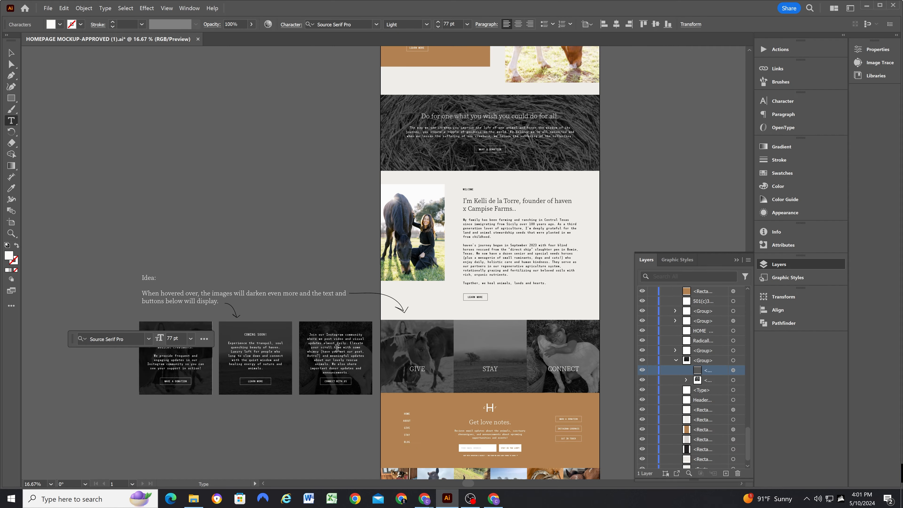
click(11, 53)
click(326, 333)
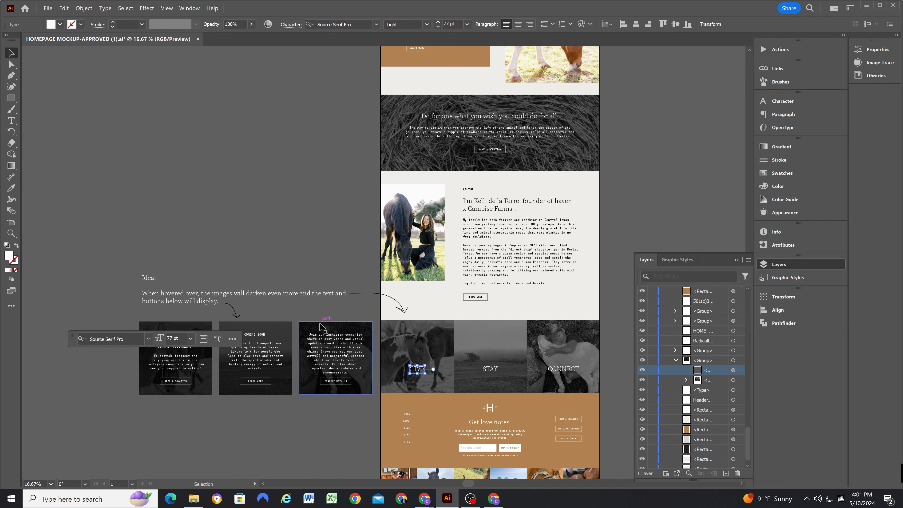
scroll(733, 390, up, 3)
scroll(733, 390, up, 4)
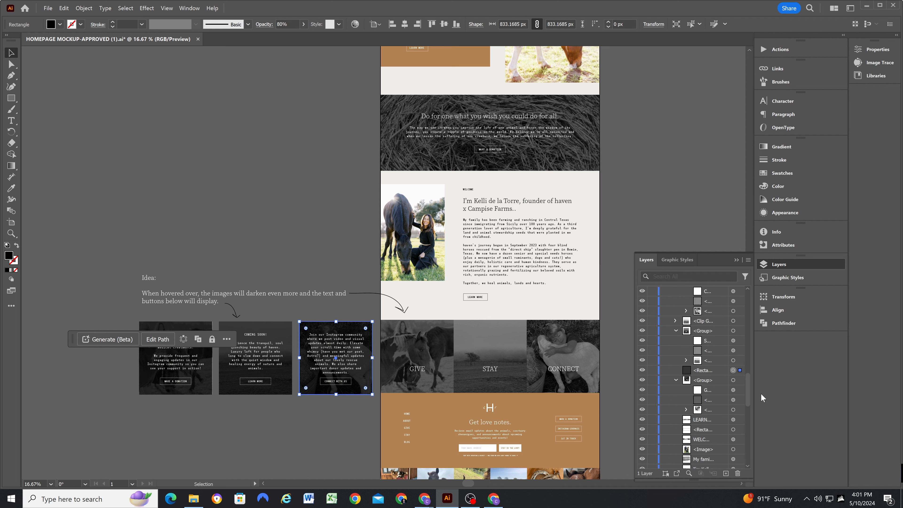
click(706, 372)
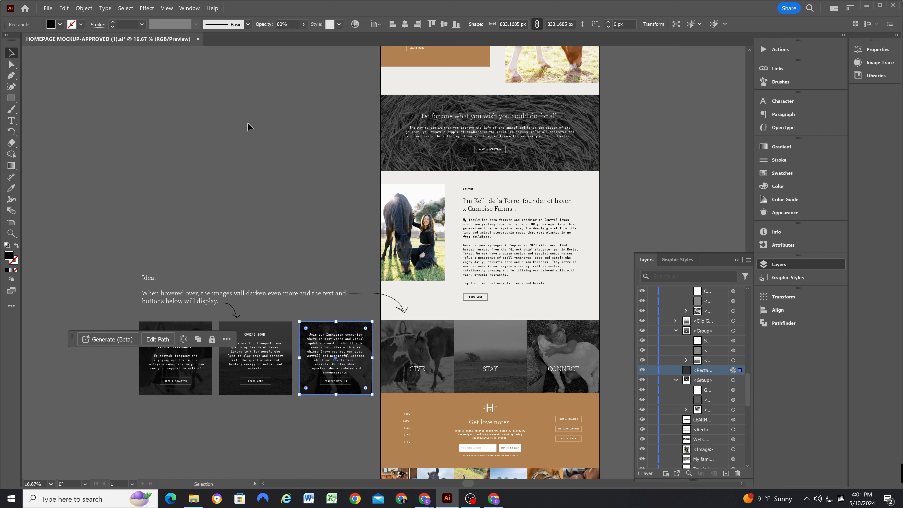
click(868, 6)
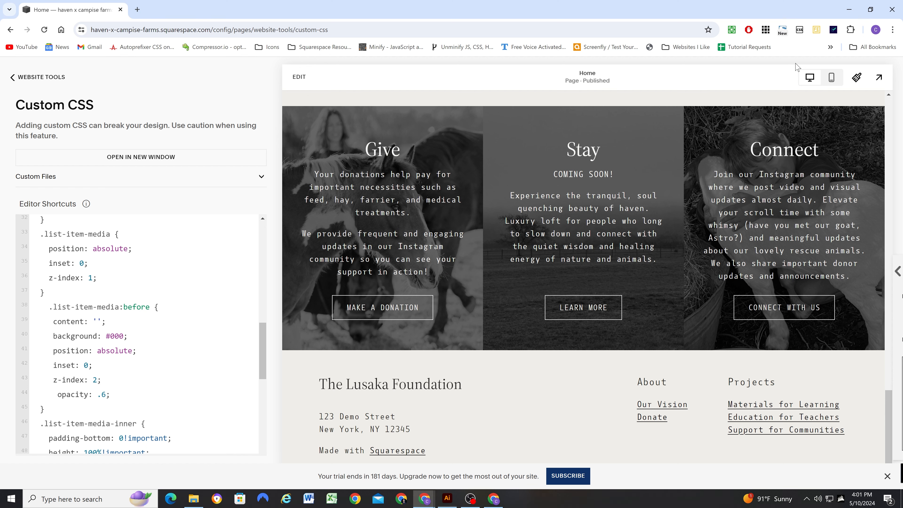
Set the opacity in the .list-item-media:before rule to .8, save the CSS and review the section in the preview
click(105, 395)
key(BackSpace)
text(8)
click(21, 82)
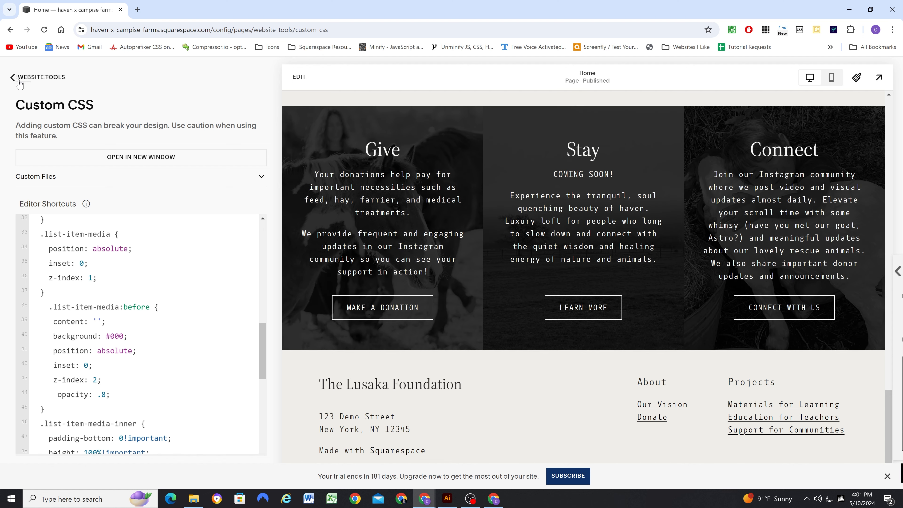
scroll(385, 278, up, 3)
scroll(385, 278, down, 2)
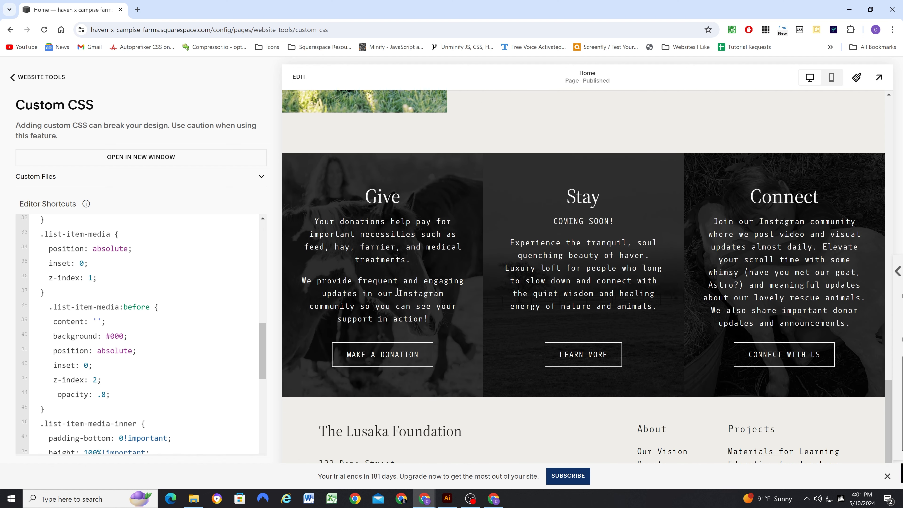
scroll(398, 292, up, 2)
Switch to the Illustrator mockup, check the overlay rectangle's opacity in the GIVE image group, and return to the browser
click(447, 500)
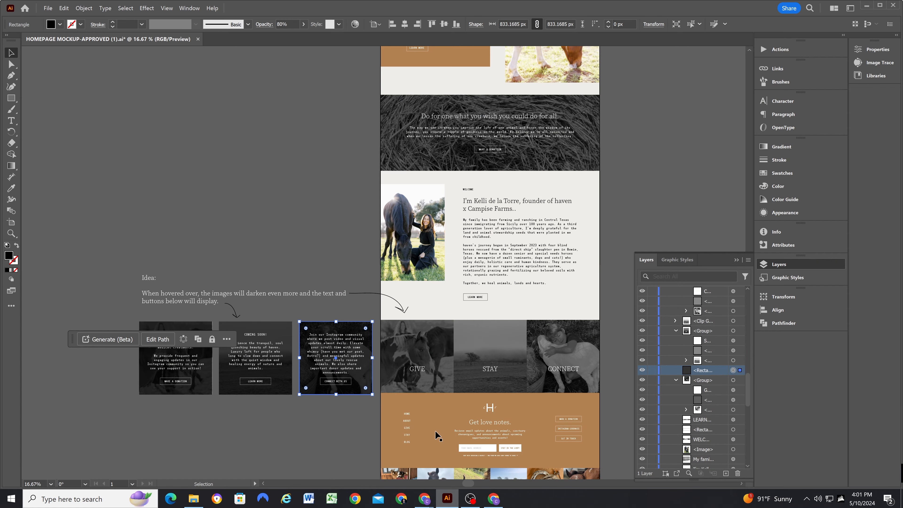
click(422, 340)
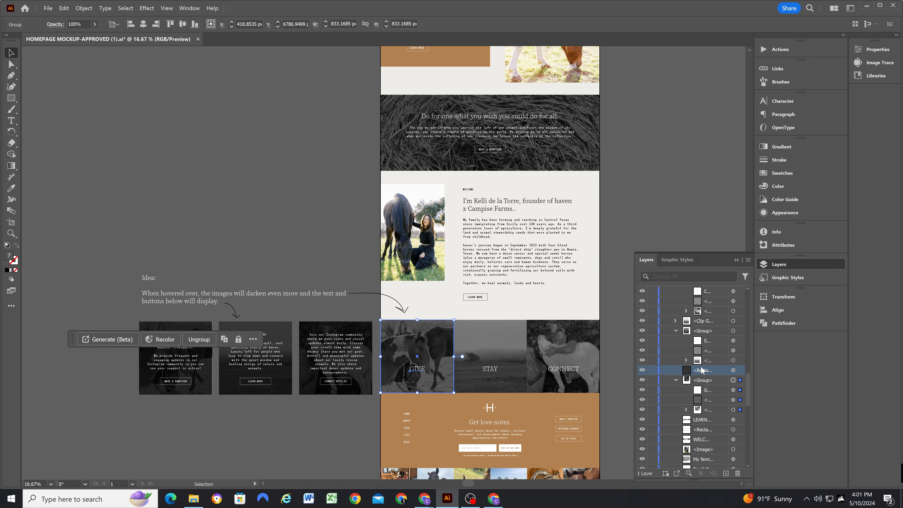
click(714, 399)
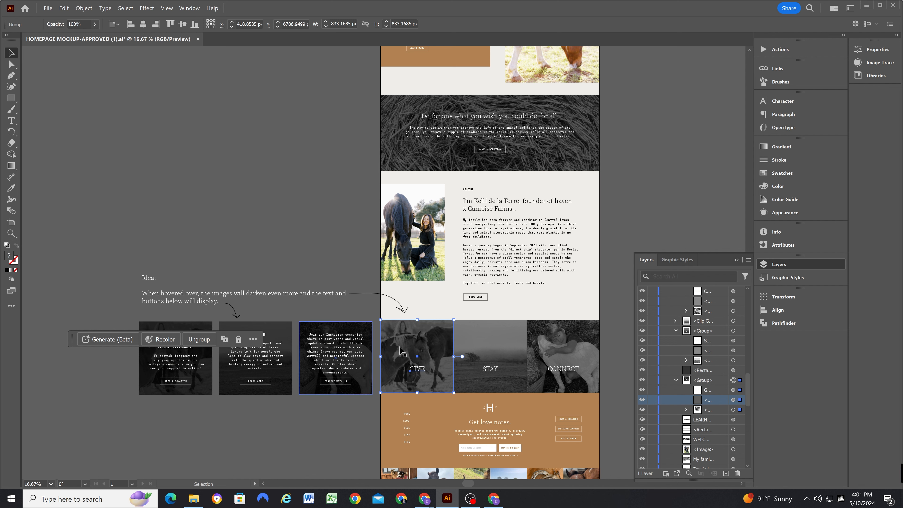
click(717, 400)
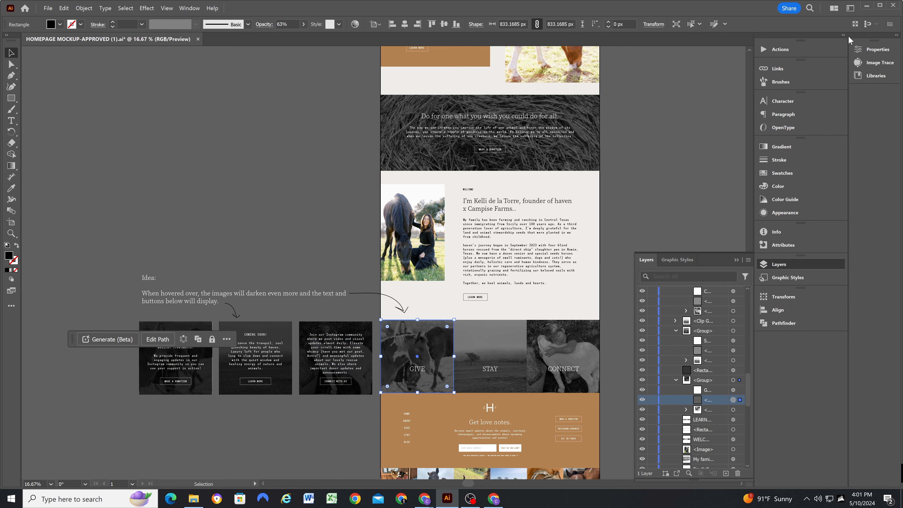
click(866, 8)
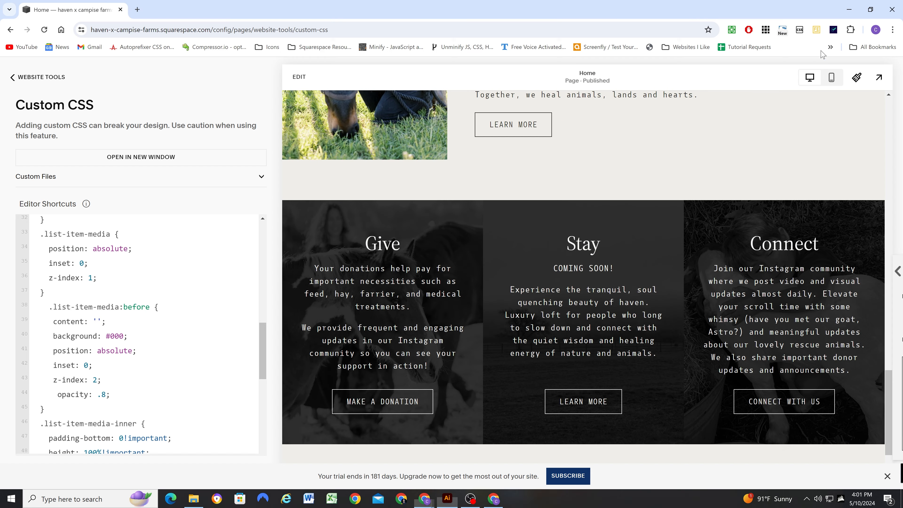
Set the opacity in the .list-item-media:before rule to .63
double_click(103, 393)
text(63)
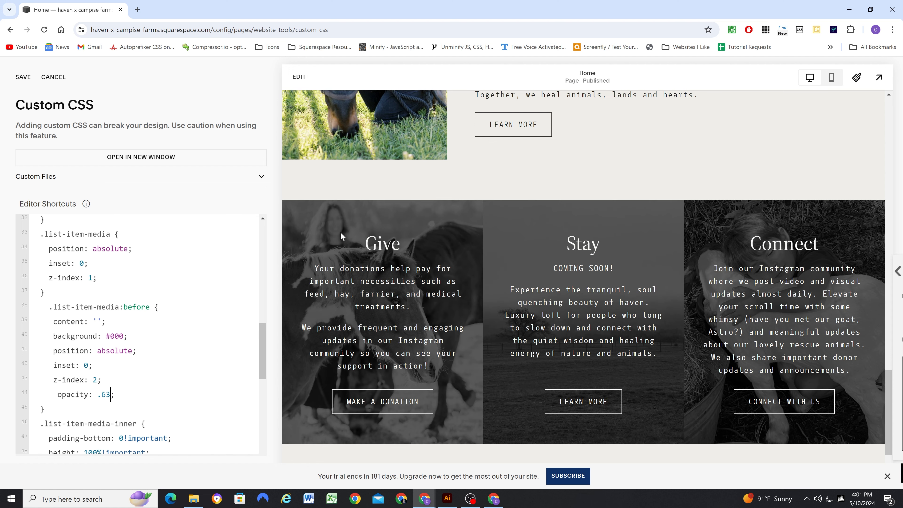
scroll(152, 365, down, 1)
scroll(139, 359, up, 6)
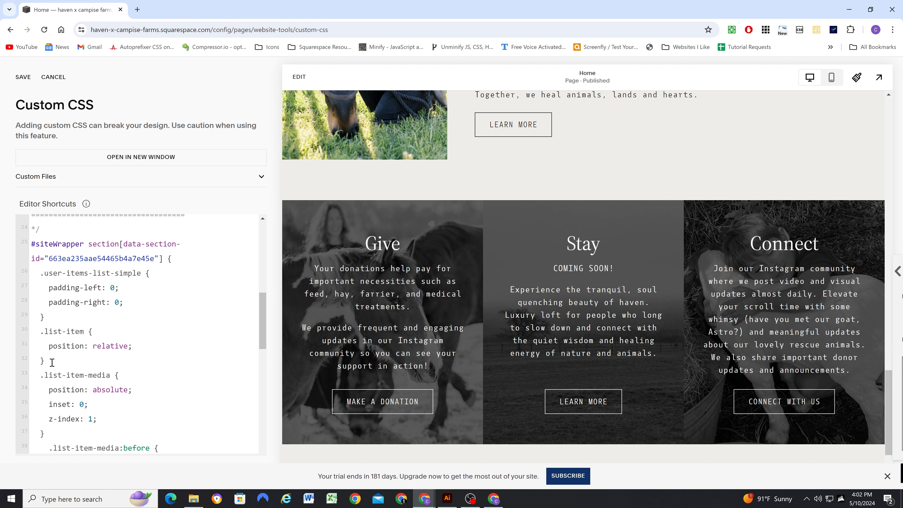
Duplicate the .list-item rule with position: relative below the .list-item-content__button:hover rule
drag(52, 363, 31, 329)
key(ctrl+c)
scroll(64, 357, down, 10)
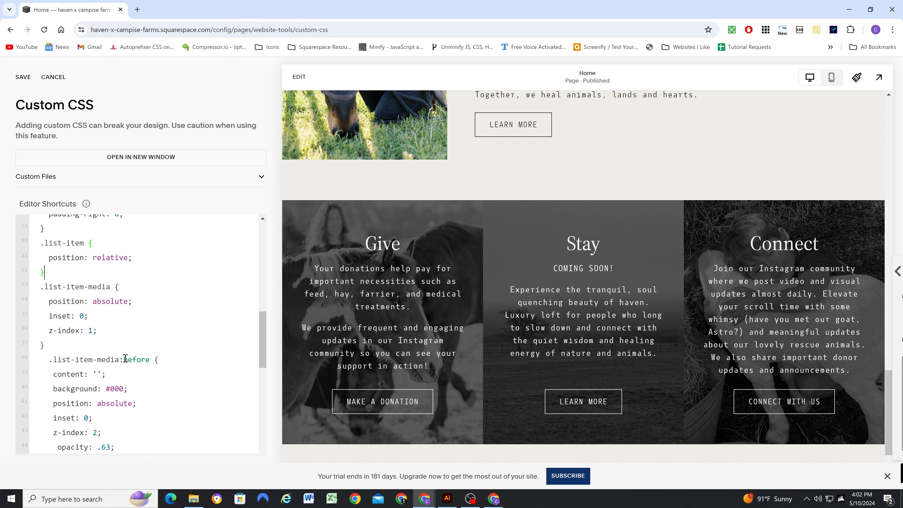
click(62, 356)
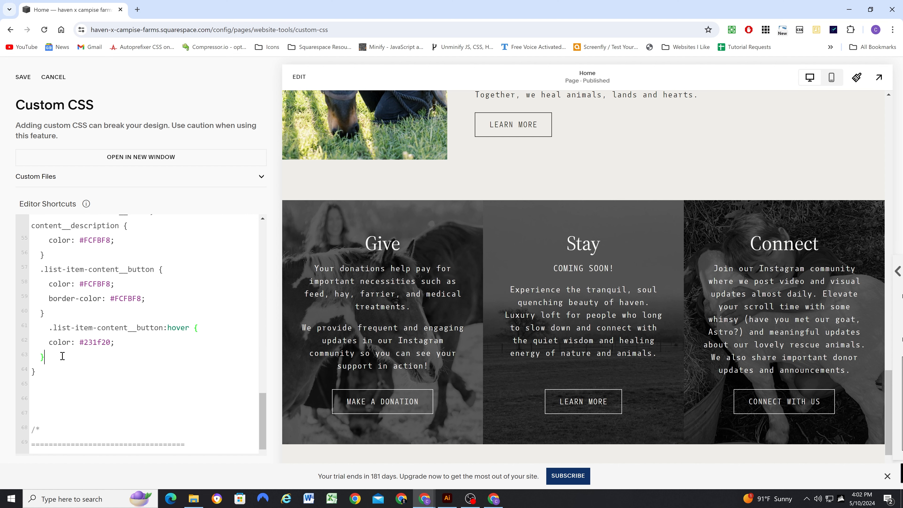
key(Return)
key(ctrl+v)
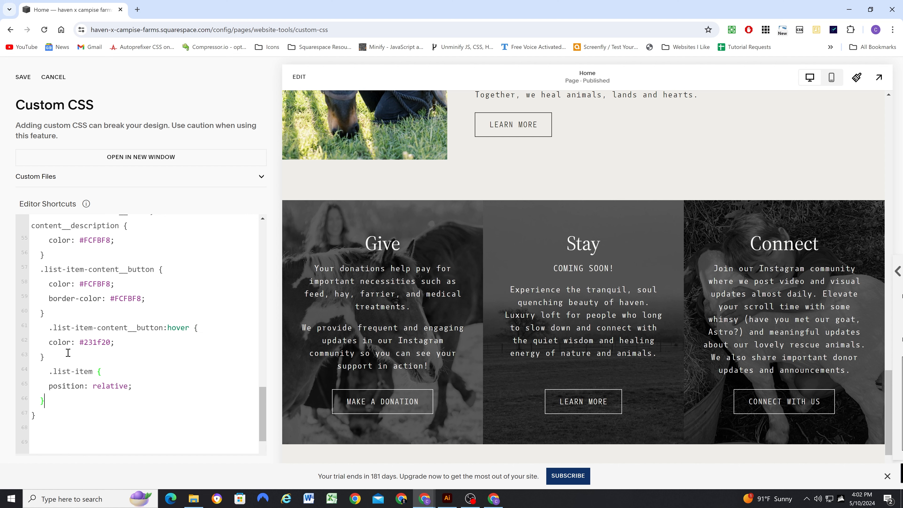
Change the duplicated rule's selector to .list-item:hover, remove its position declaration and fix its indentation
click(96, 373)
text(hover)
drag(132, 386, 48, 385)
key(BackSpace)
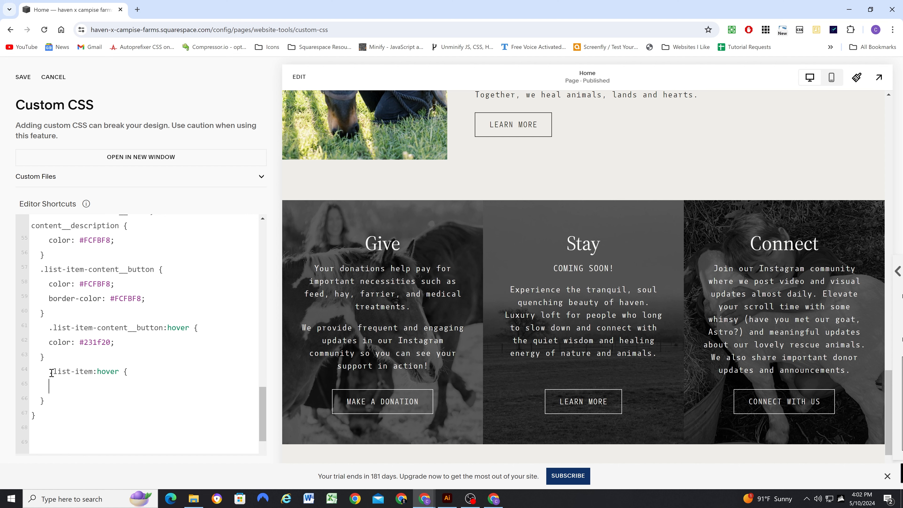
key(BackSpace)
key(BackSpace)
click(63, 385)
click(71, 383)
Copy the whole .list-item-media:before rule into the .list-item:hover rule and tidy the indentation of its selector
scroll(76, 373, up, 5)
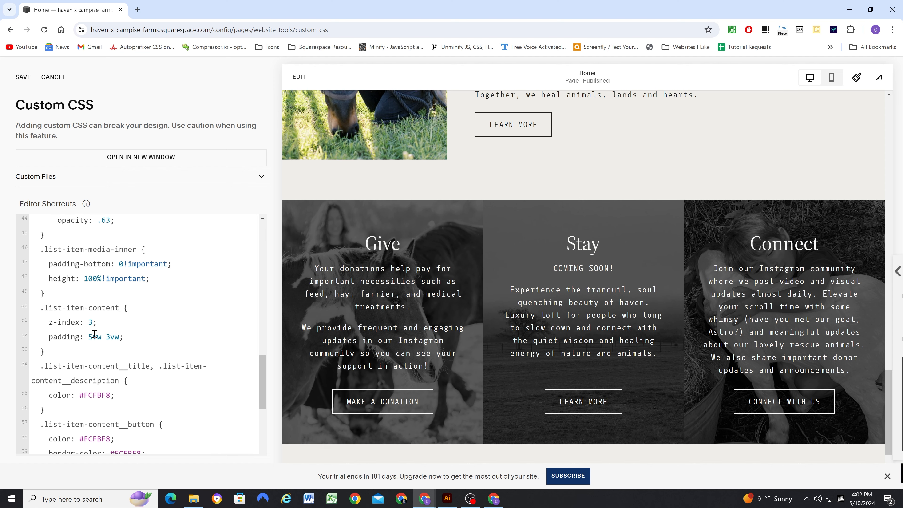
scroll(94, 334, up, 1)
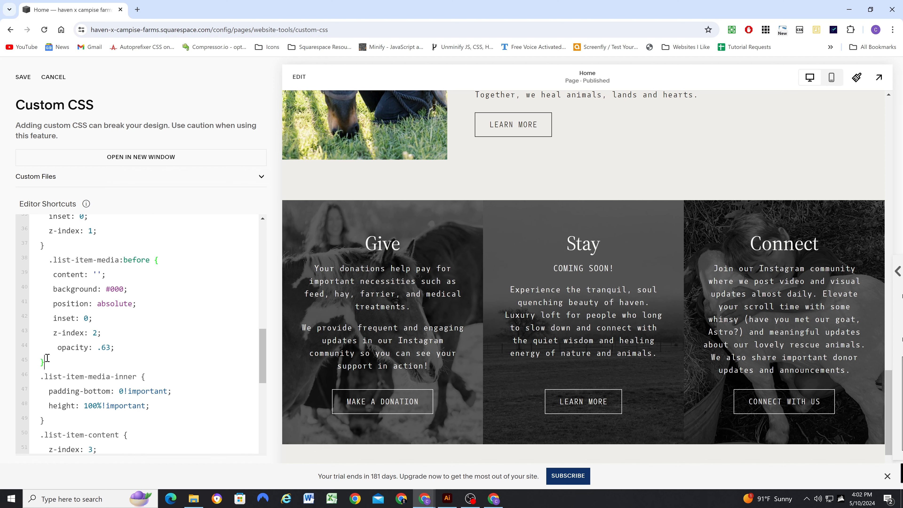
drag(46, 360, 30, 265)
key(ctrl+c)
scroll(74, 315, down, 6)
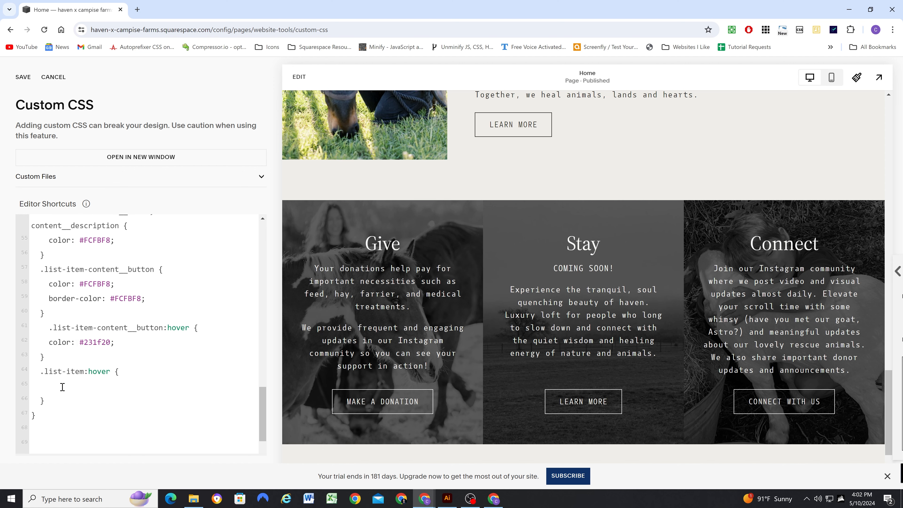
key(ctrl+v)
scroll(66, 383, down, 1)
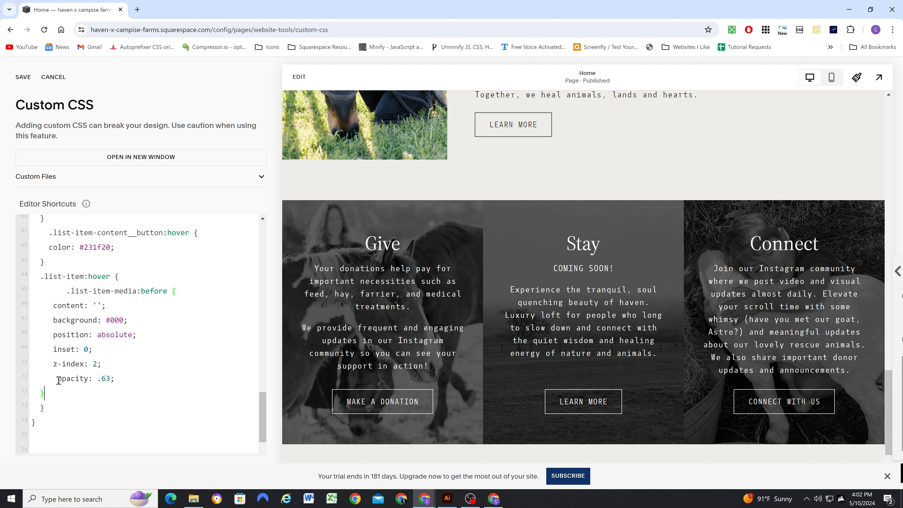
drag(67, 292, 47, 292)
key(BackSpace)
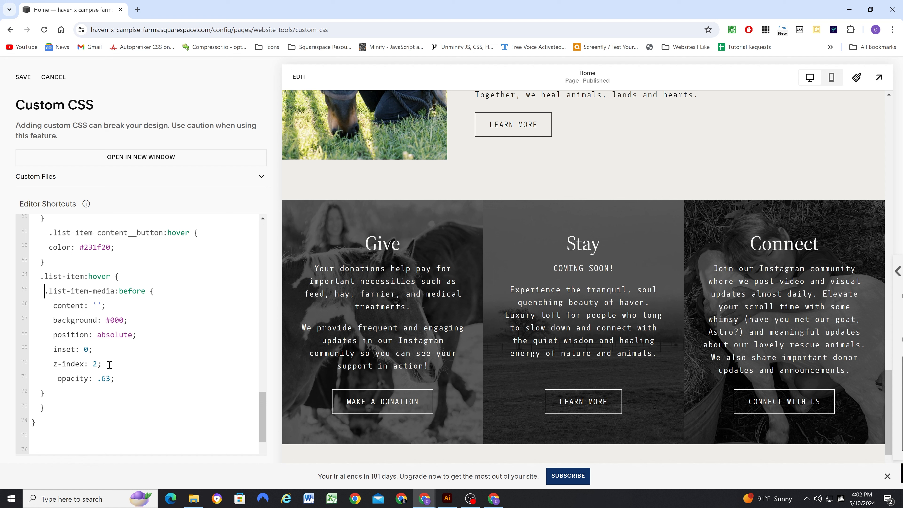
Reduce the nested .list-item-media:before rule to its opacity declaration and set the opacity to .8
drag(110, 365, 24, 306)
key(BackSpace)
key(BackSpace)
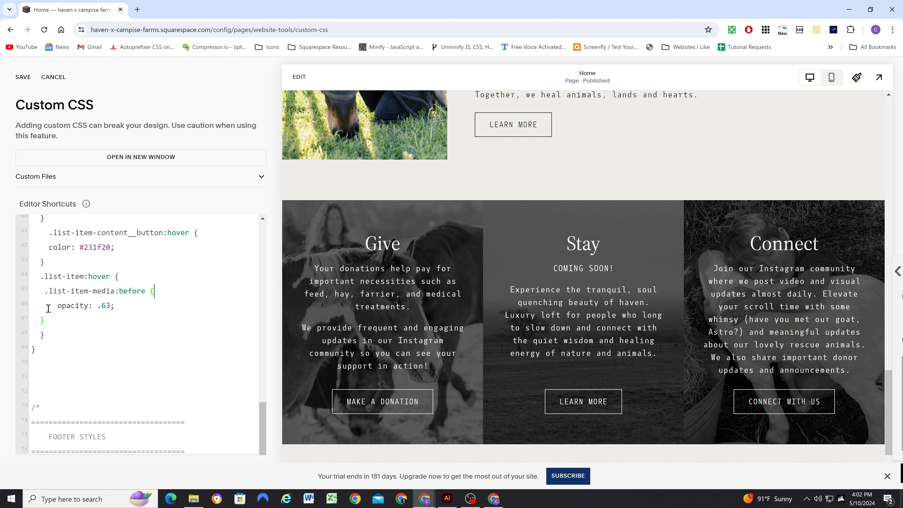
drag(111, 310, 102, 307)
key(BackSpace)
click(120, 303)
drag(43, 291, 60, 318)
click(77, 317)
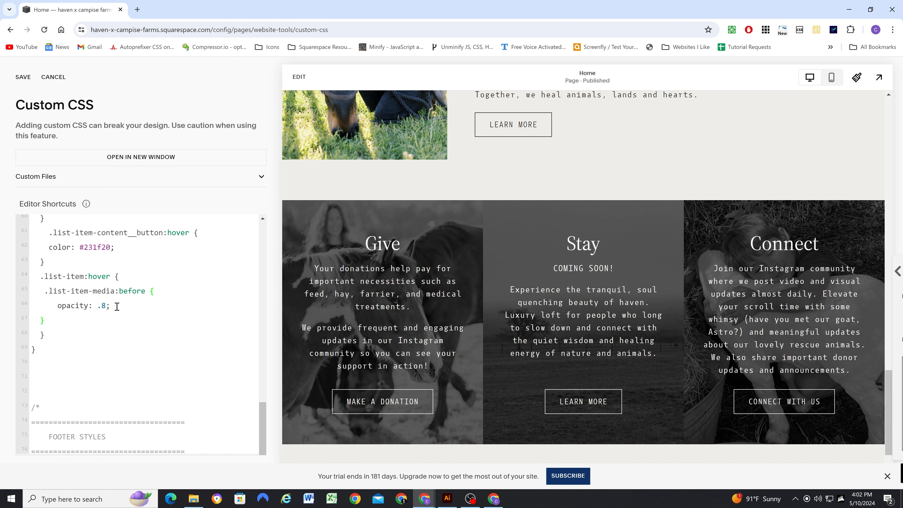
drag(117, 307, 51, 307)
click(130, 308)
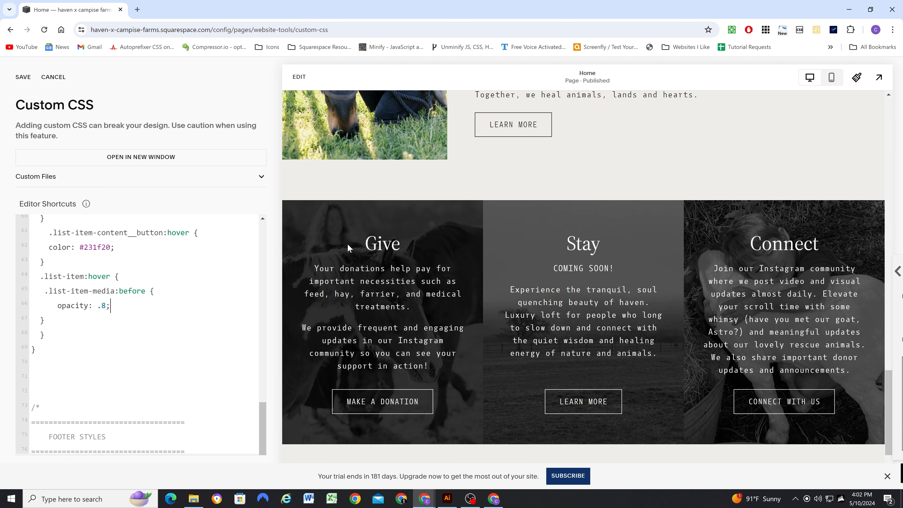
Add transition: opacity .3s ease to the base .list-item-media:before rule, save the CSS and check the hover effect in the preview
scroll(115, 318, up, 1)
scroll(116, 318, up, 5)
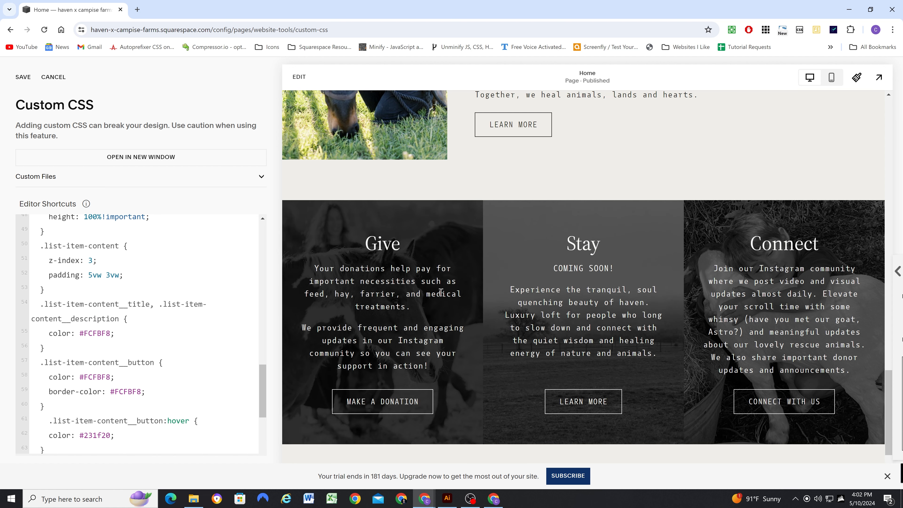
scroll(133, 345, up, 6)
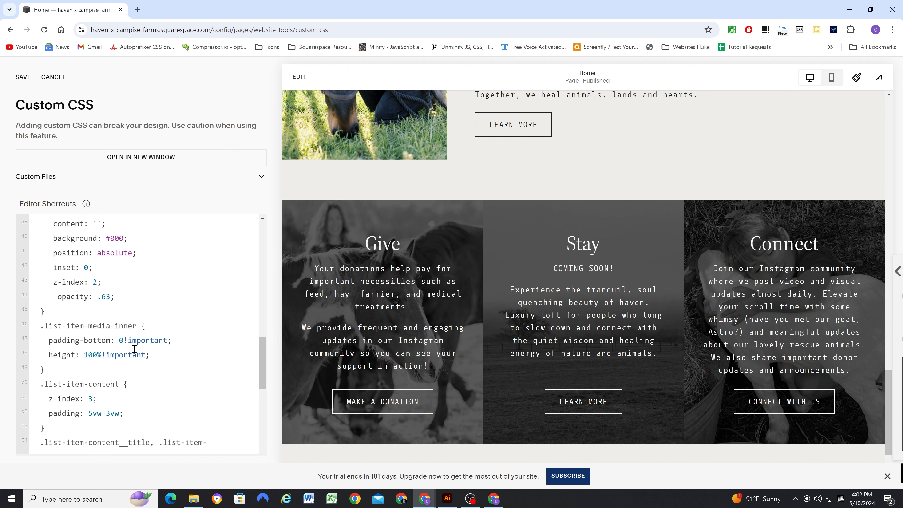
scroll(134, 341, down, 1)
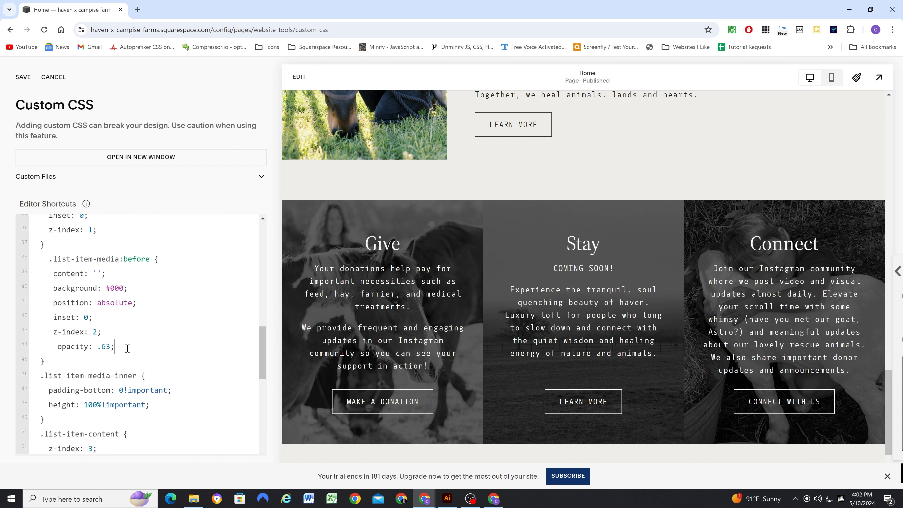
key(Return)
text(transition: )
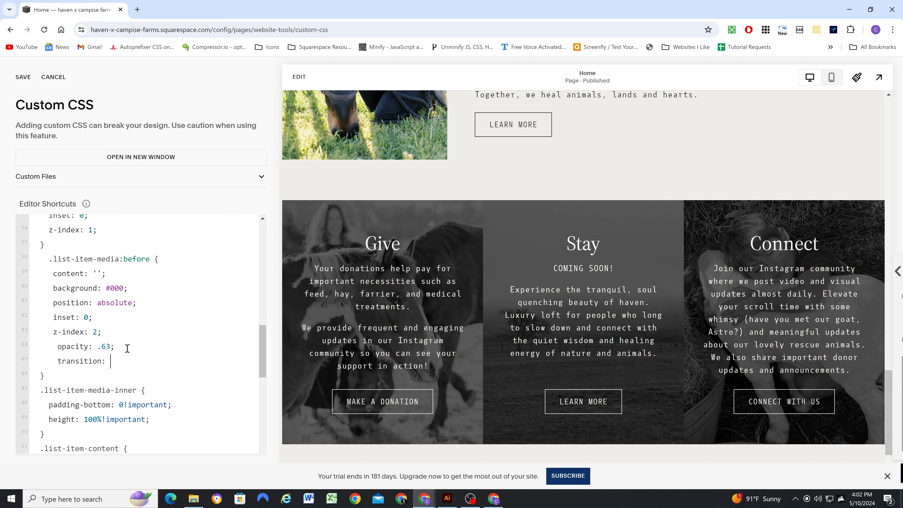
text(opacity .3s ease;)
key(ctrl+s)
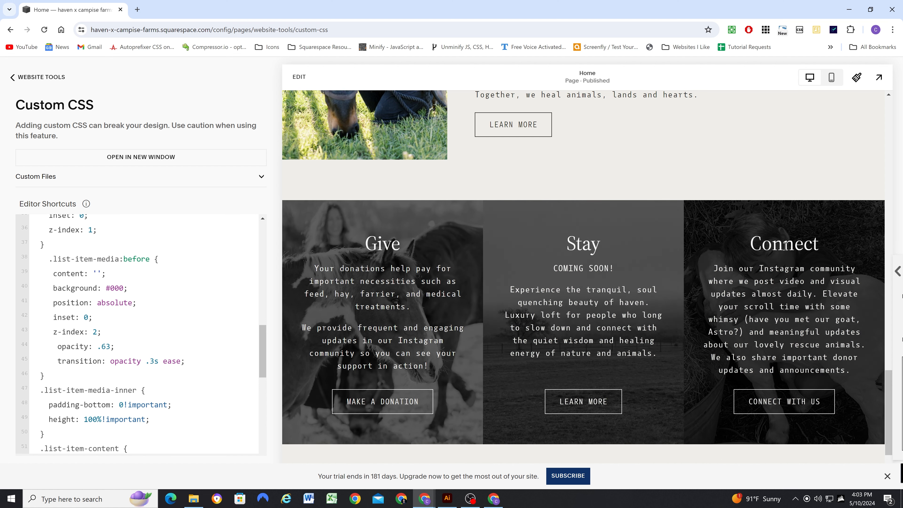
scroll(451, 205, down, 3)
scroll(458, 210, up, 1)
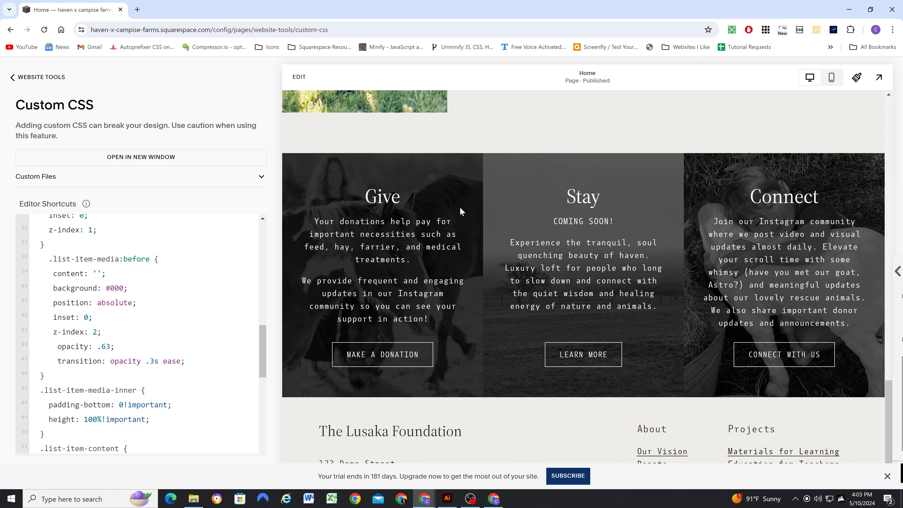
scroll(718, 234, down, 2)
scroll(718, 233, up, 1)
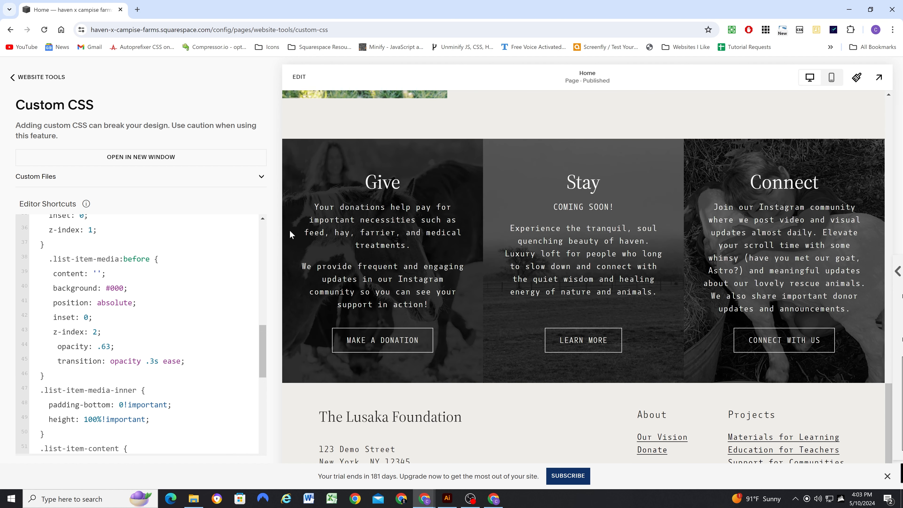
Copy the .list-item-content rule into the .list-item:hover block, below the nested .list-item-media:before rule
scroll(153, 319, down, 1)
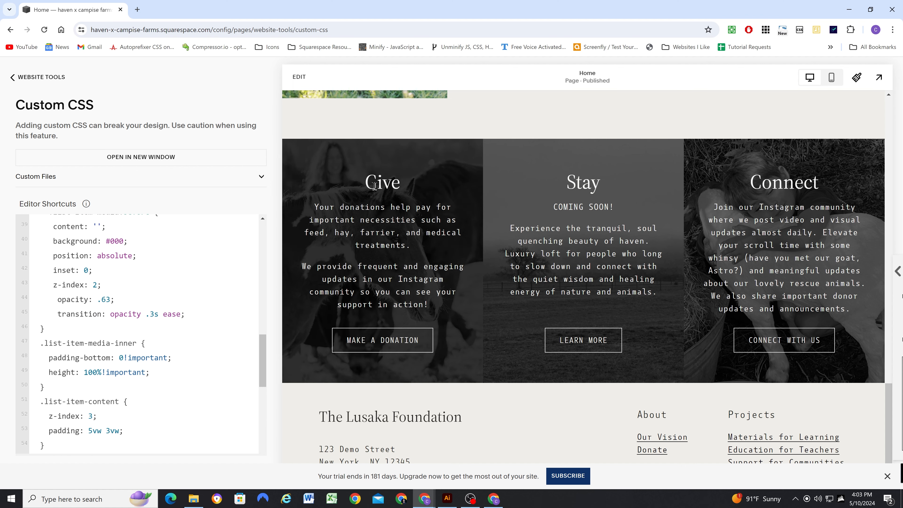
scroll(146, 317, down, 2)
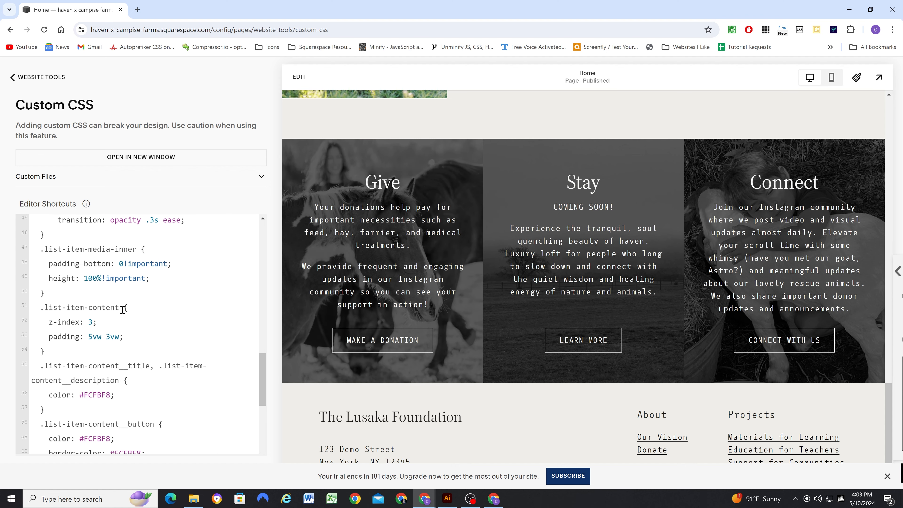
drag(52, 352, 28, 313)
key(ctrl+c)
scroll(70, 320, down, 5)
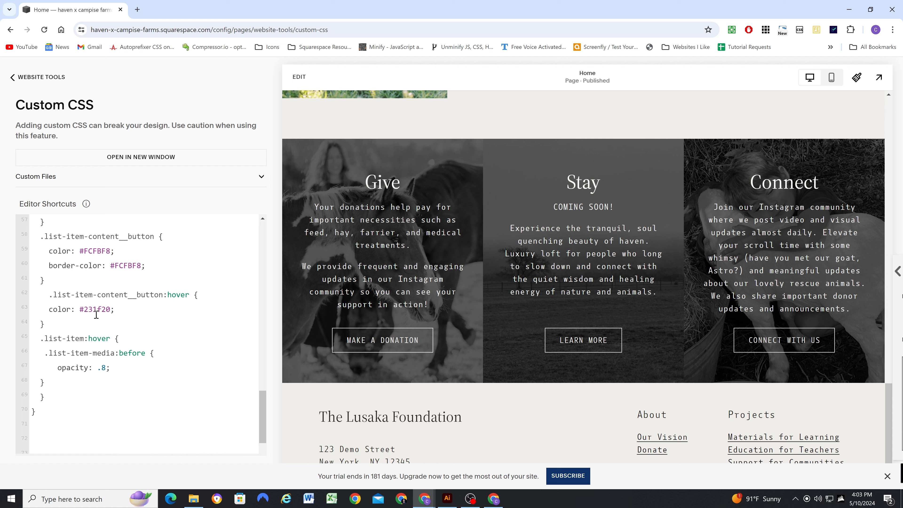
click(61, 336)
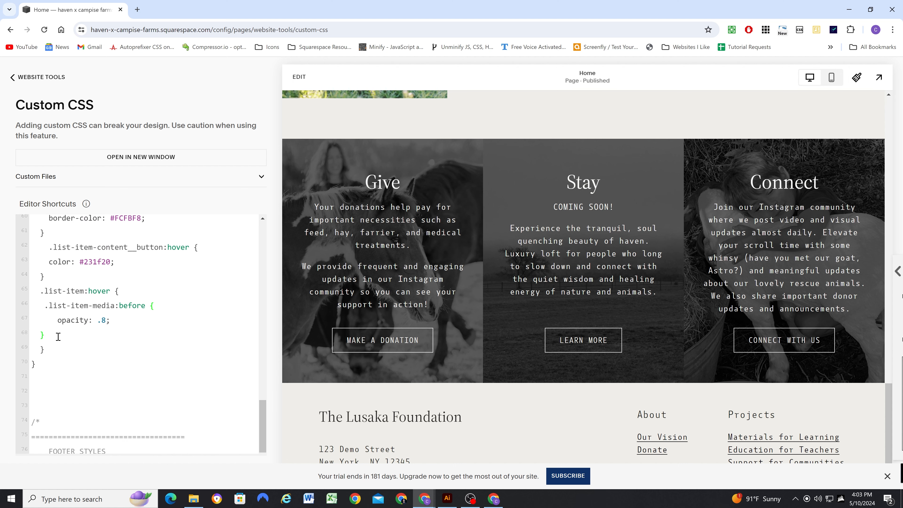
key(Return)
key(ctrl+v)
Replace the nested .list-item-content rule's declarations with opacity: 1 and fix the indentation of its selector
drag(124, 379, 51, 361)
key(BackSpace)
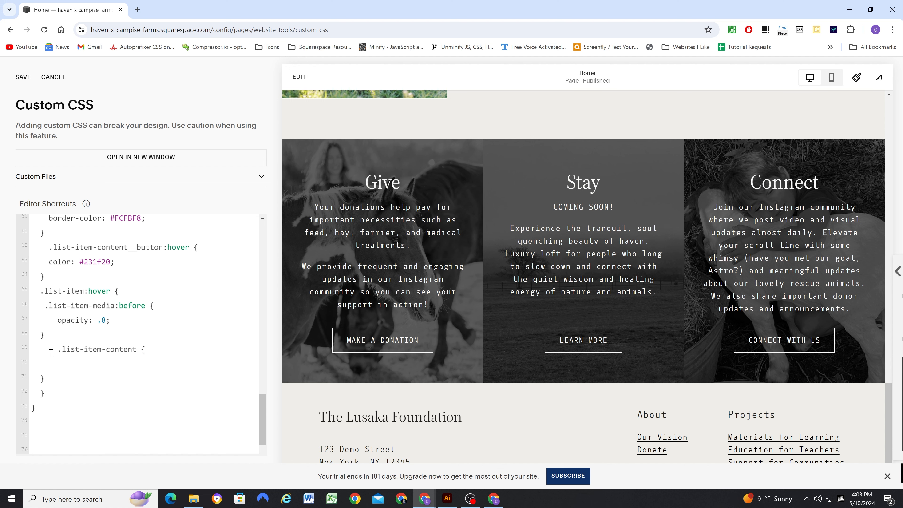
click(59, 351)
key(BackSpace)
key(BackSpace)
key(BackSpace)
text(copac)
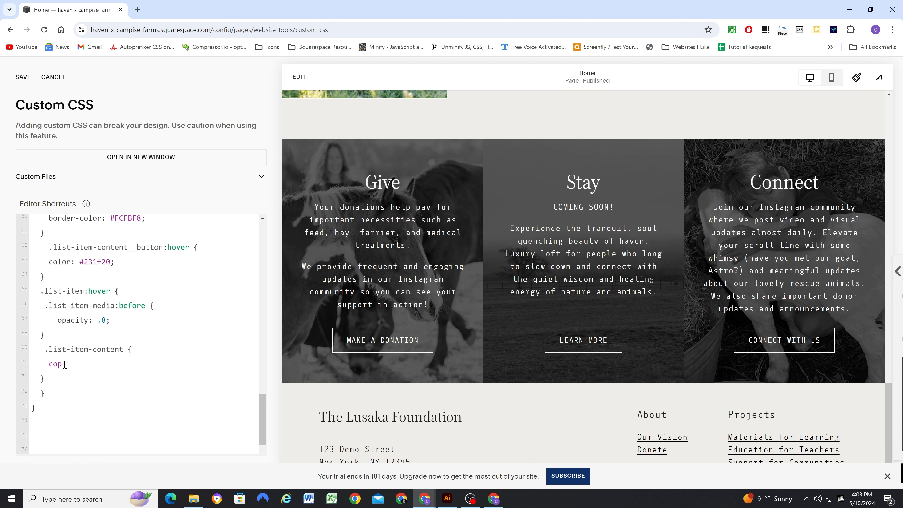
key(BackSpace)
key(BackSpace)
key(BackSpace)
text(opacity: 1q;)
key(BackSpace)
key(BackSpace)
Add an opacity declaration set to 0 below the padding in the base .list-item-content rule
drag(97, 364, 49, 363)
key(ctrl+c)
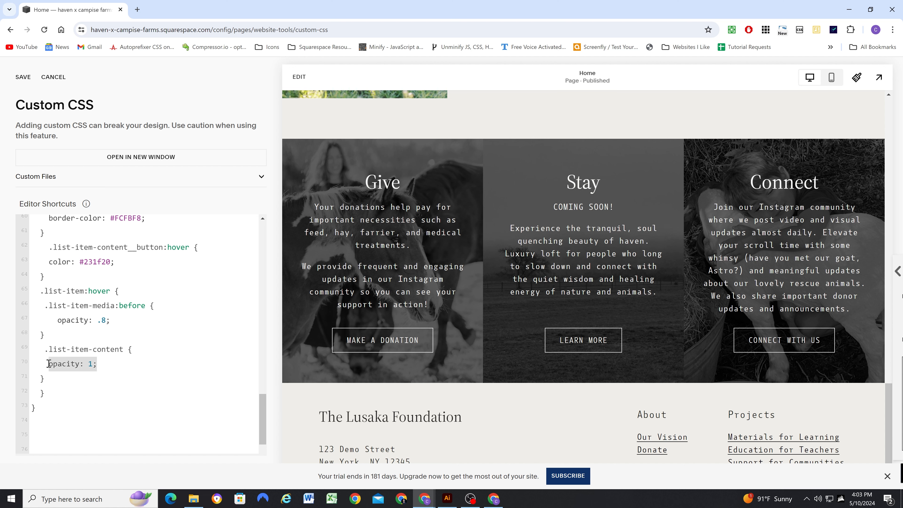
scroll(114, 330, up, 5)
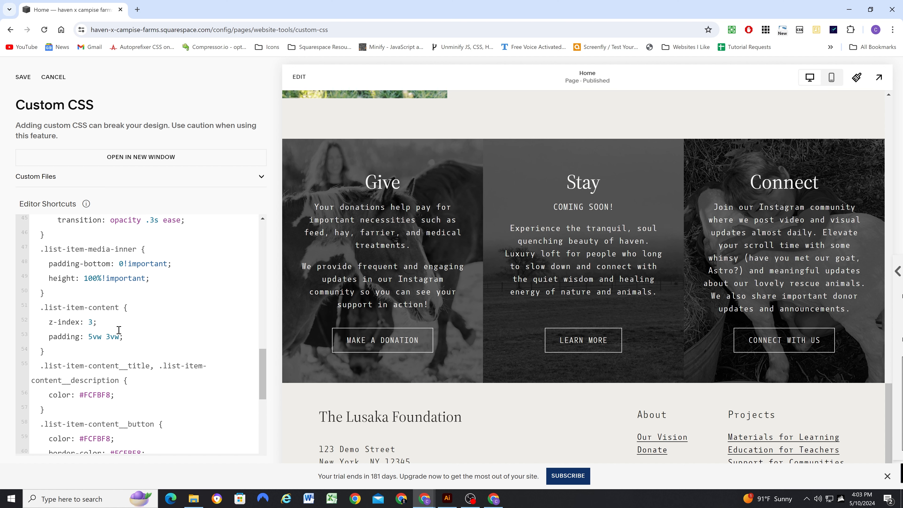
key(Return)
key(ctrl+v)
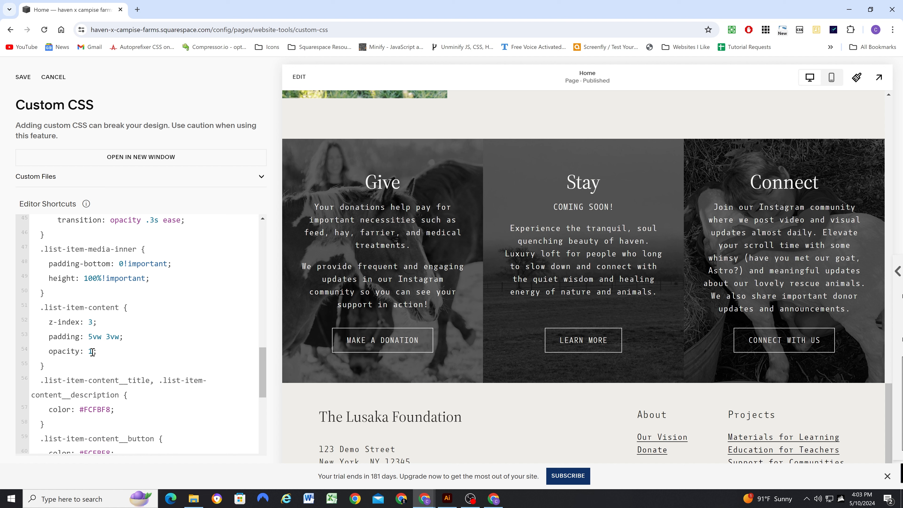
double_click(92, 351)
text(0)
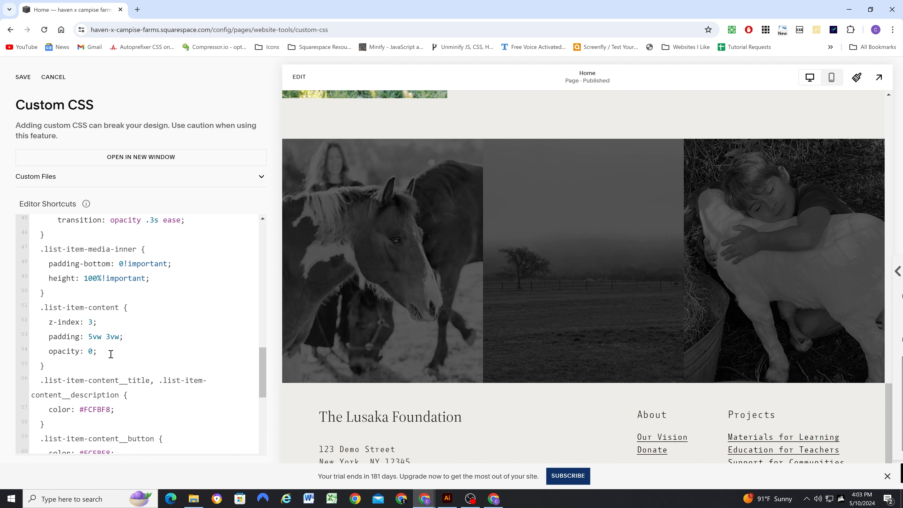
Copy transition: opacity .3s ease into the base .list-item-content rule, save the CSS and test the Give card's hover fade
scroll(107, 352, down, 3)
scroll(113, 388, down, 1)
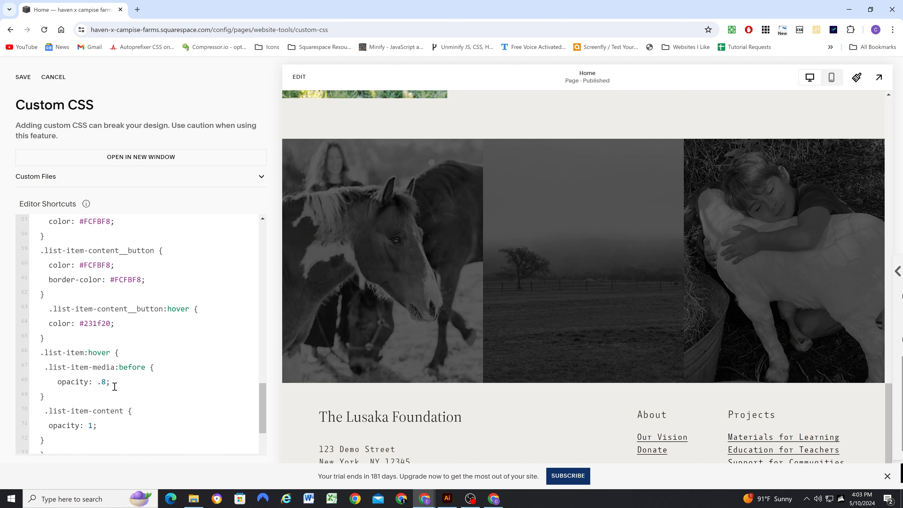
scroll(117, 383, up, 7)
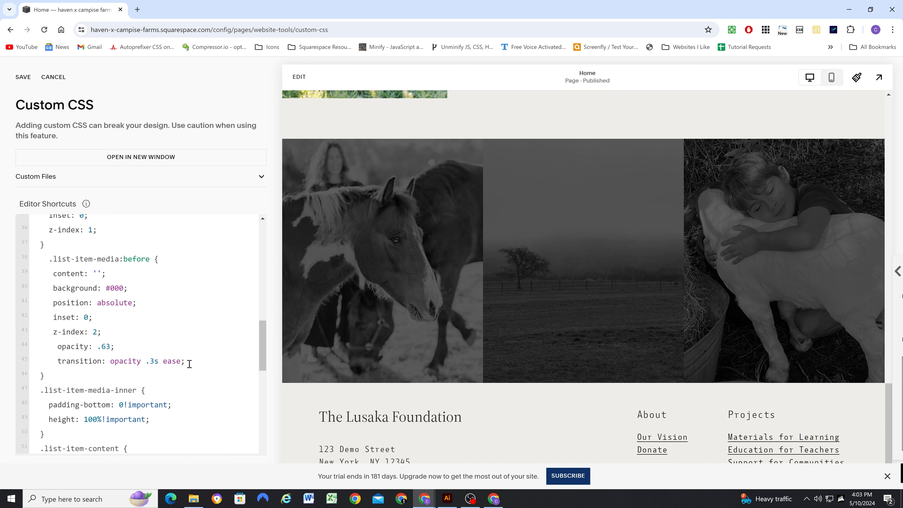
drag(187, 361, 56, 361)
key(ctrl+c)
scroll(109, 367, down, 1)
scroll(109, 367, down, 2)
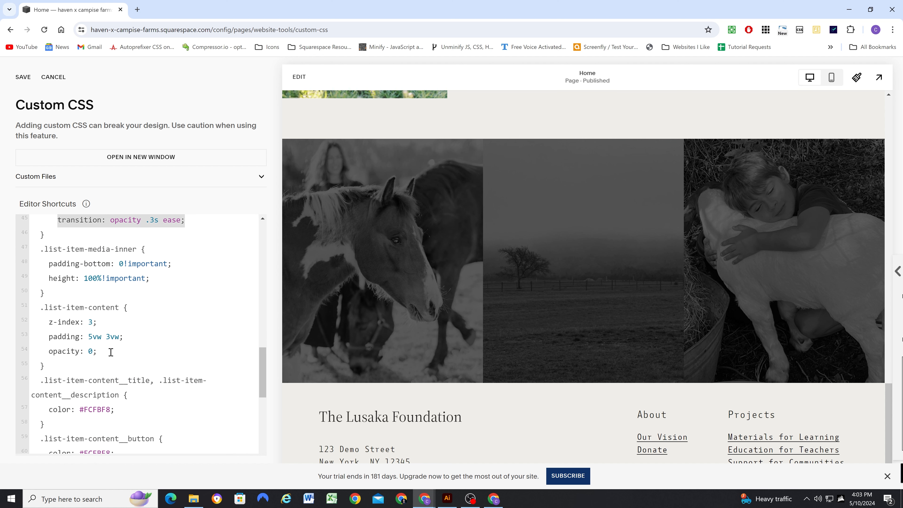
click(110, 351)
key(Return)
key(ctrl+v)
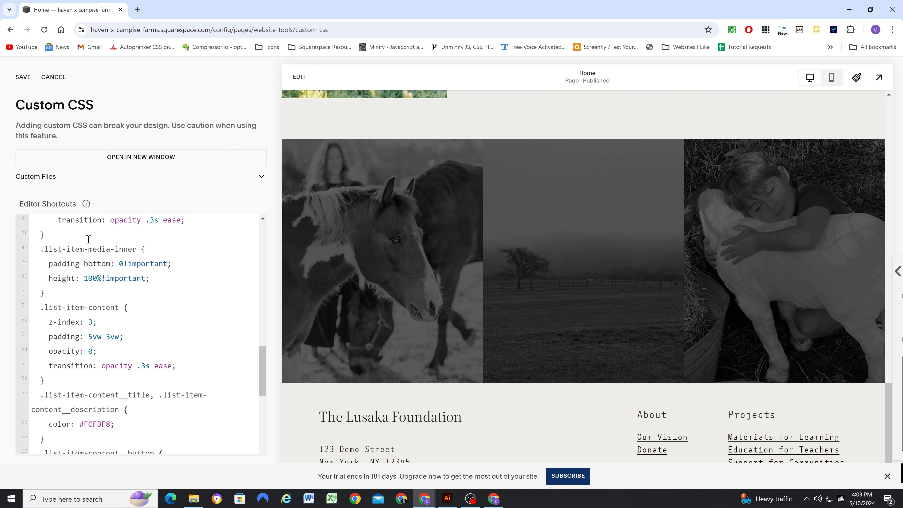
click(23, 77)
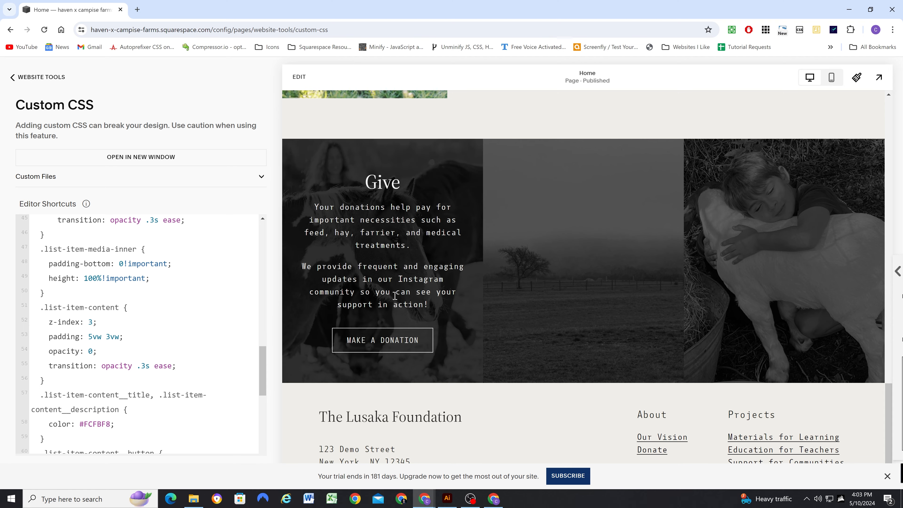
mouse_move(414, 194)
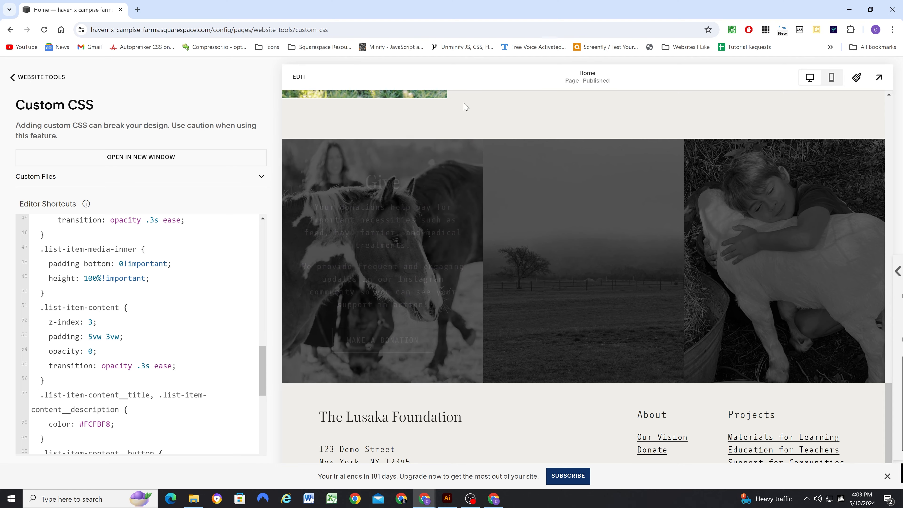
Test the hover fade on the three cards and review the opacity and transition declarations in the base .list-item-content rule
mouse_move(577, 238)
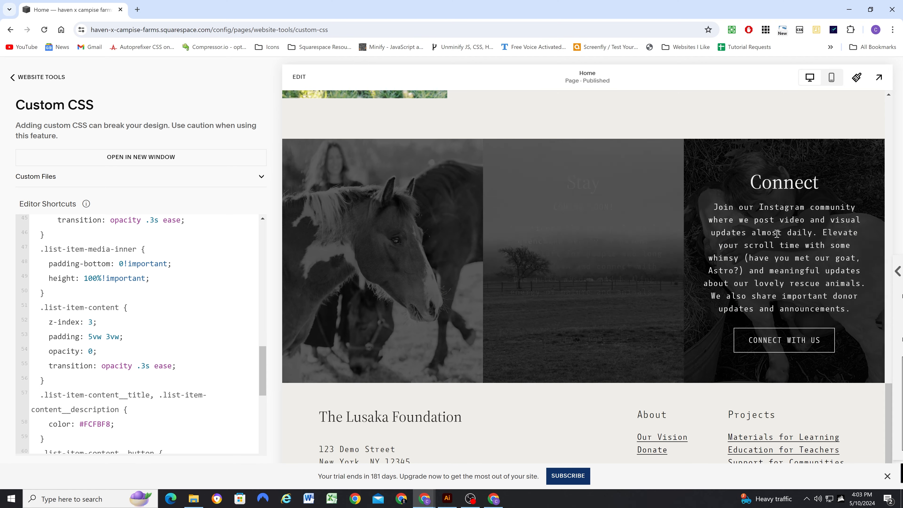
mouse_move(385, 230)
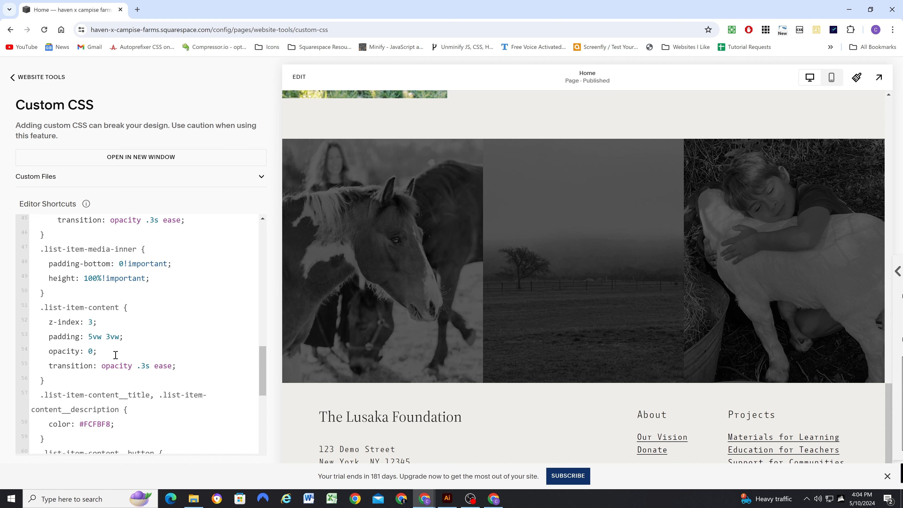
drag(187, 368, 39, 352)
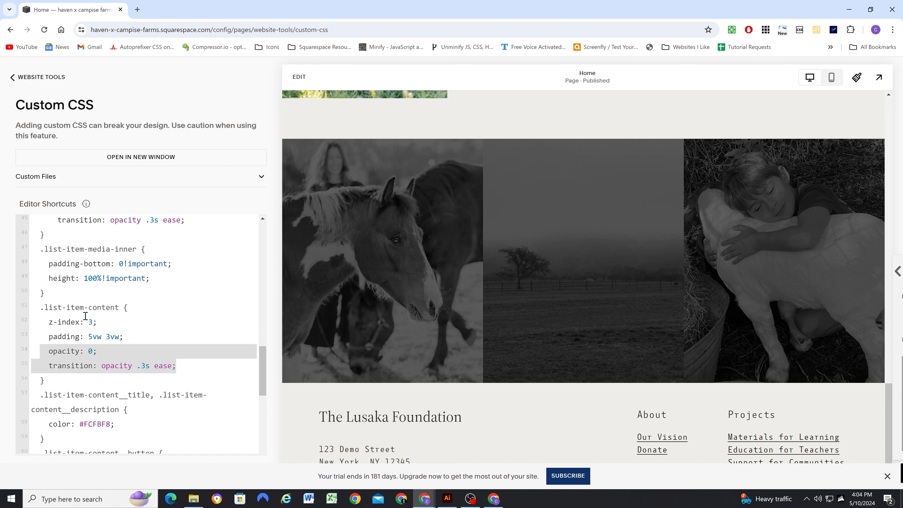
click(69, 380)
Copy the .list-item-content__description selector to a new line directly below the base .list-item-content rule
scroll(106, 363, down, 1)
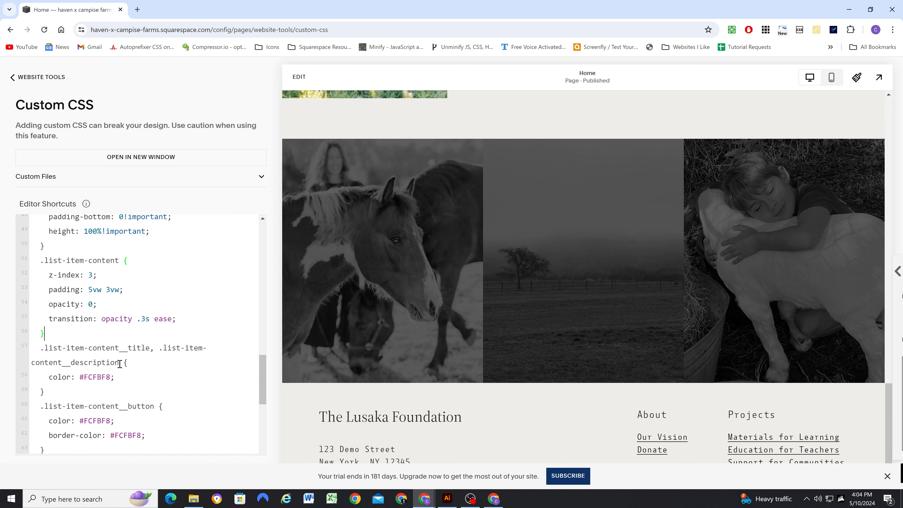
drag(122, 364, 160, 347)
key(ctrl+c)
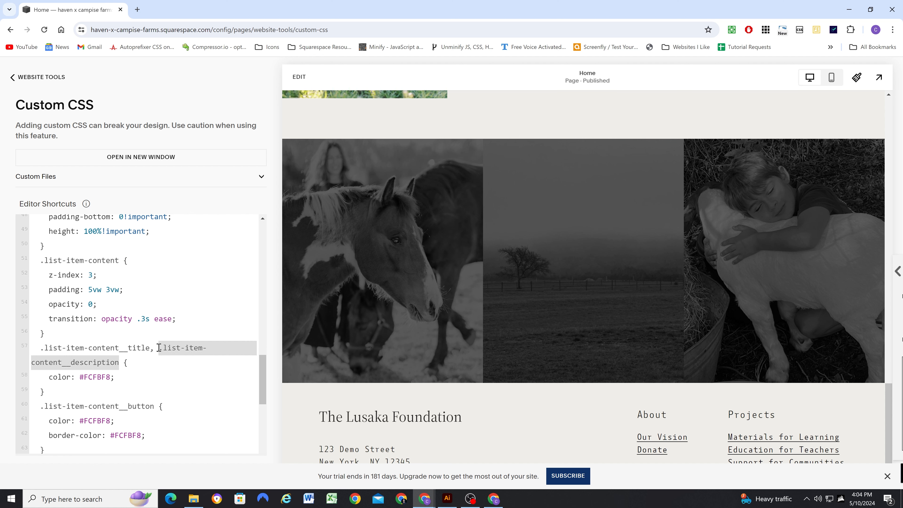
click(68, 335)
key(Return)
key(ctrl+v)
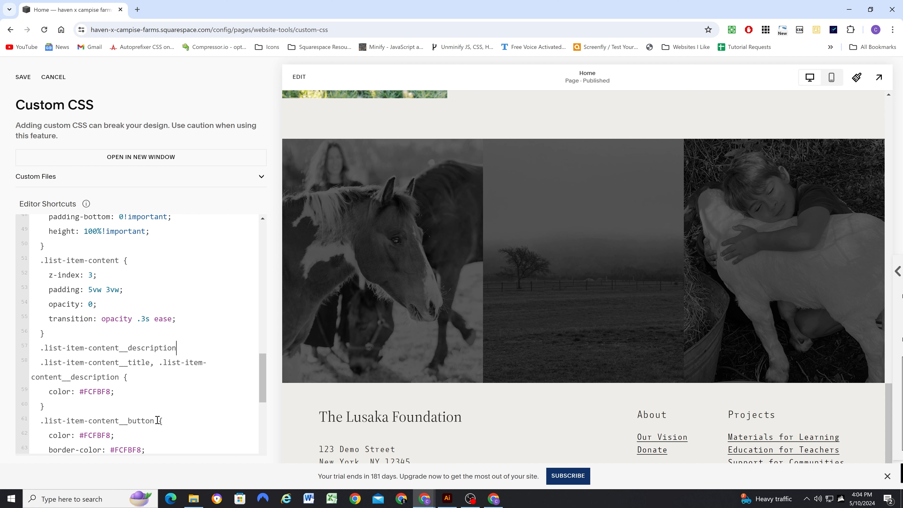
Add .list-item-content__button to the new description selector as a comma-separated copy and open an empty declaration block
drag(158, 420, 41, 425)
key(ctrl+c)
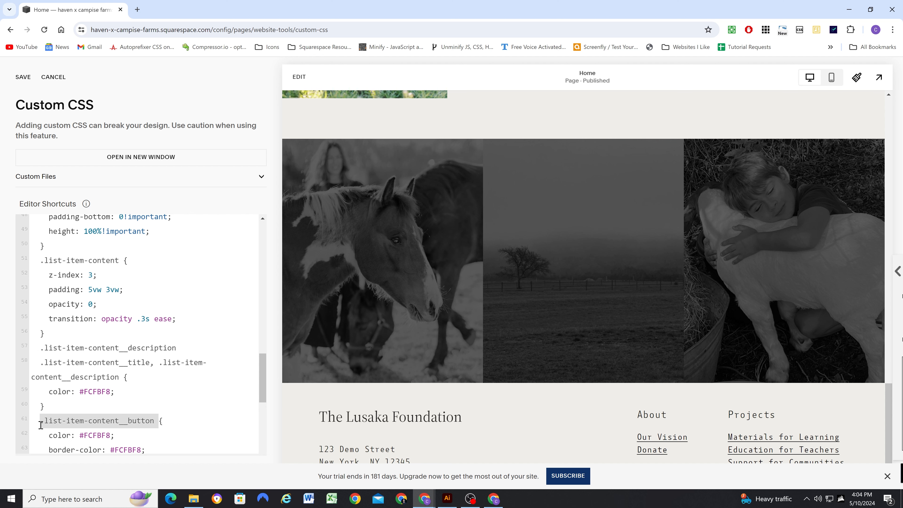
click(185, 348)
text(,)
key(ctrl+v)
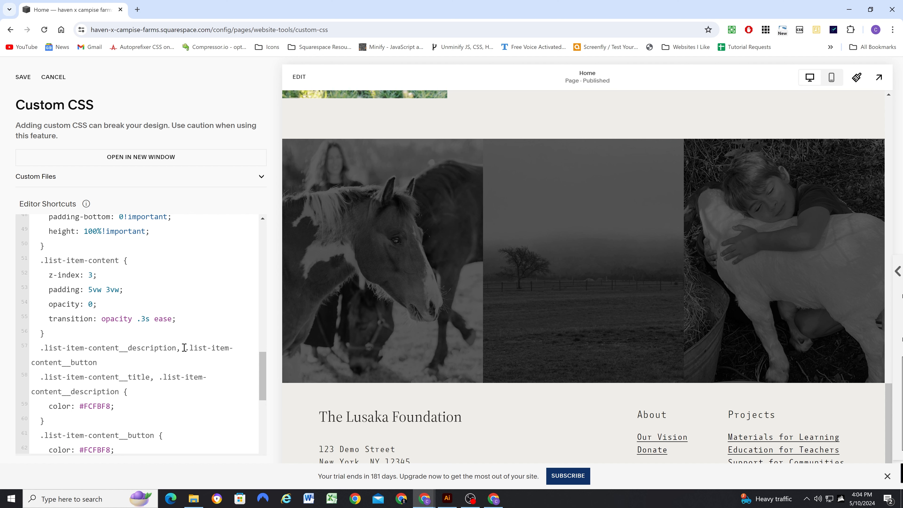
text({)
key(Return)
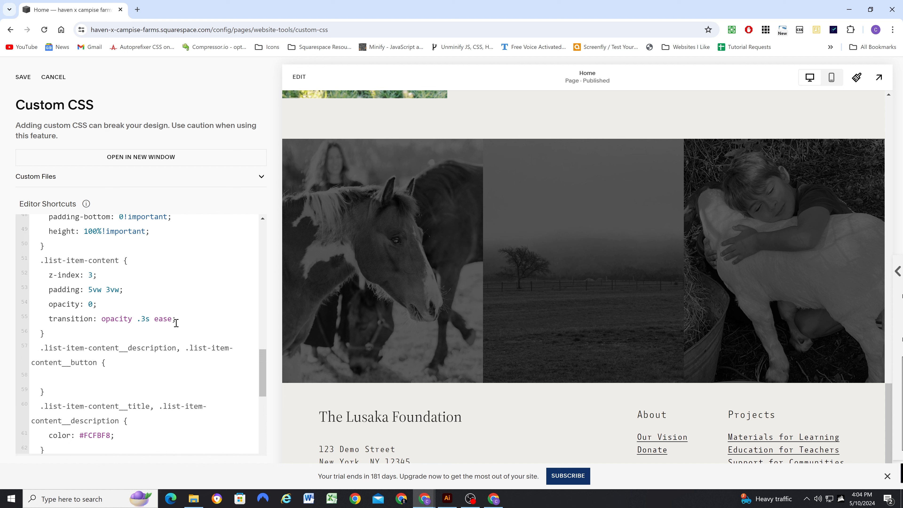
Move opacity: 0 and transition: opacity .3s ease from the .list-item-content rule into the new description and button rule
drag(176, 323, 20, 303)
key(ctrl+c)
key(BackSpace)
key(BackSpace)
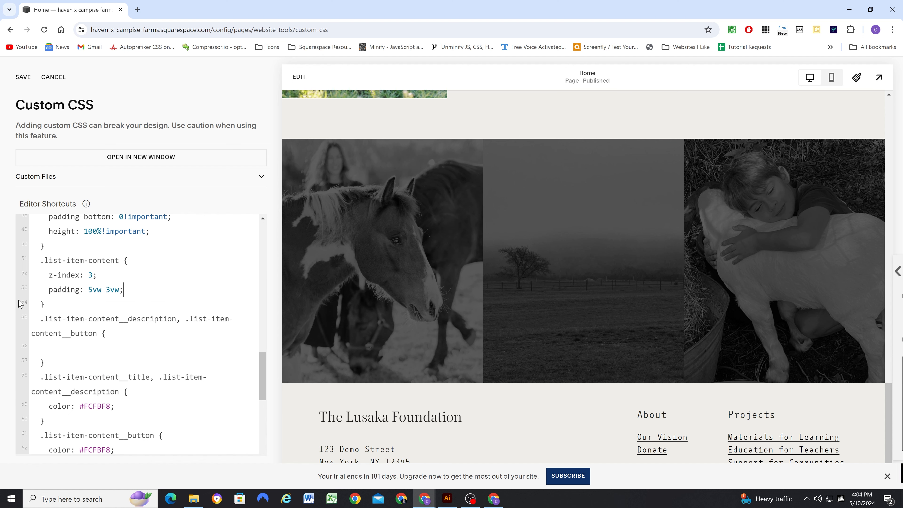
key(ctrl+v)
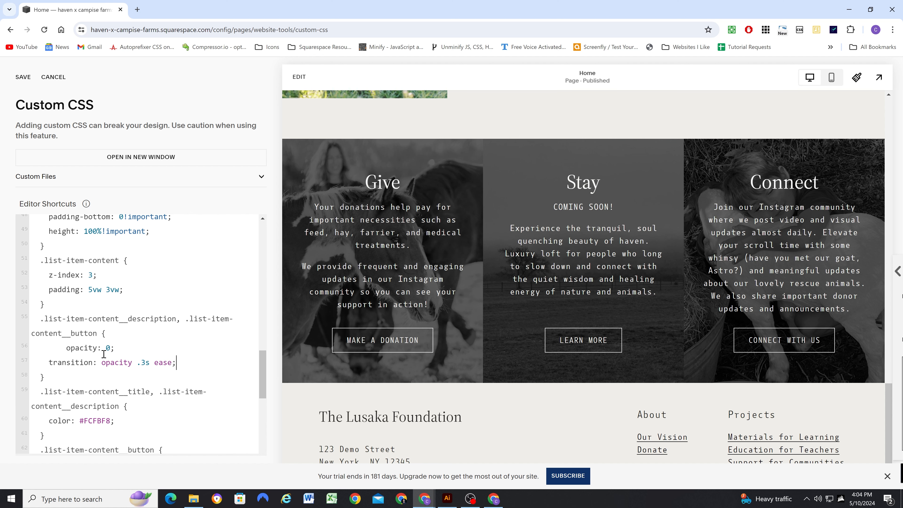
Replace the .list-item-content selector in the .list-item:hover block with .list-item-content__description, .list-item-content__button, test the hover and save the CSS
drag(102, 333, 40, 320)
key(ctrl+c)
scroll(70, 330, down, 5)
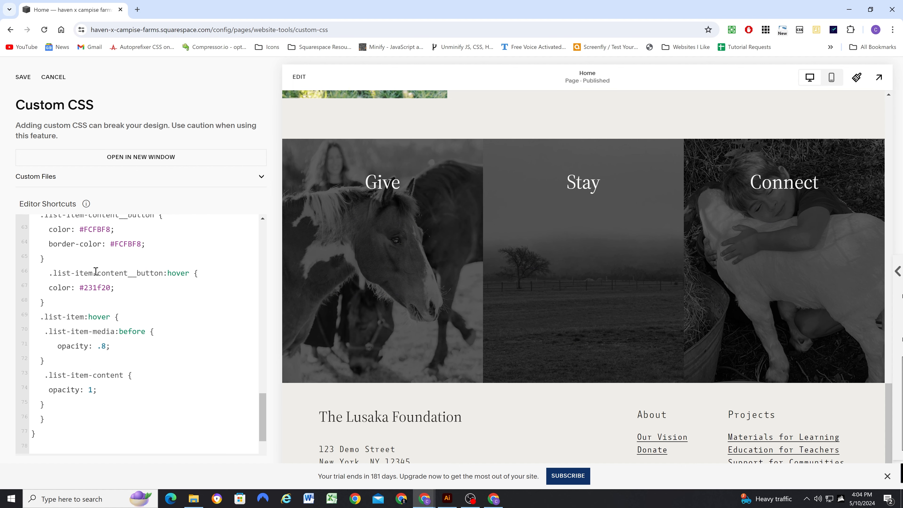
scroll(128, 279, up, 3)
scroll(107, 278, down, 5)
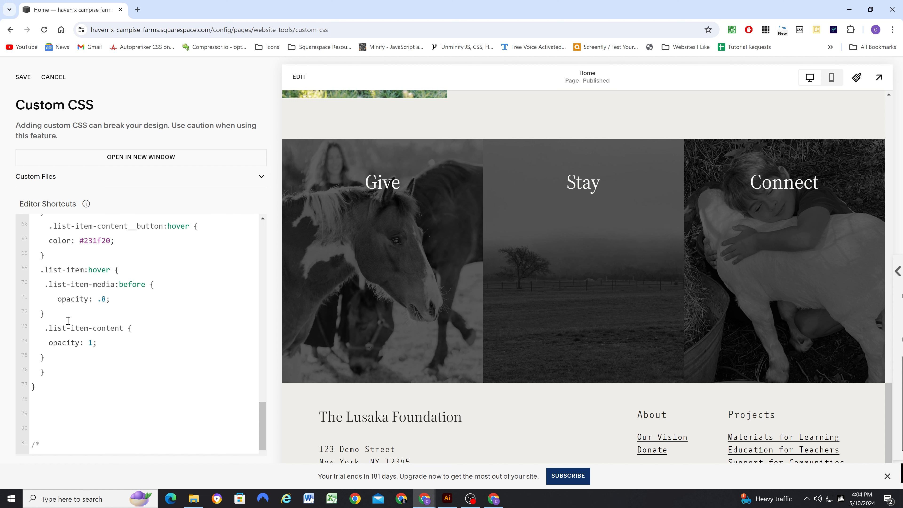
drag(124, 327, 43, 330)
key(ctrl+v)
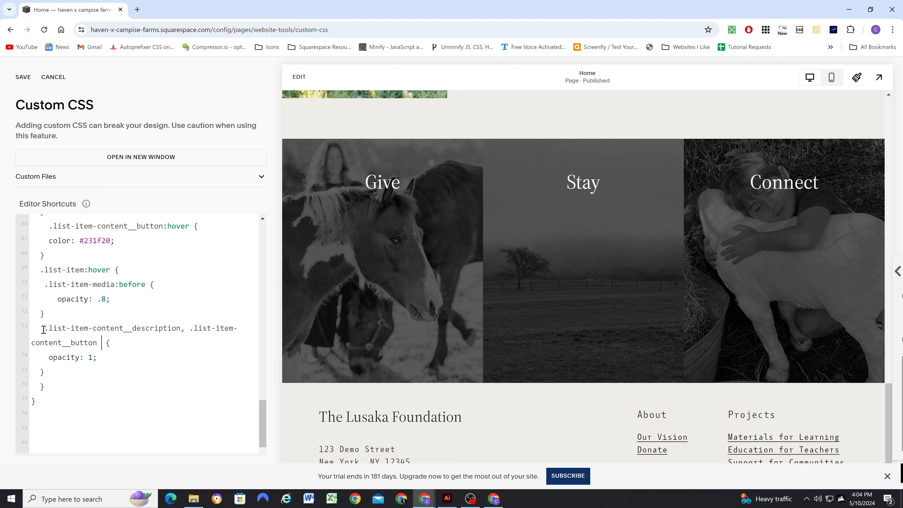
key(BackSpace)
mouse_move(324, 261)
mouse_move(604, 265)
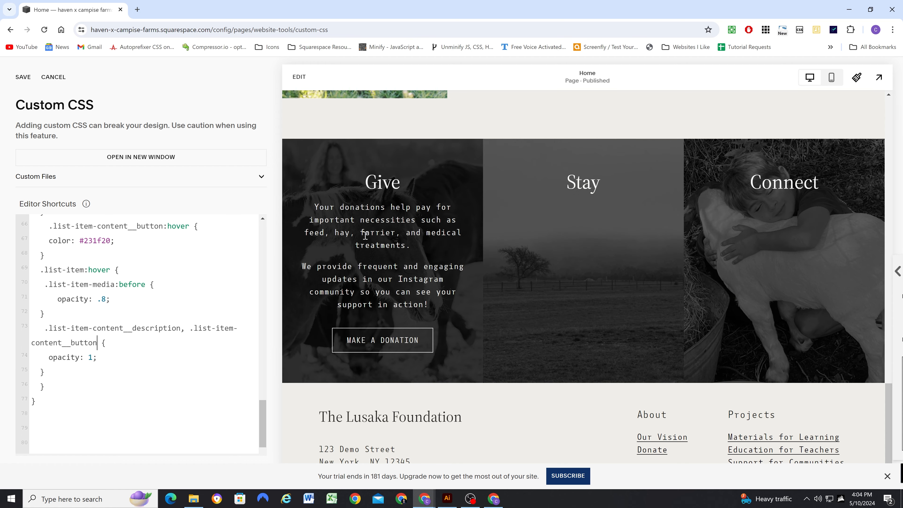
key(ctrl+s)
right_click(380, 182)
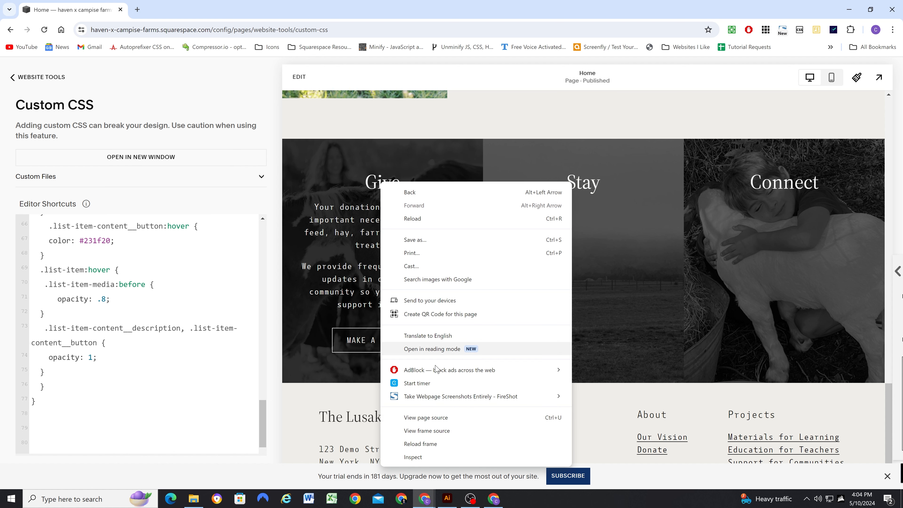
click(212, 338)
Copy the .list-item-content__title selector to a new line at the end of the .list-item:hover block, without a doubled dot
scroll(161, 326, up, 6)
scroll(161, 326, up, 5)
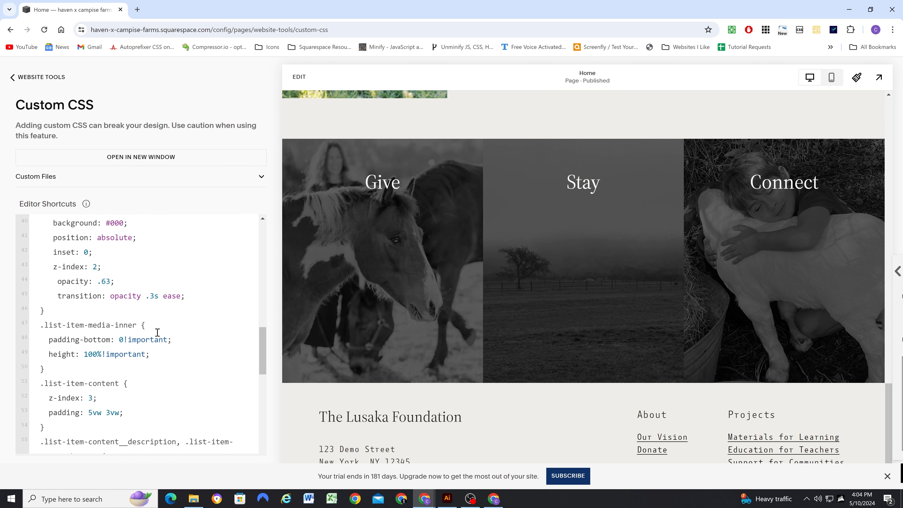
scroll(158, 332, up, 3)
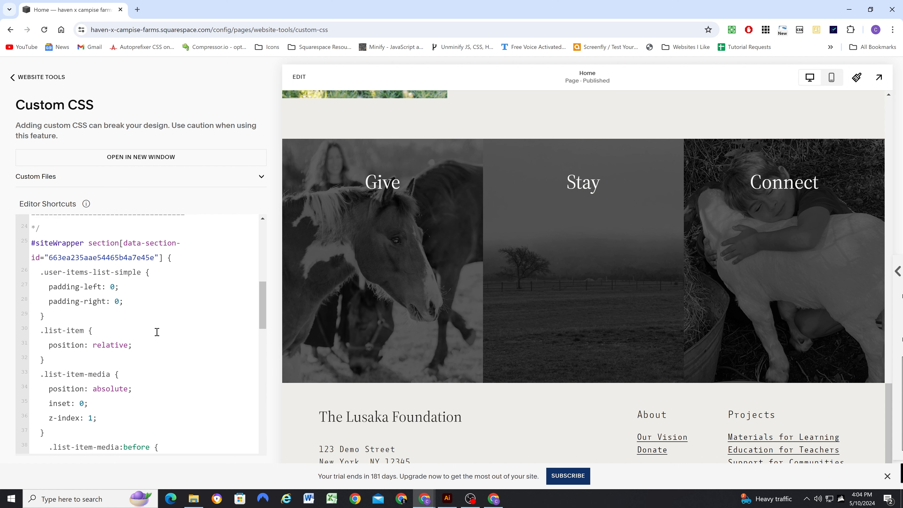
scroll(157, 332, down, 7)
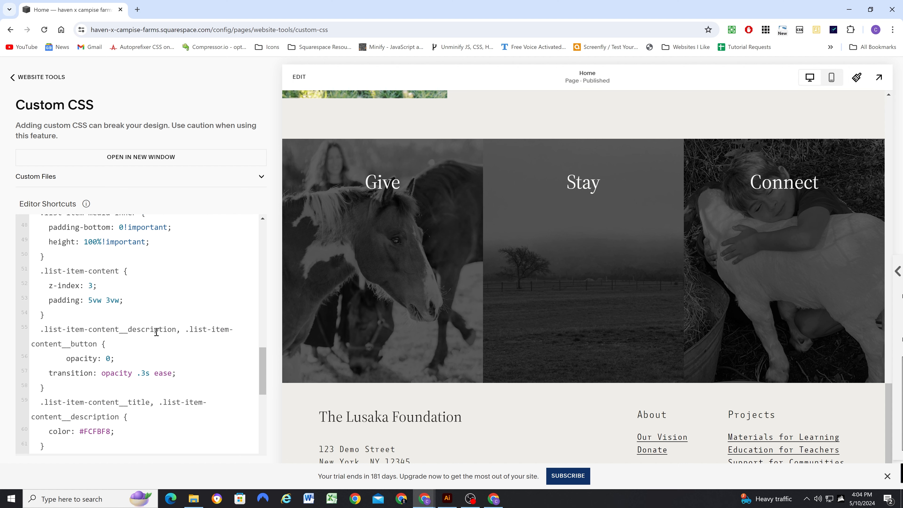
scroll(156, 331, down, 3)
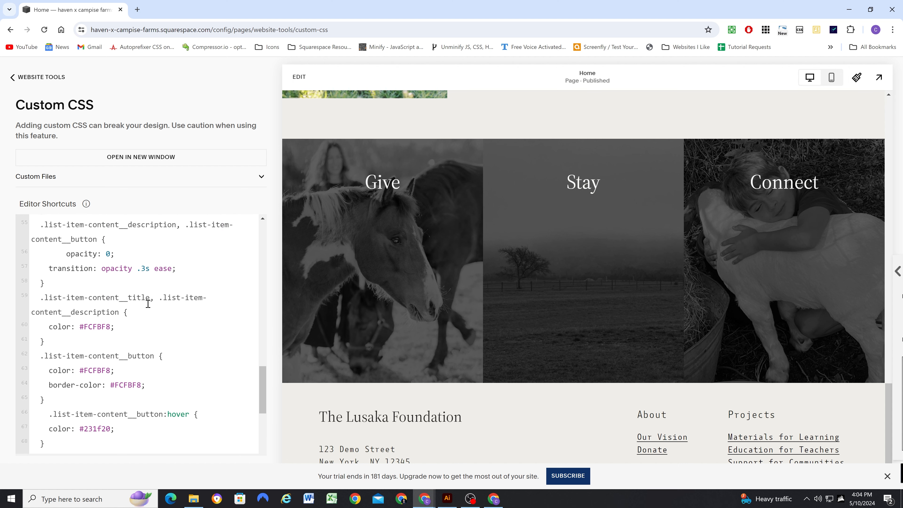
drag(150, 300, 41, 297)
key(ctrl+c)
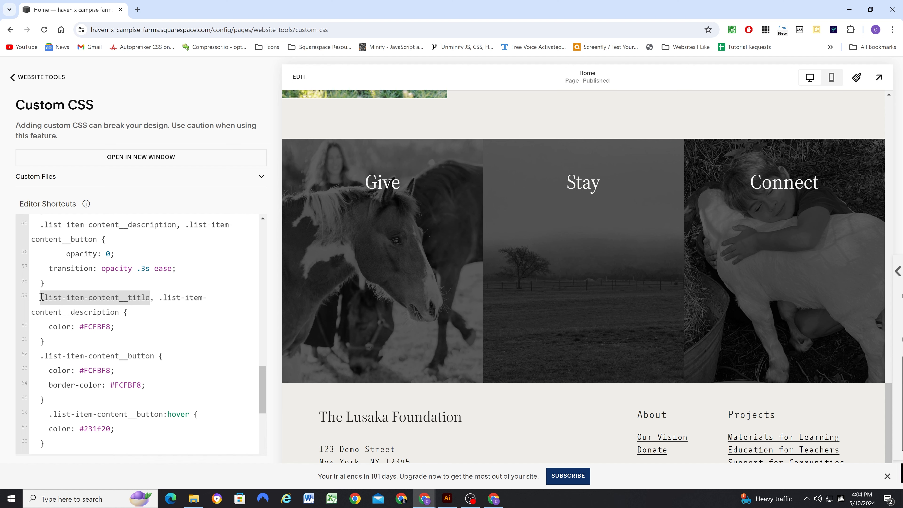
scroll(121, 323, down, 4)
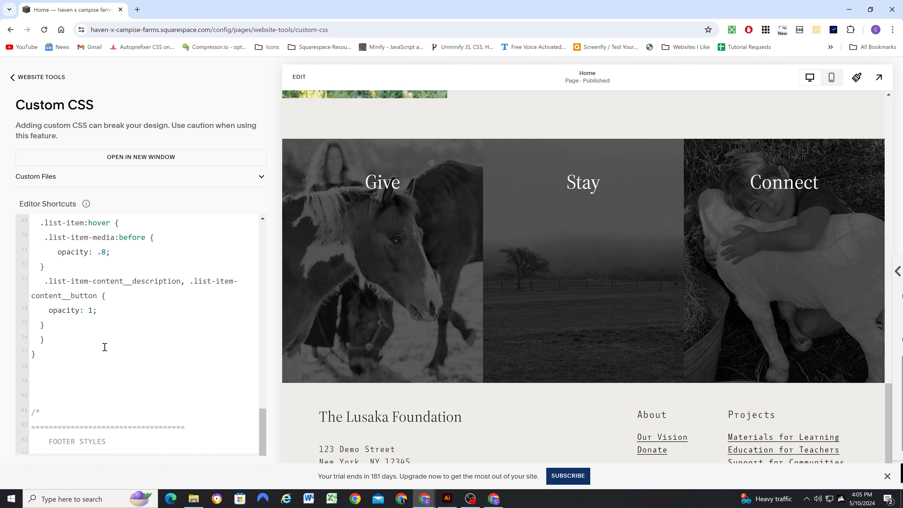
click(62, 327)
key(Return)
text(.)
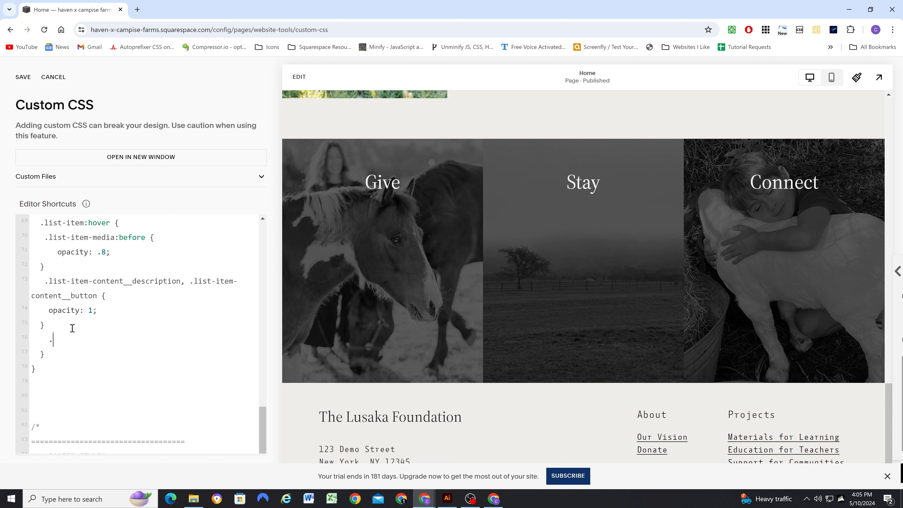
key(ctrl+v)
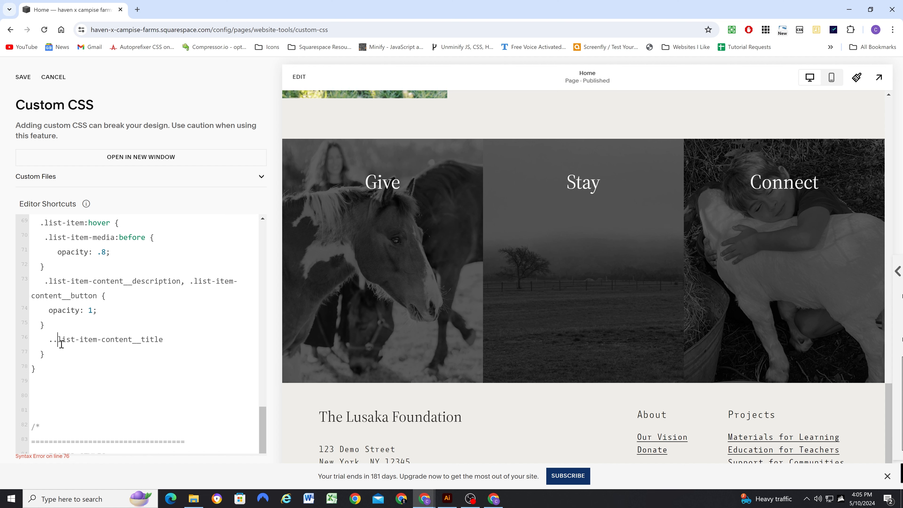
key(BackSpace)
Give the nested .list-item-content__title hover rule opacity: 0, save the CSS and test the Give card's hover
click(192, 344)
text({)
key(Return)
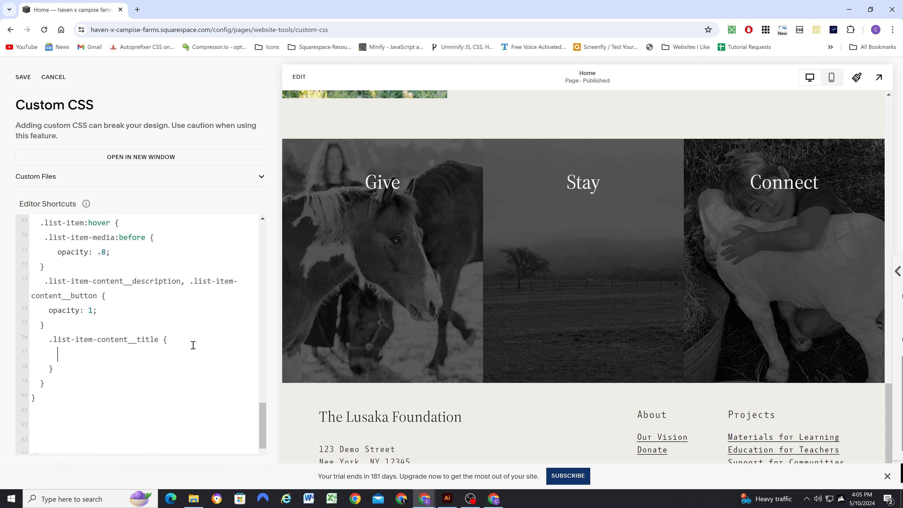
text(opacity: 0;)
click(24, 79)
mouse_move(391, 287)
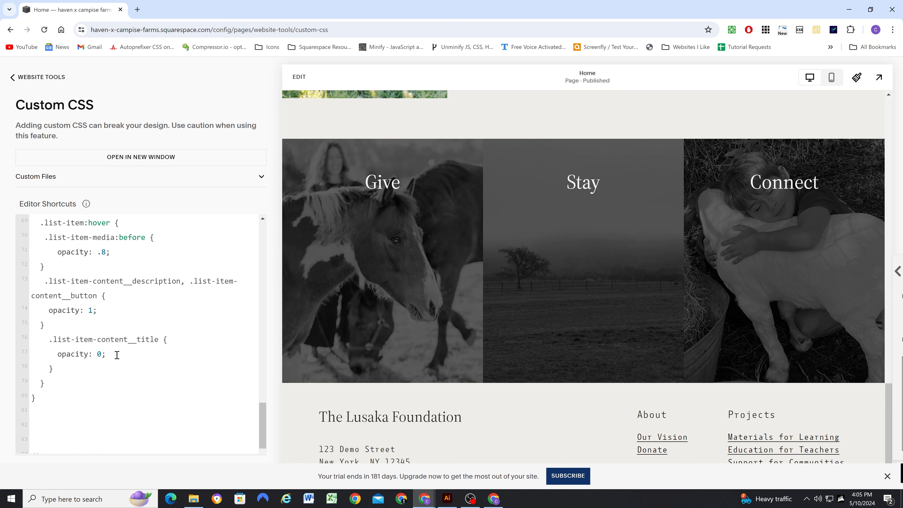
Review the base content rules to see which selectors declare the opacity transition
scroll(117, 355, up, 6)
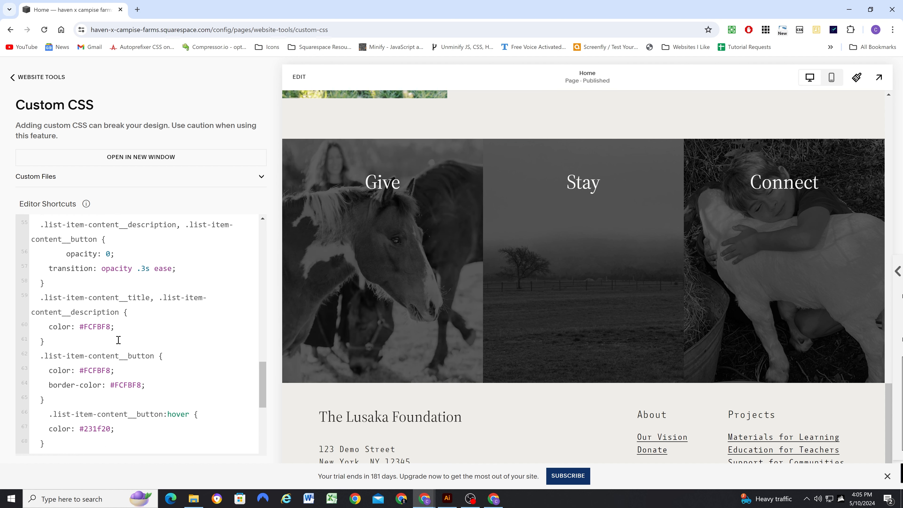
scroll(118, 340, up, 3)
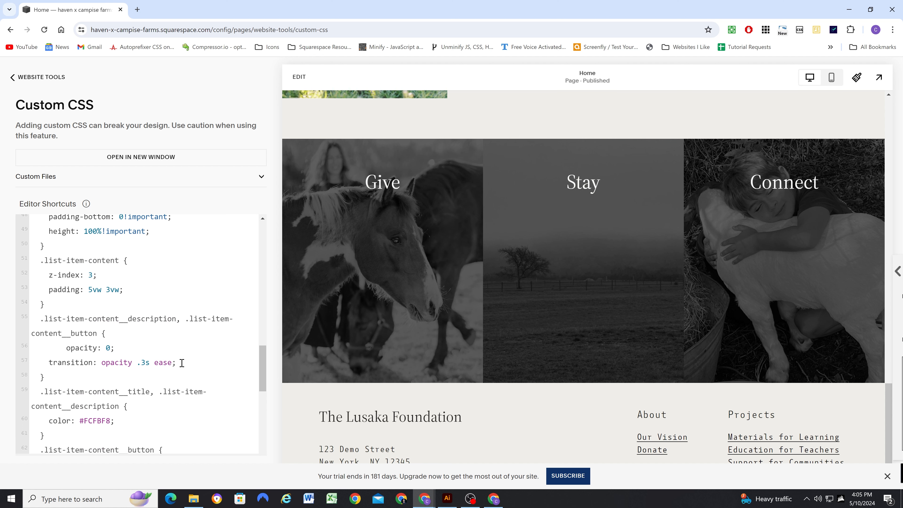
drag(179, 363, 51, 362)
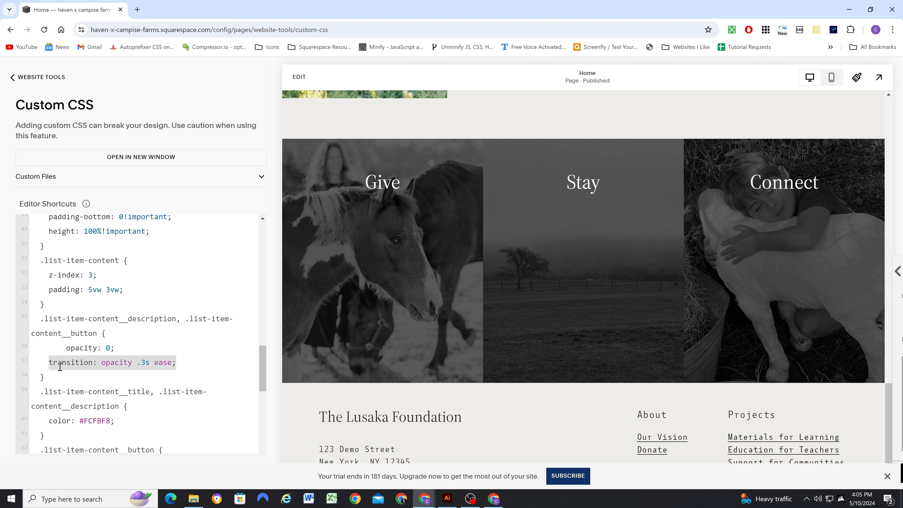
scroll(76, 365, down, 1)
scroll(85, 364, up, 2)
scroll(127, 370, down, 1)
scroll(128, 369, down, 1)
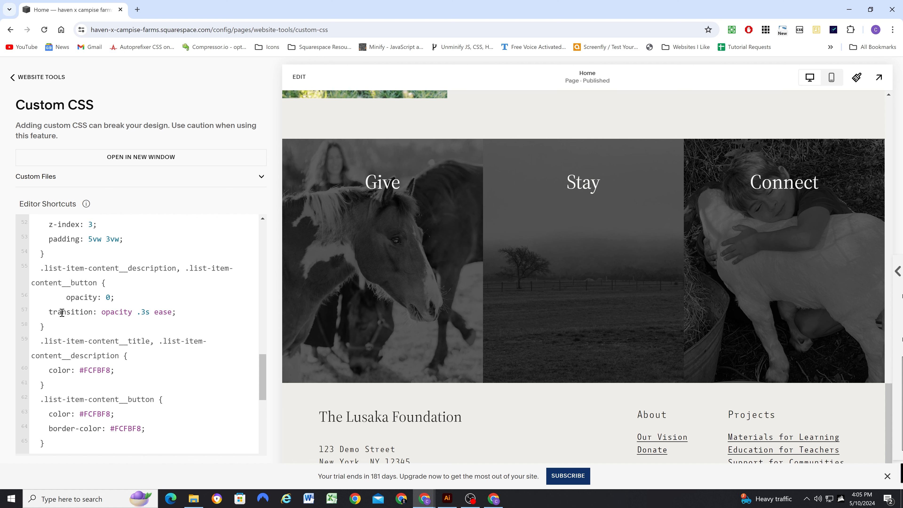
scroll(61, 313, down, 1)
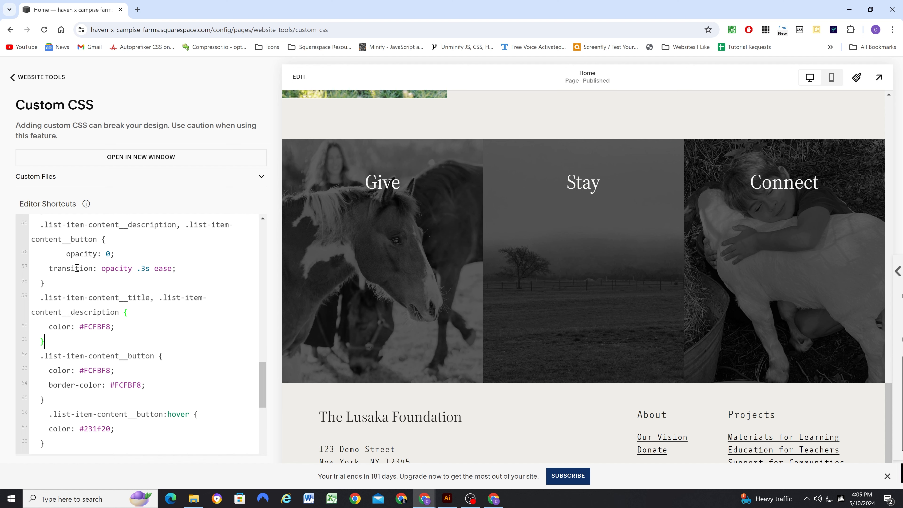
Start a separate .list-item-content__title rule below the title and description color rule
scroll(89, 295, up, 1)
drag(152, 344, 39, 344)
key(ctrl+c)
click(52, 390)
key(Return)
key(ctrl+v)
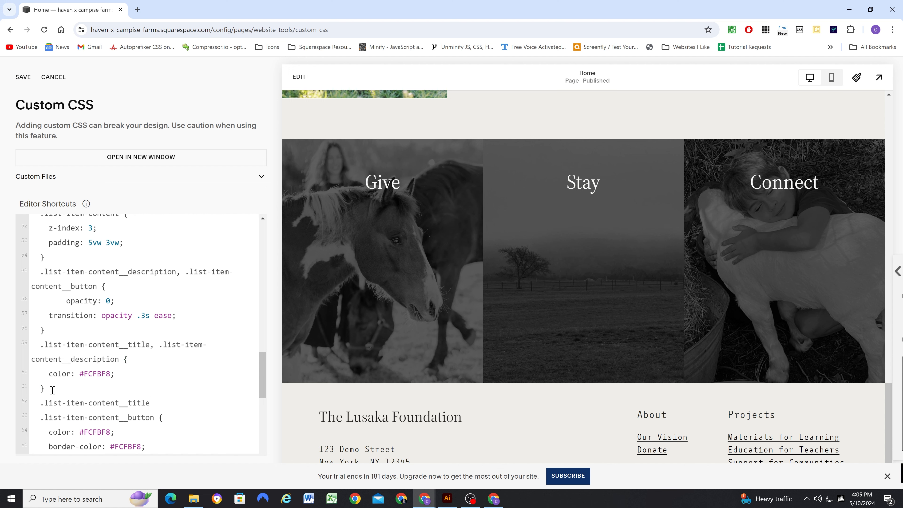
text({)
key(Return)
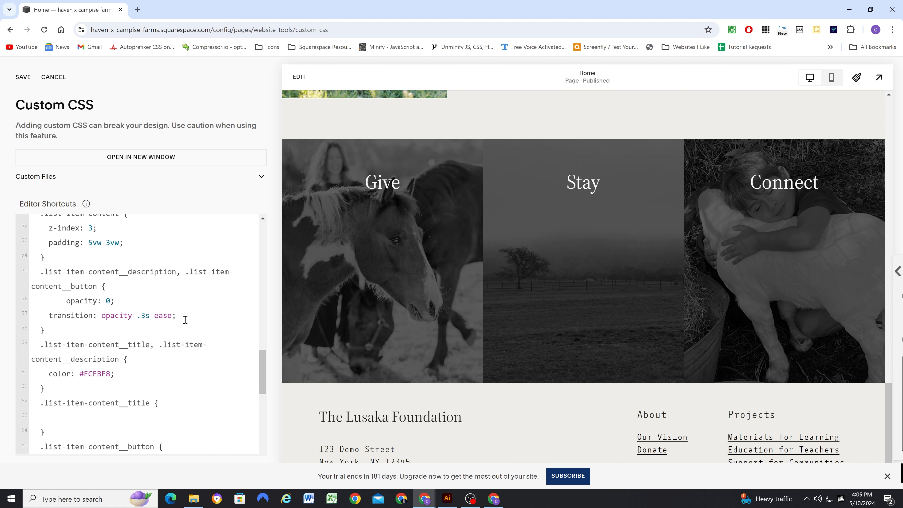
Copy transition: opacity .3s ease into the new base .list-item-content__title rule and test the Give card's hover
drag(185, 316, 50, 315)
key(ctrl+c)
click(66, 419)
key(ctrl+v)
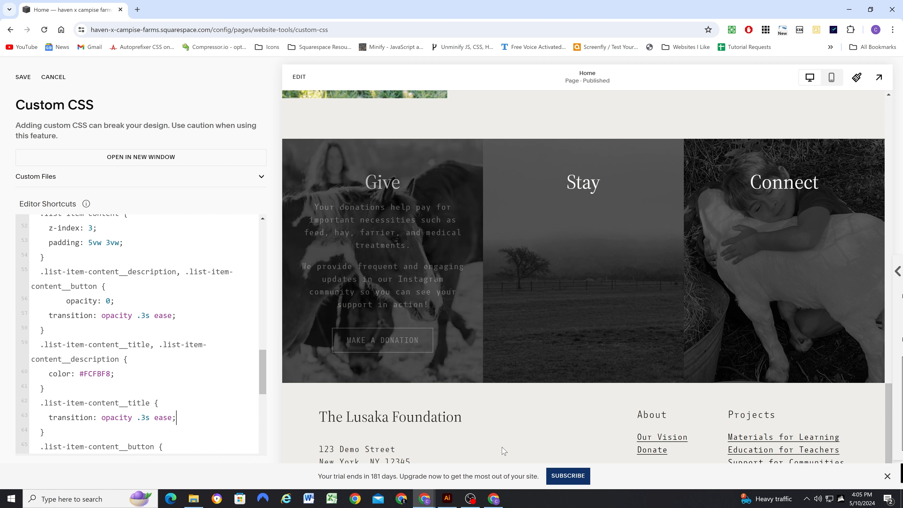
mouse_move(394, 294)
scroll(132, 346, down, 1)
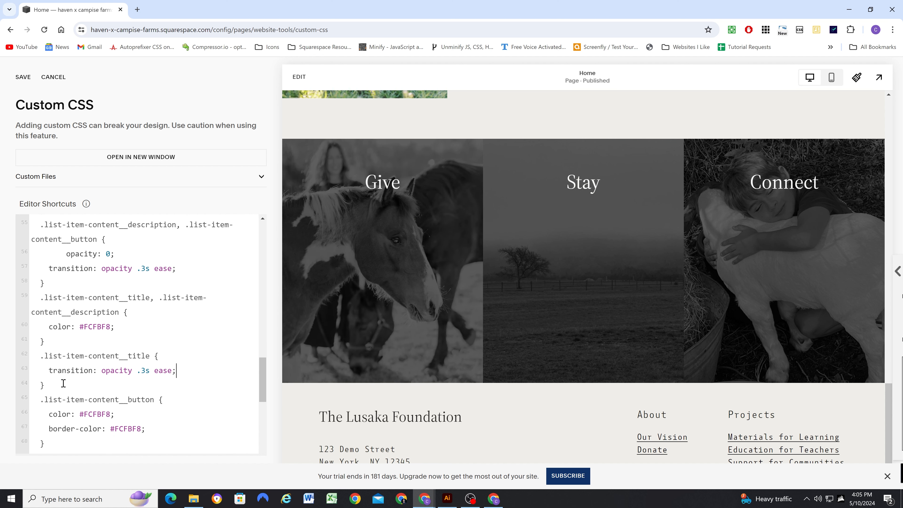
Copy transition: opacity .3s ease into the combined title and description rule, below its color declaration
drag(65, 382, 26, 358)
click(70, 373)
click(145, 297)
drag(183, 269, 48, 269)
click(120, 328)
key(Return)
key(ctrl+v)
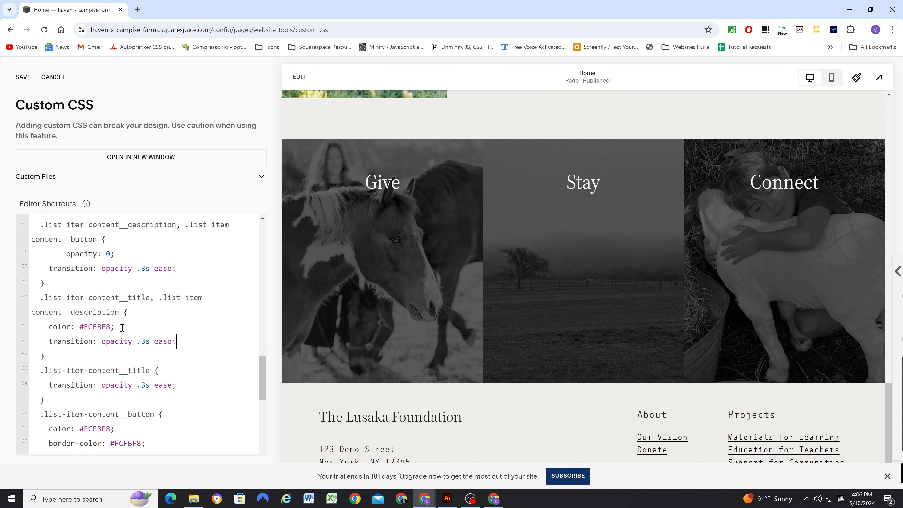
Delete the separate .list-item-content__title rule with its leftover blank line and save the CSS
drag(61, 399, 21, 378)
key(BackSpace)
key(BackSpace)
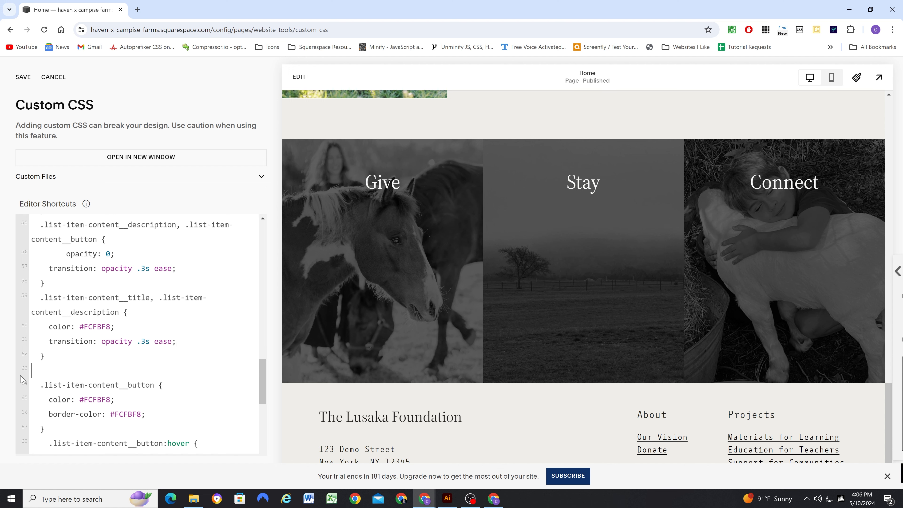
click(32, 82)
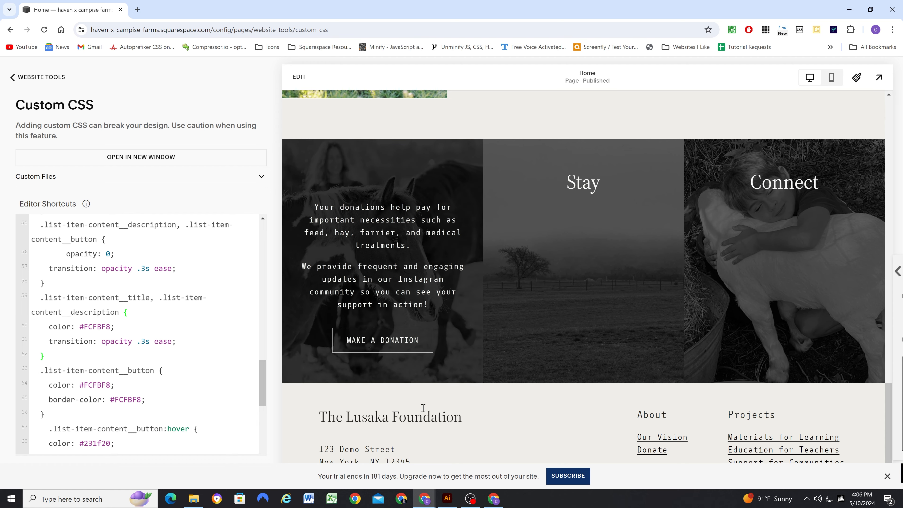
Check the title placement in the Illustrator homepage mockup and compare it with the Give, Stay and Connect cards' hover states
click(450, 502)
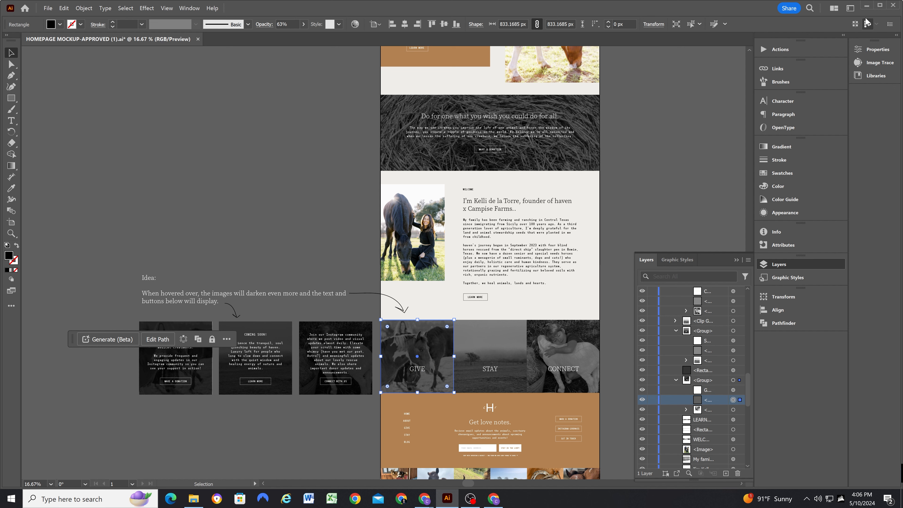
click(866, 7)
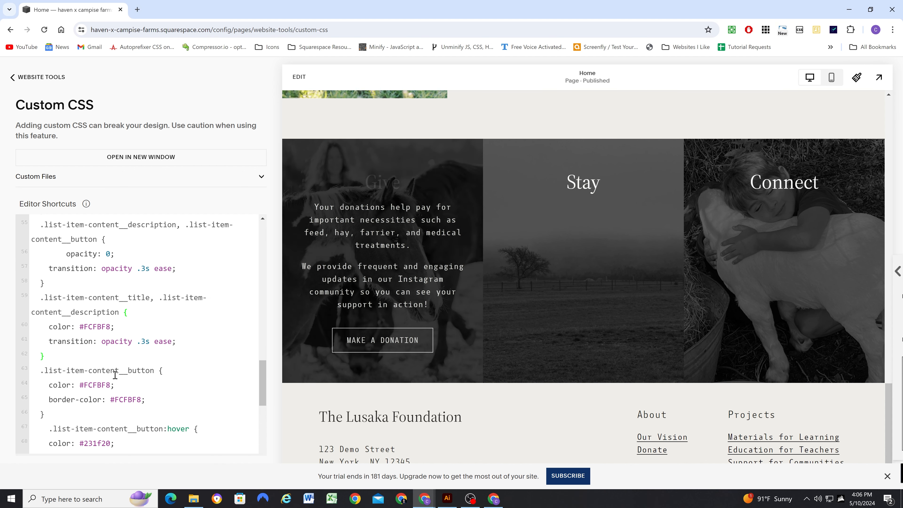
scroll(111, 338, up, 1)
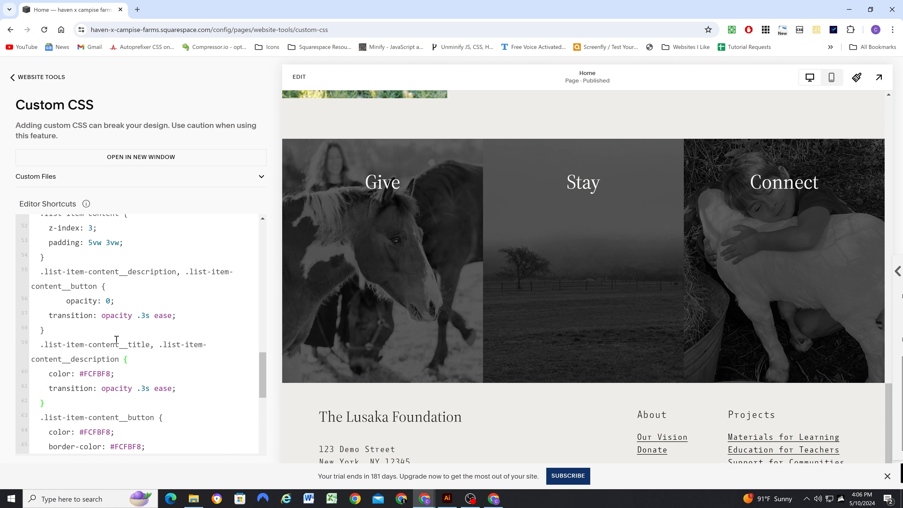
scroll(116, 339, down, 1)
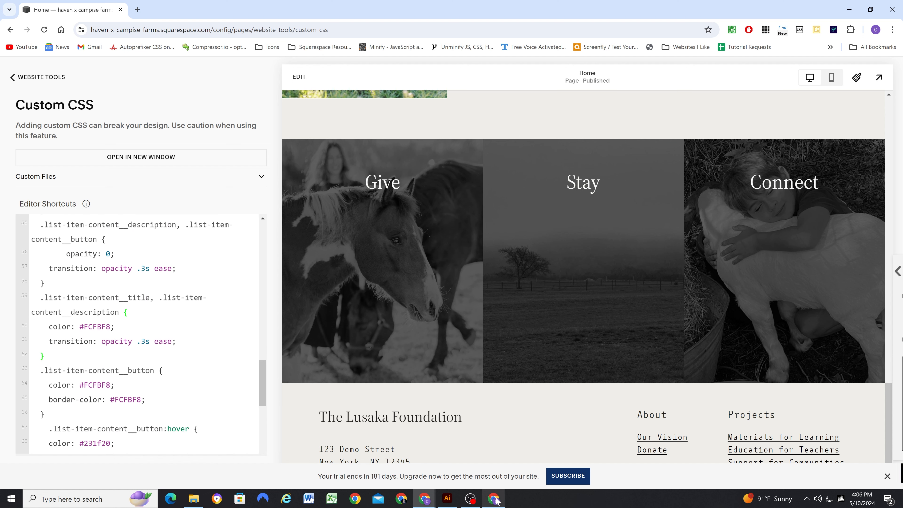
mouse_move(497, 502)
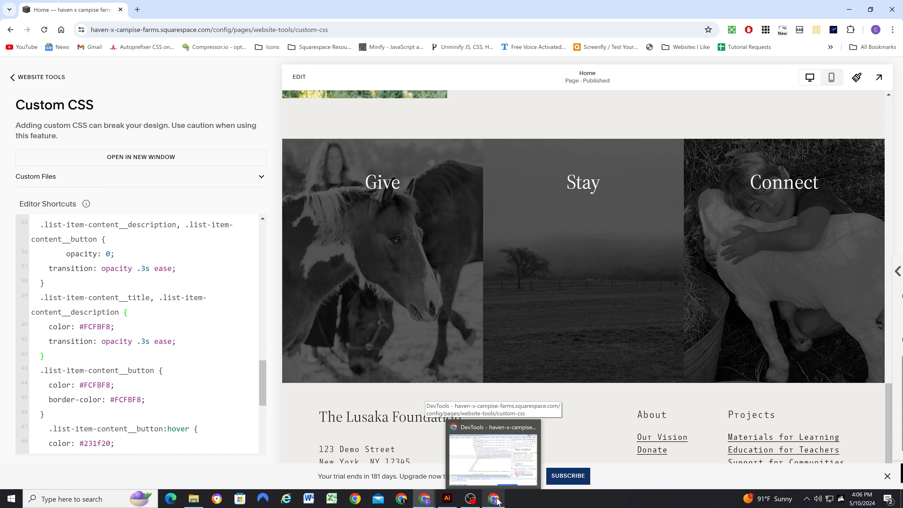
mouse_move(385, 262)
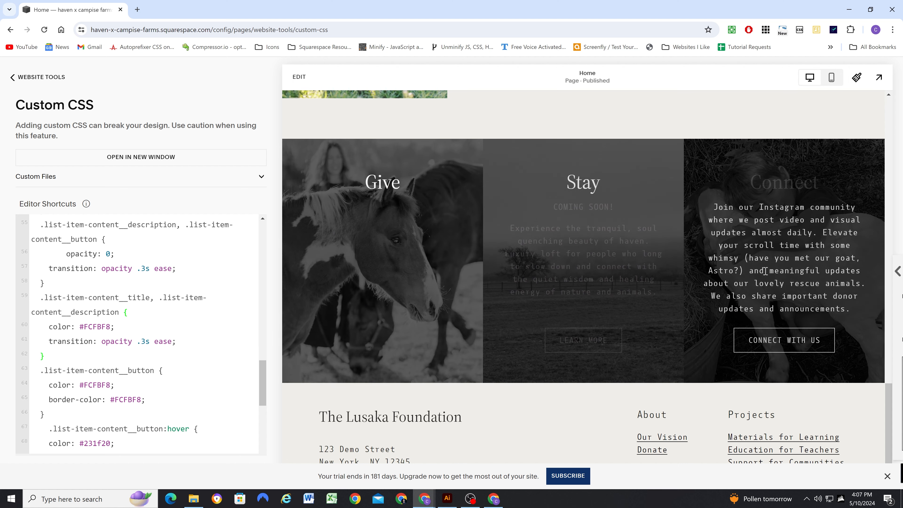
mouse_move(591, 266)
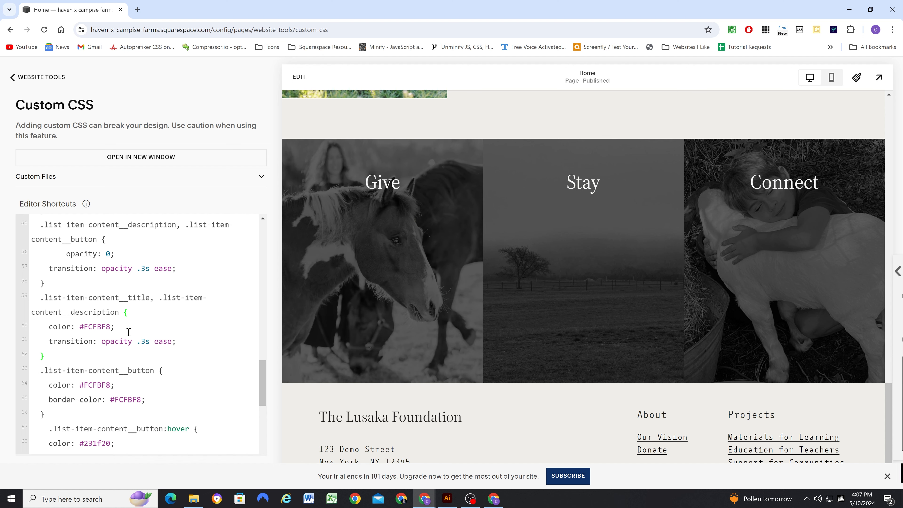
Start a new .list-item-content__title rule directly below the combined title and description rule
scroll(132, 329, down, 1)
scroll(142, 367, up, 1)
scroll(139, 367, down, 1)
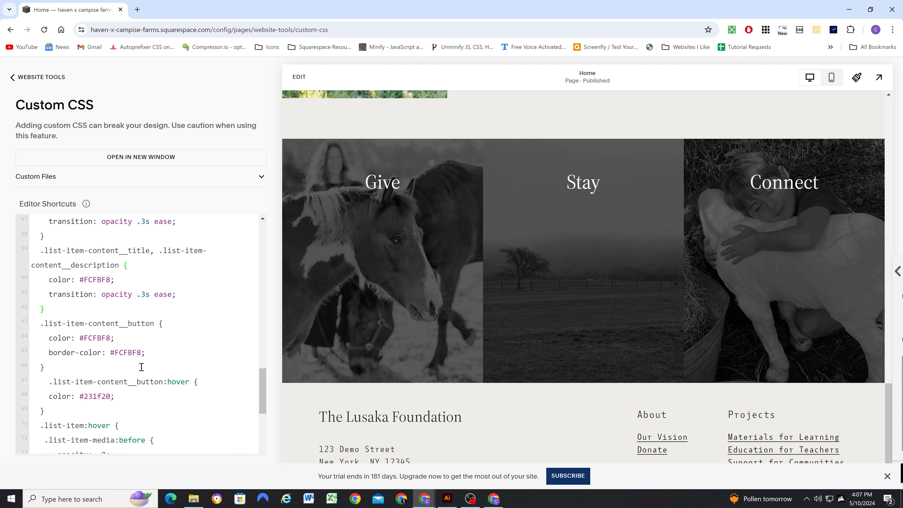
scroll(138, 366, up, 1)
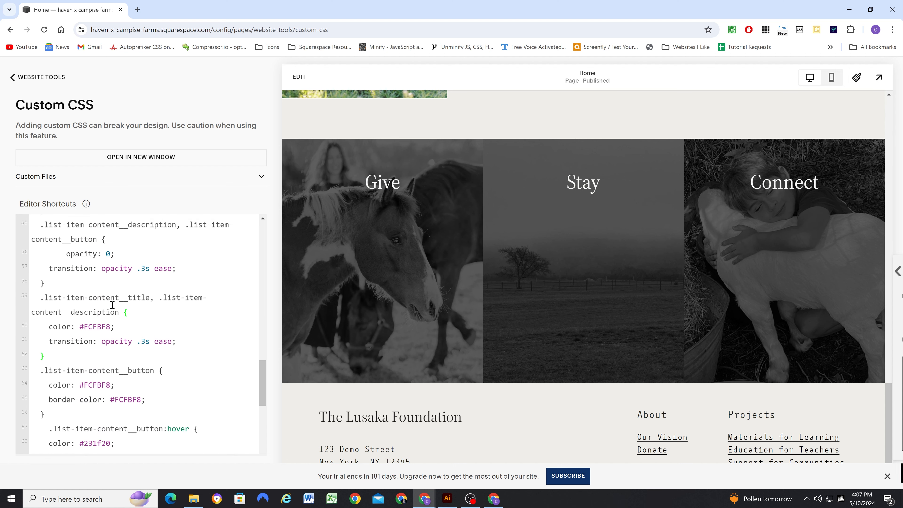
drag(149, 296, 41, 296)
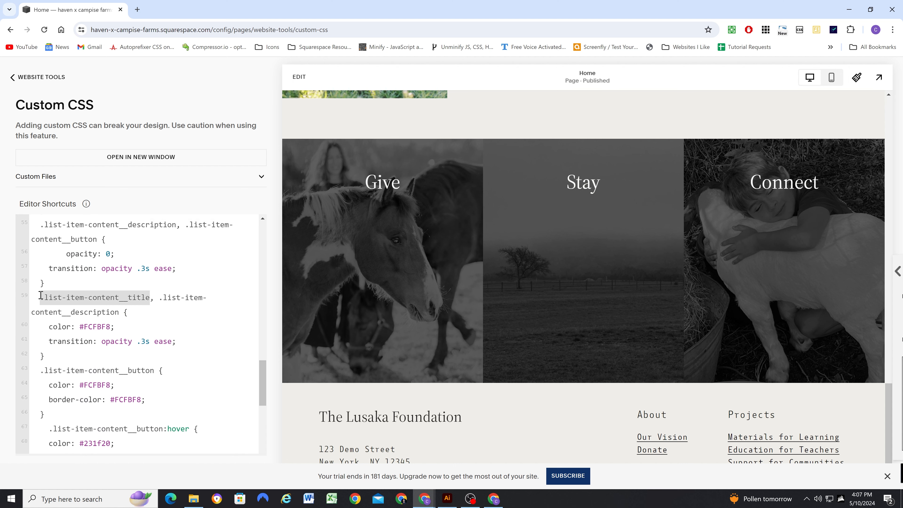
click(59, 356)
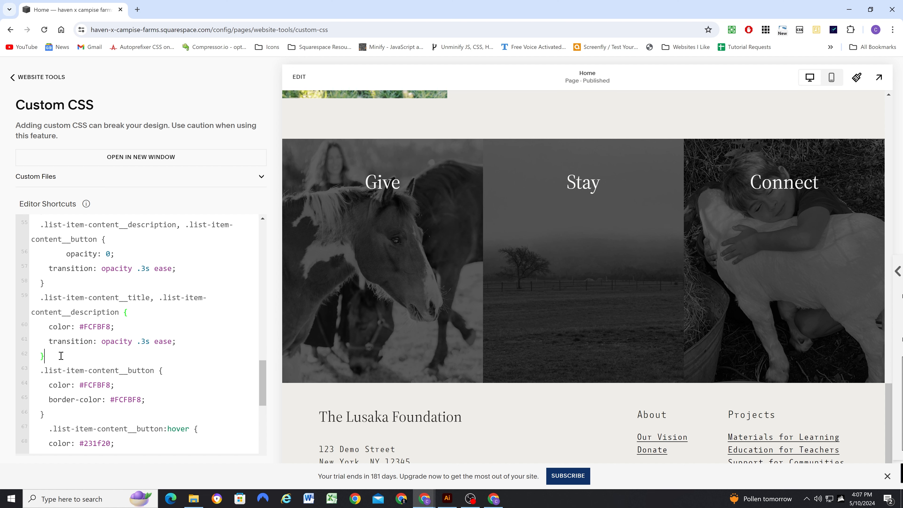
key(Return)
key(ctrl+v)
text({)
key(Return)
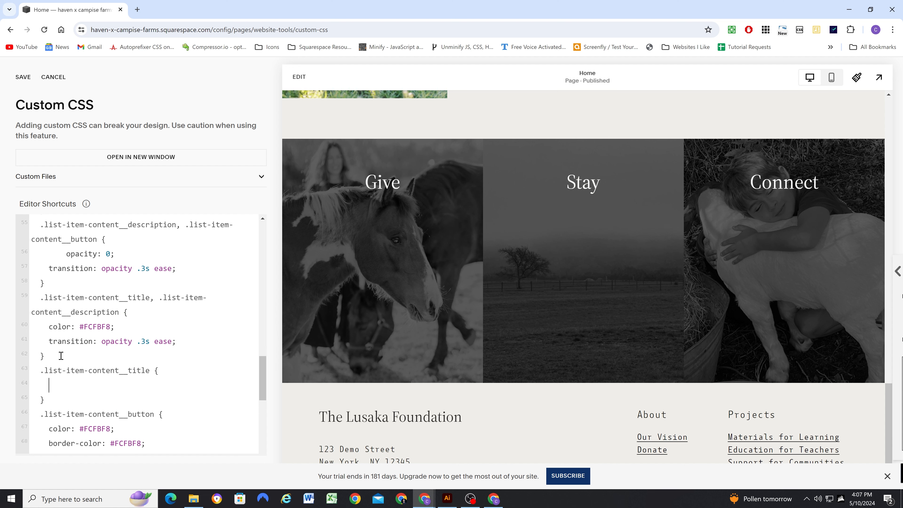
Move transition: opacity .3s ease from the combined title and description rule into the new title rule
drag(177, 341, 46, 340)
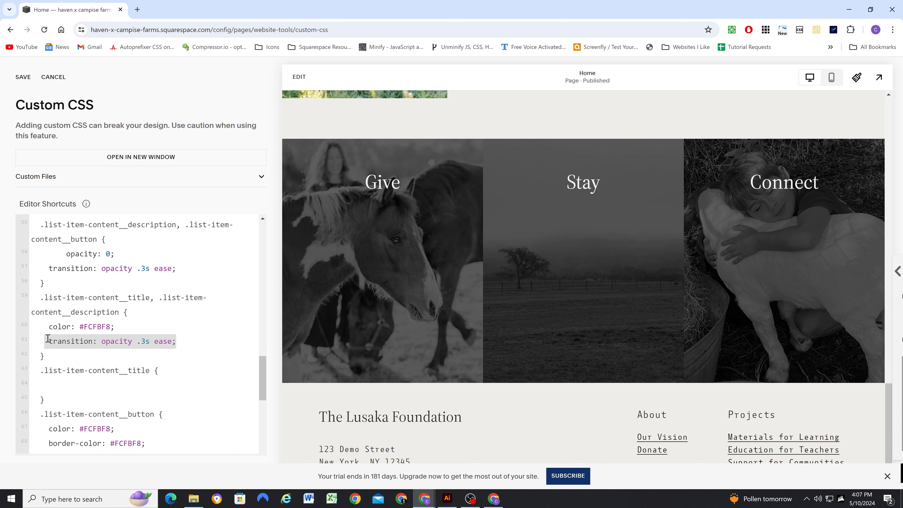
key(ctrl+x)
key(BackSpace)
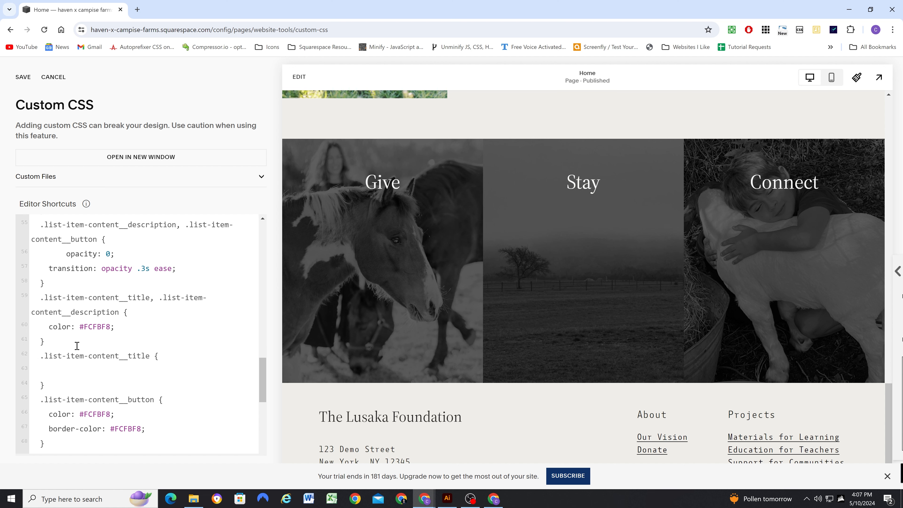
key(ctrl+v)
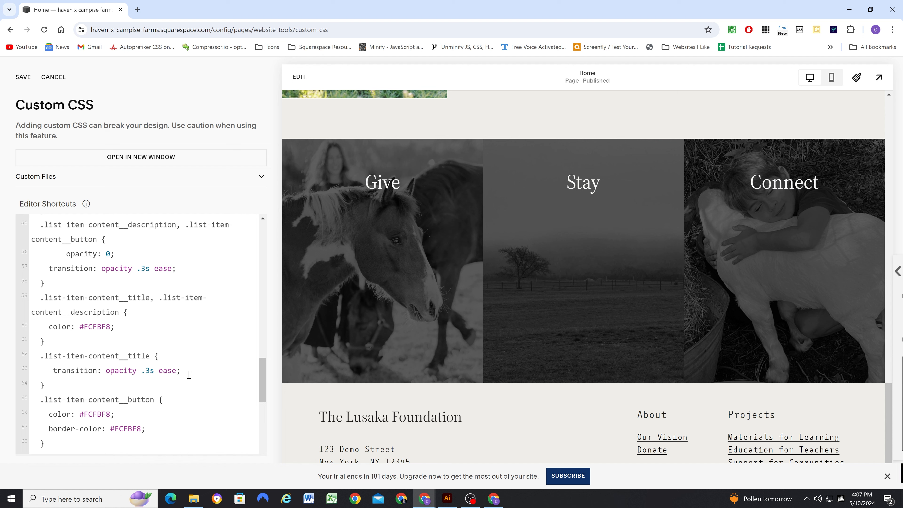
Add position: absolute to the .list-item-content__title rule and test the Give card's hover
key(Return)
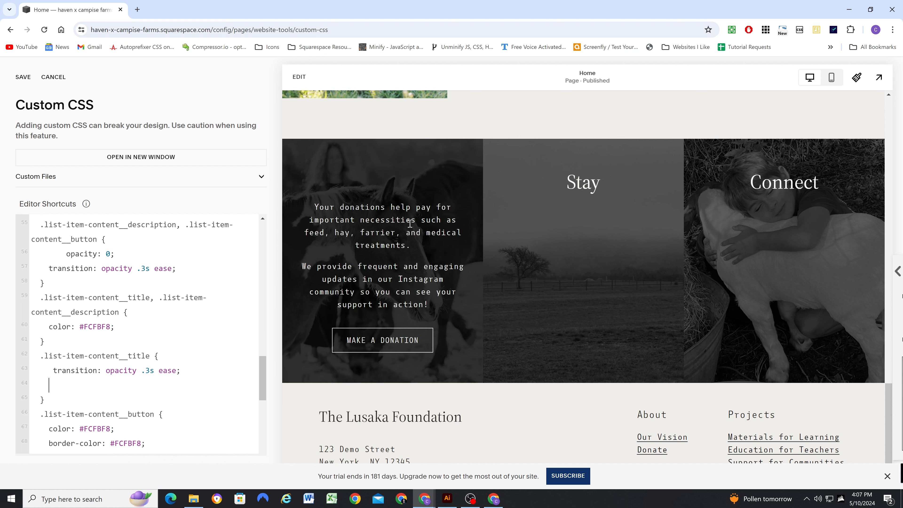
text(posit)
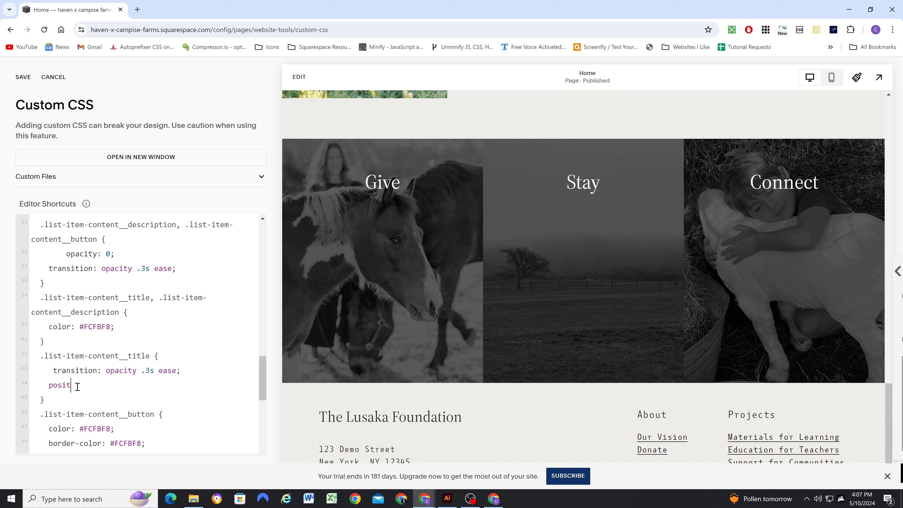
text(ion: absi)
key(BackSpace)
key(BackSpace)
text(olute;)
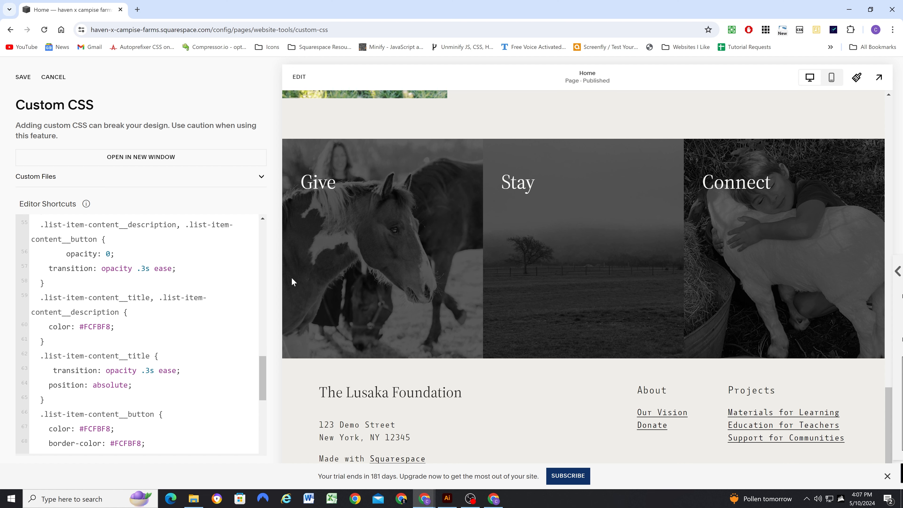
mouse_move(347, 202)
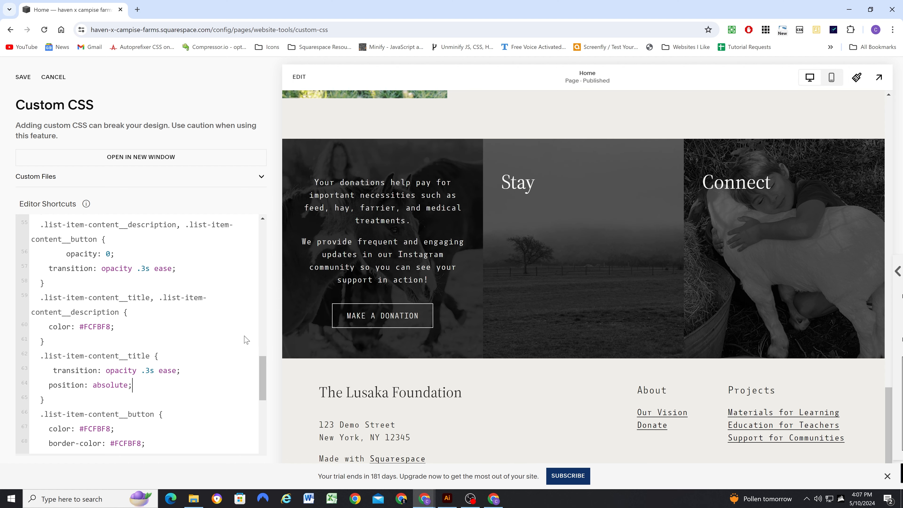
Add a bottom offset to the .list-item-content__title rule, trying 0 and settling on 30%
click(147, 382)
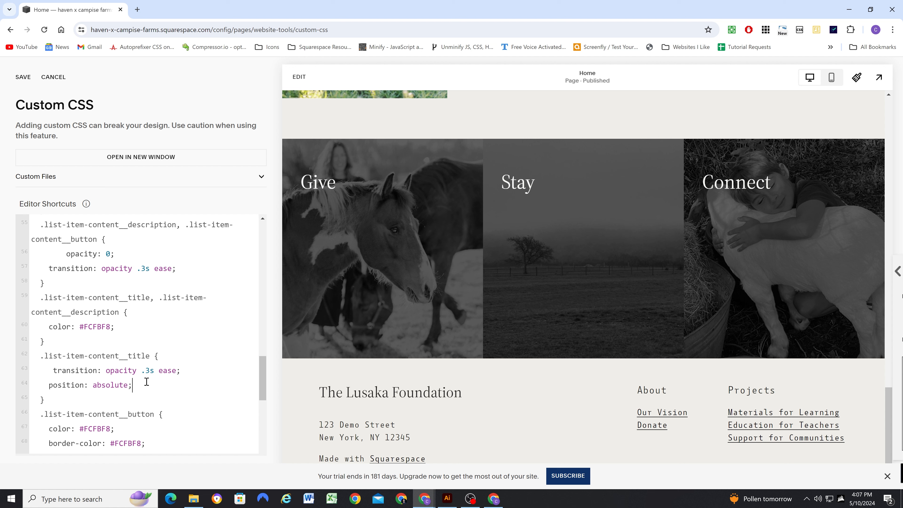
key(Return)
text(bottom: 0;)
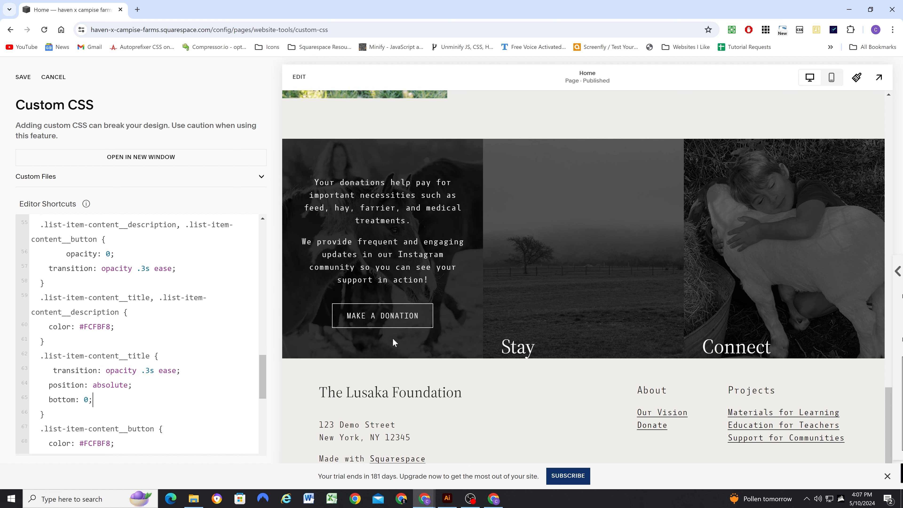
double_click(87, 399)
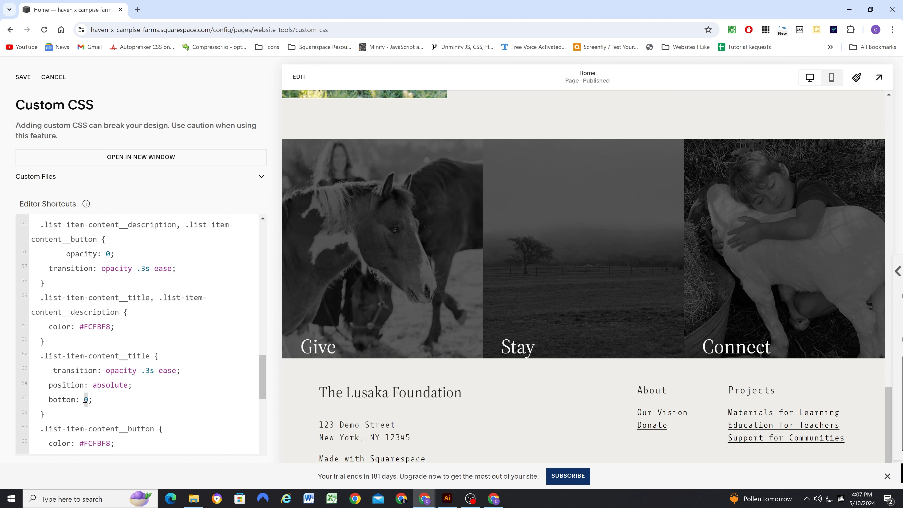
text(30%)
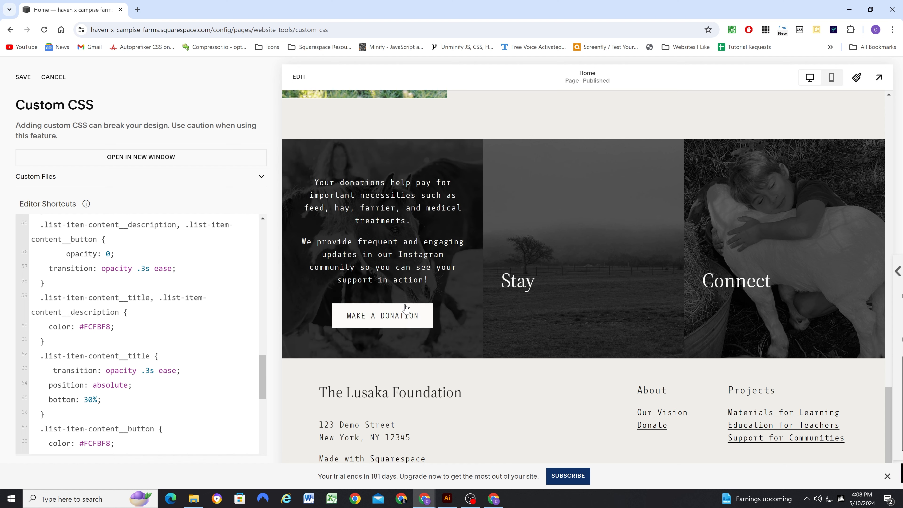
Add text-align: center below the bottom offset in the .list-item-content__title rule
click(111, 399)
key(Return)
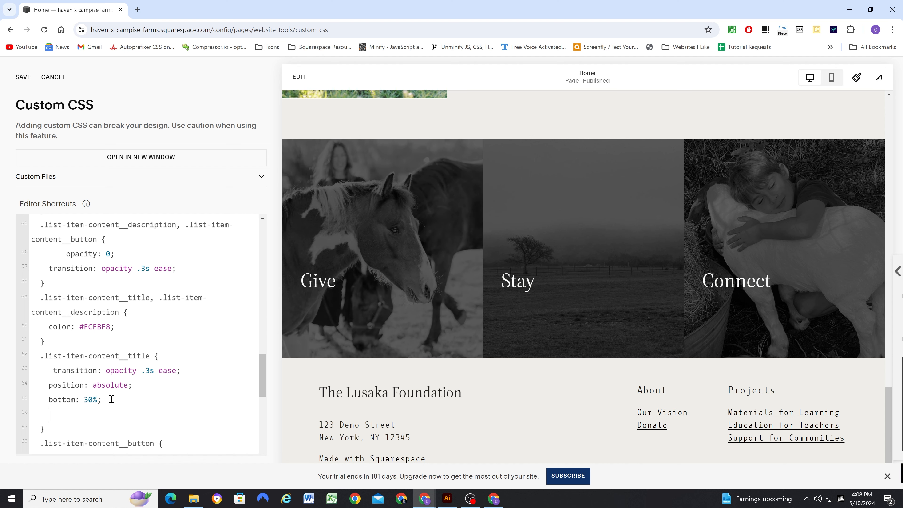
text(text-align: center;)
Inspect the Give title in DevTools, with the DevTools window moved clear of the title
key(ctrl+shift+i)
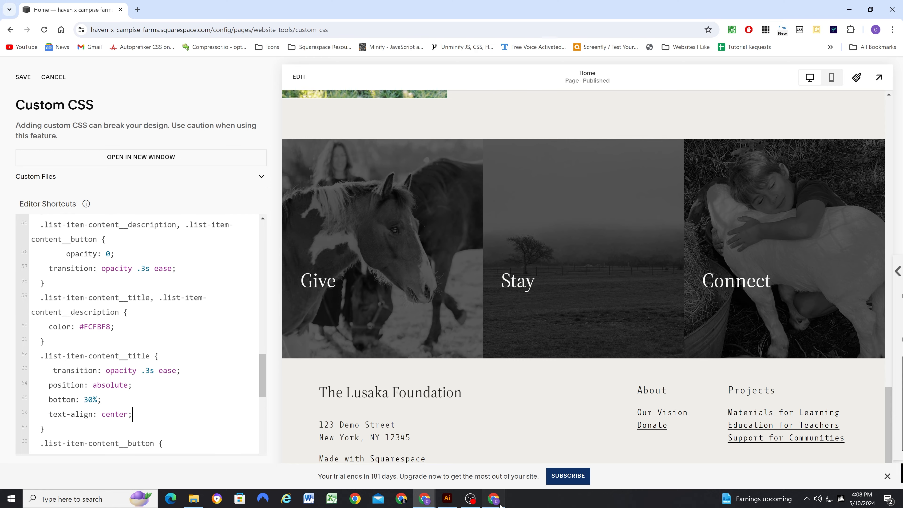
drag(441, 103, 689, 179)
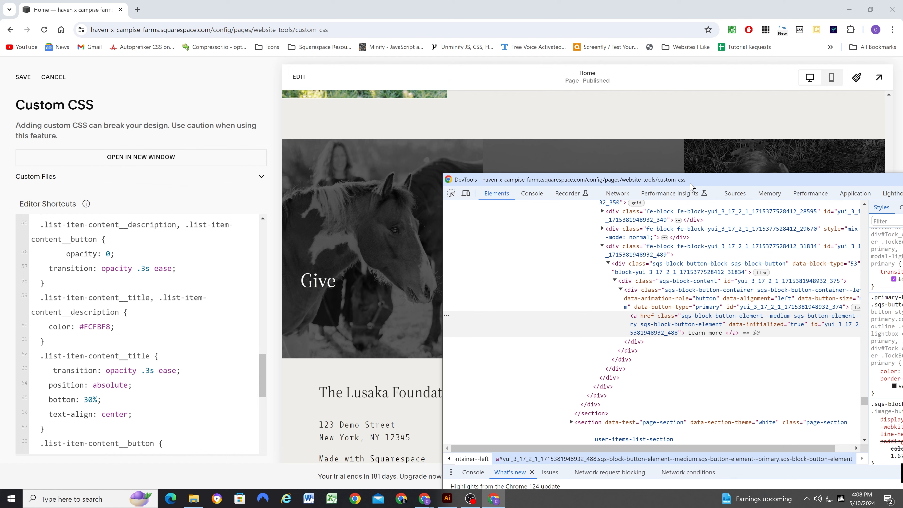
right_click(319, 282)
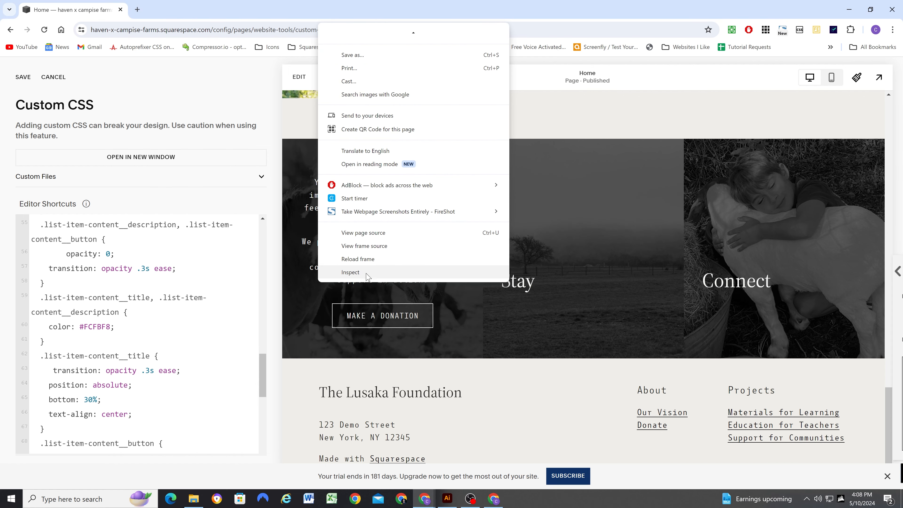
click(334, 272)
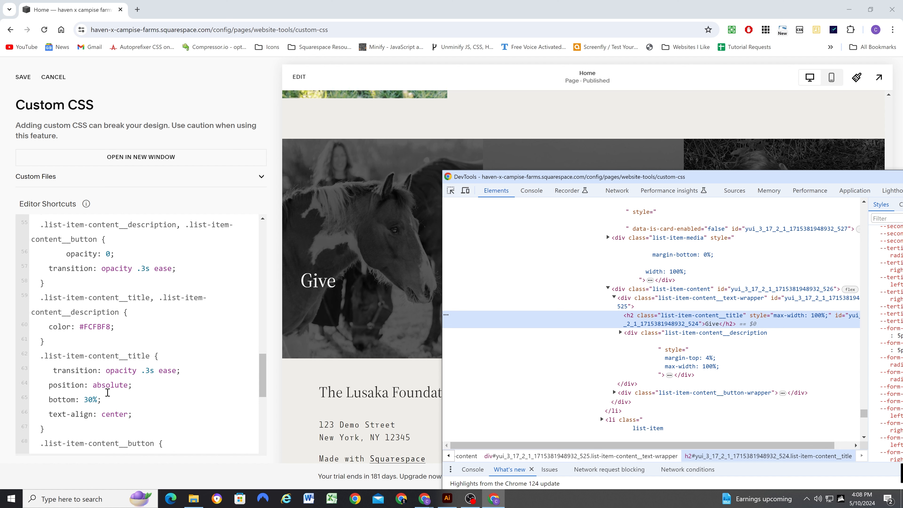
Add width: 100% above text-align in the .list-item-content__title rule and check the Give title's box in DevTools
click(112, 405)
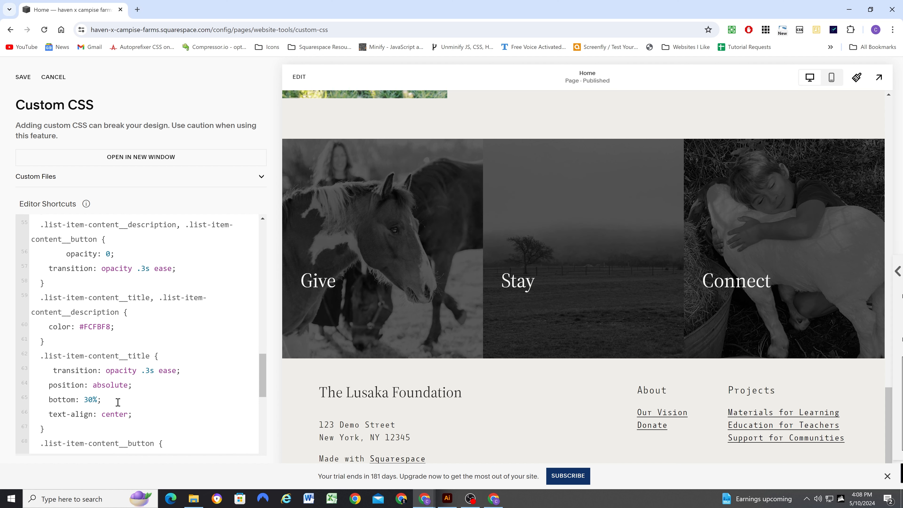
key(Return)
text(width: 100%;)
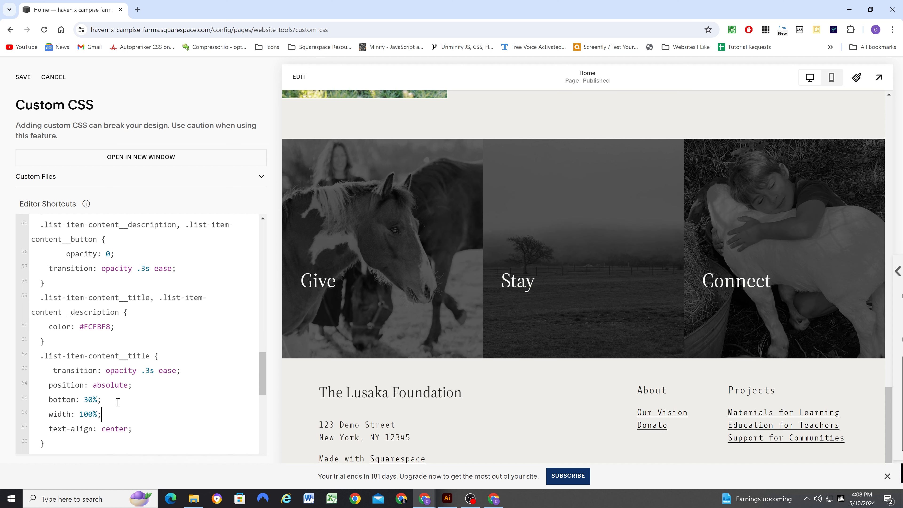
mouse_move(387, 287)
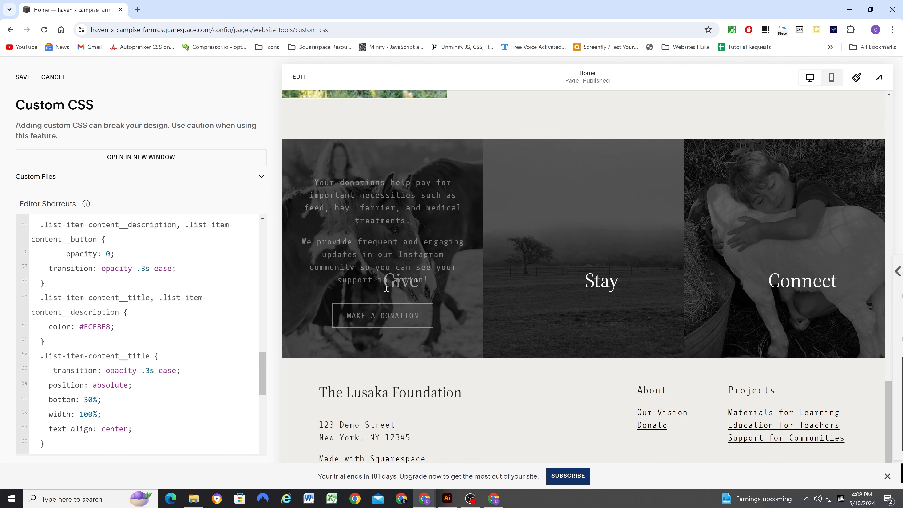
click(493, 499)
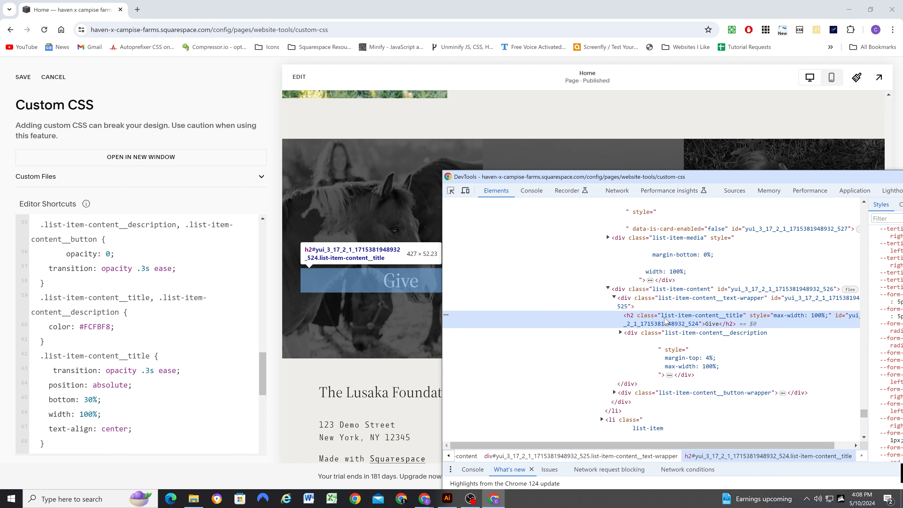
Inspect the Give card's list-item-content in DevTools and try box-sizing: border-box below the padding in the .list-item-content rule
drag(670, 177, 787, 183)
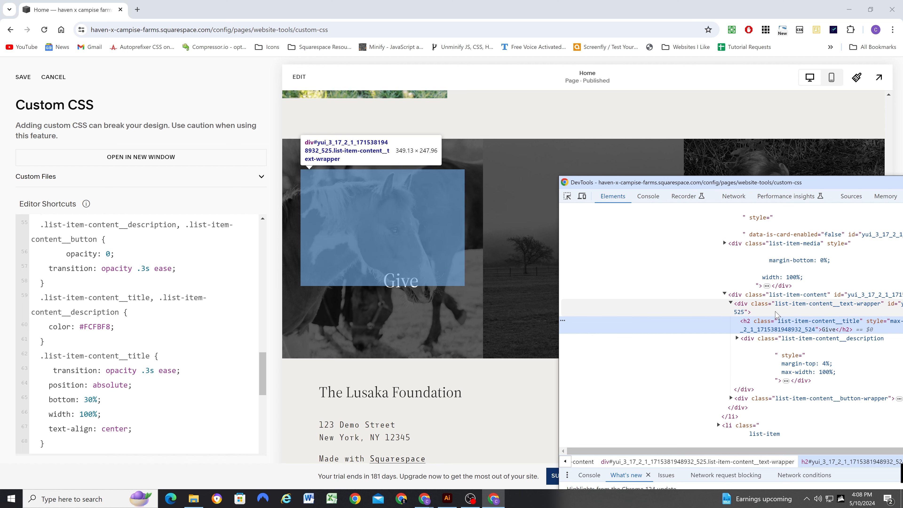
click(777, 295)
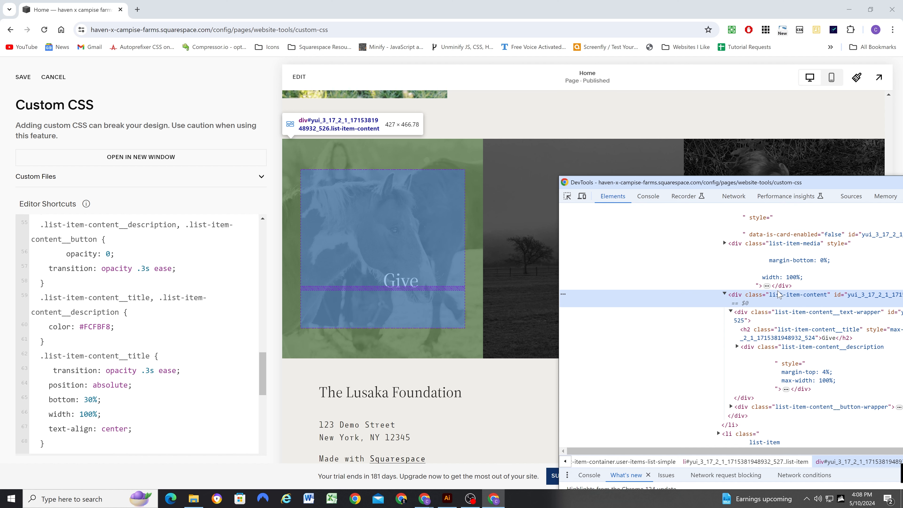
scroll(124, 337, up, 4)
click(137, 342)
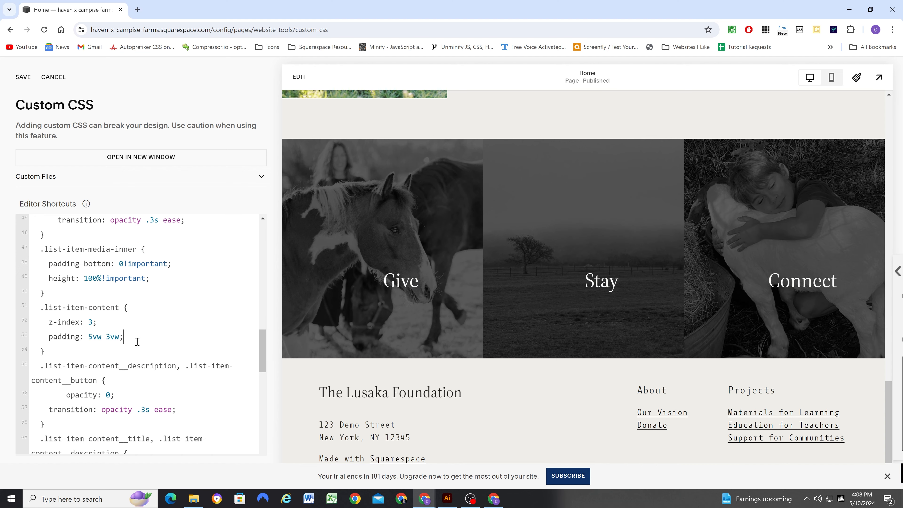
key(Return)
text(box)
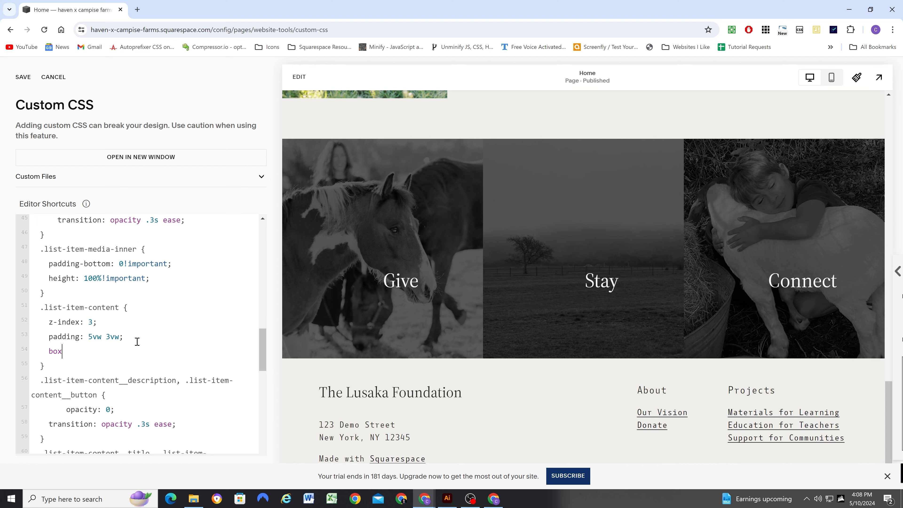
text(-sizing: border-box;)
click(493, 499)
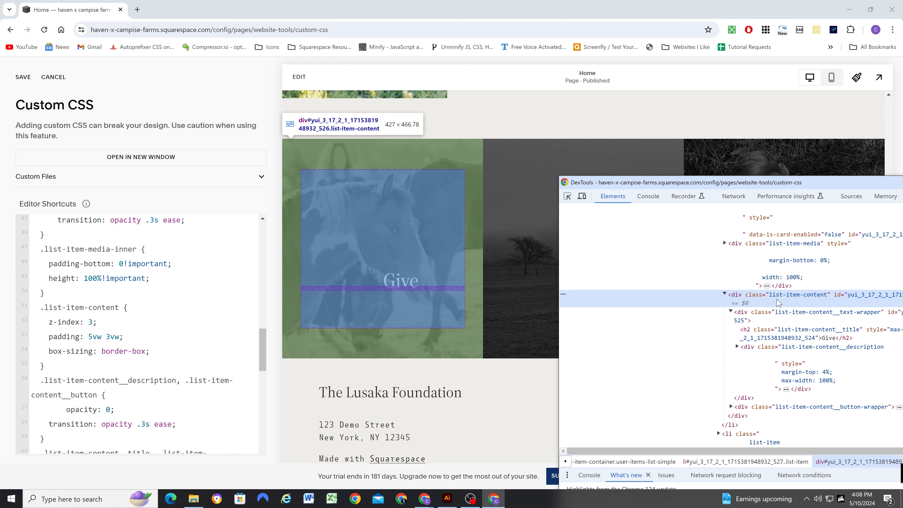
Remove the box-sizing declaration from the .list-item-content rule
drag(159, 357, 29, 349)
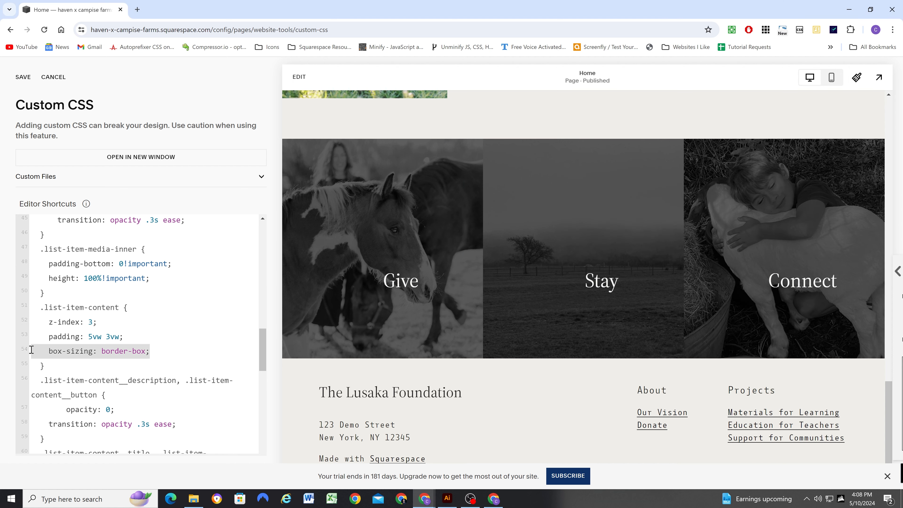
key(BackSpace)
key(BackSpace)
mouse_move(375, 278)
scroll(375, 278, down, 1)
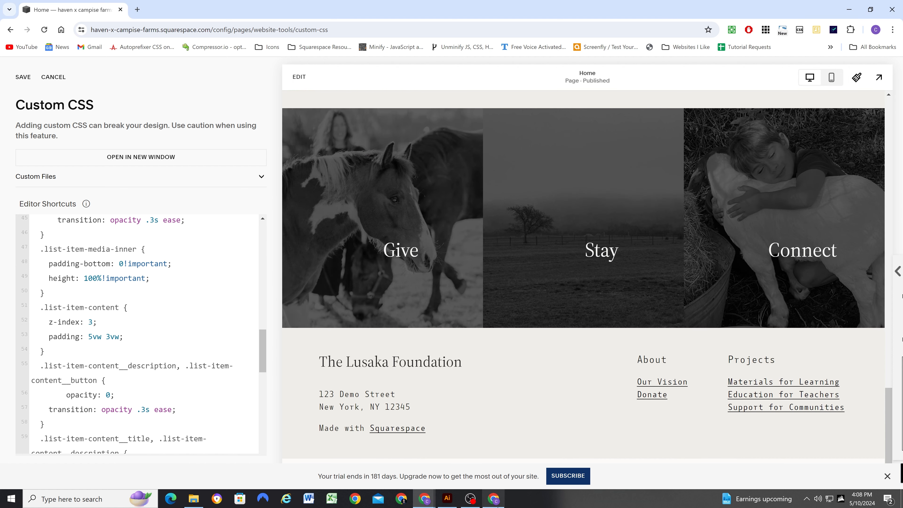
Inspect the Give title's h2 in DevTools and examine the style rules applied to it
click(494, 499)
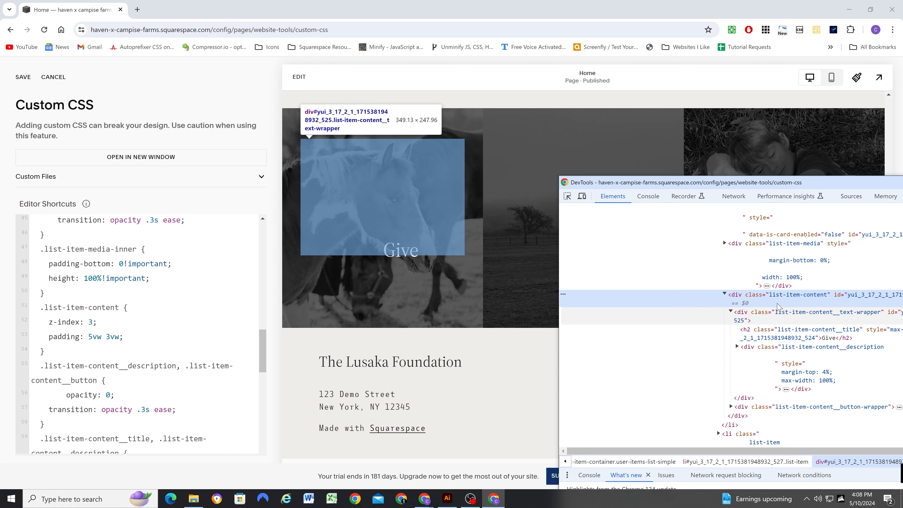
click(778, 333)
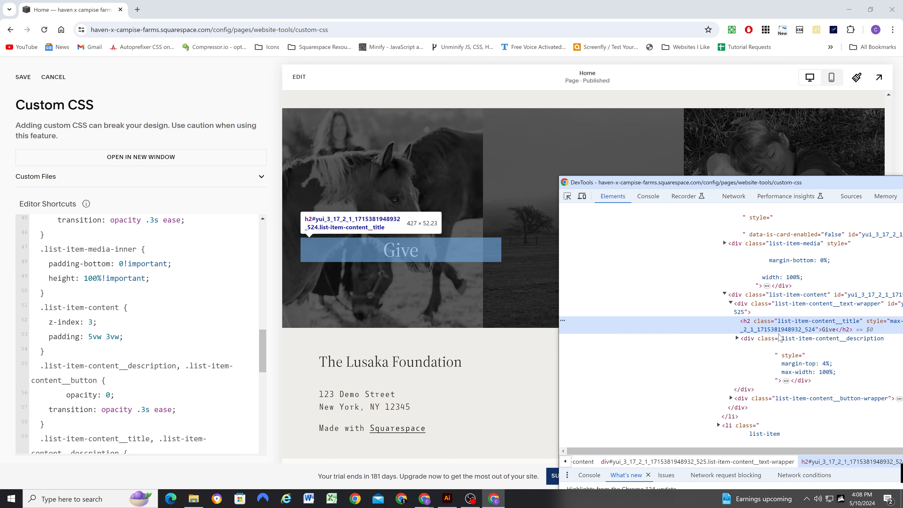
drag(830, 185, 503, 166)
scroll(722, 305, up, 10)
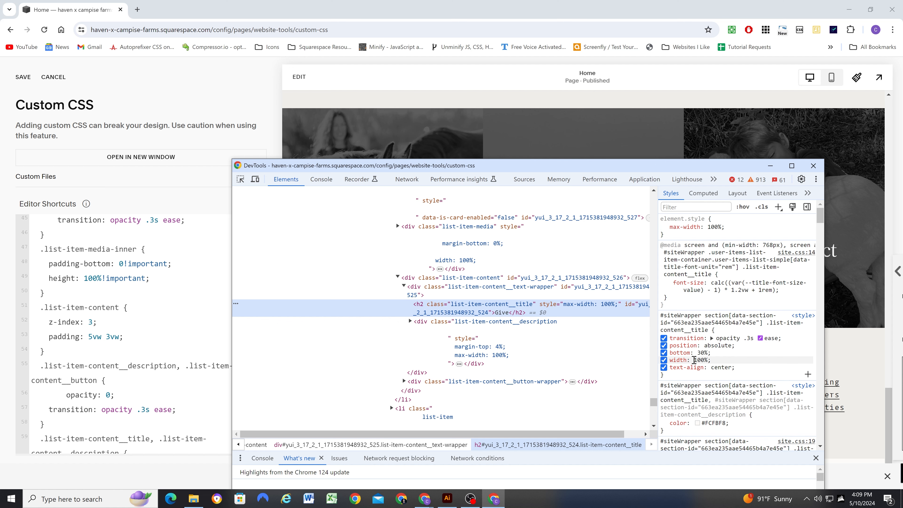
scroll(694, 359, down, 1)
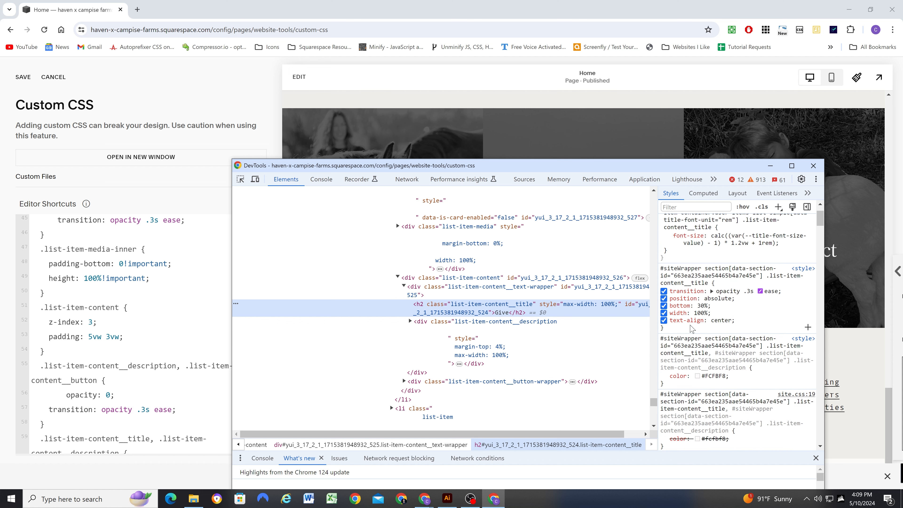
Replace width and text-align in the .list-item-content__title rule with left: 50% and transform: translateX(-50%)
click(128, 381)
scroll(129, 384, down, 1)
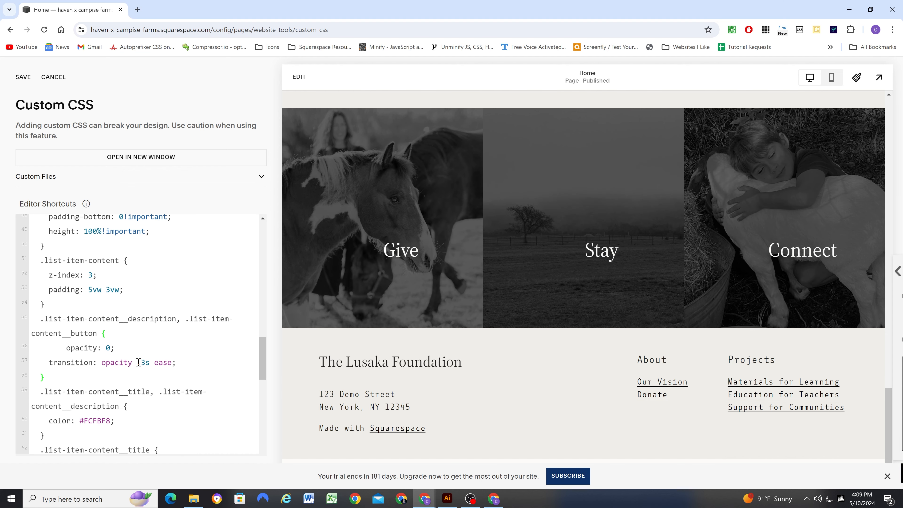
scroll(125, 347, down, 4)
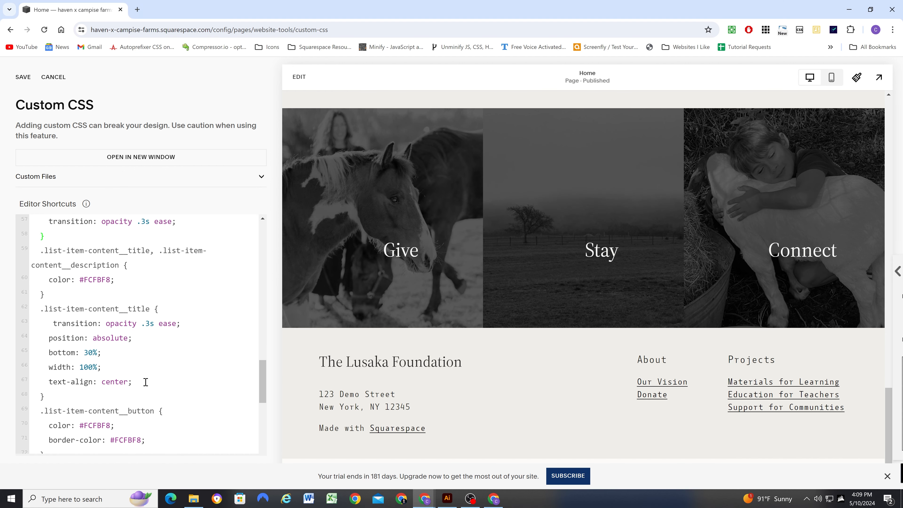
scroll(104, 327, down, 1)
drag(139, 334, 50, 317)
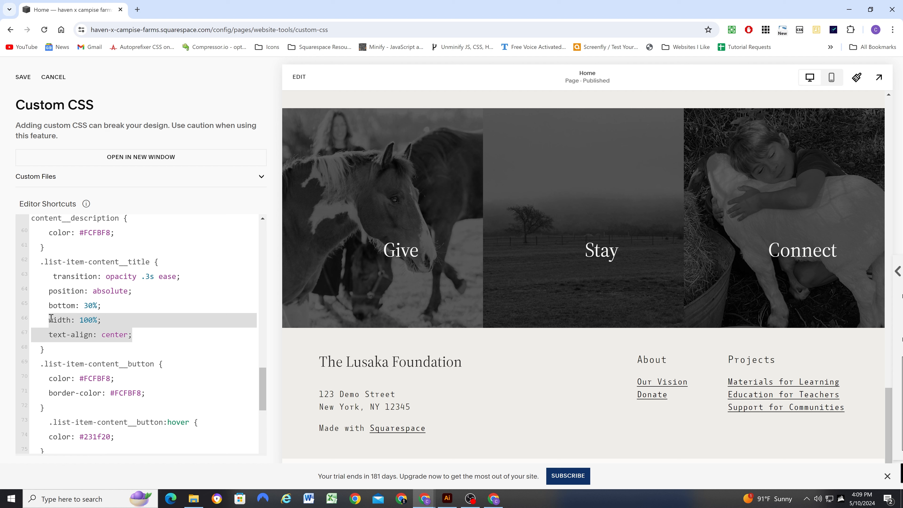
key(BackSpace)
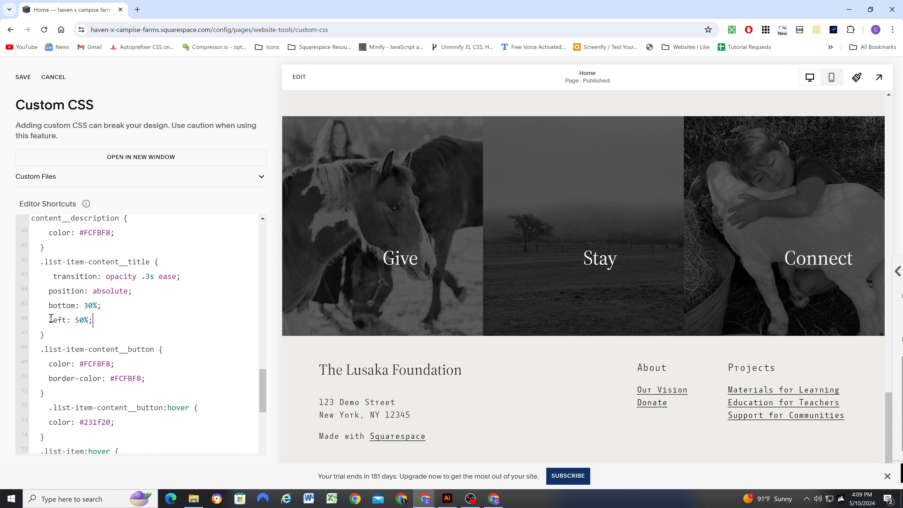
key(Return)
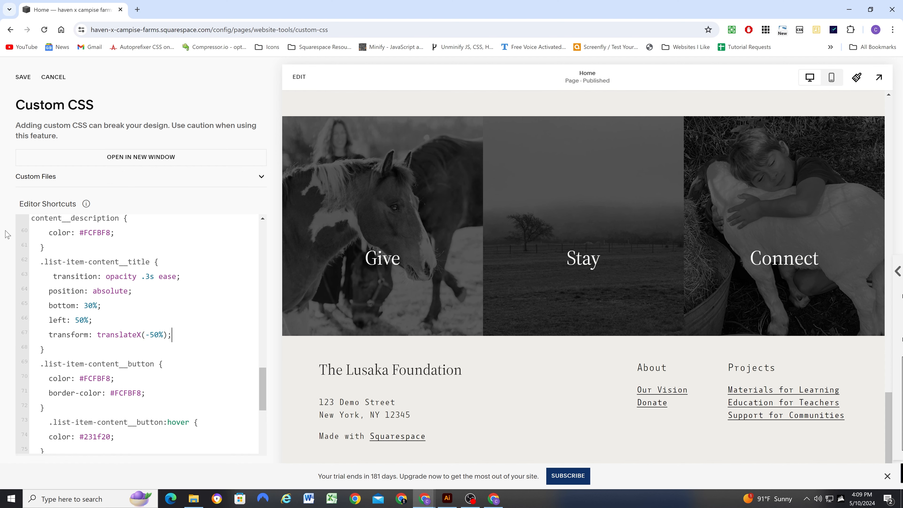
Check the title centering and the hover fade of text and buttons on the Give, Stay and Connect cards
mouse_move(366, 265)
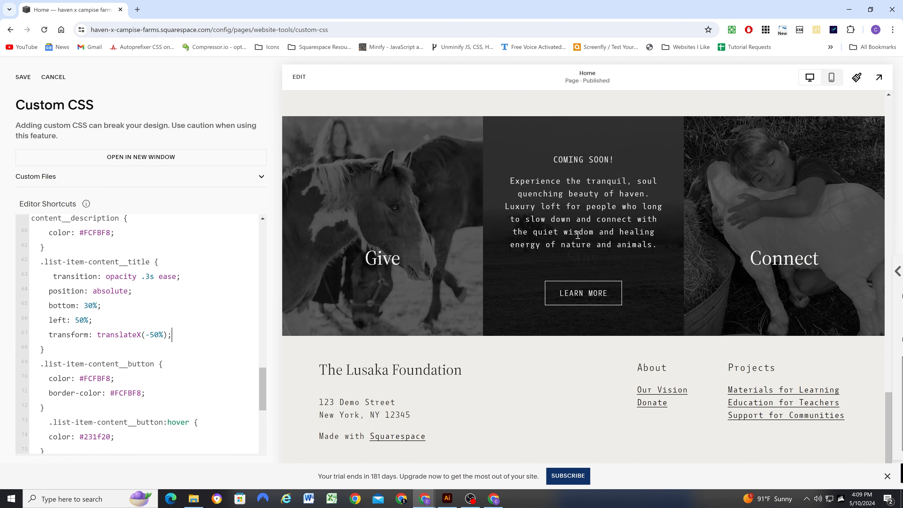
mouse_move(775, 235)
mouse_move(398, 249)
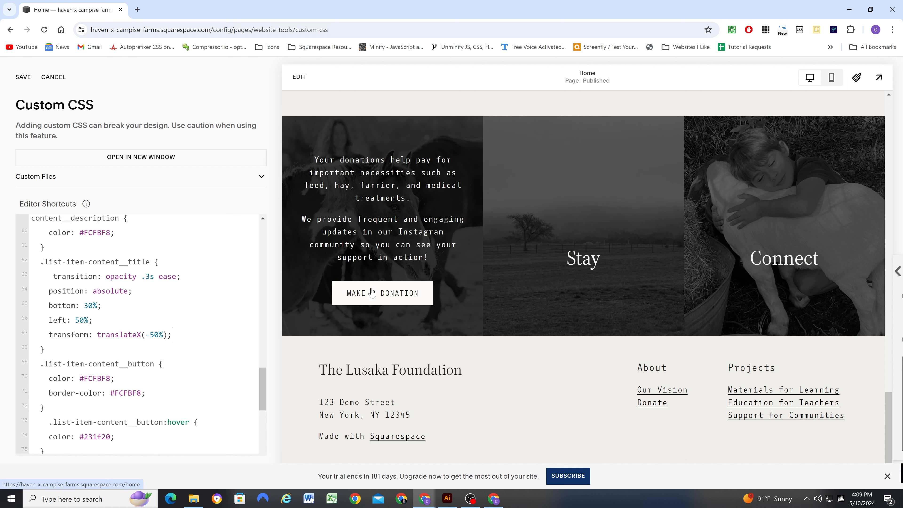
mouse_move(388, 267)
mouse_down()
mouse_move(345, 269)
mouse_move(395, 259)
mouse_up()
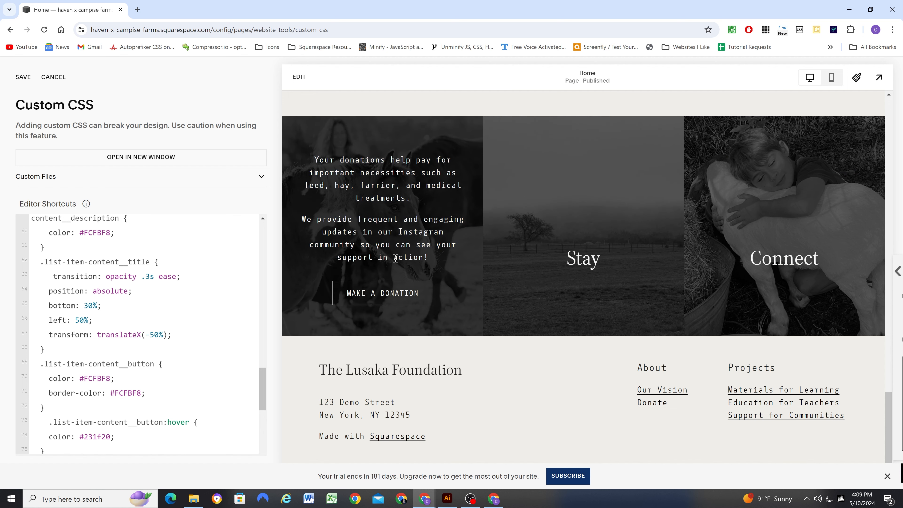
mouse_move(580, 259)
mouse_down()
mouse_move(621, 265)
mouse_move(579, 264)
mouse_up()
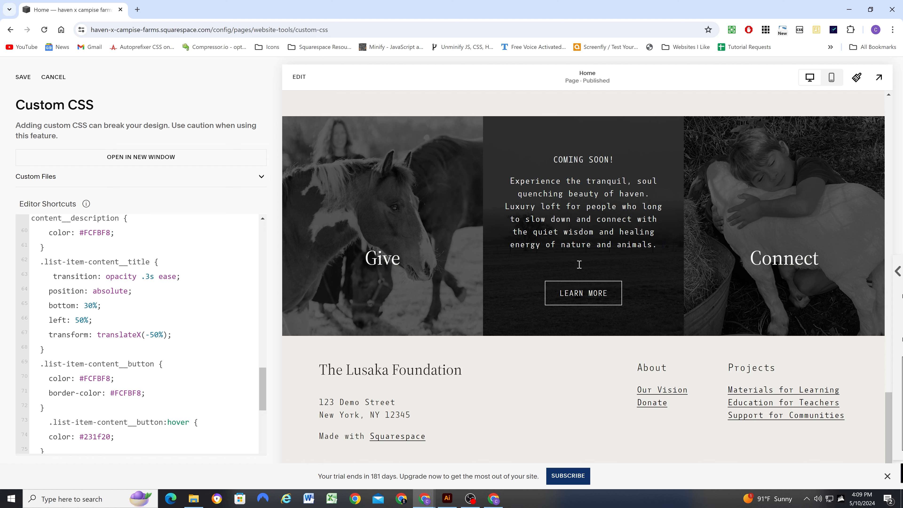
mouse_move(759, 259)
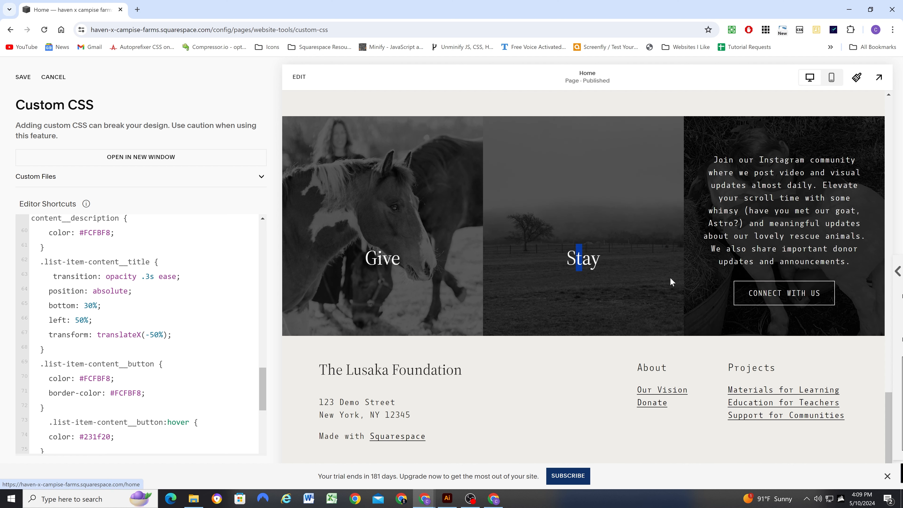
mouse_move(570, 264)
mouse_move(369, 285)
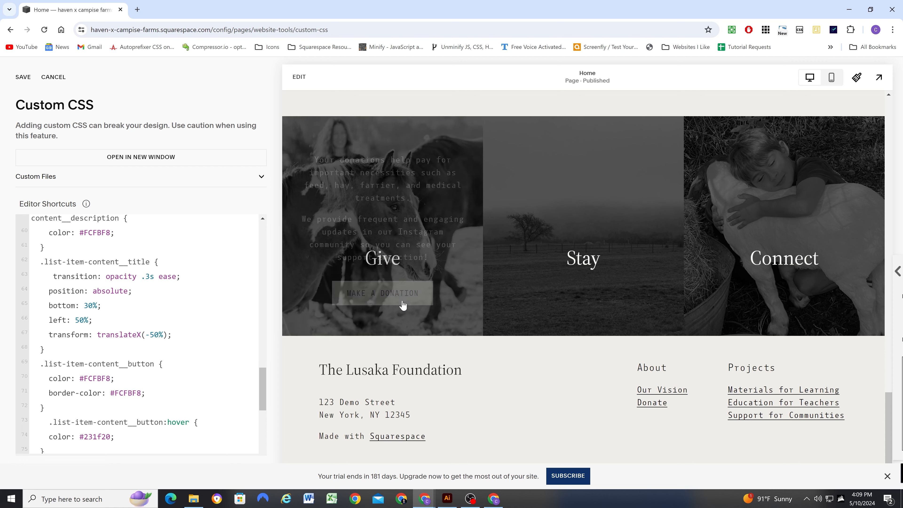
mouse_move(783, 237)
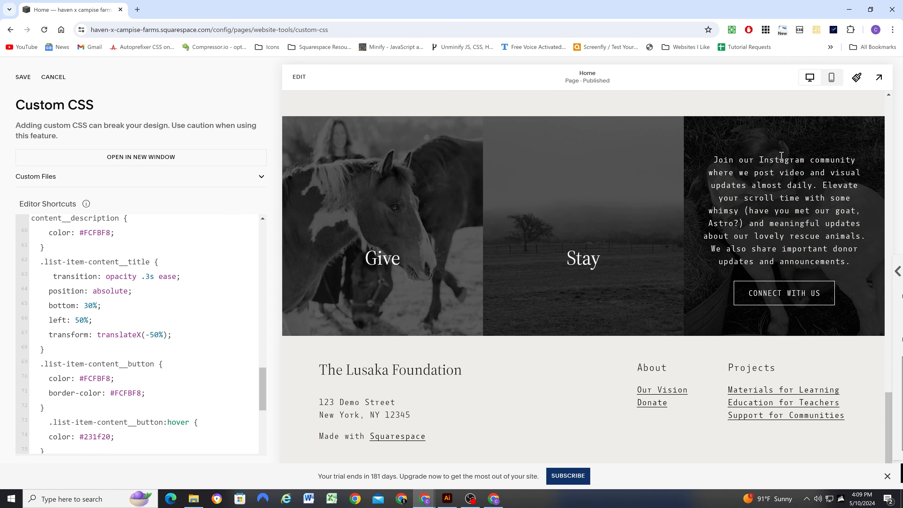
Save the custom CSS and disable the browser extension that enlarges the CSS editor's font and window
scroll(720, 200, up, 1)
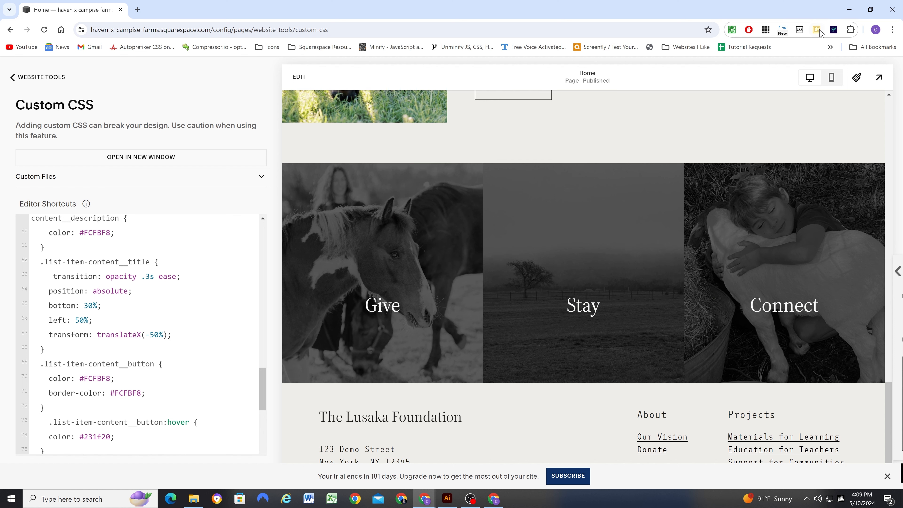
click(800, 30)
click(754, 85)
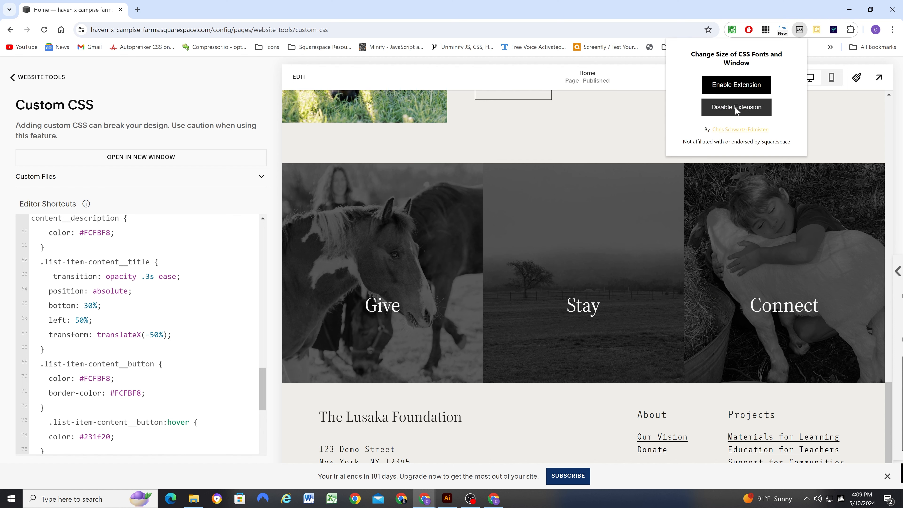
click(562, 239)
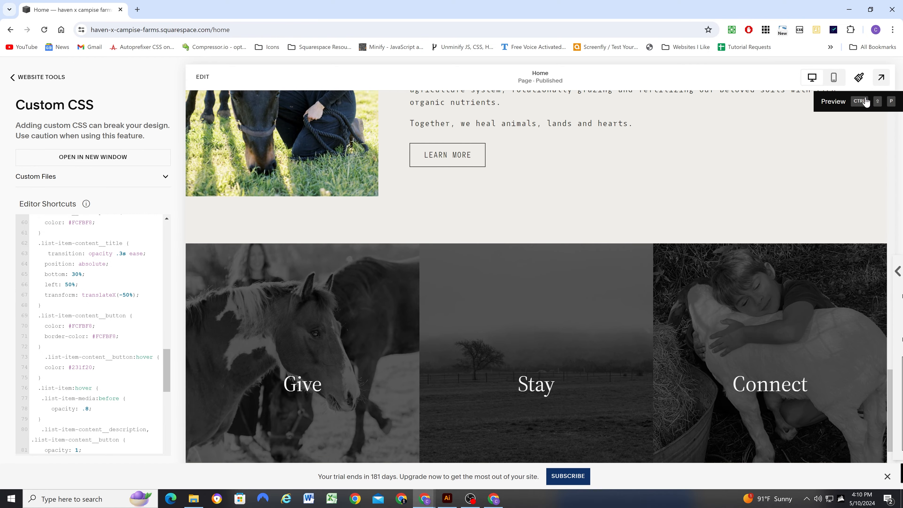
Open the full-window page preview and check the hover effect on the three cards
click(881, 77)
scroll(392, 186, down, 5)
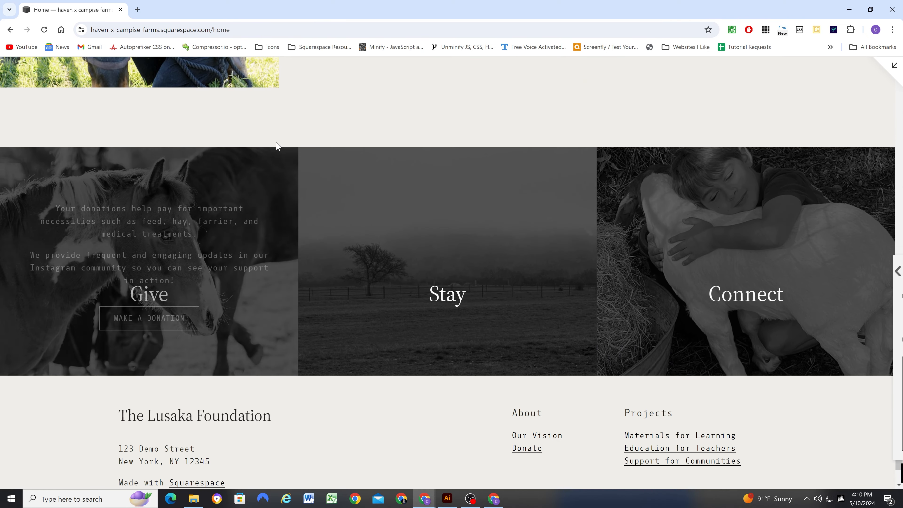
scroll(426, 226, up, 1)
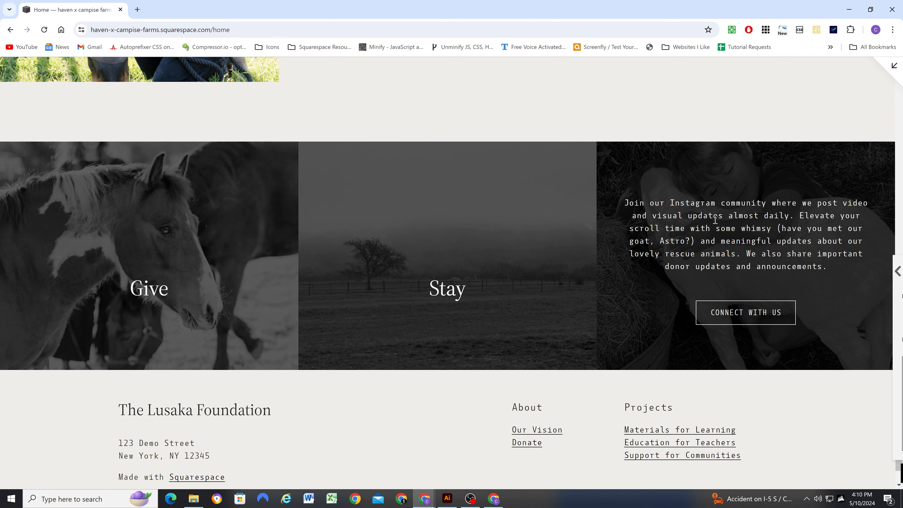
scroll(741, 296, down, 1)
scroll(742, 297, up, 1)
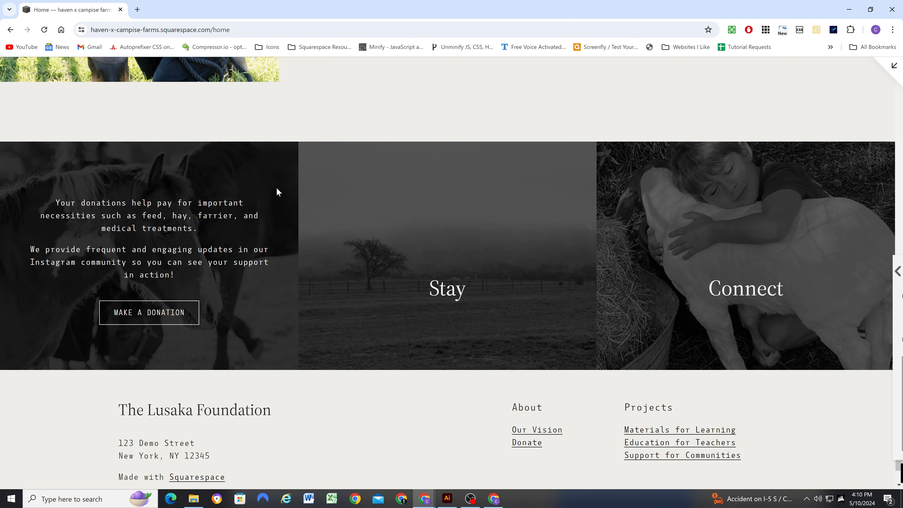
Close DevTools and make the browser a movable window, tall enough to show the full cards
click(870, 10)
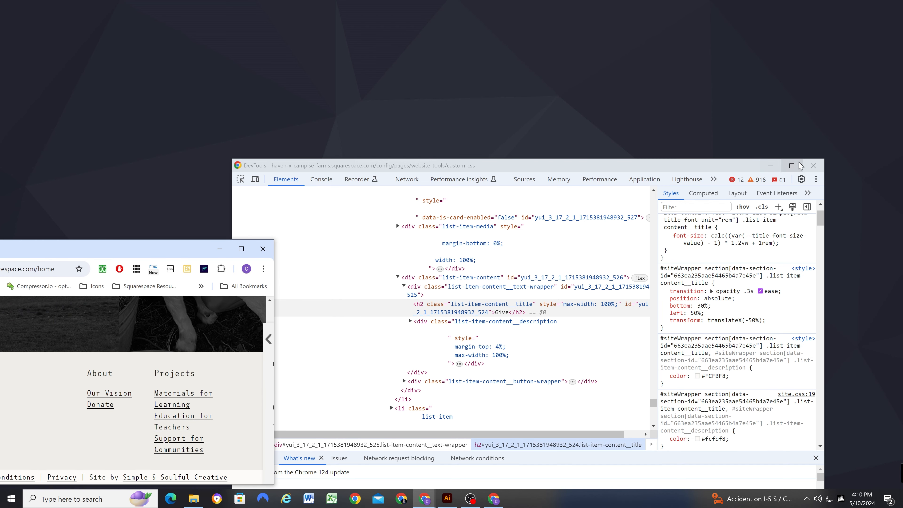
click(812, 165)
drag(126, 248, 585, 33)
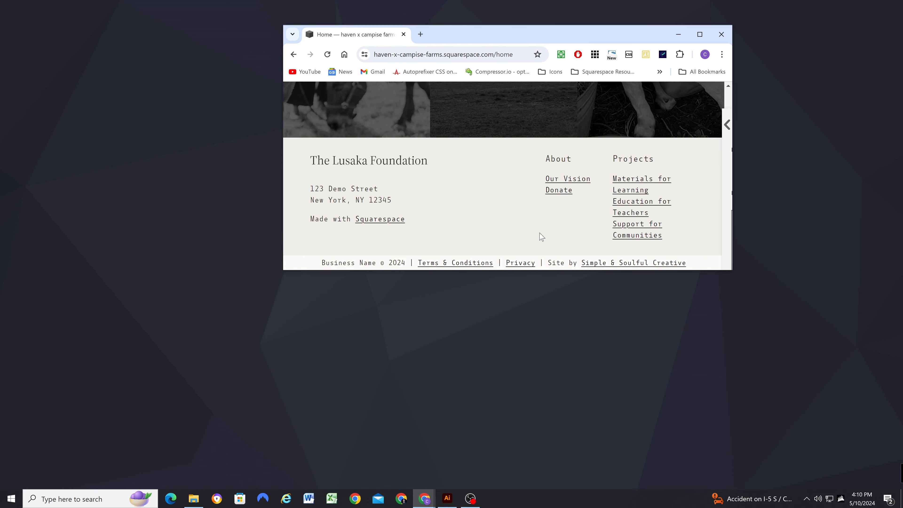
drag(517, 273, 516, 472)
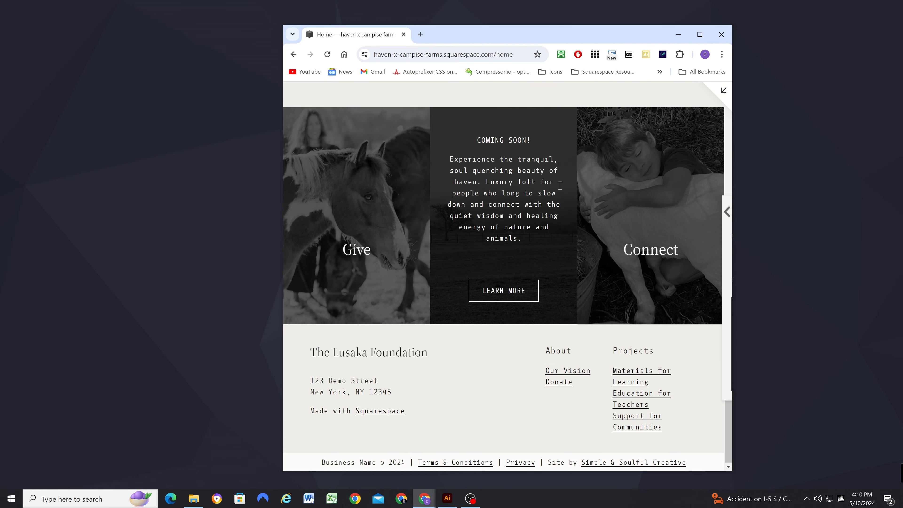
drag(733, 158, 778, 156)
scroll(713, 288, down, 1)
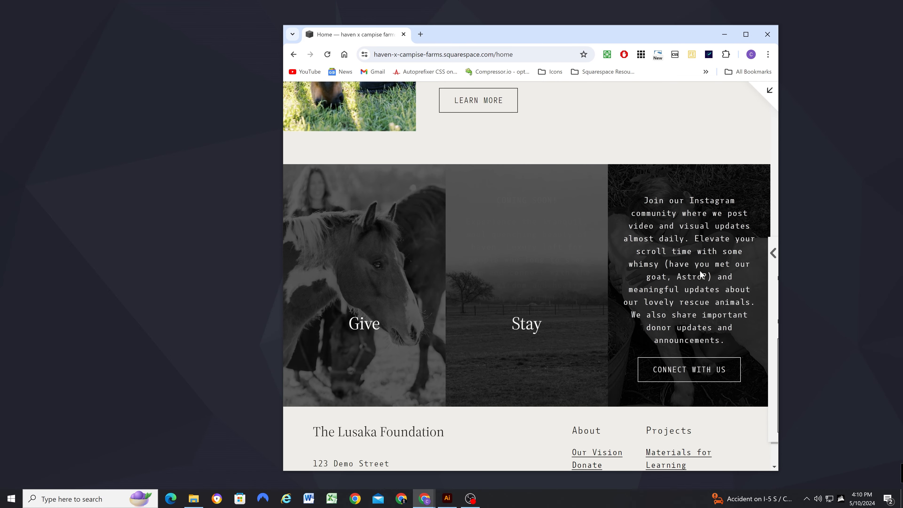
Narrow the browser window in stages to examine how the cards stack and respond to hover at tablet and phone widths
drag(779, 217, 645, 218)
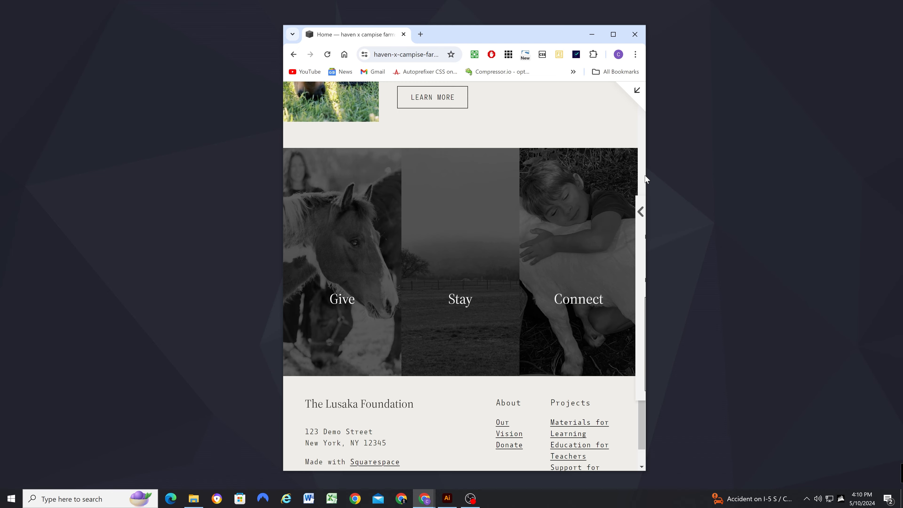
drag(645, 173, 610, 175)
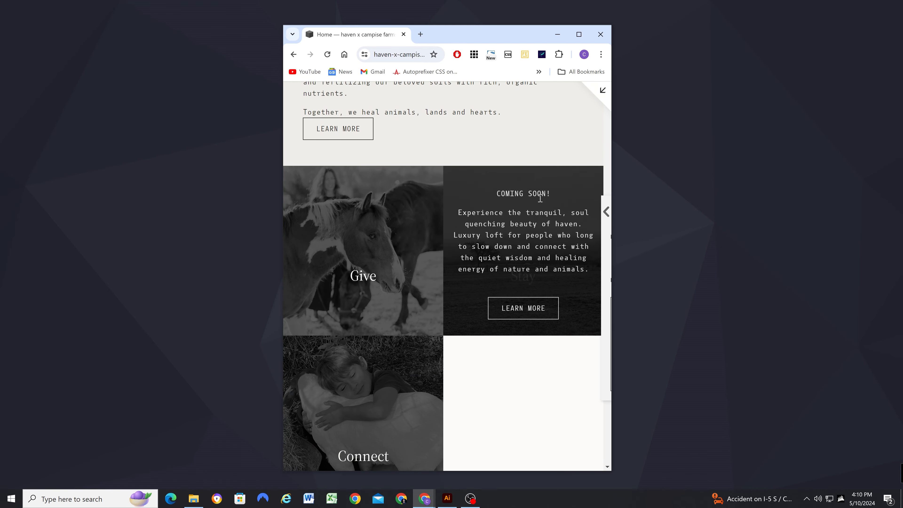
scroll(366, 284, down, 2)
scroll(409, 249, up, 1)
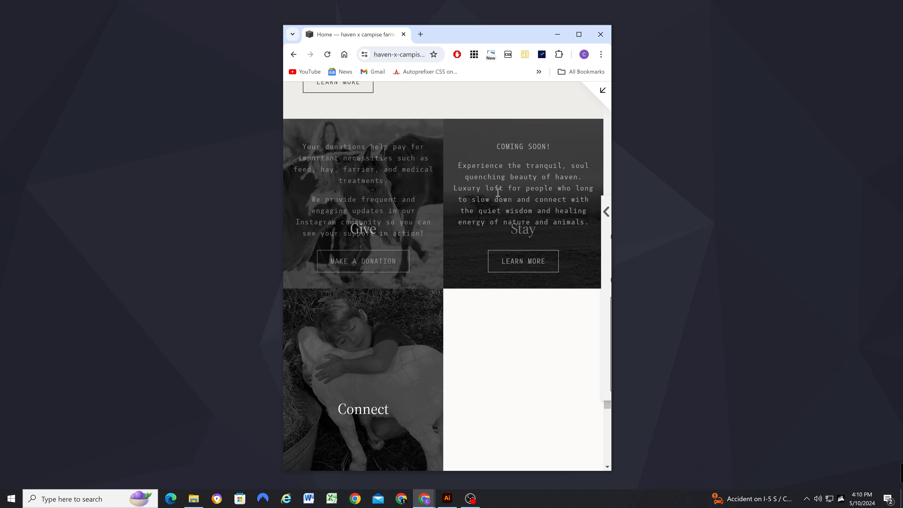
drag(611, 174, 546, 175)
scroll(426, 188, down, 4)
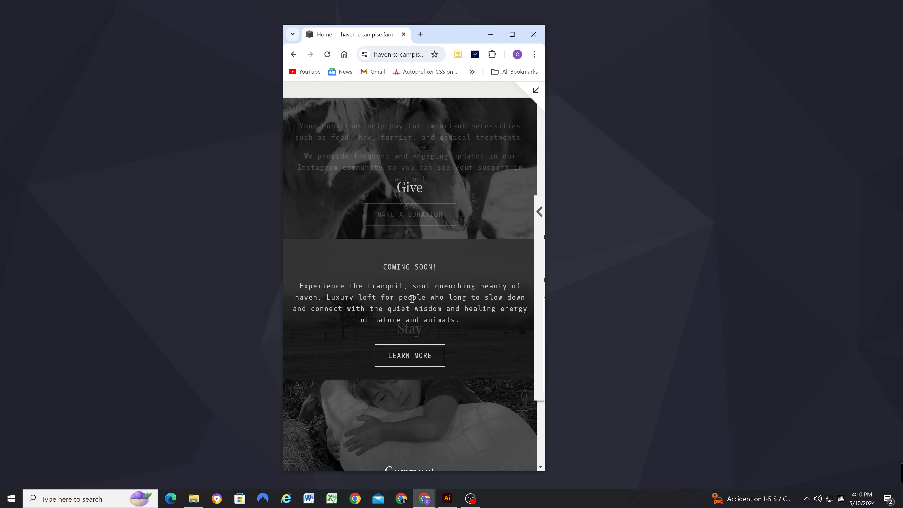
Examine the Give, Stay and Connect tiles and their hover text in the home page preview at mobile width
scroll(412, 220, down, 1)
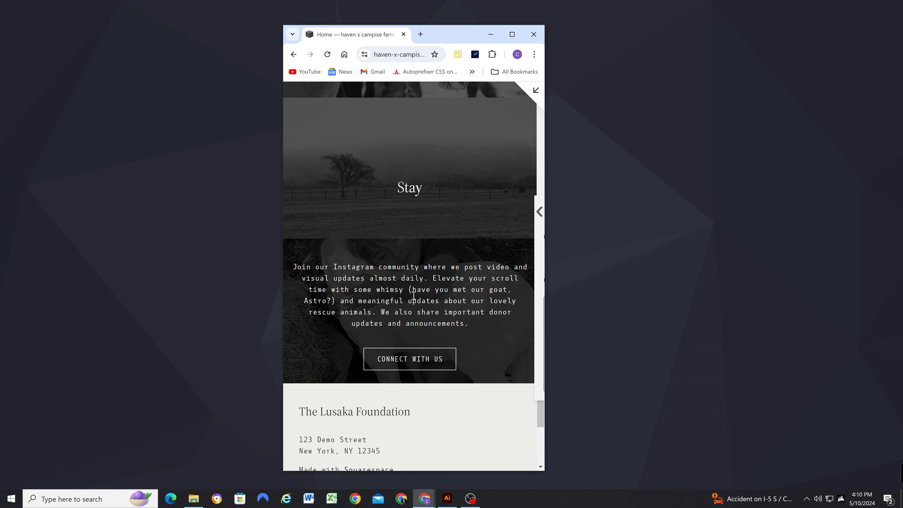
scroll(413, 296, down, 1)
scroll(420, 284, up, 4)
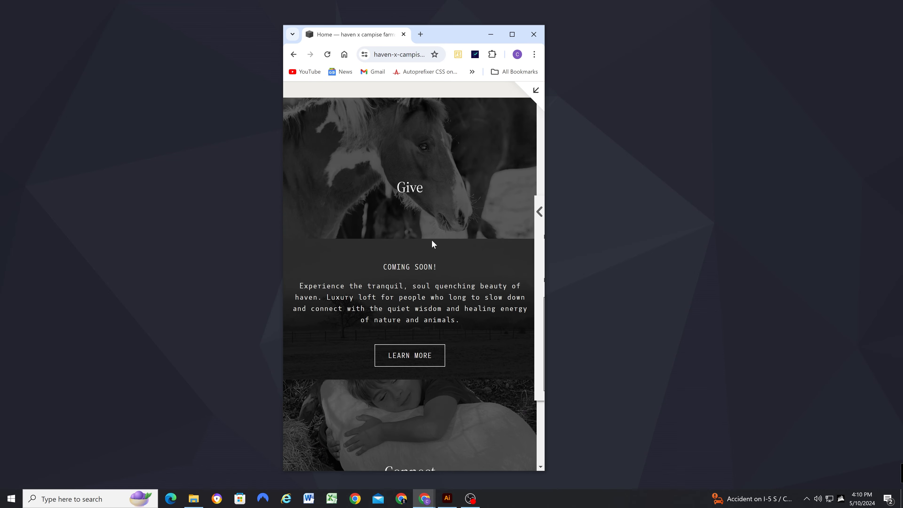
scroll(437, 243, up, 2)
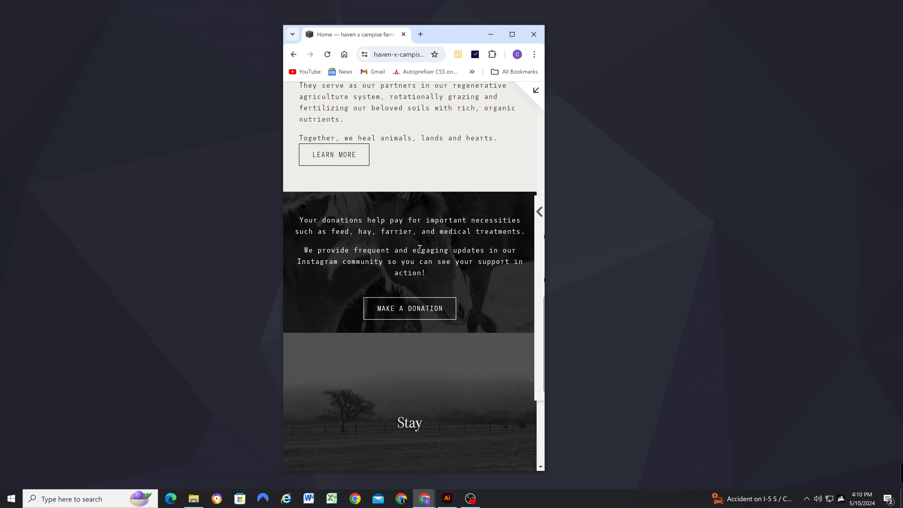
scroll(420, 249, down, 5)
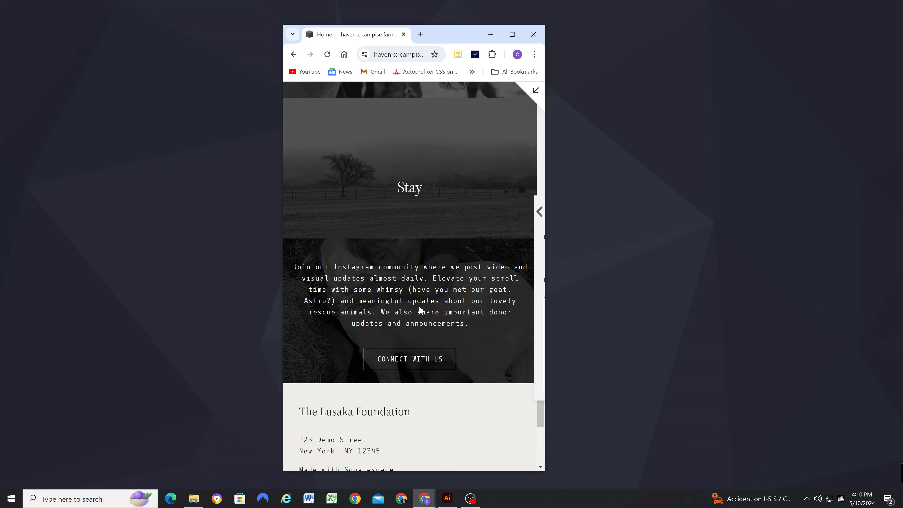
scroll(420, 310, up, 1)
scroll(430, 245, up, 3)
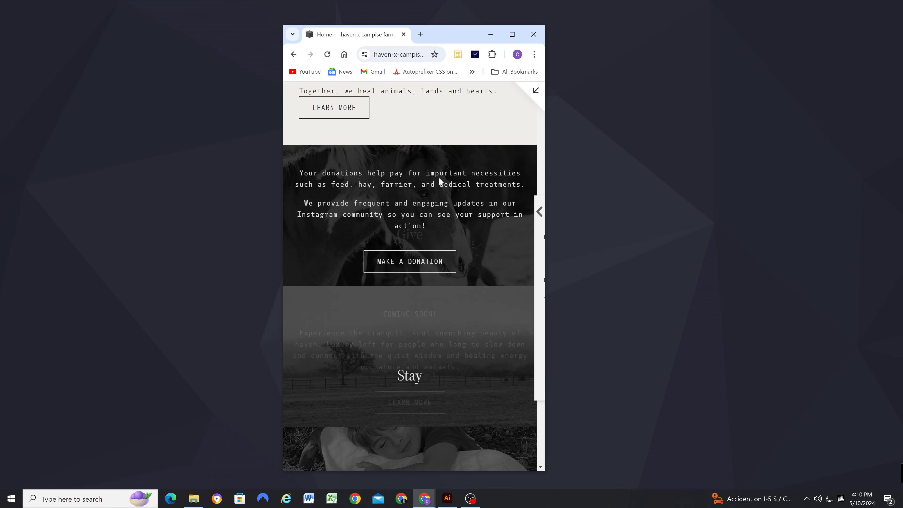
scroll(442, 192, up, 1)
scroll(451, 221, down, 4)
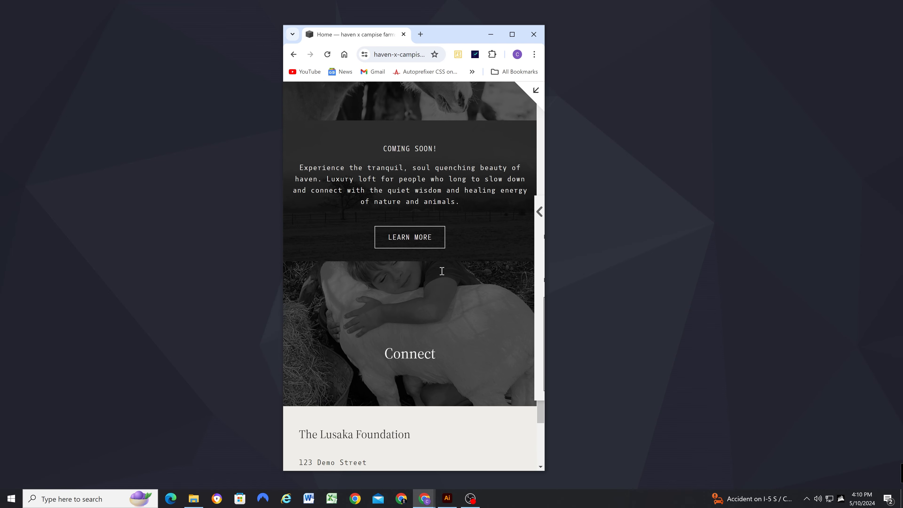
scroll(442, 271, down, 3)
scroll(432, 285, up, 2)
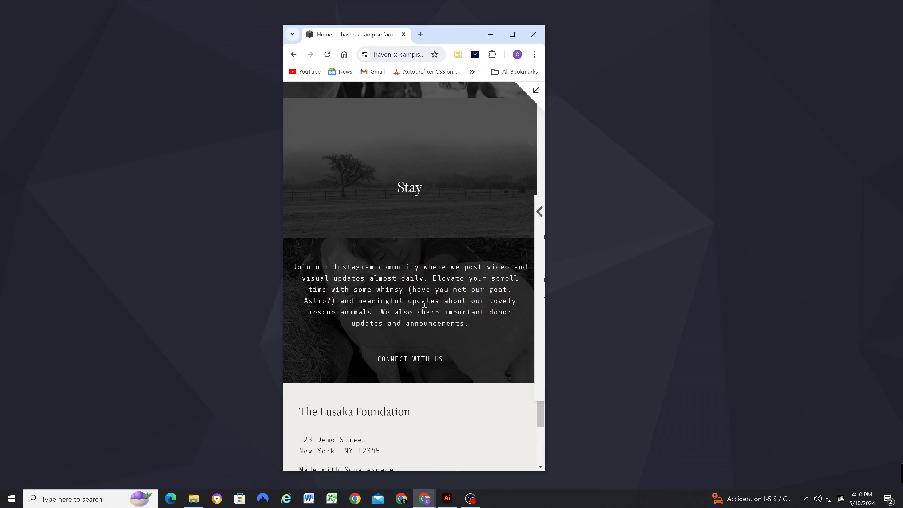
scroll(424, 305, up, 1)
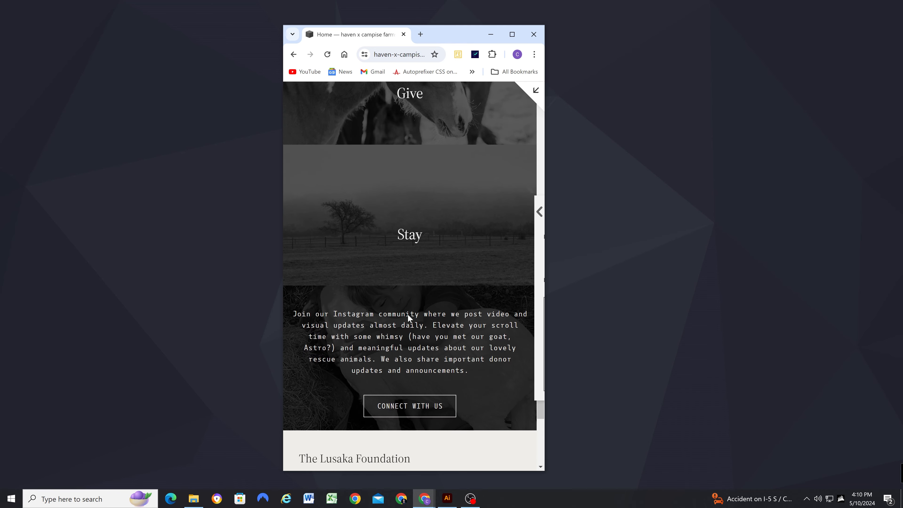
scroll(404, 328, up, 3)
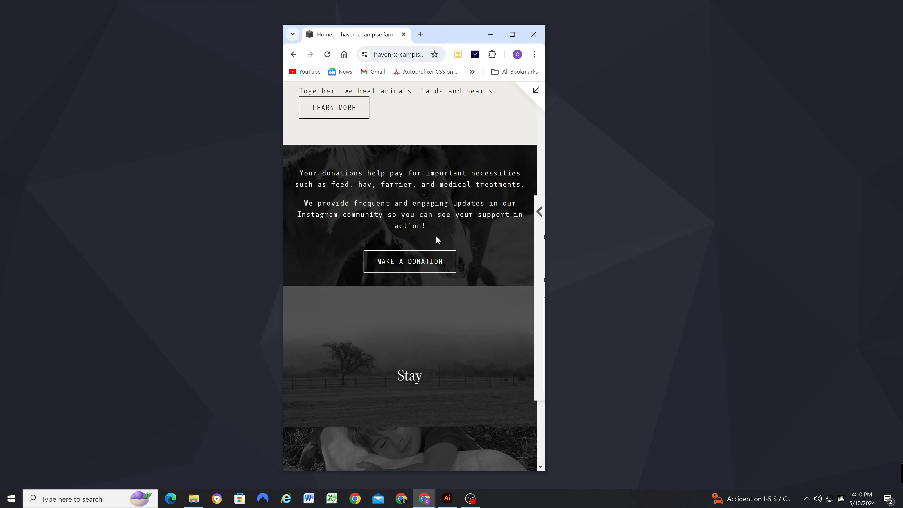
scroll(435, 240, up, 1)
Enlarge the browser to full screen and return from the preview to the Custom CSS editor
drag(546, 146, 850, 135)
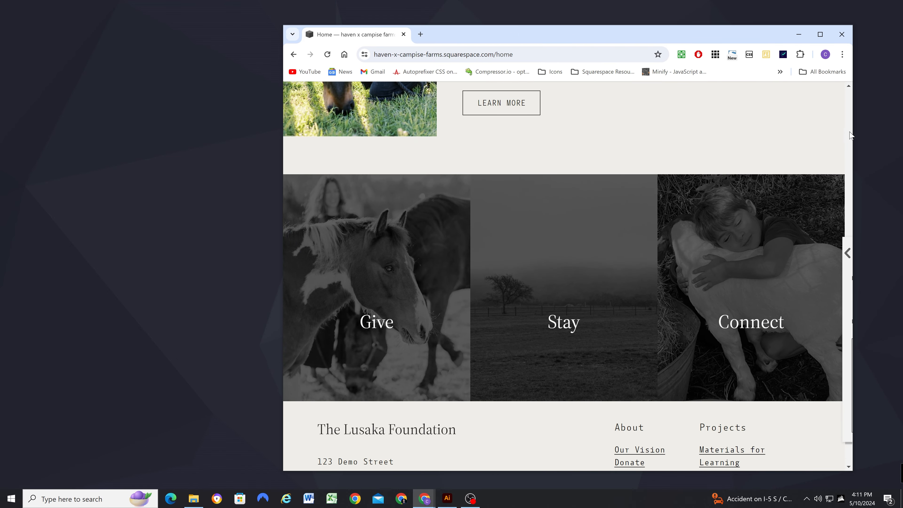
click(819, 34)
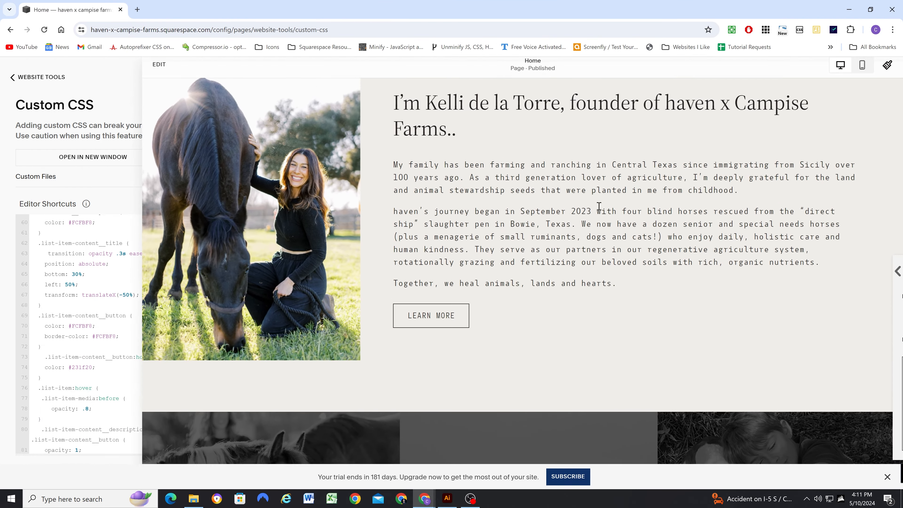
scroll(391, 242, down, 4)
scroll(353, 244, up, 4)
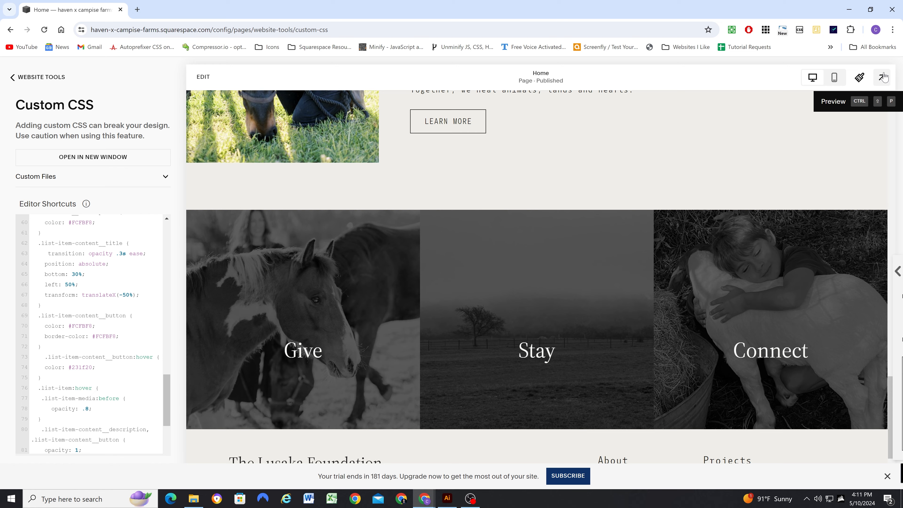
Open the developer tools on the Stay tile and go back to the page editor
right_click(602, 228)
scroll(640, 419, down, 2)
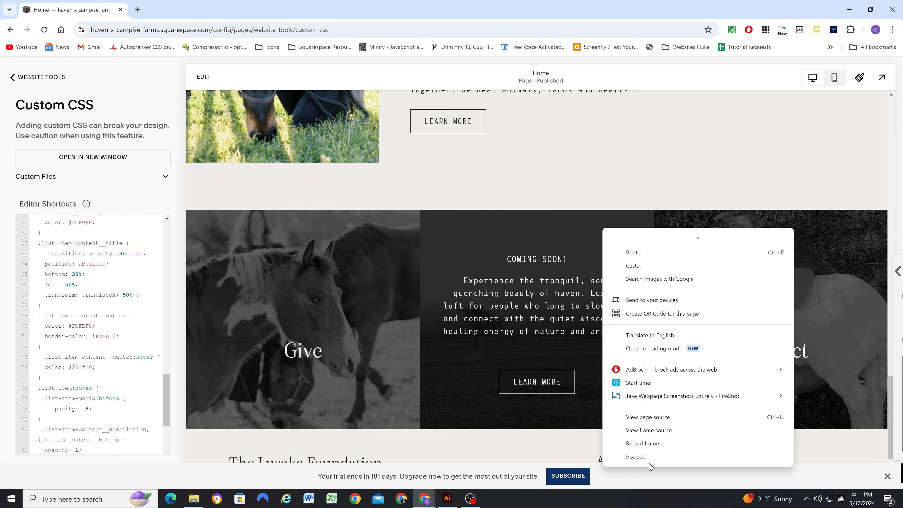
click(650, 459)
drag(703, 171, 585, 145)
click(814, 142)
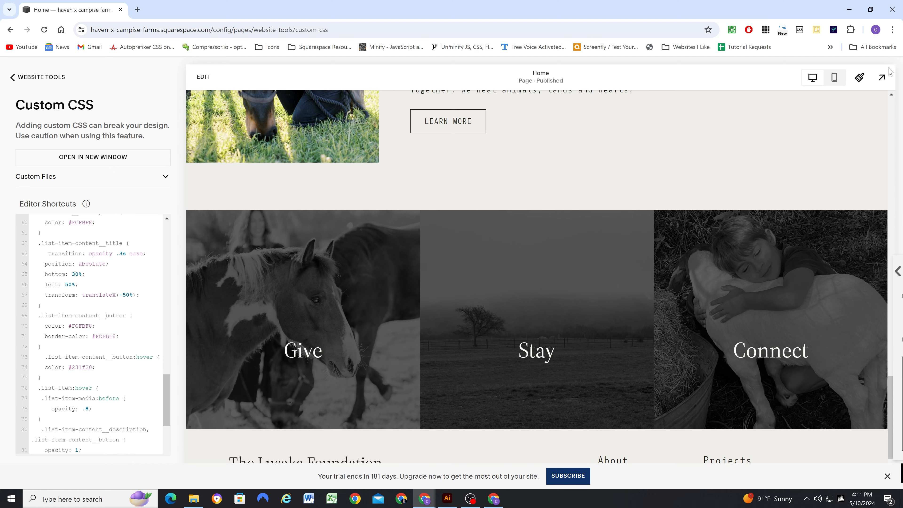
Preview the home page in a smaller window, narrow it to check the tile layout, then restore full screen and leave the preview
click(882, 77)
click(870, 10)
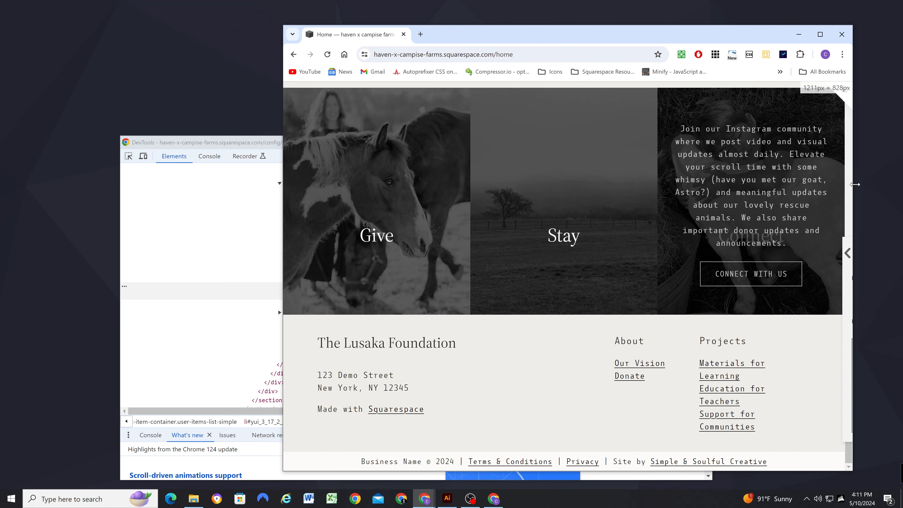
drag(853, 183, 831, 182)
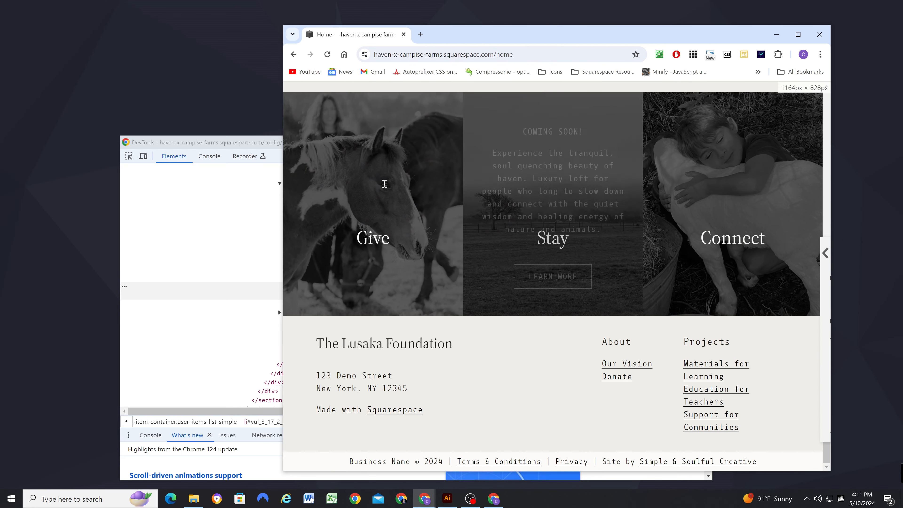
drag(245, 144, 210, 157)
drag(832, 136, 705, 172)
click(672, 35)
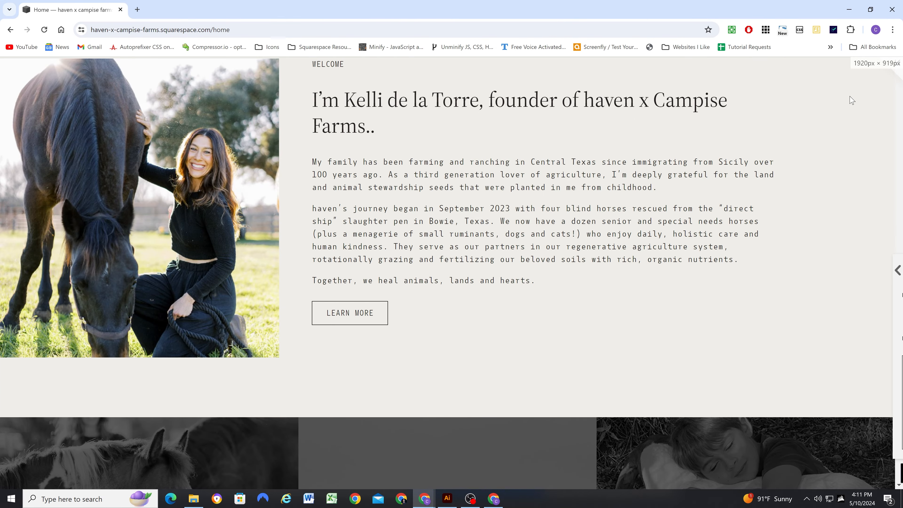
click(892, 72)
Review the home page hover section CSS, then inspect the Stay tile and select its parent user-items-list-simple list element
scroll(489, 209, down, 7)
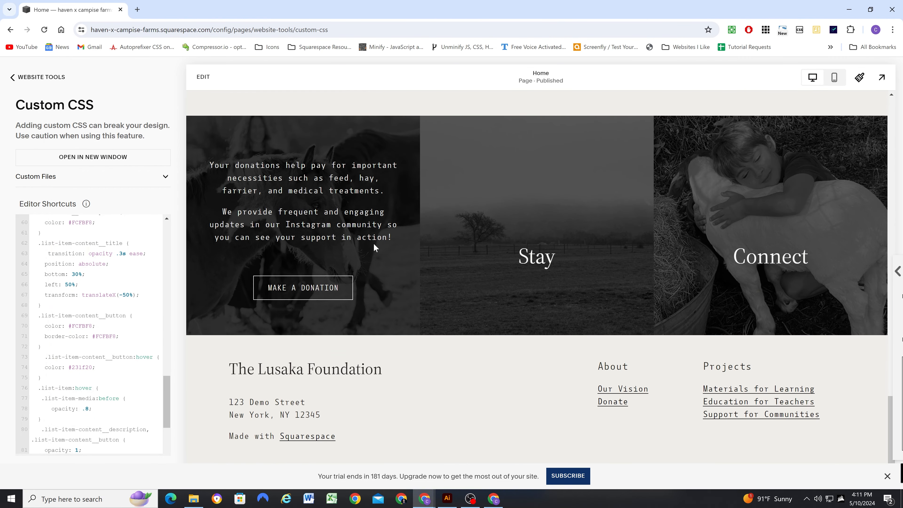
scroll(106, 316, up, 6)
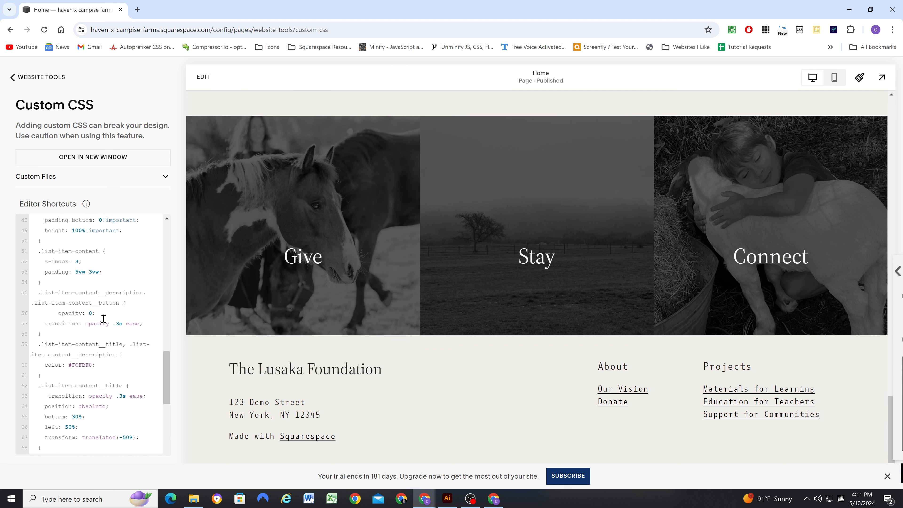
scroll(106, 316, up, 5)
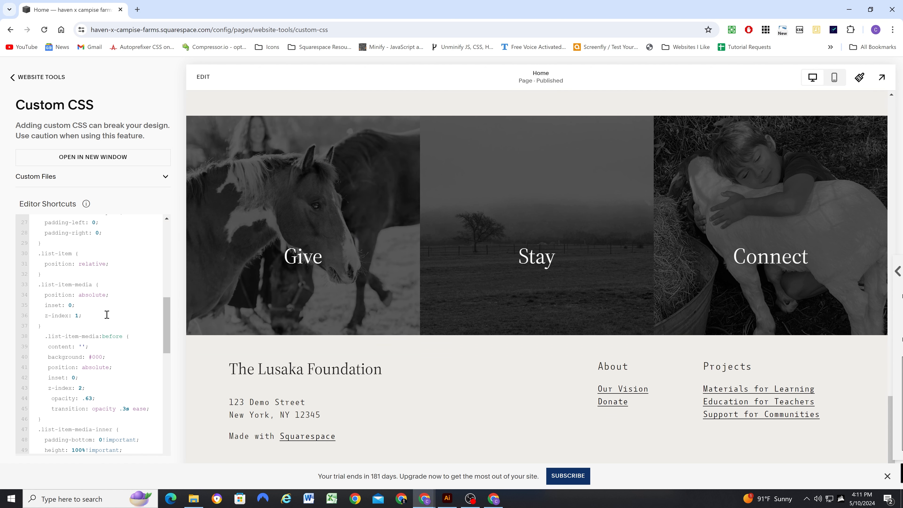
scroll(107, 315, up, 2)
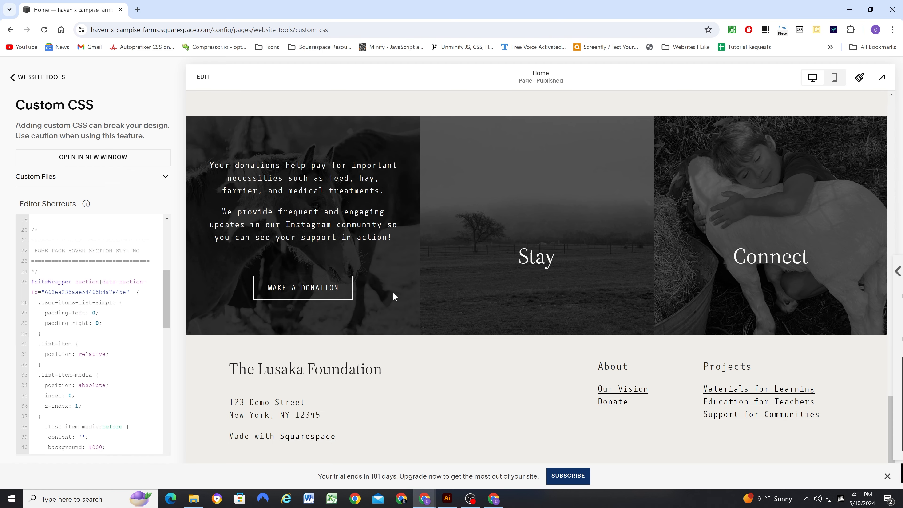
right_click(410, 273)
click(440, 260)
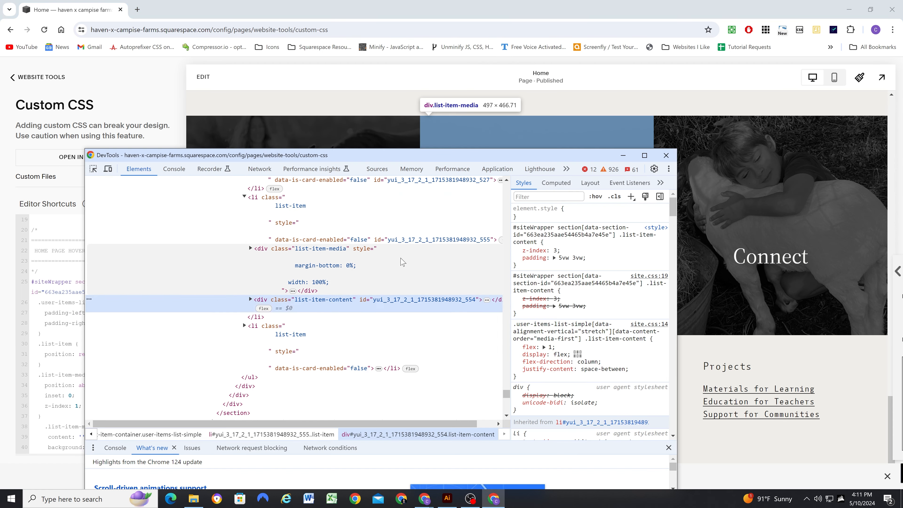
scroll(360, 271, up, 5)
scroll(361, 278, down, 1)
click(364, 284)
Examine the list container's markup and styles to find the media query that controls its grid columns
scroll(365, 290, up, 9)
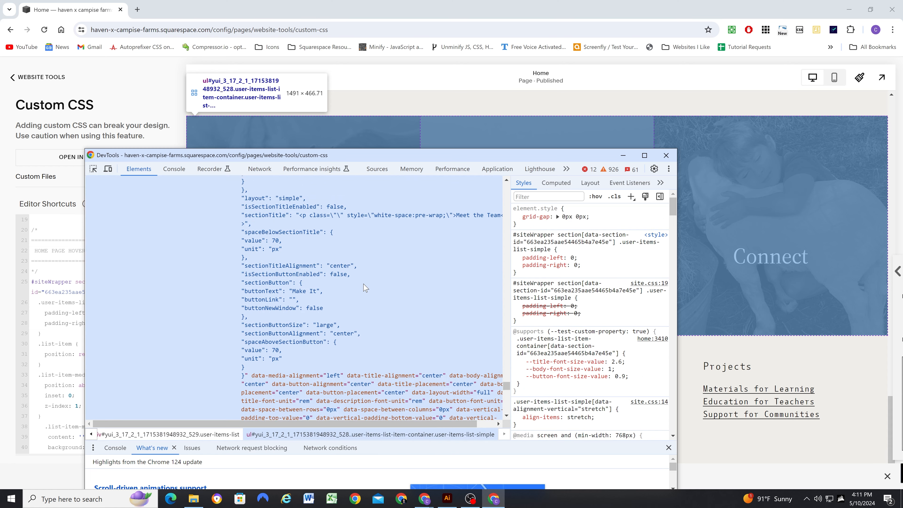
scroll(370, 294, up, 15)
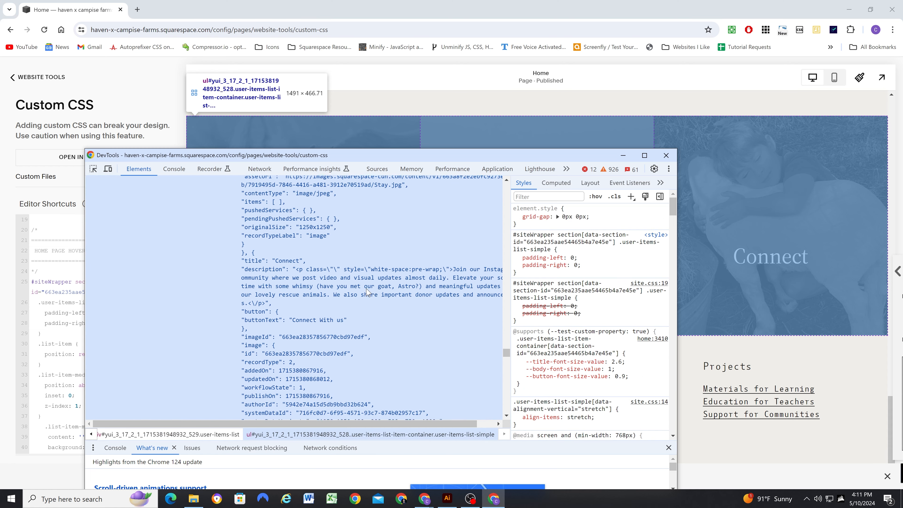
scroll(374, 295, up, 9)
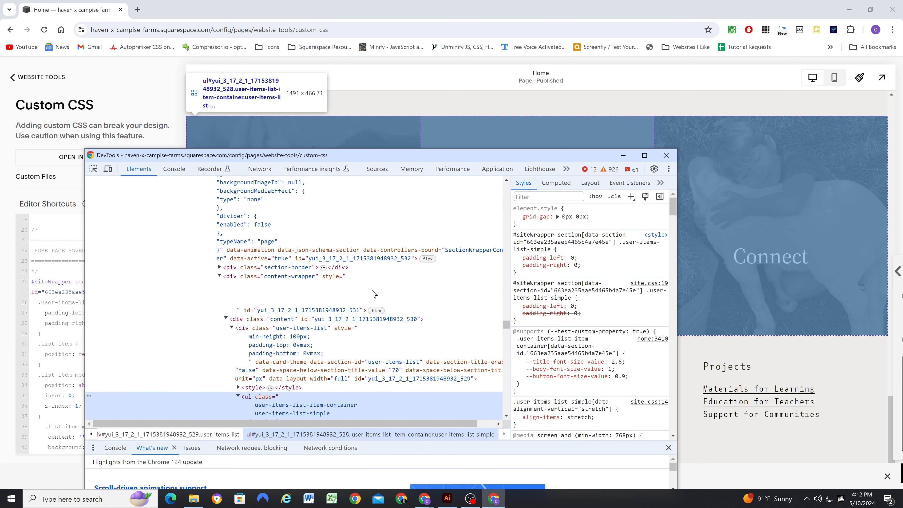
scroll(356, 320, down, 1)
scroll(291, 369, down, 2)
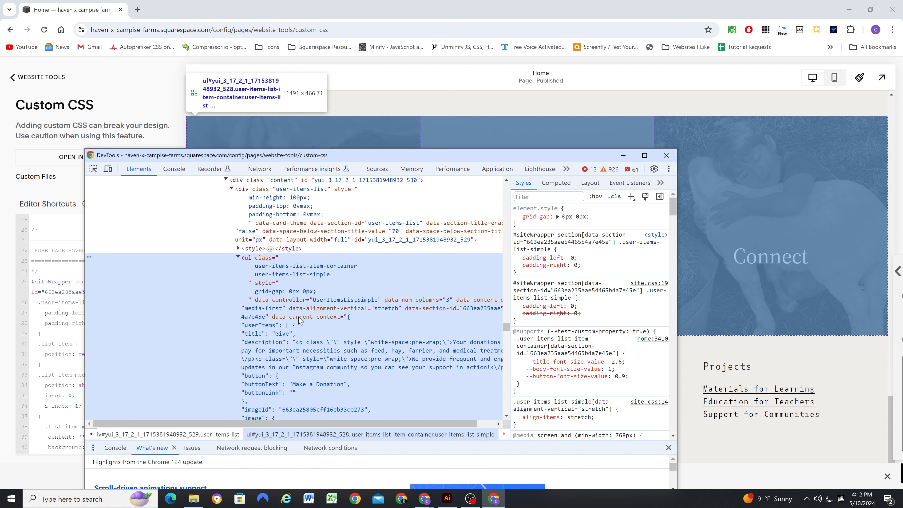
scroll(576, 265, down, 2)
scroll(575, 265, down, 2)
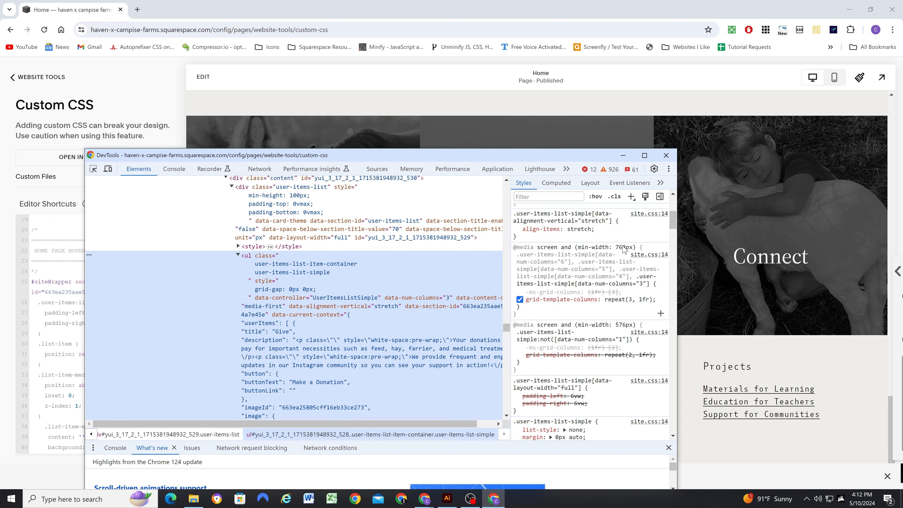
drag(516, 316, 514, 250)
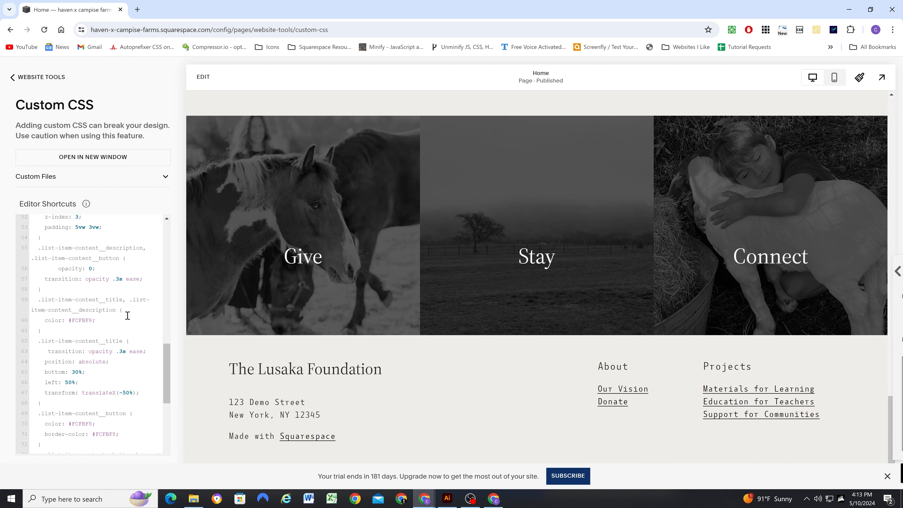
Look through the home page hover section CSS from its opening section selector to its closing brace
scroll(127, 315, down, 6)
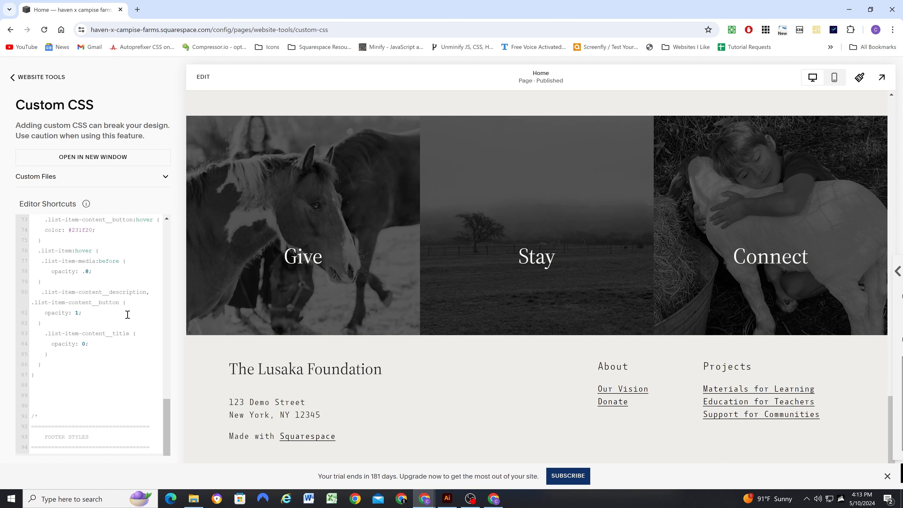
click(55, 317)
scroll(71, 306, up, 15)
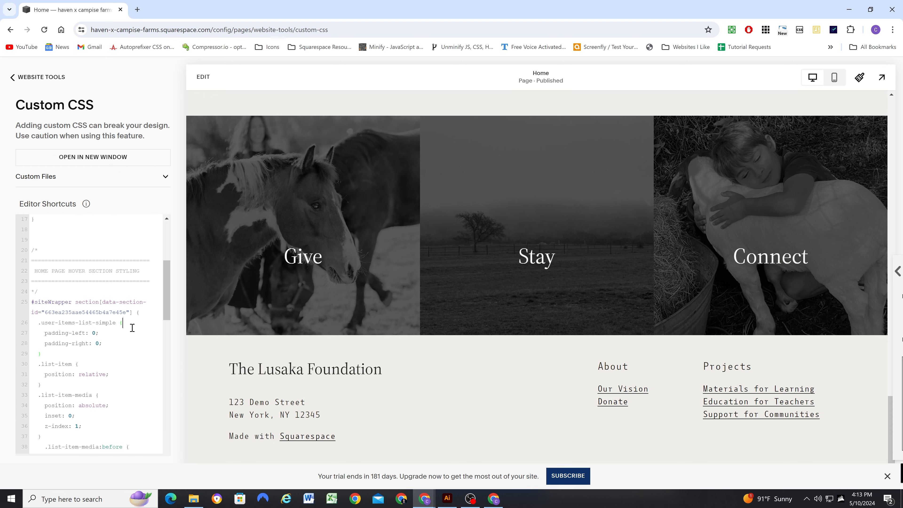
scroll(129, 325, down, 10)
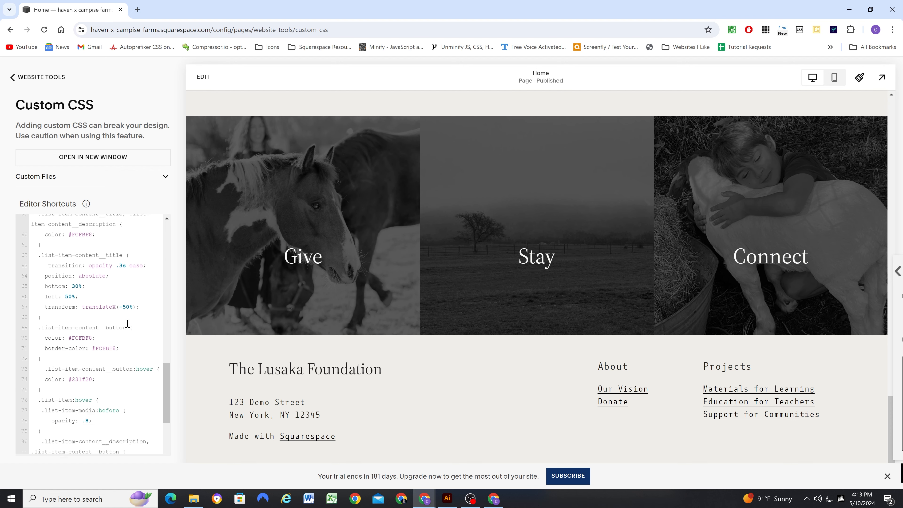
scroll(64, 383, down, 4)
scroll(57, 373, up, 15)
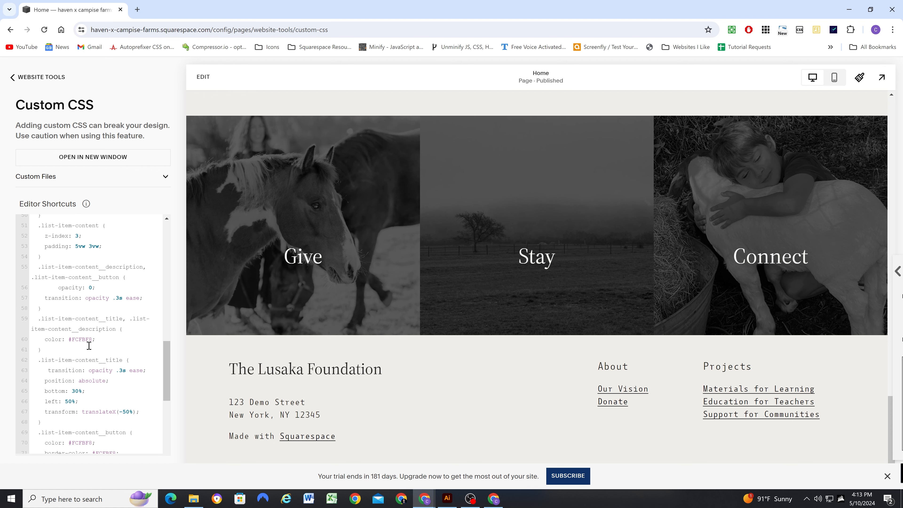
click(139, 368)
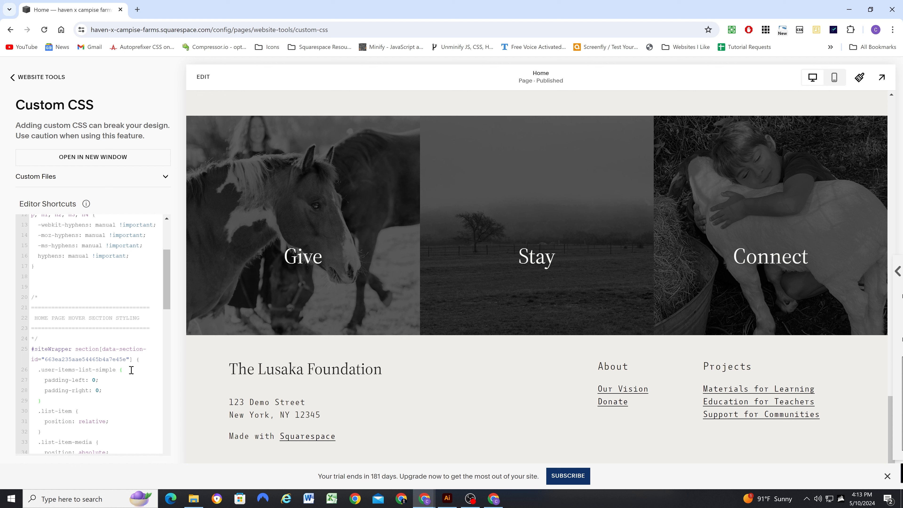
key(Down)
key(Down)
key(Down)
scroll(142, 360, down, 15)
click(47, 363)
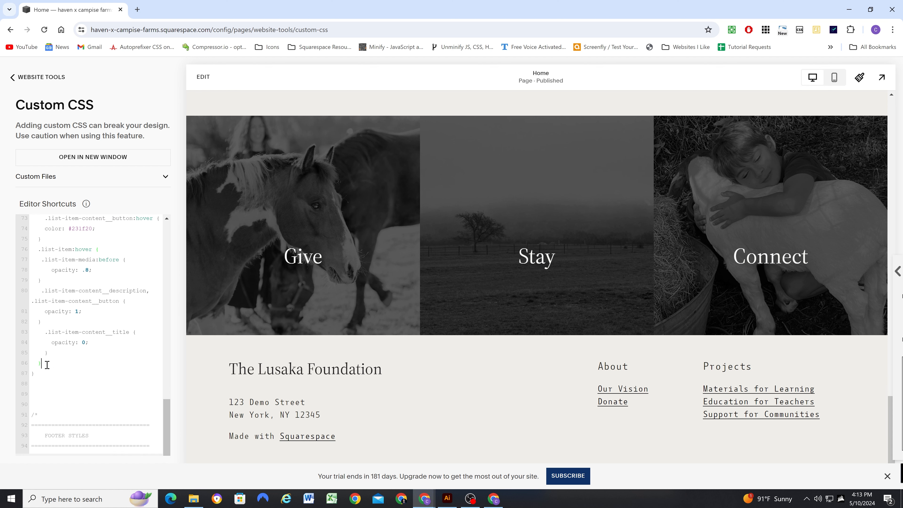
key(Return)
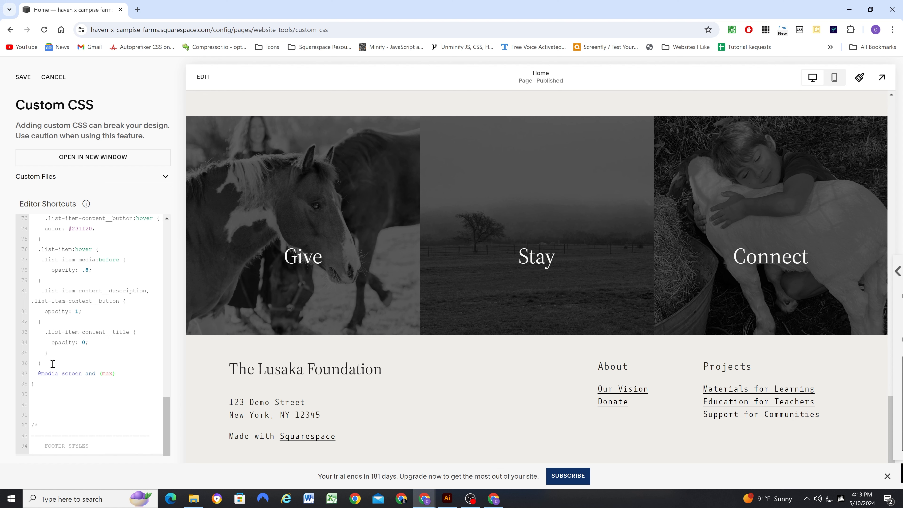
text(-width: 767px) {)
key(Return)
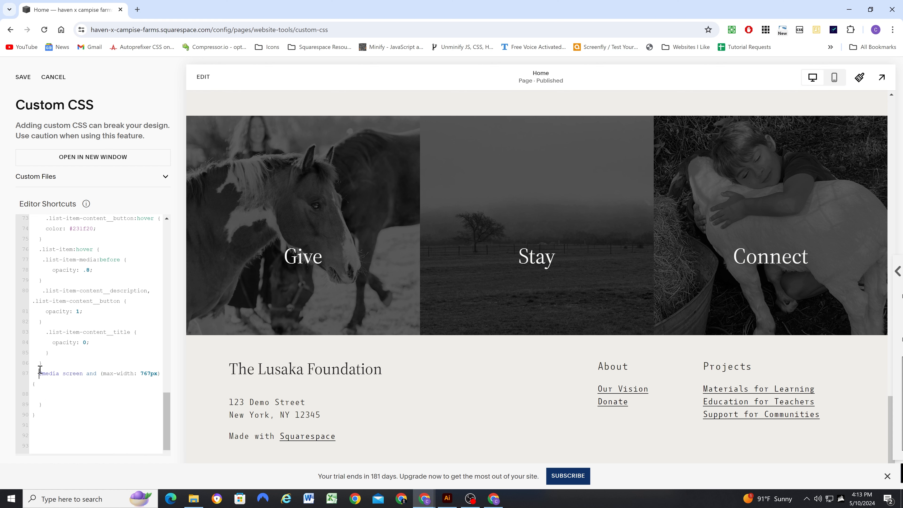
click(40, 373)
key(BackSpace)
Copy the .user-items-list-simple selector from the start of the hover section CSS into the 767px media query
scroll(57, 306, up, 15)
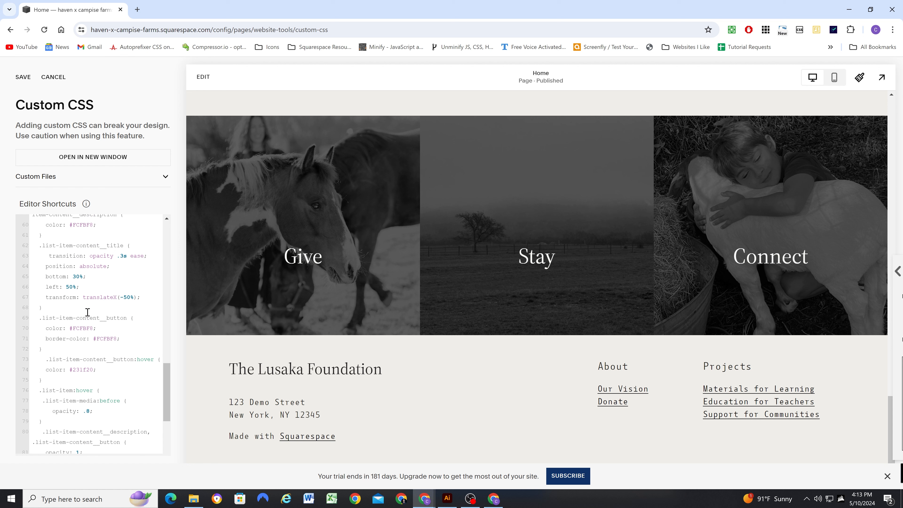
scroll(136, 336, down, 2)
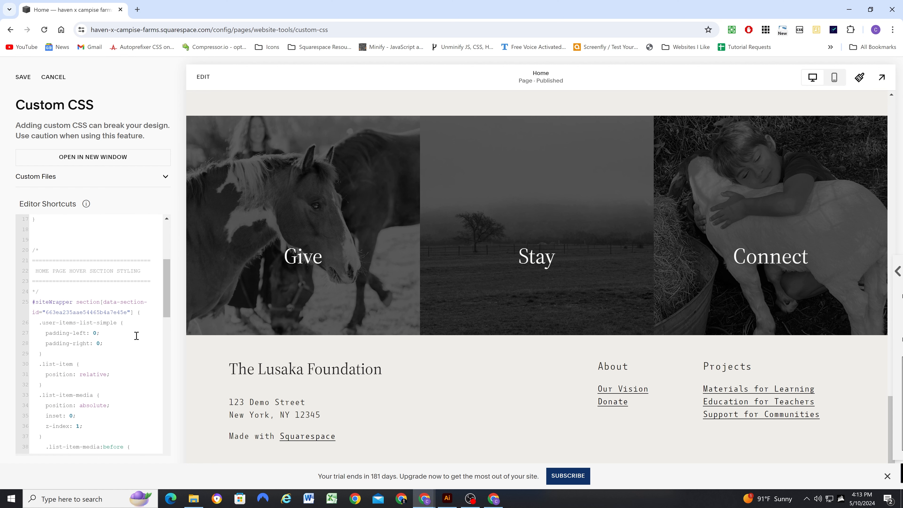
drag(122, 321, 36, 322)
key(ctrl+c)
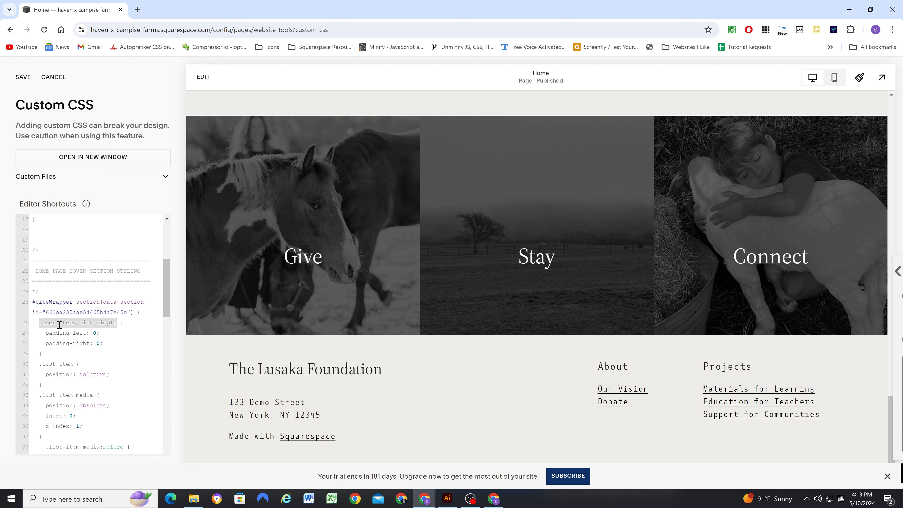
scroll(59, 356, down, 10)
scroll(61, 359, down, 7)
click(54, 305)
key(ctrl+v)
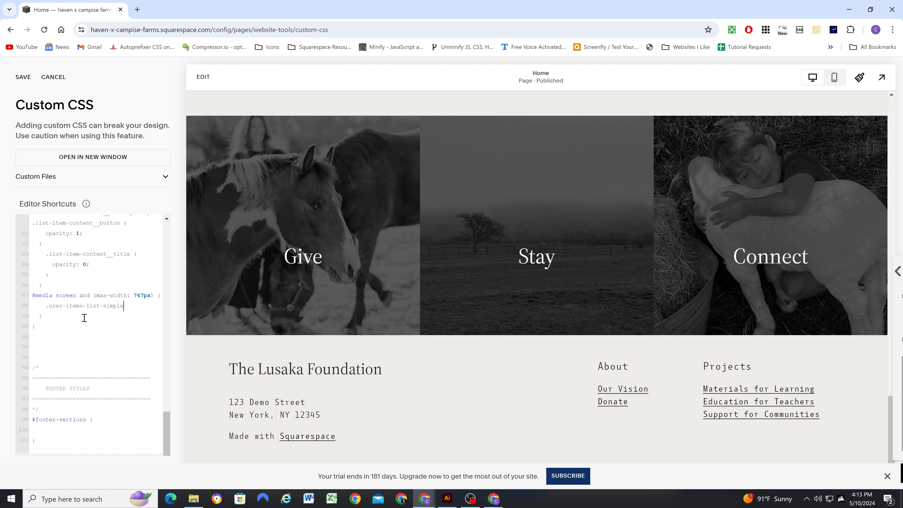
Give .user-items-list-simple in the media query the declaration grid-template-columns: 1fr; and save the custom CSS
text({)
key(Return)
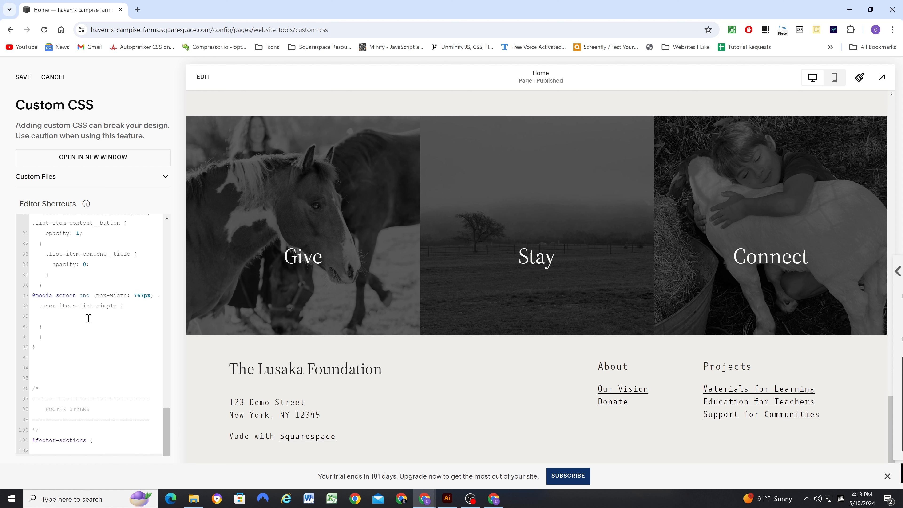
text(grid-template-columns: 1fr;)
click(24, 77)
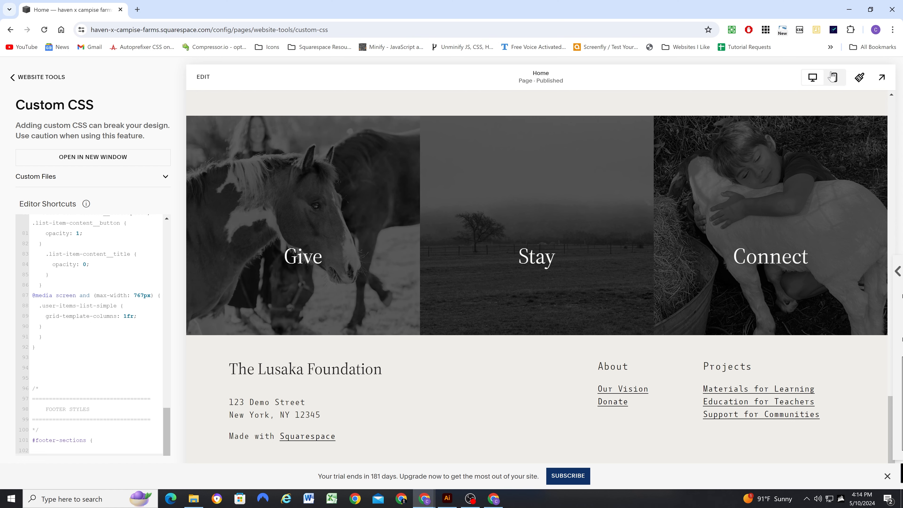
Preview the home page in a smaller, resized window to check the tile layout, then restore full screen
click(882, 77)
click(870, 5)
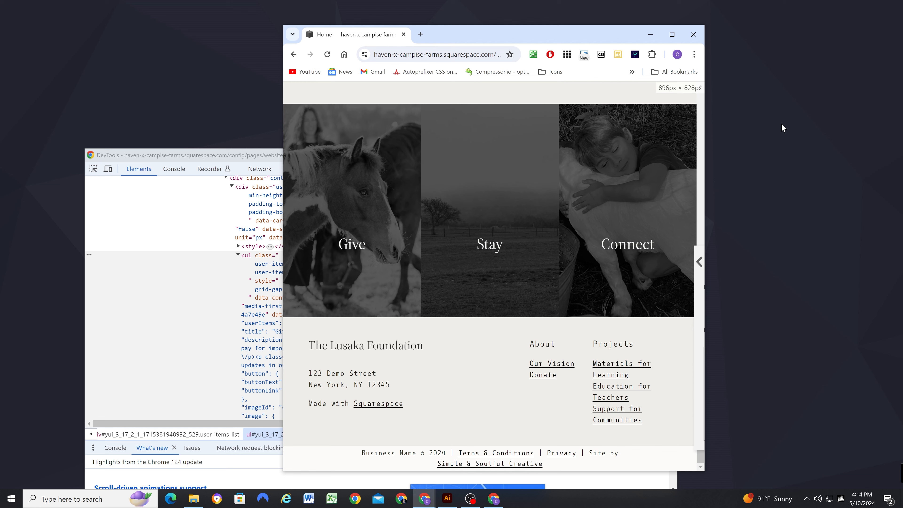
drag(708, 210, 775, 165)
double_click(727, 38)
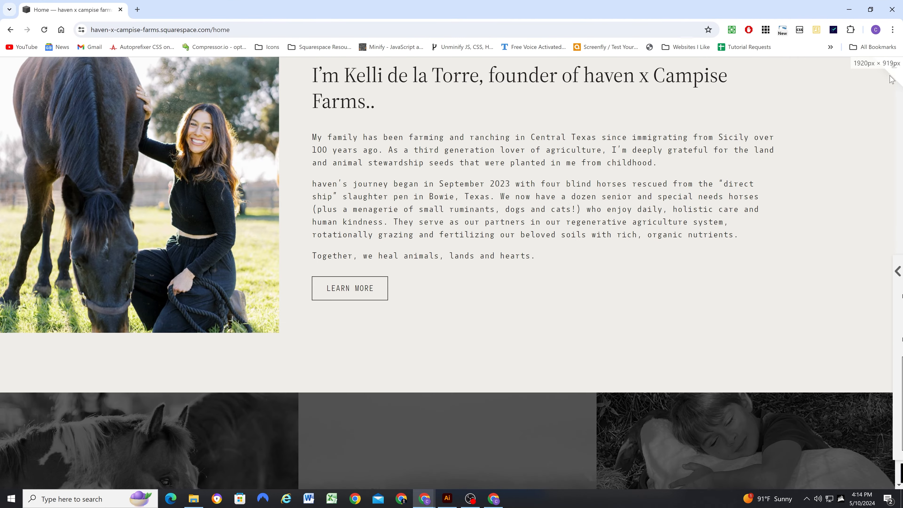
Copy the base .list-item-content__title rule into the 767px media query below the .user-items-list-simple rule and reduce its indentation
scroll(101, 337, up, 3)
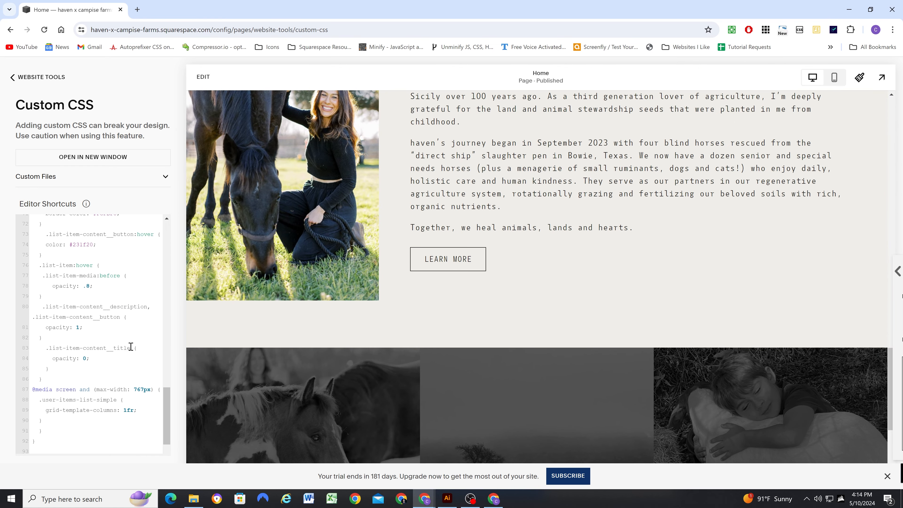
scroll(74, 367, up, 4)
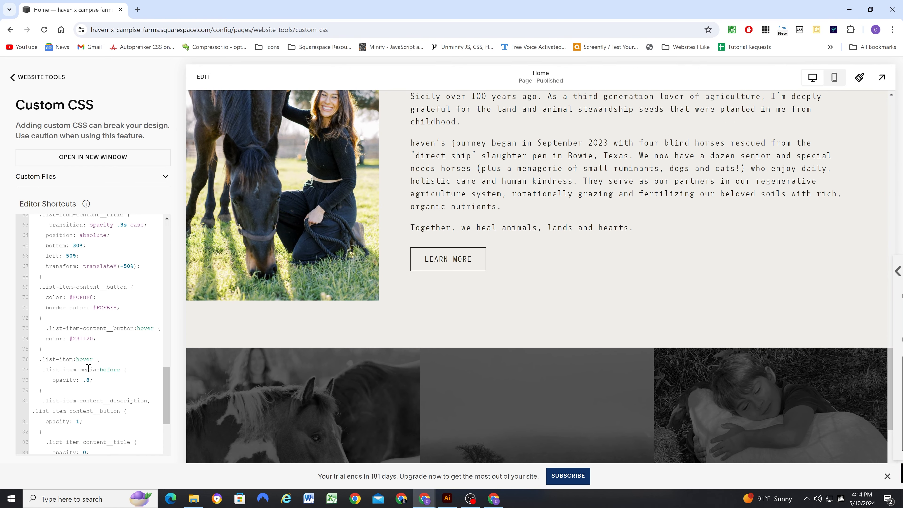
scroll(98, 372, up, 2)
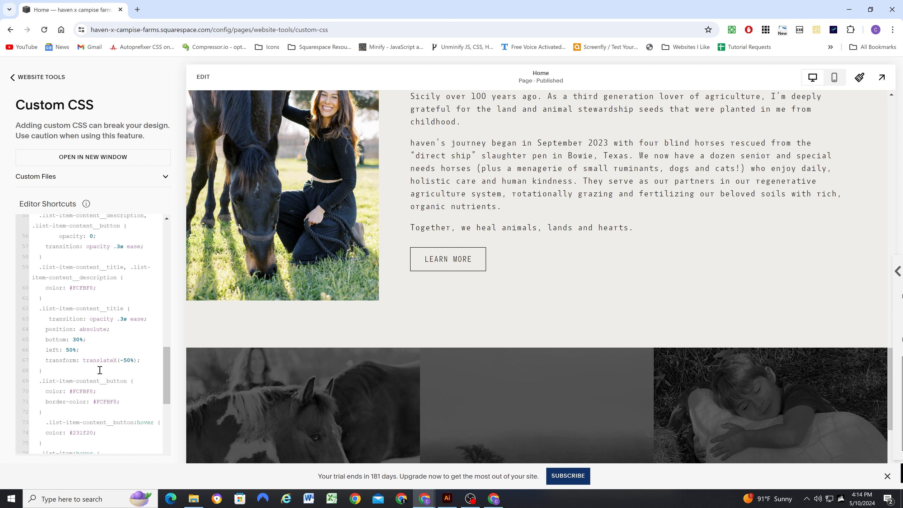
scroll(100, 370, up, 2)
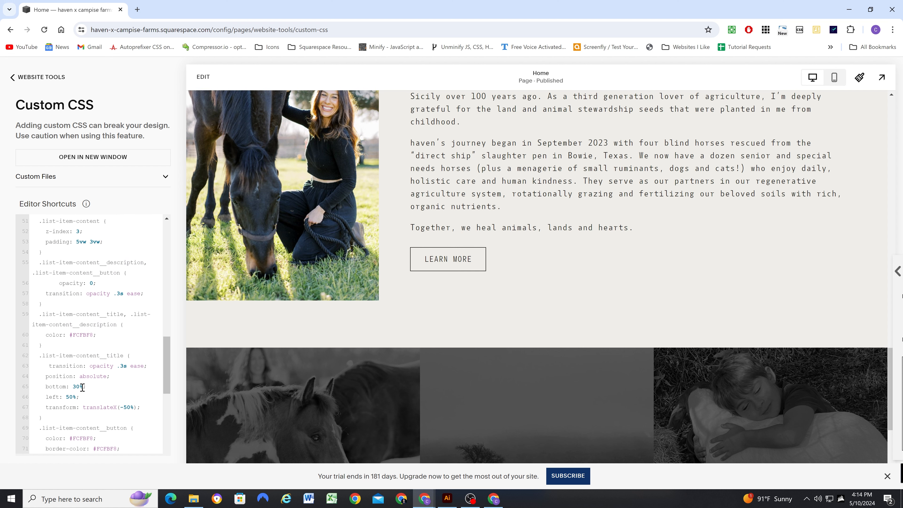
scroll(82, 387, down, 2)
drag(43, 371, 21, 315)
key(ctrl+c)
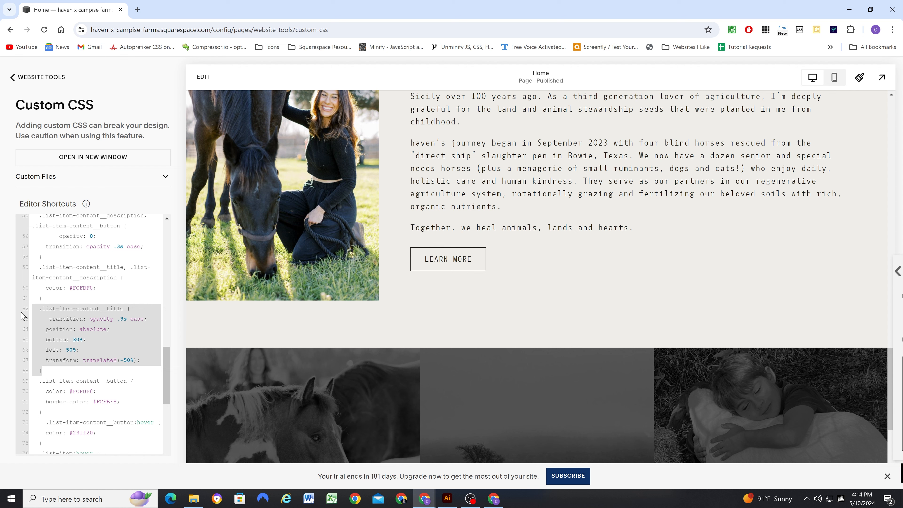
scroll(96, 359, down, 10)
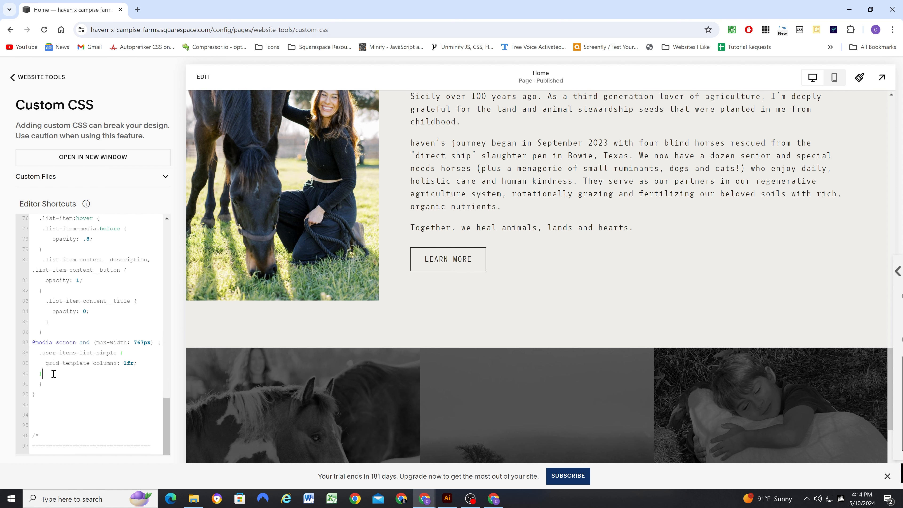
key(Return)
key(ctrl+v)
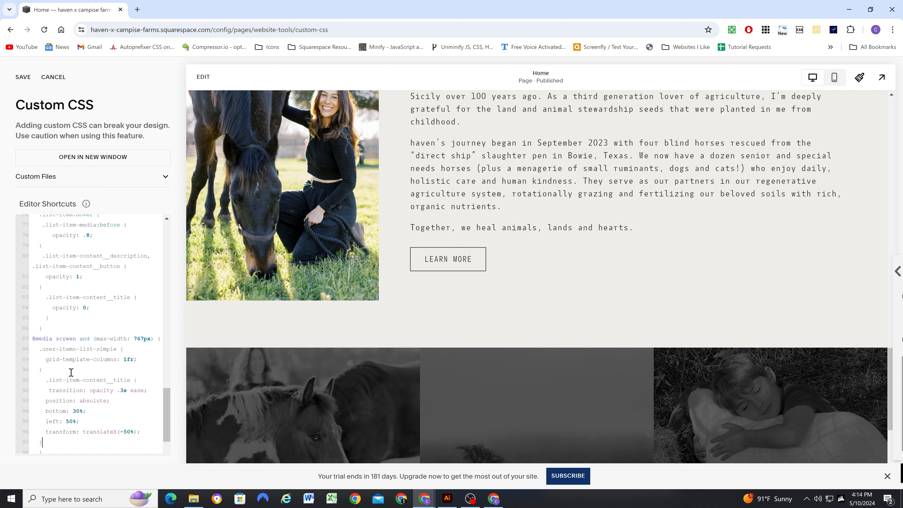
click(45, 330)
key(BackSpace)
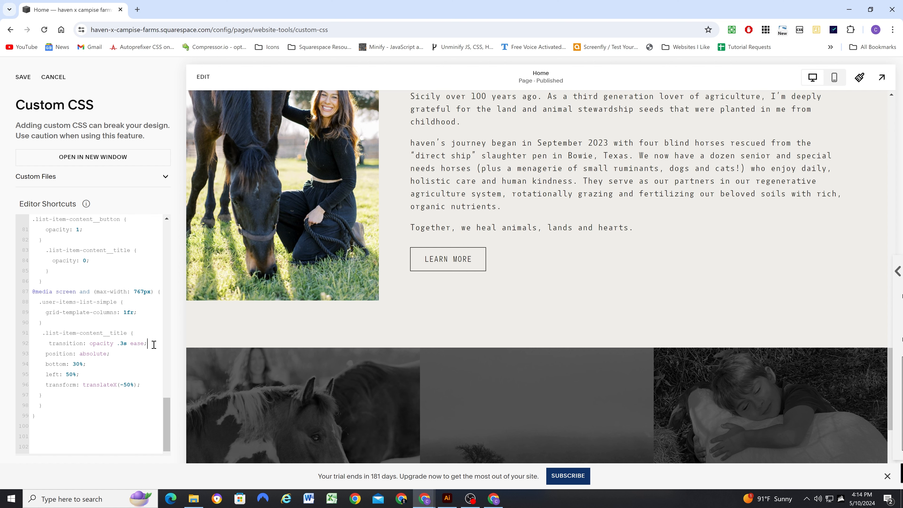
In the media query's .list-item-content__title rule, remove the transition declaration and set position to relative
drag(150, 343, 29, 347)
key(BackSpace)
key(Delete)
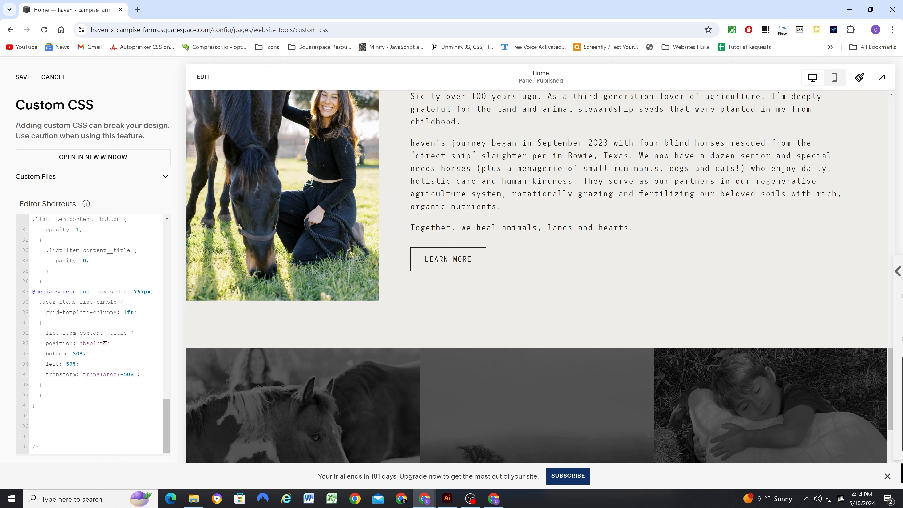
double_click(81, 344)
text(relative)
Show the tiles in the mobile preview and add opacity: 1; to the media query's .list-item-content__title rule
click(834, 77)
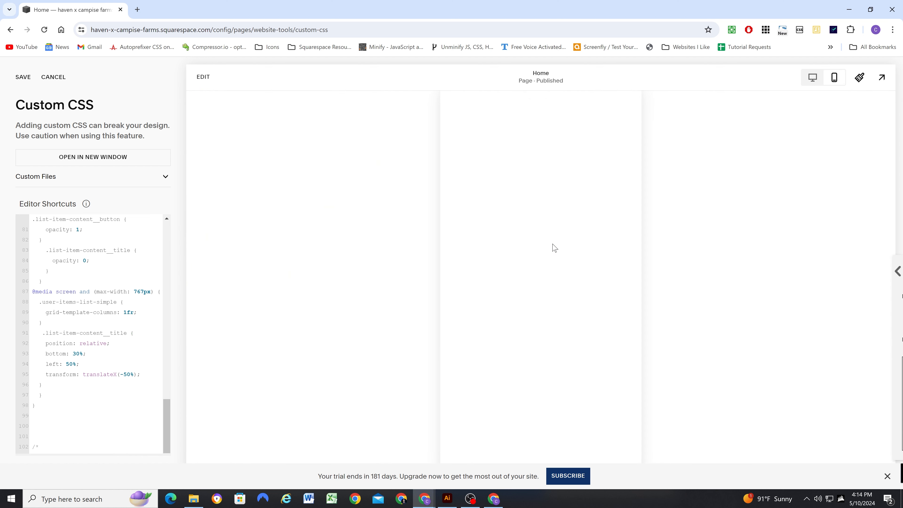
scroll(552, 232, down, 4)
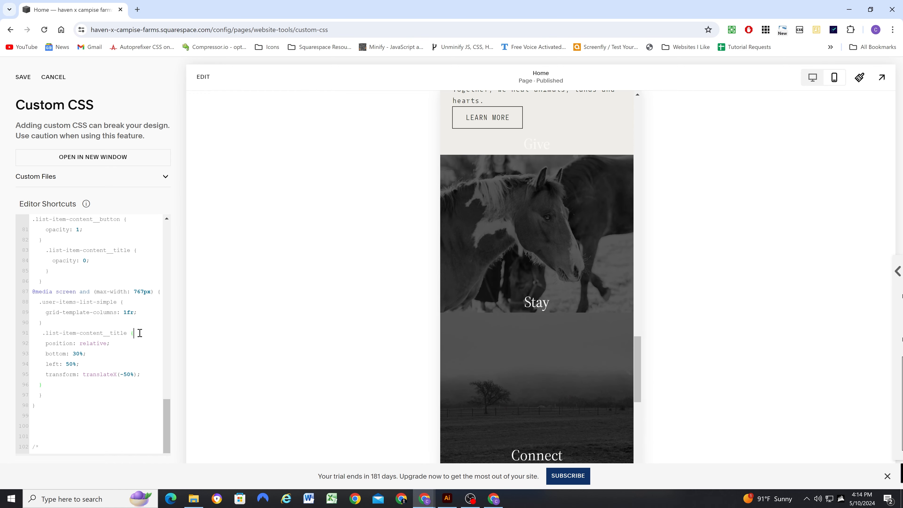
key(Return)
text(opacity: 1;)
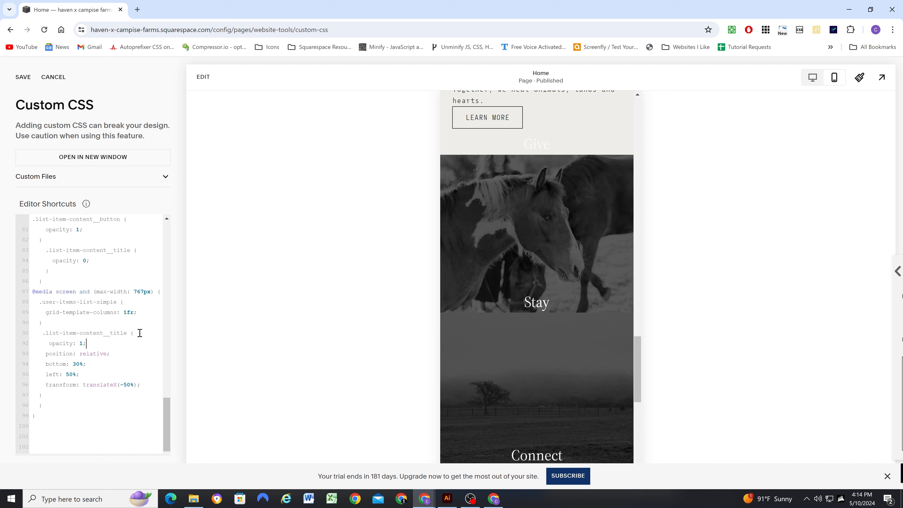
click(47, 344)
In the media query's .list-item-content__title rule, set bottom and left to unset and transform to none
drag(83, 364, 74, 363)
text(usne)
key(BackSpace)
key(BackSpace)
text(n)
double_click(67, 375)
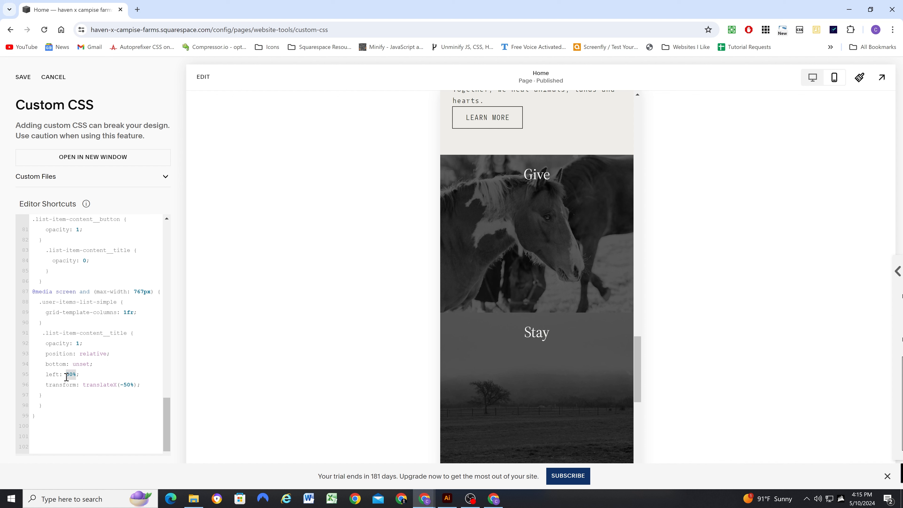
text(unset)
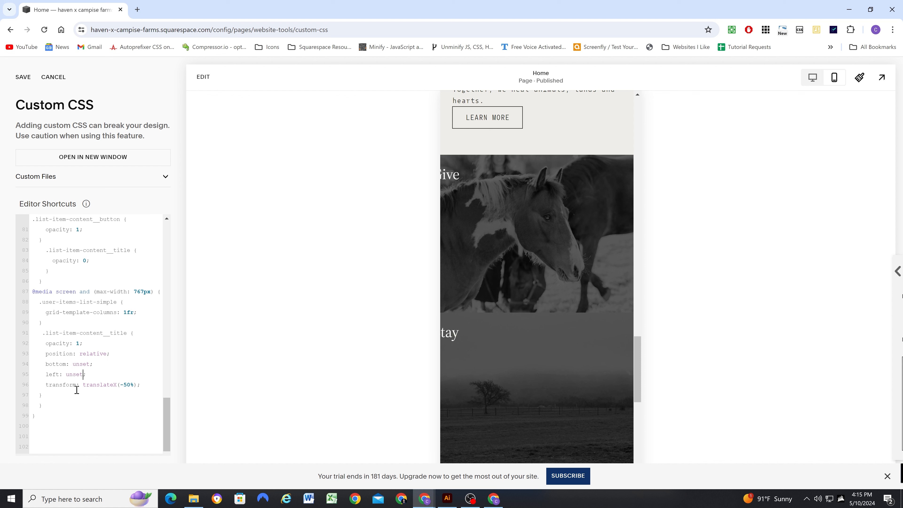
drag(137, 384, 81, 385)
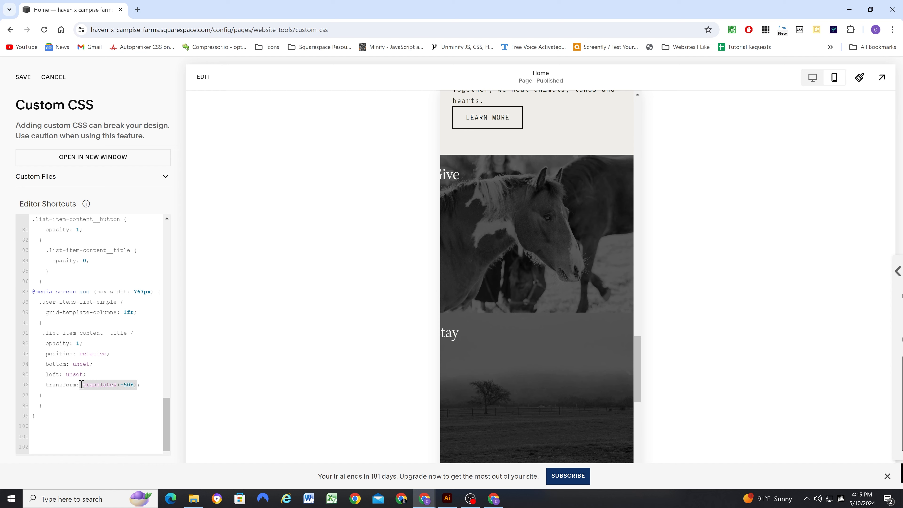
text(non)
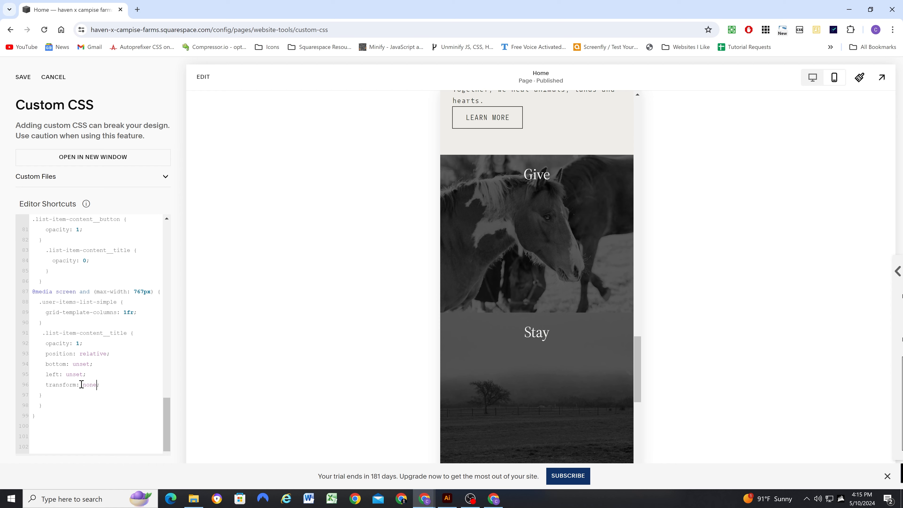
Copy the base .list-item-content__description, .list-item-content__button rule into the 767px media query below its .list-item-content__title rule
scroll(548, 295, down, 2)
scroll(539, 288, up, 1)
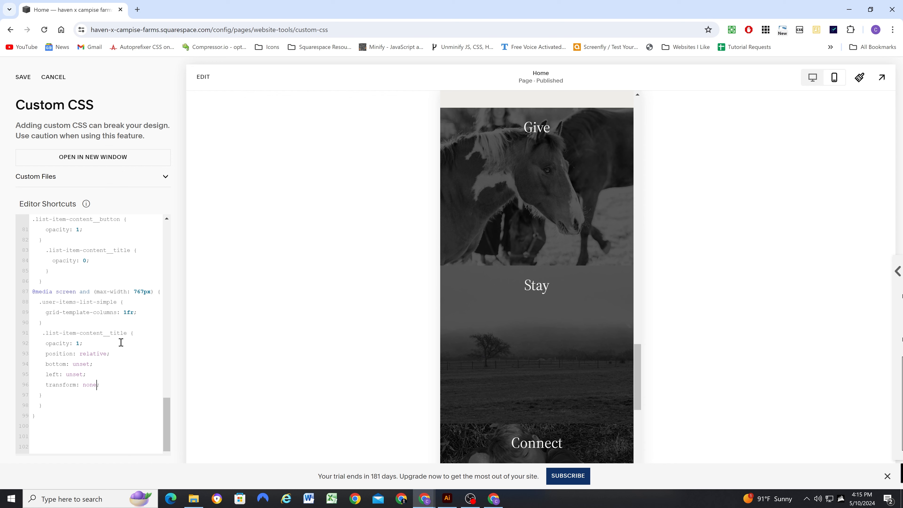
scroll(121, 342, up, 5)
scroll(121, 342, up, 4)
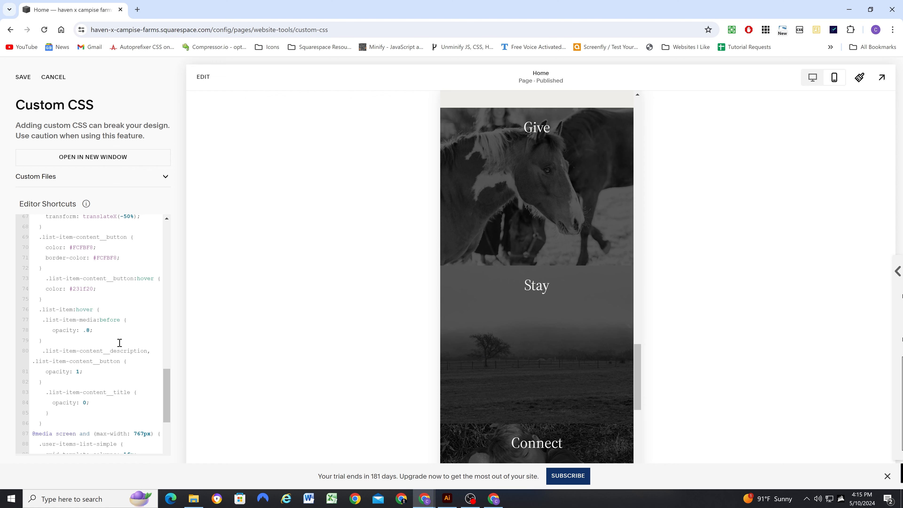
scroll(120, 354, up, 1)
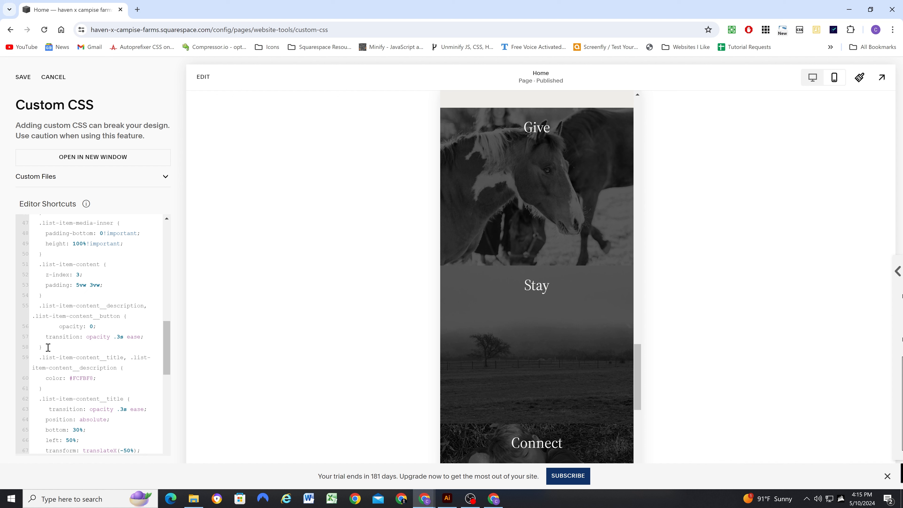
drag(50, 347, 24, 306)
key(ctrl+c)
scroll(56, 323, down, 5)
scroll(72, 356, down, 4)
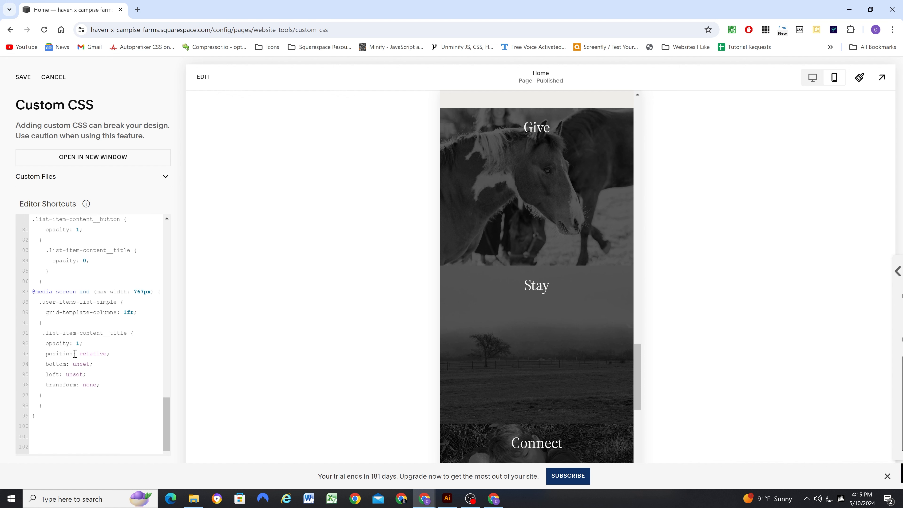
click(50, 348)
key(Return)
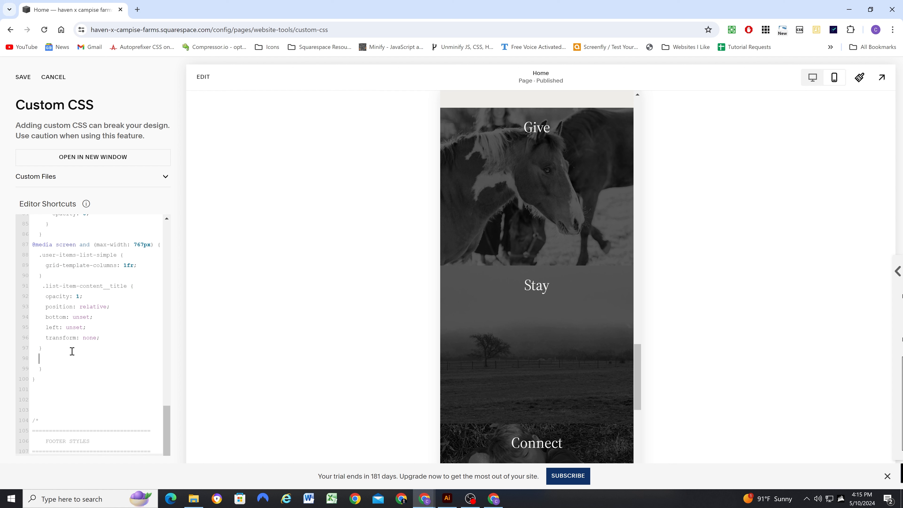
key(ctrl+v)
In the media query's description and button rule, remove the transition declaration and set opacity to 1
click(147, 390)
drag(147, 391, 30, 393)
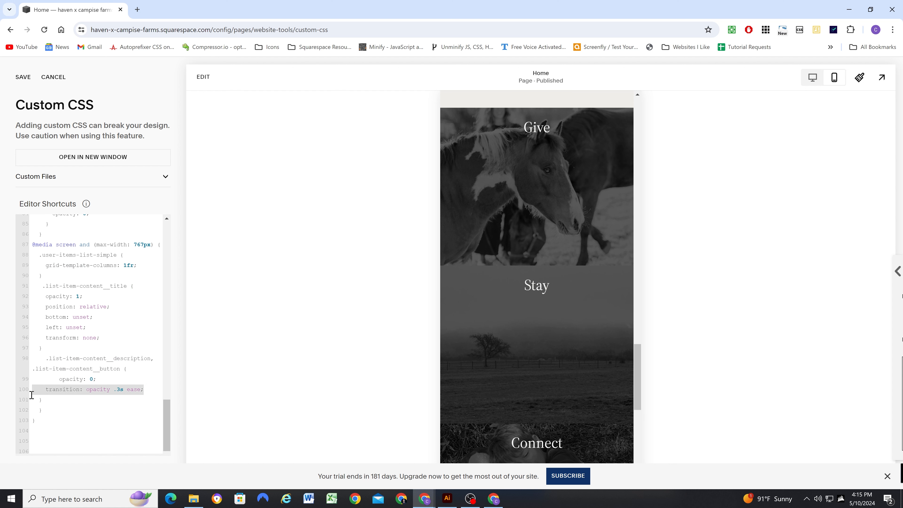
key(BackSpace)
key(BackSpace)
double_click(91, 377)
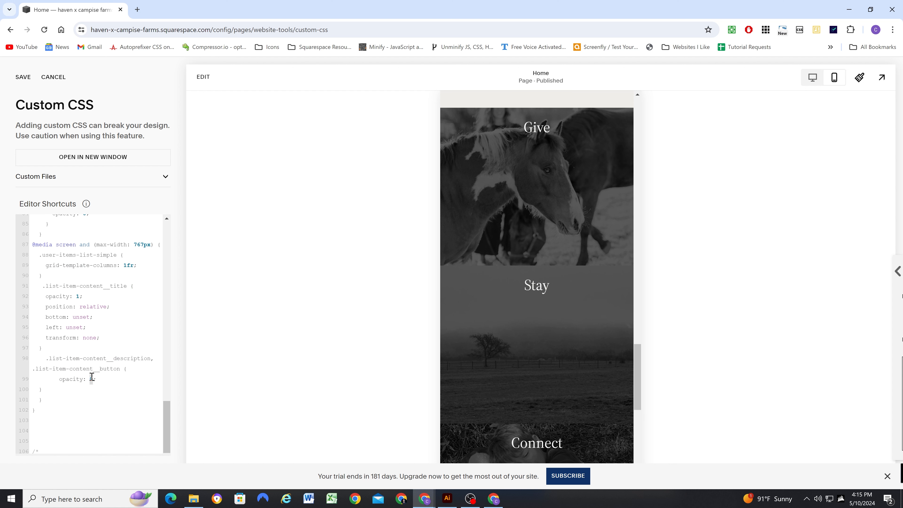
text(1)
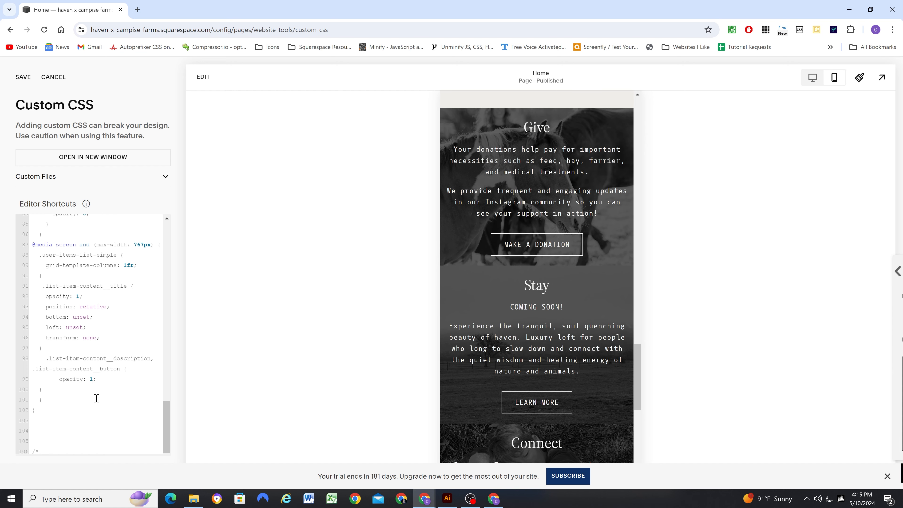
Add the .list-item-content__title selector in front of the media query's description and button selectors
scroll(563, 256, down, 2)
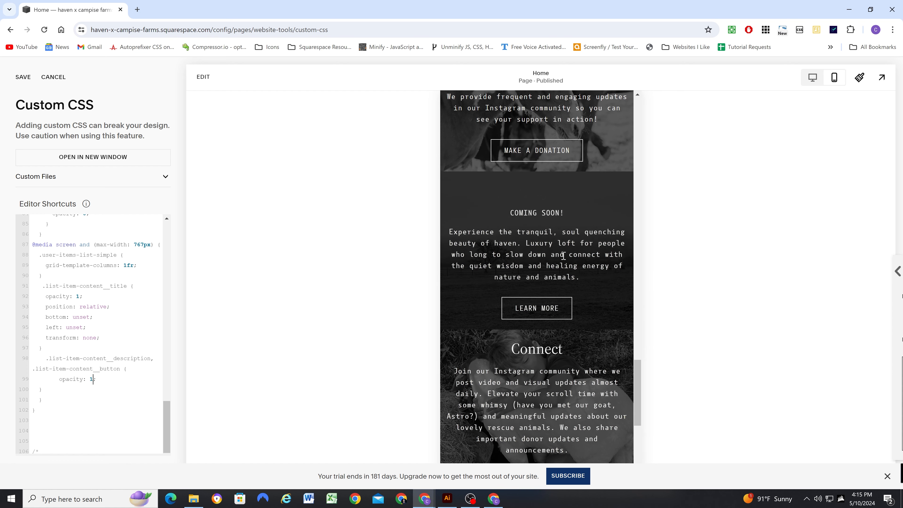
scroll(112, 322, up, 1)
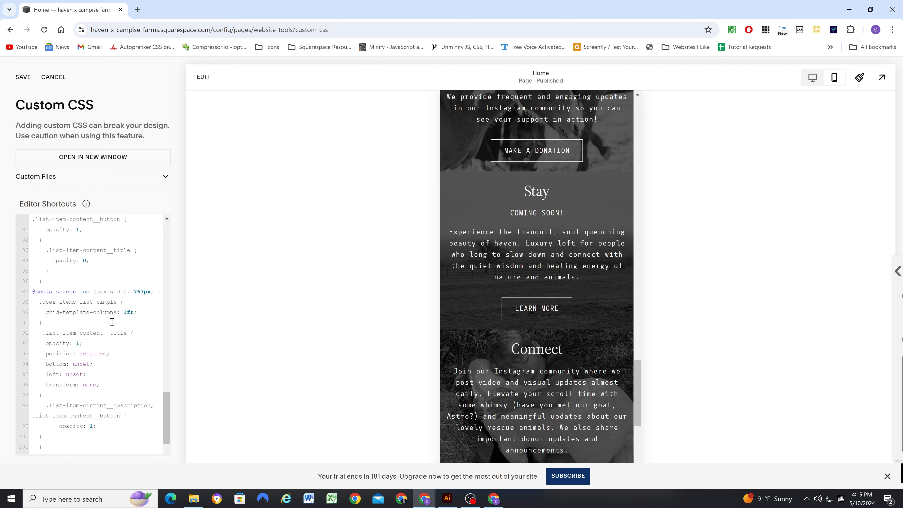
scroll(113, 335, up, 5)
scroll(114, 351, down, 3)
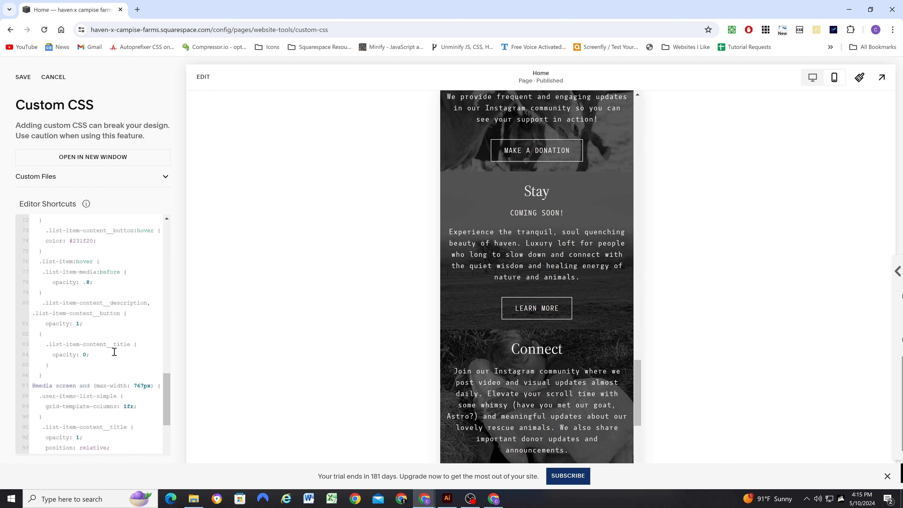
drag(130, 298, 46, 298)
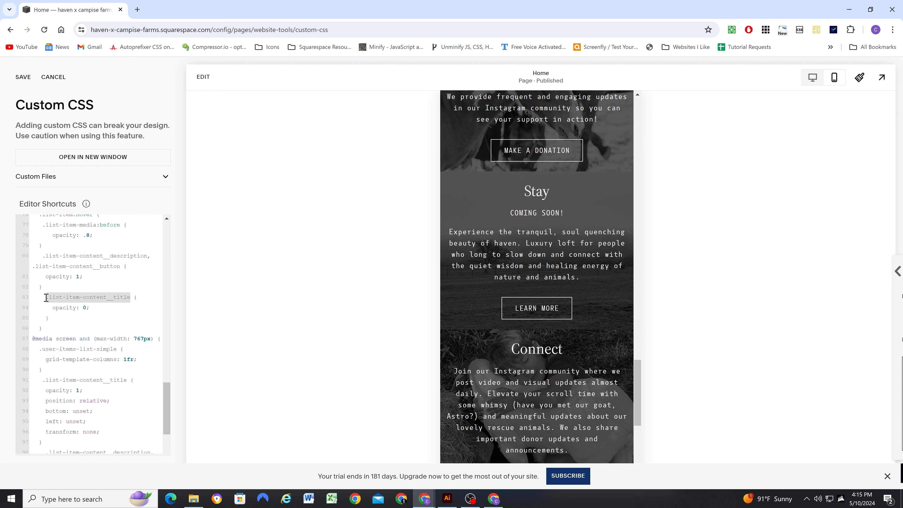
scroll(85, 302, down, 3)
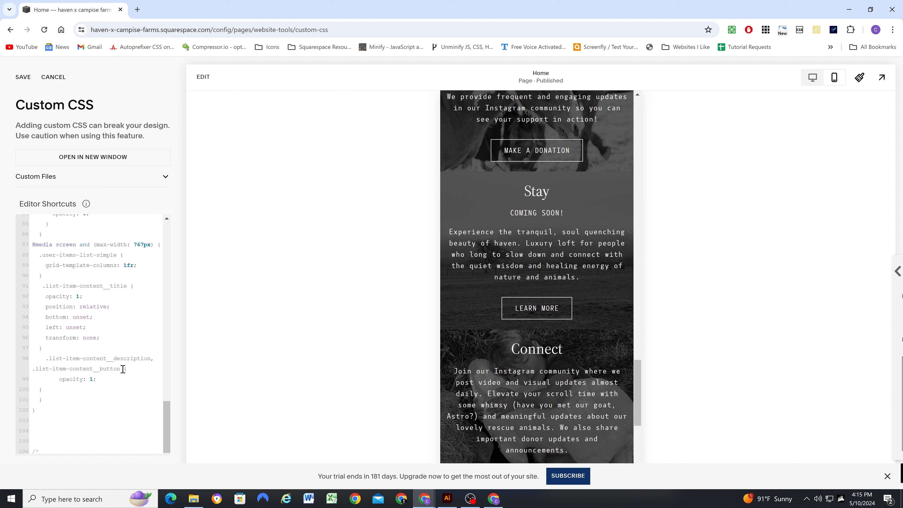
click(45, 358)
text(.list-item-content__title,)
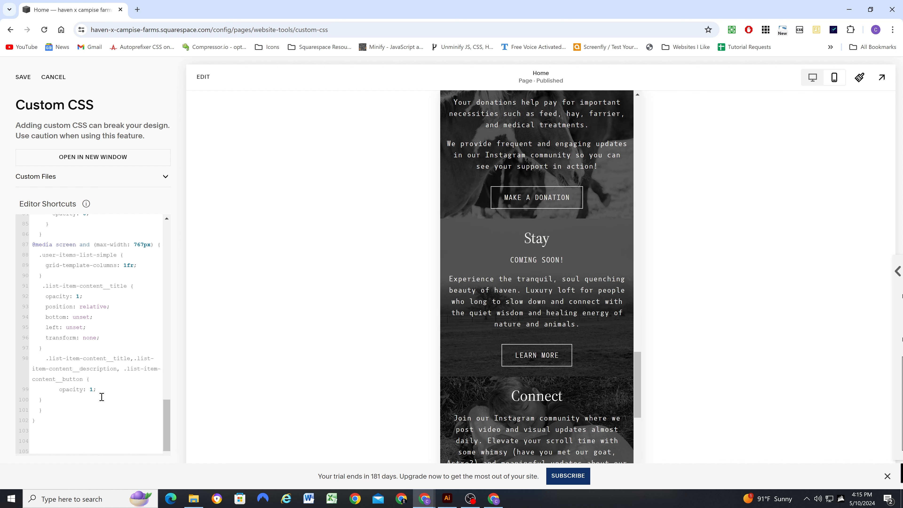
Make the combined title, description and button rule's opacity 1!important and save the custom CSS
text(portant)
scroll(585, 226, up, 5)
scroll(570, 254, down, 9)
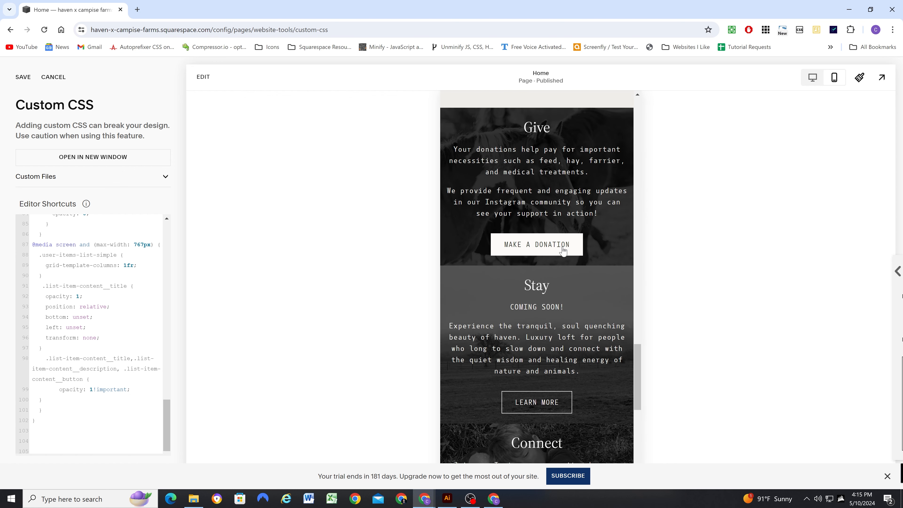
scroll(567, 301, down, 2)
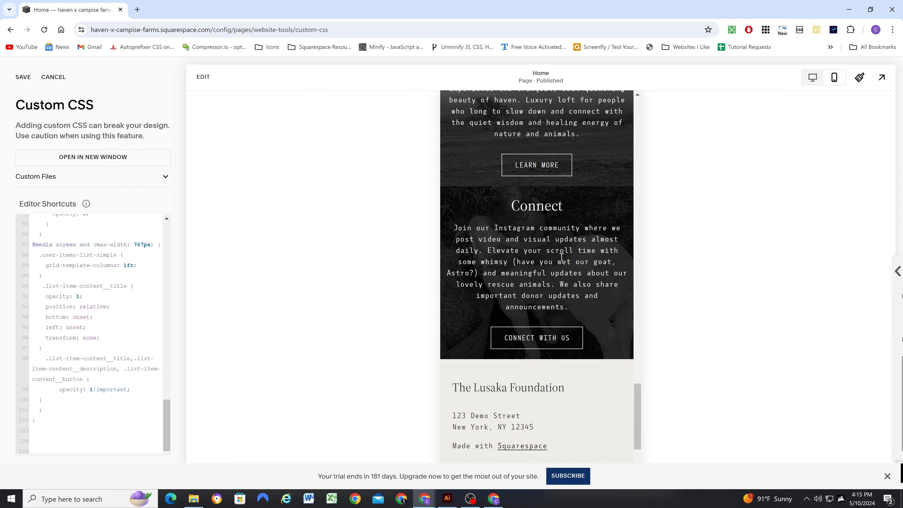
click(28, 78)
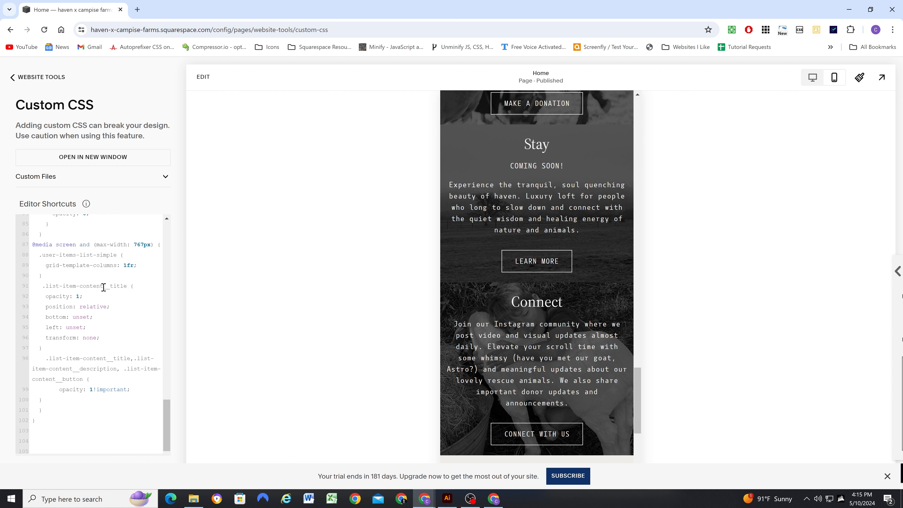
Add an empty .list-item-content rule to the media query between the .user-items-list-simple and .list-item-content__title rules
drag(104, 287, 40, 287)
key(ctrl+c)
click(50, 275)
key(Return)
key(ctrl+v)
text({)
key(Return)
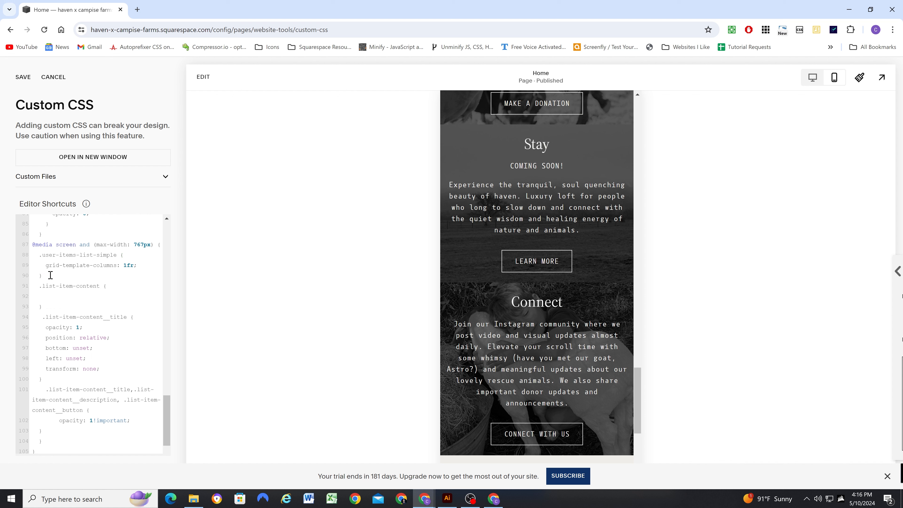
Give the media query's .list-item-content rule the declaration padding: 80px 6vw;
text(padding)
key(BackSpace)
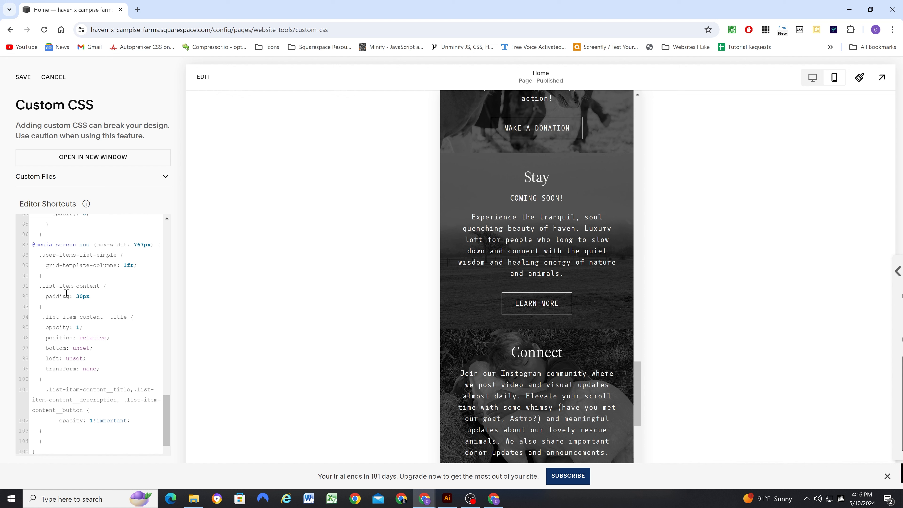
text(-top)
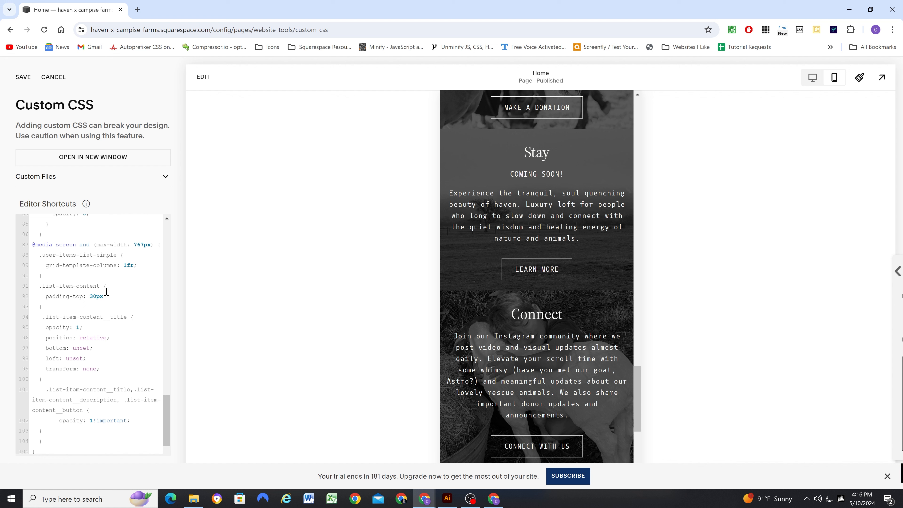
key(BackSpace)
key(BackSpace)
key(BackSpace)
key(BackSpace)
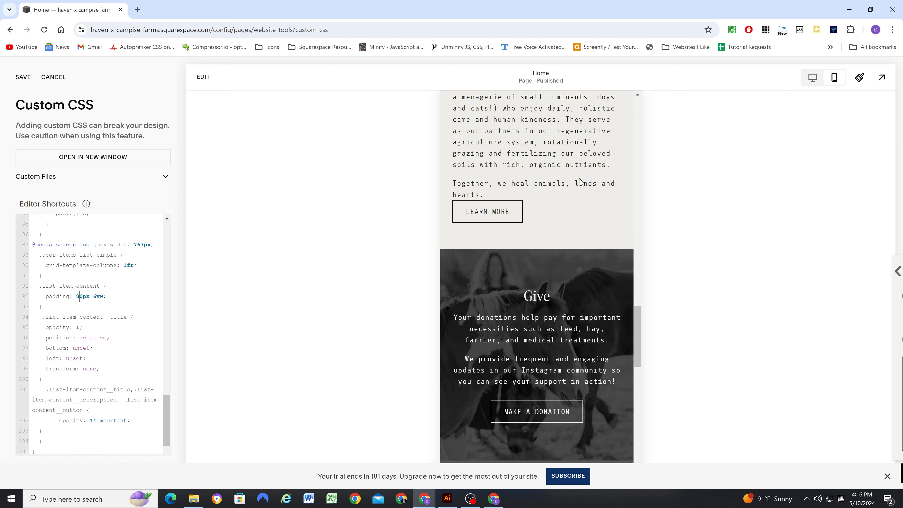
Change the vertical padding in the media query's .list-item-content rule to 90px
scroll(540, 213, down, 5)
scroll(538, 203, down, 8)
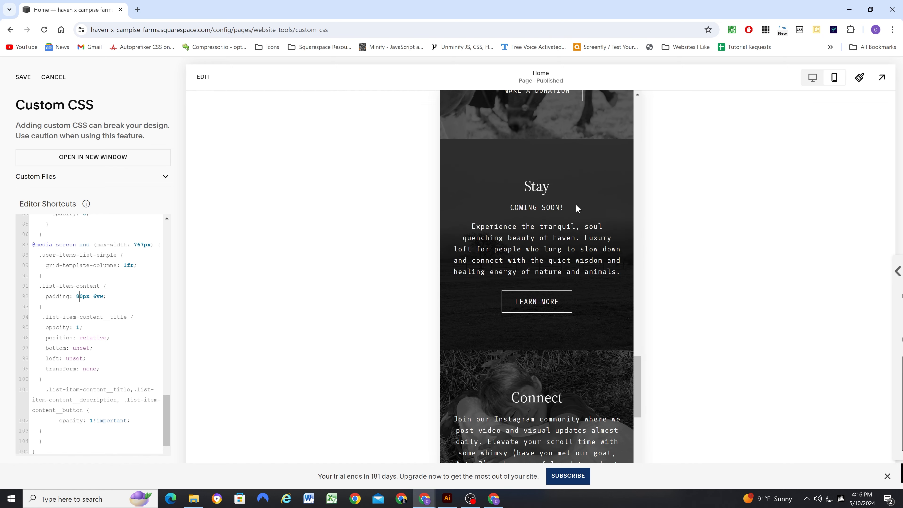
scroll(557, 268, up, 5)
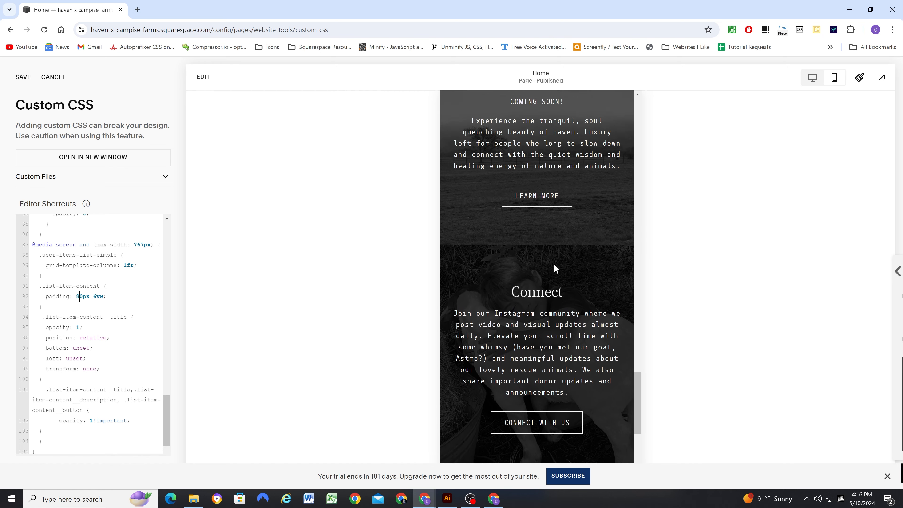
key(BackSpace)
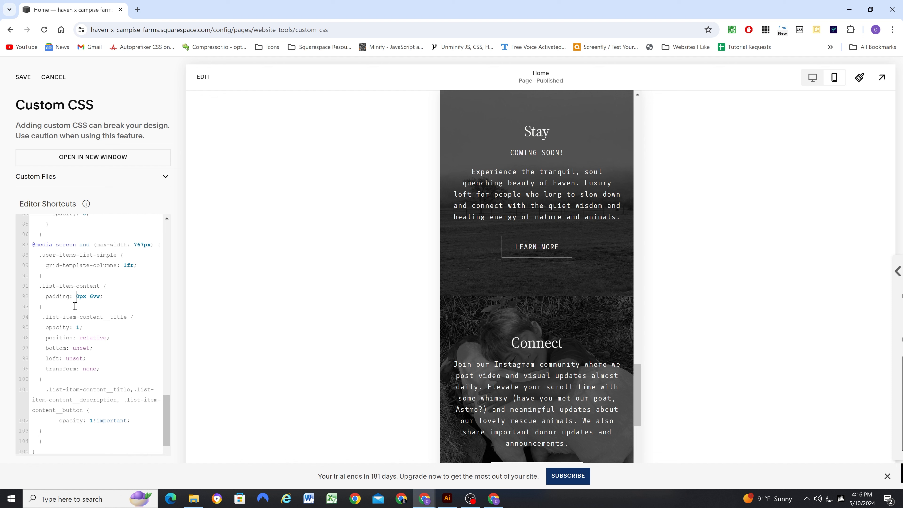
text(9)
Examine the spacing of the Give, Stay and Connect tiles in the mobile preview
scroll(615, 303, up, 2)
scroll(616, 308, up, 6)
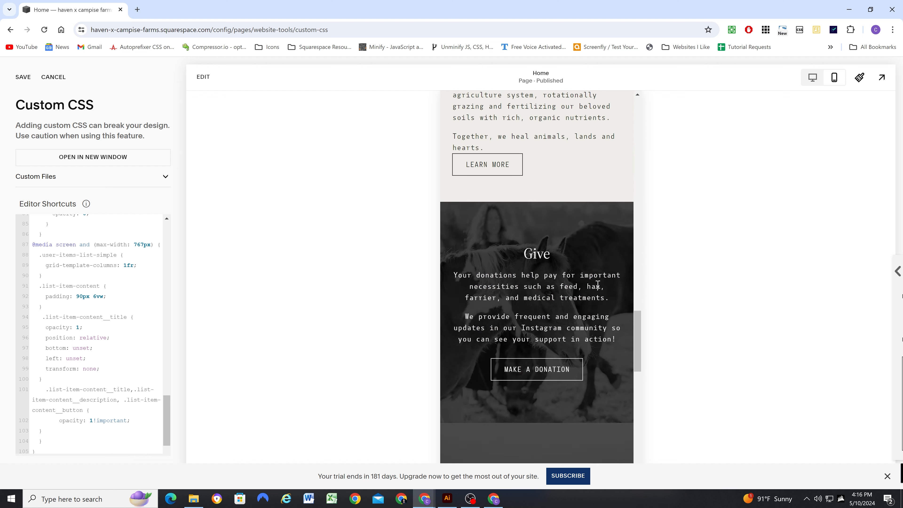
scroll(611, 142, down, 6)
scroll(578, 230, down, 8)
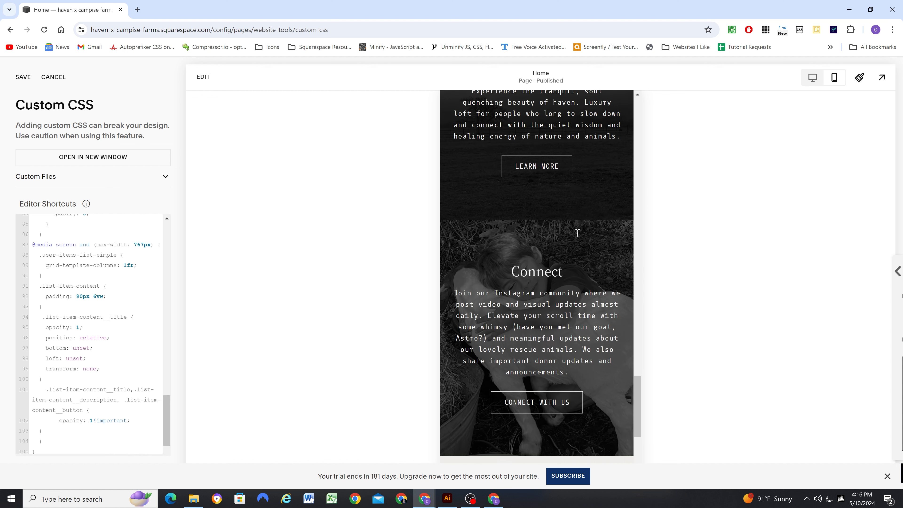
scroll(567, 290, up, 2)
scroll(568, 290, up, 10)
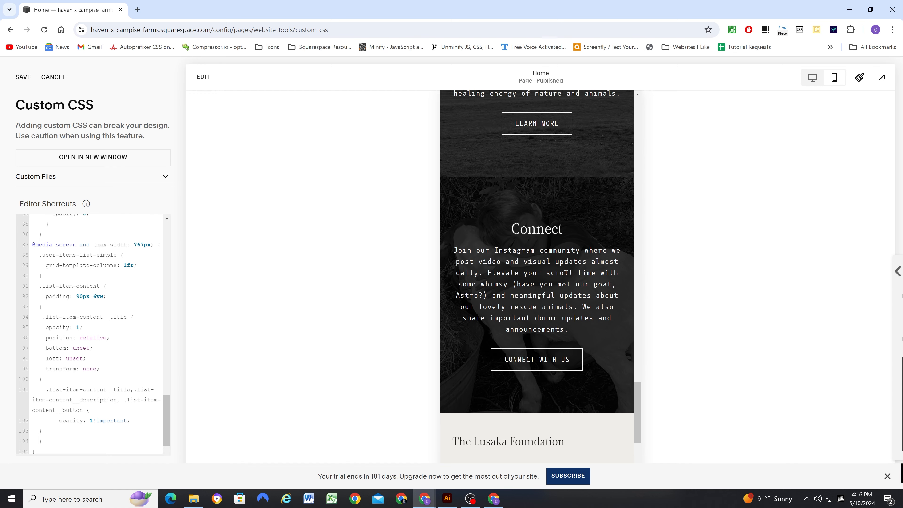
scroll(577, 276, up, 6)
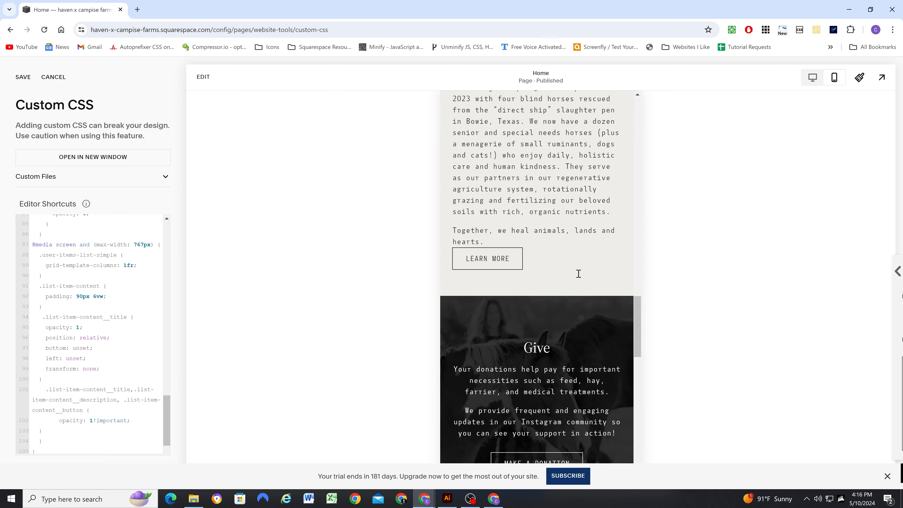
scroll(579, 274, down, 8)
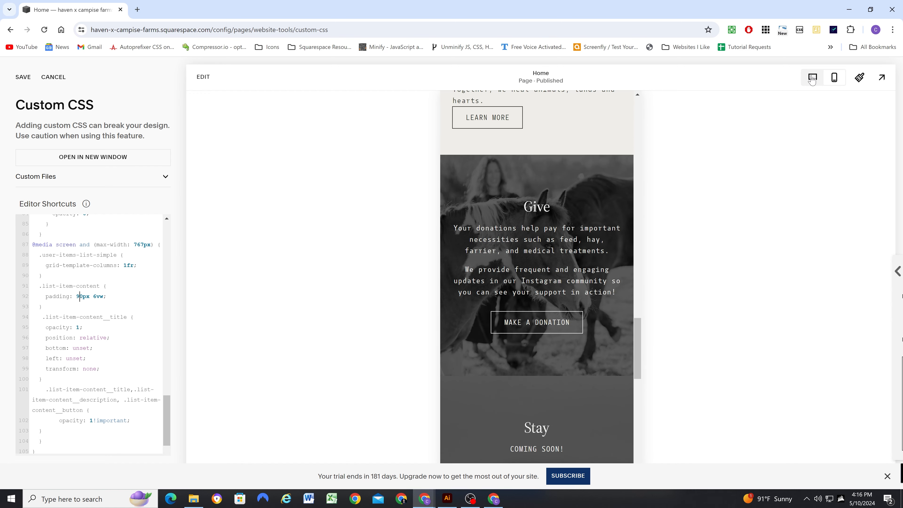
Switch the preview to desktop view, save the custom CSS and check the tiles' hover effect
click(812, 78)
click(26, 77)
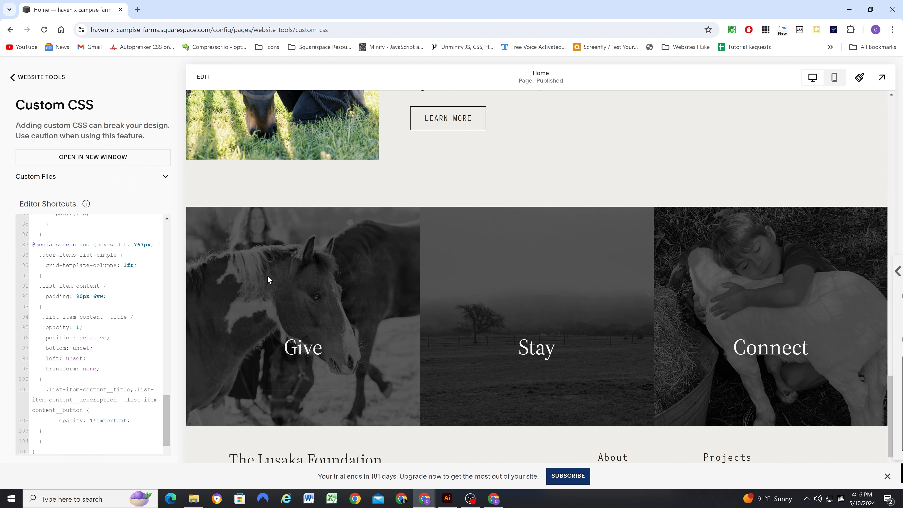
mouse_move(599, 281)
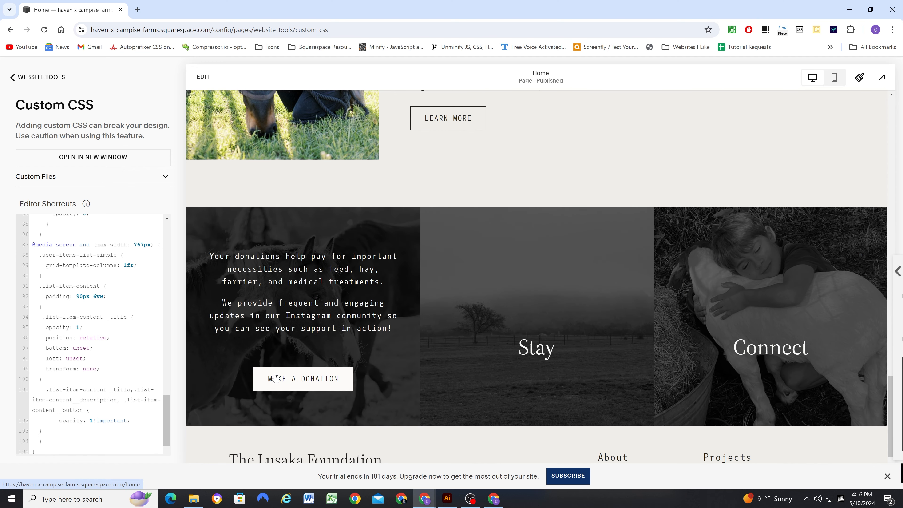
Return to the mobile preview and review the stacked tiles and their buttons down to the footer
click(834, 78)
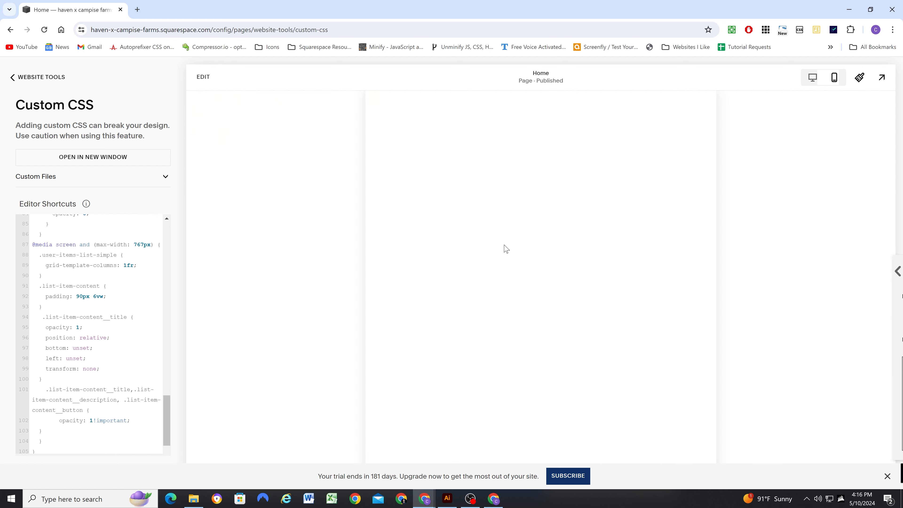
scroll(520, 209, down, 4)
scroll(524, 274, up, 2)
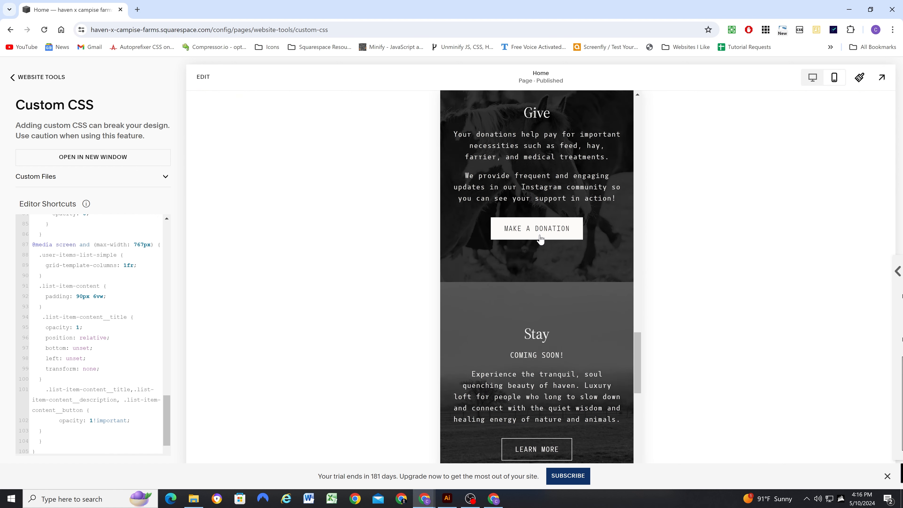
scroll(534, 302, down, 6)
scroll(536, 298, down, 3)
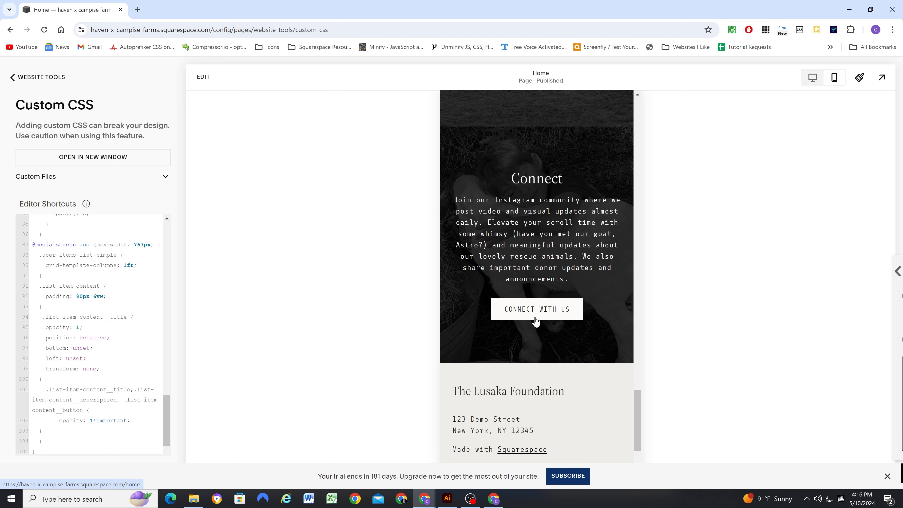
scroll(535, 290, up, 8)
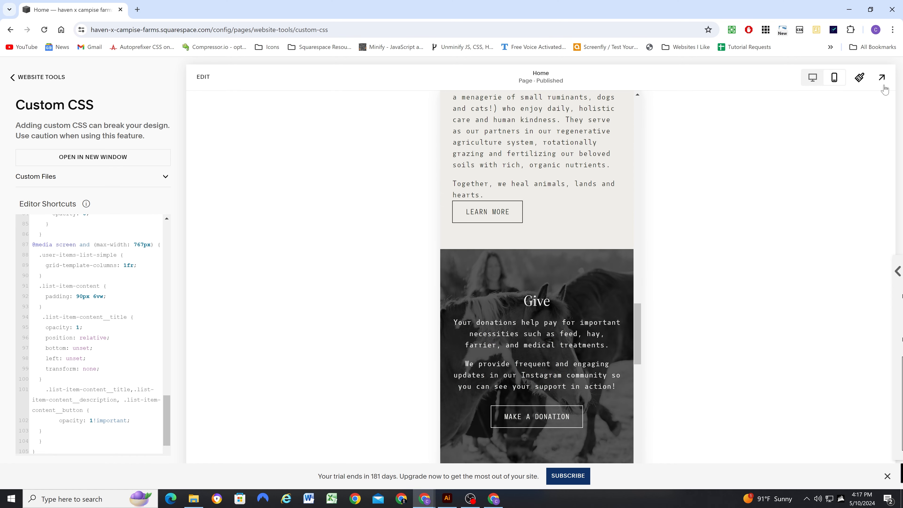
Switch the preview to desktop view and auto-indent the whole home page hover section block in the custom CSS
click(813, 77)
scroll(38, 408, up, 15)
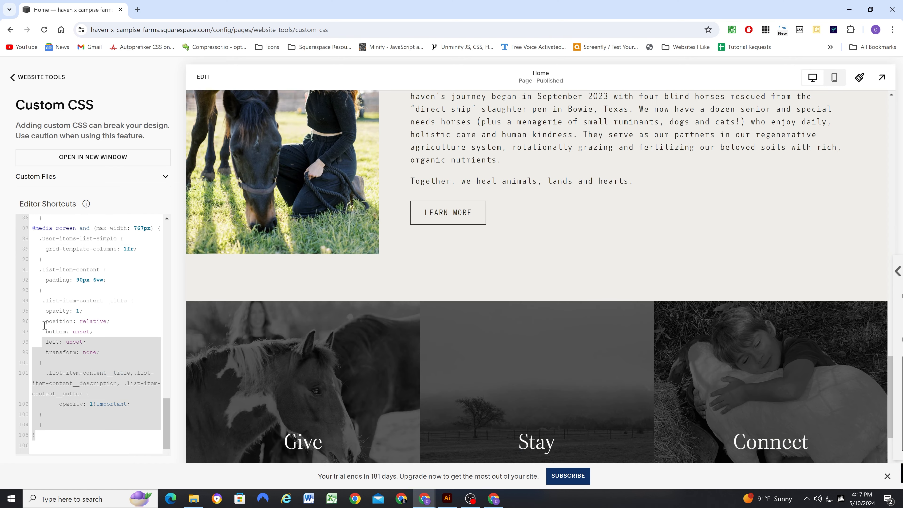
scroll(44, 300, up, 4)
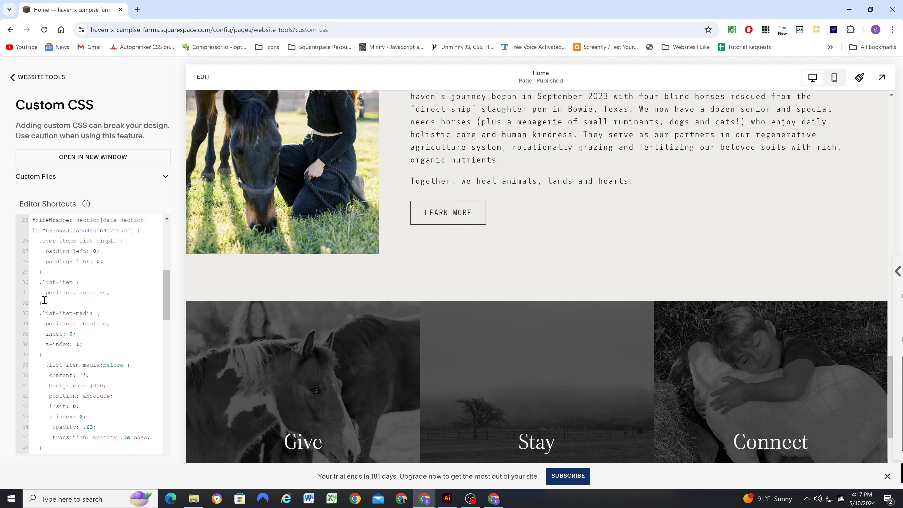
shift+click(40, 293)
shift+click(33, 269)
key(shift+Tab)
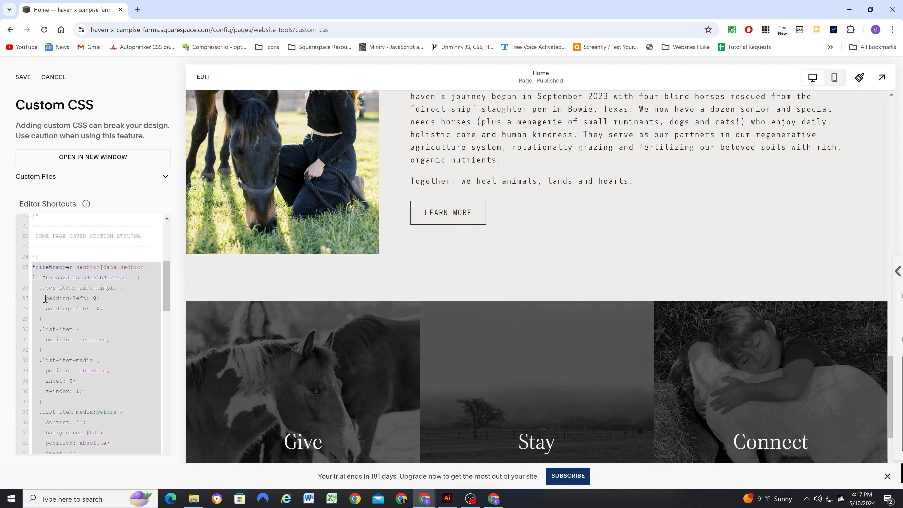
Remove the extra spaces around 767px in the max-width media query so its opening brace fits on the same line
click(83, 297)
scroll(72, 309, down, 10)
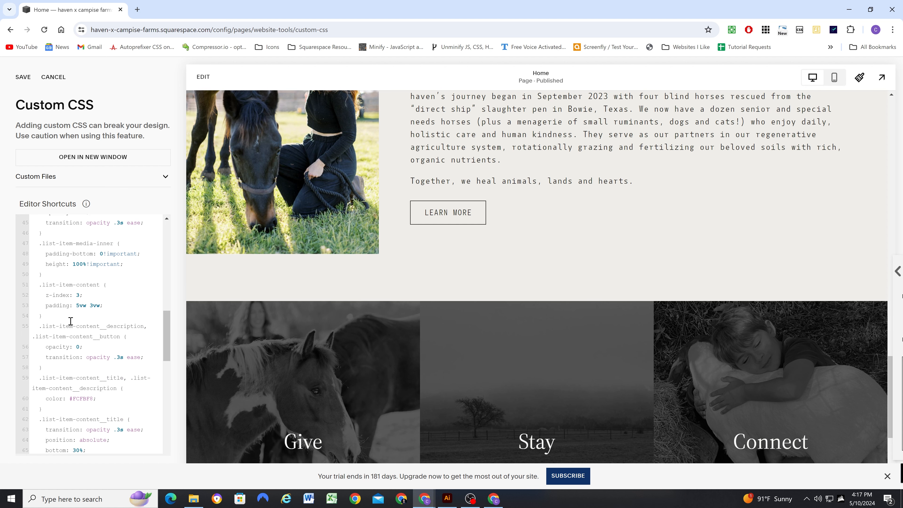
scroll(57, 287, down, 5)
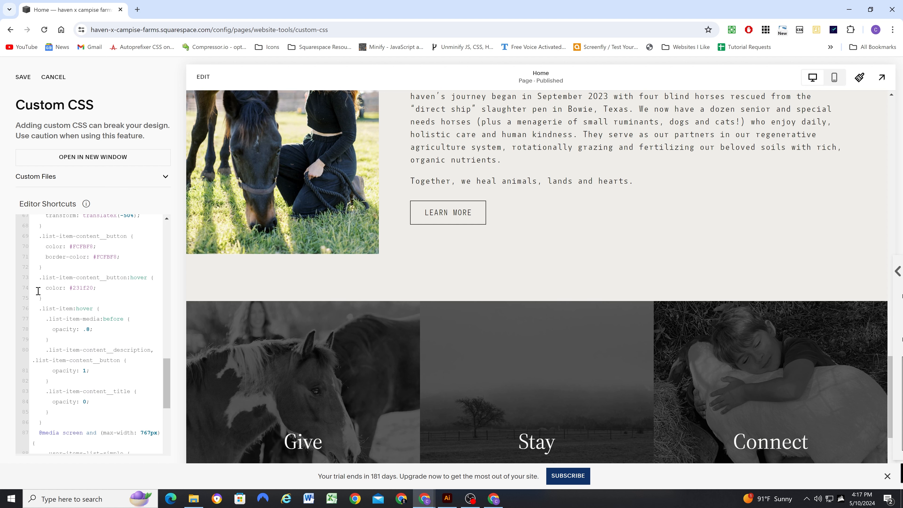
scroll(50, 323, down, 3)
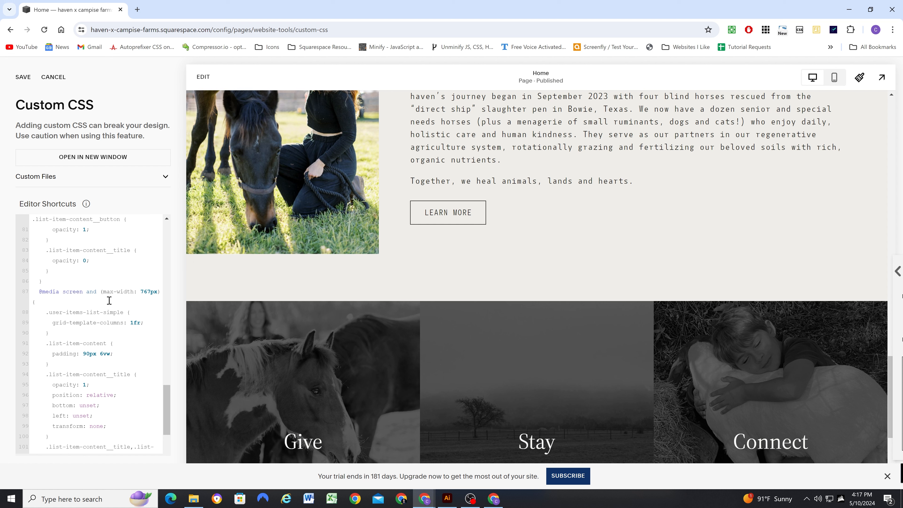
key(BackSpace)
key(BackSpace)
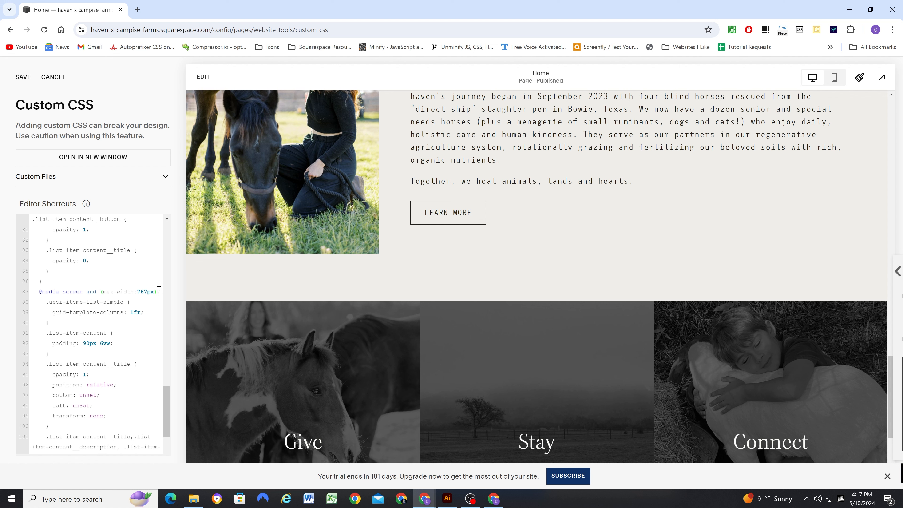
Copy the HOME PAGE HOVER SECTION STYLING comment and paste it directly below that section's final closing brace
scroll(82, 295, down, 4)
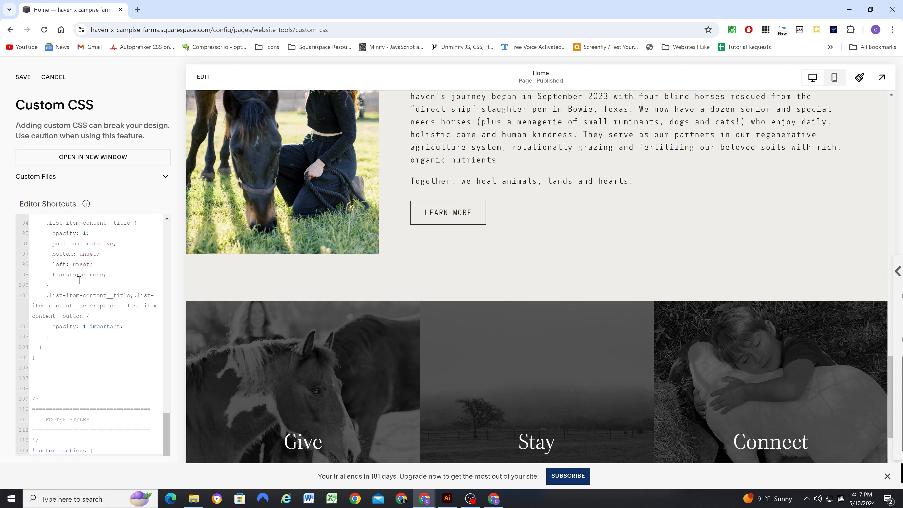
scroll(46, 357, up, 15)
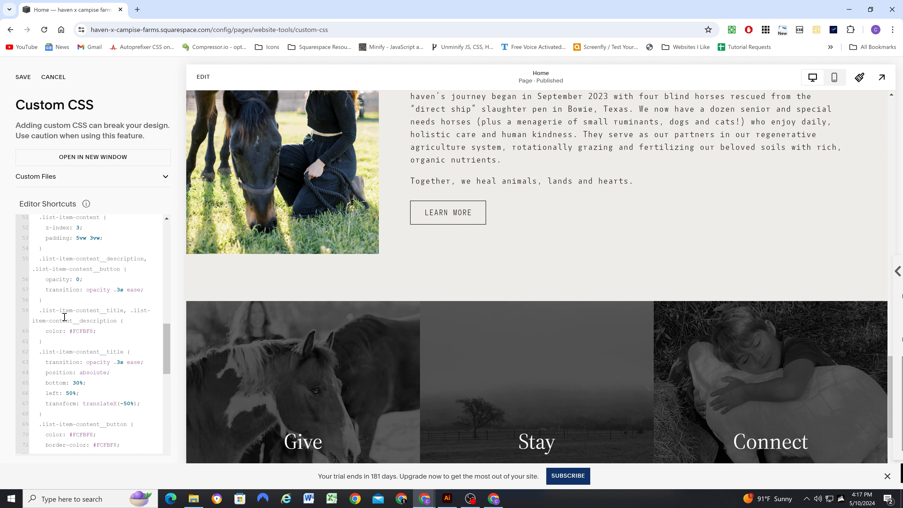
scroll(69, 307, up, 5)
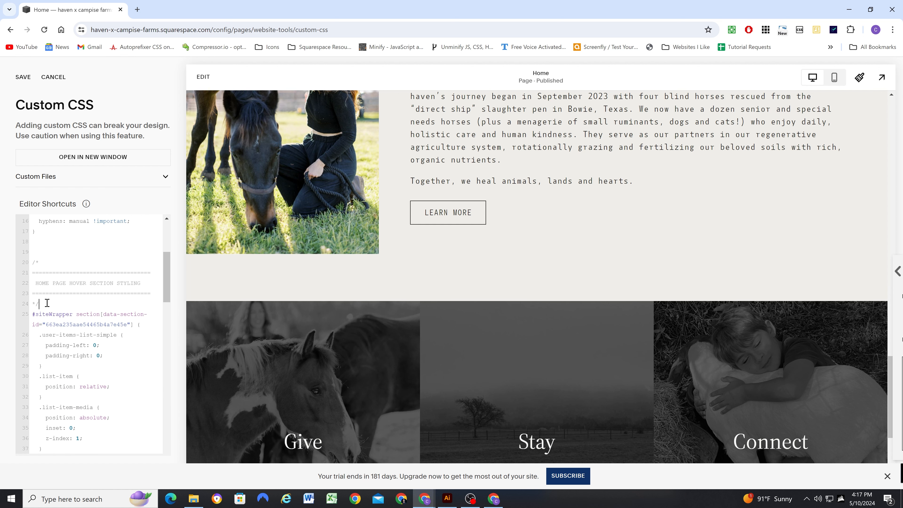
drag(47, 302, 32, 262)
key(ctrl+c)
scroll(65, 276, down, 14)
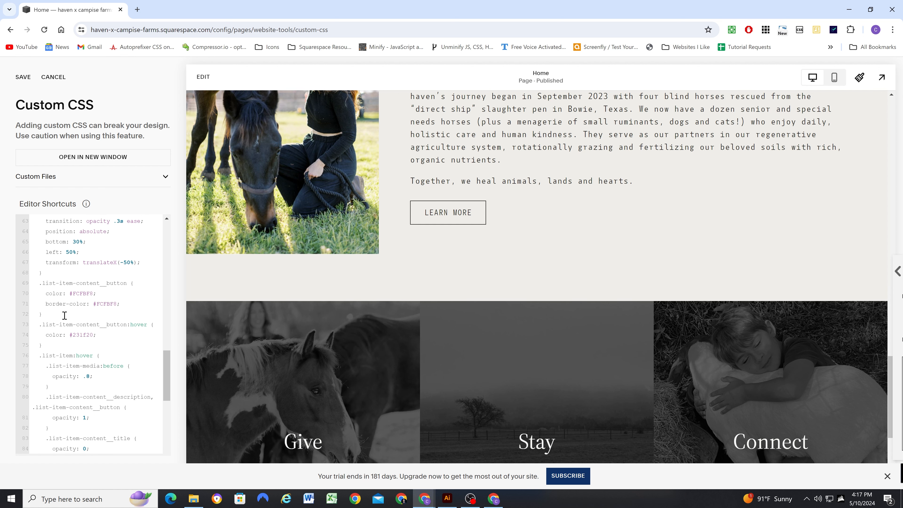
scroll(64, 316, down, 10)
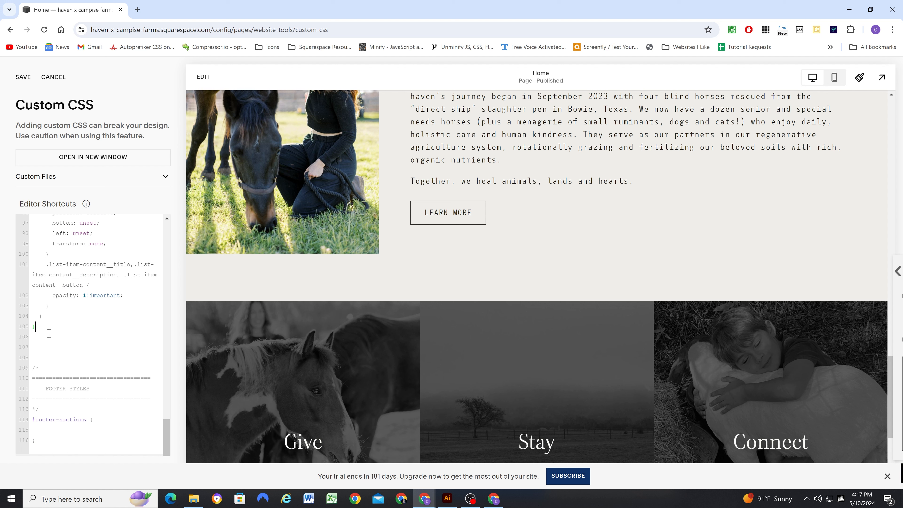
key(ctrl+v)
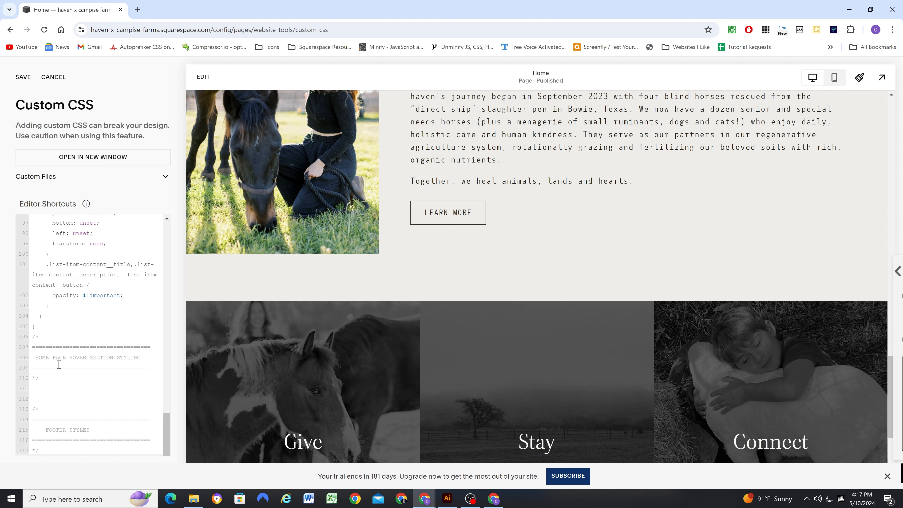
Turn the pasted comment into a compact closing comment reading "end HOME PAGE HOVER SECTION STYLING", without the rows of equals signs
text(end)
drag(156, 367, 30, 374)
key(BackSpace)
key(BackSpace)
key(Delete)
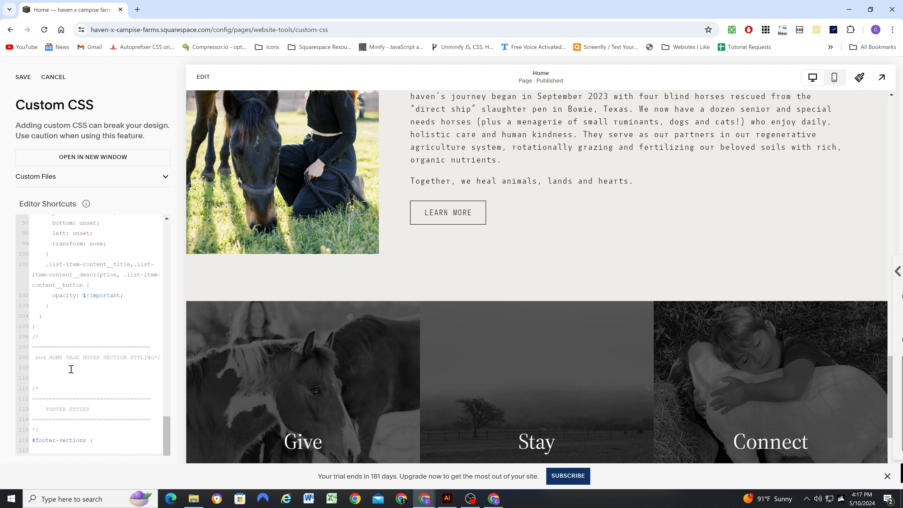
drag(37, 357, 29, 350)
key(BackSpace)
key(BackSpace)
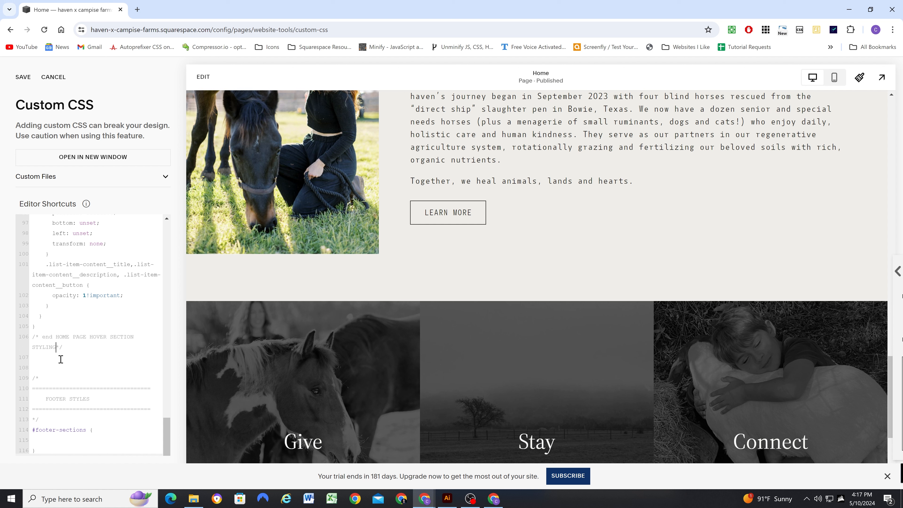
Add "----" before and after the closing comment's text and save the custom CSS
click(23, 77)
text(----)
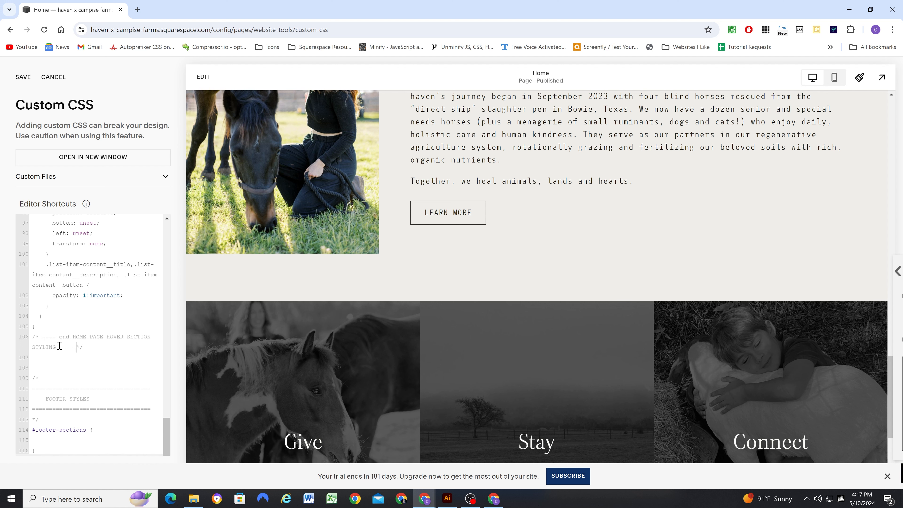
click(23, 77)
Inspect the Give tile in DevTools and place the DevTools window clear of the hover section's CSS
scroll(96, 320, up, 2)
scroll(96, 329, up, 15)
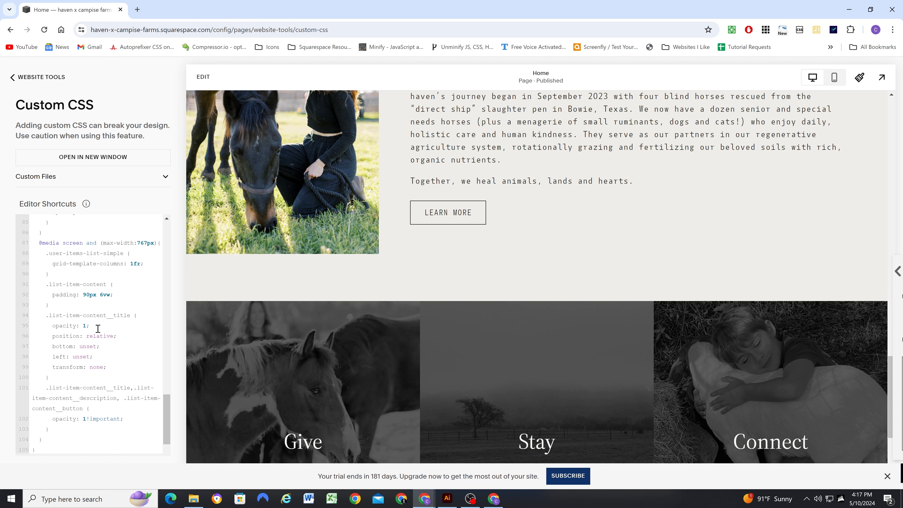
scroll(99, 328, up, 5)
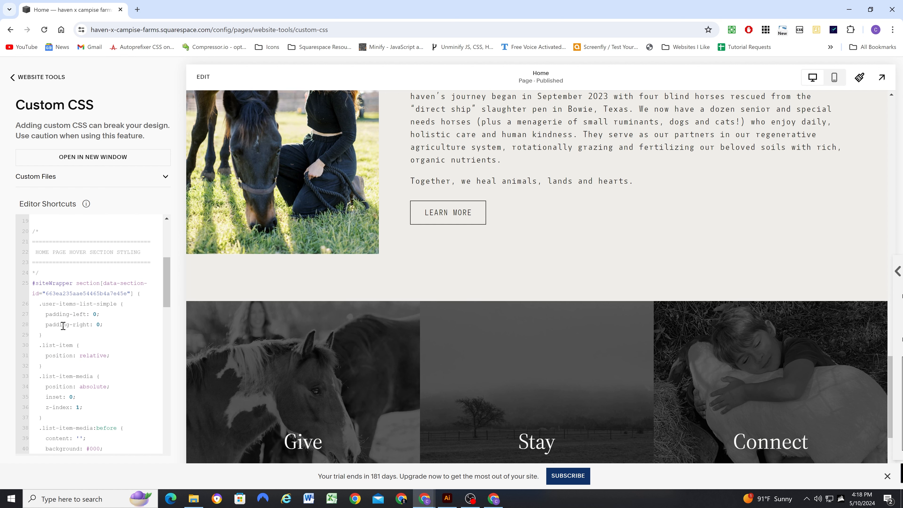
scroll(498, 303, down, 3)
right_click(391, 249)
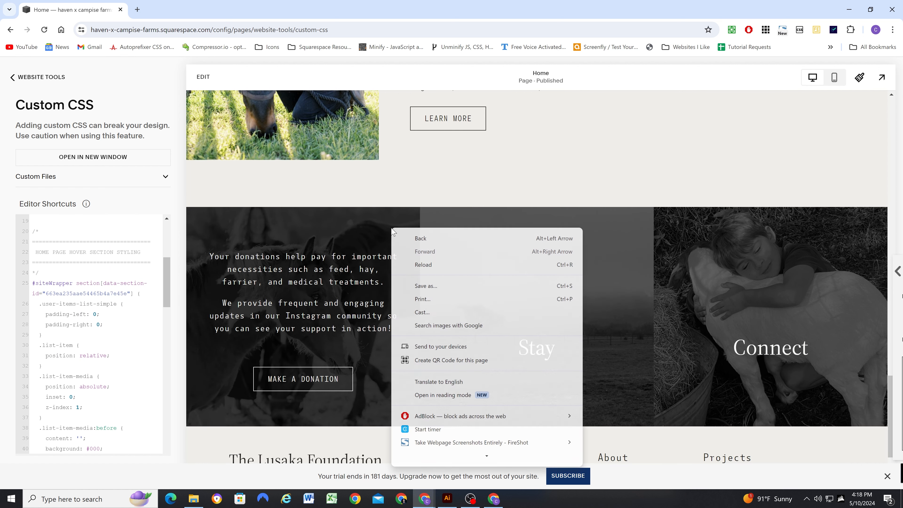
click(430, 456)
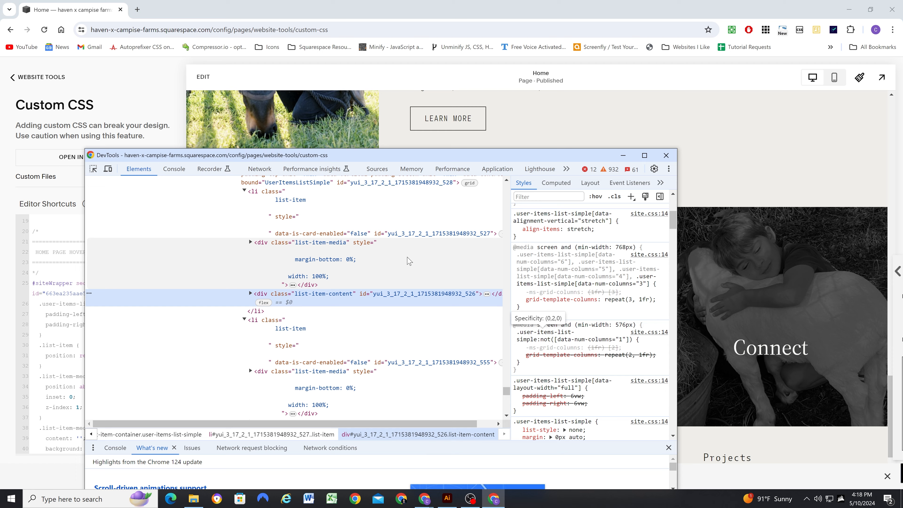
scroll(336, 295, up, 5)
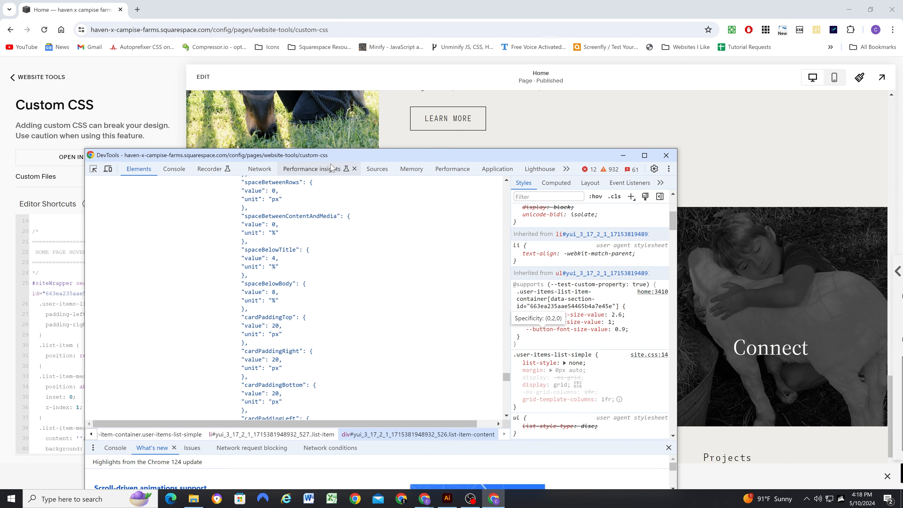
drag(331, 155, 501, 147)
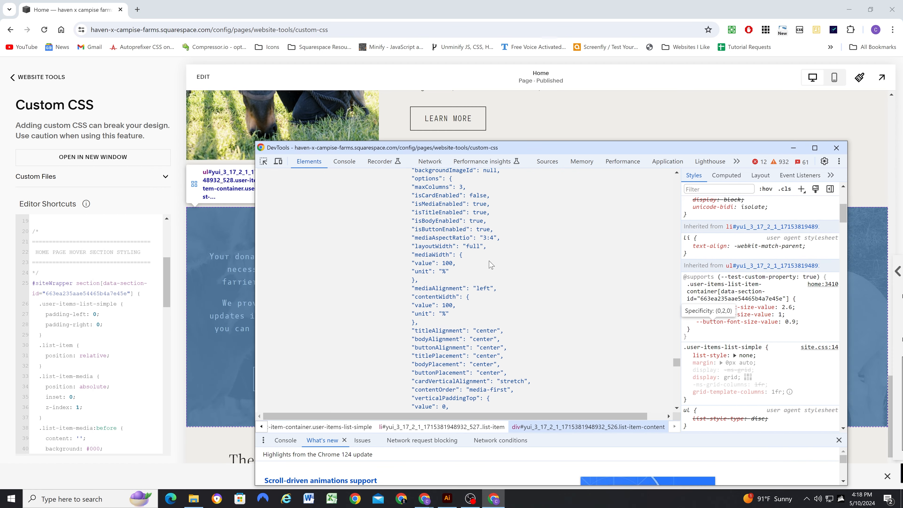
Examine the markup of the user-items-list-simple list and its first list-item against the matching CSS rules
scroll(492, 271, down, 10)
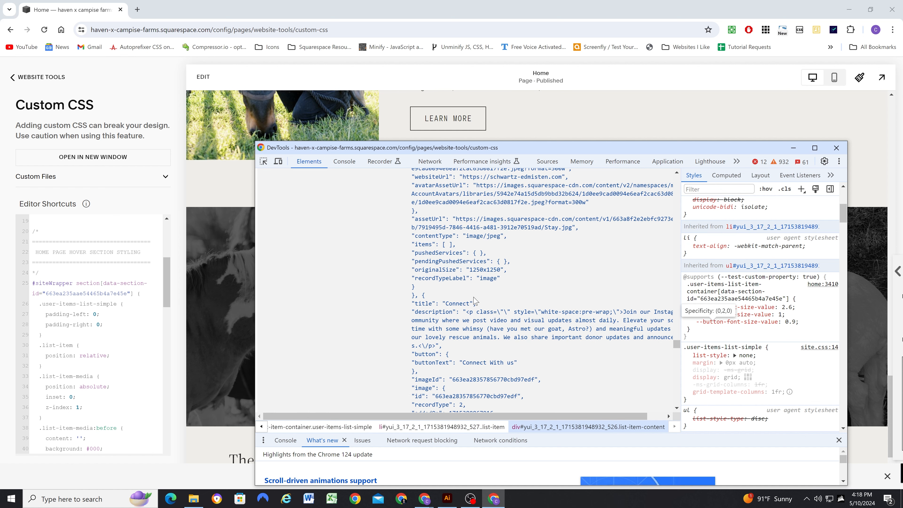
scroll(502, 300, up, 8)
scroll(502, 300, up, 10)
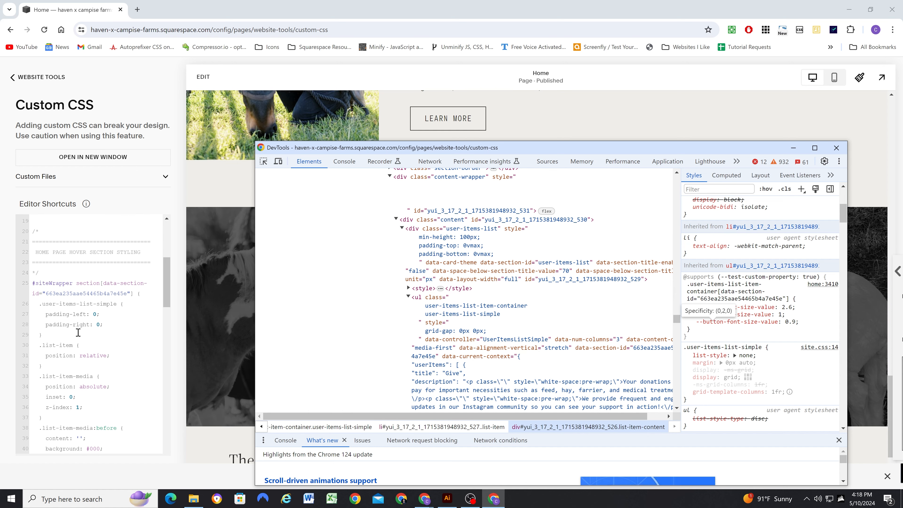
scroll(462, 313, down, 10)
scroll(492, 294, down, 15)
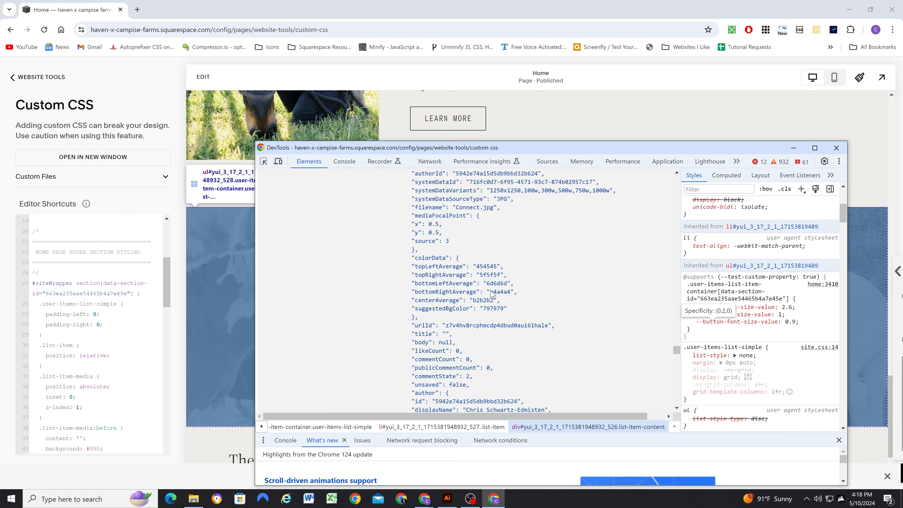
scroll(492, 291, down, 6)
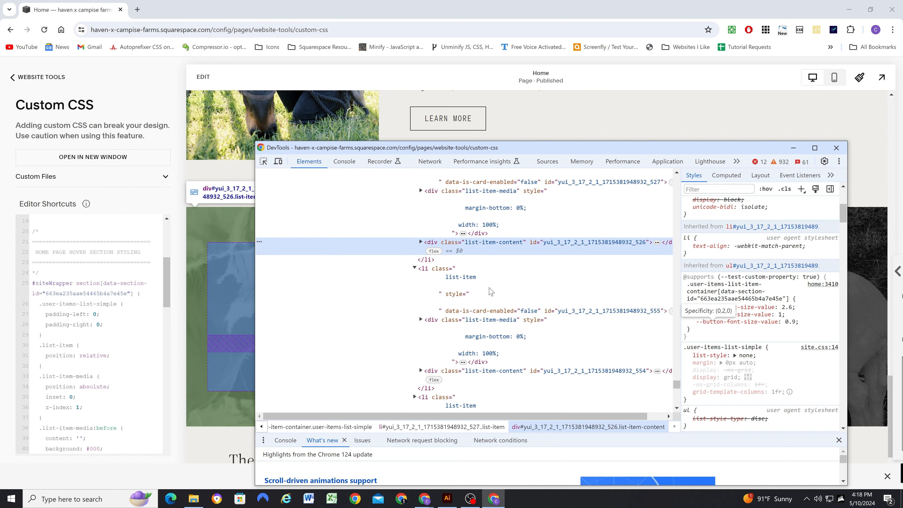
click(415, 279)
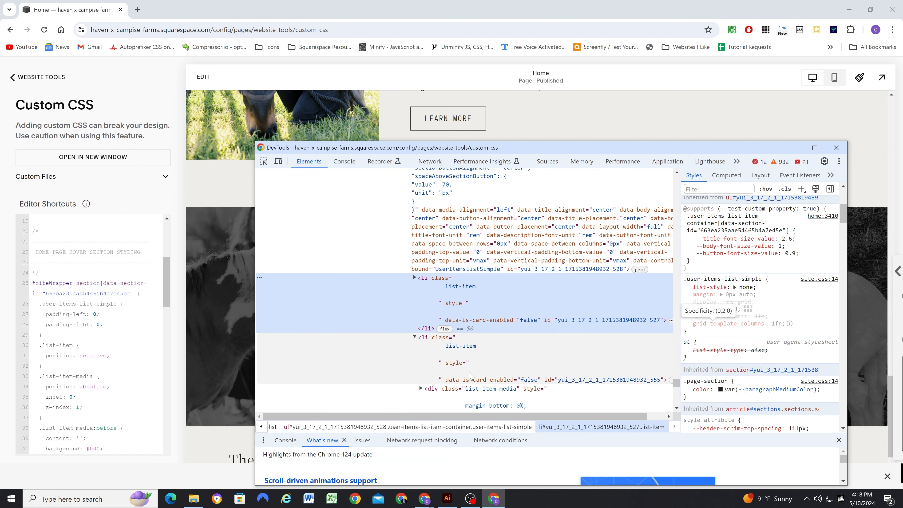
scroll(78, 334, down, 2)
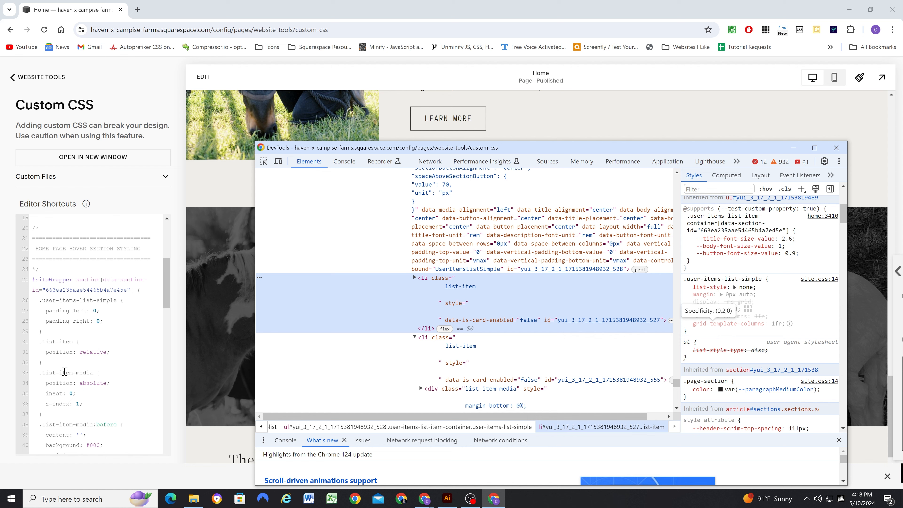
click(414, 278)
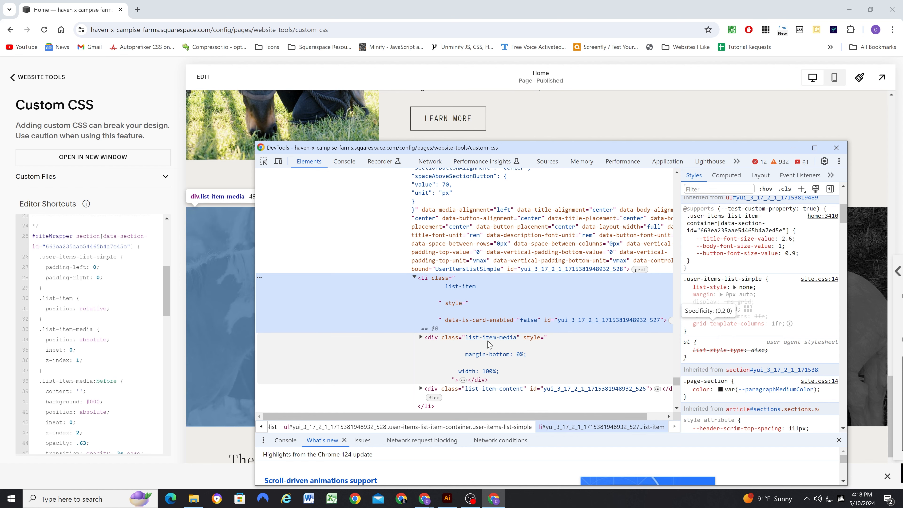
Compare the first tile's list-item-media element and its ::before overlay and inner element with their CSS rules
scroll(489, 345, down, 2)
scroll(91, 324, down, 4)
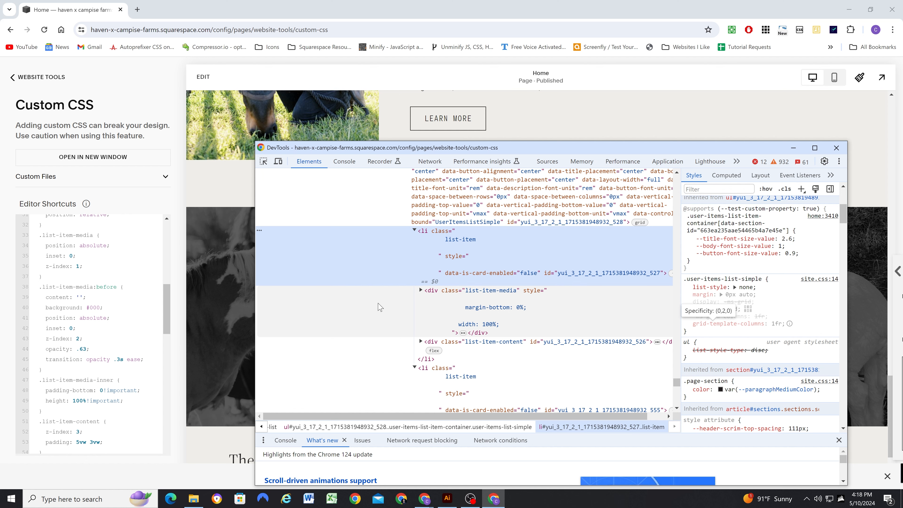
click(421, 290)
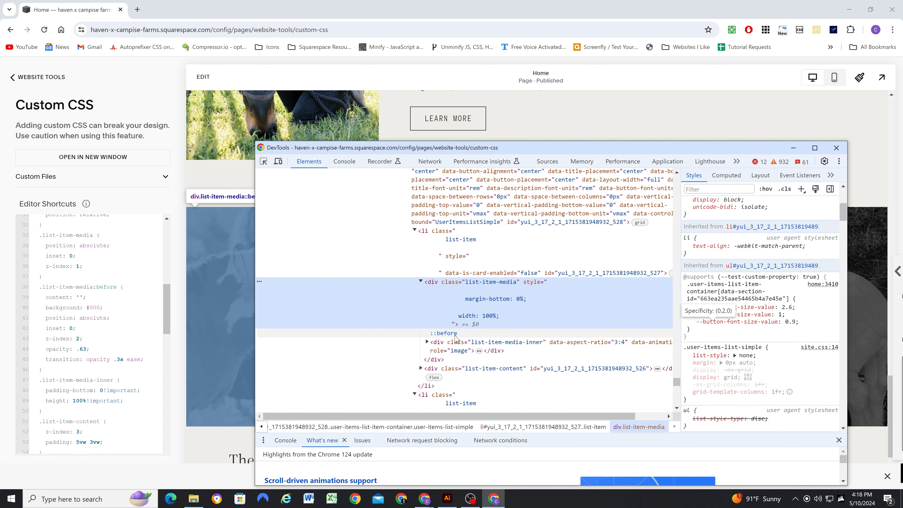
click(422, 282)
scroll(384, 305, down, 1)
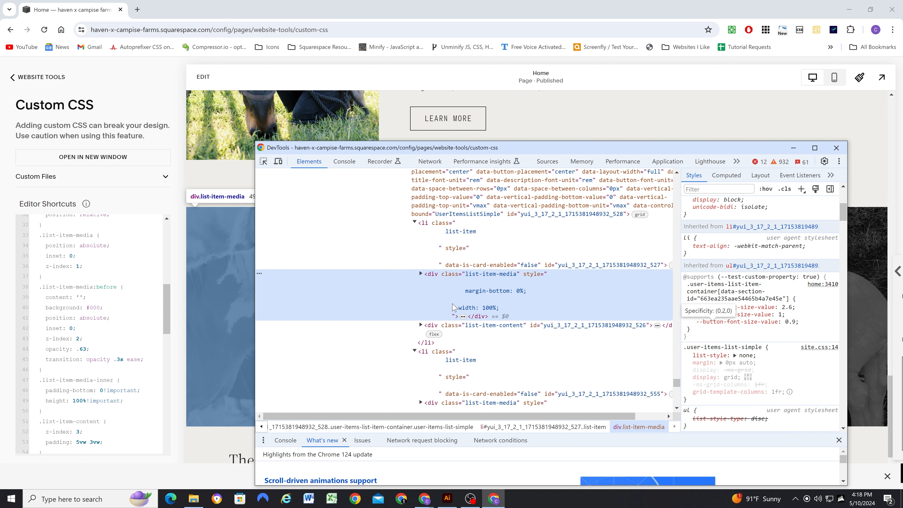
scroll(102, 331, down, 1)
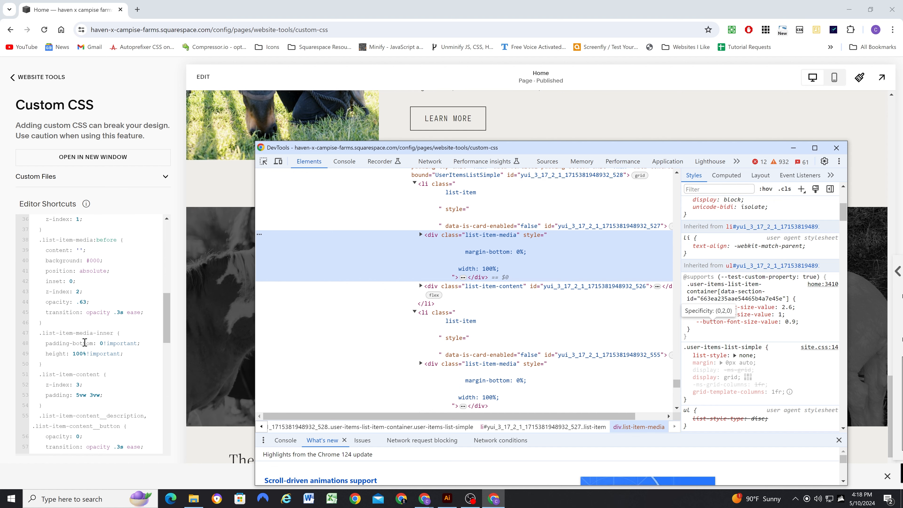
scroll(82, 257, down, 2)
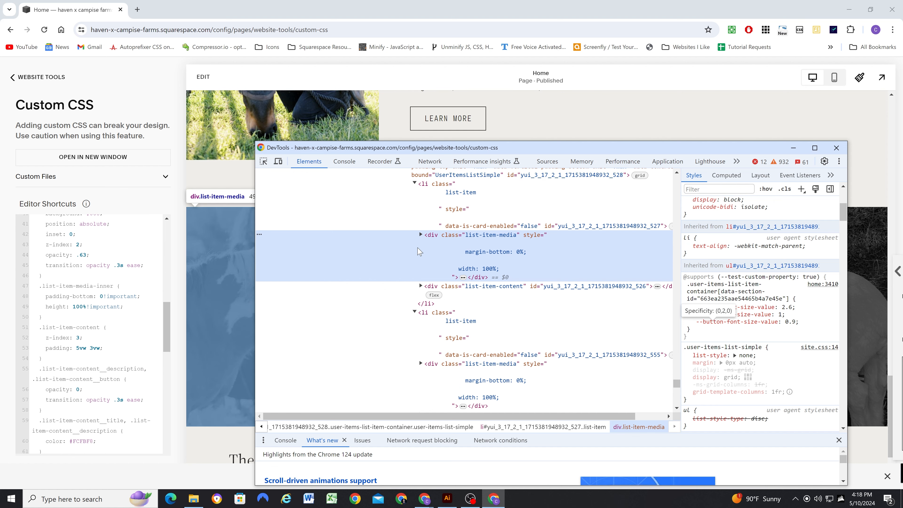
click(421, 235)
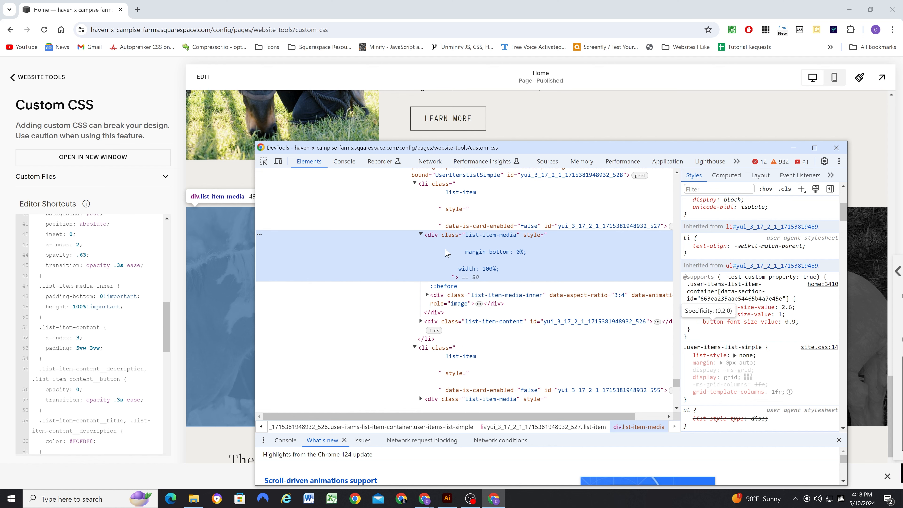
Examine the first tile's list-item-content element and its text wrapper against the content, title, description and button CSS rules
click(421, 235)
scroll(94, 316, down, 2)
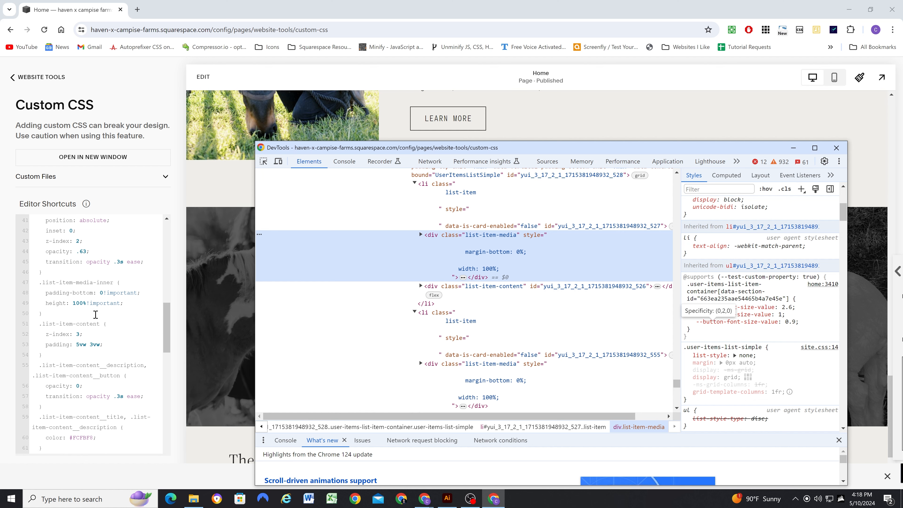
click(464, 287)
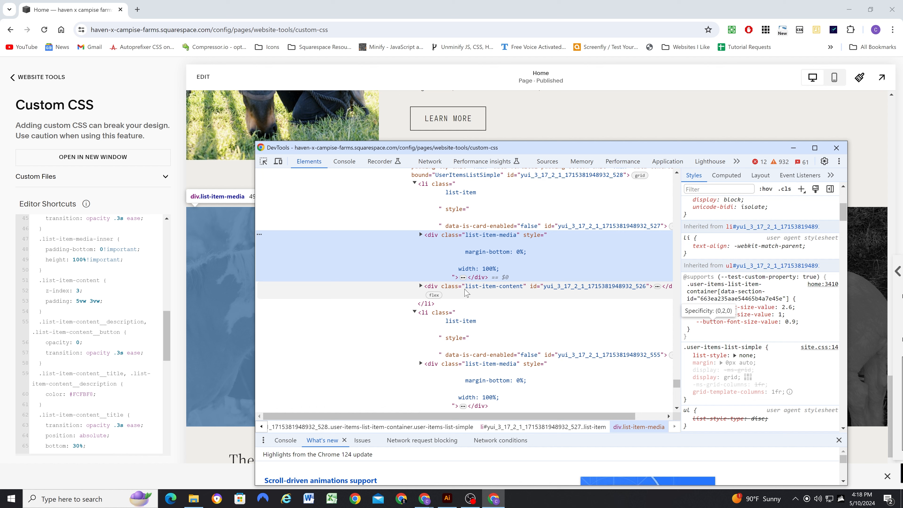
click(421, 286)
scroll(429, 307, down, 2)
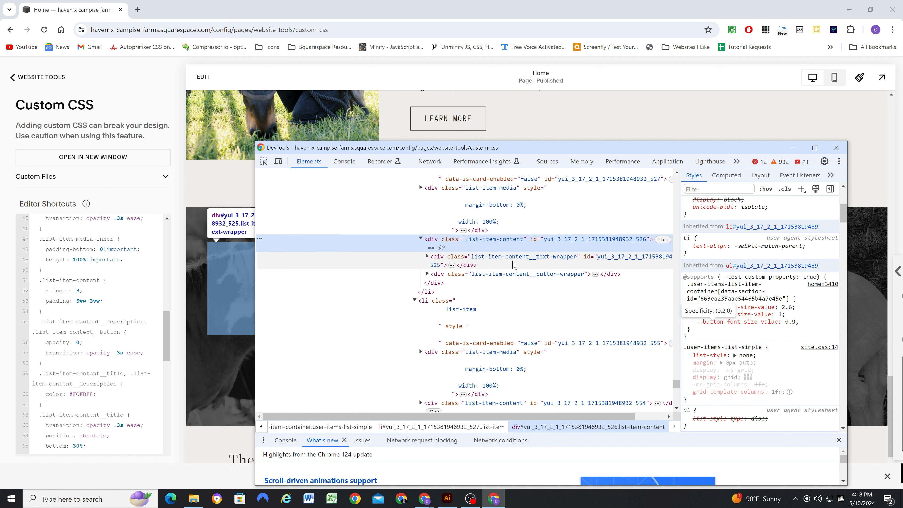
click(427, 257)
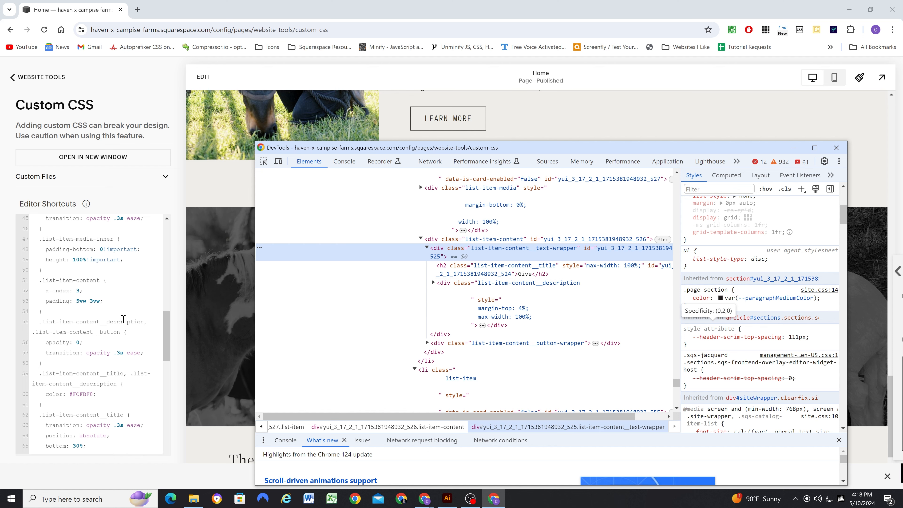
scroll(102, 332, down, 3)
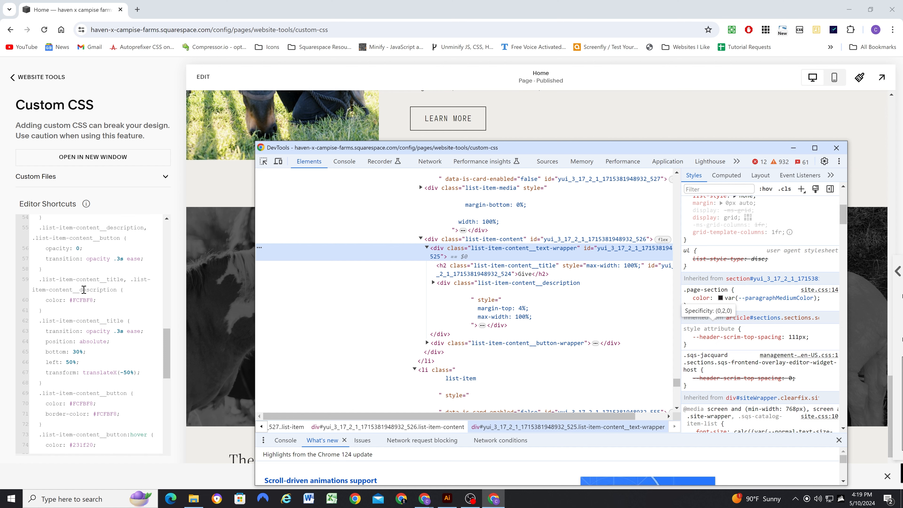
scroll(103, 285, down, 2)
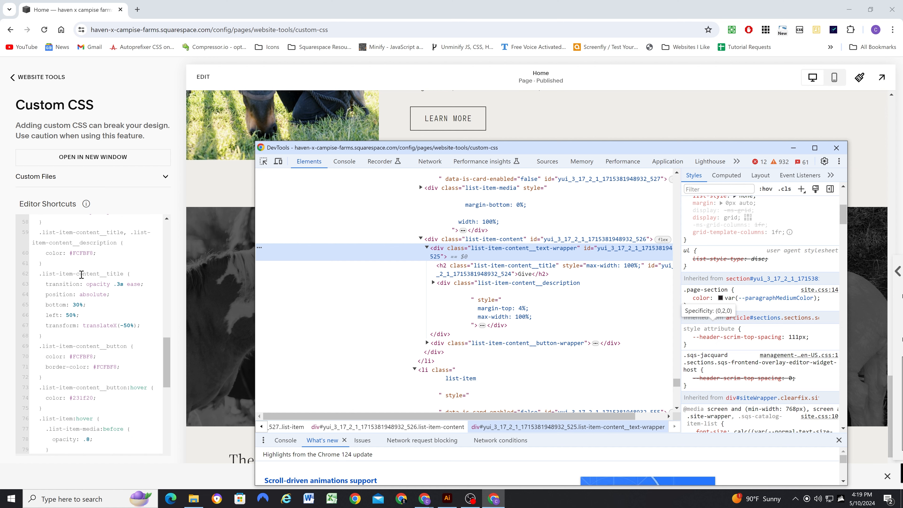
scroll(93, 281, down, 1)
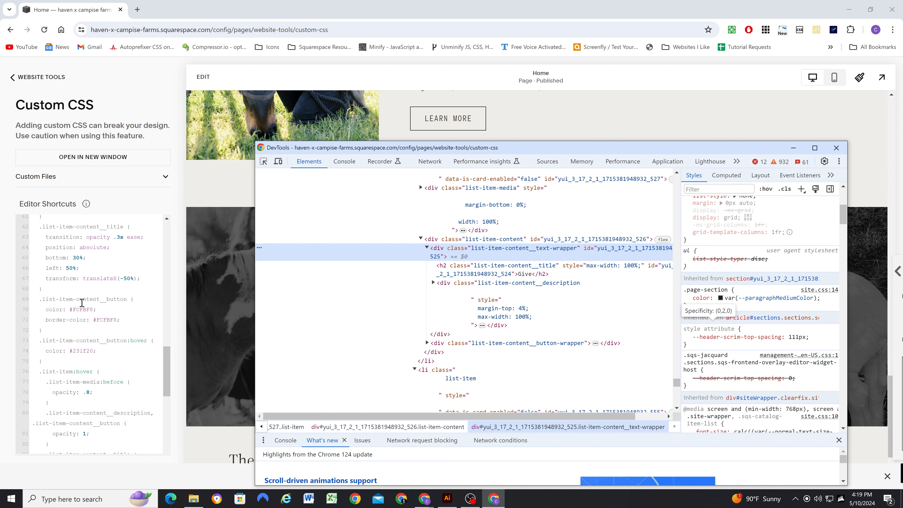
Insert the comment "//Hover Styles" above the .list-item:hover rule and save the custom CSS
scroll(84, 301, down, 2)
scroll(82, 295, down, 2)
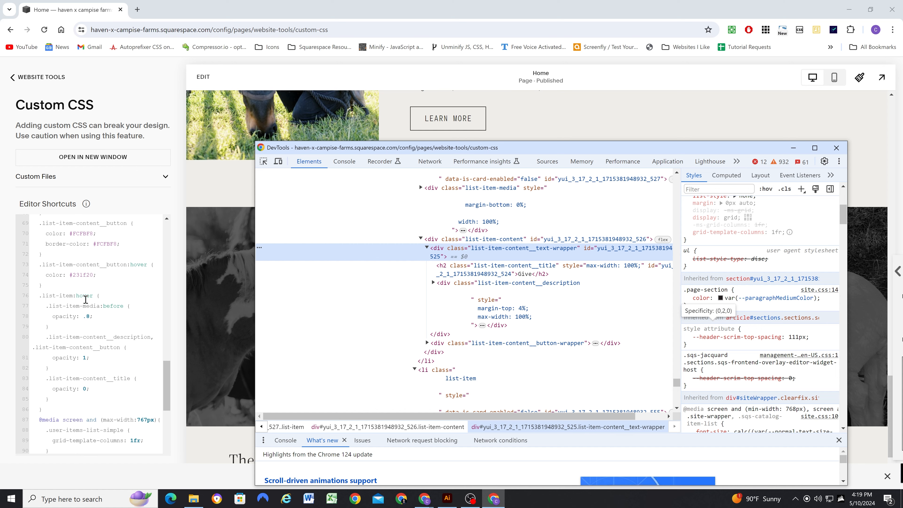
click(48, 268)
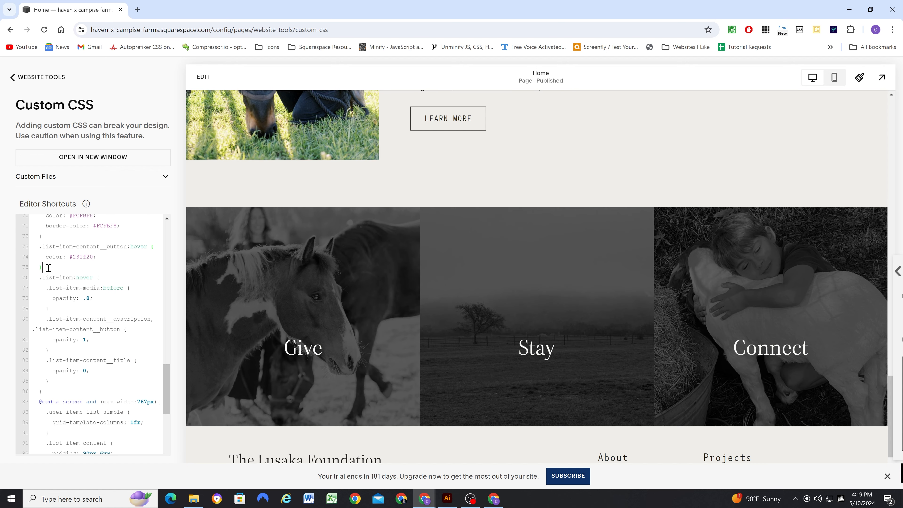
key(Return)
text(//Hover Styles)
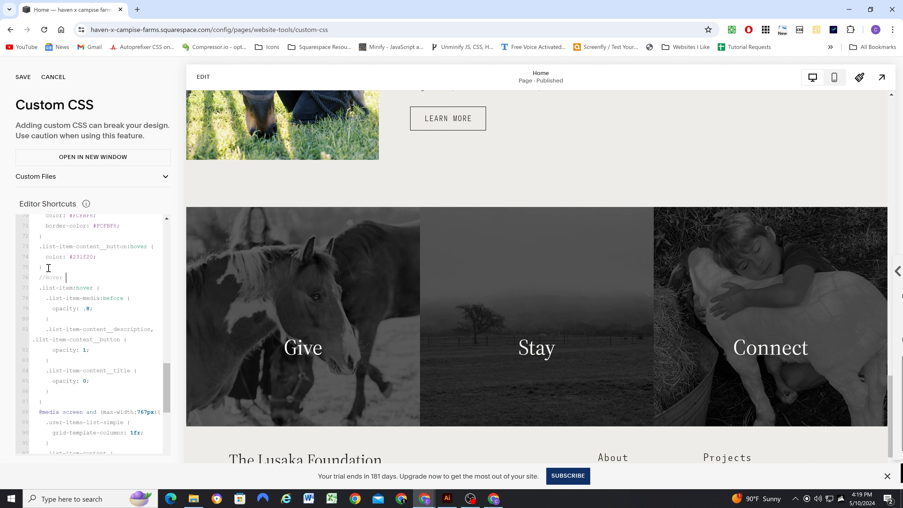
click(23, 77)
Review the hover section's rules from the mobile media query back up to the section selector, previewing the Give tile's hover effect
scroll(96, 274, down, 1)
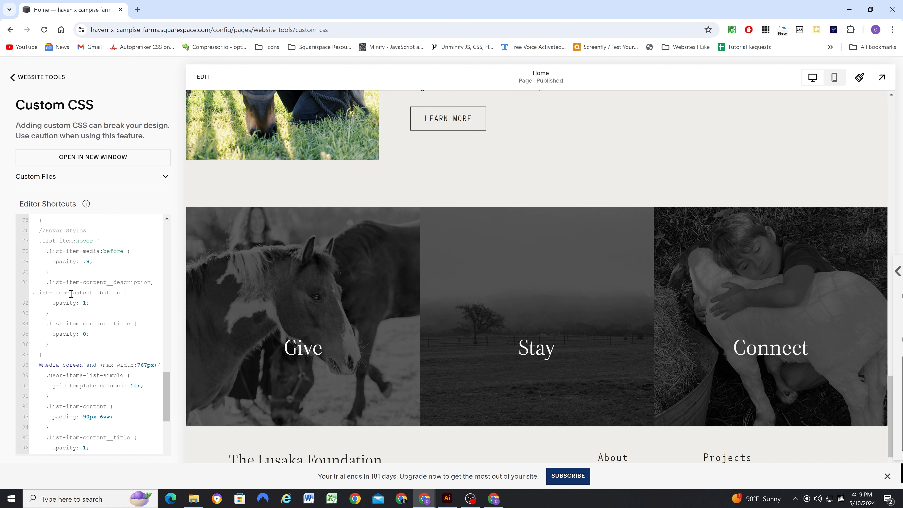
scroll(76, 324, down, 1)
scroll(76, 299, down, 1)
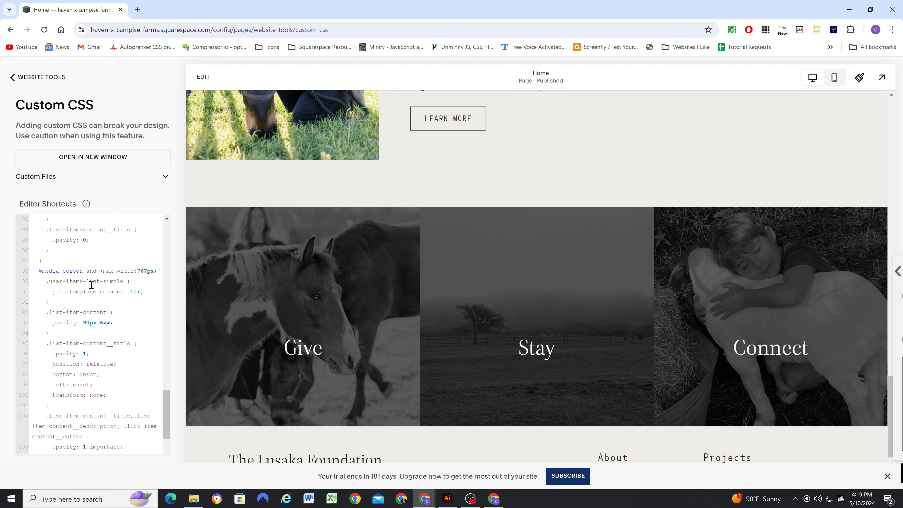
scroll(92, 281, down, 1)
scroll(84, 303, up, 3)
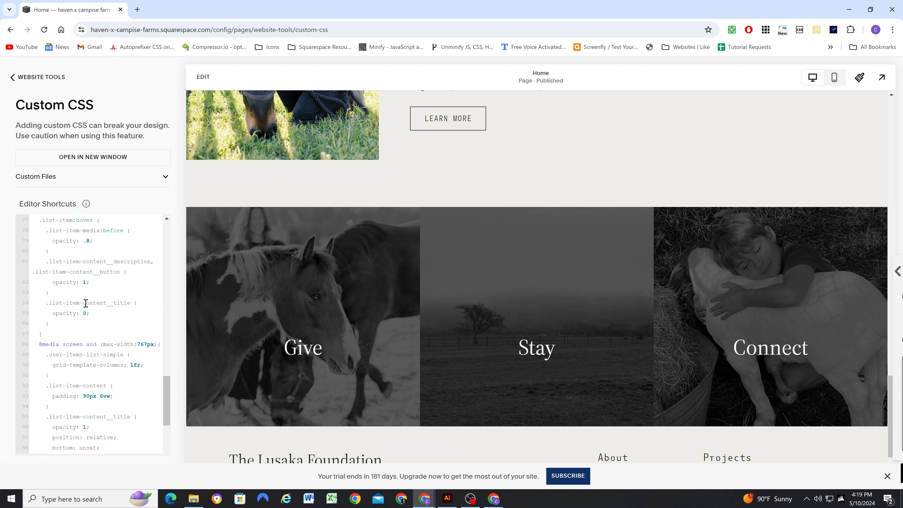
scroll(87, 300, up, 3)
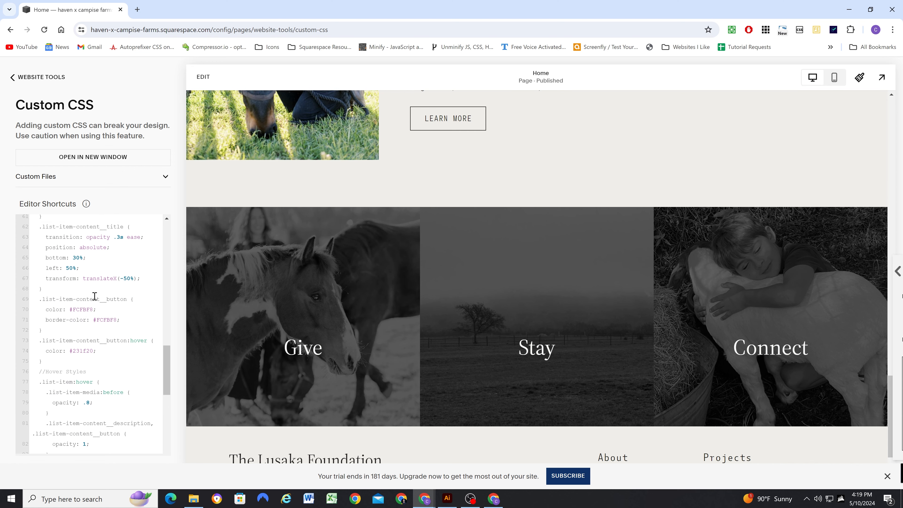
scroll(94, 296, up, 5)
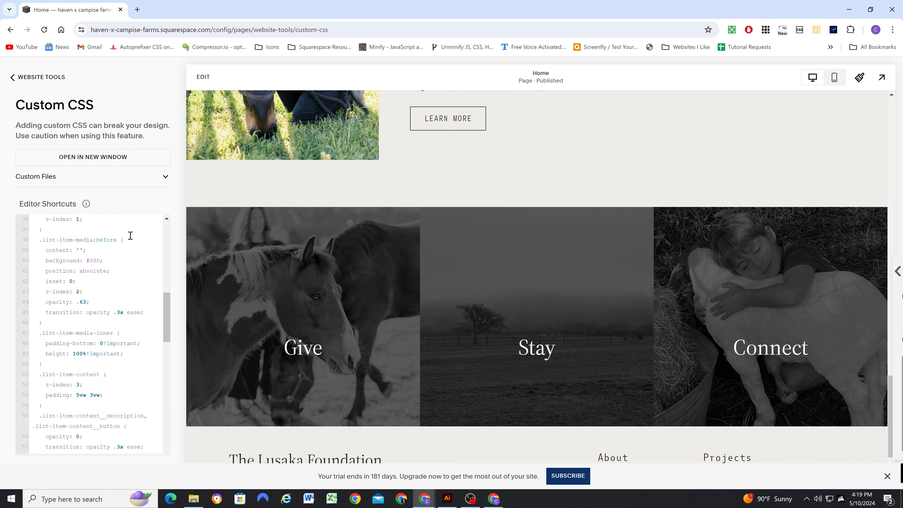
mouse_move(350, 254)
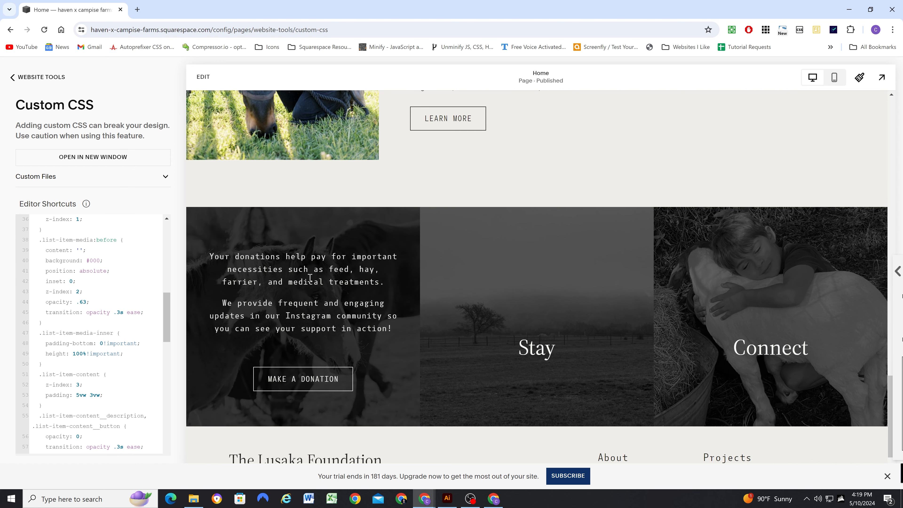
scroll(363, 333, up, 2)
scroll(363, 332, down, 2)
scroll(79, 302, up, 3)
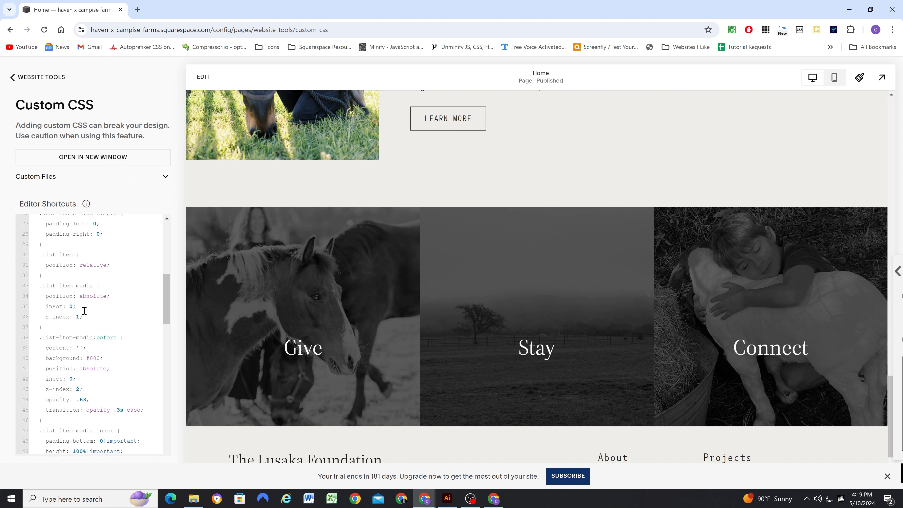
scroll(103, 287, up, 1)
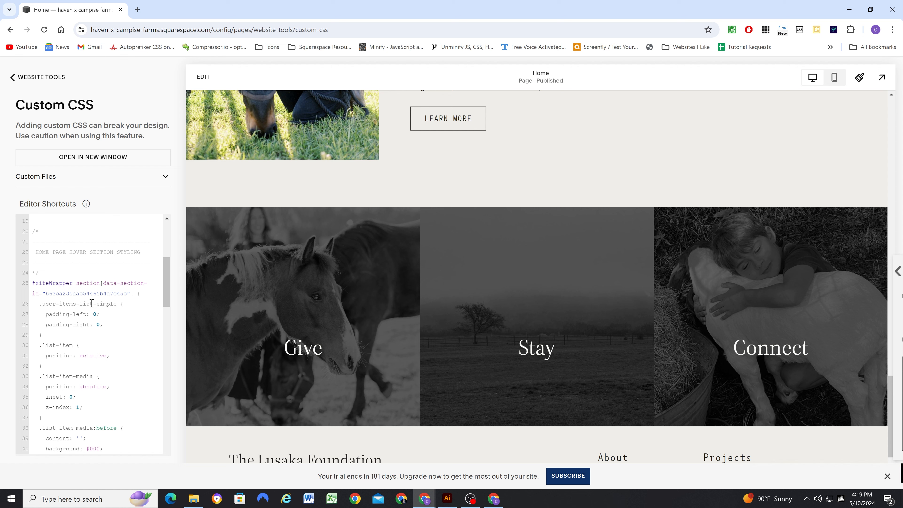
scroll(91, 303, down, 1)
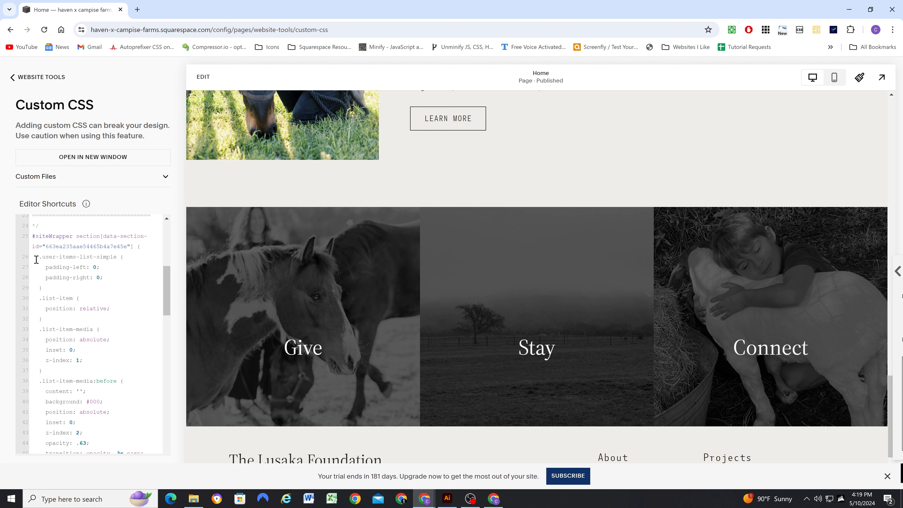
Examine the rules nested inside the section selector, from .user-items-list-simple to the final mobile opacity rule and closing braces
drag(37, 260, 60, 369)
click(62, 369)
scroll(80, 338, down, 2)
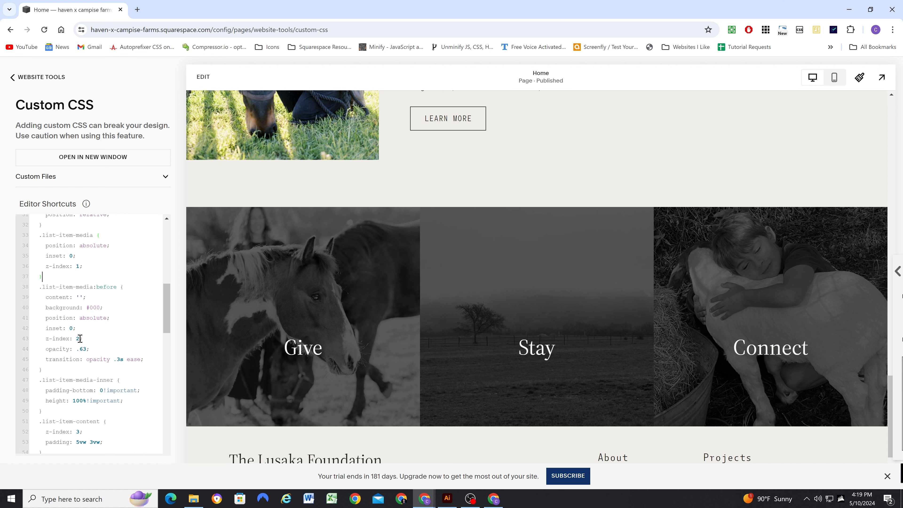
scroll(80, 339, down, 3)
scroll(86, 311, down, 6)
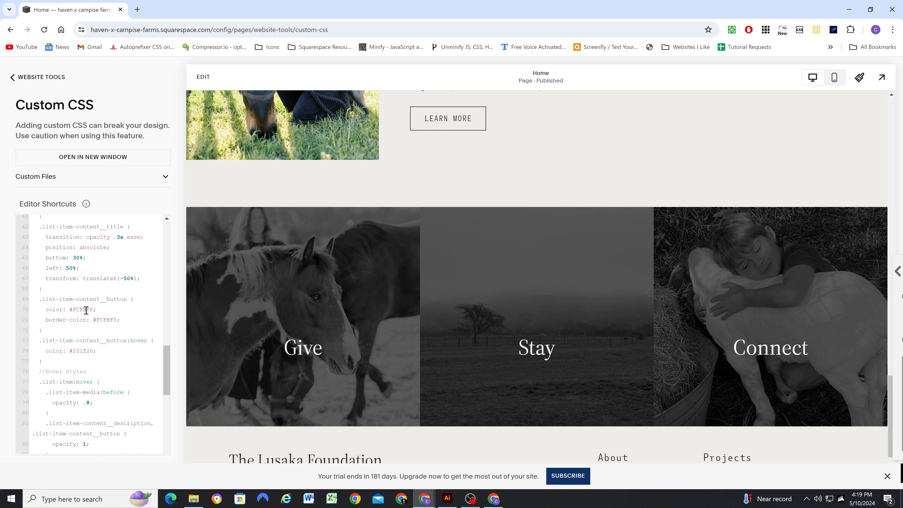
scroll(84, 317, down, 5)
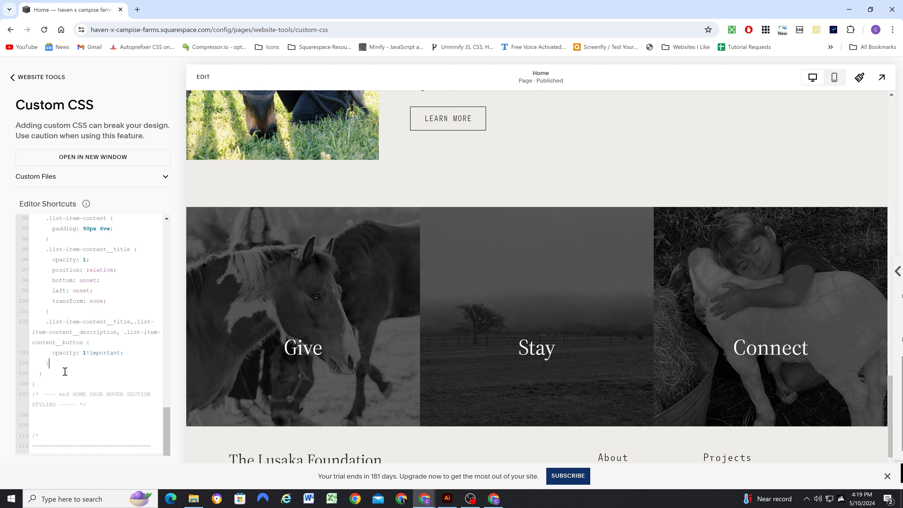
drag(61, 362, 37, 318)
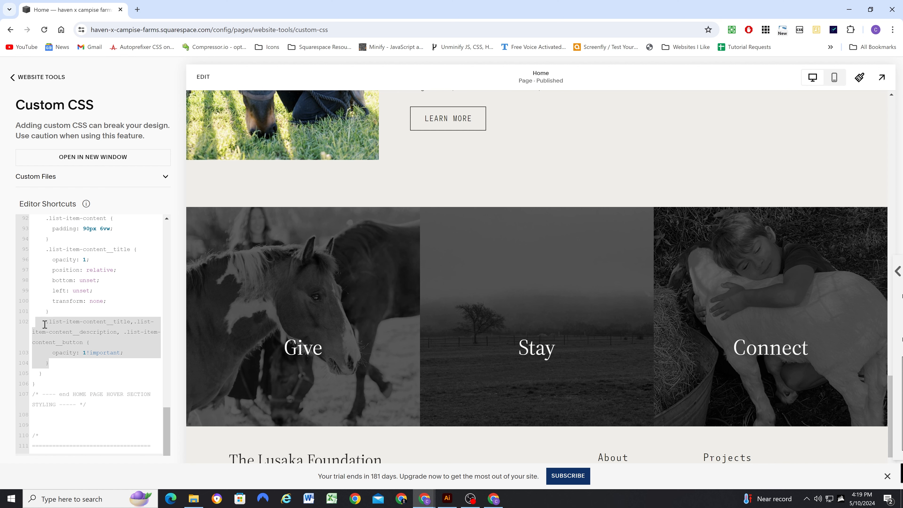
click(64, 366)
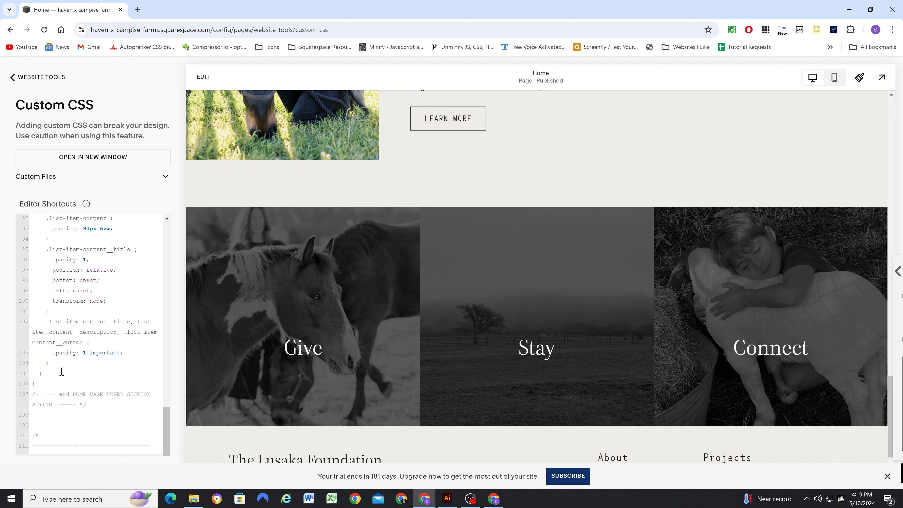
drag(45, 387, 32, 322)
click(54, 370)
Reread the hover section's CSS from the 767px media query up to the section selector and back down to the closing comment
scroll(55, 371, up, 4)
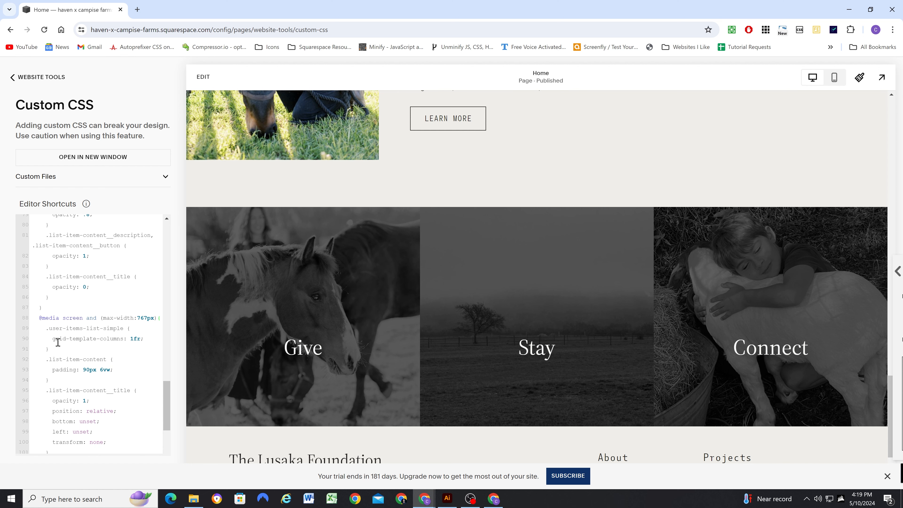
scroll(58, 343, up, 1)
scroll(77, 352, up, 1)
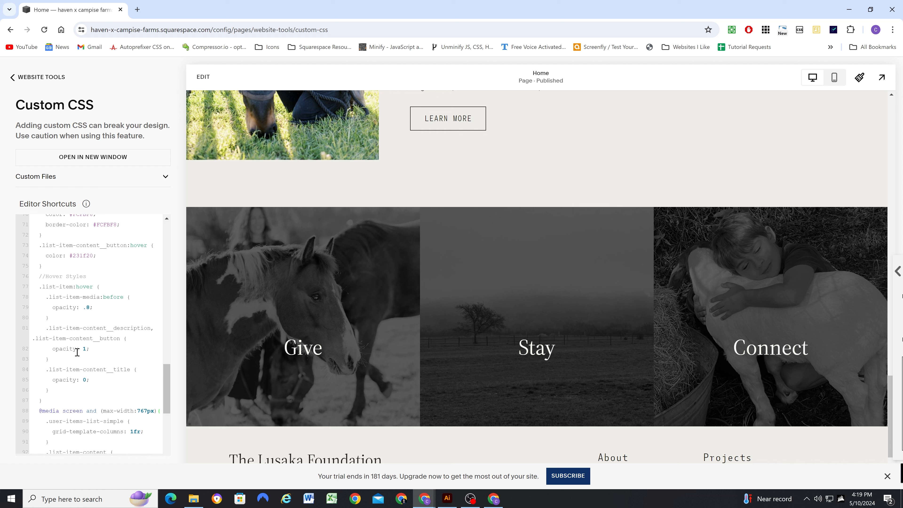
scroll(82, 338, up, 1)
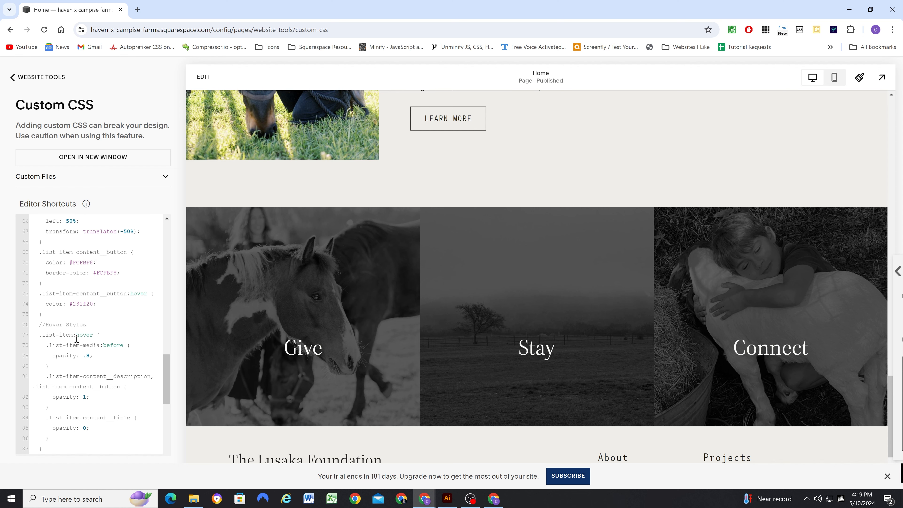
scroll(53, 345, up, 6)
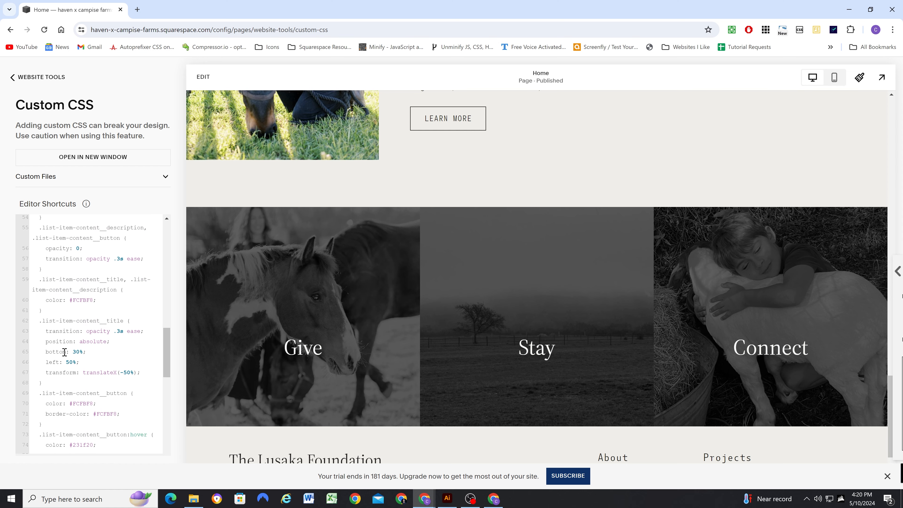
scroll(66, 354, up, 3)
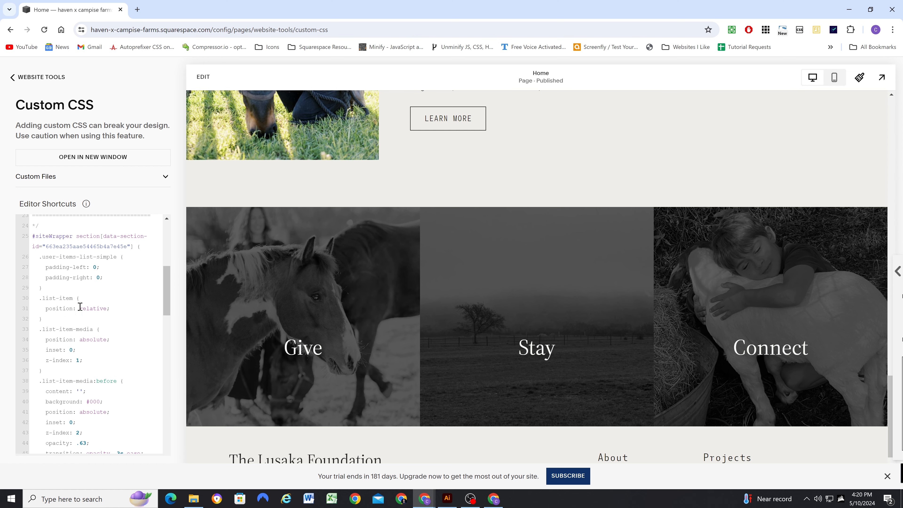
scroll(80, 306, down, 7)
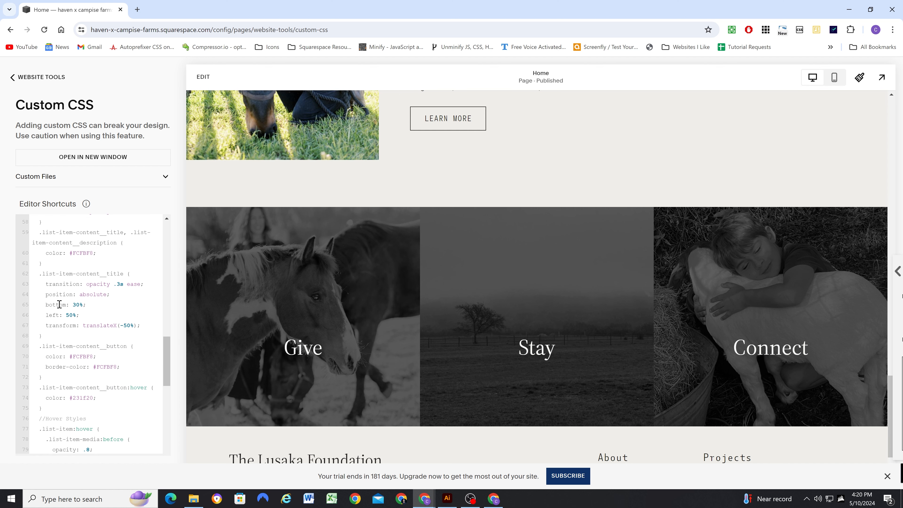
scroll(59, 304, down, 5)
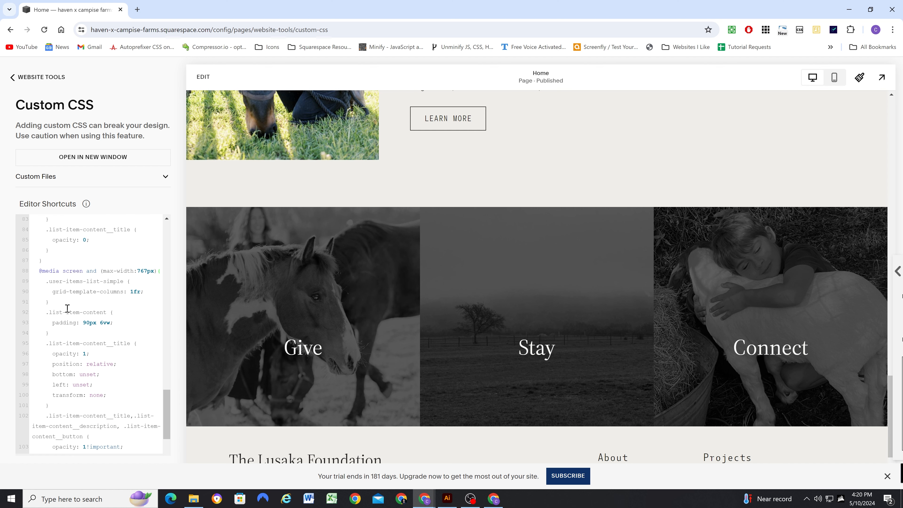
scroll(68, 308, down, 1)
scroll(66, 311, down, 1)
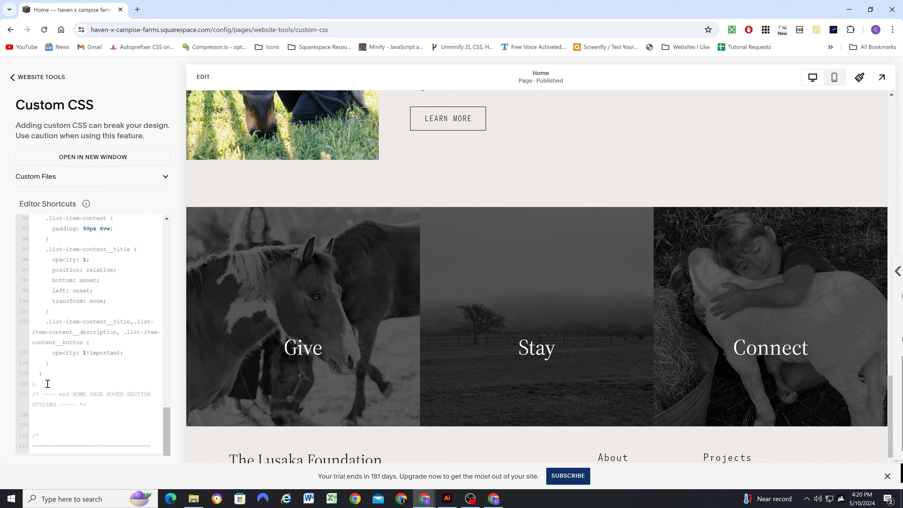
Check the Give and Stay tiles' hover effects on the page alongside the Hover Styles rules
scroll(75, 362, down, 1)
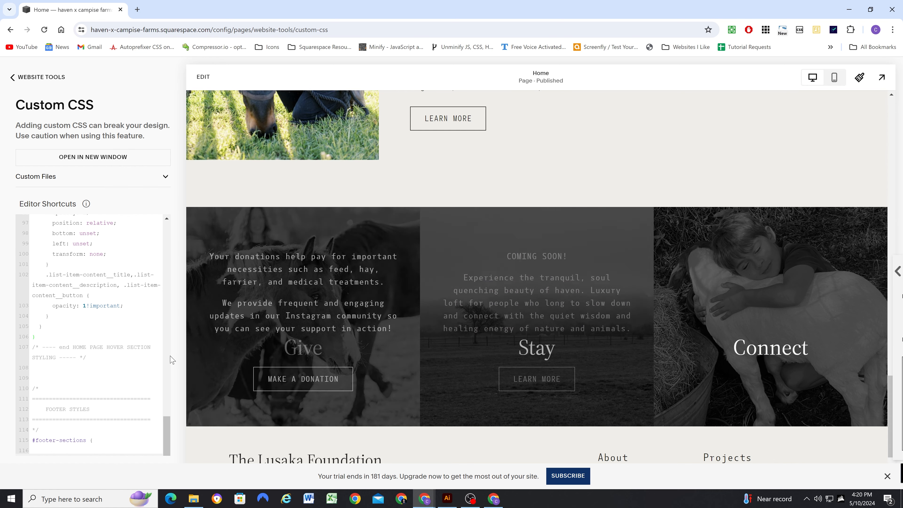
scroll(76, 356, up, 8)
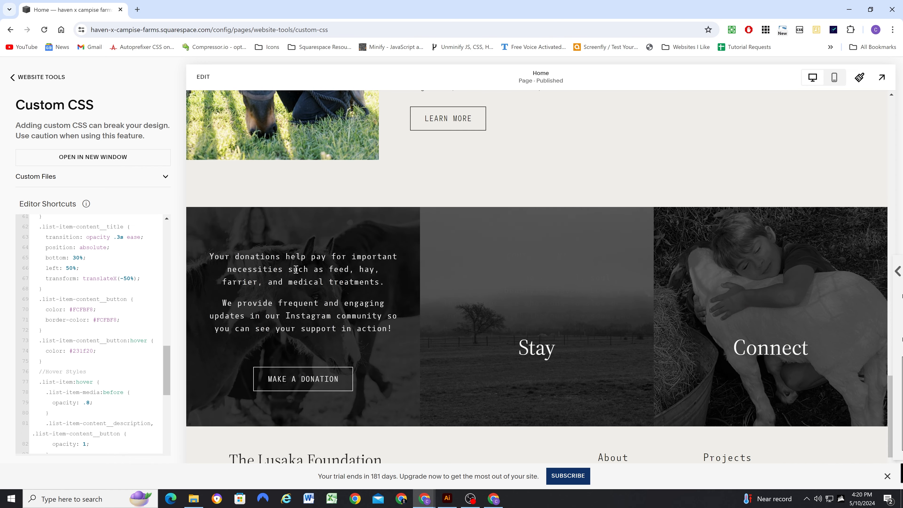
scroll(296, 269, down, 3)
scroll(324, 262, up, 1)
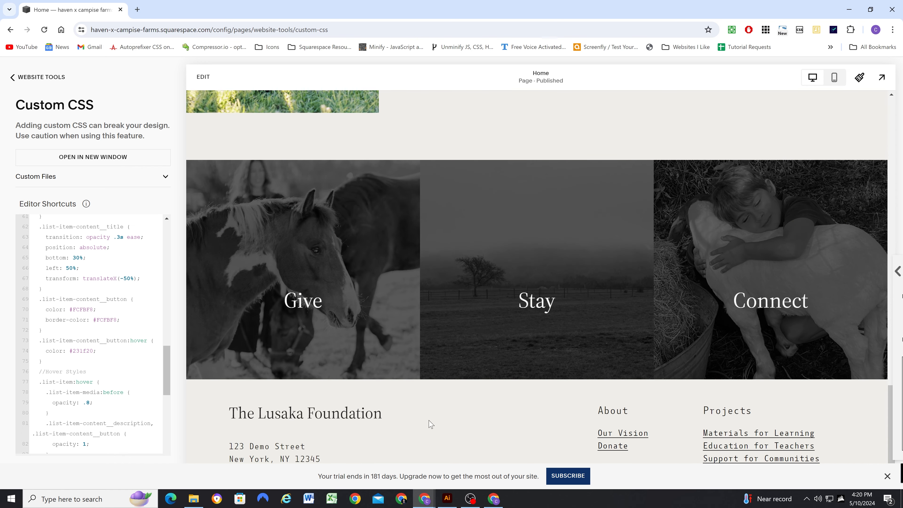
Check the Give tile's hover effect, then examine the tiles and footer design in the Illustrator homepage mockup
scroll(391, 320, up, 3)
scroll(349, 245, down, 3)
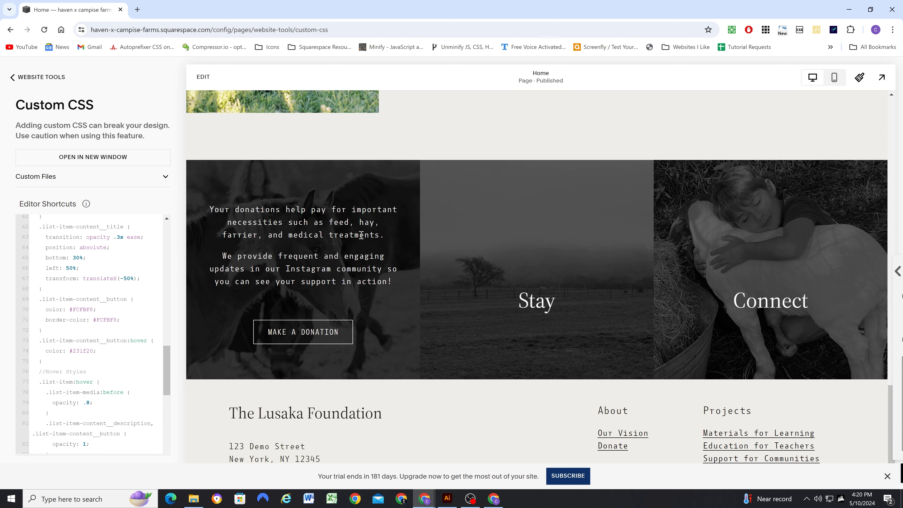
scroll(361, 235, up, 1)
click(447, 500)
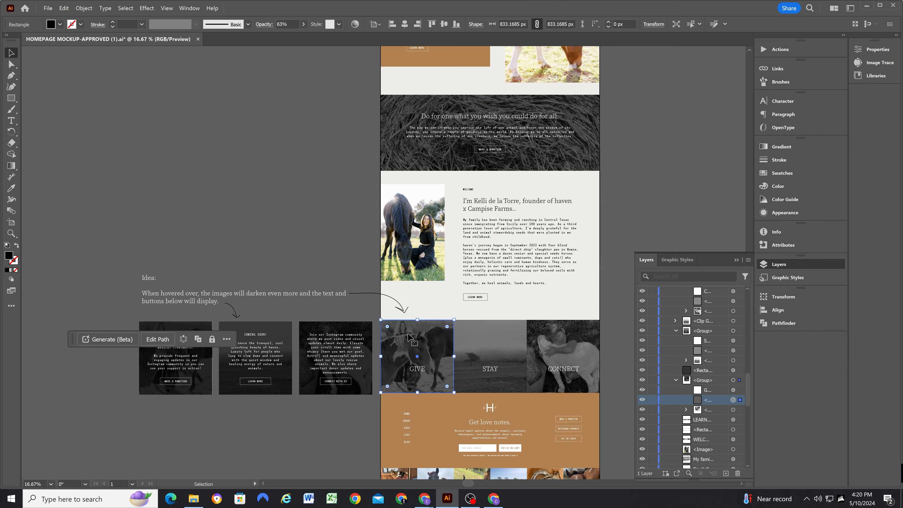
scroll(428, 295, down, 3)
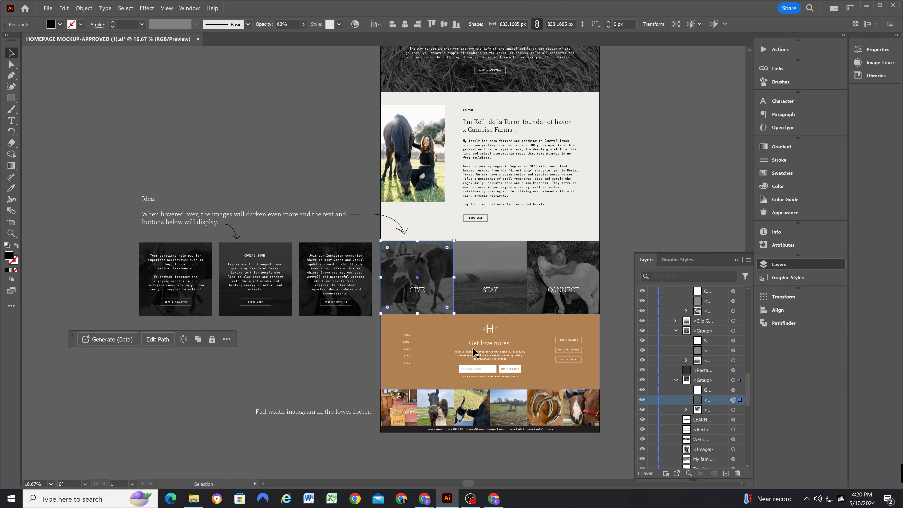
click(866, 5)
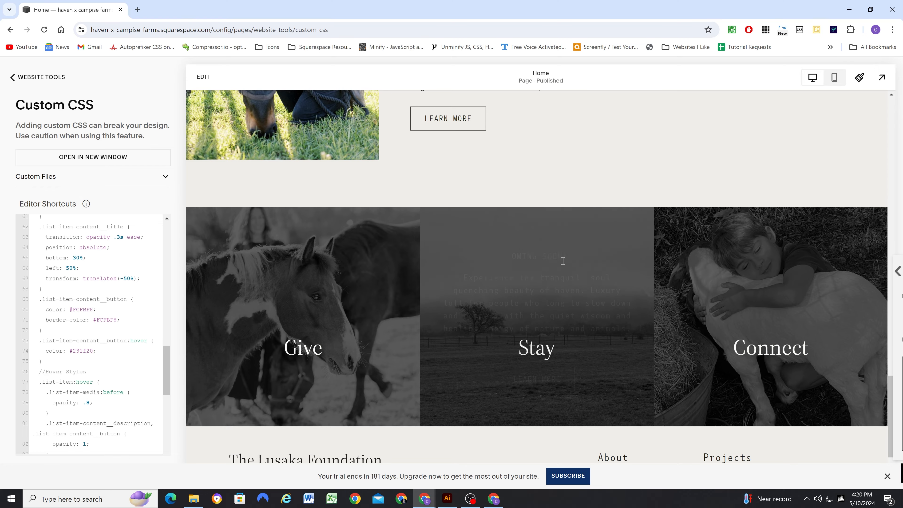
Open the site footer for editing from the home page and upgrade its section
scroll(350, 275, down, 2)
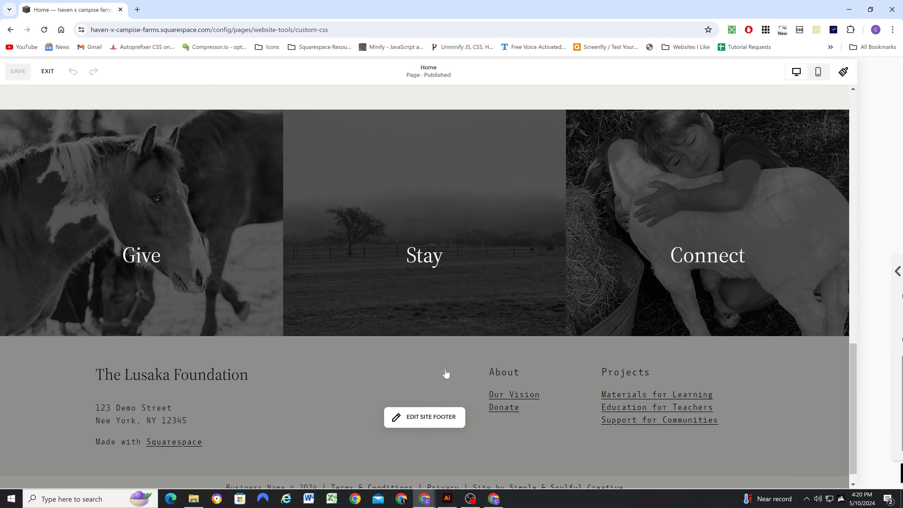
scroll(432, 405, down, 3)
scroll(435, 327, down, 6)
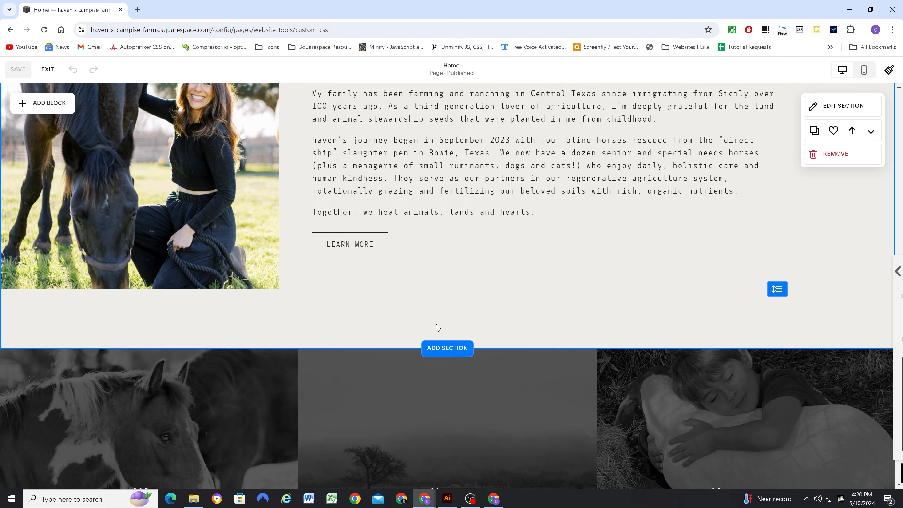
click(434, 398)
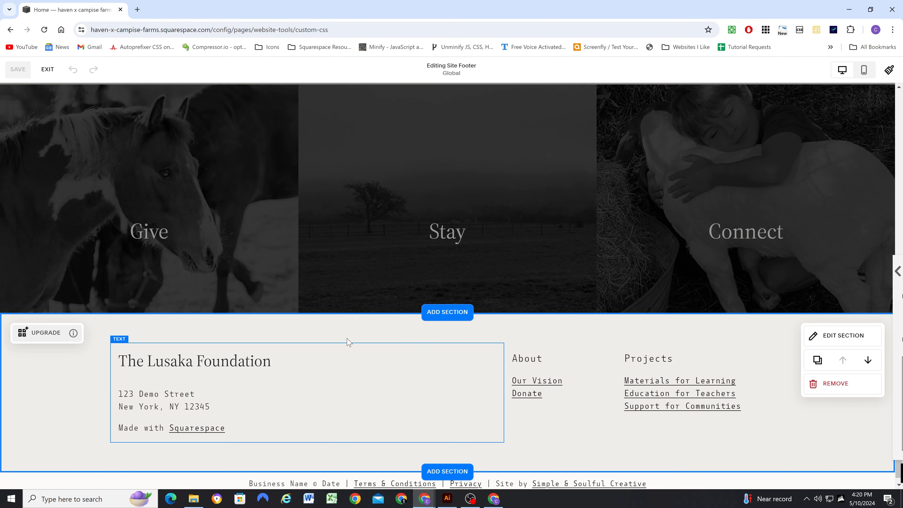
scroll(352, 364, down, 1)
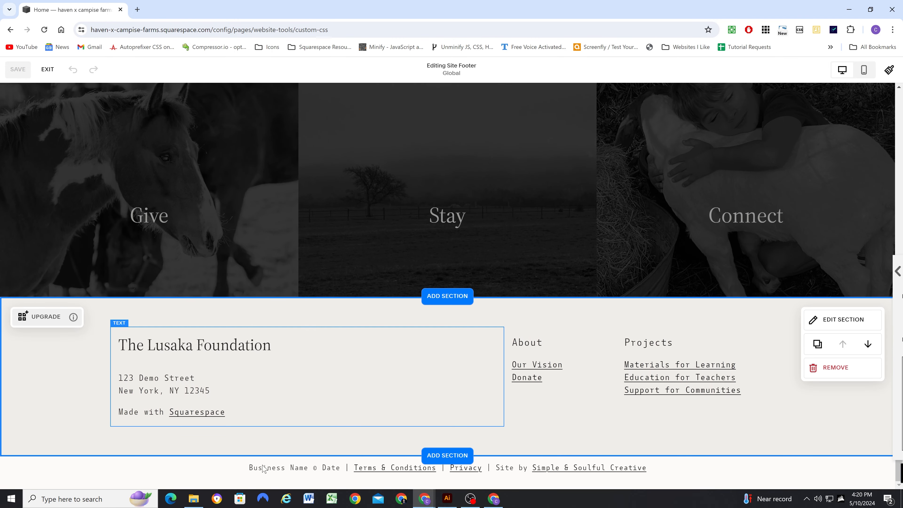
click(40, 317)
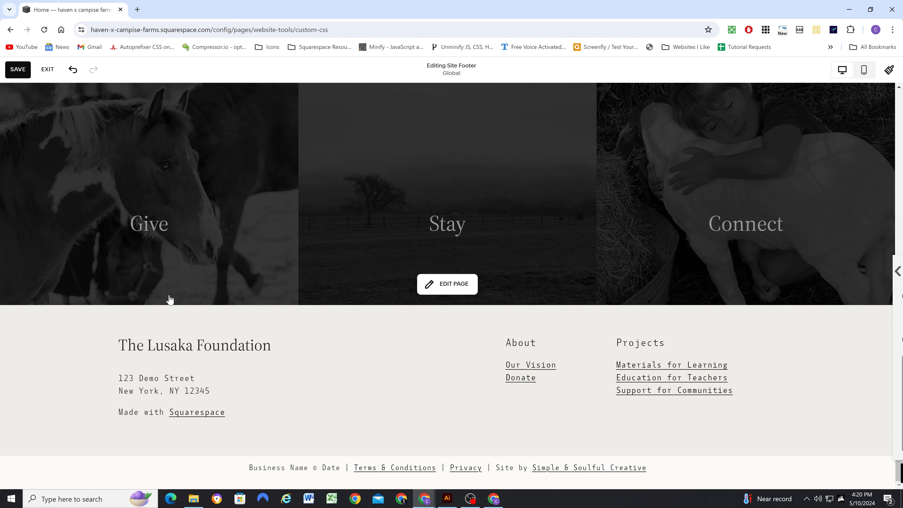
Apply the Dark 1 color theme to the footer section
click(822, 322)
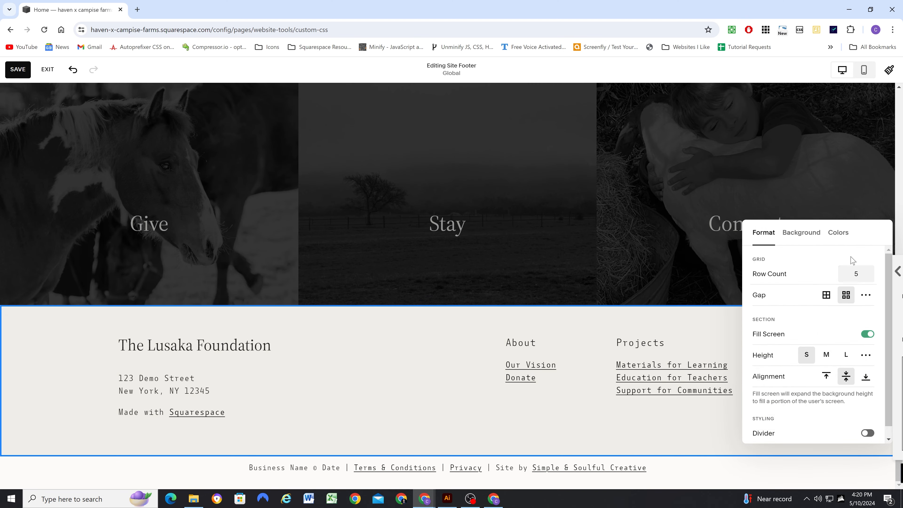
click(839, 234)
scroll(837, 343, down, 3)
click(820, 323)
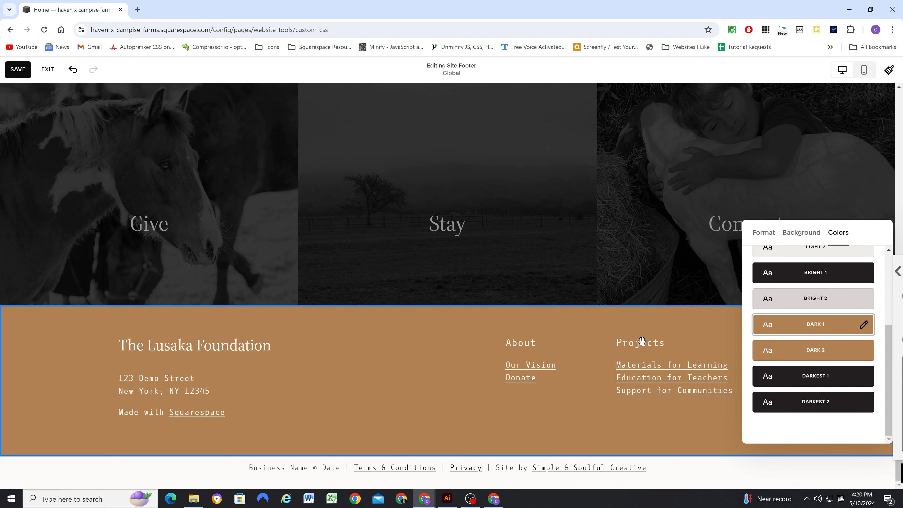
click(64, 332)
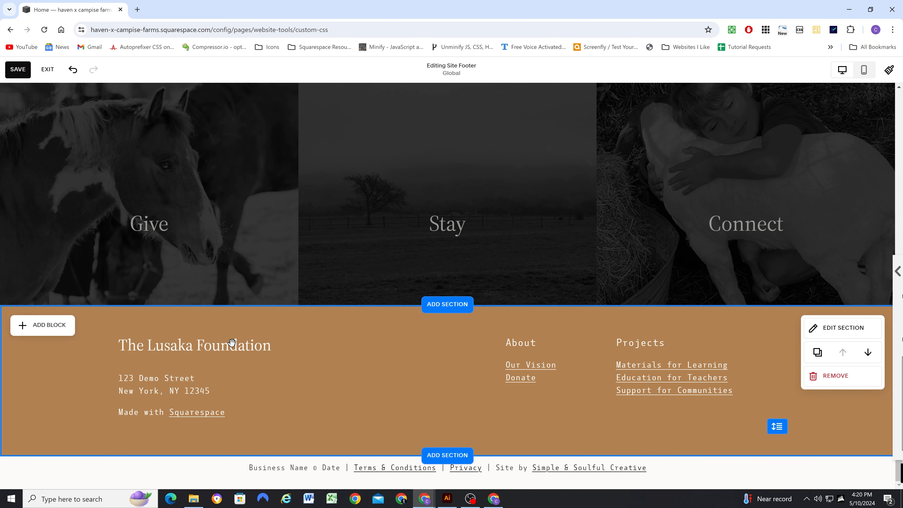
Delete the Lusaka Foundation, About and Projects text blocks from the footer
click(315, 363)
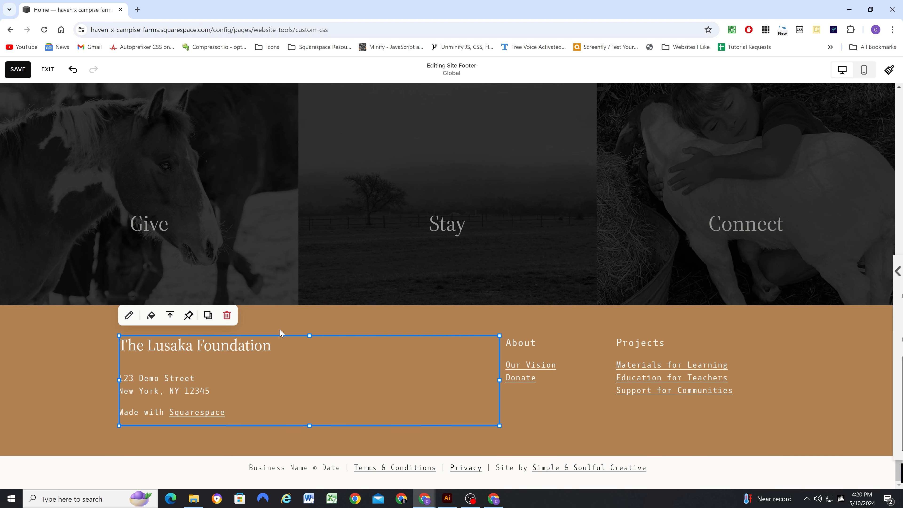
click(227, 317)
click(669, 384)
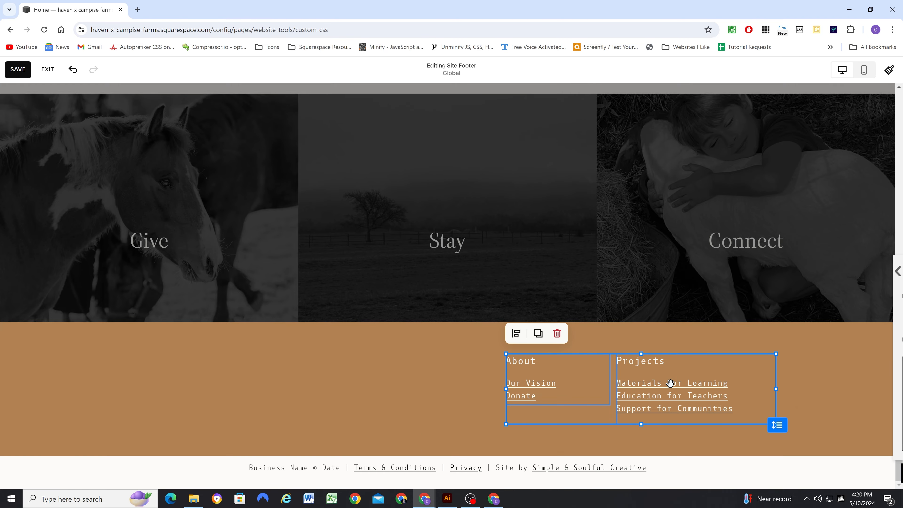
click(563, 336)
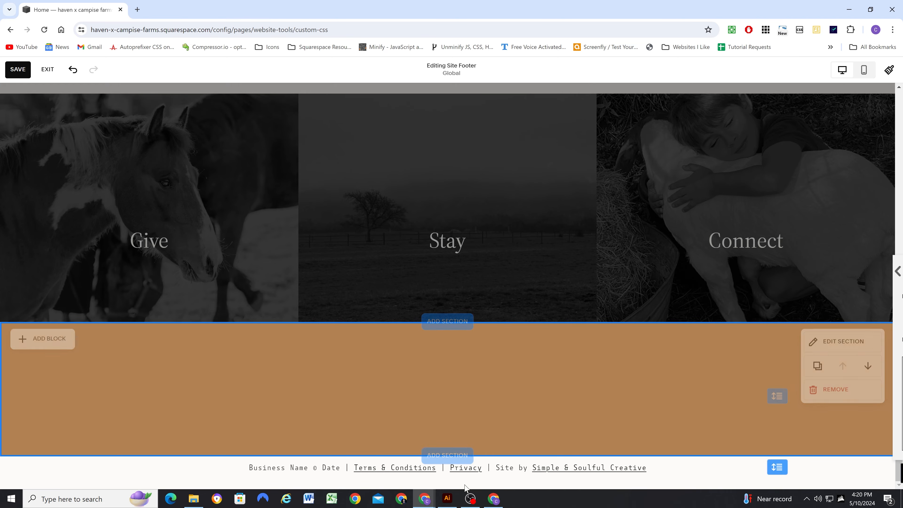
Switch to Illustrator and check the navigation links in the mockup's footer
click(448, 499)
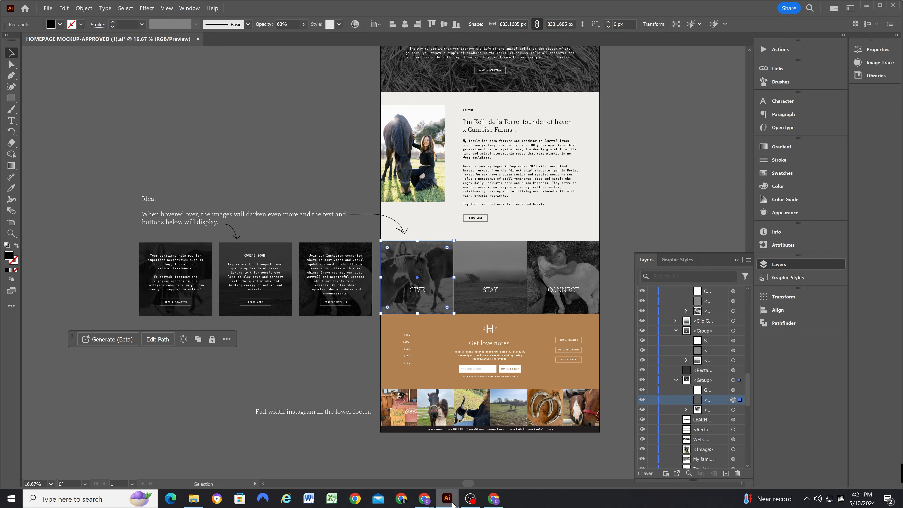
click(408, 335)
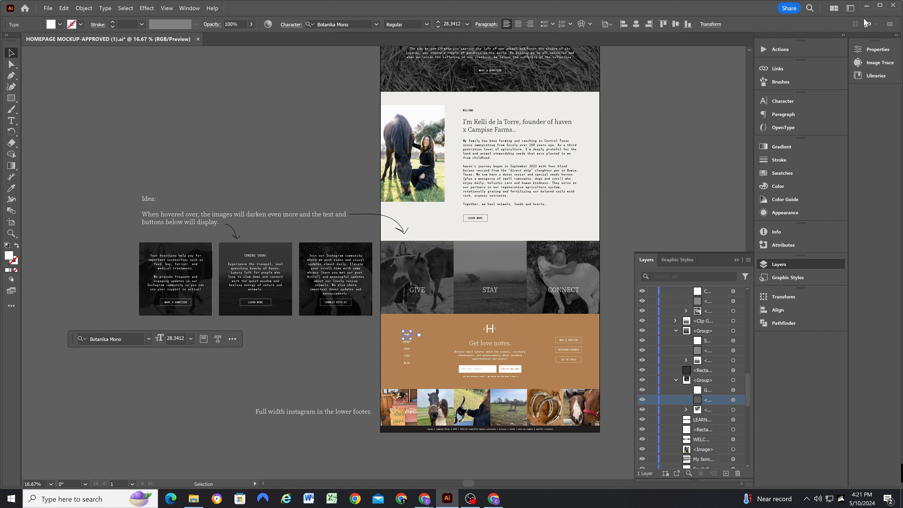
click(865, 7)
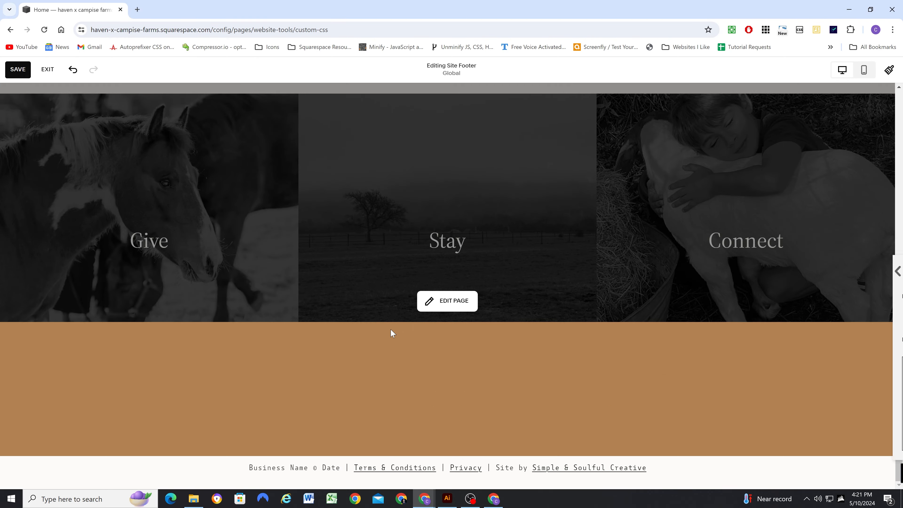
Add a text block on the footer's left side listing HOME, ABOUT, GIVE, STAY and BLOG as separate paragraphs
click(52, 347)
drag(47, 195, 126, 367)
click(143, 381)
text(H)
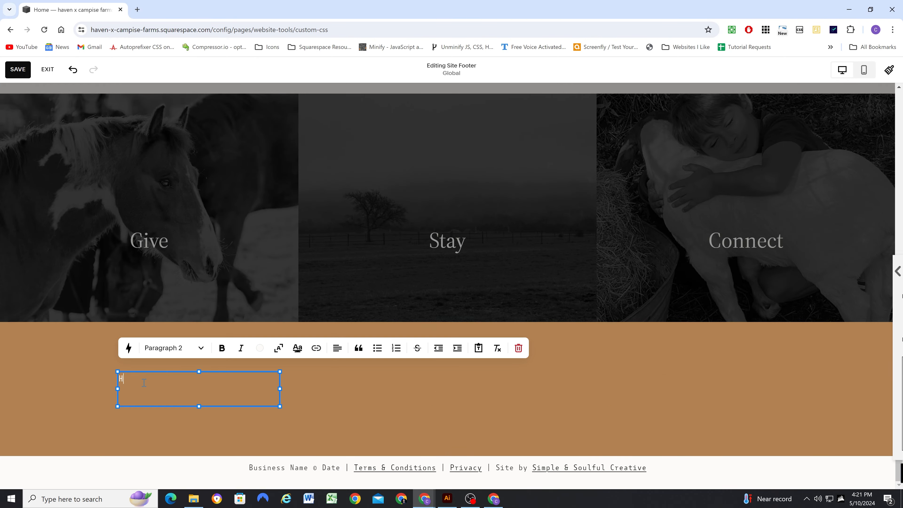
click(449, 504)
click(865, 7)
click(146, 381)
key(Return)
text(ABOUT)
key(Return)
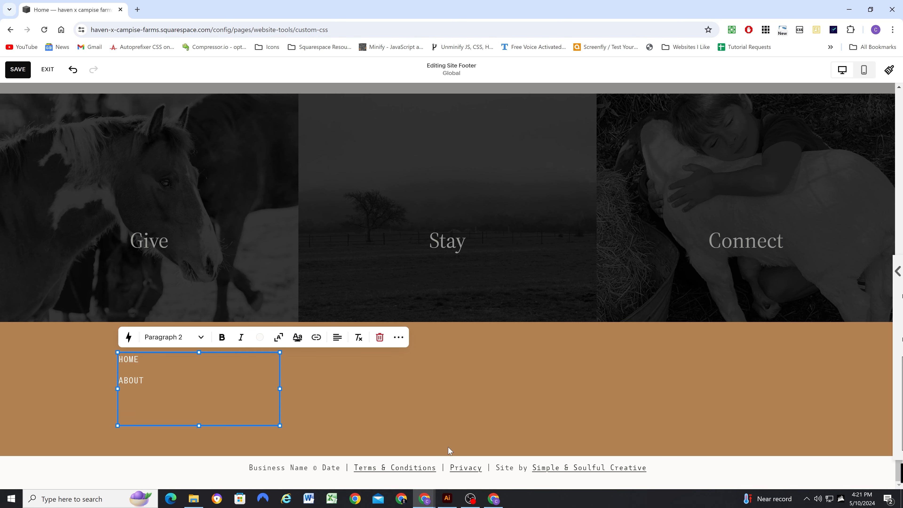
text(GIVE )
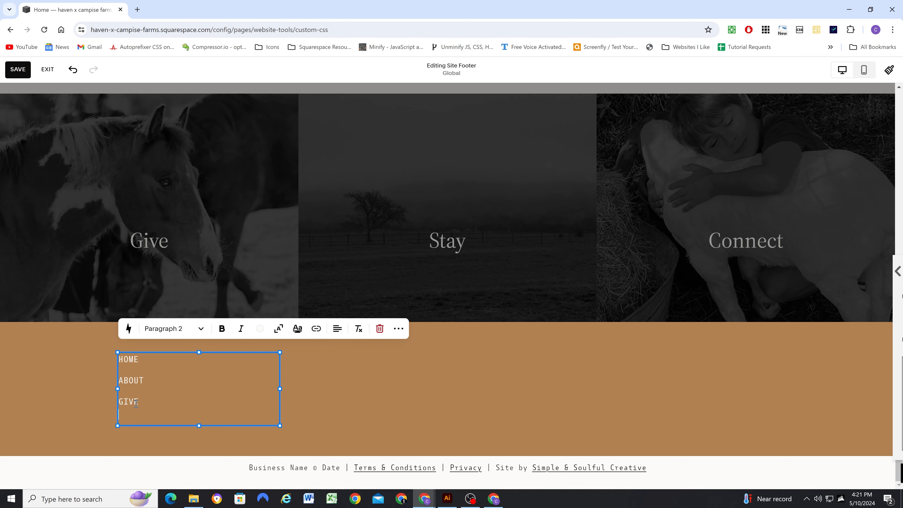
text(STAY)
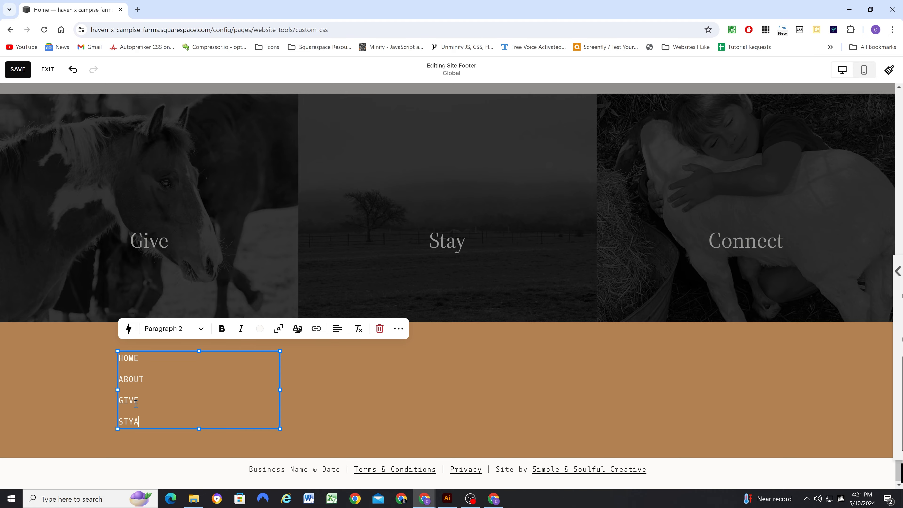
key(Return)
text(BLOG)
Add a text block in the middle of the footer reading "Get love notes" and format it as a heading
click(449, 501)
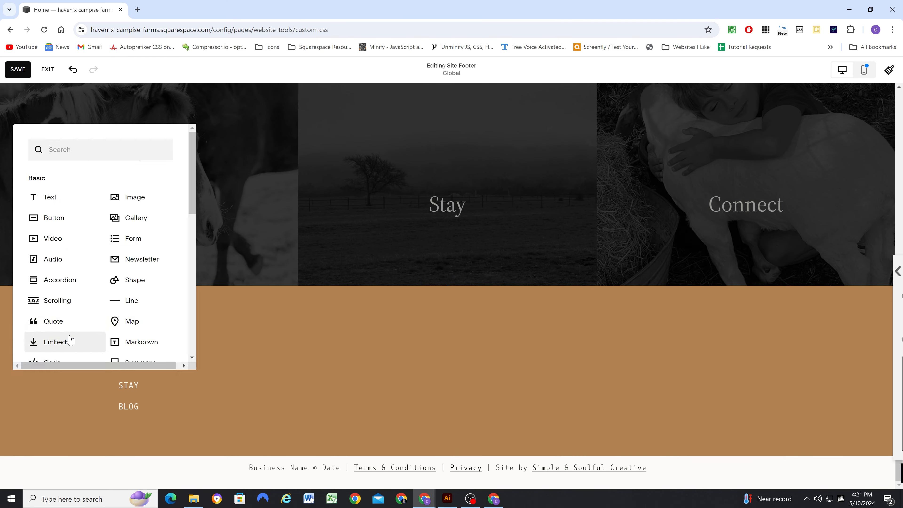
drag(49, 195, 285, 350)
text(Get love notes.)
key(ctrl+a)
click(418, 311)
click(414, 181)
key(Right)
key(BackSpace)
Center the "Get love notes" heading's text and widen its block
click(586, 311)
click(577, 335)
drag(529, 351, 609, 351)
click(637, 388)
Add an image block in the middle of the footer and upload the white C H F logo file
click(43, 307)
drag(139, 196, 449, 266)
click(477, 370)
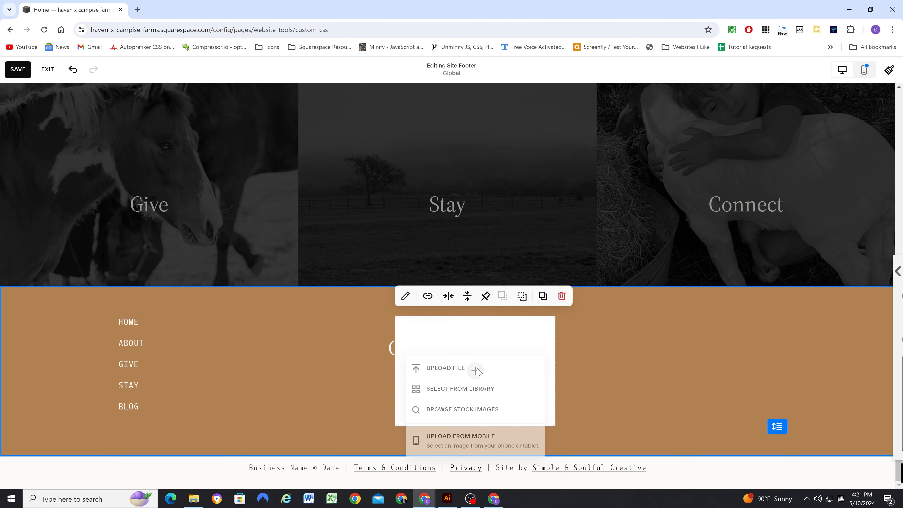
click(445, 368)
click(371, 78)
click(445, 356)
Shrink the logo block and center it at the footer's top, with the "Get love notes" heading directly beneath it
drag(362, 347, 362, 444)
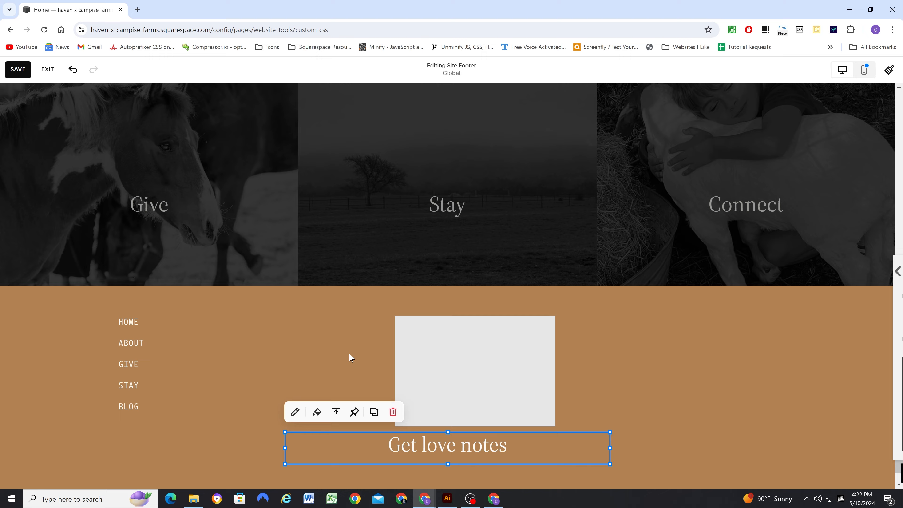
click(455, 341)
drag(475, 427, 446, 345)
click(450, 409)
drag(449, 445, 448, 388)
click(448, 345)
drag(448, 369, 450, 348)
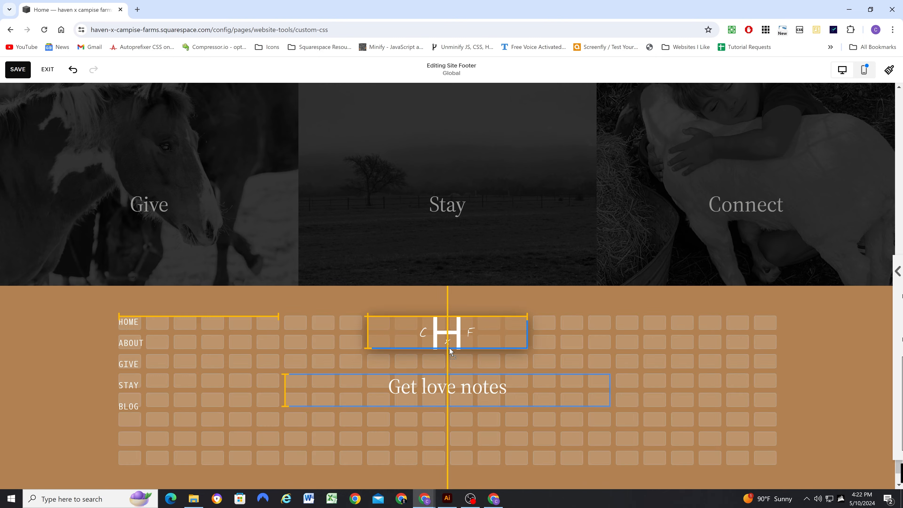
drag(449, 389, 449, 370)
click(454, 420)
Switch to Illustrator and copy the email updates paragraph beneath the mockup footer's "Get love notes." heading
click(448, 499)
scroll(479, 357, up, 3)
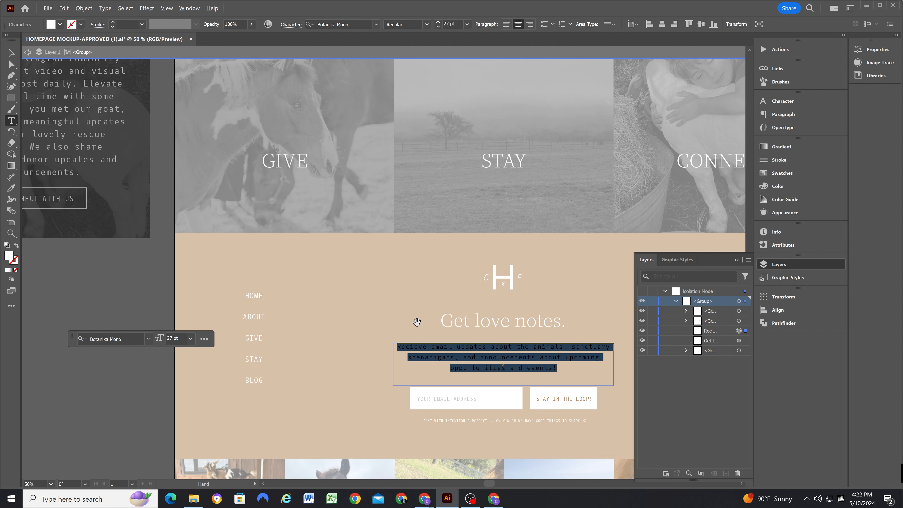
scroll(417, 322, down, 1)
scroll(557, 330, up, 1)
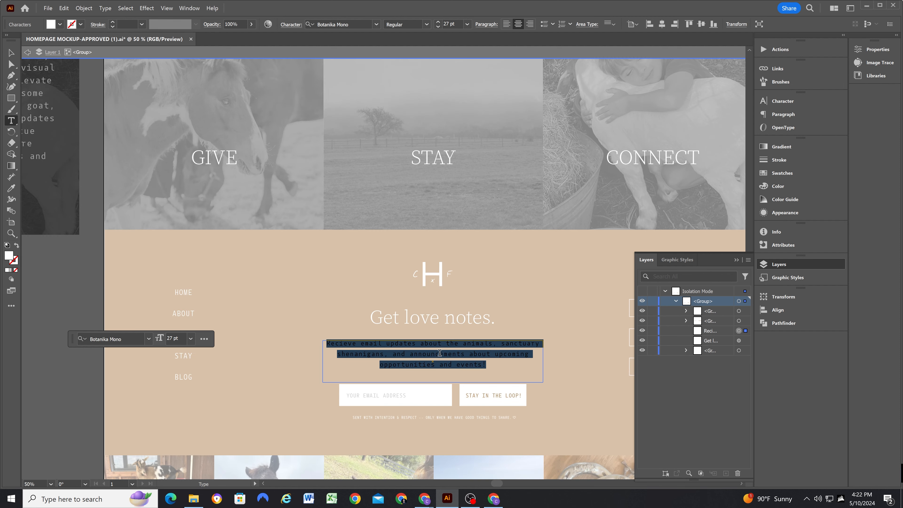
click(866, 6)
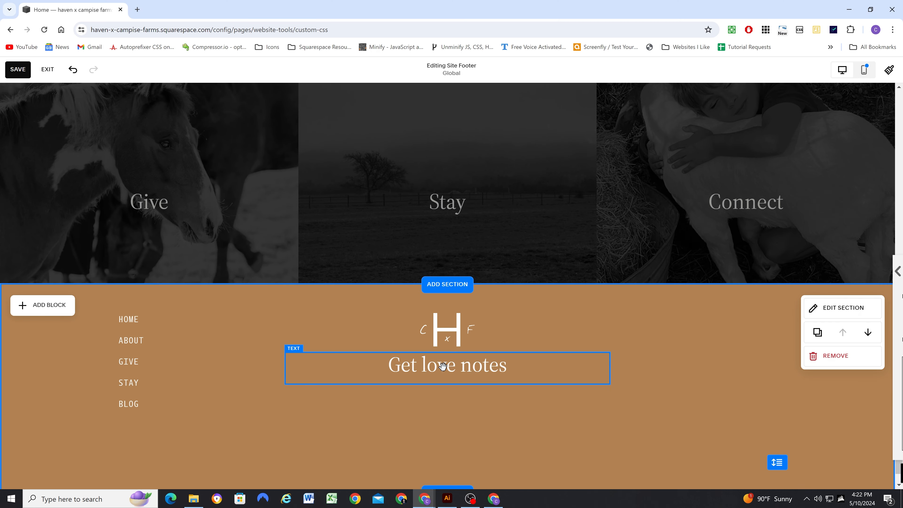
Add a newsletter block to the footer below the "Get love notes" heading
scroll(86, 279, down, 1)
click(42, 266)
scroll(107, 288, down, 1)
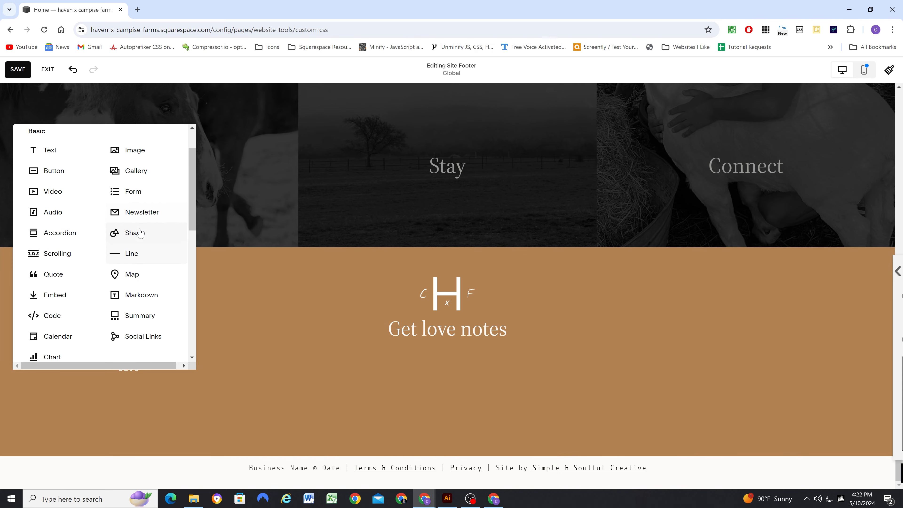
drag(139, 205, 316, 372)
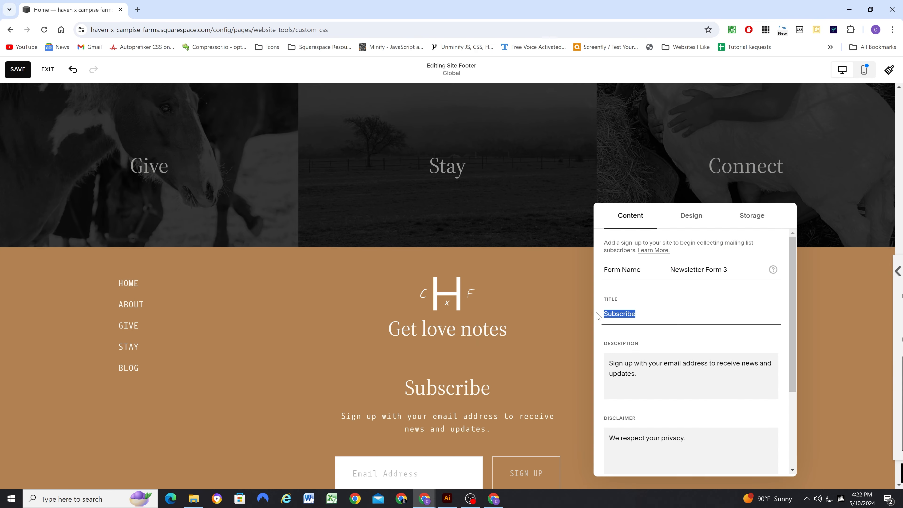
Title the newsletter form "Get Love Notes" and replace its description with the mockup's paragraph beginning "Recieve email updates about the animals"
text(Get Love Notes)
drag(637, 374, 606, 363)
text(Recieve email updates about the animals, sanctuary shenanigans, and announcements about upcoming opportunities and events!)
scroll(498, 409, down, 3)
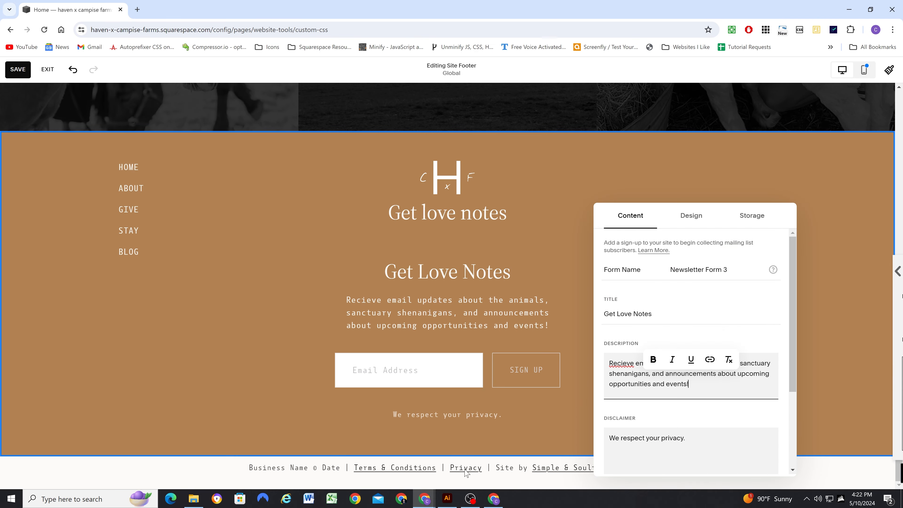
Copy the small disclaimer line beneath the sign-up form in the Illustrator mockup and return to the footer editor
click(447, 498)
click(409, 417)
key(ctrl+a)
click(494, 498)
click(424, 499)
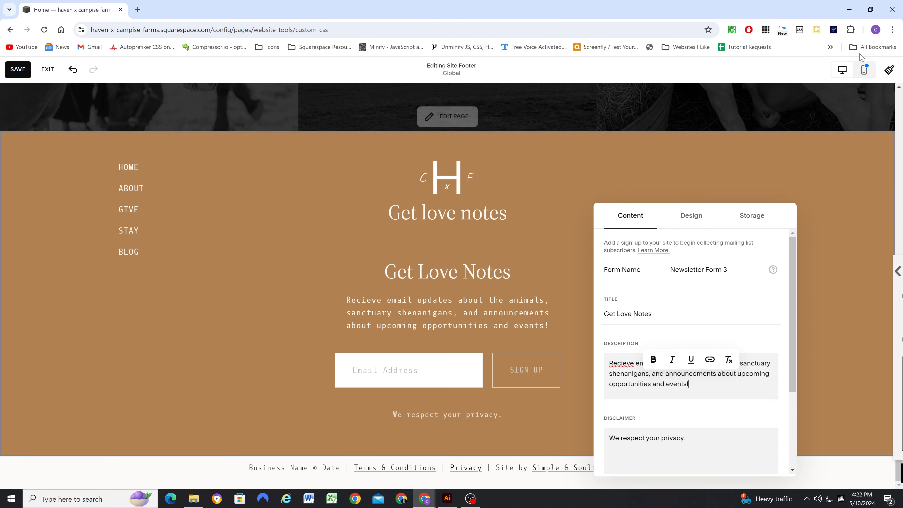
Replace the newsletter disclaimer with "SENT WITH INTENTION & RESPECT -- ONLY WHEN WE HAVE GOOD THINGS TO SHARE."
click(673, 439)
key(ctrl+a)
text(SENT WITH INTENTION & RESPECT -- ONLY WHEN WE HAVE GOOD THINGS TO SHARE.)
scroll(436, 399, down, 1)
click(644, 463)
scroll(376, 259, up, 1)
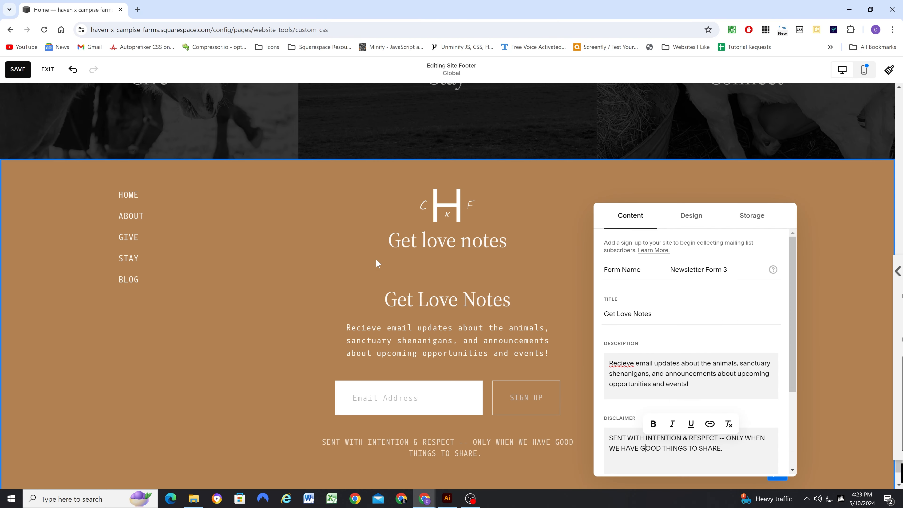
Delete the separate "Get love notes" text block and move the newsletter form up beneath the logo
click(386, 250)
key(Delete)
drag(459, 310, 462, 266)
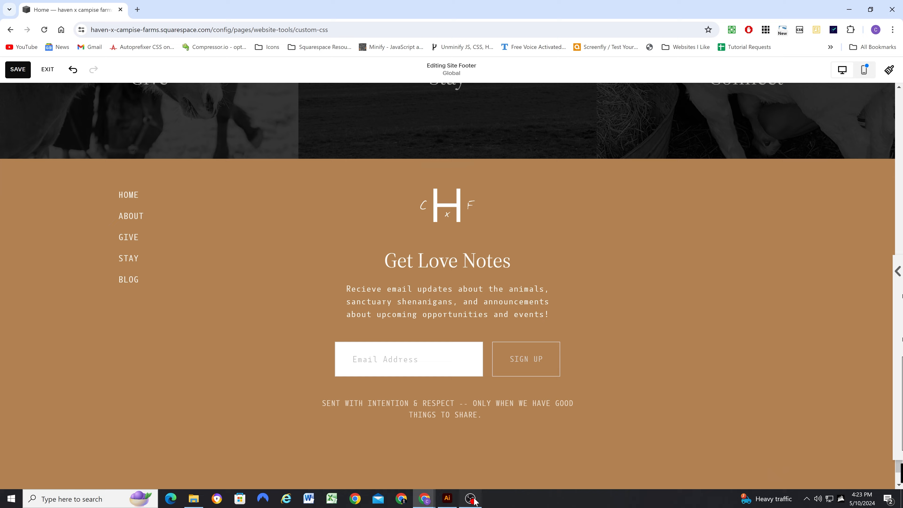
Check the mockup's footer buttons in Illustrator, return to the footer editor and add a button block in the column beside the newsletter form
click(446, 499)
scroll(425, 337, down, 5)
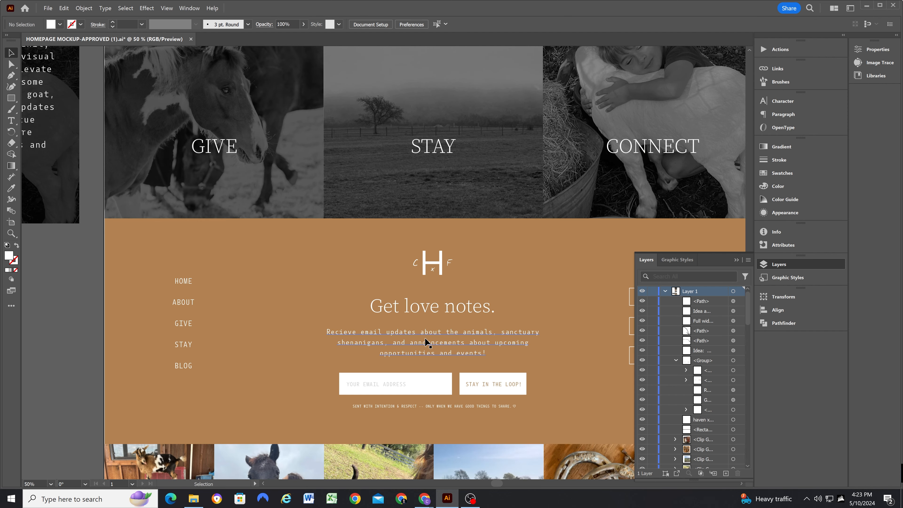
scroll(423, 292, down, 4)
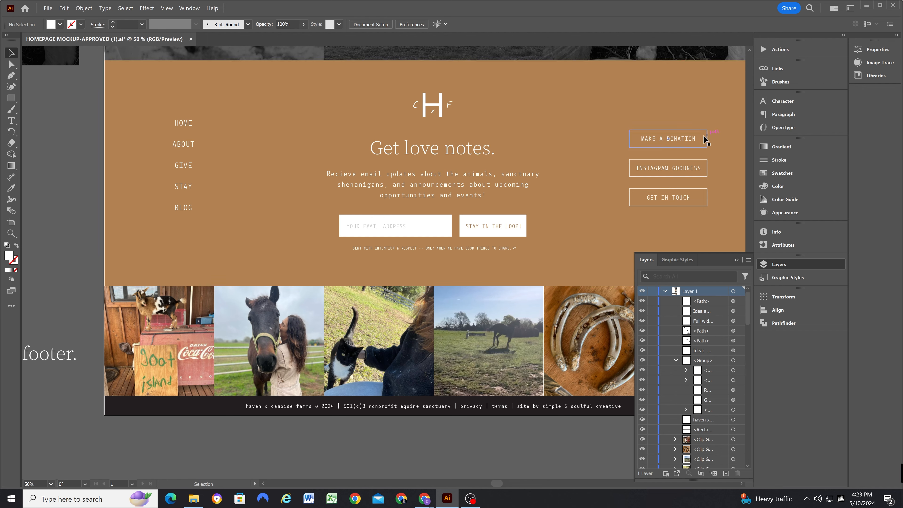
click(866, 8)
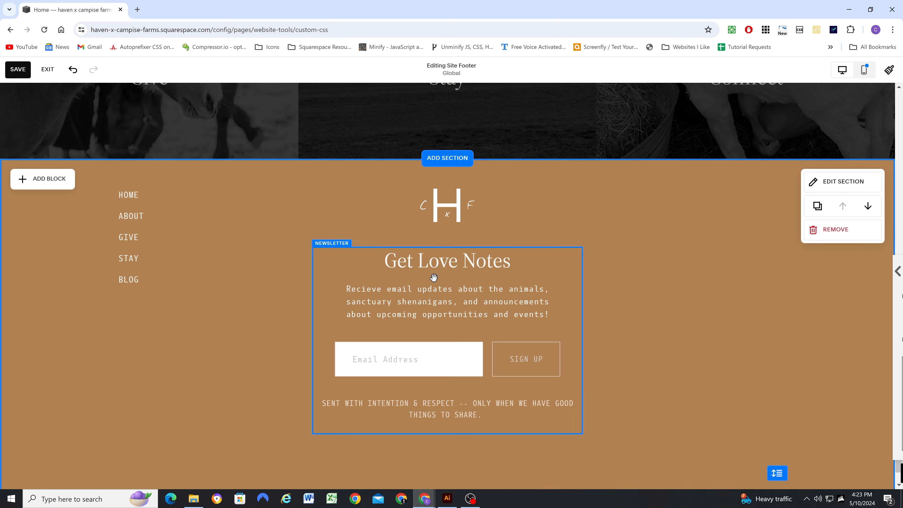
click(45, 179)
drag(56, 218, 651, 224)
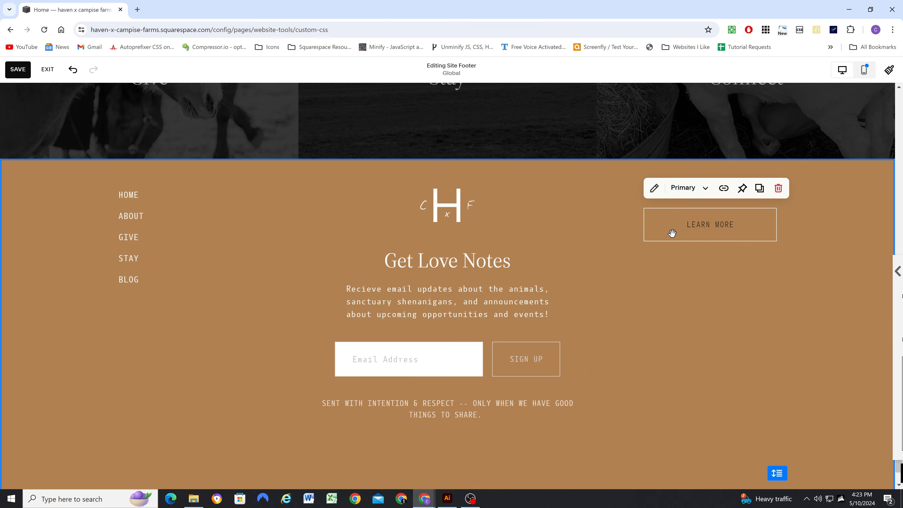
Duplicate the footer button twice and stack the copies evenly beneath the original
click(680, 266)
click(680, 219)
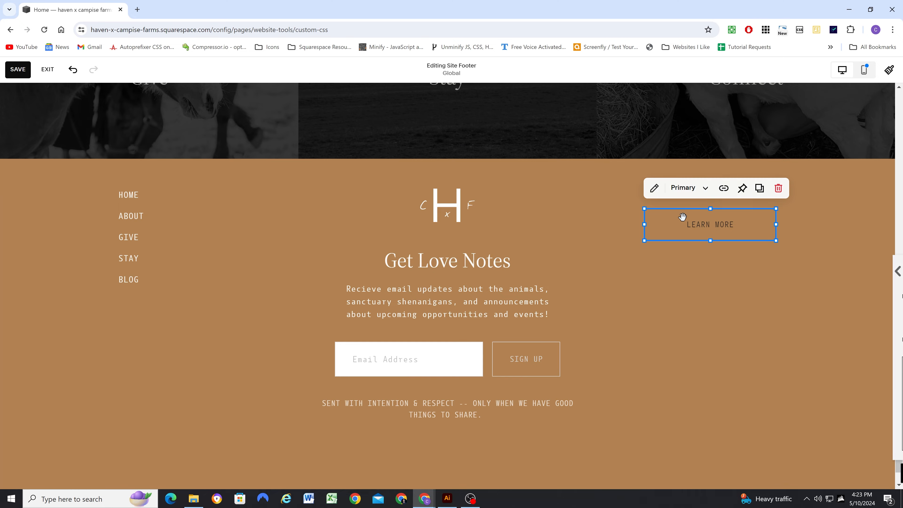
drag(706, 248, 707, 340)
click(706, 281)
click(759, 246)
scroll(582, 363, down, 1)
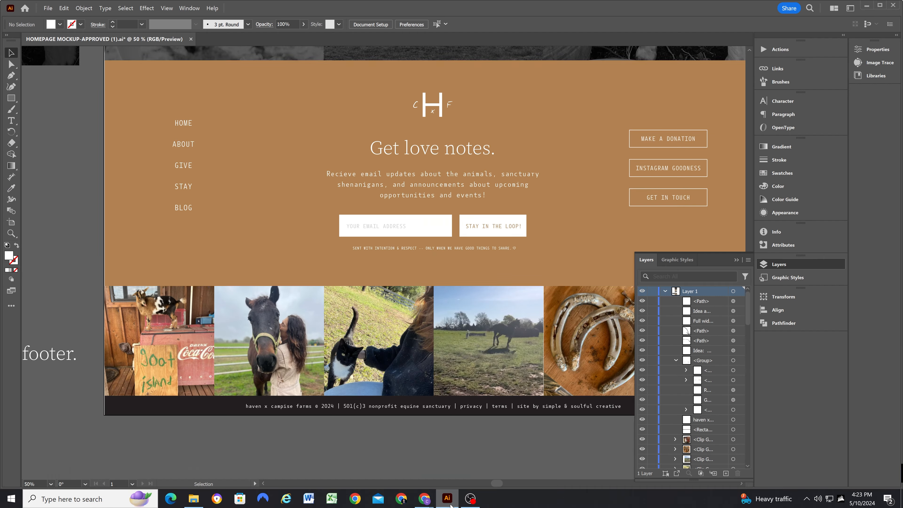
Label the three footer buttons "Make a donation", "Instagram goodness" and "Get in touch", and save the footer
double_click(717, 228)
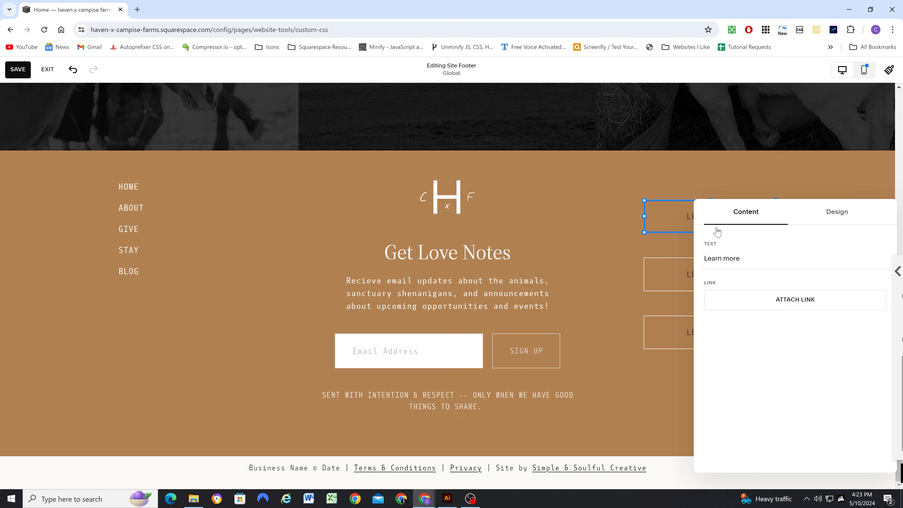
text(Make a dona)
text(ti)
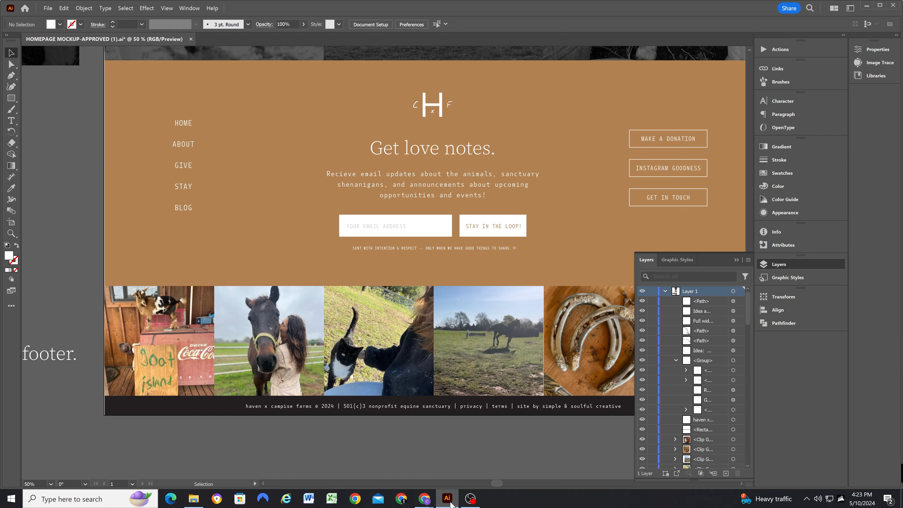
double_click(683, 266)
double_click(723, 265)
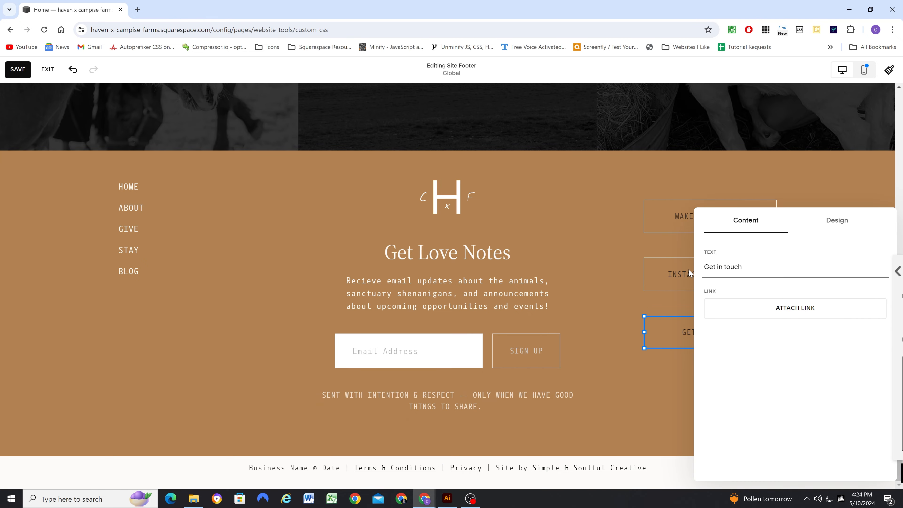
key(Escape)
click(18, 69)
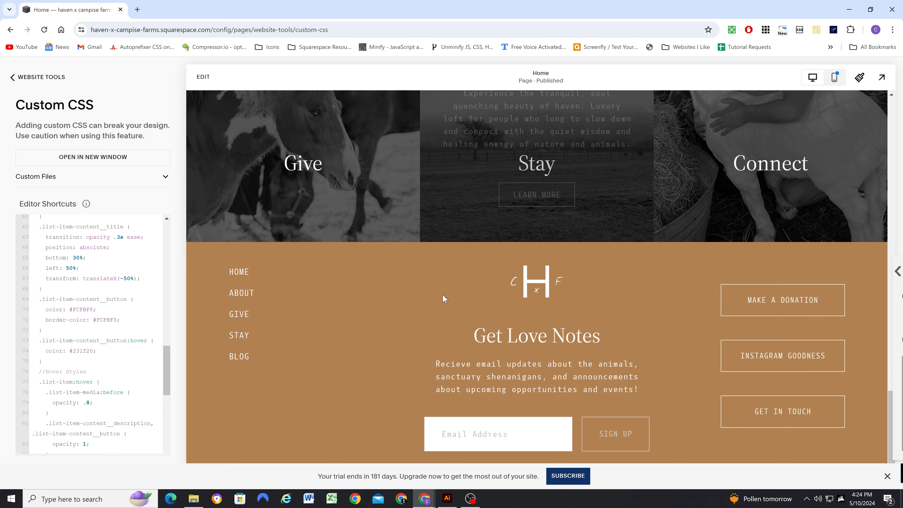
Assign a smaller heading style to the newsletter block's title in the site-wide font styles
click(859, 77)
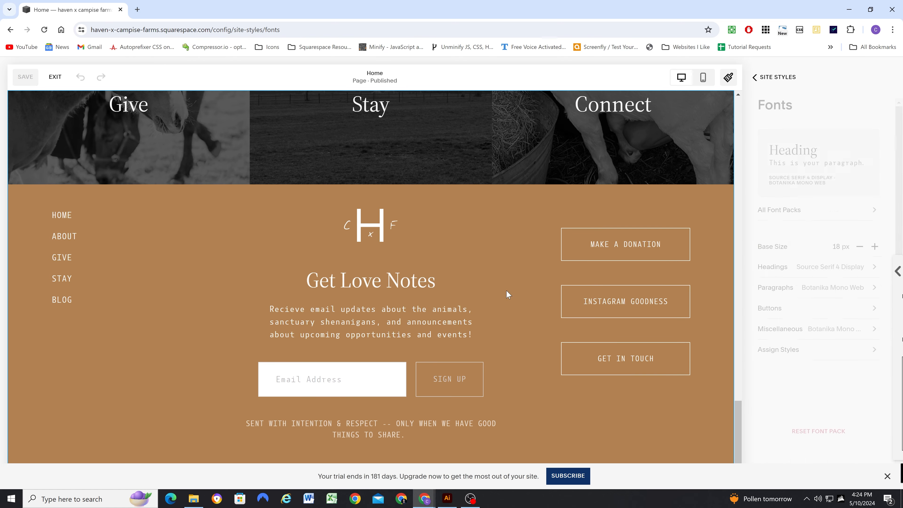
click(816, 438)
scroll(837, 245, down, 10)
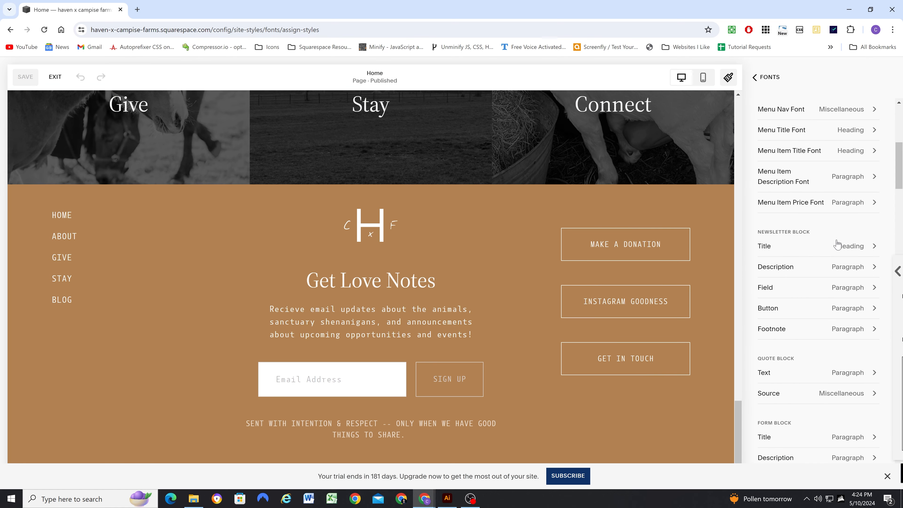
click(837, 245)
click(850, 147)
click(849, 146)
click(844, 192)
click(812, 368)
drag(788, 227, 769, 228)
Assign smaller paragraph styles to the newsletter block's description and footnote
click(774, 80)
scroll(798, 338, down, 10)
click(812, 266)
click(842, 192)
click(796, 329)
click(755, 77)
Reopen the footer's newsletter form and set its button text to "STAY IN THE LOOP!"
click(454, 409)
click(812, 243)
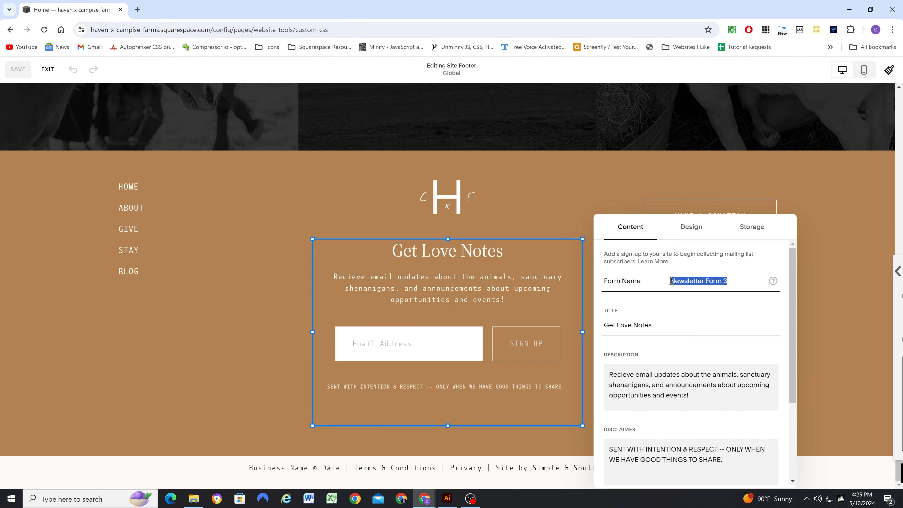
scroll(729, 322, down, 3)
triple_click(605, 402)
text(STAY IN THE LOOP!)
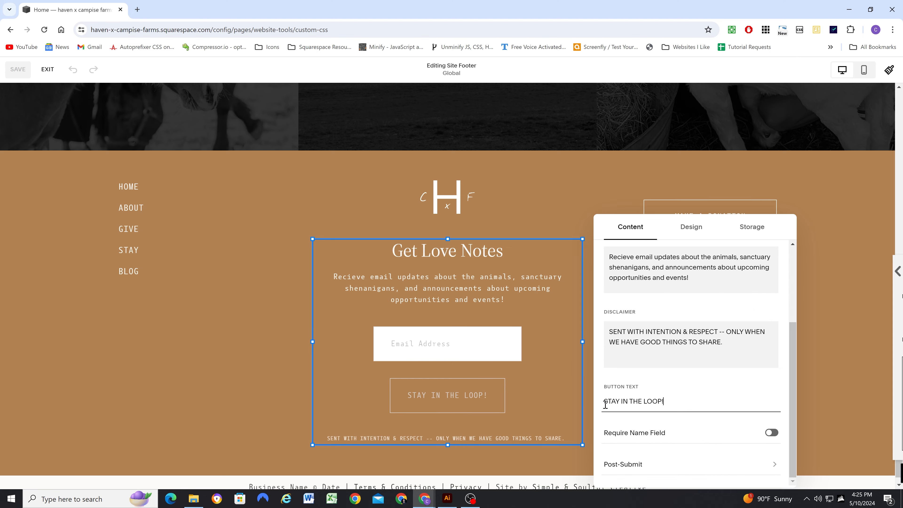
Widen the newsletter form, narrow the navigation links block beside it, and trim the excess height from the form and footer section
click(279, 341)
drag(275, 345, 256, 344)
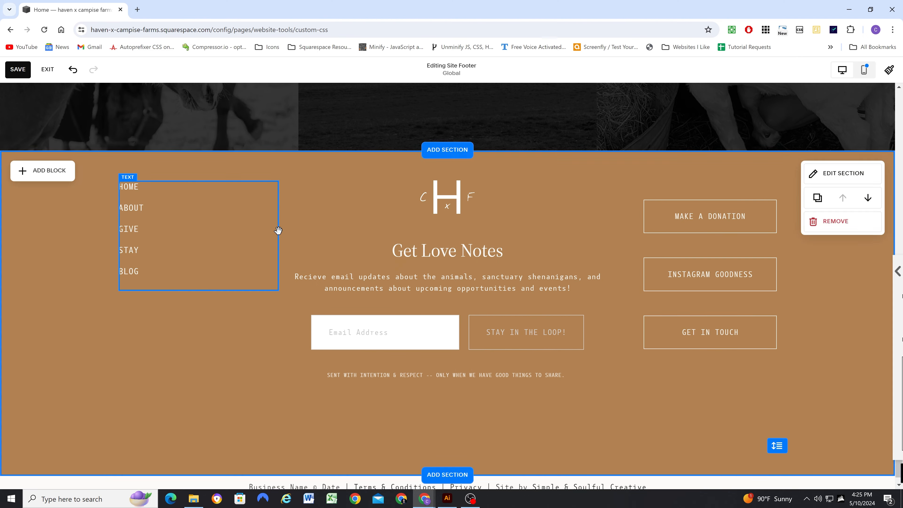
drag(278, 233, 251, 233)
click(447, 363)
drag(448, 445, 447, 386)
drag(777, 446, 777, 426)
Try narrower widths for the three footer buttons
shift+click(710, 313)
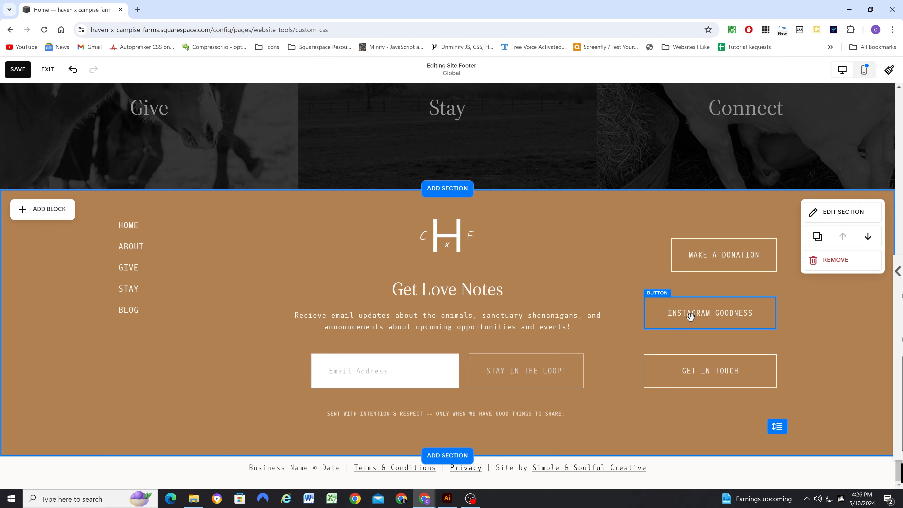
shift+click(710, 371)
mouse_move(644, 255)
mouse_down()
mouse_move(656, 255)
mouse_move(644, 254)
mouse_up()
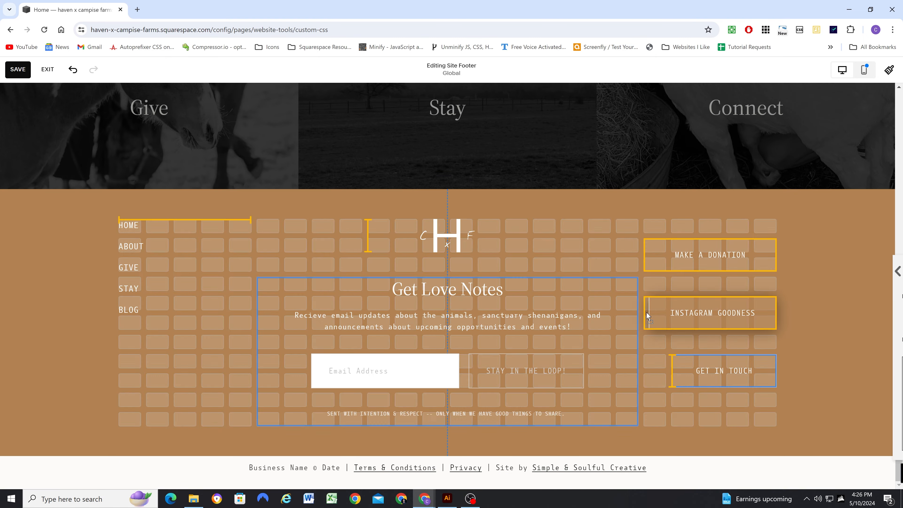
Check the design settings of the three footer buttons and save the footer
double_click(689, 259)
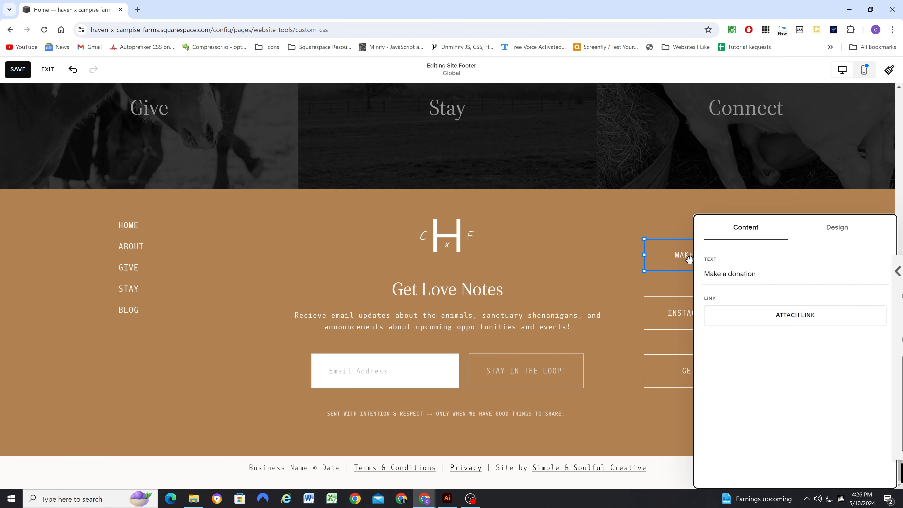
click(837, 227)
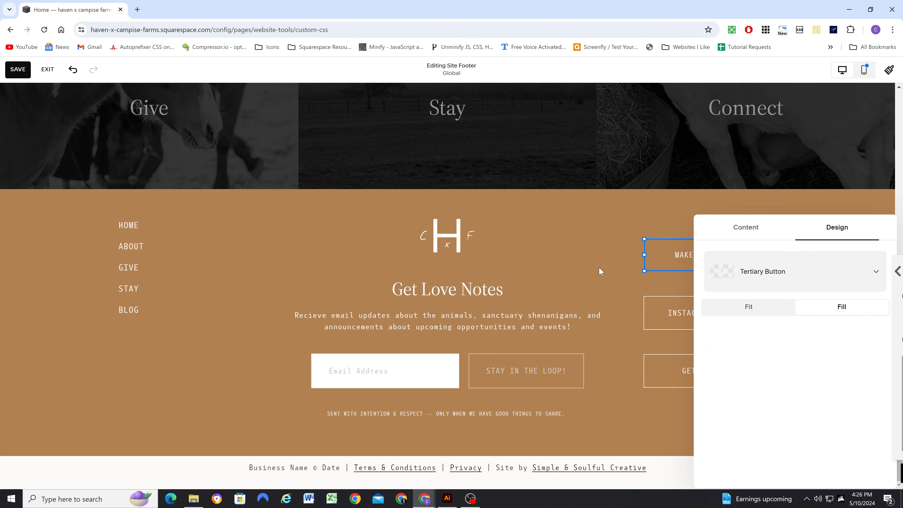
click(599, 268)
click(689, 313)
click(691, 276)
click(687, 352)
click(690, 371)
click(691, 334)
click(18, 69)
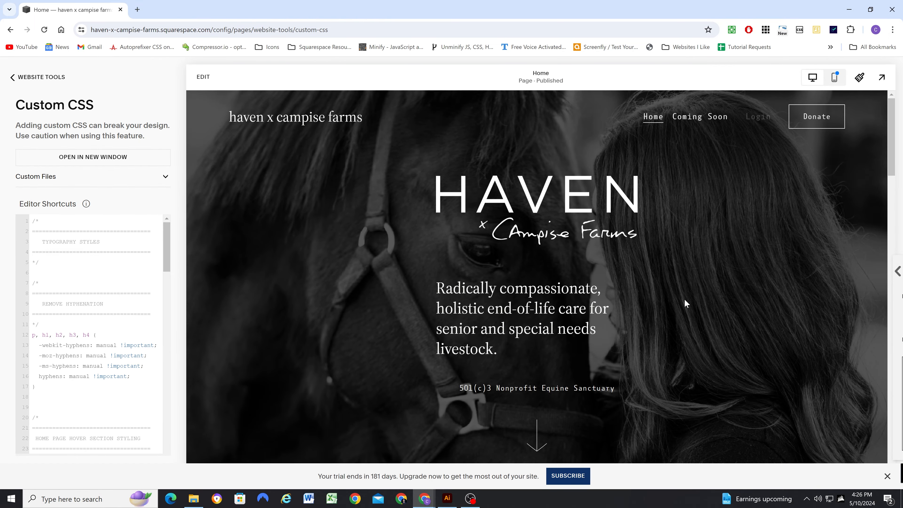
Set the tertiary button style's text size to 0.75rem in the site styles and save
scroll(684, 298, down, 20)
click(859, 77)
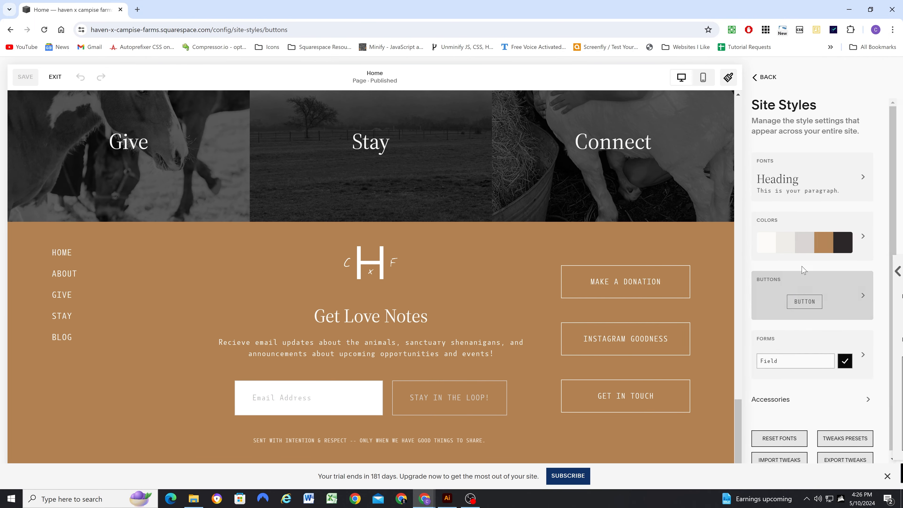
click(811, 299)
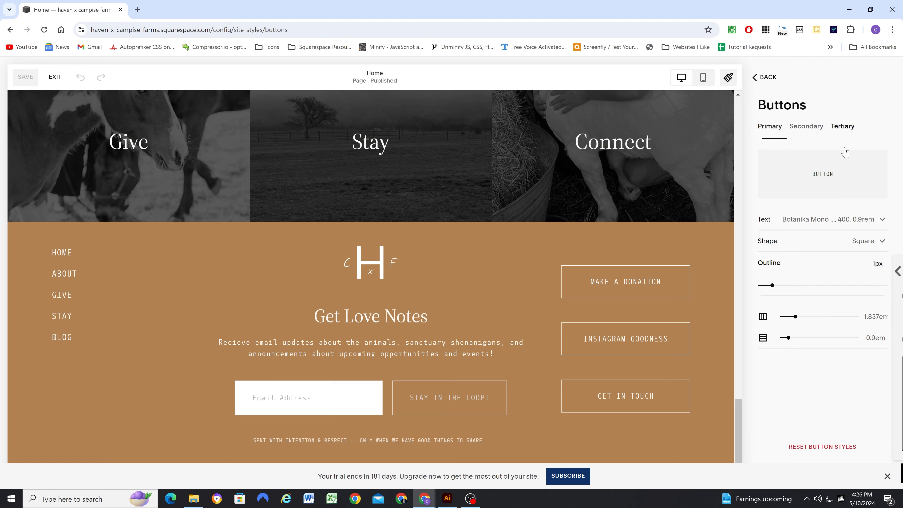
click(850, 224)
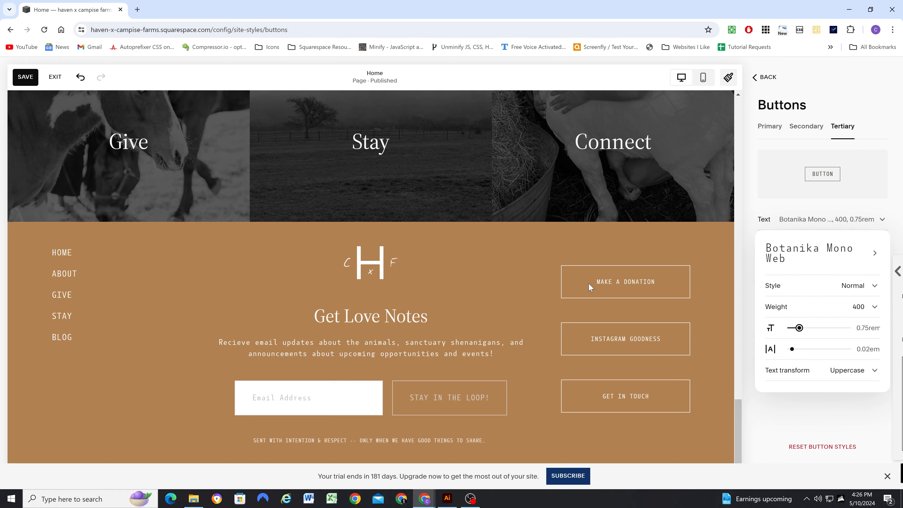
click(25, 77)
click(55, 77)
Reopen the footer and narrow the three buttons equally, keeping their outer edges aligned with the grid
click(203, 77)
scroll(617, 280, down, 20)
click(447, 331)
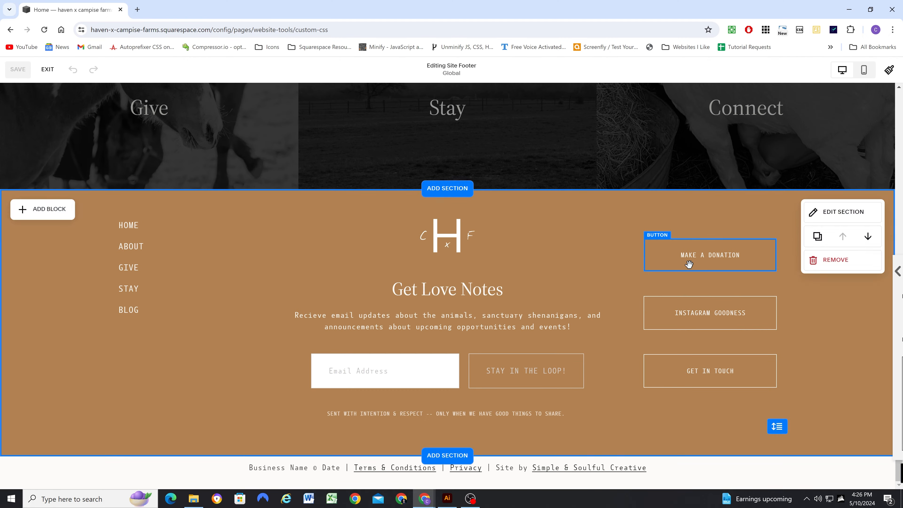
click(689, 264)
drag(644, 255, 671, 256)
click(670, 314)
drag(644, 313, 671, 313)
click(670, 371)
drag(644, 371, 670, 371)
Narrow the newsletter form so its description wraps onto three lines
drag(638, 352, 616, 352)
mouse_move(257, 352)
mouse_down()
mouse_move(339, 347)
mouse_move(257, 338)
mouse_up()
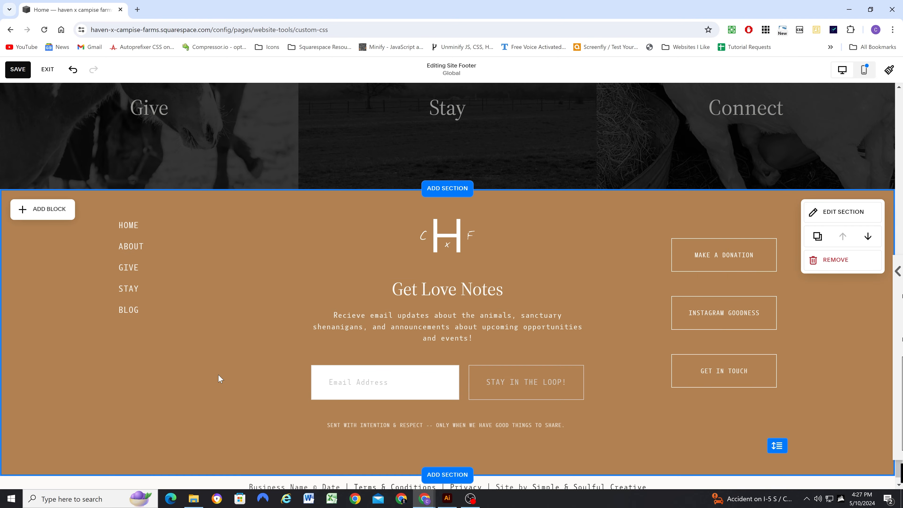
click(185, 284)
click(575, 252)
Extend the navigation links block down the full height of the footer content and centre its text vertically
scroll(574, 252, down, 2)
click(162, 256)
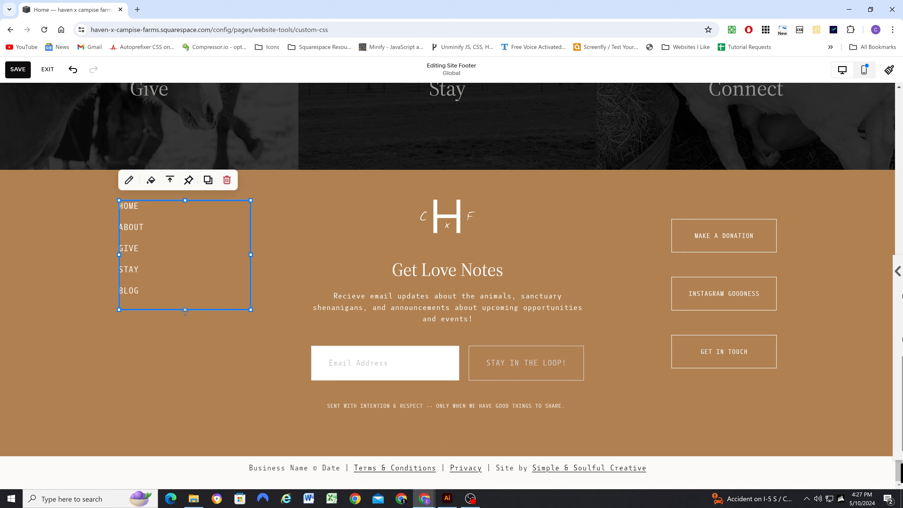
drag(185, 310, 185, 426)
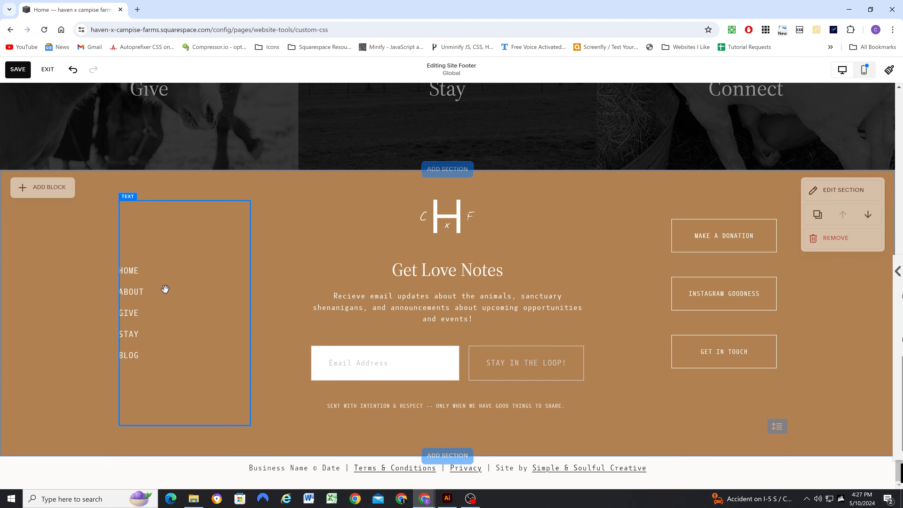
Space out the navigation links with extra line breaks after HOME, ABOUT, GIVE and STAY, and save the footer
double_click(150, 270)
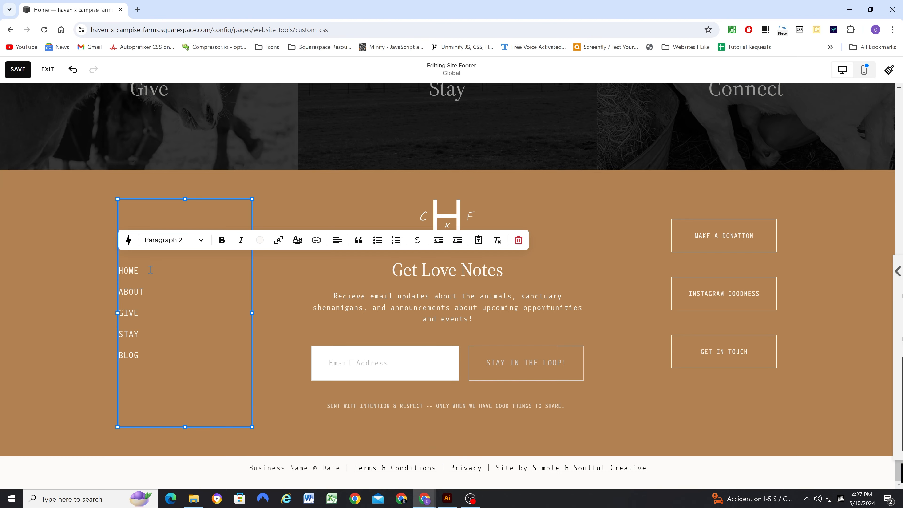
key(shift+Return)
click(153, 299)
key(shift+Return)
click(149, 326)
key(shift+Return)
click(148, 354)
key(Return)
click(73, 308)
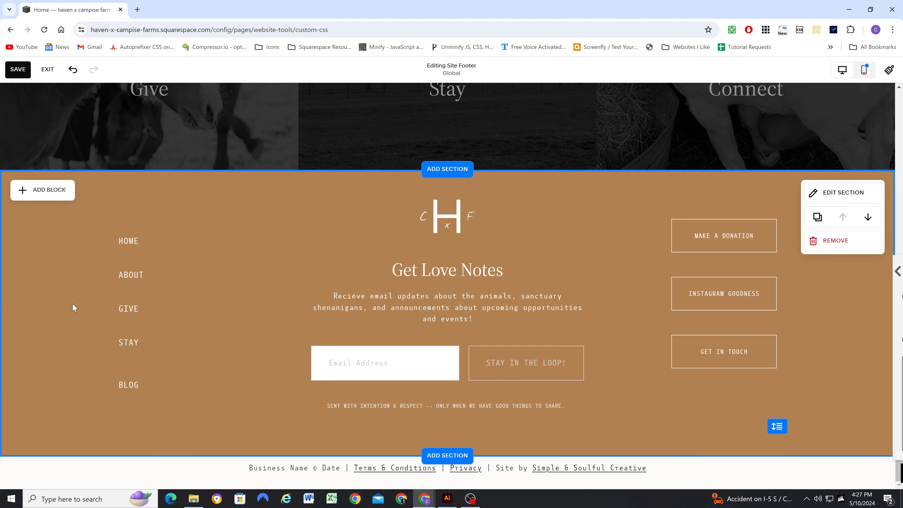
click(18, 70)
click(48, 70)
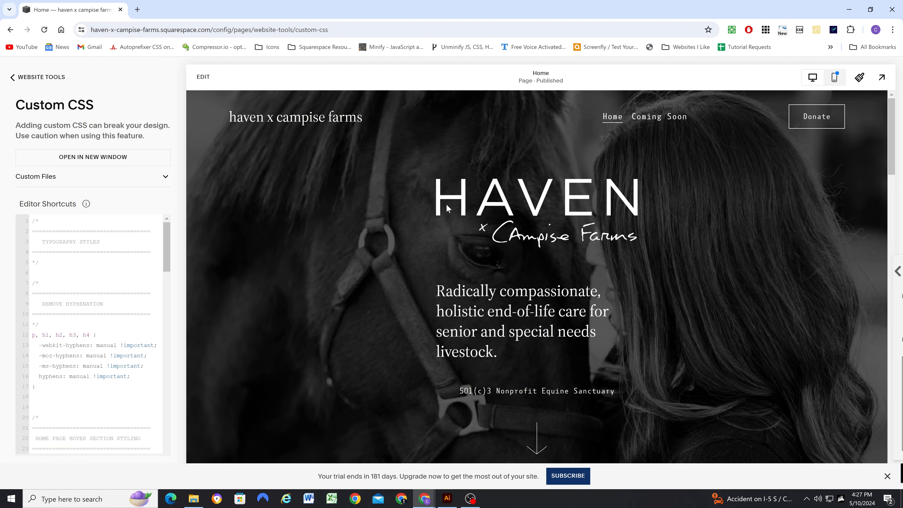
Bring up the saved footer in the page preview and dismiss the trial and site-publishing banners
scroll(411, 237, down, 20)
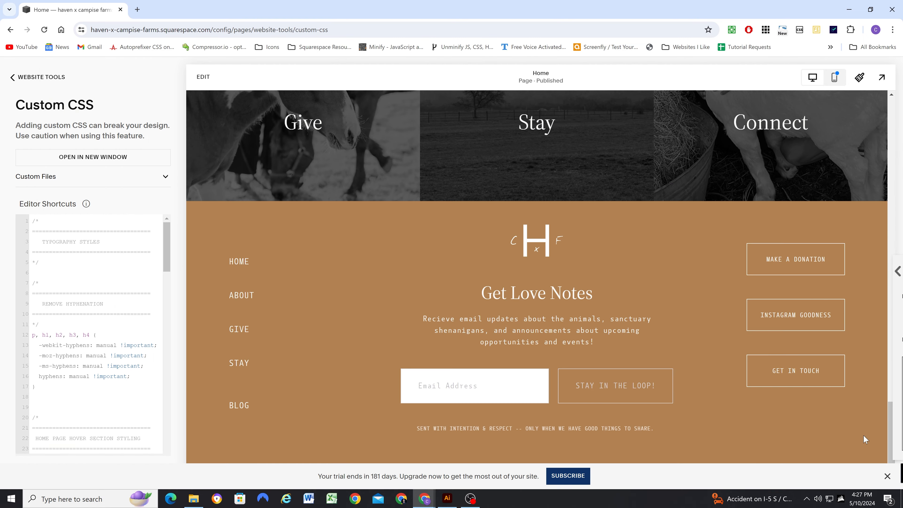
click(887, 476)
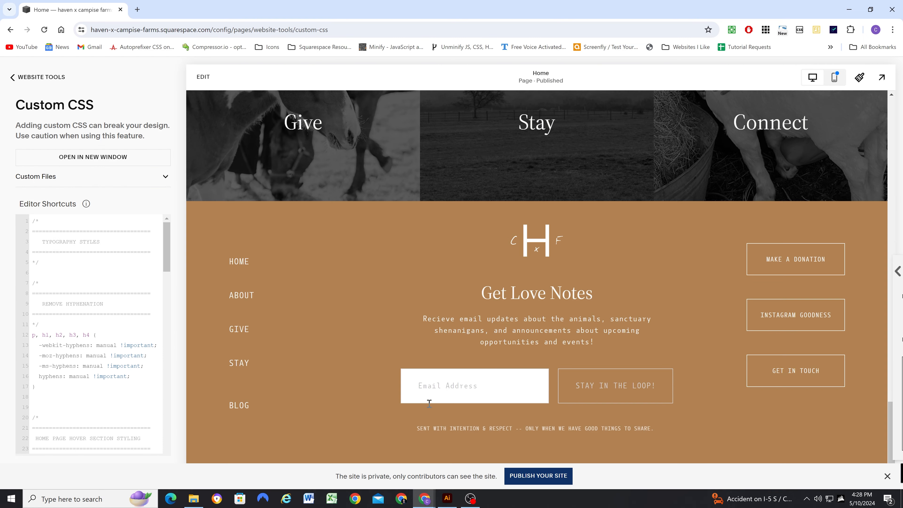
click(887, 476)
click(845, 469)
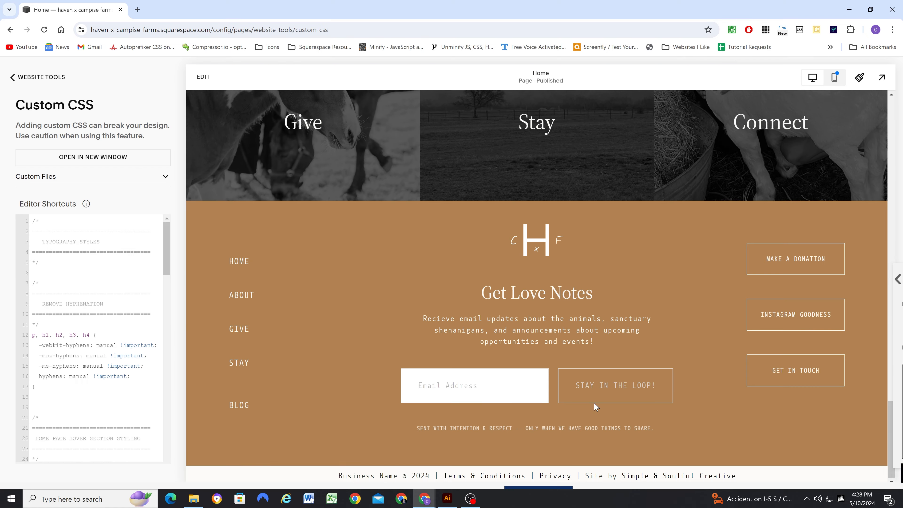
Apply the Darkest 1 color theme to the copyright section beneath the footer and save the change
click(447, 498)
click(448, 498)
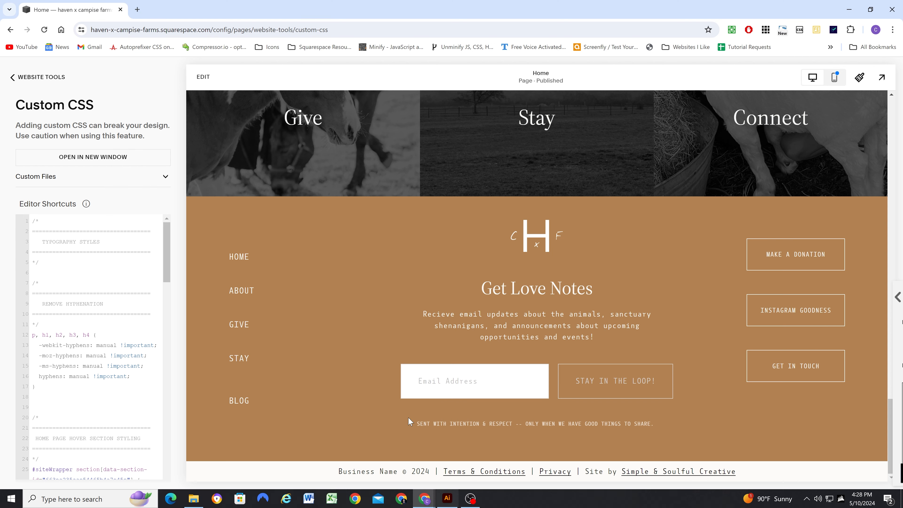
click(203, 77)
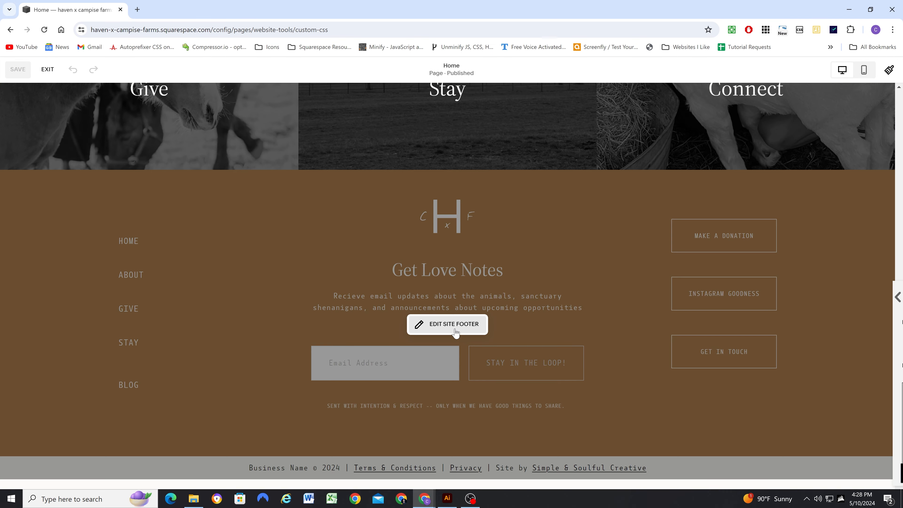
click(456, 333)
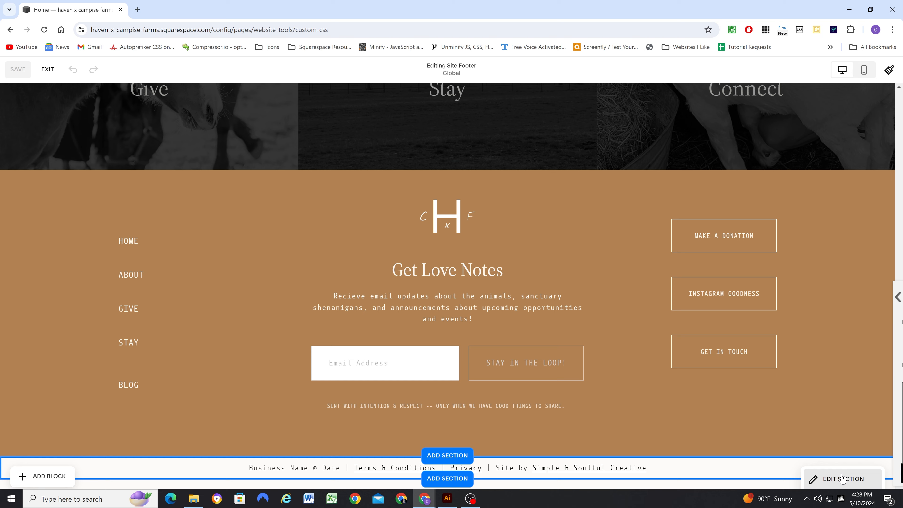
click(842, 478)
click(838, 258)
scroll(817, 435, down, 3)
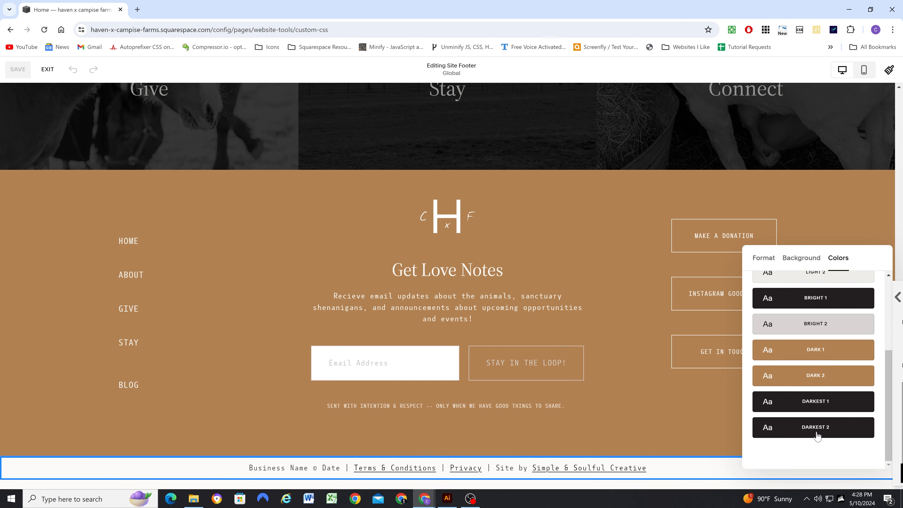
click(819, 411)
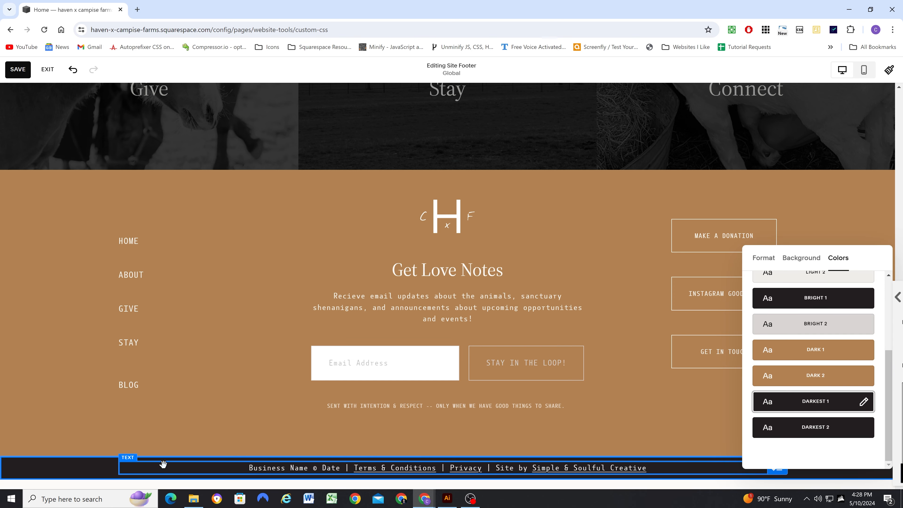
click(262, 469)
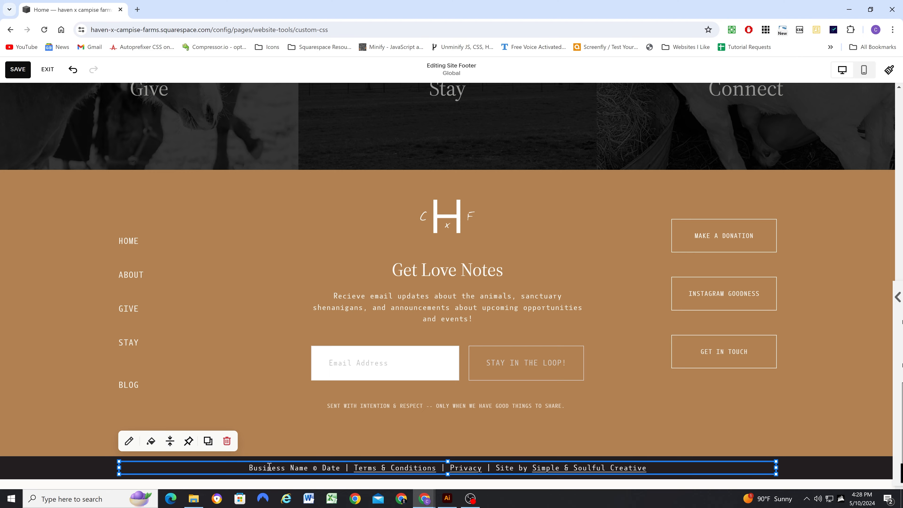
click(83, 466)
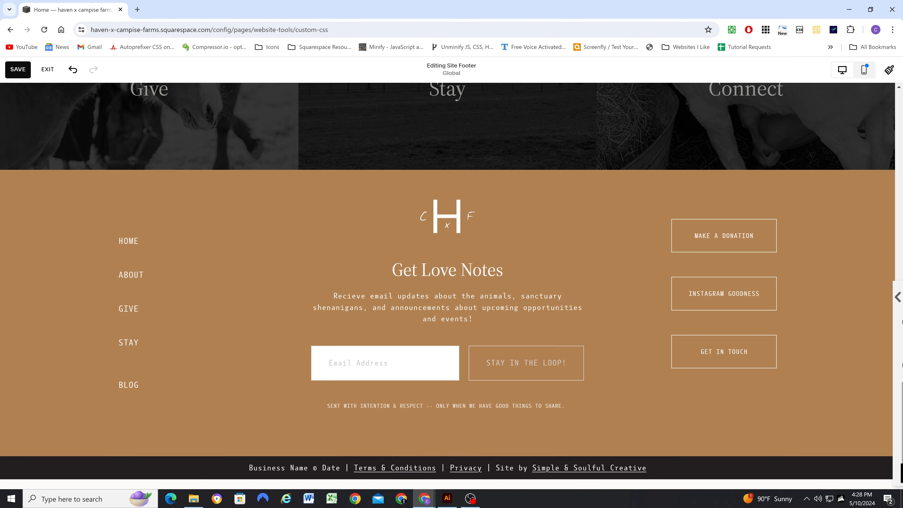
click(48, 69)
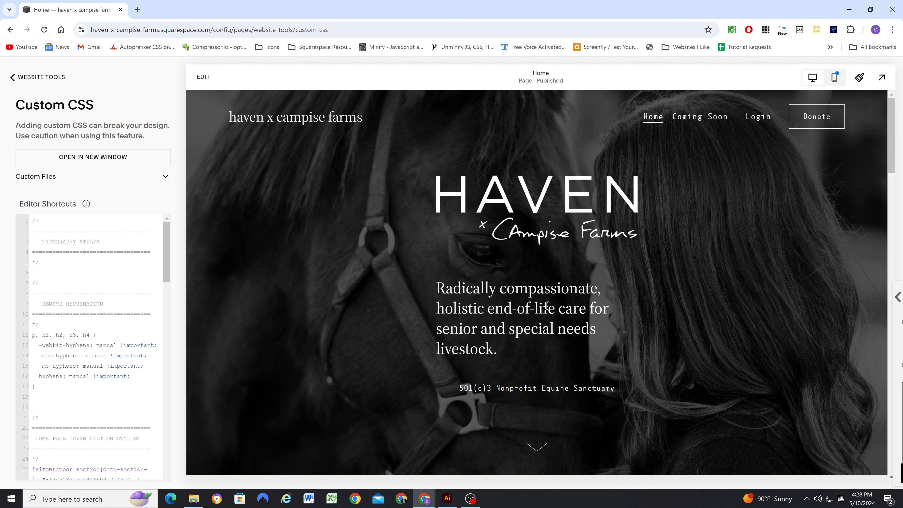
Widen the hero tagline text block on both sides so it wraps onto three lines, and save the page
click(203, 77)
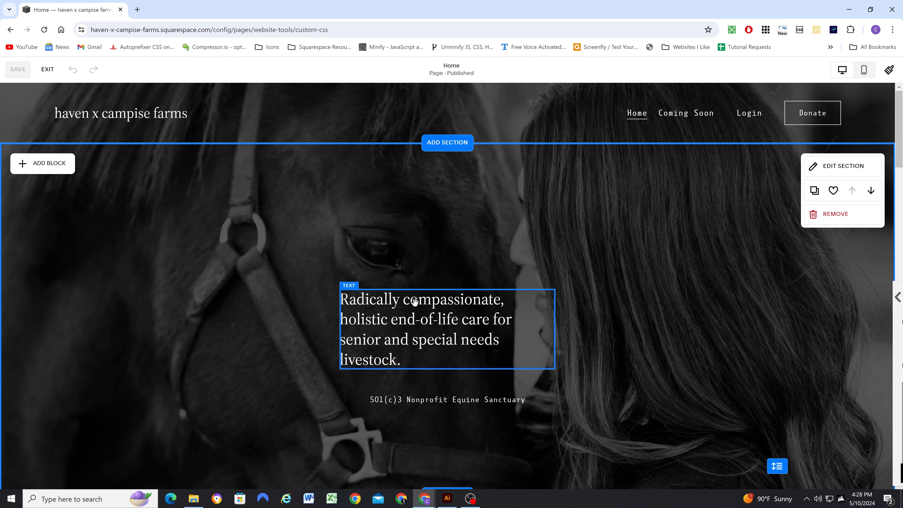
click(415, 307)
drag(555, 330, 584, 329)
drag(339, 335, 313, 338)
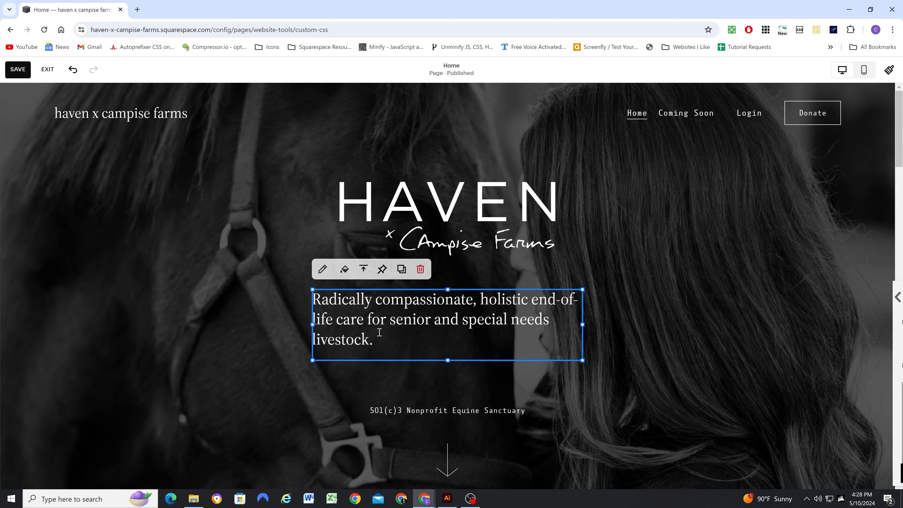
click(379, 333)
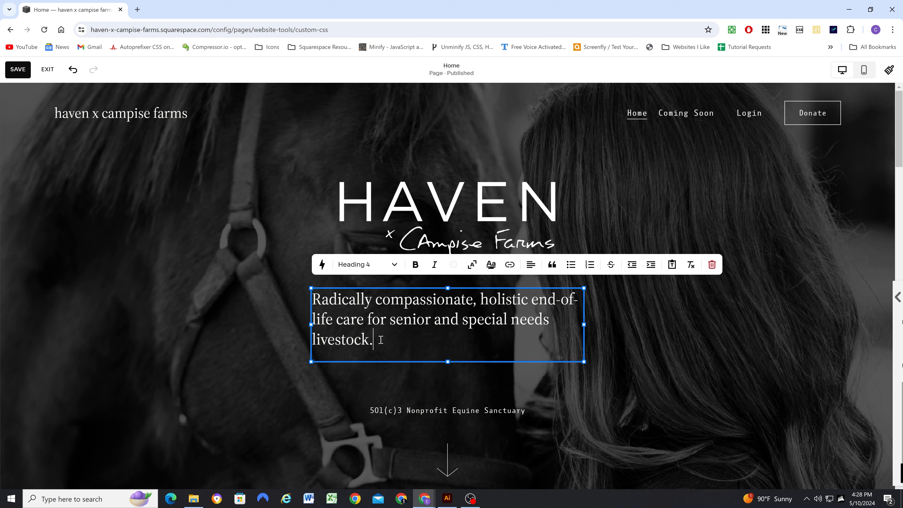
click(256, 317)
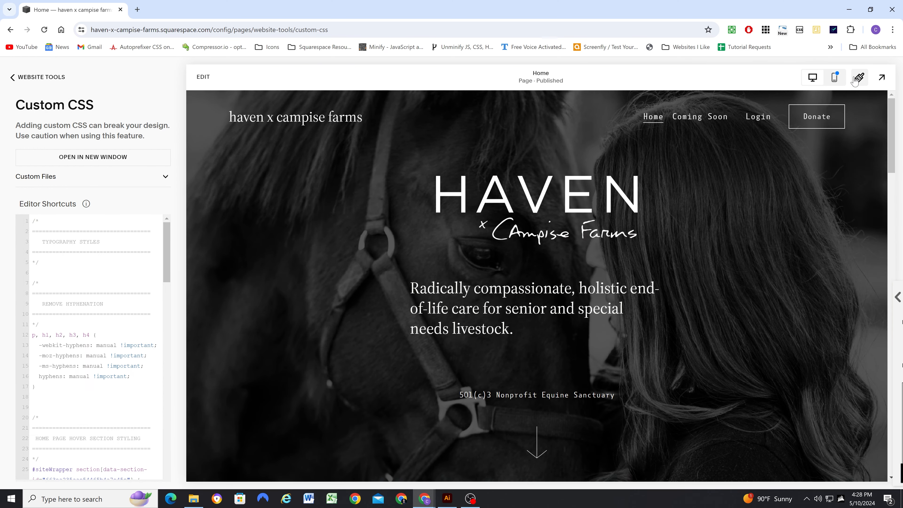
Set the site-wide Heading 4 font size to 1.6rem and save the styles
click(858, 78)
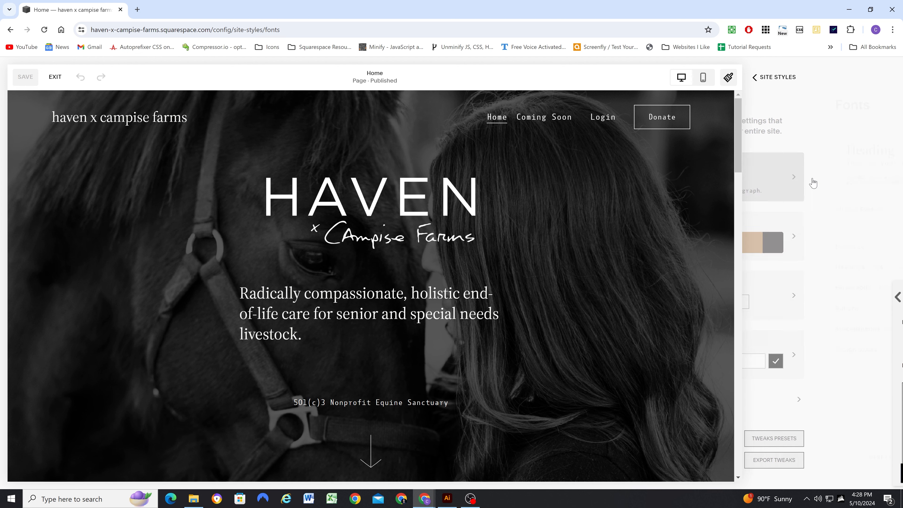
click(804, 266)
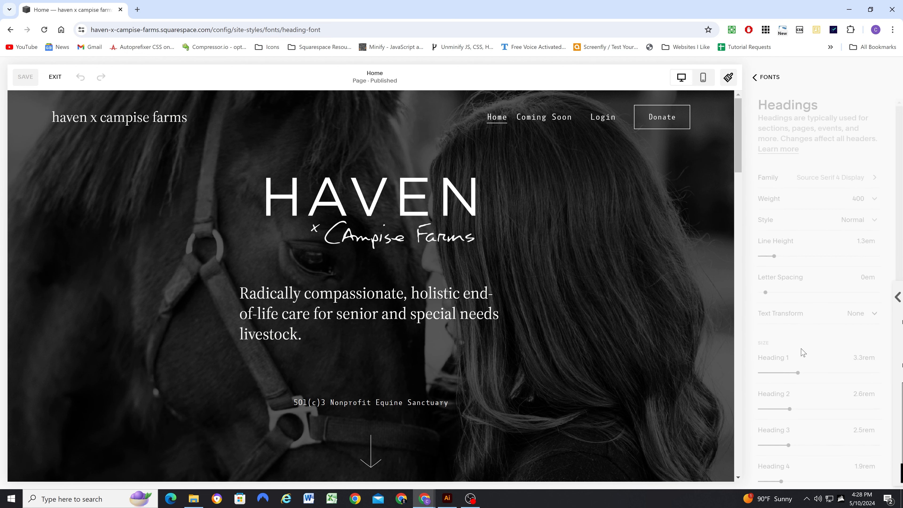
scroll(782, 438, down, 1)
drag(779, 434, 778, 435)
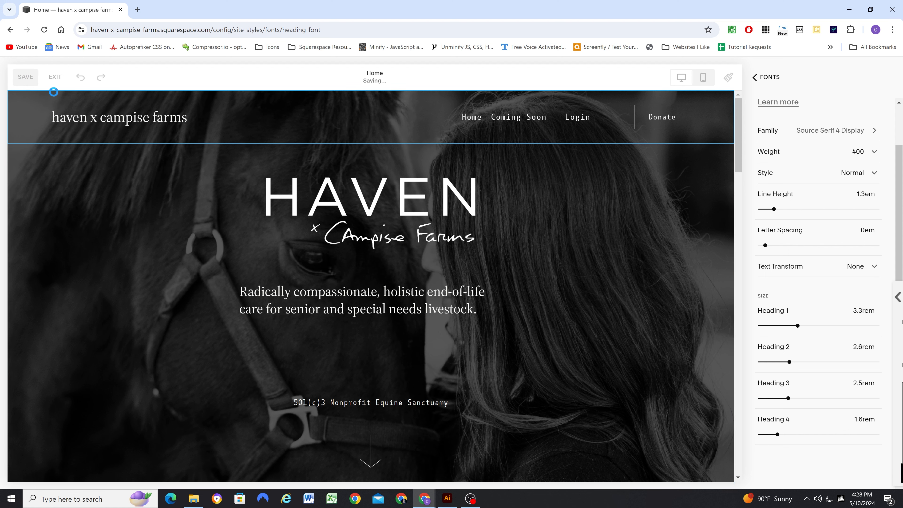
click(55, 77)
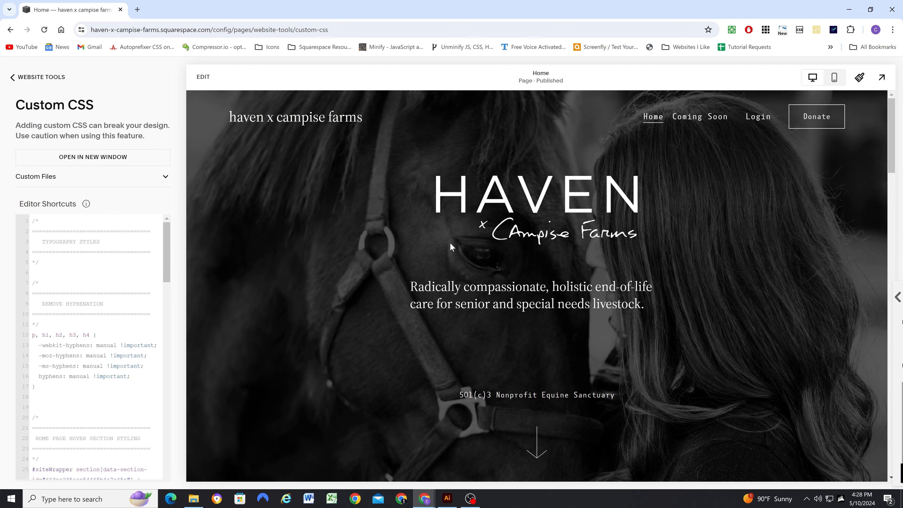
Shorten the hero tagline text block, place it slightly lower beneath the logo, and save the page
click(202, 77)
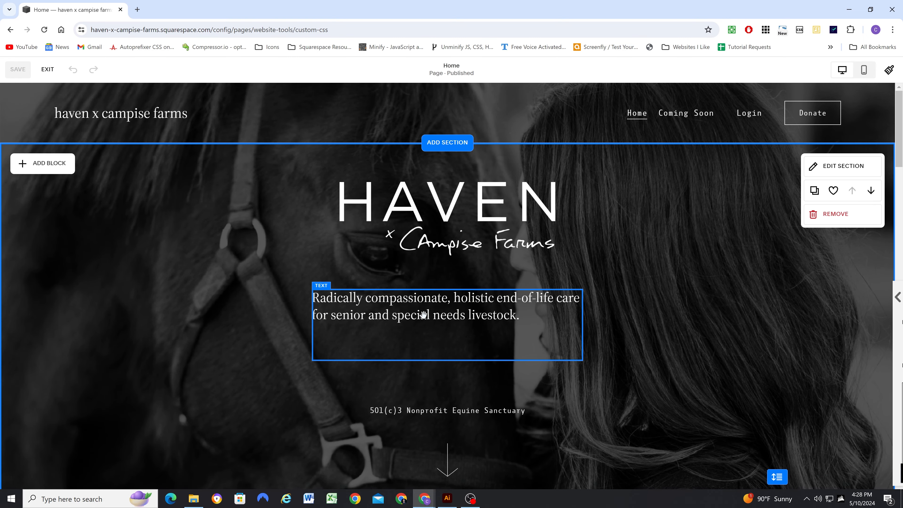
click(424, 314)
drag(447, 359, 441, 340)
click(269, 340)
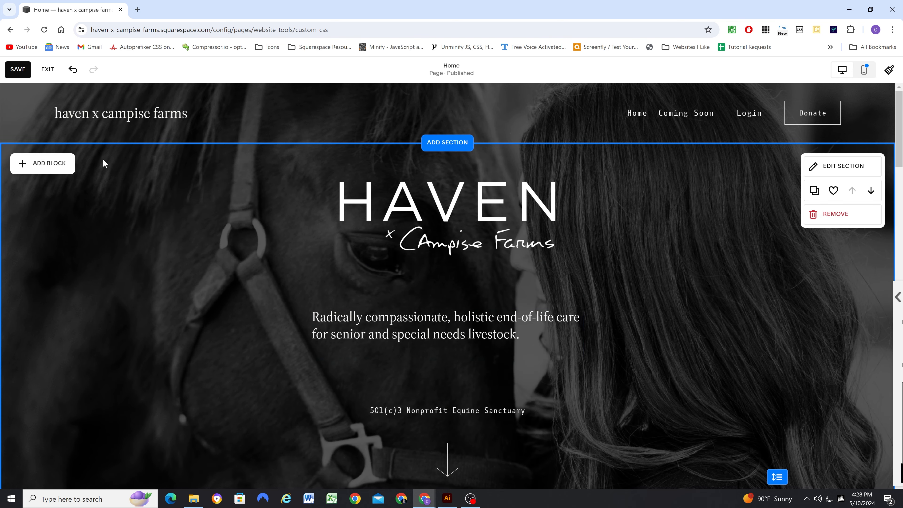
click(52, 76)
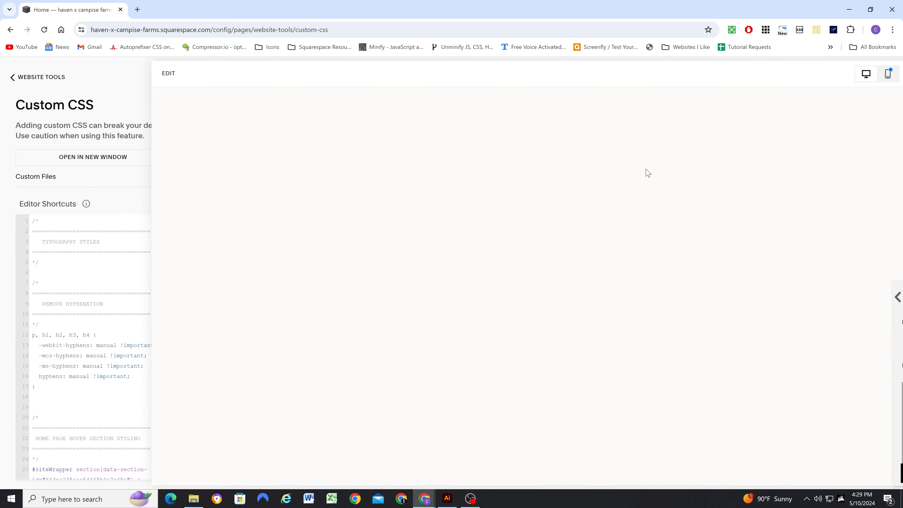
In the home page's mobile layout, move the hero section's content blocks lower over the horse photo
click(834, 77)
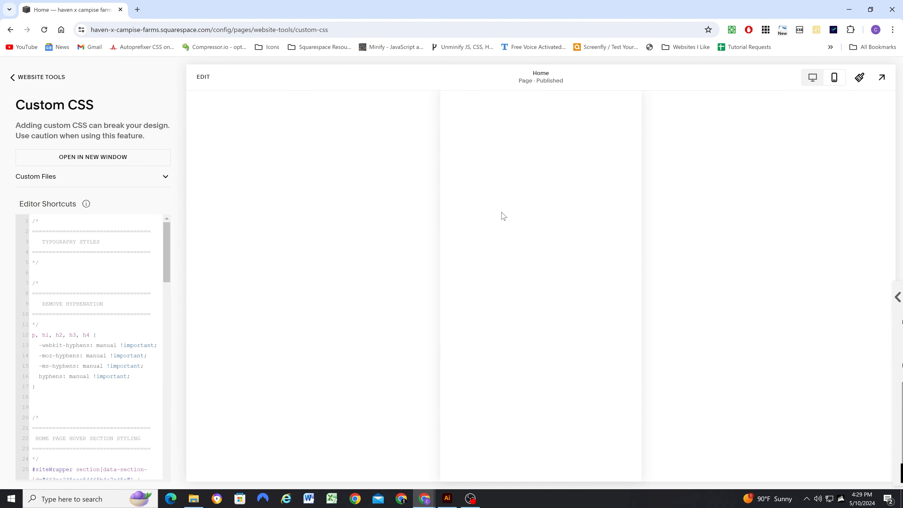
click(202, 77)
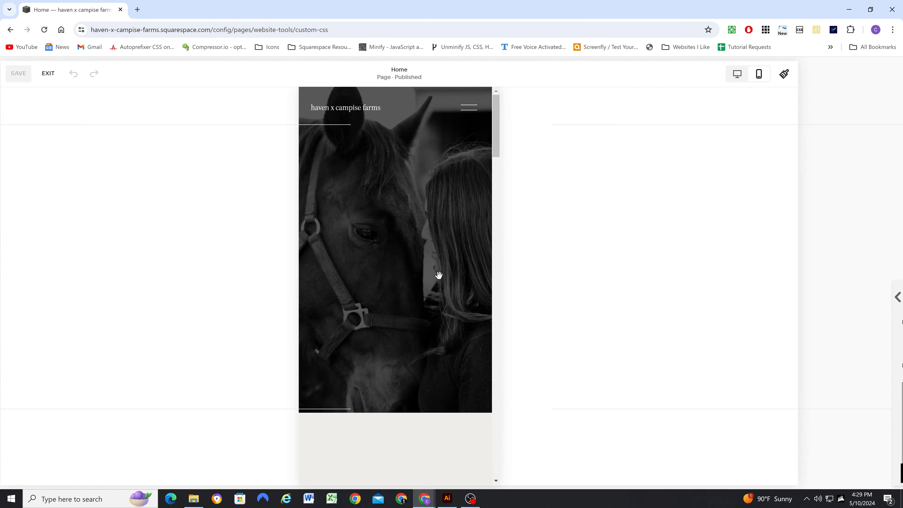
drag(448, 315, 449, 387)
drag(443, 289, 444, 355)
drag(461, 261, 438, 447)
scroll(466, 270, down, 6)
Arrange the "You are home." text over the brown shape and narrow its block so the paragraph has a margin
click(632, 168)
drag(427, 287, 366, 256)
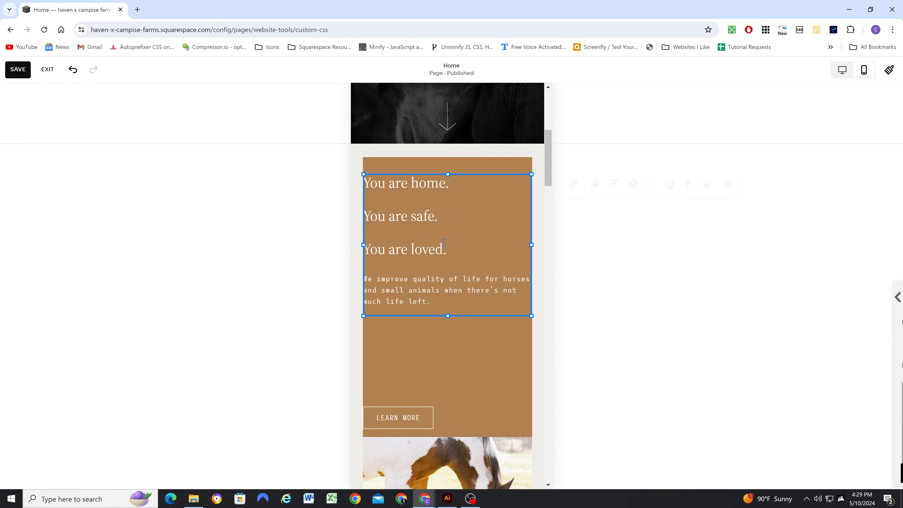
drag(531, 245, 510, 245)
Extend the brown shape to the screen's left edge, move LEARN MORE up under the paragraph, and shorten the shape
click(420, 162)
drag(364, 302, 352, 302)
drag(403, 420, 403, 338)
click(441, 394)
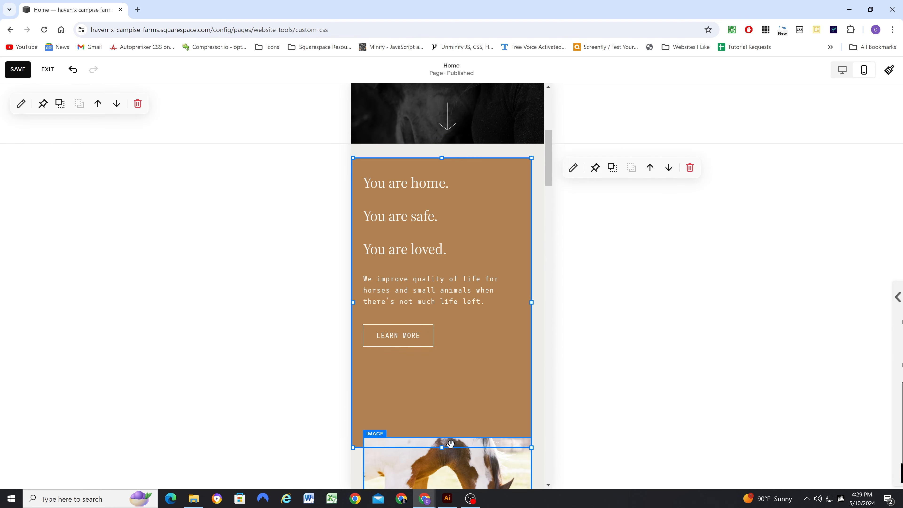
drag(441, 447, 442, 366)
Move the horse photo up towards the brown shape and enlarge it to span the full mobile width
scroll(451, 375, down, 4)
drag(451, 323, 445, 253)
drag(510, 277, 533, 279)
drag(441, 323, 428, 469)
scroll(446, 320, up, 4)
scroll(447, 320, down, 2)
drag(531, 325, 543, 341)
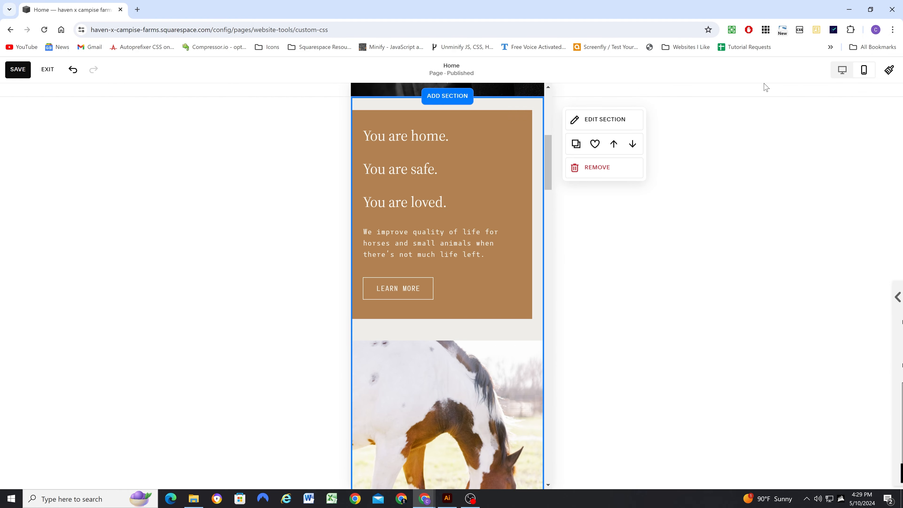
Switch to the desktop layout, adjust the "You are home." section's format setting, and reposition its LEARN MORE button
click(842, 70)
click(842, 105)
drag(789, 237, 769, 237)
click(486, 238)
scroll(420, 355, down, 1)
drag(213, 349, 216, 392)
click(421, 354)
click(210, 407)
scroll(470, 287, up, 2)
scroll(470, 286, down, 4)
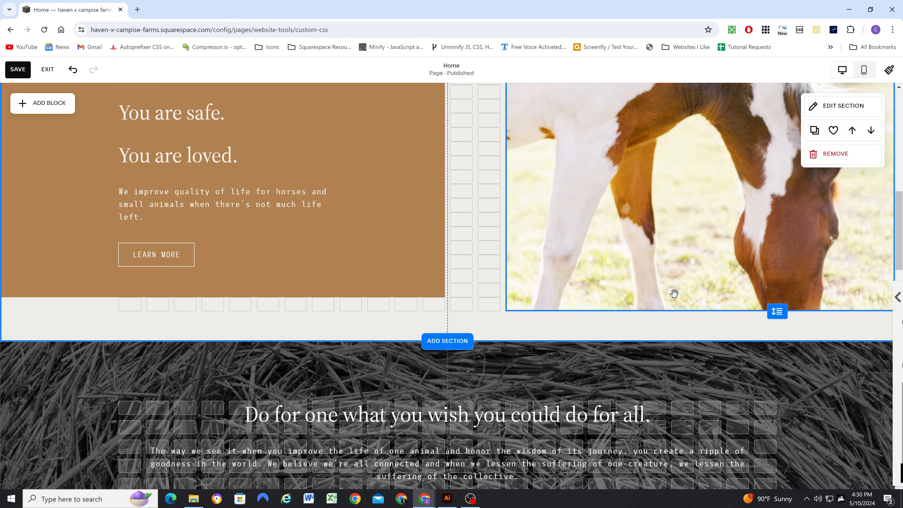
Extend the horse photo's lower edge slightly further down in the desktop layout
click(674, 293)
drag(700, 311, 700, 324)
scroll(492, 295, up, 4)
In the mobile layout, place the horse photo directly beneath the brown shape and match its width to the shape
click(863, 70)
drag(450, 296, 449, 284)
drag(542, 358, 532, 359)
drag(441, 433, 442, 481)
scroll(443, 445, up, 2)
click(472, 359)
drag(402, 348, 442, 383)
click(444, 413)
drag(531, 472, 543, 472)
drag(443, 411, 443, 423)
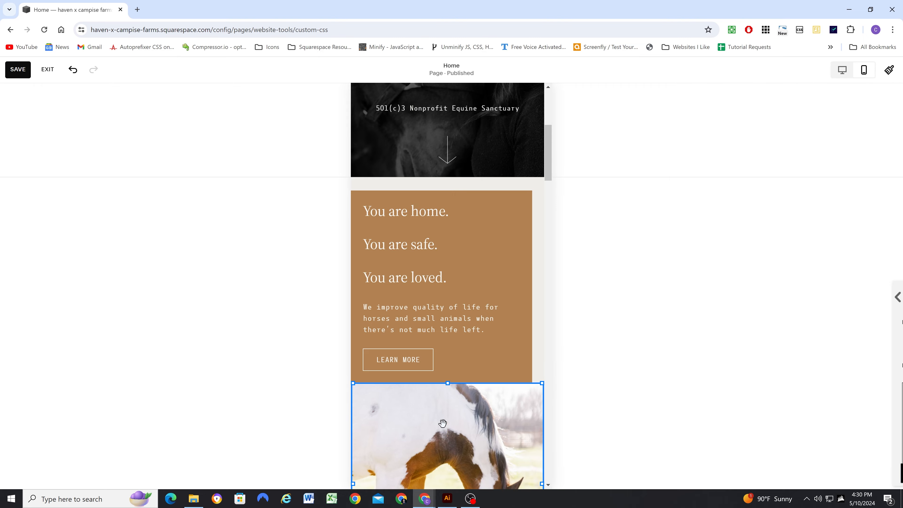
scroll(442, 423, down, 4)
scroll(455, 320, up, 3)
scroll(466, 257, down, 4)
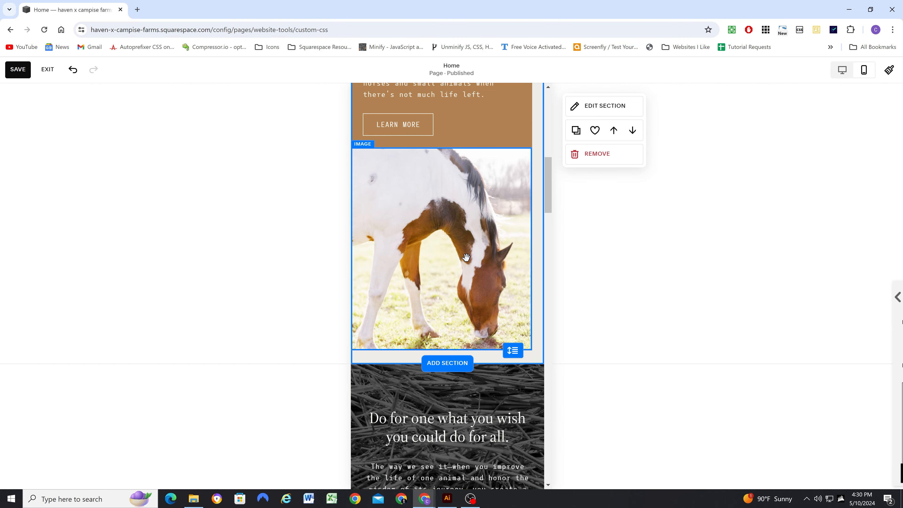
Adjust the blocks in the mobile story section and place its LEARN MORE button below the "Together, we heal" line
scroll(466, 257, down, 5)
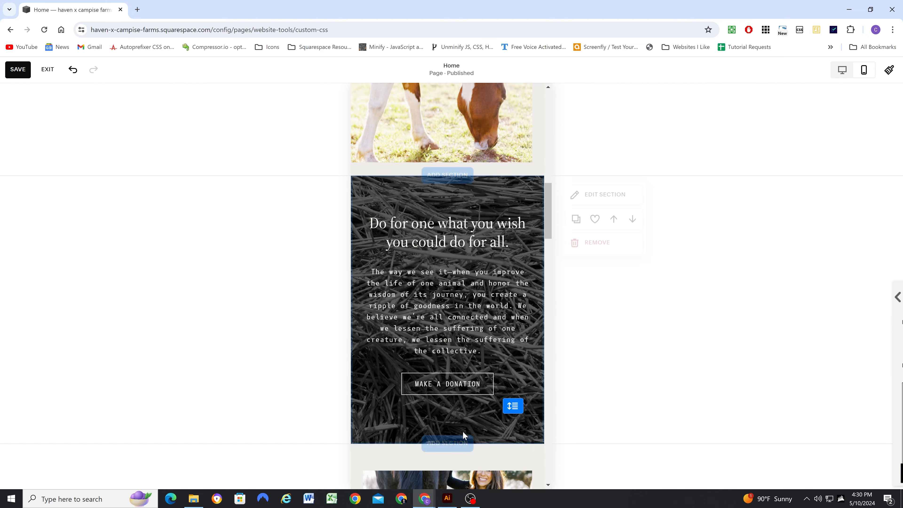
scroll(464, 436, down, 10)
drag(451, 218, 451, 241)
click(448, 142)
drag(448, 162, 448, 339)
scroll(447, 339, down, 4)
scroll(445, 337, down, 7)
drag(402, 145, 402, 268)
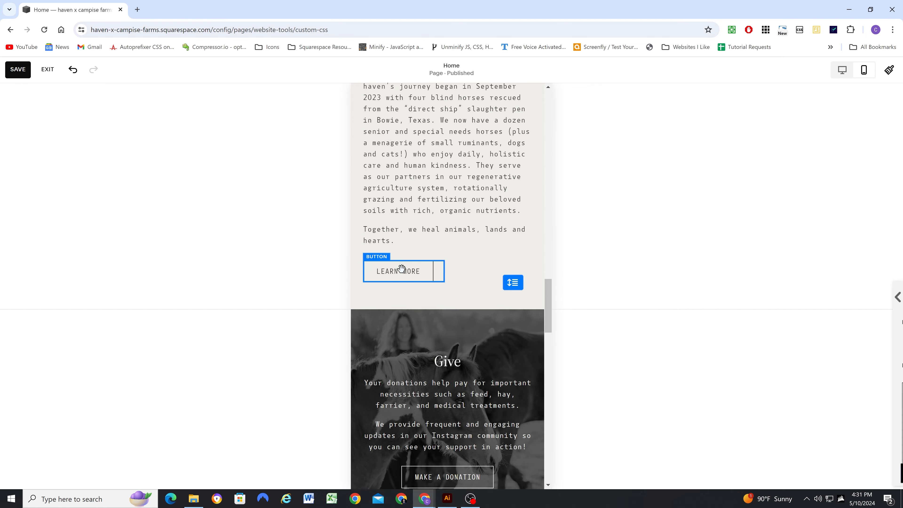
Open the site footer for editing in the mobile layout, rearrange its upper blocks, and narrow the navigation links block
scroll(452, 281, down, 15)
click(443, 315)
drag(443, 315, 451, 294)
drag(448, 324, 447, 265)
scroll(455, 273, down, 4)
scroll(455, 274, up, 1)
drag(420, 155, 421, 261)
drag(531, 262, 397, 251)
Move the Get Love Notes newsletter form above the navigation links in the mobile footer
scroll(451, 353, down, 5)
scroll(450, 353, up, 4)
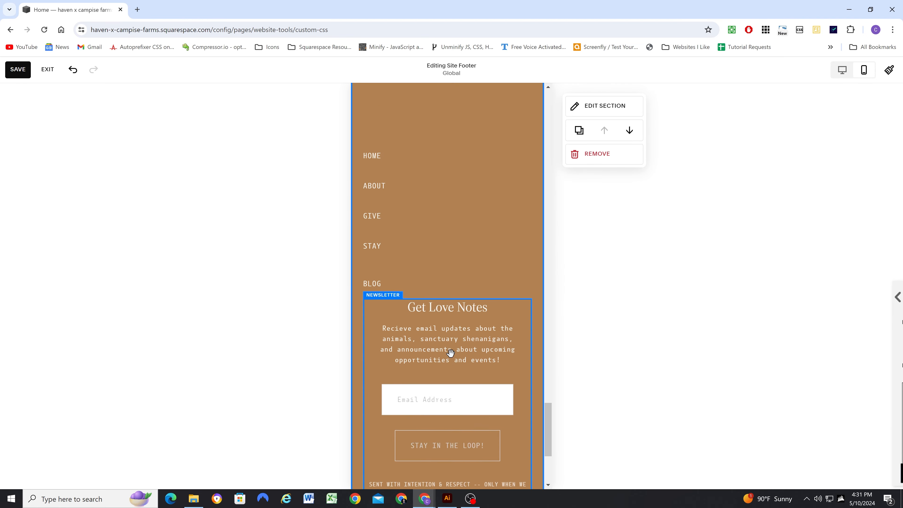
scroll(451, 353, up, 1)
drag(437, 391, 434, 176)
Place the MAKE A DONATION, INSTAGRAM GOODNESS and GET IN TOUCH buttons beside the navigation links and widen each one
scroll(457, 240, down, 3)
drag(376, 278, 500, 228)
key(Down)
drag(450, 234, 428, 233)
drag(412, 458, 499, 260)
drag(451, 267, 428, 266)
scroll(440, 349, down, 3)
drag(411, 402, 498, 254)
drag(450, 254, 426, 249)
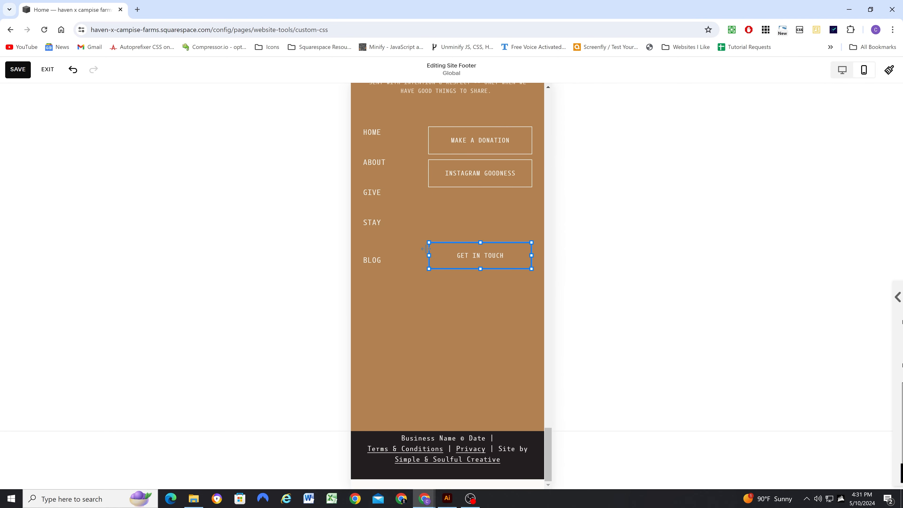
Space the three footer buttons evenly alongside the links and shorten the mobile footer section to end beneath BLOG
scroll(459, 265, up, 2)
mouse_move(472, 271)
mouse_down()
mouse_move(472, 301)
mouse_move(472, 279)
mouse_up()
drag(460, 344, 460, 328)
scroll(462, 331, down, 3)
drag(512, 417, 512, 276)
mouse_move(391, 316)
mouse_down()
mouse_move(407, 316)
mouse_move(391, 317)
mouse_up()
click(480, 289)
mouse_move(429, 289)
mouse_down()
mouse_move(407, 289)
mouse_move(428, 289)
mouse_up()
click(449, 264)
scroll(502, 238, up, 4)
scroll(502, 238, down, 4)
click(500, 451)
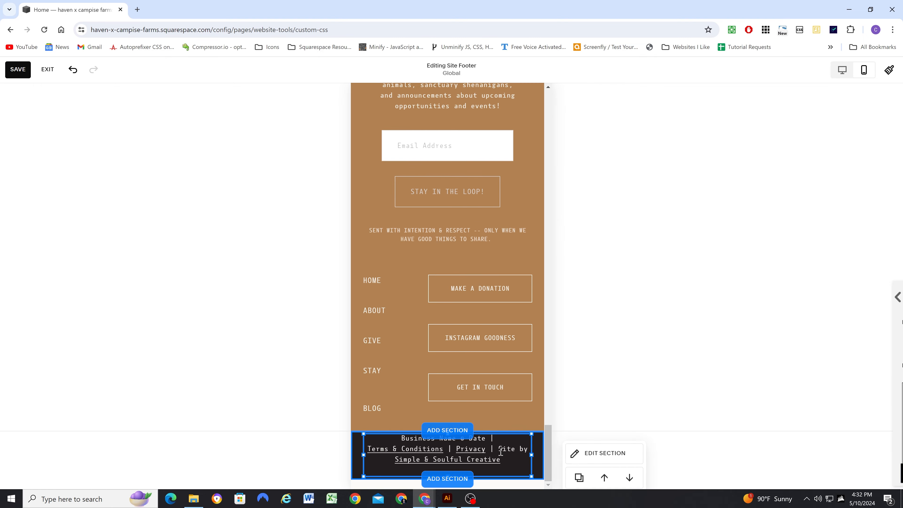
Return to the desktop layout, save the footer, and bring it up in the page preview
click(842, 69)
scroll(482, 359, down, 2)
click(563, 467)
click(213, 402)
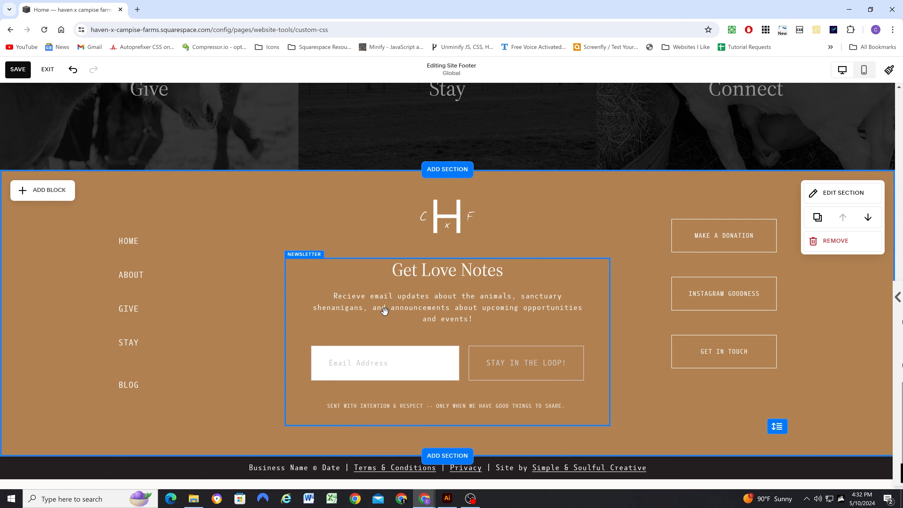
click(47, 70)
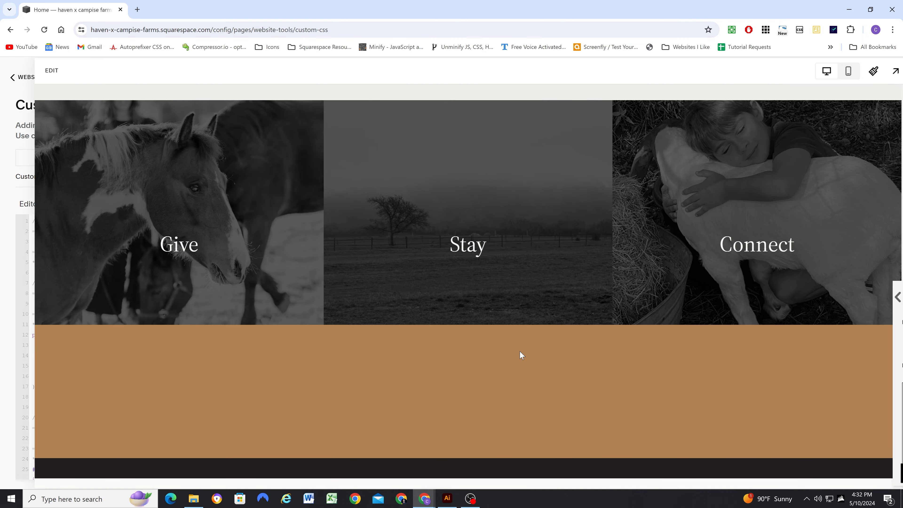
scroll(562, 352, down, 10)
scroll(561, 340, down, 6)
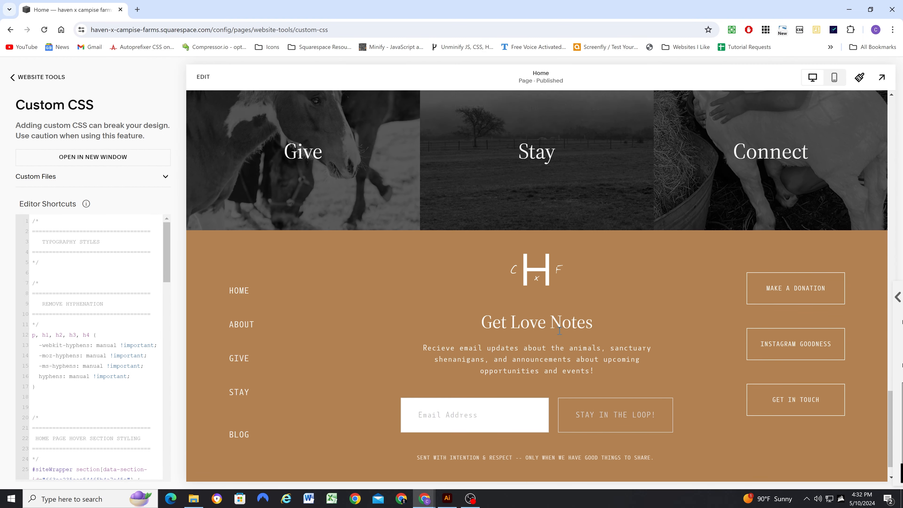
Open the site's color styles and bring up the DARK 1 theme used by the footer for editing
click(860, 79)
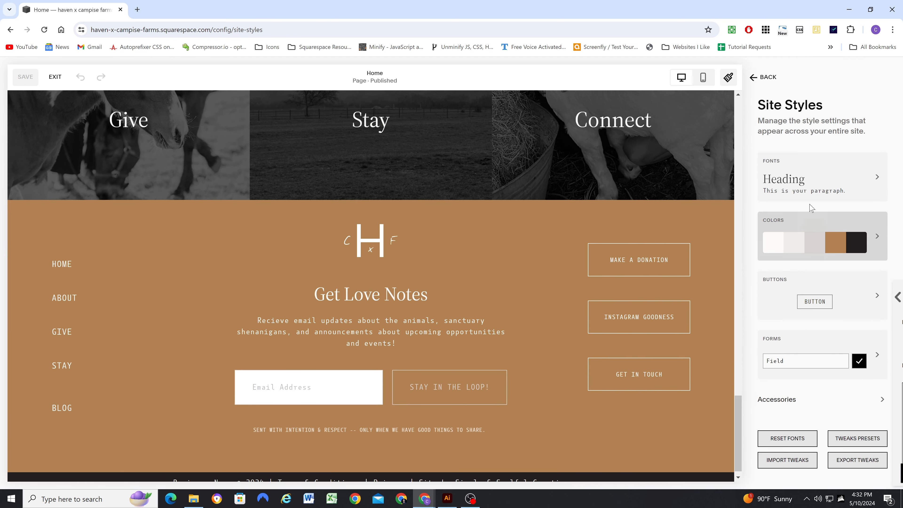
scroll(811, 327, down, 1)
click(811, 322)
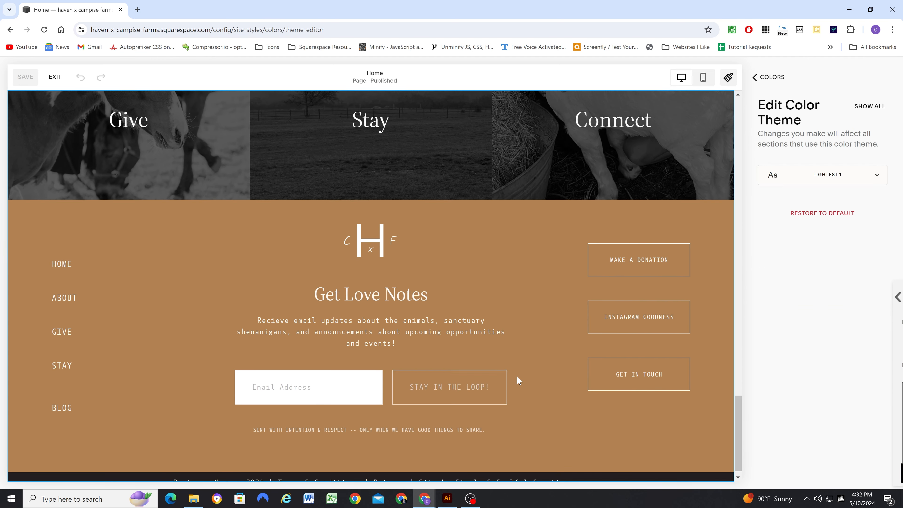
click(476, 387)
click(824, 175)
click(817, 279)
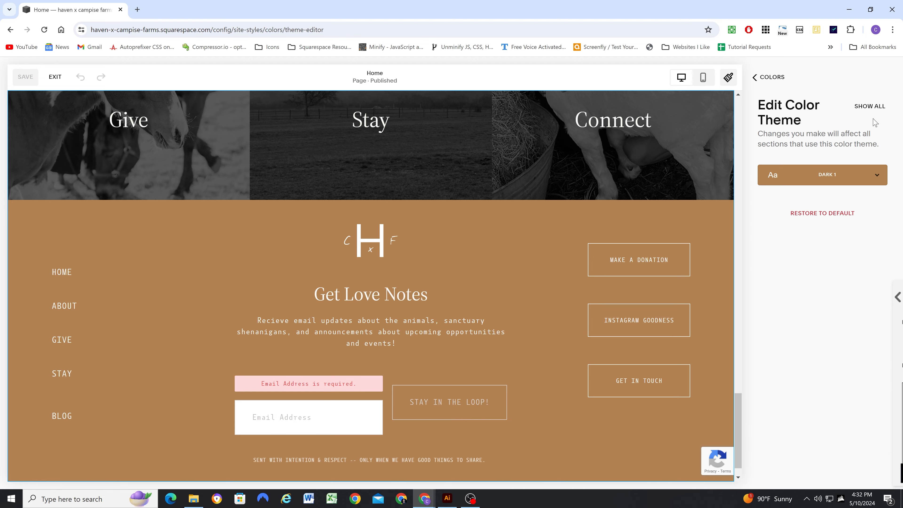
Give the newsletter block's button the near-black palette color at full opacity in the DARK 1 theme, and save
scroll(810, 315, down, 10)
scroll(817, 306, up, 5)
scroll(823, 301, up, 5)
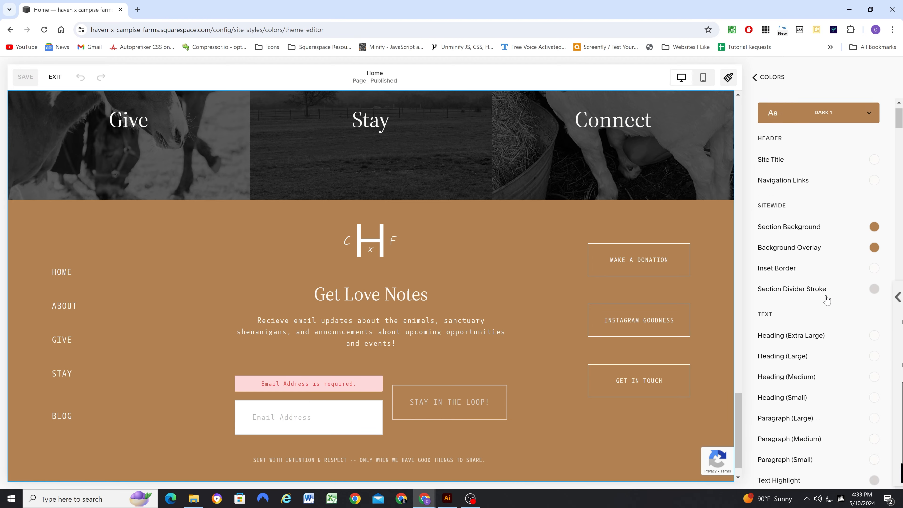
scroll(825, 301, down, 15)
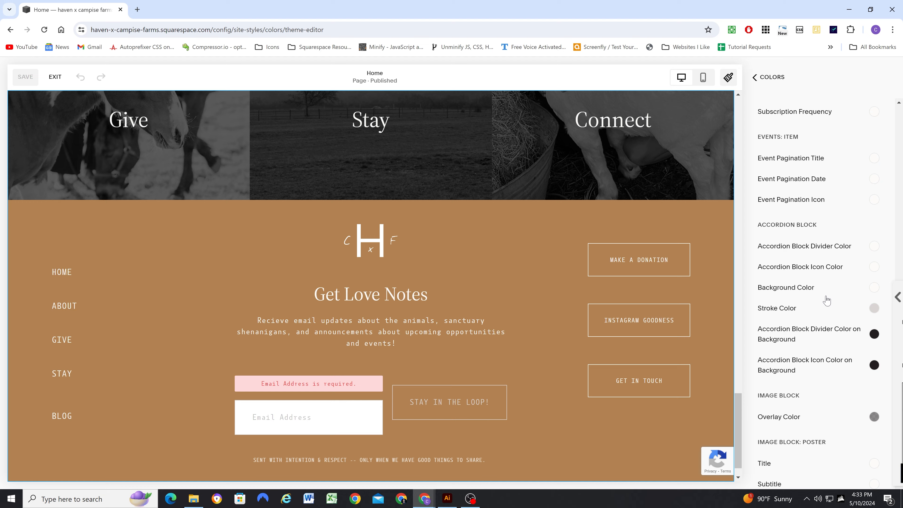
scroll(827, 300, down, 10)
scroll(754, 299, down, 1)
click(874, 261)
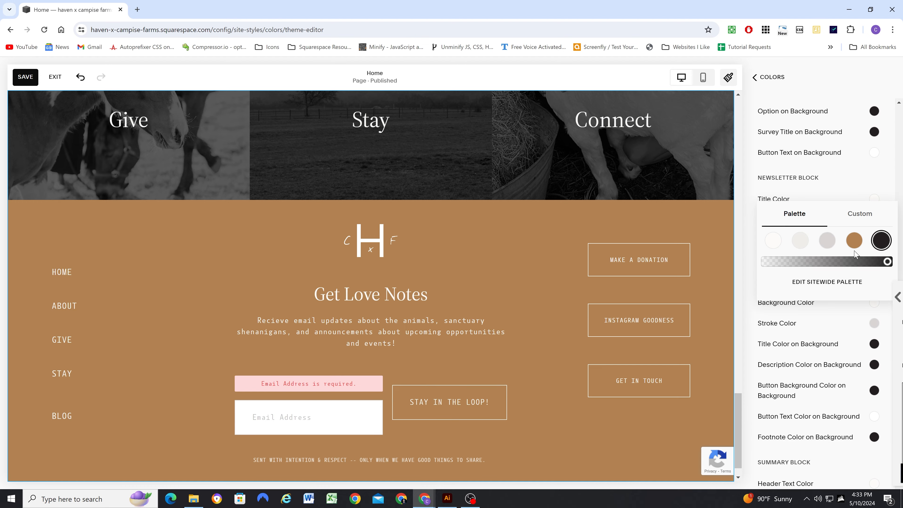
click(750, 271)
scroll(751, 272, down, 4)
scroll(751, 271, up, 11)
click(26, 77)
click(55, 77)
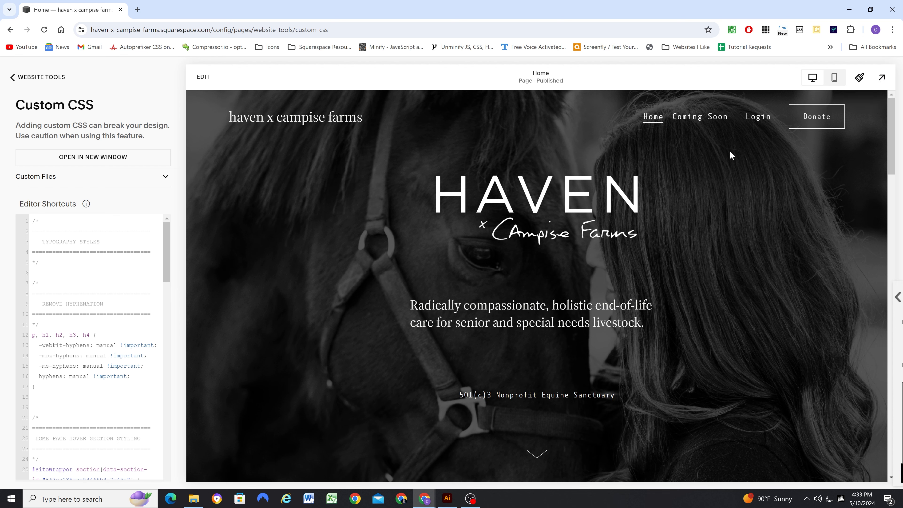
Set the site header to the layout with a centered logo above the navigation links and the button at the side
click(200, 76)
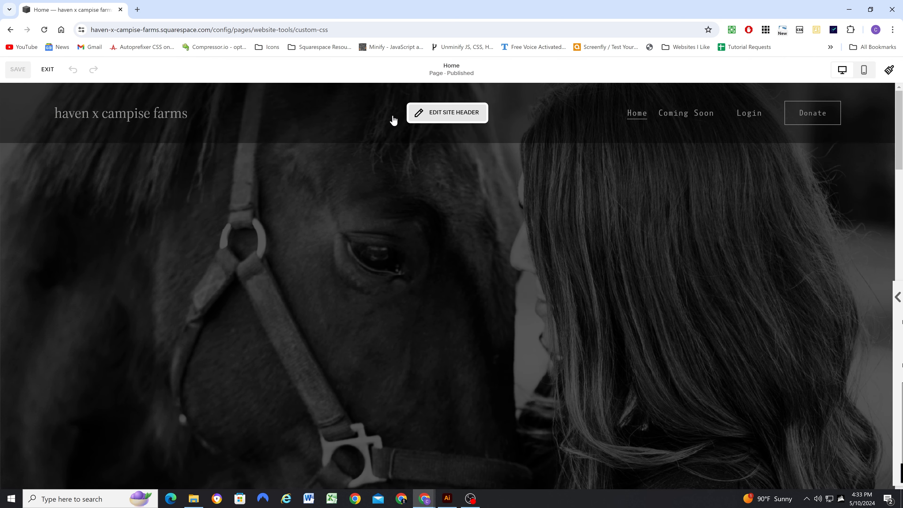
click(446, 113)
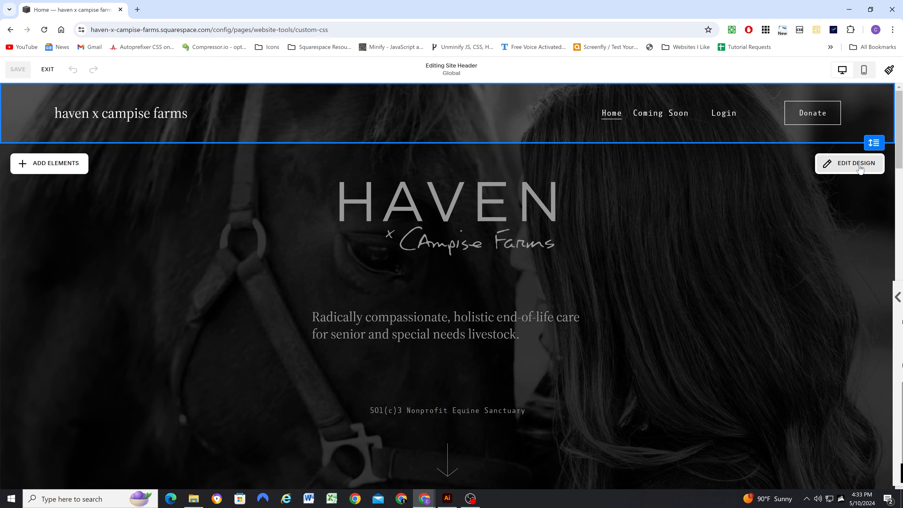
click(860, 169)
click(794, 227)
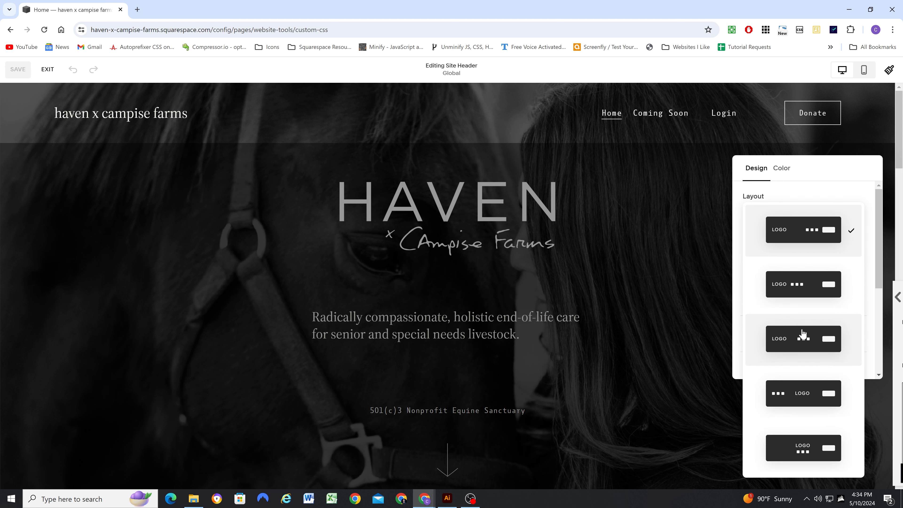
click(804, 444)
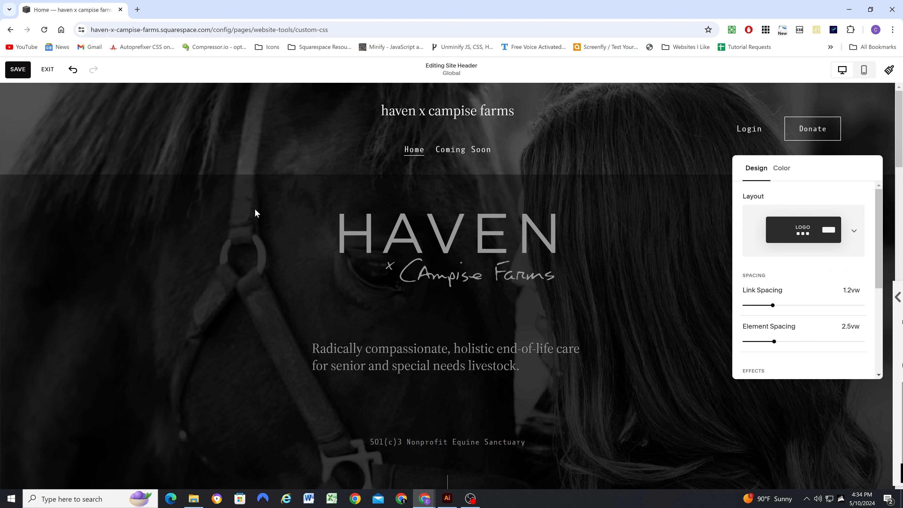
click(458, 123)
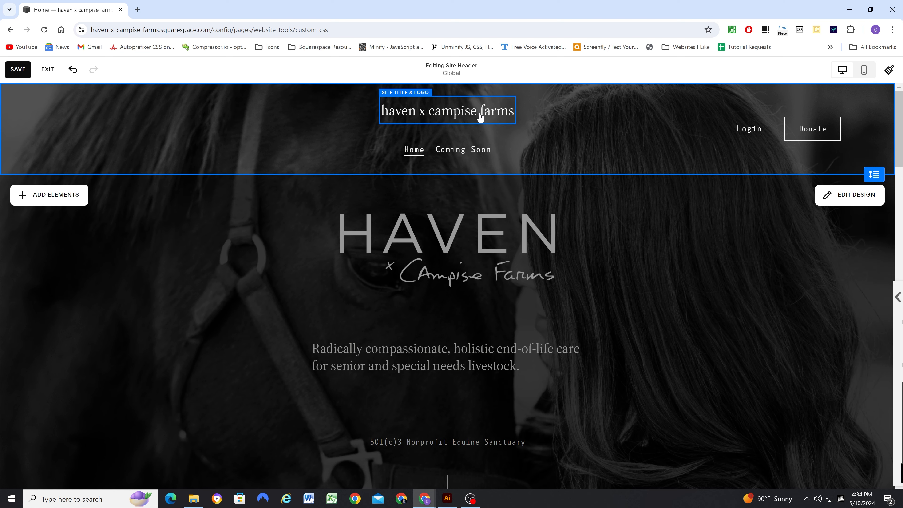
Replace the header's site title with the white HAVEN x Campise Farms logo from the asset library and save the header
click(480, 117)
click(524, 110)
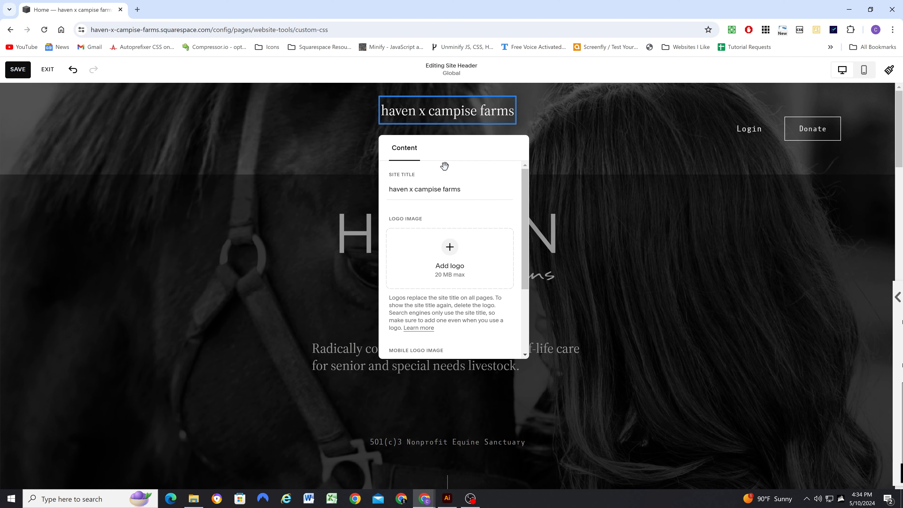
click(448, 292)
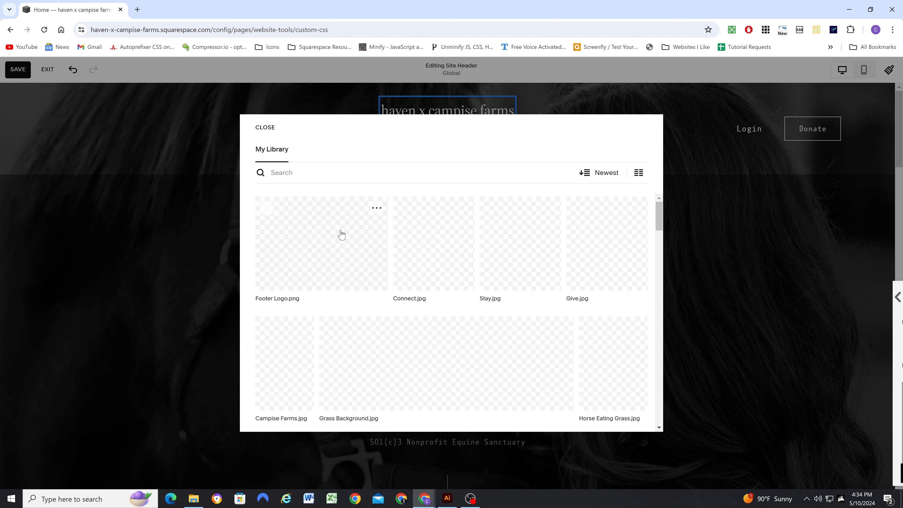
scroll(341, 249, down, 5)
click(361, 262)
click(633, 415)
drag(403, 309, 412, 308)
click(276, 239)
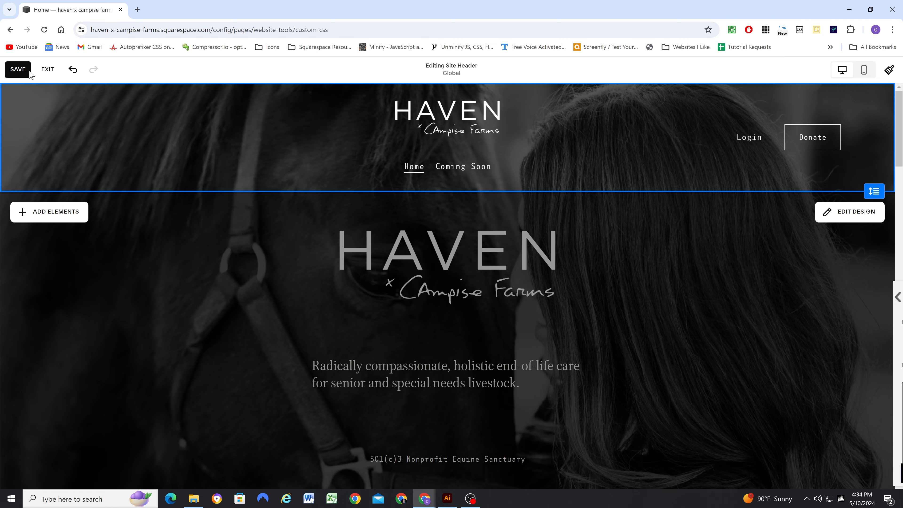
click(48, 70)
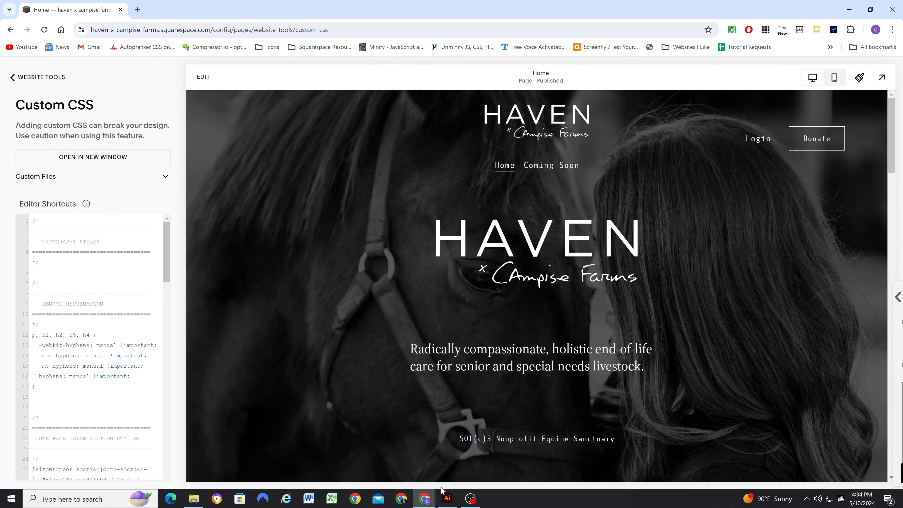
Switch to Illustrator and examine the mockup's hero header and the note about the logo, then return to the site
click(446, 497)
scroll(476, 384, up, 5)
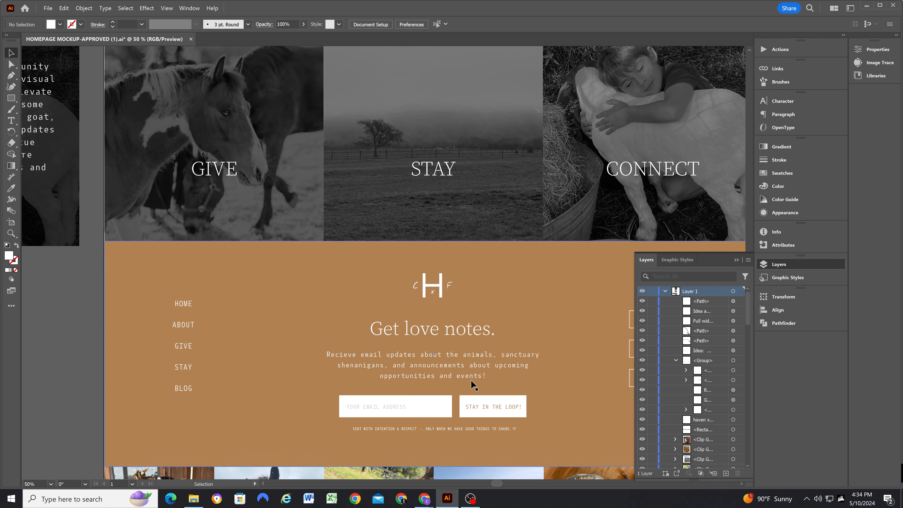
scroll(458, 365, down, 4)
scroll(456, 353, up, 6)
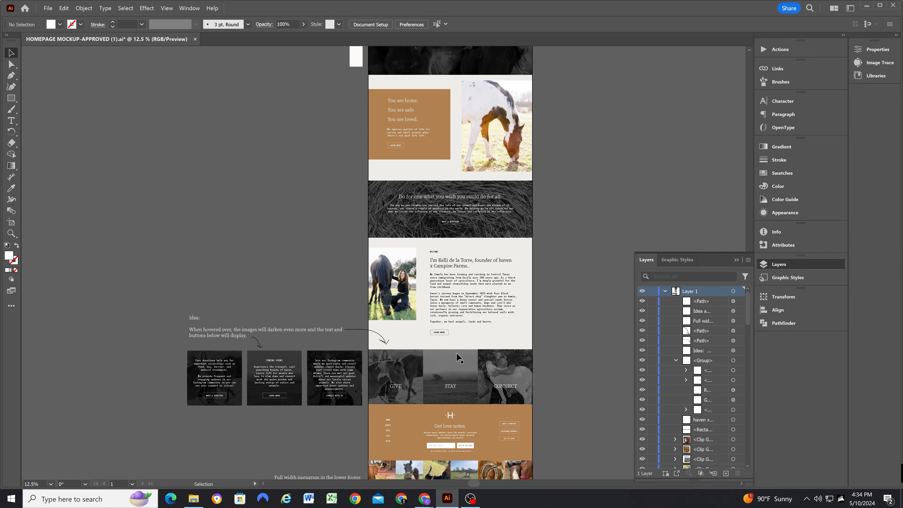
scroll(461, 347, up, 2)
scroll(473, 285, up, 3)
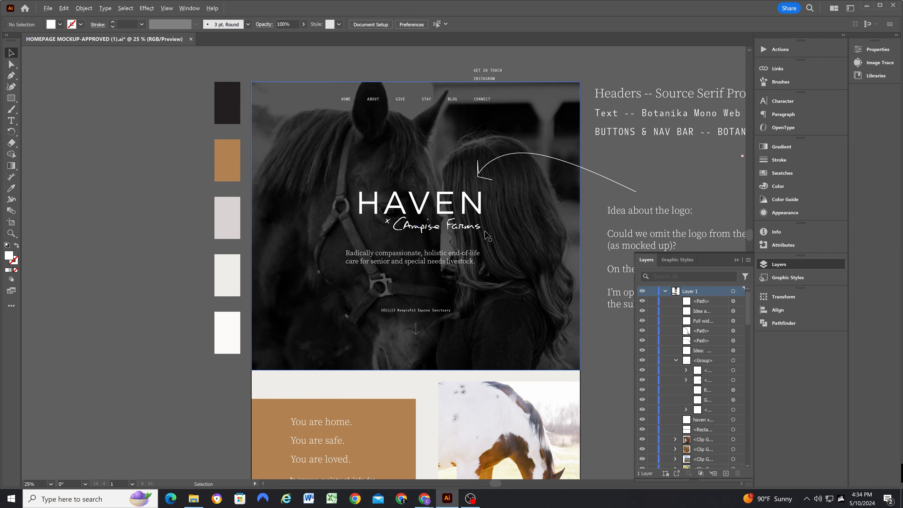
click(866, 6)
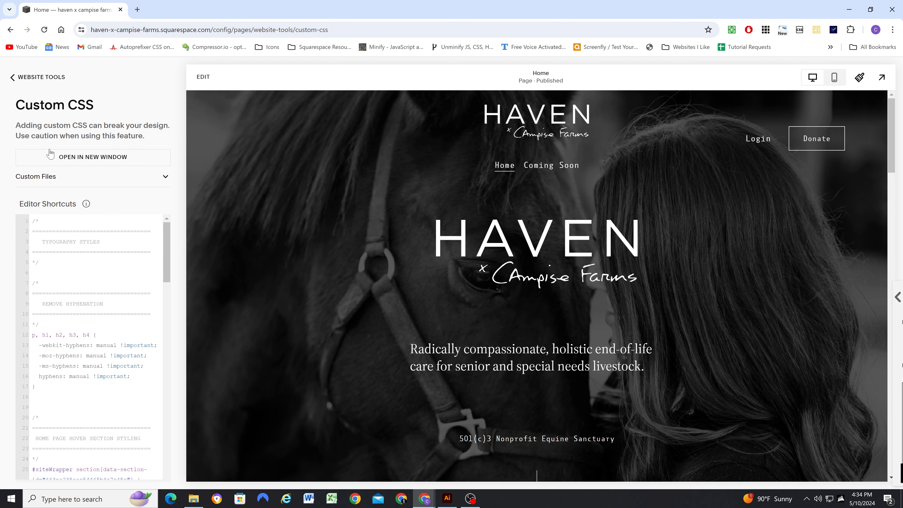
Show the site's page list and inspect the header logo's code to identify the class of its title container
click(36, 77)
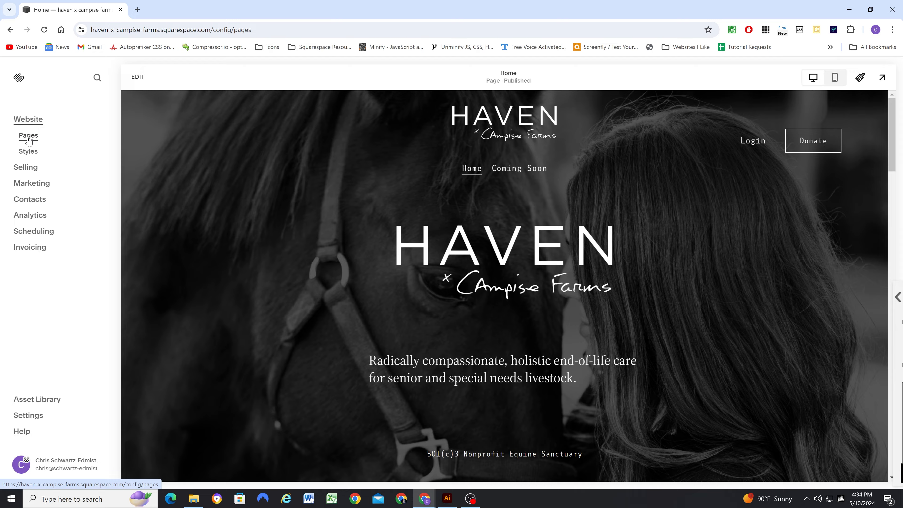
click(30, 136)
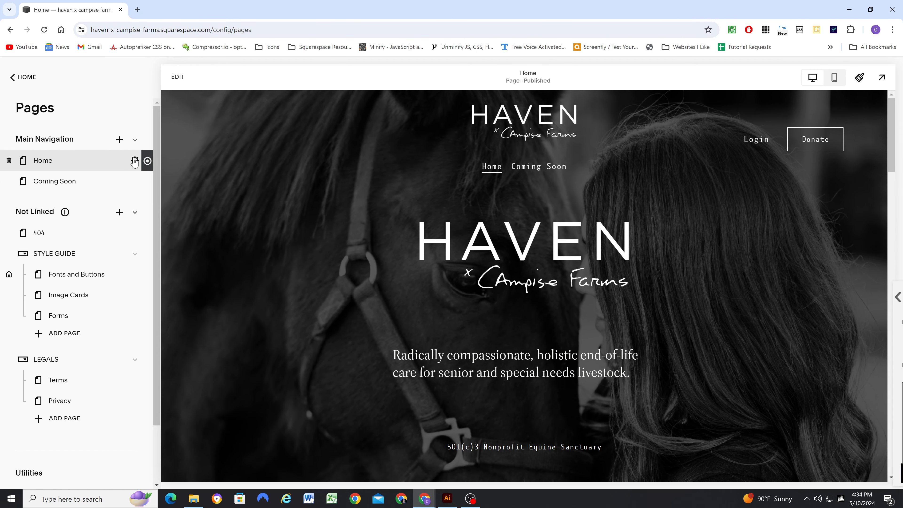
right_click(509, 116)
click(544, 337)
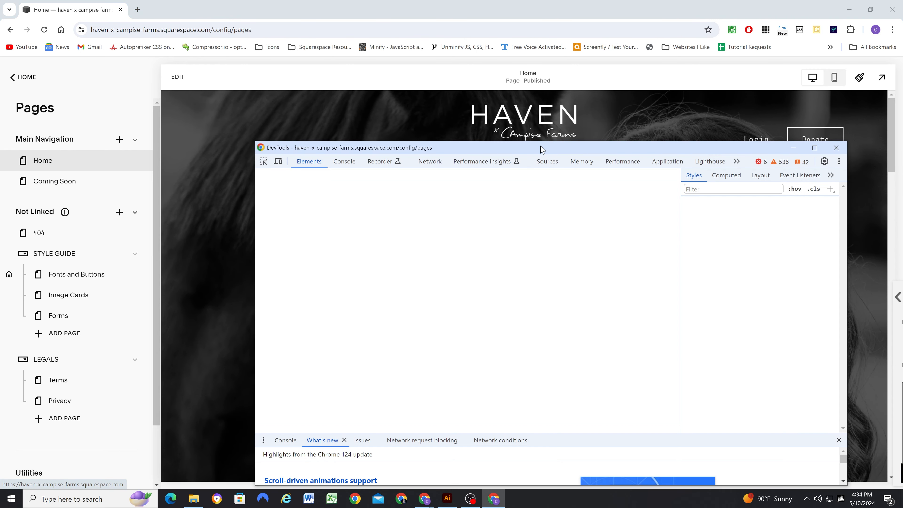
drag(540, 149, 500, 188)
scroll(444, 301, up, 1)
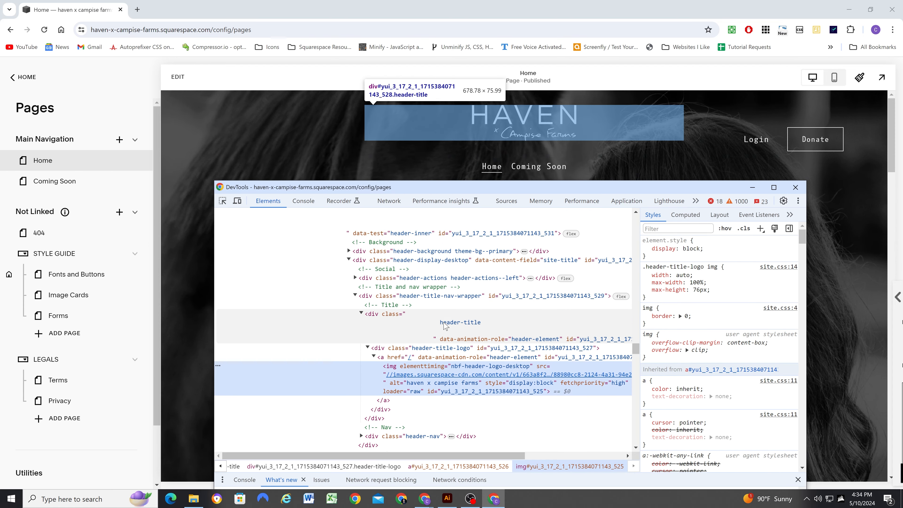
click(434, 321)
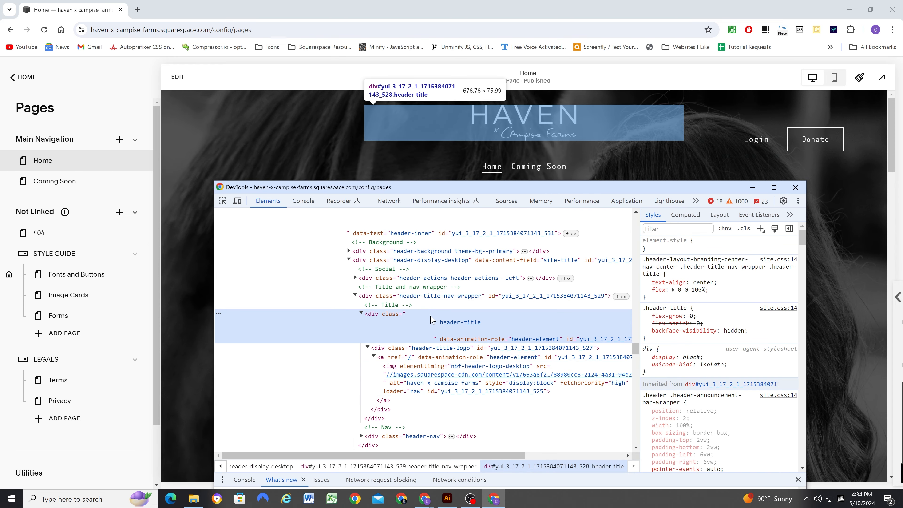
double_click(457, 322)
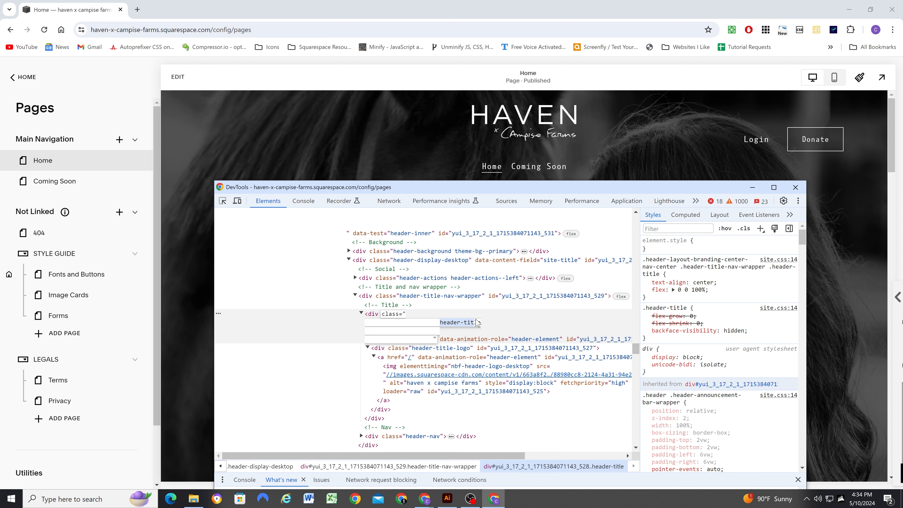
key(Escape)
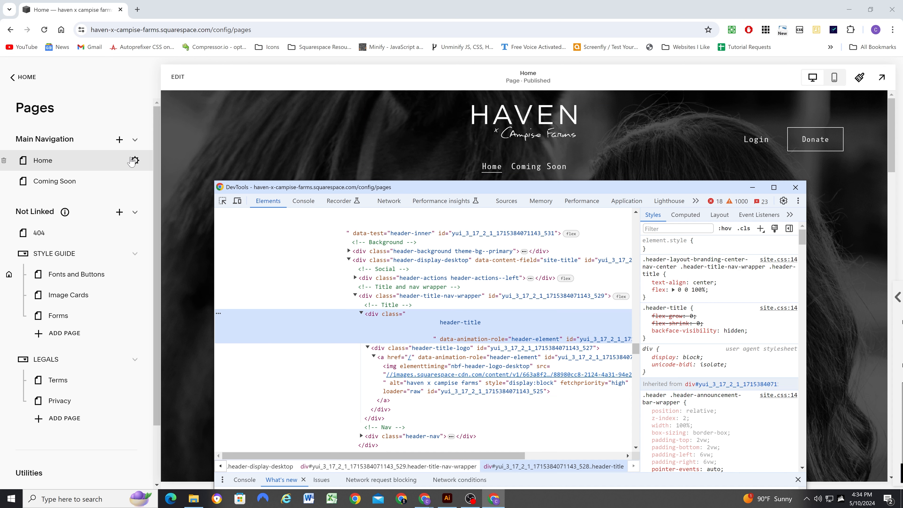
Inject a style block into the Home page's header code that sets .header-title to display: none, and save
click(134, 160)
click(274, 257)
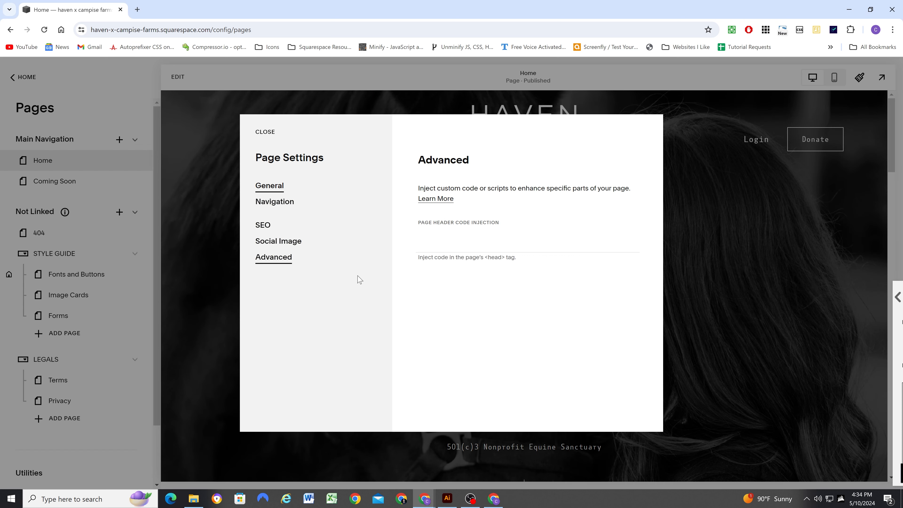
click(460, 259)
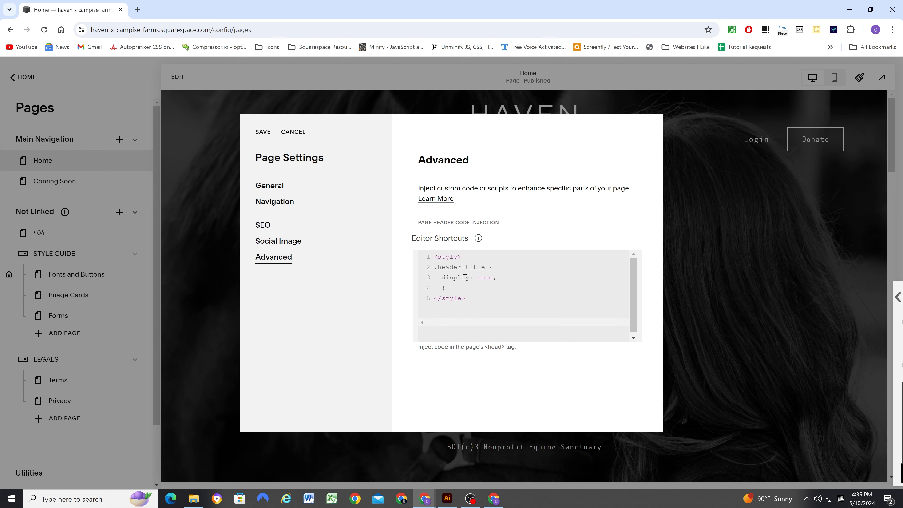
click(263, 132)
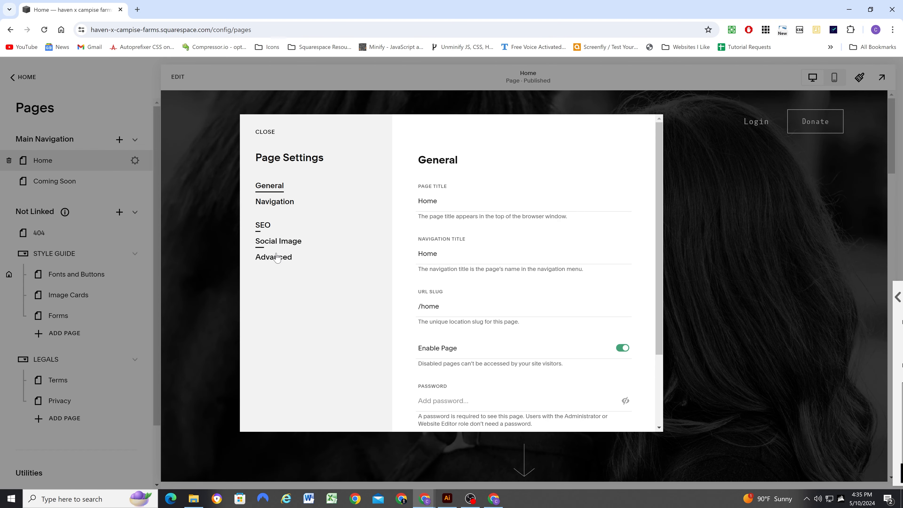
Add !important to the display: none rule in the Home page's header code injection and save
click(273, 257)
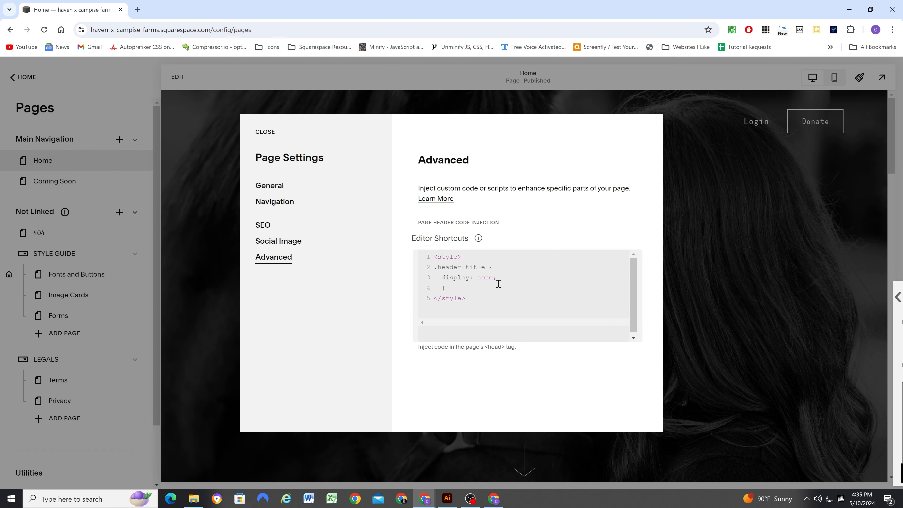
text(!important)
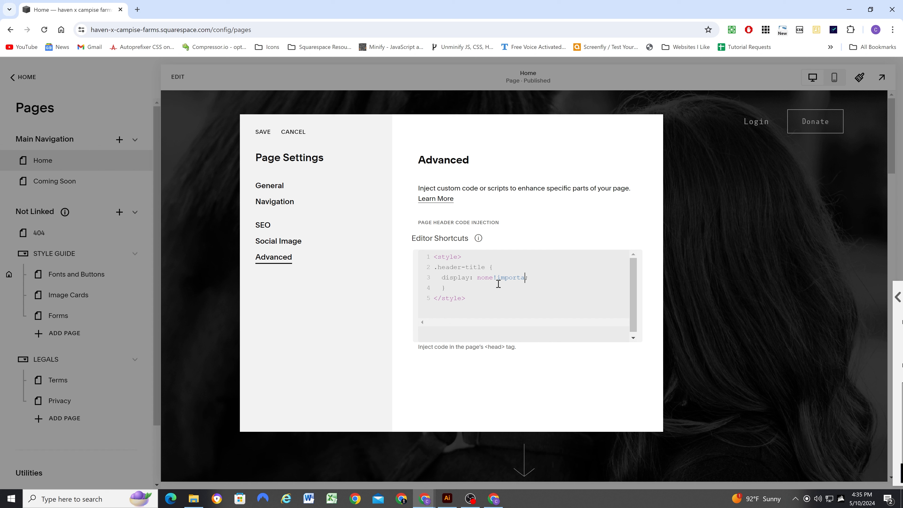
click(263, 131)
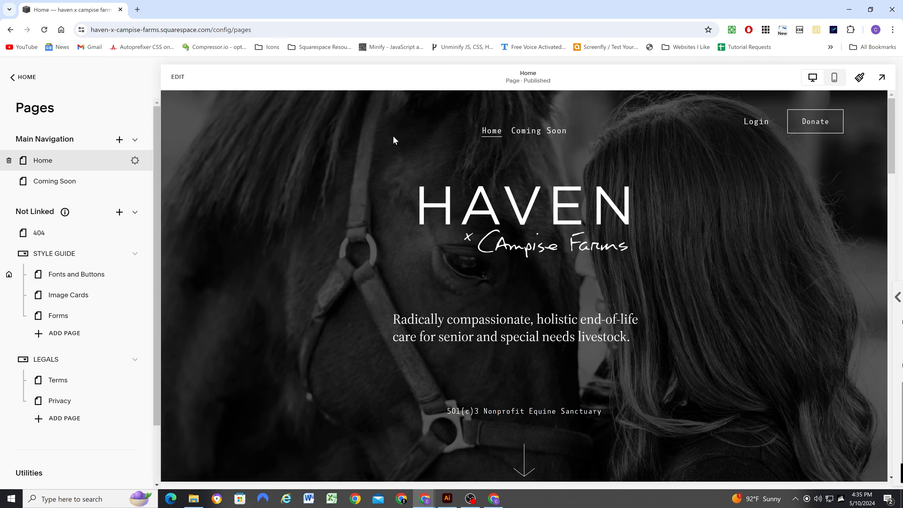
Inspect the Home page header's navigation code to identify its class, and test the navigation with its margin rule disabled
right_click(563, 114)
click(590, 389)
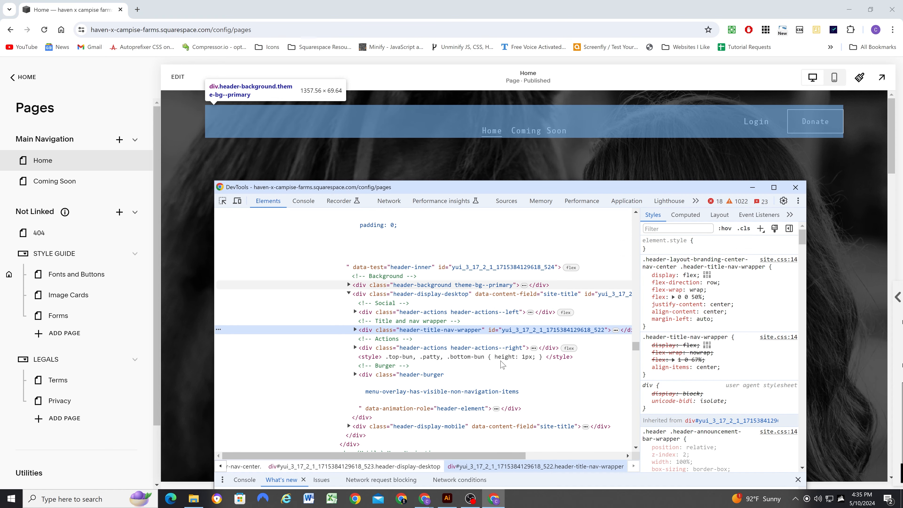
click(355, 330)
click(420, 356)
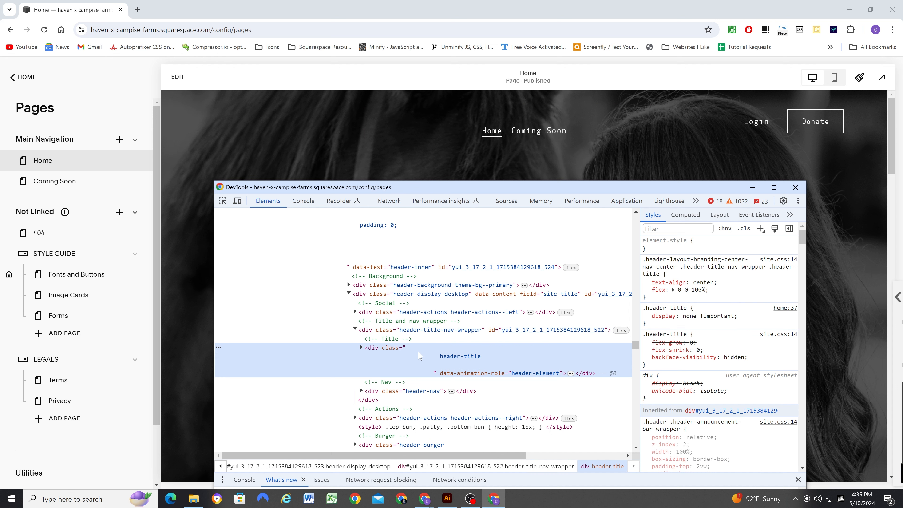
scroll(420, 355, down, 2)
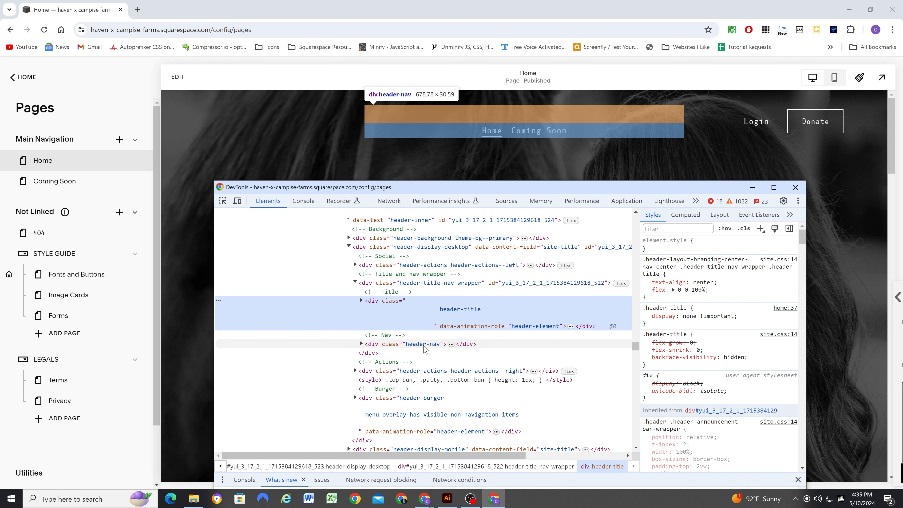
click(423, 346)
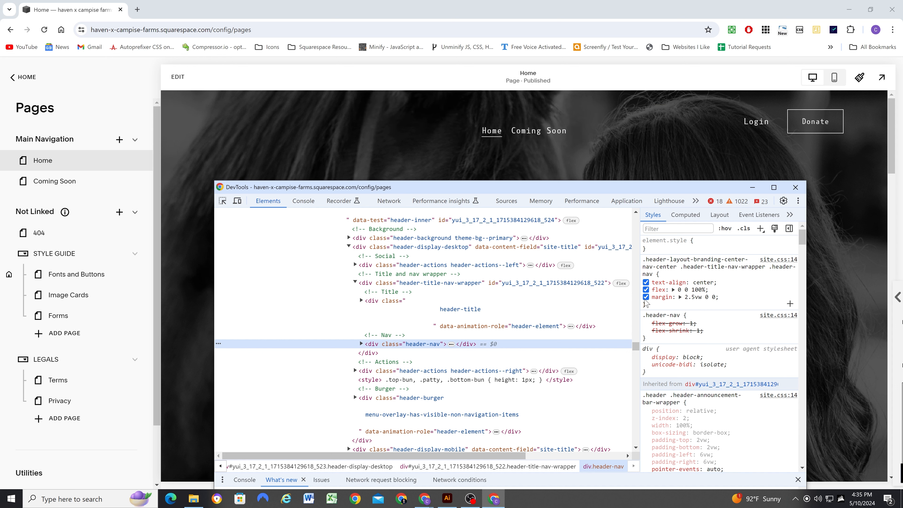
click(646, 297)
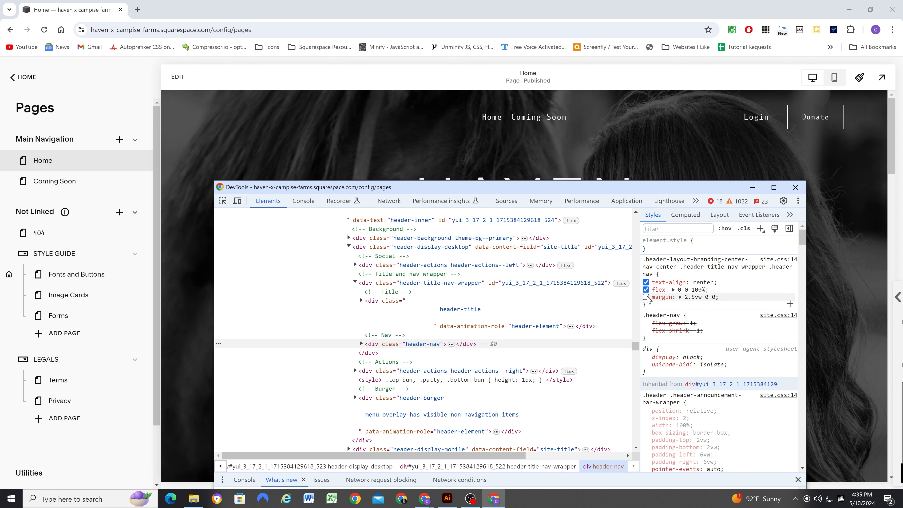
click(646, 297)
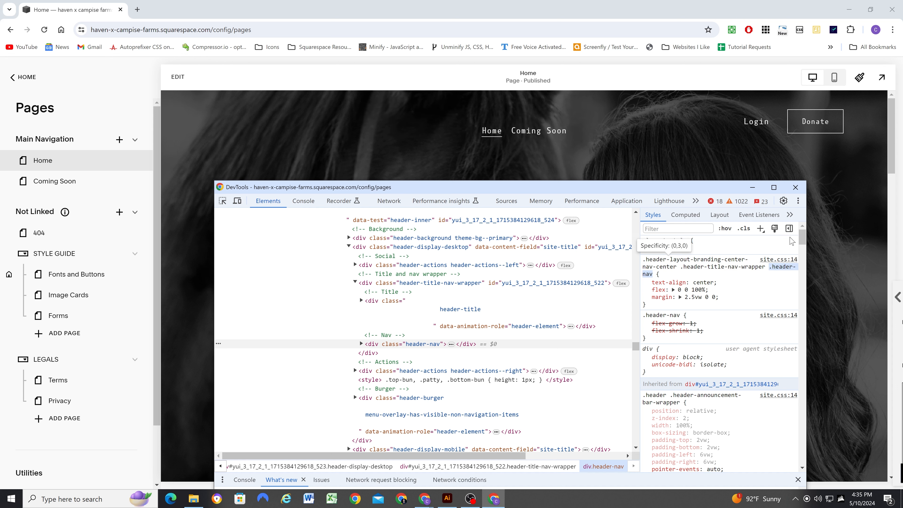
click(797, 188)
Add a .header-nav rule with margin-top: 0!important to the Home page's header code injection and save
click(135, 160)
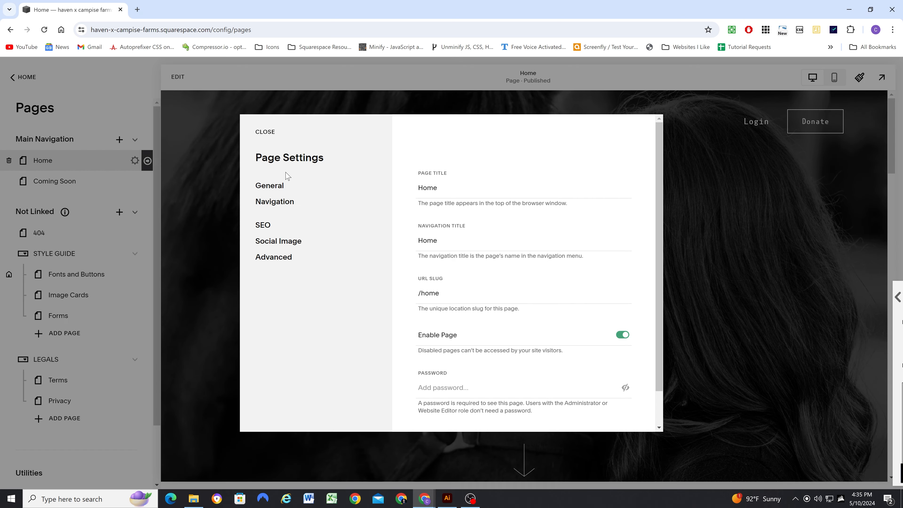
click(289, 264)
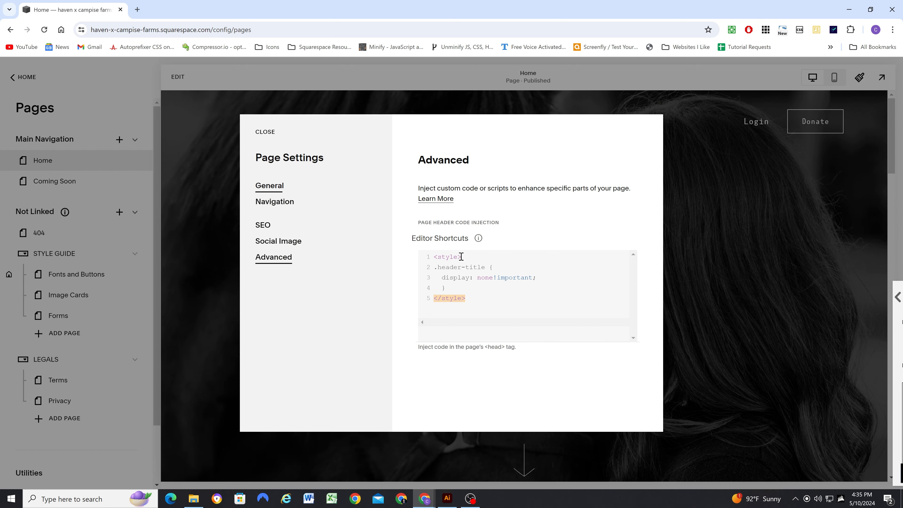
click(458, 289)
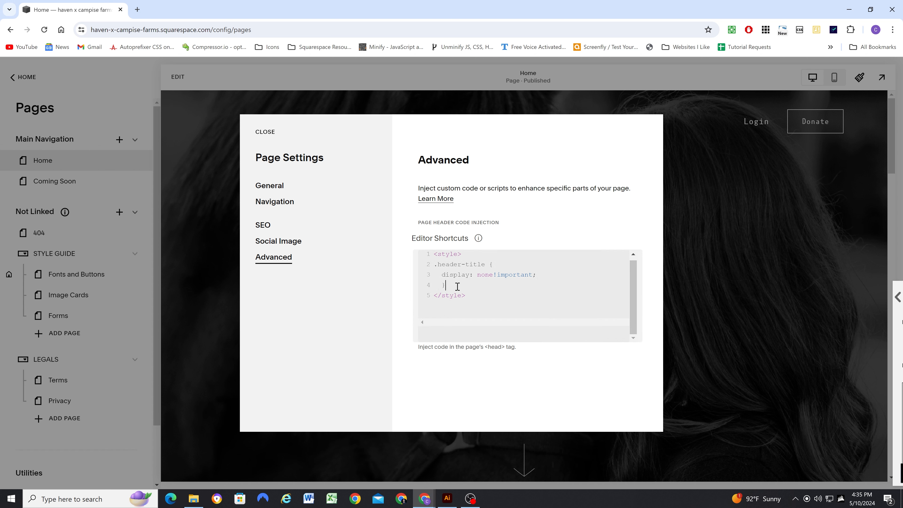
key(Return)
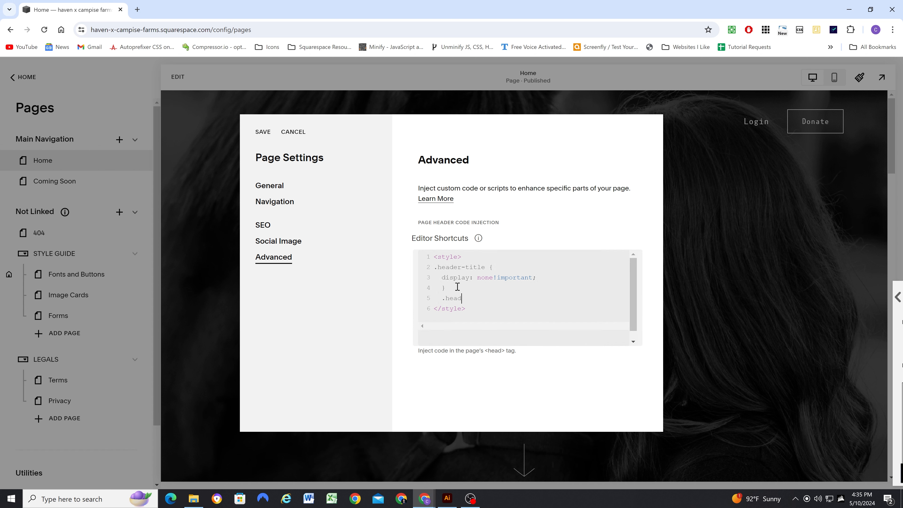
text(.header-nav {)
key(Return)
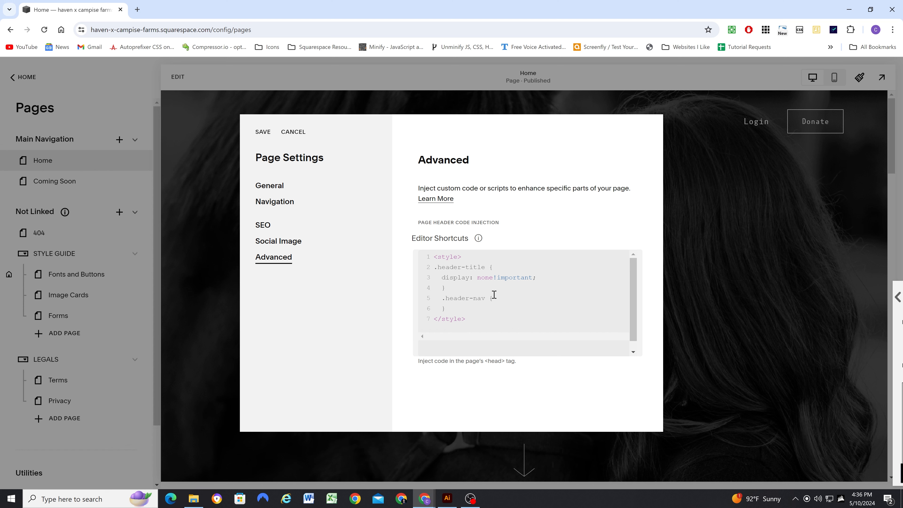
key(Return)
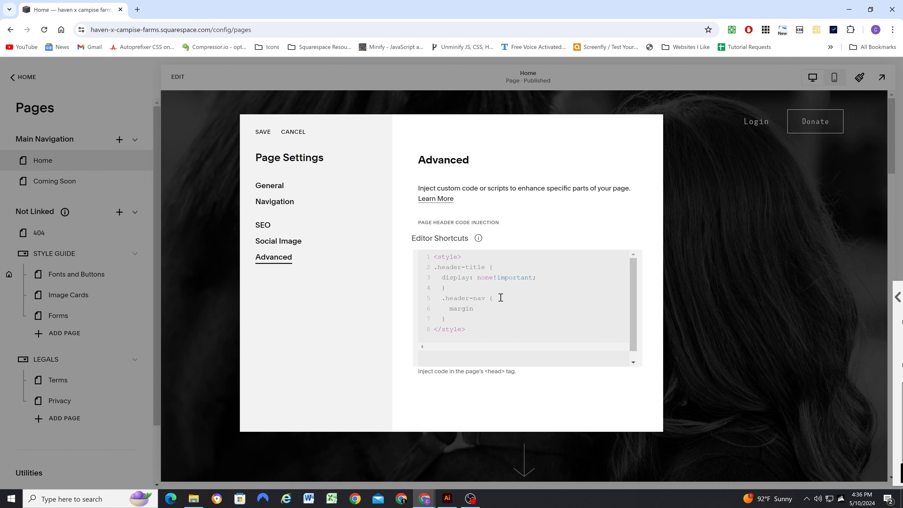
text(margin-top: 0!important;)
click(263, 132)
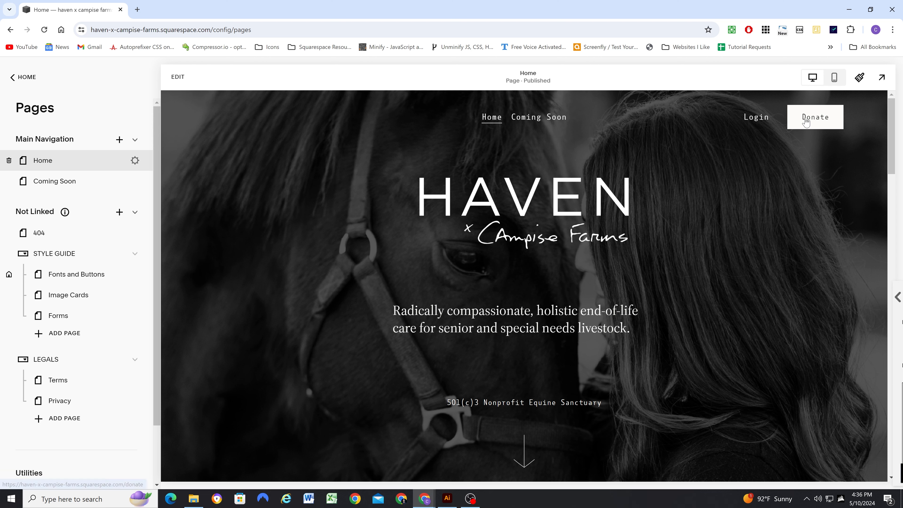
Check the header on the Home, Coming Soon and 404 pages, then return to the Home page
scroll(391, 193, down, 2)
scroll(369, 192, up, 2)
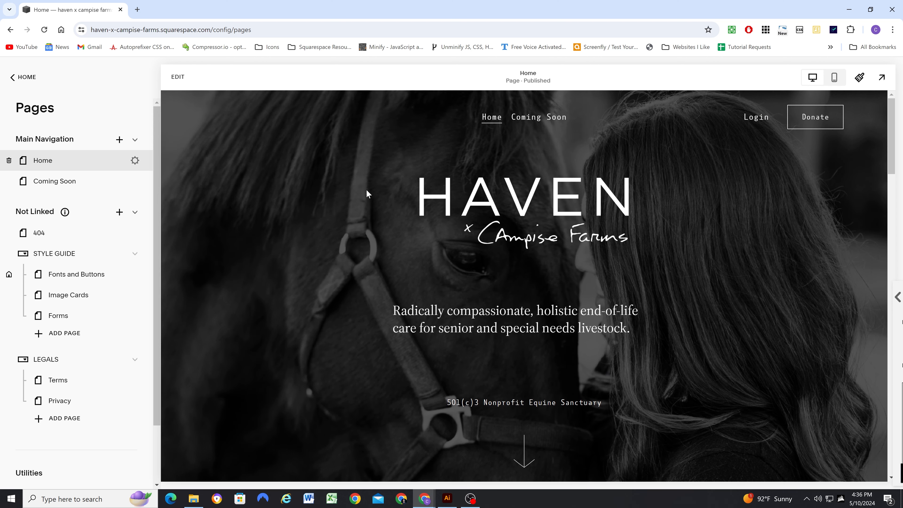
click(538, 121)
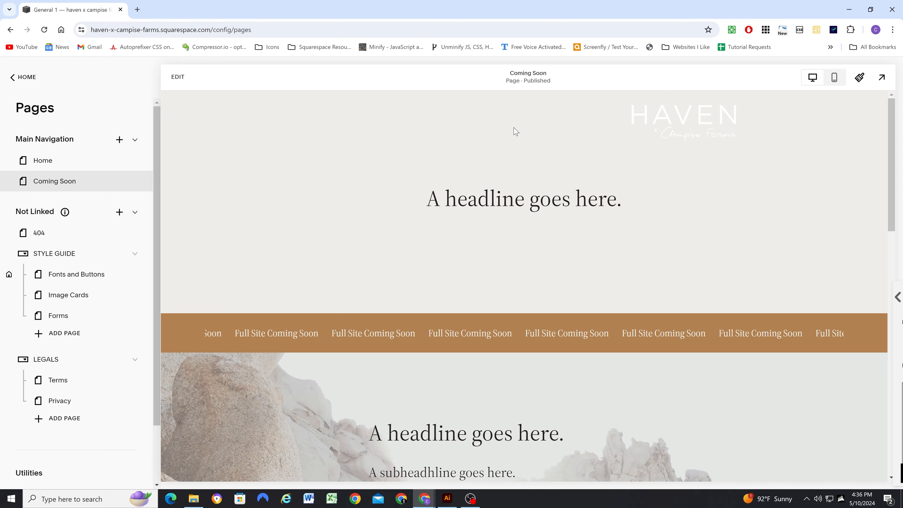
scroll(565, 157, down, 2)
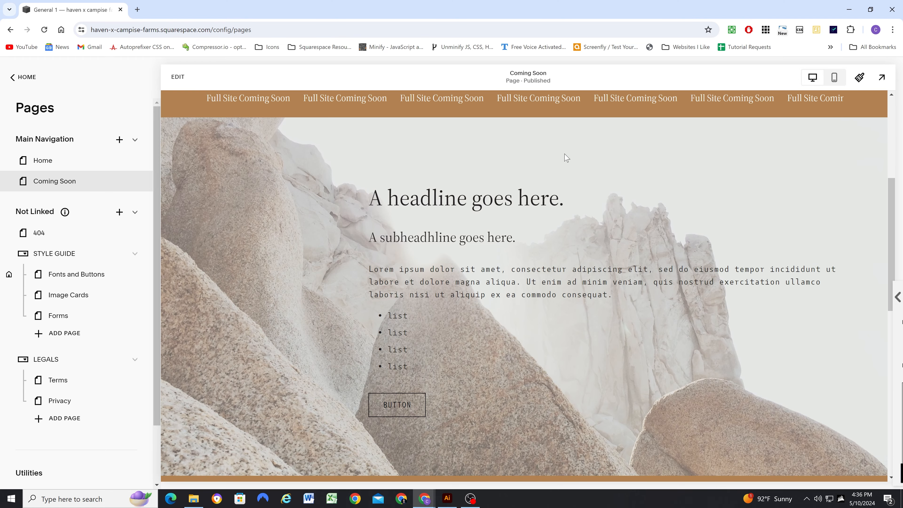
scroll(567, 154, up, 2)
scroll(555, 146, down, 2)
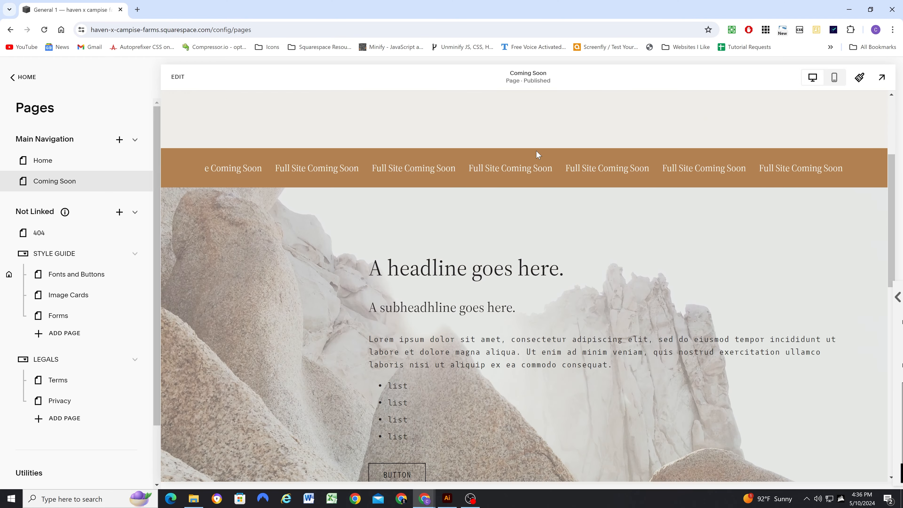
scroll(535, 148, up, 2)
click(142, 232)
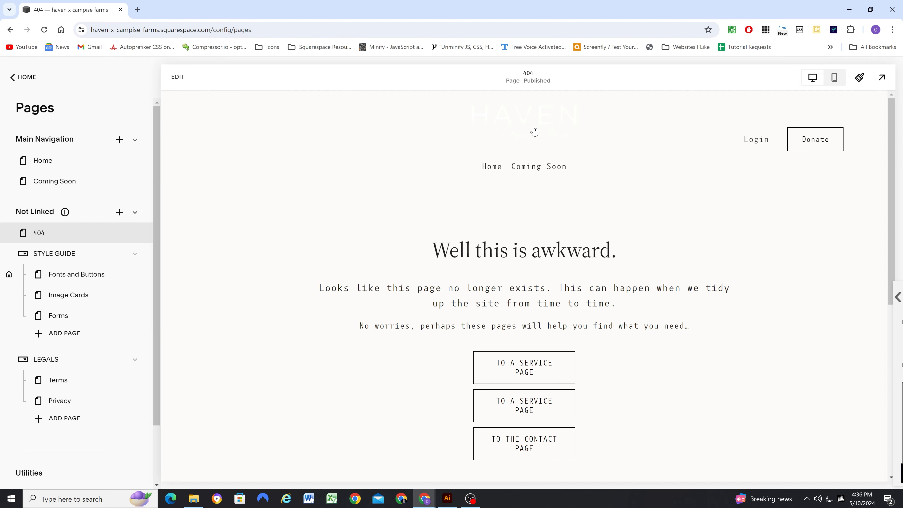
scroll(529, 124, down, 2)
scroll(530, 124, up, 2)
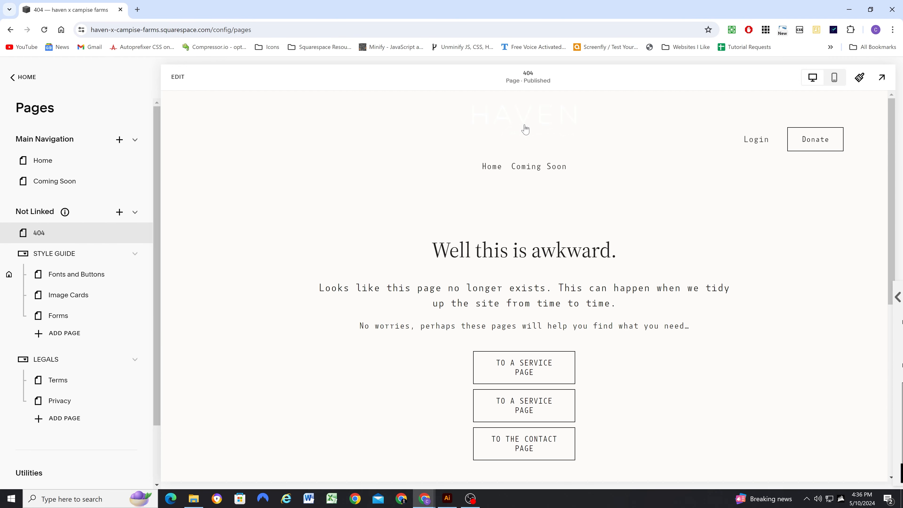
click(47, 165)
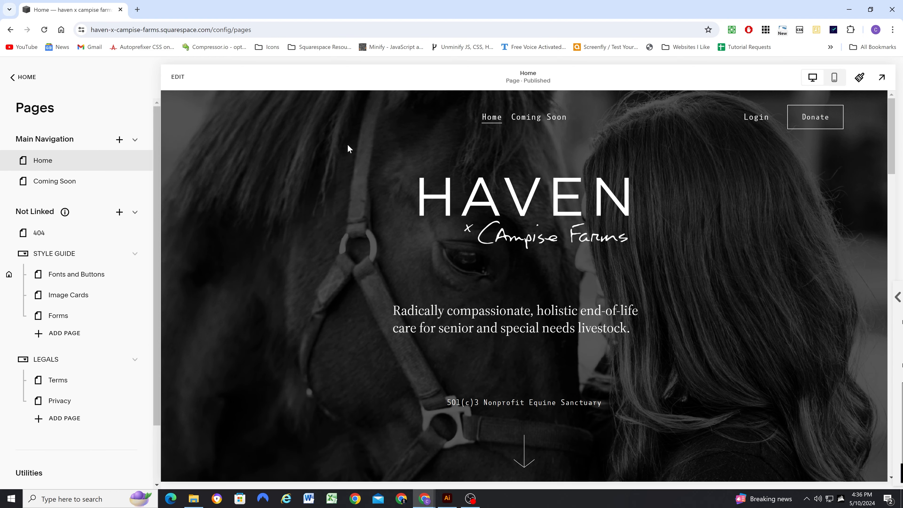
Review the Home page down to the footer, first in the editor and then in the full-screen preview
scroll(353, 171, down, 10)
scroll(360, 221, down, 4)
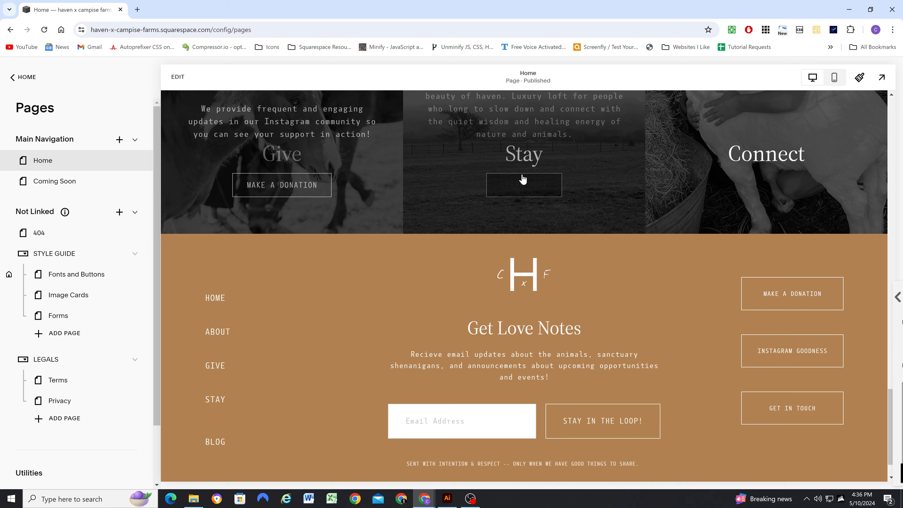
scroll(354, 298, up, 15)
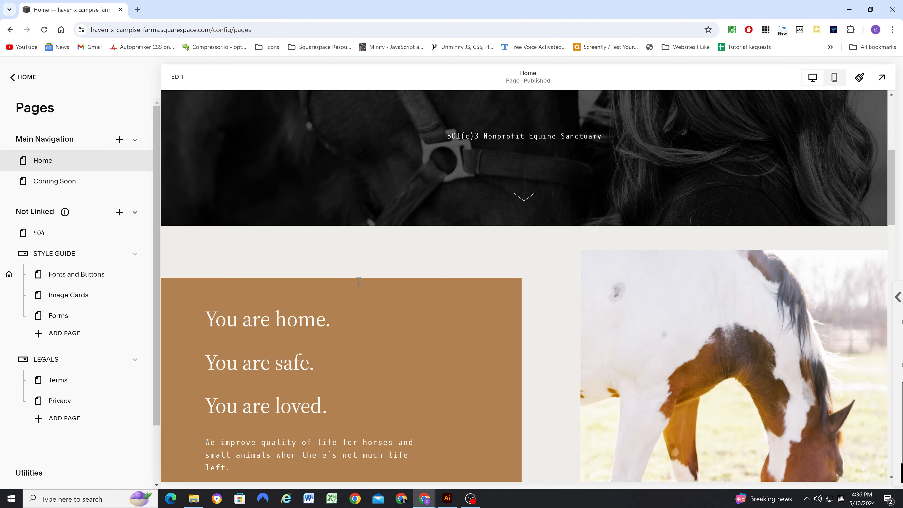
click(882, 77)
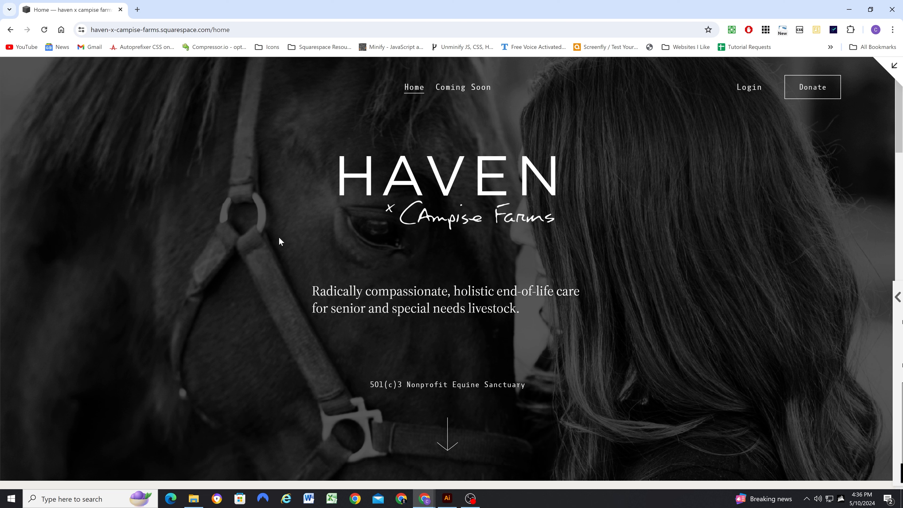
scroll(275, 227, down, 7)
scroll(276, 230, down, 3)
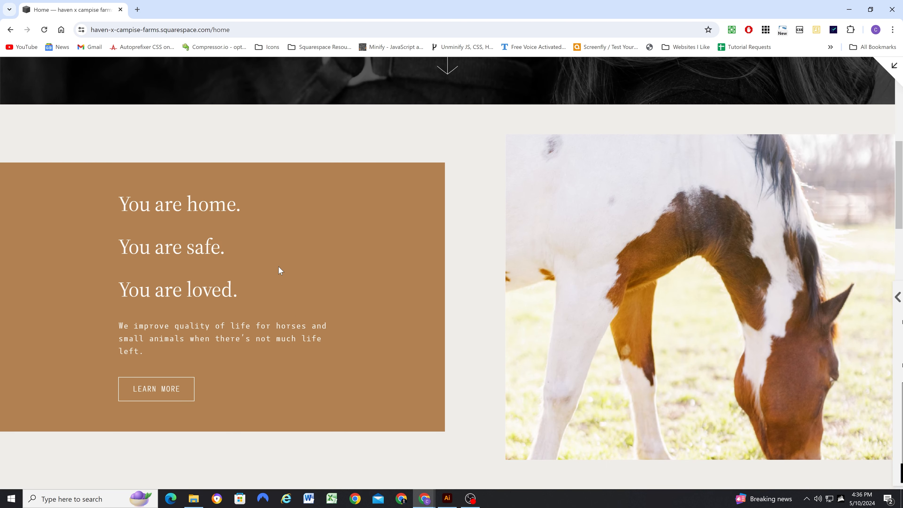
scroll(356, 228, up, 2)
scroll(333, 228, down, 4)
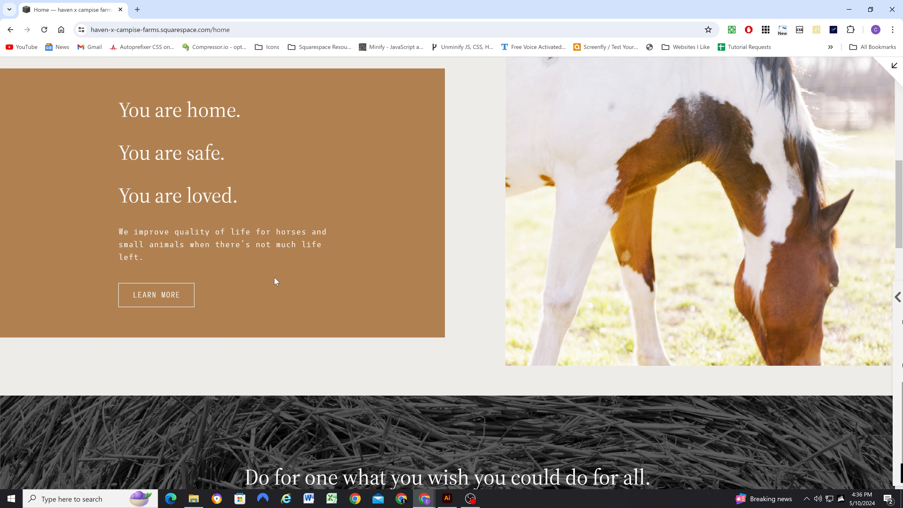
scroll(277, 281, down, 8)
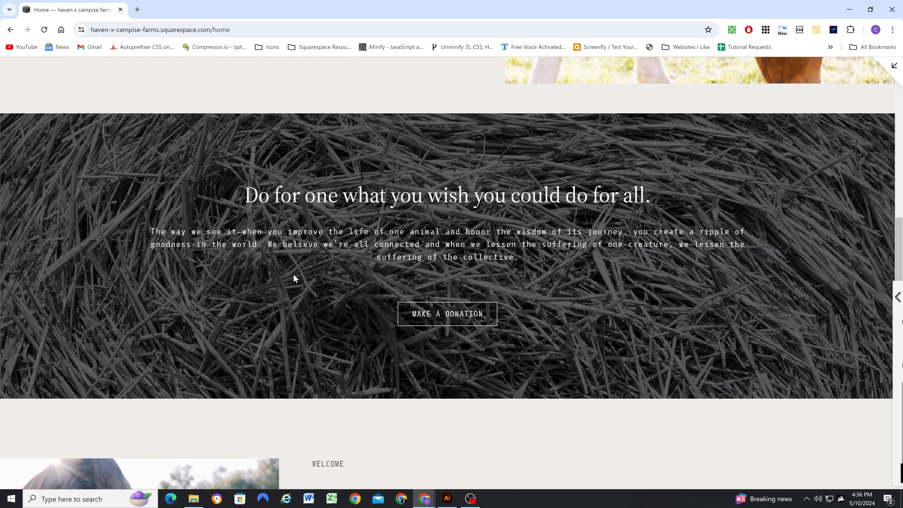
scroll(339, 252, down, 3)
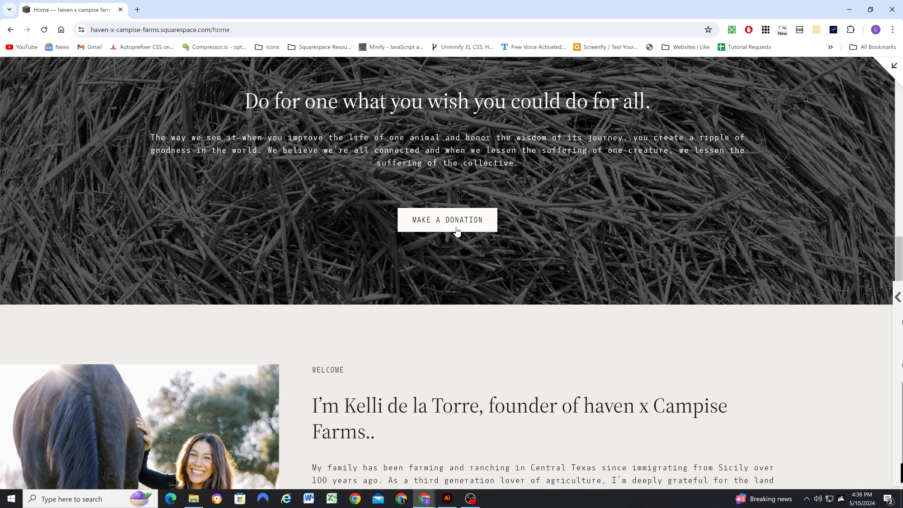
scroll(457, 232, down, 8)
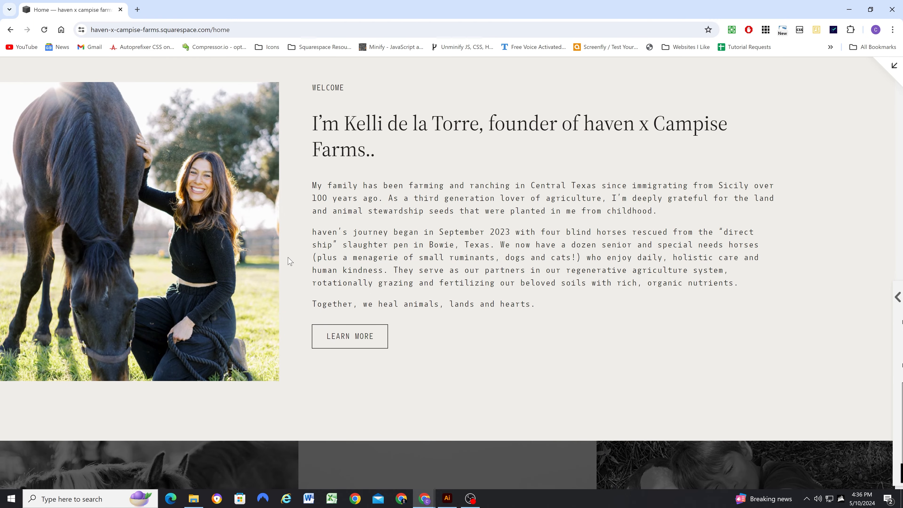
scroll(288, 258, down, 5)
scroll(288, 257, down, 3)
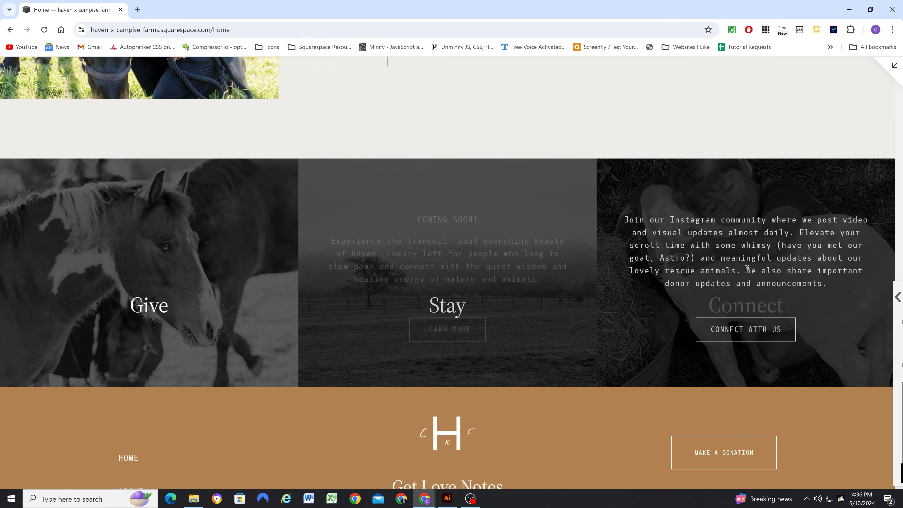
scroll(699, 268, down, 6)
scroll(321, 320, up, 20)
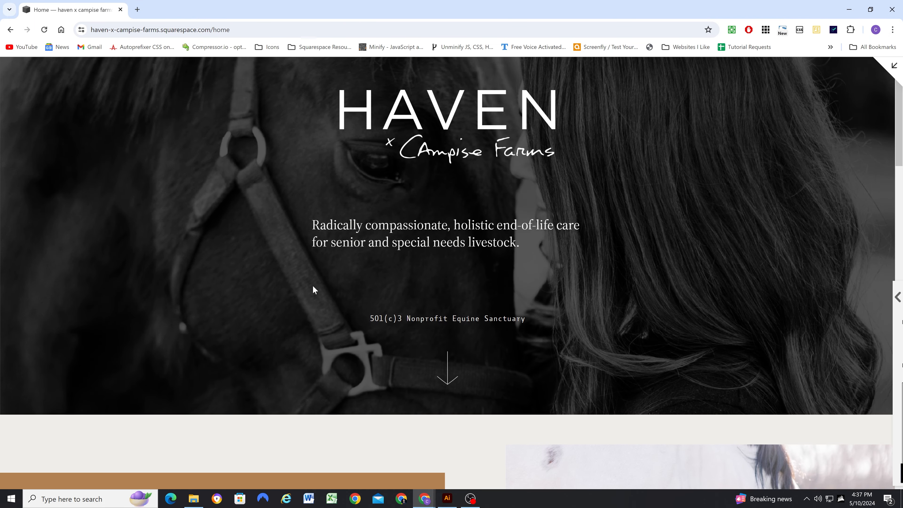
Examine the previewed Home page's sections once more down to the footer, then switch to the mockup in Illustrator
scroll(313, 288, down, 10)
scroll(314, 292, down, 15)
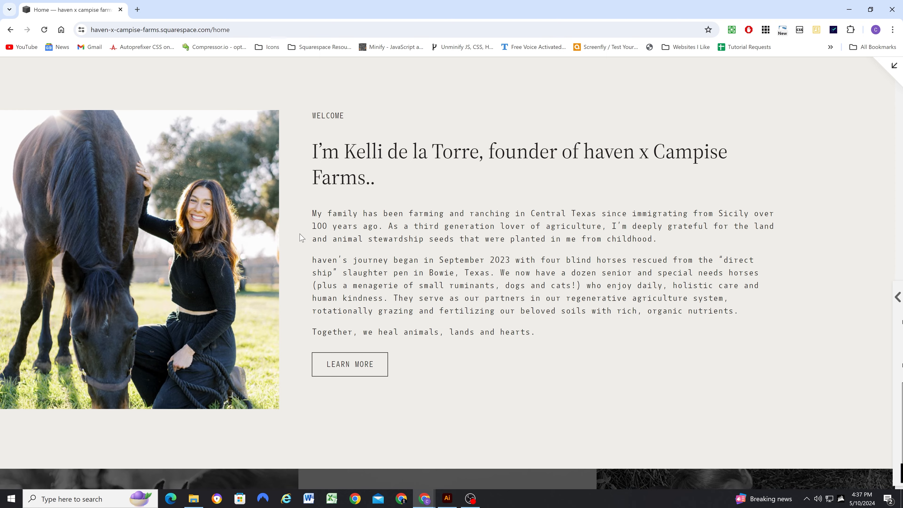
scroll(288, 260, down, 10)
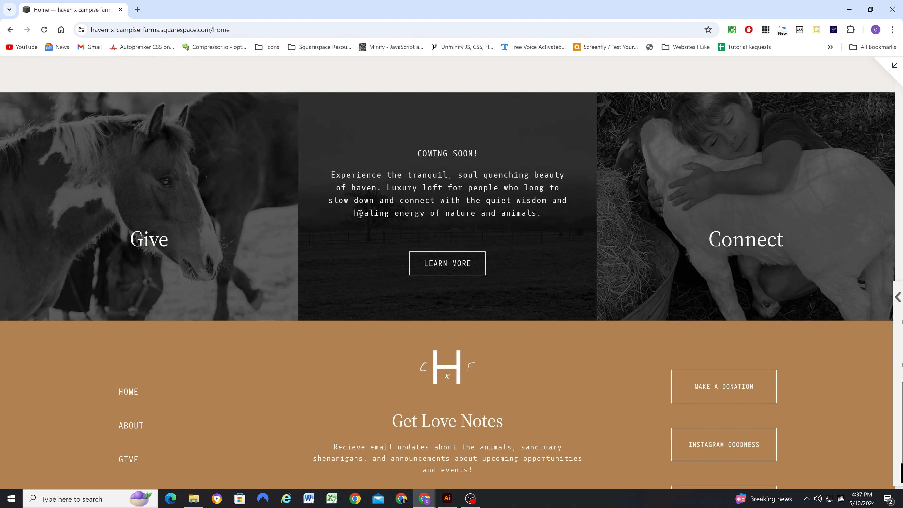
scroll(231, 249, down, 4)
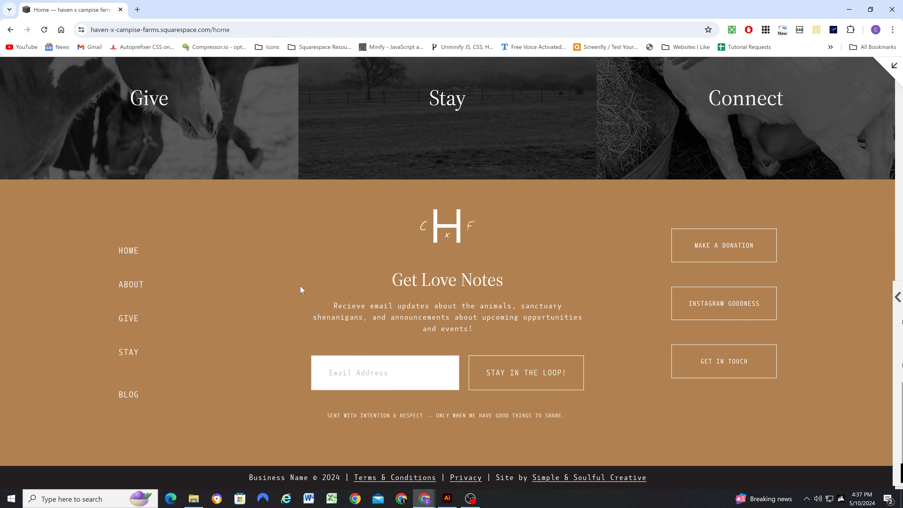
scroll(306, 295, up, 20)
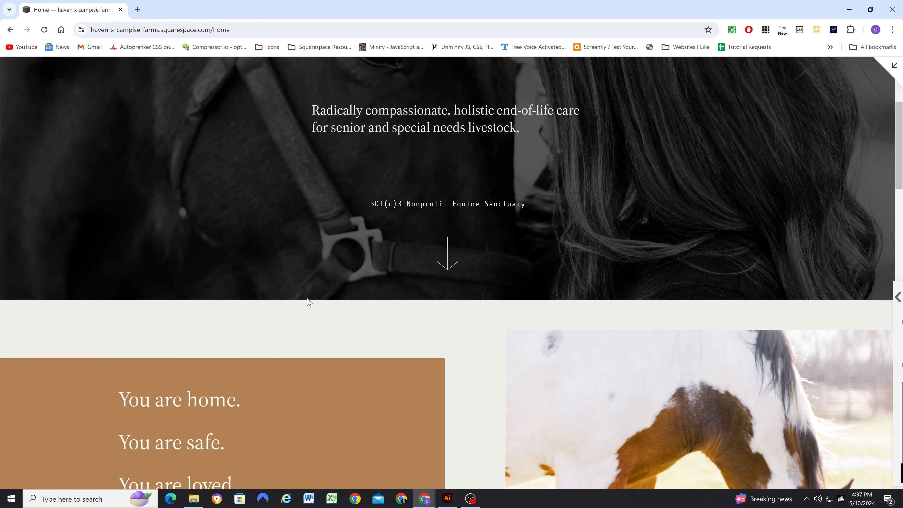
scroll(309, 302, up, 5)
click(447, 498)
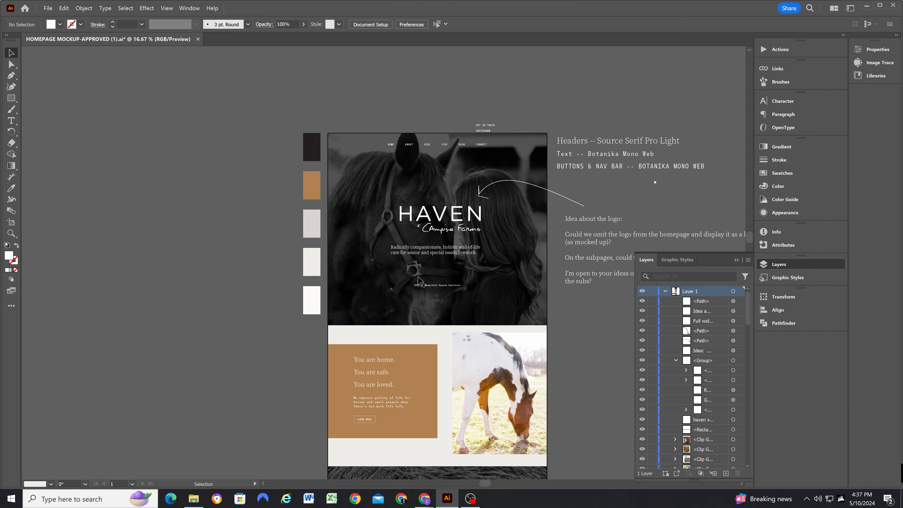
Examine the Illustrator mockup's sections and margin notes down to the footer, then switch back to the Home page preview in Chrome
scroll(326, 316, down, 10)
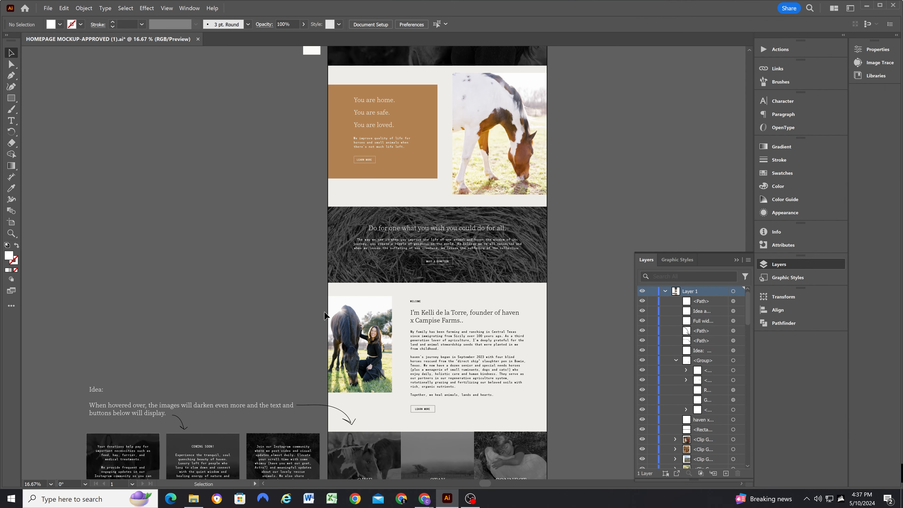
scroll(324, 315, down, 4)
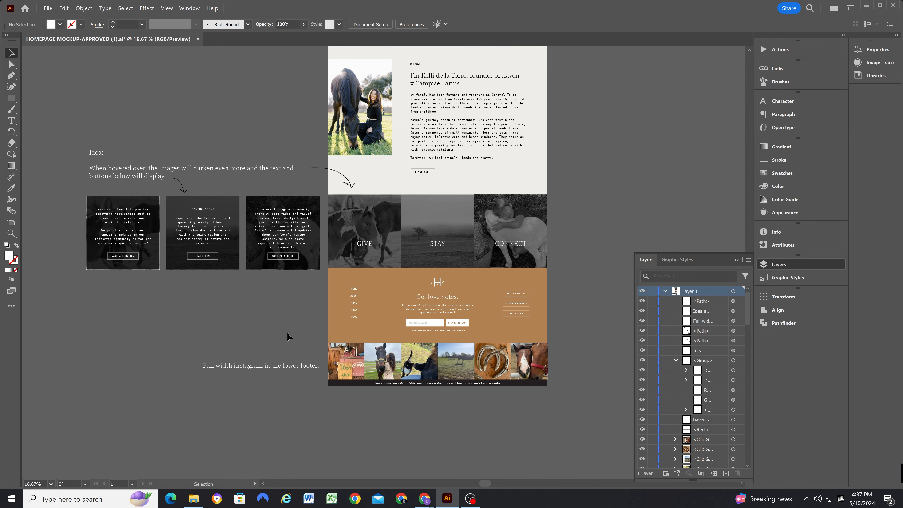
scroll(283, 323, up, 3)
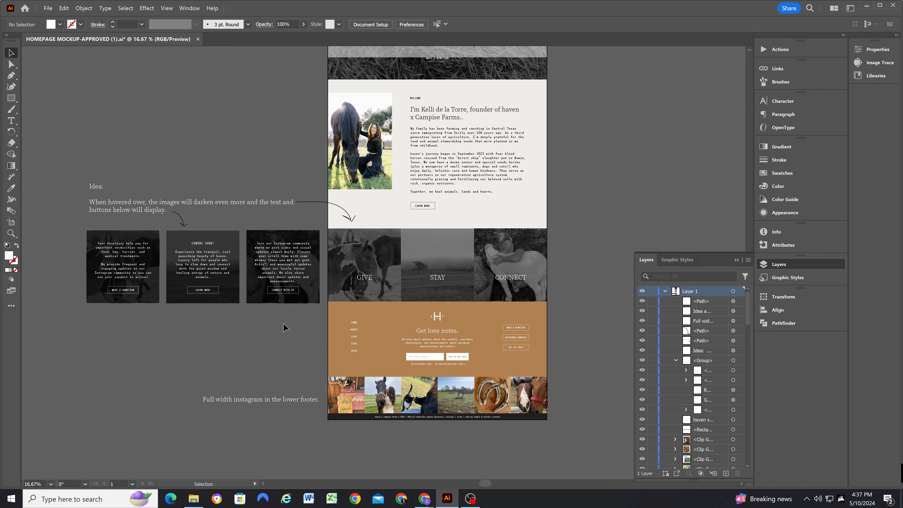
scroll(283, 323, down, 1)
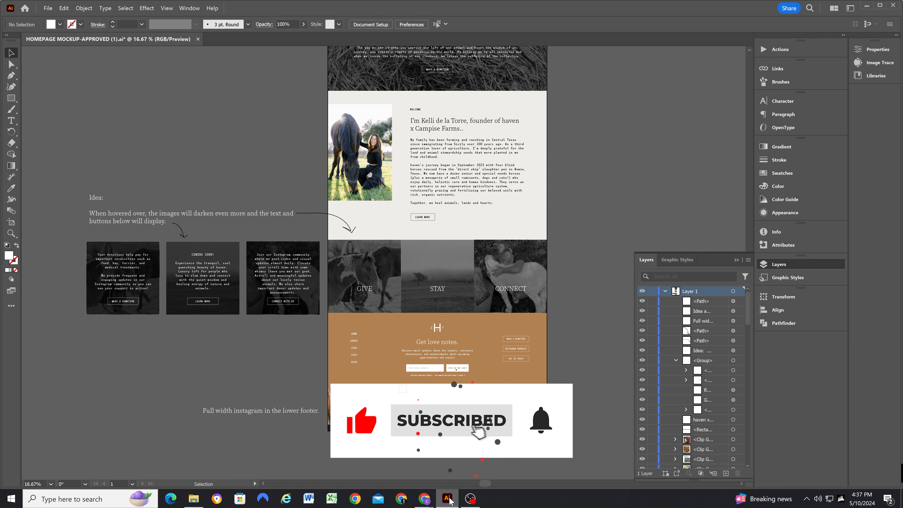
mouse_move(427, 501)
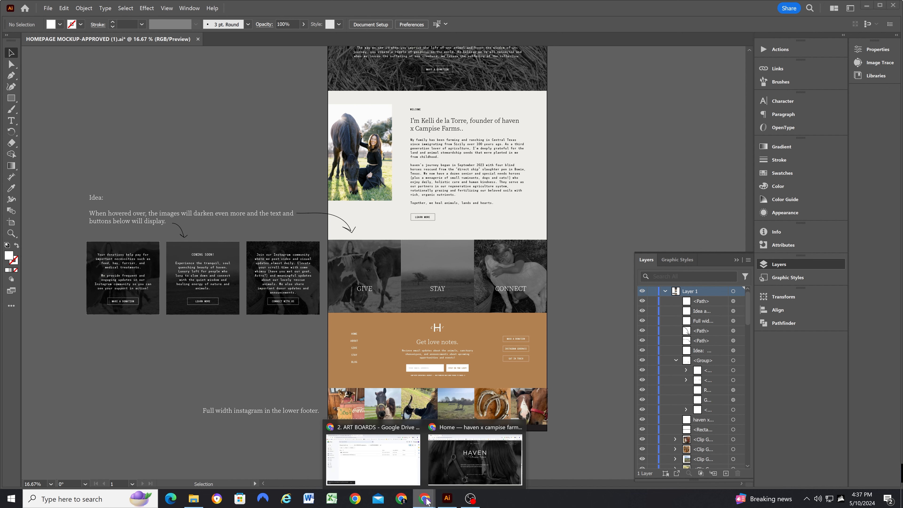
click(450, 469)
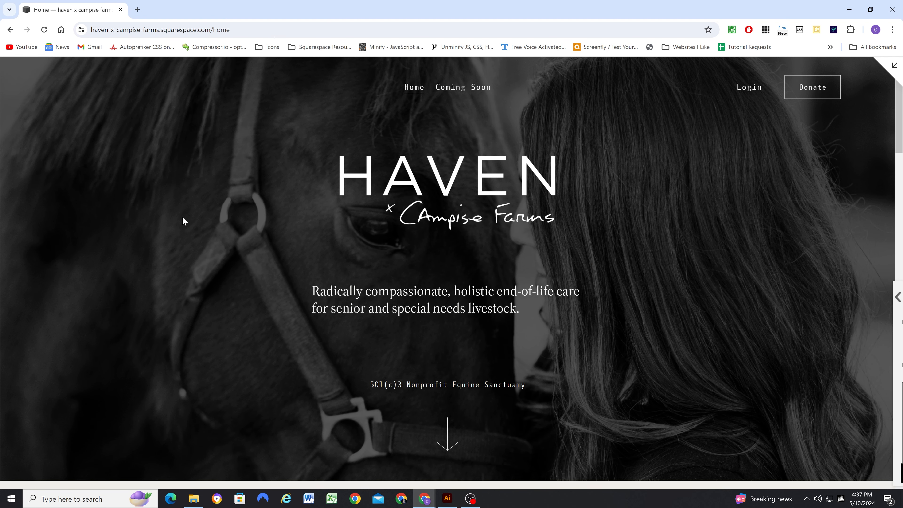